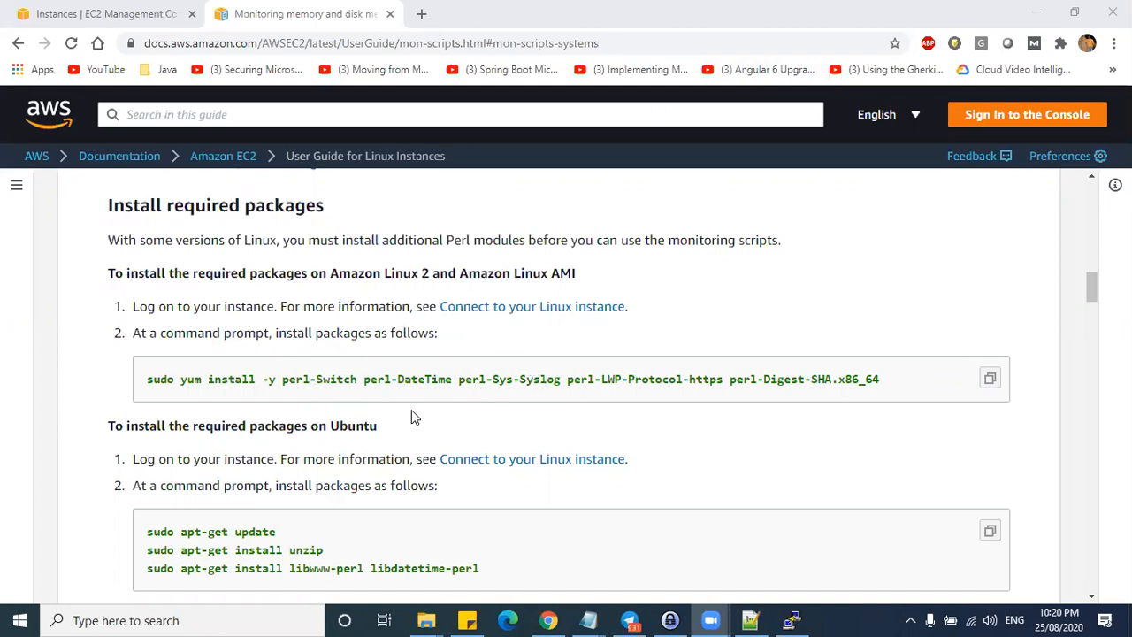
- Look over the Amazon Linux and Ubuntu package install commands in the documentation
{"action": "left_click_drag", "start_coordinate": [149, 379], "coordinate": [397, 380]}
{"action": "left_click", "coordinate": [307, 379]}
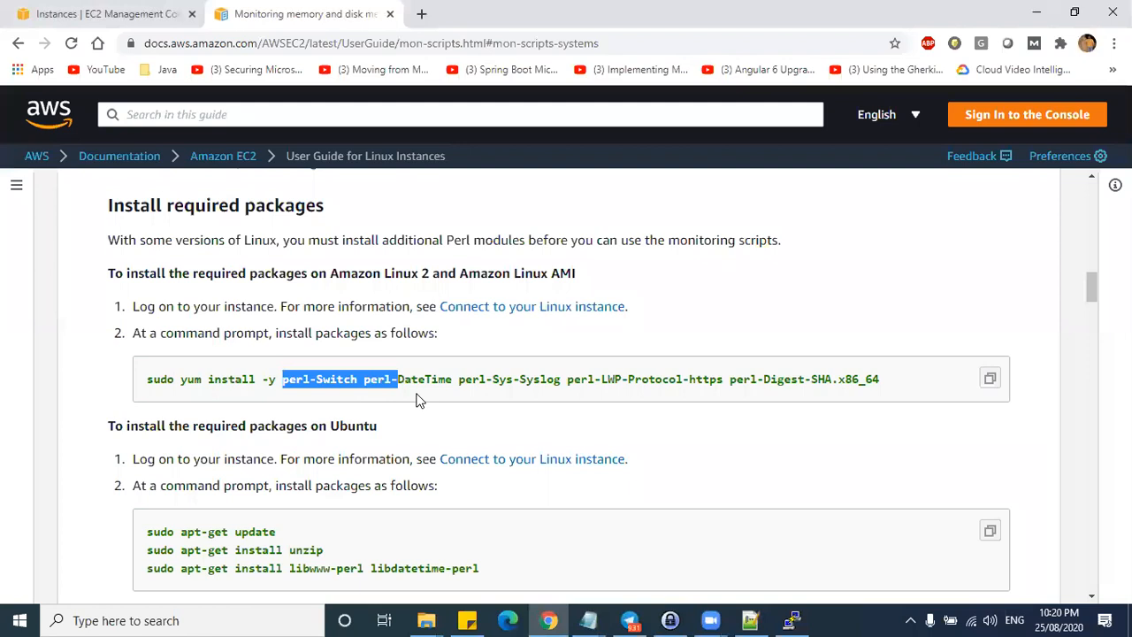
{"action": "scroll", "coordinate": [433, 428], "scroll_direction": "down", "scroll_amount": 2}
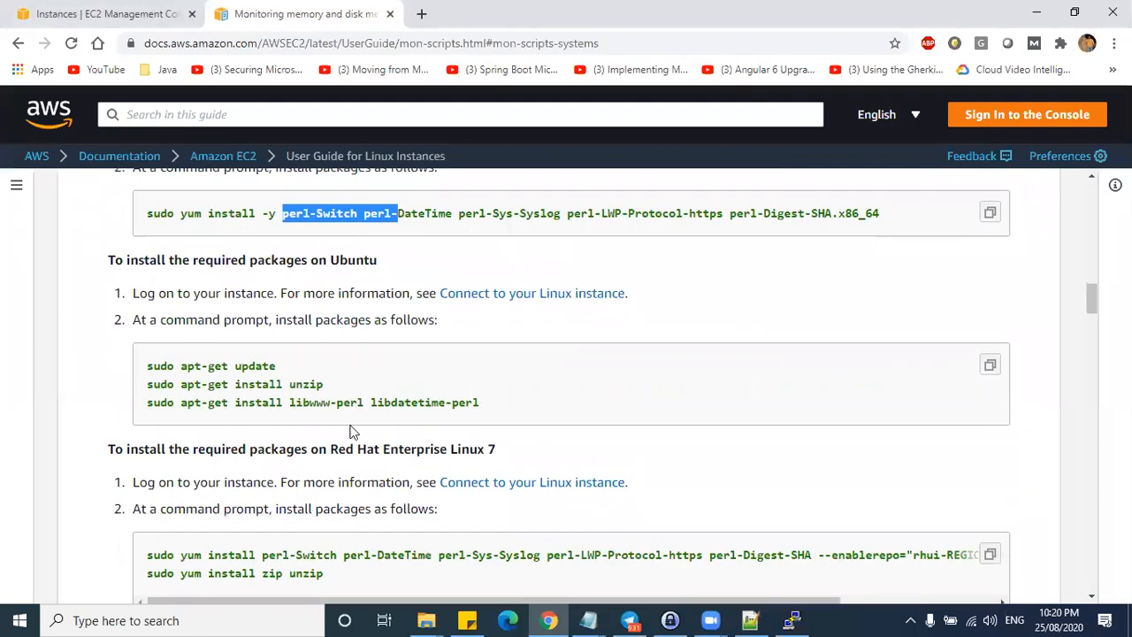
{"action": "left_click_drag", "start_coordinate": [290, 384], "coordinate": [319, 396]}
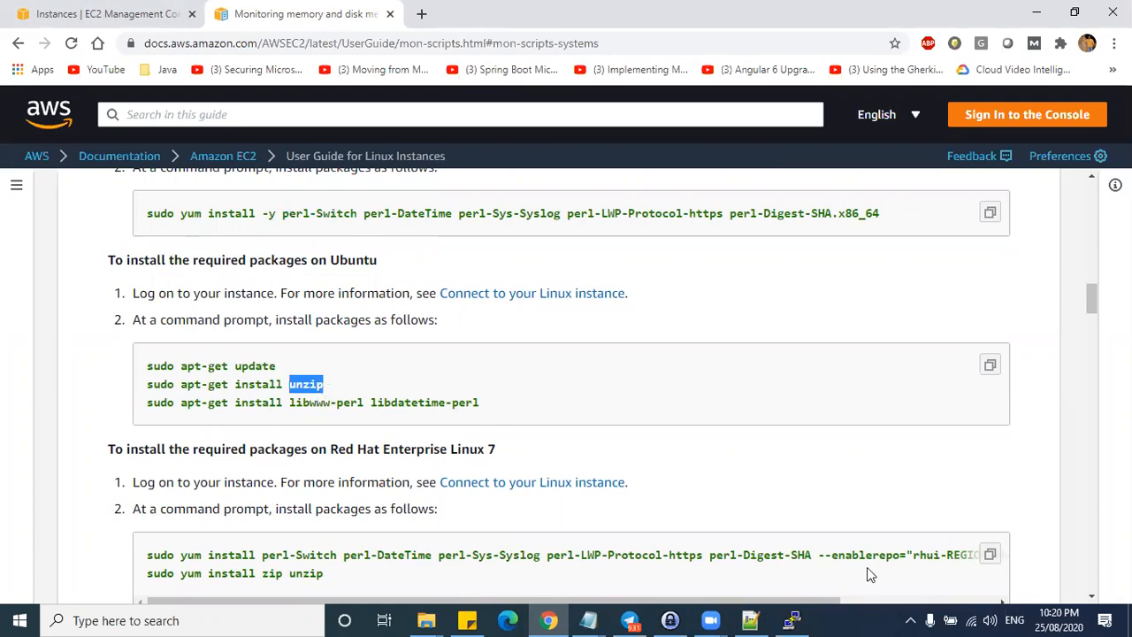
{"action": "scroll", "coordinate": [778, 535], "scroll_direction": "down", "scroll_amount": 4}
{"action": "scroll", "coordinate": [416, 434], "scroll_direction": "down", "scroll_amount": 3}
{"action": "scroll", "coordinate": [417, 435], "scroll_direction": "up", "scroll_amount": 1}
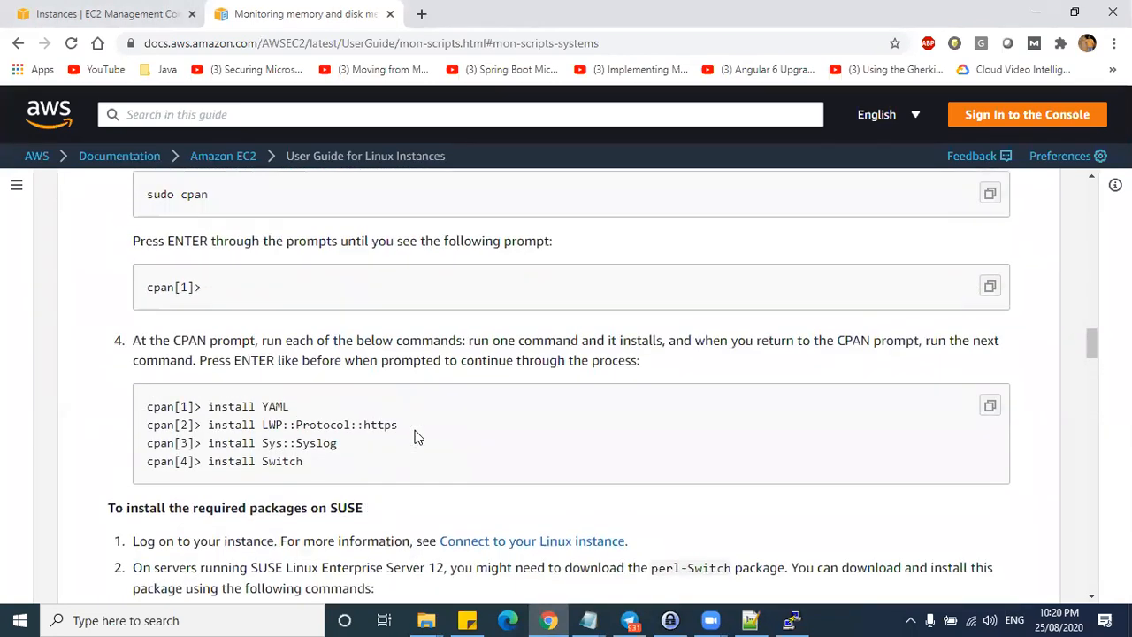
{"action": "scroll", "coordinate": [280, 403], "scroll_direction": "down", "scroll_amount": 4}
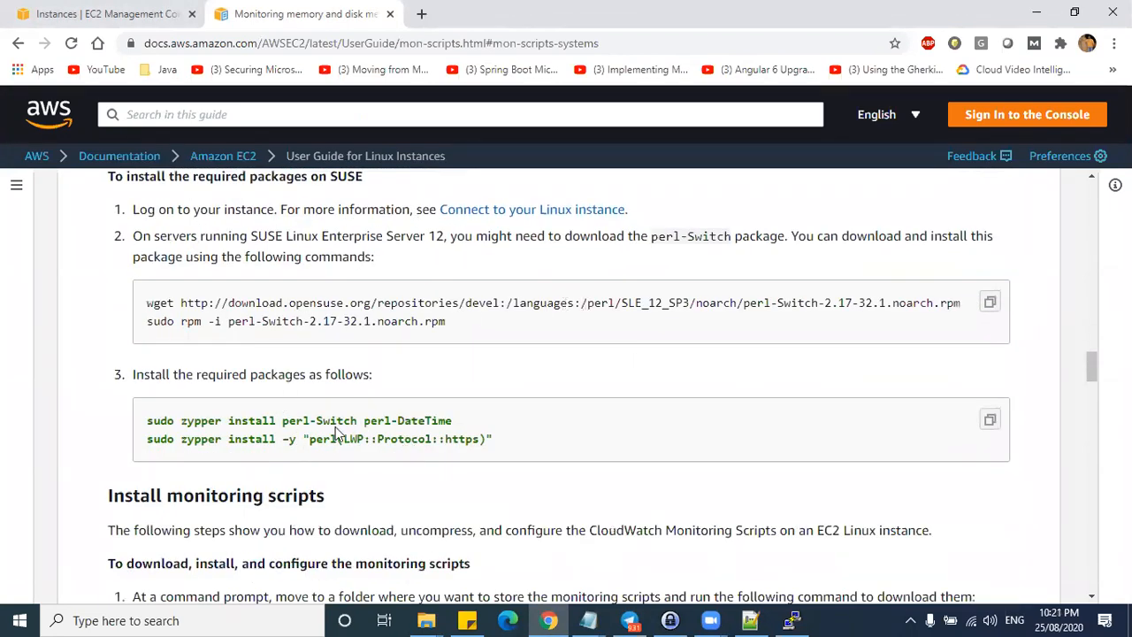
{"action": "left_click_drag", "start_coordinate": [287, 424], "coordinate": [421, 488]}
{"action": "scroll", "coordinate": [421, 488], "scroll_direction": "down", "scroll_amount": 3}
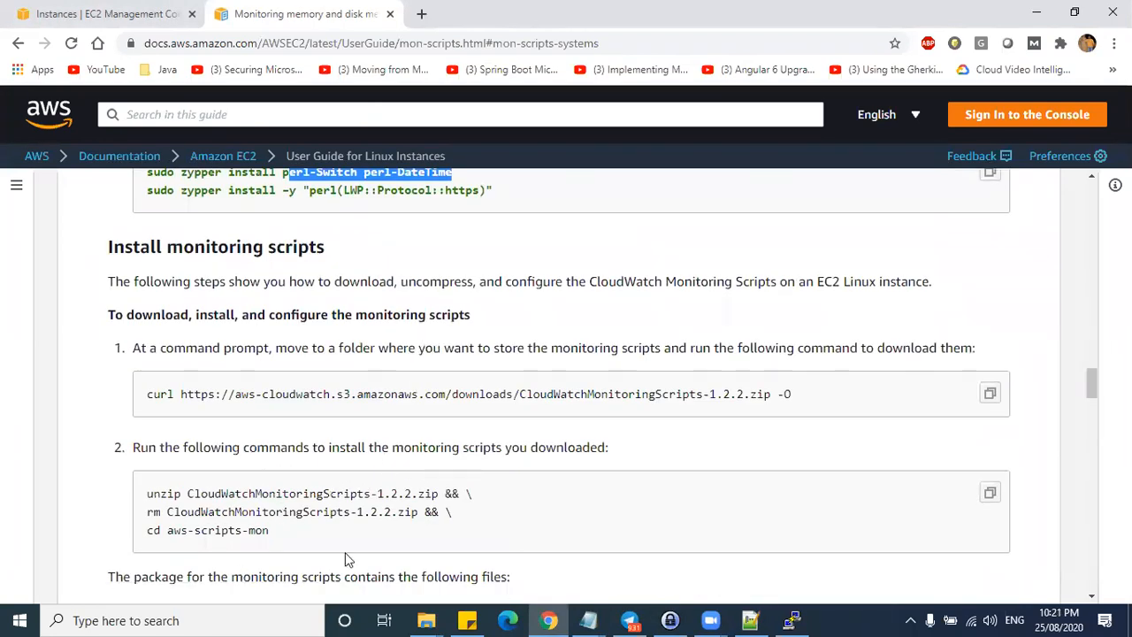
{"action": "scroll", "coordinate": [472, 478], "scroll_direction": "up", "scroll_amount": 10}
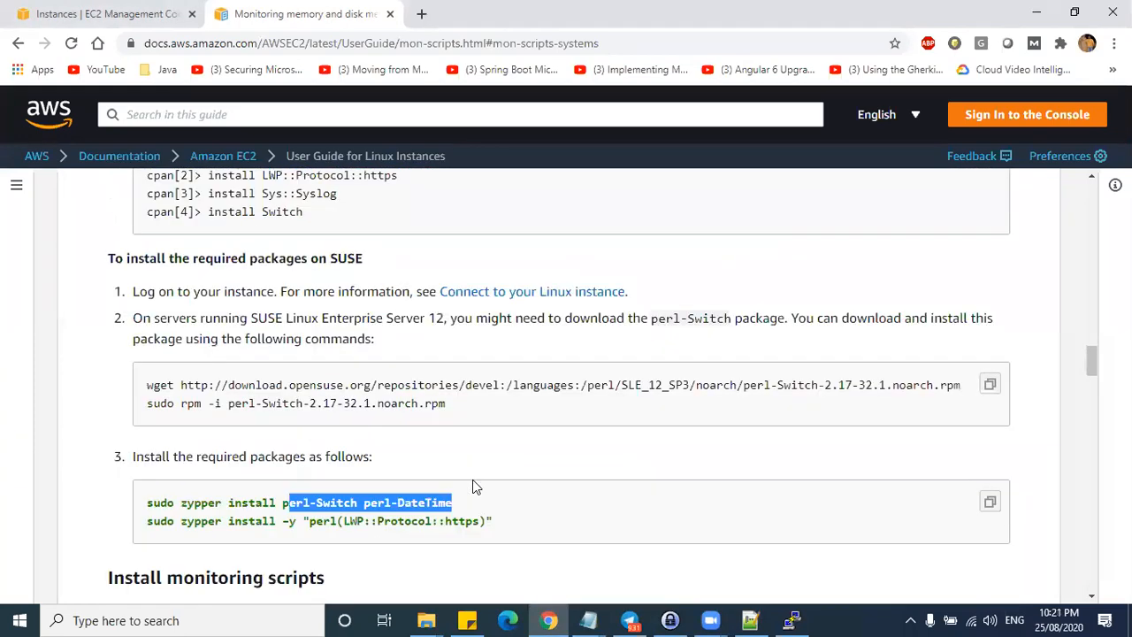
{"action": "scroll", "coordinate": [472, 477], "scroll_direction": "up", "scroll_amount": 5}
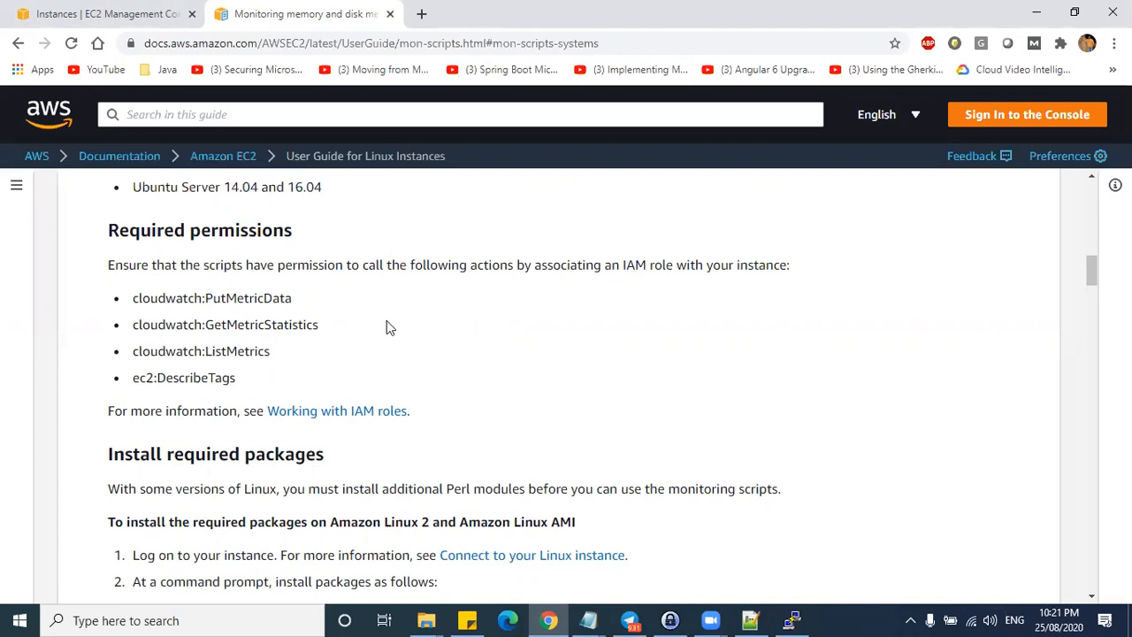
- Copy the Amazon Linux 2 yum install command and bring the PuTTY terminal forward
{"action": "scroll", "coordinate": [347, 322], "scroll_direction": "up", "scroll_amount": 6}
{"action": "scroll", "coordinate": [344, 322], "scroll_direction": "down", "scroll_amount": 2}
{"action": "scroll", "coordinate": [344, 322], "scroll_direction": "down", "scroll_amount": 2}
{"action": "scroll", "coordinate": [344, 322], "scroll_direction": "up", "scroll_amount": 3}
{"action": "scroll", "coordinate": [344, 322], "scroll_direction": "down", "scroll_amount": 6}
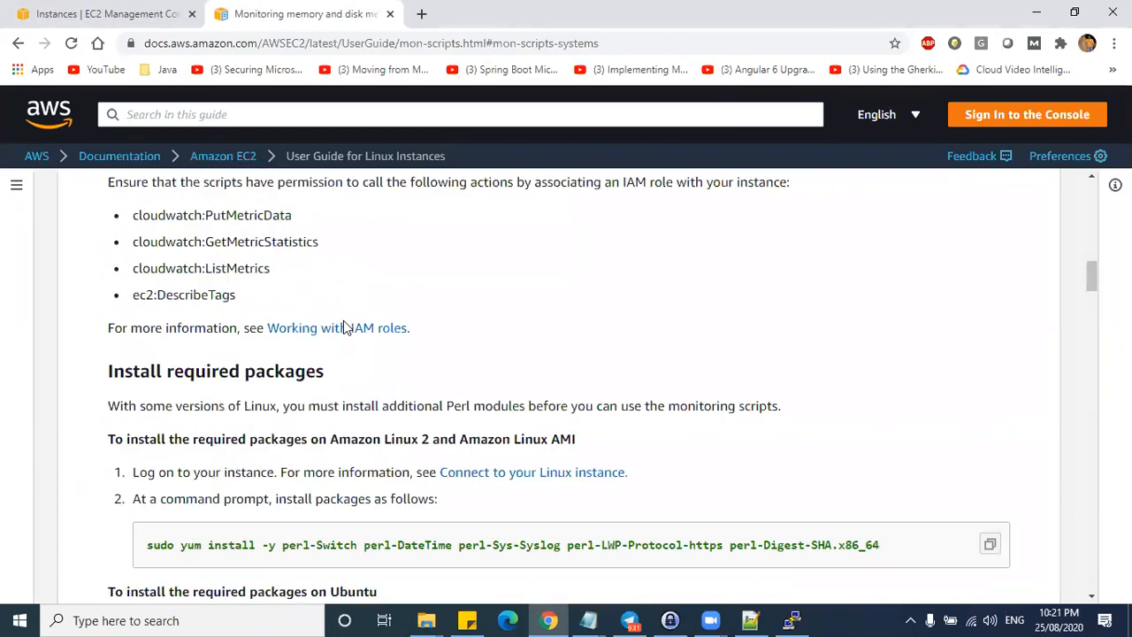
{"action": "scroll", "coordinate": [344, 327], "scroll_direction": "down", "scroll_amount": 3}
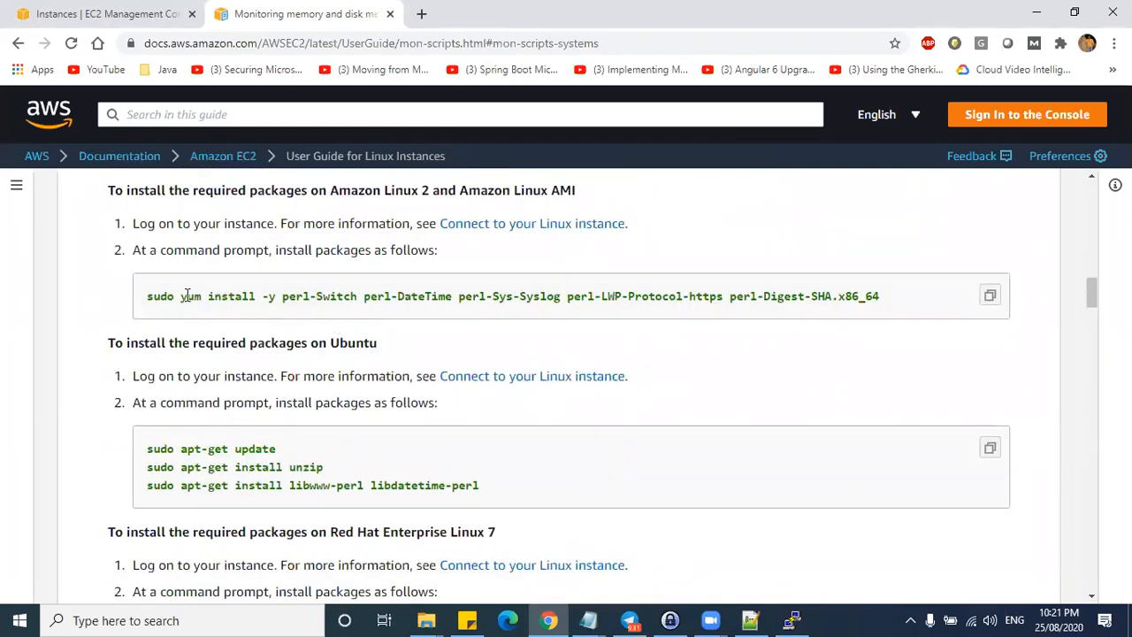
{"action": "left_click_drag", "start_coordinate": [184, 296], "coordinate": [880, 305]}
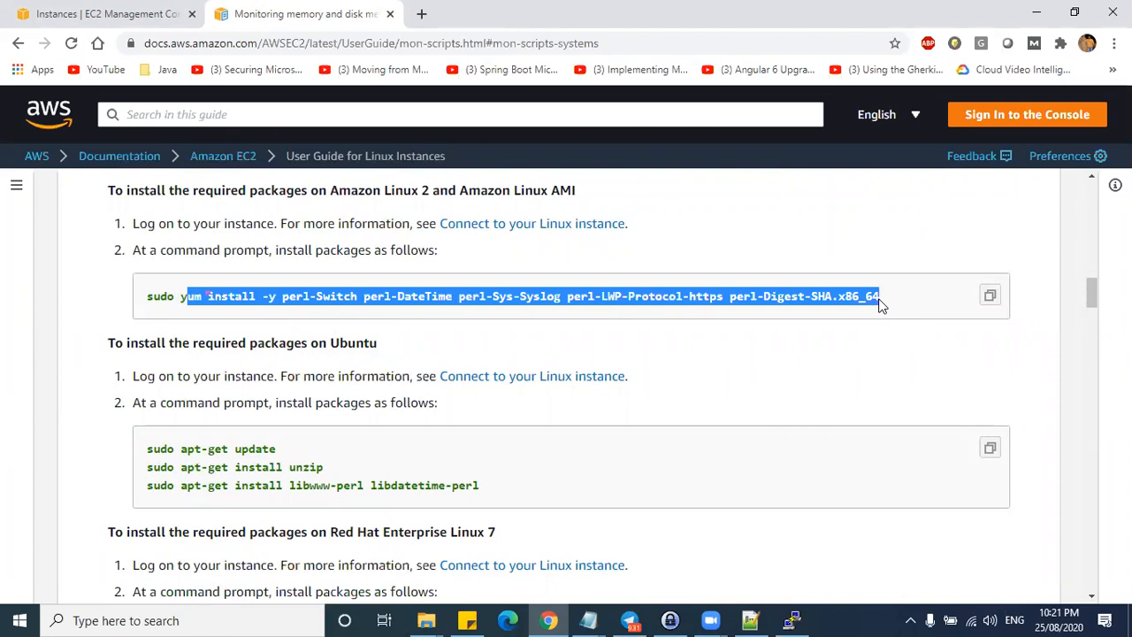
{"action": "scroll", "coordinate": [513, 290], "scroll_direction": "up", "scroll_amount": 1}
{"action": "left_click_drag", "start_coordinate": [249, 274], "coordinate": [560, 279]}
{"action": "left_click_drag", "start_coordinate": [181, 378], "coordinate": [912, 392]}
{"action": "key", "text": "ctrl+c"}
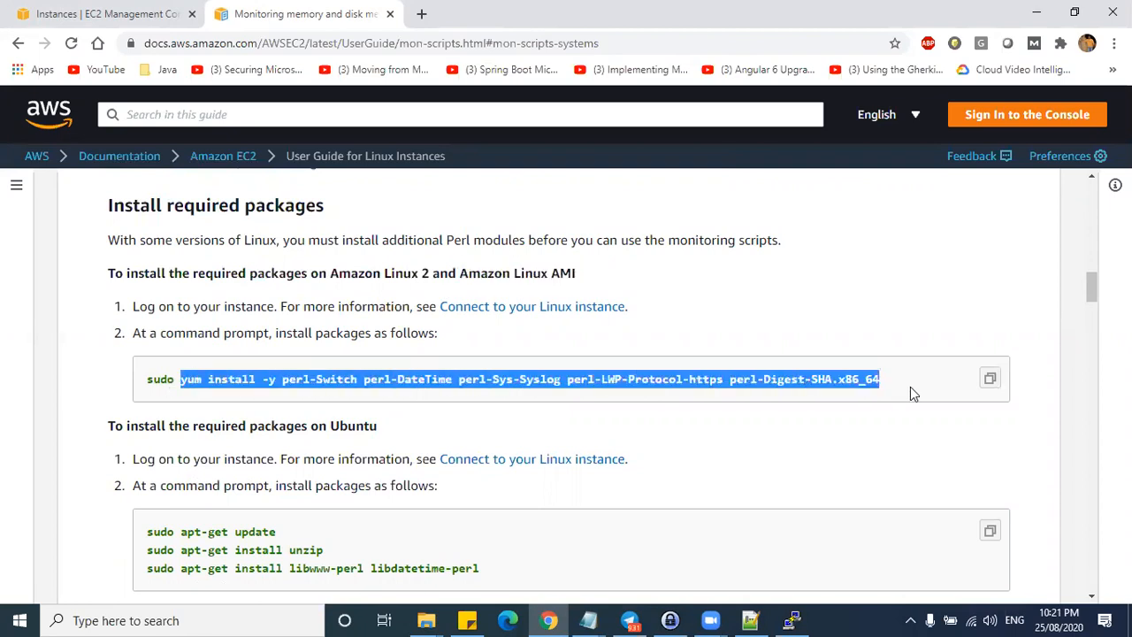
{"action": "key", "text": "alt+Tab"}
{"action": "left_click", "coordinate": [868, 189]}
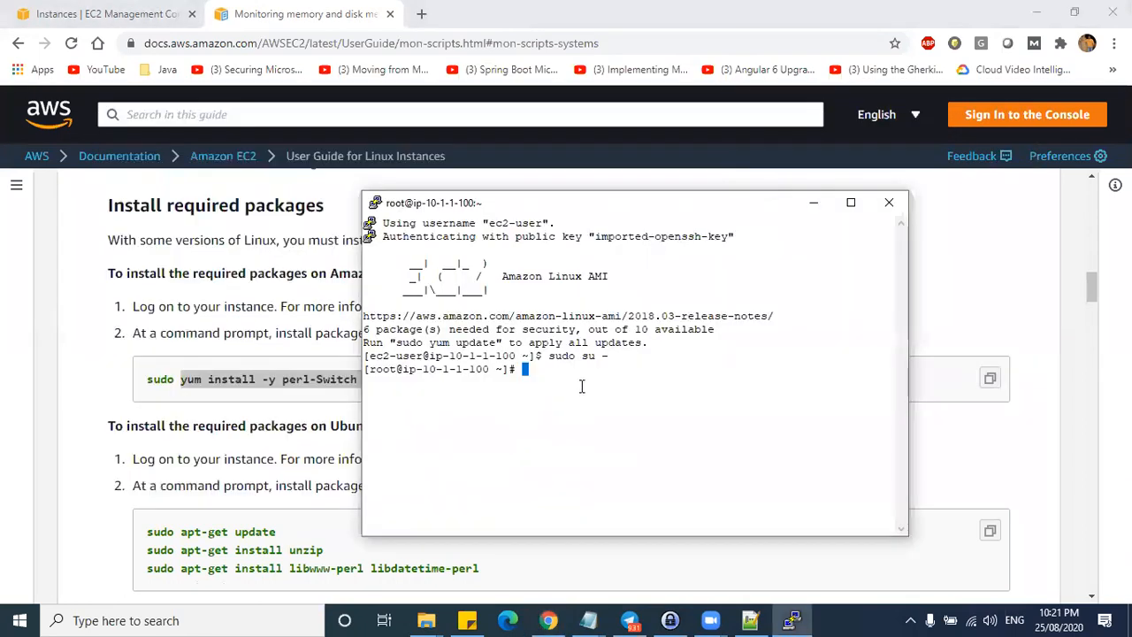
- Clear the terminal and run the pasted yum Perl package install until it reports Complete!
{"action": "type", "text": "clear"}
{"action": "key", "text": "Return"}
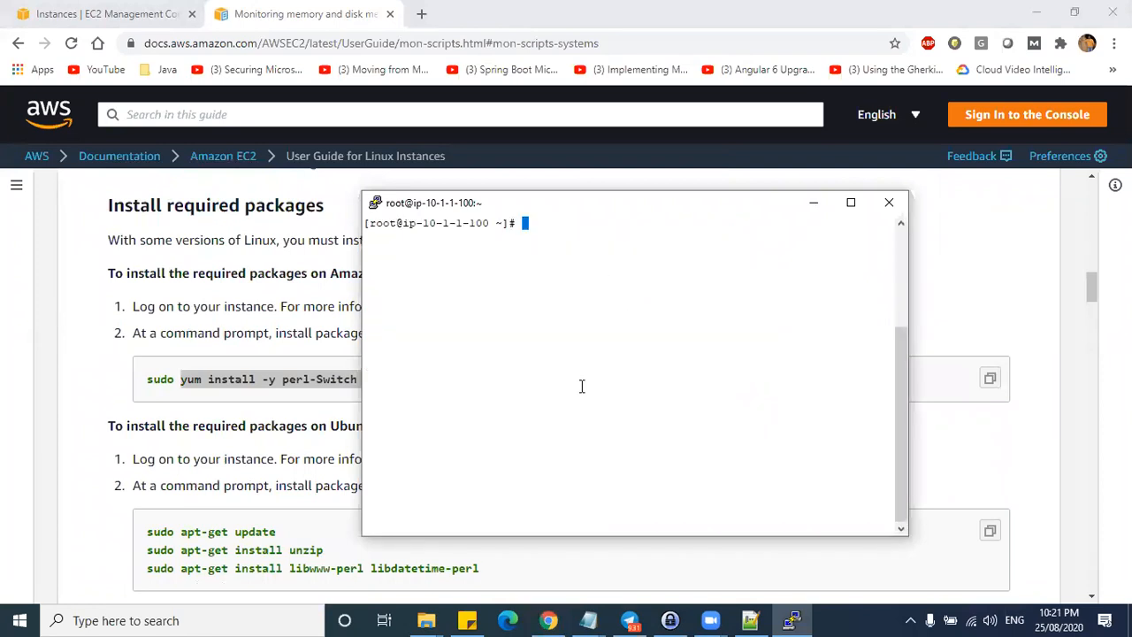
{"action": "right_click", "coordinate": [582, 386]}
{"action": "key", "text": "Return"}
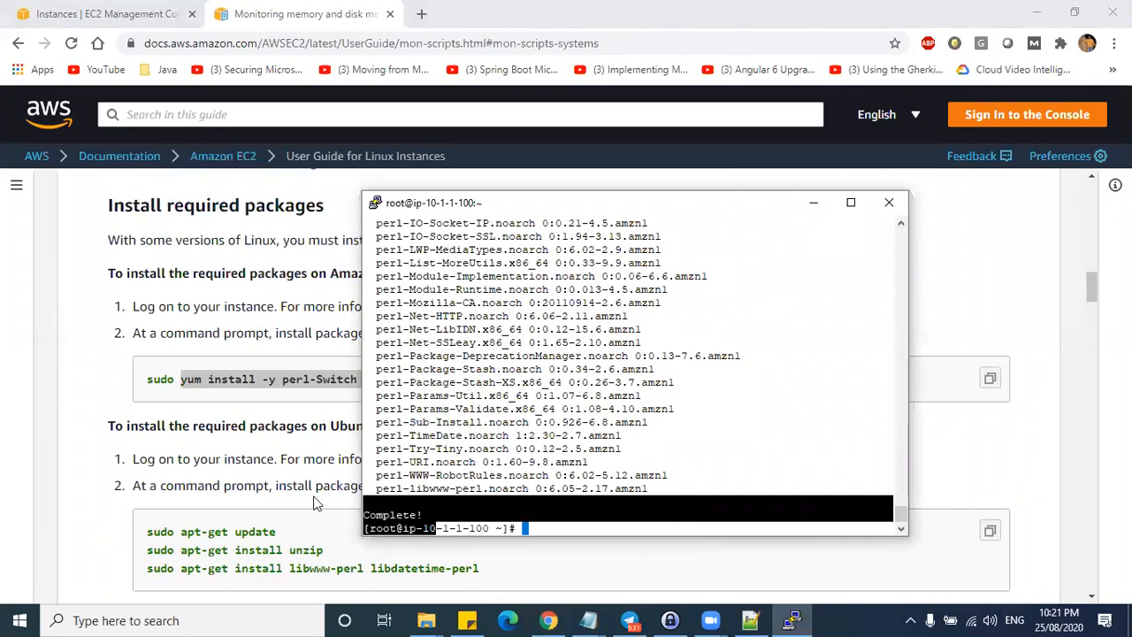
{"action": "left_click", "coordinate": [256, 410]}
{"action": "scroll", "coordinate": [254, 409], "scroll_direction": "down", "scroll_amount": 2}
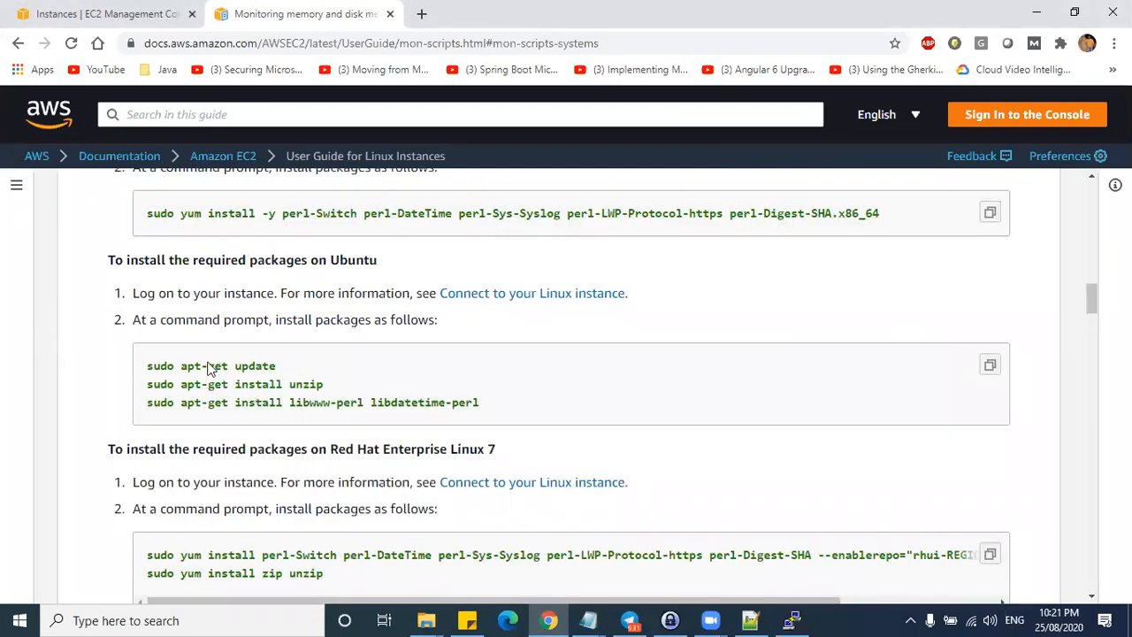
- Scroll the guide down to the Install monitoring scripts section
{"action": "scroll", "coordinate": [321, 335], "scroll_direction": "down", "scroll_amount": 2}
{"action": "scroll", "coordinate": [321, 334], "scroll_direction": "down", "scroll_amount": 2}
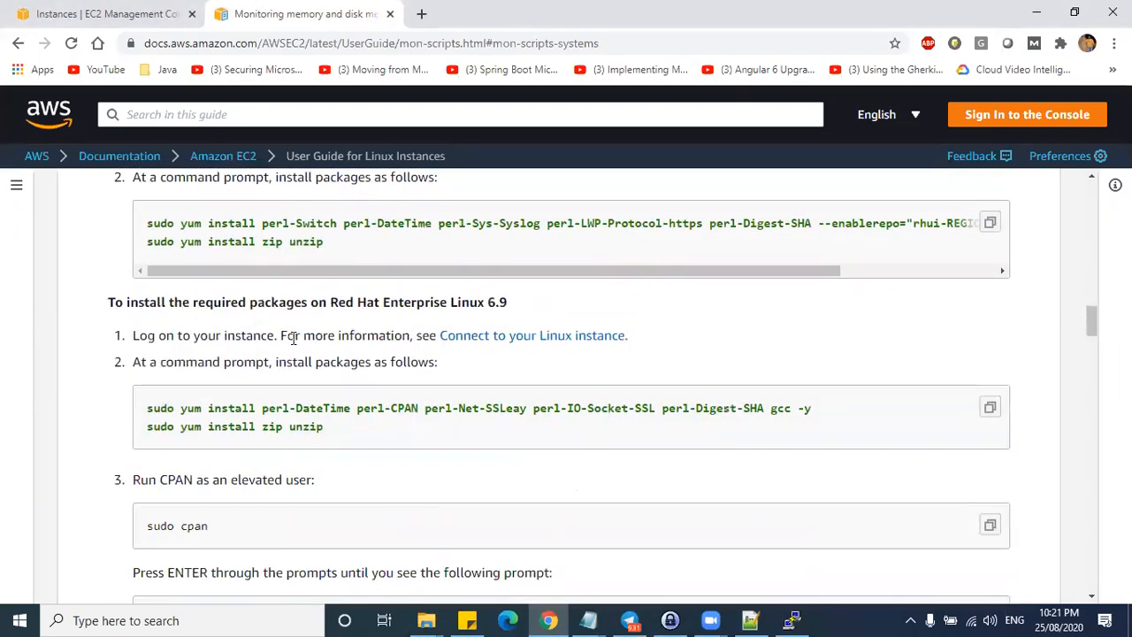
{"action": "scroll", "coordinate": [310, 310], "scroll_direction": "up", "scroll_amount": 4}
{"action": "left_click_drag", "start_coordinate": [300, 261], "coordinate": [374, 265]}
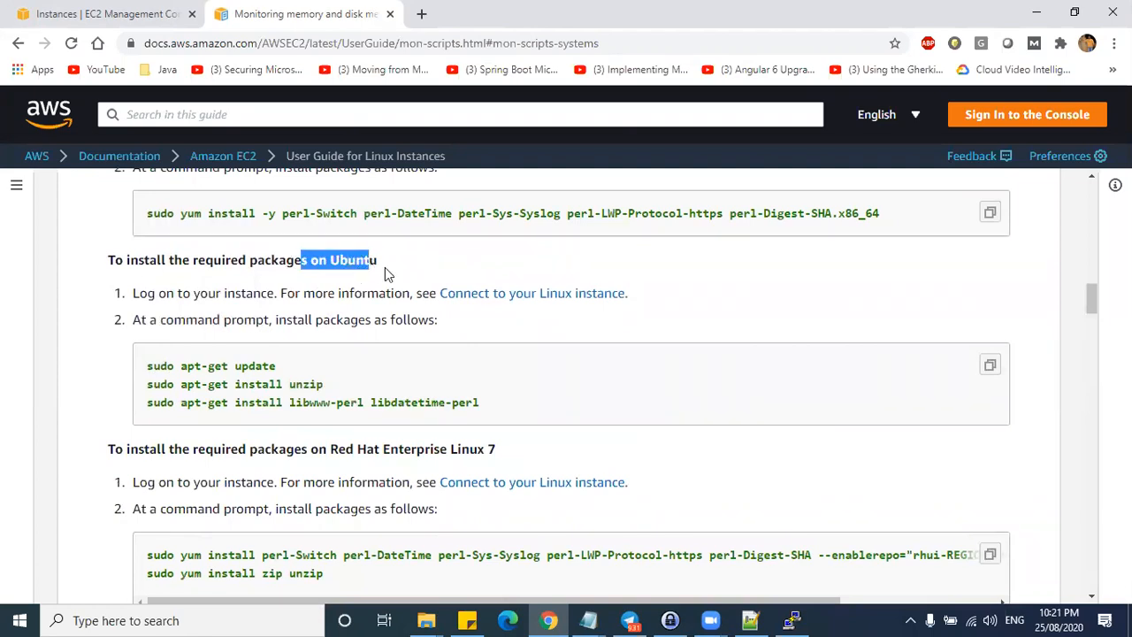
{"action": "scroll", "coordinate": [314, 423], "scroll_direction": "down", "scroll_amount": 4}
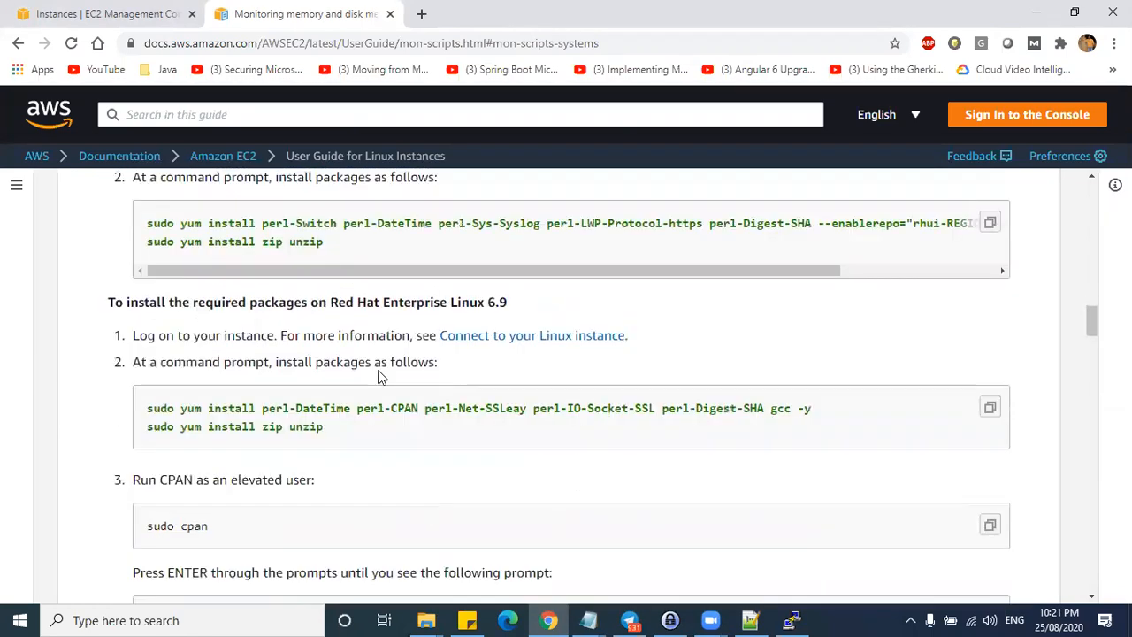
{"action": "scroll", "coordinate": [411, 351], "scroll_direction": "down", "scroll_amount": 5}
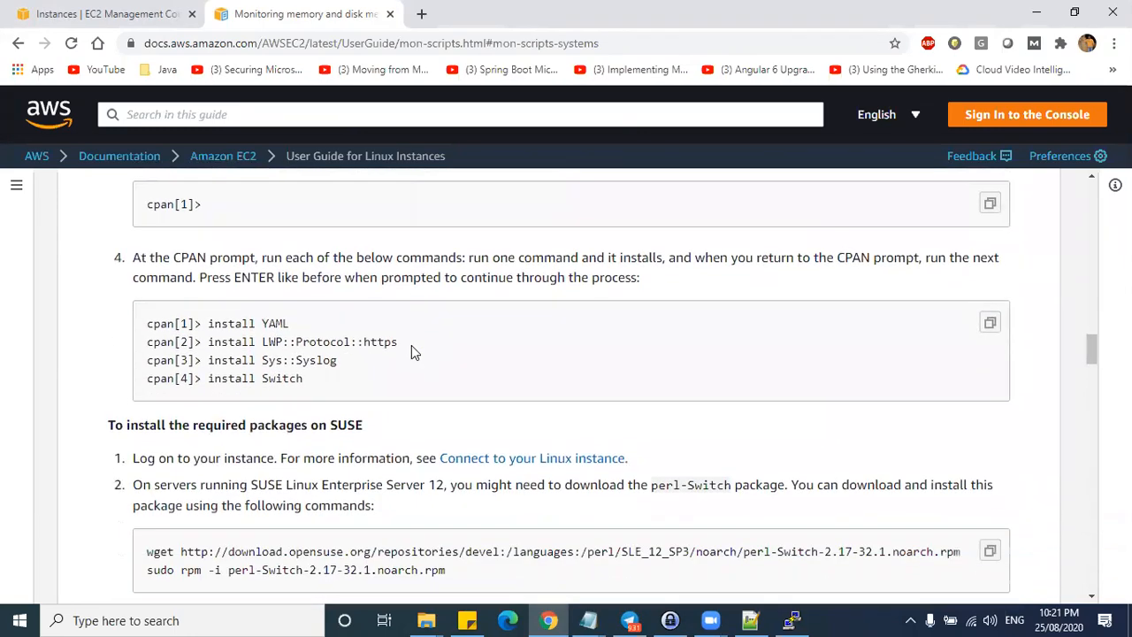
{"action": "scroll", "coordinate": [411, 352], "scroll_direction": "up", "scroll_amount": 2}
- Select and copy the curl command that downloads the monitoring scripts
{"action": "scroll", "coordinate": [188, 354], "scroll_direction": "down", "scroll_amount": 4}
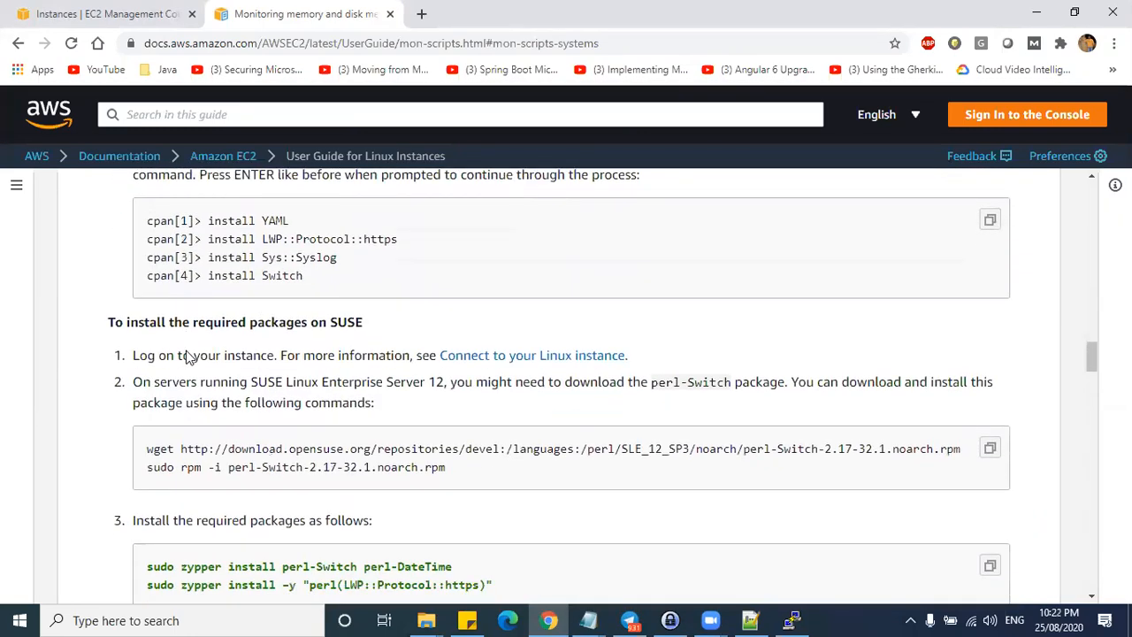
{"action": "left_click_drag", "start_coordinate": [116, 260], "coordinate": [371, 265]}
{"action": "scroll", "coordinate": [327, 318], "scroll_direction": "down", "scroll_amount": 5}
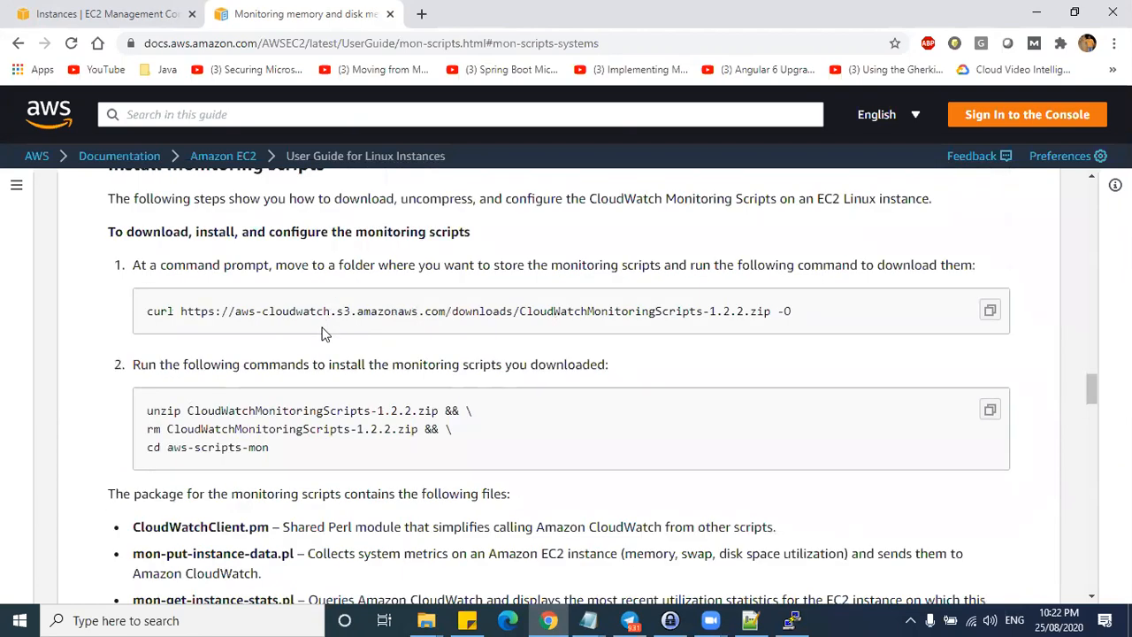
{"action": "scroll", "coordinate": [323, 333], "scroll_direction": "up", "scroll_amount": 1}
{"action": "left_click_drag", "start_coordinate": [109, 248], "coordinate": [370, 251]}
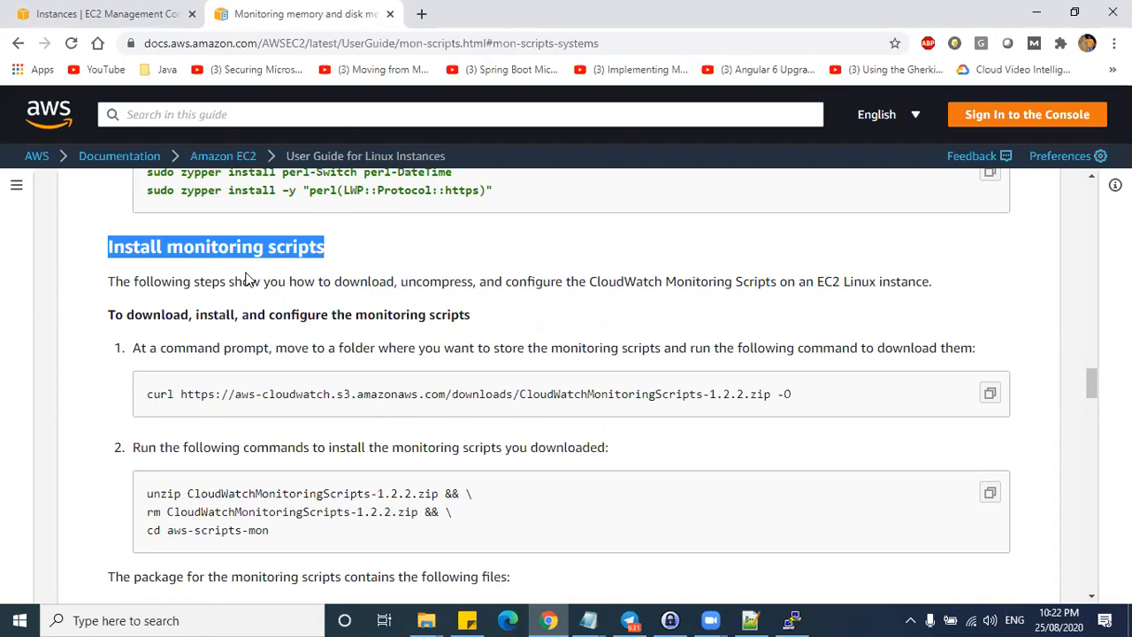
{"action": "left_click_drag", "start_coordinate": [148, 393], "coordinate": [796, 396]}
{"action": "key", "text": "ctrl+c"}
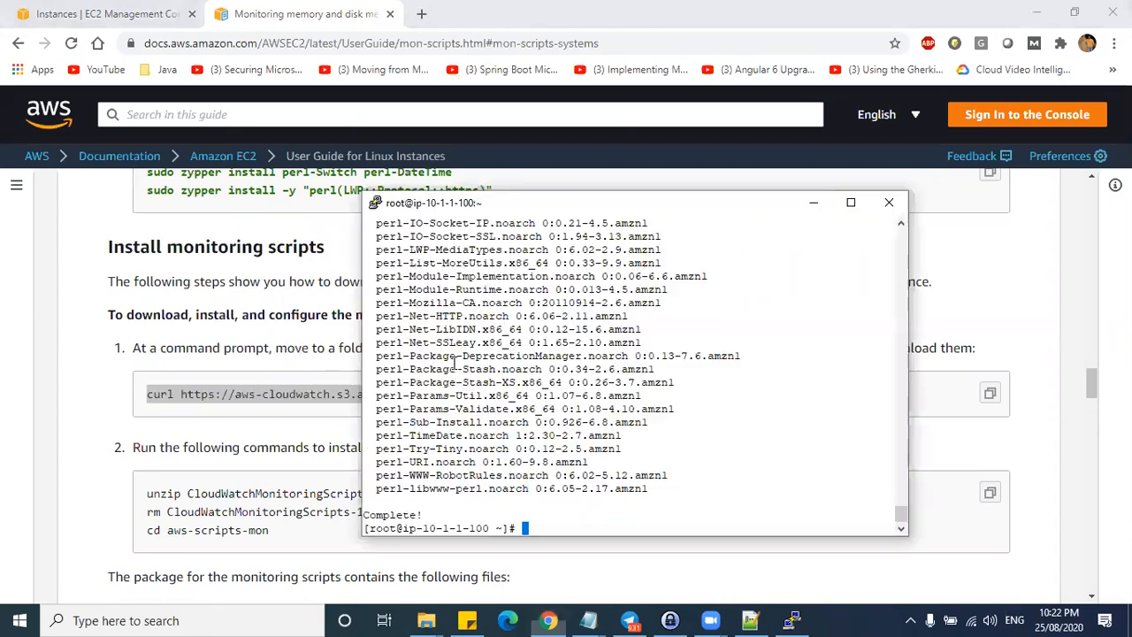
- Download CloudWatchMonitoringScripts-1.2.2.zip with the pasted curl command and confirm it with ls
{"action": "key", "text": "alt+Tab"}
{"action": "right_click", "coordinate": [625, 482]}
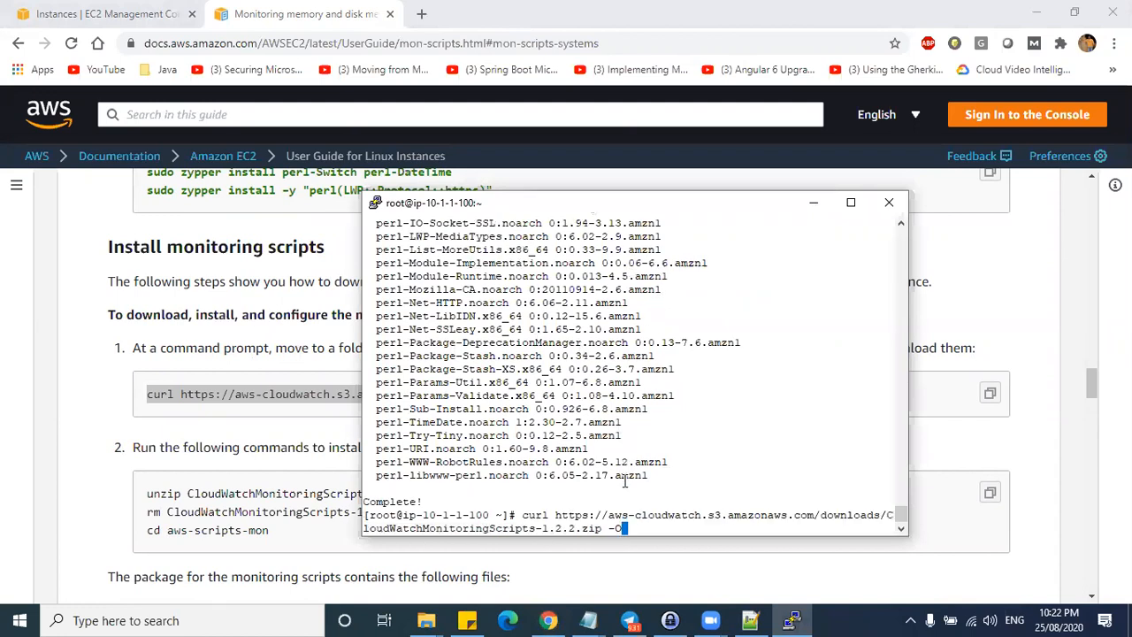
{"action": "key", "text": "Return"}
{"action": "left_click_drag", "start_coordinate": [577, 475], "coordinate": [609, 476]}
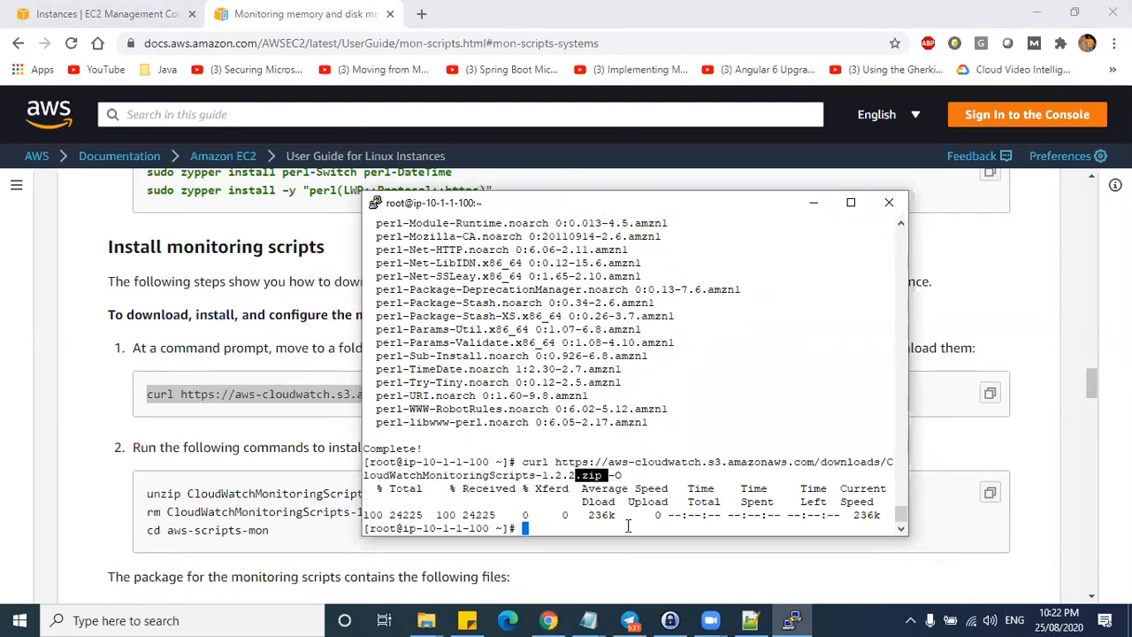
{"action": "type", "text": "ls"}
{"action": "key", "text": "Return"}
{"action": "triple_click", "coordinate": [611, 510]}
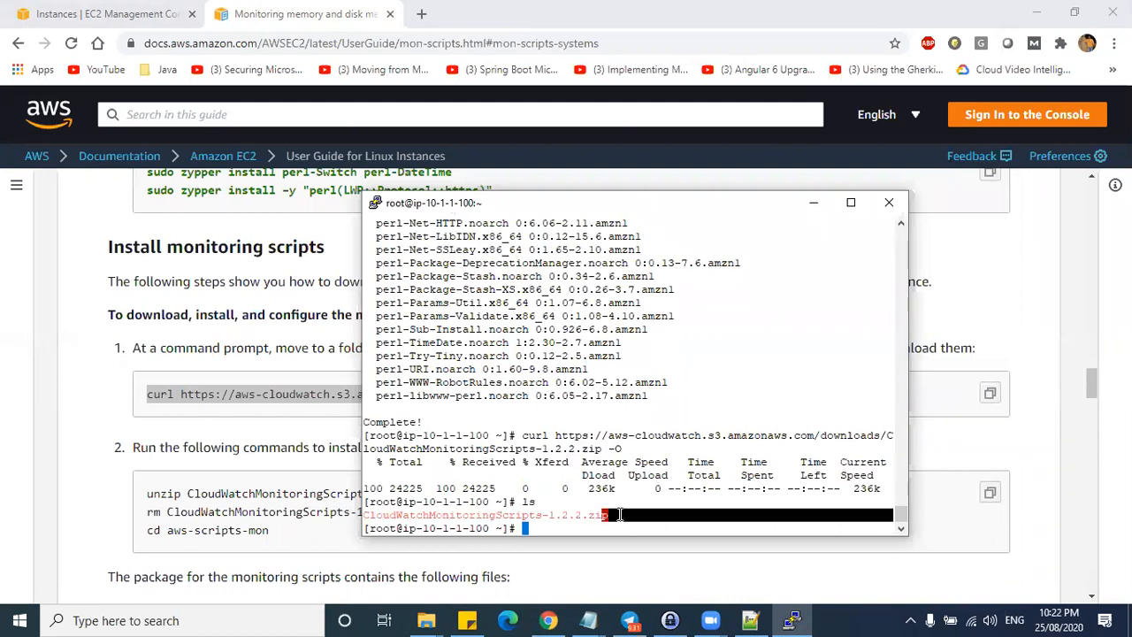
- Select just the unzip command line in the AWS guide
{"action": "left_click", "coordinate": [128, 526]}
{"action": "left_click_drag", "start_coordinate": [148, 494], "coordinate": [440, 495]}
{"action": "left_click_drag", "start_coordinate": [294, 535], "coordinate": [441, 500]}
{"action": "key", "text": "ctrl+c"}
{"action": "left_click", "coordinate": [173, 494]}
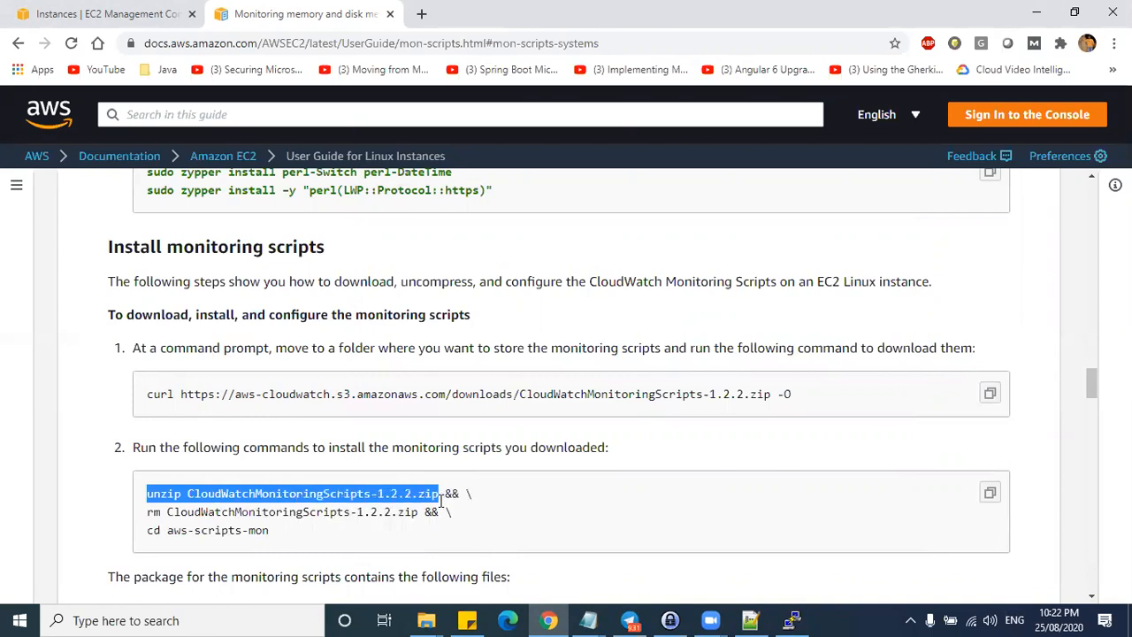
- Extract the monitoring scripts with the pasted unzip command and list the folder
{"action": "key", "text": "alt+Tab"}
{"action": "right_click", "coordinate": [570, 475]}
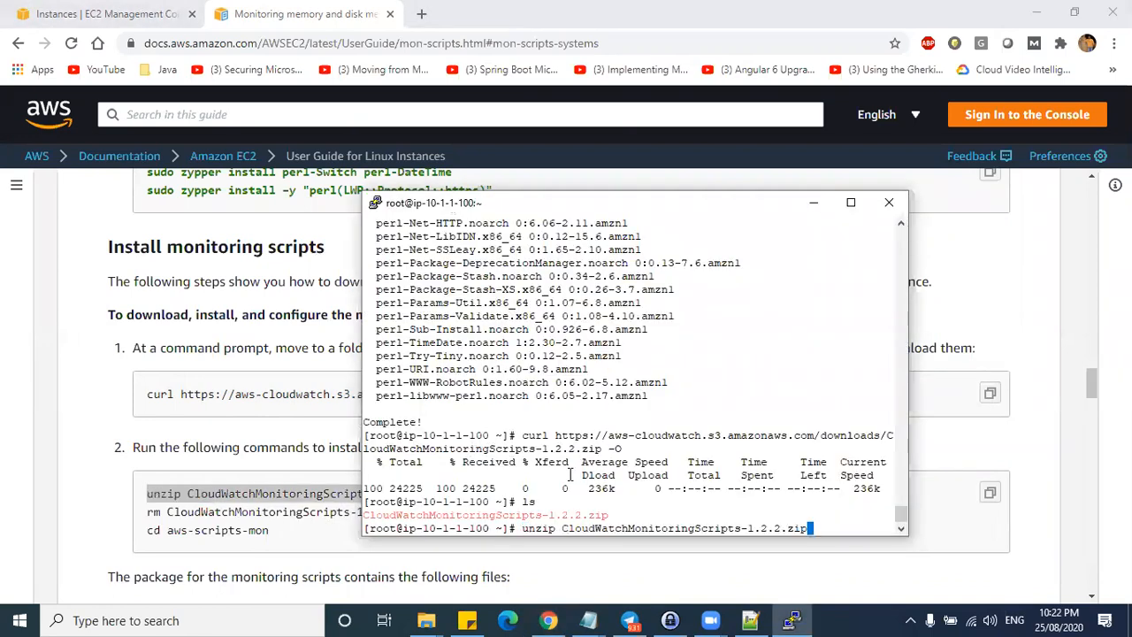
{"action": "key", "text": "Return"}
{"action": "left_click_drag", "start_coordinate": [385, 425], "coordinate": [406, 493]}
{"action": "left_click", "coordinate": [567, 521]}
{"action": "type", "text": "ls"}
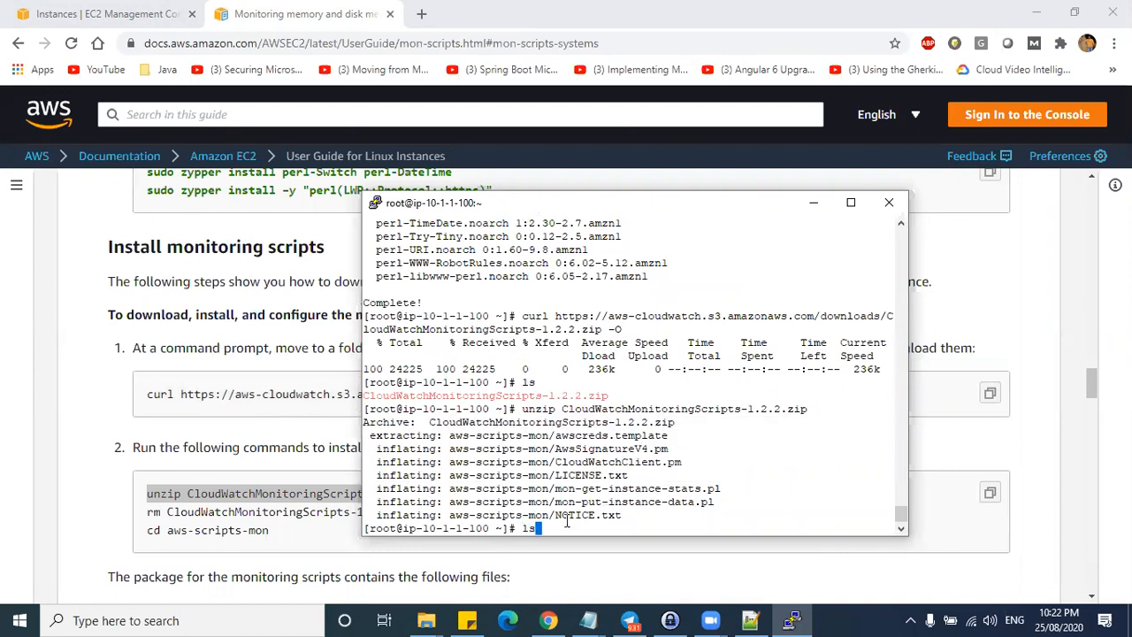
{"action": "key", "text": "Return"}
{"action": "left_click_drag", "start_coordinate": [476, 518], "coordinate": [695, 519]}
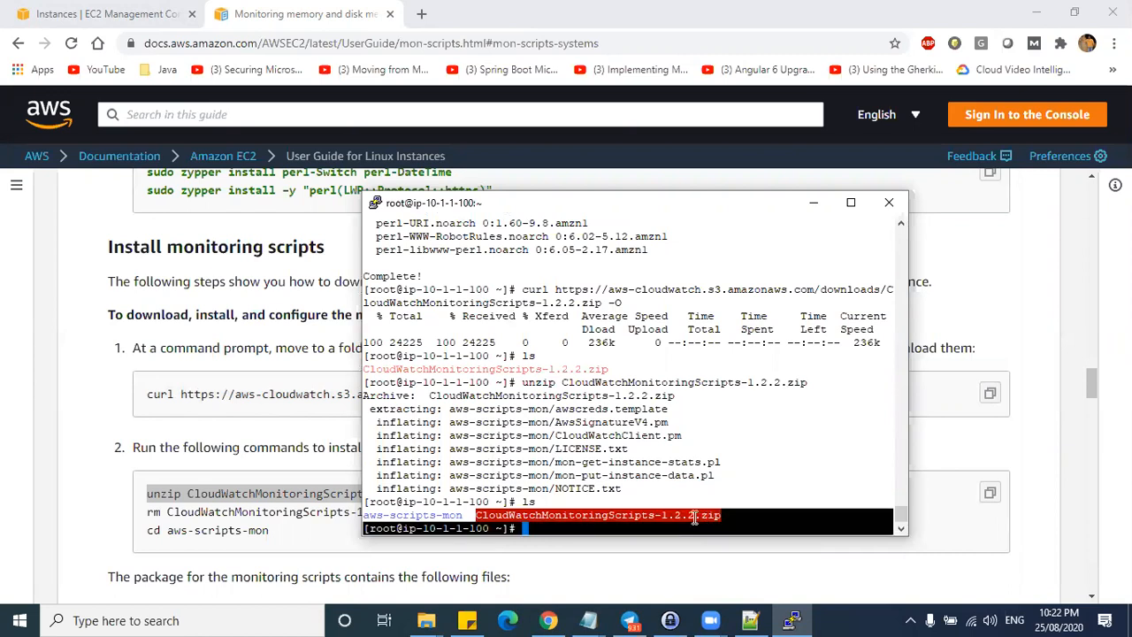
{"action": "left_click", "coordinate": [618, 528]}
- Delete CloudWatchMonitoringScripts-1.2.2.zip with rm, confirm with Y, and verify only aws-scripts-mon remains
{"action": "type", "text": "rm"}
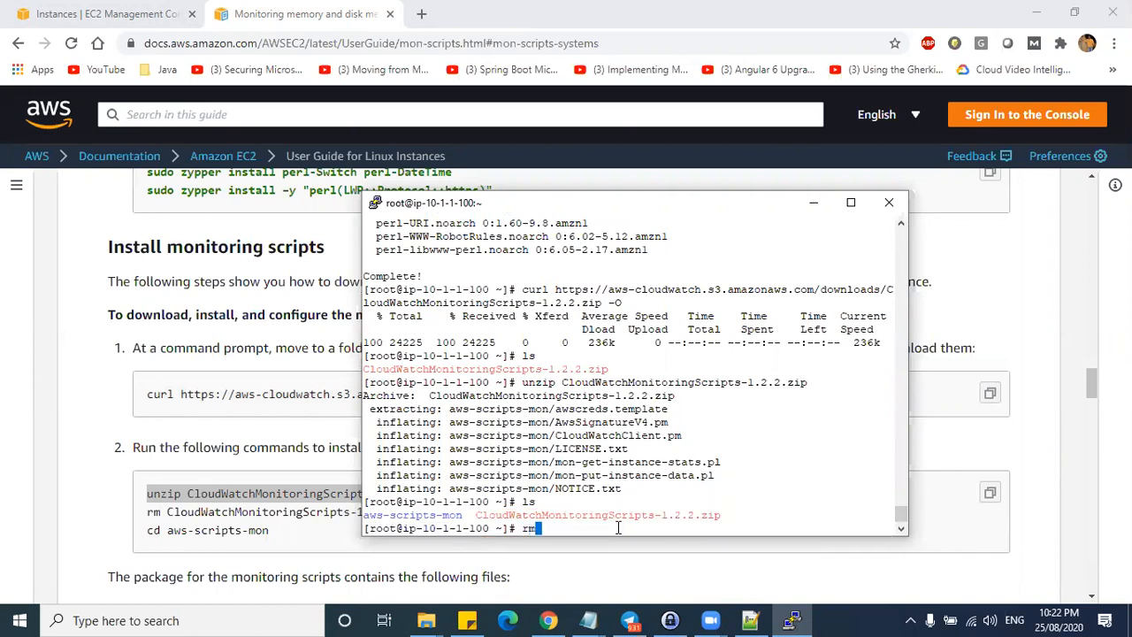
{"action": "type", "text": " clou"}
{"action": "key", "text": "BackSpace"}
{"action": "key", "text": "BackSpace"}
{"action": "key", "text": "BackSpace"}
{"action": "key", "text": "BackSpace"}
{"action": "type", "text": "Clo"}
{"action": "key", "text": "Tab"}
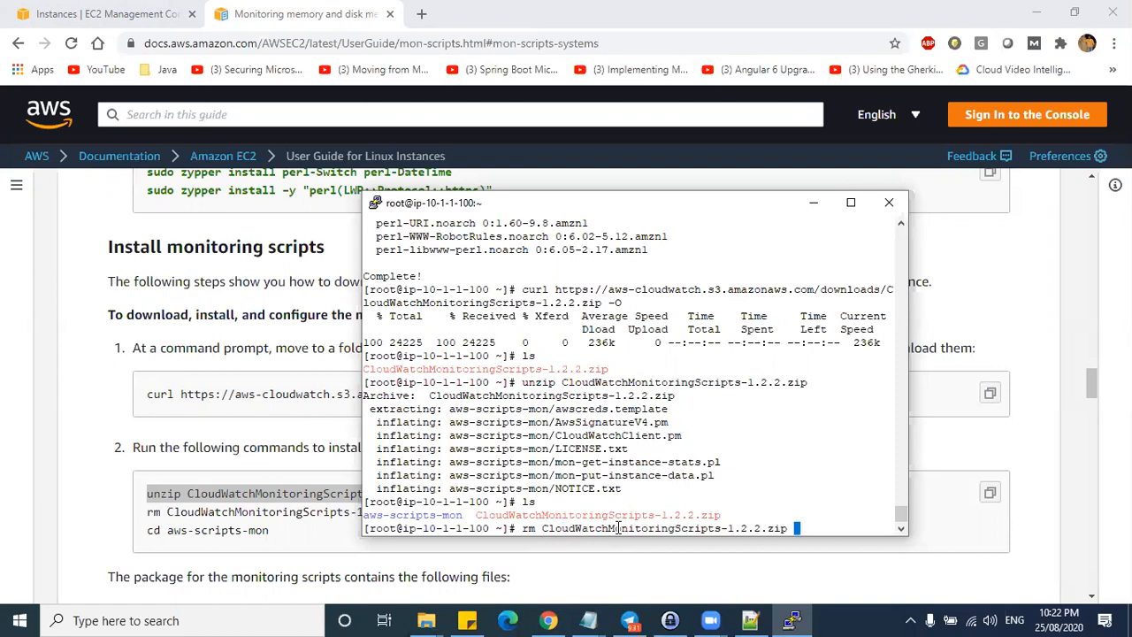
{"action": "key", "text": "Return"}
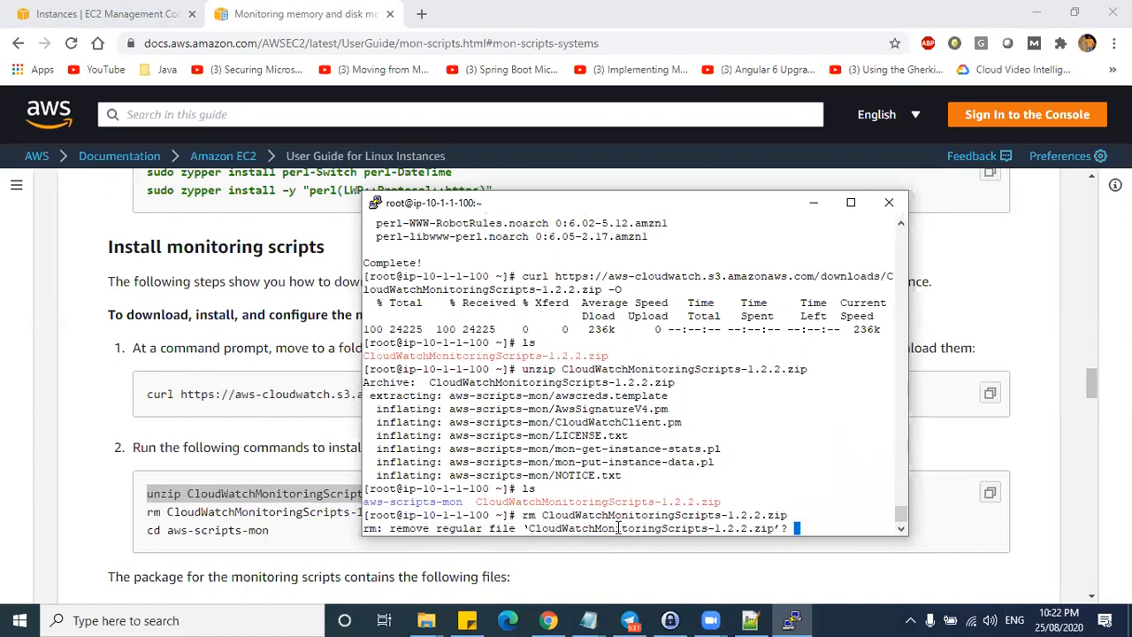
{"action": "type", "text": "Y"}
{"action": "key", "text": "Return"}
{"action": "type", "text": "ls"}
{"action": "key", "text": "Return"}
{"action": "left_click_drag", "start_coordinate": [461, 515], "coordinate": [362, 515]}
- Change into aws-scripts-mon and list its contents with ls and ls -l
{"action": "left_click", "coordinate": [549, 527]}
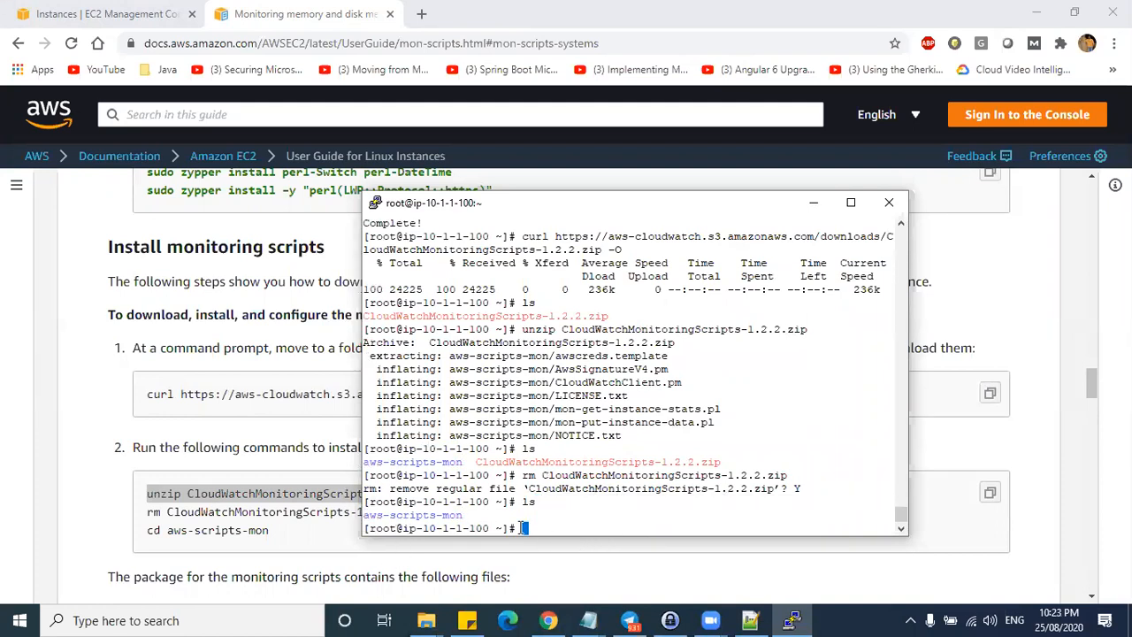
{"action": "type", "text": "cd aws"}
{"action": "key", "text": "Tab"}
{"action": "key", "text": "Return"}
{"action": "type", "text": "ls"}
{"action": "key", "text": "Return"}
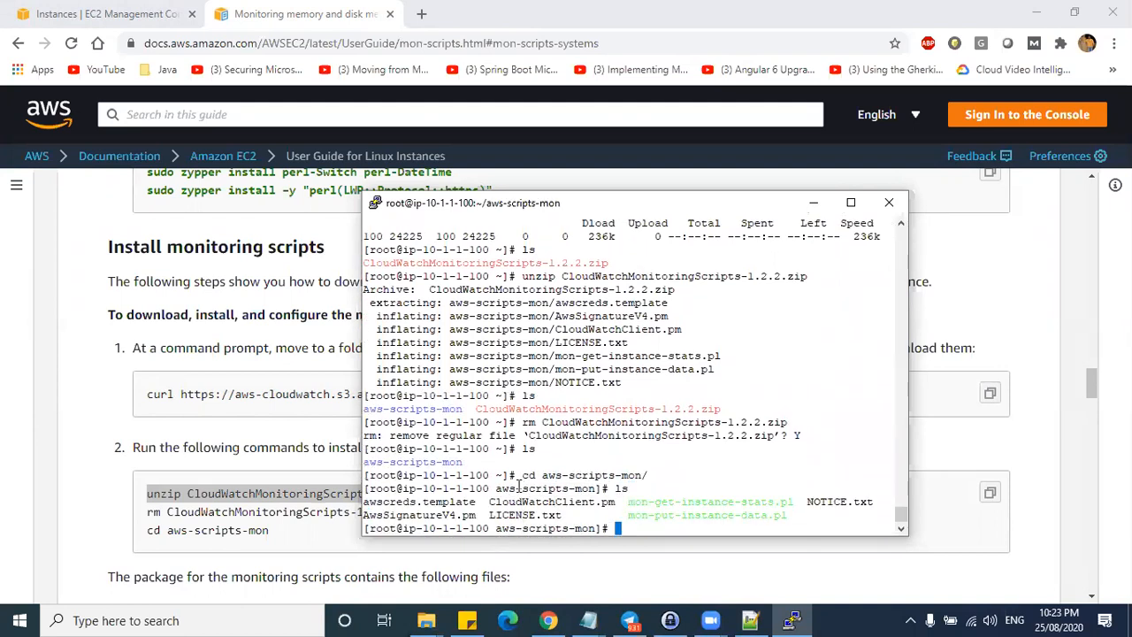
{"action": "type", "text": "ls -l"}
{"action": "key", "text": "Return"}
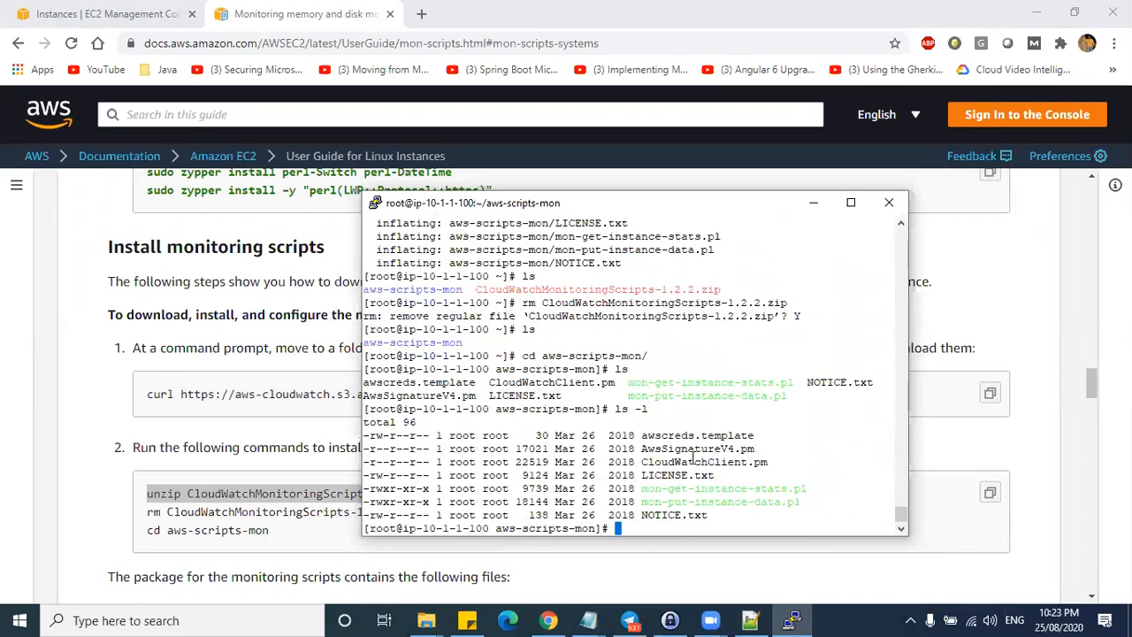
- Point out awscreds.template, AwsSignatureV4.pm, CloudWatchClient.pm and the mon-*.pl scripts in the listing
{"action": "left_click_drag", "start_coordinate": [684, 436], "coordinate": [742, 436]}
{"action": "left_click", "coordinate": [653, 434]}
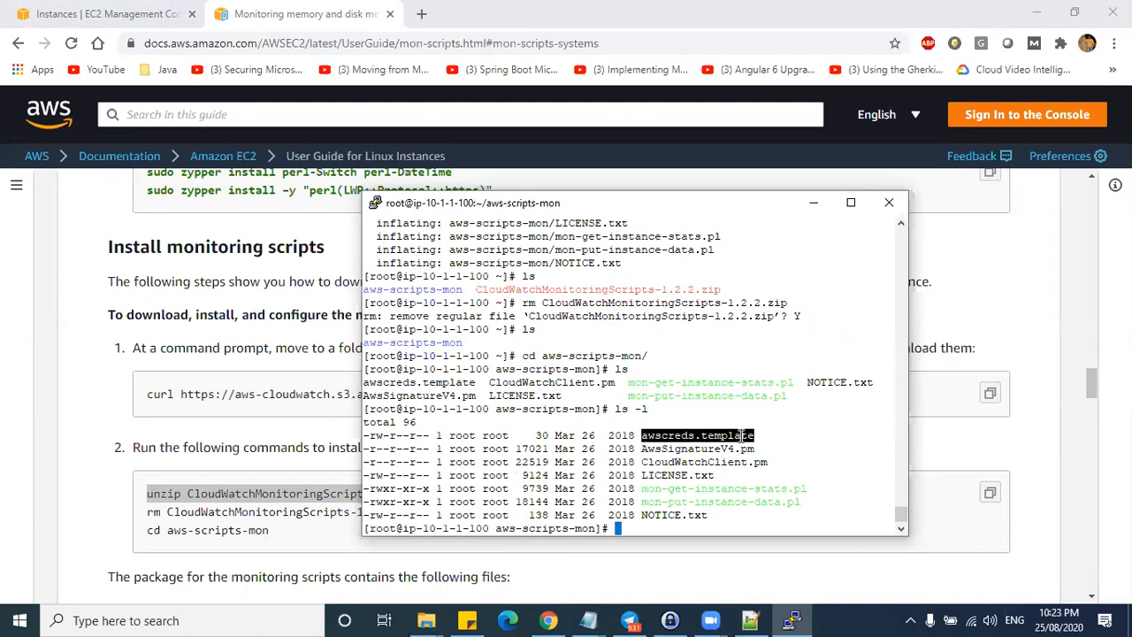
{"action": "left_click_drag", "start_coordinate": [643, 450], "coordinate": [757, 451]}
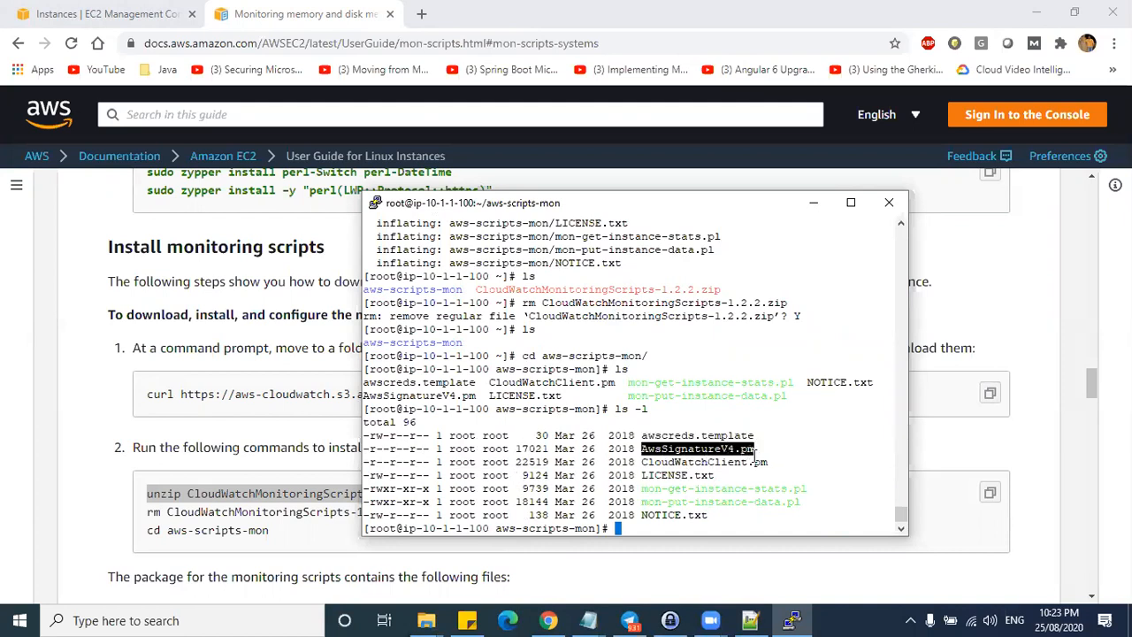
{"action": "left_click_drag", "start_coordinate": [645, 461], "coordinate": [745, 466]}
{"action": "left_click_drag", "start_coordinate": [638, 489], "coordinate": [808, 489]}
{"action": "double_click", "coordinate": [693, 488]}
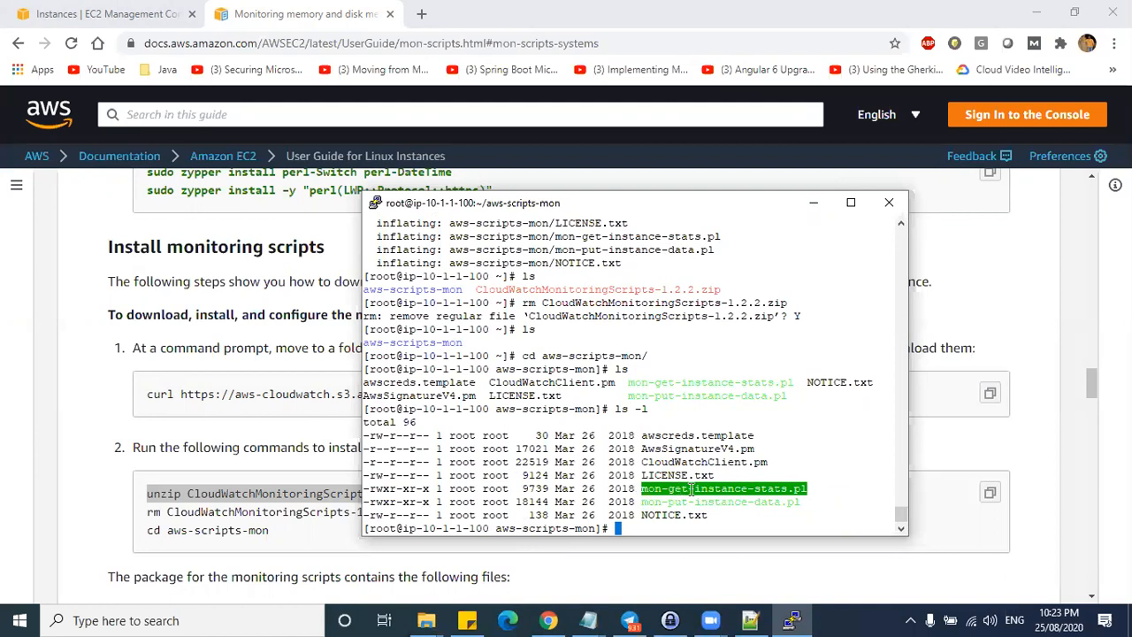
{"action": "left_click", "coordinate": [657, 502]}
{"action": "left_click_drag", "start_coordinate": [643, 502], "coordinate": [794, 503]}
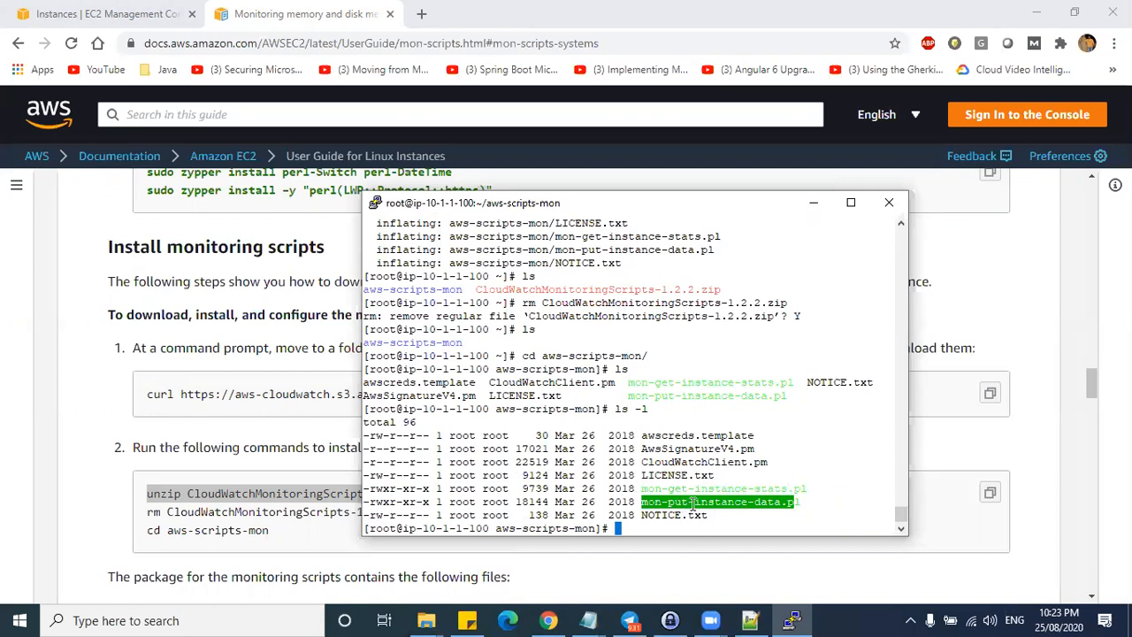
{"action": "triple_click", "coordinate": [689, 488]}
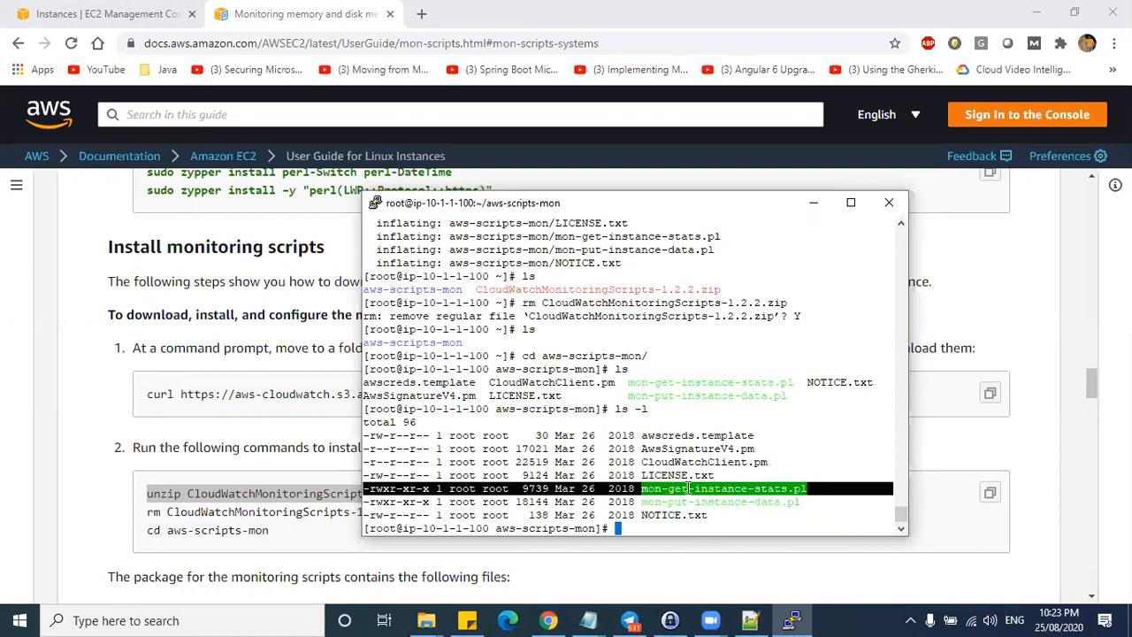
{"action": "double_click", "coordinate": [689, 488]}
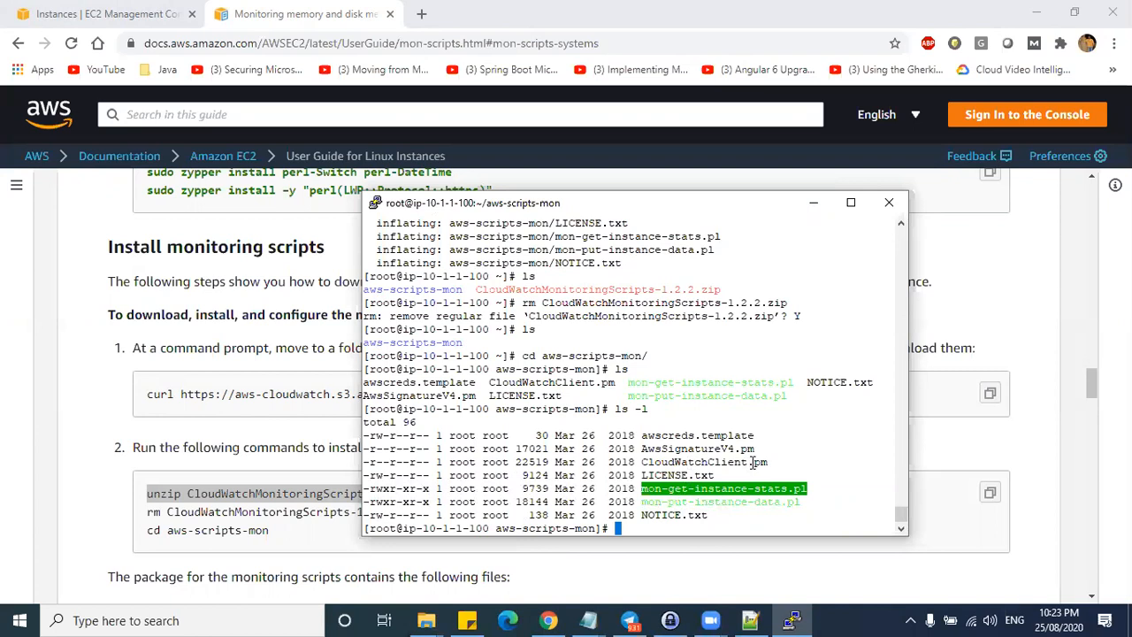
{"action": "left_click_drag", "start_coordinate": [670, 435], "coordinate": [415, 423]}
{"action": "left_click", "coordinate": [693, 453]}
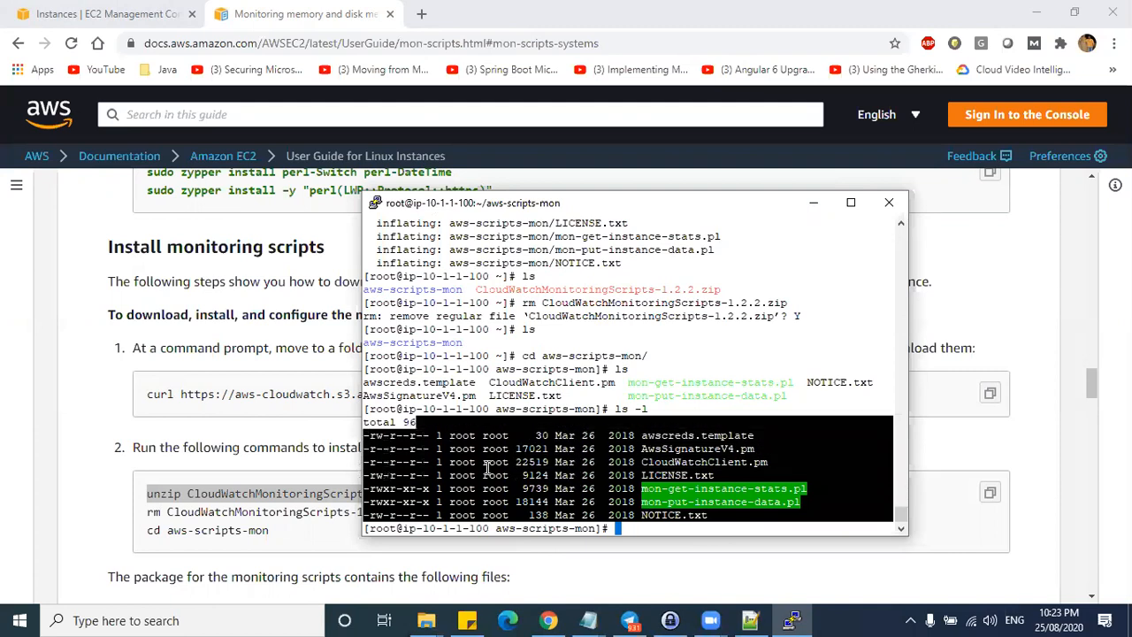
{"action": "left_click", "coordinate": [688, 488]}
{"action": "left_click_drag", "start_coordinate": [656, 436], "coordinate": [683, 503]}
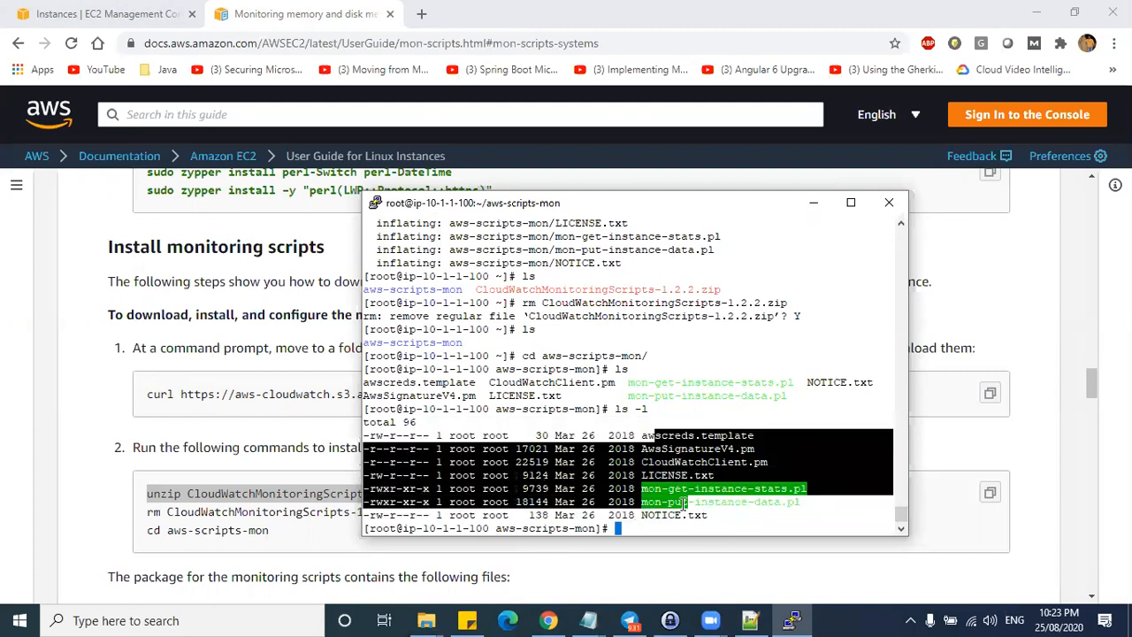
{"action": "left_click", "coordinate": [690, 462]}
{"action": "left_click_drag", "start_coordinate": [643, 461], "coordinate": [767, 462]}
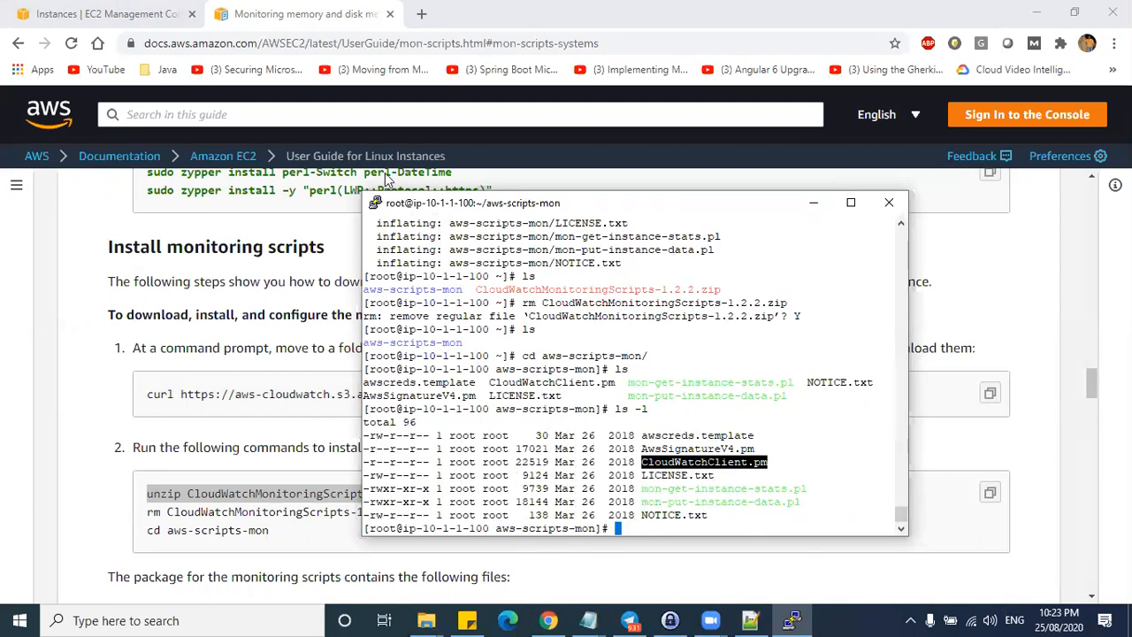
- Go from the EC2 console to the IAM service via the Services search
{"action": "left_click", "coordinate": [108, 13]}
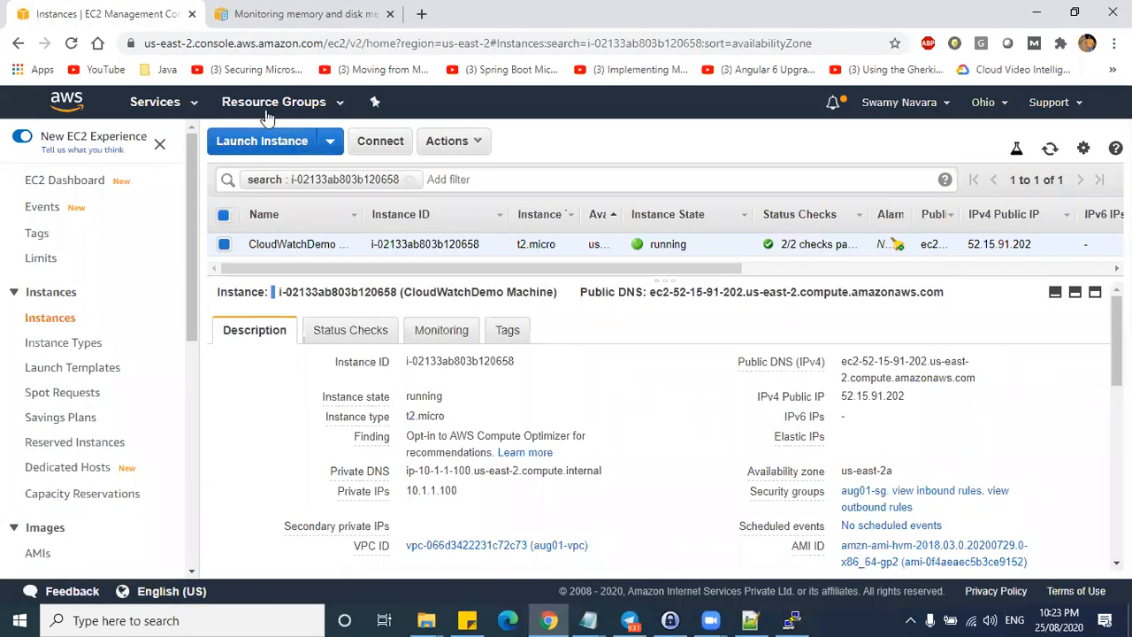
{"action": "left_click", "coordinate": [156, 103]}
{"action": "type", "text": "IAM"}
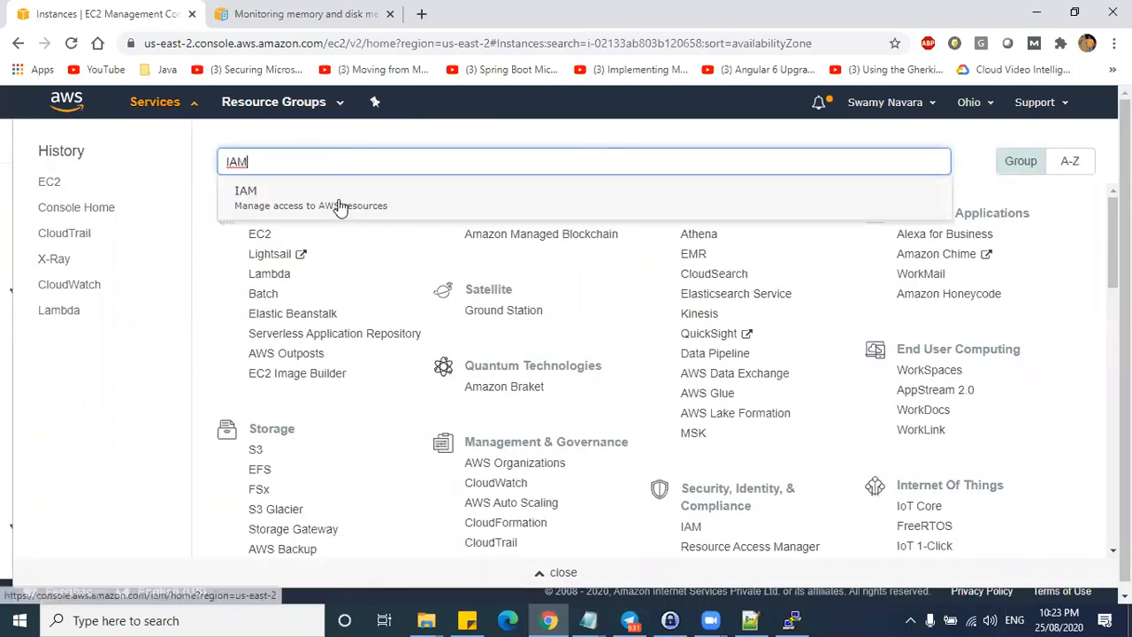
{"action": "left_click", "coordinate": [340, 205]}
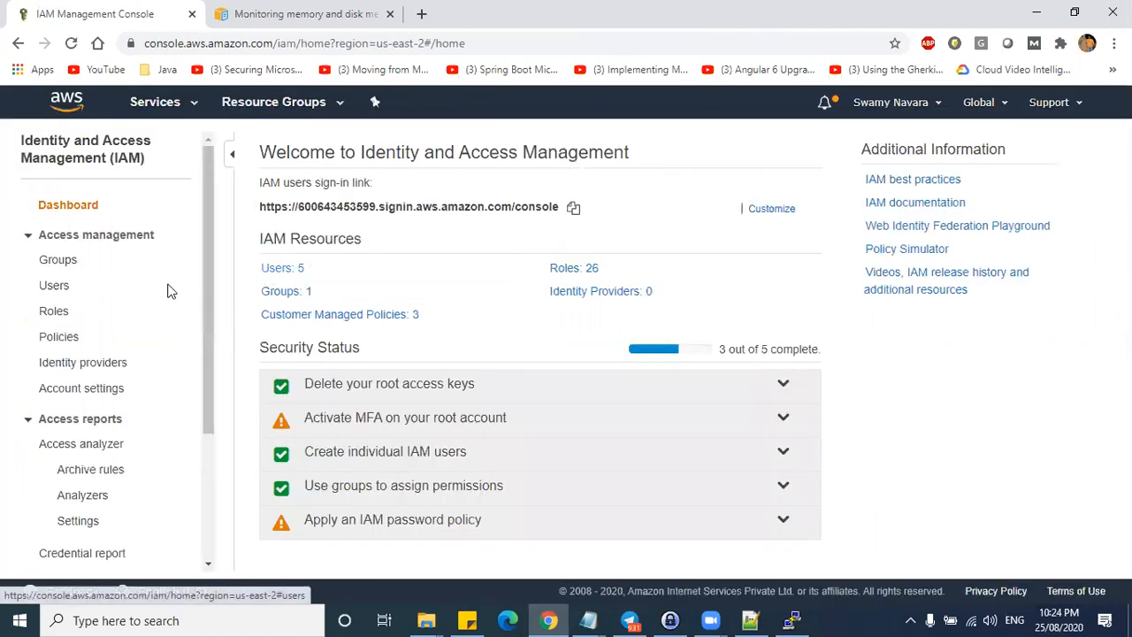
- Review the IAM dashboard and open Roles from the sidebar
{"action": "scroll", "coordinate": [142, 260], "scroll_direction": "down", "scroll_amount": 2}
{"action": "scroll", "coordinate": [141, 260], "scroll_direction": "up", "scroll_amount": 2}
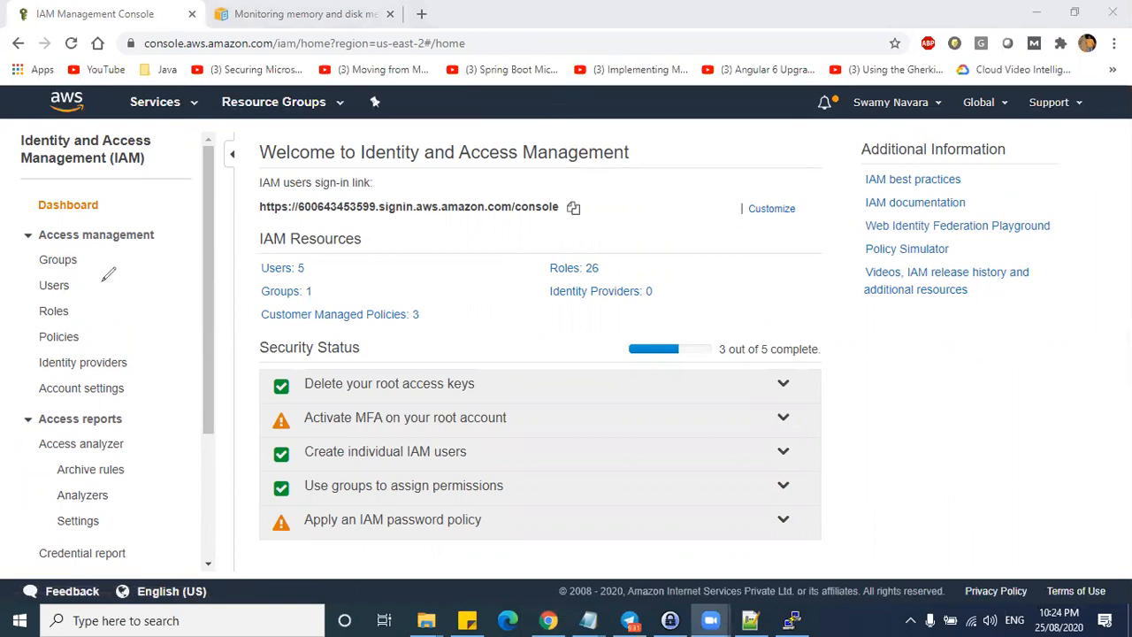
{"action": "left_click_drag", "start_coordinate": [84, 259], "coordinate": [112, 251]}
{"action": "left_click_drag", "start_coordinate": [87, 282], "coordinate": [114, 273]}
{"action": "mouse_move", "coordinate": [85, 309]}
{"action": "left_mouse_down"}
{"action": "mouse_move", "coordinate": [115, 302]}
{"action": "mouse_move", "coordinate": [128, 333]}
{"action": "left_mouse_up"}
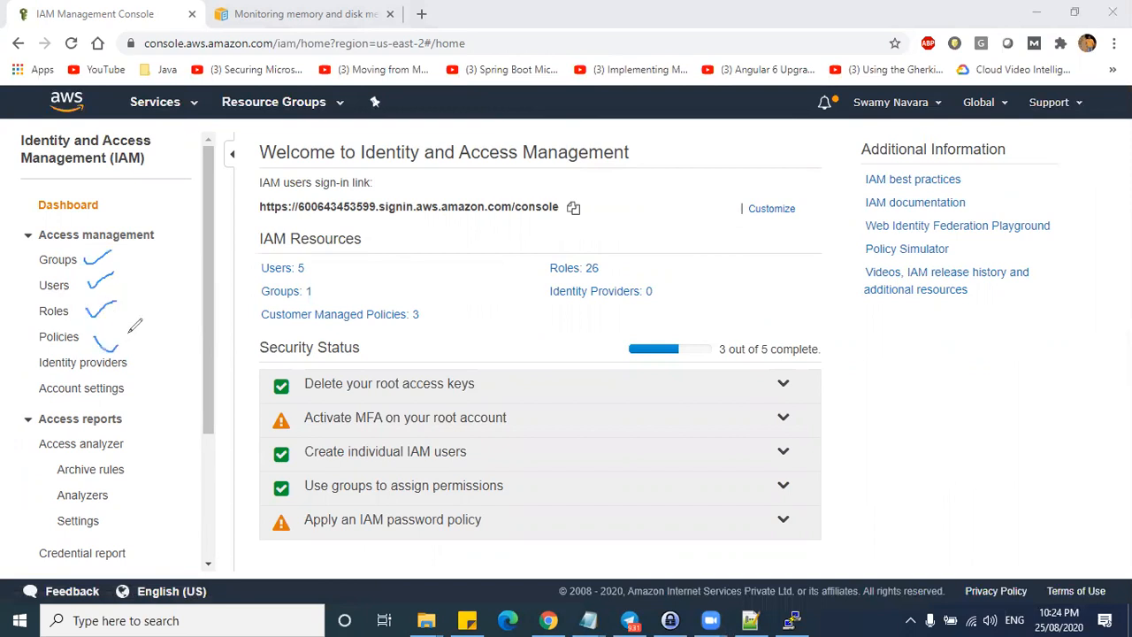
{"action": "mouse_move", "coordinate": [38, 297]}
{"action": "left_mouse_down"}
{"action": "mouse_move", "coordinate": [78, 274]}
{"action": "mouse_move", "coordinate": [32, 282]}
{"action": "mouse_move", "coordinate": [40, 293]}
{"action": "left_mouse_up"}
{"action": "mouse_move", "coordinate": [80, 286]}
{"action": "left_mouse_down"}
{"action": "mouse_move", "coordinate": [152, 286]}
{"action": "mouse_move", "coordinate": [143, 295]}
{"action": "left_mouse_up"}
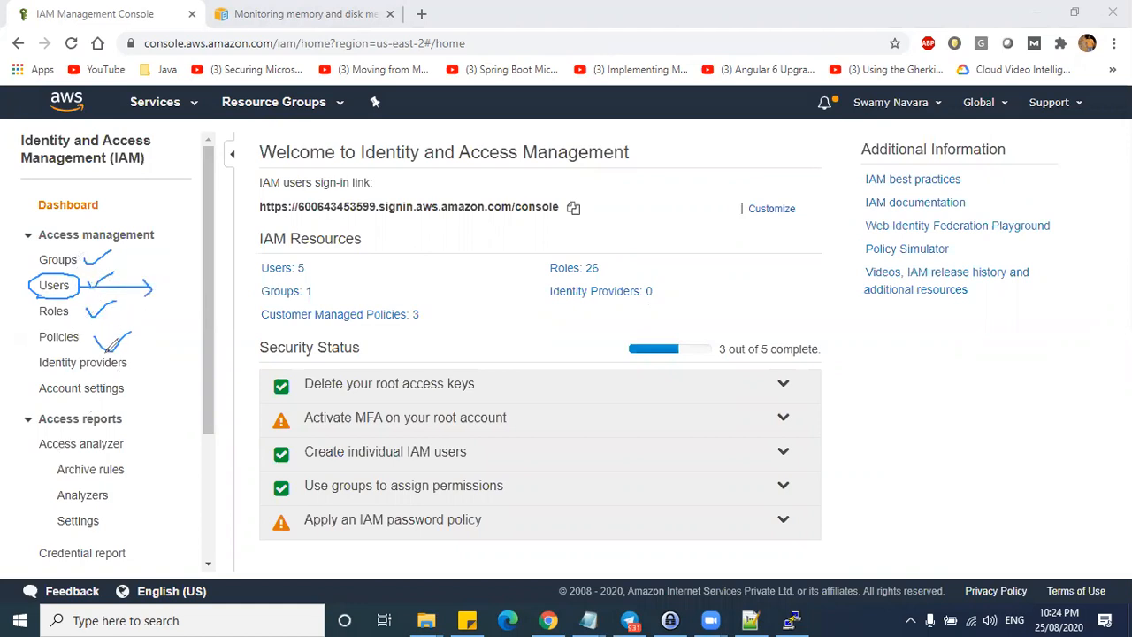
{"action": "left_click", "coordinate": [58, 315]}
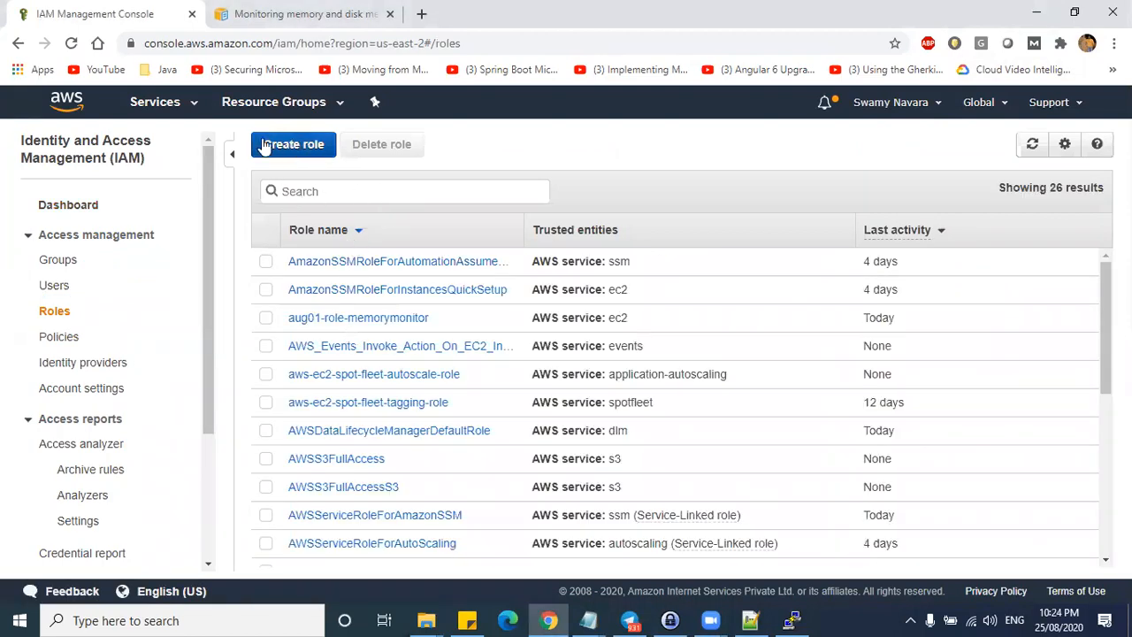
- Start a new role with EC2 as the AWS service use case
{"action": "left_click", "coordinate": [298, 146]}
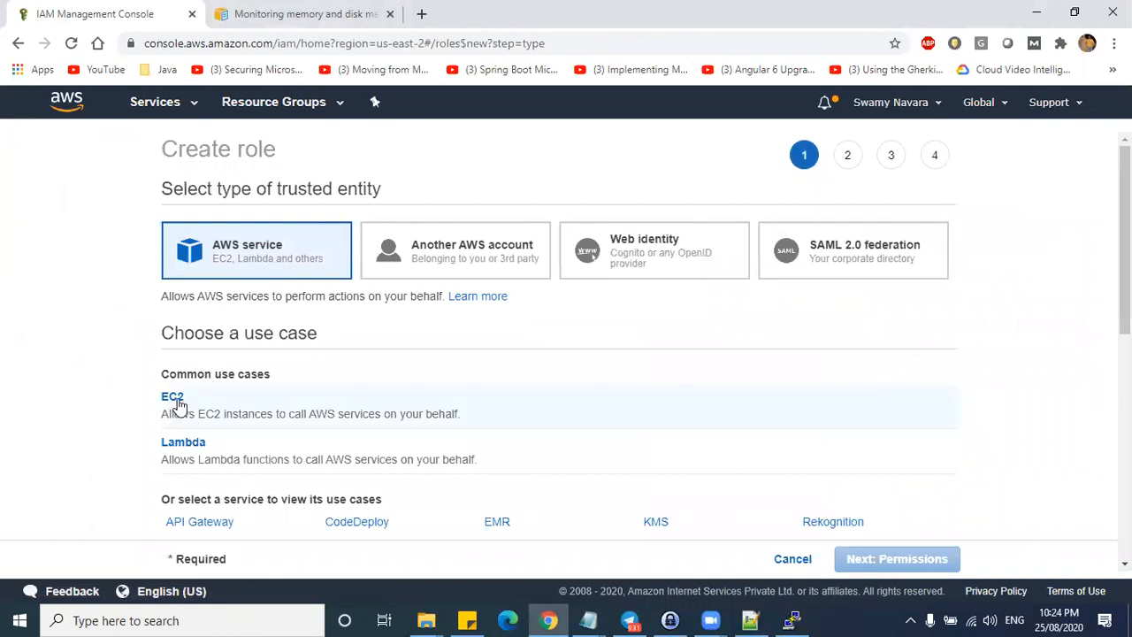
{"action": "left_click", "coordinate": [177, 404]}
{"action": "left_click", "coordinate": [898, 570]}
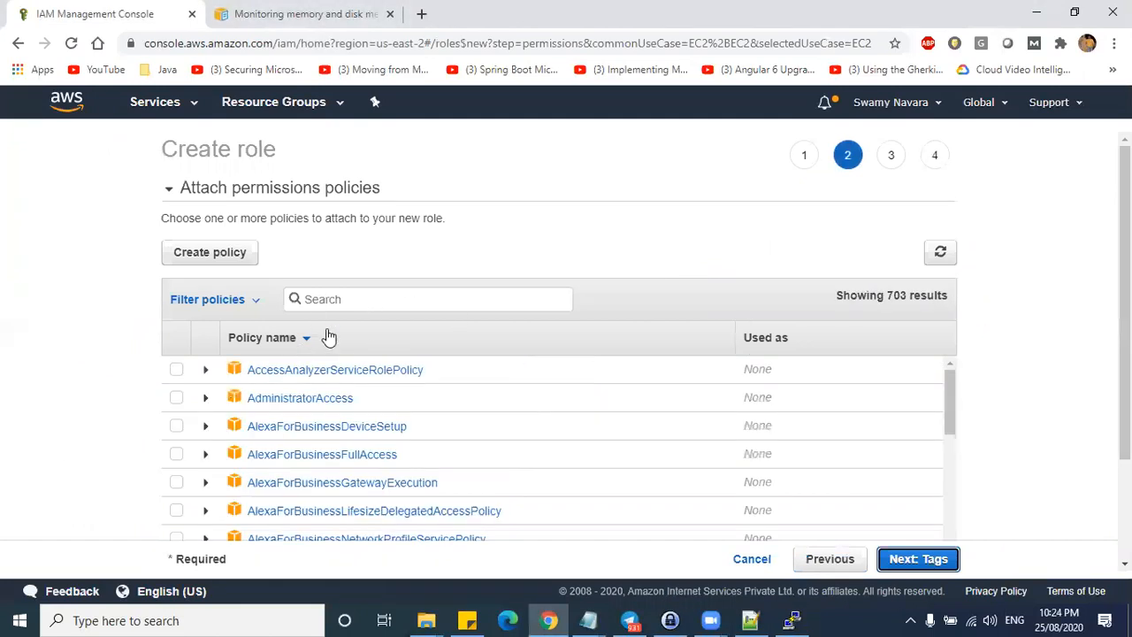
- Search the policies and tick CloudWatchFullAccess and CloudWatchLogsFullAccess
{"action": "left_click", "coordinate": [348, 297]}
{"action": "type", "text": "EC2Full"}
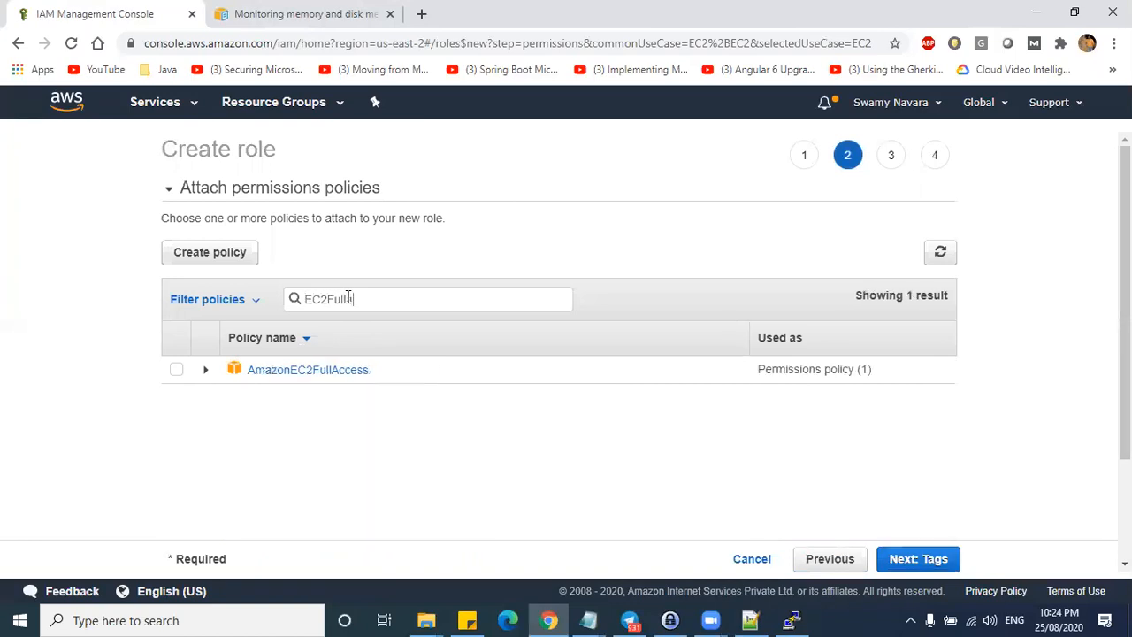
{"action": "type", "text": "a"}
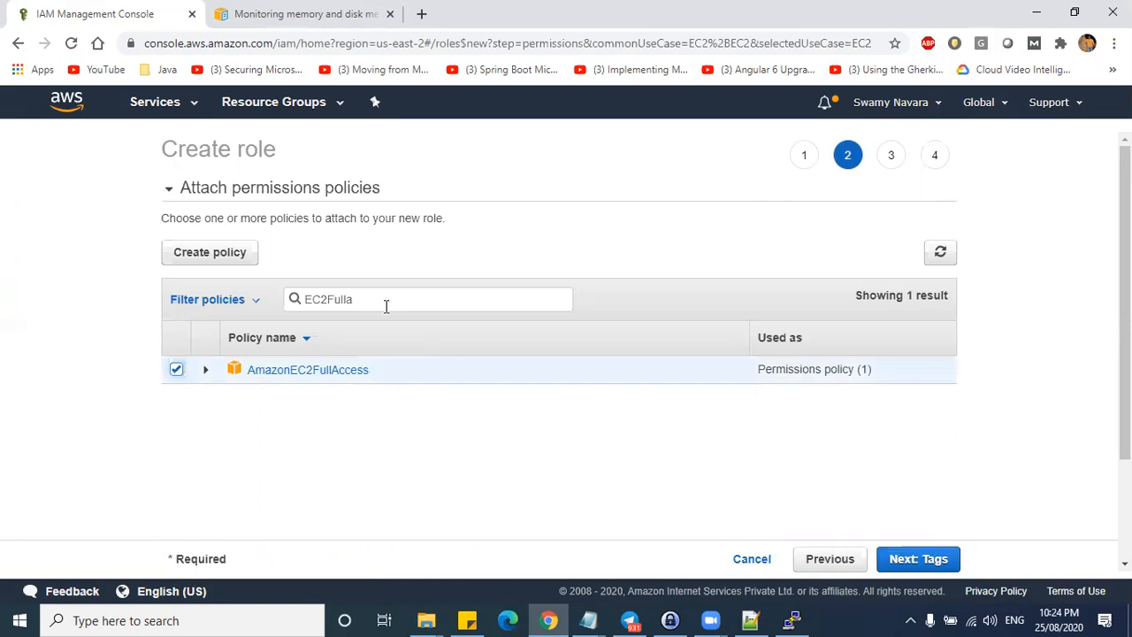
{"action": "left_click_drag", "start_coordinate": [386, 304], "coordinate": [218, 298]}
{"action": "type", "text": "CloudwatchF"}
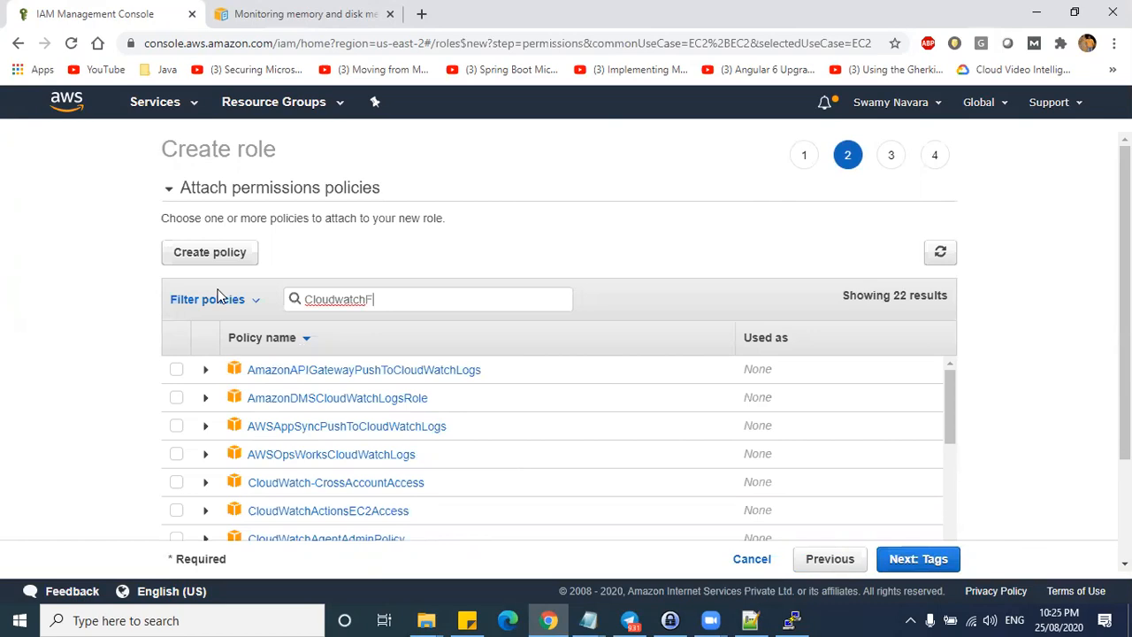
{"action": "left_click", "coordinate": [176, 369]}
{"action": "left_click_drag", "start_coordinate": [370, 298], "coordinate": [245, 296]}
{"action": "type", "text": "logs"}
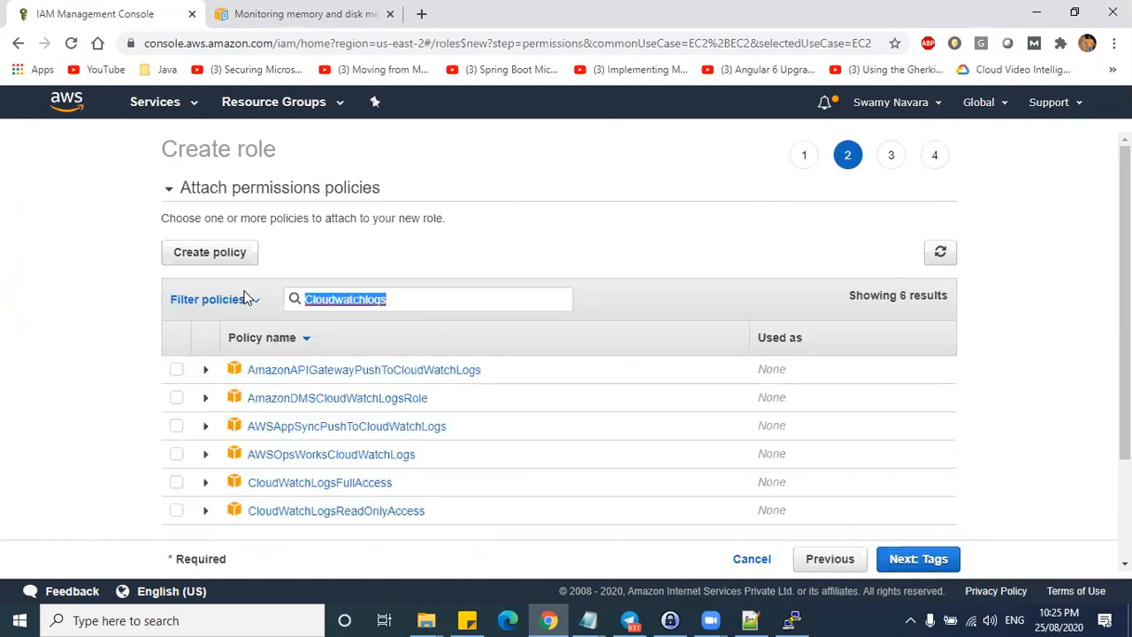
{"action": "left_click", "coordinate": [408, 296]}
{"action": "type", "text": "F"}
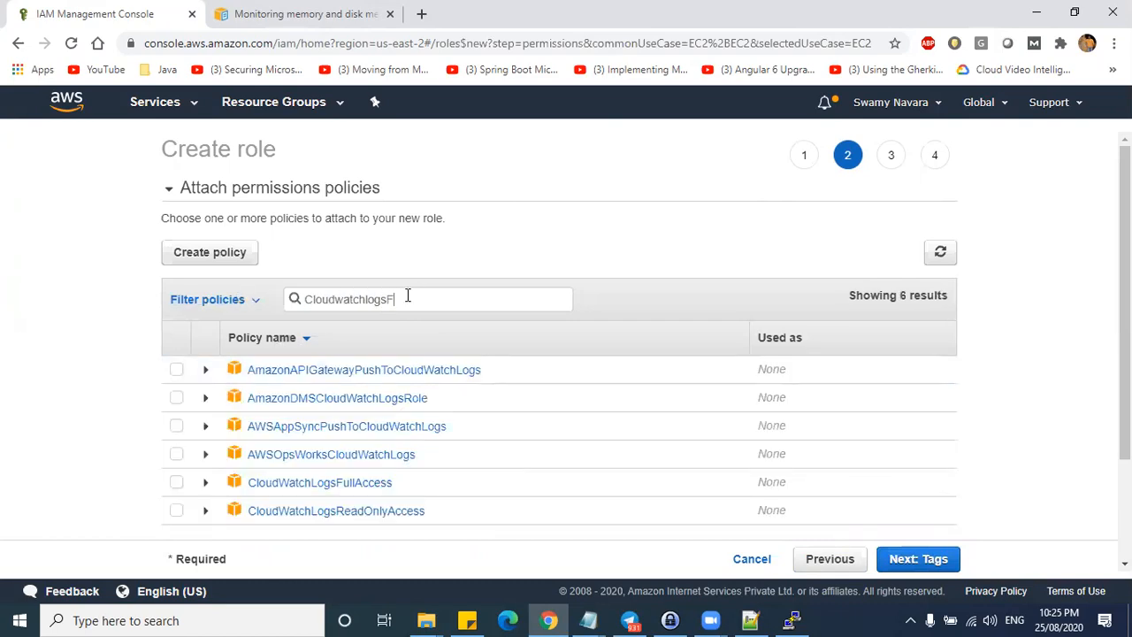
{"action": "type", "text": "u"}
{"action": "left_click", "coordinate": [179, 370]}
- Check the Logs policy name in the Notepad++ lab notes
{"action": "key", "text": "alt+Tab"}
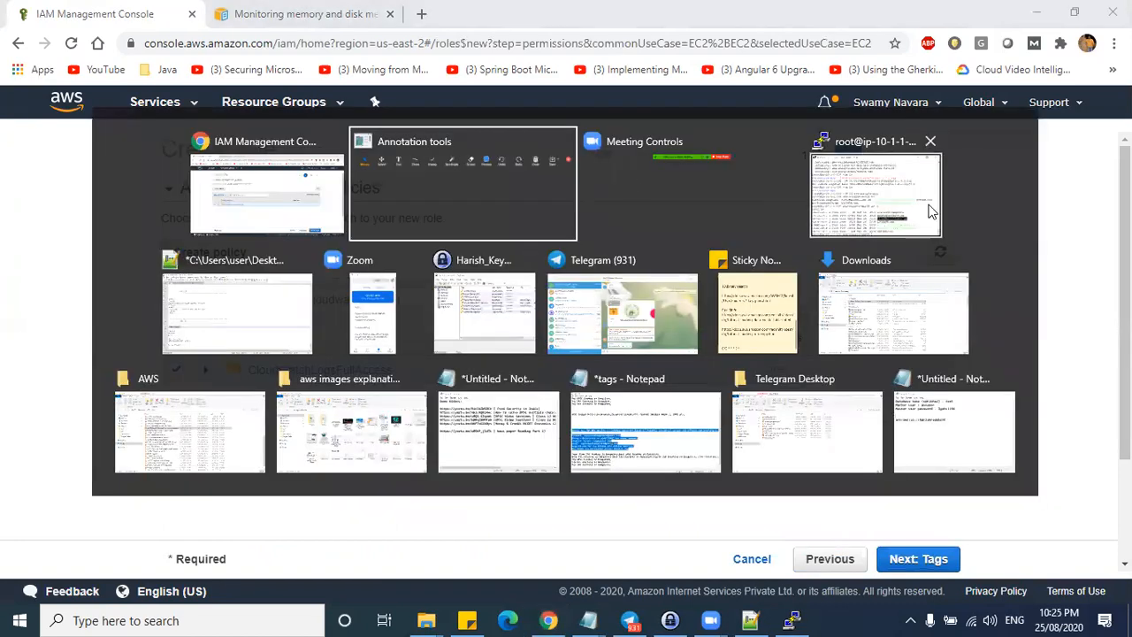
{"action": "left_click", "coordinate": [860, 204]}
{"action": "key", "text": "alt+Tab"}
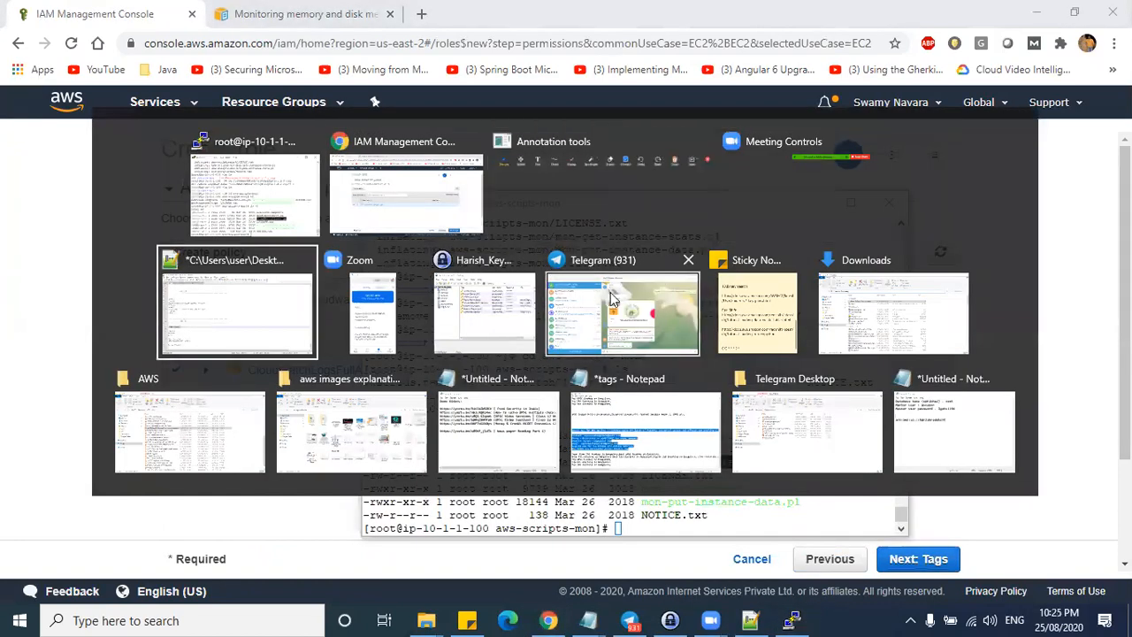
{"action": "left_click", "coordinate": [227, 309]}
{"action": "left_click_drag", "start_coordinate": [99, 460], "coordinate": [20, 462]}
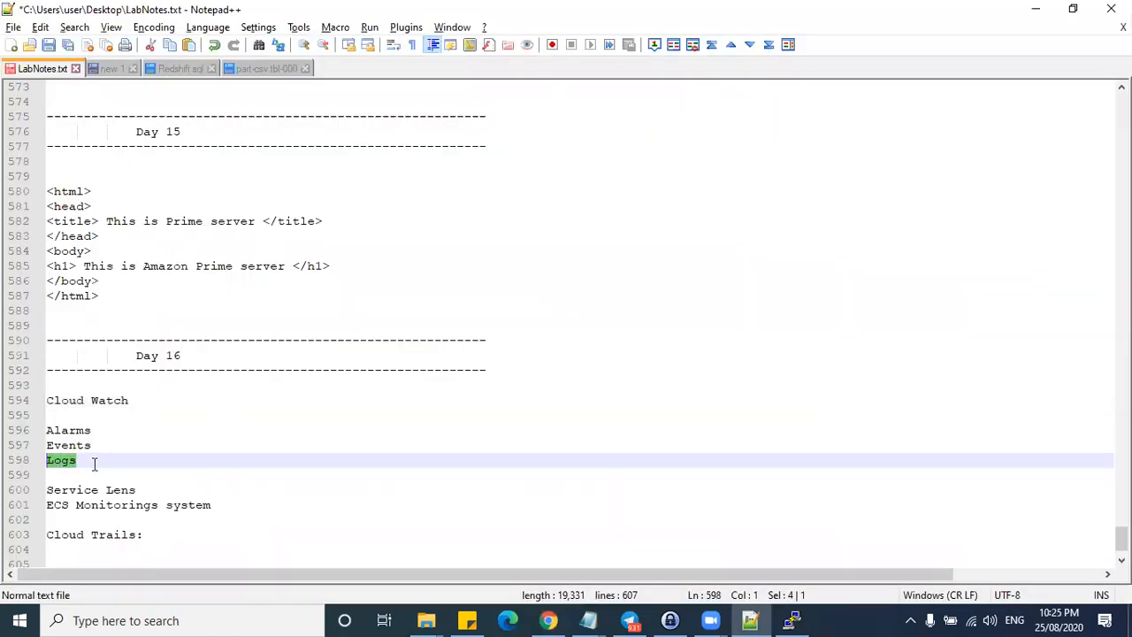
- Minimize Notepad++ and PuTTY and return to the Create role wizard tab
{"action": "key", "text": "alt+Tab"}
{"action": "left_click", "coordinate": [1037, 9]}
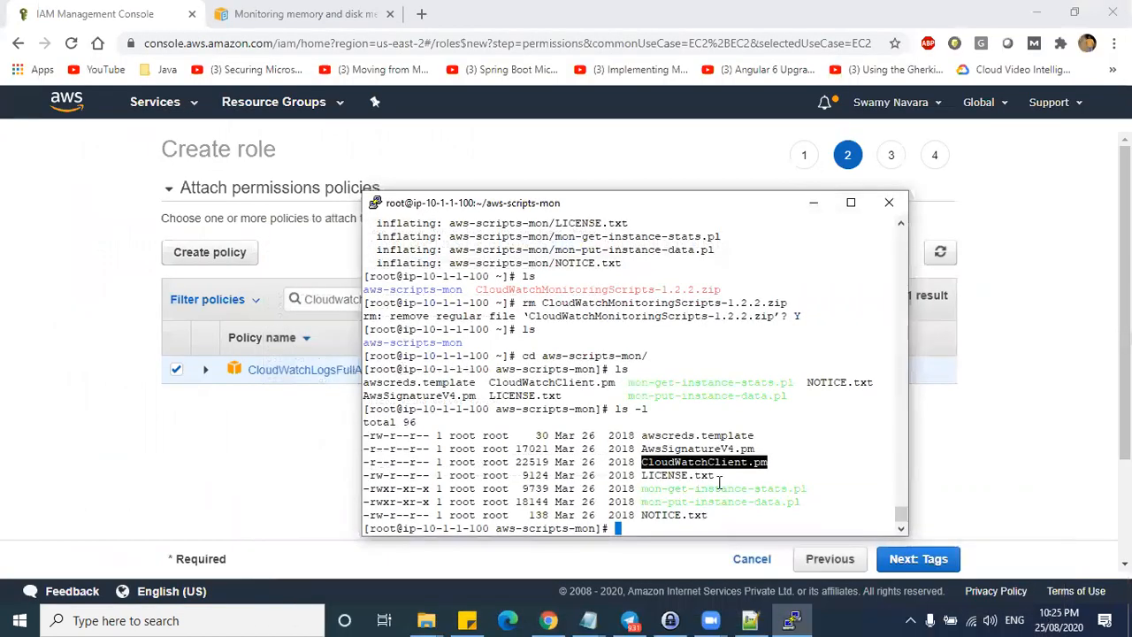
{"action": "left_click", "coordinate": [813, 203]}
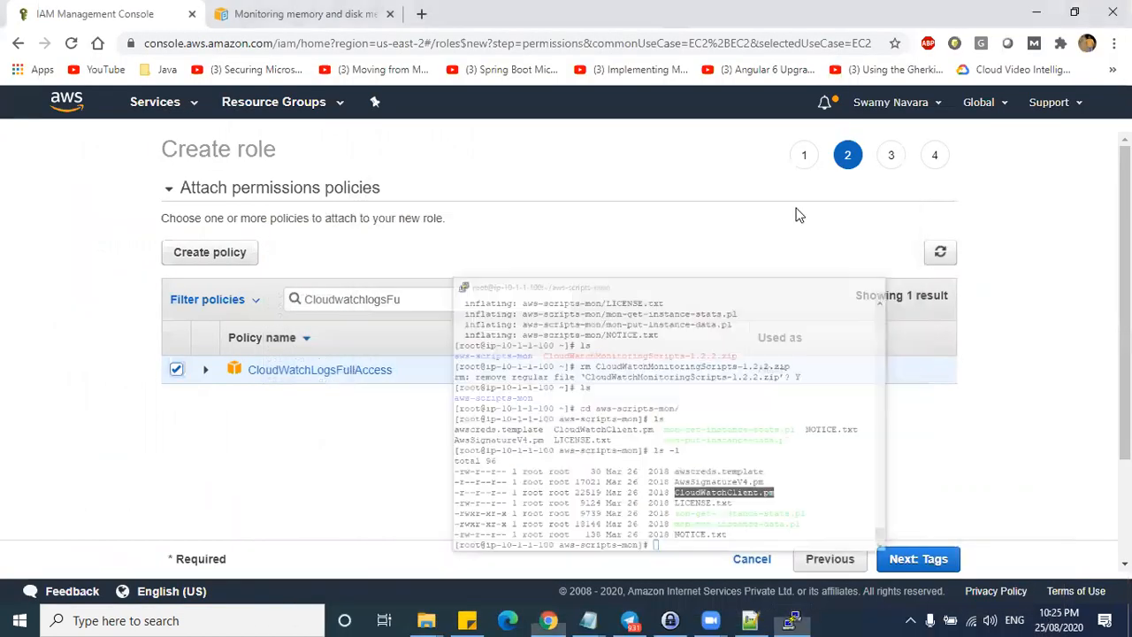
{"action": "left_click", "coordinate": [229, 26]}
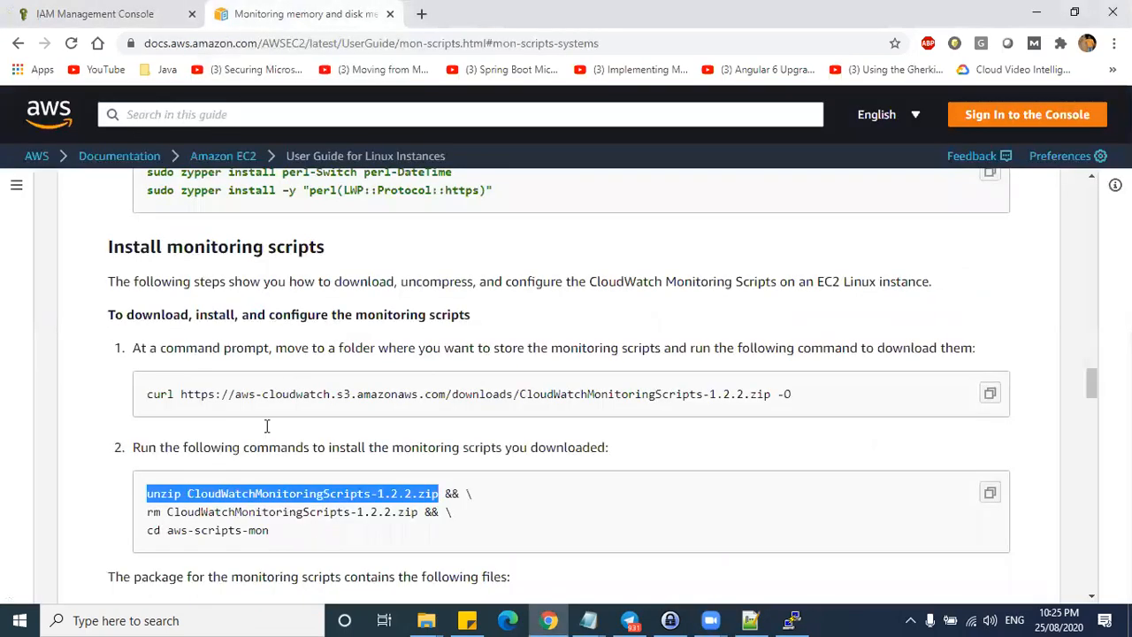
{"action": "left_click", "coordinate": [110, 13]}
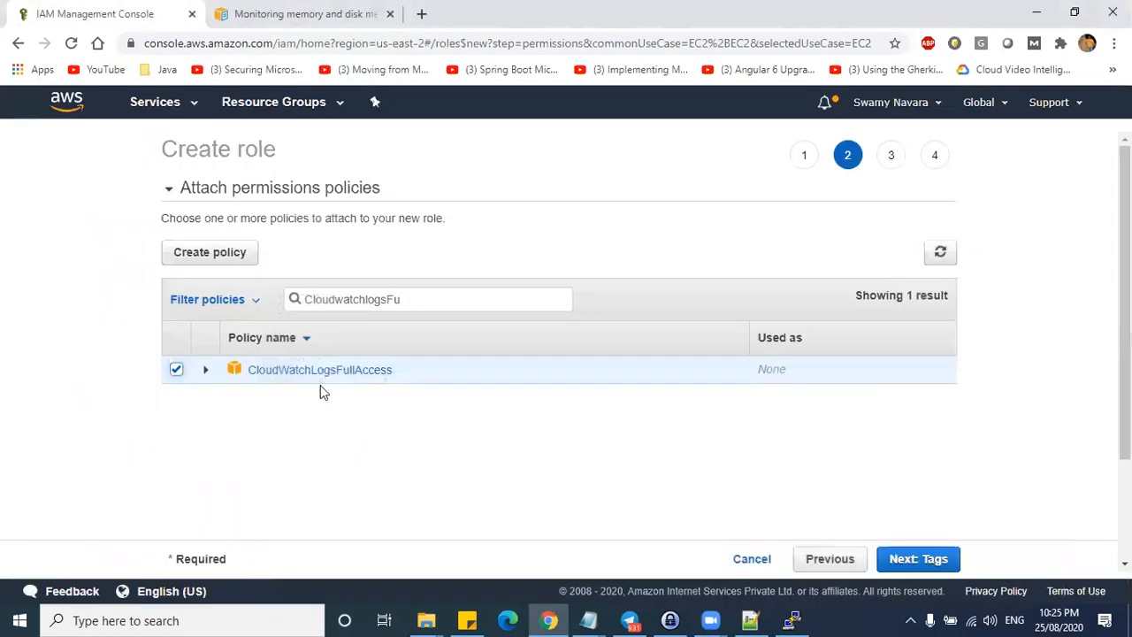
- Add a role tag Name = aug01-user-memorymonitor and copy the tag value
{"action": "left_click", "coordinate": [933, 561]}
{"action": "type", "text": "NAme"}
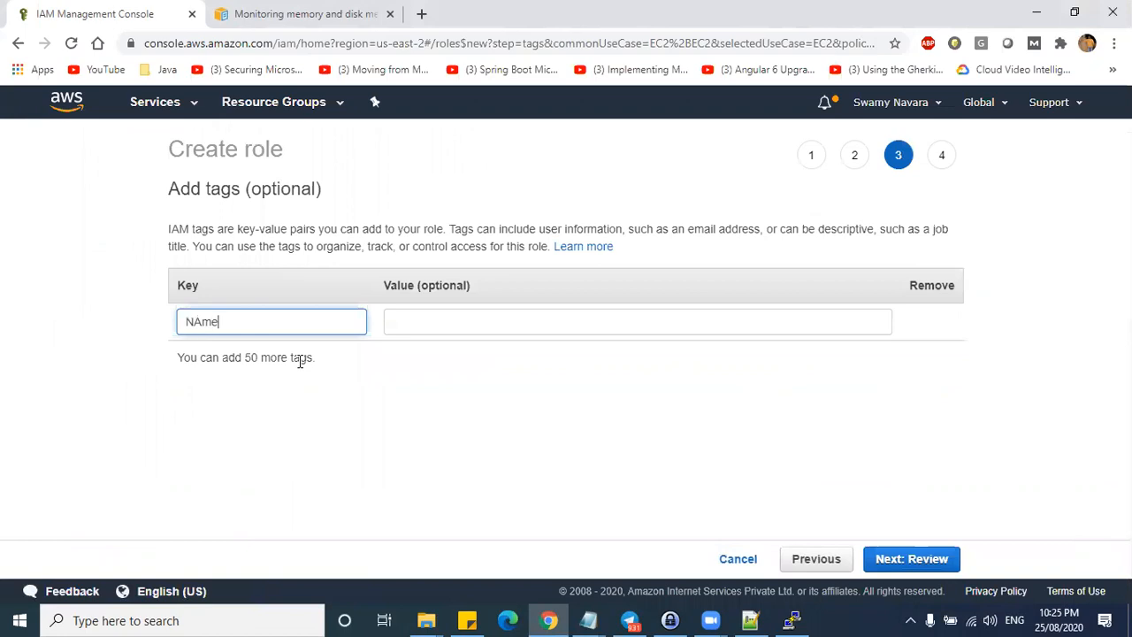
{"action": "key", "text": "BackSpace"}
{"action": "key", "text": "BackSpace"}
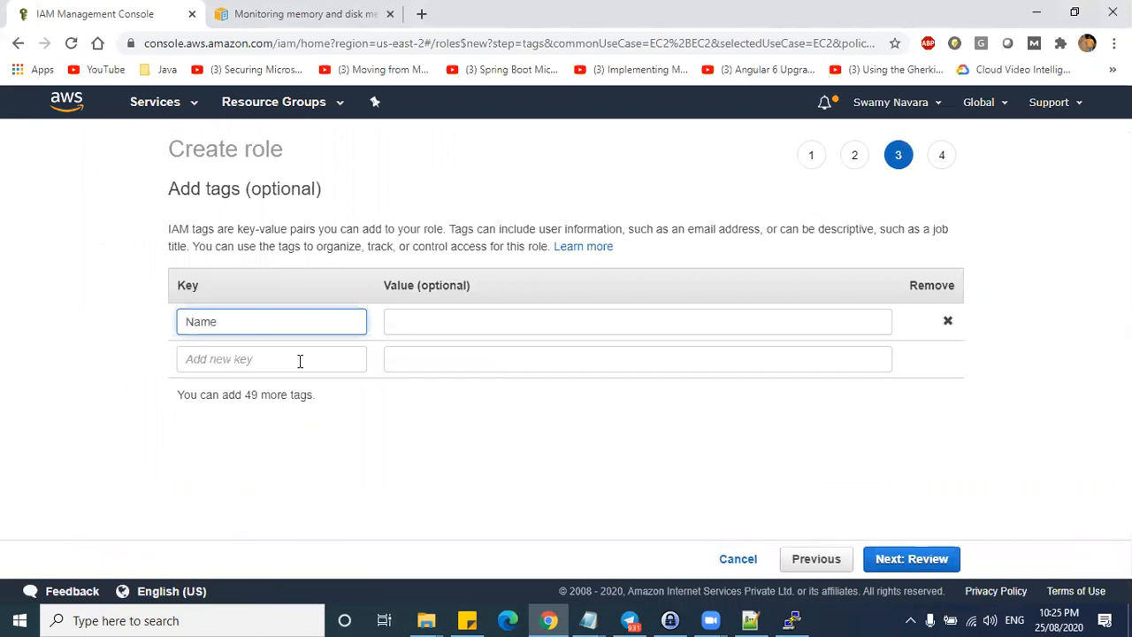
{"action": "key", "text": "Tab"}
{"action": "type", "text": "aau"}
{"action": "key", "text": "BackSpace"}
{"action": "key", "text": "BackSpace"}
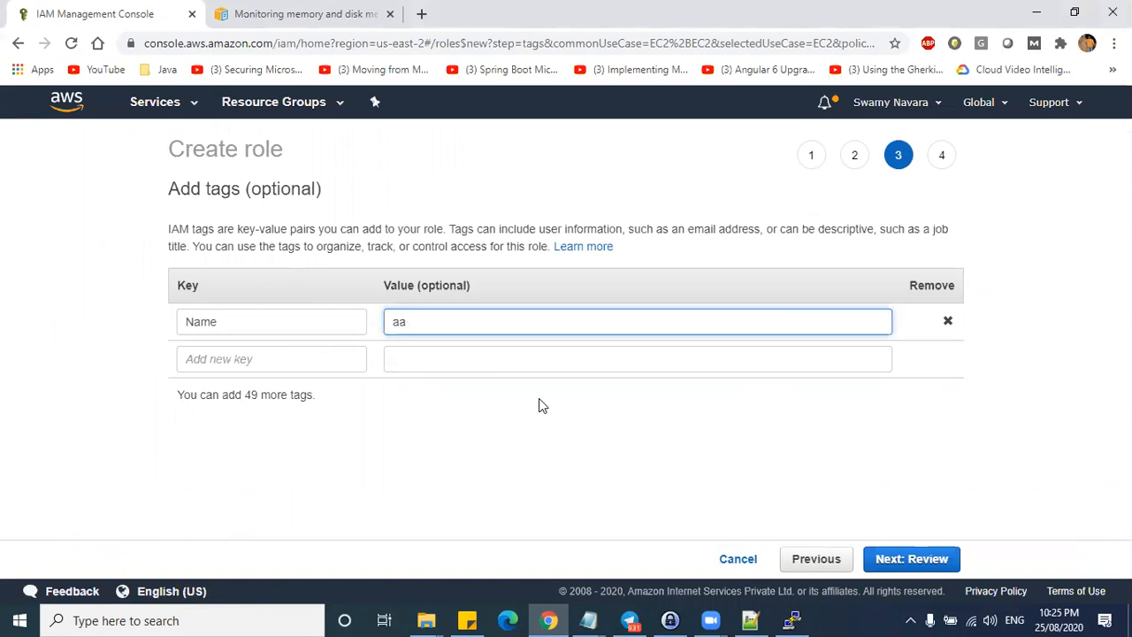
{"action": "type", "text": "ug01-user"}
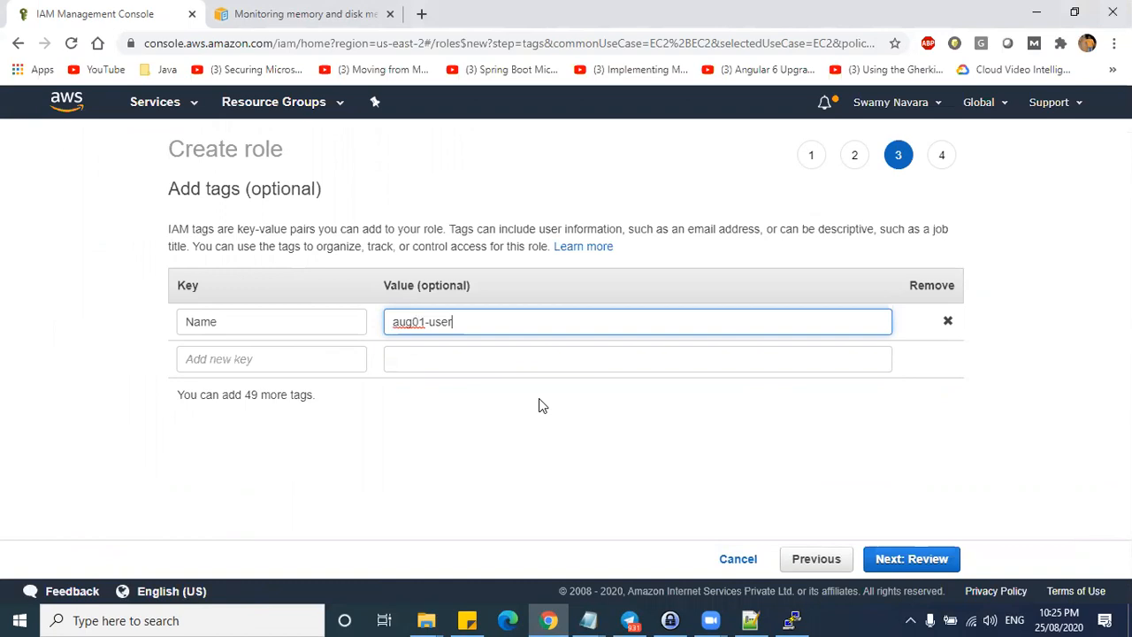
{"action": "type", "text": "-r"}
{"action": "key", "text": "BackSpace"}
{"action": "type", "text": "memorymonitor"}
{"action": "left_click_drag", "start_coordinate": [538, 322], "coordinate": [379, 322]}
{"action": "key", "text": "ctrl+c"}
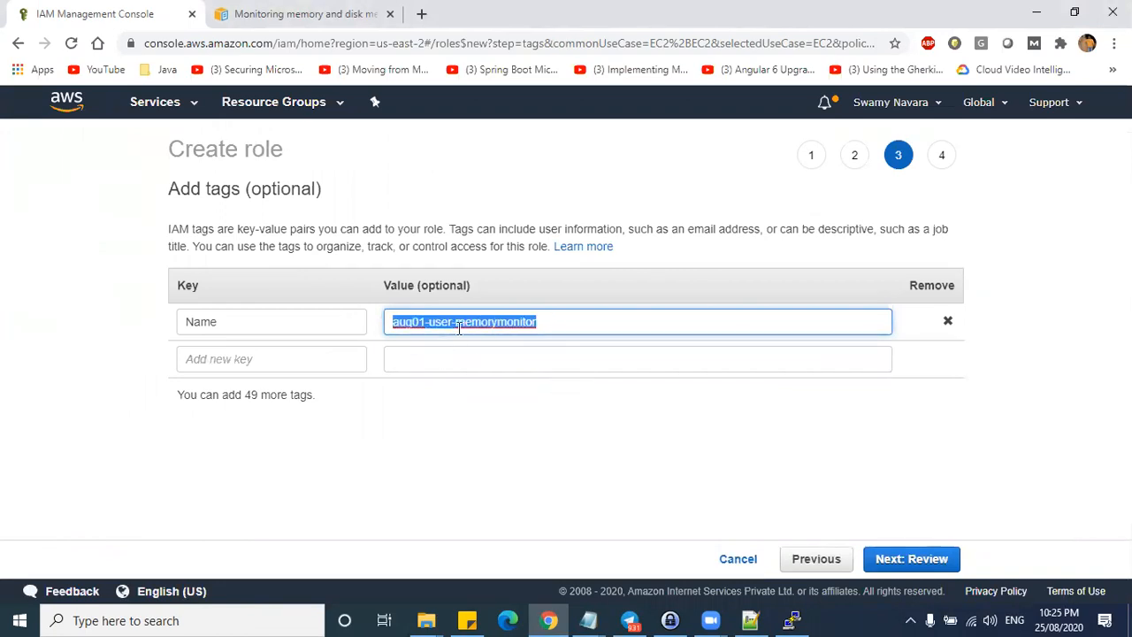
- On the Review step, paste aug01-user-memorymonitor as the role name
{"action": "left_click", "coordinate": [914, 558]}
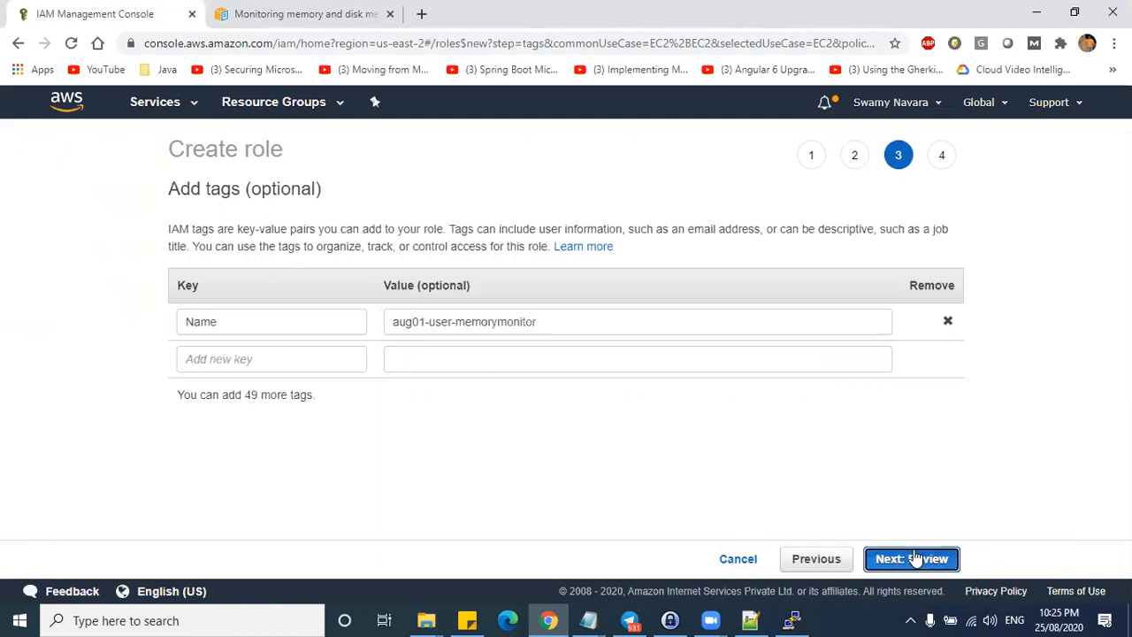
{"action": "left_click", "coordinate": [494, 252]}
{"action": "key", "text": "ctrl+v"}
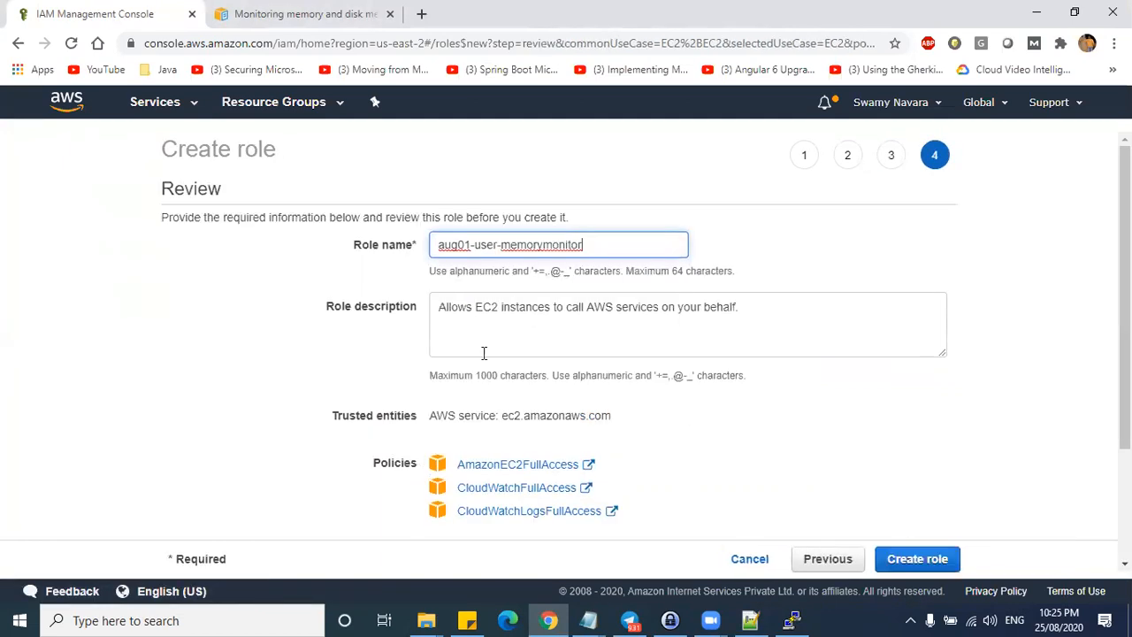
- Add 'Cloud Watch logs' and 'CLoud Watch full access' lines to the role description
{"action": "left_click", "coordinate": [762, 294]}
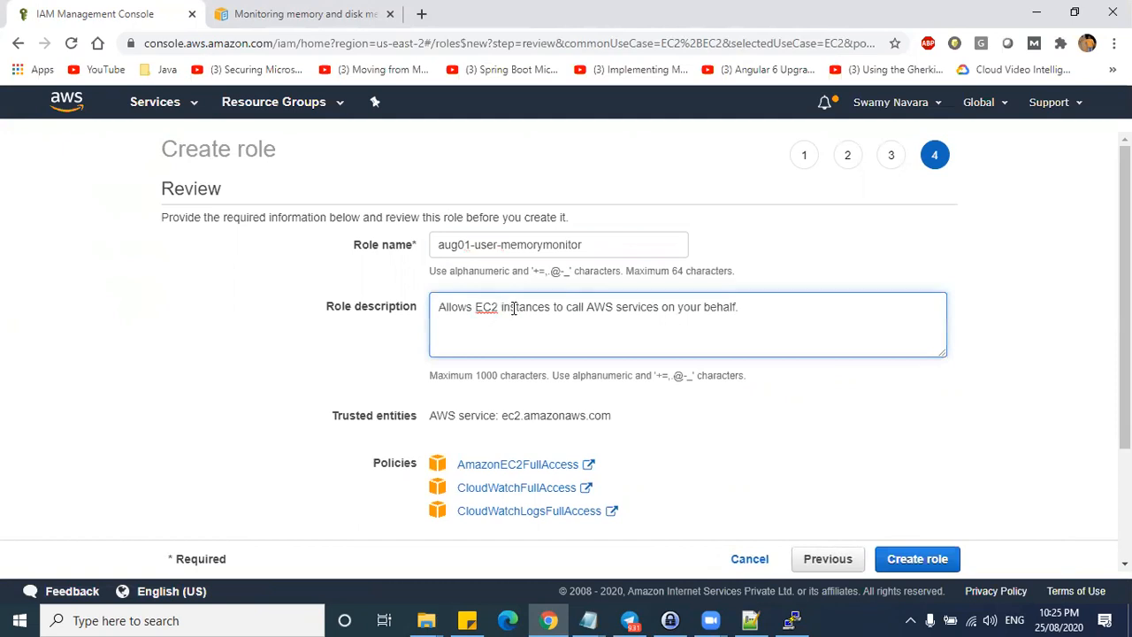
{"action": "key", "text": "Return"}
{"action": "type", "text": "Clou"}
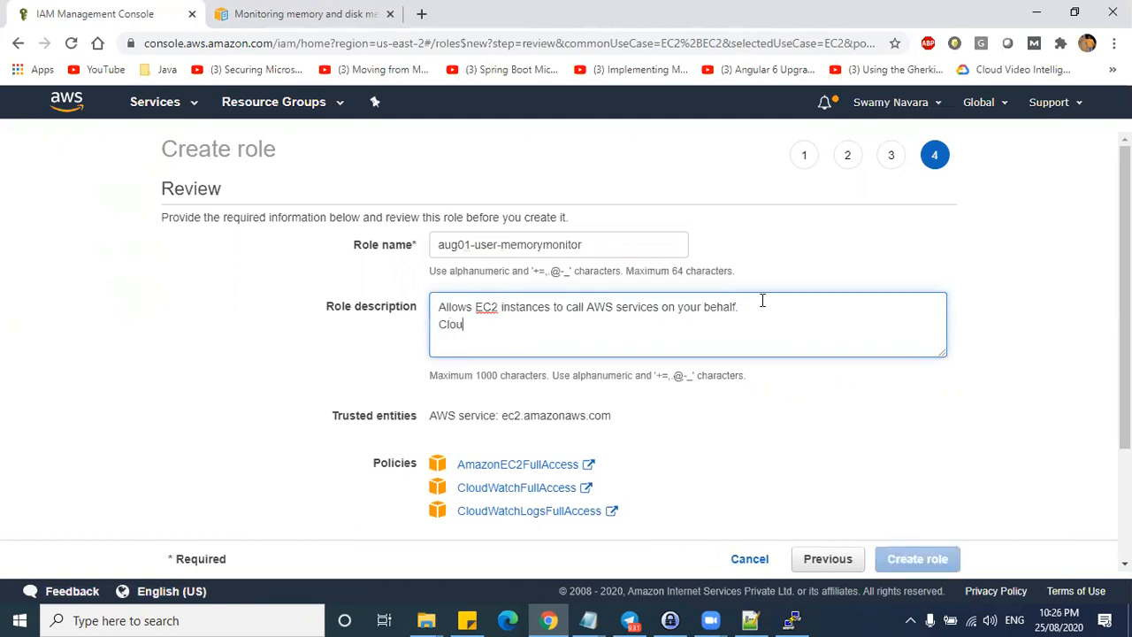
{"action": "type", "text": "d Watch logs"}
{"action": "key", "text": "Return"}
{"action": "type", "text": "CLoud Watch"}
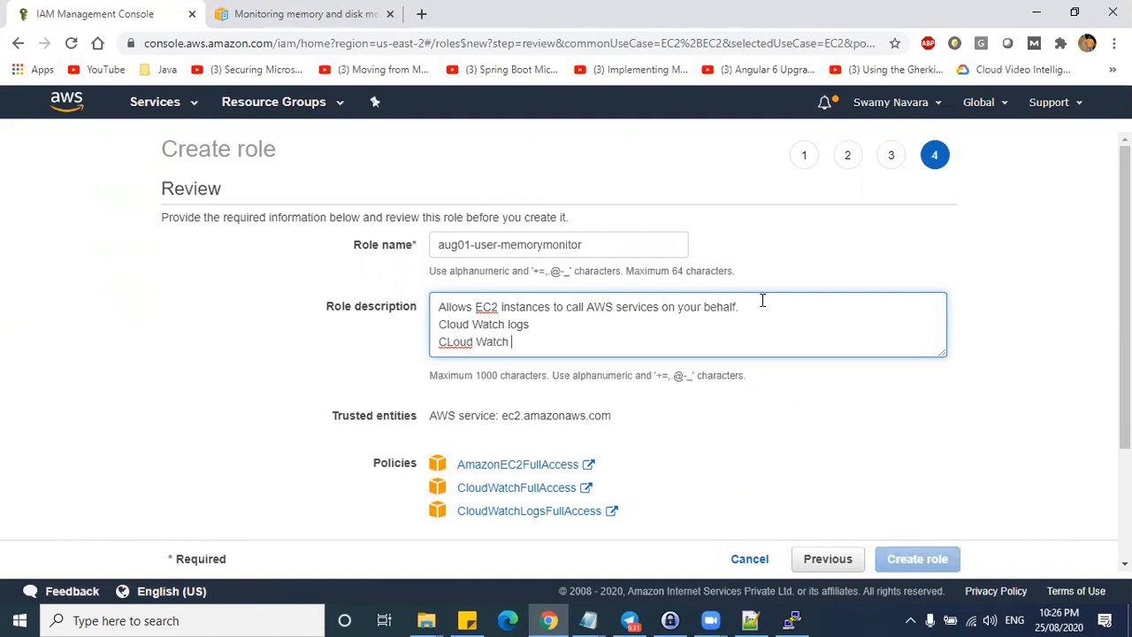
{"action": "type", "text": " fulla cc"}
{"action": "left_click", "coordinate": [529, 342]}
{"action": "key", "text": "Right"}
{"action": "key", "text": "Delete"}
{"action": "triple_click", "coordinate": [540, 343]}
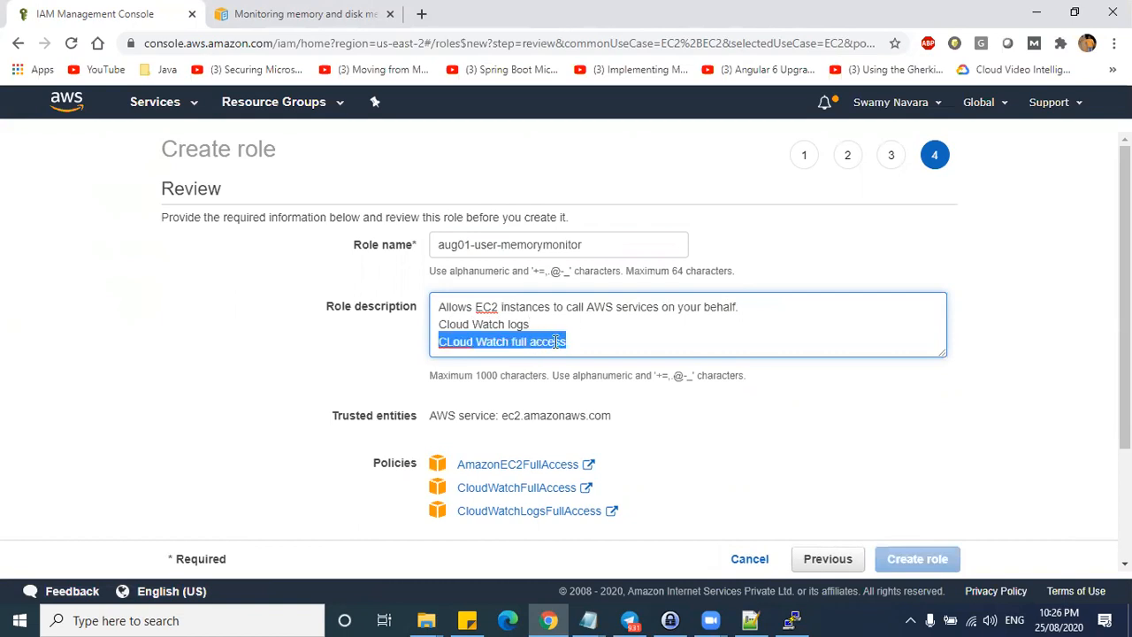
{"action": "left_click", "coordinate": [555, 342]}
{"action": "left_click_drag", "start_coordinate": [529, 342], "coordinate": [570, 342]}
{"action": "key", "text": "ctrl+c"}
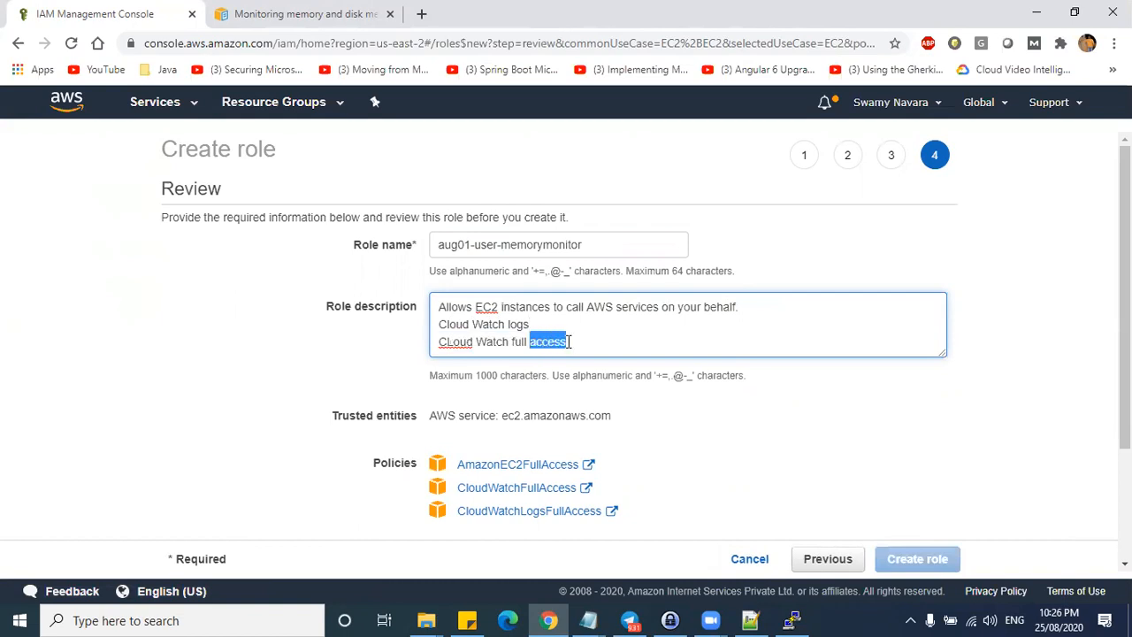
{"action": "left_click", "coordinate": [558, 323]}
{"action": "key", "text": "ctrl+v"}
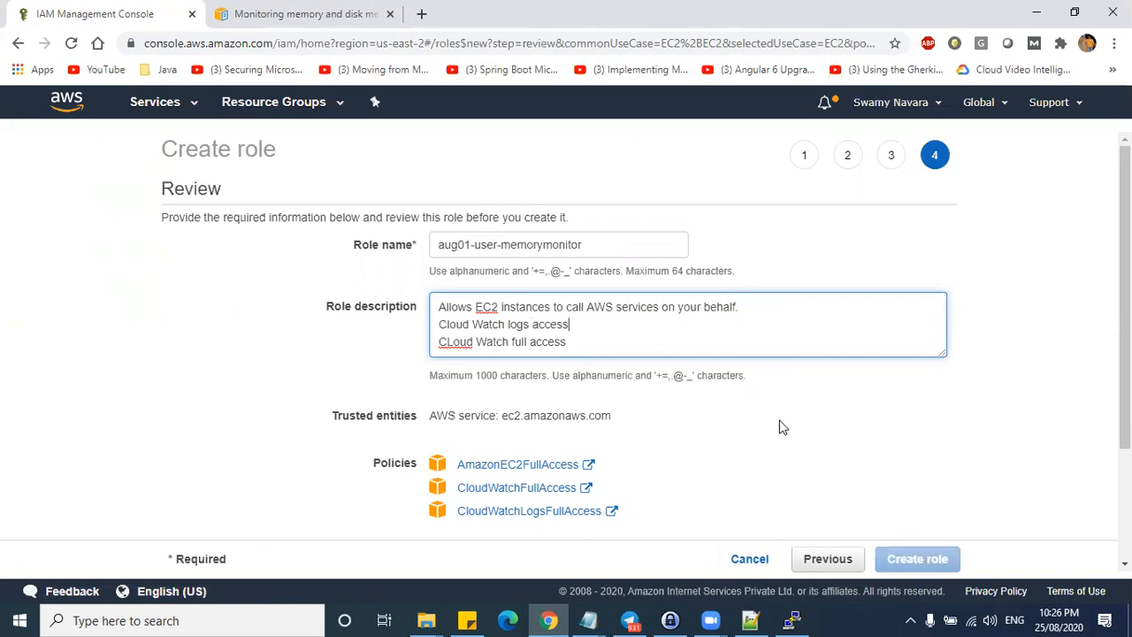
- Tidy the description text, deleting the third line and editing the EC2 wording
{"action": "scroll", "coordinate": [768, 421], "scroll_direction": "down", "scroll_amount": 2}
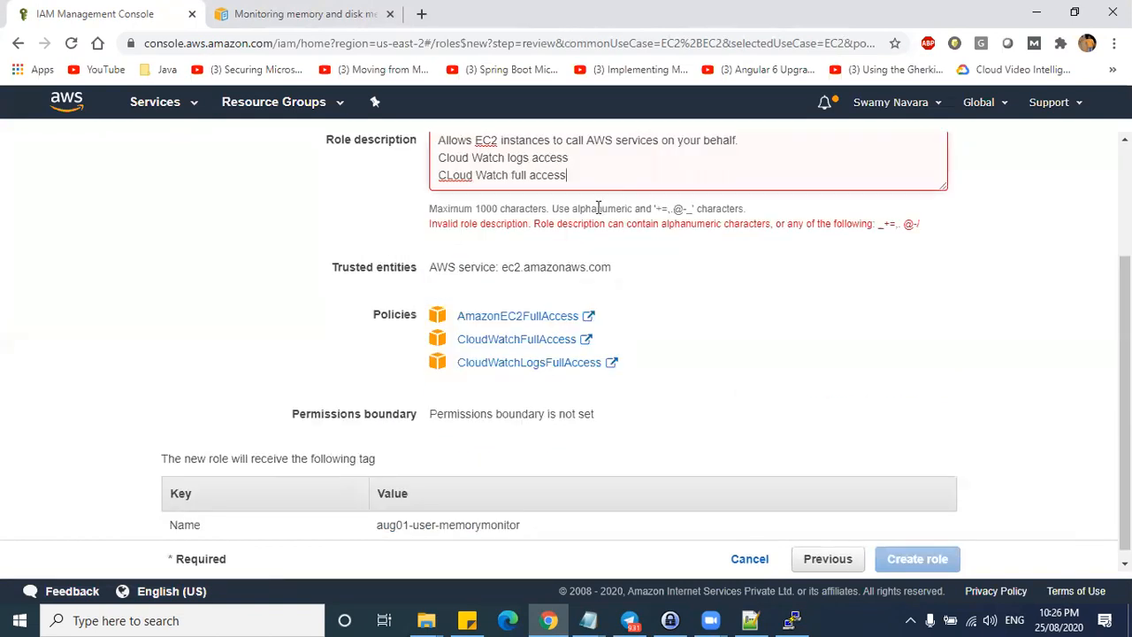
{"action": "scroll", "coordinate": [596, 207], "scroll_direction": "up", "scroll_amount": 1}
{"action": "key", "text": "BackSpace"}
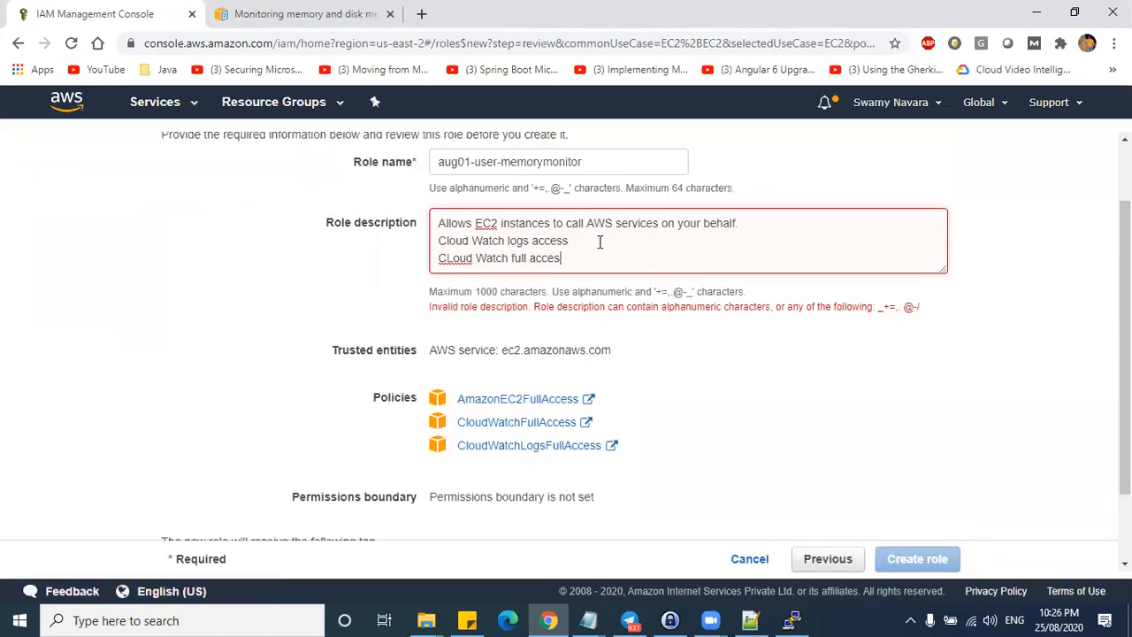
{"action": "left_click", "coordinate": [603, 234]}
{"action": "left_click_drag", "start_coordinate": [595, 254], "coordinate": [430, 261]}
{"action": "key", "text": "BackSpace"}
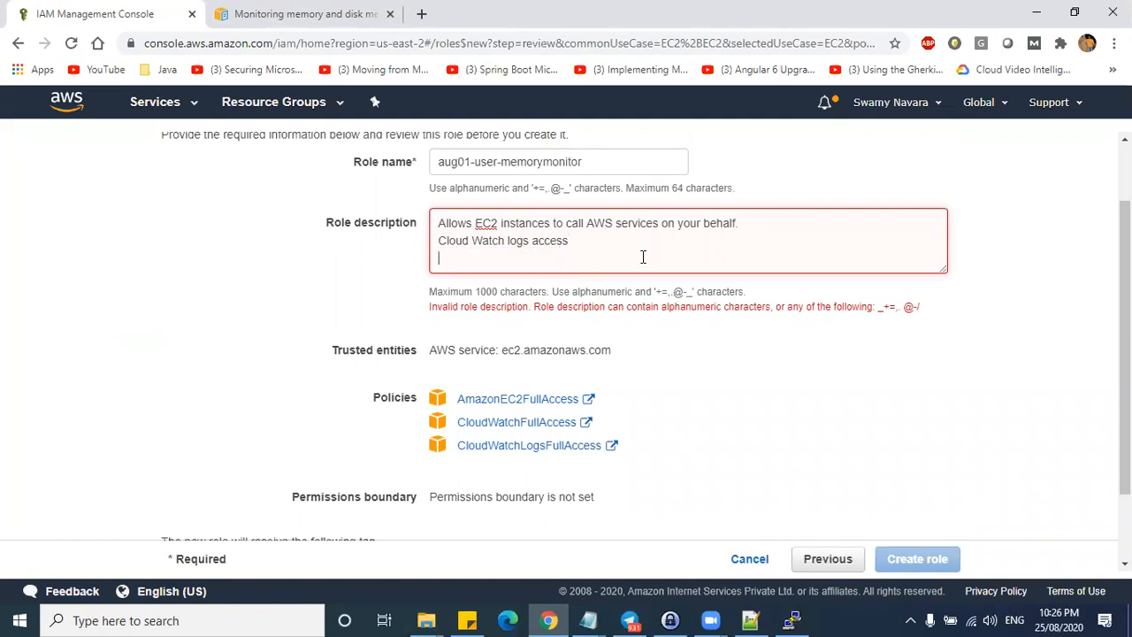
{"action": "left_click", "coordinate": [762, 217]}
{"action": "left_click", "coordinate": [694, 311]}
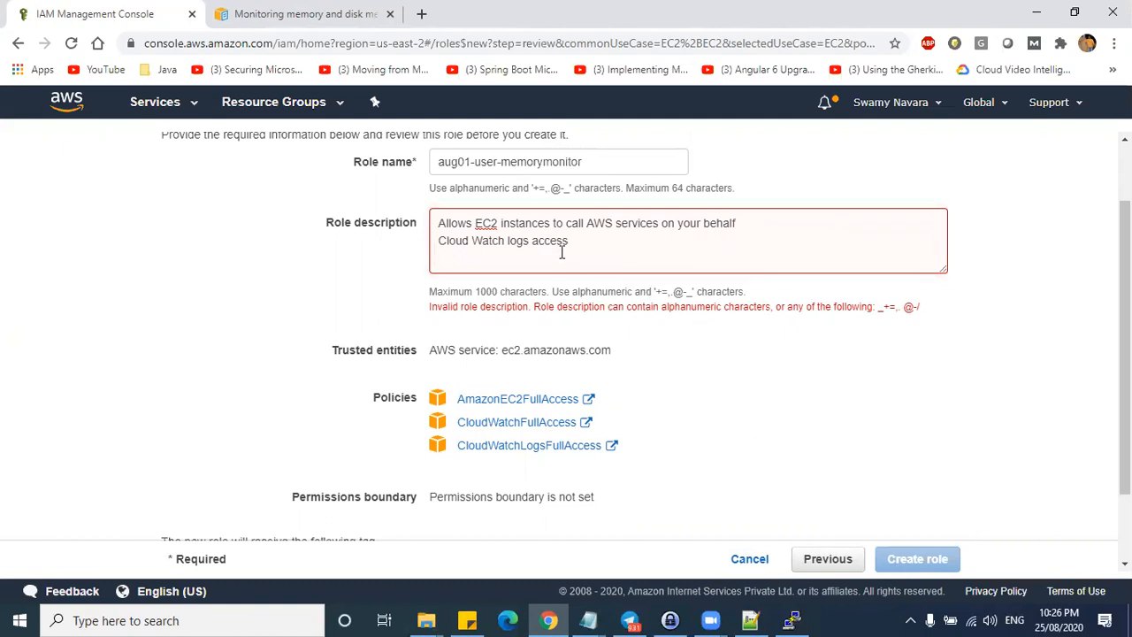
{"action": "left_click_drag", "start_coordinate": [579, 252], "coordinate": [300, 193]}
{"action": "key", "text": "ctrl+x"}
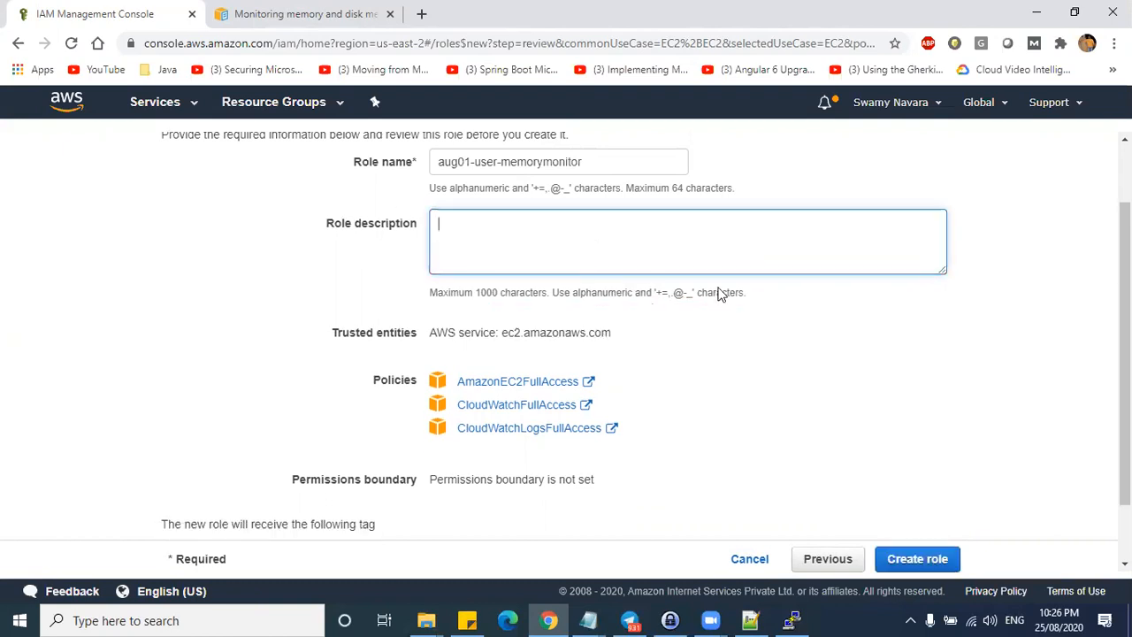
{"action": "left_click", "coordinate": [584, 230]}
{"action": "key", "text": "ctrl+v"}
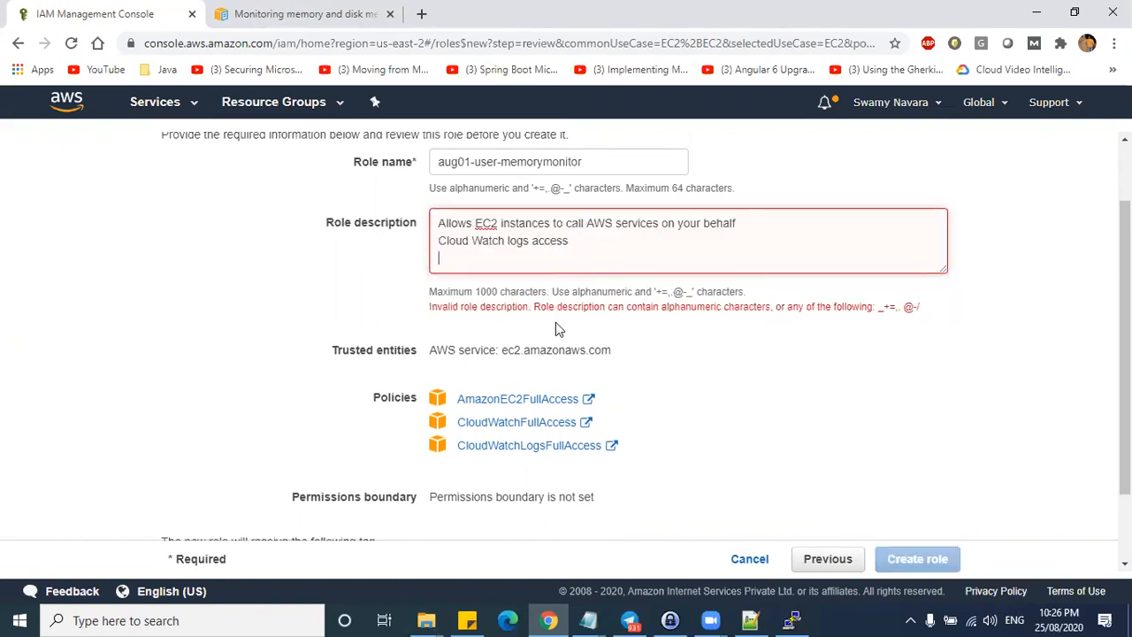
{"action": "key", "text": "BackSpace"}
{"action": "left_click_drag", "start_coordinate": [490, 223], "coordinate": [499, 224]}
{"action": "key", "text": "BackSpace"}
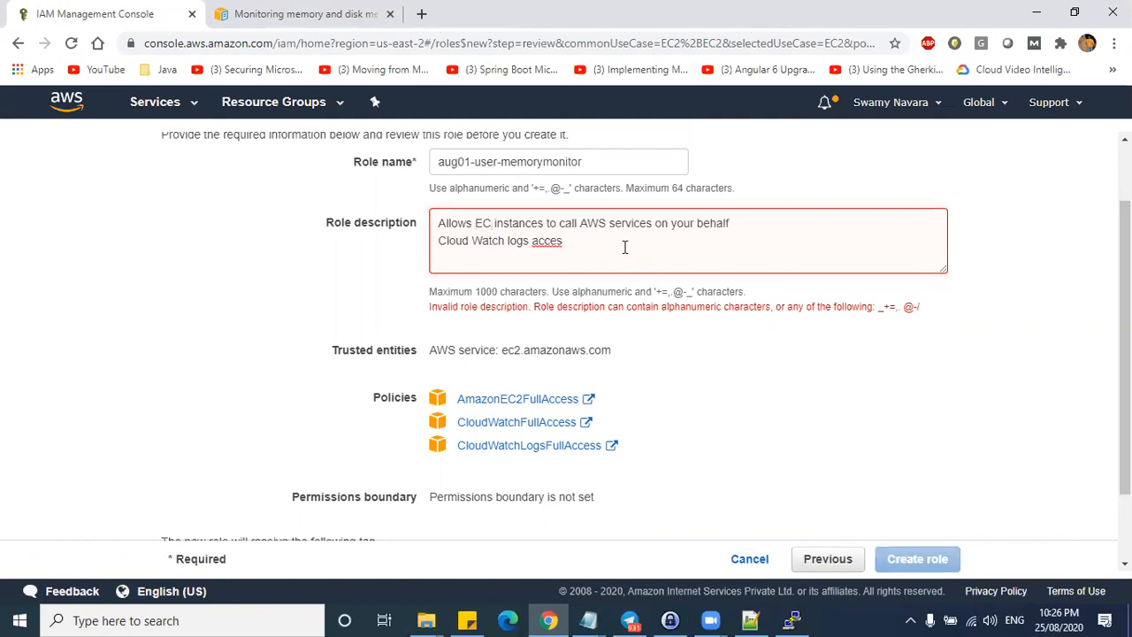
{"action": "type", "text": "s"}
- Replace the whole role description with 'Sample user' and create the role
{"action": "left_click_drag", "start_coordinate": [630, 245], "coordinate": [422, 225]}
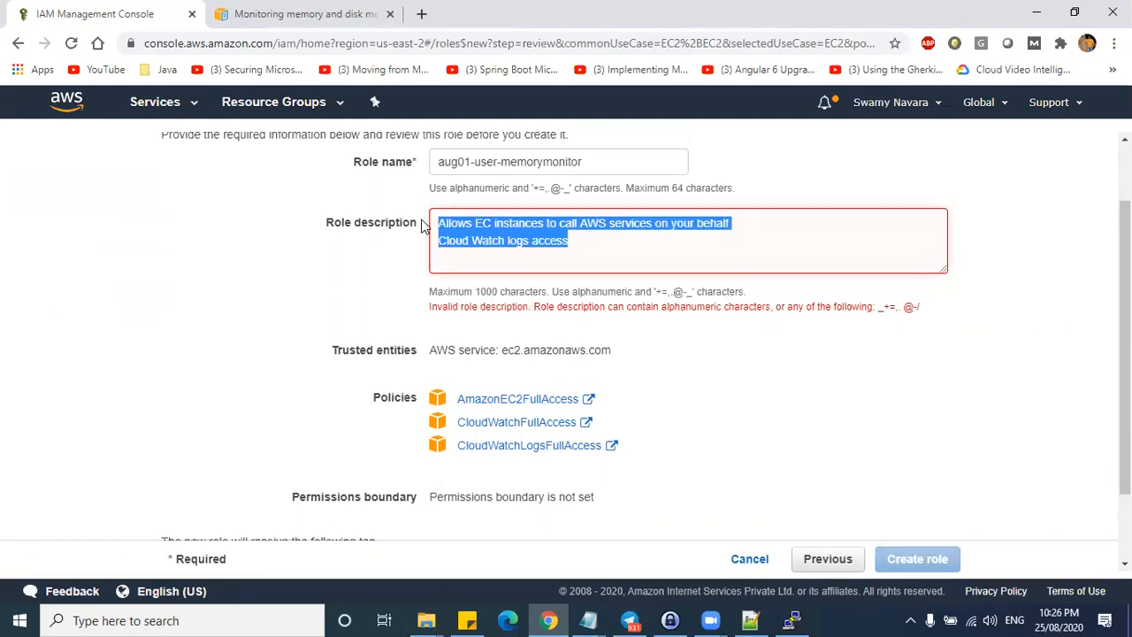
{"action": "type", "text": "Sample user"}
{"action": "left_click", "coordinate": [884, 559]}
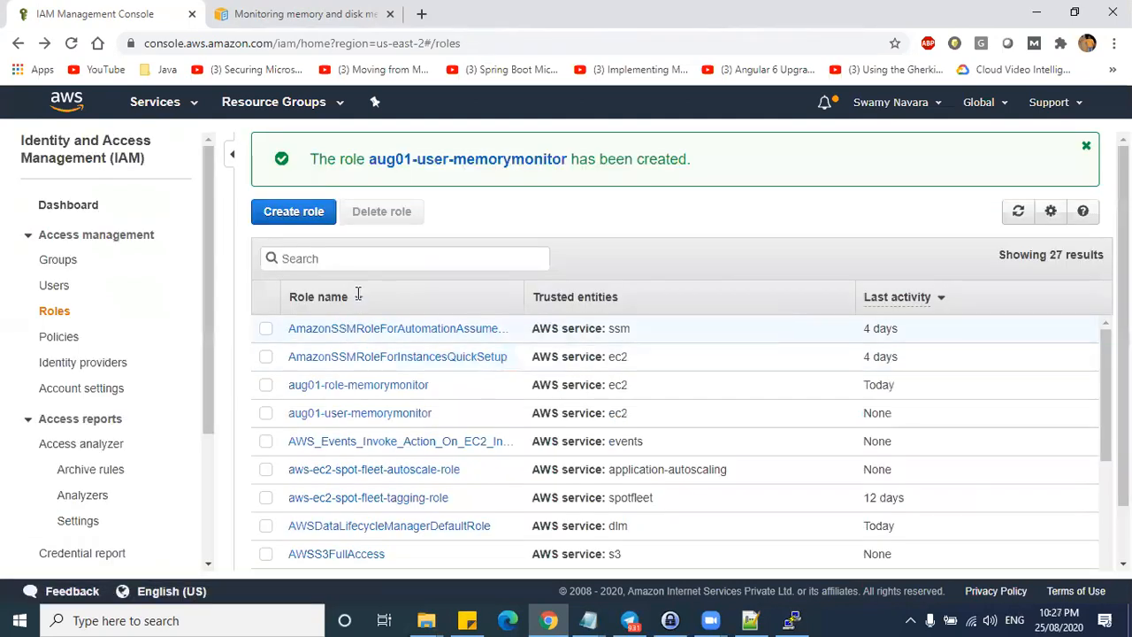
- Check the role-created confirmation for aug01-user-memorymonitor, then go to the EC2 service
{"action": "left_click_drag", "start_coordinate": [575, 161], "coordinate": [460, 173]}
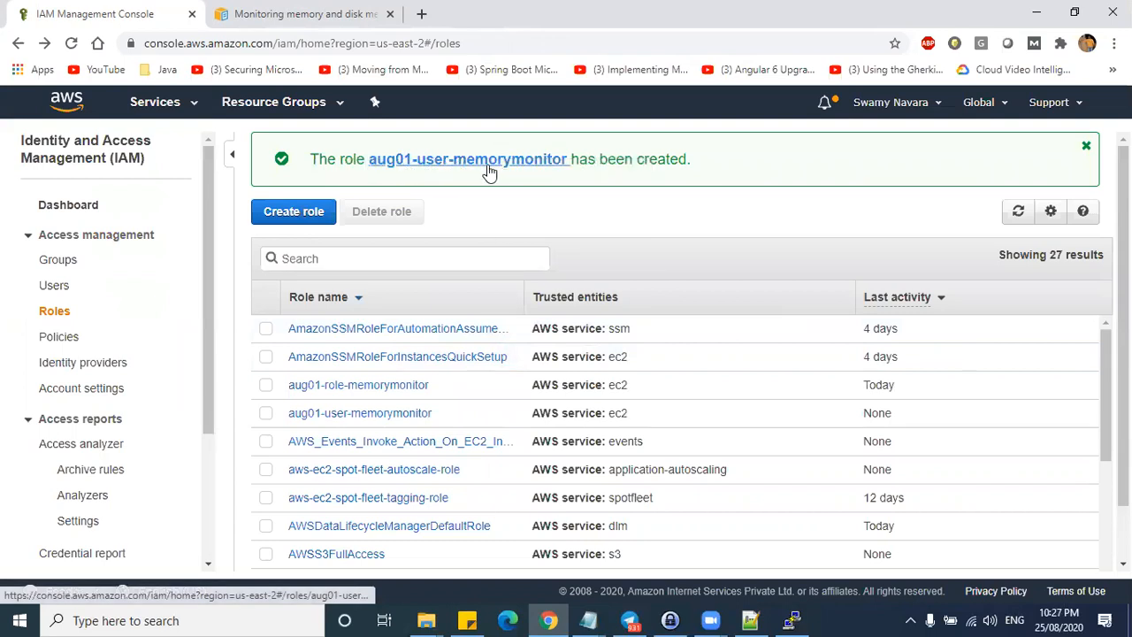
{"action": "left_click_drag", "start_coordinate": [691, 159], "coordinate": [304, 162]}
{"action": "left_click", "coordinate": [544, 218]}
{"action": "left_click", "coordinate": [292, 15]}
{"action": "left_click", "coordinate": [91, 21]}
{"action": "left_click", "coordinate": [161, 106]}
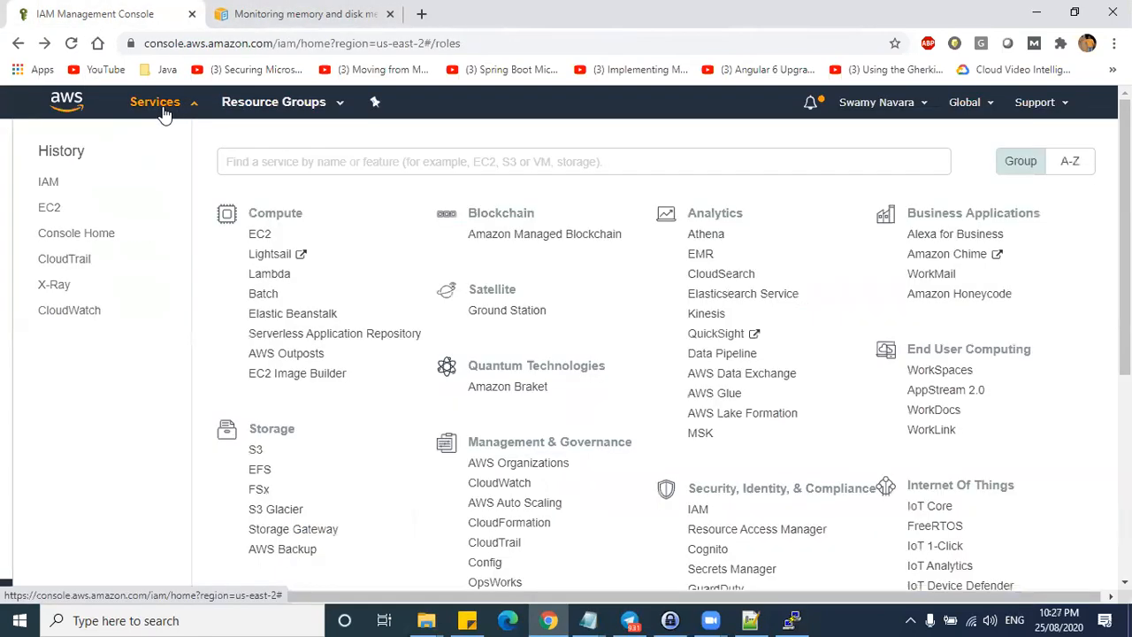
{"action": "left_click", "coordinate": [259, 235]}
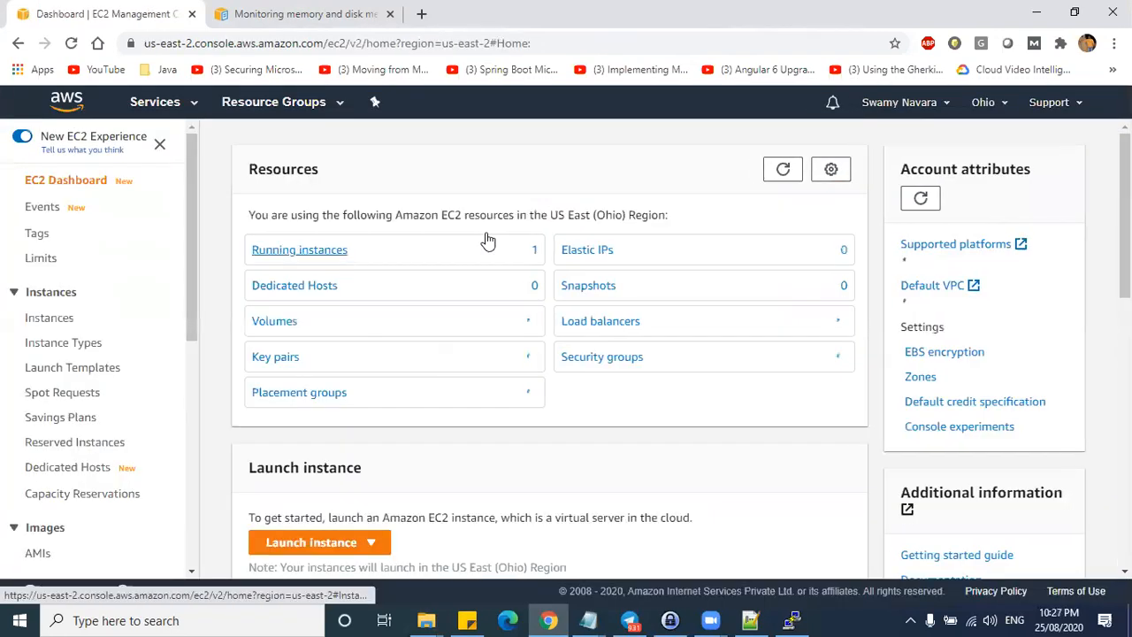
- Attach IAM role aug01-role-memorymonitor to the CloudWatchDemo Machine instance and apply it
{"action": "left_click", "coordinate": [306, 253]}
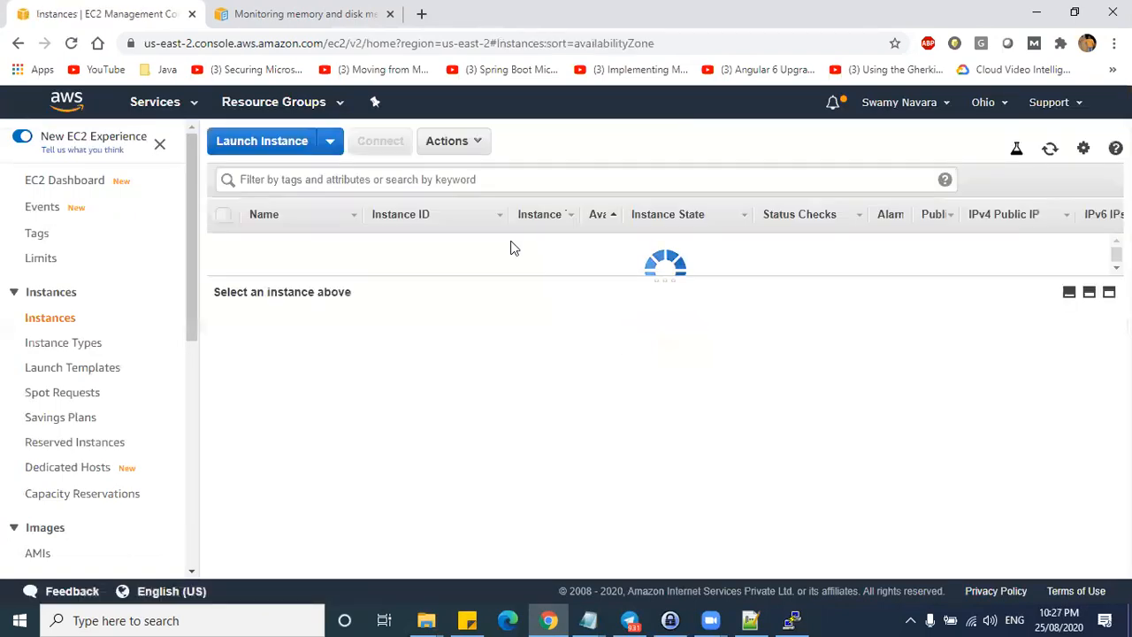
{"action": "right_click", "coordinate": [428, 243]}
{"action": "mouse_move", "coordinate": [459, 335]}
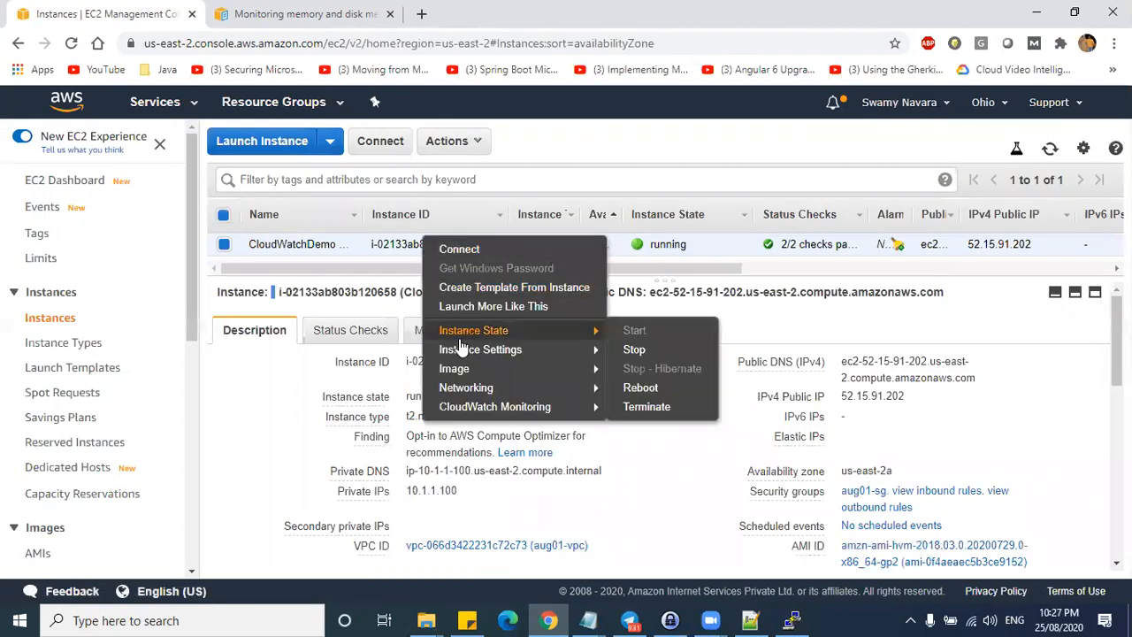
{"action": "mouse_move", "coordinate": [464, 356]}
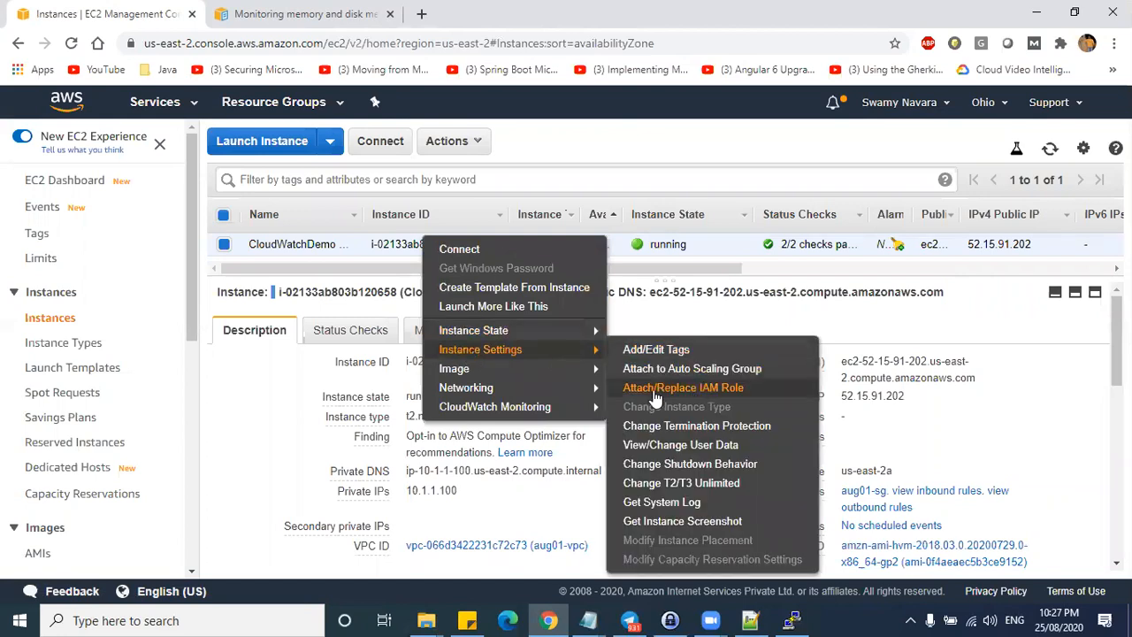
{"action": "left_click", "coordinate": [705, 391]}
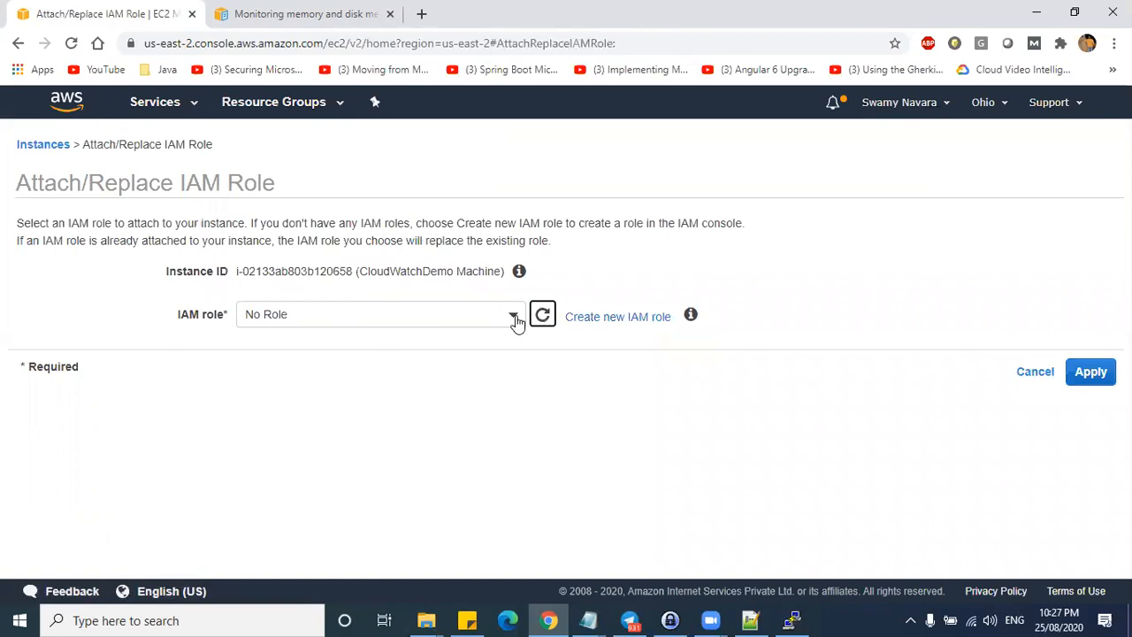
{"action": "left_click", "coordinate": [514, 317]}
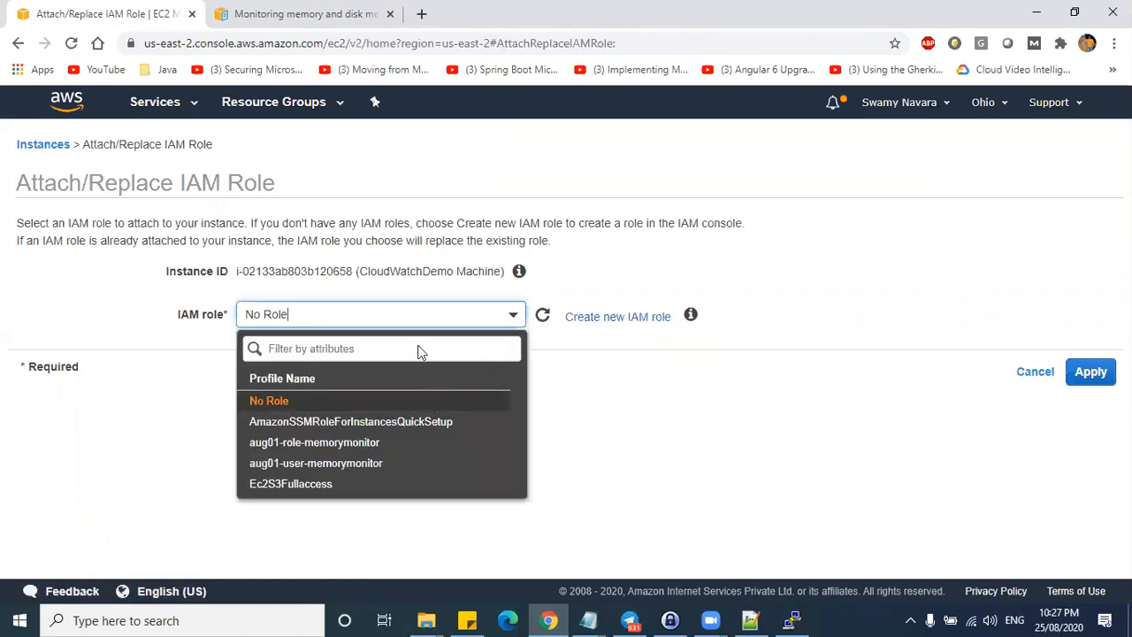
{"action": "left_click", "coordinate": [378, 451]}
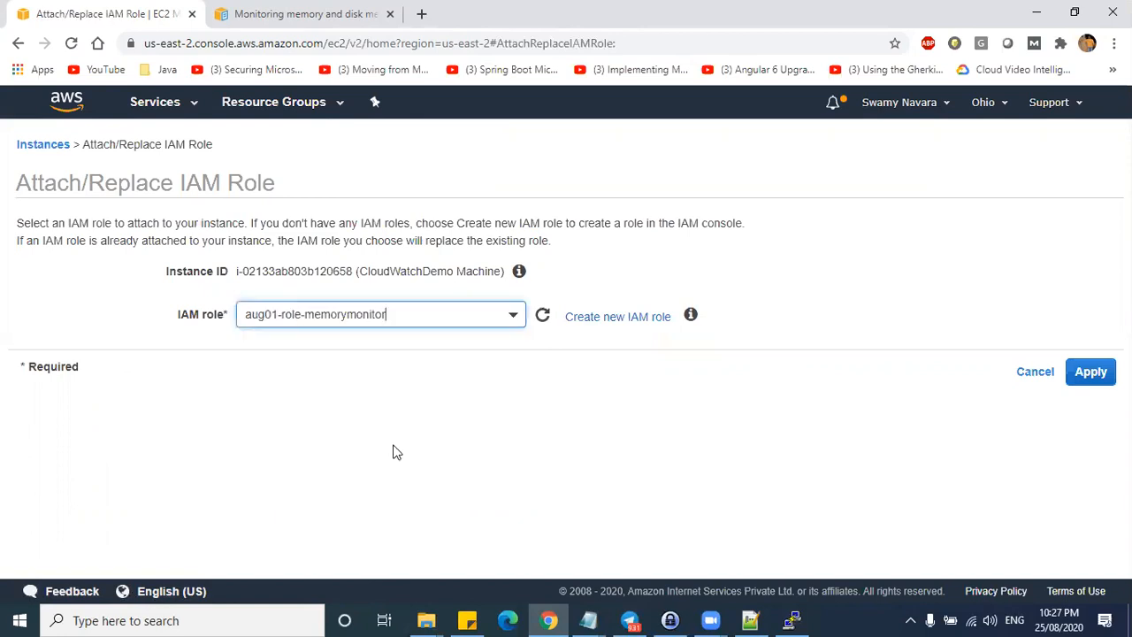
{"action": "double_click", "coordinate": [289, 314]}
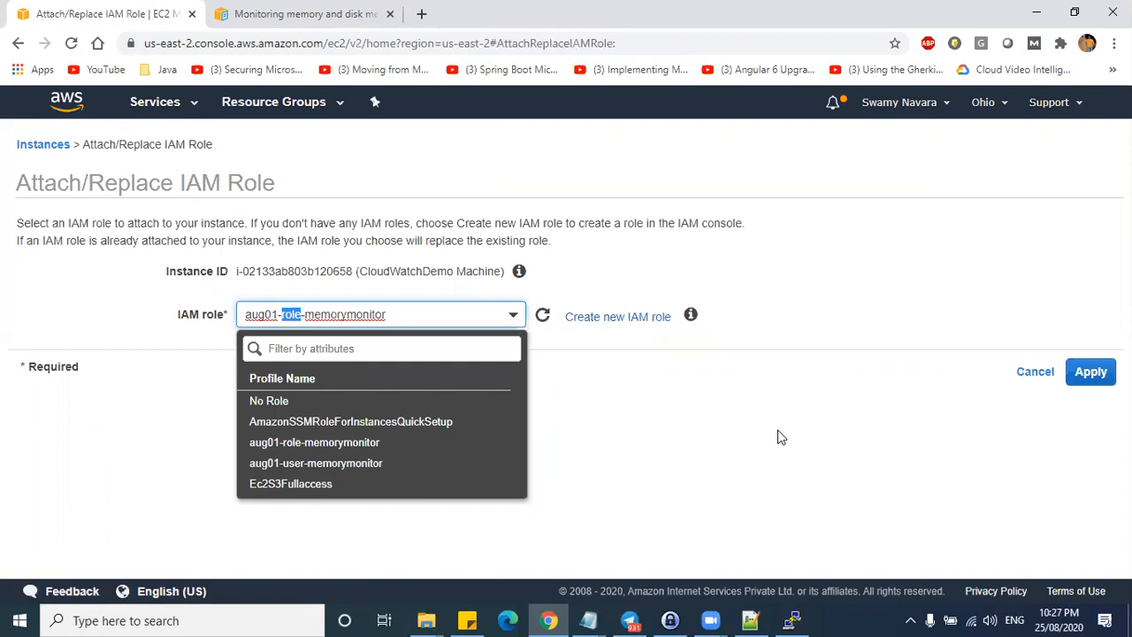
{"action": "left_click", "coordinate": [1089, 372]}
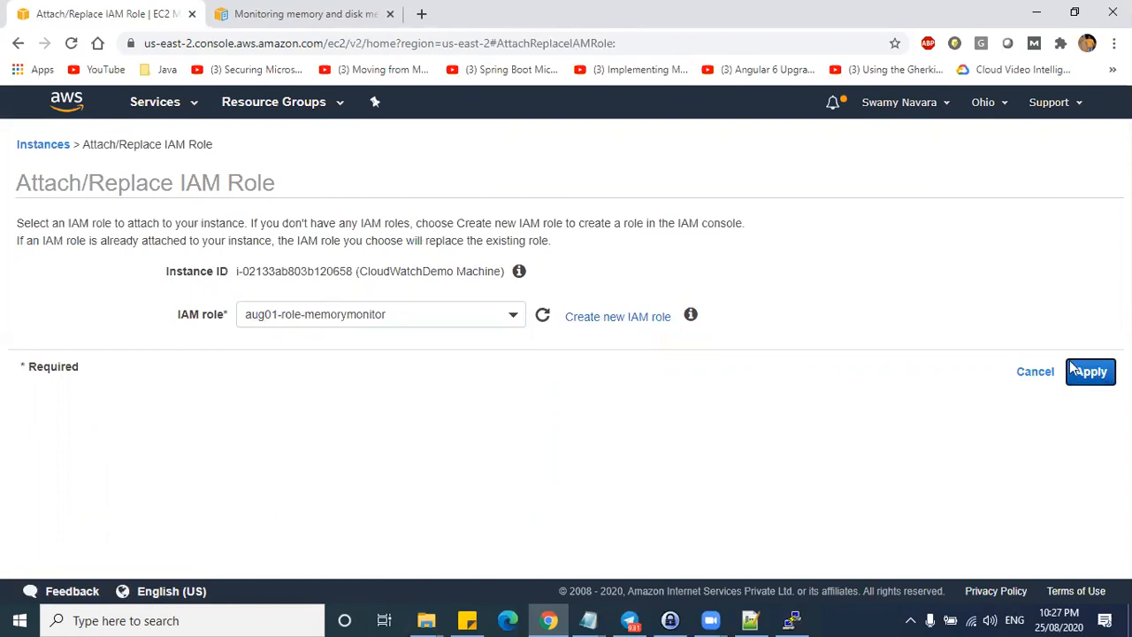
{"action": "left_click", "coordinate": [770, 287]}
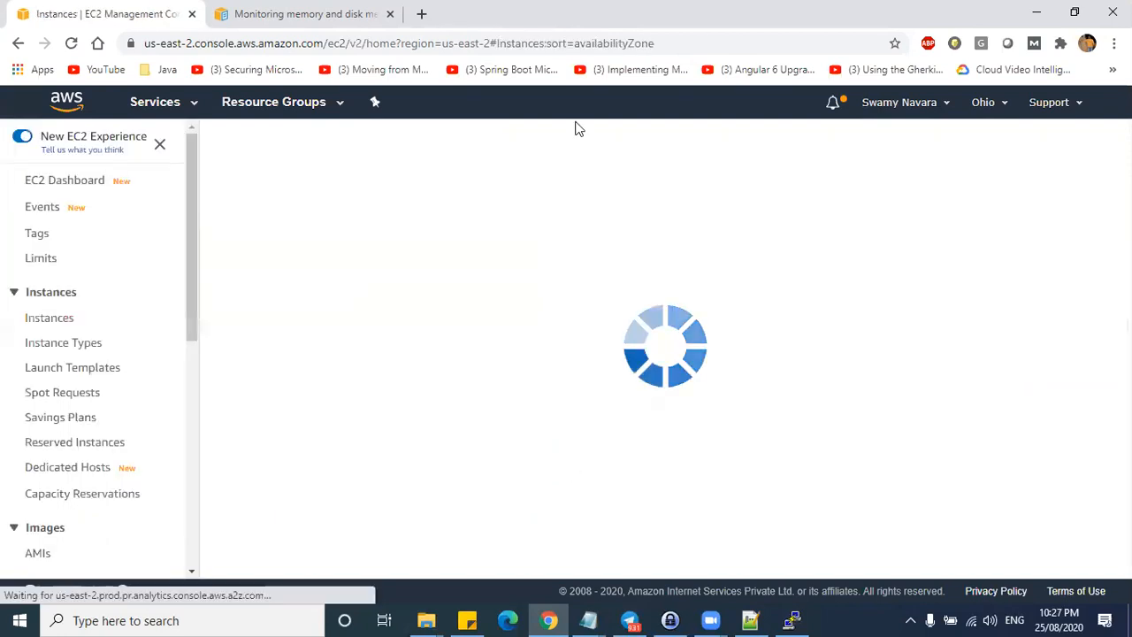
{"action": "left_click_drag", "start_coordinate": [380, 279], "coordinate": [389, 329]}
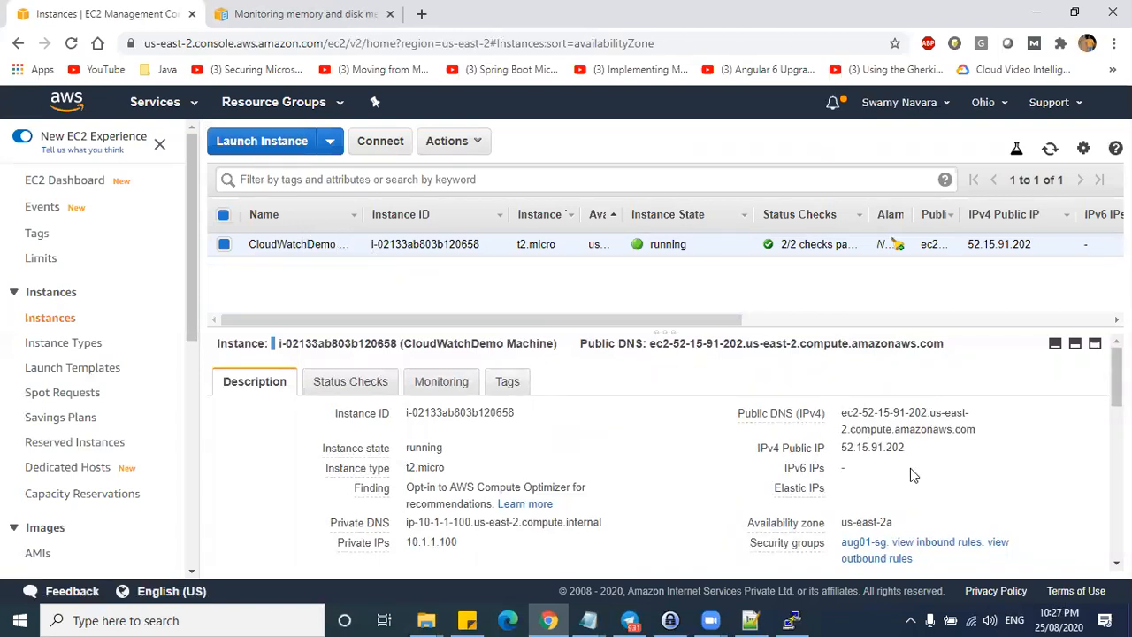
- Check the mon-get-instance-stats.pl script in the SSH terminal and the monitoring docs
{"action": "left_click", "coordinate": [792, 620]}
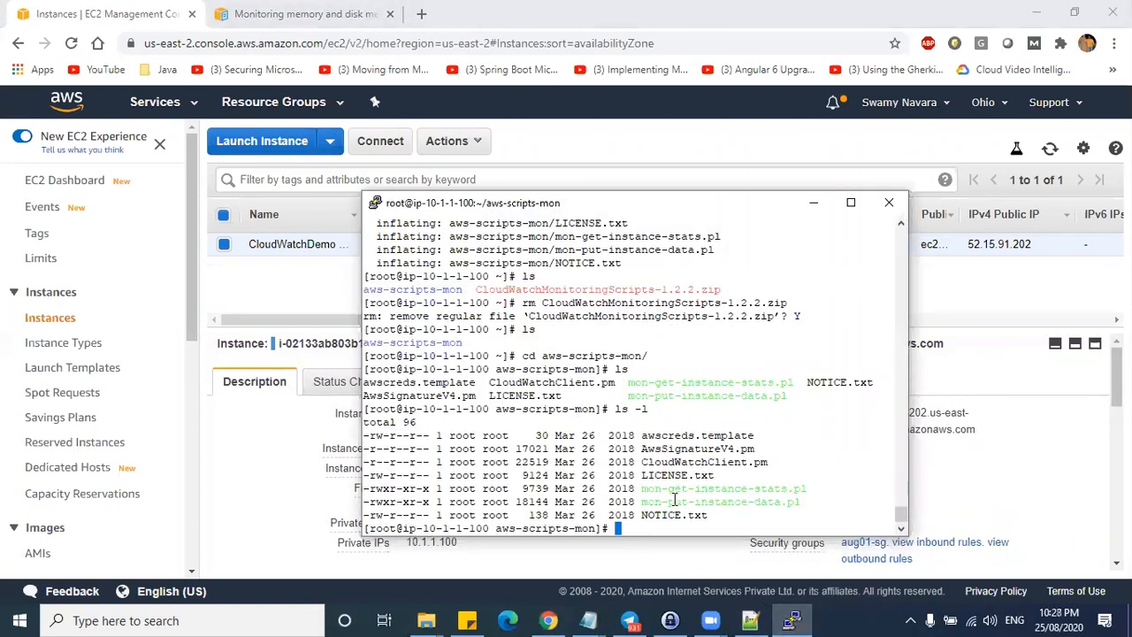
{"action": "left_click_drag", "start_coordinate": [642, 489], "coordinate": [811, 489]}
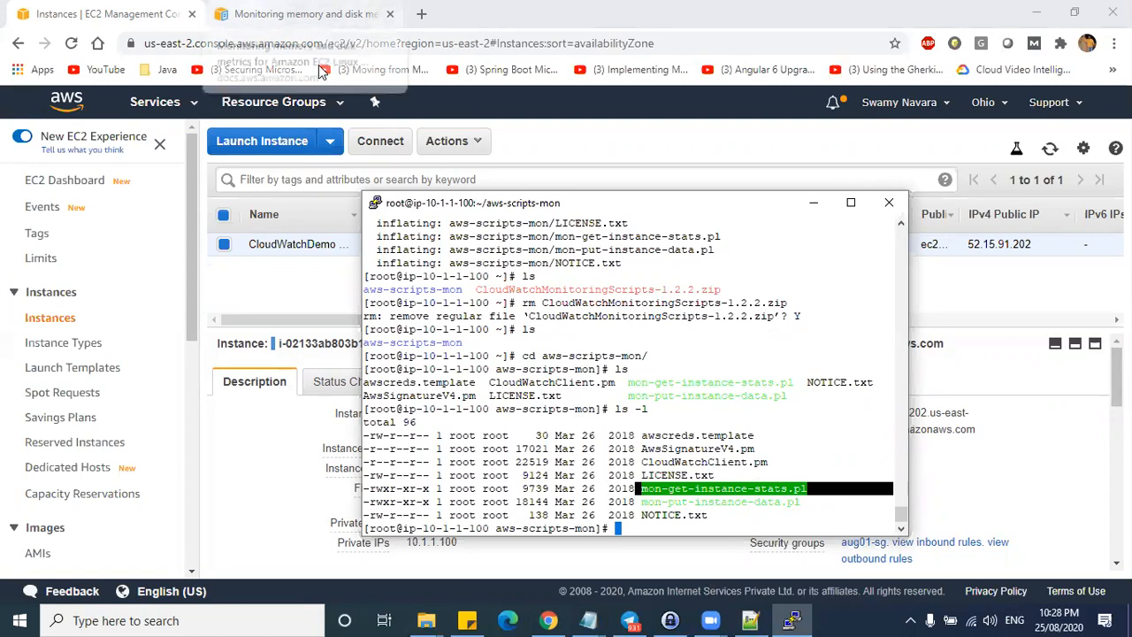
{"action": "left_click", "coordinate": [266, 14]}
{"action": "scroll", "coordinate": [234, 203], "scroll_direction": "up", "scroll_amount": 5}
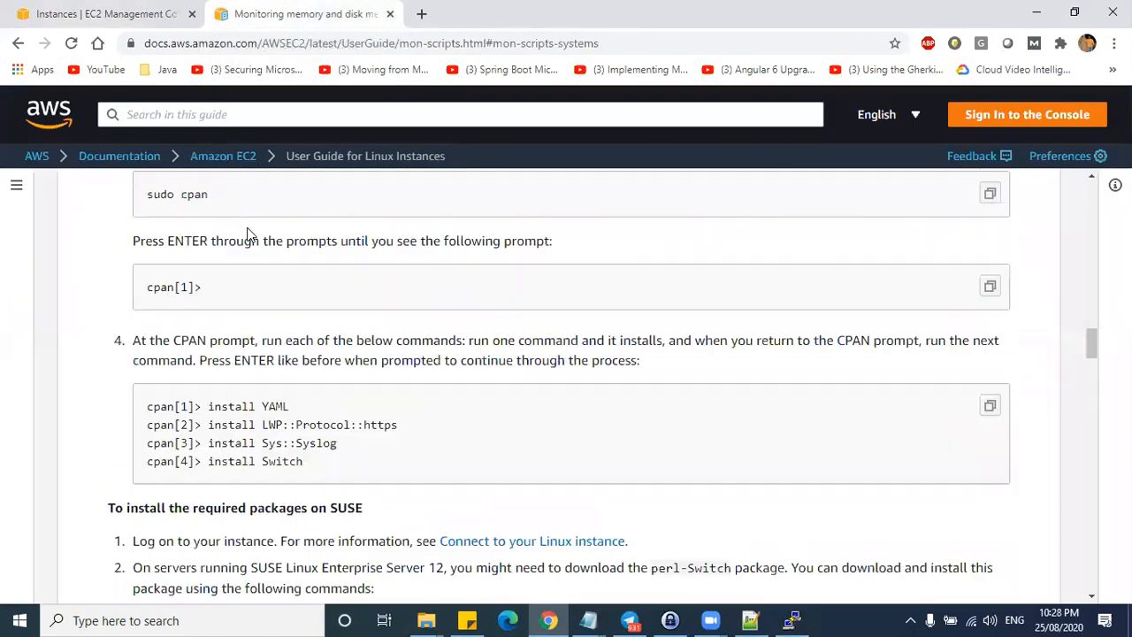
{"action": "left_click", "coordinate": [133, 14]}
- Open CloudWatch from the Services list in a new tab and switch to it
{"action": "left_click", "coordinate": [157, 102]}
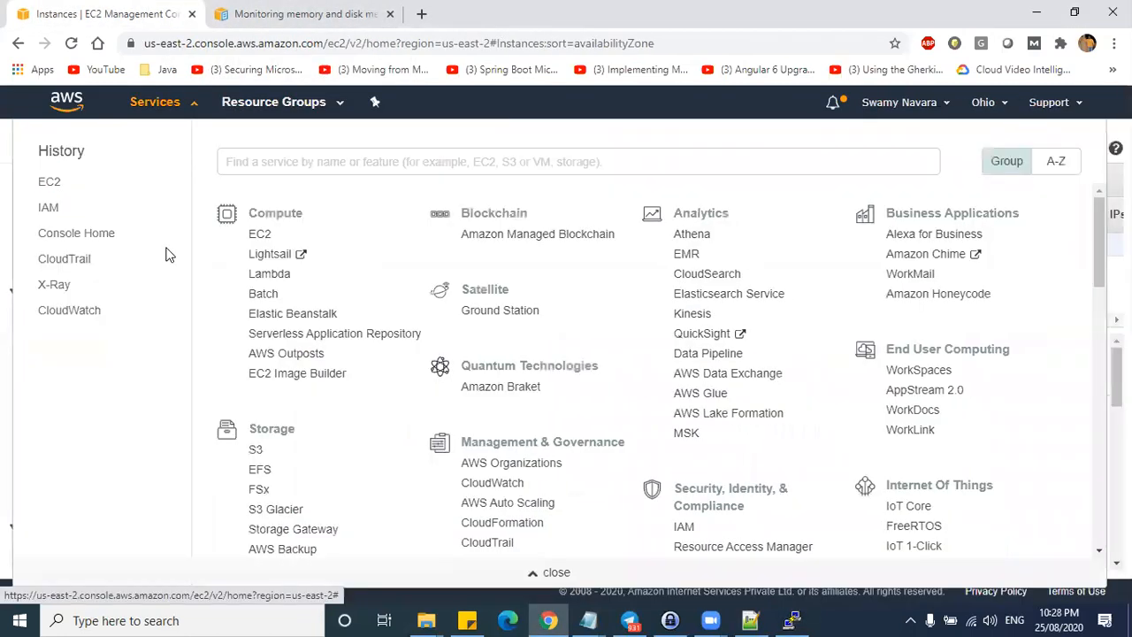
{"action": "middle_click", "coordinate": [64, 307]}
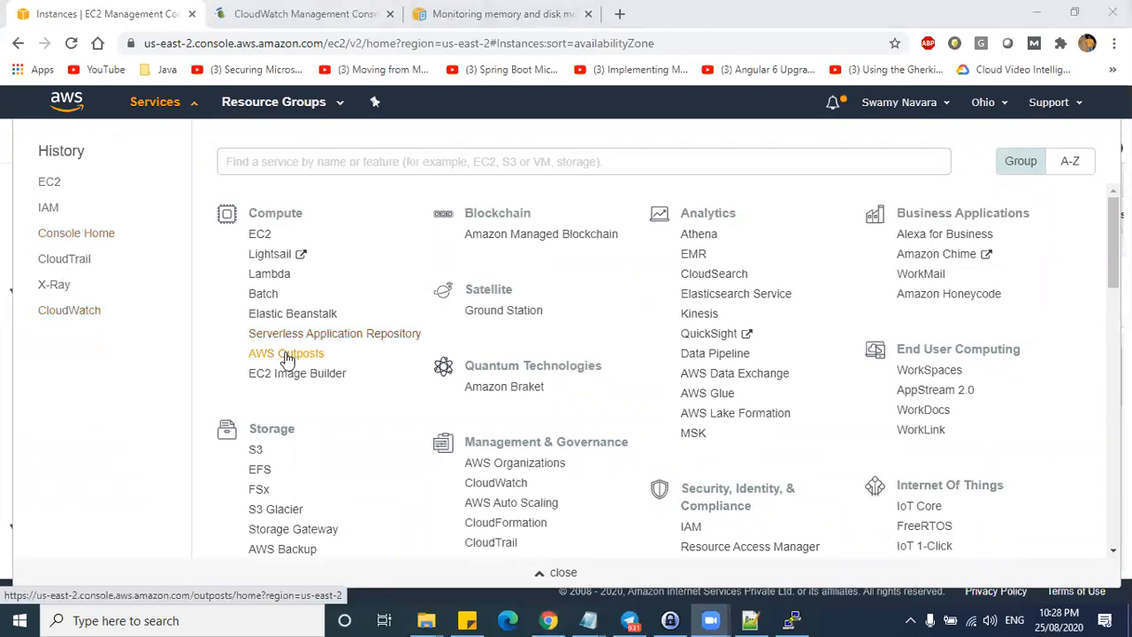
{"action": "left_click", "coordinate": [3, 259]}
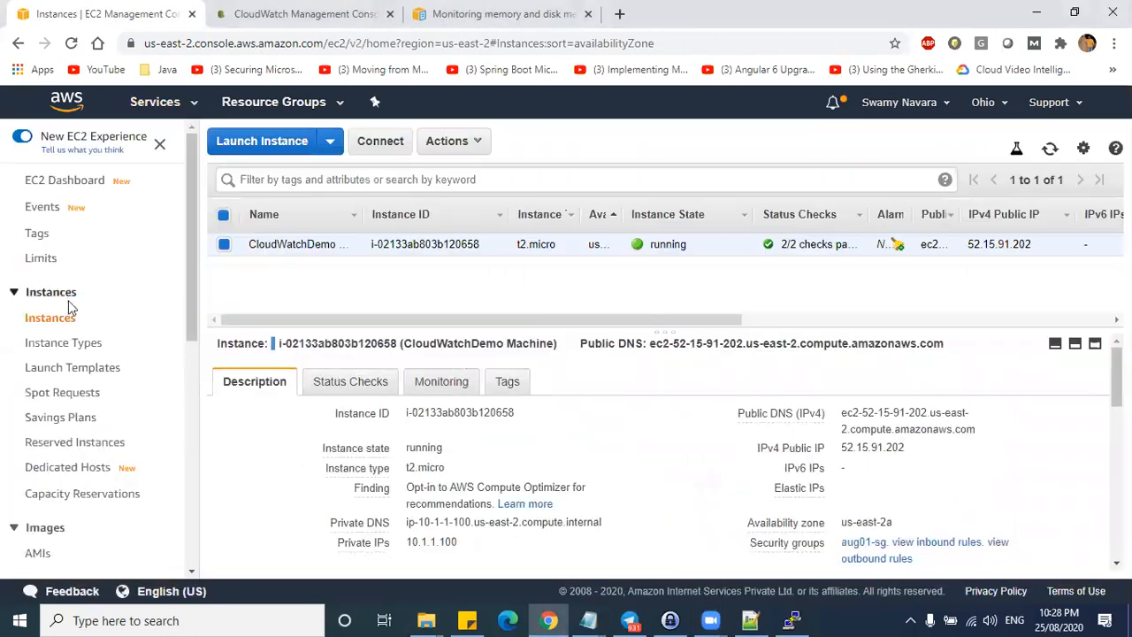
{"action": "key", "text": "ctrl+Tab"}
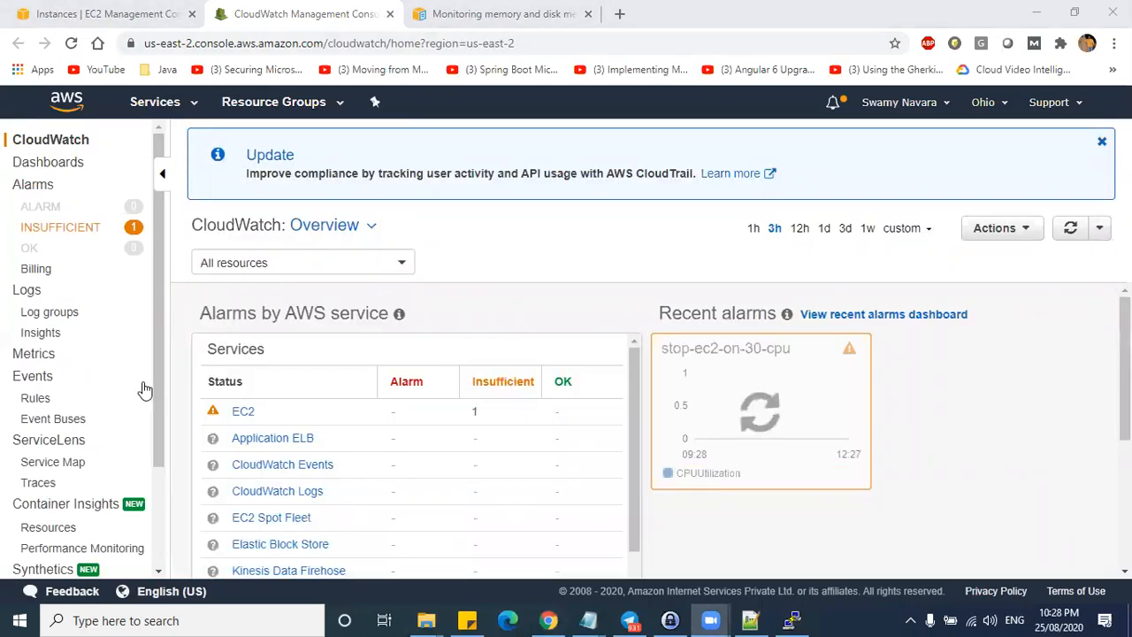
- Open CloudWatch Alarms, start a new alarm with its metric picker, then cancel it
{"action": "left_click", "coordinate": [46, 186]}
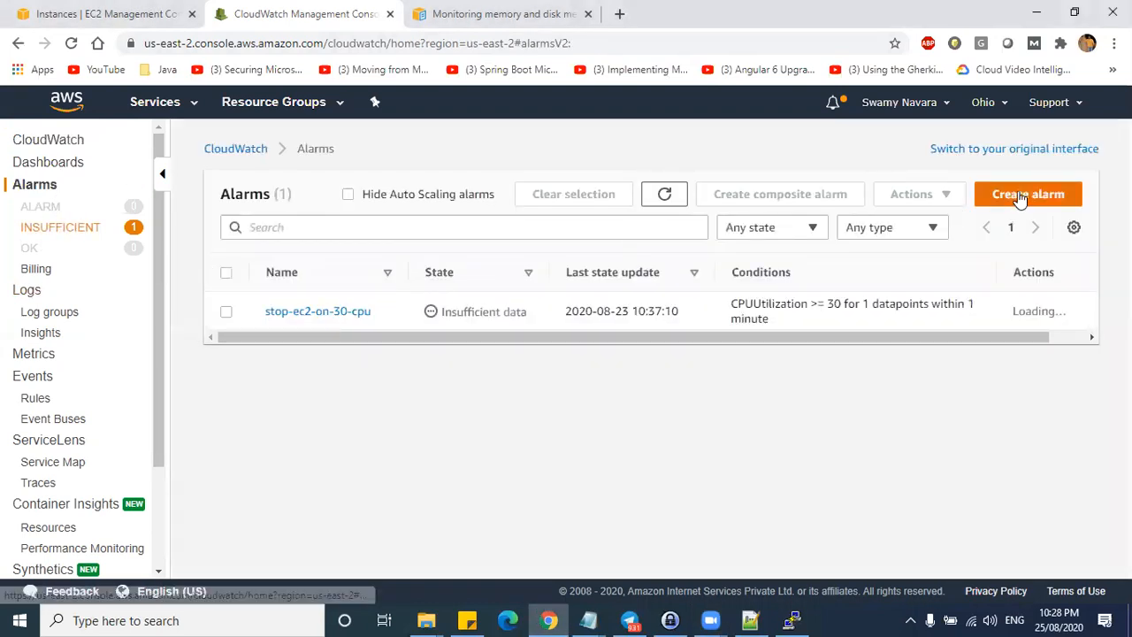
{"action": "left_click", "coordinate": [1022, 198]}
{"action": "left_click", "coordinate": [313, 333]}
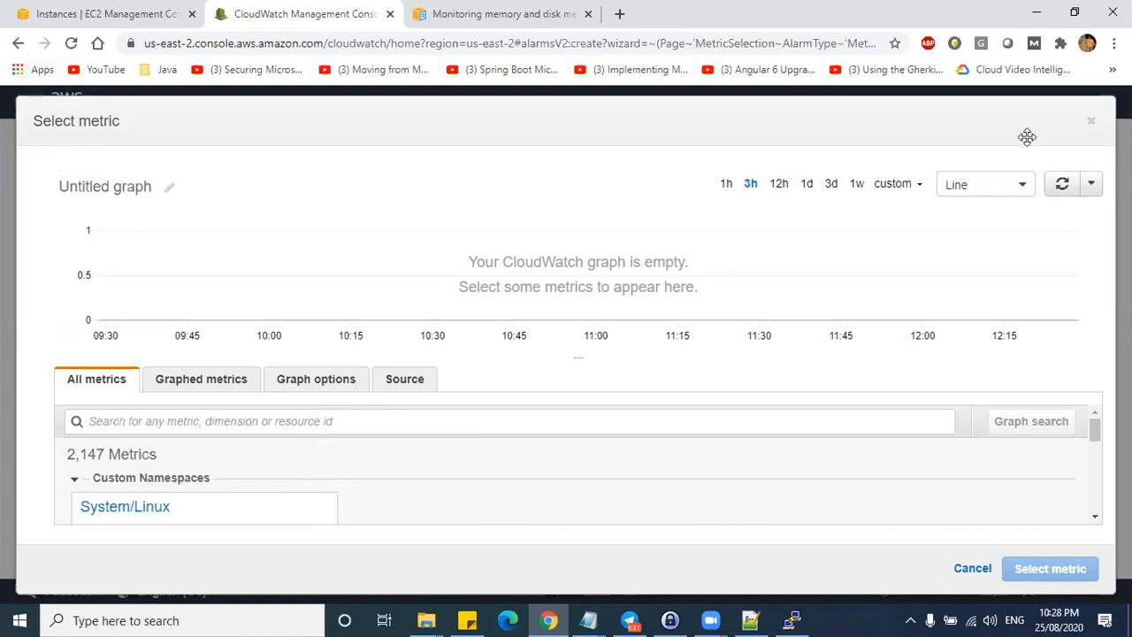
{"action": "left_click", "coordinate": [1101, 123]}
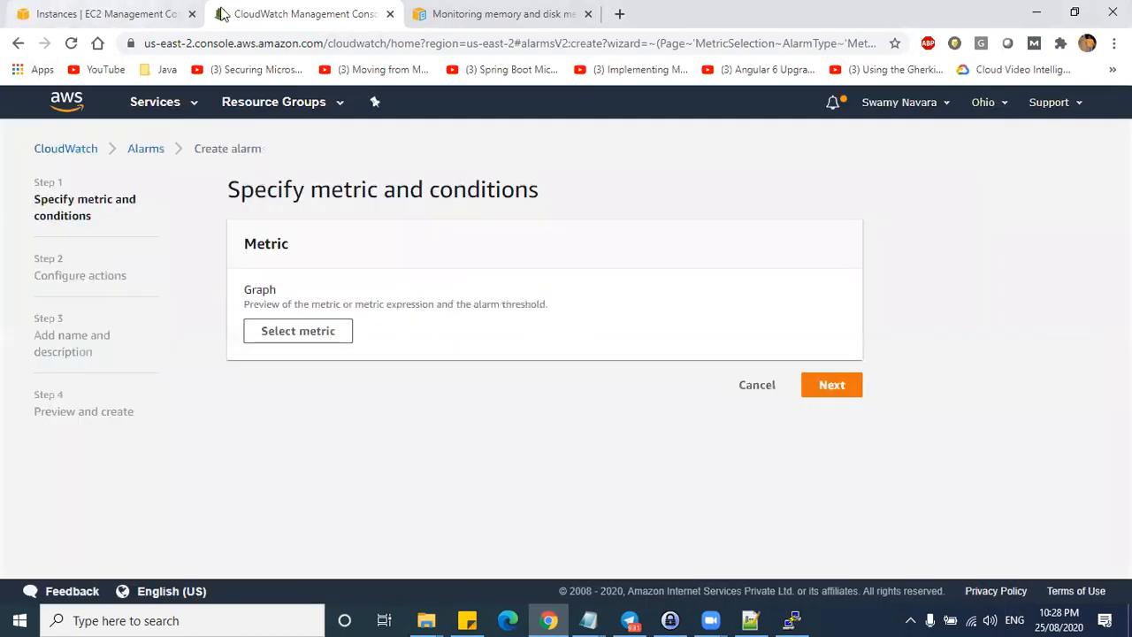
{"action": "left_click", "coordinate": [754, 387]}
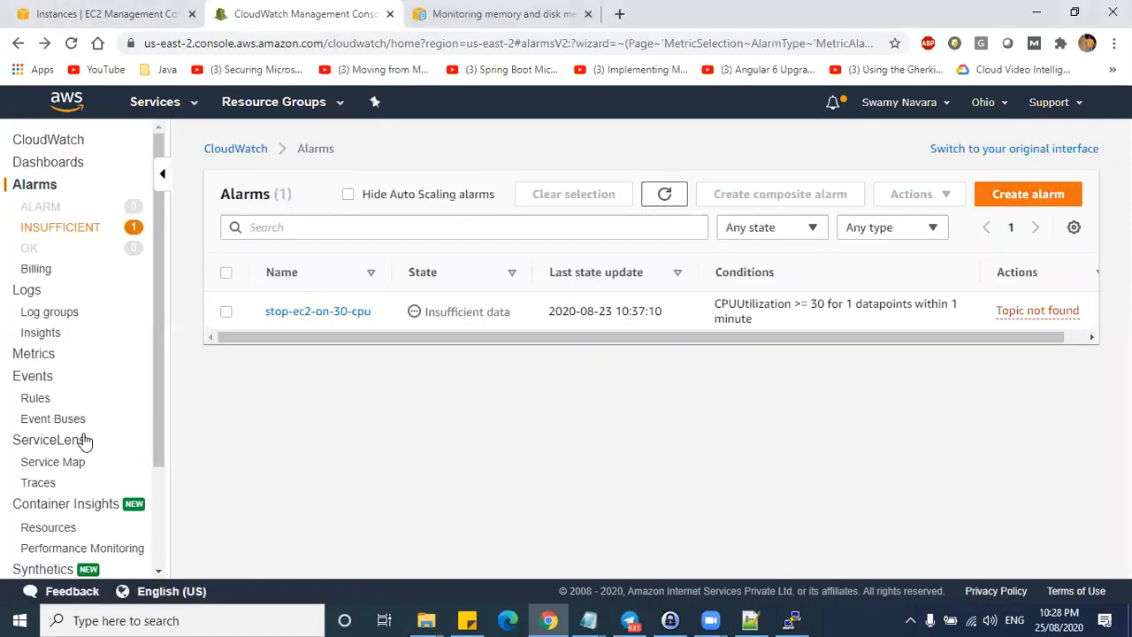
{"action": "scroll", "coordinate": [51, 482], "scroll_direction": "down", "scroll_amount": 3}
{"action": "scroll", "coordinate": [45, 465], "scroll_direction": "up", "scroll_amount": 3}
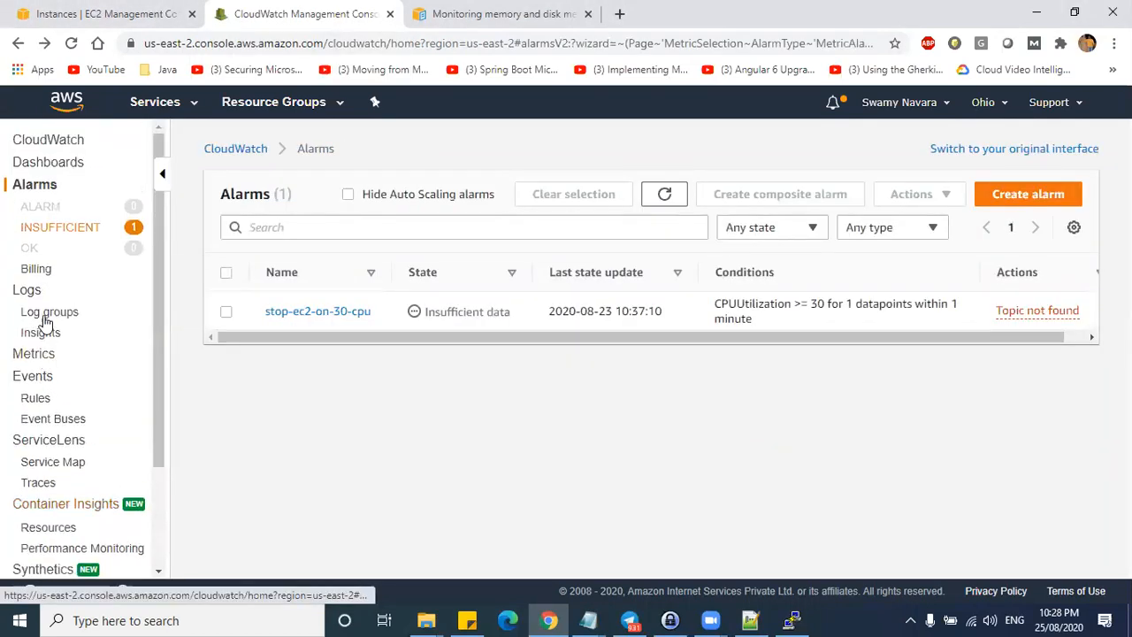
- Open the System/Linux metrics namespace and check the monitoring script files over SSH
{"action": "left_click", "coordinate": [35, 353]}
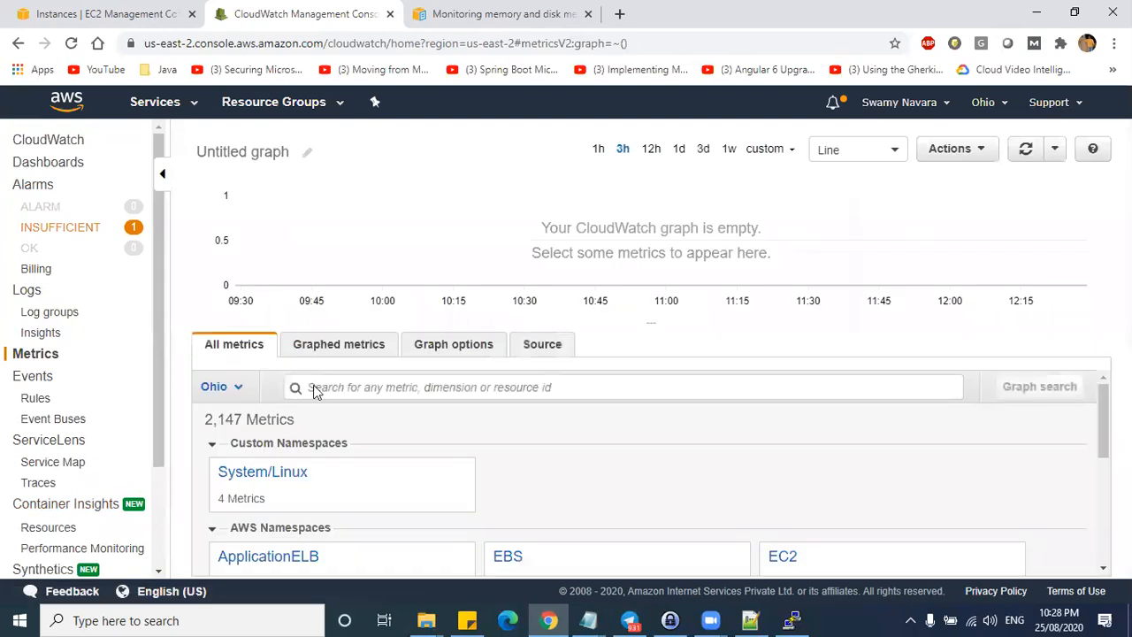
{"action": "left_click", "coordinate": [232, 468]}
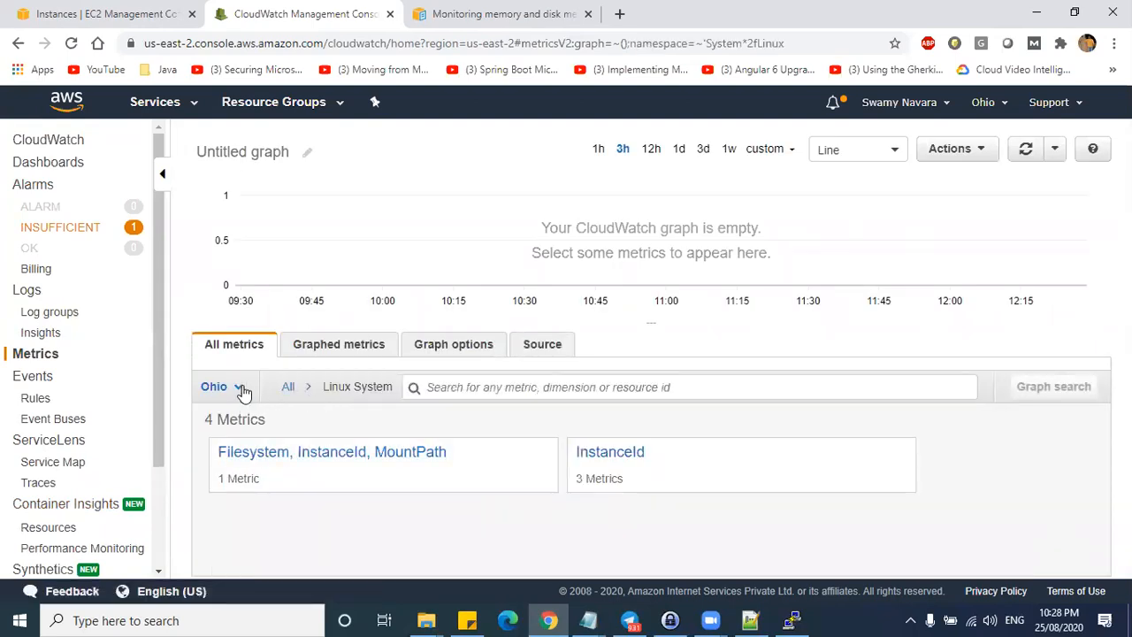
{"action": "left_click", "coordinate": [287, 387]}
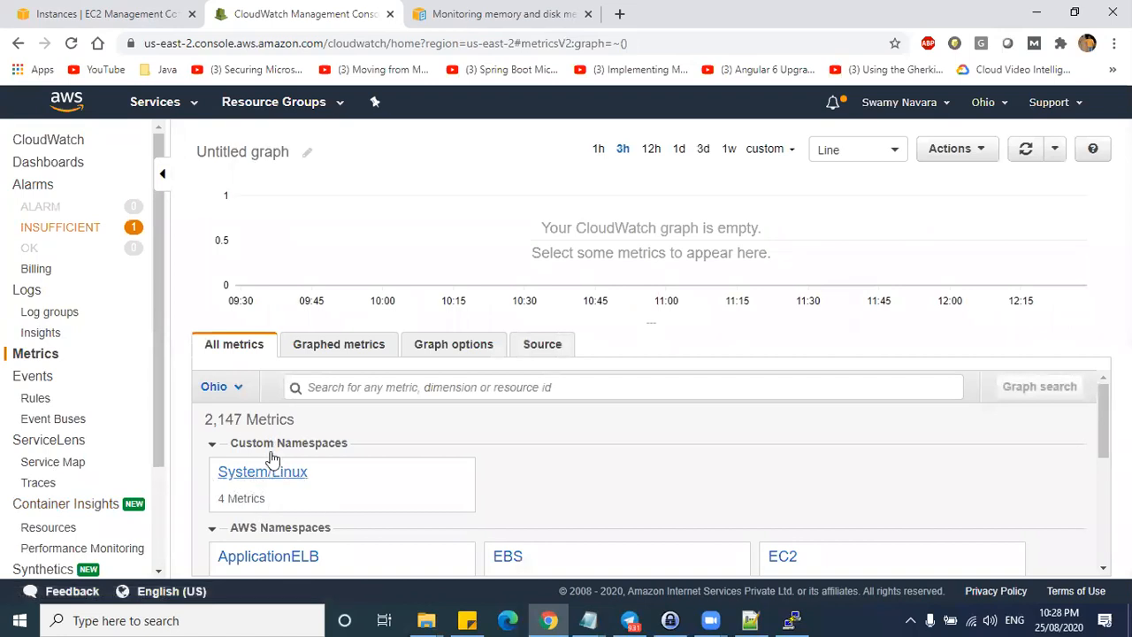
{"action": "left_click", "coordinate": [711, 619]}
{"action": "left_click", "coordinate": [792, 620]}
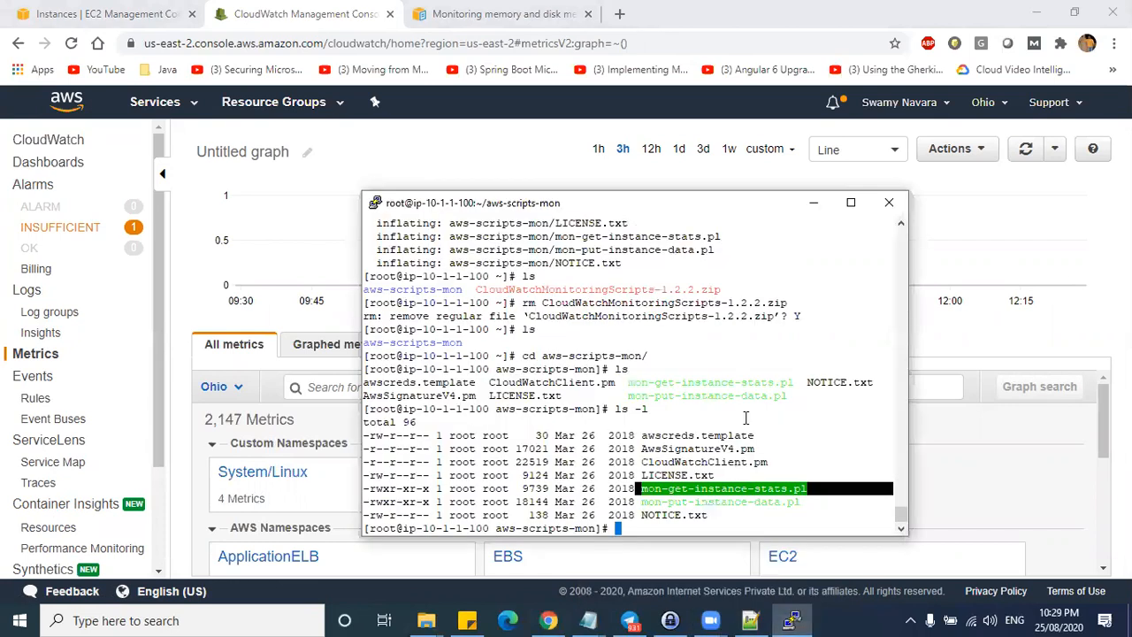
{"action": "left_click", "coordinate": [666, 395]}
{"action": "left_click_drag", "start_coordinate": [617, 330], "coordinate": [658, 516]}
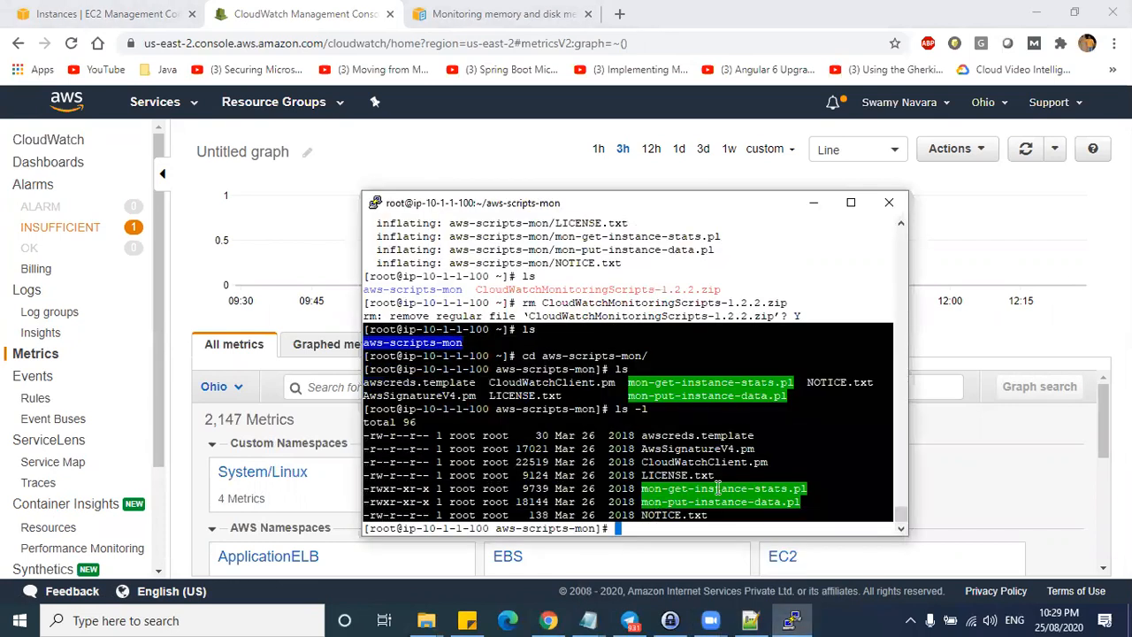
{"action": "left_click", "coordinate": [984, 488]}
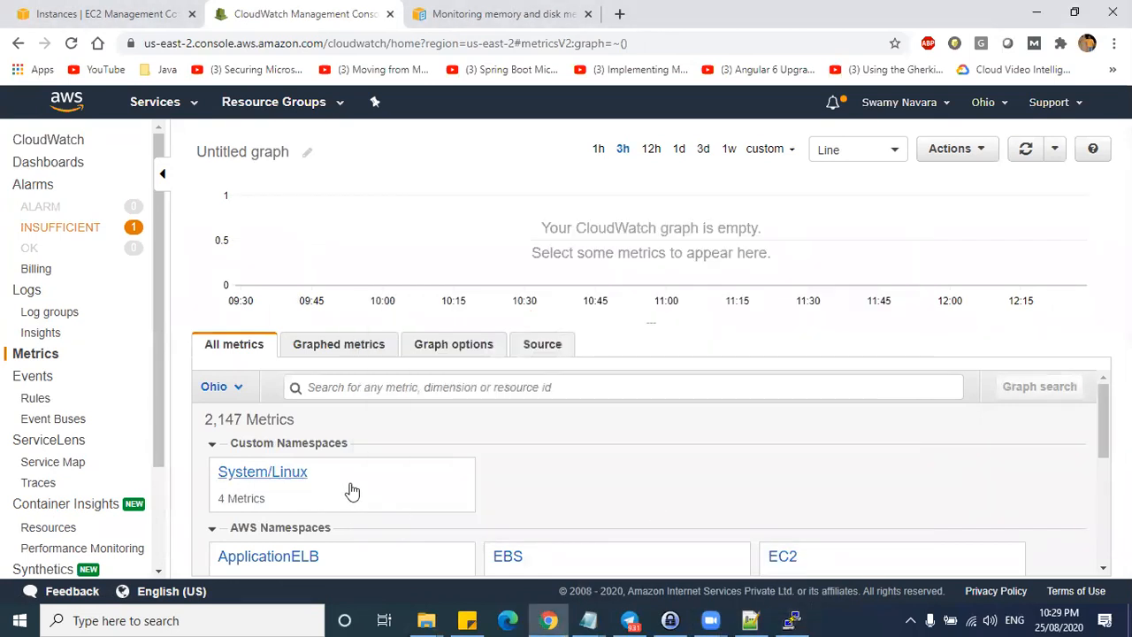
- Re-check the ls -l script listing and open the per-instance System/Linux memory metrics
{"action": "left_click_drag", "start_coordinate": [1102, 434], "coordinate": [1103, 523]}
{"action": "scroll", "coordinate": [471, 516], "scroll_direction": "up", "scroll_amount": 5}
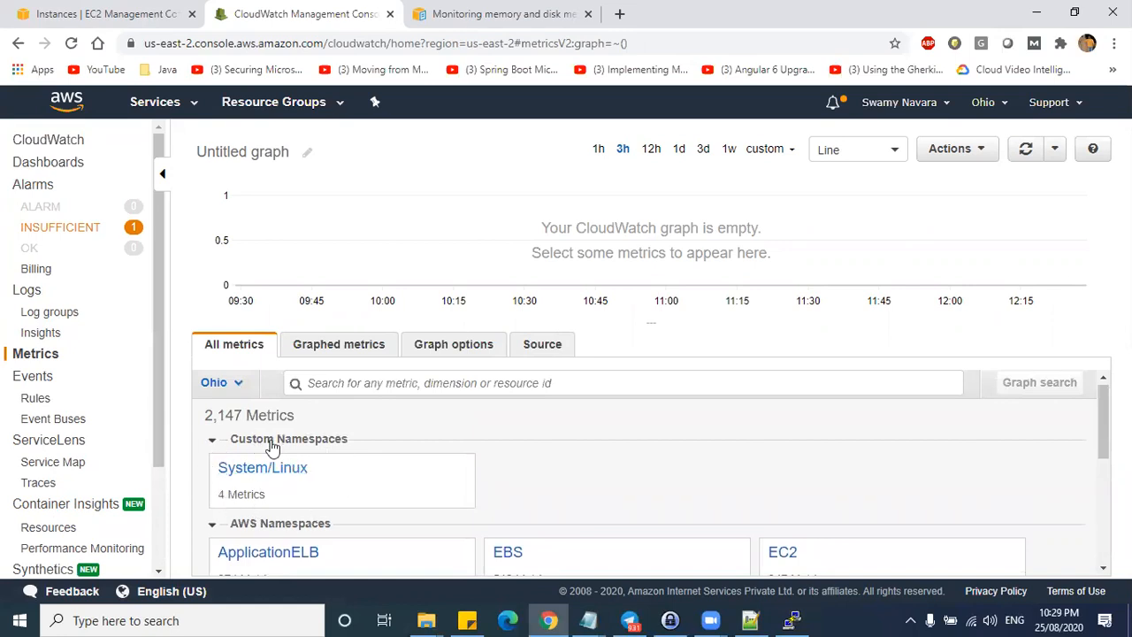
{"action": "key", "text": "alt+Tab"}
{"action": "left_click_drag", "start_coordinate": [657, 369], "coordinate": [697, 515]}
{"action": "key", "text": "alt+Tab"}
{"action": "scroll", "coordinate": [359, 478], "scroll_direction": "down", "scroll_amount": 2}
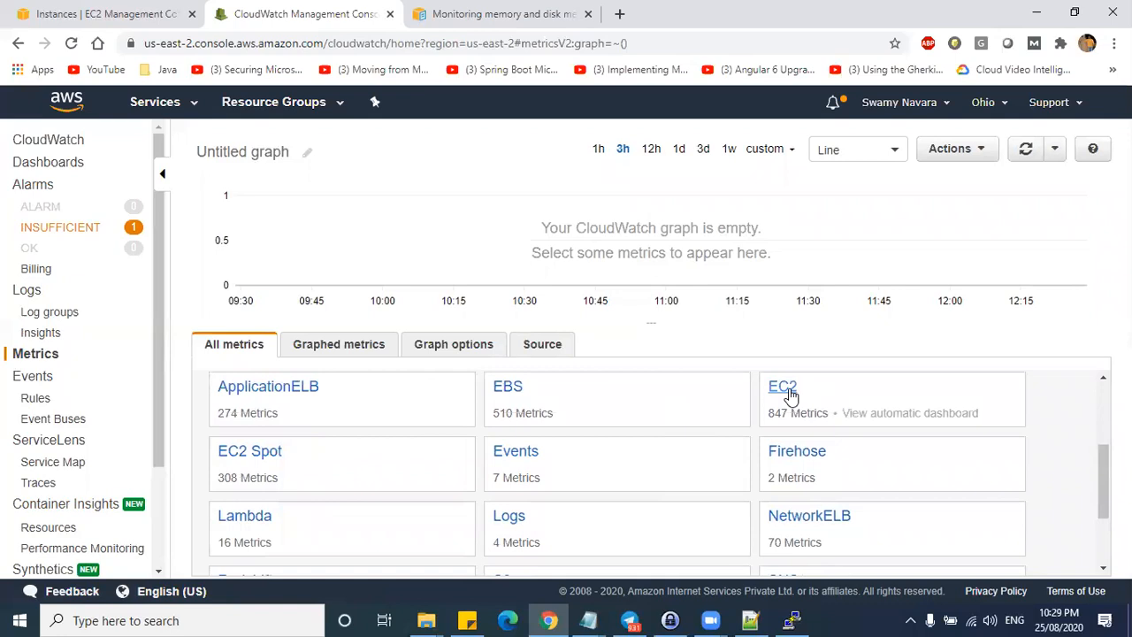
{"action": "scroll", "coordinate": [462, 472], "scroll_direction": "down", "scroll_amount": 1}
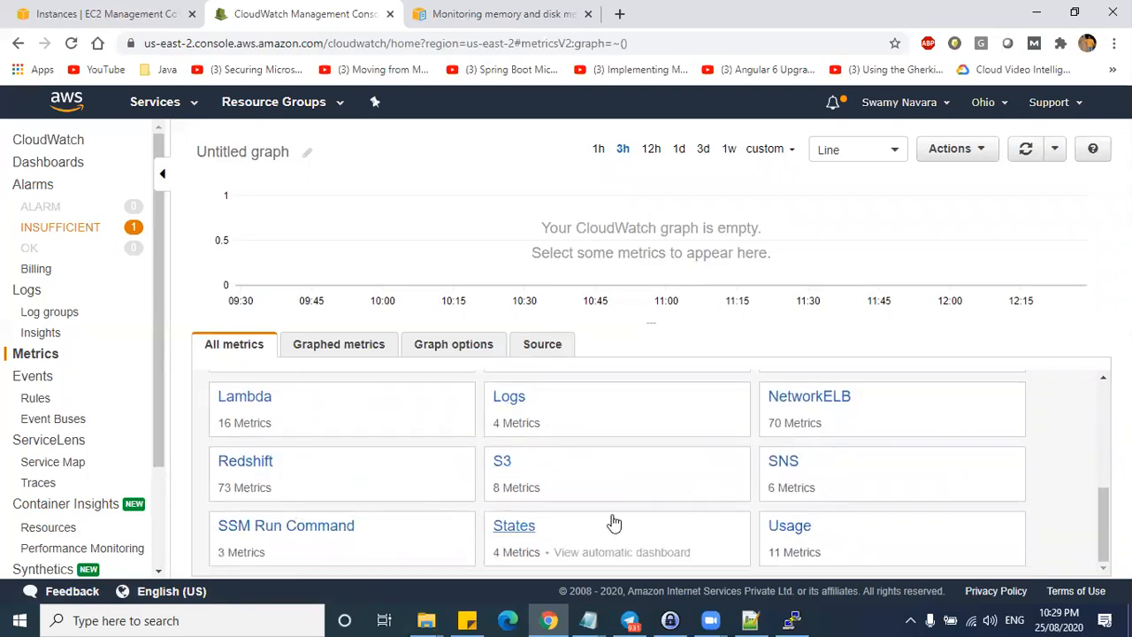
{"action": "scroll", "coordinate": [601, 504], "scroll_direction": "up", "scroll_amount": 3}
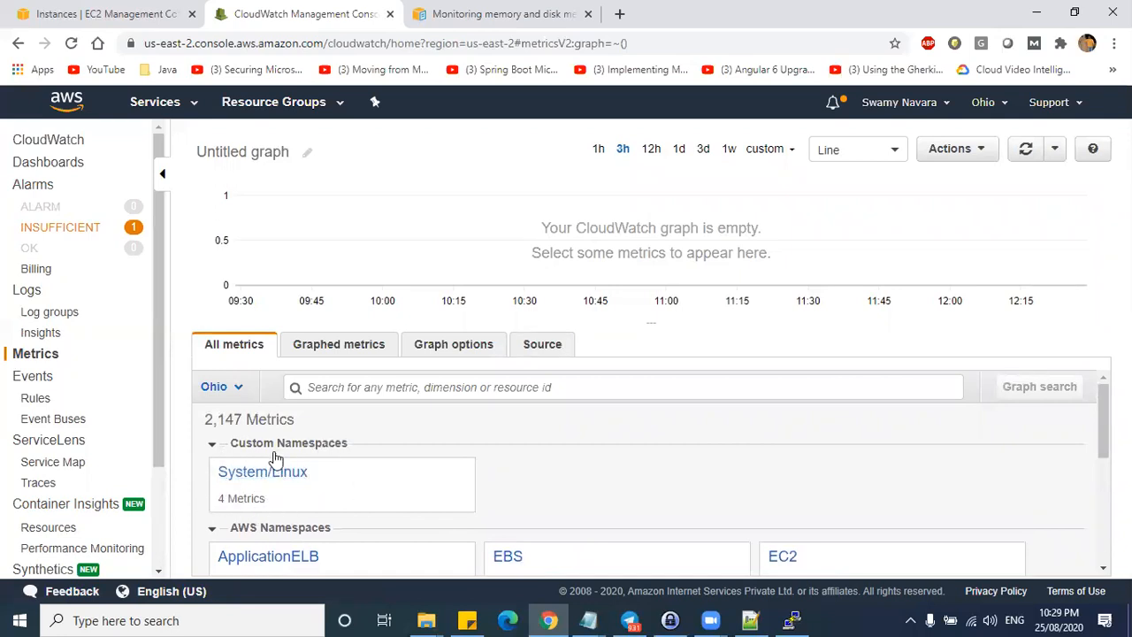
{"action": "key", "text": "alt+Tab"}
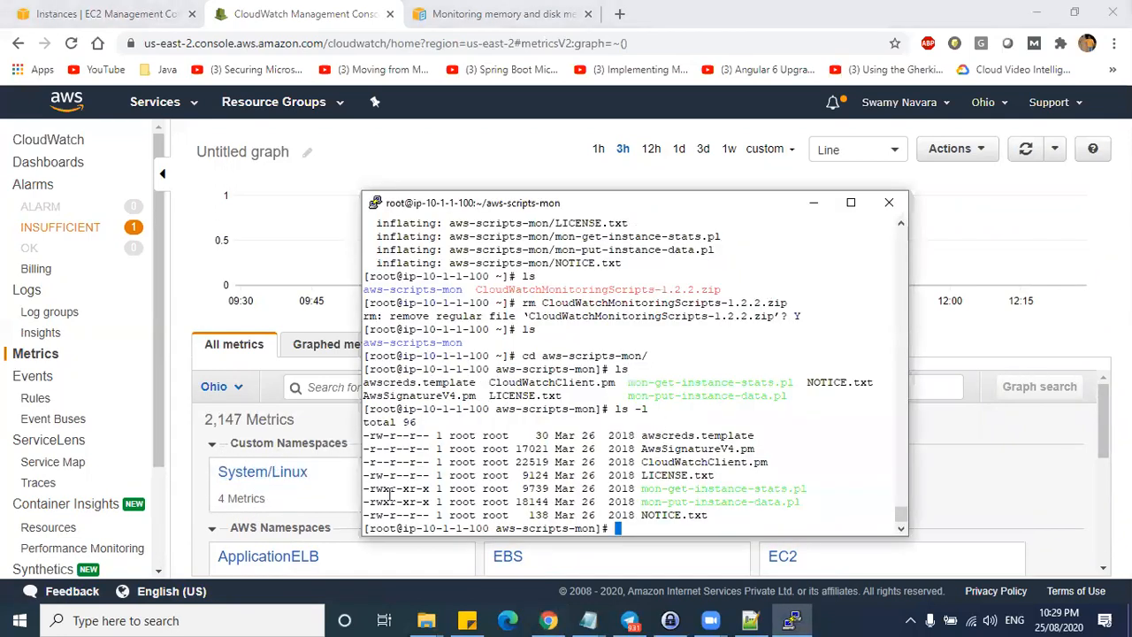
{"action": "left_click", "coordinate": [288, 455]}
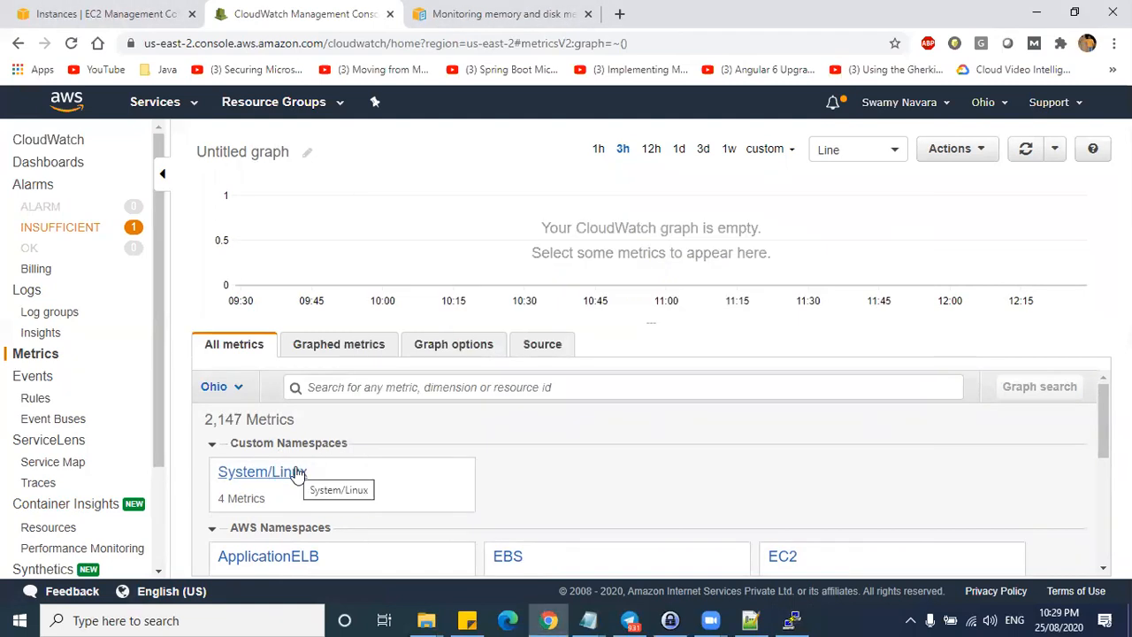
{"action": "left_click", "coordinate": [256, 476]}
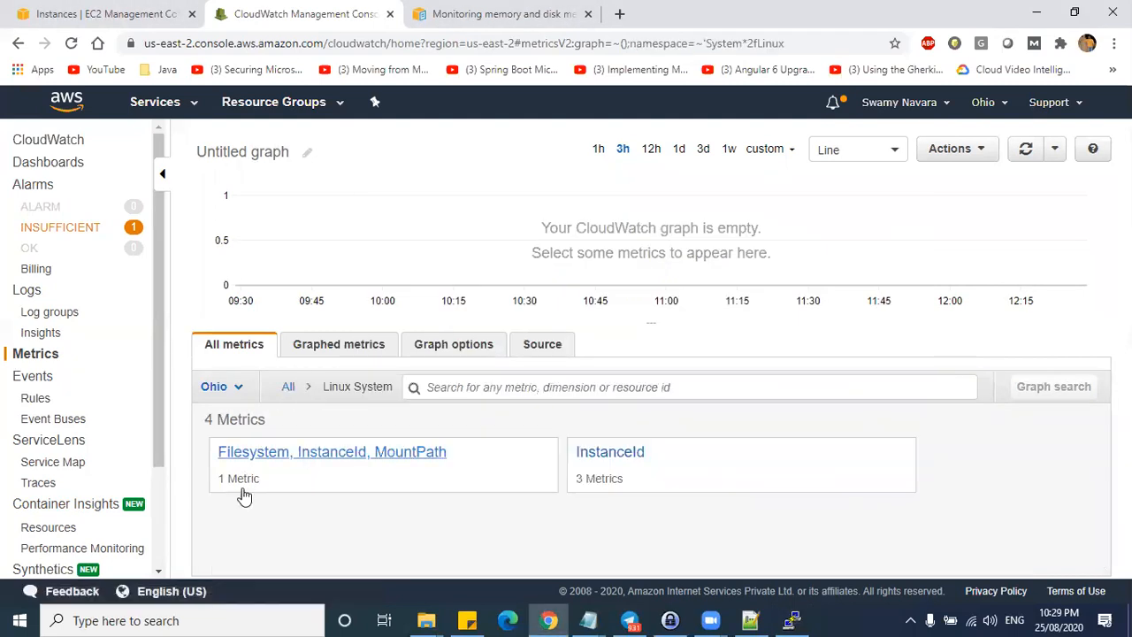
{"action": "left_click", "coordinate": [609, 460]}
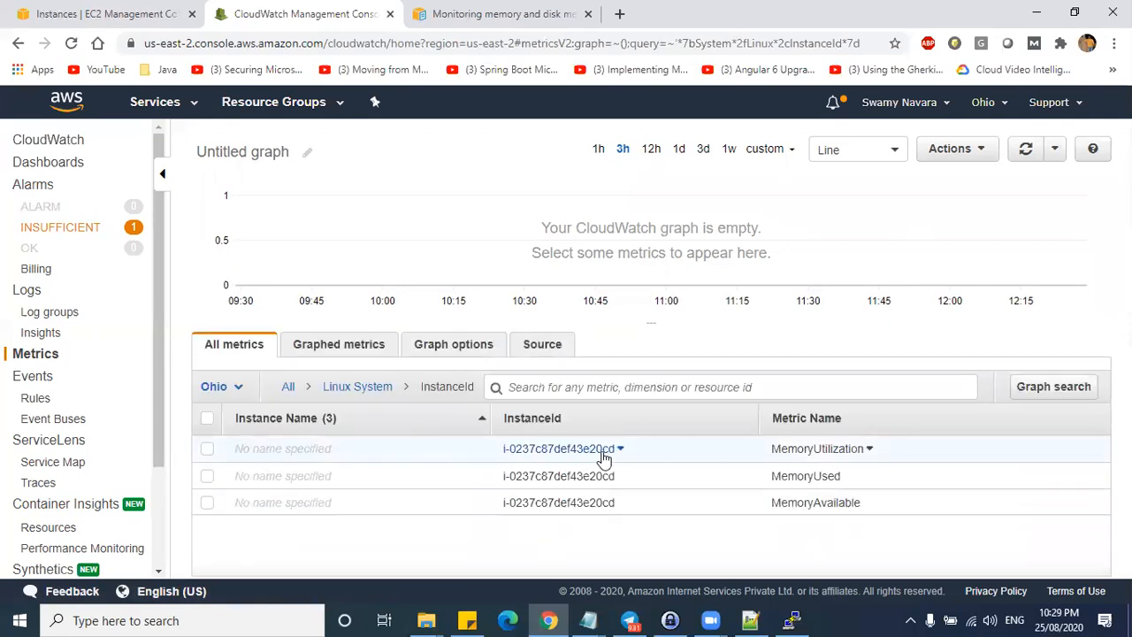
- Refresh the metrics graph, return to all namespaces, and set the range to 1h
{"action": "left_click", "coordinate": [98, 15]}
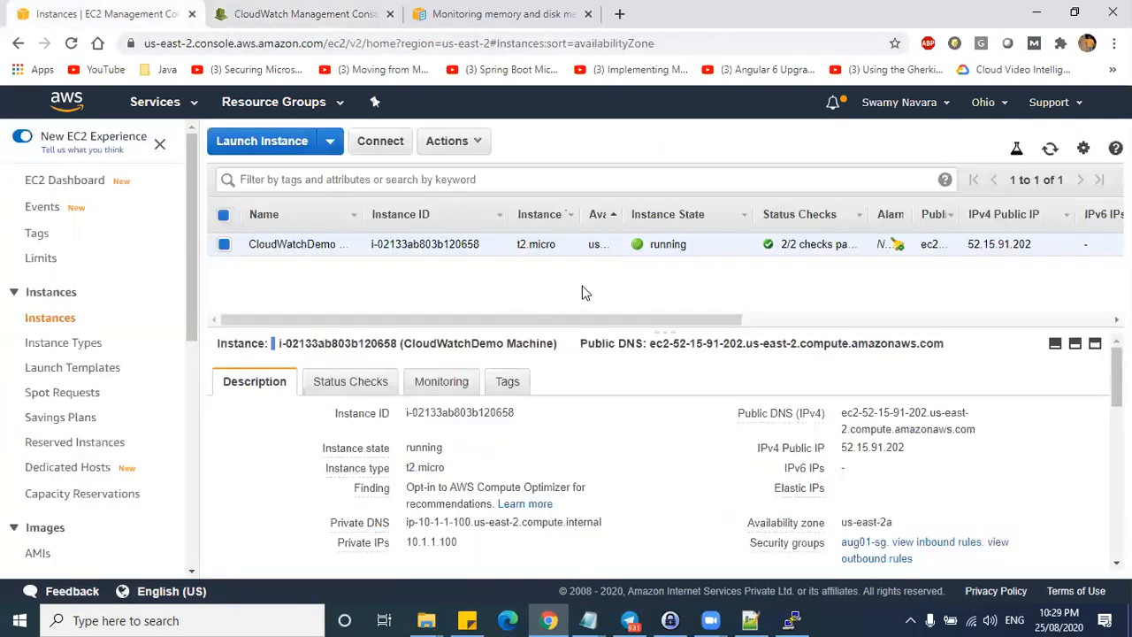
{"action": "key", "text": "alt+Tab"}
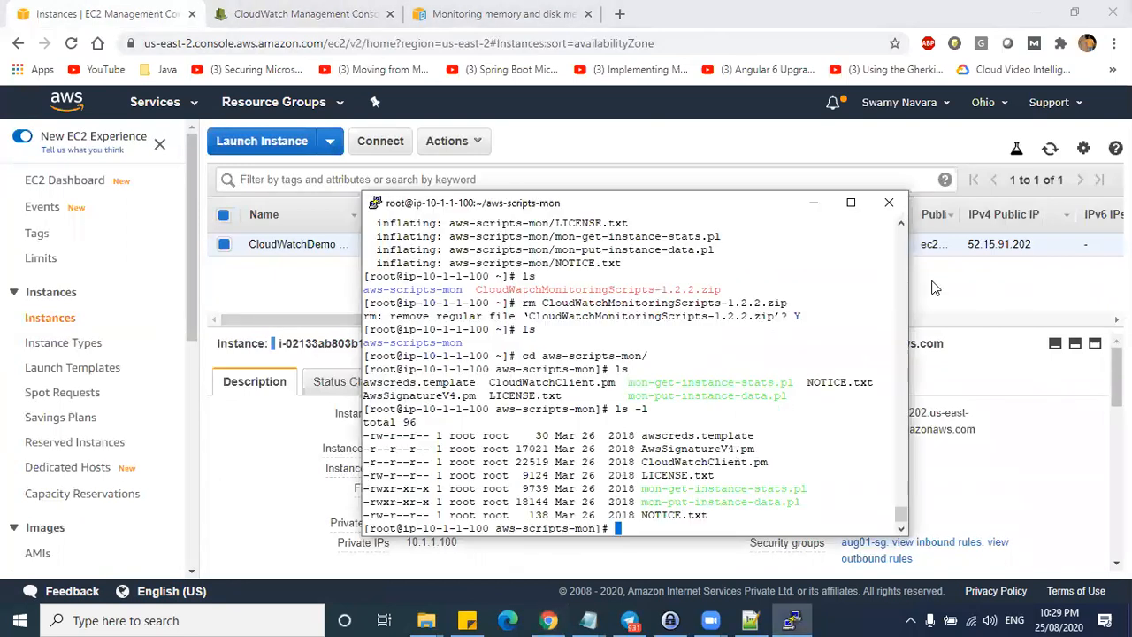
{"action": "left_click", "coordinate": [367, 18]}
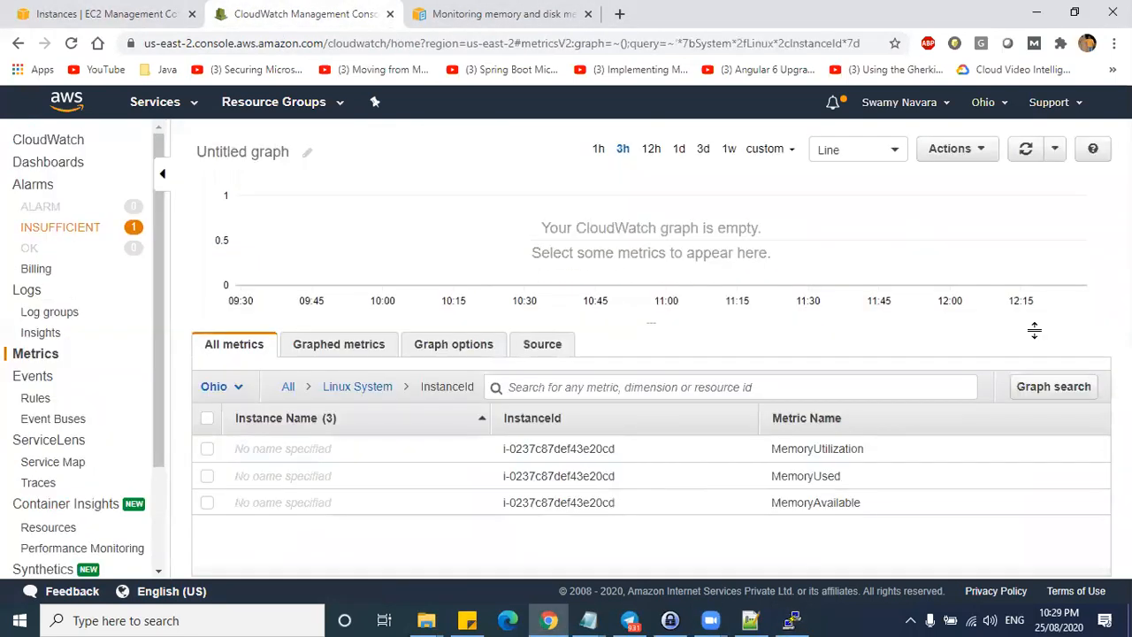
{"action": "left_click", "coordinate": [1024, 156]}
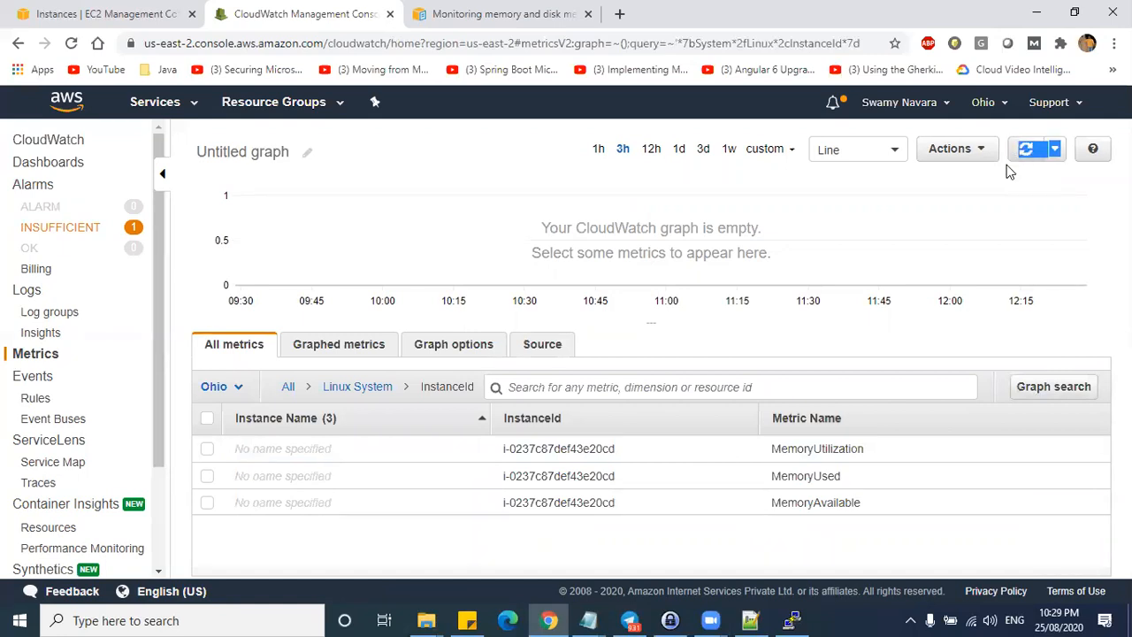
{"action": "left_click", "coordinate": [342, 390]}
{"action": "left_click", "coordinate": [289, 388]}
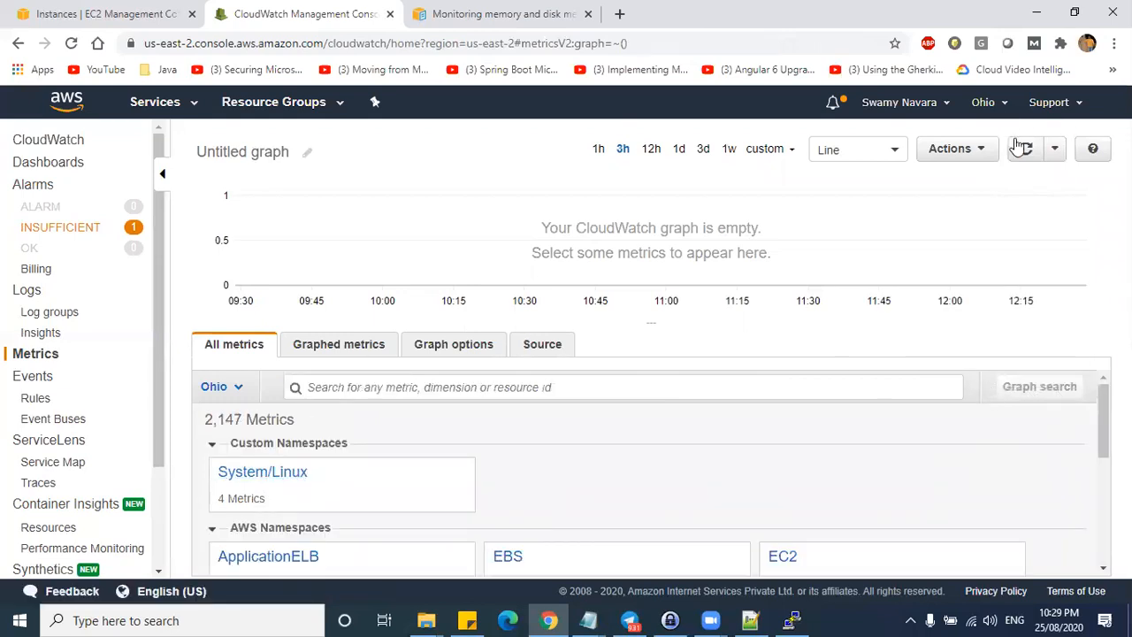
{"action": "left_click", "coordinate": [1053, 150]}
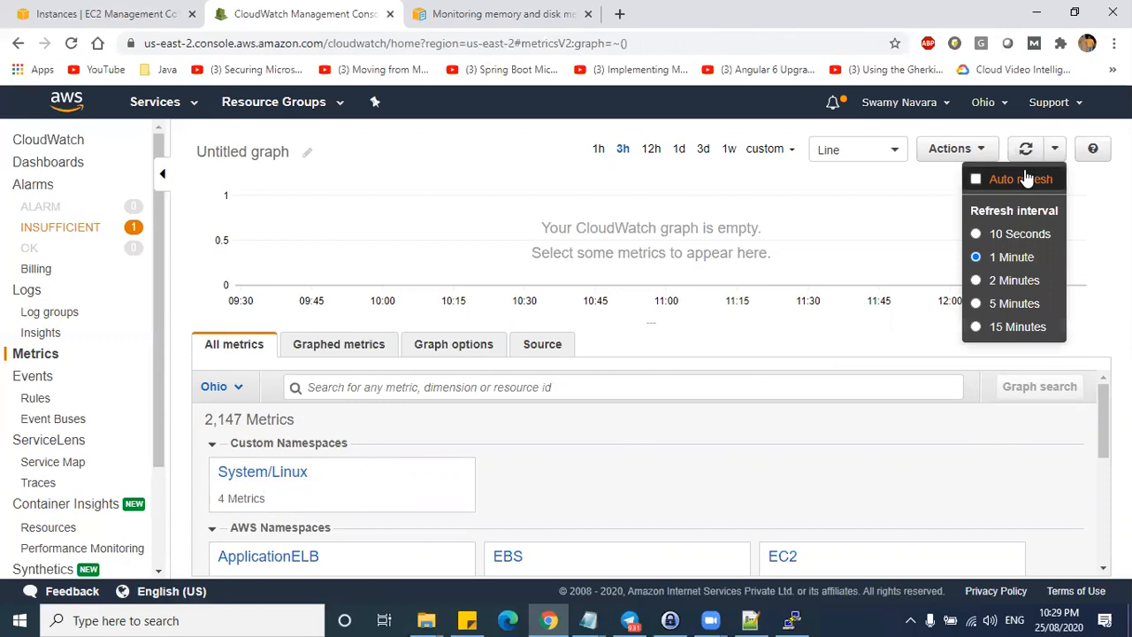
{"action": "left_click", "coordinate": [599, 149]}
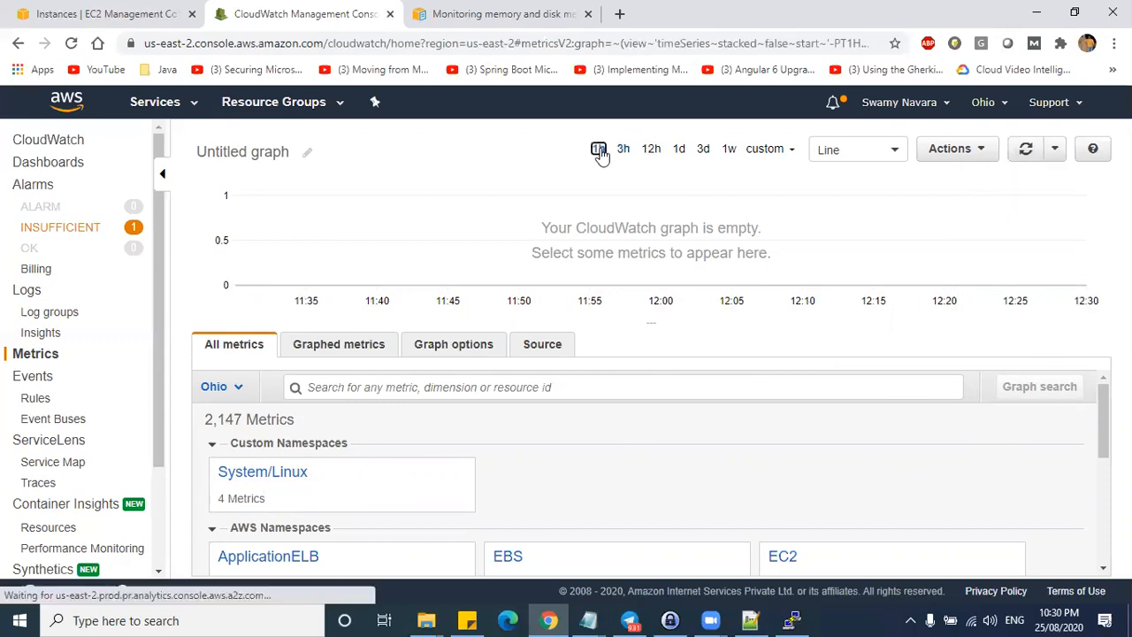
- Graph only the instance's System/Linux MemoryUtilization and auto-refresh every 10 seconds
{"action": "left_click", "coordinate": [241, 472]}
{"action": "left_click", "coordinate": [383, 453]}
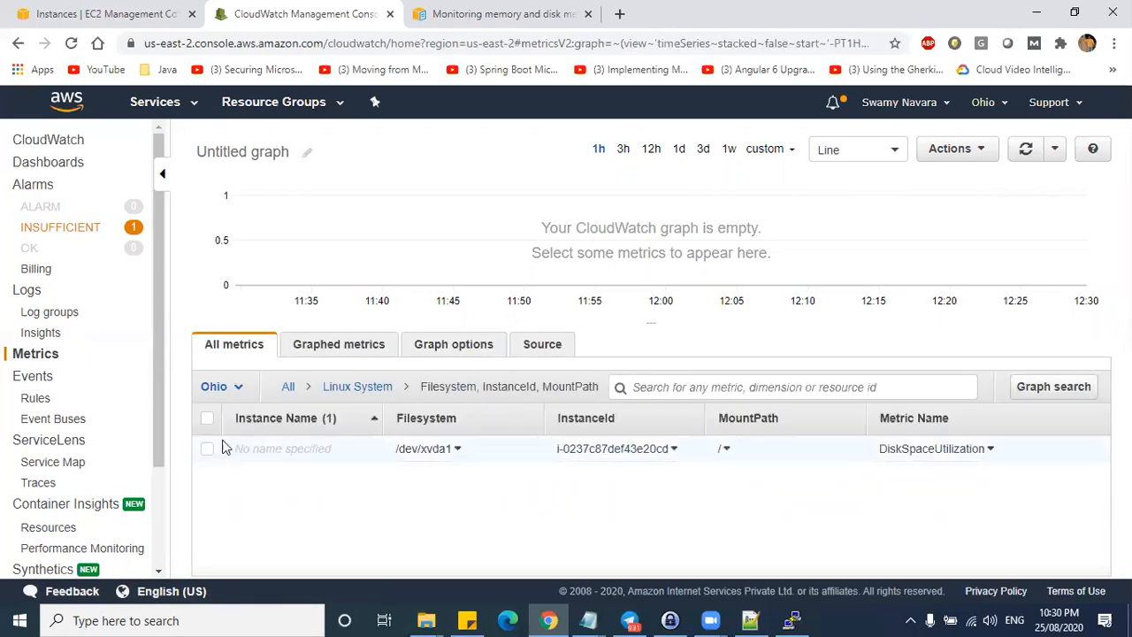
{"action": "left_click", "coordinate": [370, 387]}
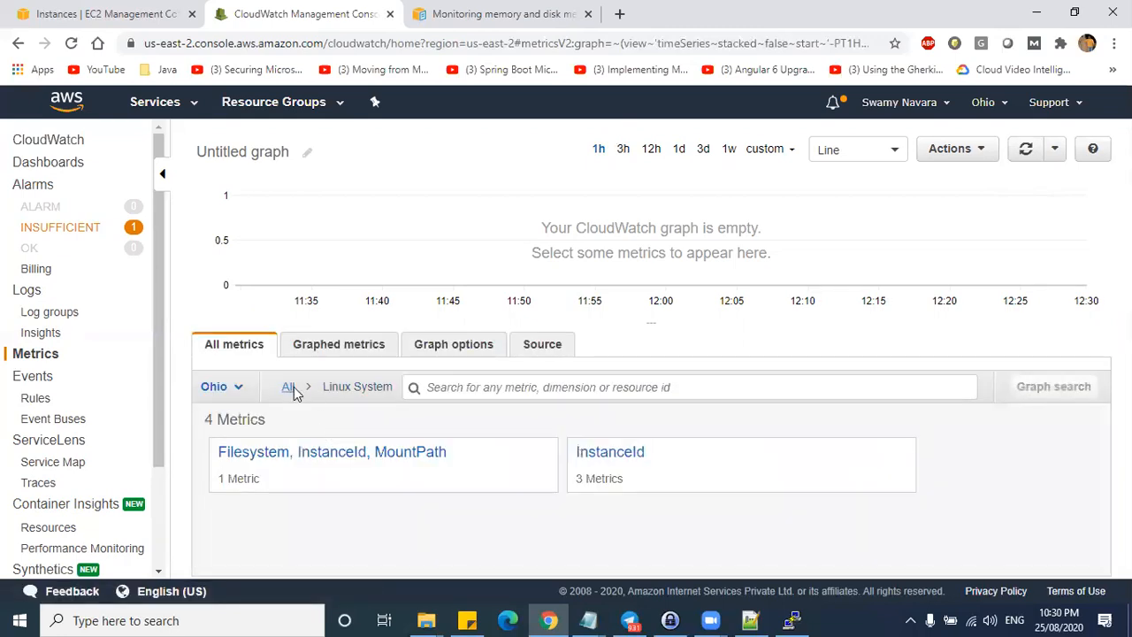
{"action": "left_click", "coordinate": [608, 453]}
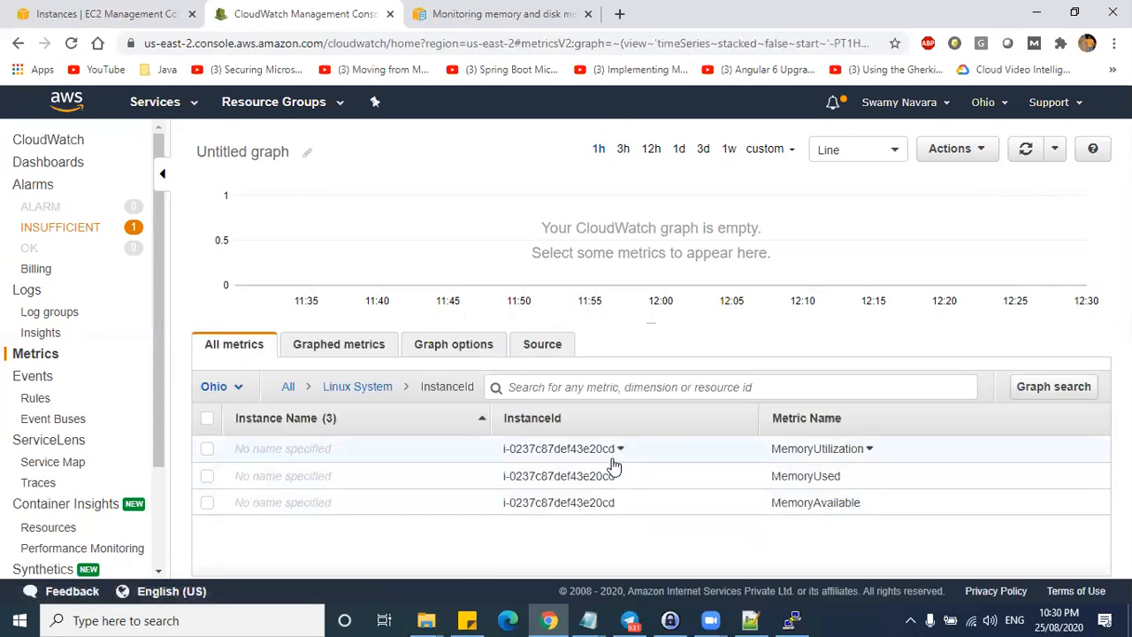
{"action": "left_click", "coordinate": [566, 449]}
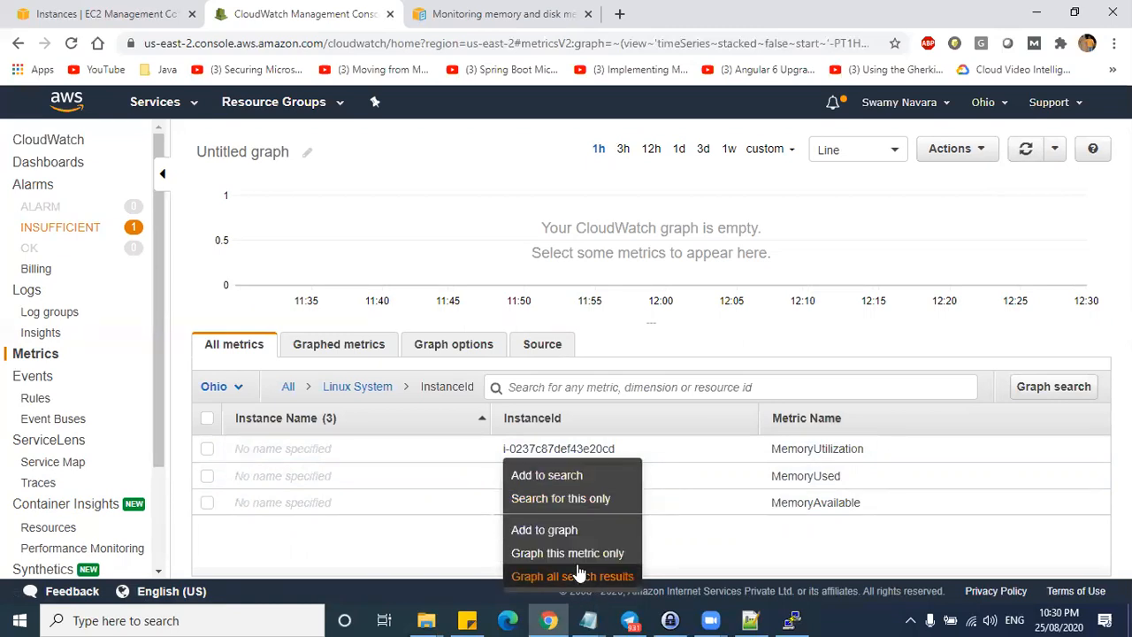
{"action": "left_click", "coordinate": [207, 449]}
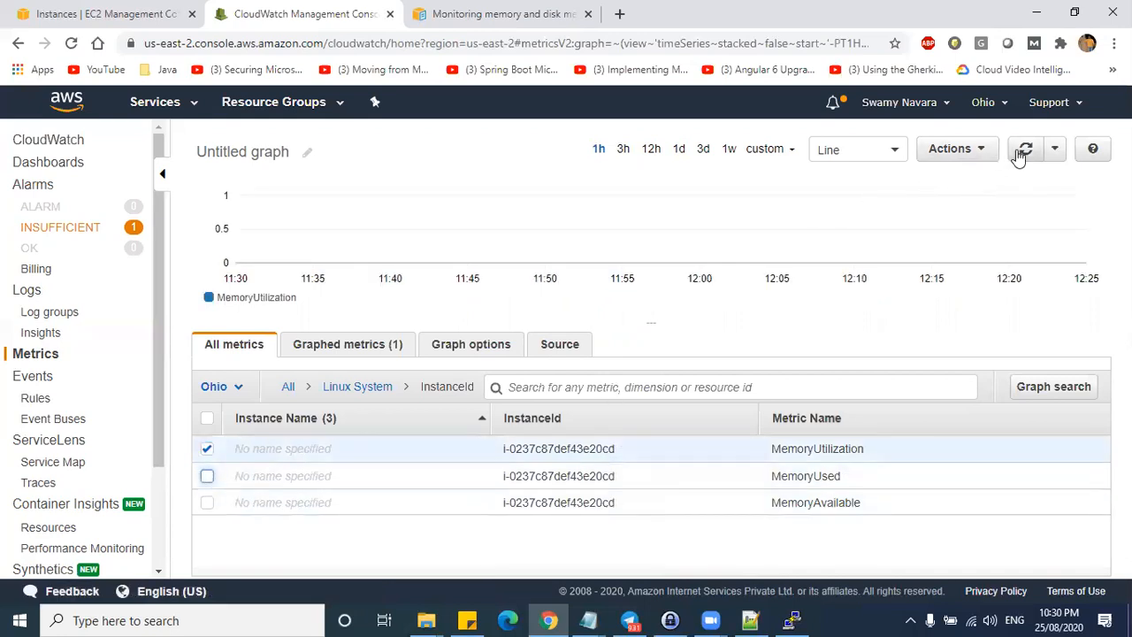
{"action": "left_click", "coordinate": [1060, 158]}
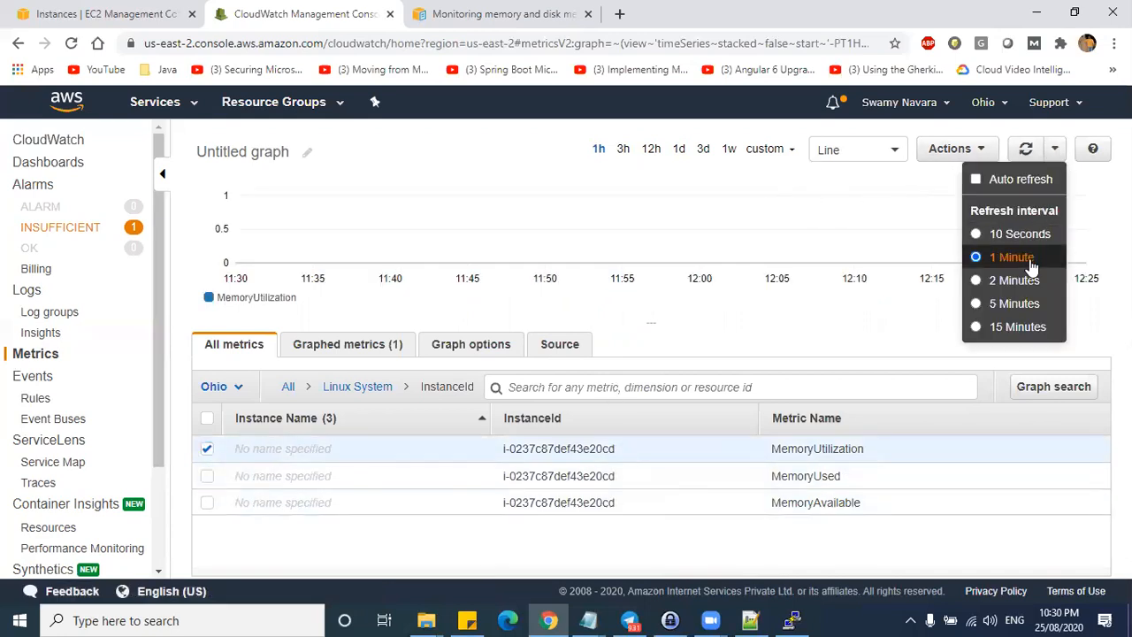
{"action": "left_click", "coordinate": [434, 347]}
{"action": "left_click", "coordinate": [563, 346]}
- Replace the graph source's instance ID with i-02133ab803b120658 copied from EC2 and update
{"action": "double_click", "coordinate": [642, 475]}
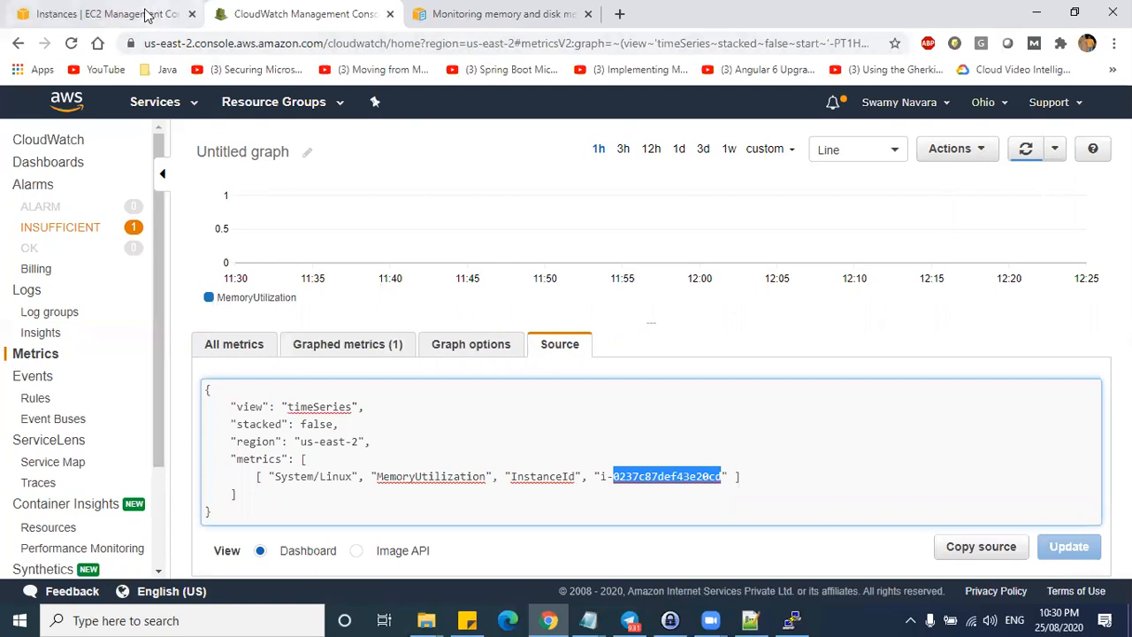
{"action": "left_click", "coordinate": [158, 14]}
{"action": "triple_click", "coordinate": [445, 245]}
{"action": "key", "text": "ctrl+c"}
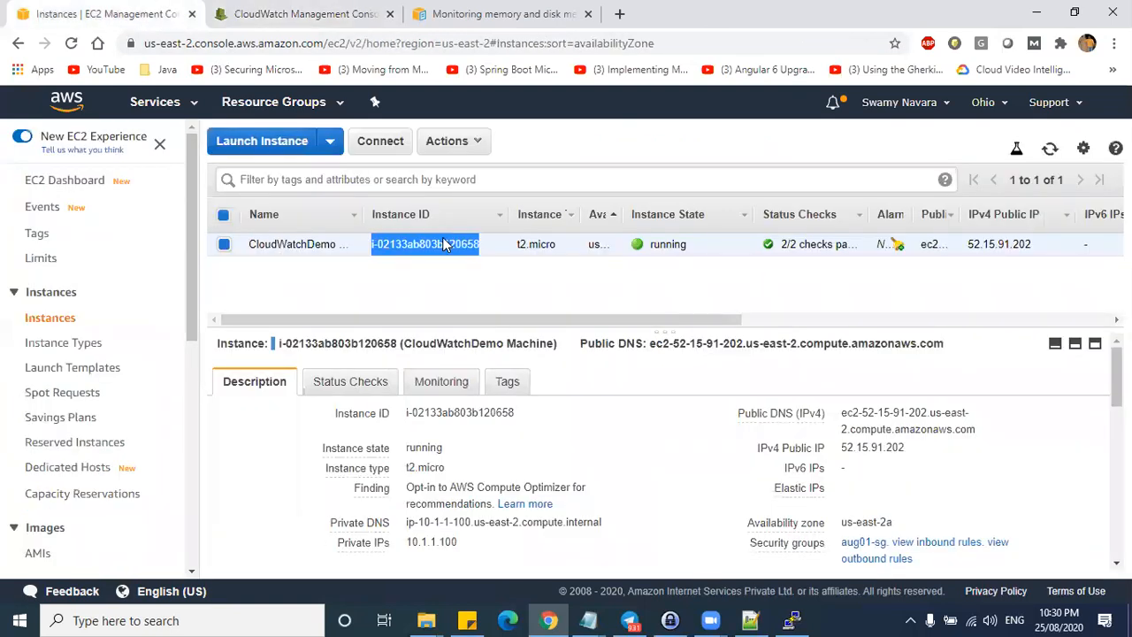
{"action": "left_click", "coordinate": [341, 14]}
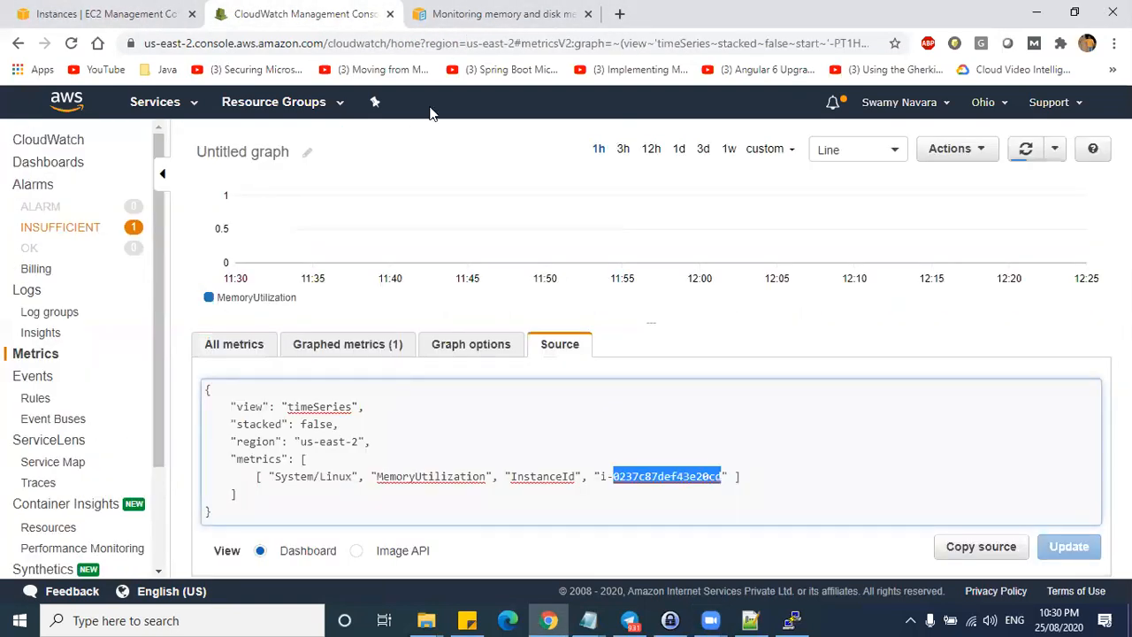
{"action": "left_click_drag", "start_coordinate": [601, 477], "coordinate": [722, 478]}
{"action": "key", "text": "ctrl+v"}
{"action": "left_click", "coordinate": [1075, 548]}
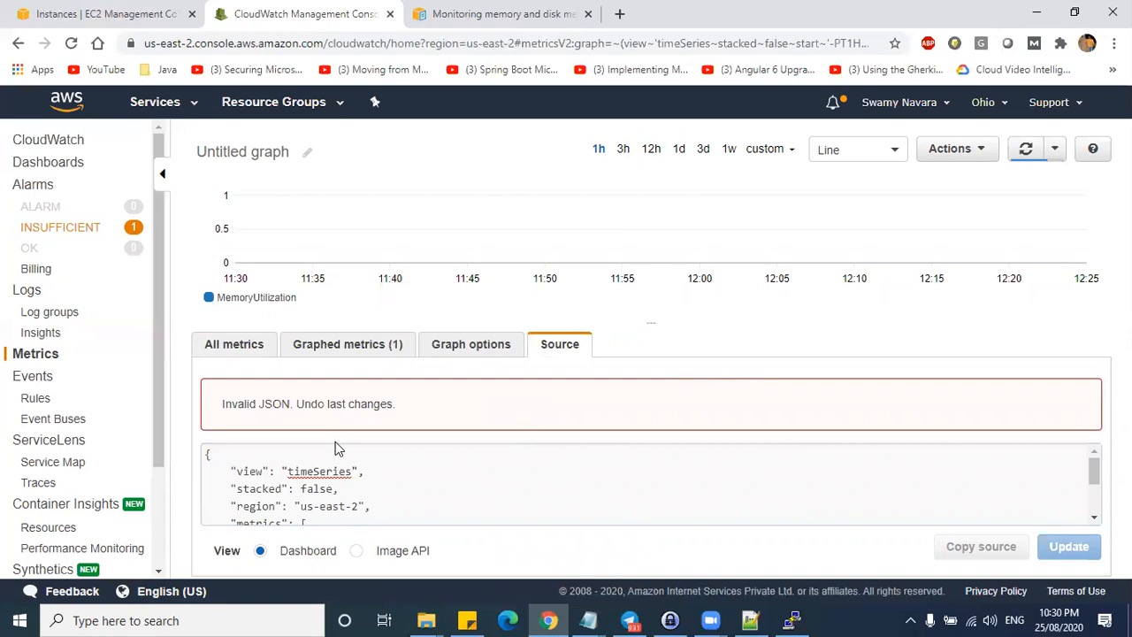
- Remove the stray line break after the ID, reapply the source, and view Graphed metrics
{"action": "scroll", "coordinate": [854, 497], "scroll_direction": "down", "scroll_amount": 2}
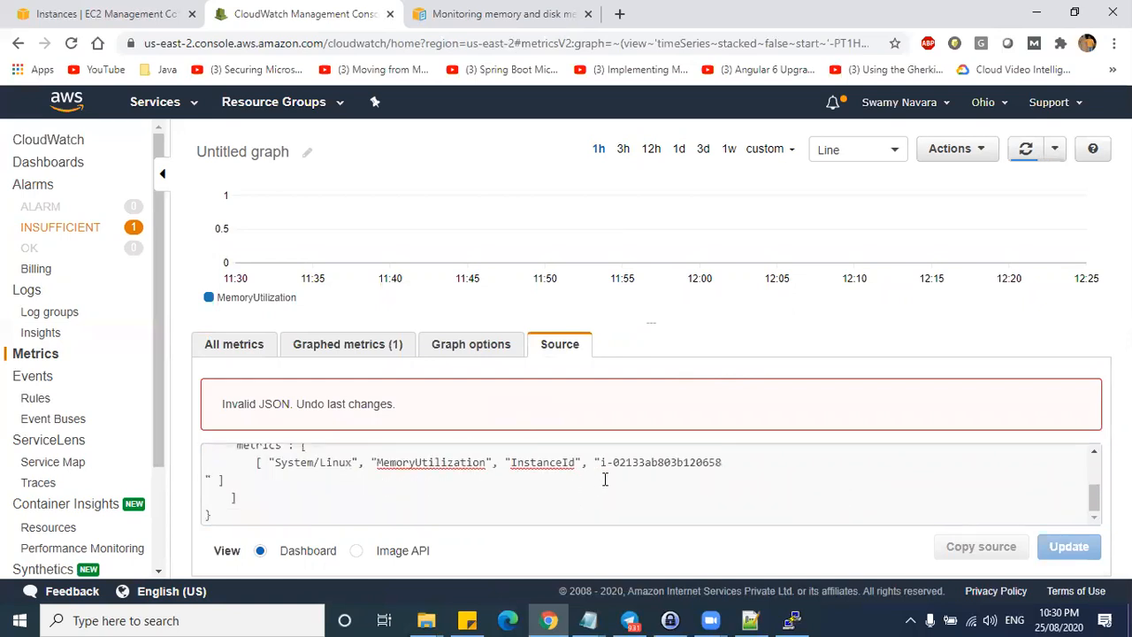
{"action": "left_click", "coordinate": [735, 463]}
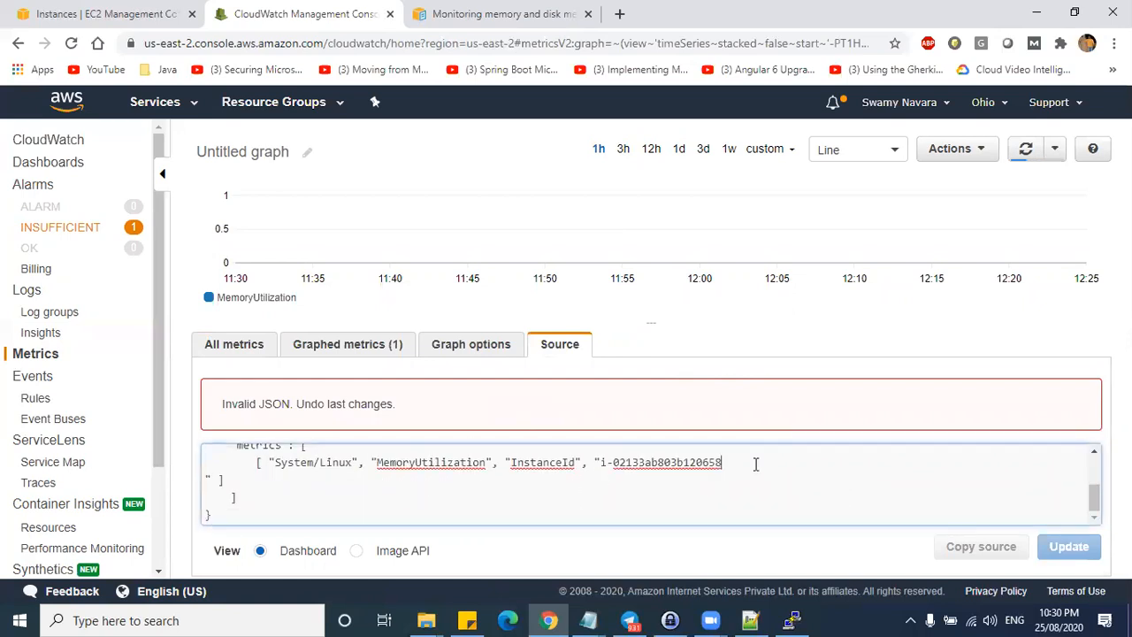
{"action": "key", "text": "Delete"}
{"action": "left_click", "coordinate": [1065, 547]}
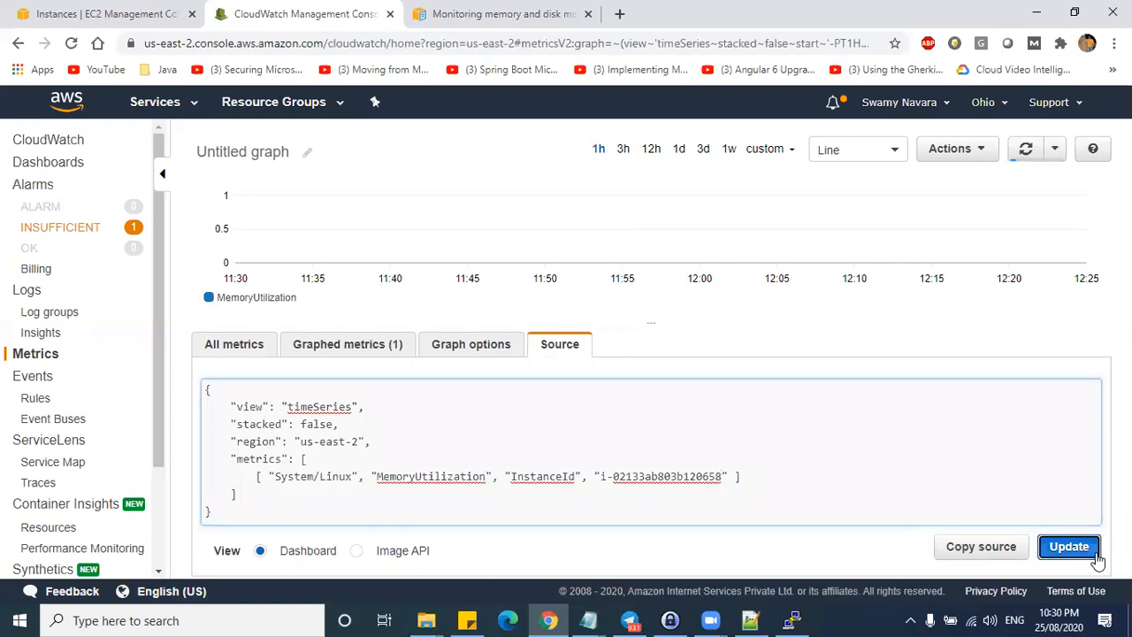
{"action": "left_click", "coordinate": [364, 346]}
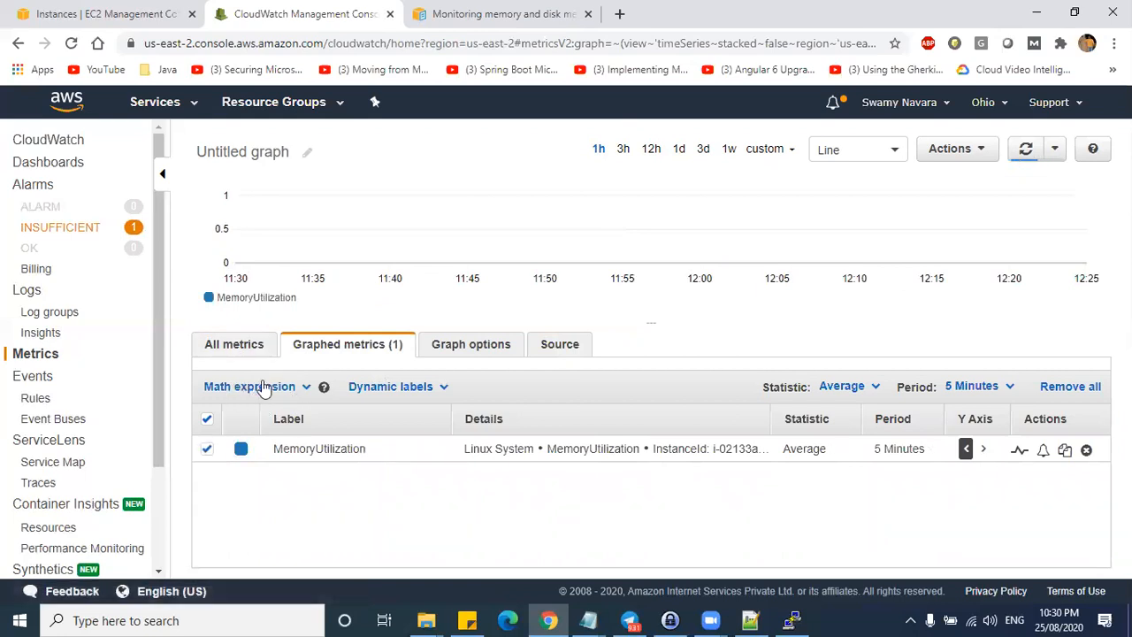
- Add the instance's MemoryUtilization, MemoryUsed and MemoryAvailable metrics to the graph
{"action": "left_click", "coordinate": [233, 346]}
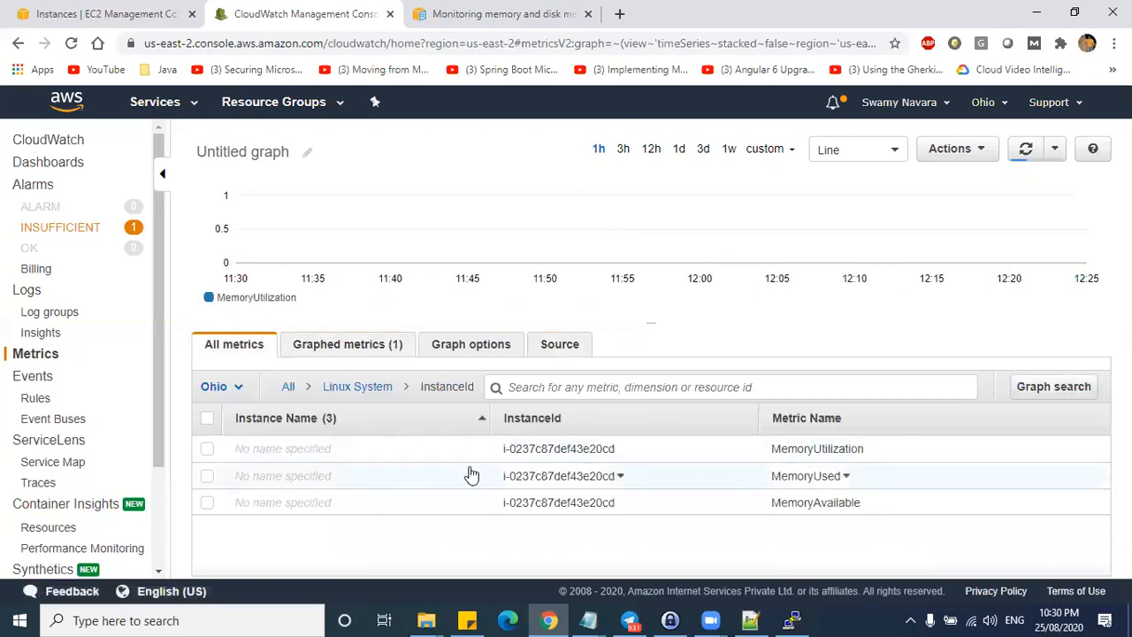
{"action": "left_click", "coordinate": [622, 478]}
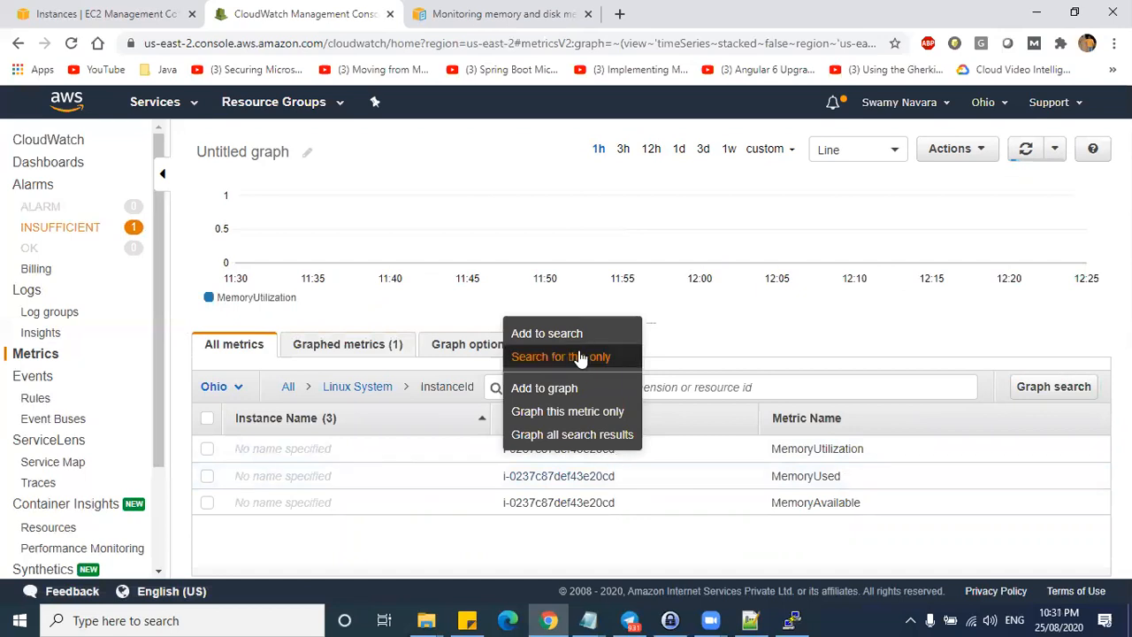
{"action": "left_click", "coordinate": [208, 451]}
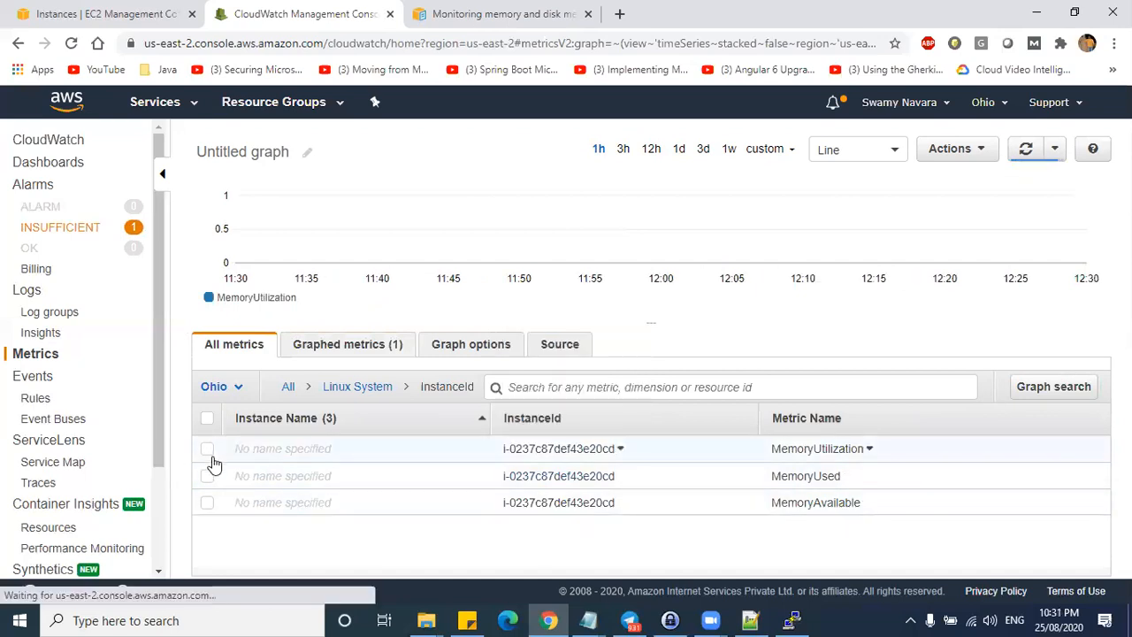
{"action": "left_click", "coordinate": [206, 479]}
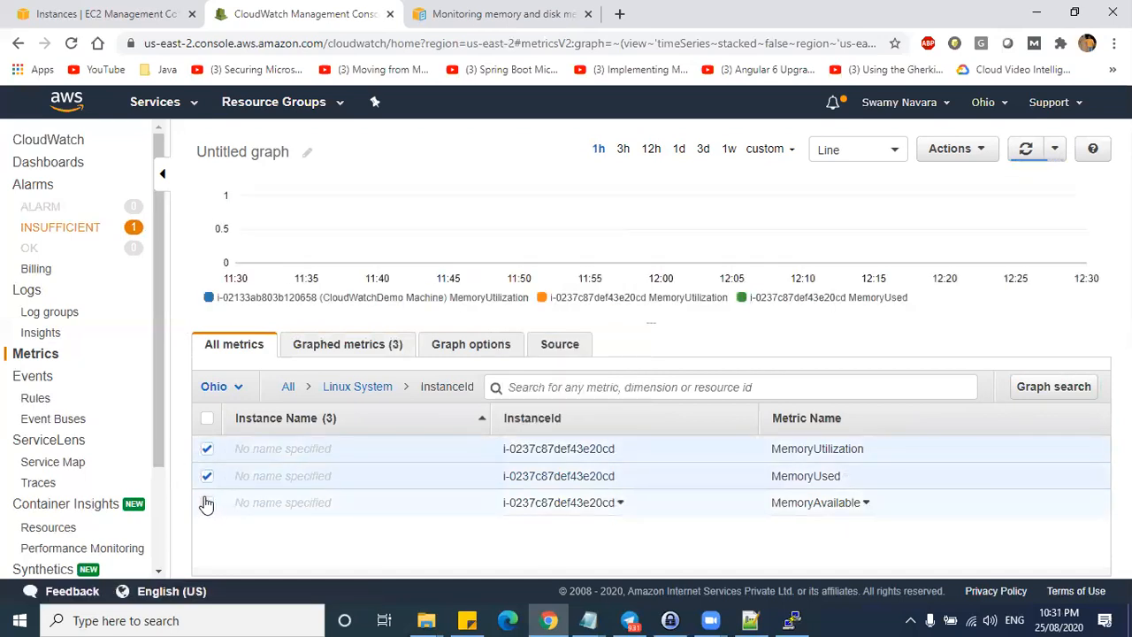
{"action": "left_click", "coordinate": [207, 502]}
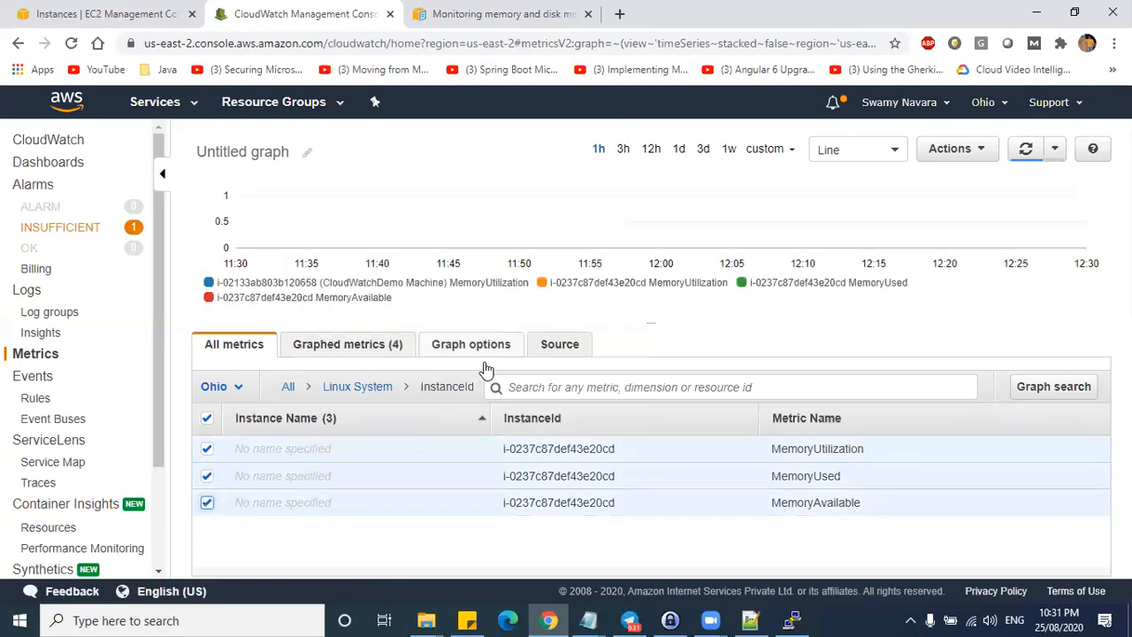
- Re-paste the copied instance ID over the first metric's ID in the source and update
{"action": "left_click", "coordinate": [553, 344]}
{"action": "left_click_drag", "start_coordinate": [601, 477], "coordinate": [726, 476]}
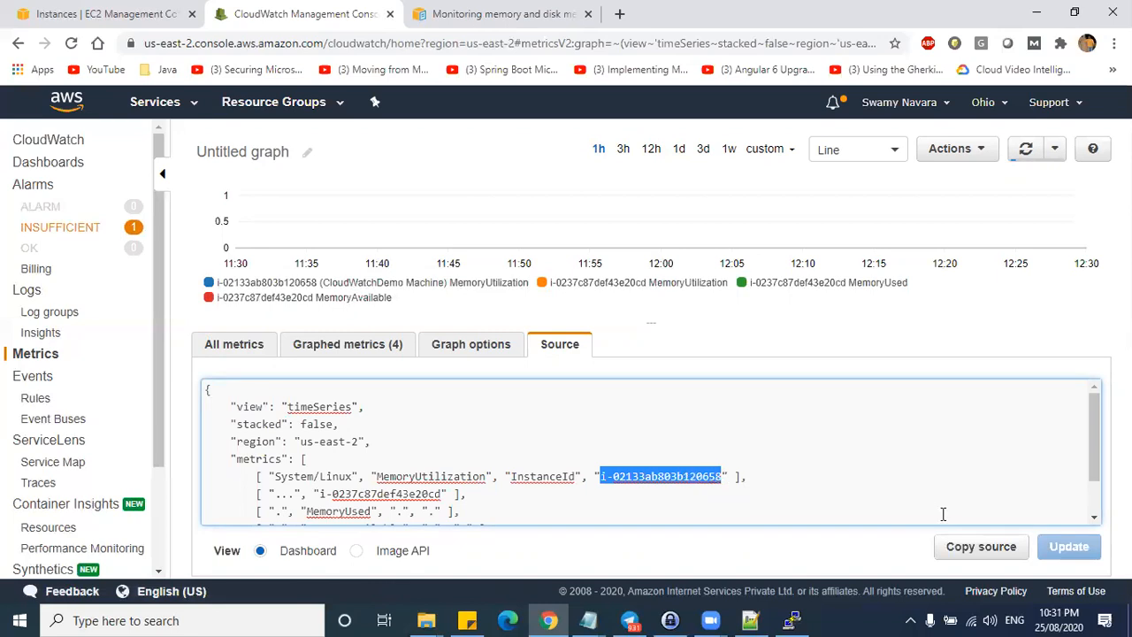
{"action": "key", "text": "ctrl+v"}
{"action": "key", "text": "BackSpace"}
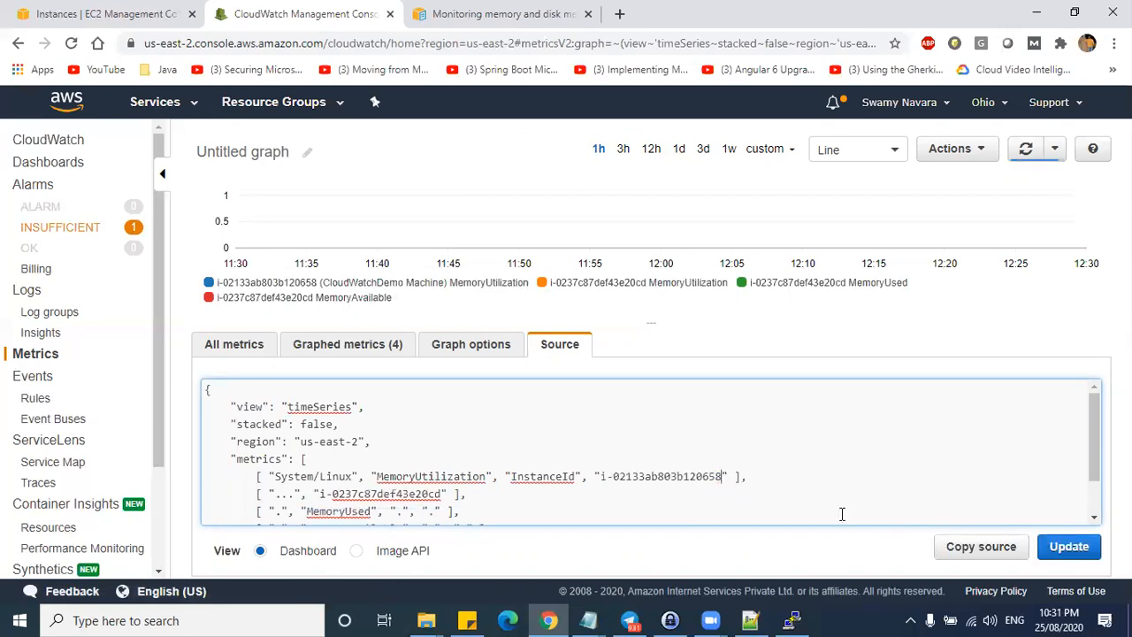
{"action": "left_click", "coordinate": [1066, 548]}
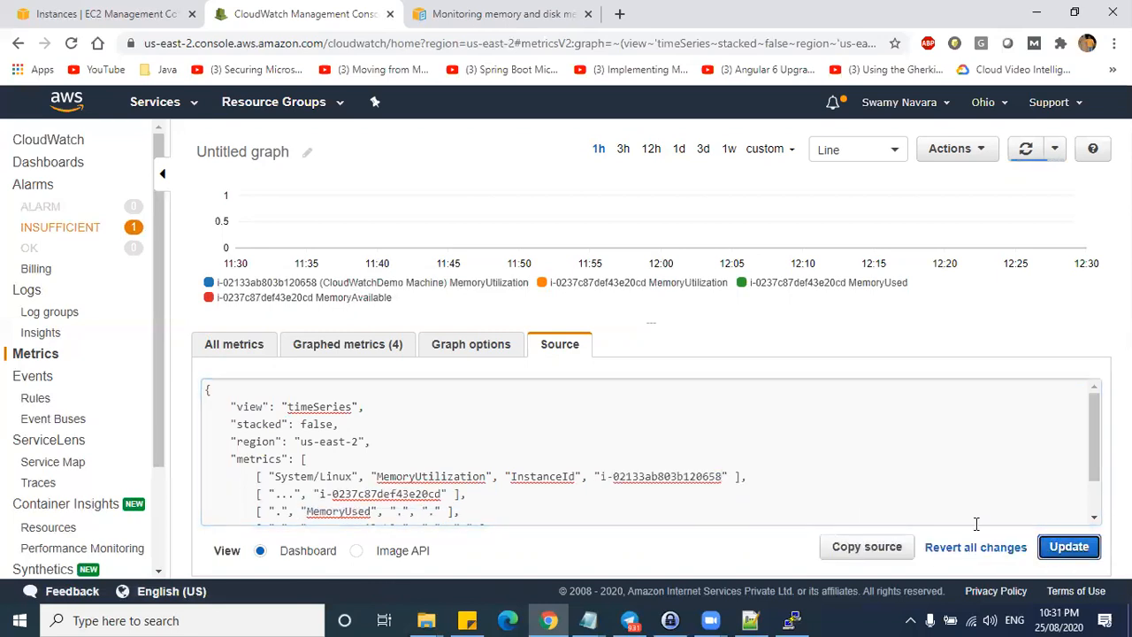
{"action": "scroll", "coordinate": [815, 453], "scroll_direction": "down", "scroll_amount": 2}
{"action": "scroll", "coordinate": [814, 452], "scroll_direction": "up", "scroll_amount": 2}
- Switch the graph to single-number view and put MemoryUtilization back on the graph
{"action": "left_click", "coordinate": [872, 150]}
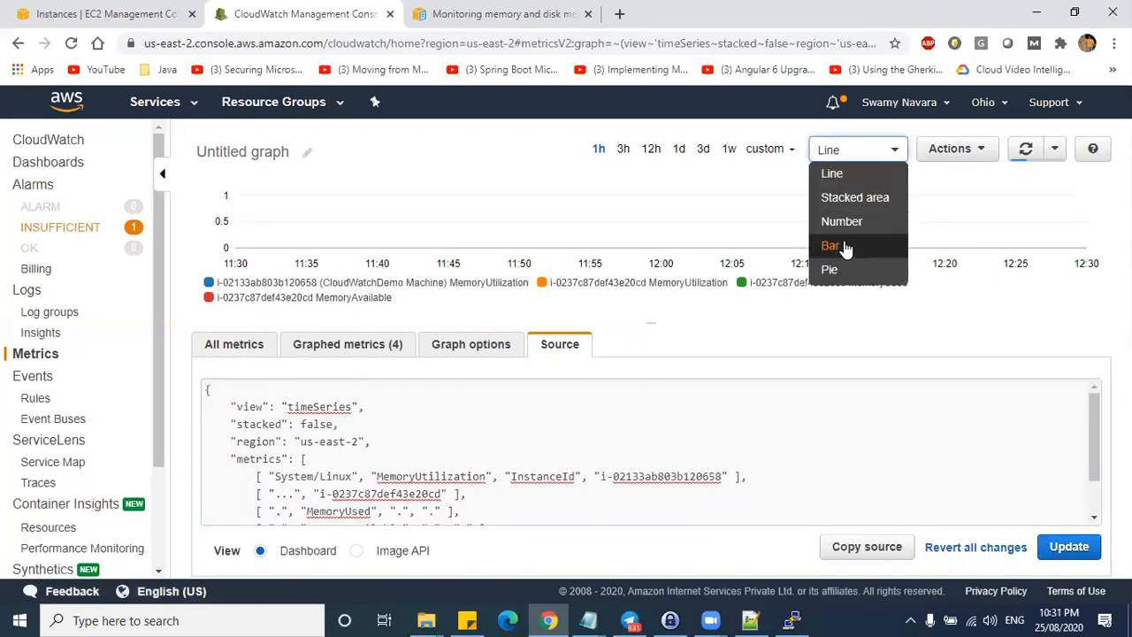
{"action": "left_click", "coordinate": [845, 223]}
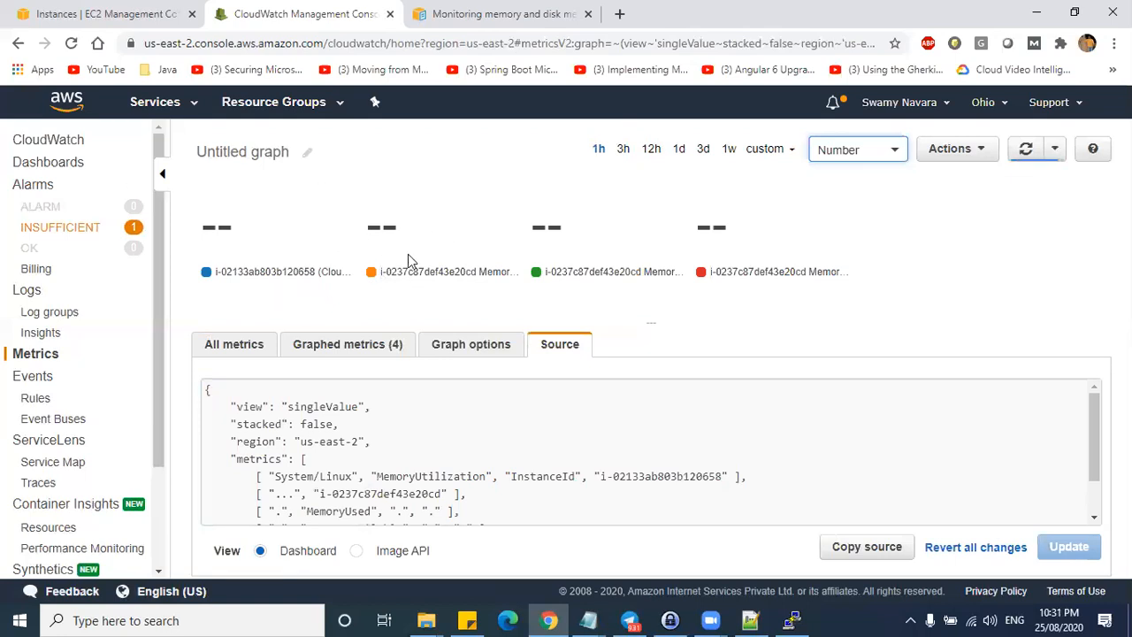
{"action": "left_click", "coordinate": [234, 344]}
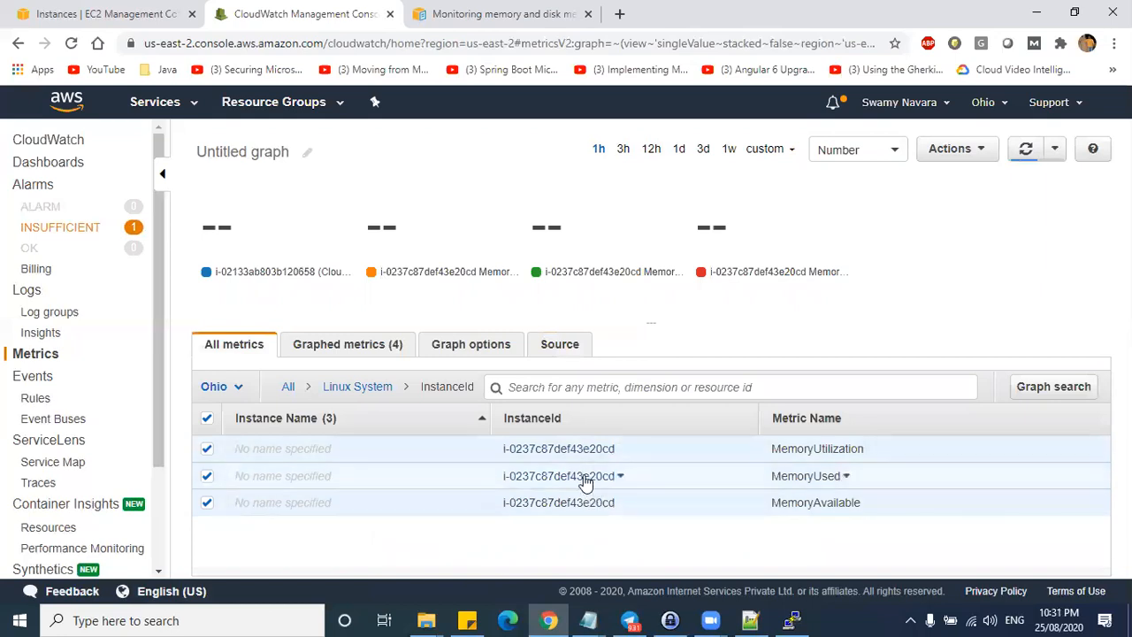
{"action": "left_click_drag", "start_coordinate": [498, 449], "coordinate": [614, 450]}
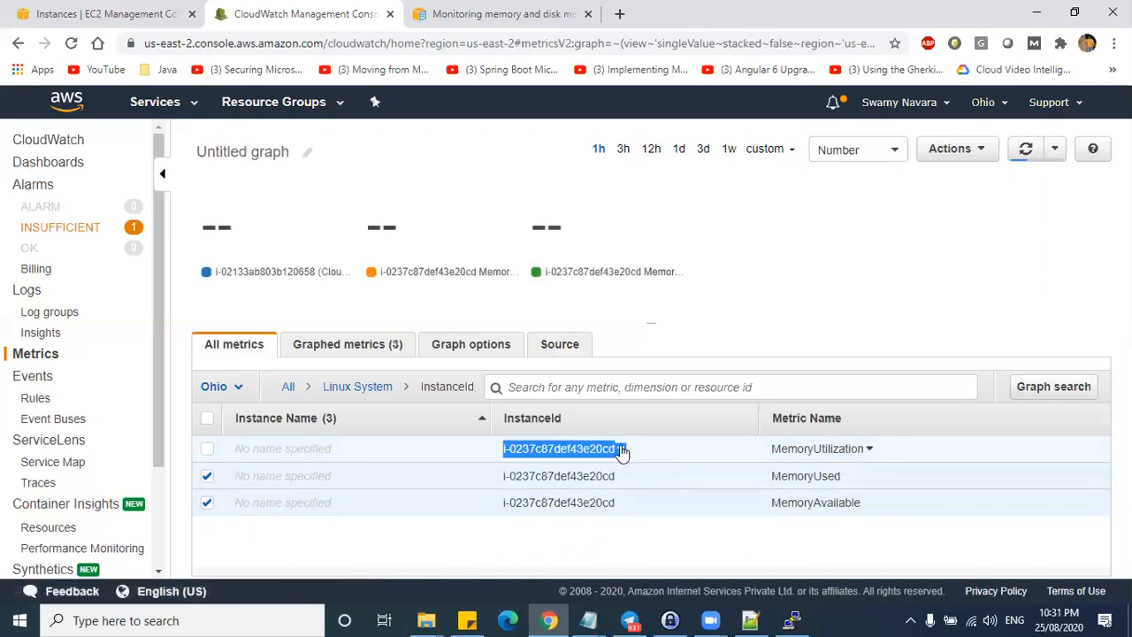
{"action": "left_click", "coordinate": [622, 452]}
{"action": "left_click", "coordinate": [610, 459]}
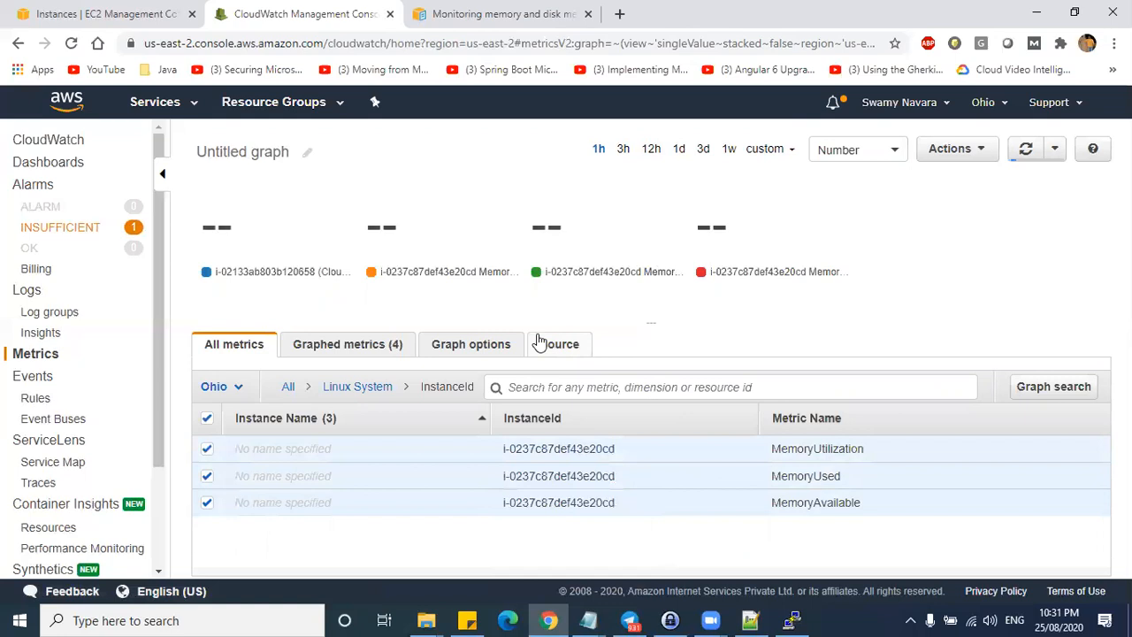
- Find the first metric's instance ID in the JSON source, then show the EC2 list with CloudWatchDemo Machine (i-02133ab803b120658)
{"action": "left_click", "coordinate": [558, 344]}
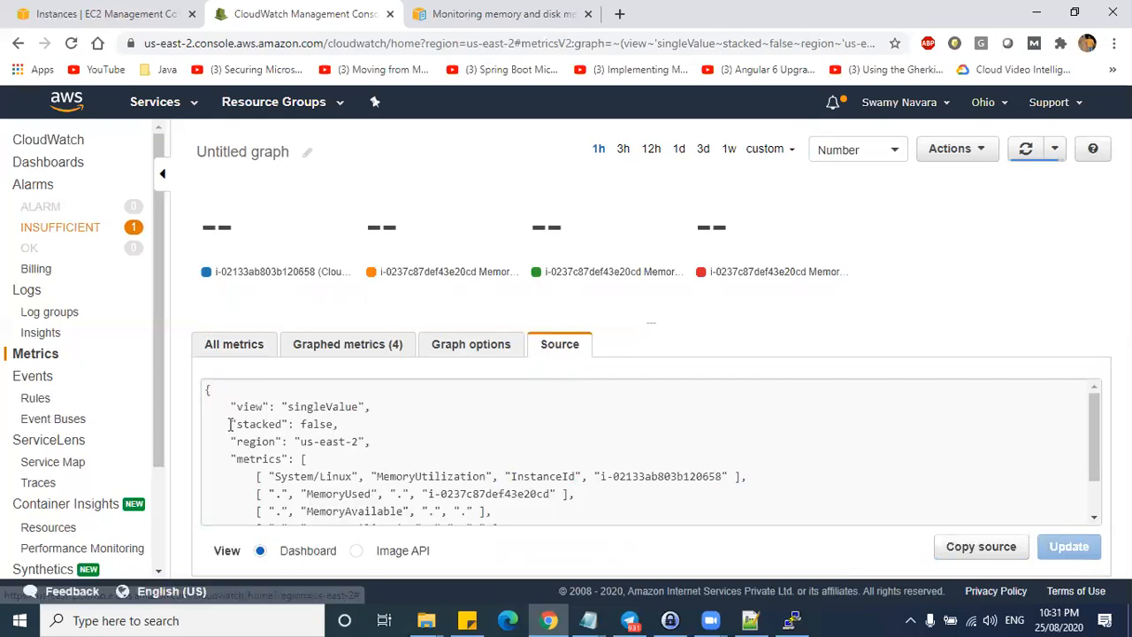
{"action": "left_click_drag", "start_coordinate": [206, 391], "coordinate": [299, 541]}
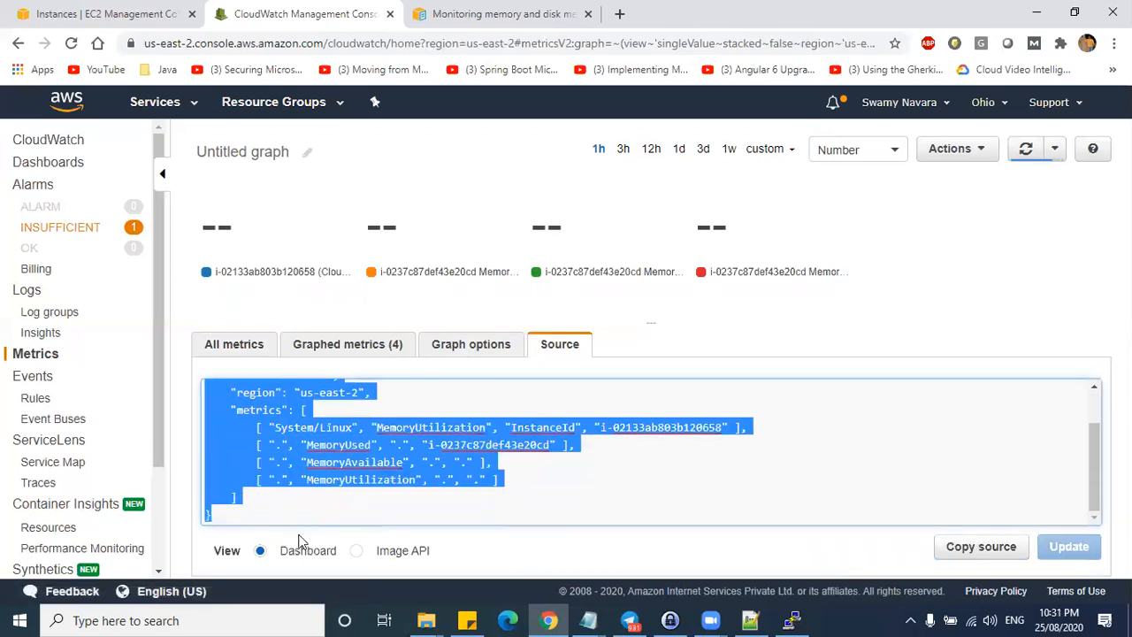
{"action": "left_click", "coordinate": [333, 469]}
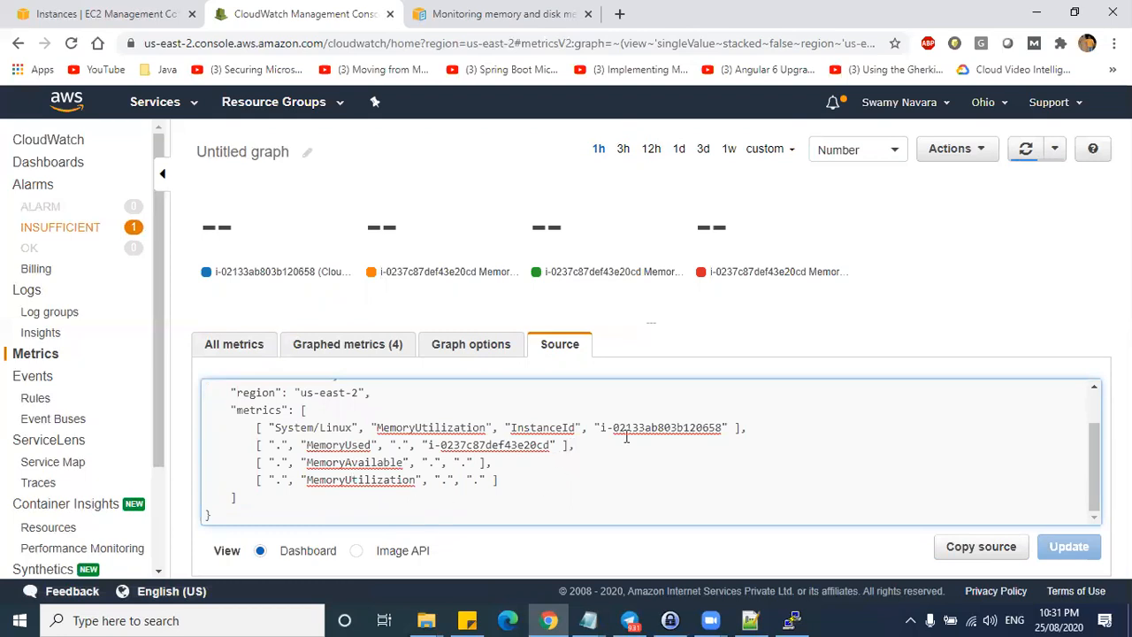
{"action": "left_click_drag", "start_coordinate": [602, 427], "coordinate": [727, 428]}
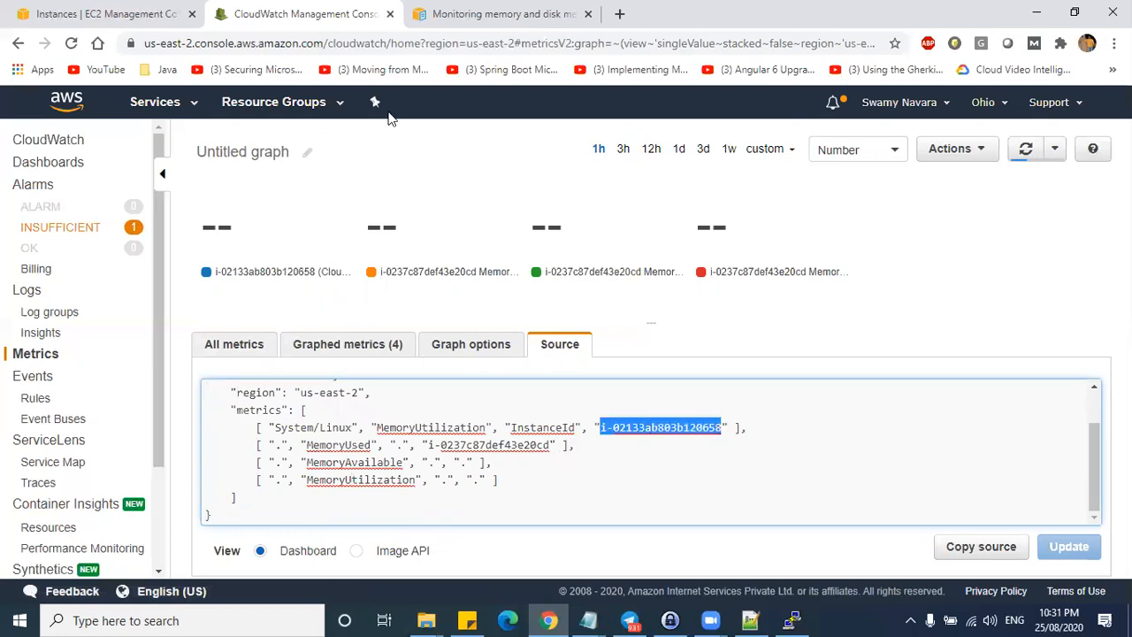
{"action": "left_click", "coordinate": [142, 13]}
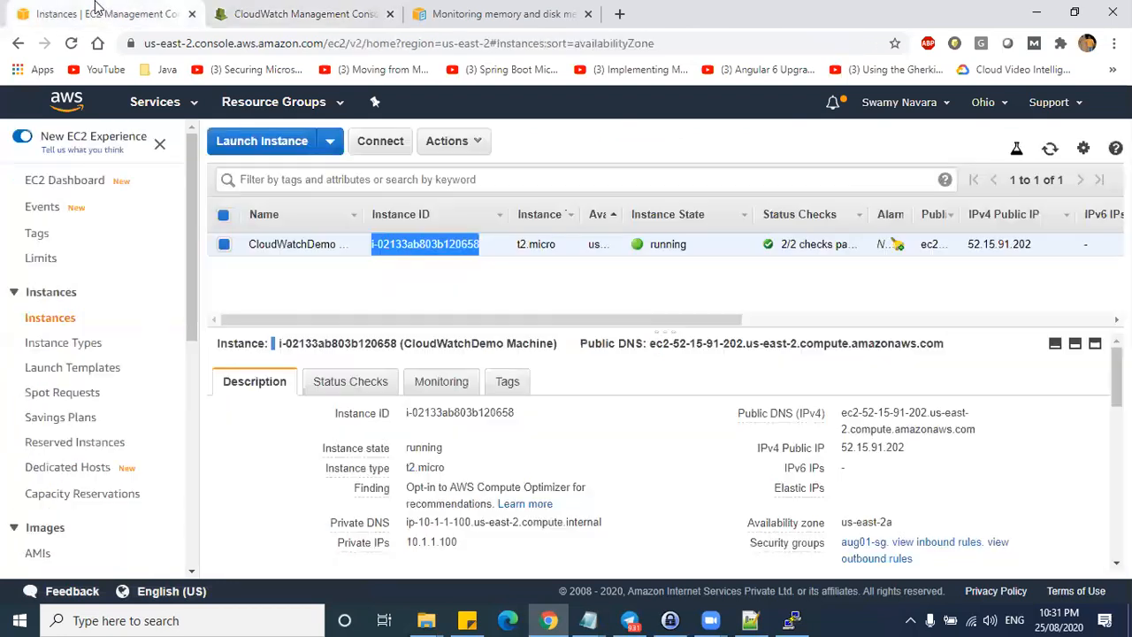
{"action": "left_click", "coordinate": [362, 35]}
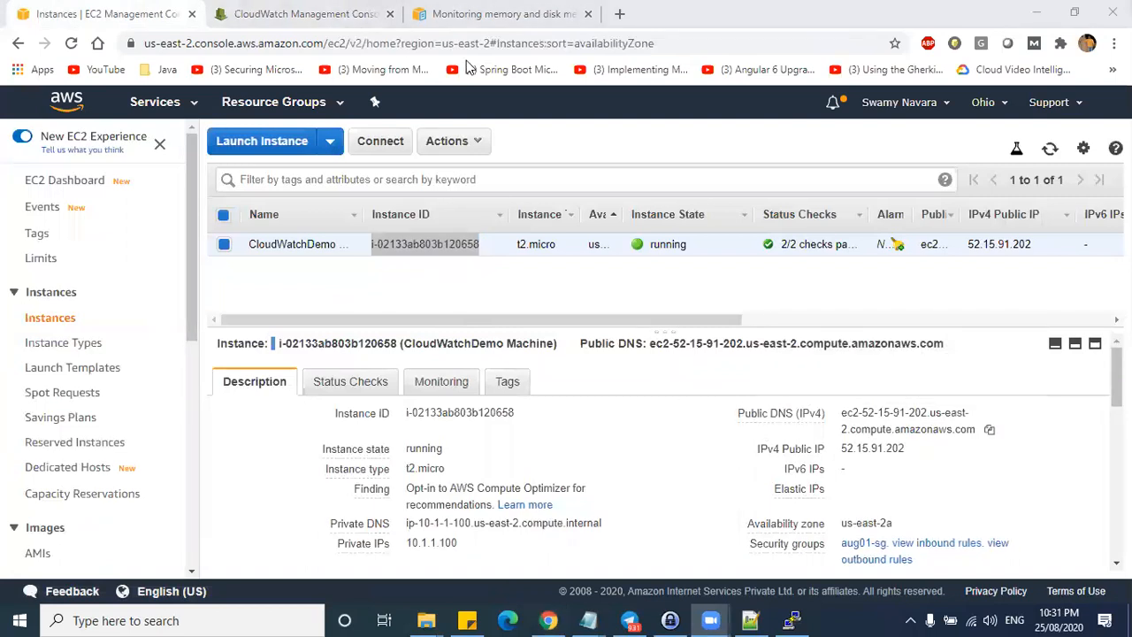
- Return to the CloudWatch graph source and clear the instance ID highlight
{"action": "left_click", "coordinate": [301, 13]}
{"action": "scroll", "coordinate": [565, 436], "scroll_direction": "up", "scroll_amount": 2}
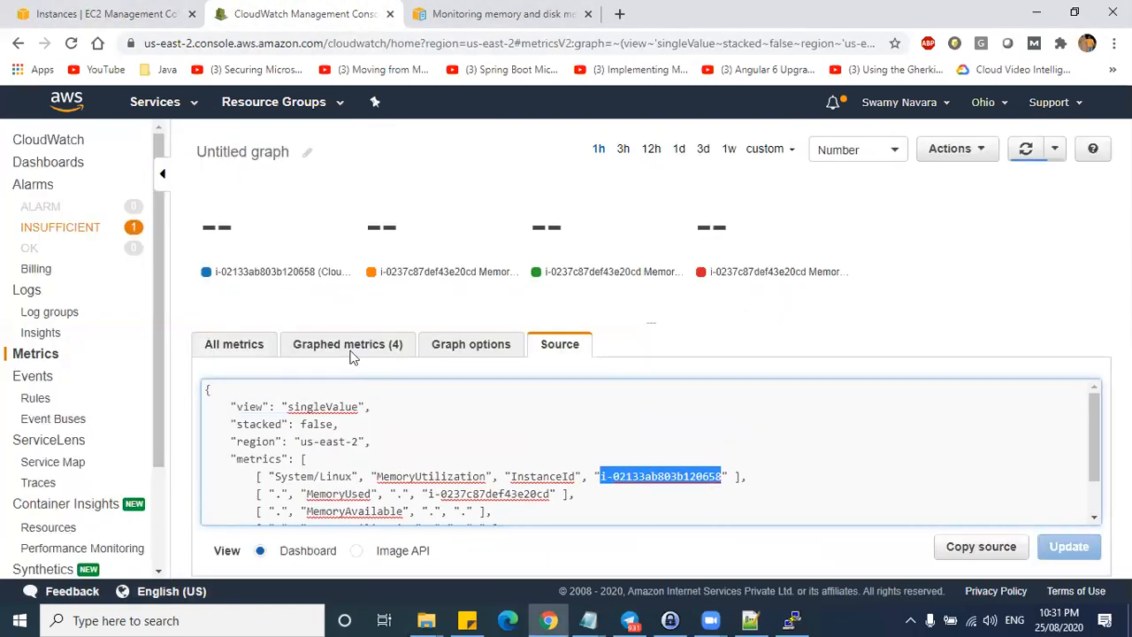
{"action": "left_click", "coordinate": [228, 224]}
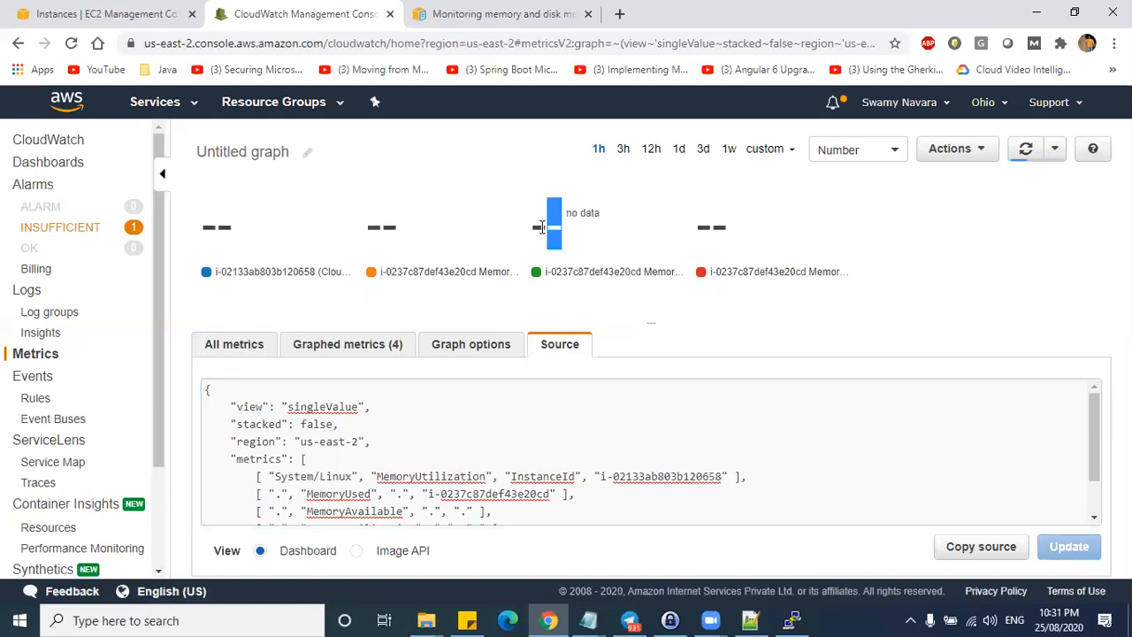
- Review the monitoring script files listed in the PuTTY SSH session
{"action": "key", "text": "ctrl+Tab"}
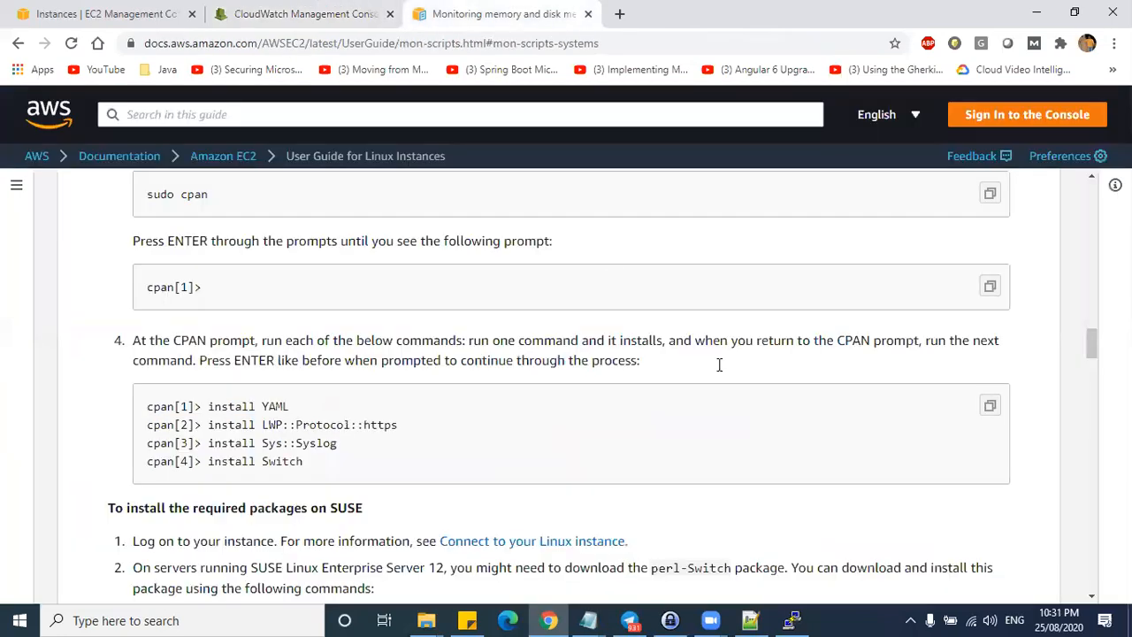
{"action": "left_click", "coordinate": [791, 620]}
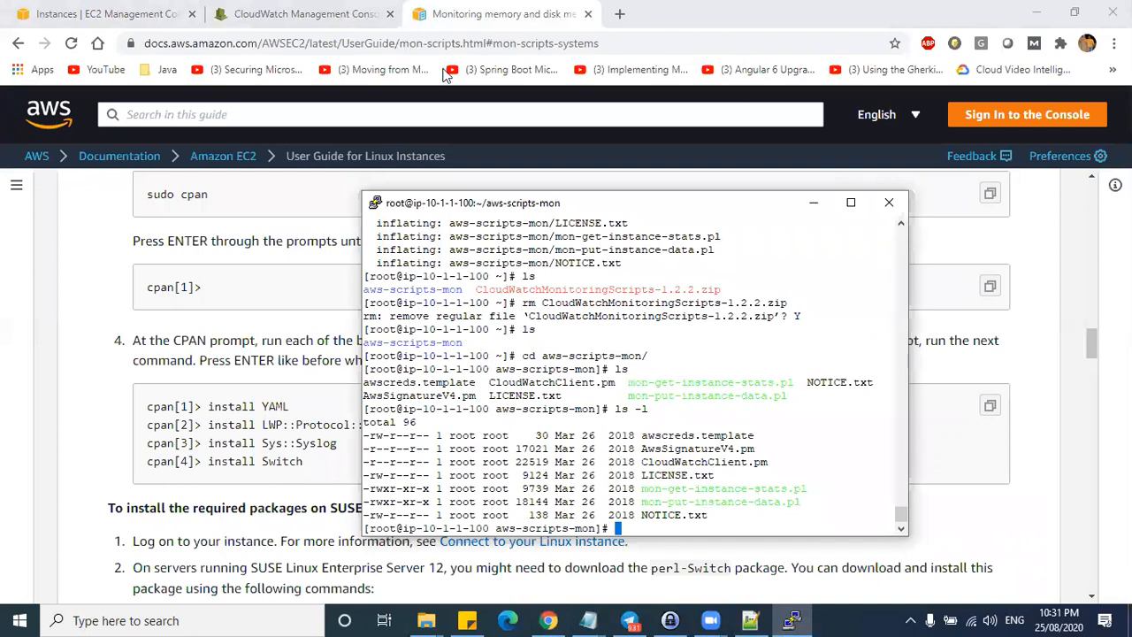
{"action": "left_click", "coordinate": [372, 16]}
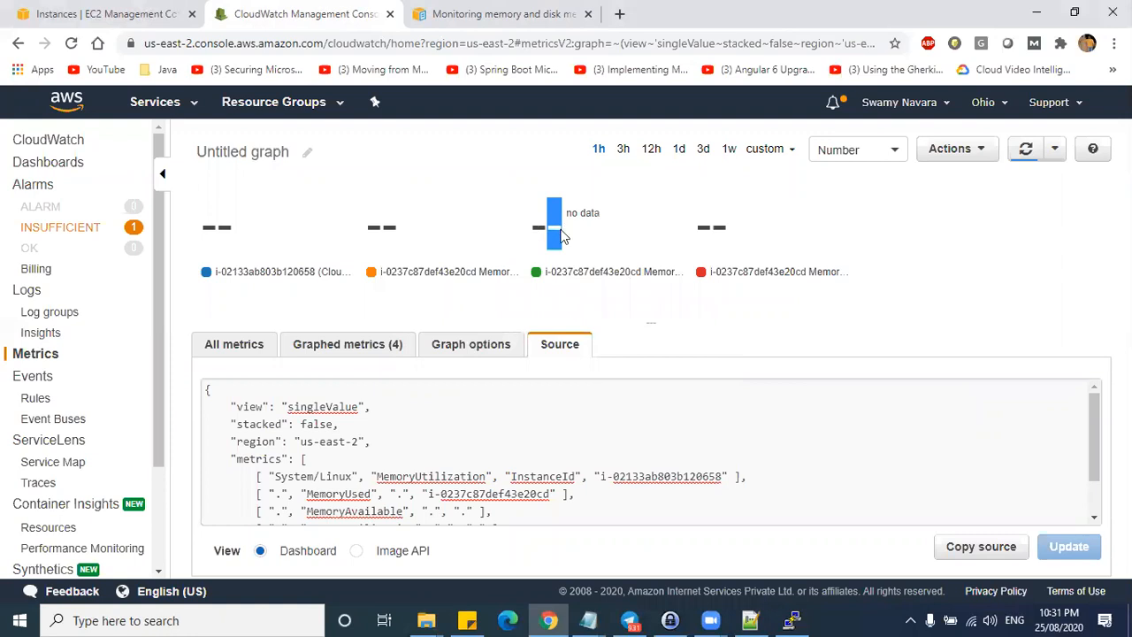
{"action": "left_click", "coordinate": [791, 619]}
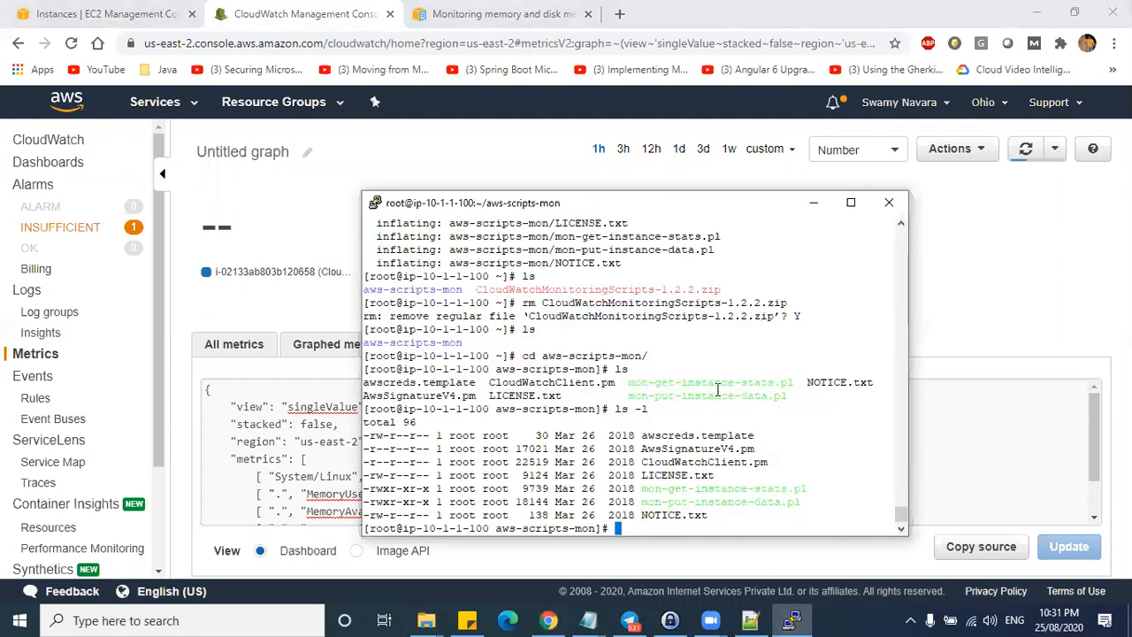
{"action": "left_click_drag", "start_coordinate": [638, 289], "coordinate": [699, 475]}
{"action": "left_click_drag", "start_coordinate": [254, 227], "coordinate": [803, 270]}
{"action": "left_click", "coordinate": [805, 325]}
{"action": "left_click_drag", "start_coordinate": [298, 230], "coordinate": [758, 261]}
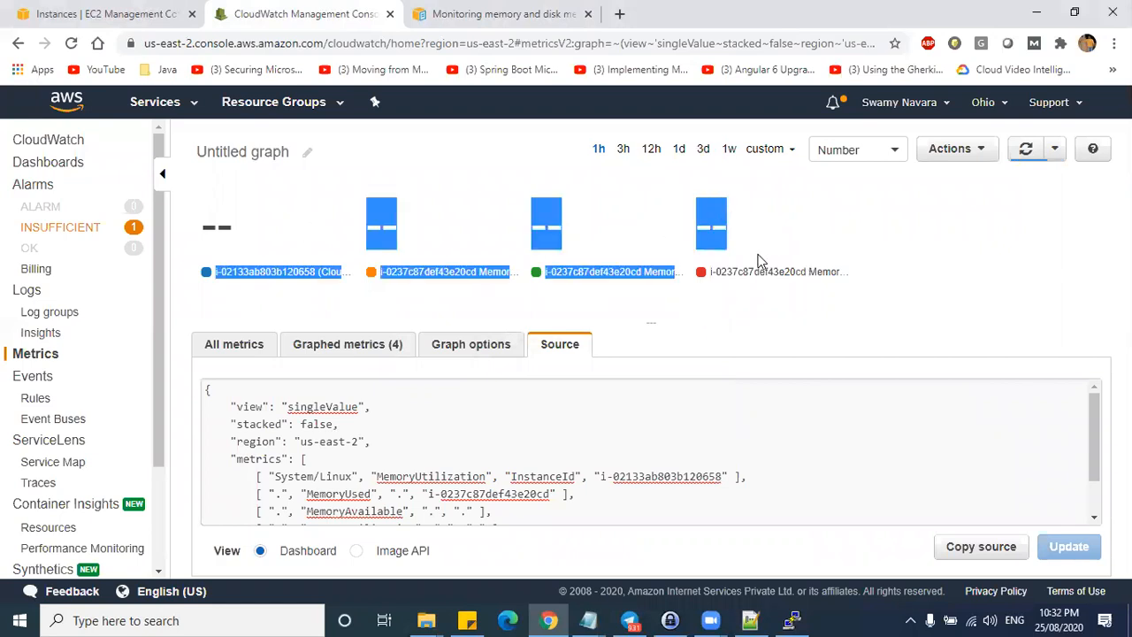
- Scroll the monitoring documentation to the Install monitoring scripts section
{"action": "key", "text": "alt+Tab"}
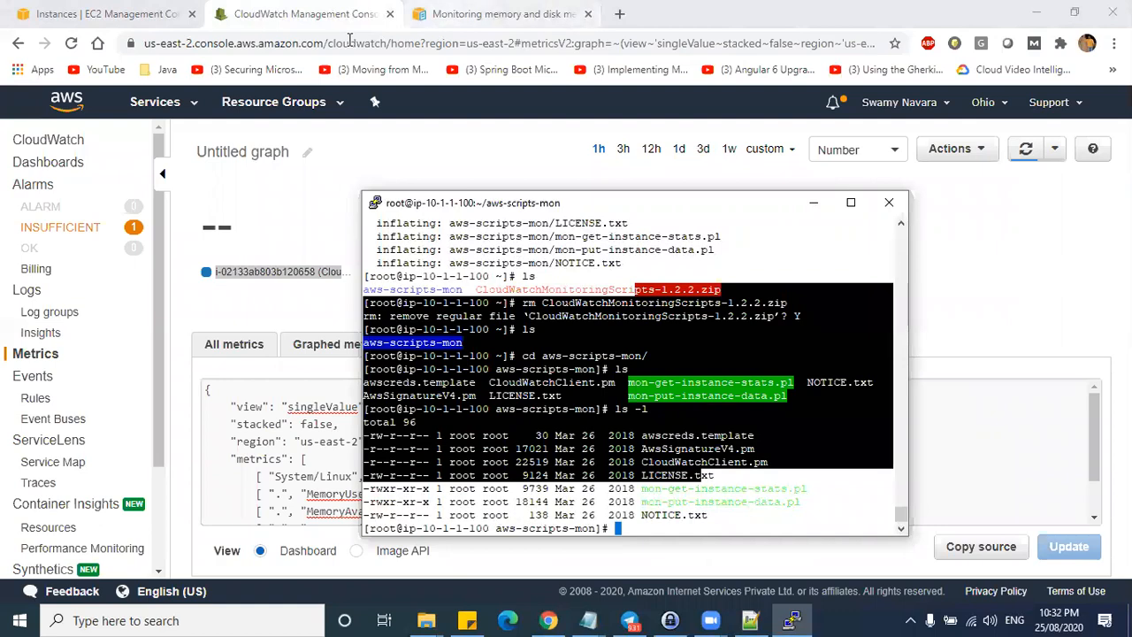
{"action": "left_click", "coordinate": [451, 16]}
{"action": "scroll", "coordinate": [672, 519], "scroll_direction": "down", "scroll_amount": 7}
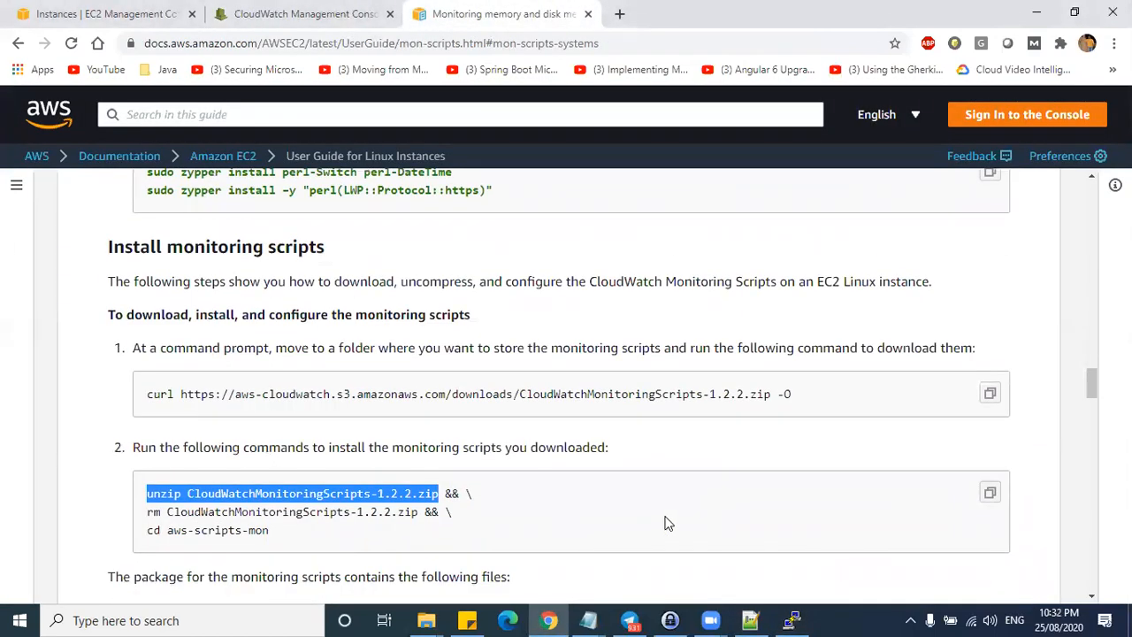
- Read the package file list: mon-put-instance-data.pl reports memory, swap and disk space utilization
{"action": "scroll", "coordinate": [668, 523], "scroll_direction": "down", "scroll_amount": 2}
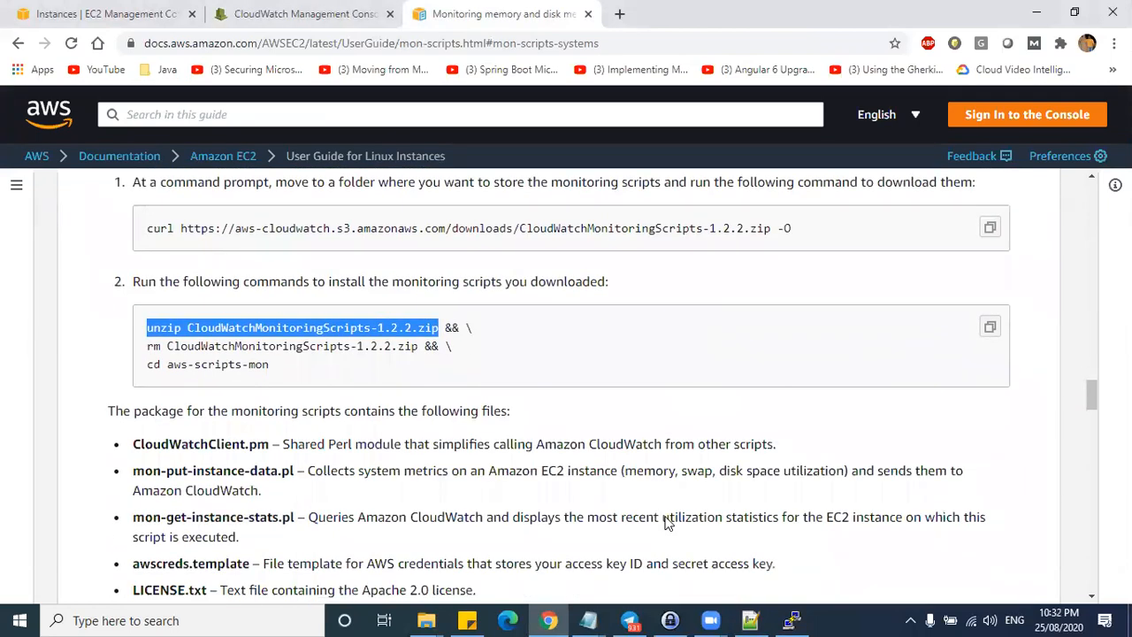
{"action": "scroll", "coordinate": [668, 523], "scroll_direction": "down", "scroll_amount": 1}
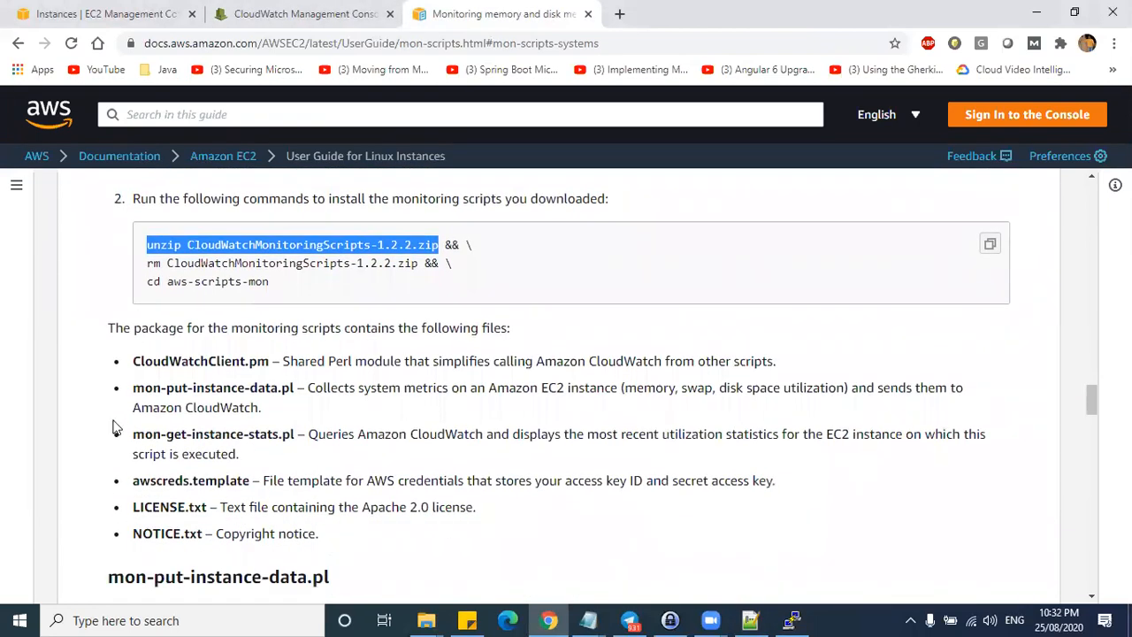
{"action": "left_click_drag", "start_coordinate": [137, 361], "coordinate": [204, 533]}
{"action": "left_click", "coordinate": [239, 469]}
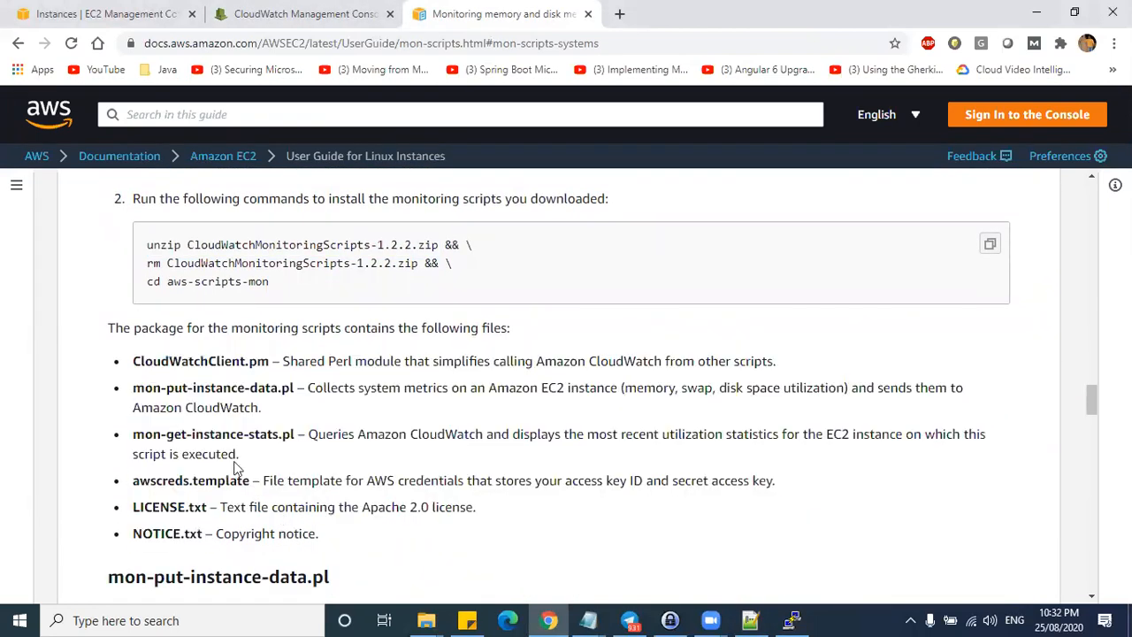
{"action": "left_click_drag", "start_coordinate": [139, 387], "coordinate": [283, 387]}
{"action": "left_click_drag", "start_coordinate": [352, 387], "coordinate": [843, 388]}
{"action": "left_click", "coordinate": [622, 386]}
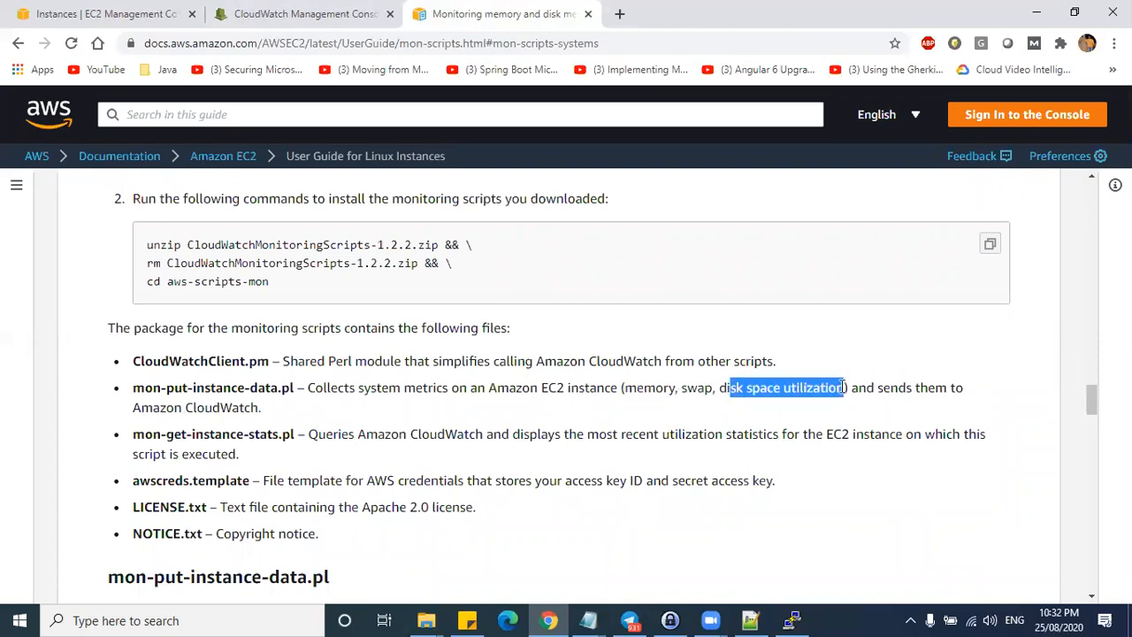
{"action": "left_click_drag", "start_coordinate": [621, 388], "coordinate": [845, 387]}
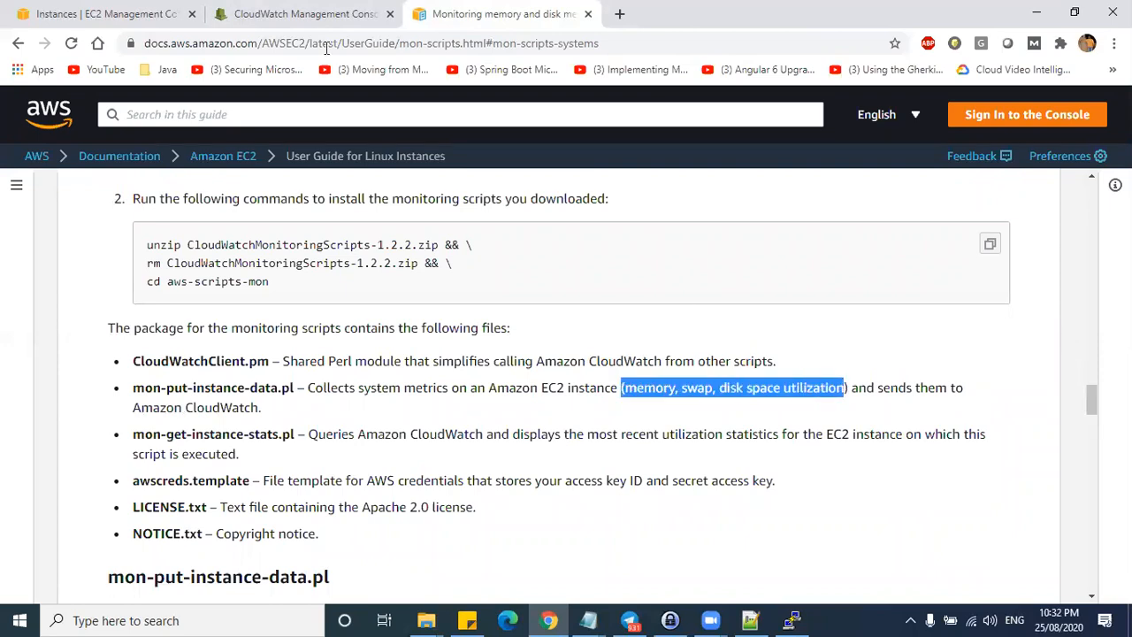
- Recheck the CloudWatch memory metrics table, then select the mon-put-instance-data.pl file name in the docs
{"action": "left_click", "coordinate": [297, 13]}
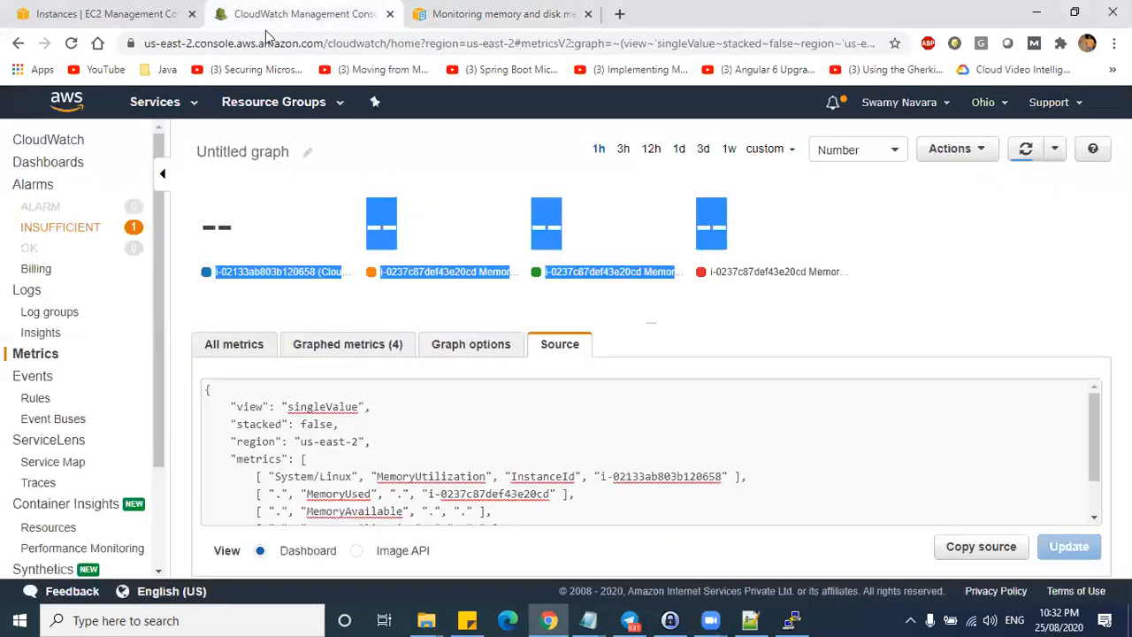
{"action": "left_click", "coordinate": [247, 352]}
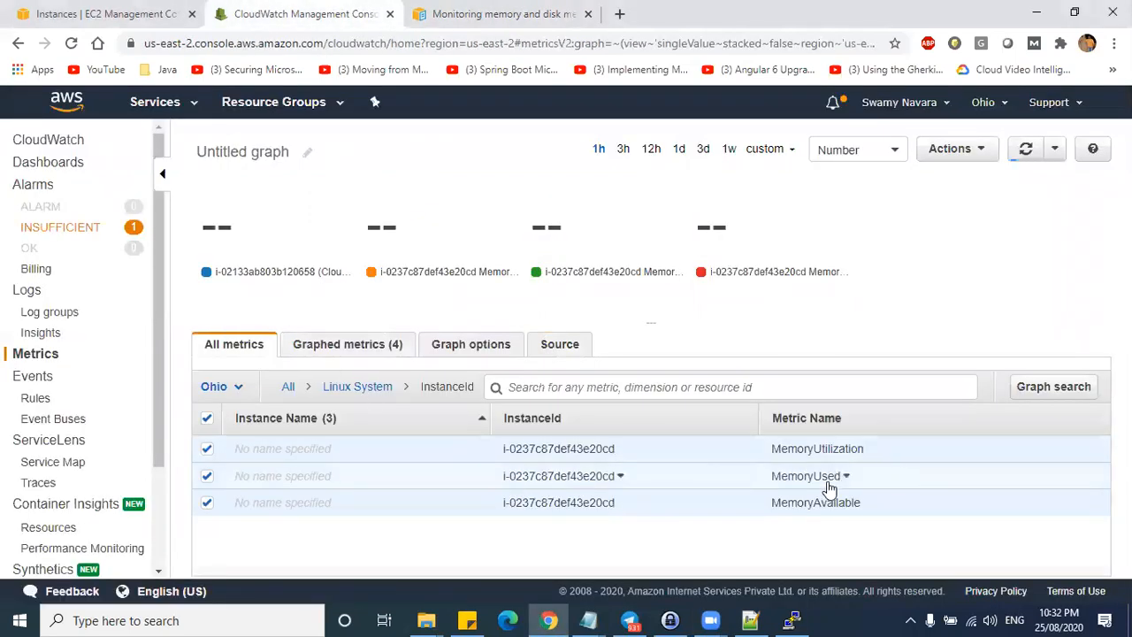
{"action": "left_click", "coordinate": [420, 26]}
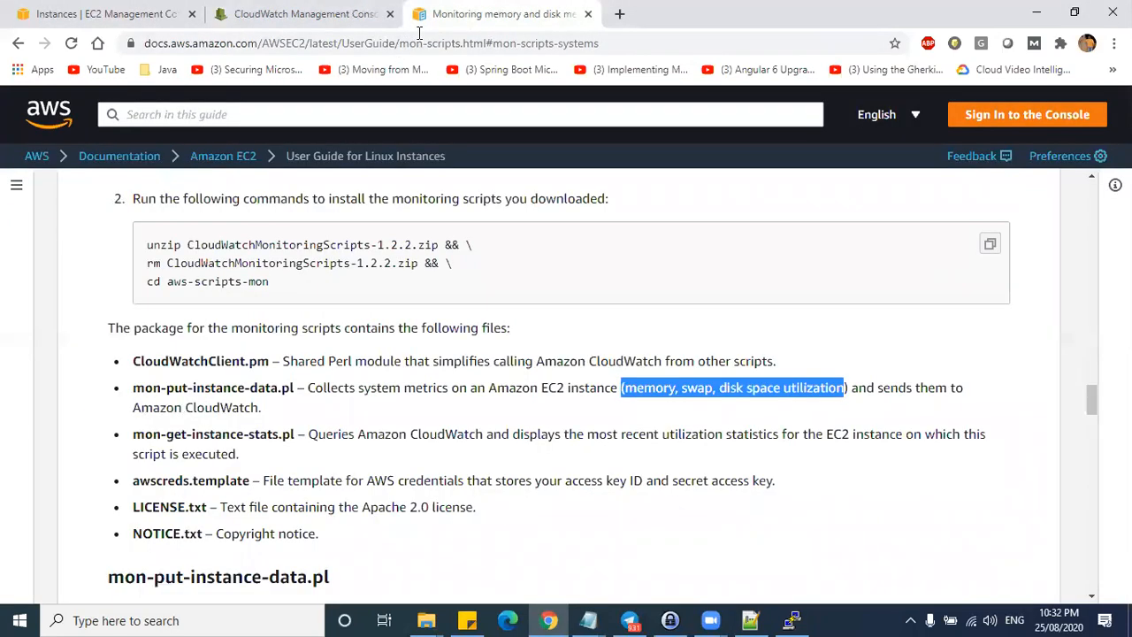
{"action": "left_click_drag", "start_coordinate": [133, 304], "coordinate": [296, 304]}
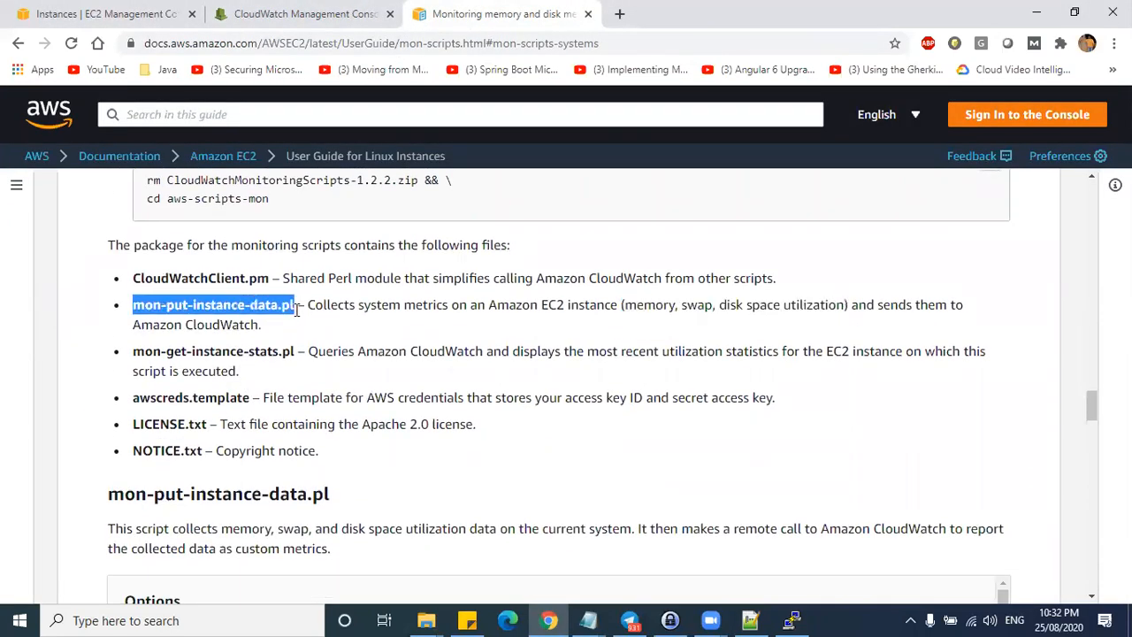
- Review the --mem-util and --disk-space-util options in the script's options table
{"action": "scroll", "coordinate": [293, 405], "scroll_direction": "down", "scroll_amount": 4}
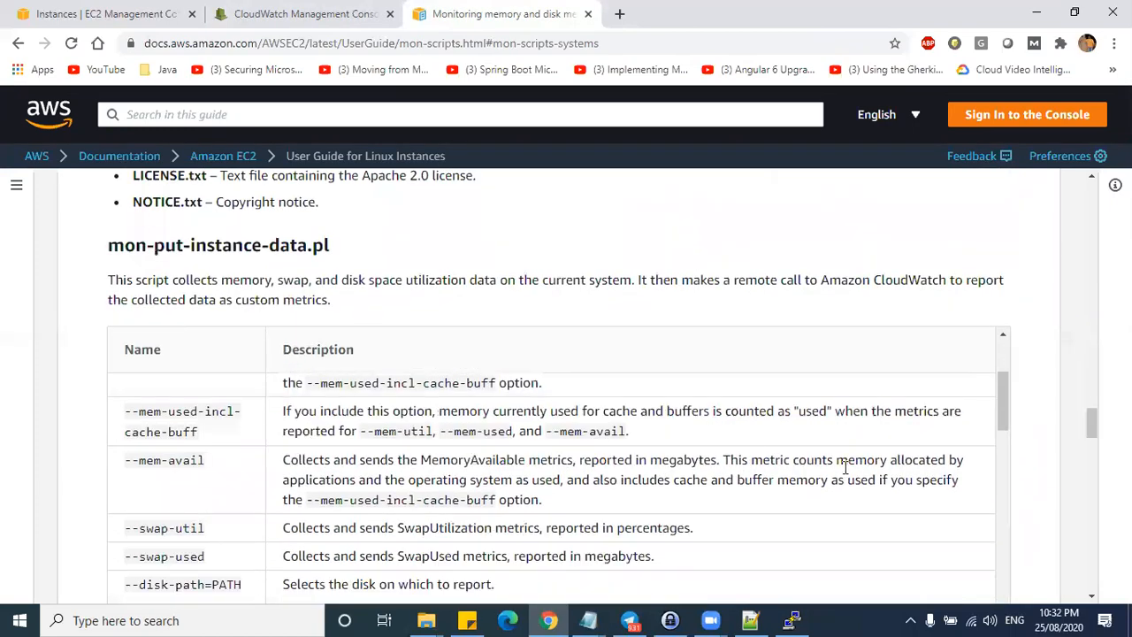
{"action": "scroll", "coordinate": [1008, 472], "scroll_direction": "down", "scroll_amount": 2}
{"action": "scroll", "coordinate": [1017, 469], "scroll_direction": "up", "scroll_amount": 3}
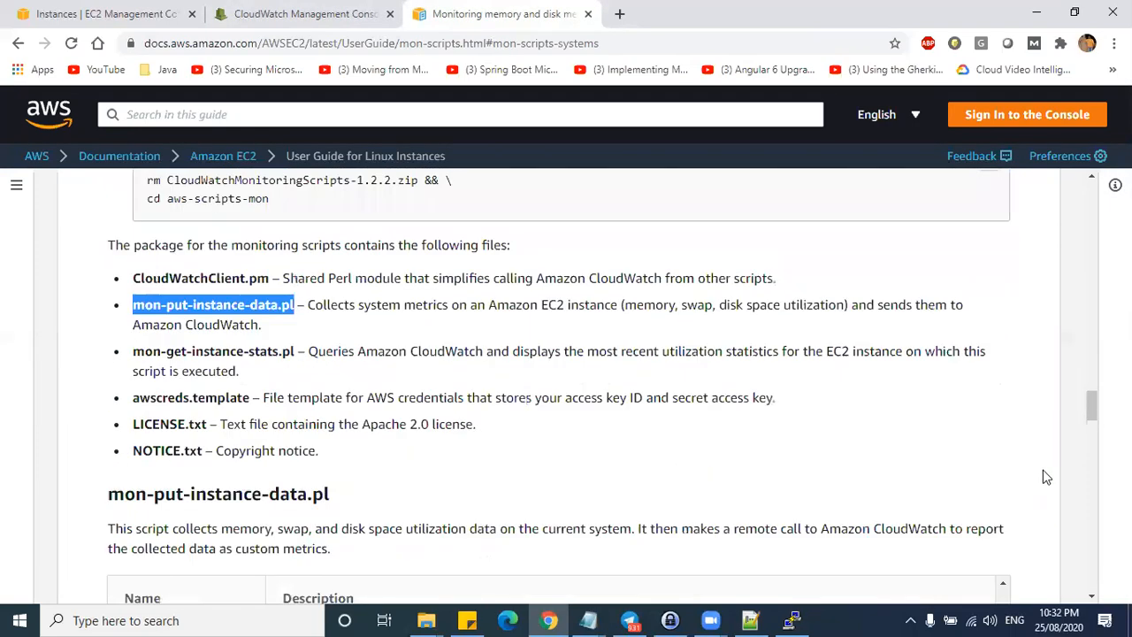
{"action": "scroll", "coordinate": [1041, 472], "scroll_direction": "down", "scroll_amount": 4}
{"action": "scroll", "coordinate": [155, 367], "scroll_direction": "up", "scroll_amount": 3}
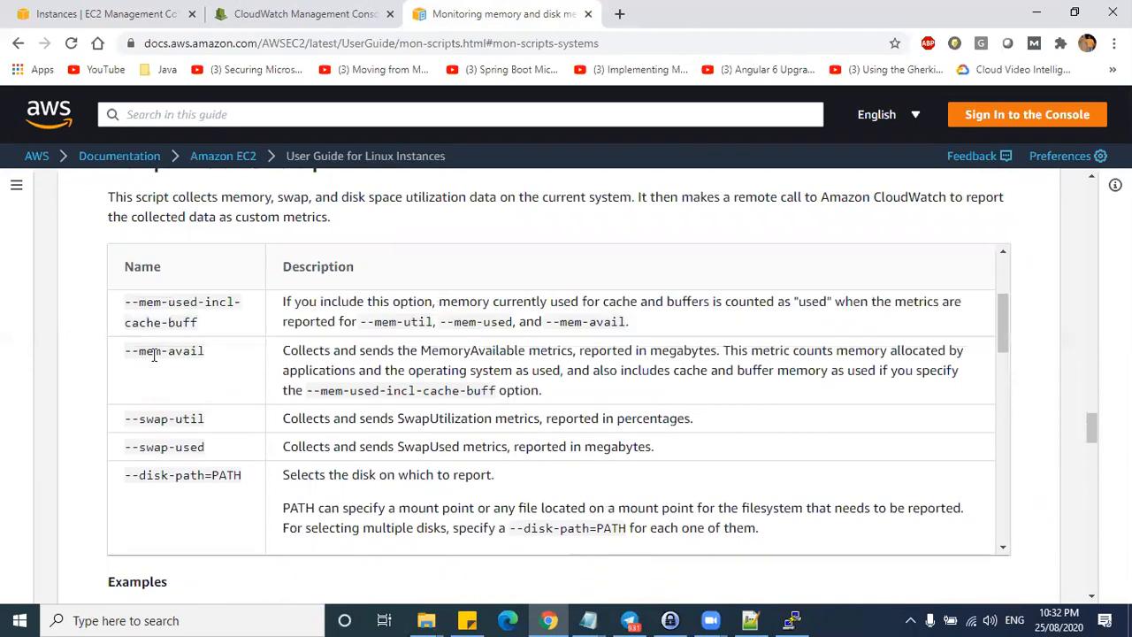
{"action": "scroll", "coordinate": [150, 370], "scroll_direction": "up", "scroll_amount": 3}
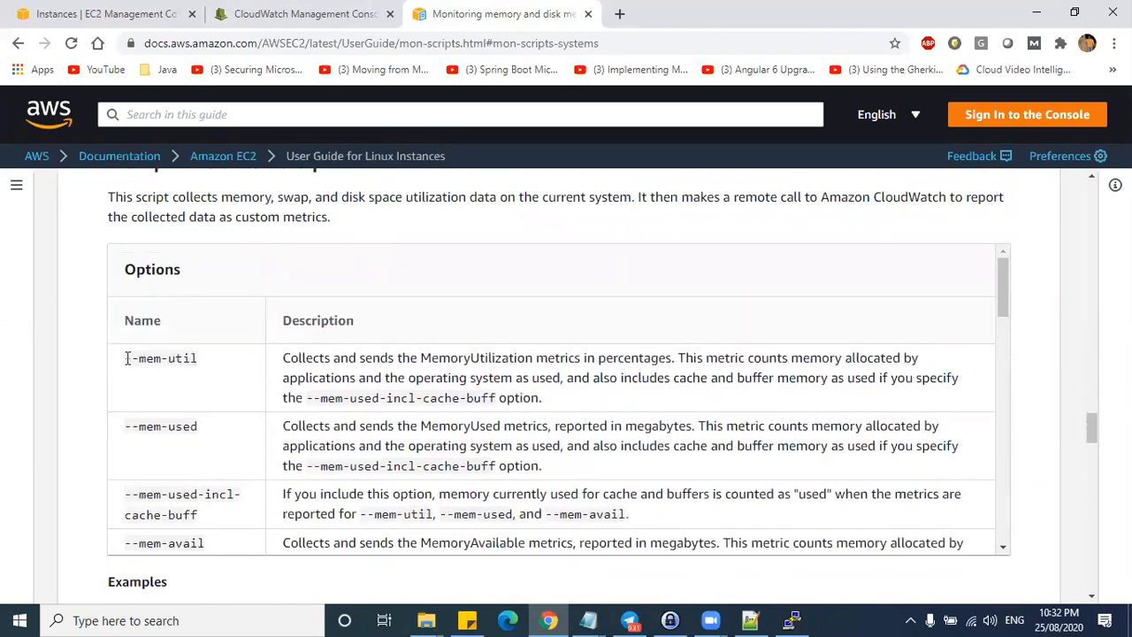
{"action": "left_click_drag", "start_coordinate": [127, 358], "coordinate": [197, 359]}
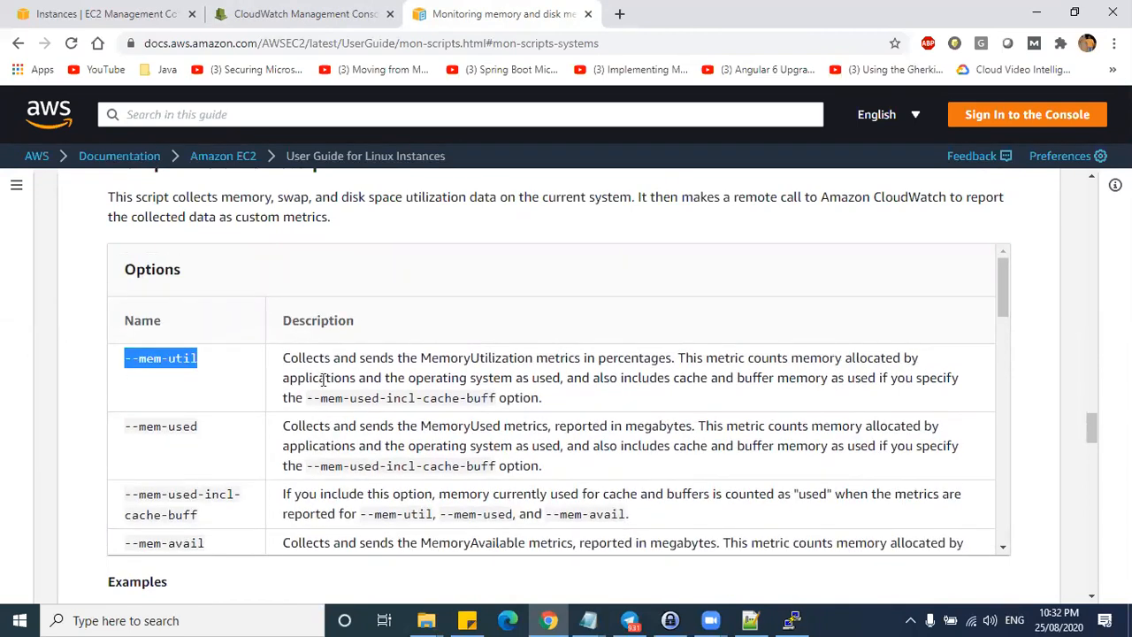
{"action": "left_click", "coordinate": [350, 396]}
{"action": "triple_click", "coordinate": [307, 360]}
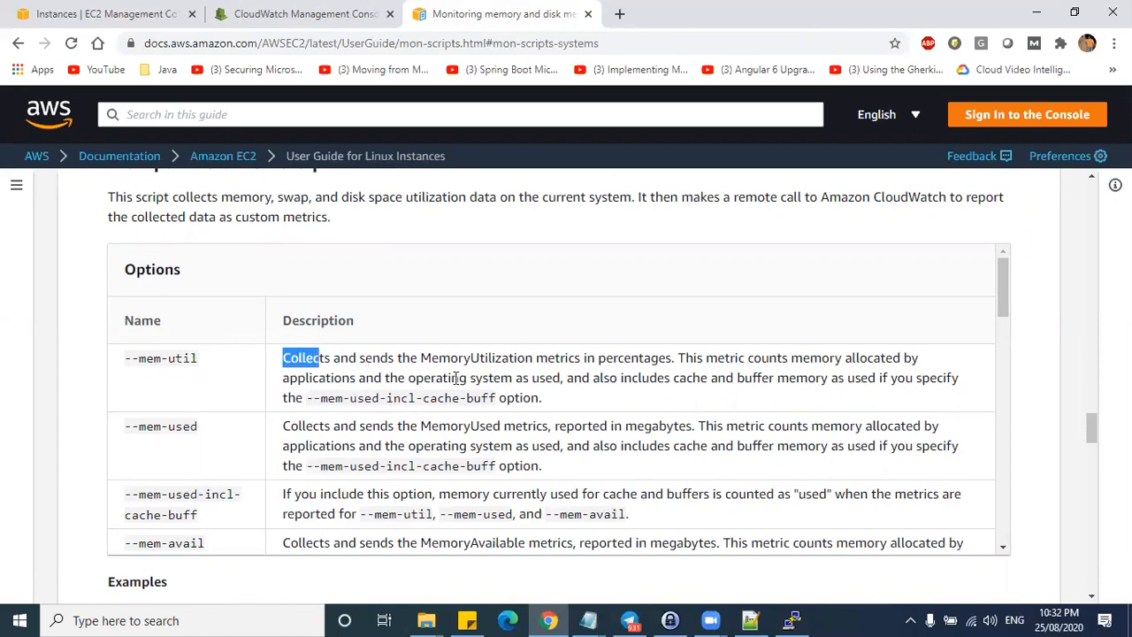
{"action": "left_click_drag", "start_coordinate": [1000, 283], "coordinate": [1005, 390]}
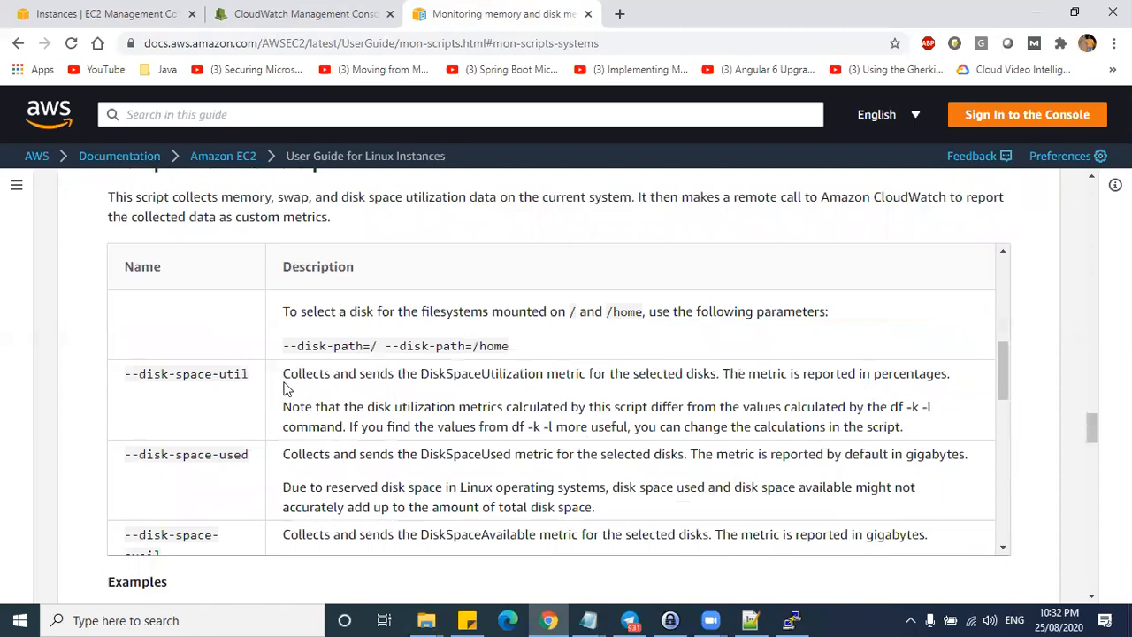
{"action": "left_click_drag", "start_coordinate": [128, 373], "coordinate": [250, 376]}
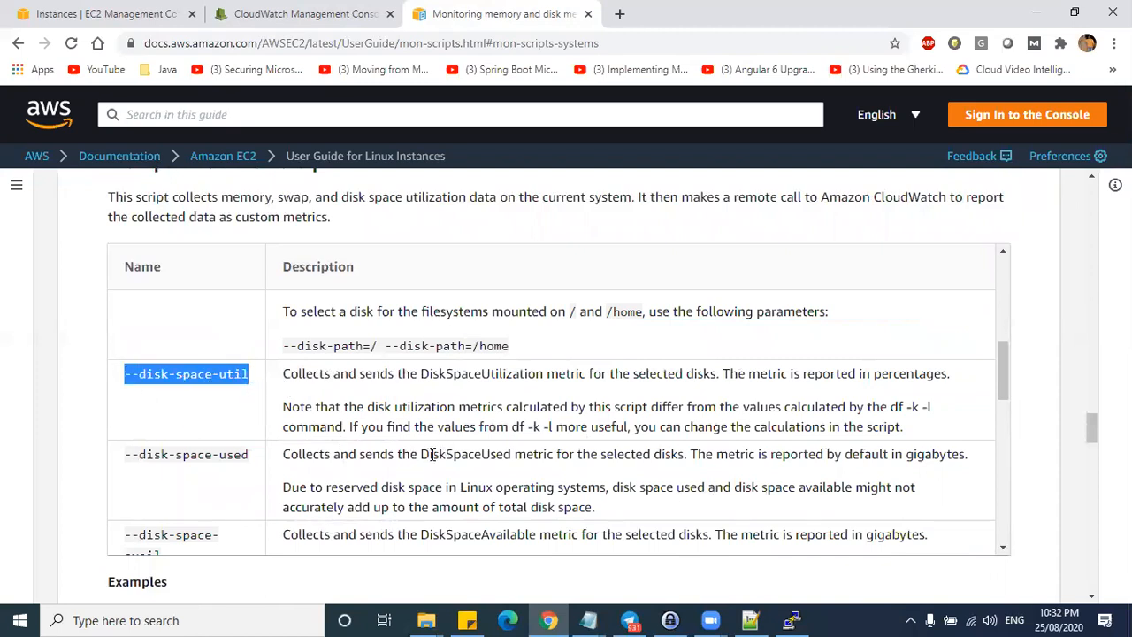
- Copy the example ./mon-put-instance-data.pl --mem-util --verify --verbose
{"action": "scroll", "coordinate": [432, 454], "scroll_direction": "down", "scroll_amount": 2}
{"action": "mouse_move", "coordinate": [1091, 427]}
{"action": "left_mouse_down"}
{"action": "mouse_move", "coordinate": [1093, 457]}
{"action": "mouse_move", "coordinate": [1092, 443]}
{"action": "left_mouse_up"}
{"action": "left_click_drag", "start_coordinate": [526, 459], "coordinate": [119, 448]}
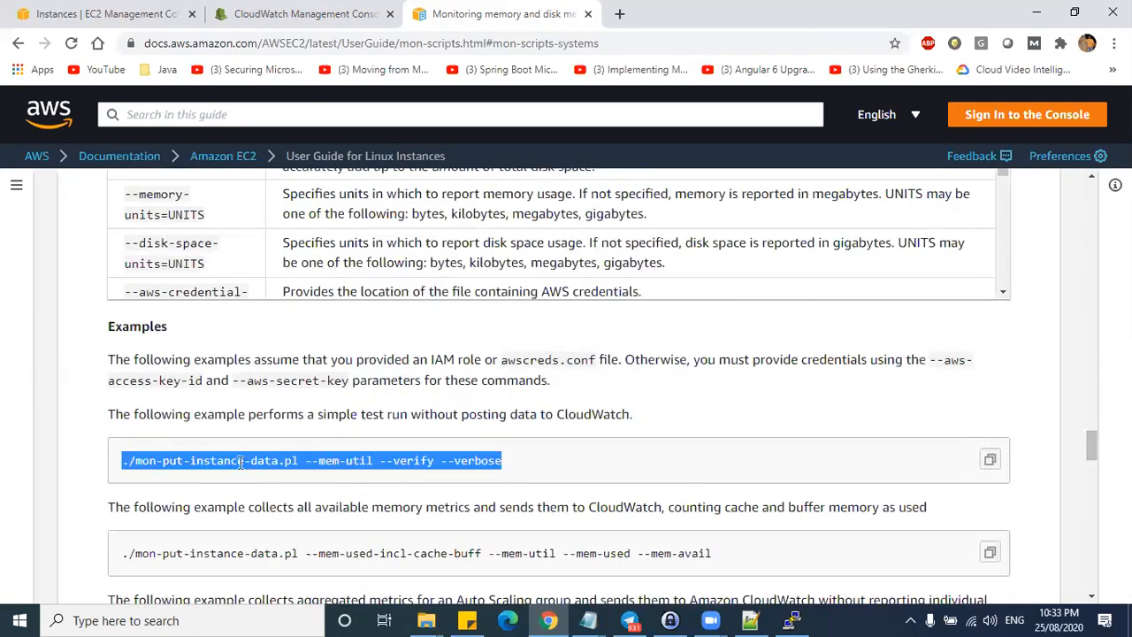
- Clear the PuTTY terminal and run the pasted --mem-util --verify --verbose test command
{"action": "left_click", "coordinate": [787, 620]}
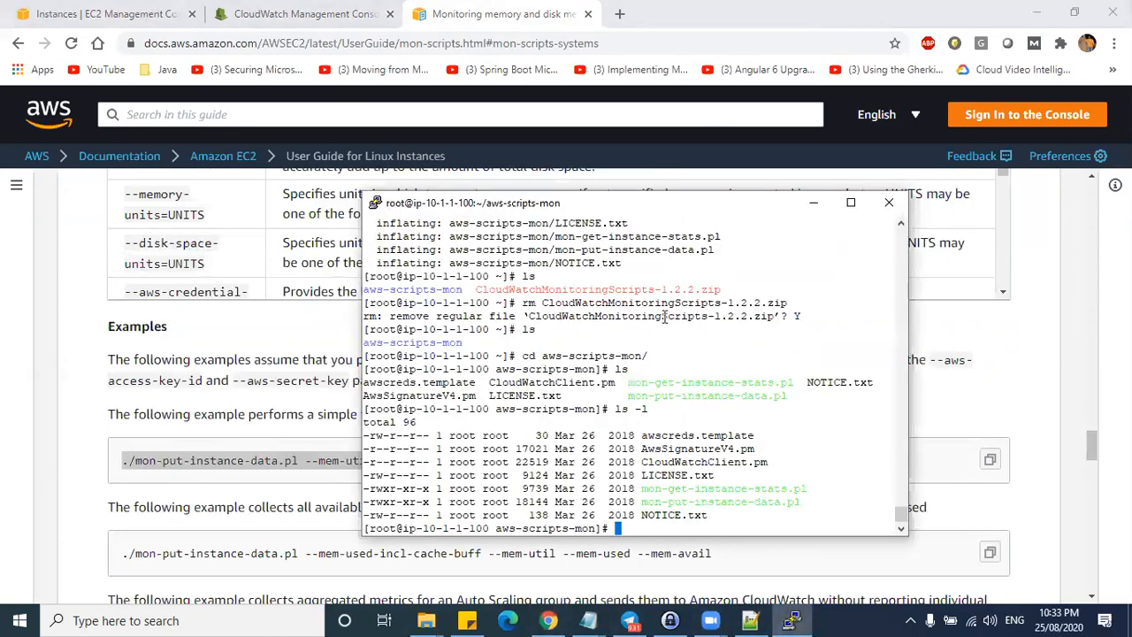
{"action": "type", "text": "clear"}
{"action": "key", "text": "Return"}
{"action": "right_click", "coordinate": [668, 304]}
{"action": "key", "text": "Return"}
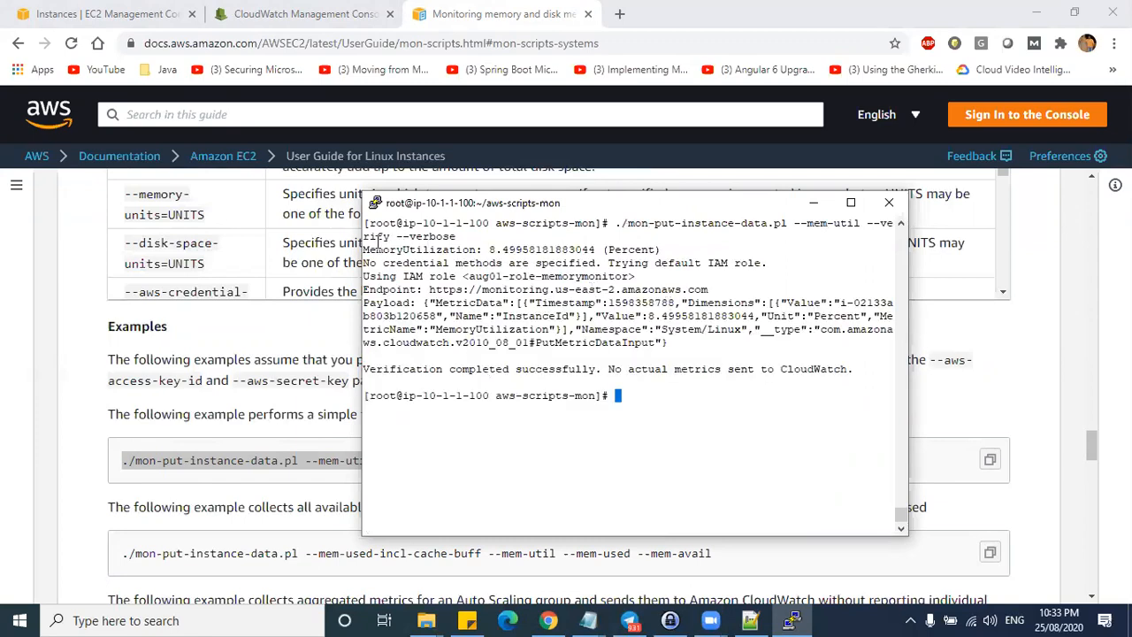
- Check the output: 8.49958181883044 percent memory utilization via IAM role aug01-role-memorymonitor
{"action": "left_click_drag", "start_coordinate": [364, 250], "coordinate": [600, 249]}
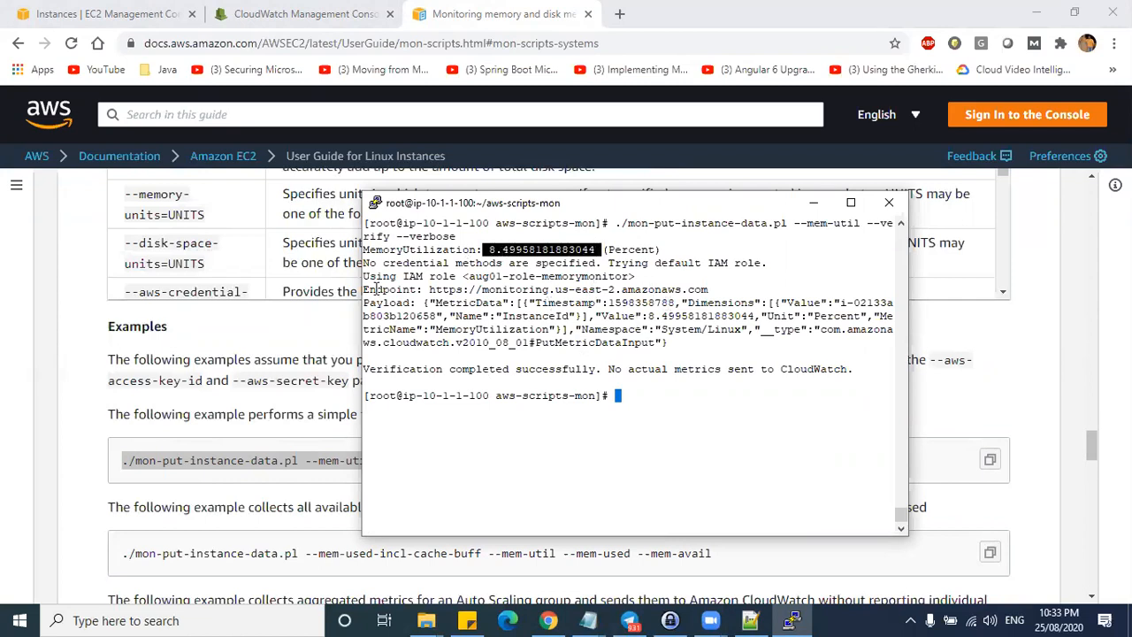
{"action": "left_click_drag", "start_coordinate": [361, 288], "coordinate": [372, 262]}
{"action": "left_click_drag", "start_coordinate": [239, 276], "coordinate": [510, 276]}
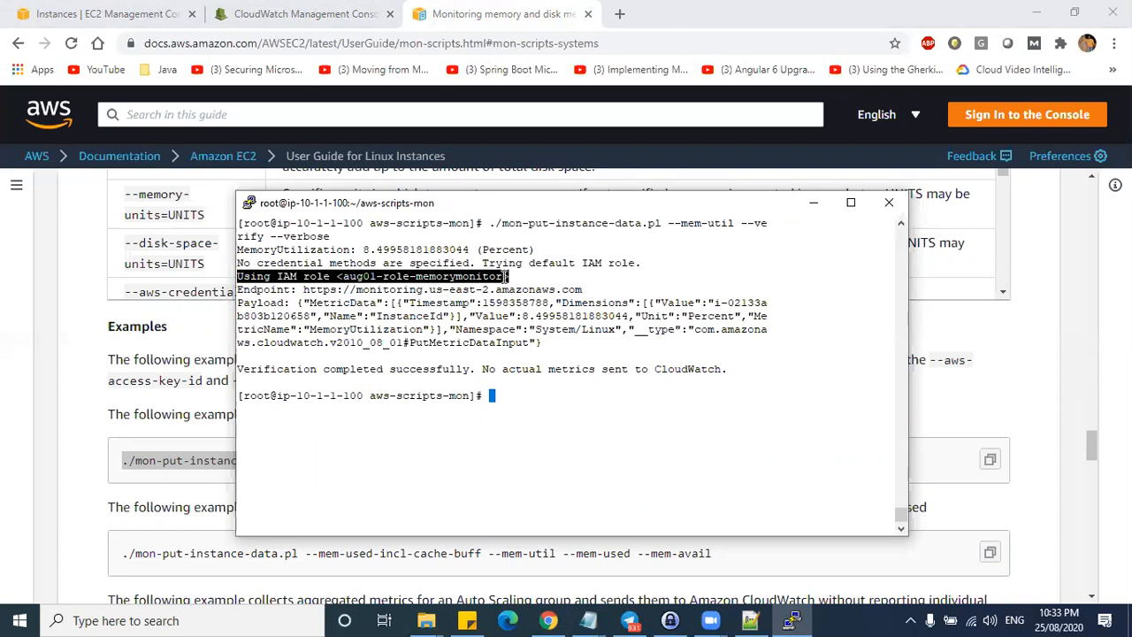
{"action": "left_click", "coordinate": [362, 265]}
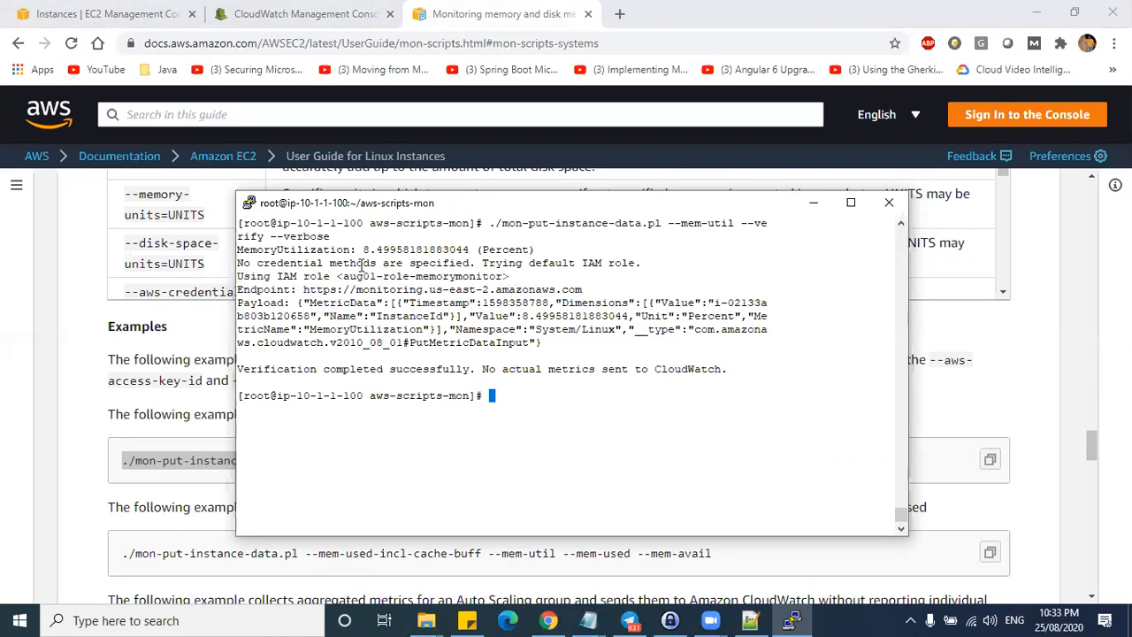
{"action": "left_click_drag", "start_coordinate": [320, 263], "coordinate": [543, 263]}
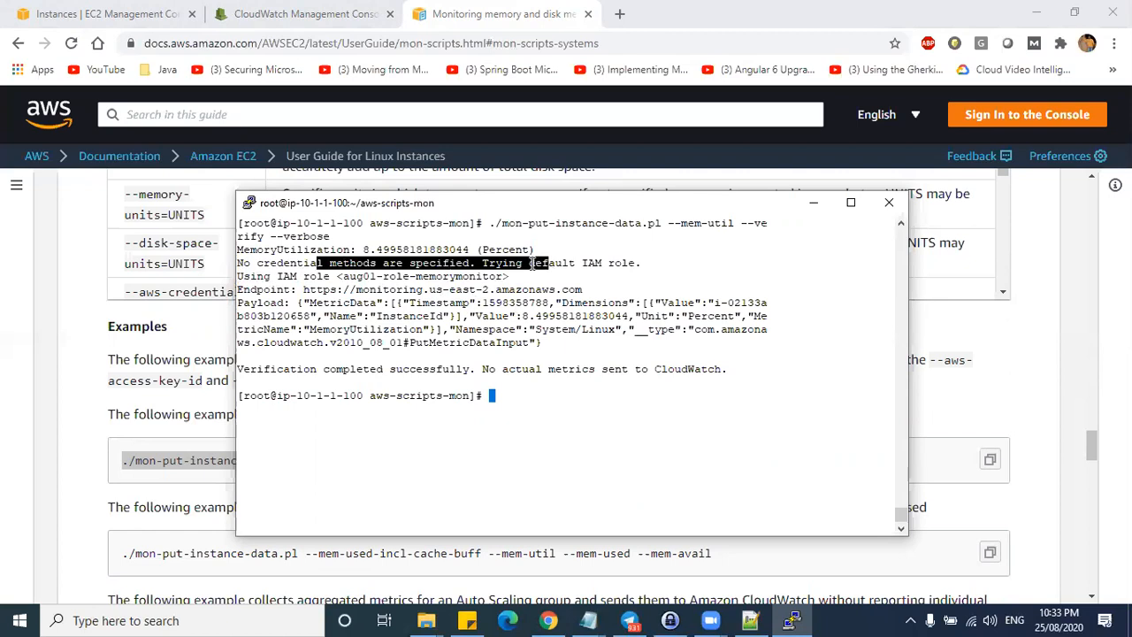
{"action": "left_click", "coordinate": [430, 270]}
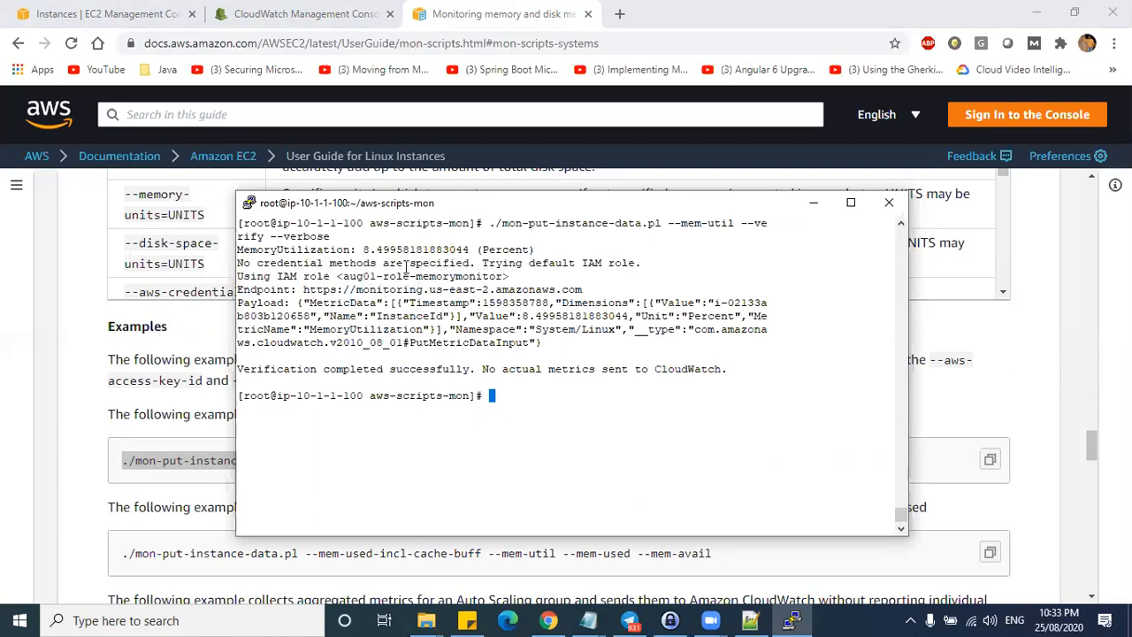
{"action": "left_click_drag", "start_coordinate": [337, 276], "coordinate": [513, 276]}
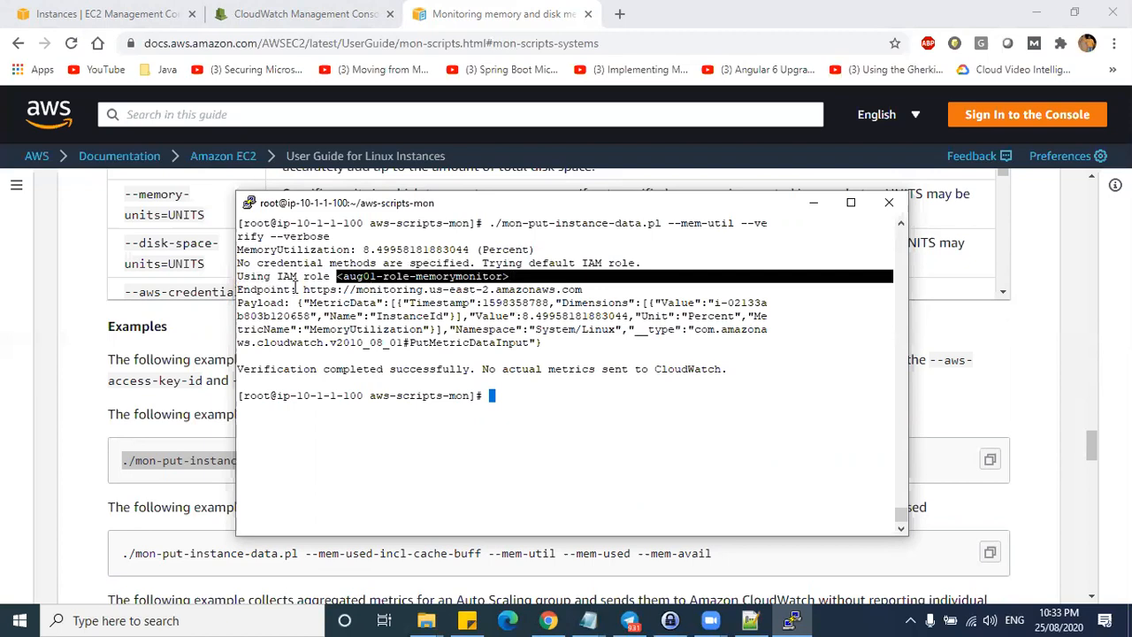
{"action": "left_click", "coordinate": [295, 285]}
- Review the credentials-to-payload output, then refresh the CloudWatch metrics graph
{"action": "left_click_drag", "start_coordinate": [237, 263], "coordinate": [475, 338]}
{"action": "left_click", "coordinate": [438, 334]}
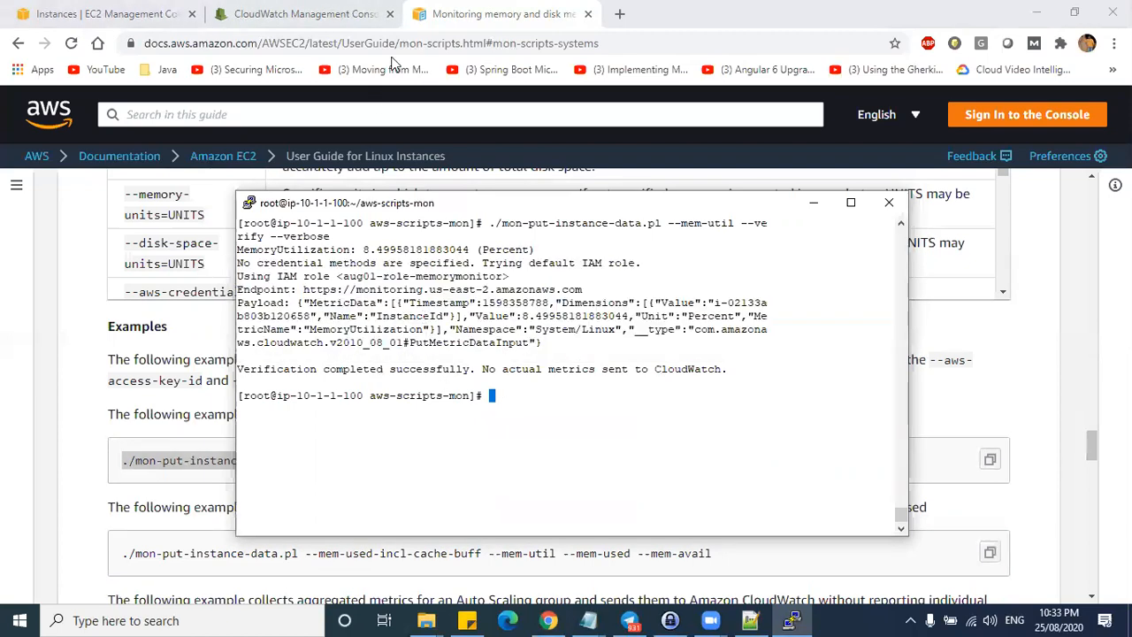
{"action": "left_click", "coordinate": [305, 13]}
{"action": "left_click", "coordinate": [1025, 150]}
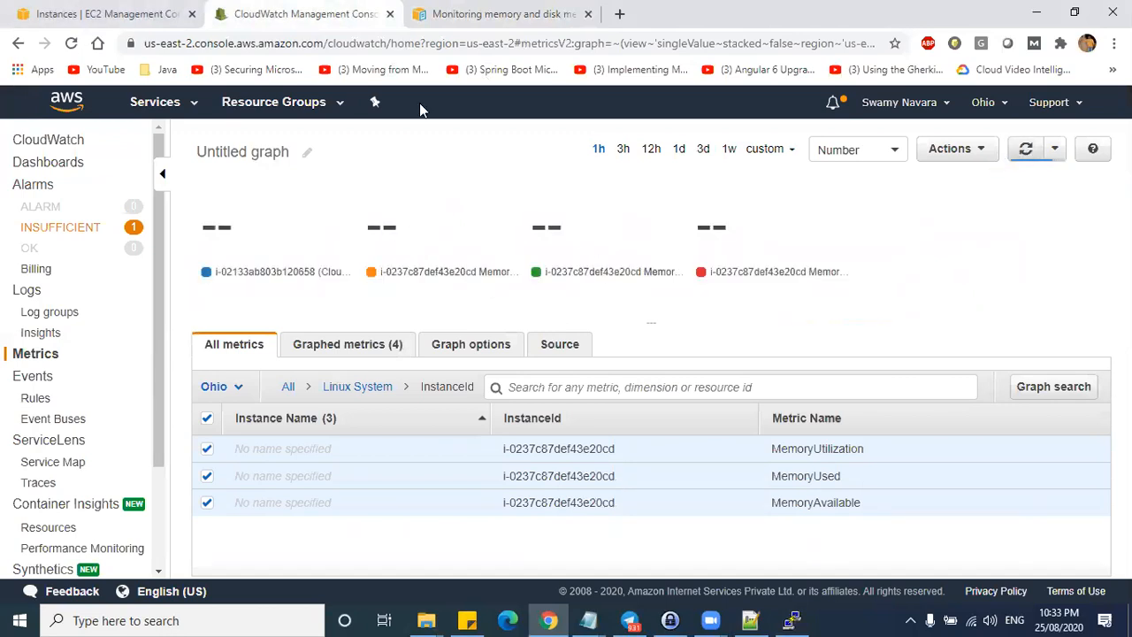
- Copy the docs example ./mon-put-instance-data.pl --mem-used-incl-cache-buff --mem-util --mem-used --mem-avail
{"action": "left_click", "coordinate": [460, 13]}
{"action": "scroll", "coordinate": [596, 453], "scroll_direction": "down", "scroll_amount": 1}
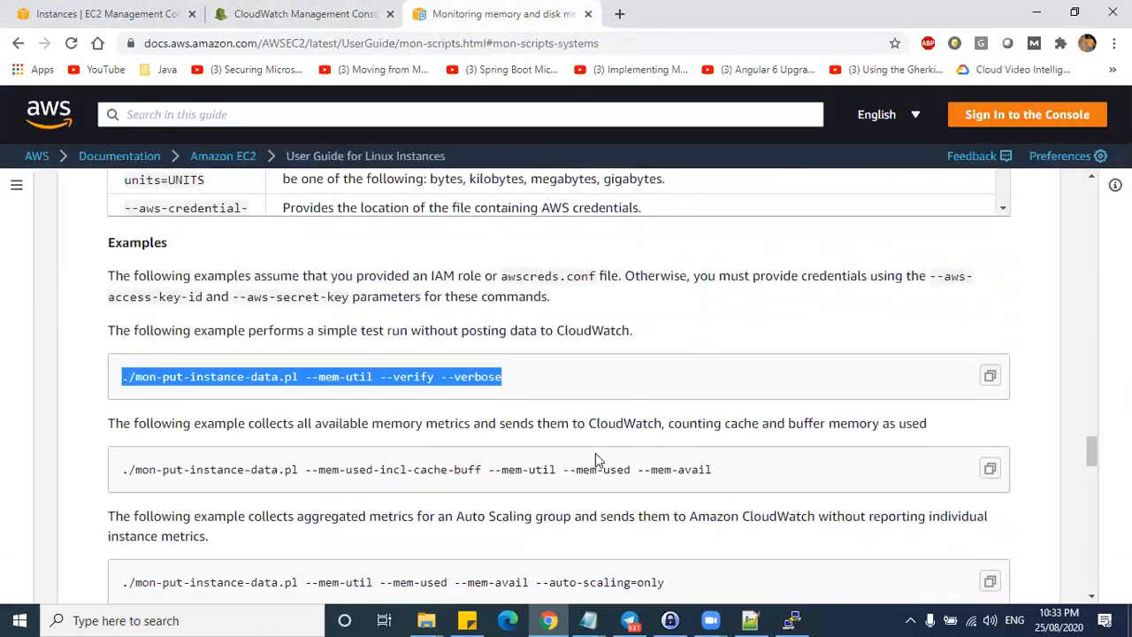
{"action": "scroll", "coordinate": [596, 459], "scroll_direction": "down", "scroll_amount": 1}
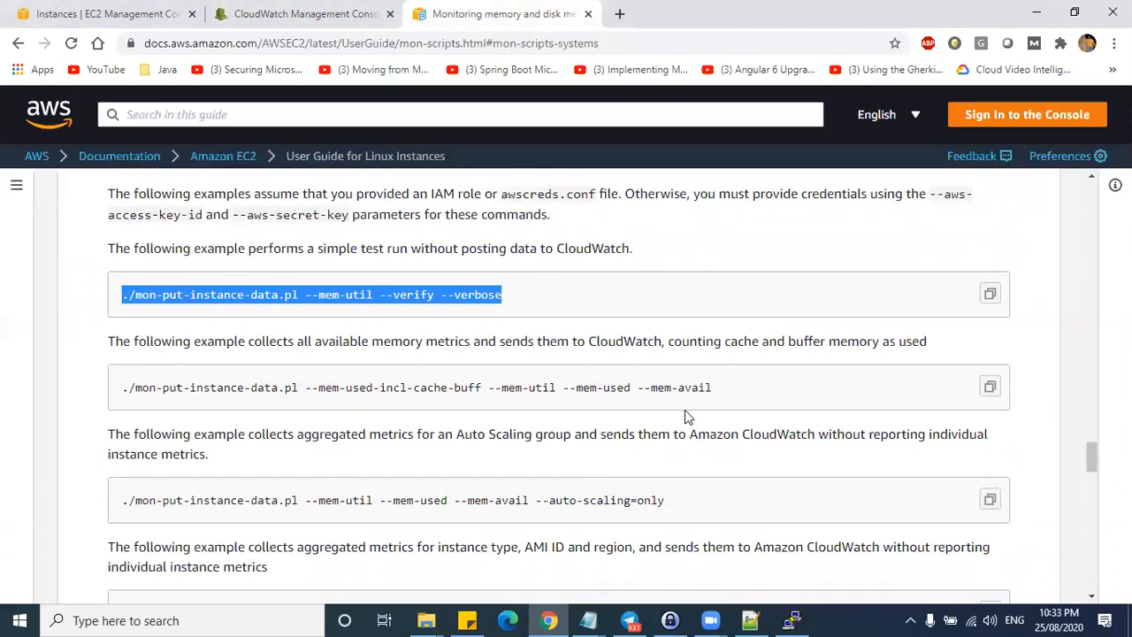
{"action": "left_click_drag", "start_coordinate": [360, 342], "coordinate": [589, 345]}
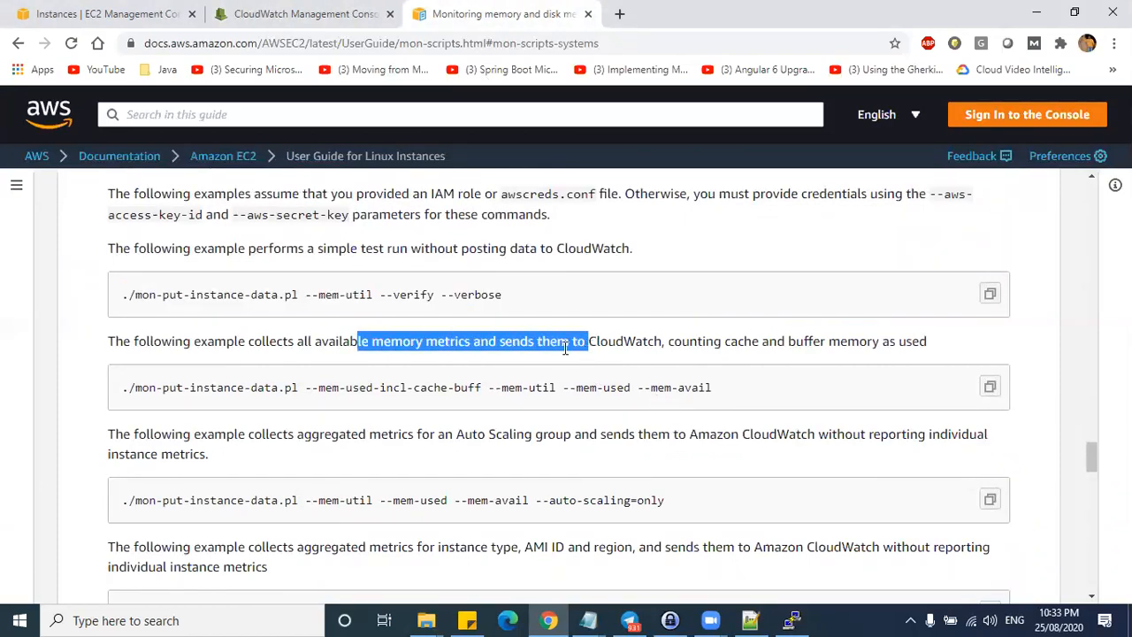
{"action": "left_click", "coordinate": [282, 347]}
{"action": "left_click_drag", "start_coordinate": [139, 343], "coordinate": [646, 352]}
{"action": "left_click_drag", "start_coordinate": [724, 386], "coordinate": [103, 389]}
{"action": "key", "text": "ctrl+c"}
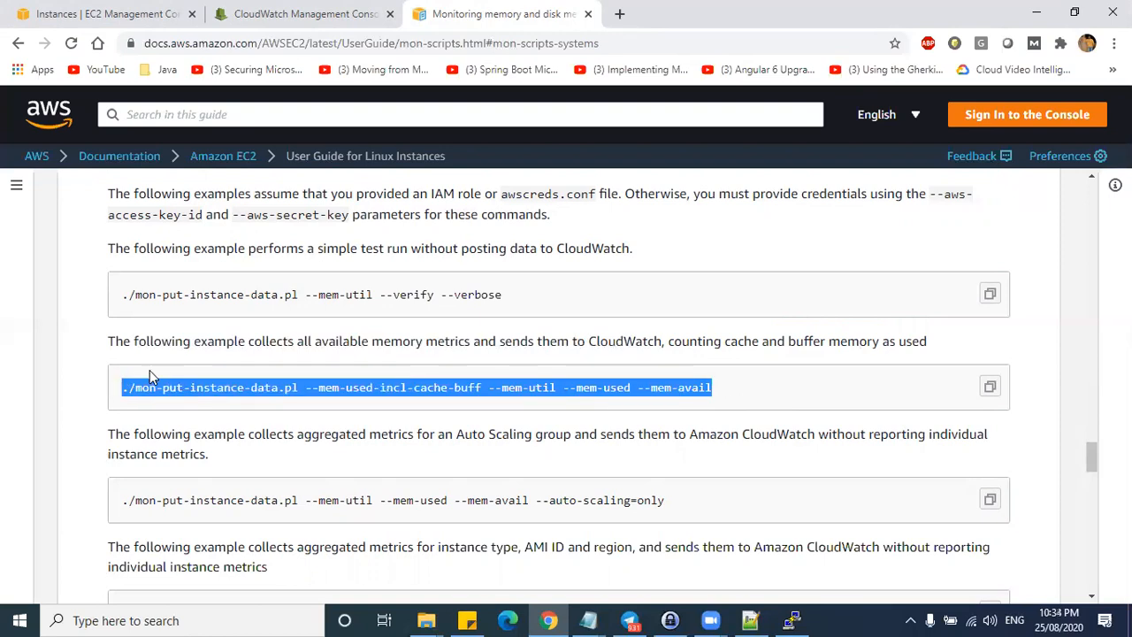
{"action": "key", "text": "alt+Tab"}
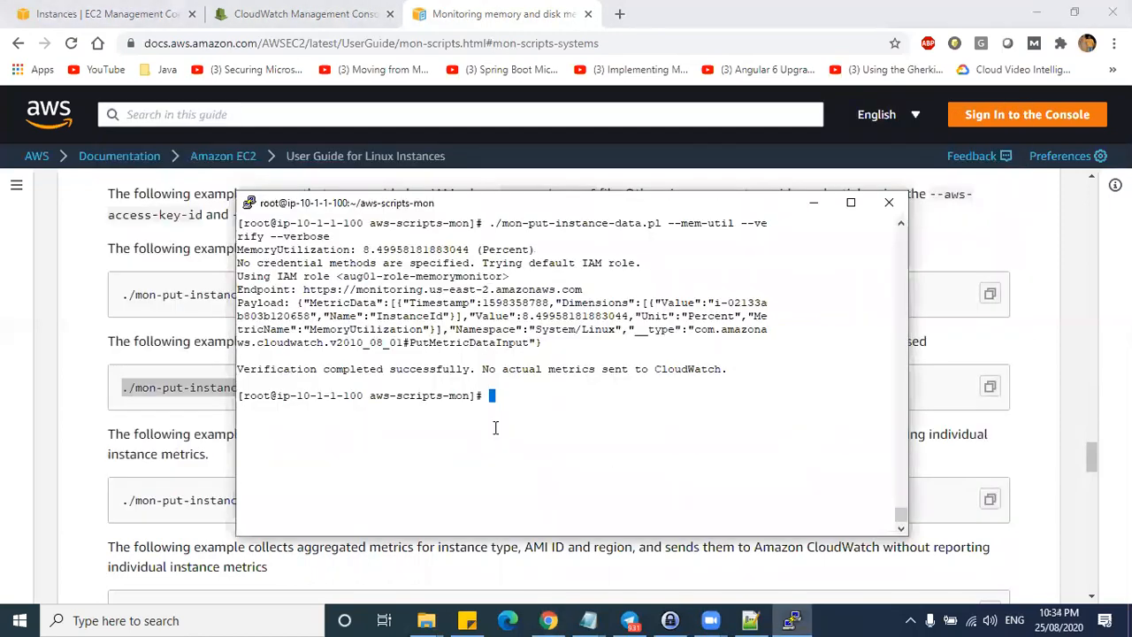
- Run the pasted all-memory-metrics command, confirm successful reporting, and refresh the CloudWatch graph
{"action": "right_click", "coordinate": [496, 428]}
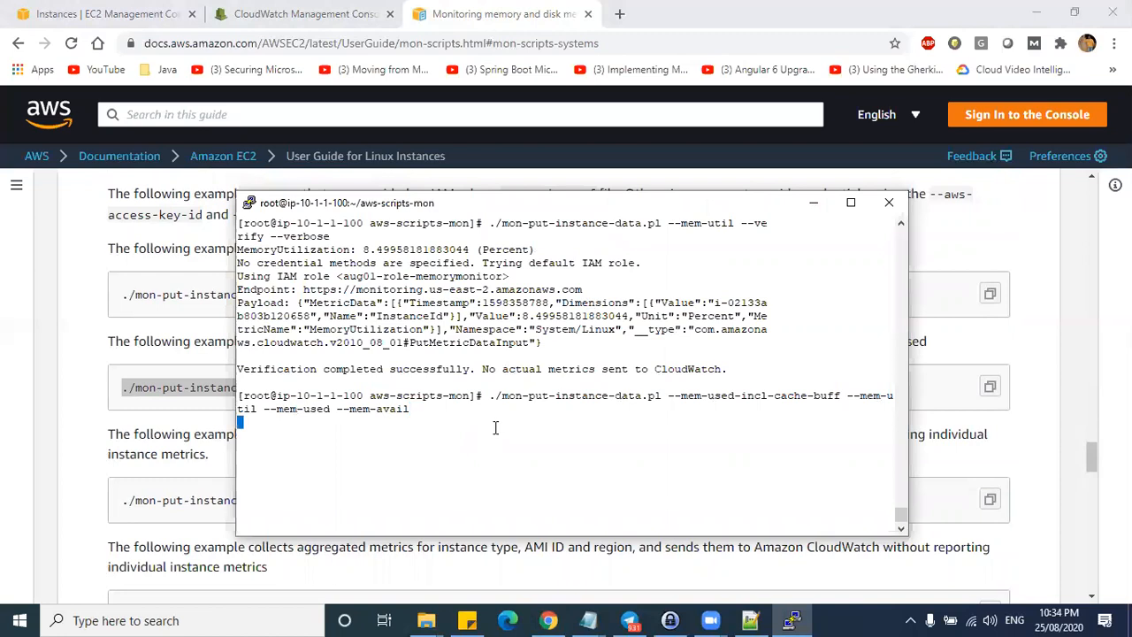
{"action": "left_click_drag", "start_coordinate": [271, 435], "coordinate": [457, 429]}
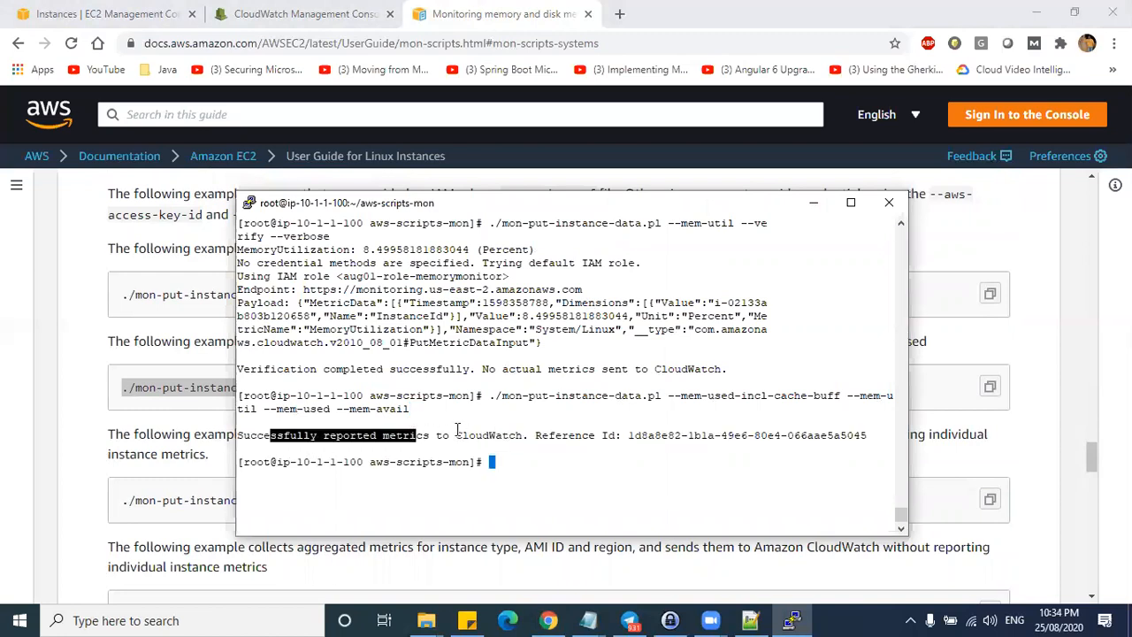
{"action": "left_click_drag", "start_coordinate": [528, 436], "coordinate": [244, 432]}
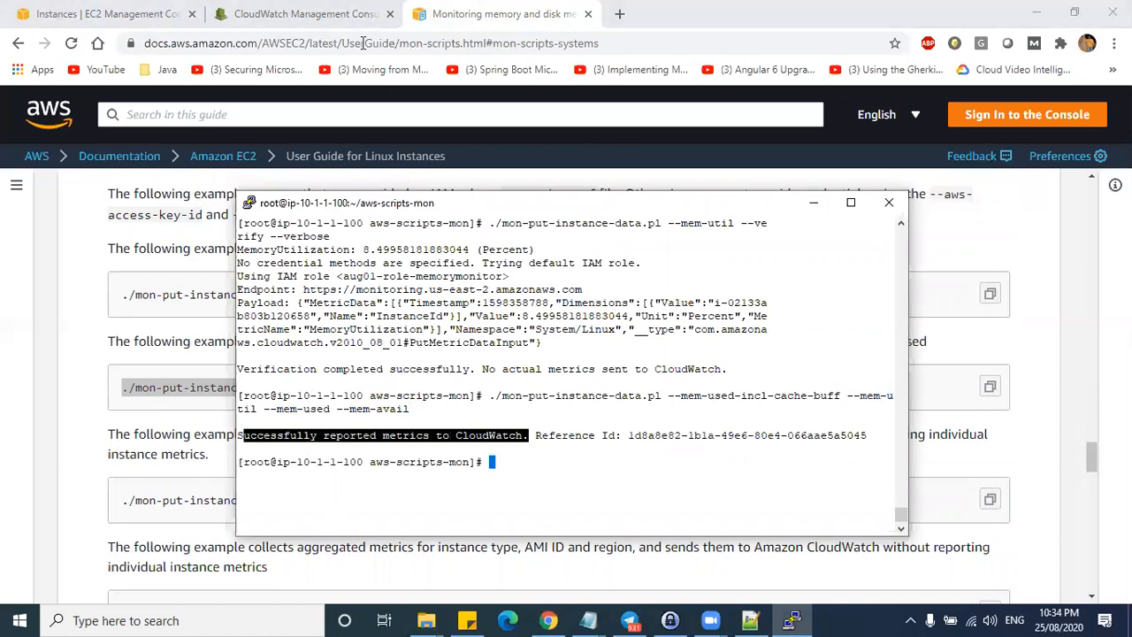
{"action": "left_click", "coordinate": [306, 13]}
{"action": "left_click", "coordinate": [1024, 151]}
{"action": "left_click", "coordinate": [1021, 153]}
{"action": "left_click", "coordinate": [1021, 152]}
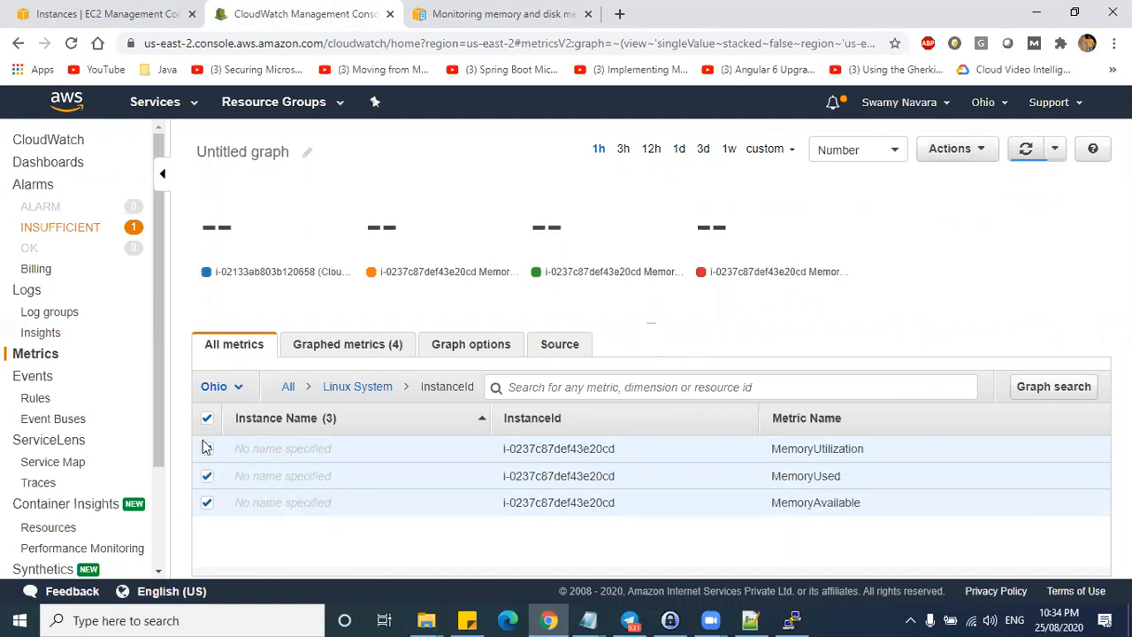
- Remove MemoryAvailable and MemoryUsed from the graph and compare the JSON source with the EC2 list
{"action": "left_click", "coordinate": [206, 502]}
{"action": "left_click", "coordinate": [207, 475]}
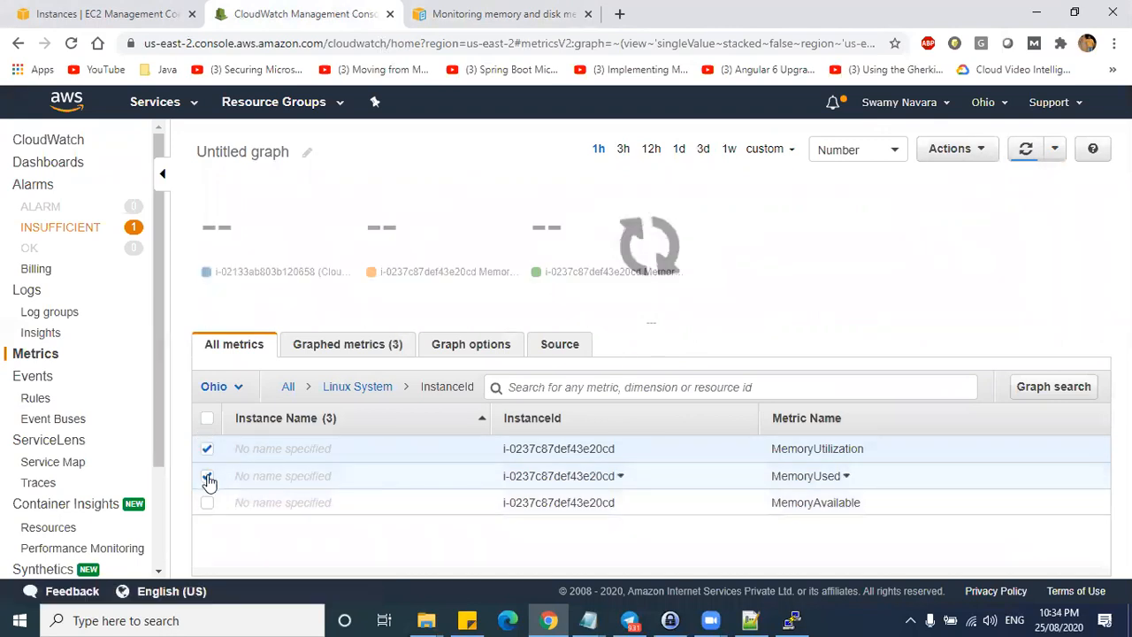
{"action": "left_click", "coordinate": [855, 157]}
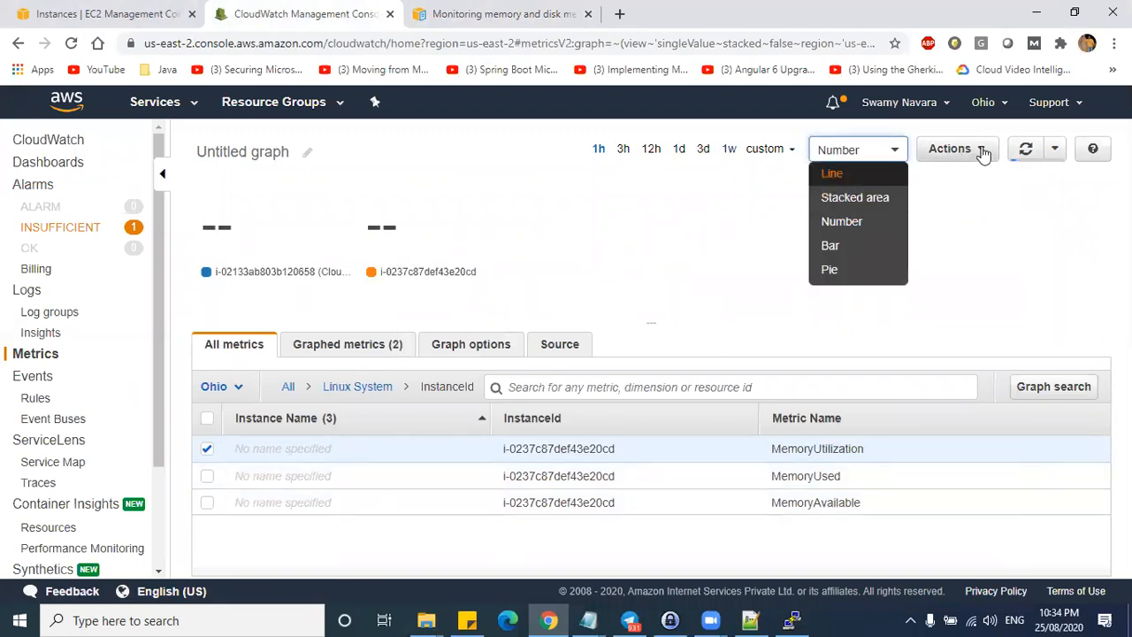
{"action": "left_click", "coordinate": [564, 350]}
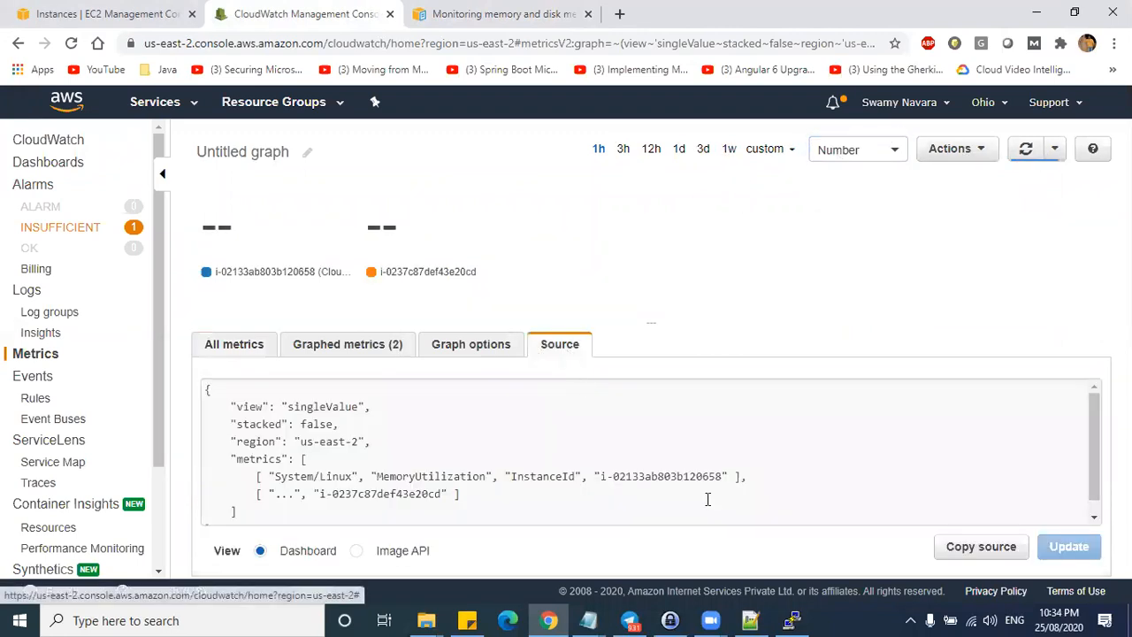
{"action": "left_click", "coordinate": [111, 13]}
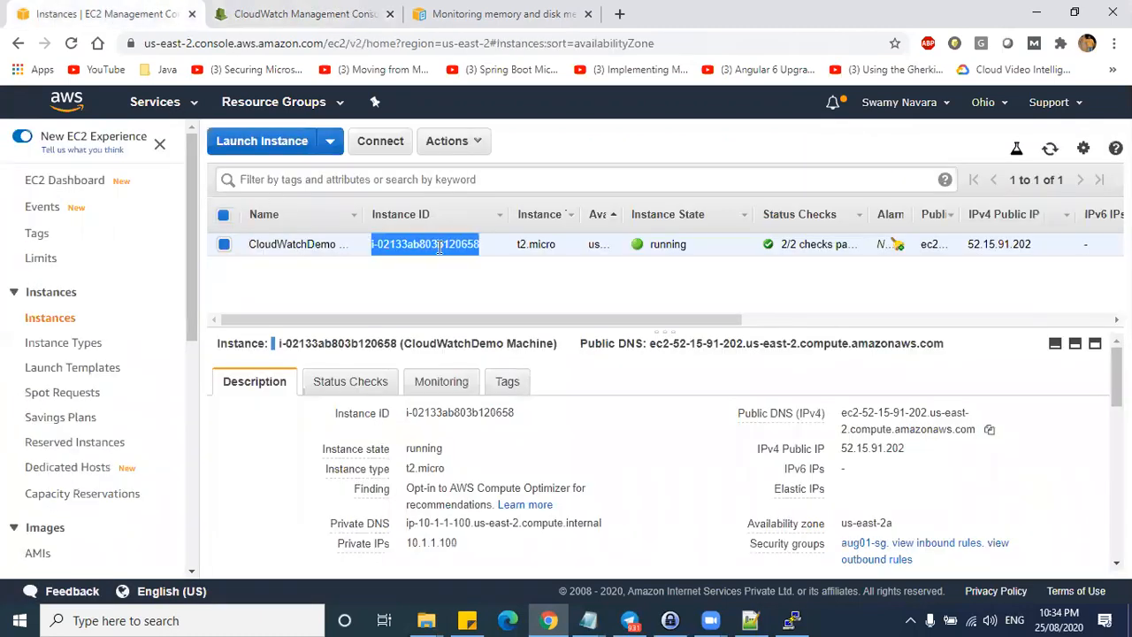
{"action": "left_click", "coordinate": [314, 15]}
{"action": "left_click", "coordinate": [1026, 155]}
{"action": "left_click", "coordinate": [1026, 156]}
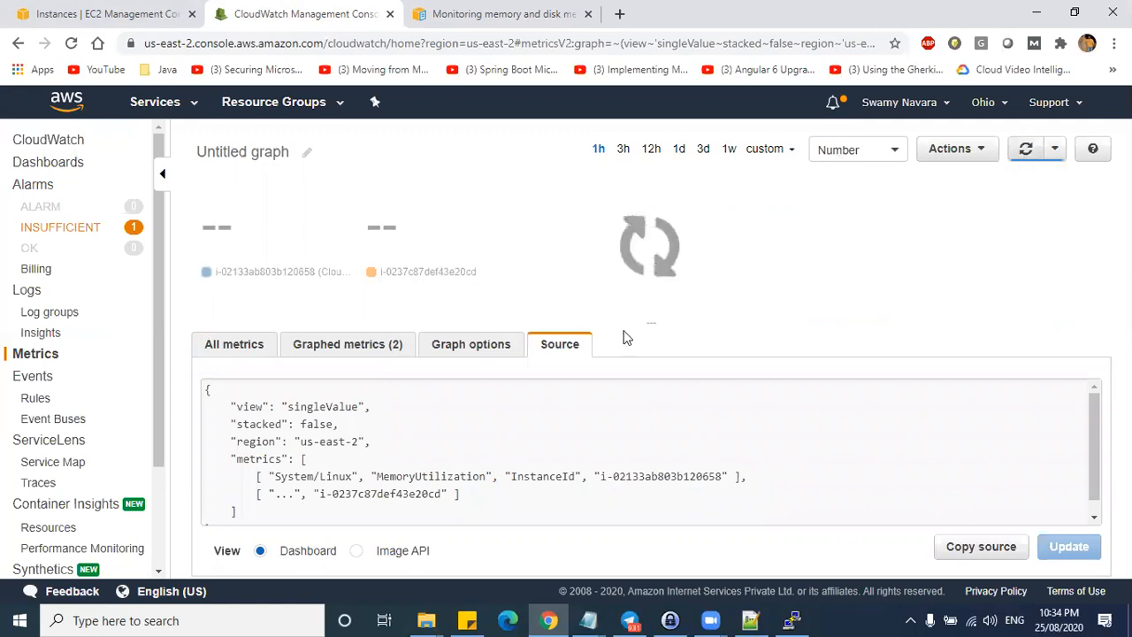
- Open System/Linux metrics by InstanceId and drop the unnamed instance's MemoryUtilization
{"action": "left_click", "coordinate": [218, 351]}
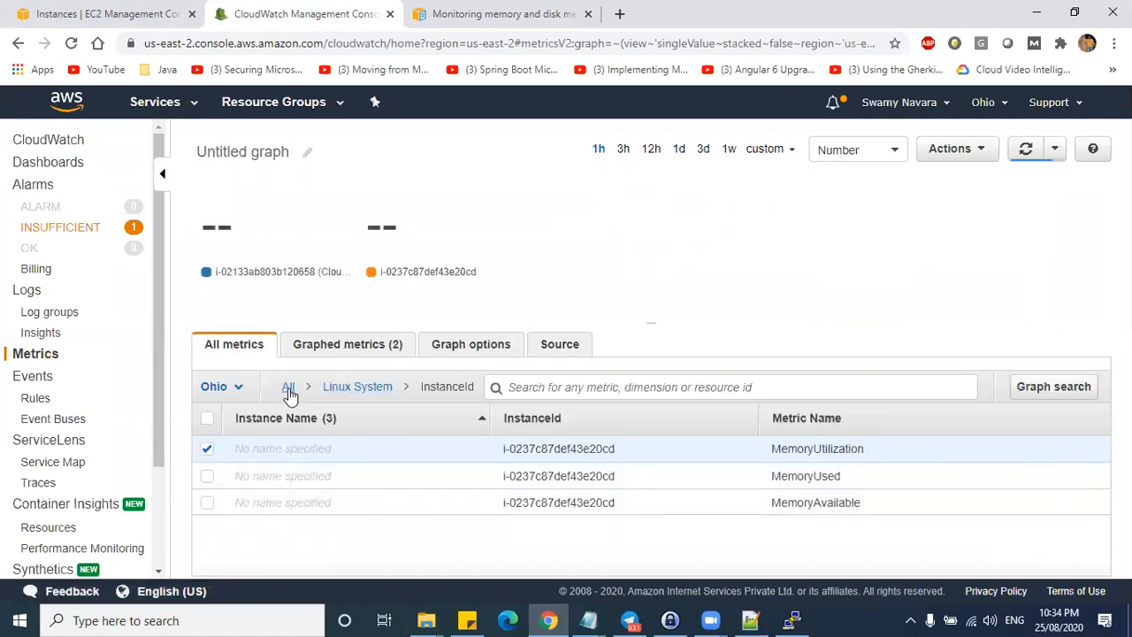
{"action": "left_click", "coordinate": [289, 390]}
{"action": "left_click", "coordinate": [260, 474]}
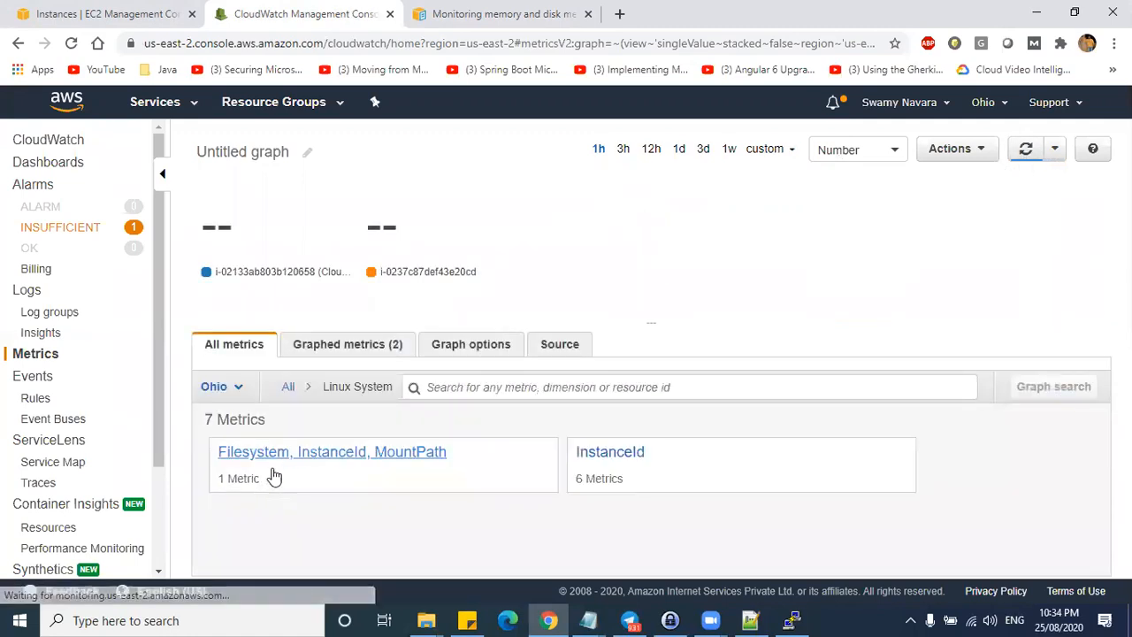
{"action": "left_click", "coordinate": [601, 454]}
{"action": "scroll", "coordinate": [428, 477], "scroll_direction": "down", "scroll_amount": 1}
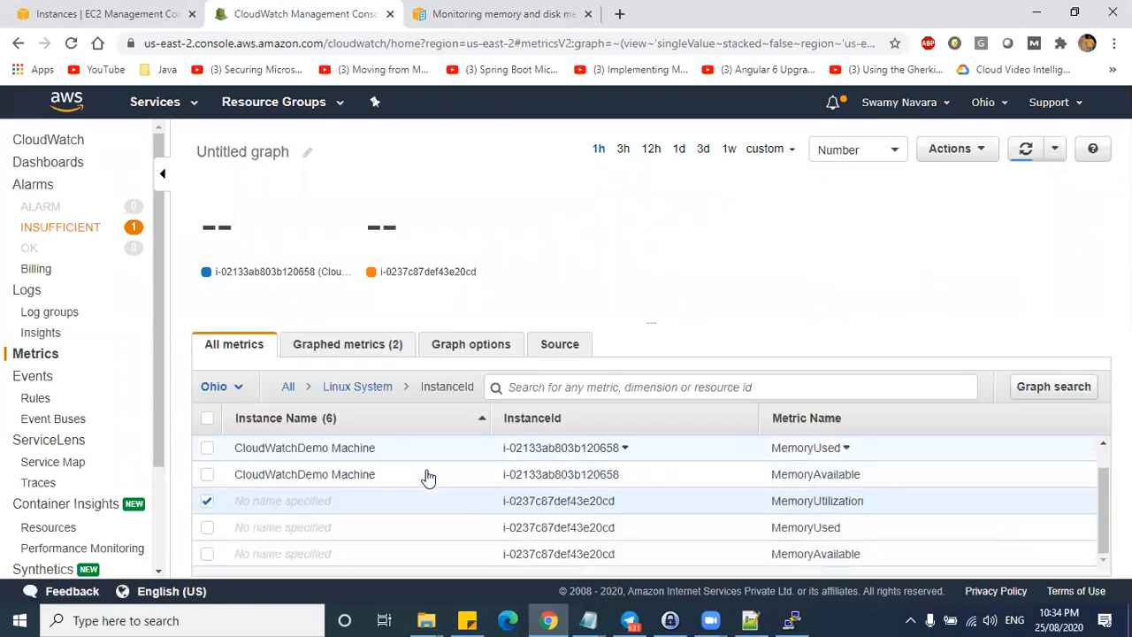
{"action": "scroll", "coordinate": [223, 495], "scroll_direction": "up", "scroll_amount": 1}
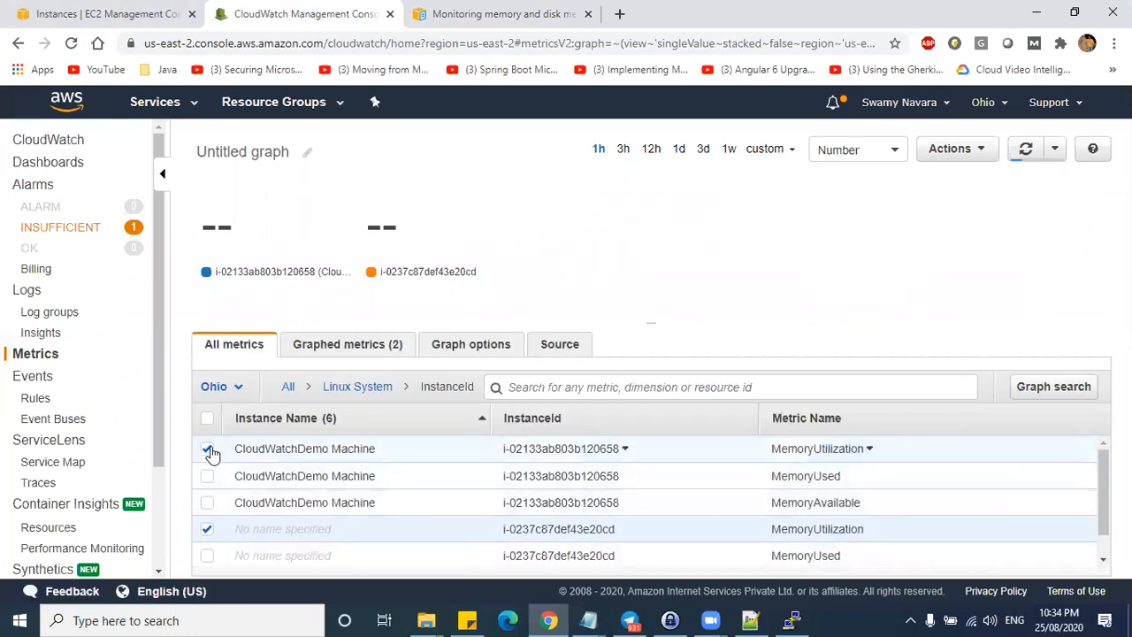
{"action": "left_click", "coordinate": [207, 528]}
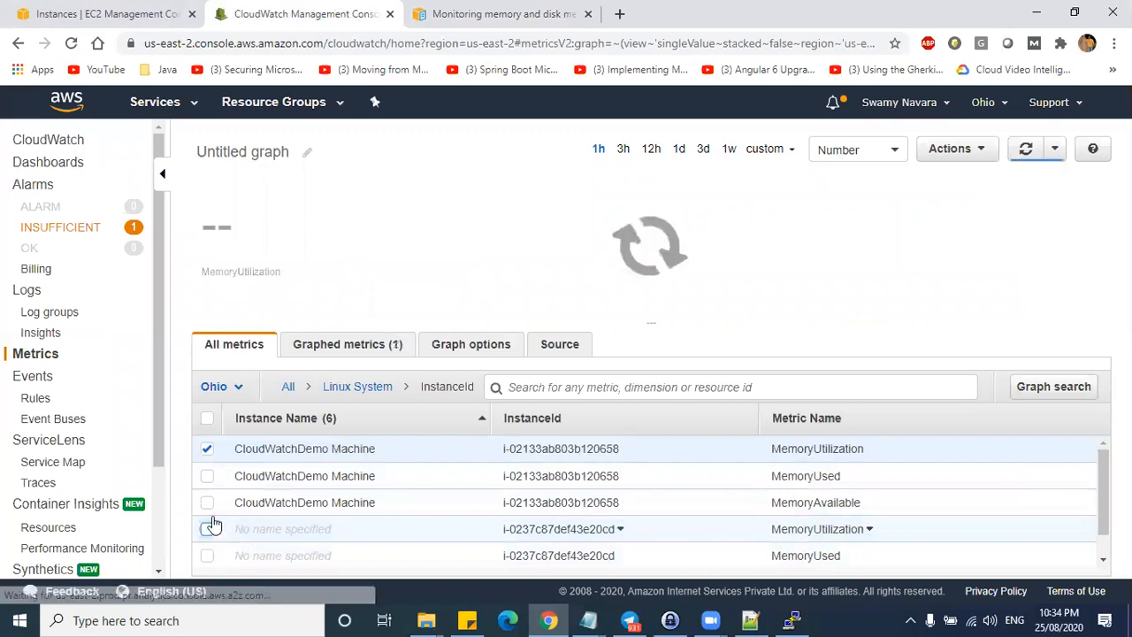
{"action": "left_click", "coordinate": [1024, 150]}
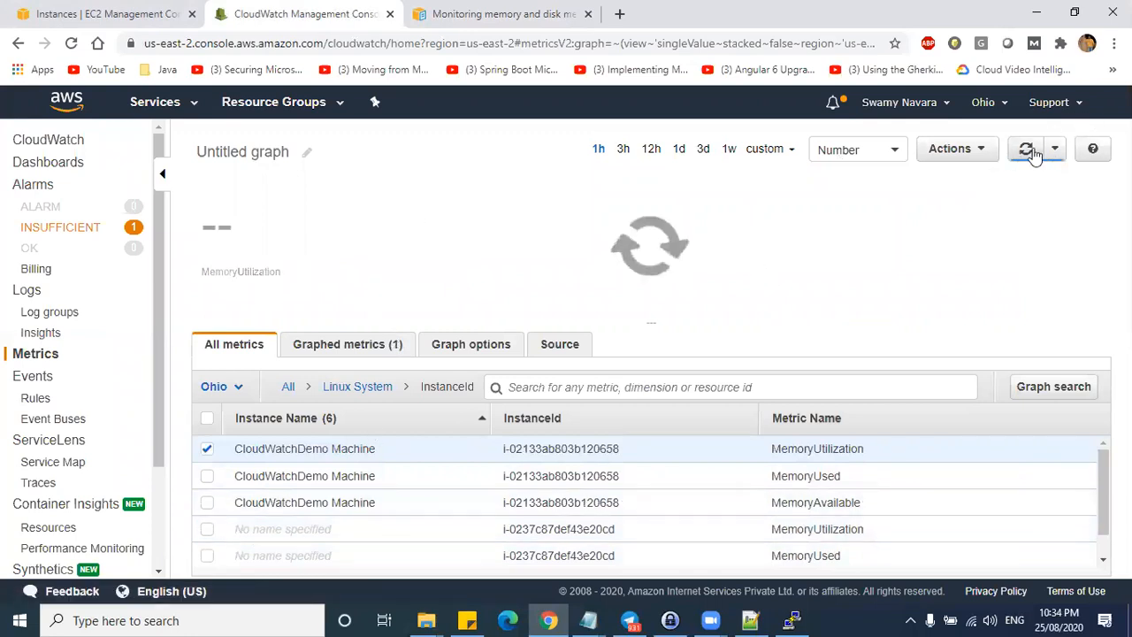
- Graph CloudWatchDemo Machine's MemoryUtilization plus a search expression covering all matching metrics
{"action": "left_click", "coordinate": [371, 451]}
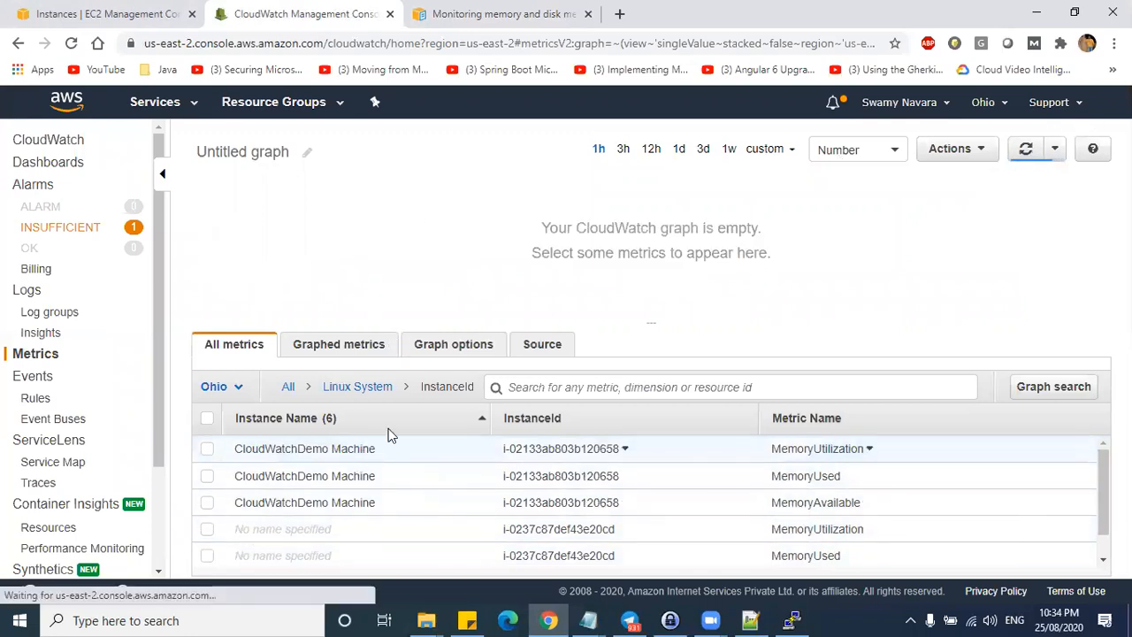
{"action": "left_click", "coordinate": [542, 346]}
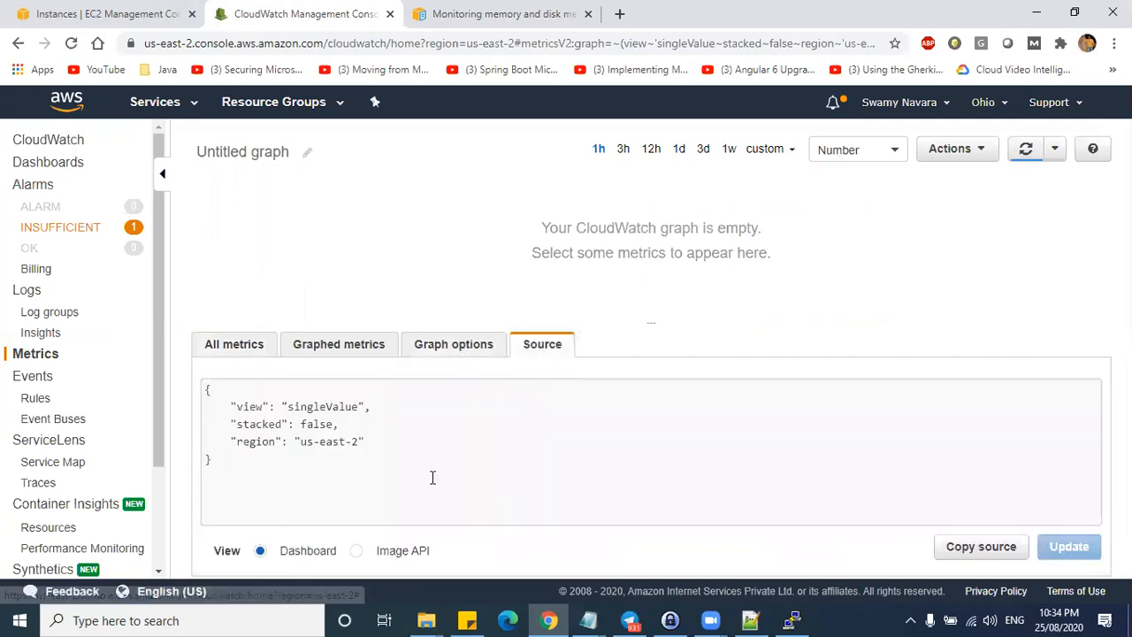
{"action": "left_click", "coordinate": [287, 458]}
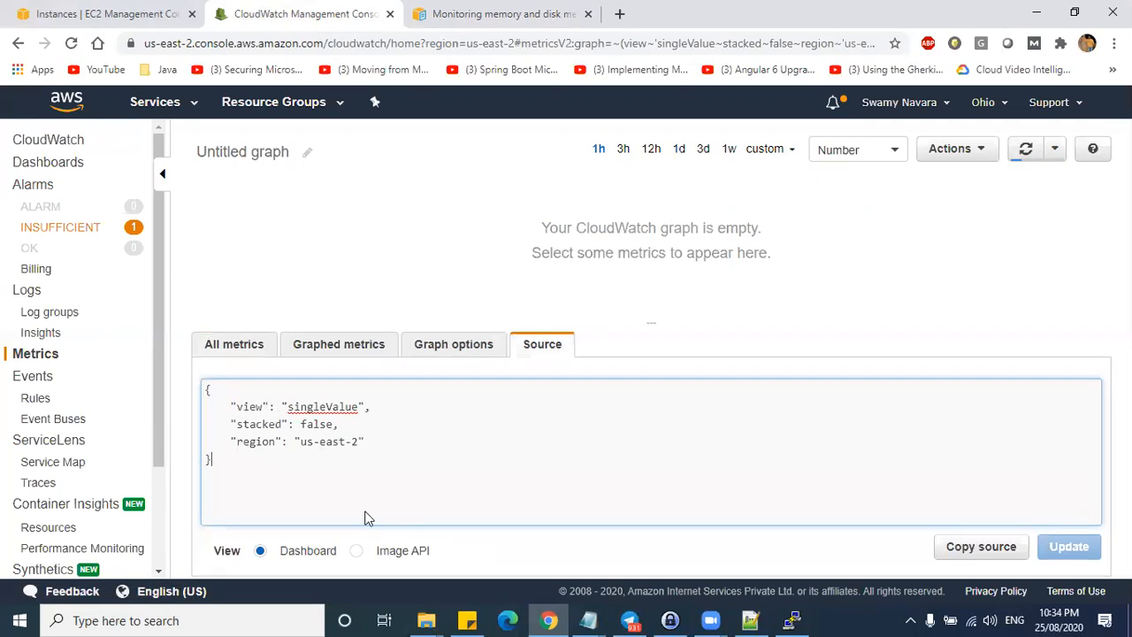
{"action": "left_click", "coordinate": [240, 347]}
{"action": "left_click", "coordinate": [207, 450]}
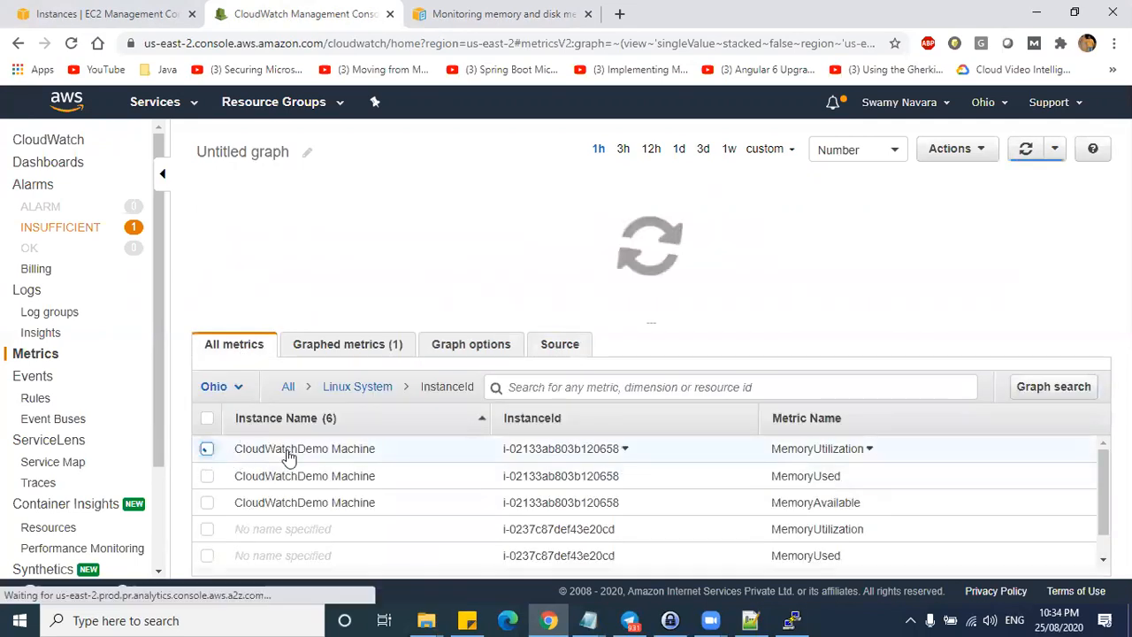
{"action": "left_click", "coordinate": [1027, 152]}
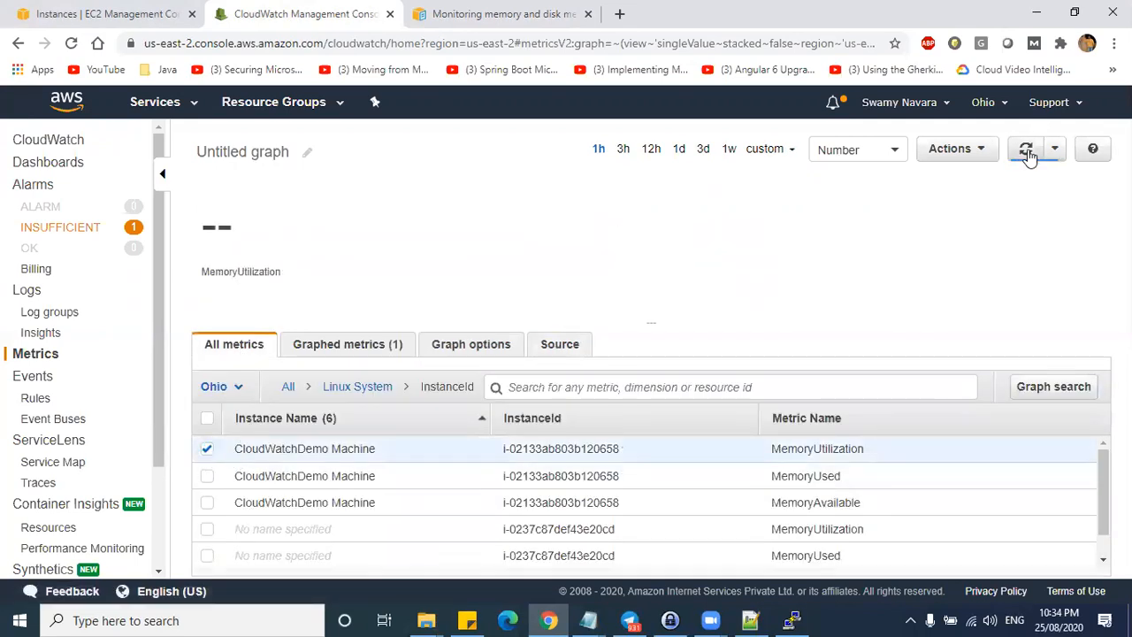
{"action": "left_click", "coordinate": [1054, 388]}
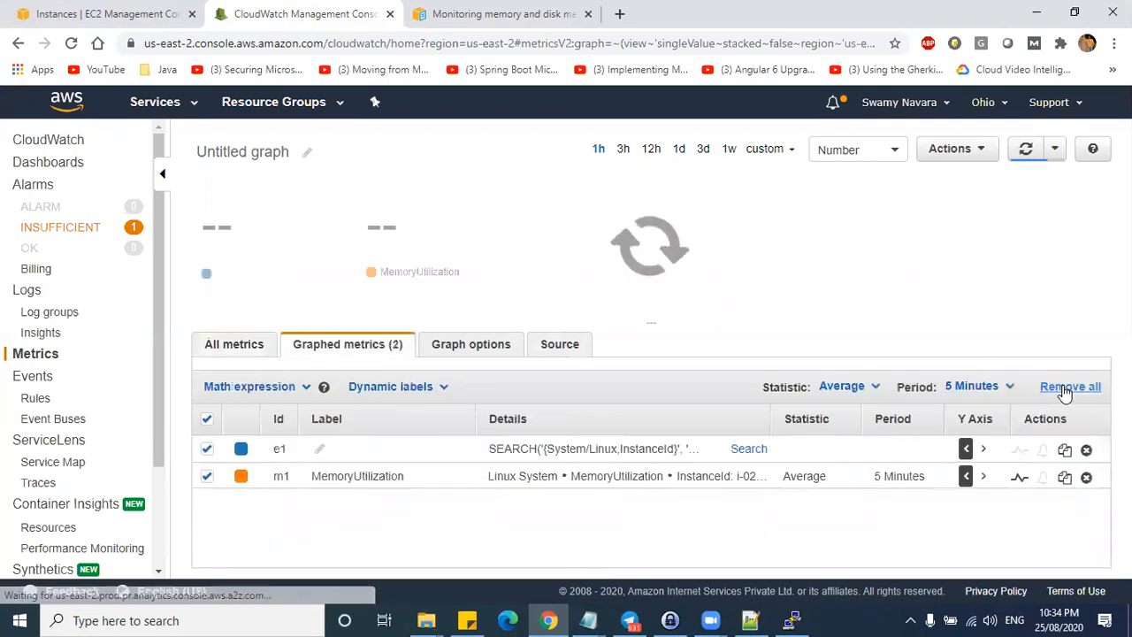
{"action": "left_click", "coordinate": [1028, 152]}
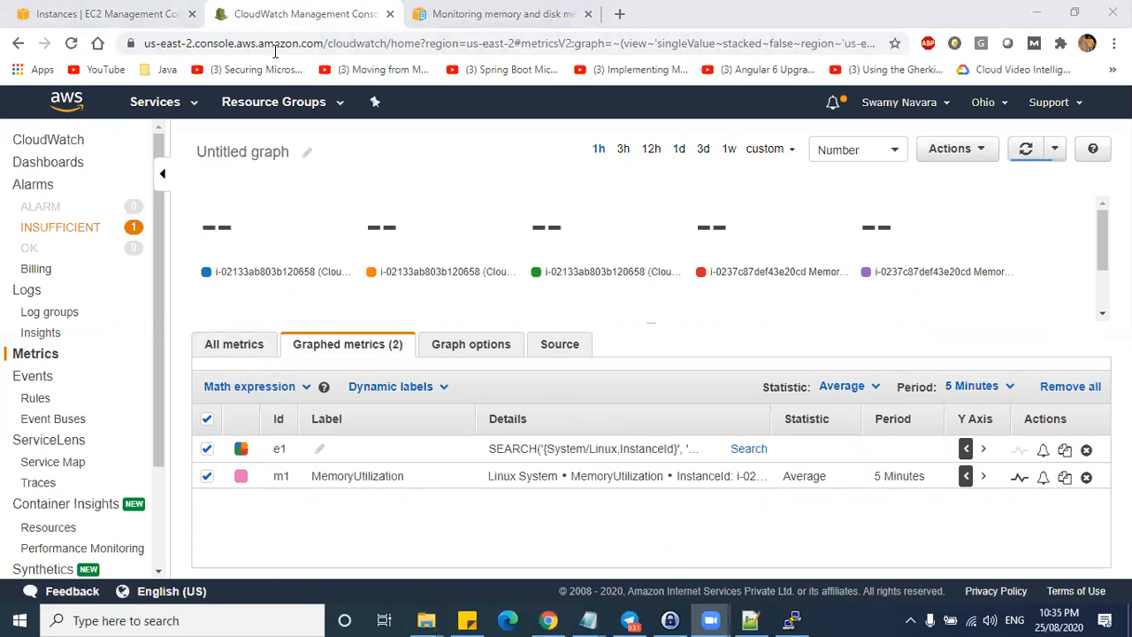
{"action": "key", "text": "alt+Tab"}
{"action": "key", "text": "alt+Tab"}
{"action": "key", "text": "alt+Tab"}
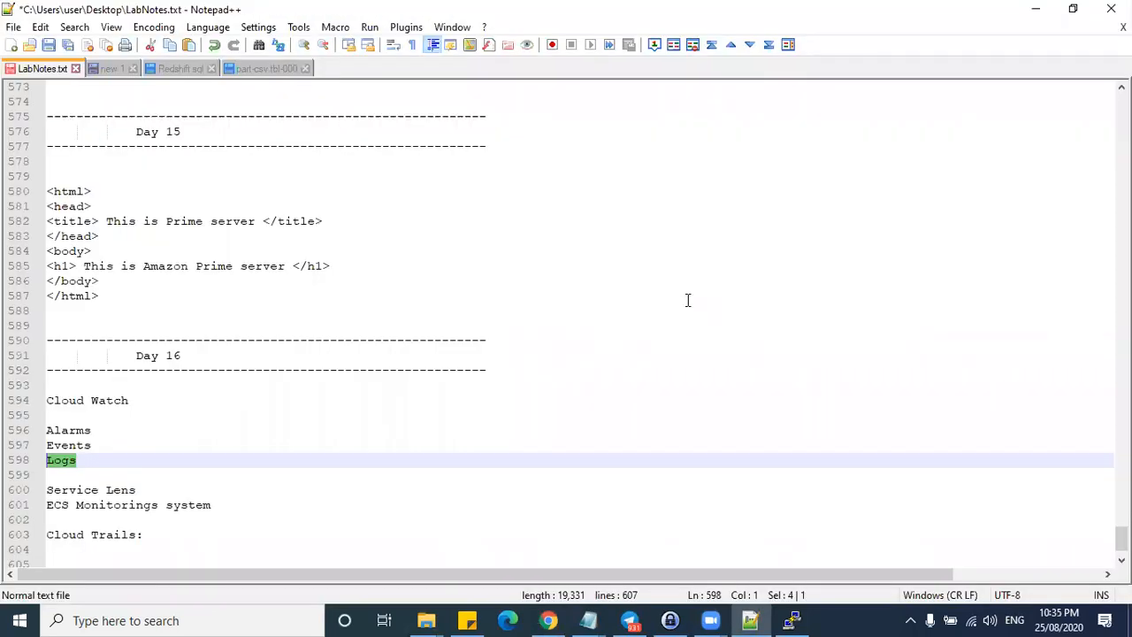
- Rerun mon-put-instance-data.pl in PuTTY, then return to the CloudWatch graph
{"action": "key", "text": "alt+Tab"}
{"action": "key", "text": "alt+Tab"}
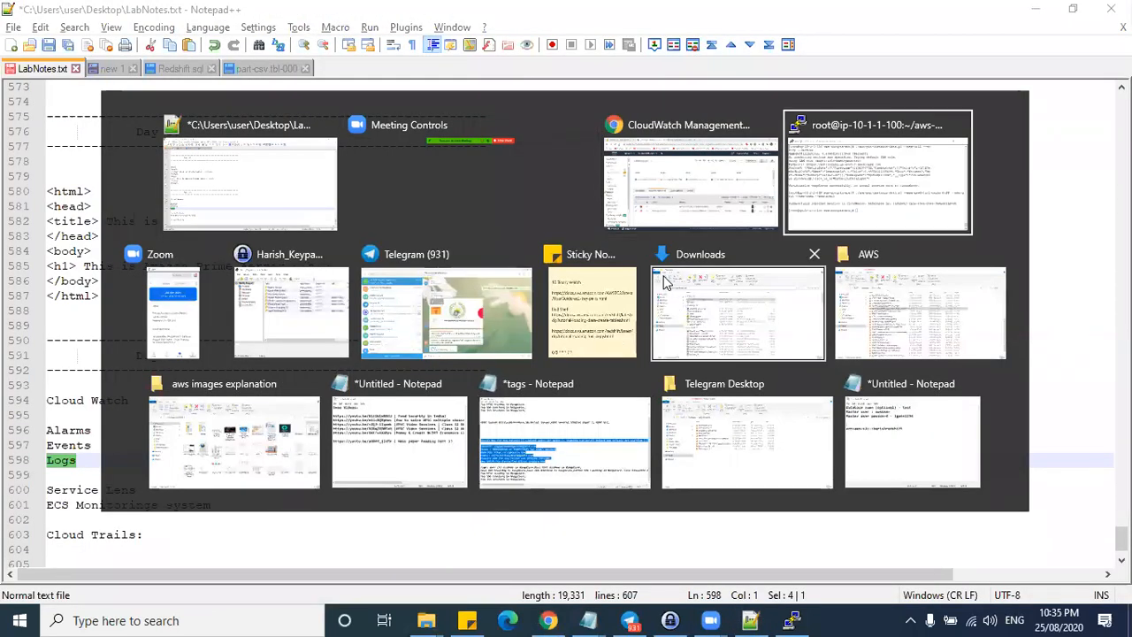
{"action": "key", "text": "Up"}
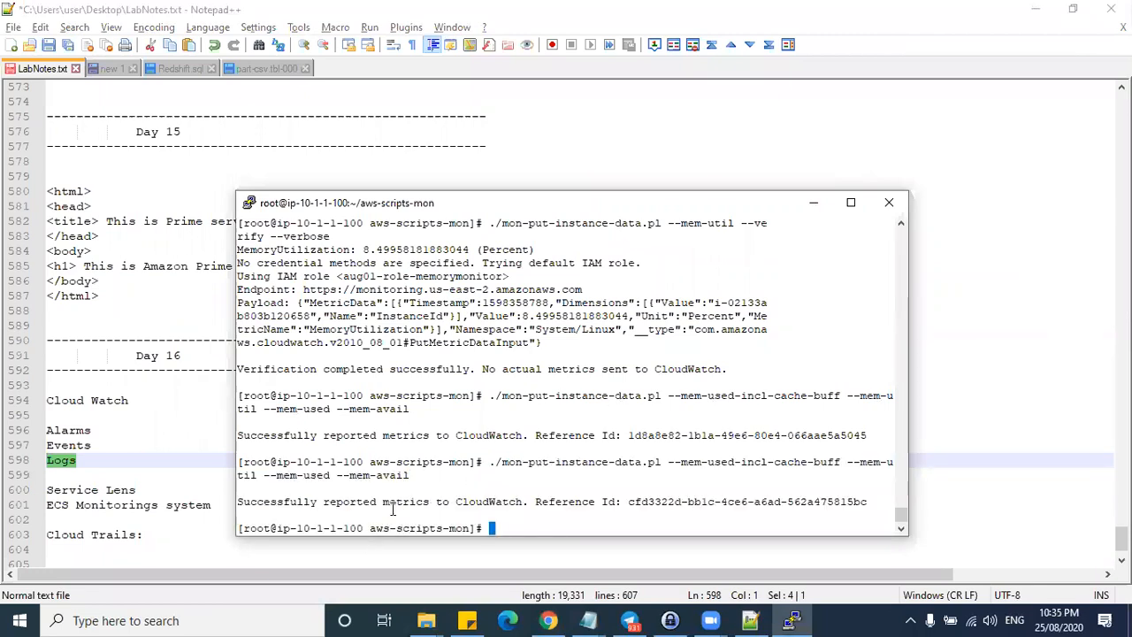
{"action": "left_click_drag", "start_coordinate": [629, 502], "coordinate": [866, 501]}
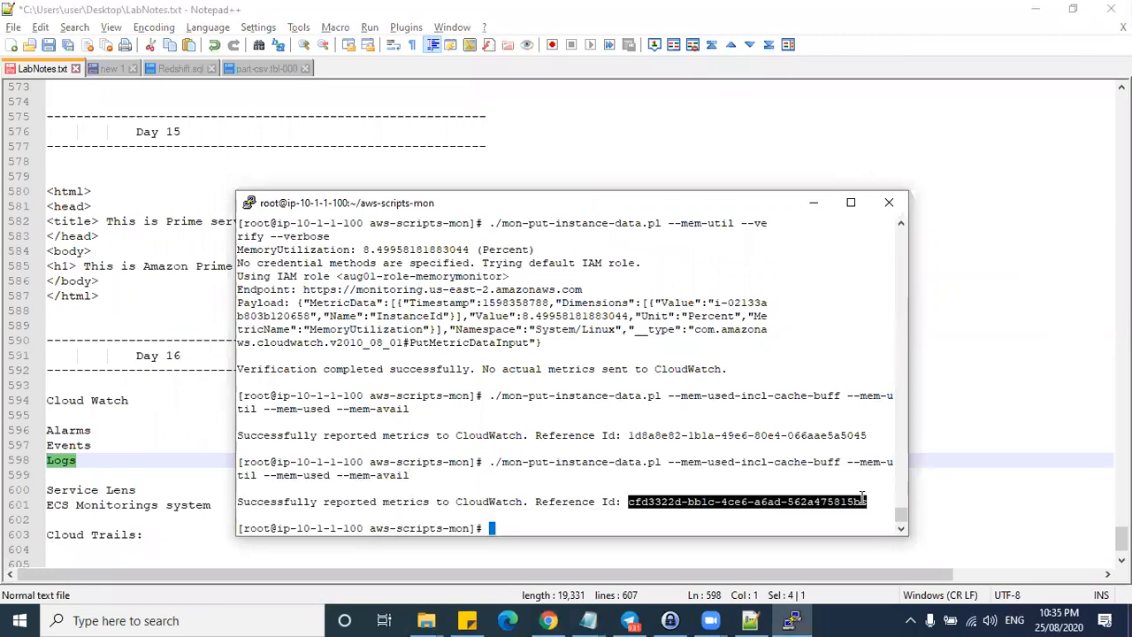
{"action": "key", "text": "ctrl+c"}
{"action": "left_click", "coordinate": [1034, 9]}
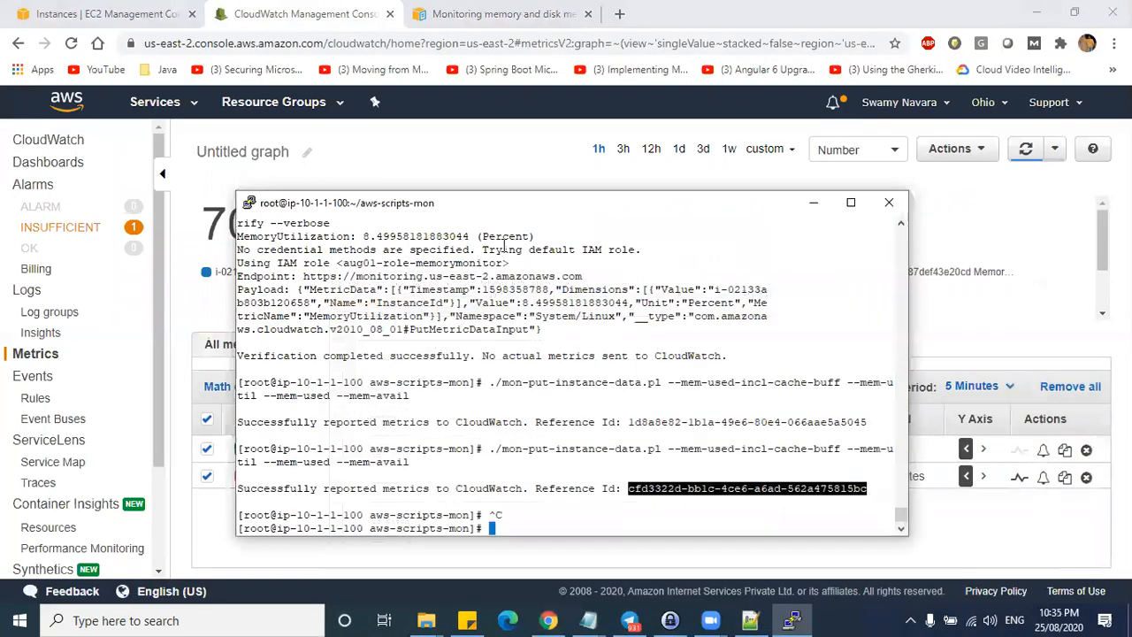
{"action": "left_click", "coordinate": [449, 152]}
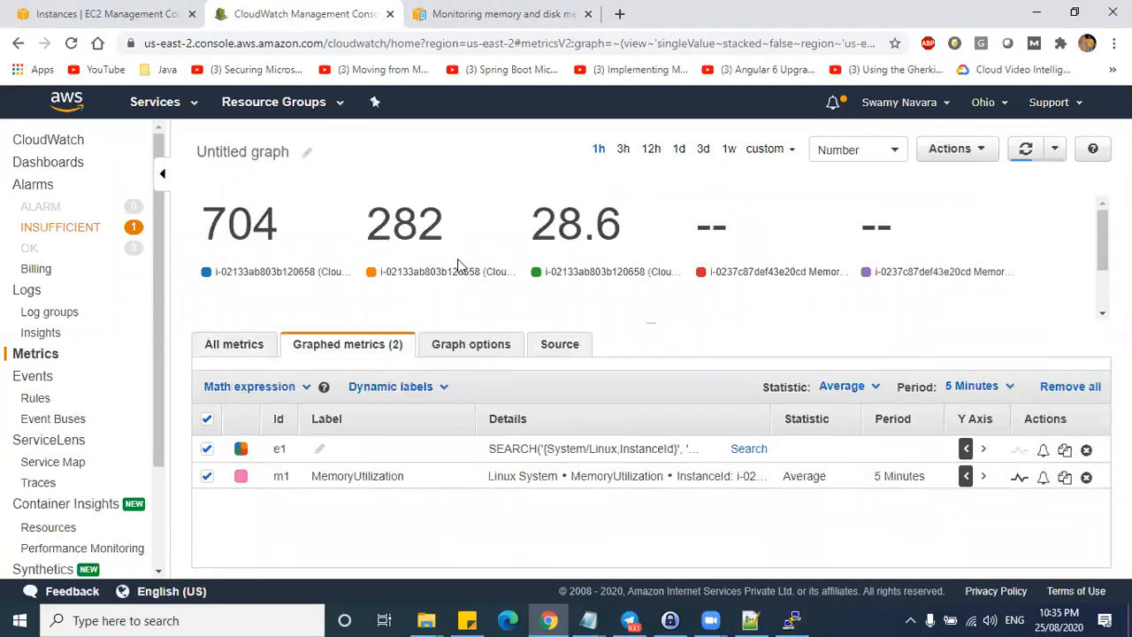
- Deselect the other series and graph only CloudWatchDemo Machine's MemoryUtilization, reading 28.6%
{"action": "left_click_drag", "start_coordinate": [588, 227], "coordinate": [228, 221]}
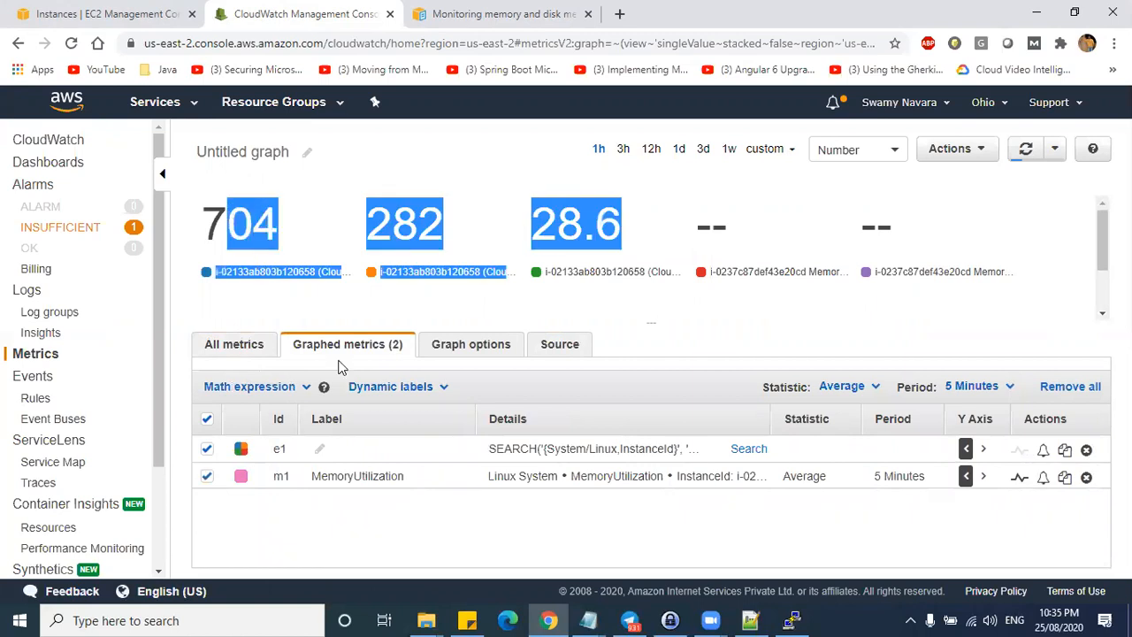
{"action": "left_click", "coordinate": [207, 476]}
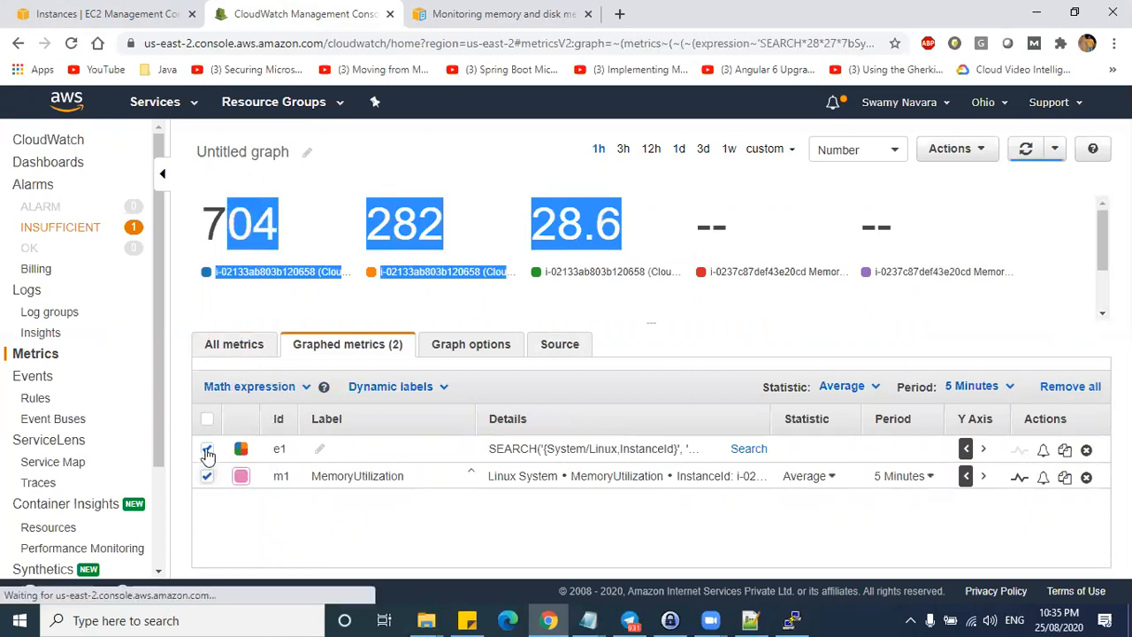
{"action": "left_click", "coordinate": [207, 449]}
{"action": "left_click", "coordinate": [248, 347]}
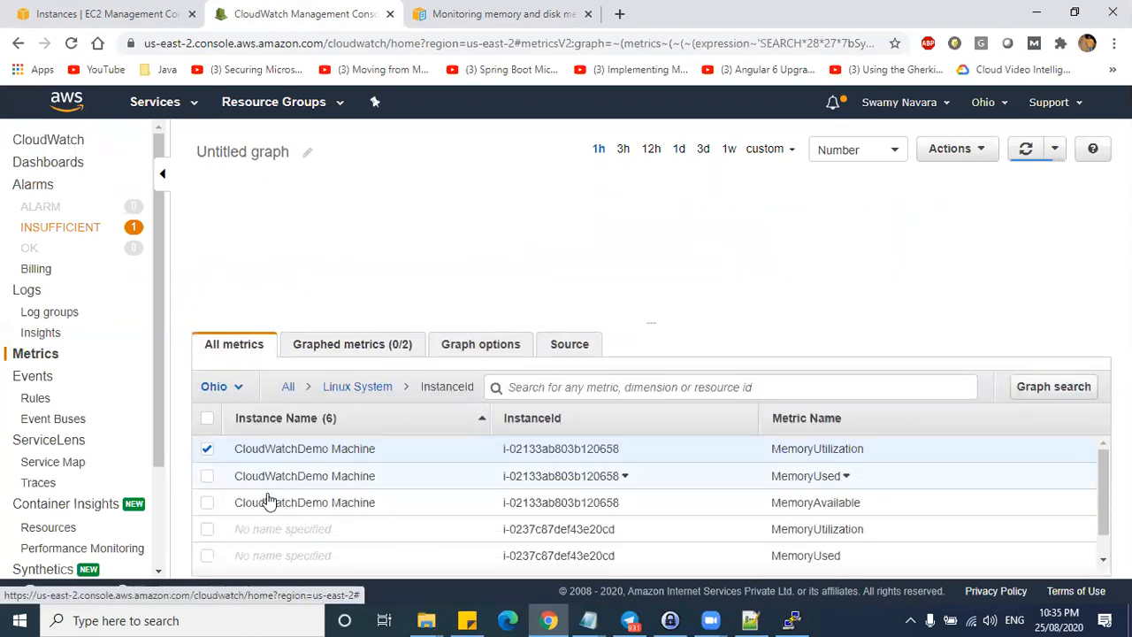
{"action": "left_click", "coordinate": [1026, 150]}
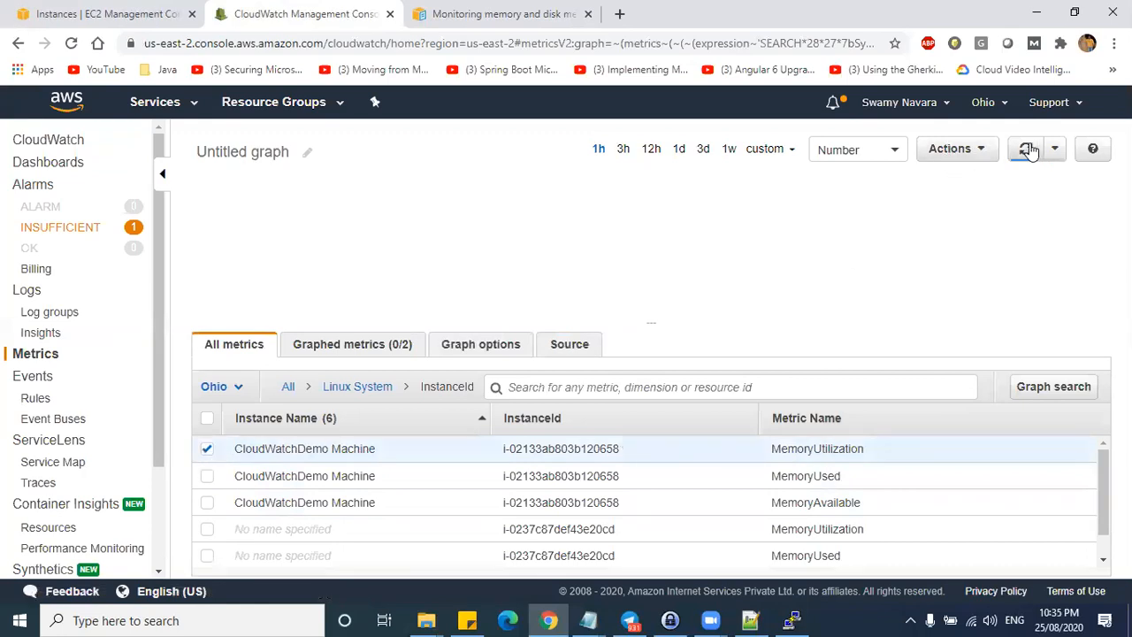
{"action": "left_click", "coordinate": [571, 451]}
{"action": "left_click", "coordinate": [207, 449]}
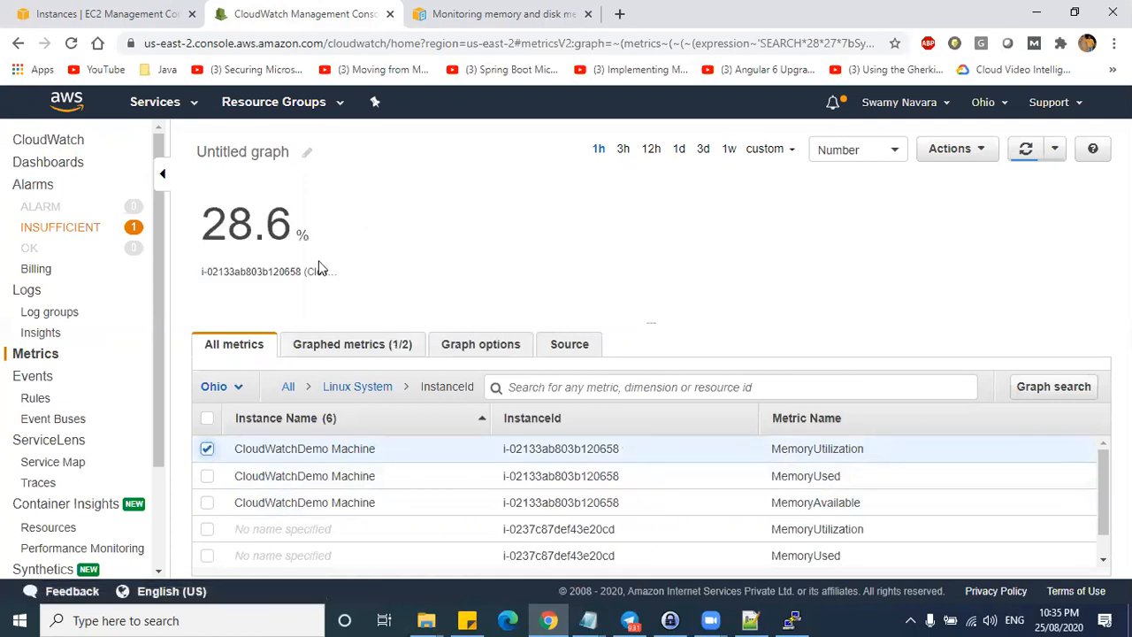
{"action": "left_click_drag", "start_coordinate": [299, 237], "coordinate": [221, 232]}
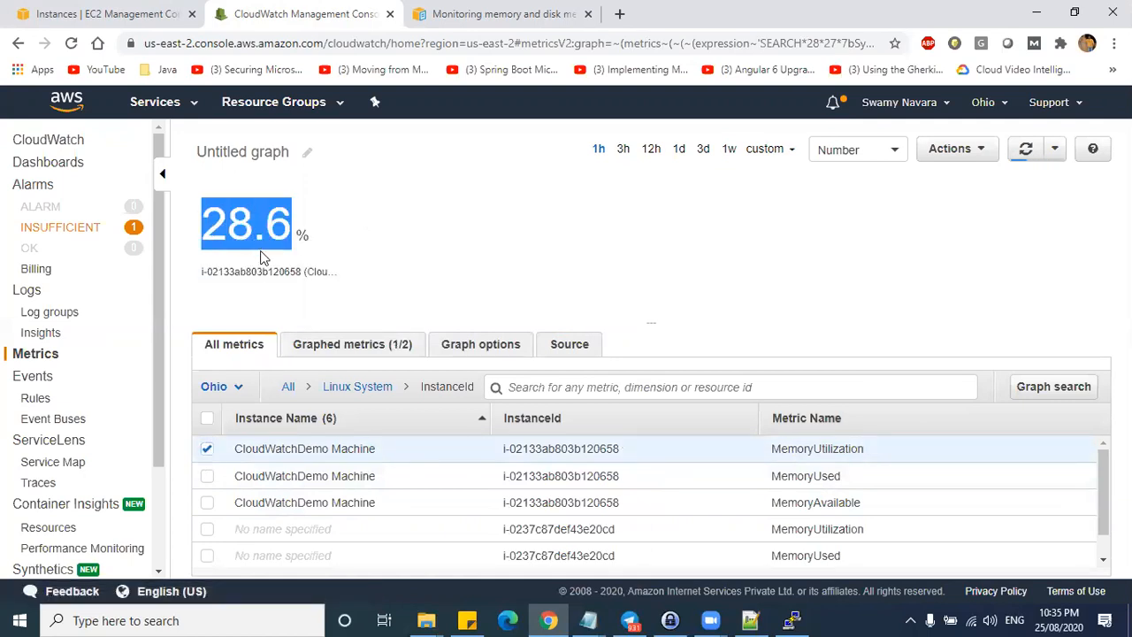
- Select the --verify --verbose example command in the memory-monitoring docs
{"action": "key", "text": "alt+Tab"}
{"action": "key", "text": "alt+Tab"}
{"action": "left_click", "coordinate": [451, 14]}
{"action": "left_click_drag", "start_coordinate": [502, 295], "coordinate": [123, 292]}
- Clear the PuTTY terminal and rerun the --verify --verbose memory command, reporting MemoryUtilization 8.4207021479846
{"action": "key", "text": "alt+Tab"}
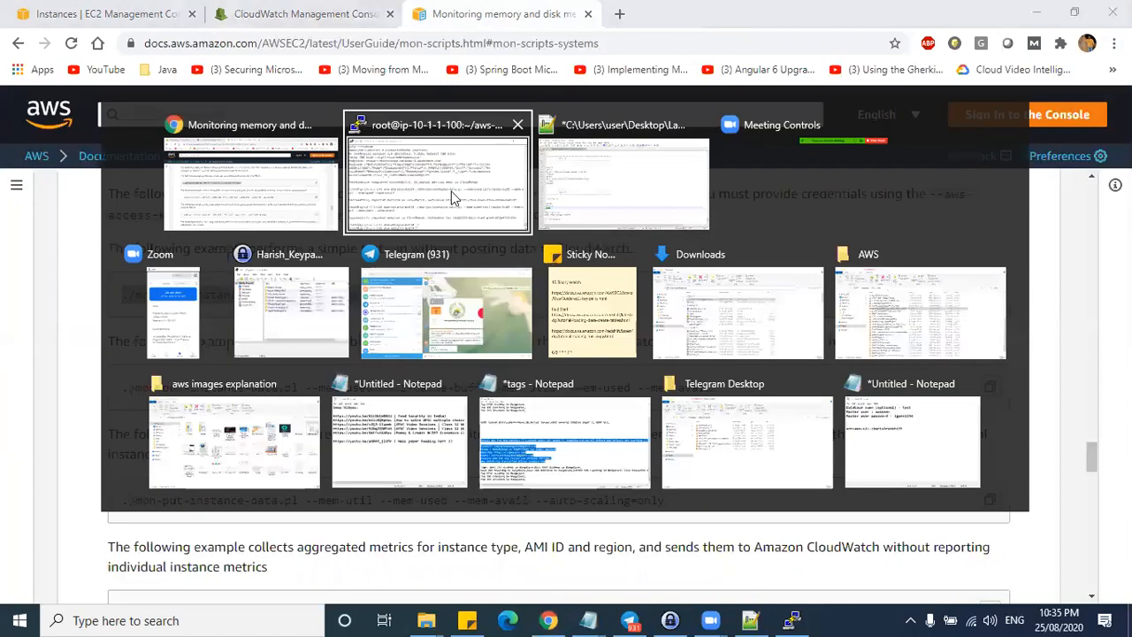
{"action": "key", "text": "alt+Tab"}
{"action": "left_click", "coordinate": [226, 172]}
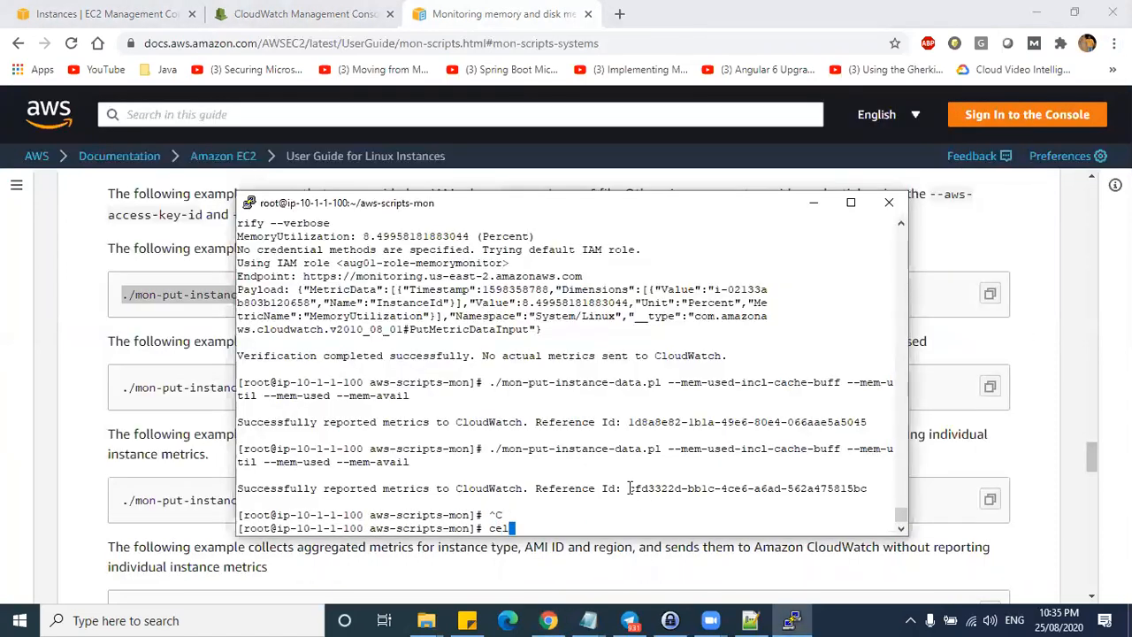
{"action": "type", "text": "clear"}
{"action": "key", "text": "Return"}
{"action": "right_click", "coordinate": [507, 379]}
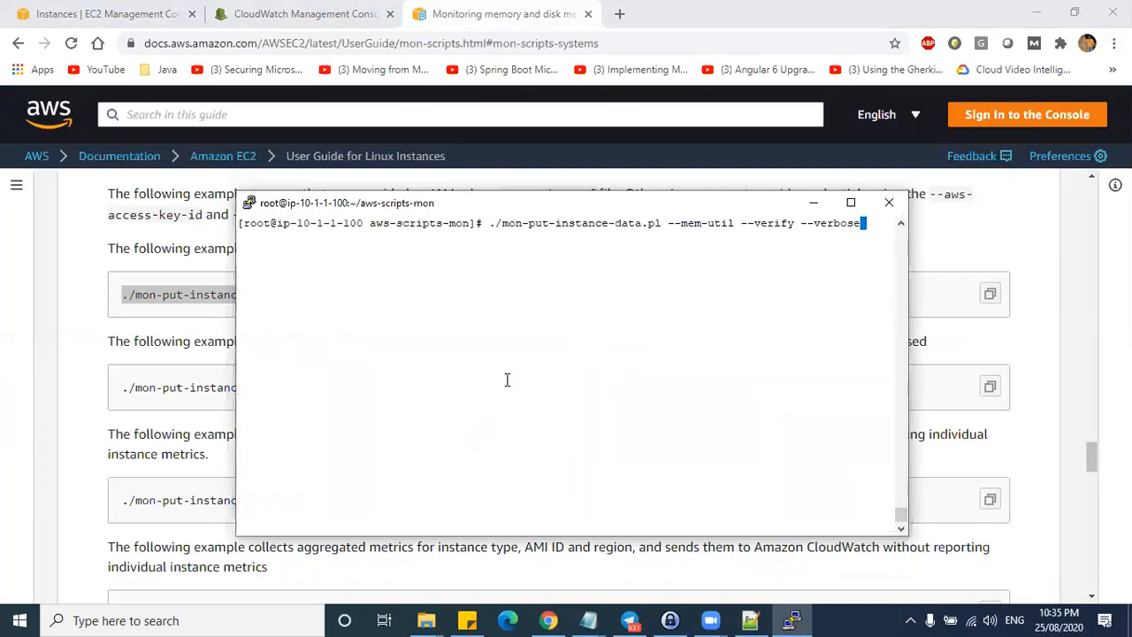
{"action": "key", "text": "Return"}
{"action": "left_click_drag", "start_coordinate": [362, 236], "coordinate": [468, 237]}
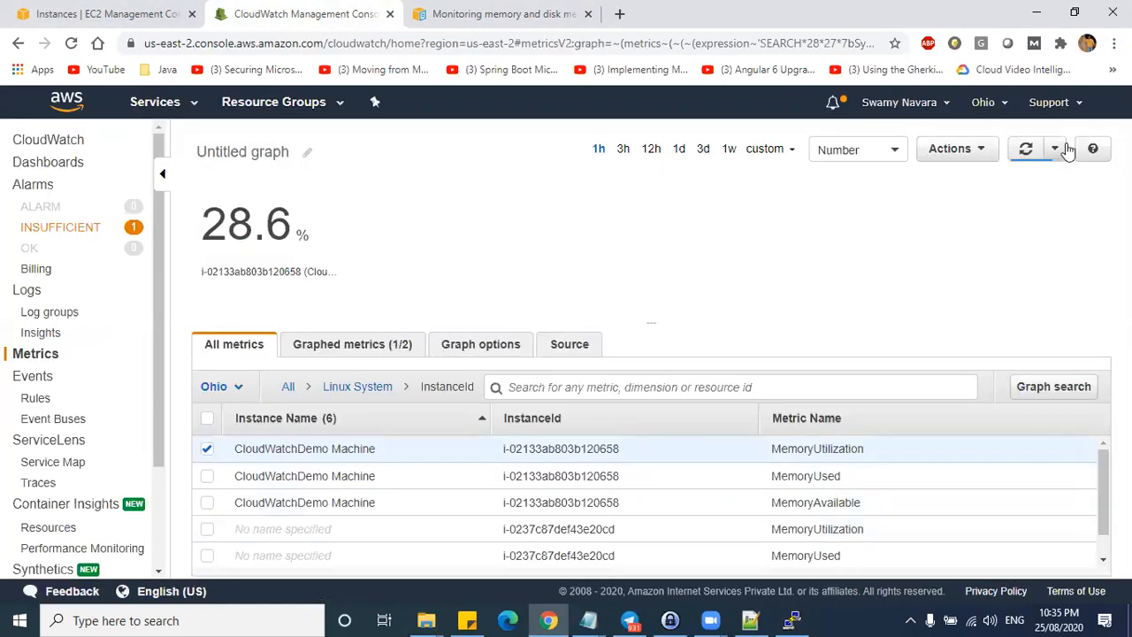
- Back in CloudWatch, check the MemoryUtilization details card and highlight the 28.6 % value with its instance ID
{"action": "left_click", "coordinate": [1026, 150]}
{"action": "mouse_move", "coordinate": [255, 271]}
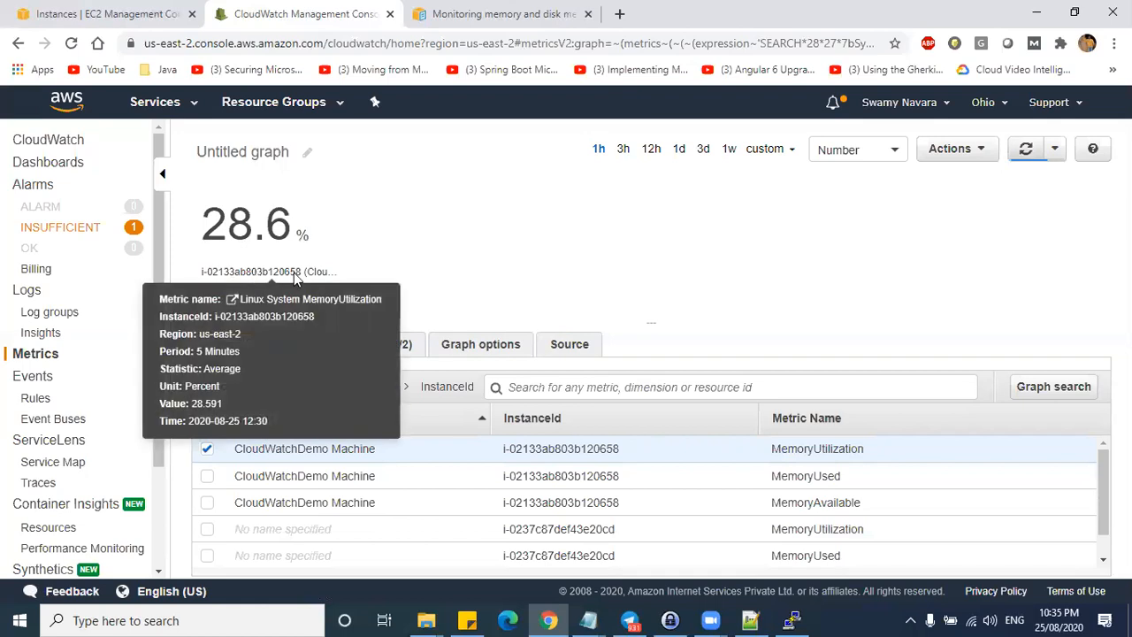
{"action": "double_click", "coordinate": [297, 278]}
{"action": "left_click_drag", "start_coordinate": [198, 272], "coordinate": [294, 270]}
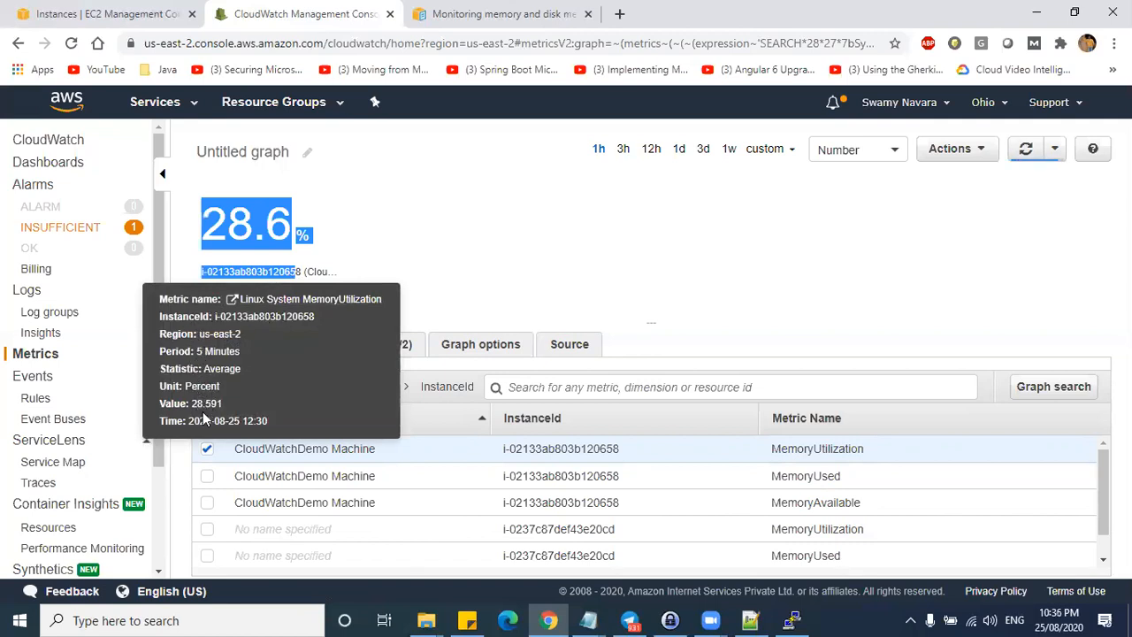
- Graph MemoryUsed and MemoryAvailable with MemoryUtilization: 28.7%, 283 MB and 703 MB
{"action": "left_click", "coordinate": [573, 259]}
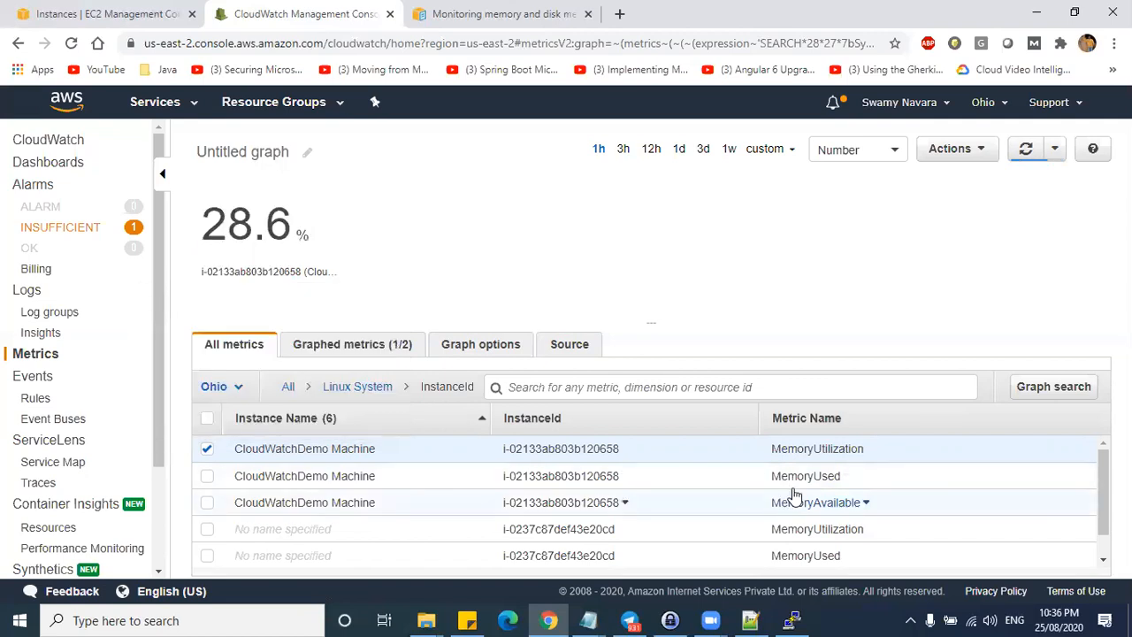
{"action": "scroll", "coordinate": [794, 489], "scroll_direction": "down", "scroll_amount": 1}
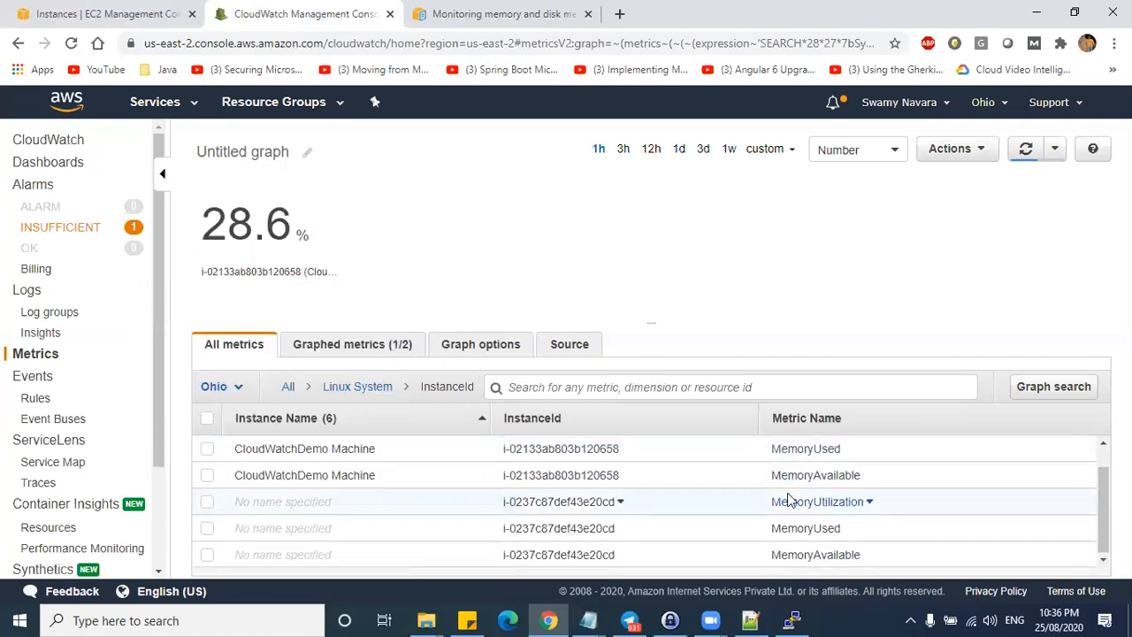
{"action": "scroll", "coordinate": [790, 495], "scroll_direction": "up", "scroll_amount": 1}
{"action": "left_click", "coordinate": [206, 477]}
{"action": "left_click", "coordinate": [207, 503]}
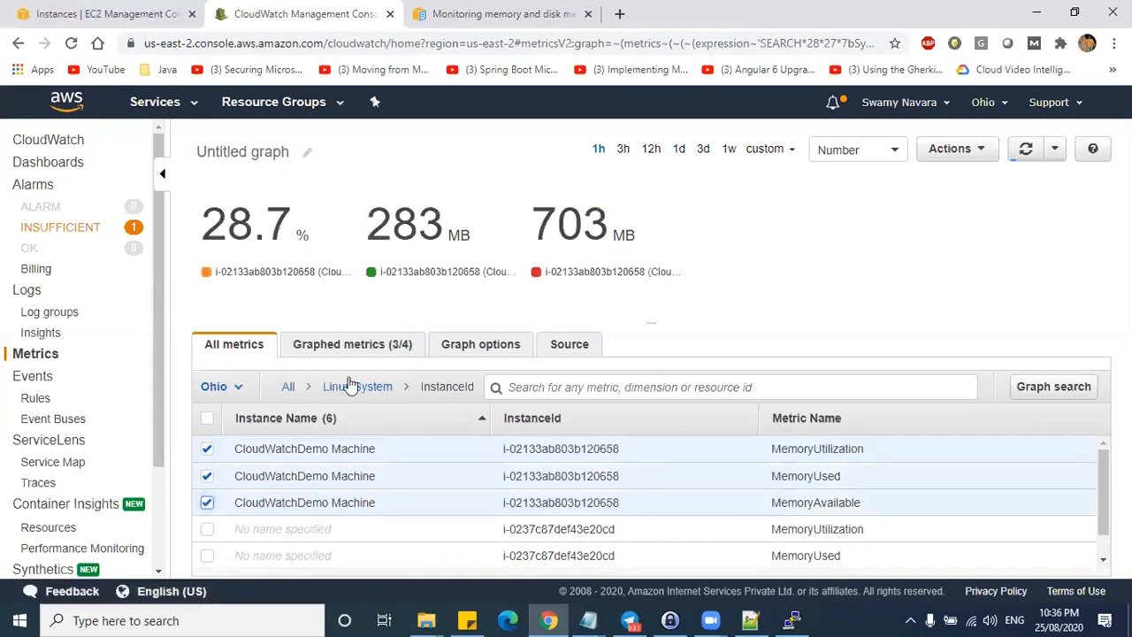
{"action": "left_click", "coordinate": [1025, 148]}
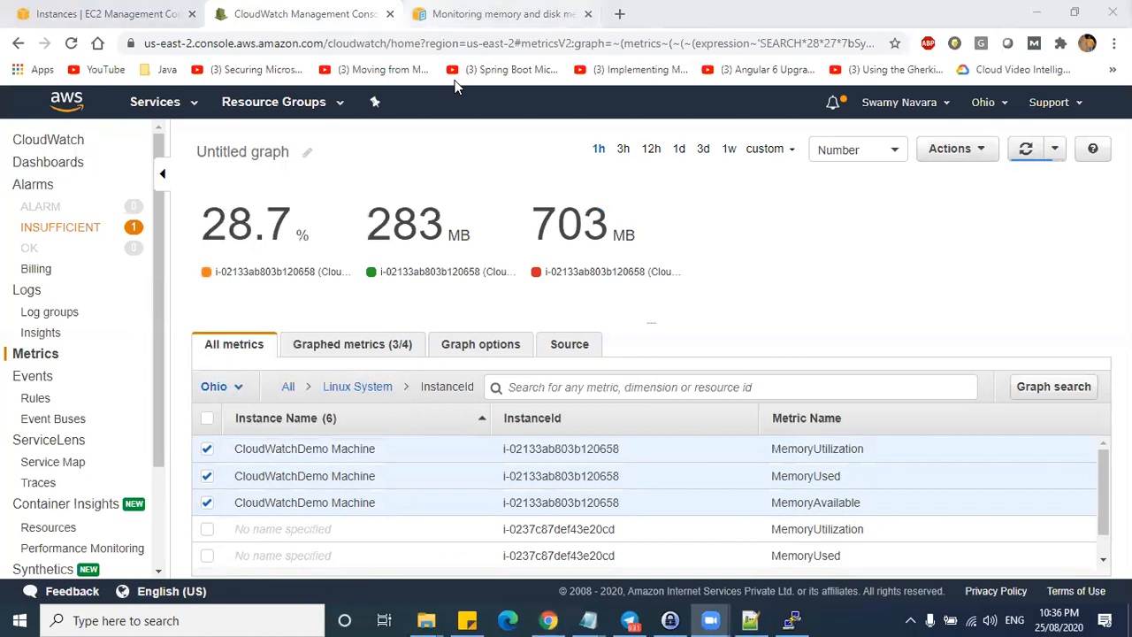
{"action": "left_click", "coordinate": [500, 13]}
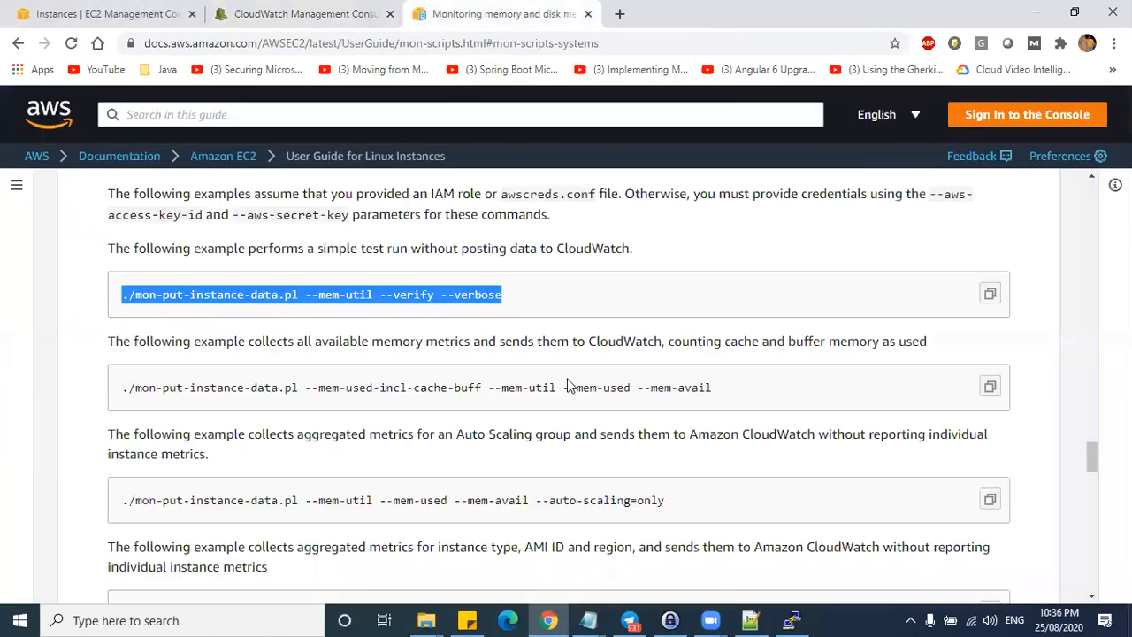
- In PuTTY, rerun mon-put-instance-data.pl with --mem-used-incl-cache-buff to report memory metrics
{"action": "left_click", "coordinate": [305, 14]}
{"action": "left_click", "coordinate": [104, 13]}
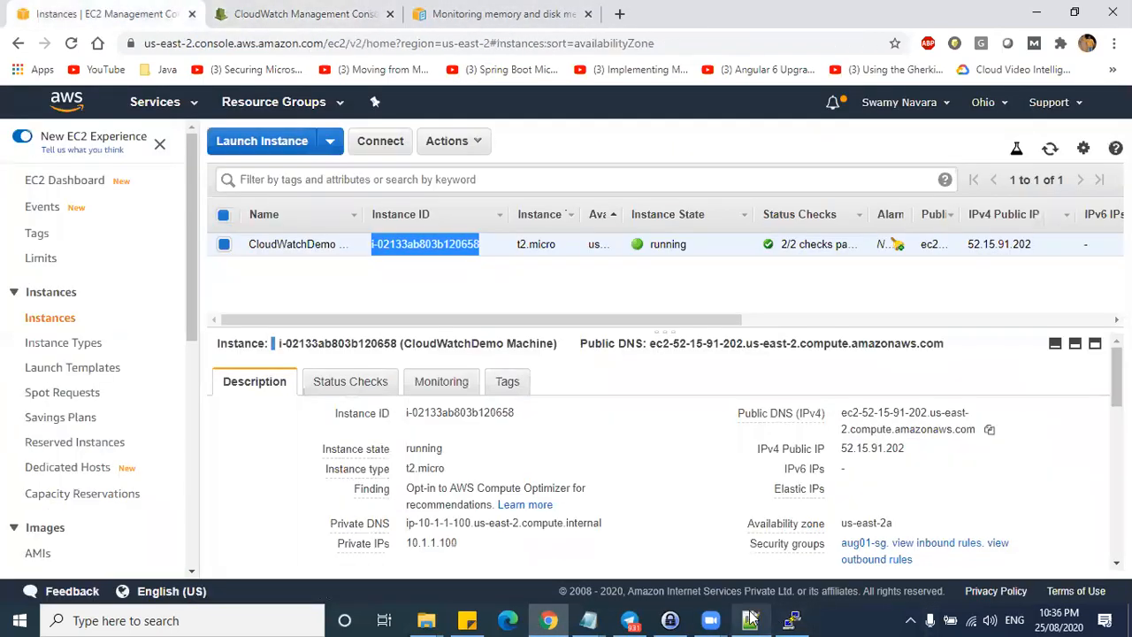
{"action": "mouse_move", "coordinate": [710, 619]}
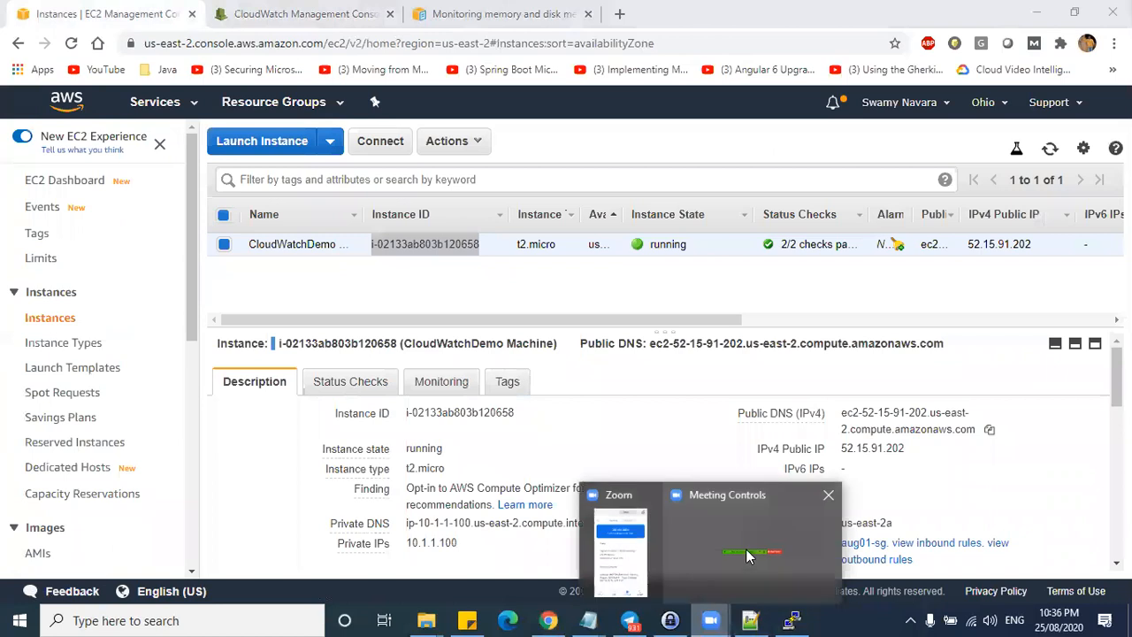
{"action": "left_click", "coordinate": [790, 620]}
{"action": "left_click", "coordinate": [716, 400]}
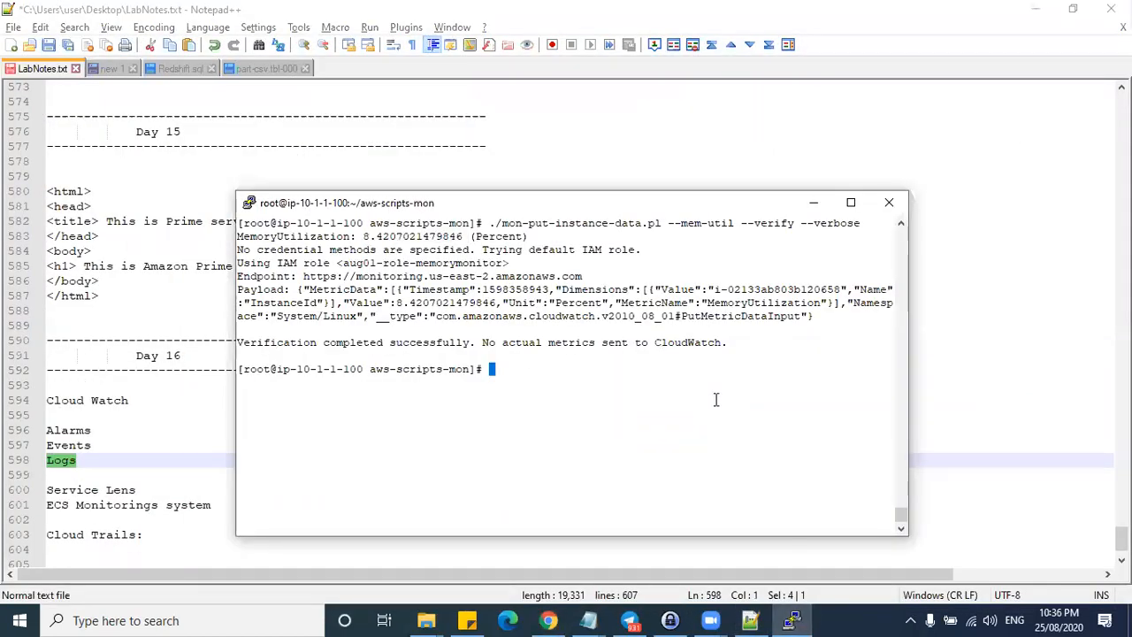
{"action": "key", "text": "Up"}
{"action": "key", "text": "Up"}
{"action": "key", "text": "Up"}
{"action": "key", "text": "Return"}
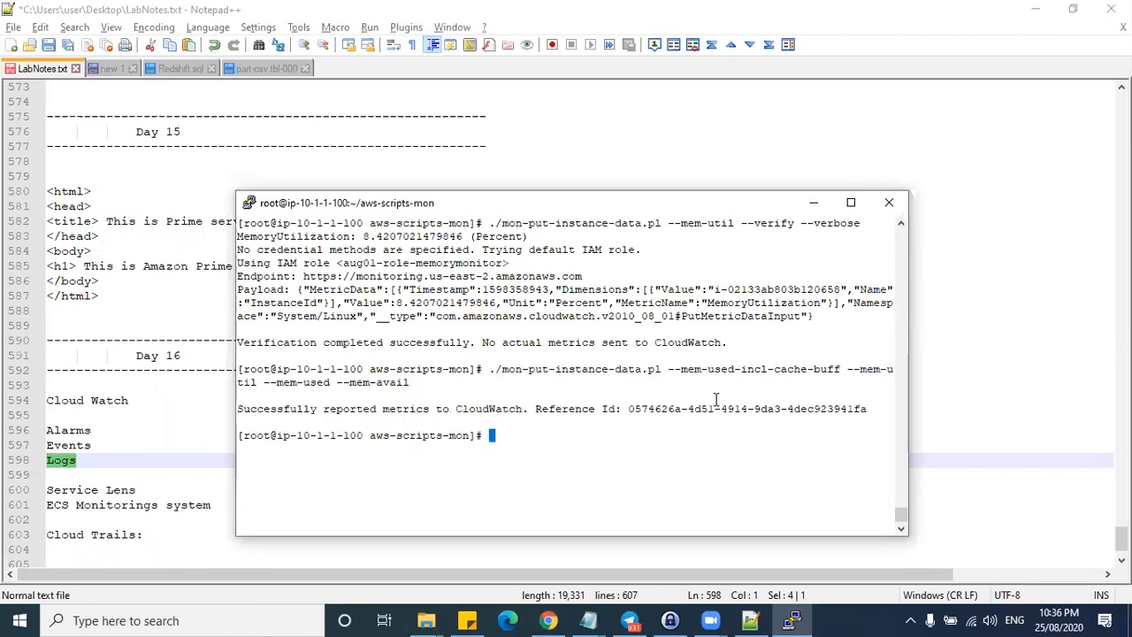
- Rerun the --verify command, which reports MemoryUtilization 8.4321971753943 percent
{"action": "key", "text": "Up"}
{"action": "key", "text": "Up"}
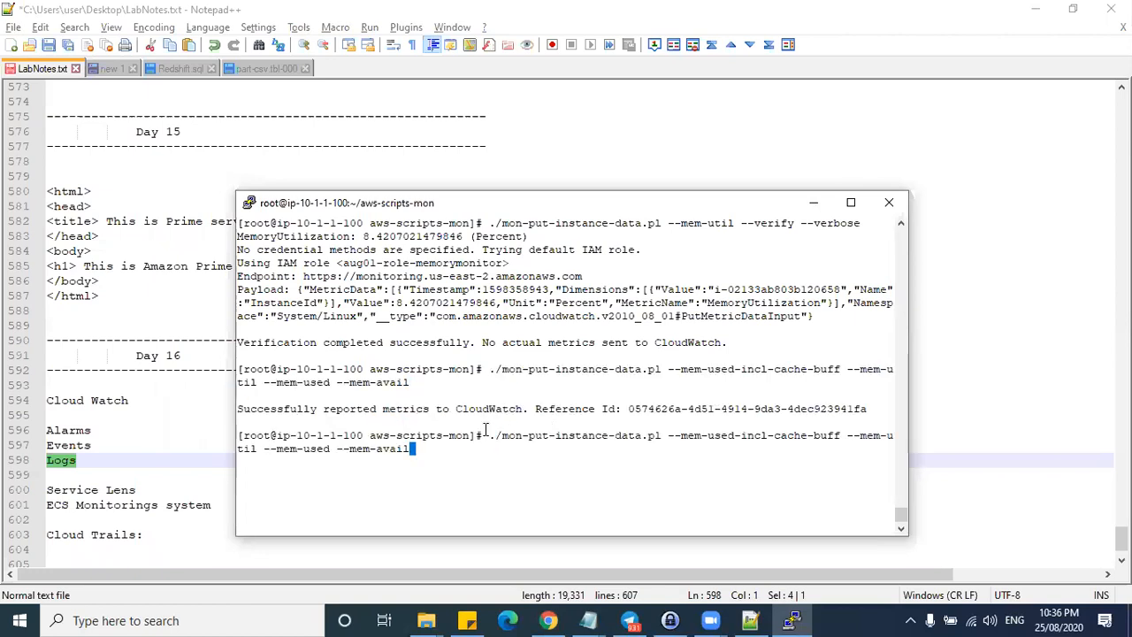
{"action": "key", "text": "Return"}
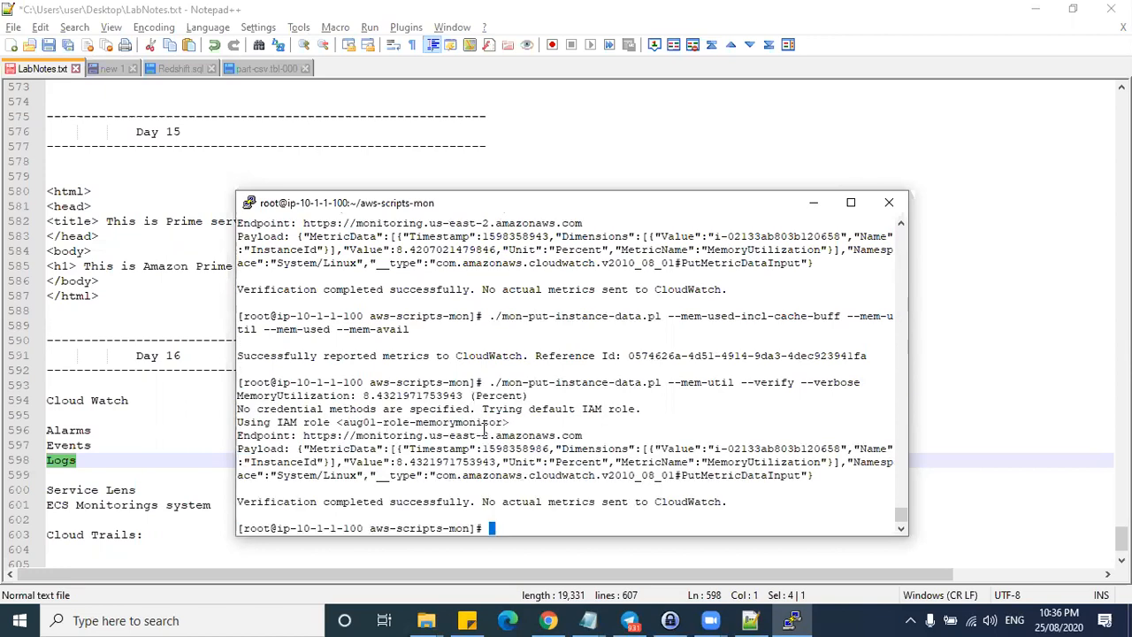
{"action": "left_click_drag", "start_coordinate": [356, 395], "coordinate": [440, 396]}
{"action": "left_click", "coordinate": [1036, 9]}
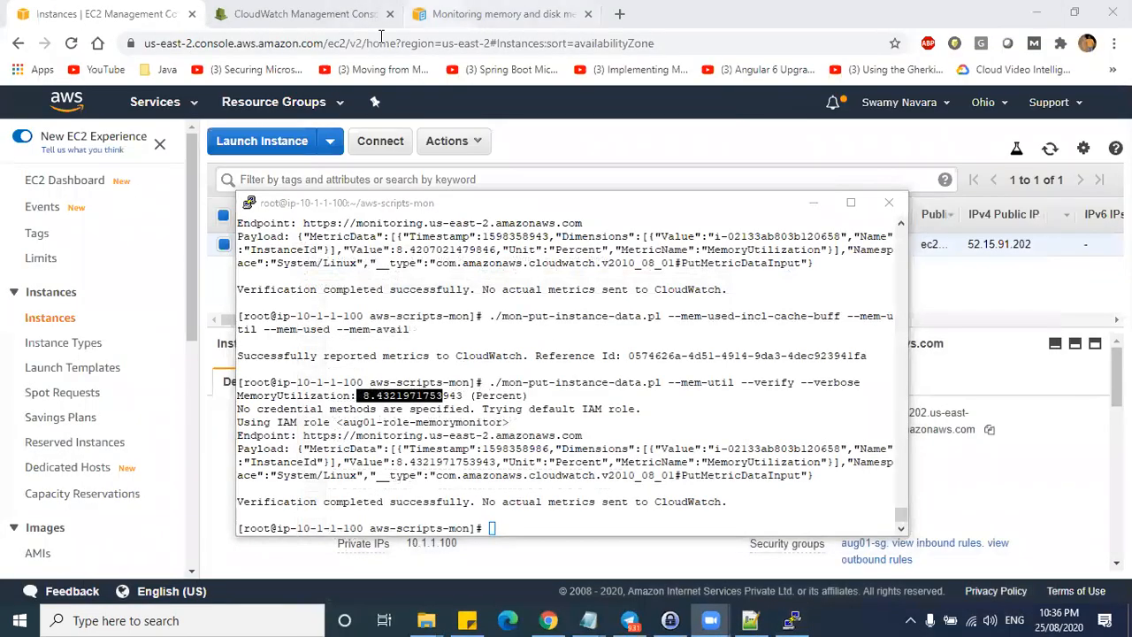
- Refresh the CloudWatch memory graph and check the 28.7% MemoryUtilization value
{"action": "left_click", "coordinate": [435, 14]}
{"action": "left_click", "coordinate": [310, 14]}
{"action": "left_click", "coordinate": [1029, 149]}
{"action": "left_click", "coordinate": [1028, 150]}
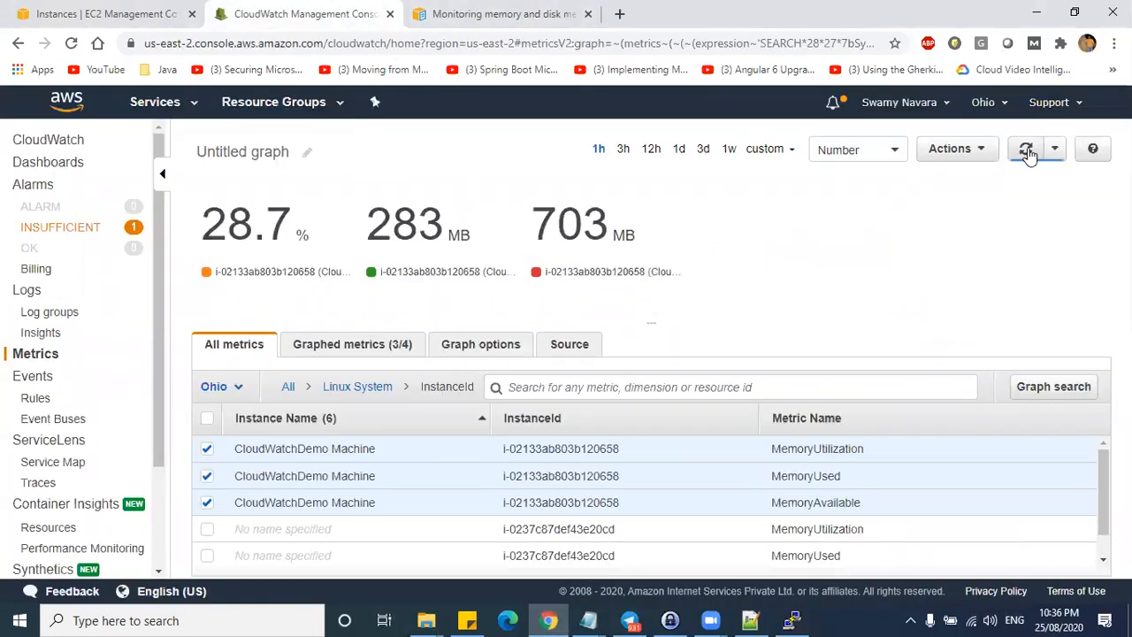
{"action": "double_click", "coordinate": [253, 220]}
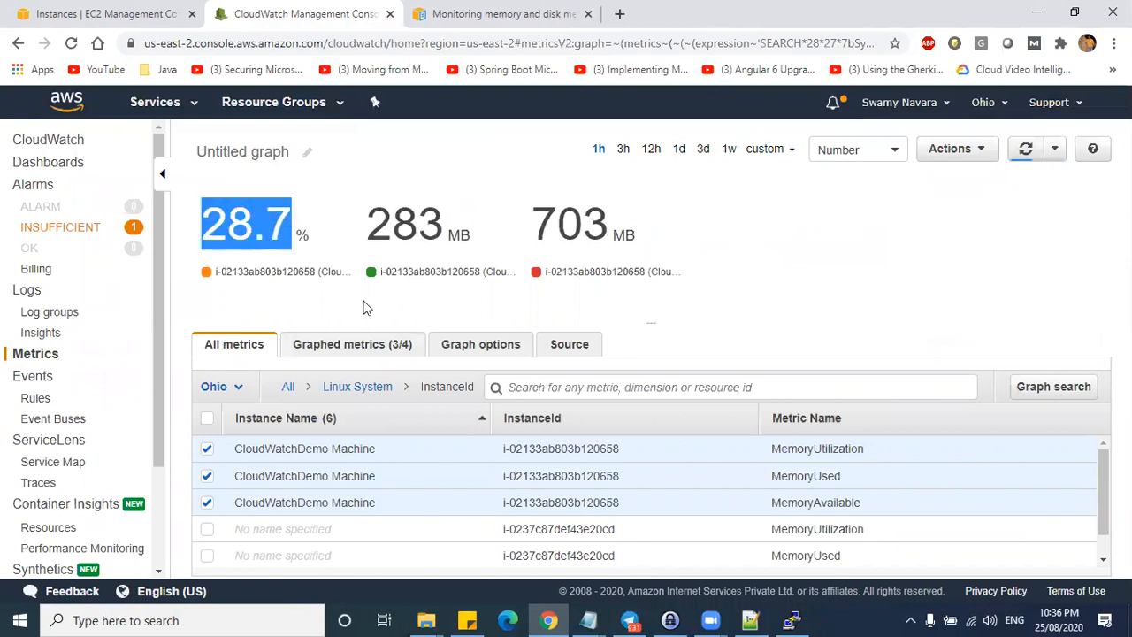
{"action": "left_click", "coordinate": [851, 308]}
{"action": "left_click_drag", "start_coordinate": [218, 215], "coordinate": [305, 221]}
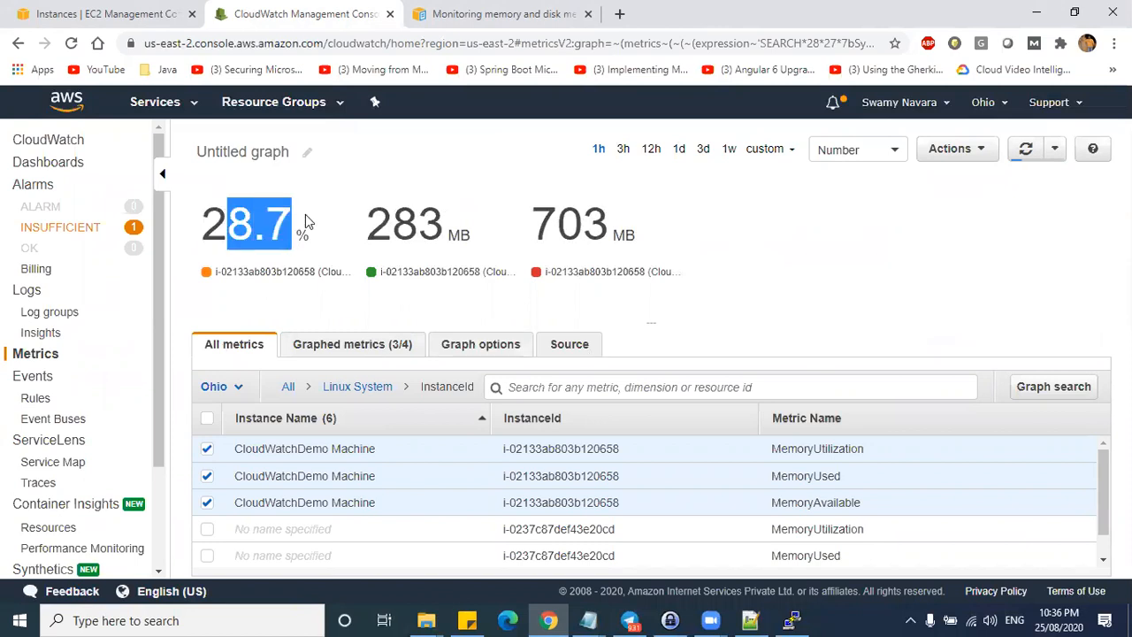
{"action": "left_click_drag", "start_coordinate": [200, 219], "coordinate": [294, 221]}
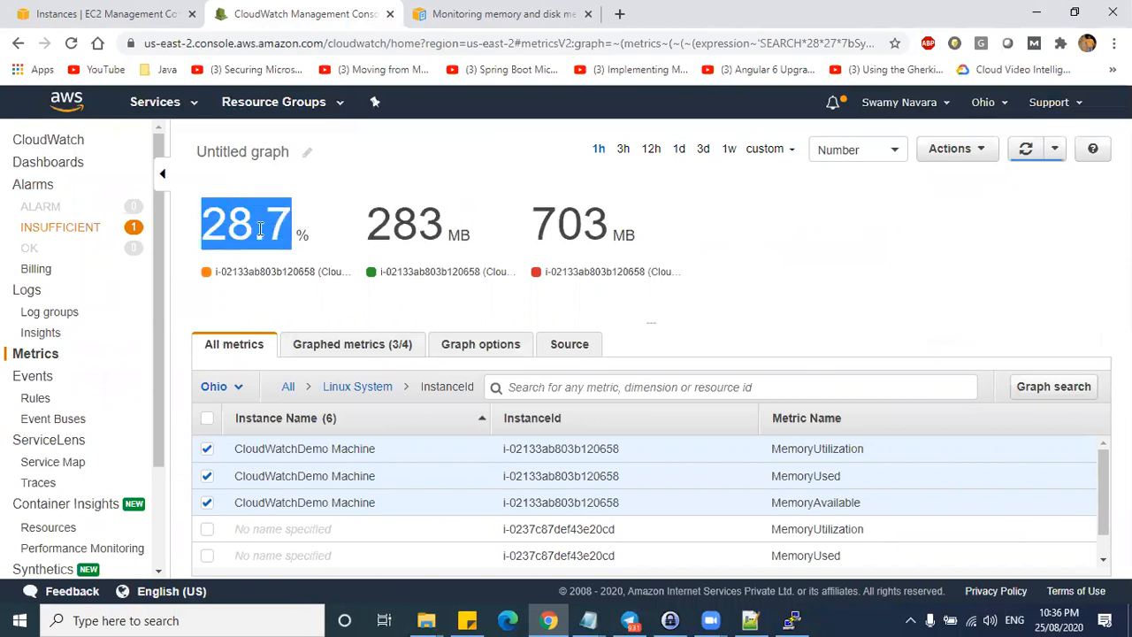
- Rename the untitled graph to 'Memory Monitoring'
{"action": "left_click", "coordinate": [305, 153]}
{"action": "type", "text": "Memory Monit"}
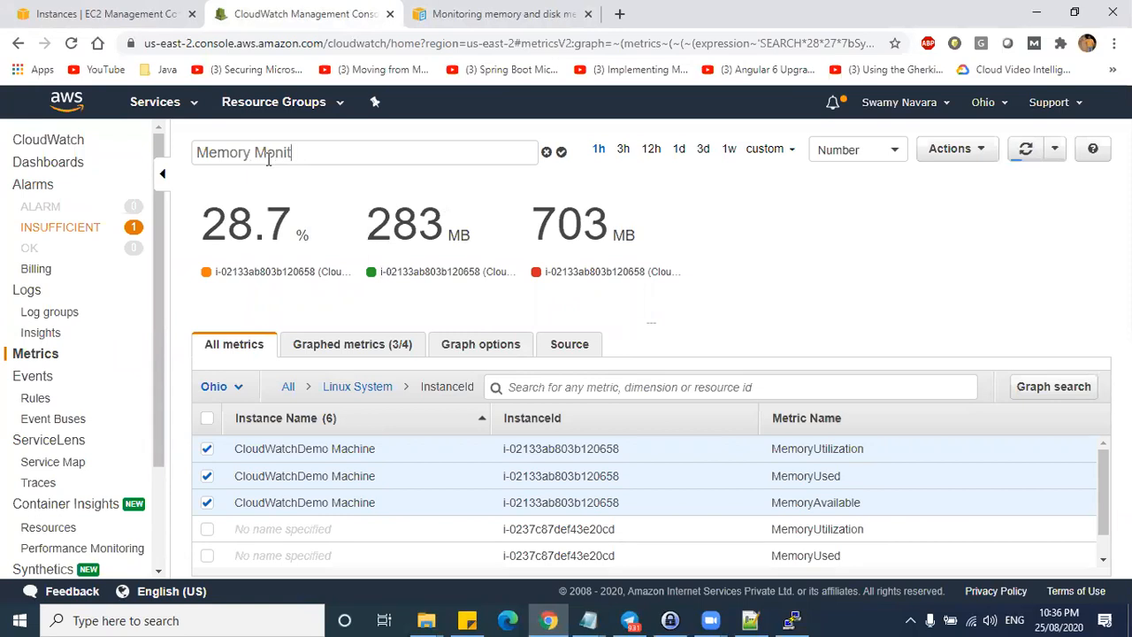
{"action": "key", "text": "Return"}
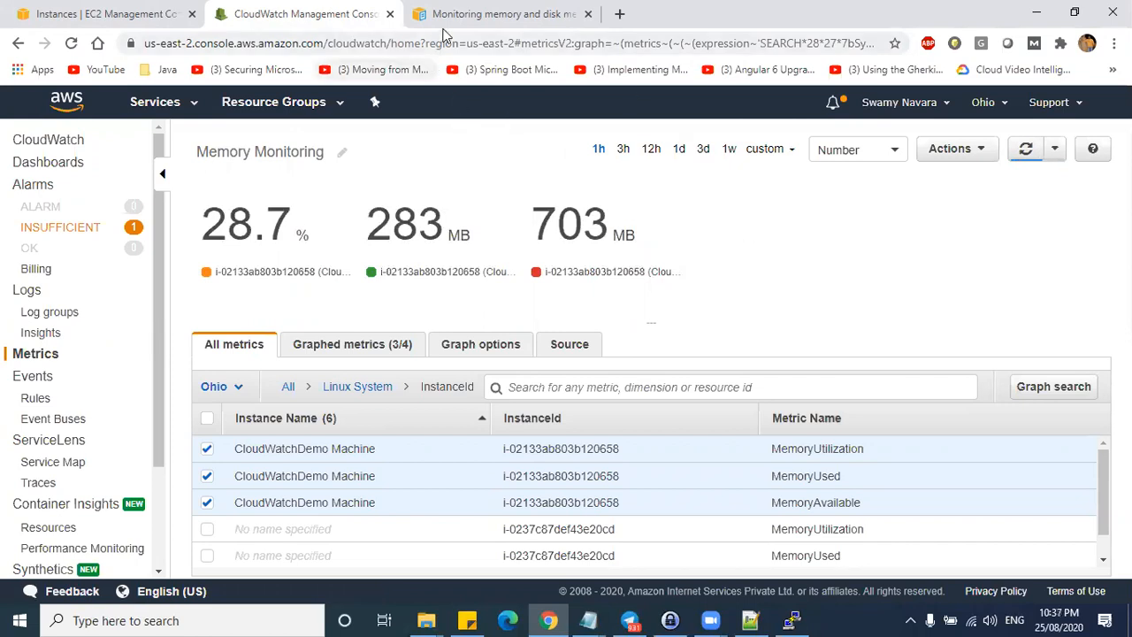
- On the EC2 instance's Monitoring tab, try enabling detailed monitoring, then close the prompt
{"action": "left_click", "coordinate": [444, 17]}
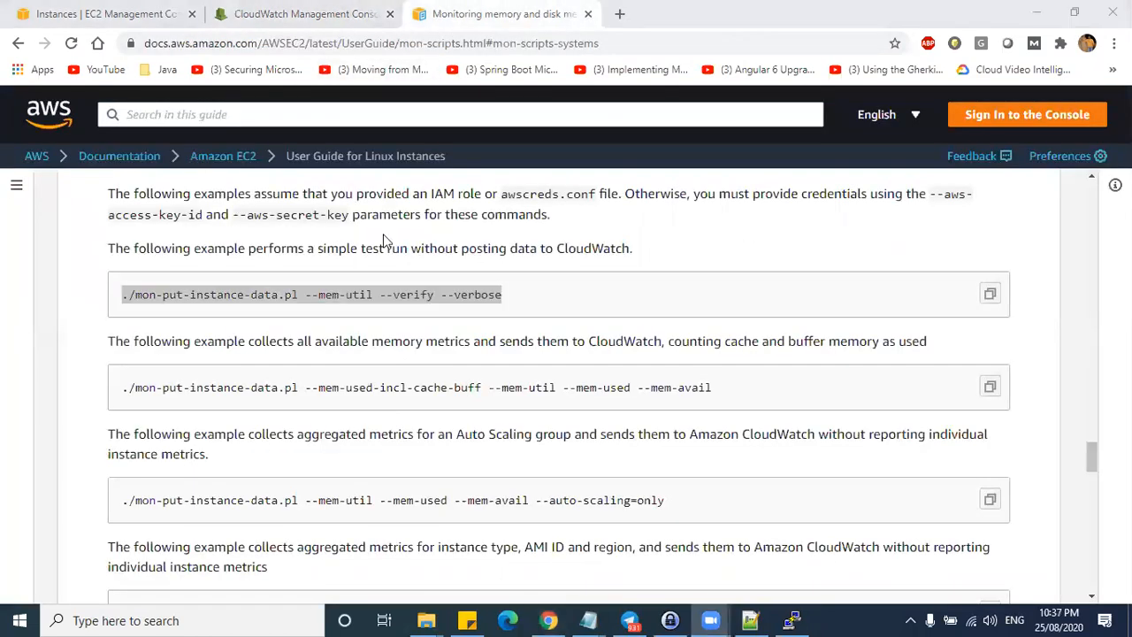
{"action": "key", "text": "ctrl+shift+Tab"}
{"action": "key", "text": "ctrl+shift+Tab"}
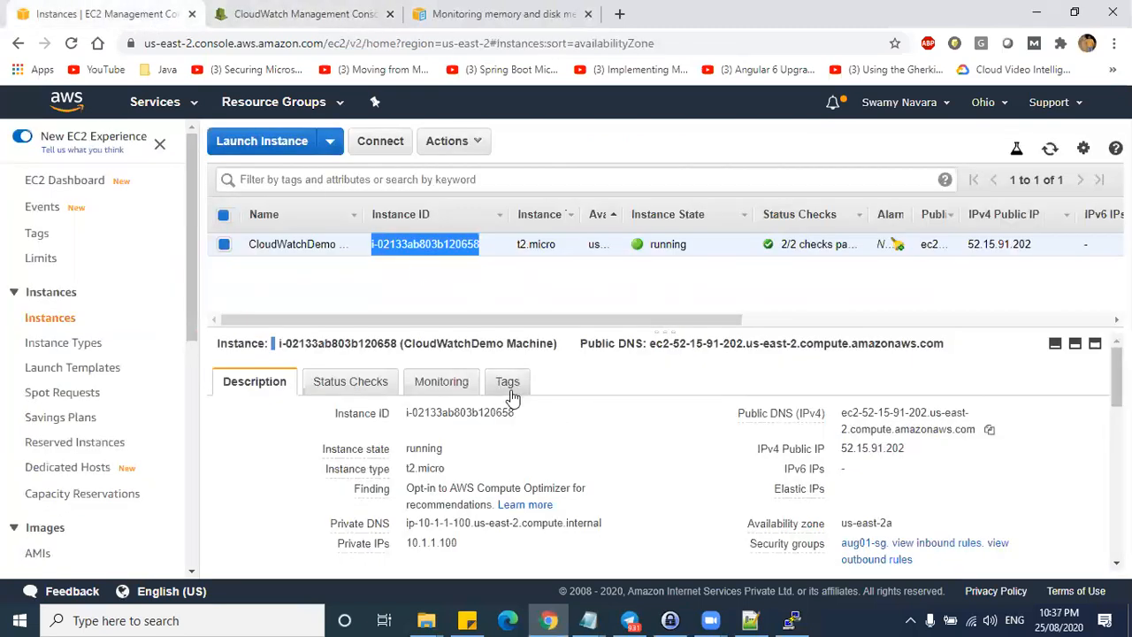
{"action": "left_click", "coordinate": [418, 415]}
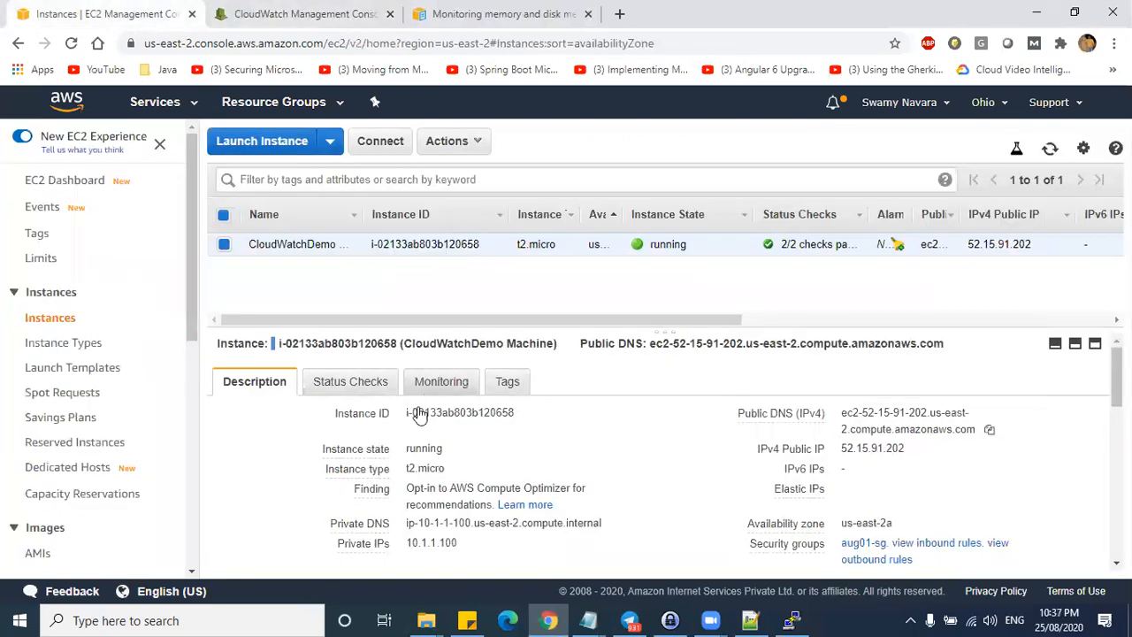
{"action": "left_click", "coordinate": [441, 381]}
{"action": "left_click", "coordinate": [513, 457]}
{"action": "left_click", "coordinate": [852, 443]}
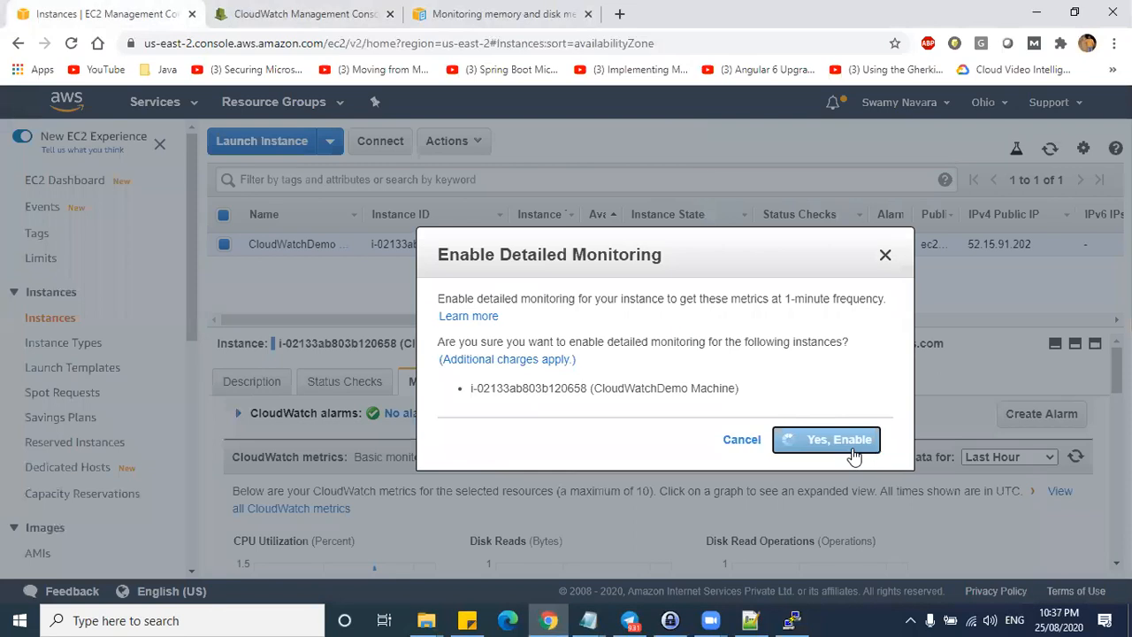
{"action": "left_click", "coordinate": [839, 389]}
- Keep the Last Hour time range and open all CloudWatch metrics in a new tab
{"action": "left_click", "coordinate": [1004, 456]}
{"action": "left_click", "coordinate": [1013, 457]}
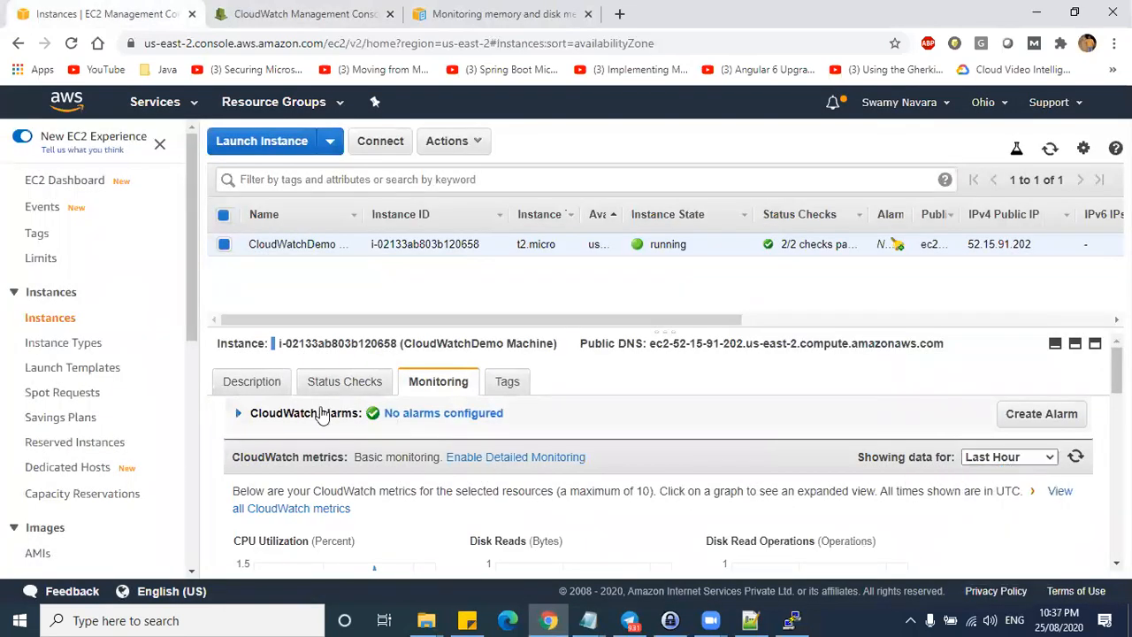
{"action": "scroll", "coordinate": [399, 508], "scroll_direction": "down", "scroll_amount": 2}
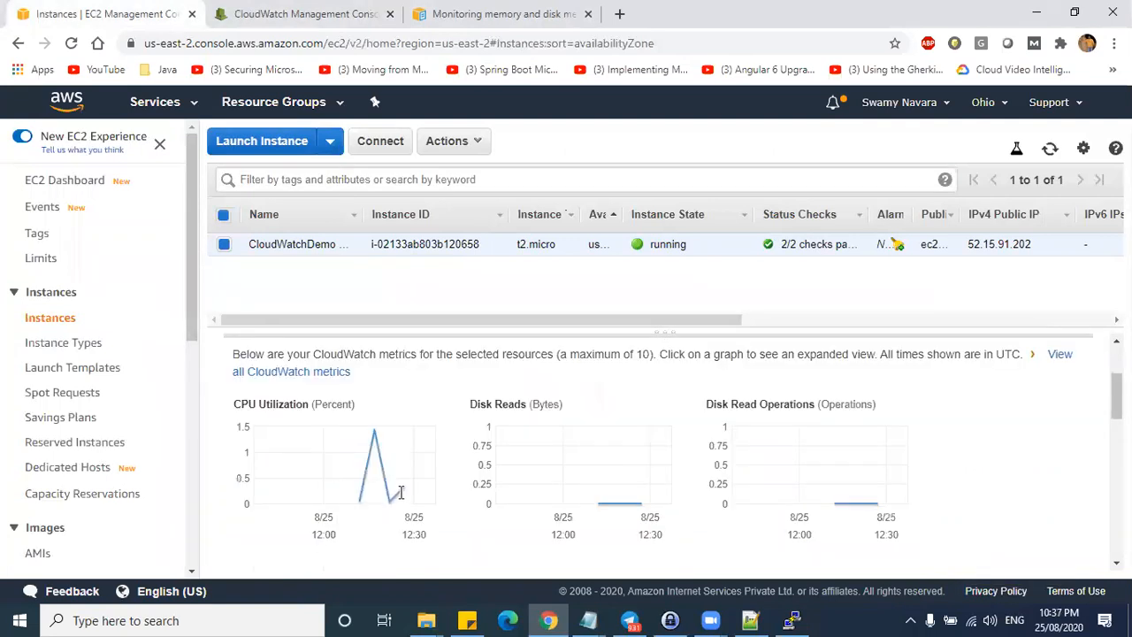
{"action": "left_click", "coordinate": [316, 341]}
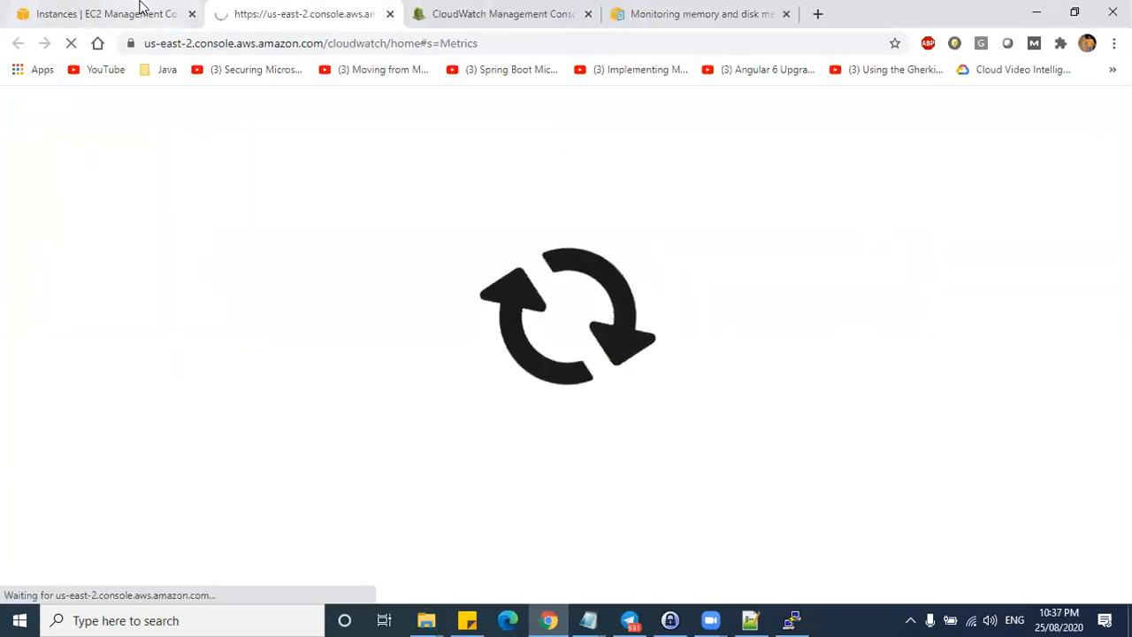
{"action": "left_click", "coordinate": [139, 11]}
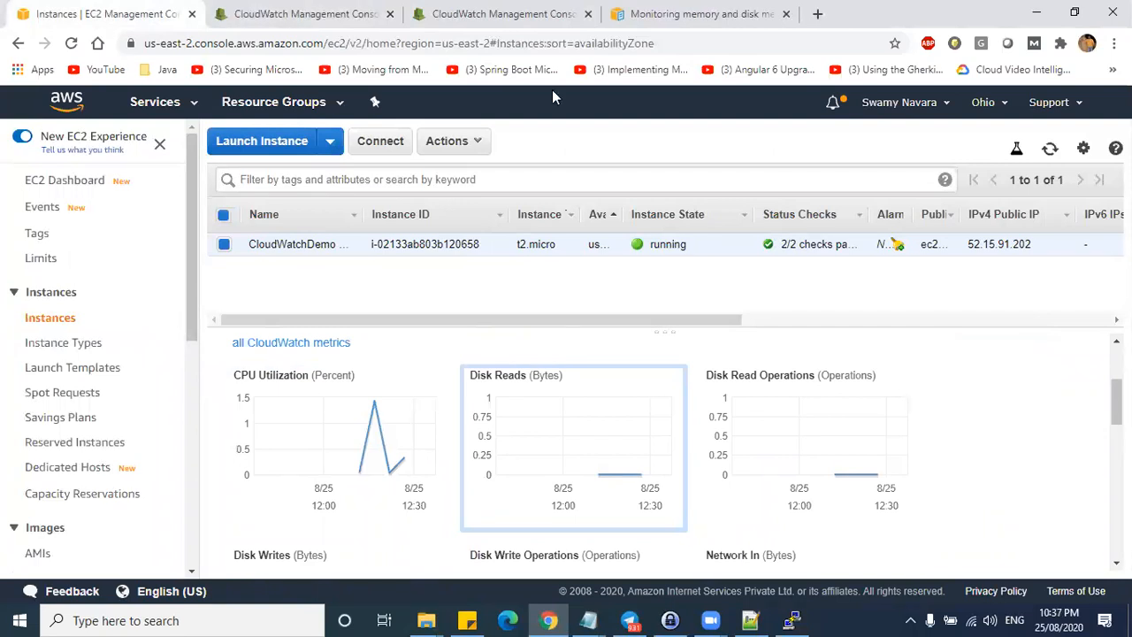
{"action": "key", "text": "ctrl+Tab"}
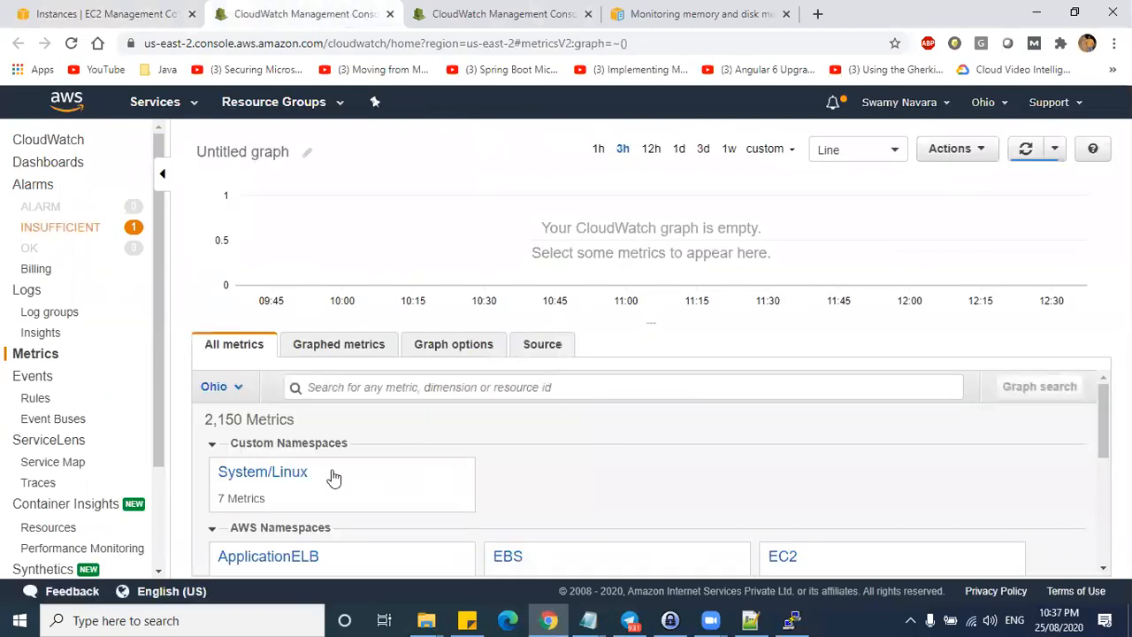
{"action": "left_click", "coordinate": [294, 471]}
{"action": "left_click", "coordinate": [591, 457]}
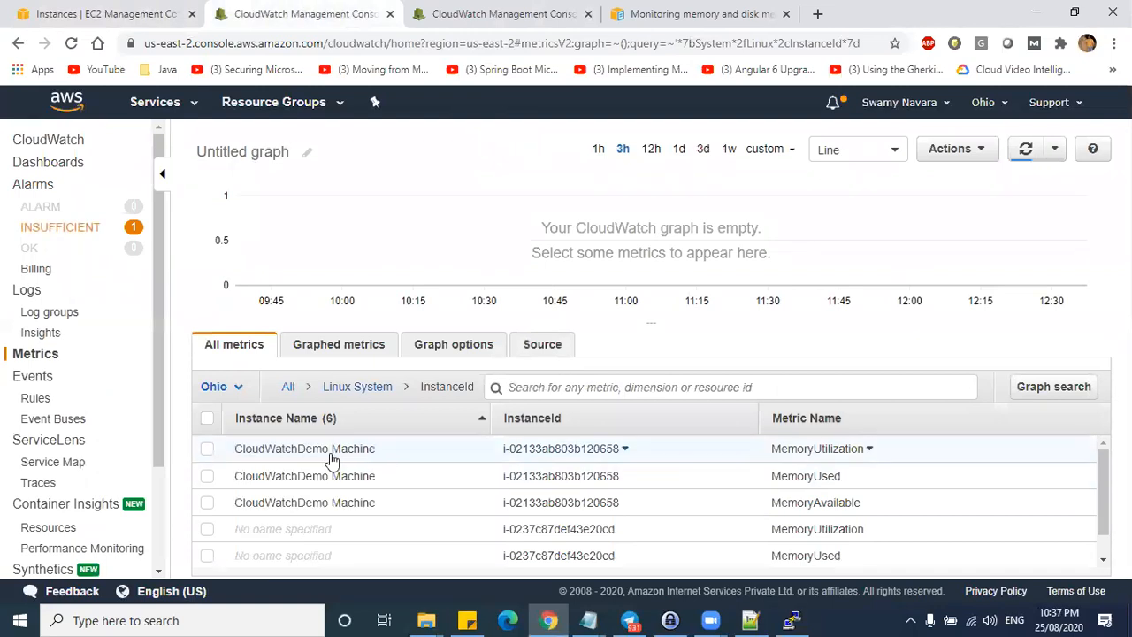
{"action": "left_click", "coordinate": [206, 449]}
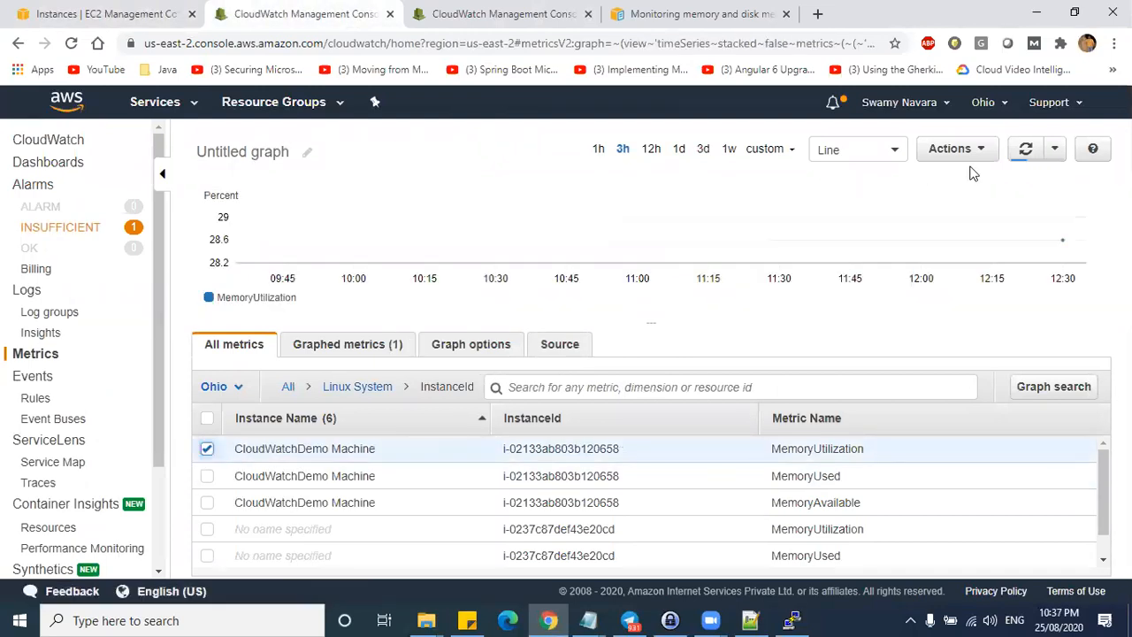
{"action": "left_click", "coordinate": [887, 152]}
{"action": "left_click", "coordinate": [841, 222]}
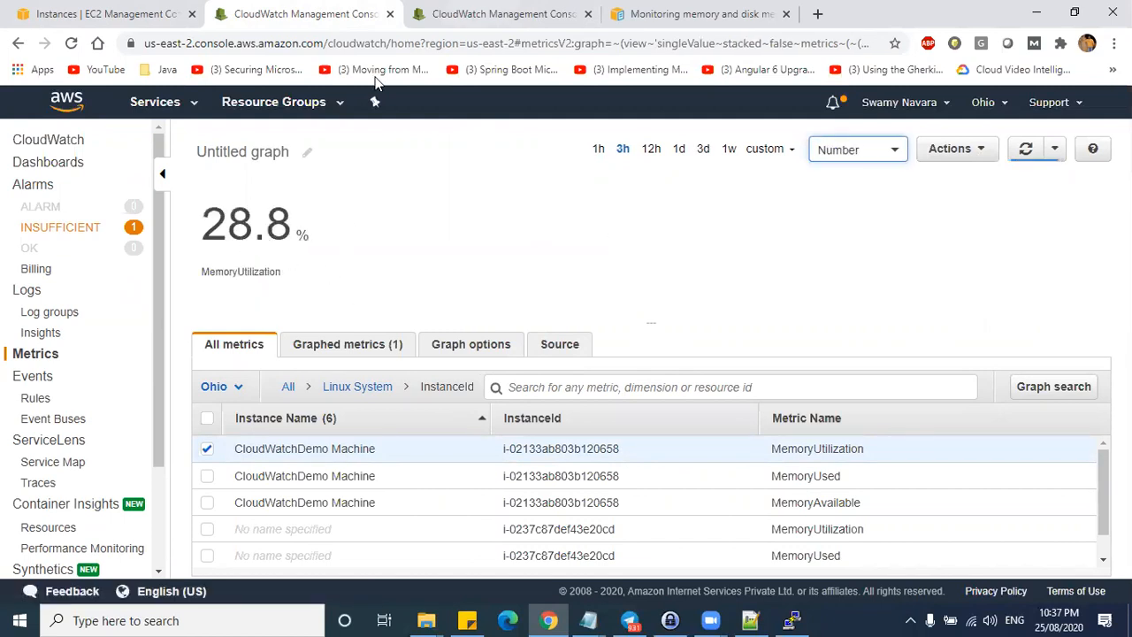
{"action": "key", "text": "ctrl+Tab"}
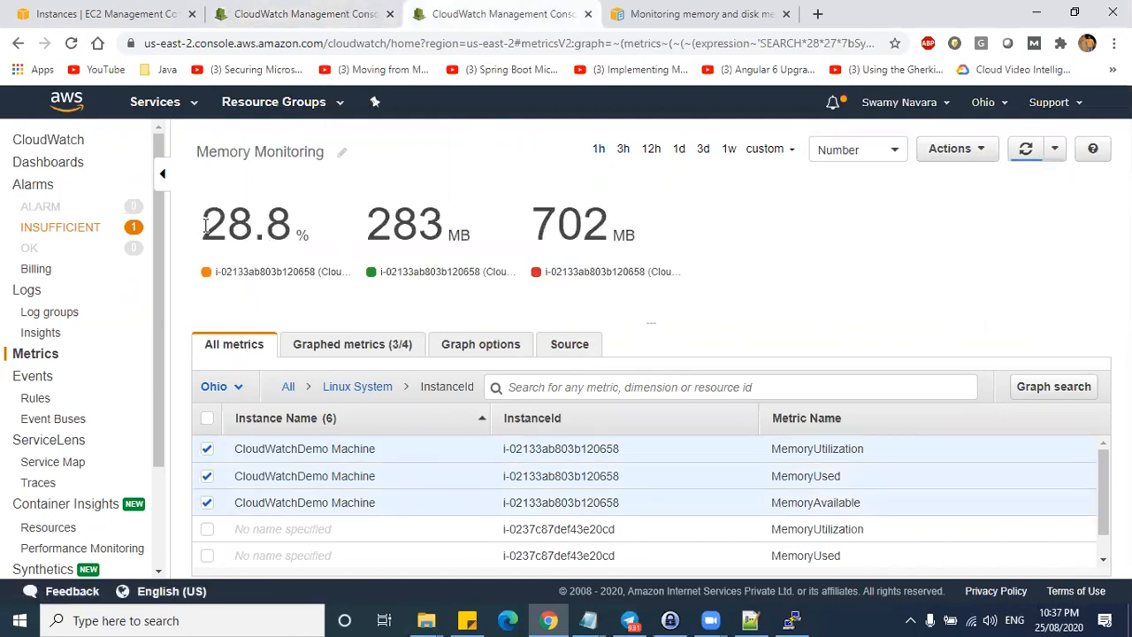
{"action": "left_click_drag", "start_coordinate": [205, 225], "coordinate": [333, 223]}
{"action": "left_click", "coordinate": [285, 67]}
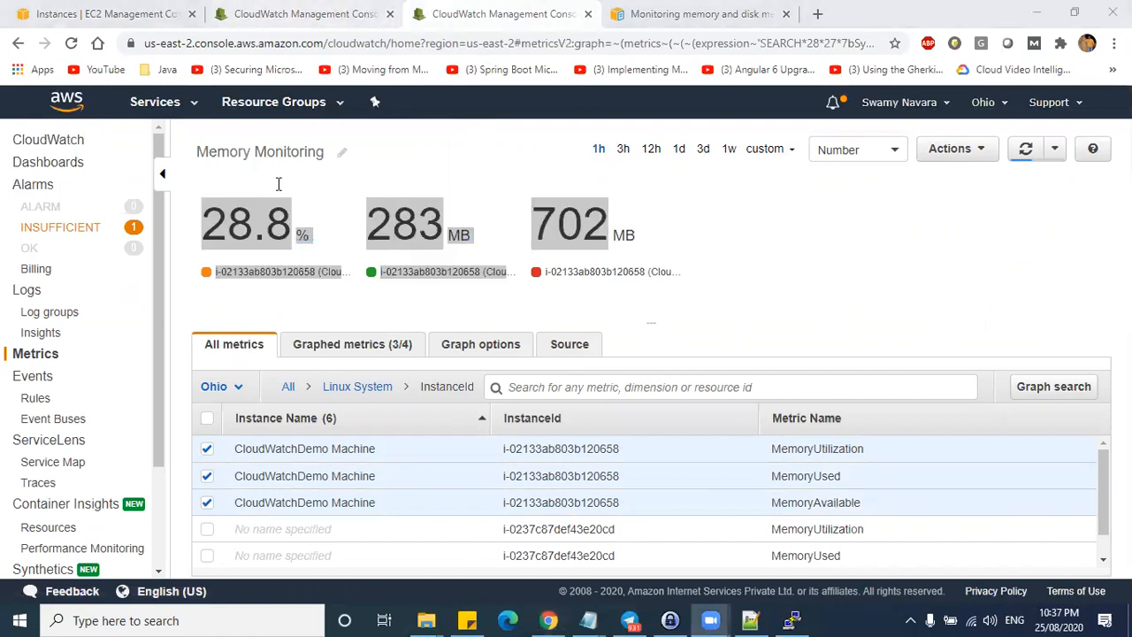
{"action": "left_click", "coordinate": [295, 15]}
{"action": "left_click_drag", "start_coordinate": [207, 226], "coordinate": [299, 230]}
{"action": "left_click", "coordinate": [368, 269]}
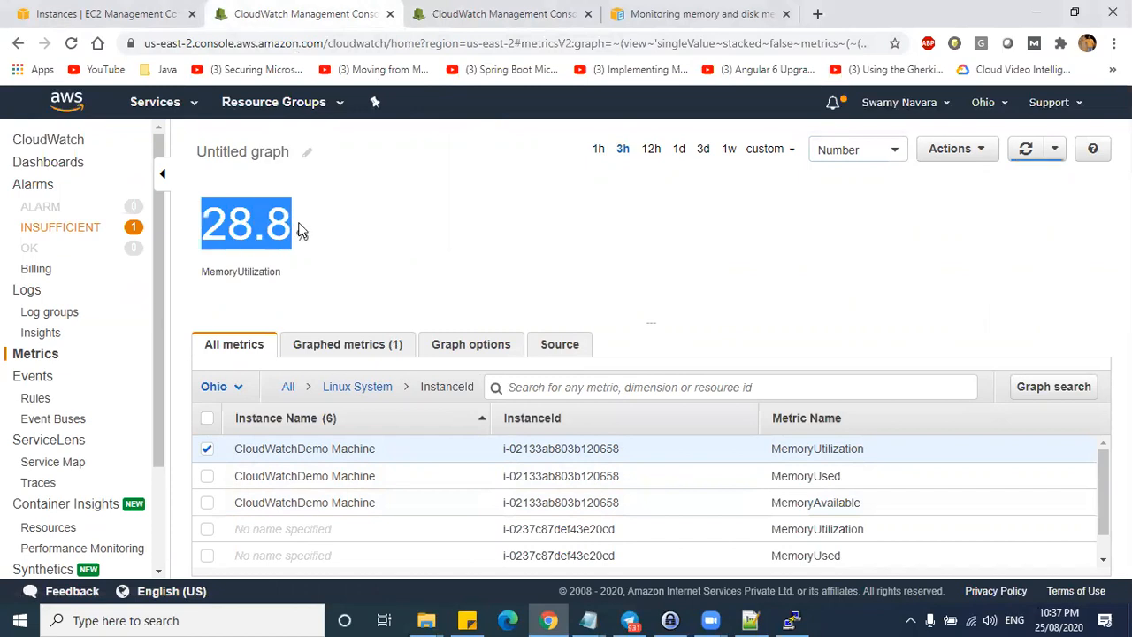
{"action": "left_click", "coordinate": [447, 14]}
- Browse to EC2 Per-Instance Metrics and add the instance's CPUCreditUsage to the graph
{"action": "left_click", "coordinate": [636, 301]}
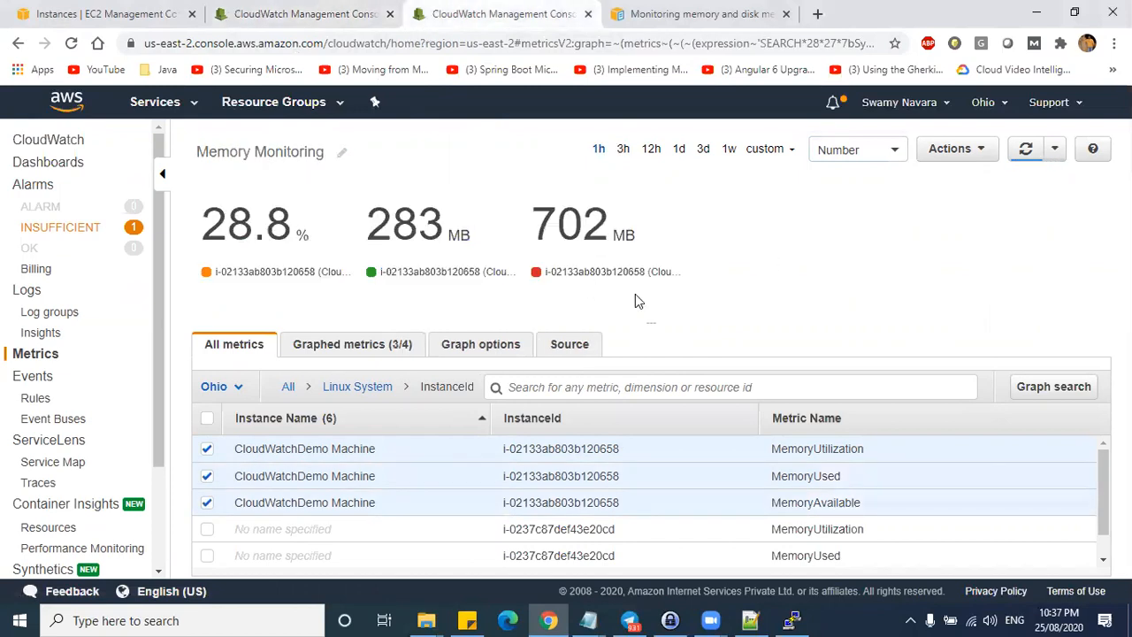
{"action": "left_click", "coordinate": [287, 387]}
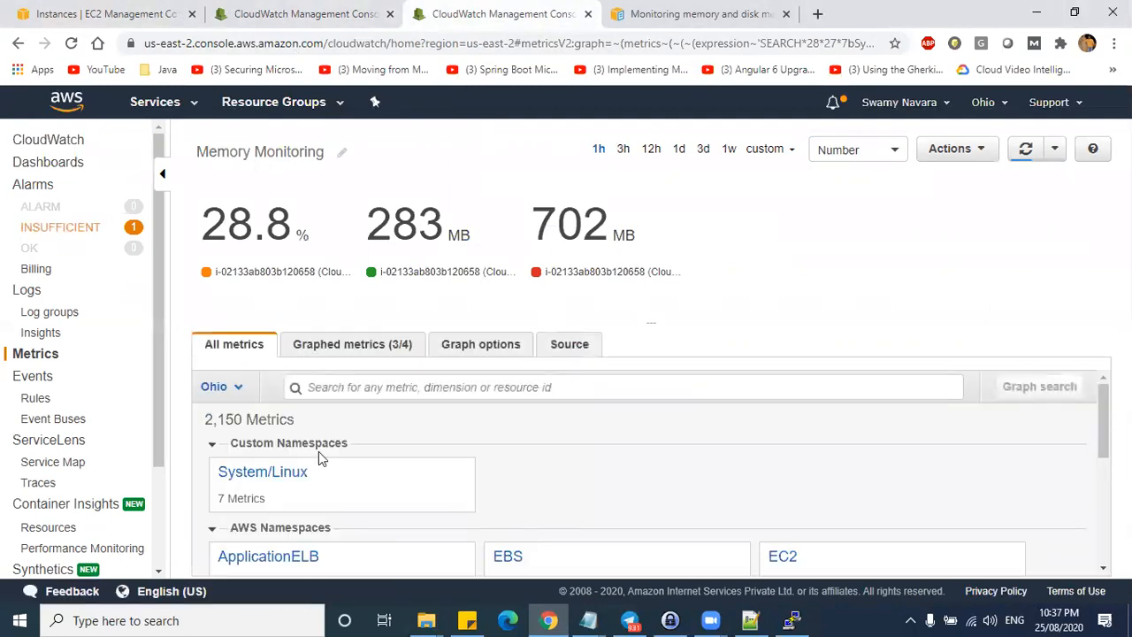
{"action": "scroll", "coordinate": [754, 501], "scroll_direction": "down", "scroll_amount": 1}
{"action": "left_click", "coordinate": [787, 480]}
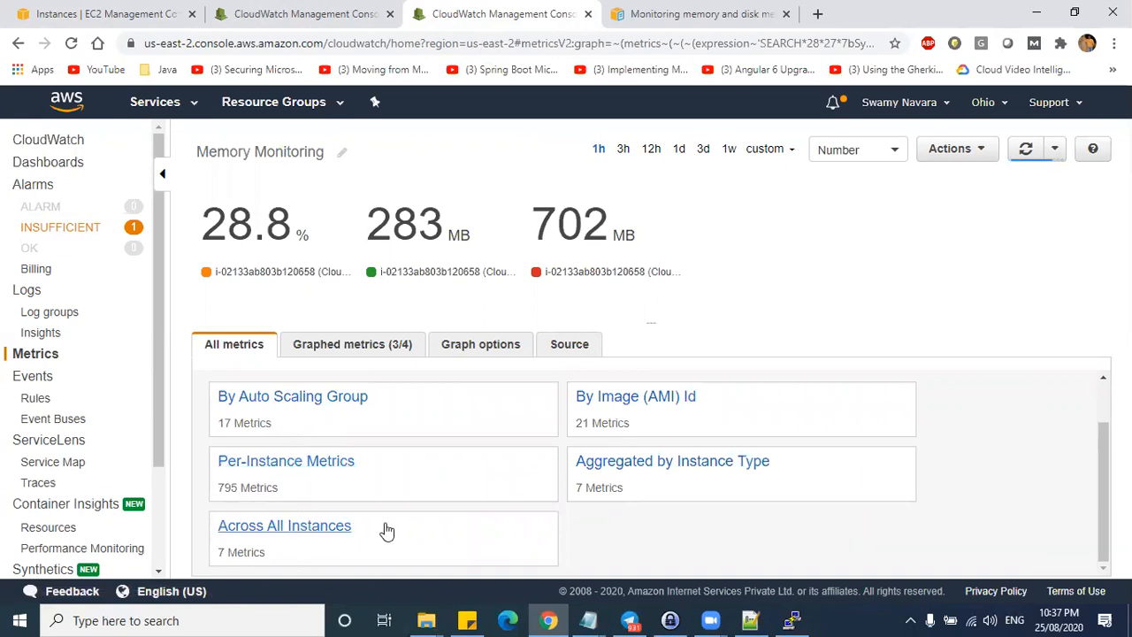
{"action": "left_click", "coordinate": [329, 525]}
{"action": "scroll", "coordinate": [380, 469], "scroll_direction": "down", "scroll_amount": 2}
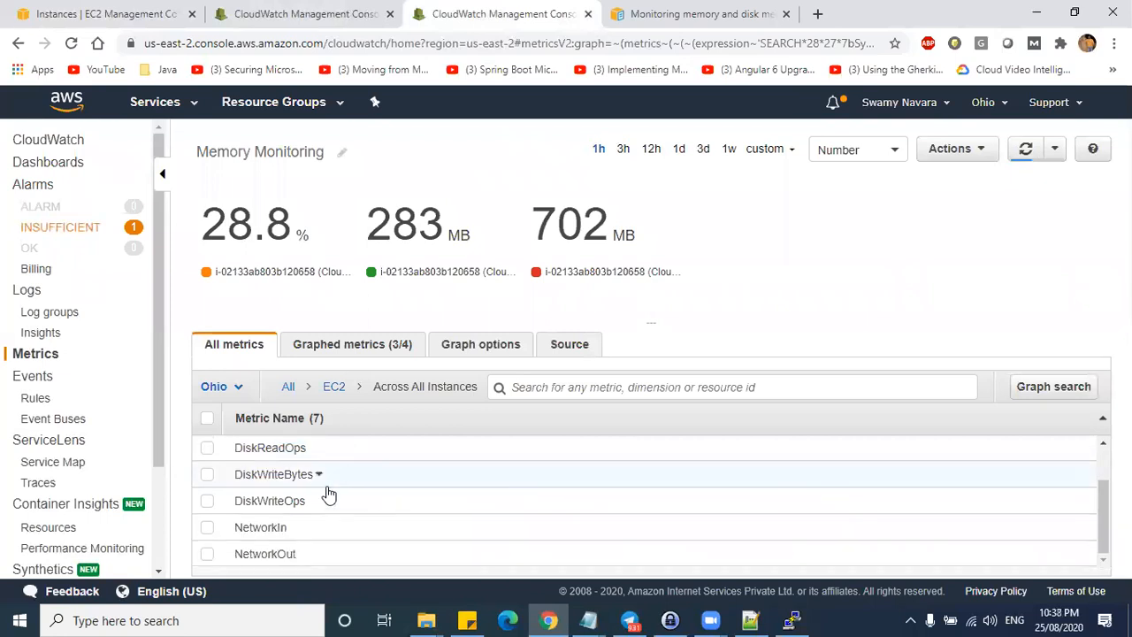
{"action": "scroll", "coordinate": [301, 500], "scroll_direction": "up", "scroll_amount": 2}
{"action": "left_click", "coordinate": [340, 393]}
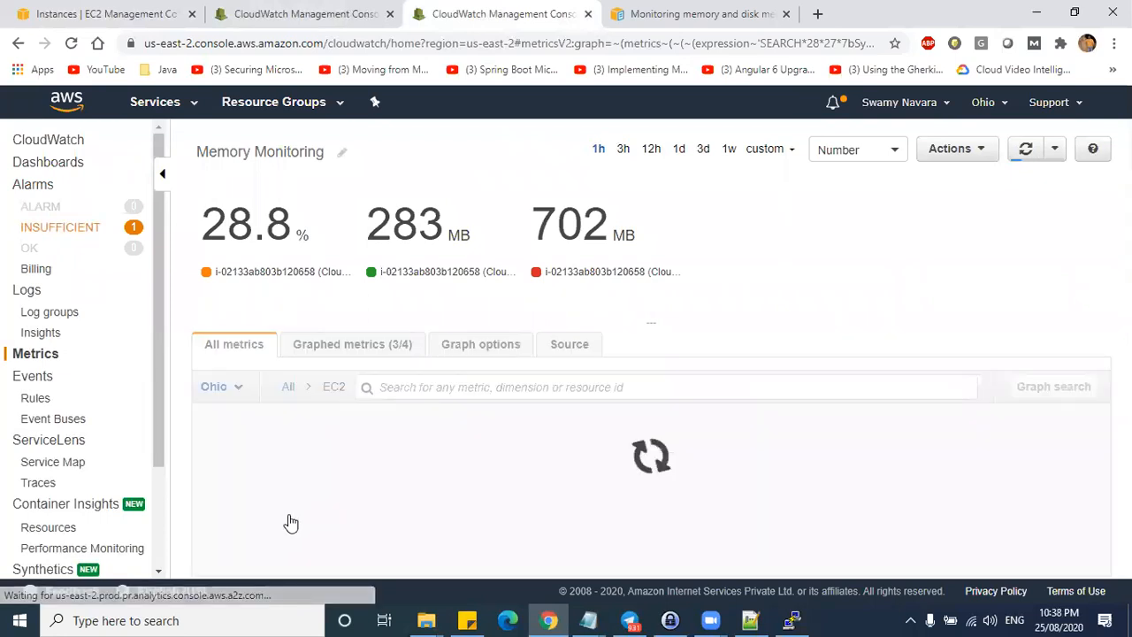
{"action": "left_click", "coordinate": [301, 518]}
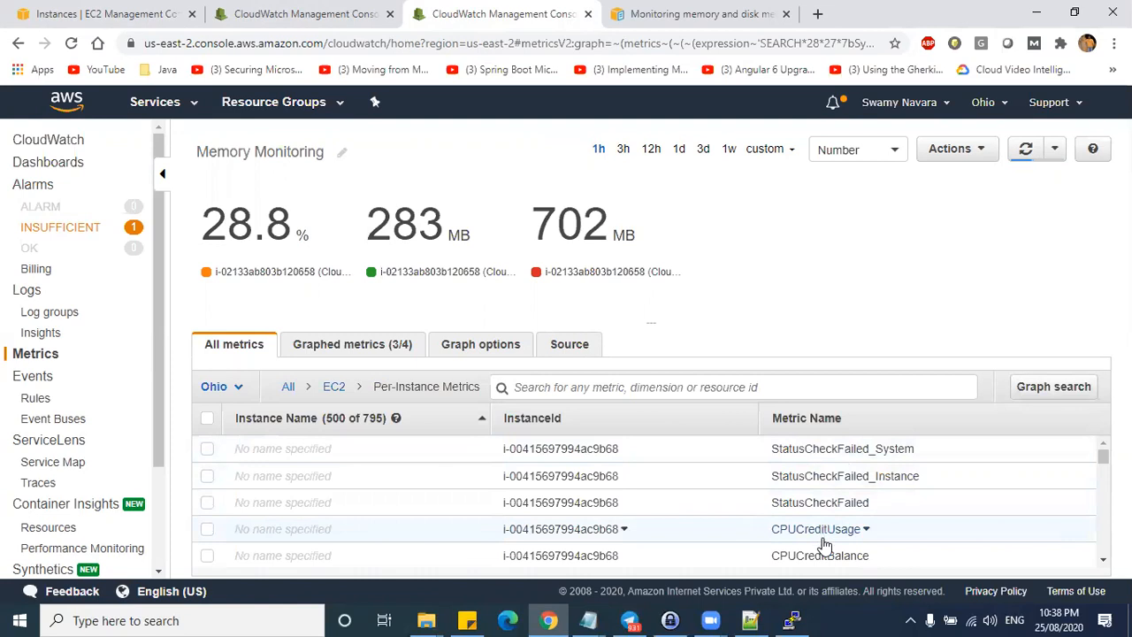
{"action": "left_click", "coordinate": [207, 529]}
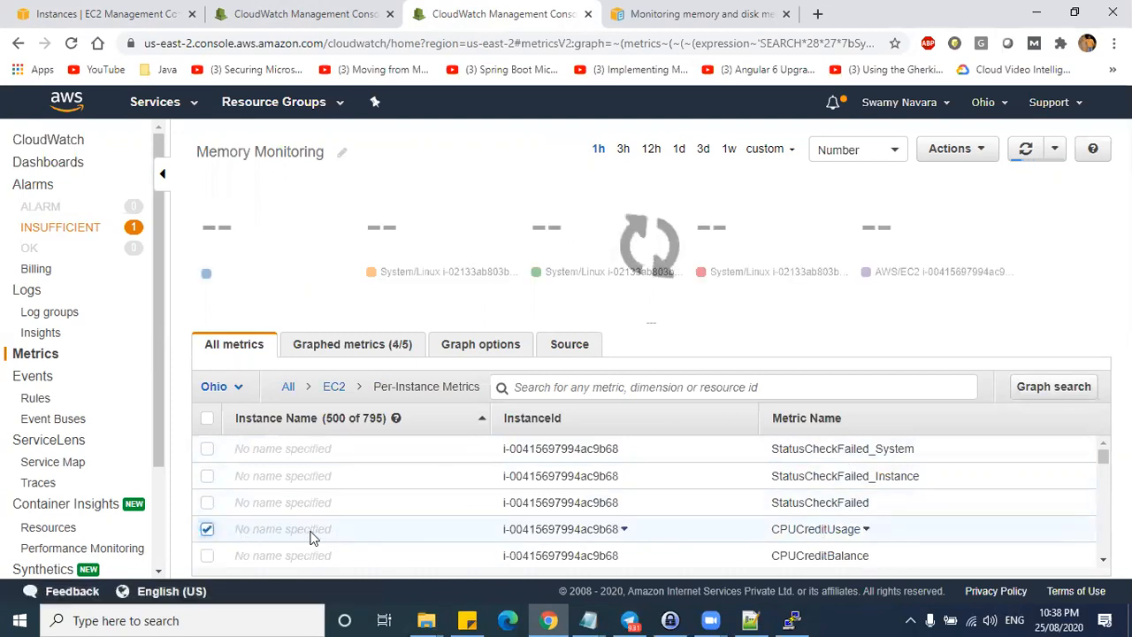
- Refresh the graph and try stacked area and line charts before returning to number view
{"action": "double_click", "coordinate": [726, 226]}
{"action": "left_click", "coordinate": [1026, 148]}
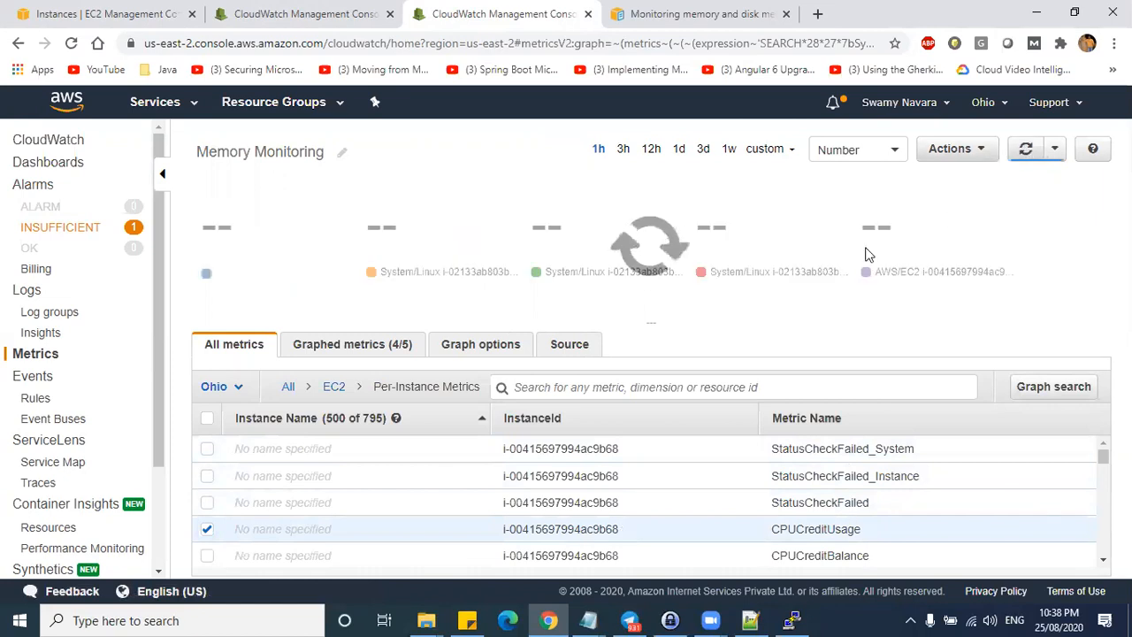
{"action": "double_click", "coordinate": [725, 226]}
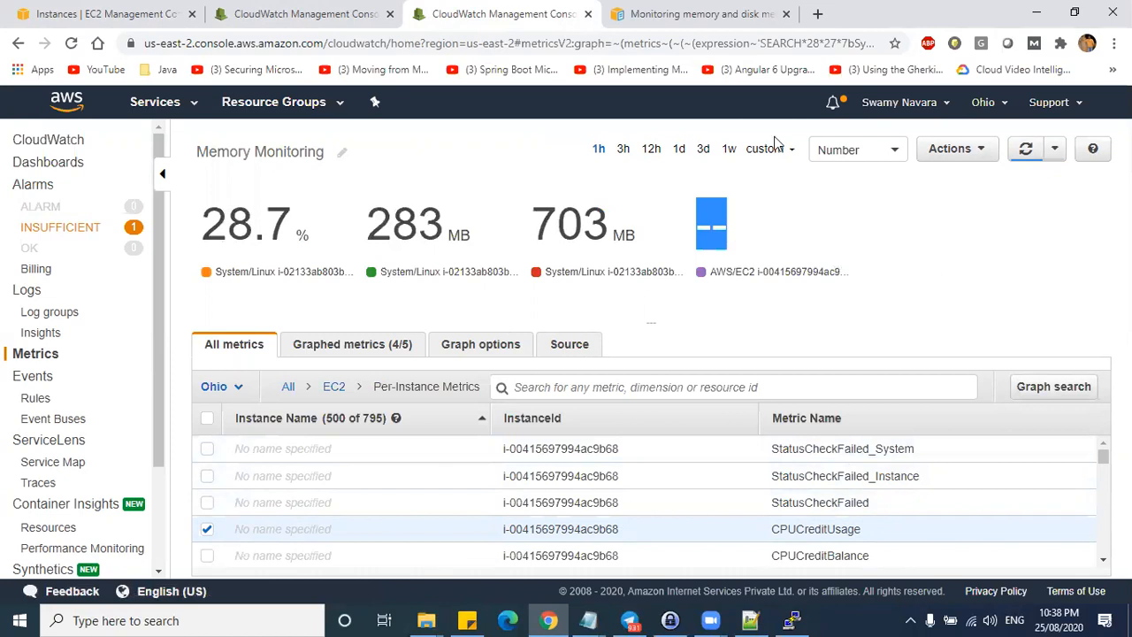
{"action": "left_click", "coordinate": [856, 149]}
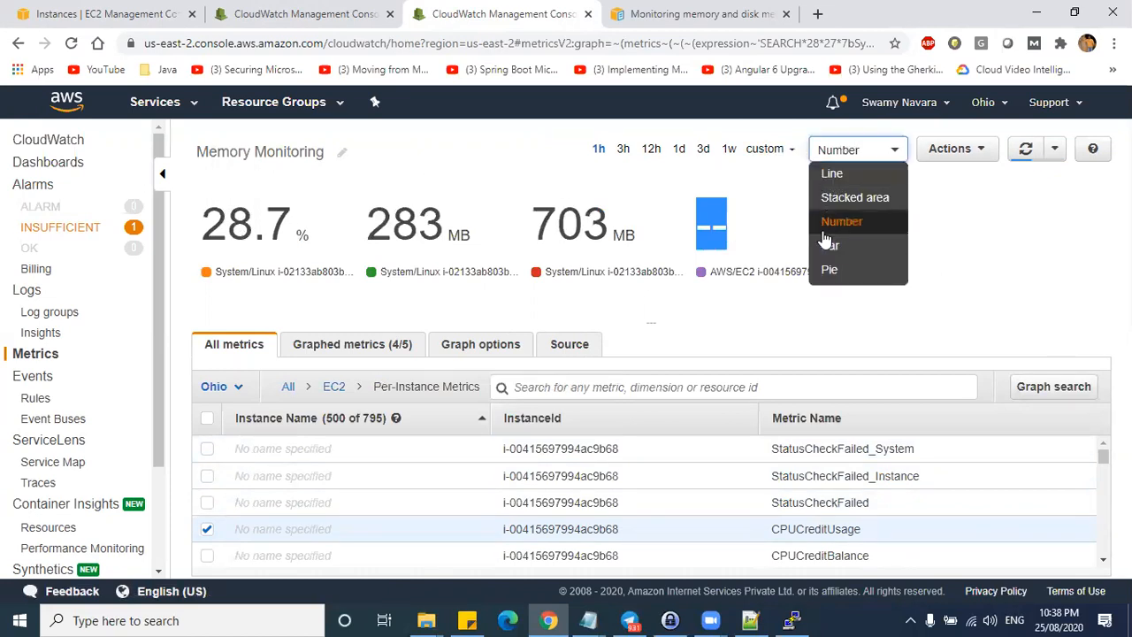
{"action": "left_click", "coordinate": [851, 197]}
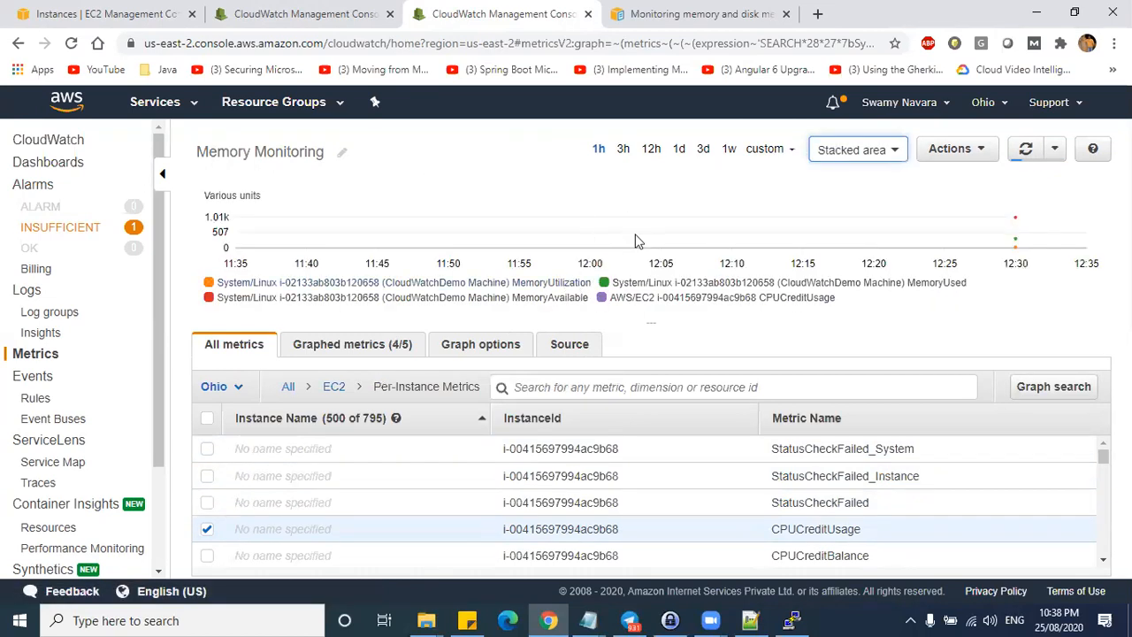
{"action": "left_click", "coordinate": [875, 150]}
{"action": "left_click", "coordinate": [851, 168]}
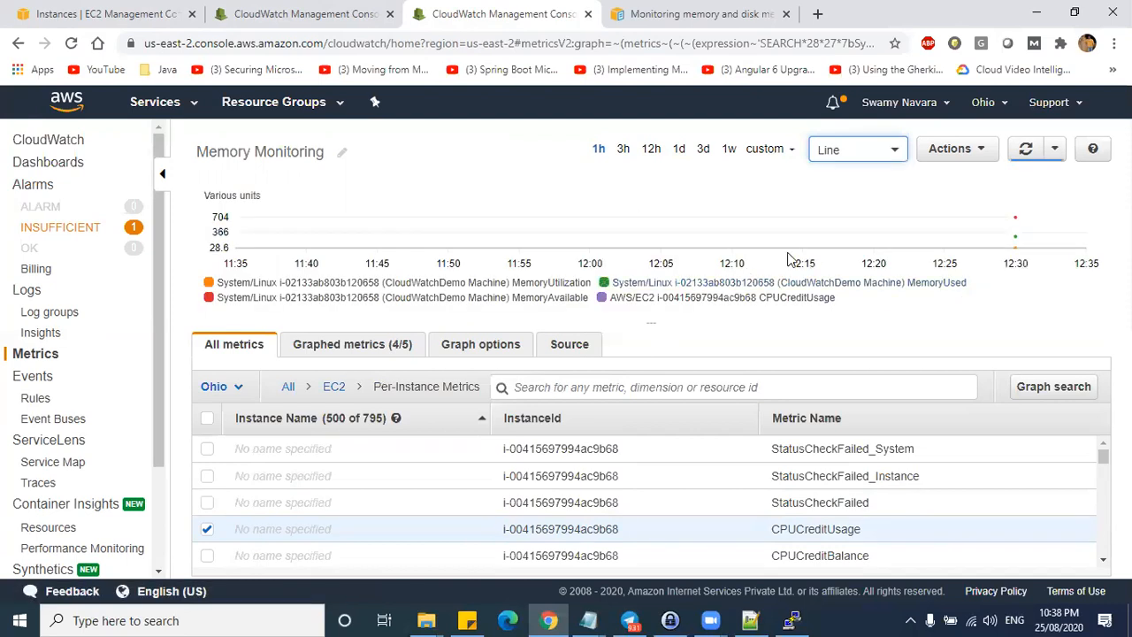
{"action": "left_click", "coordinate": [868, 152]}
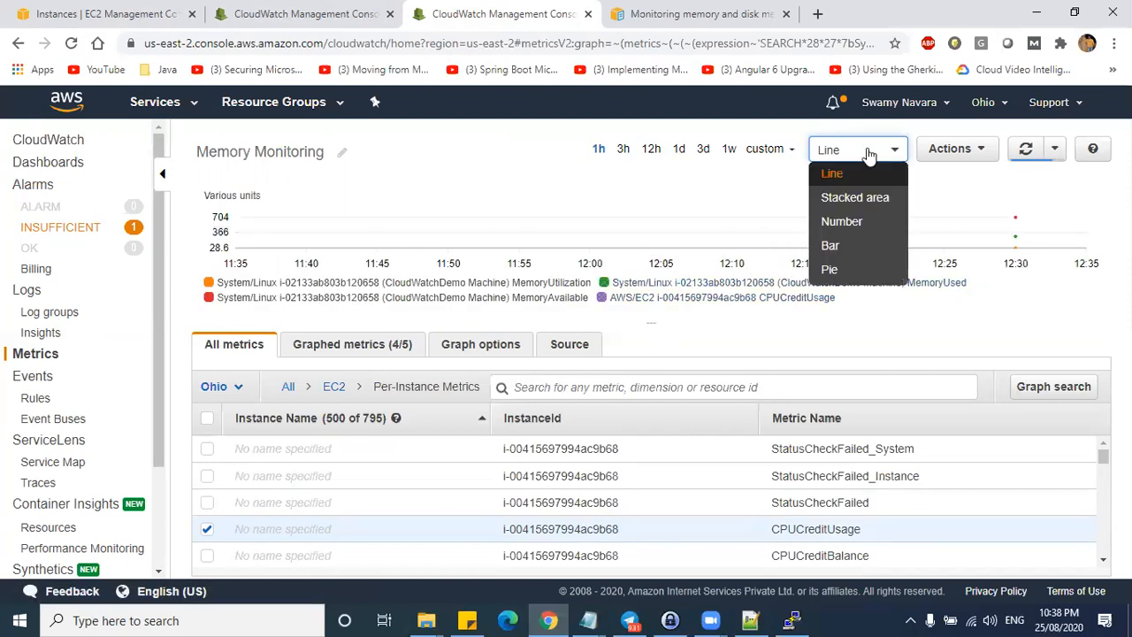
{"action": "left_click", "coordinate": [844, 221]}
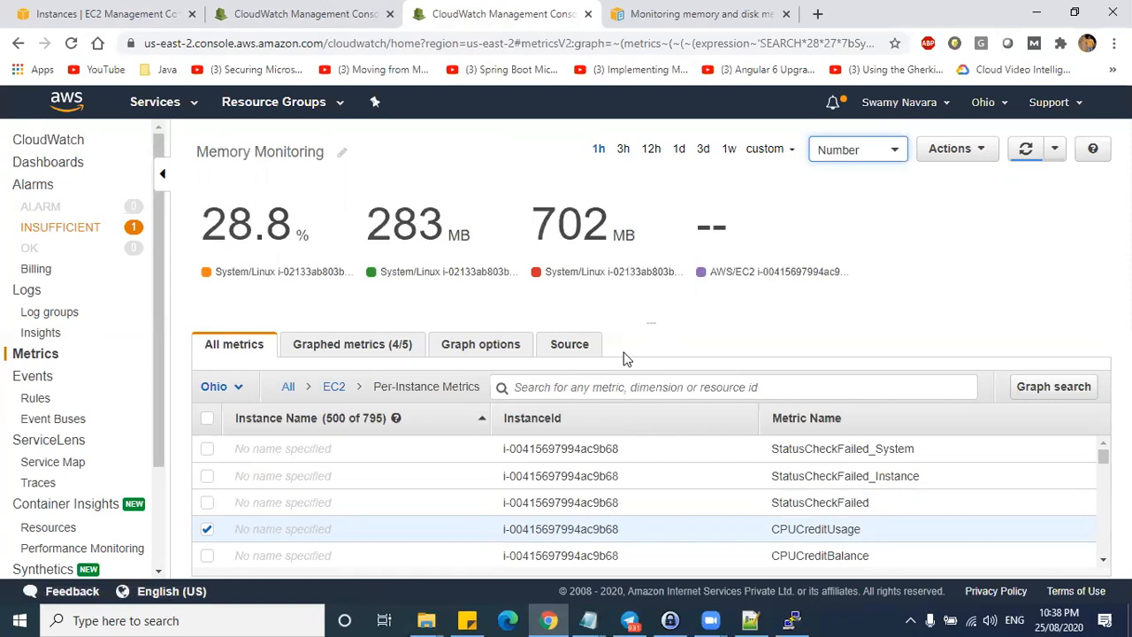
- Swap CPUCreditUsage for the instance's CPUUtilization metric and refresh the graph
{"action": "scroll", "coordinate": [543, 472], "scroll_direction": "down", "scroll_amount": 1}
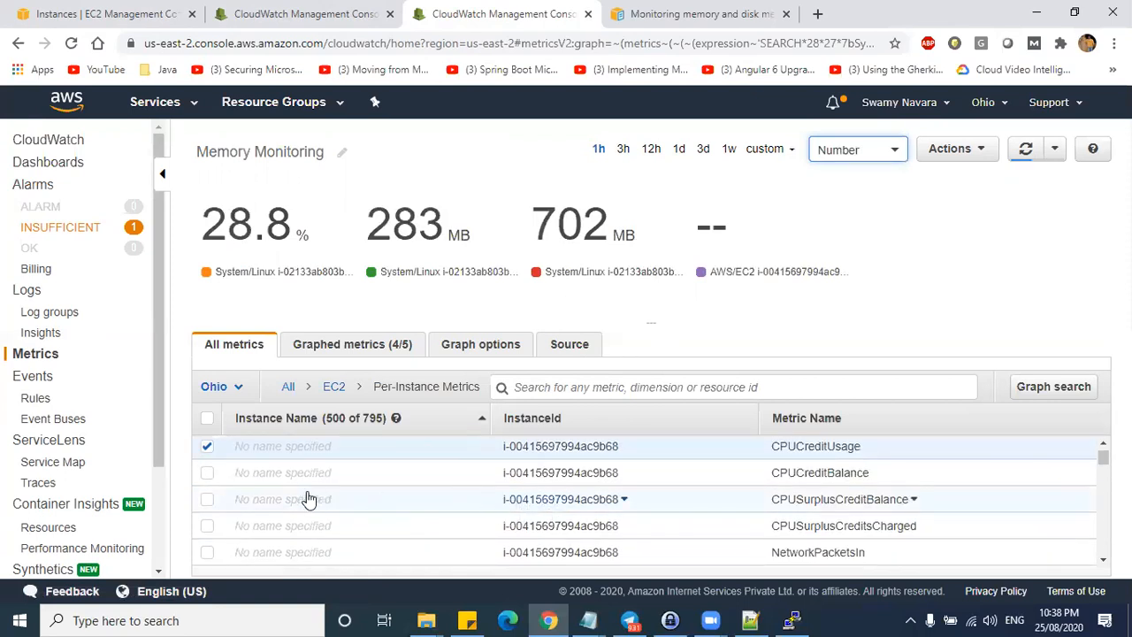
{"action": "scroll", "coordinate": [457, 501], "scroll_direction": "down", "scroll_amount": 1}
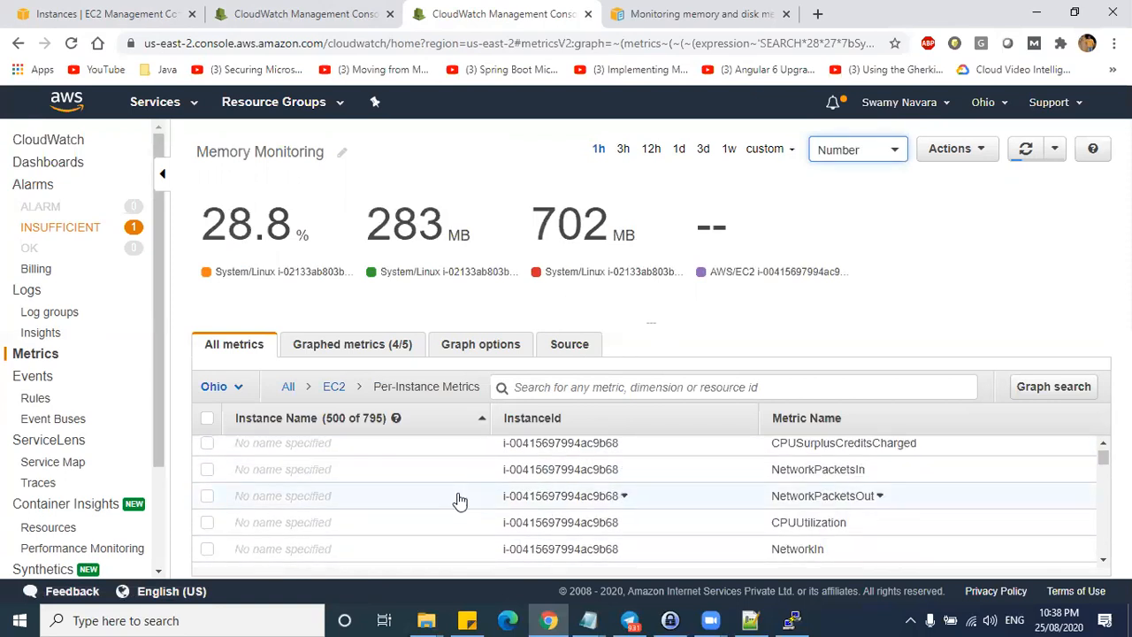
{"action": "scroll", "coordinate": [329, 499], "scroll_direction": "up", "scroll_amount": 2}
{"action": "left_click", "coordinate": [207, 529]}
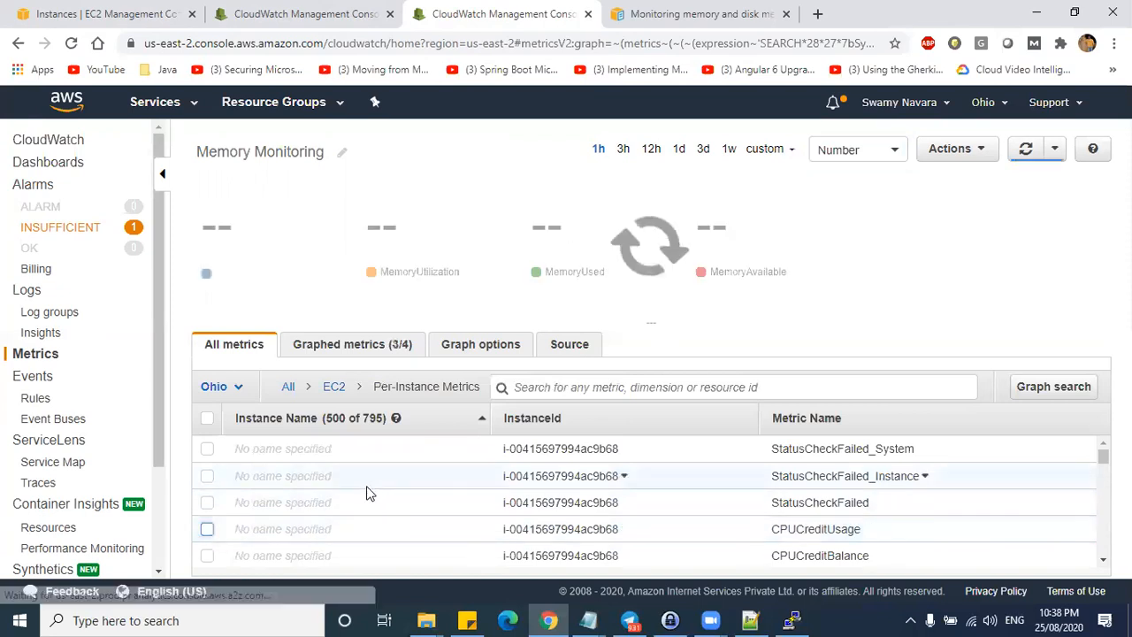
{"action": "scroll", "coordinate": [531, 513], "scroll_direction": "down", "scroll_amount": 2}
{"action": "left_click", "coordinate": [209, 522]}
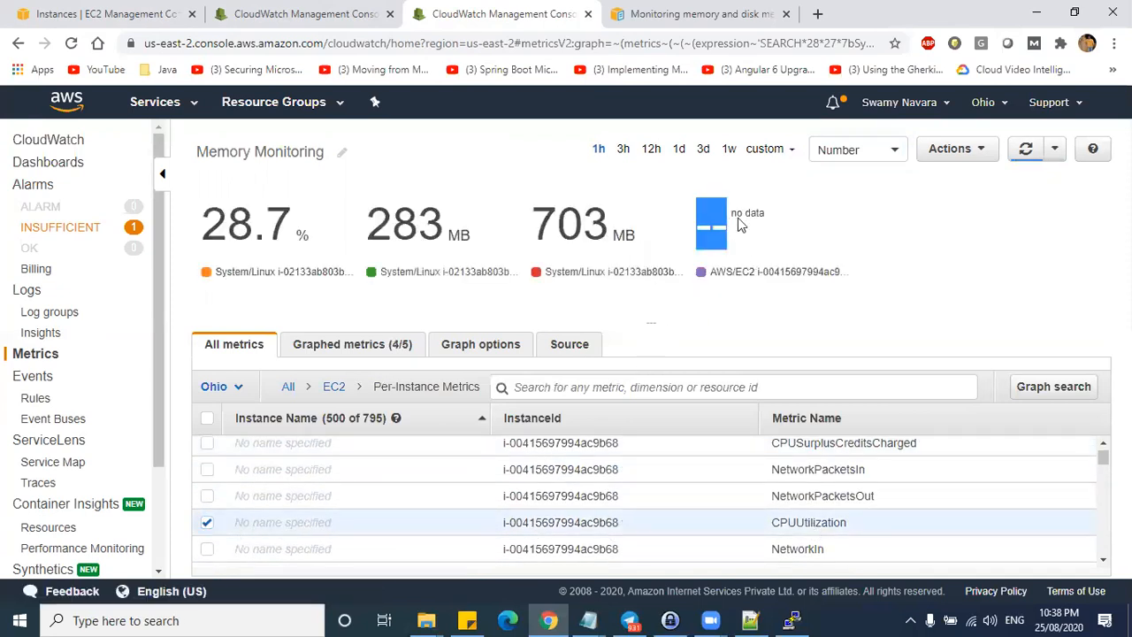
{"action": "left_click", "coordinate": [1035, 151]}
{"action": "key", "text": "ctrl+shift+Tab"}
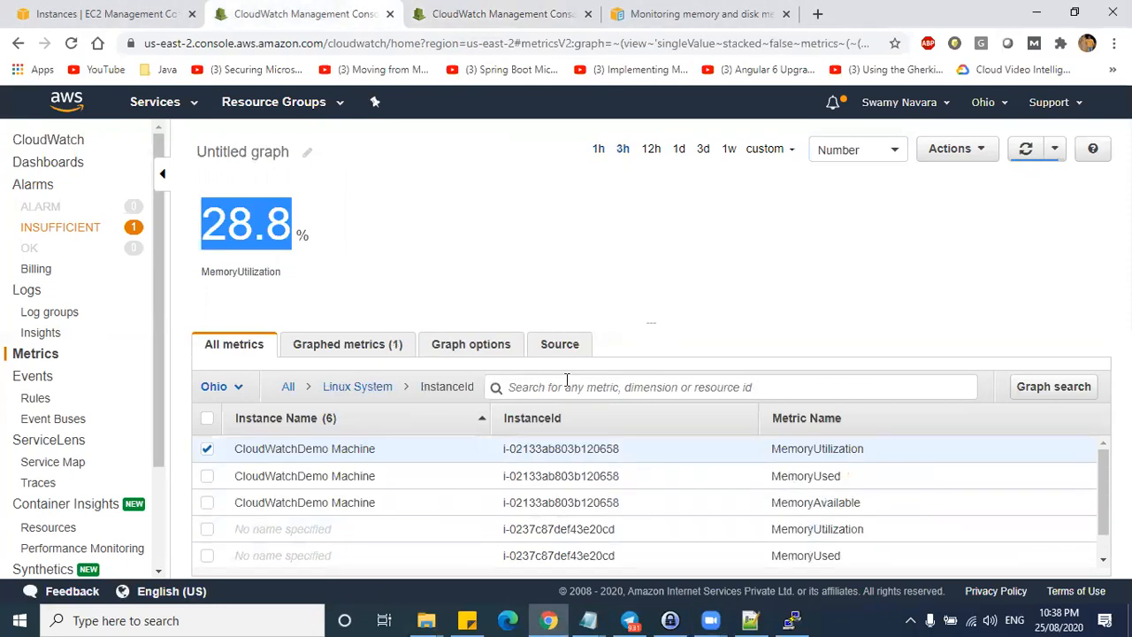
- Minimize the browser and clear the PuTTY terminal screen
{"action": "left_click", "coordinate": [1036, 12]}
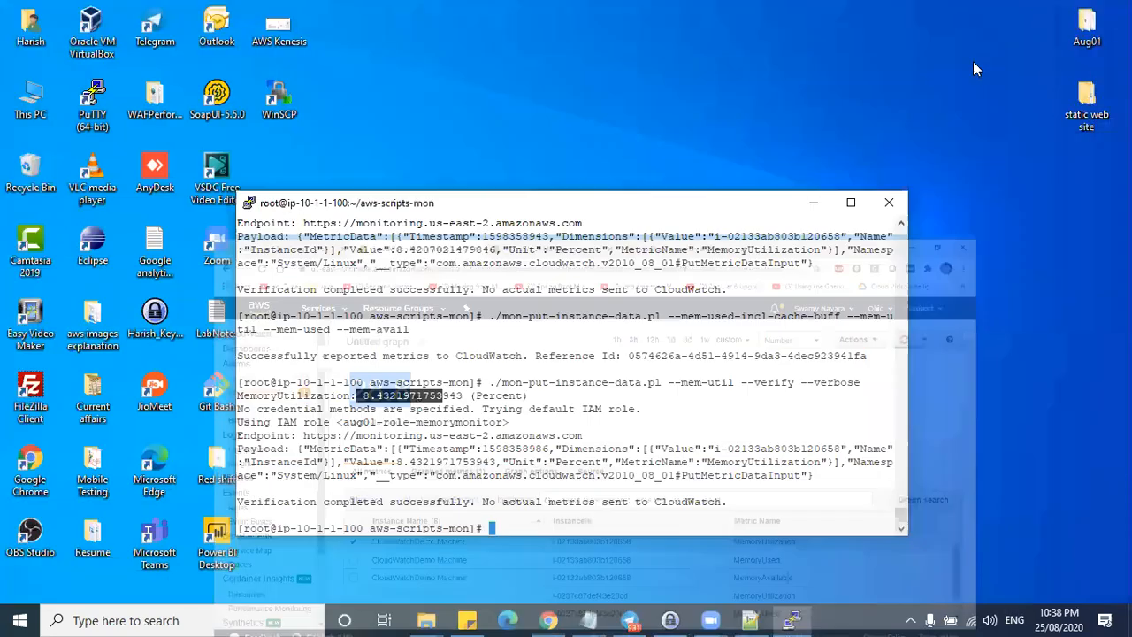
{"action": "left_click", "coordinate": [547, 502]}
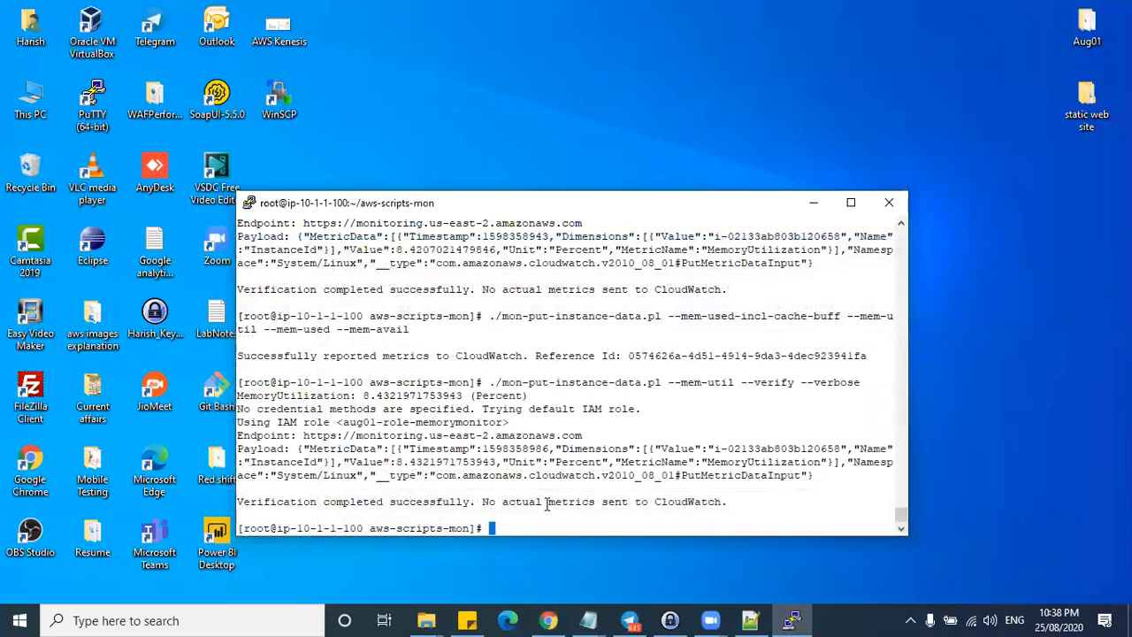
{"action": "type", "text": "ce"}
{"action": "type", "text": "lear"}
{"action": "key", "text": "Return"}
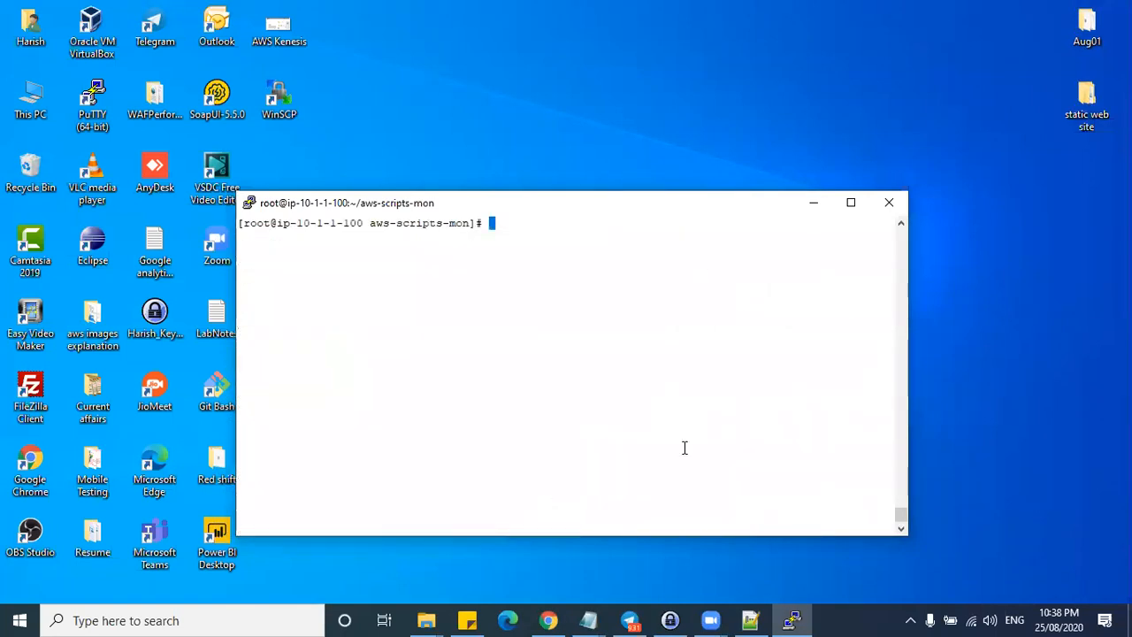
- Resize and reposition the PuTTY window, refreshing the desktop along the way
{"action": "left_click_drag", "start_coordinate": [674, 190], "coordinate": [713, 56]}
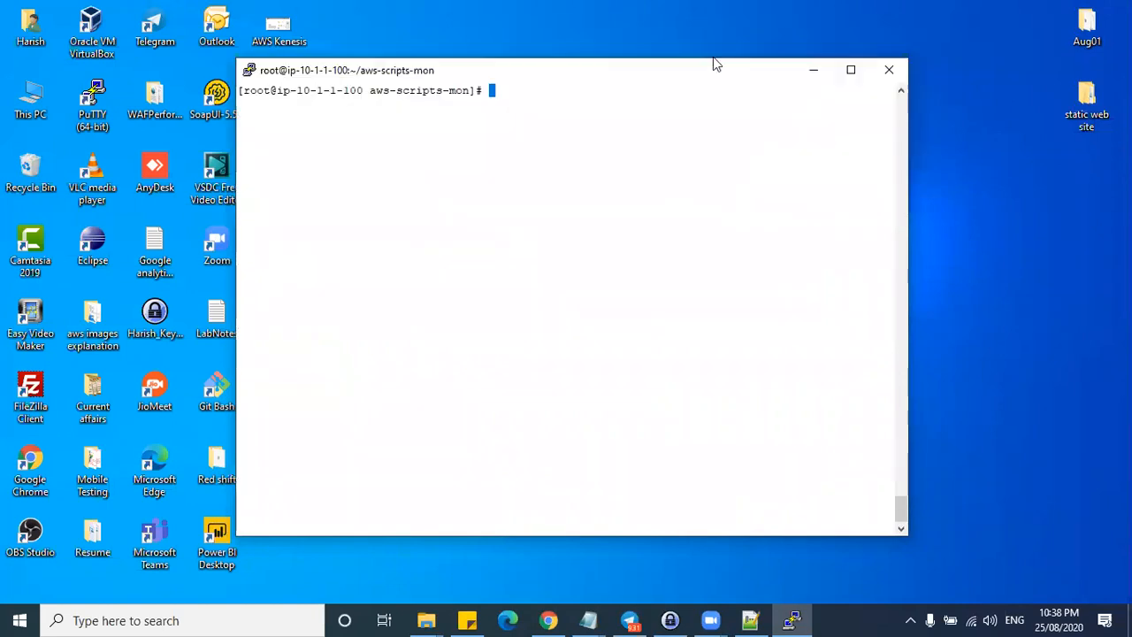
{"action": "left_click_drag", "start_coordinate": [824, 64], "coordinate": [938, 35]}
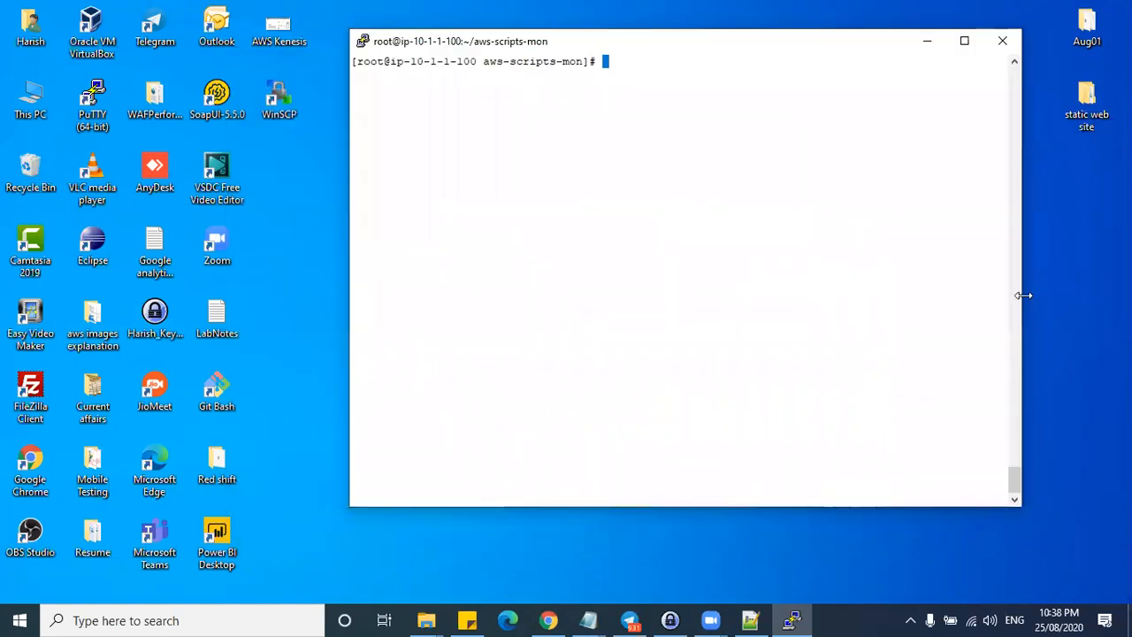
{"action": "right_click", "coordinate": [1060, 287]}
{"action": "left_click", "coordinate": [1003, 332]}
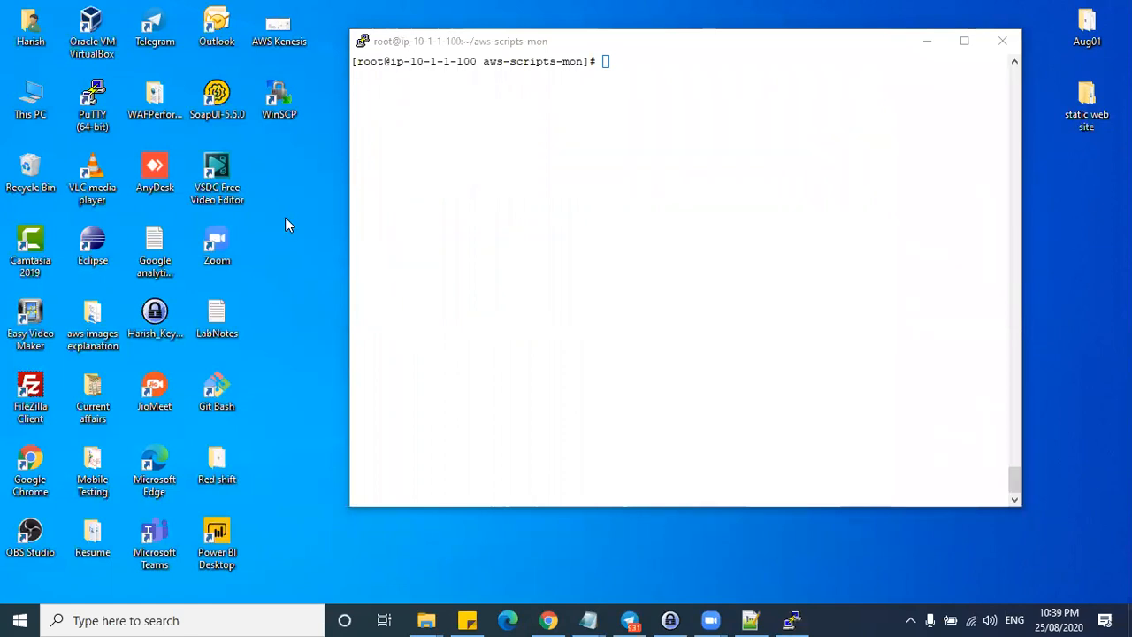
{"action": "double_click", "coordinate": [620, 64]}
{"action": "left_click", "coordinate": [627, 95]}
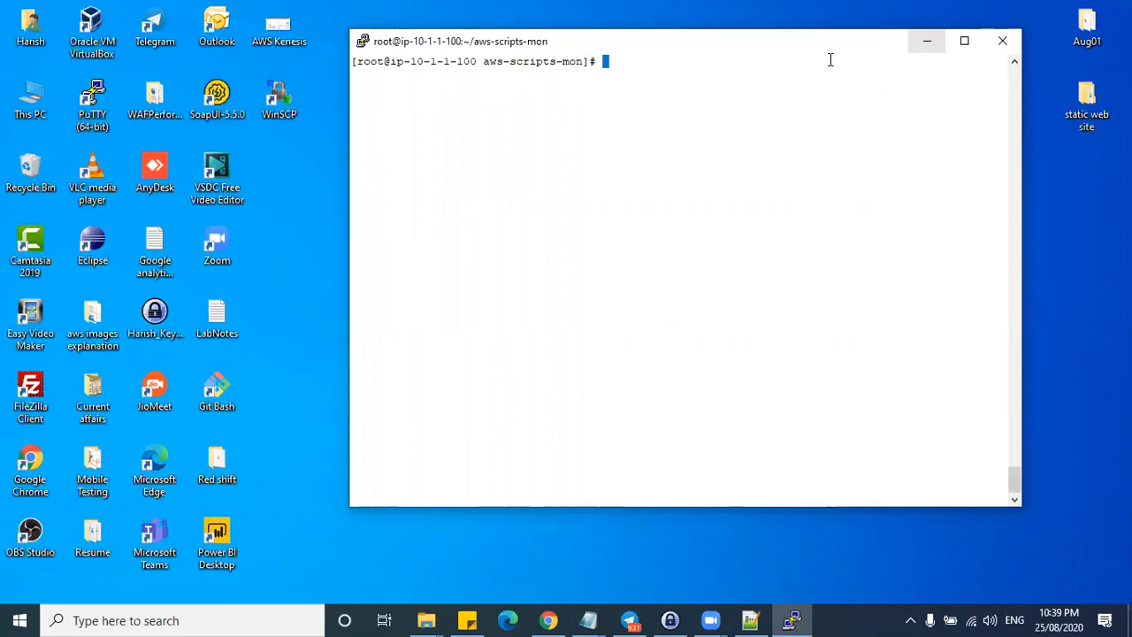
{"action": "left_click", "coordinate": [930, 41]}
{"action": "right_click", "coordinate": [652, 197]}
{"action": "left_click", "coordinate": [599, 244]}
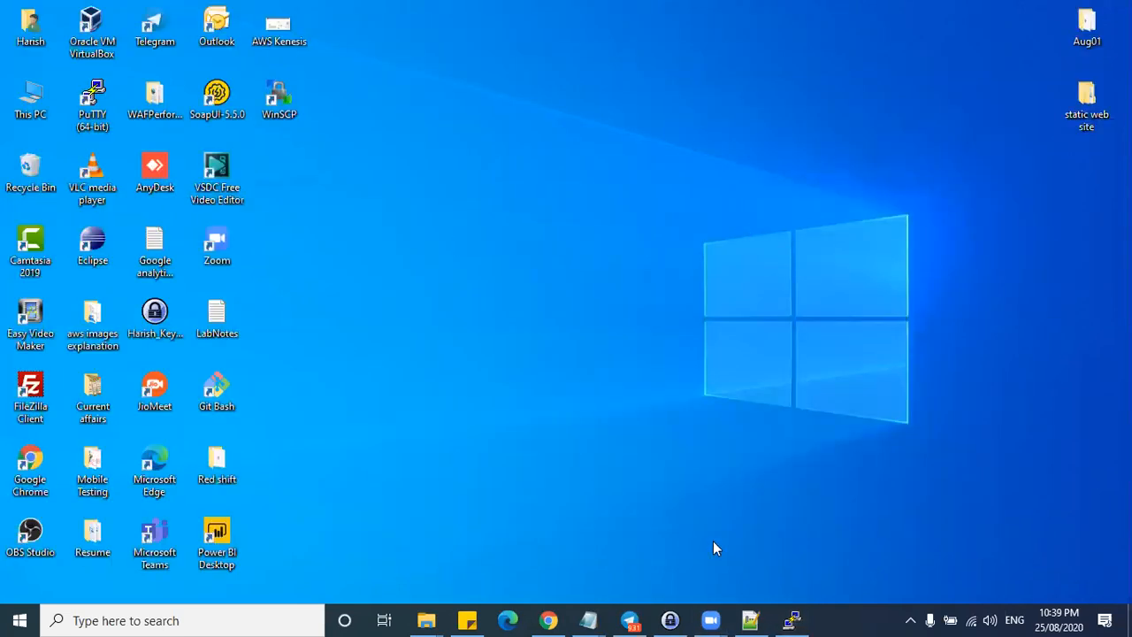
- Move the PuTTY window to the left, then return to the CloudWatch browser
{"action": "left_click", "coordinate": [792, 620]}
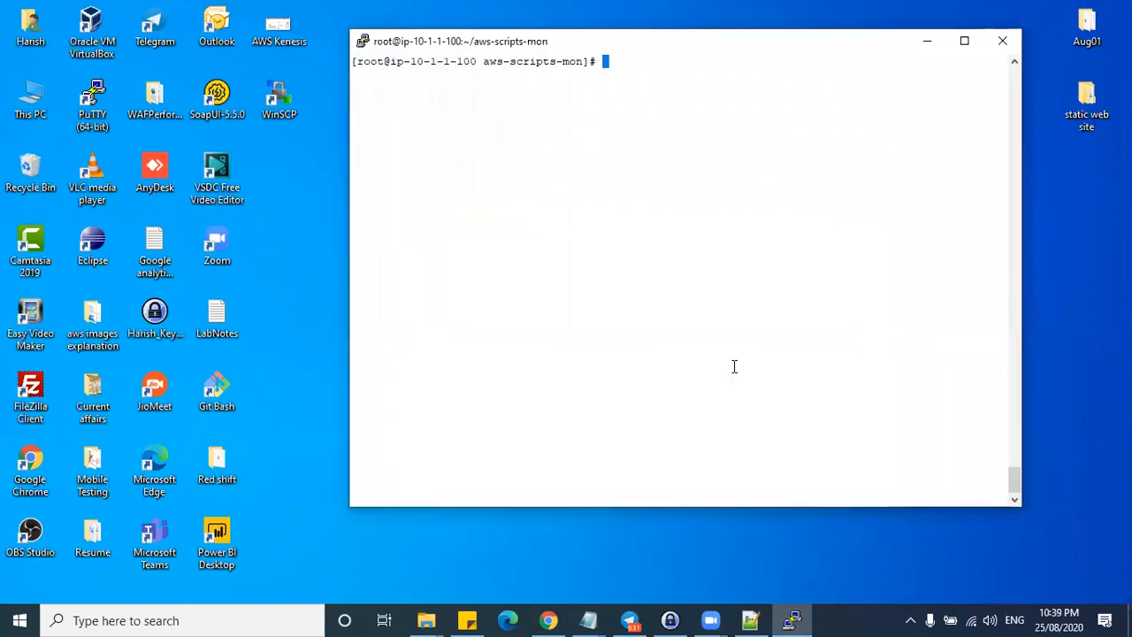
{"action": "left_click_drag", "start_coordinate": [836, 55], "coordinate": [581, 54]}
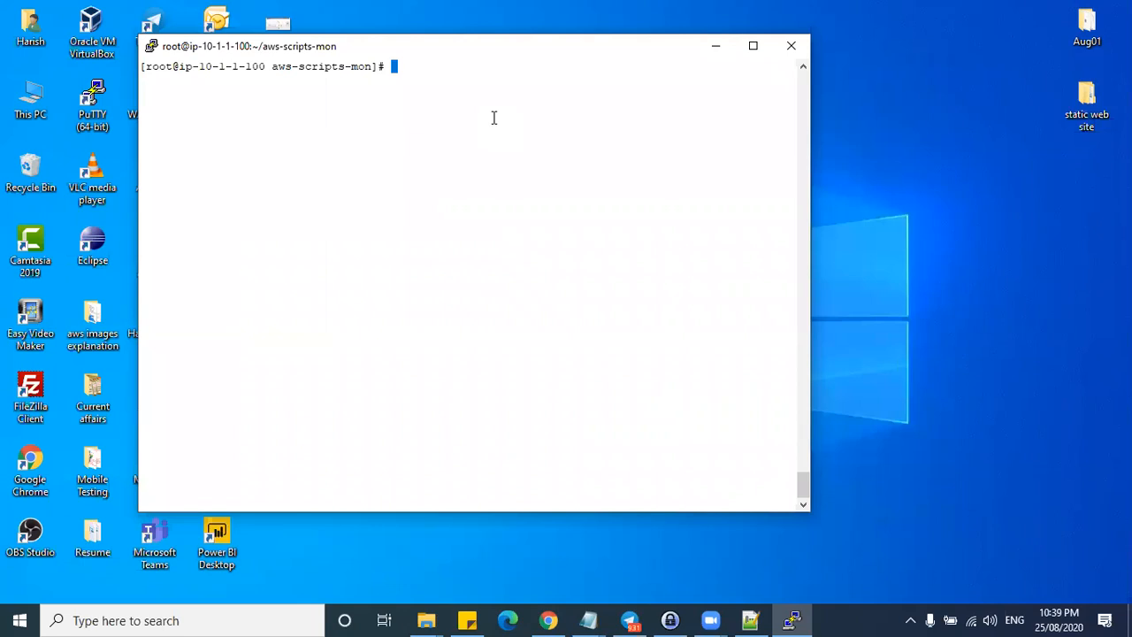
{"action": "left_click", "coordinate": [395, 68]}
{"action": "left_click_drag", "start_coordinate": [500, 51], "coordinate": [429, 46]}
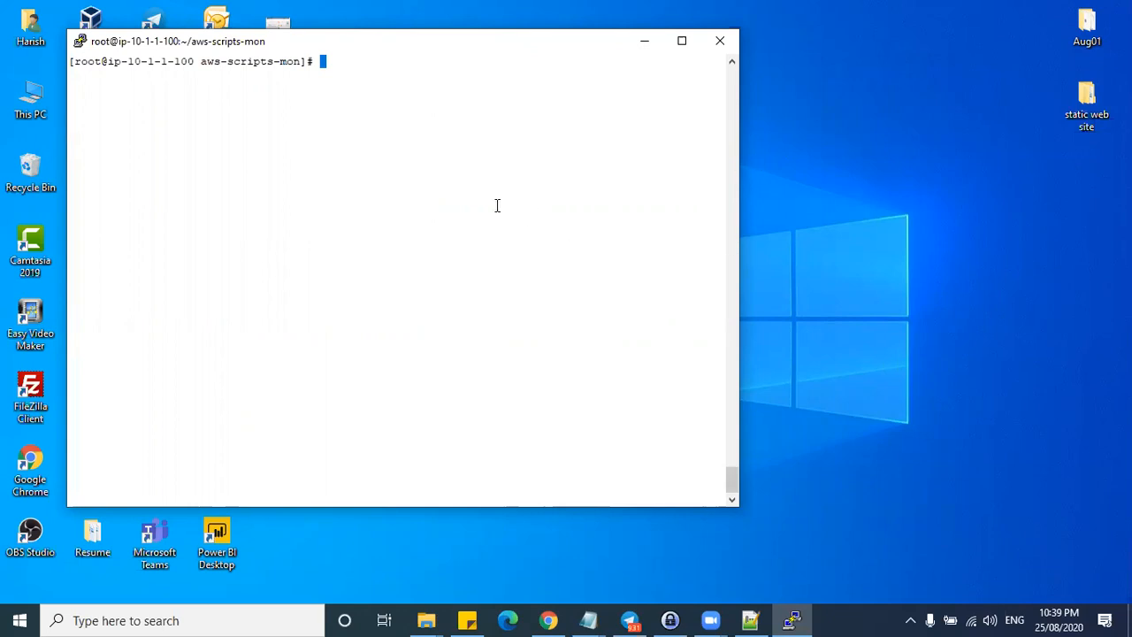
{"action": "left_click_drag", "start_coordinate": [325, 61], "coordinate": [45, 60]}
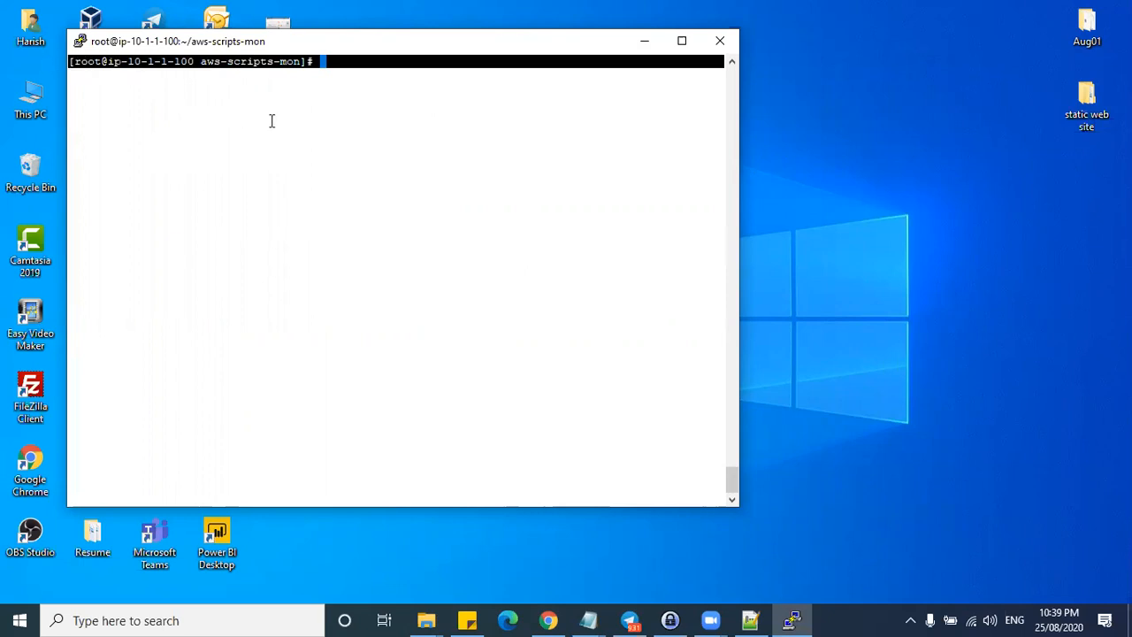
{"action": "left_click", "coordinate": [293, 166]}
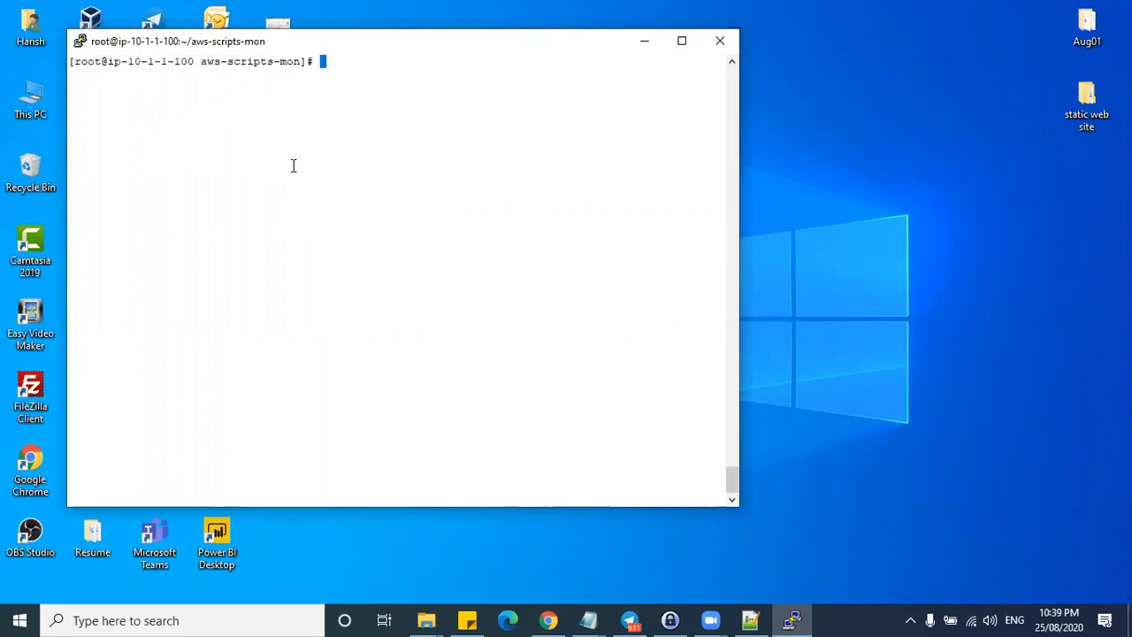
{"action": "left_click", "coordinate": [549, 620]}
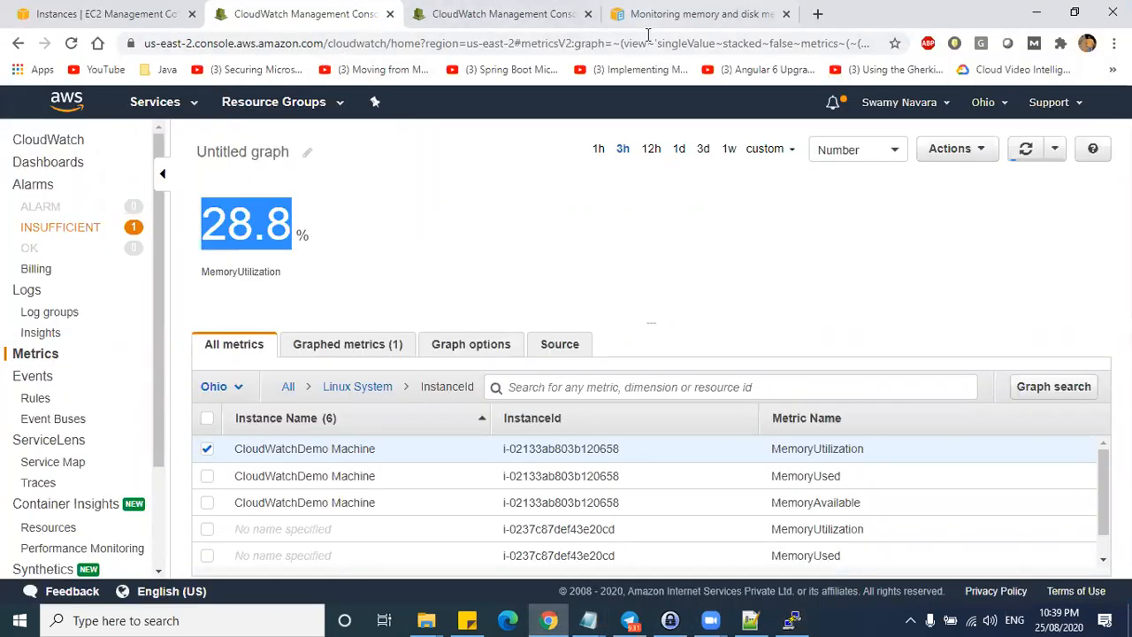
- Cycle through the browser tabs and open the memory monitoring docs at the install steps
{"action": "left_click", "coordinate": [685, 13]}
{"action": "left_click", "coordinate": [496, 13]}
{"action": "left_click", "coordinate": [290, 13]}
{"action": "left_click", "coordinate": [88, 10]}
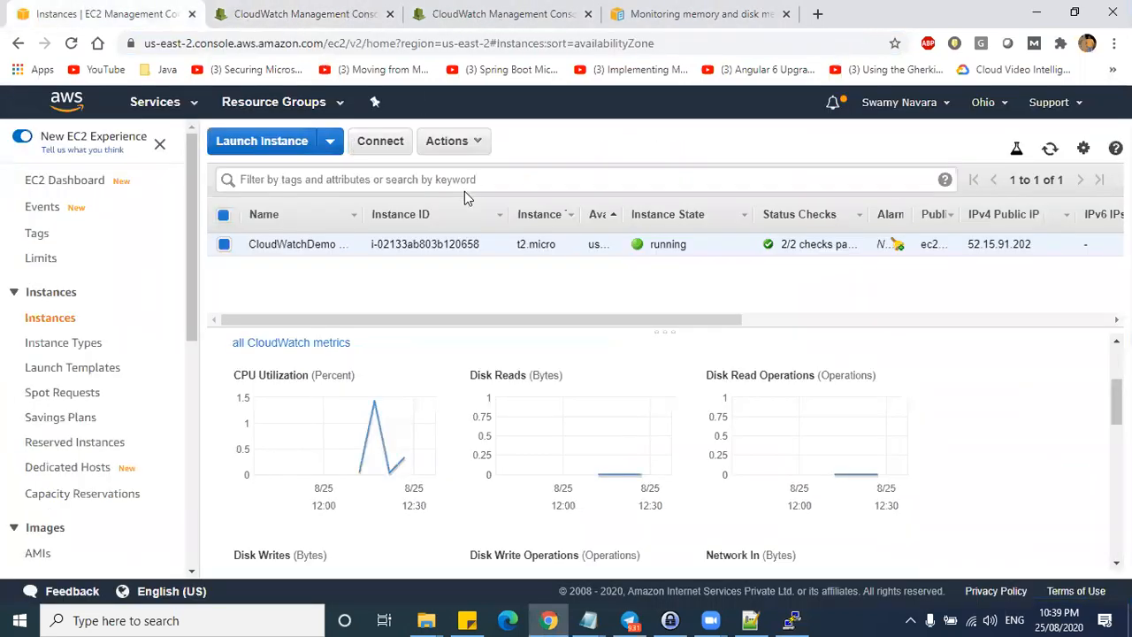
{"action": "left_click", "coordinate": [686, 14]}
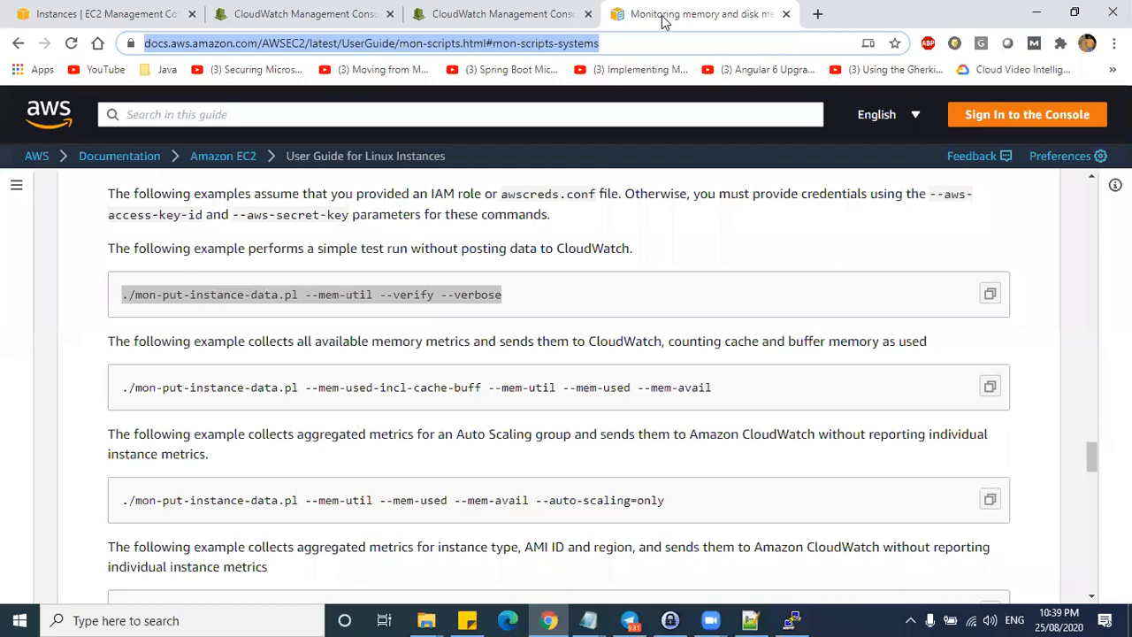
{"action": "left_click", "coordinate": [536, 314]}
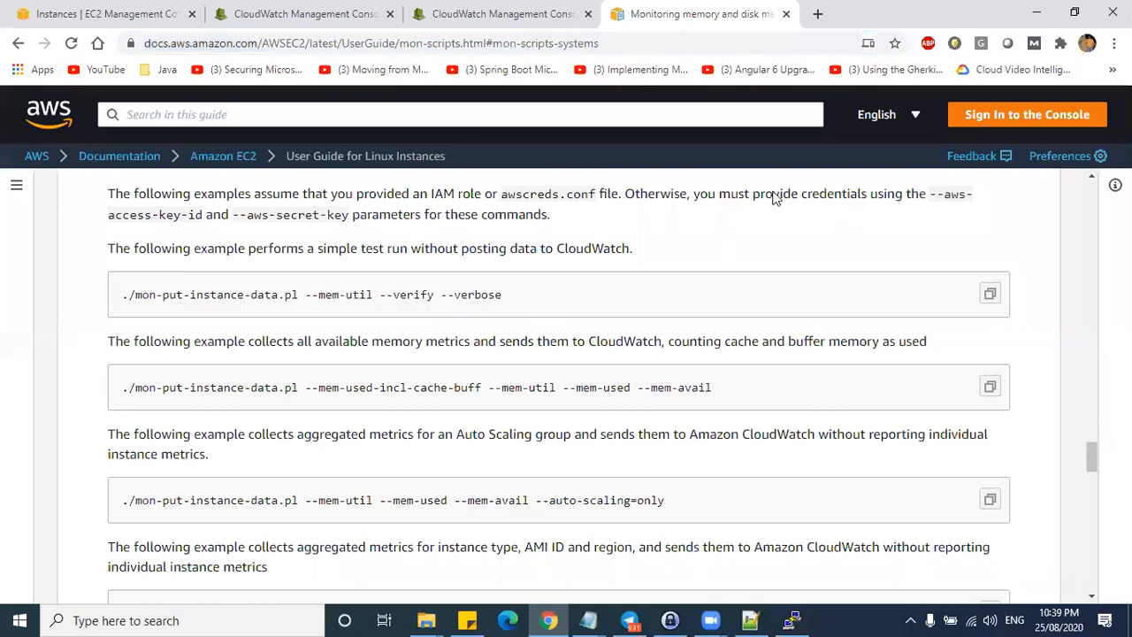
{"action": "scroll", "coordinate": [662, 324], "scroll_direction": "up", "scroll_amount": 4}
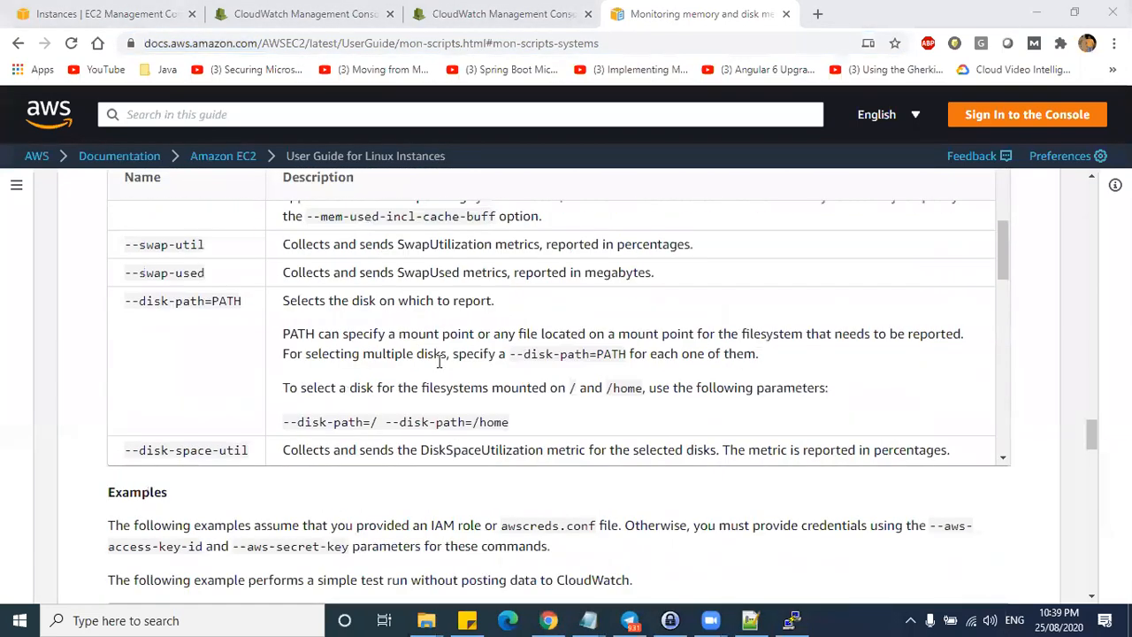
{"action": "scroll", "coordinate": [1017, 405], "scroll_direction": "up", "scroll_amount": 10}
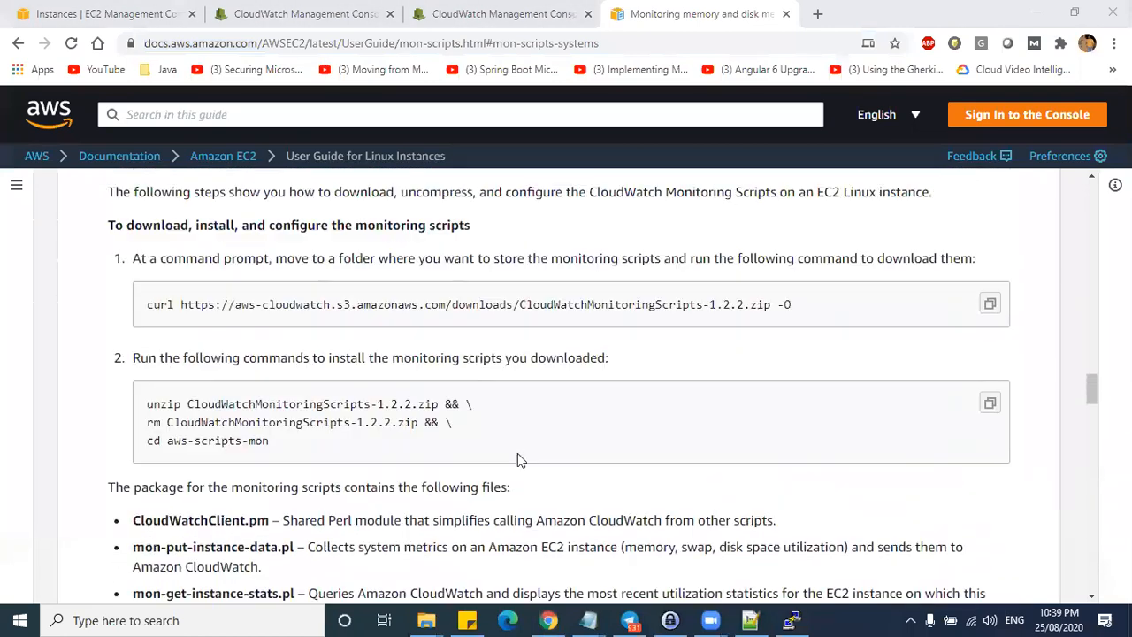
- Highlight the curl zip path, rm CloudWatchMonitoringScripts-1.2.2.zip and cd aws-scripts-mon commands
{"action": "left_click_drag", "start_coordinate": [149, 422], "coordinate": [418, 422]}
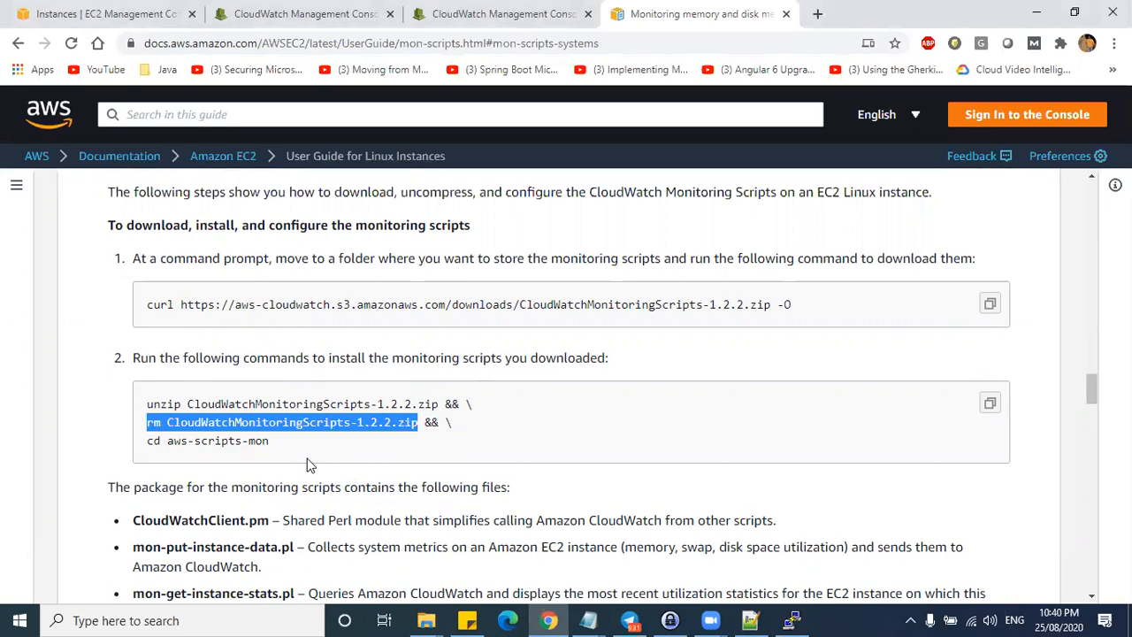
{"action": "left_click", "coordinate": [156, 426]}
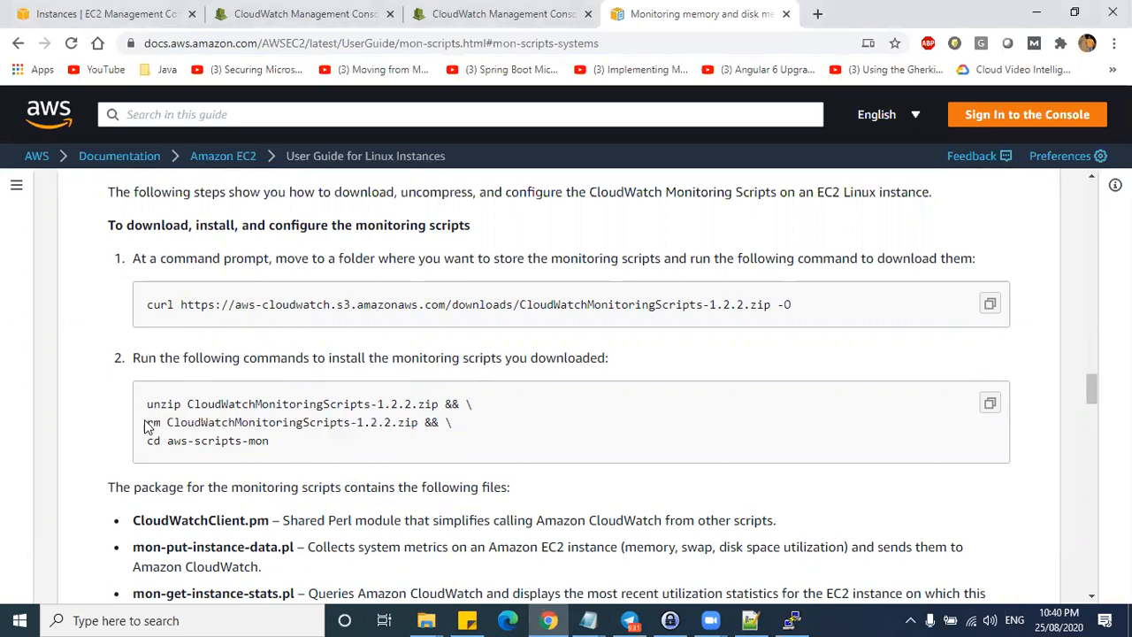
{"action": "left_click_drag", "start_coordinate": [150, 423], "coordinate": [188, 423]}
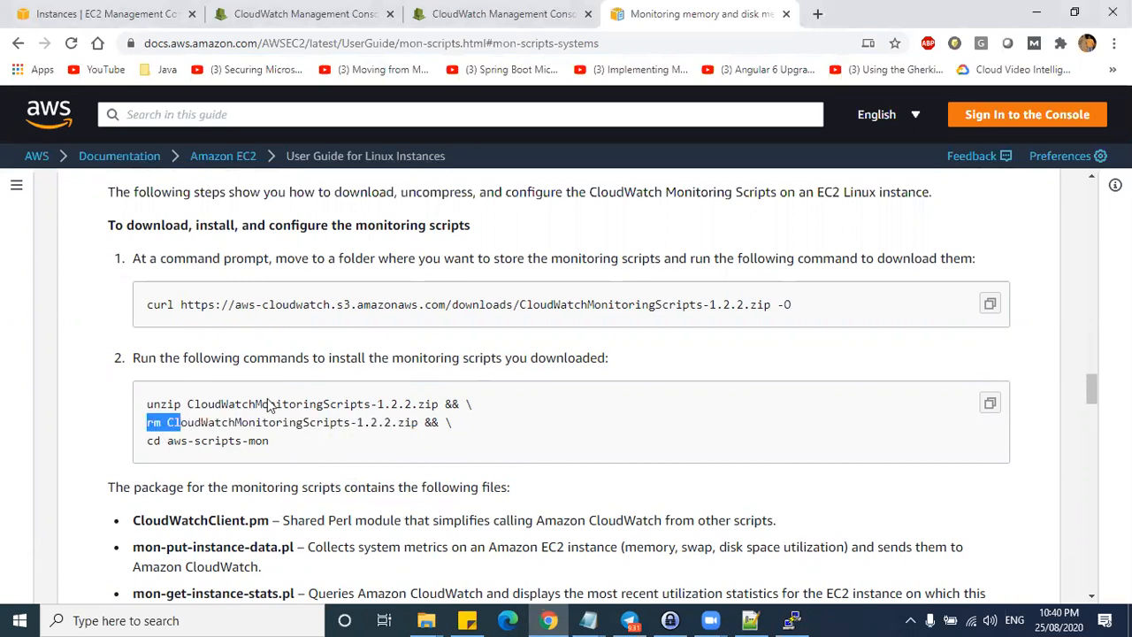
{"action": "left_click_drag", "start_coordinate": [773, 304], "coordinate": [521, 304]}
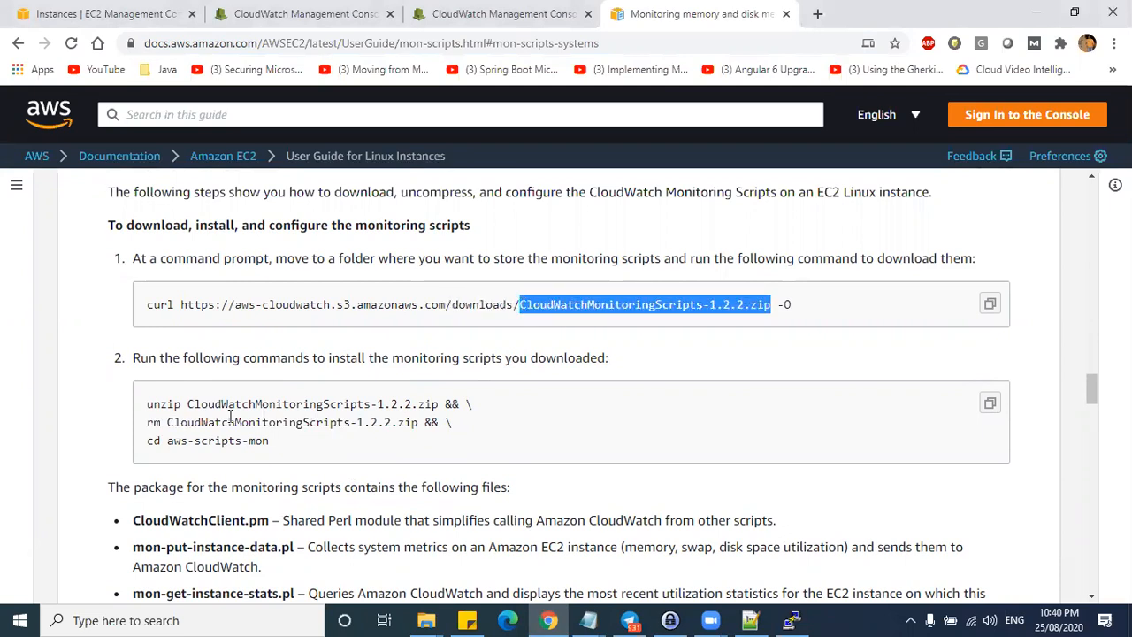
{"action": "left_click_drag", "start_coordinate": [174, 443], "coordinate": [259, 442]}
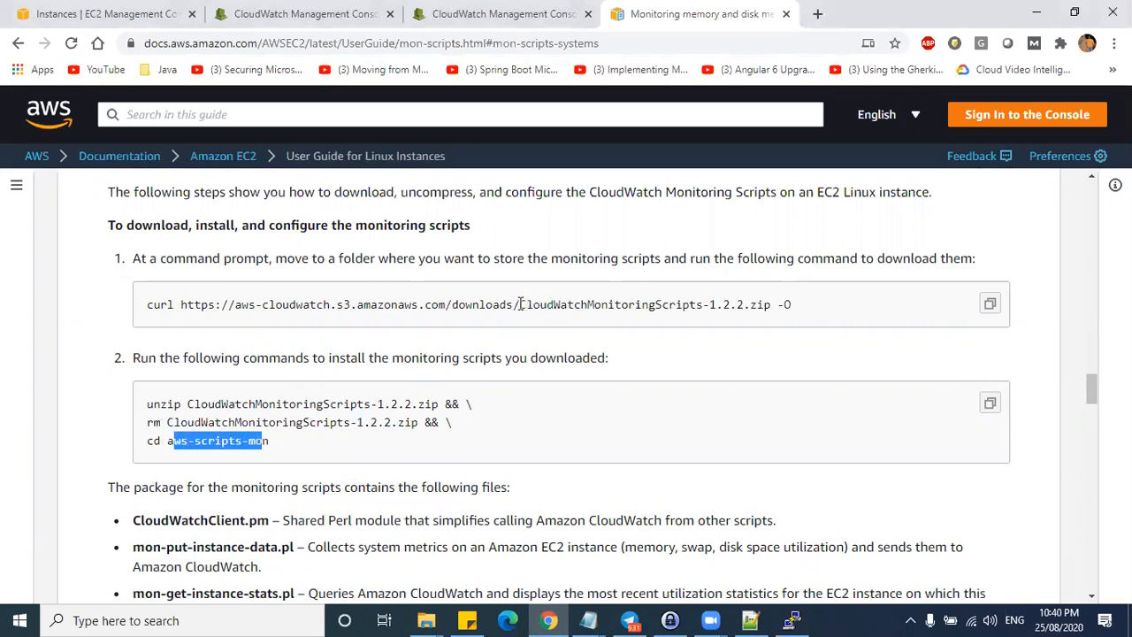
{"action": "left_click_drag", "start_coordinate": [520, 305], "coordinate": [557, 306]}
{"action": "left_click", "coordinate": [789, 304]}
{"action": "left_click_drag", "start_coordinate": [773, 304], "coordinate": [527, 304]}
{"action": "left_click_drag", "start_coordinate": [147, 423], "coordinate": [228, 423]}
{"action": "left_click_drag", "start_coordinate": [405, 424], "coordinate": [141, 419]}
{"action": "left_click", "coordinate": [348, 426]}
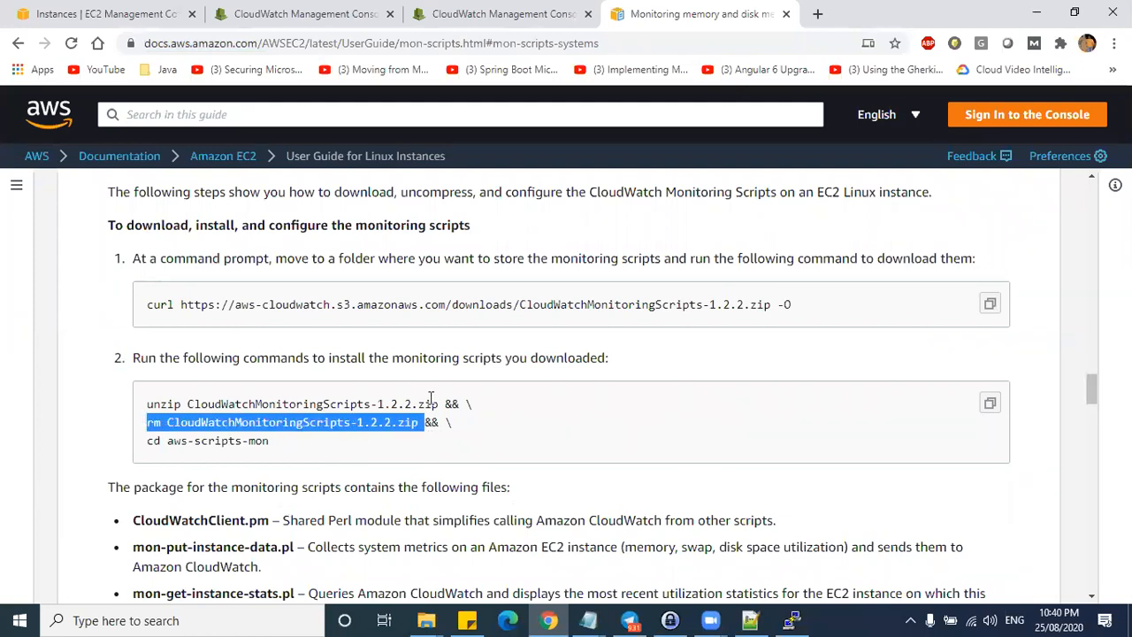
- Stay on the docs and scroll down to the package's file list
{"action": "key", "text": "alt+Tab"}
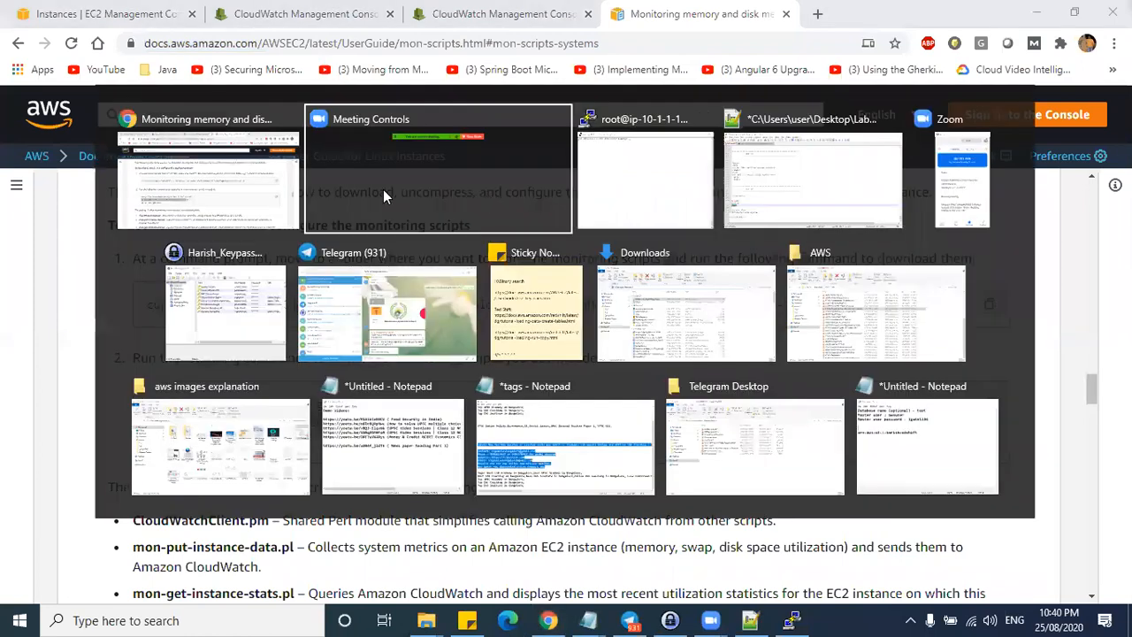
{"action": "left_click", "coordinate": [182, 162]}
{"action": "left_click", "coordinate": [763, 399]}
{"action": "scroll", "coordinate": [767, 413], "scroll_direction": "down", "scroll_amount": 2}
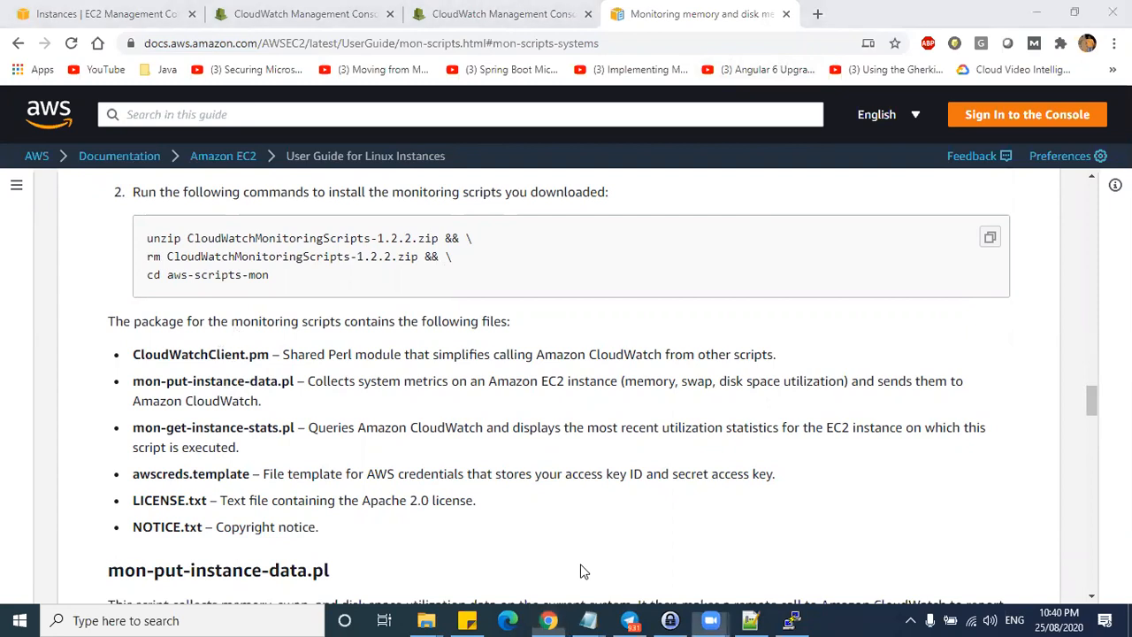
{"action": "left_click", "coordinate": [260, 304]}
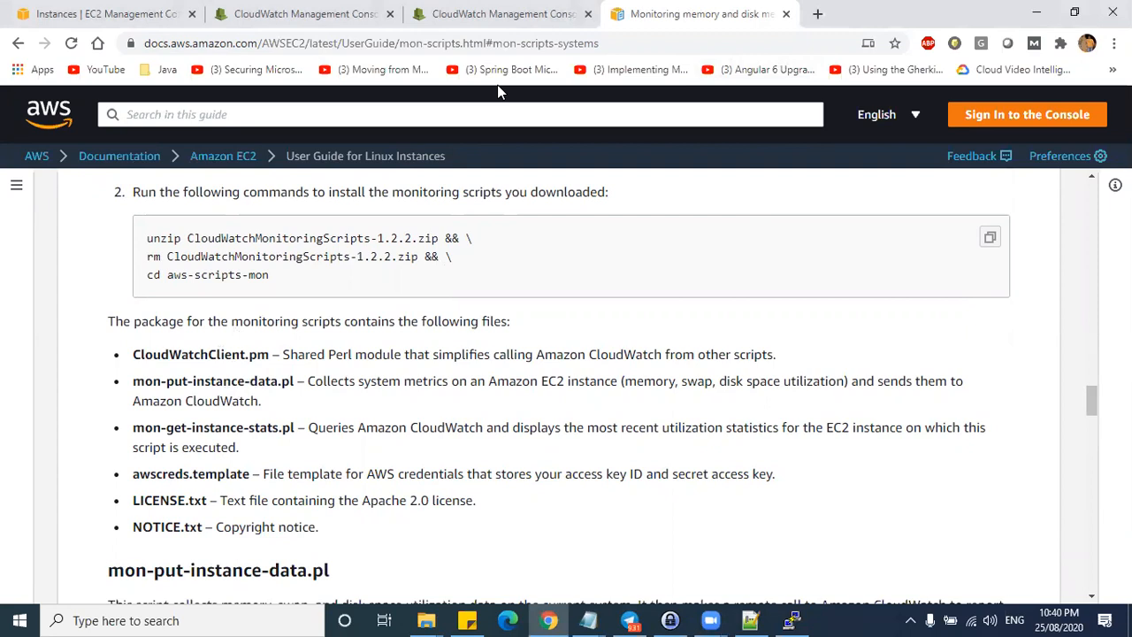
{"action": "scroll", "coordinate": [462, 435], "scroll_direction": "down", "scroll_amount": 3}
- Append a dash after 'Alarms' on line 596 of LabNotes.txt, then return to the docs
{"action": "left_click", "coordinate": [1037, 13]}
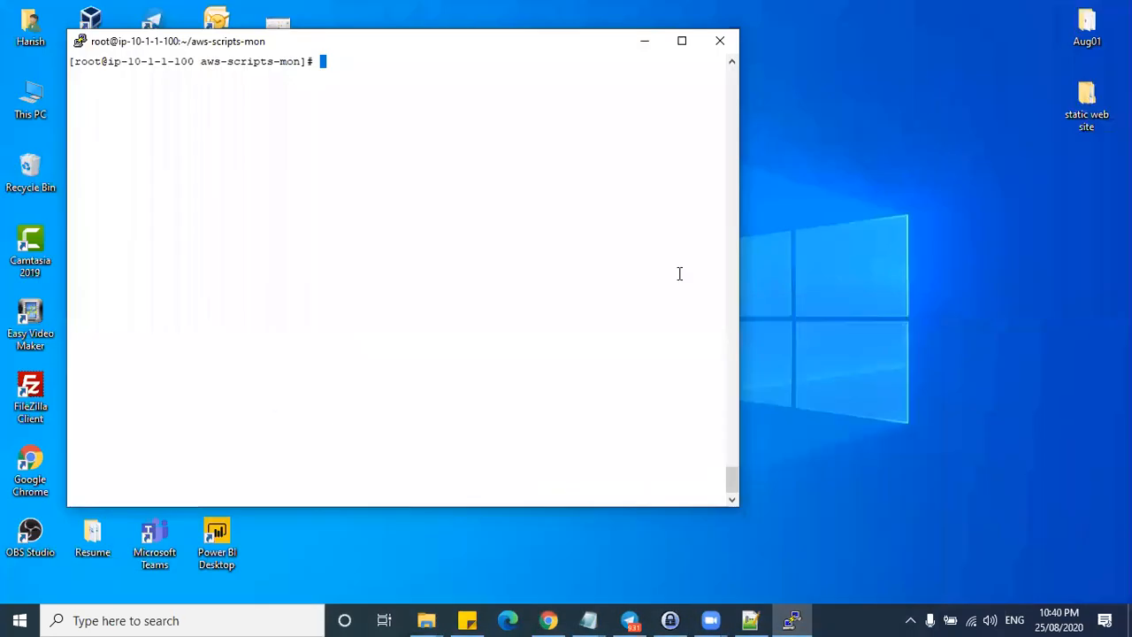
{"action": "left_click", "coordinate": [750, 620]}
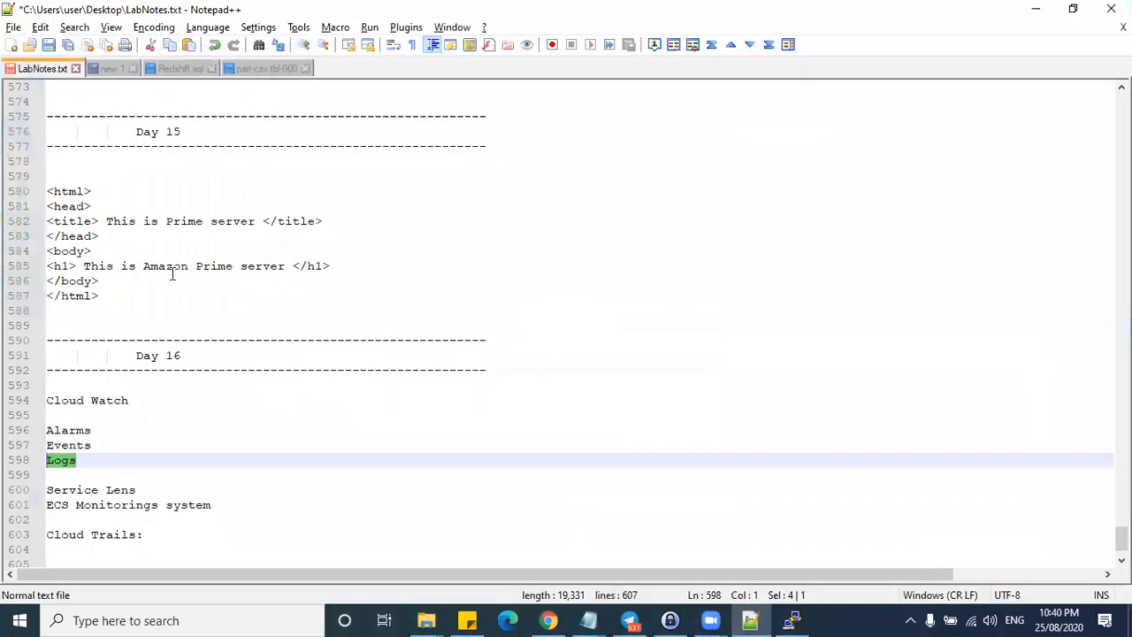
{"action": "left_click", "coordinate": [121, 427]}
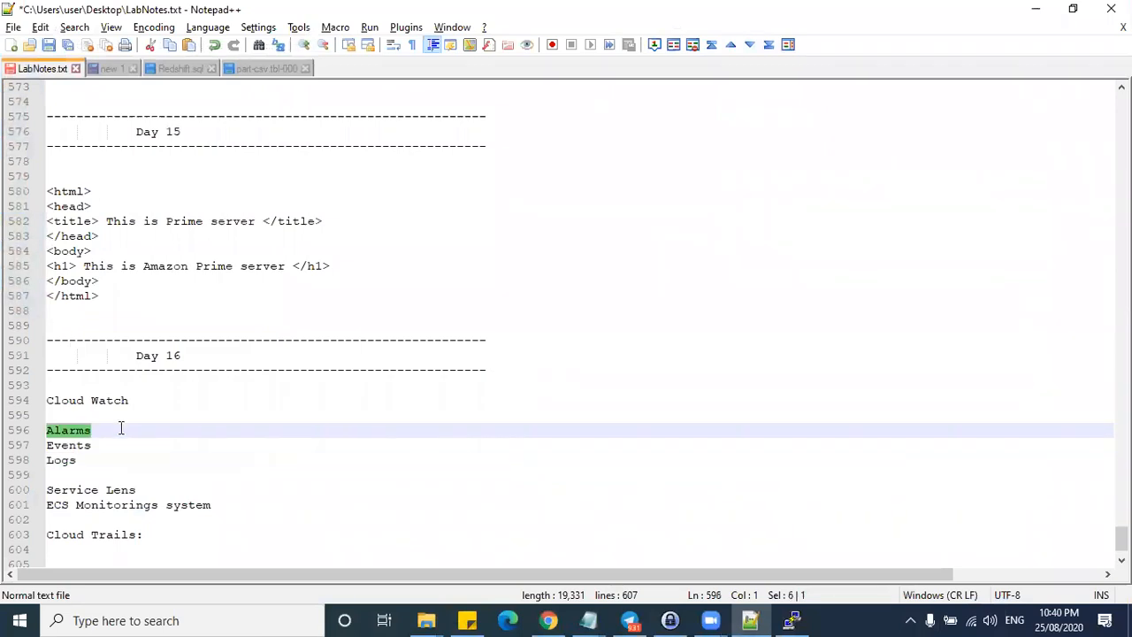
{"action": "type", "text": "-"}
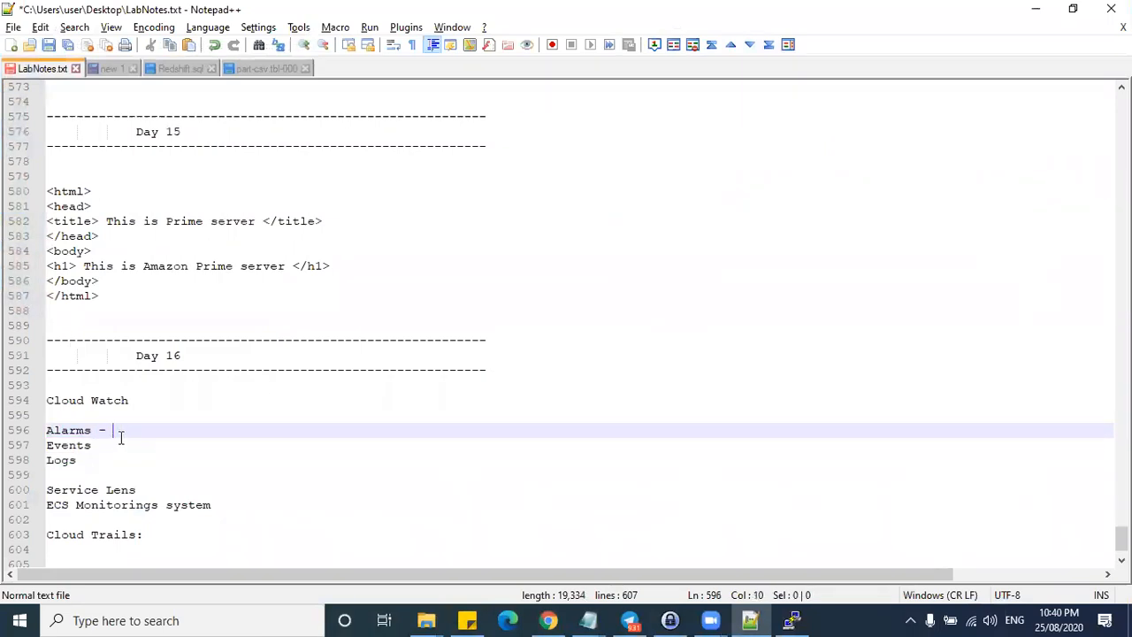
{"action": "left_click", "coordinate": [1036, 9]}
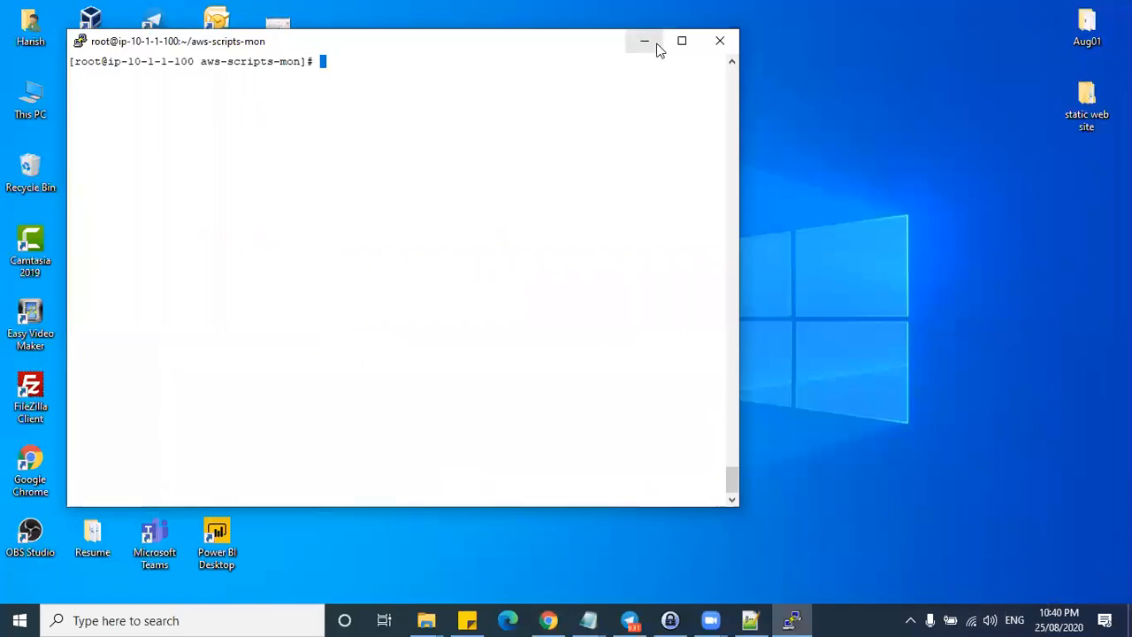
{"action": "left_click", "coordinate": [655, 46]}
{"action": "left_click", "coordinate": [549, 620]}
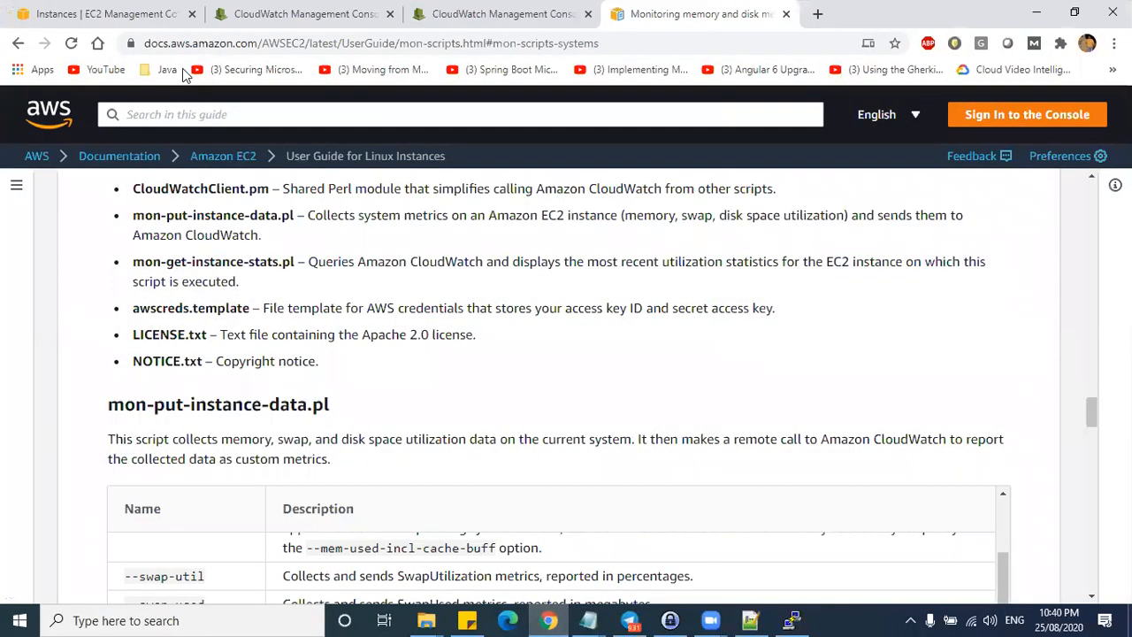
- In CloudWatch, list the alarms with insufficient data
{"action": "left_click", "coordinate": [294, 15]}
{"action": "left_click", "coordinate": [75, 226]}
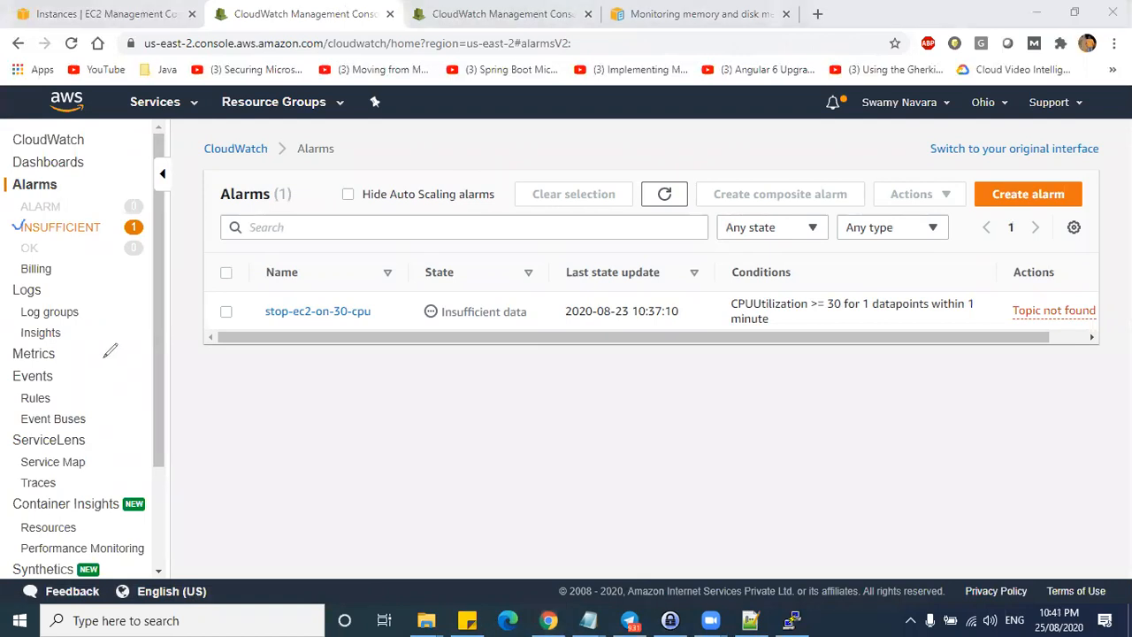
{"action": "mouse_move", "coordinate": [380, 307]}
{"action": "left_mouse_down"}
{"action": "mouse_move", "coordinate": [309, 298]}
{"action": "mouse_move", "coordinate": [372, 314]}
{"action": "mouse_move", "coordinate": [374, 289]}
{"action": "left_mouse_up"}
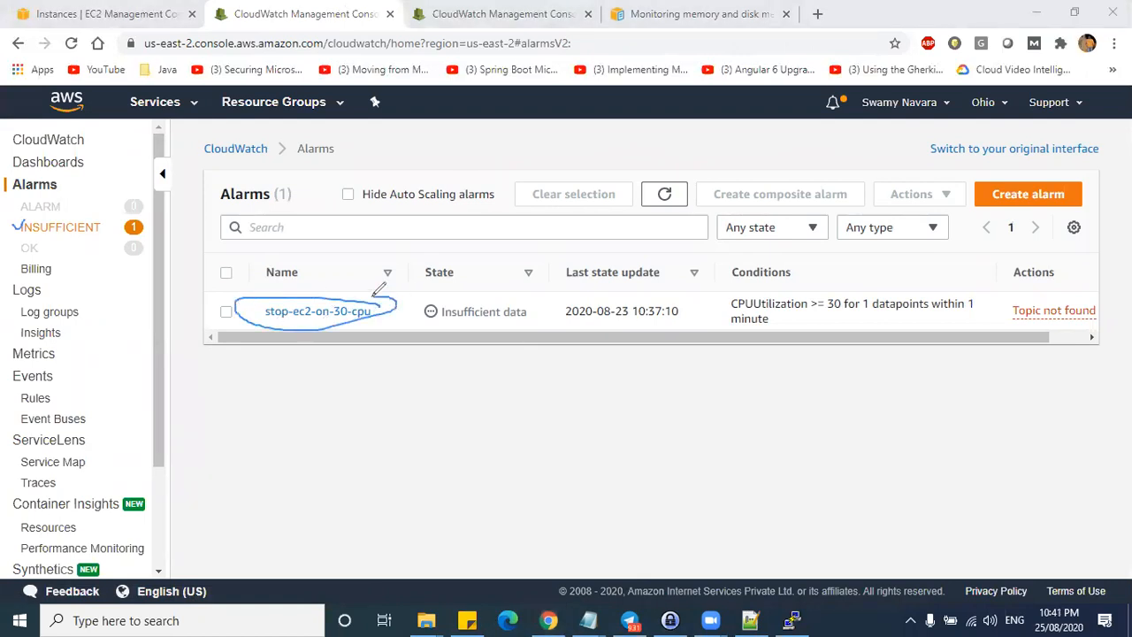
{"action": "mouse_move", "coordinate": [11, 252]}
{"action": "left_mouse_down"}
{"action": "mouse_move", "coordinate": [63, 239]}
{"action": "mouse_move", "coordinate": [120, 253]}
{"action": "mouse_move", "coordinate": [21, 250]}
{"action": "left_mouse_up"}
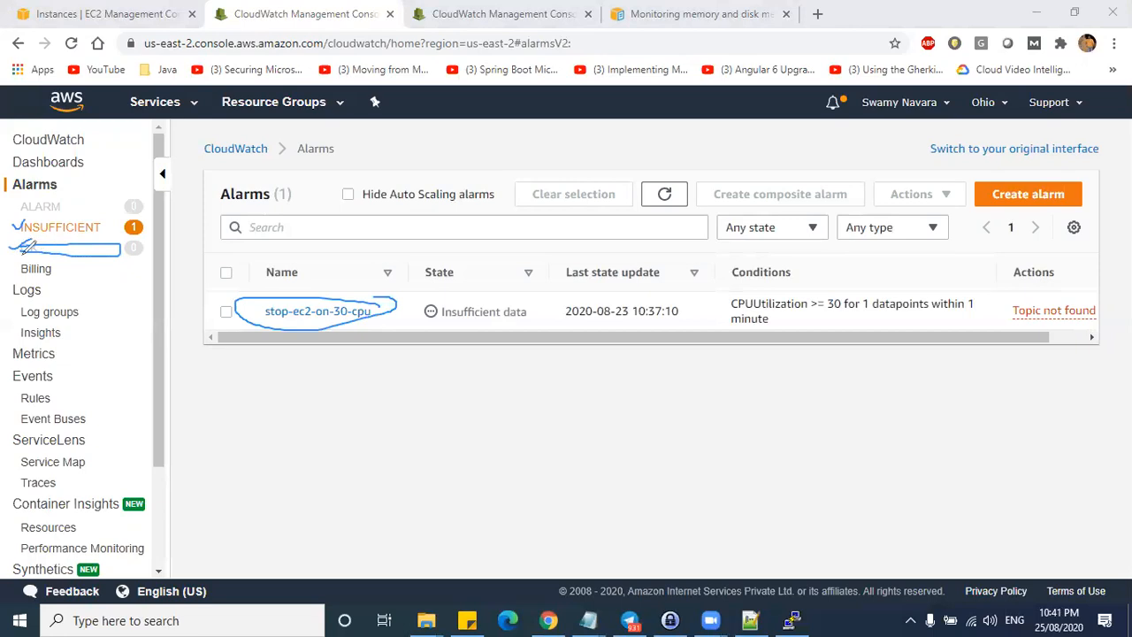
{"action": "left_click_drag", "start_coordinate": [140, 251], "coordinate": [163, 227]}
{"action": "left_click_drag", "start_coordinate": [71, 201], "coordinate": [108, 183]}
{"action": "left_click_drag", "start_coordinate": [23, 196], "coordinate": [11, 255]}
{"action": "left_click", "coordinate": [606, 80]}
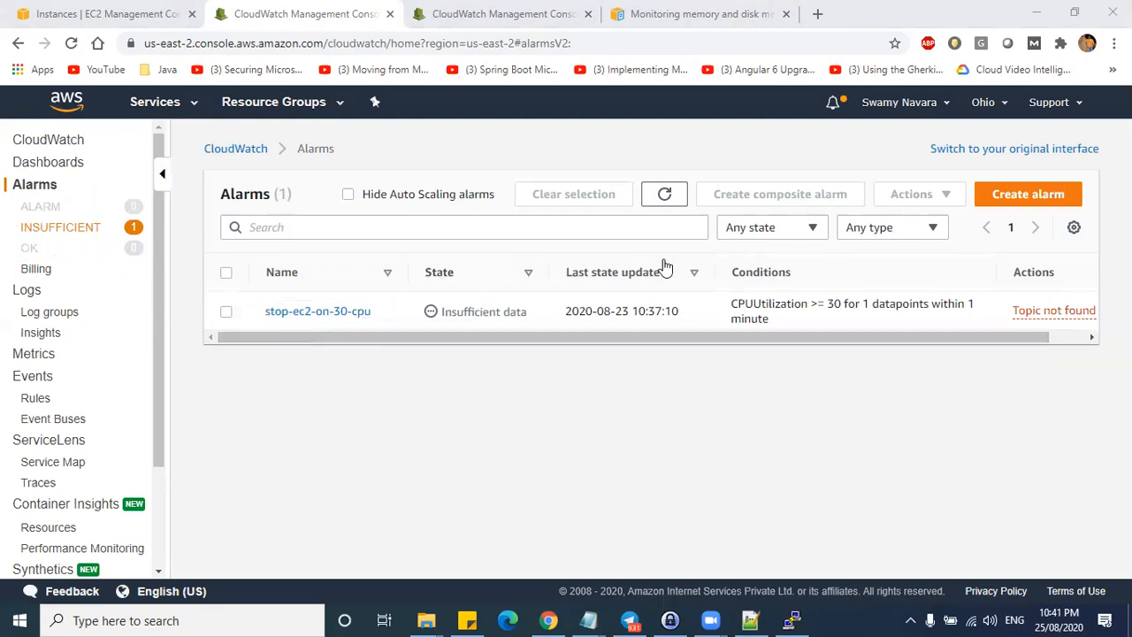
- Start a new alarm, back out, and open All metrics under CloudWatch Metrics
{"action": "left_click", "coordinate": [987, 205]}
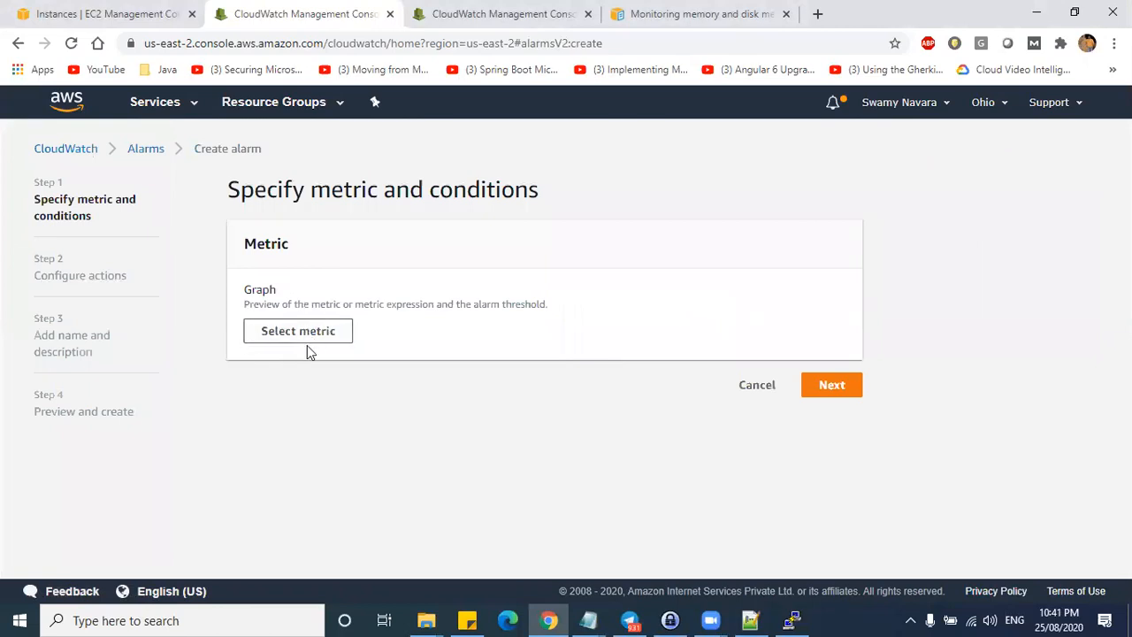
{"action": "left_click", "coordinate": [146, 151]}
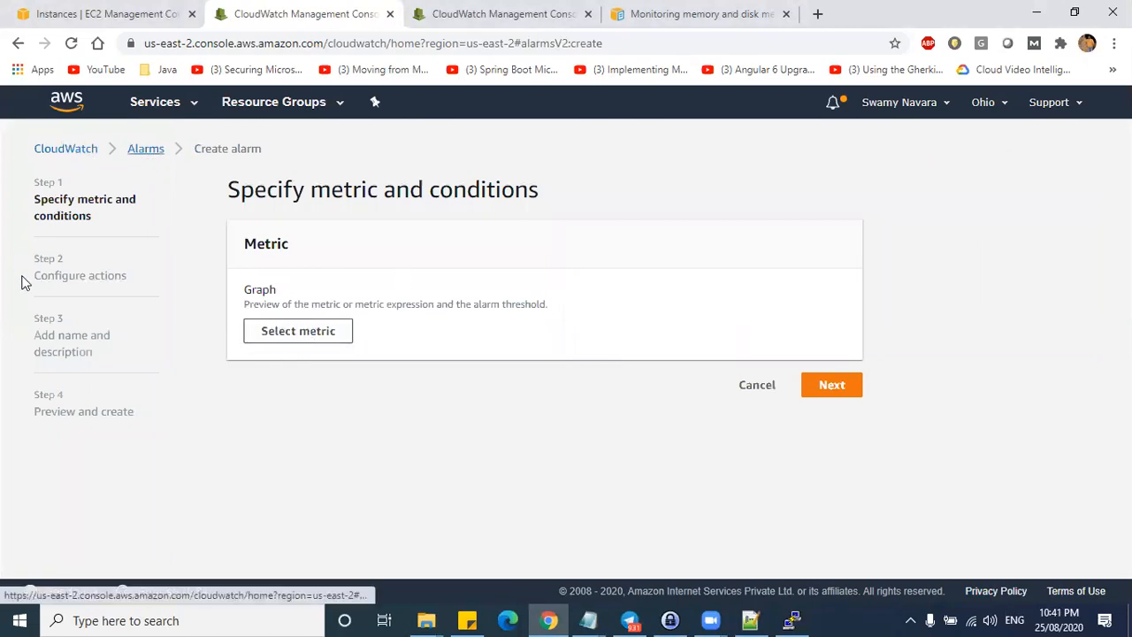
{"action": "left_click", "coordinate": [49, 353]}
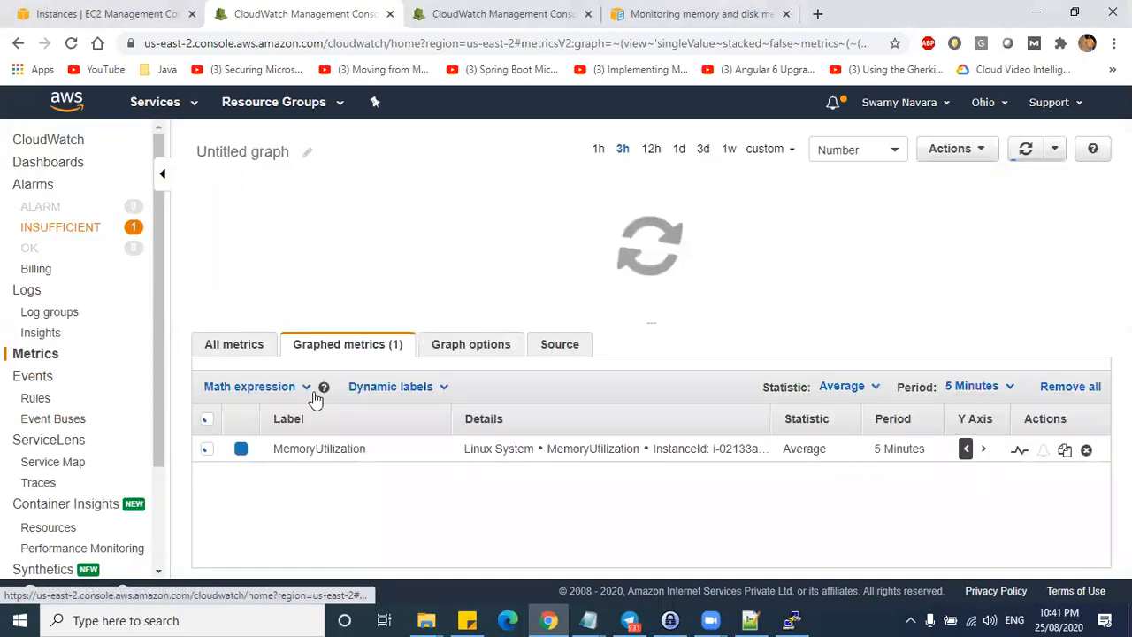
{"action": "left_click", "coordinate": [237, 350]}
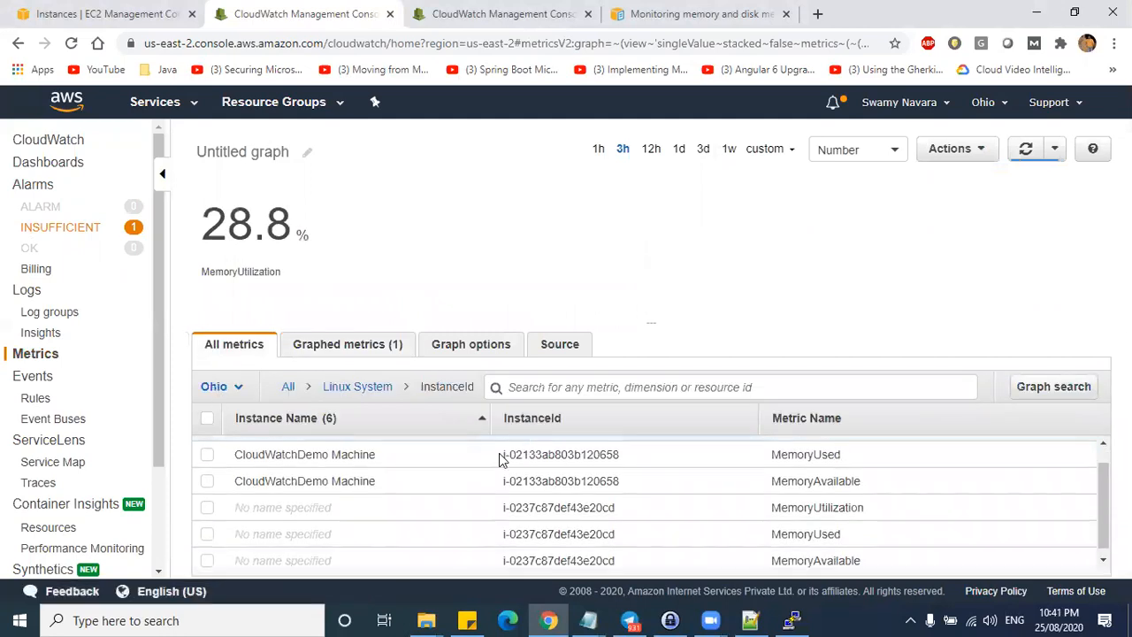
- Return to the All namespaces list, look into Logs and back, then open Alarms
{"action": "left_click", "coordinate": [289, 387]}
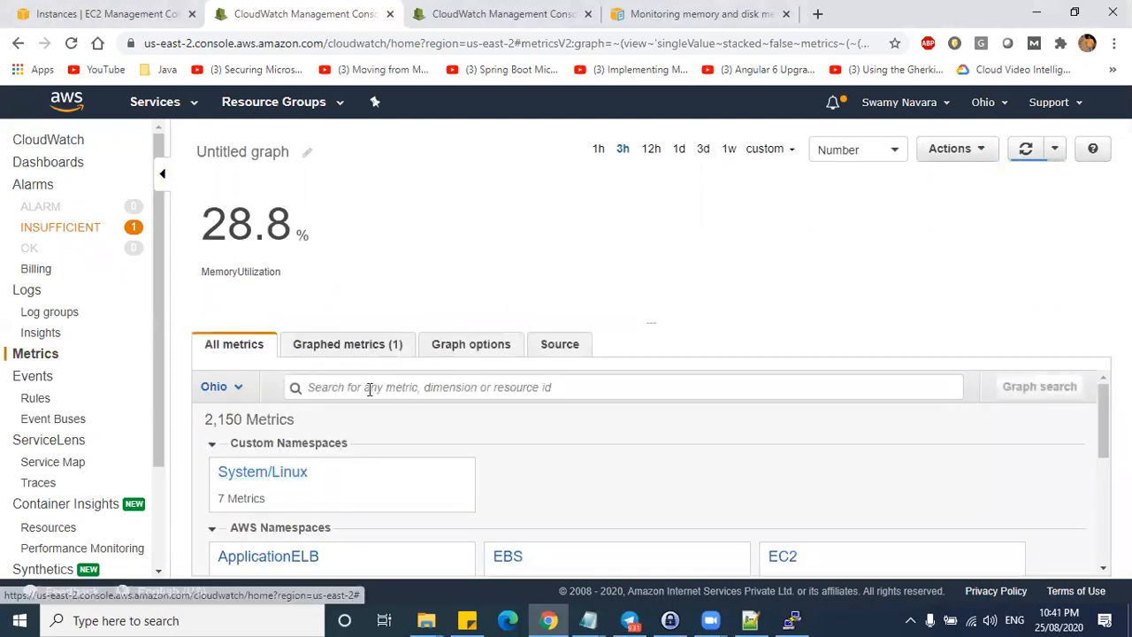
{"action": "scroll", "coordinate": [379, 475], "scroll_direction": "down", "scroll_amount": 1}
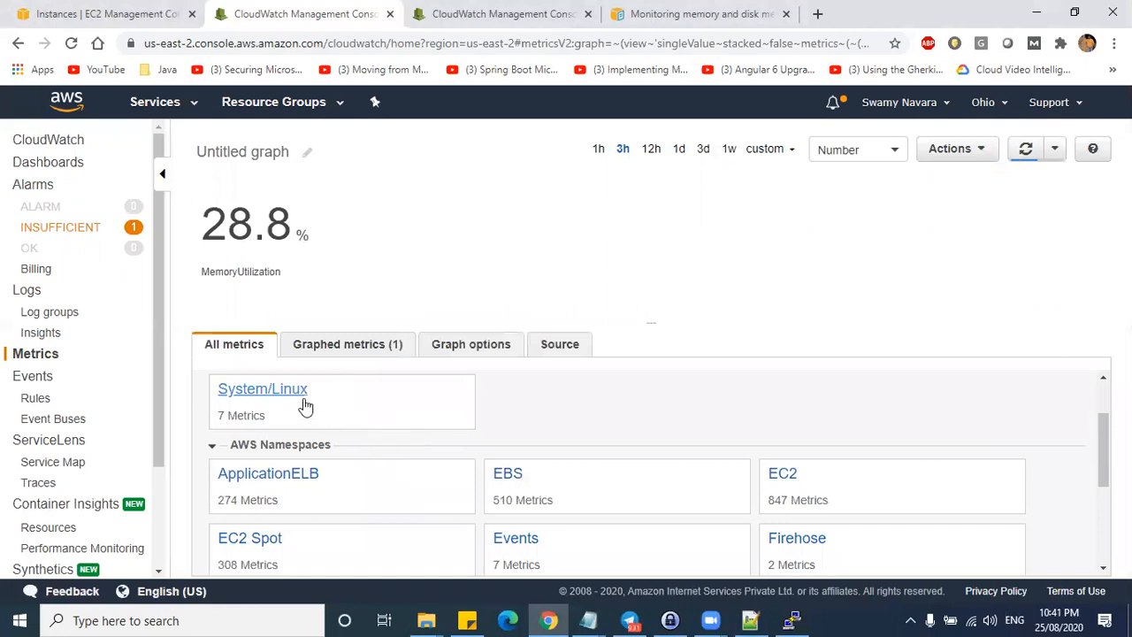
{"action": "scroll", "coordinate": [412, 422], "scroll_direction": "up", "scroll_amount": 1}
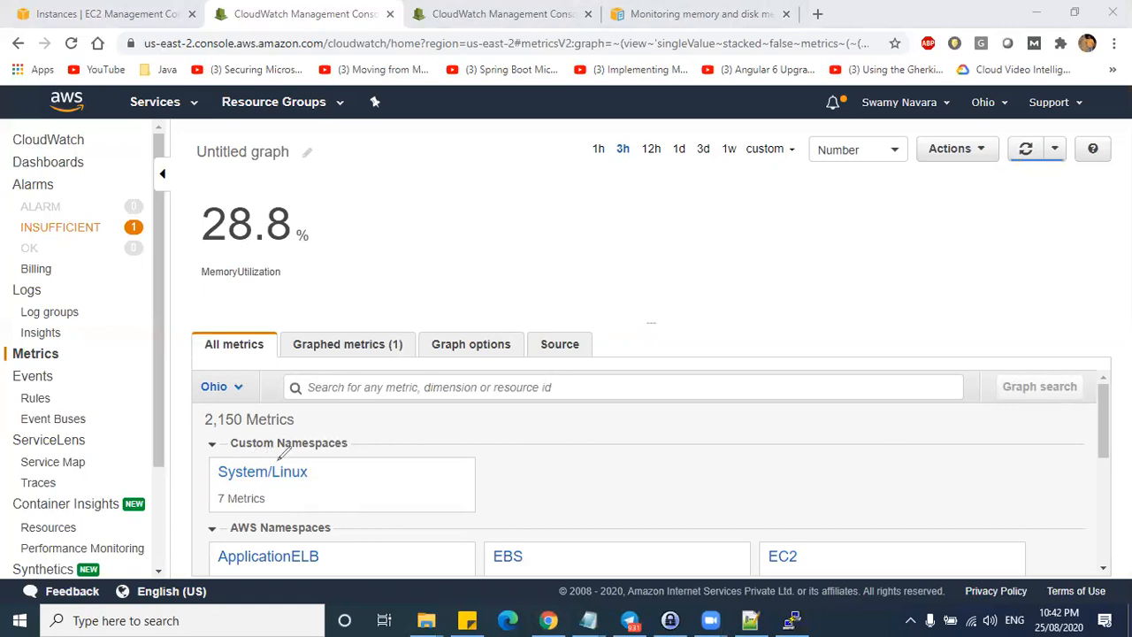
{"action": "left_click_drag", "start_coordinate": [382, 461], "coordinate": [354, 449]}
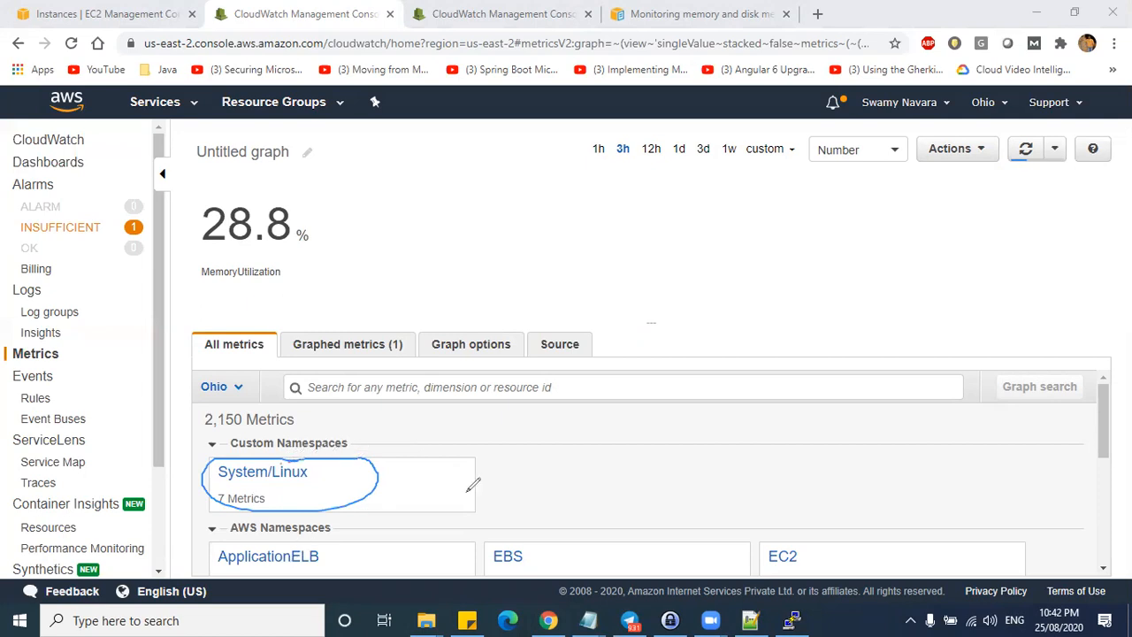
{"action": "scroll", "coordinate": [354, 528], "scroll_direction": "down", "scroll_amount": 1}
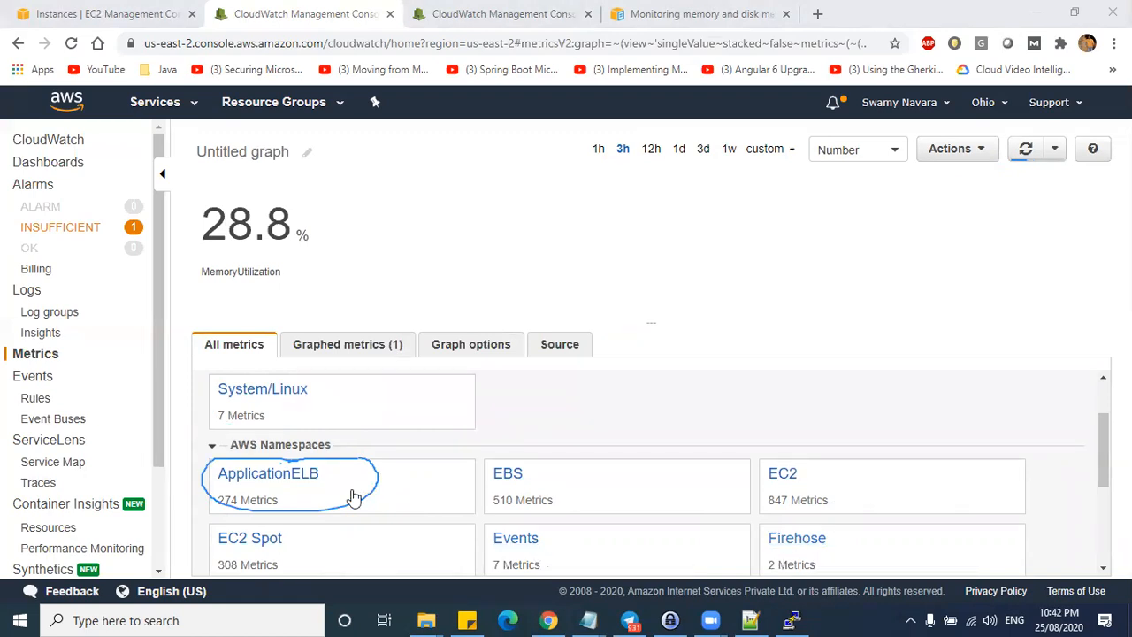
{"action": "scroll", "coordinate": [531, 486], "scroll_direction": "down", "scroll_amount": 2}
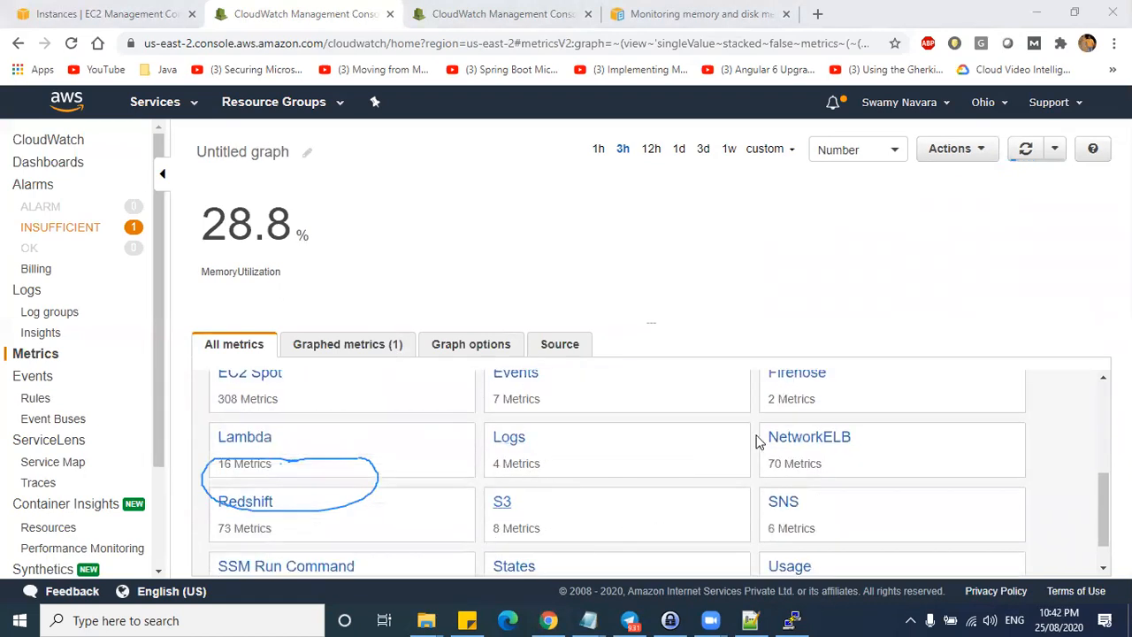
{"action": "left_click", "coordinate": [511, 438]}
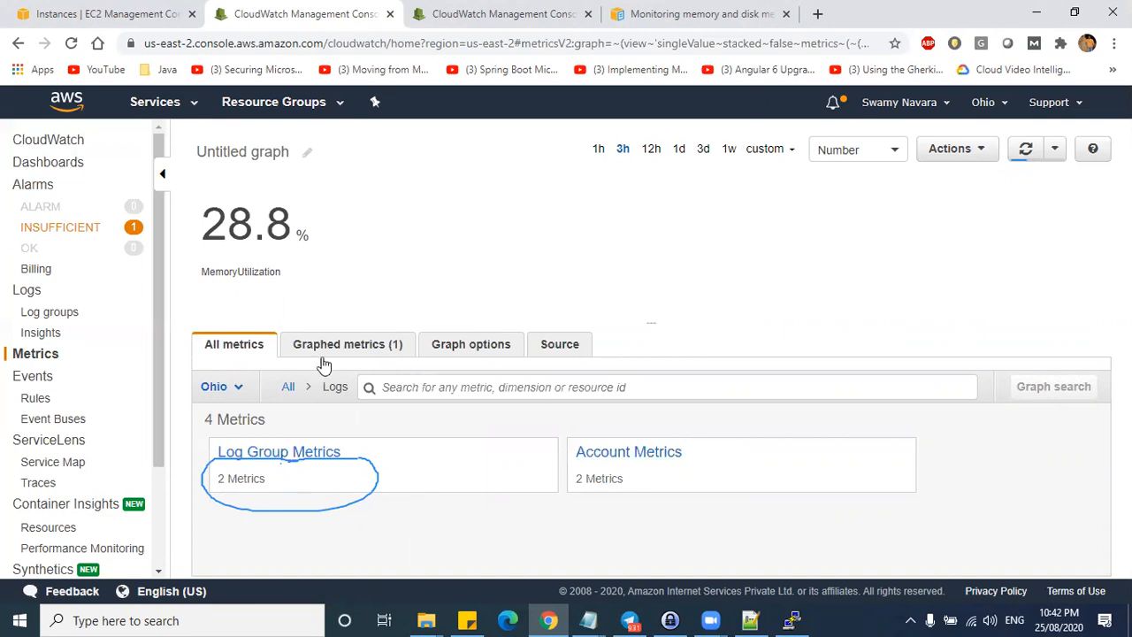
{"action": "left_click", "coordinate": [289, 389]}
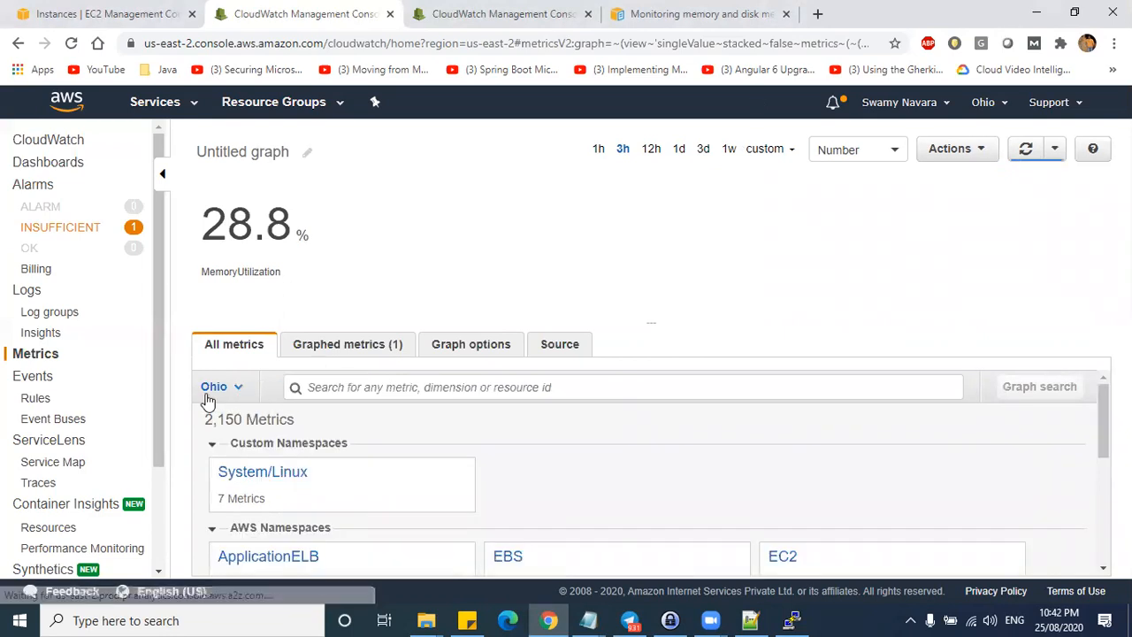
{"action": "left_click", "coordinate": [47, 188]}
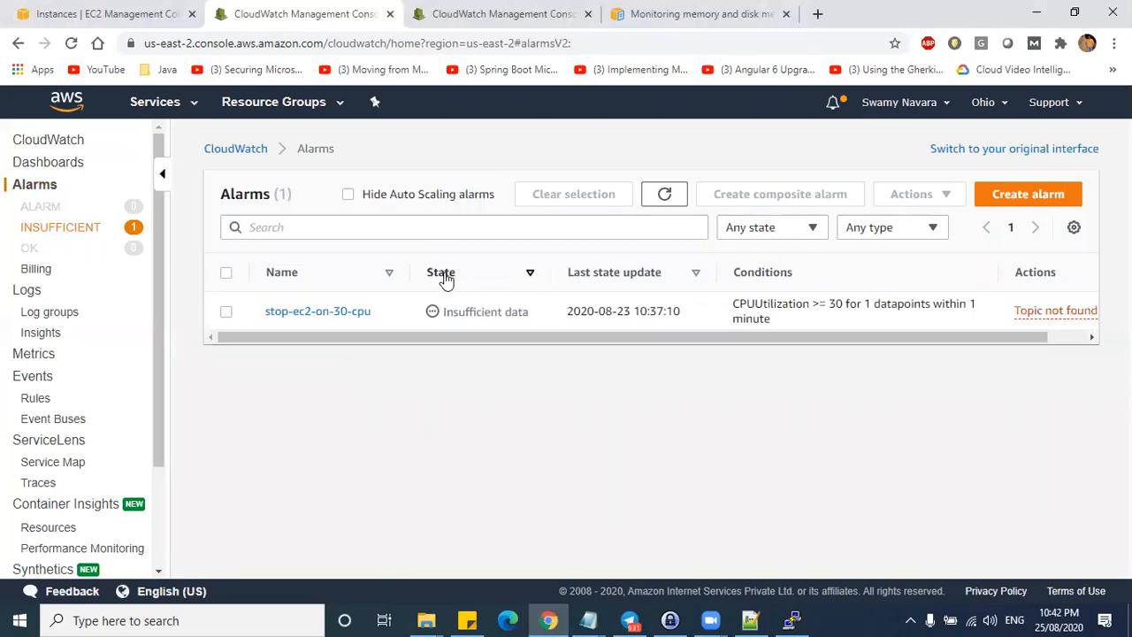
- Start a new alarm and browse the System/Linux namespace's per-instance metrics
{"action": "left_click", "coordinate": [1023, 195]}
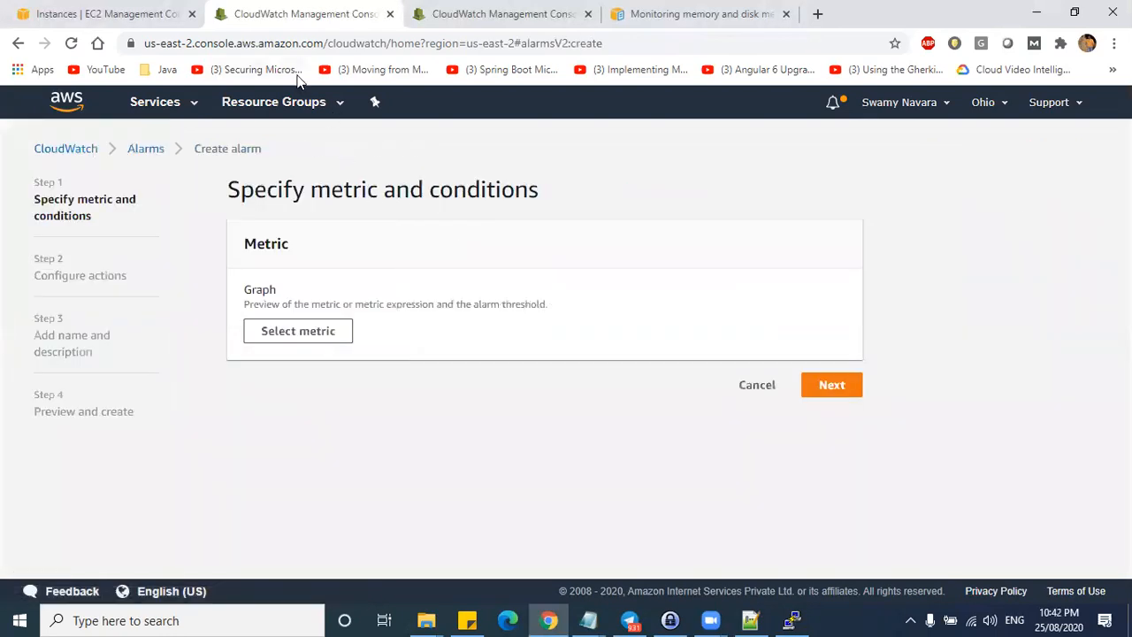
{"action": "left_click", "coordinate": [292, 339]}
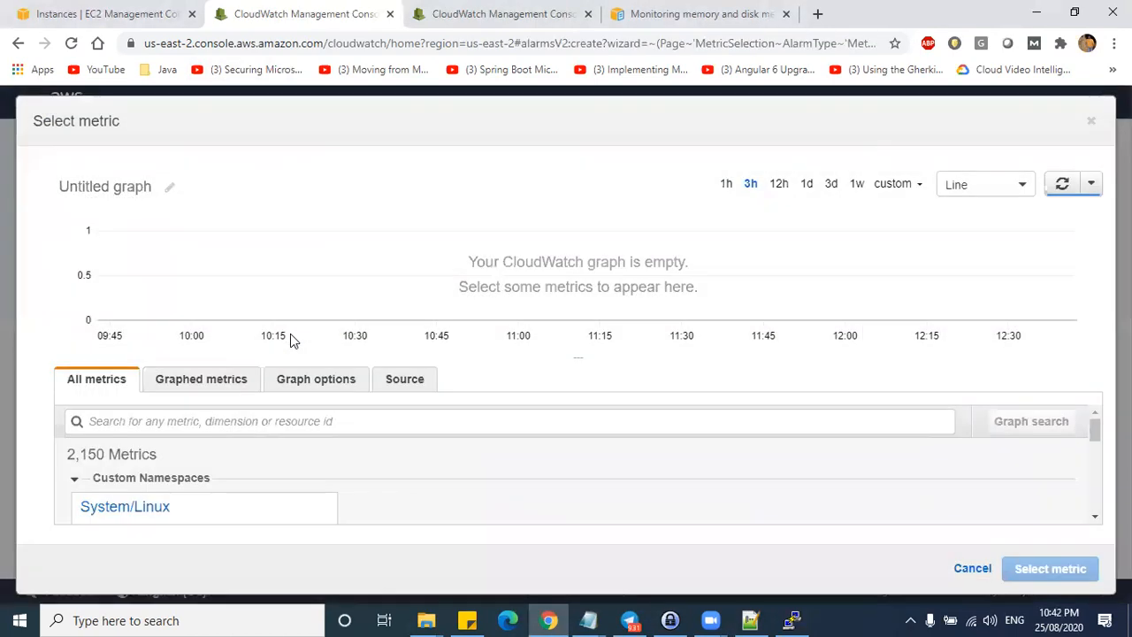
{"action": "scroll", "coordinate": [278, 460], "scroll_direction": "down", "scroll_amount": 3}
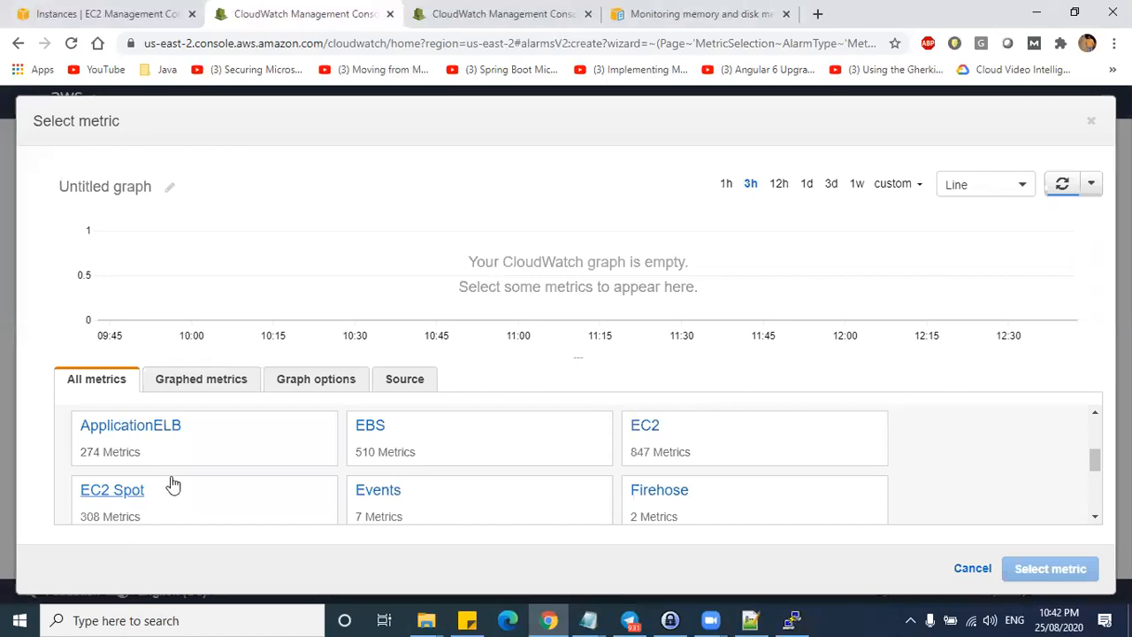
{"action": "scroll", "coordinate": [407, 490], "scroll_direction": "up", "scroll_amount": 5}
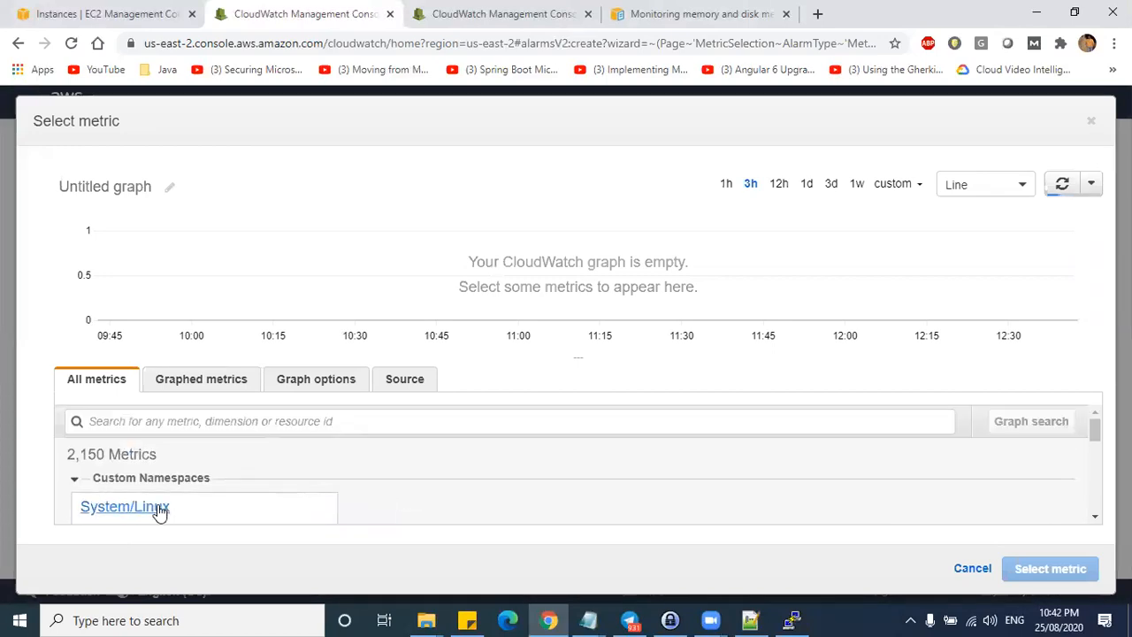
{"action": "left_click", "coordinate": [157, 509]}
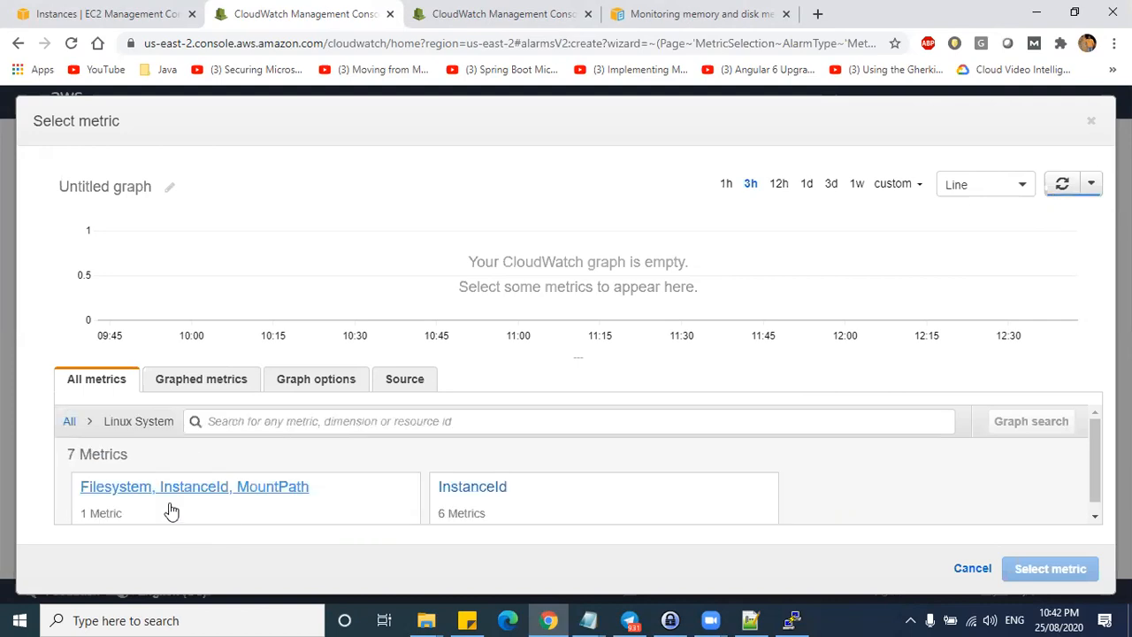
{"action": "left_click", "coordinate": [463, 489]}
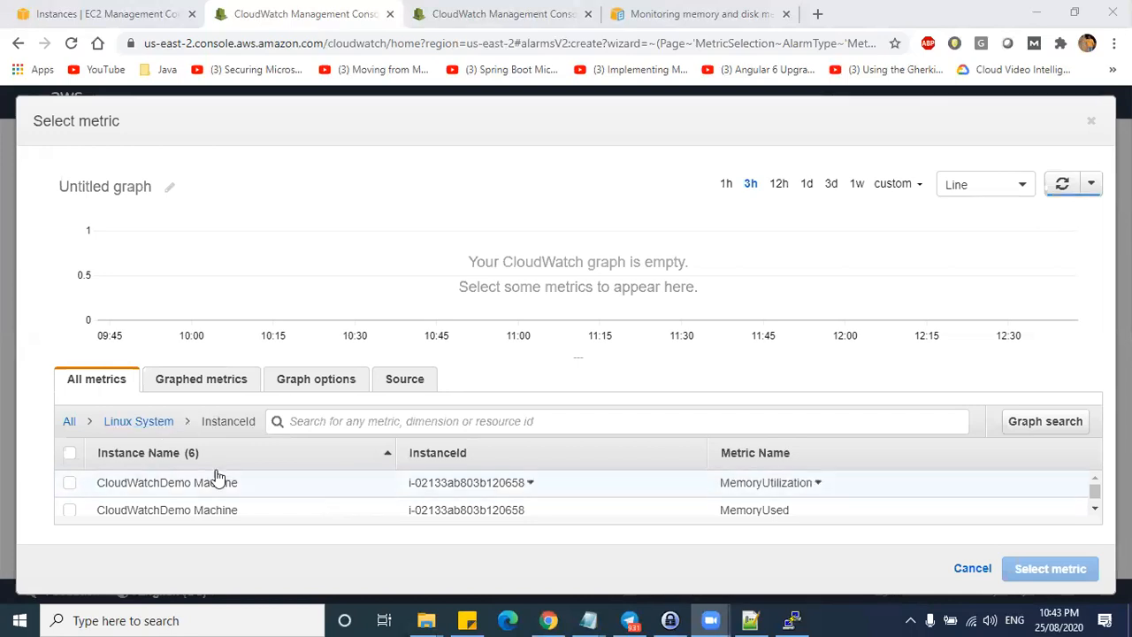
- Select MemoryUtilization for CloudWatchDemo Machine, view its 28.8% reading, and confirm the metric
{"action": "left_click", "coordinate": [170, 428]}
{"action": "left_click", "coordinate": [487, 486]}
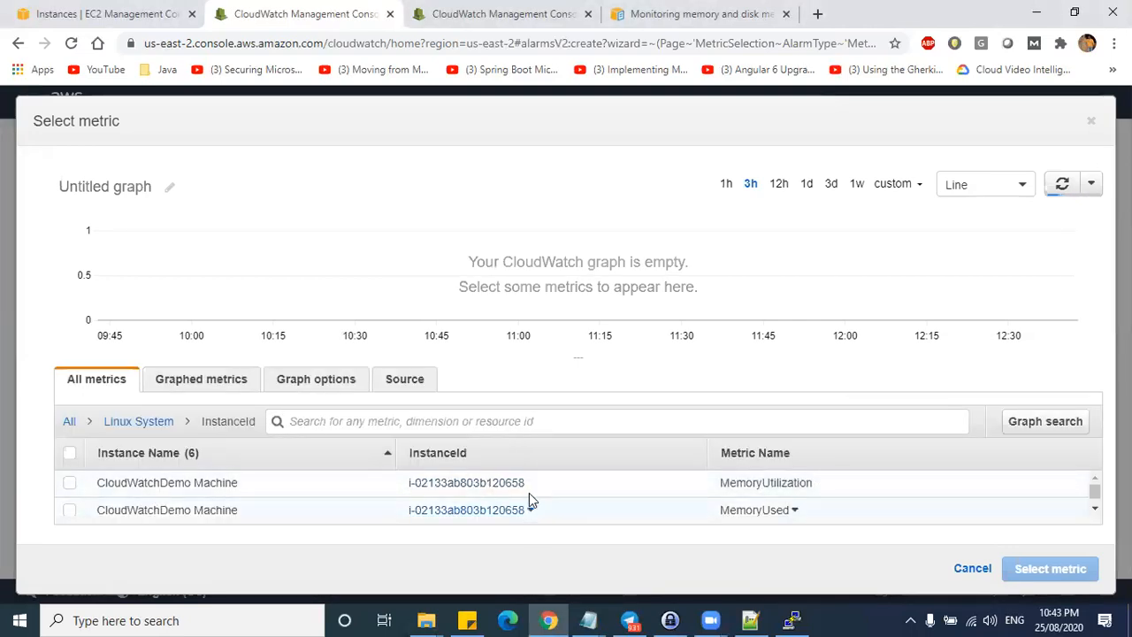
{"action": "left_click", "coordinate": [69, 483]}
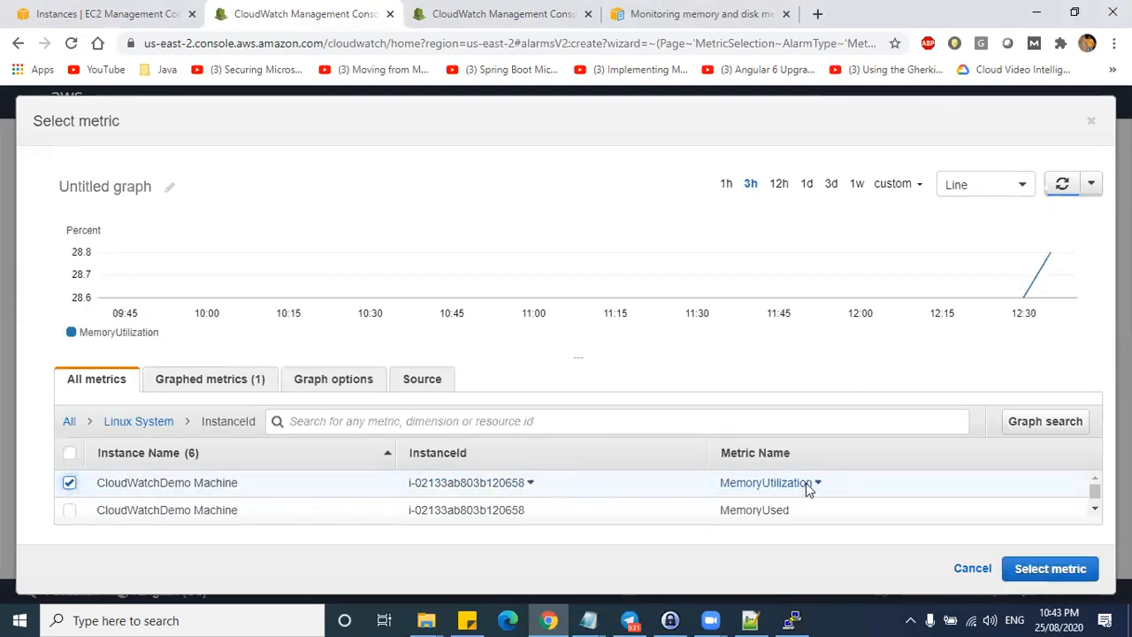
{"action": "left_click", "coordinate": [1019, 184]}
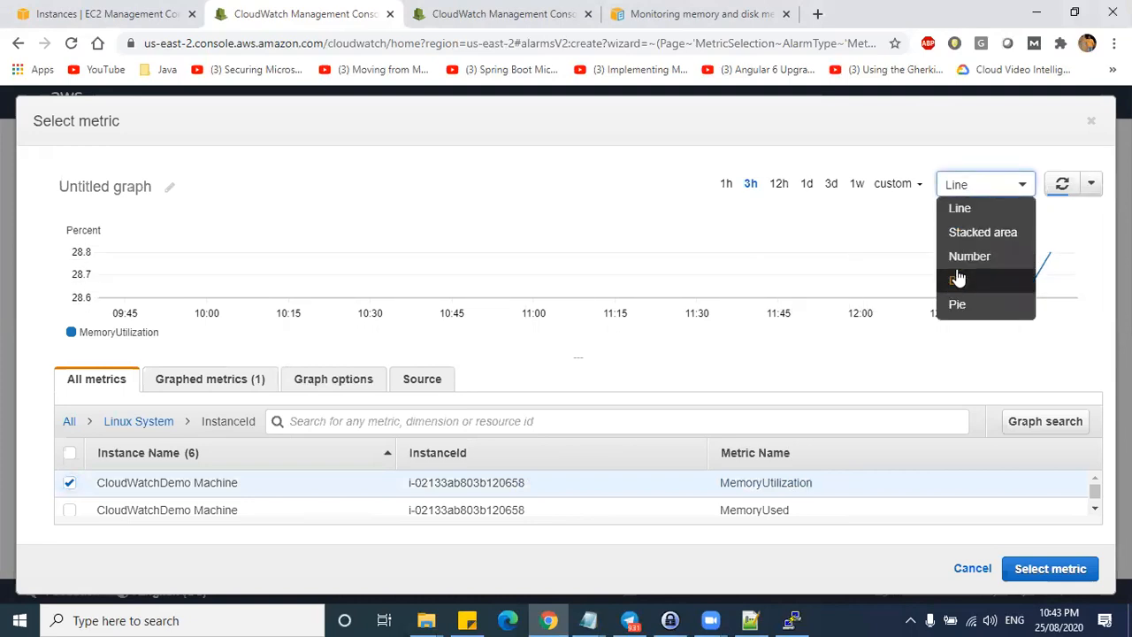
{"action": "left_click", "coordinate": [971, 256]}
{"action": "left_click_drag", "start_coordinate": [164, 267], "coordinate": [104, 271]}
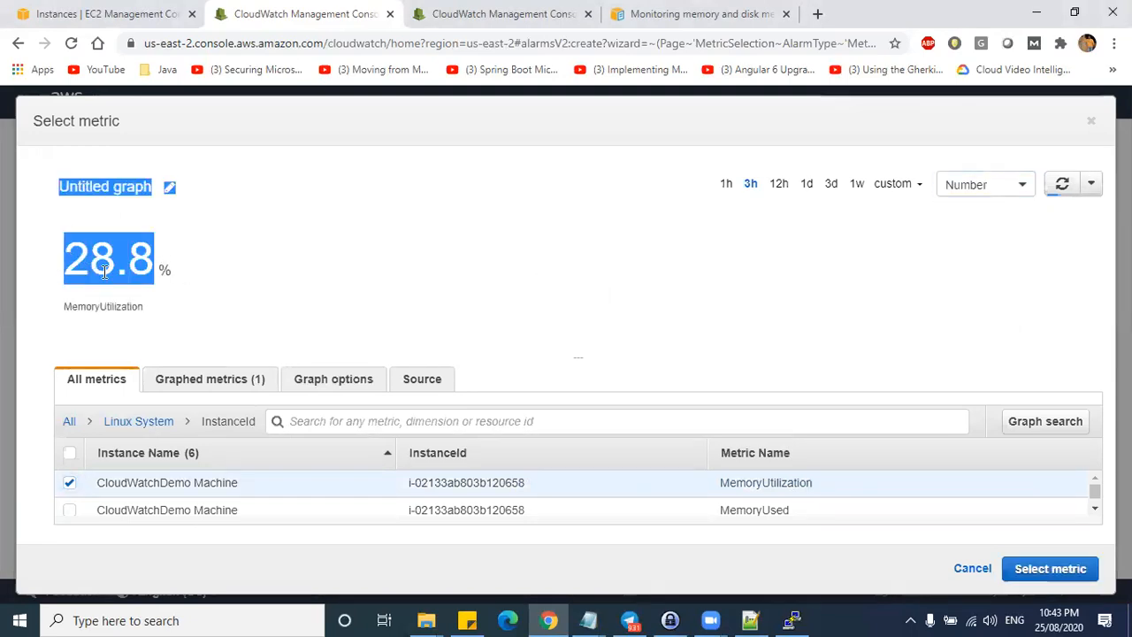
{"action": "left_click", "coordinate": [1050, 570]}
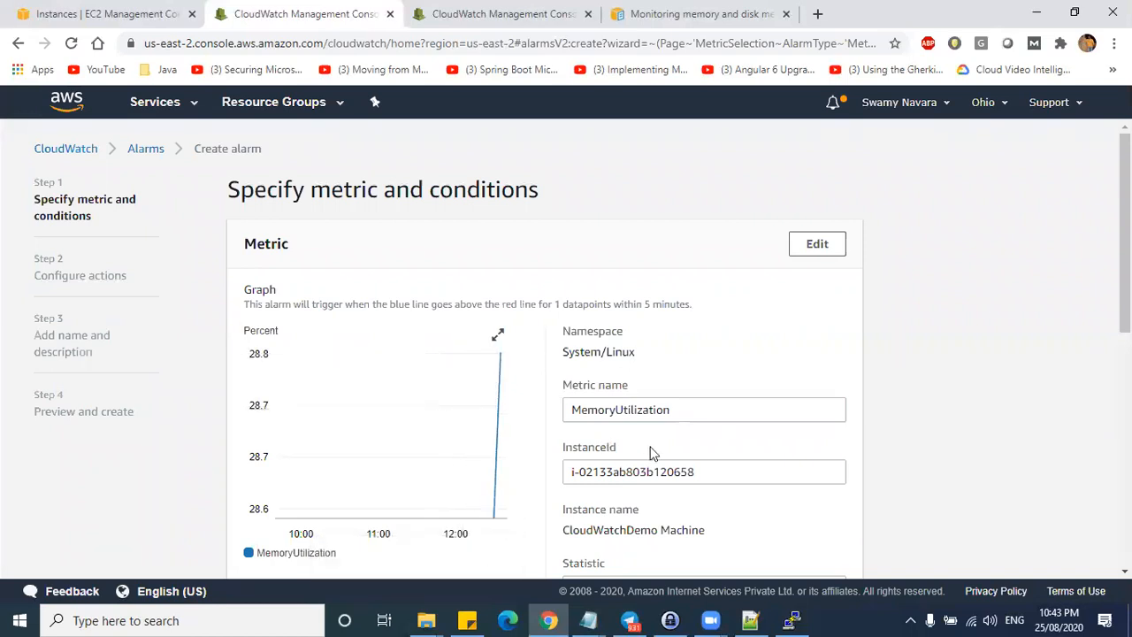
- Set the alarm's evaluation period to 10 seconds
{"action": "scroll", "coordinate": [727, 405], "scroll_direction": "down", "scroll_amount": 1}
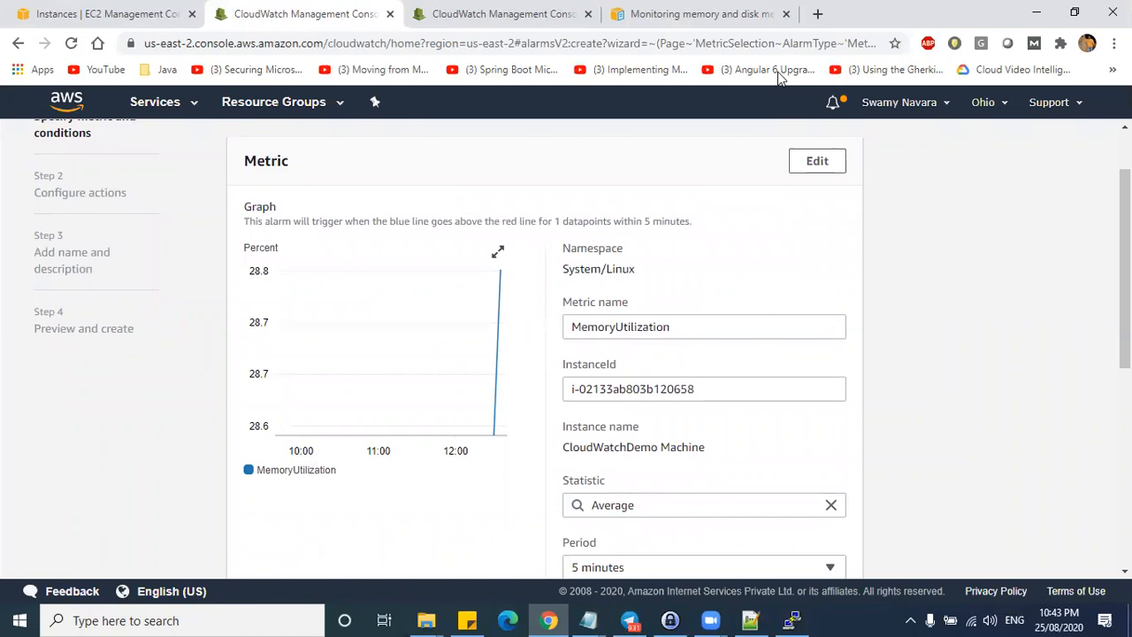
{"action": "scroll", "coordinate": [727, 333], "scroll_direction": "down", "scroll_amount": 2}
{"action": "scroll", "coordinate": [725, 334], "scroll_direction": "up", "scroll_amount": 1}
{"action": "scroll", "coordinate": [722, 336], "scroll_direction": "down", "scroll_amount": 1}
{"action": "scroll", "coordinate": [588, 332], "scroll_direction": "up", "scroll_amount": 2}
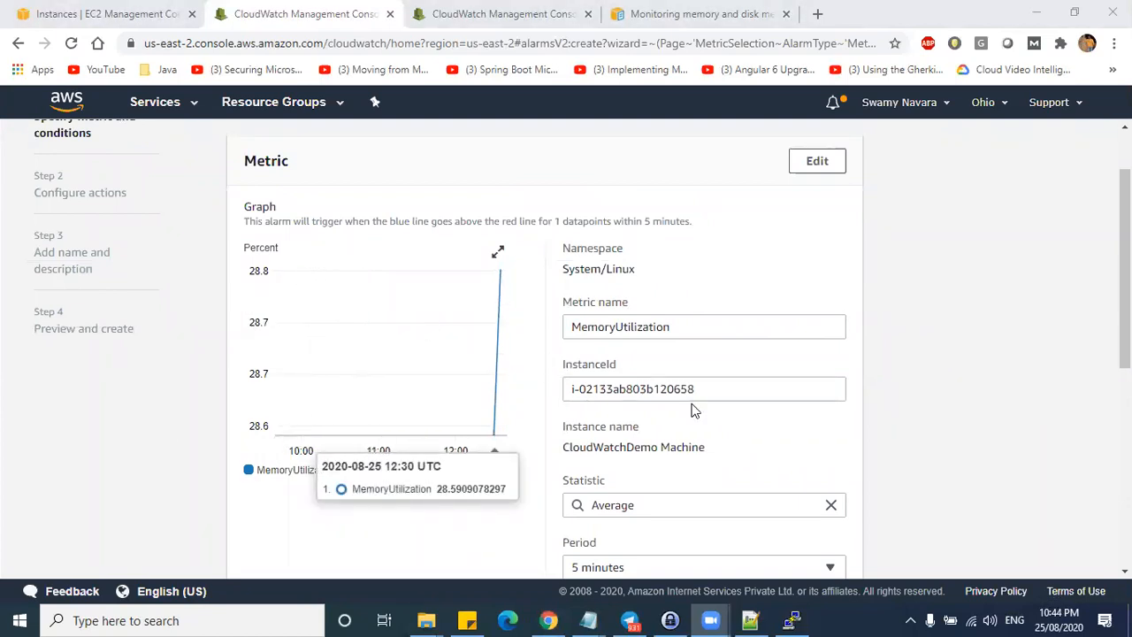
{"action": "scroll", "coordinate": [692, 409], "scroll_direction": "down", "scroll_amount": 1}
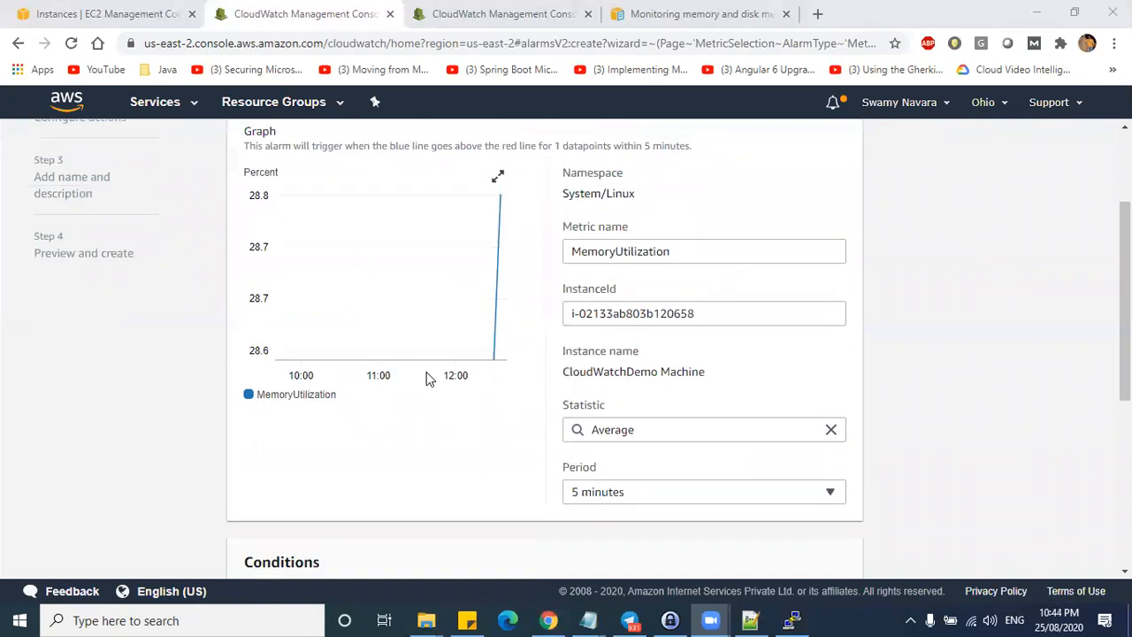
{"action": "scroll", "coordinate": [424, 374], "scroll_direction": "up", "scroll_amount": 2}
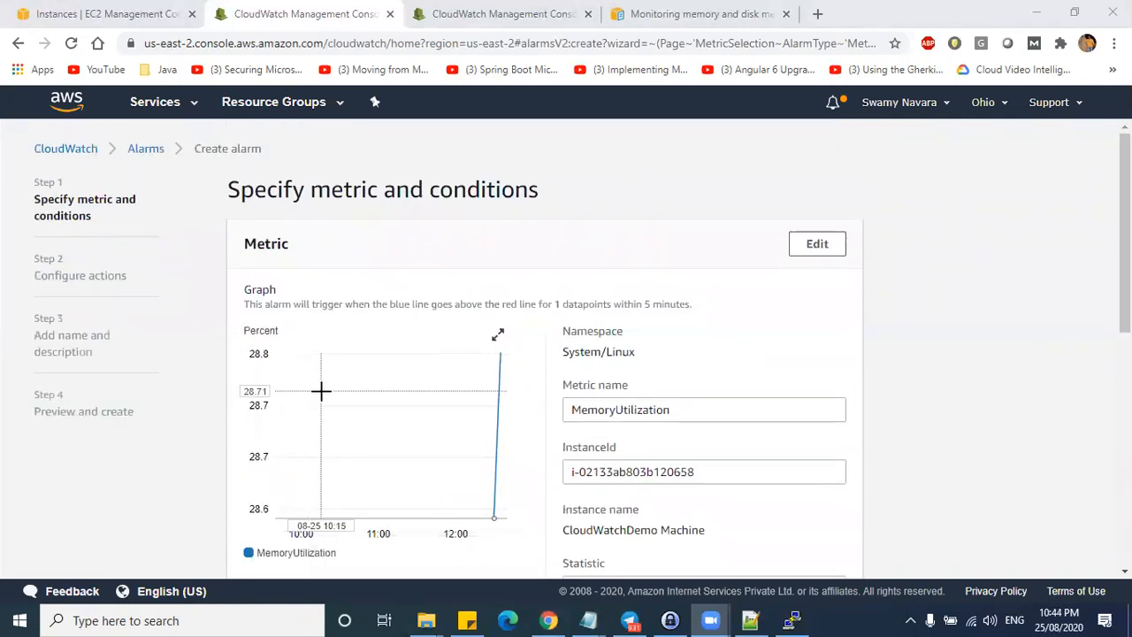
{"action": "scroll", "coordinate": [734, 482], "scroll_direction": "down", "scroll_amount": 1}
{"action": "scroll", "coordinate": [761, 465], "scroll_direction": "down", "scroll_amount": 1}
{"action": "left_click", "coordinate": [685, 490]}
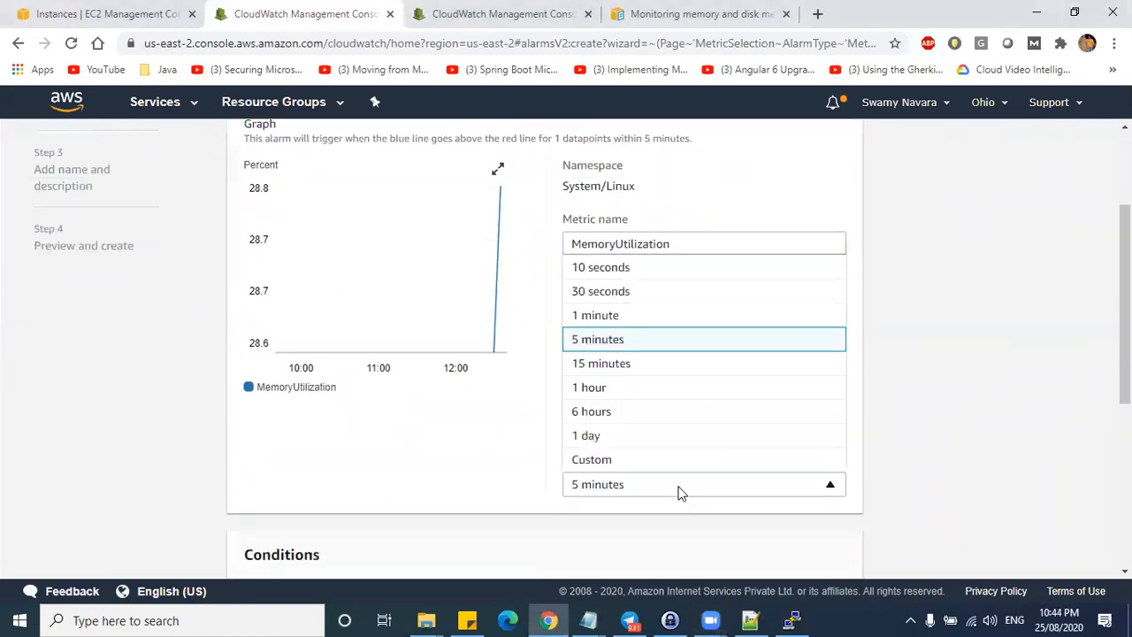
{"action": "left_click", "coordinate": [635, 269]}
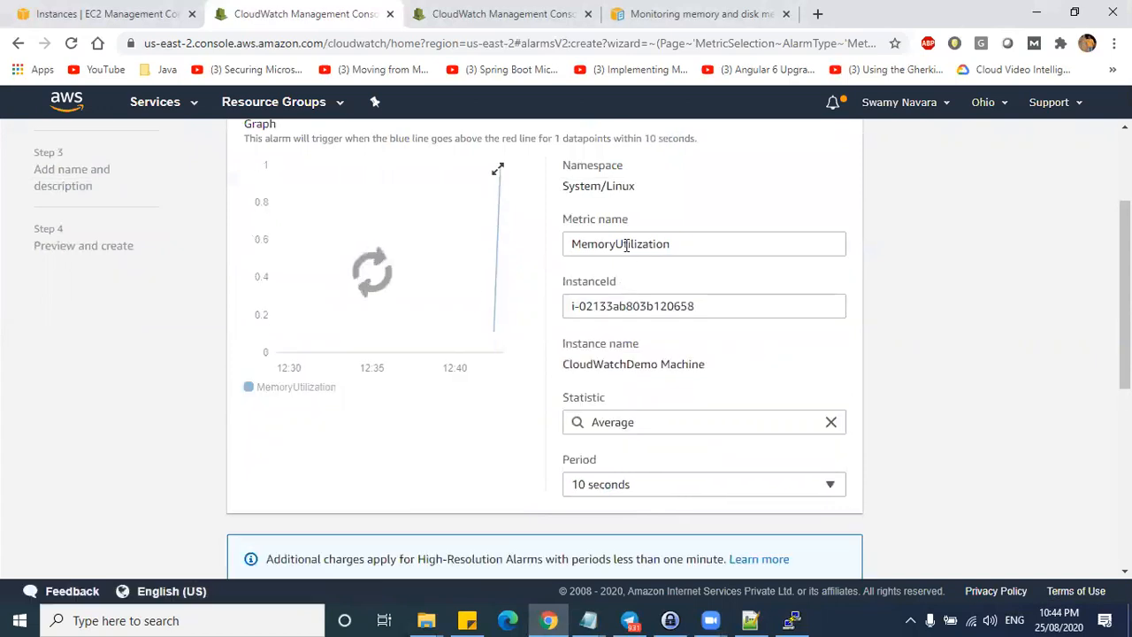
- Check the metric name and instance ID against EC2, keeping Average over 10 seconds
{"action": "left_click", "coordinate": [686, 242]}
{"action": "double_click", "coordinate": [593, 244]}
{"action": "left_click_drag", "start_coordinate": [708, 305], "coordinate": [541, 303]}
{"action": "left_click", "coordinate": [132, 14]}
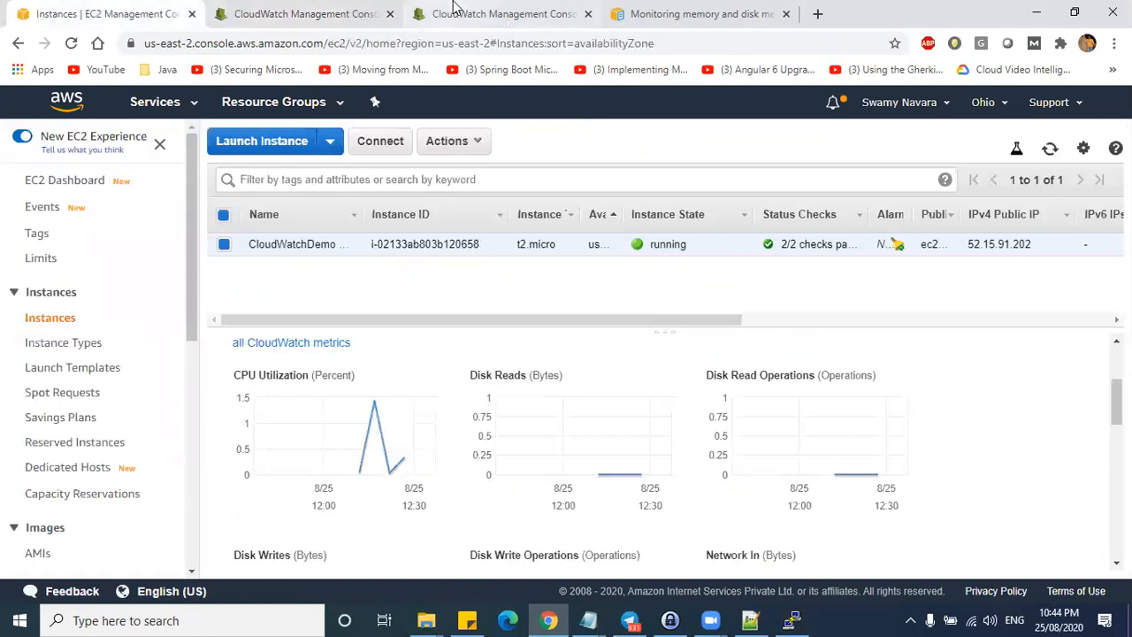
{"action": "left_click", "coordinate": [324, 12]}
{"action": "left_click_drag", "start_coordinate": [707, 307], "coordinate": [573, 305]}
{"action": "left_click", "coordinate": [721, 391]}
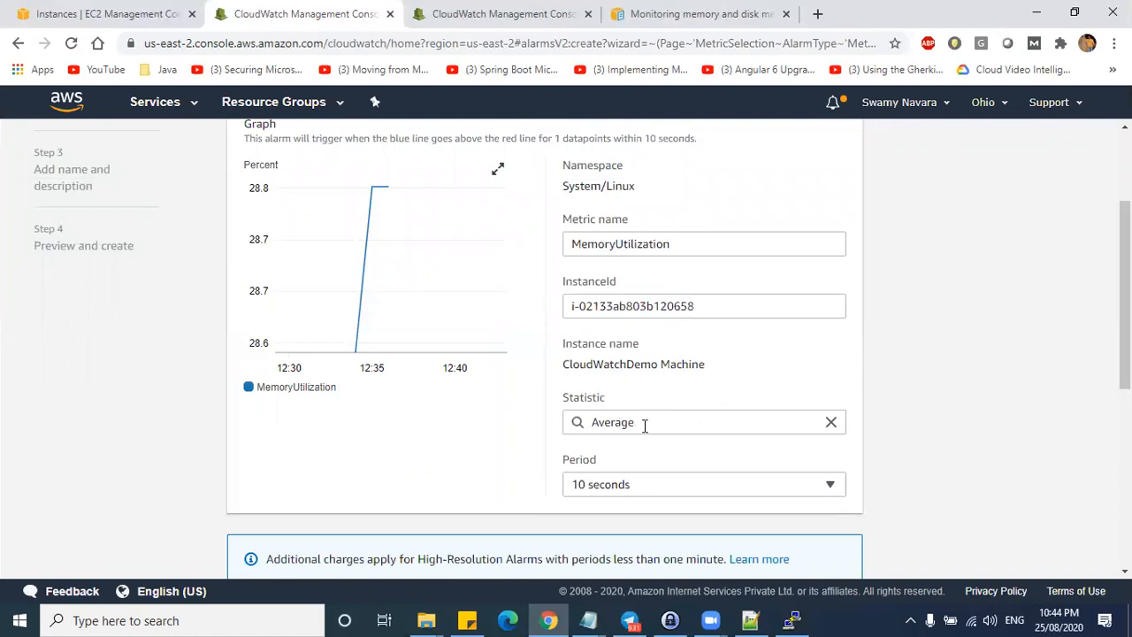
{"action": "left_click", "coordinate": [671, 423]}
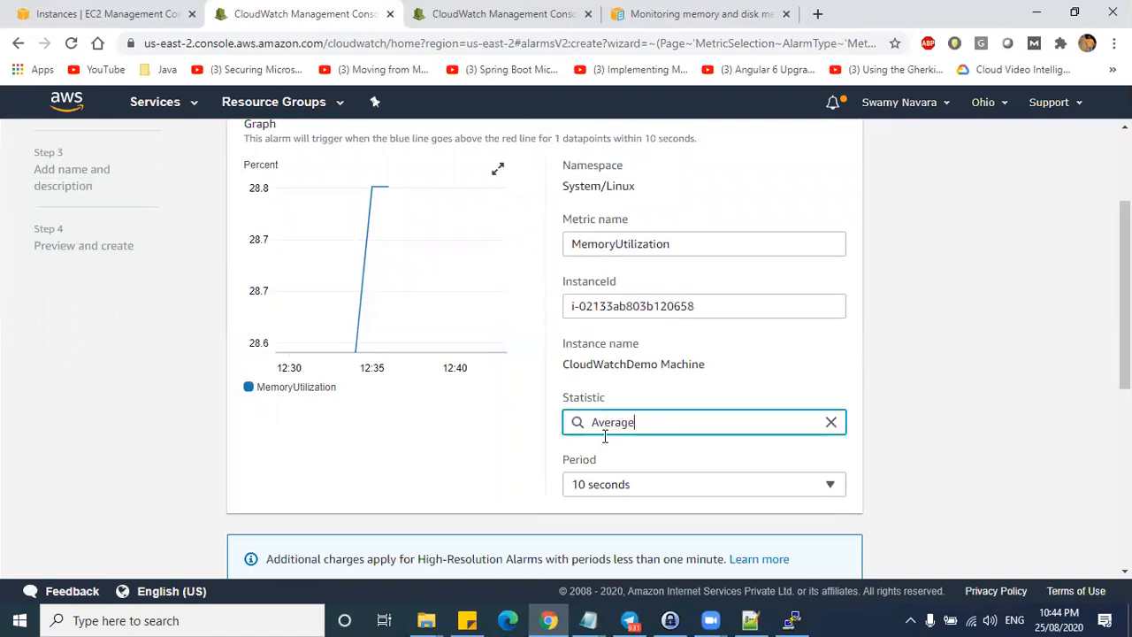
{"action": "scroll", "coordinate": [688, 454], "scroll_direction": "down", "scroll_amount": 1}
{"action": "left_click", "coordinate": [614, 403]}
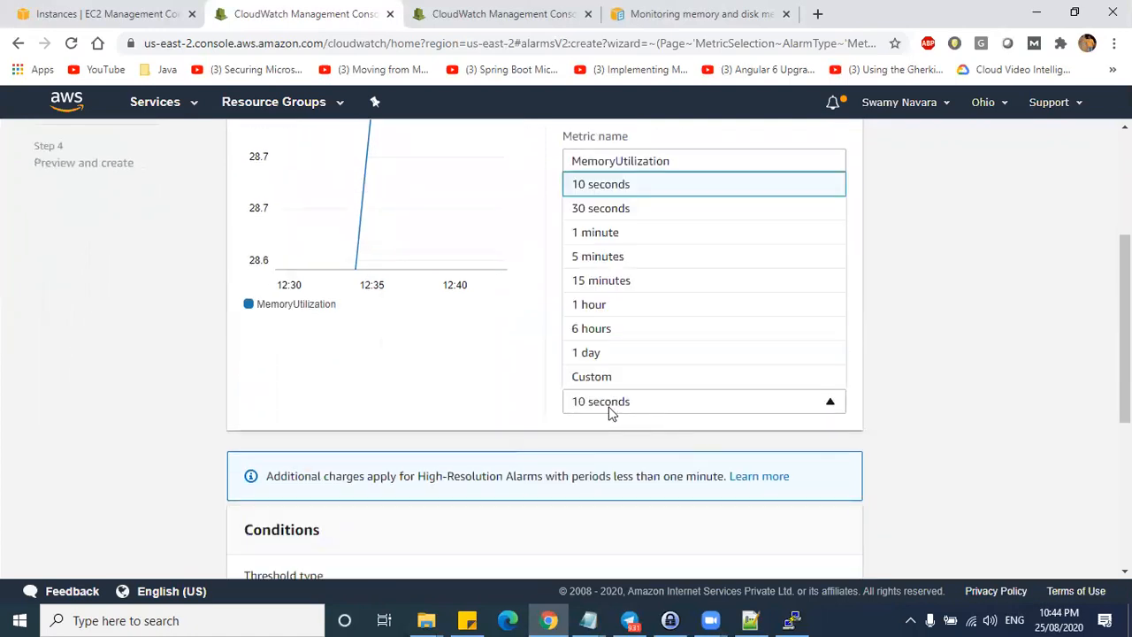
{"action": "left_click", "coordinate": [614, 193]}
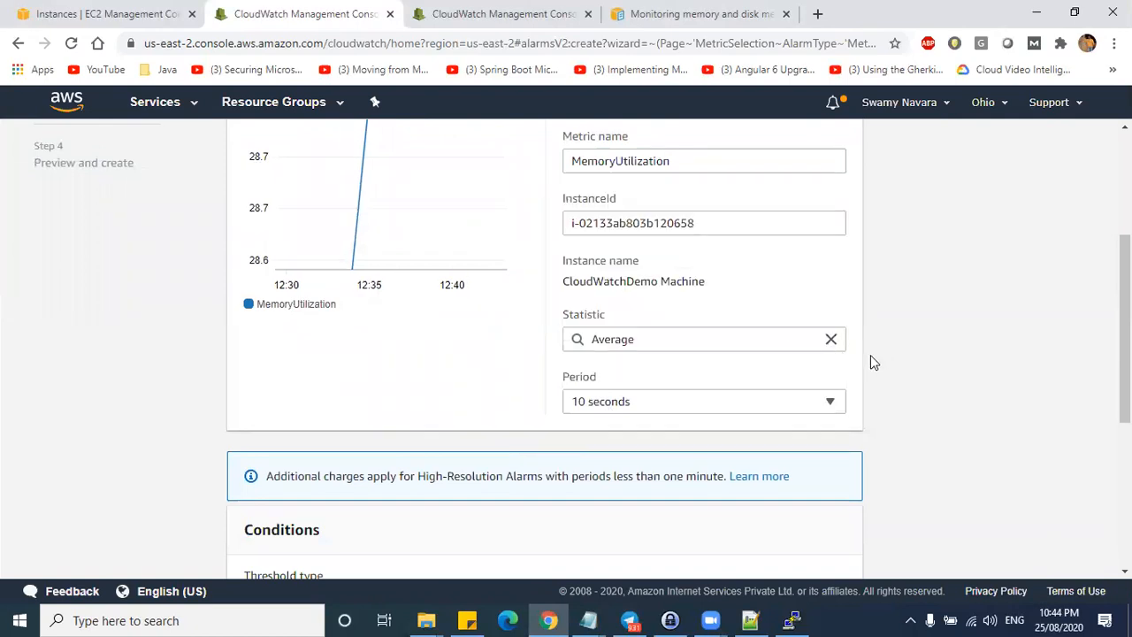
{"action": "scroll", "coordinate": [672, 370], "scroll_direction": "down", "scroll_amount": 2}
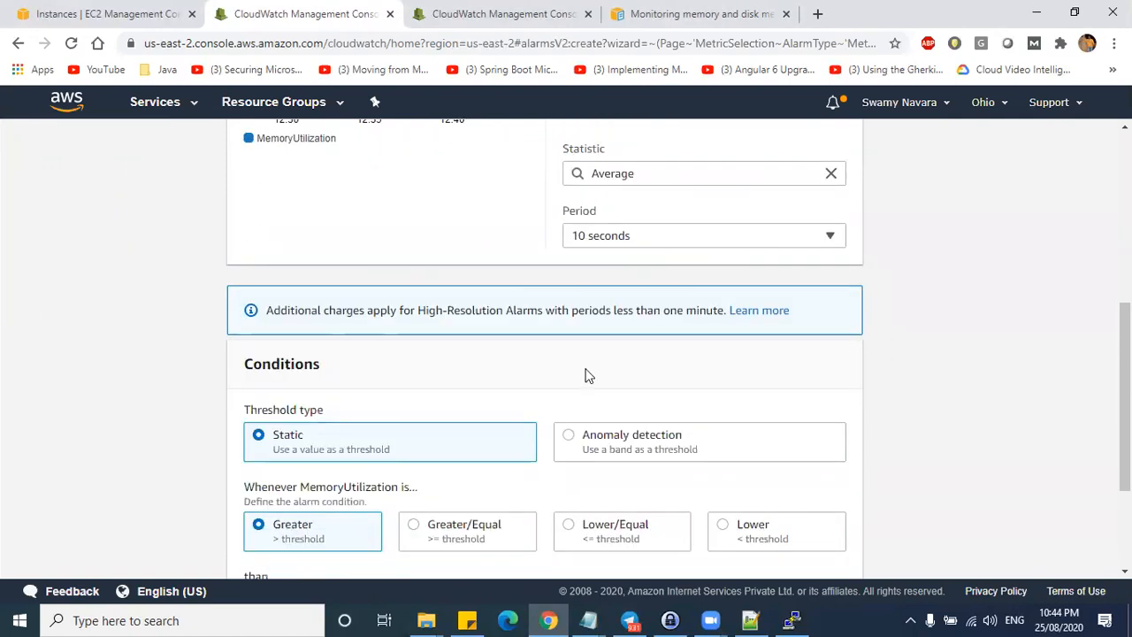
- Try an anomaly detection threshold, then return to Static with a Greater/Equal condition
{"action": "scroll", "coordinate": [585, 372], "scroll_direction": "down", "scroll_amount": 2}
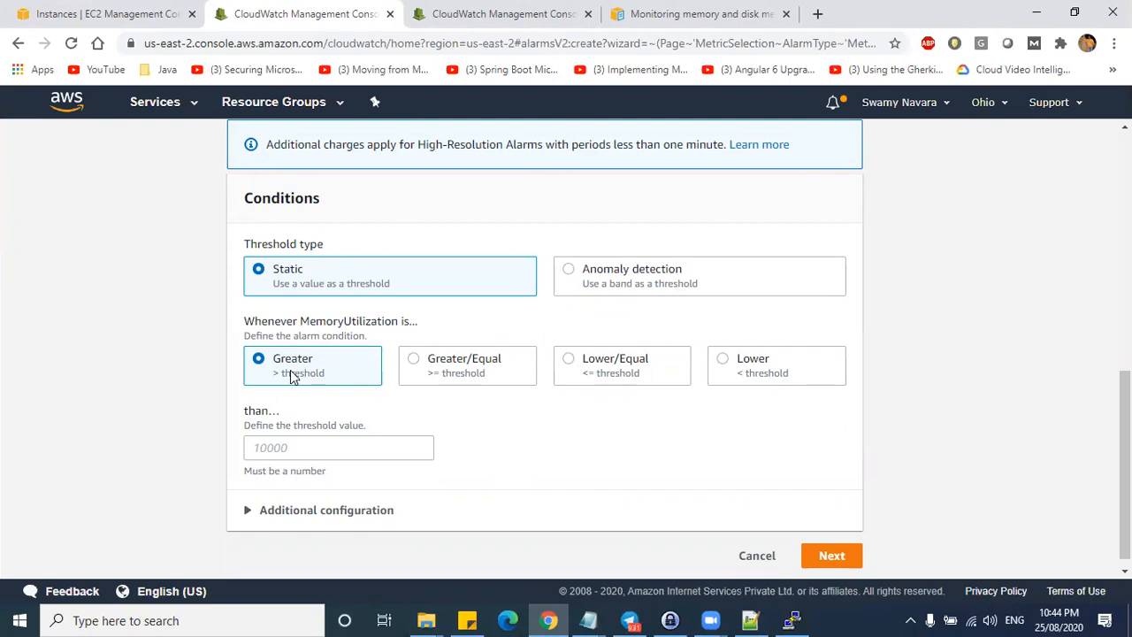
{"action": "left_click", "coordinate": [570, 274]}
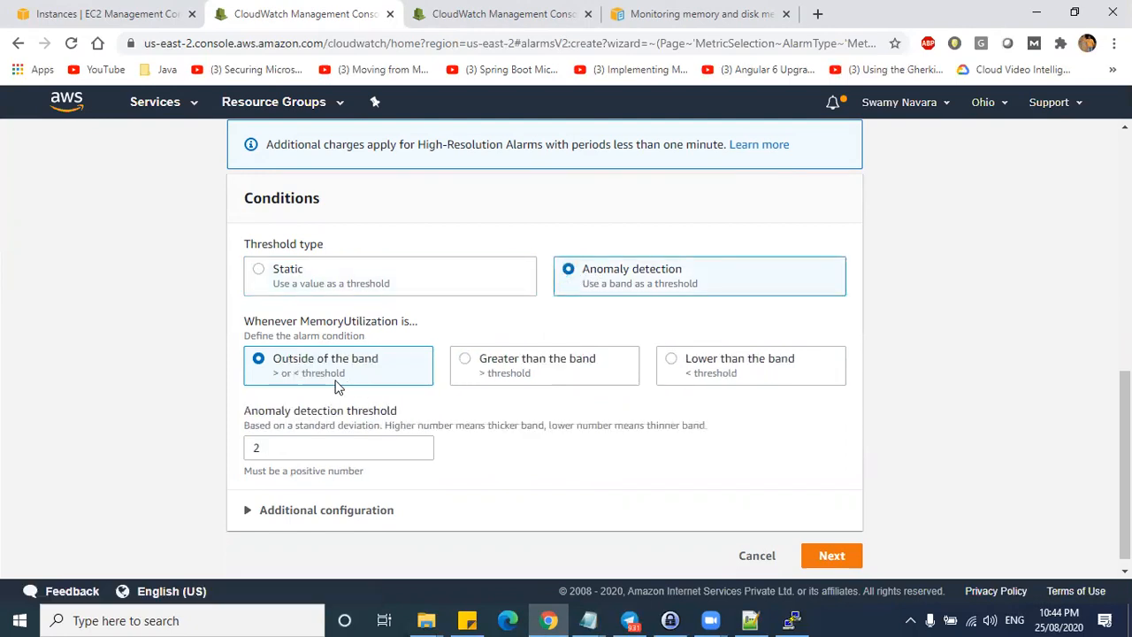
{"action": "left_click", "coordinate": [467, 362]}
{"action": "left_click", "coordinate": [354, 448]}
{"action": "left_click_drag", "start_coordinate": [354, 448], "coordinate": [236, 450]}
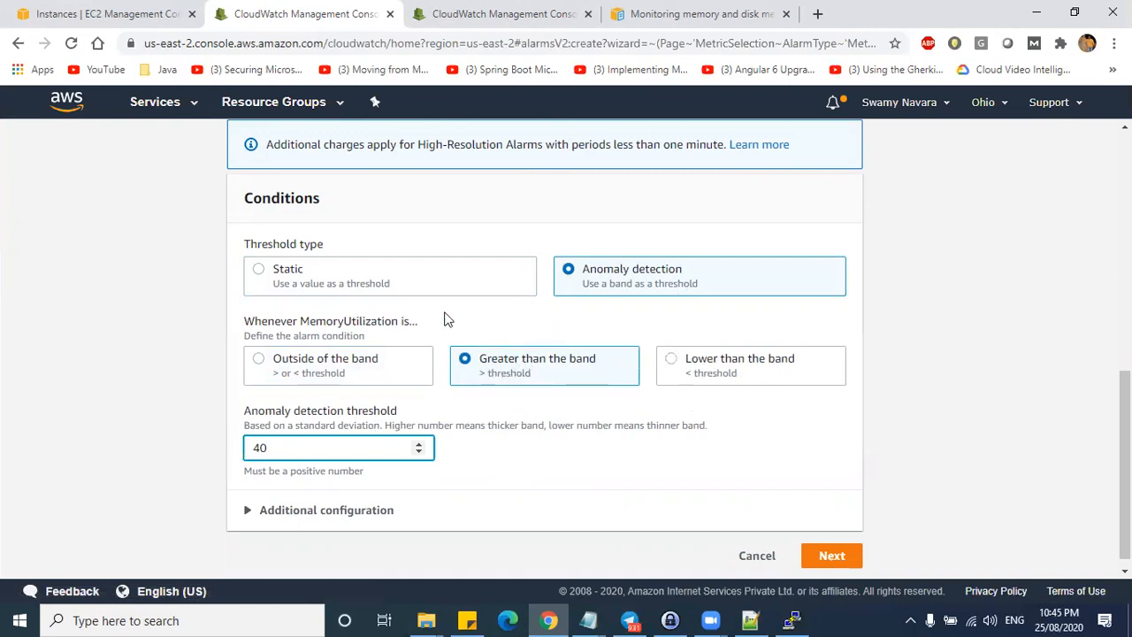
{"action": "left_click", "coordinate": [280, 281]}
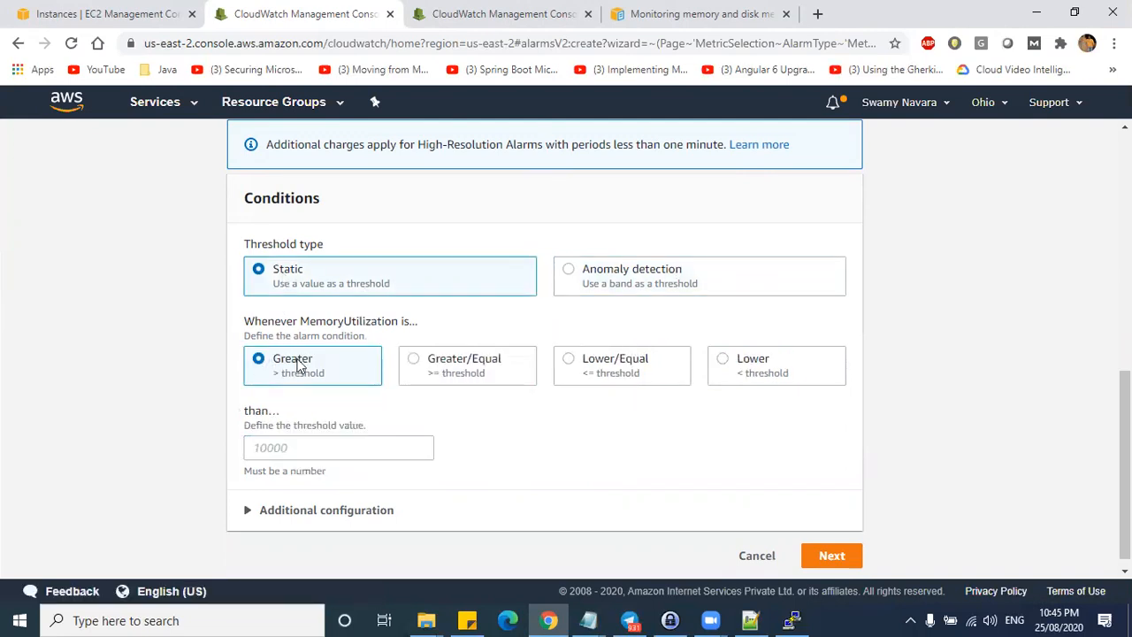
{"action": "left_click", "coordinate": [414, 364]}
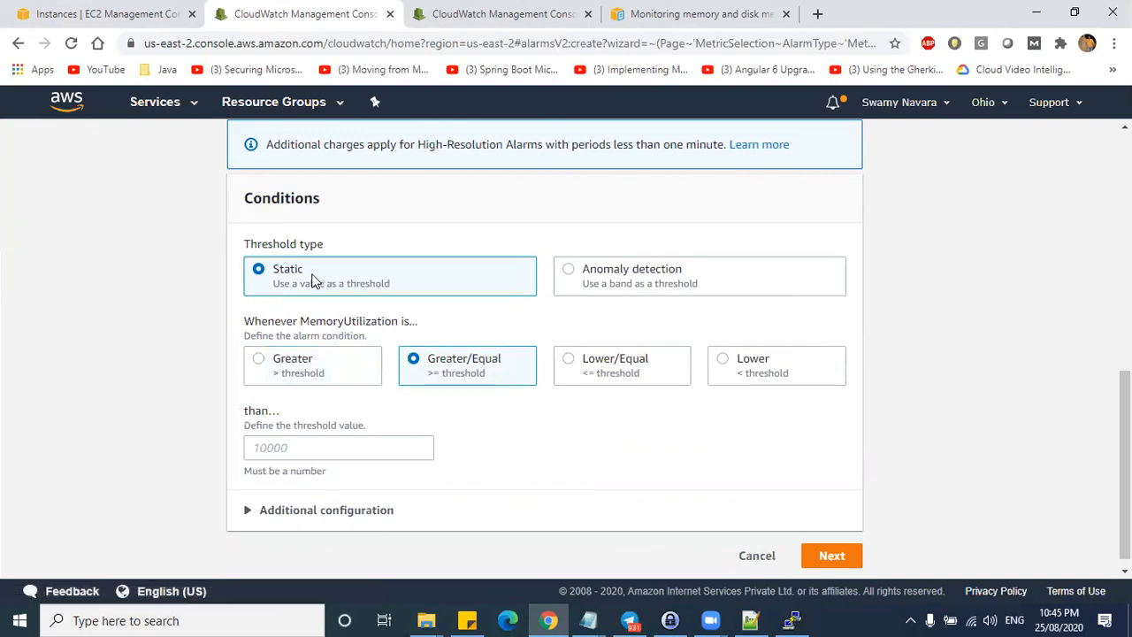
- Enter 60 as the threshold value
{"action": "scroll", "coordinate": [345, 305], "scroll_direction": "up", "scroll_amount": 2}
{"action": "scroll", "coordinate": [356, 315], "scroll_direction": "up", "scroll_amount": 2}
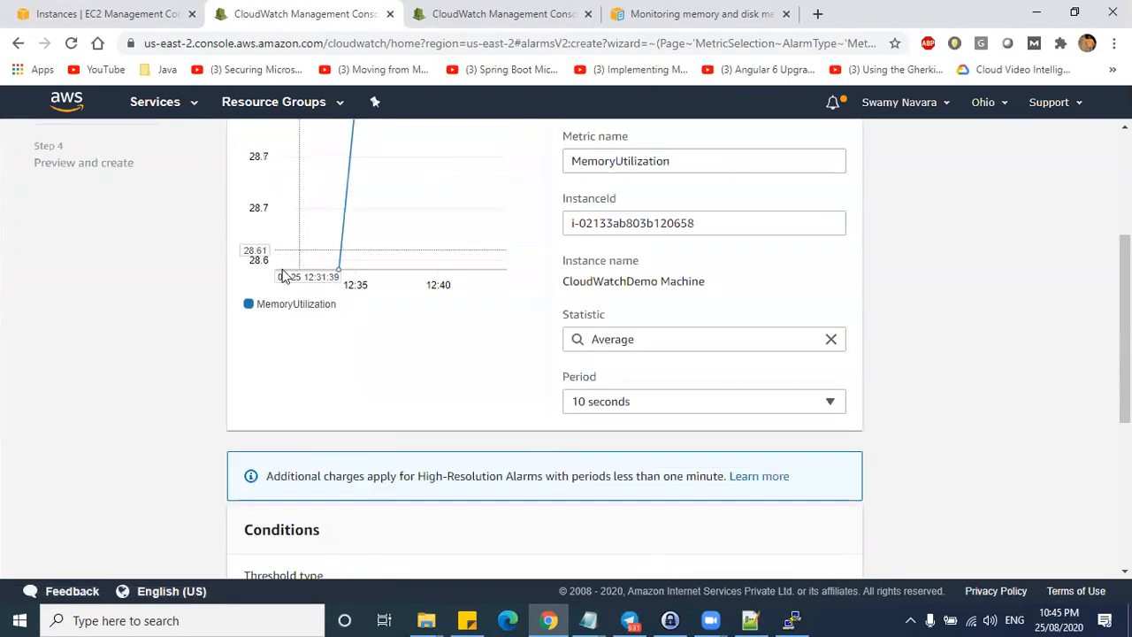
{"action": "scroll", "coordinate": [372, 392], "scroll_direction": "down", "scroll_amount": 4}
{"action": "left_click", "coordinate": [285, 437]}
{"action": "type", "text": "50"}
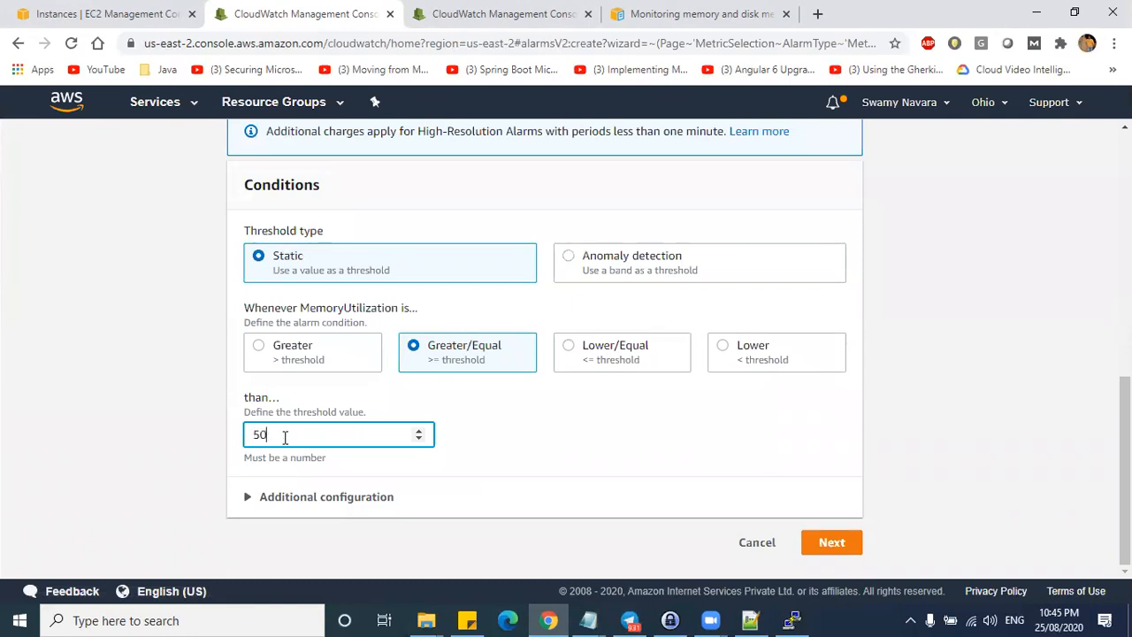
{"action": "key", "text": "BackSpace"}
{"action": "type", "text": "60"}
{"action": "scroll", "coordinate": [269, 437], "scroll_direction": "up", "scroll_amount": 3}
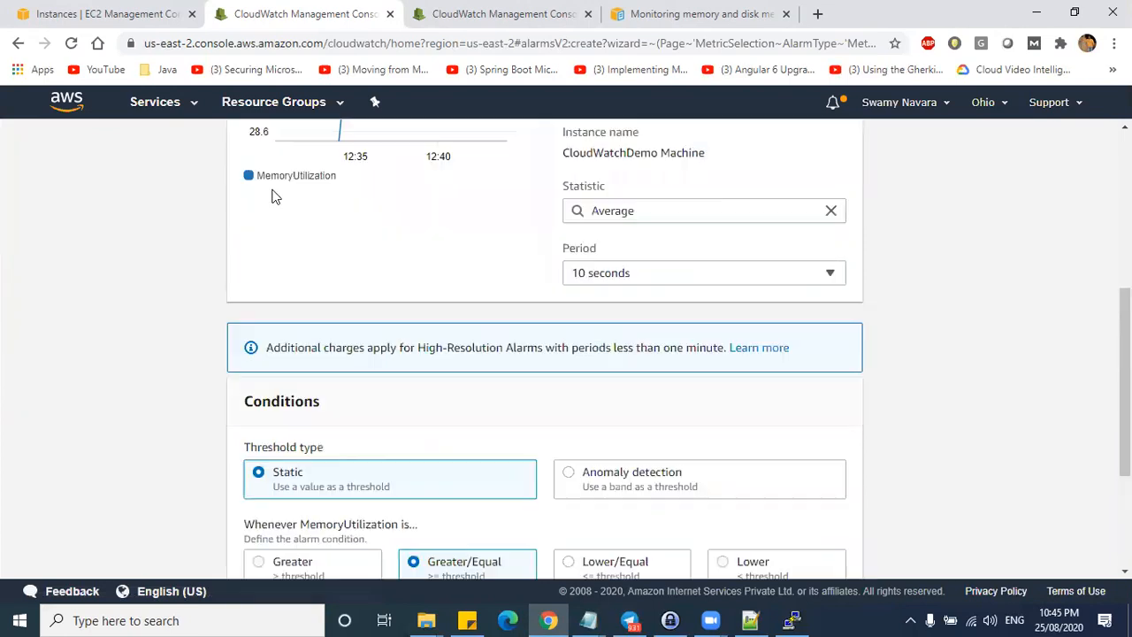
{"action": "left_click", "coordinate": [792, 619]}
{"action": "left_click", "coordinate": [792, 619]}
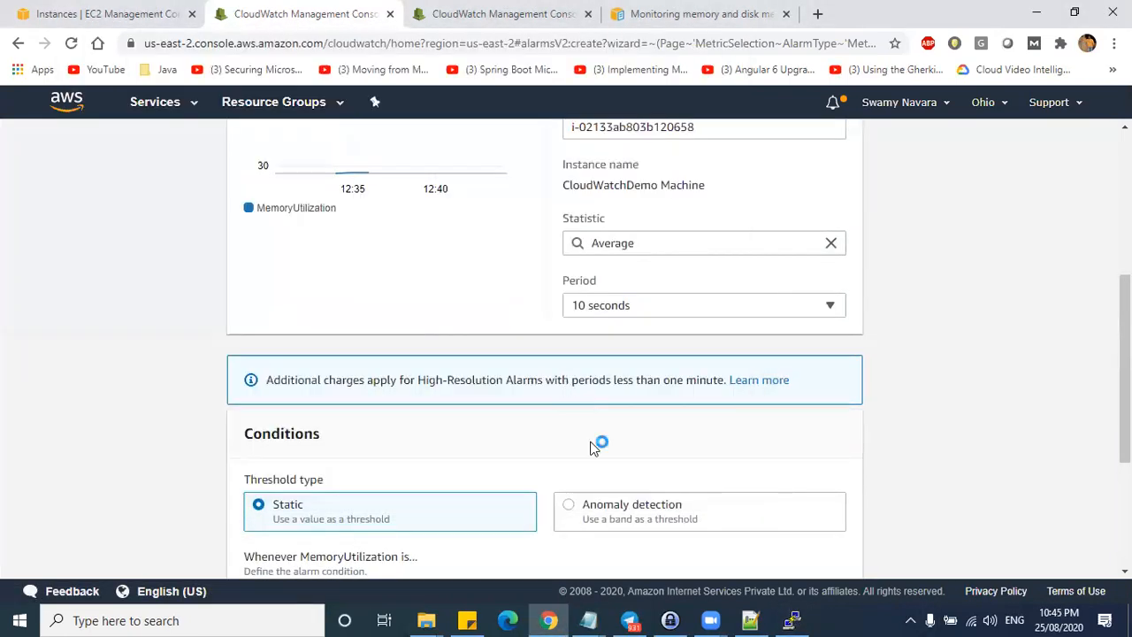
- Under Additional configuration, set datapoints to alarm to 1 out of 1
{"action": "scroll", "coordinate": [872, 416], "scroll_direction": "down", "scroll_amount": 2}
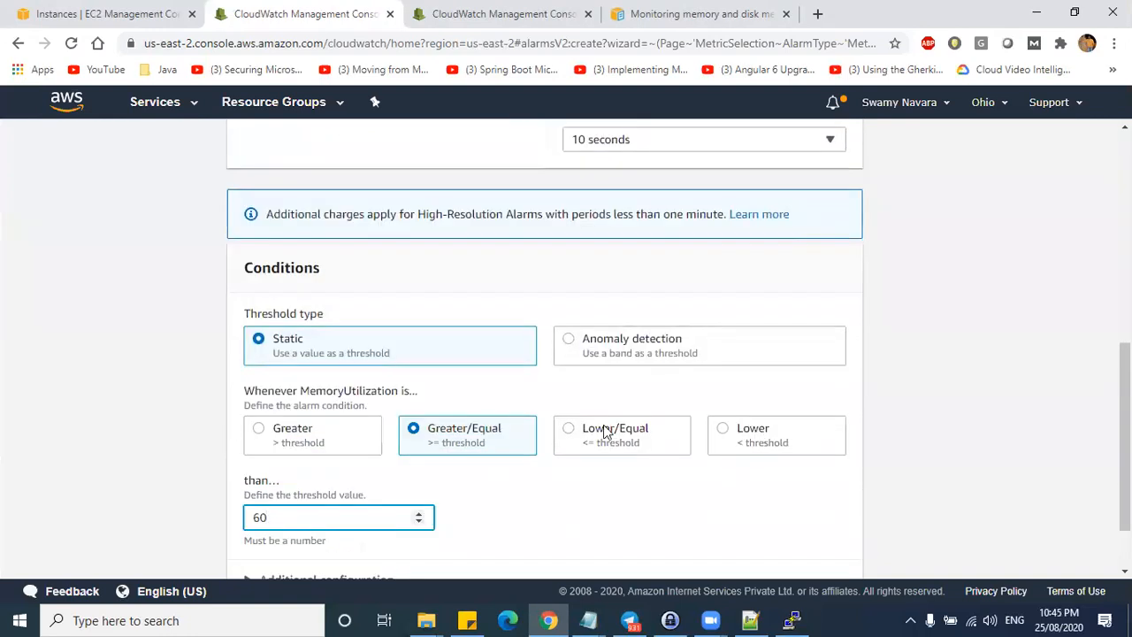
{"action": "scroll", "coordinate": [413, 466], "scroll_direction": "down", "scroll_amount": 1}
{"action": "left_click", "coordinate": [266, 497]}
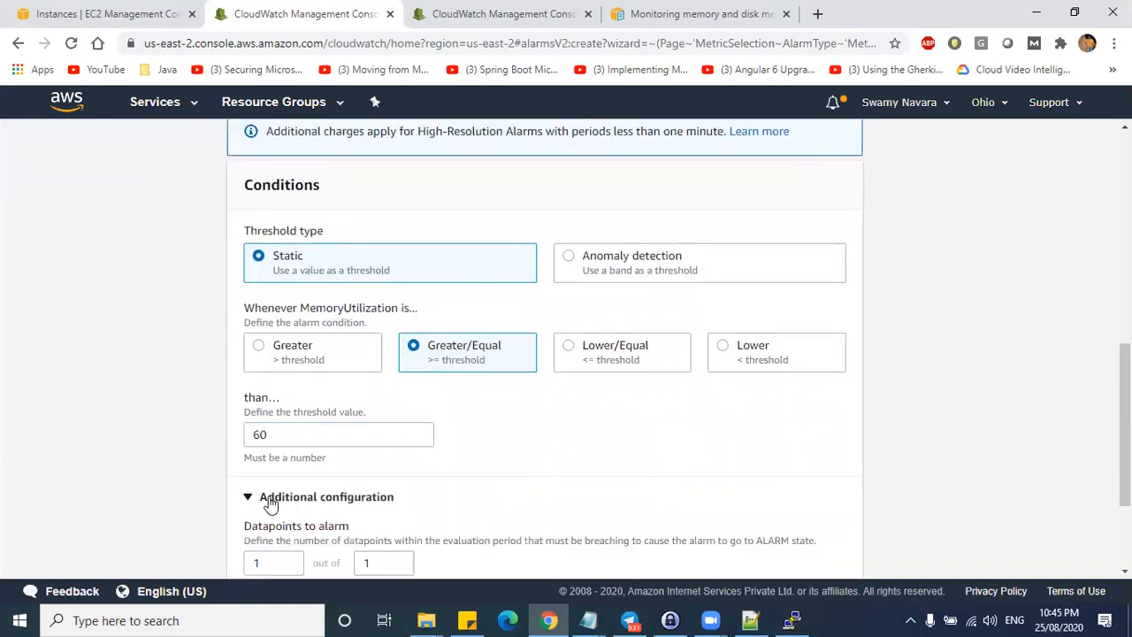
{"action": "scroll", "coordinate": [581, 441], "scroll_direction": "down", "scroll_amount": 2}
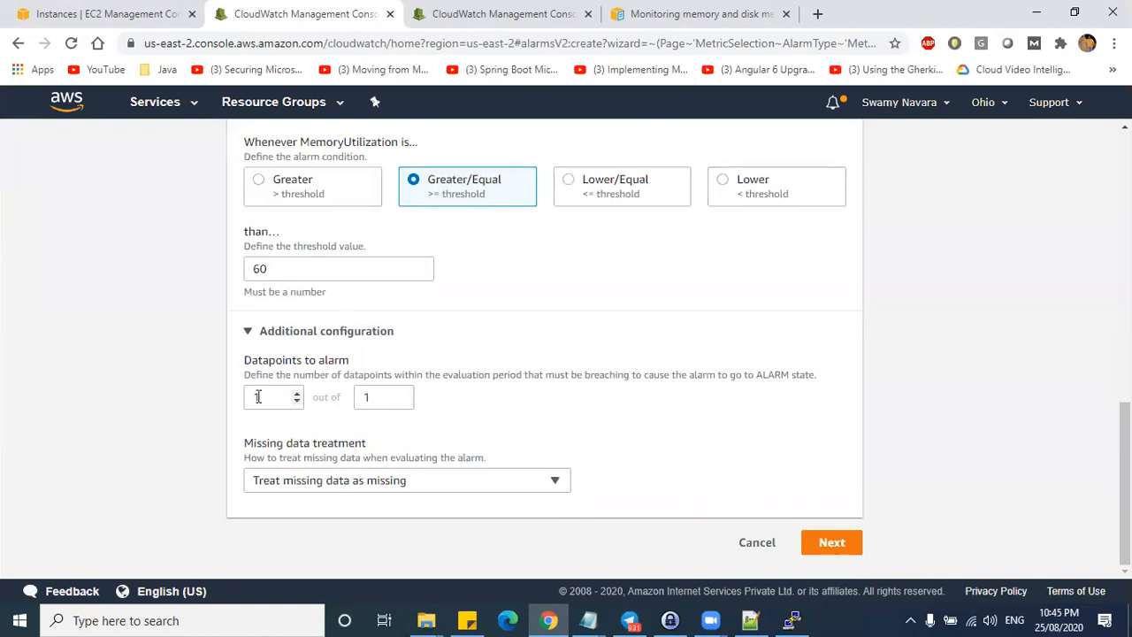
{"action": "left_click", "coordinate": [367, 395]}
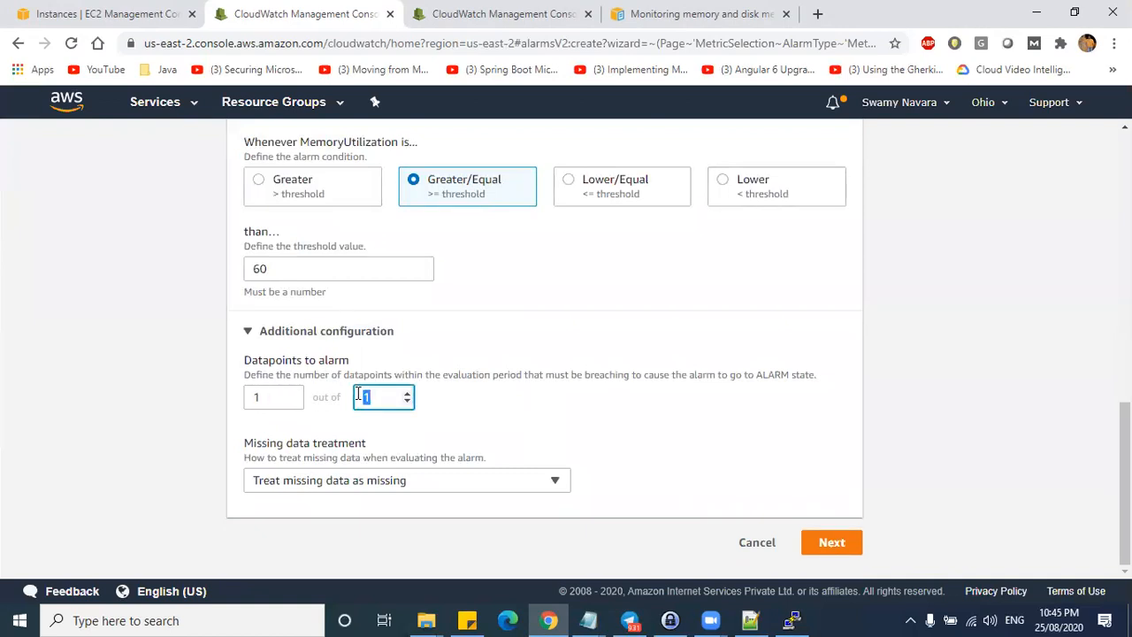
{"action": "double_click", "coordinate": [272, 398]}
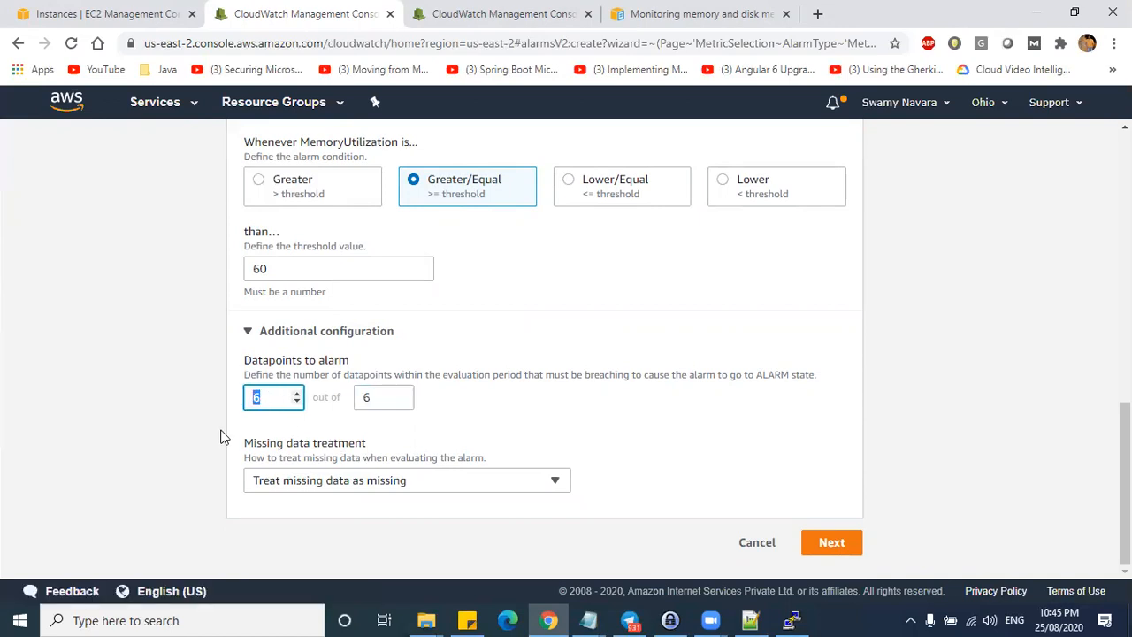
{"action": "type", "text": "6"}
{"action": "left_click", "coordinate": [328, 417]}
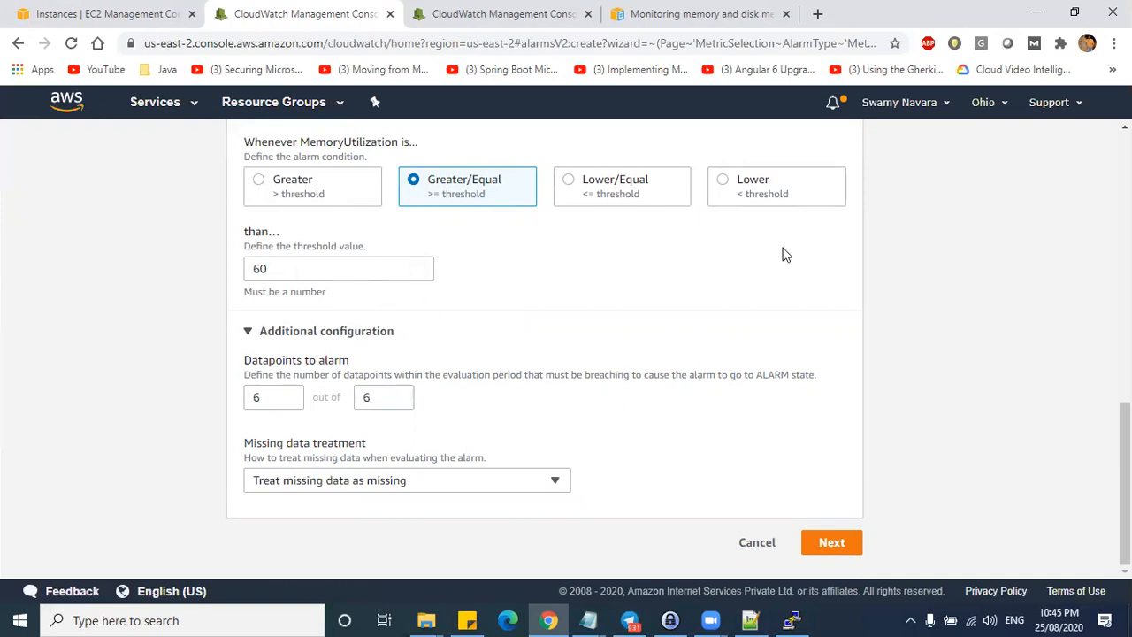
{"action": "double_click", "coordinate": [380, 396]}
{"action": "type", "text": "1"}
{"action": "left_click", "coordinate": [601, 457]}
- Proceed to alarm actions, find no existing SNS topic, and switch to the Memory Monitoring tab
{"action": "left_click", "coordinate": [826, 541]}
{"action": "scroll", "coordinate": [526, 389], "scroll_direction": "down", "scroll_amount": 2}
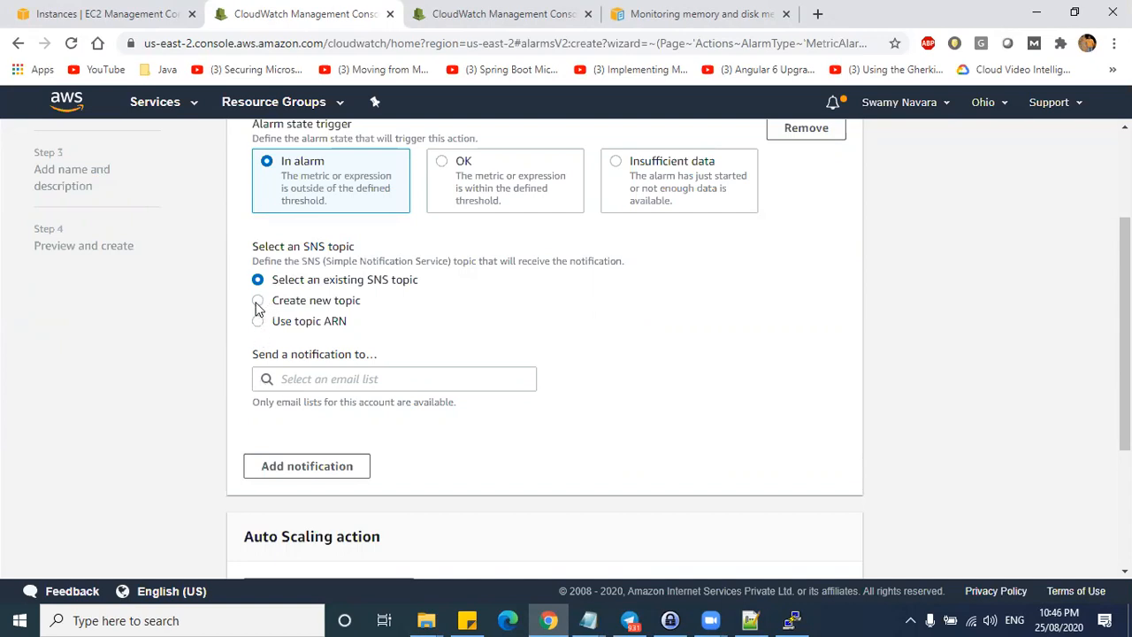
{"action": "left_click", "coordinate": [281, 379]}
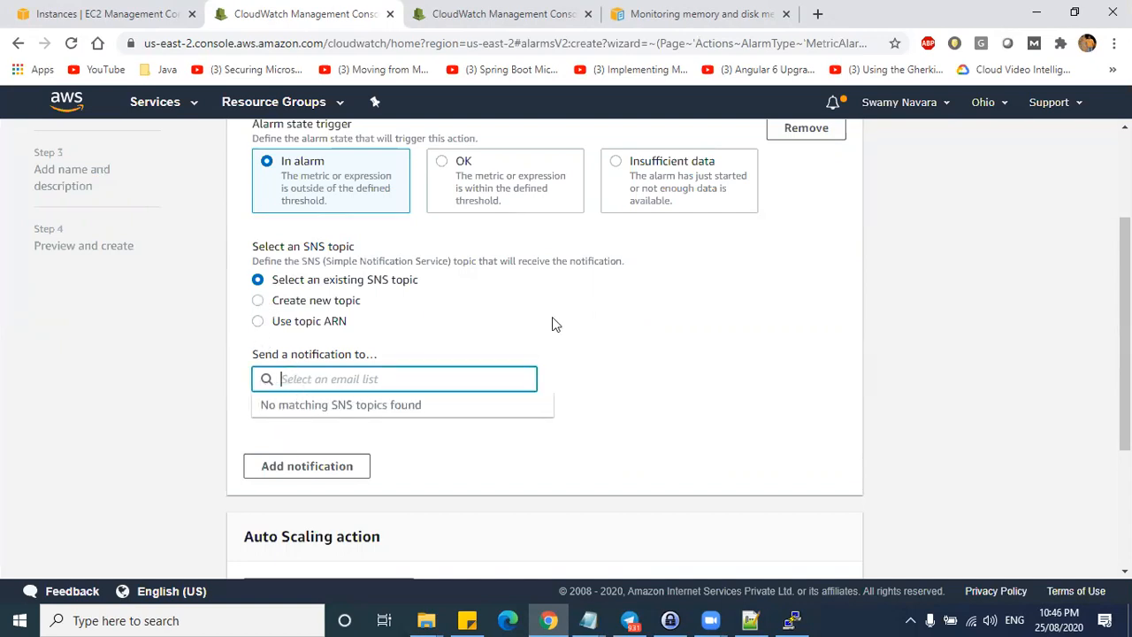
{"action": "left_click", "coordinate": [442, 316]}
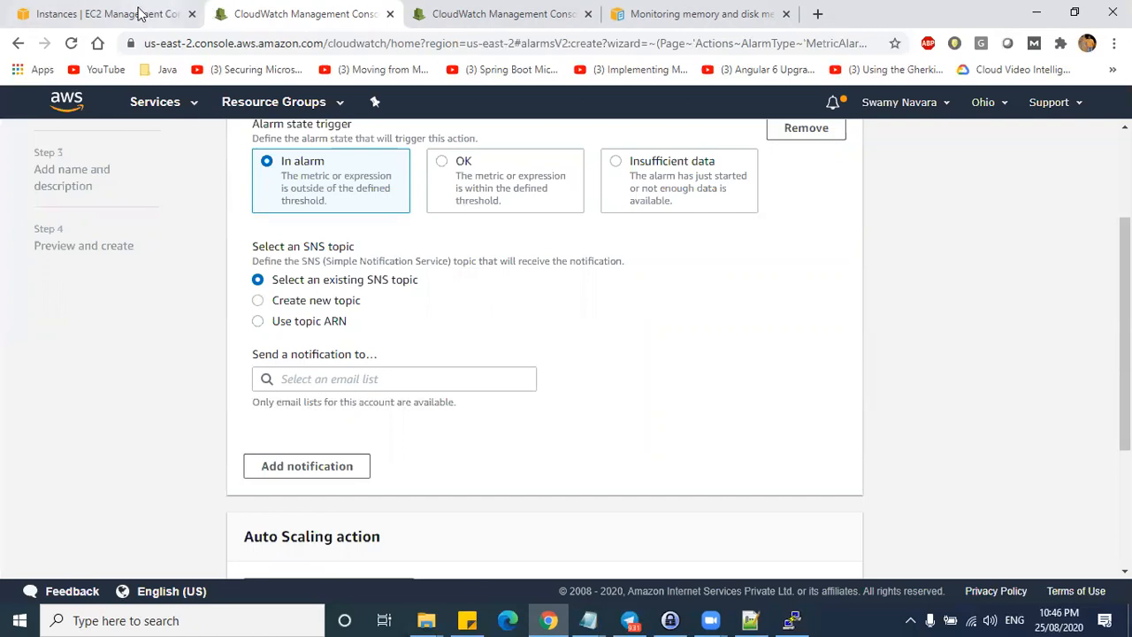
{"action": "left_click", "coordinate": [522, 15]}
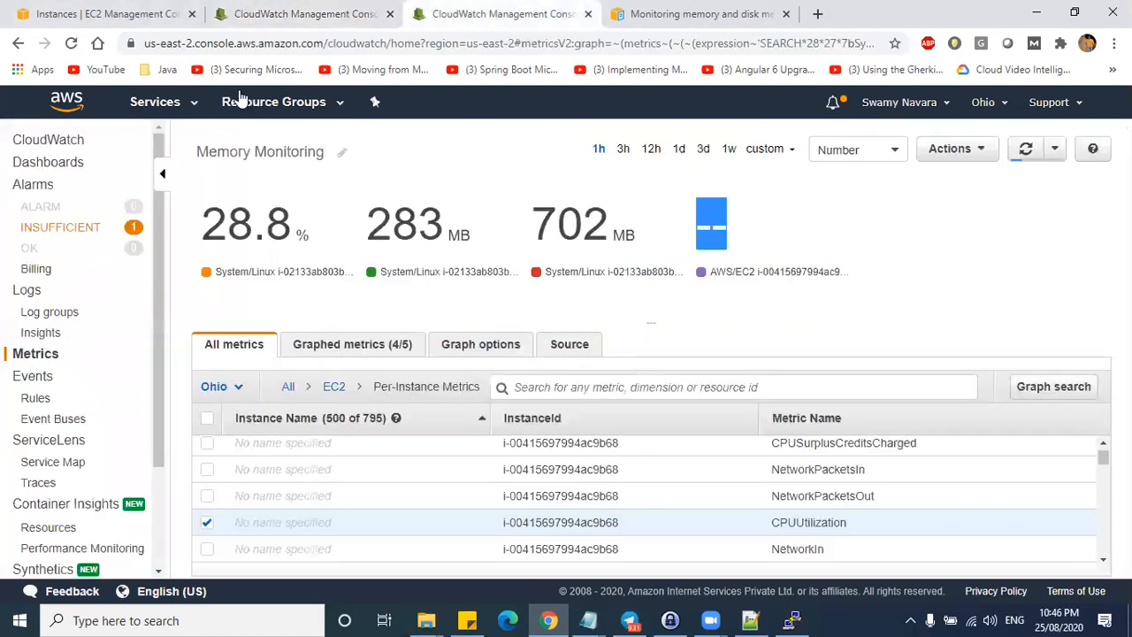
- Go from Services to Simple Notification Service and open its empty Topics list
{"action": "left_click", "coordinate": [157, 102]}
{"action": "scroll", "coordinate": [936, 394], "scroll_direction": "down", "scroll_amount": 7}
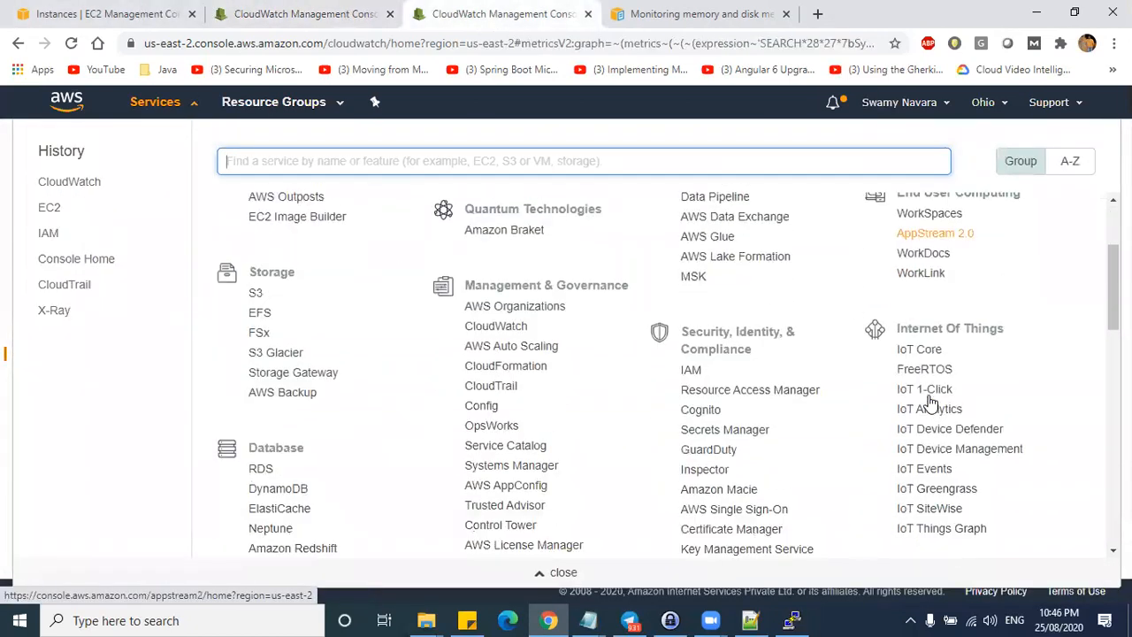
{"action": "scroll", "coordinate": [920, 416], "scroll_direction": "down", "scroll_amount": 5}
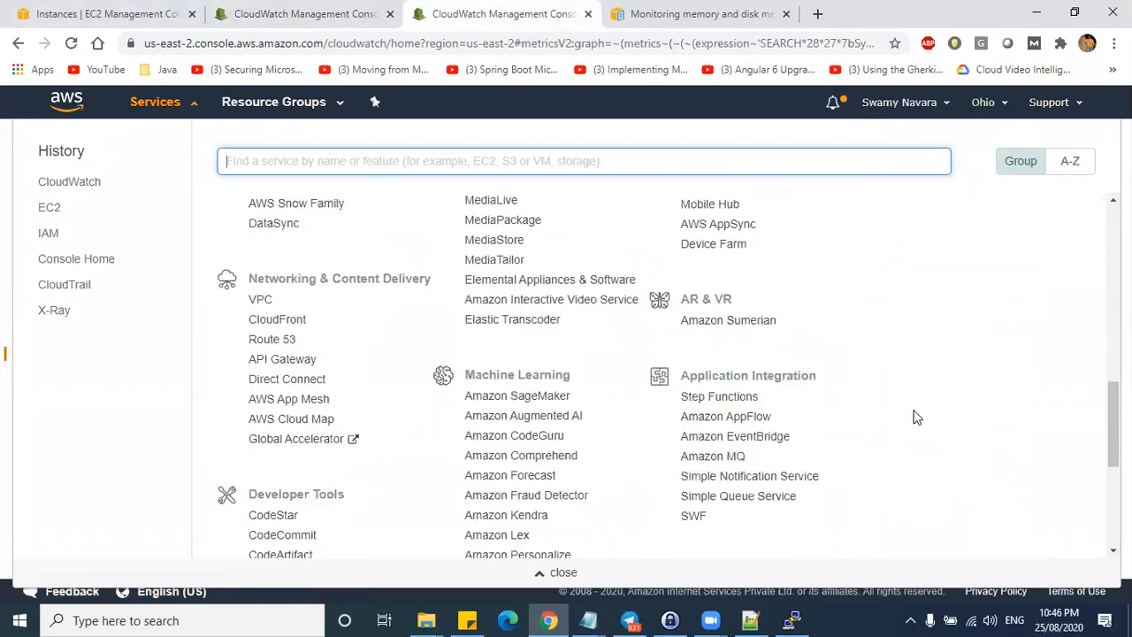
{"action": "scroll", "coordinate": [648, 401], "scroll_direction": "up", "scroll_amount": 2}
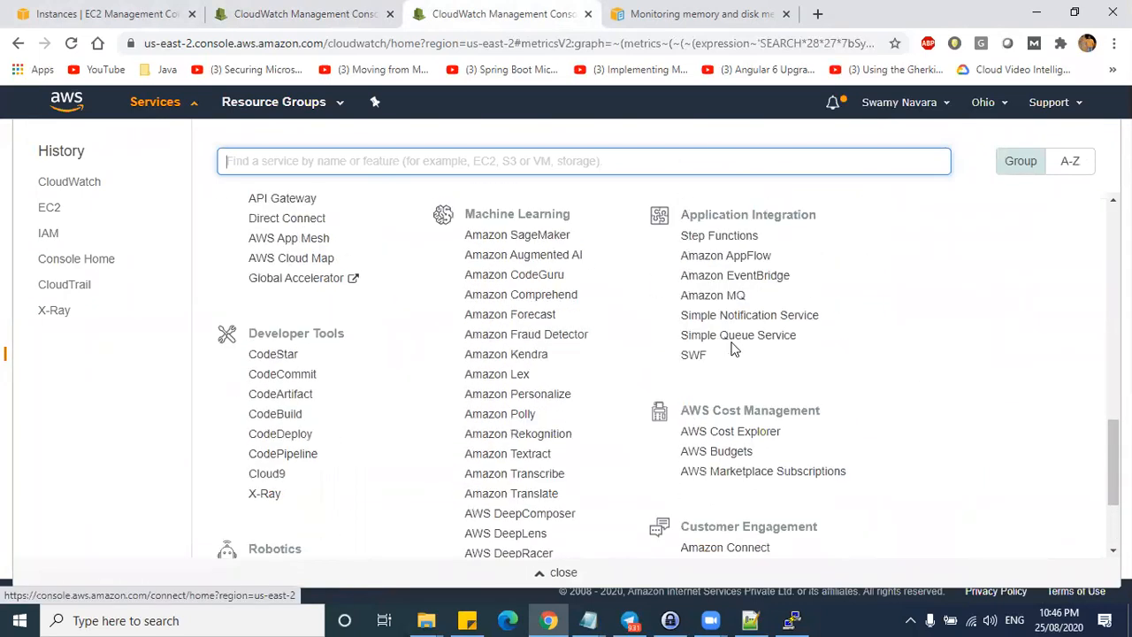
{"action": "left_click_drag", "start_coordinate": [819, 215], "coordinate": [674, 217]}
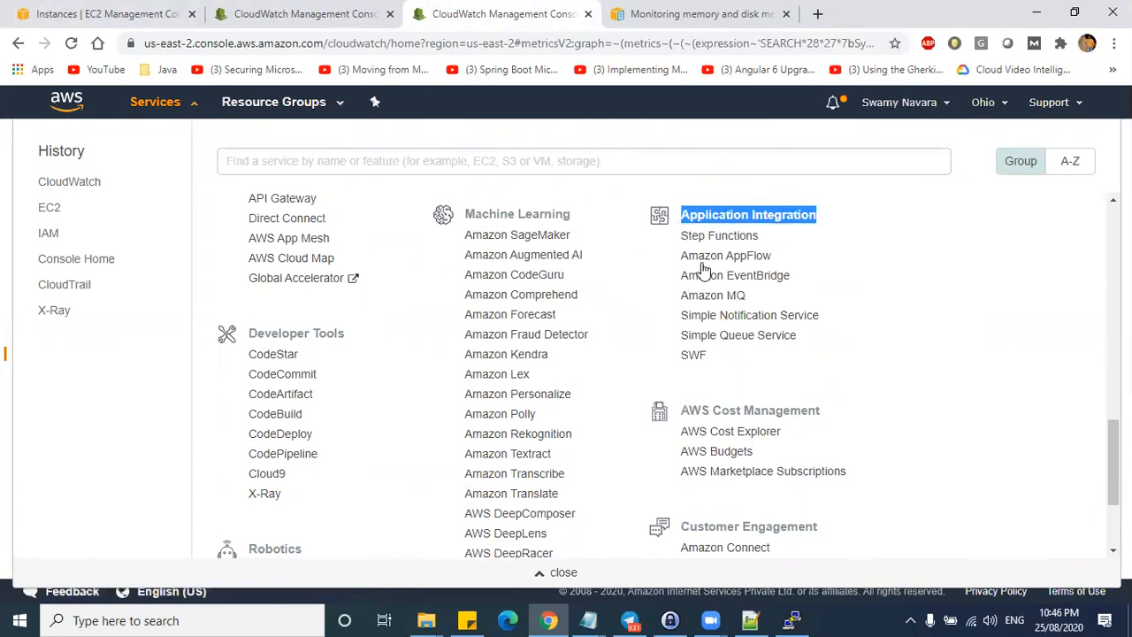
{"action": "left_click", "coordinate": [768, 324]}
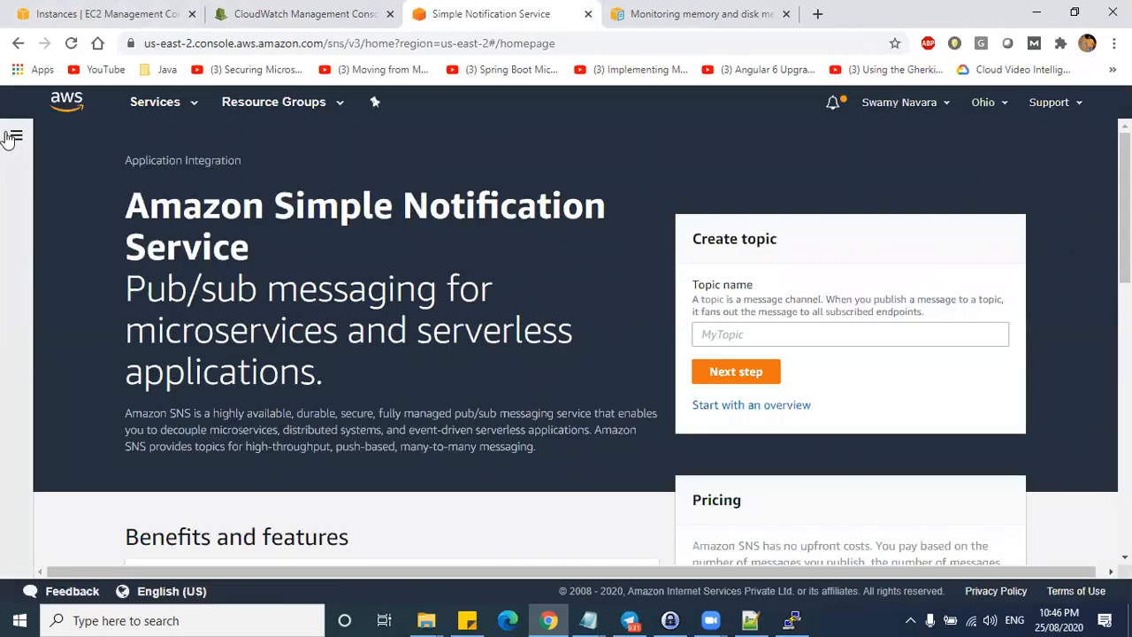
{"action": "left_click", "coordinate": [13, 137]}
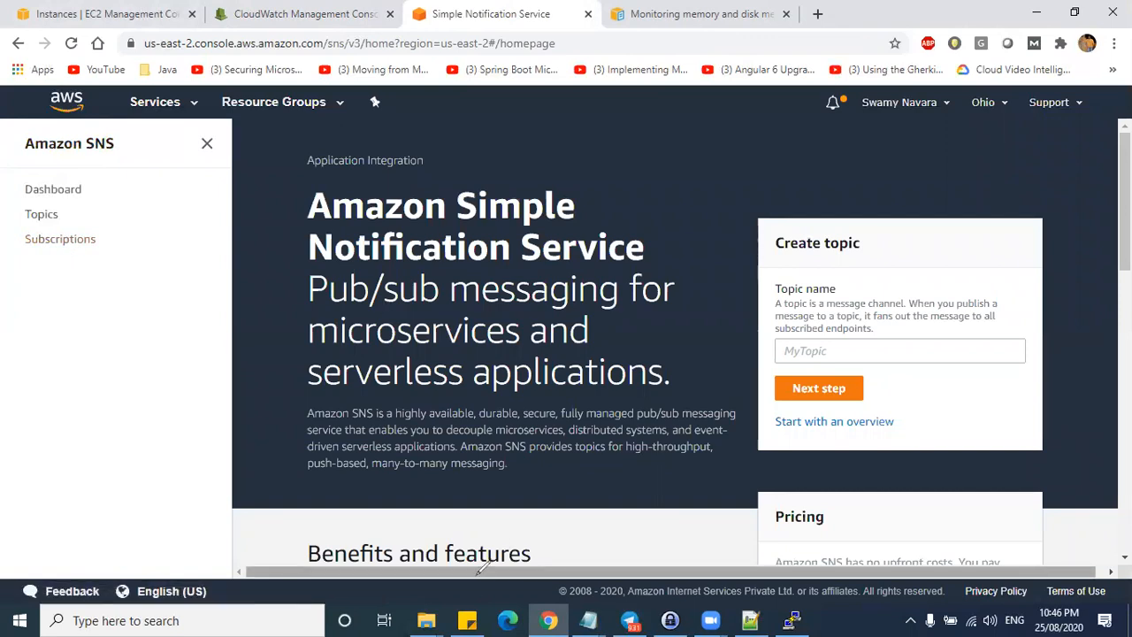
{"action": "mouse_move", "coordinate": [69, 210]}
{"action": "left_mouse_down"}
{"action": "mouse_move", "coordinate": [12, 216]}
{"action": "mouse_move", "coordinate": [131, 234]}
{"action": "mouse_move", "coordinate": [113, 248]}
{"action": "left_mouse_up"}
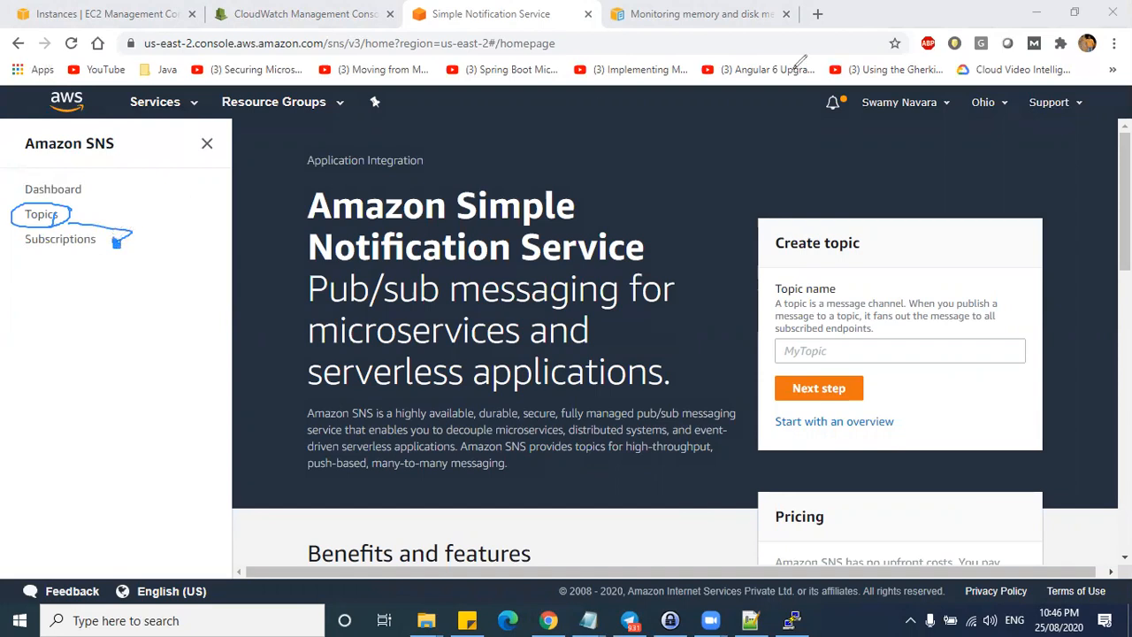
{"action": "left_click", "coordinate": [794, 69]}
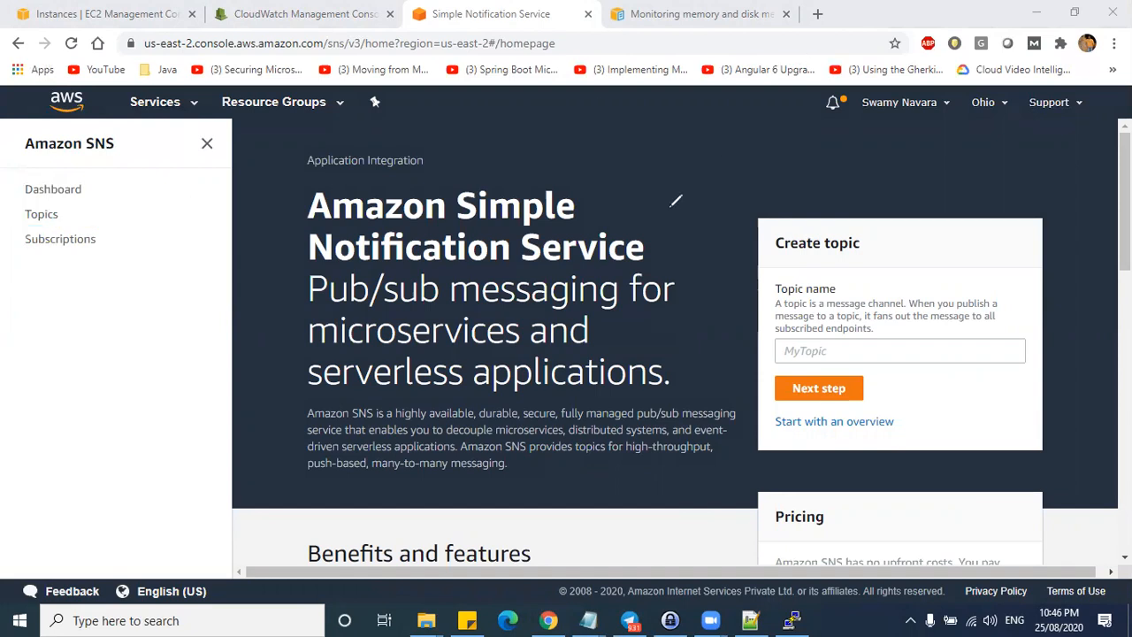
{"action": "left_click", "coordinate": [51, 216]}
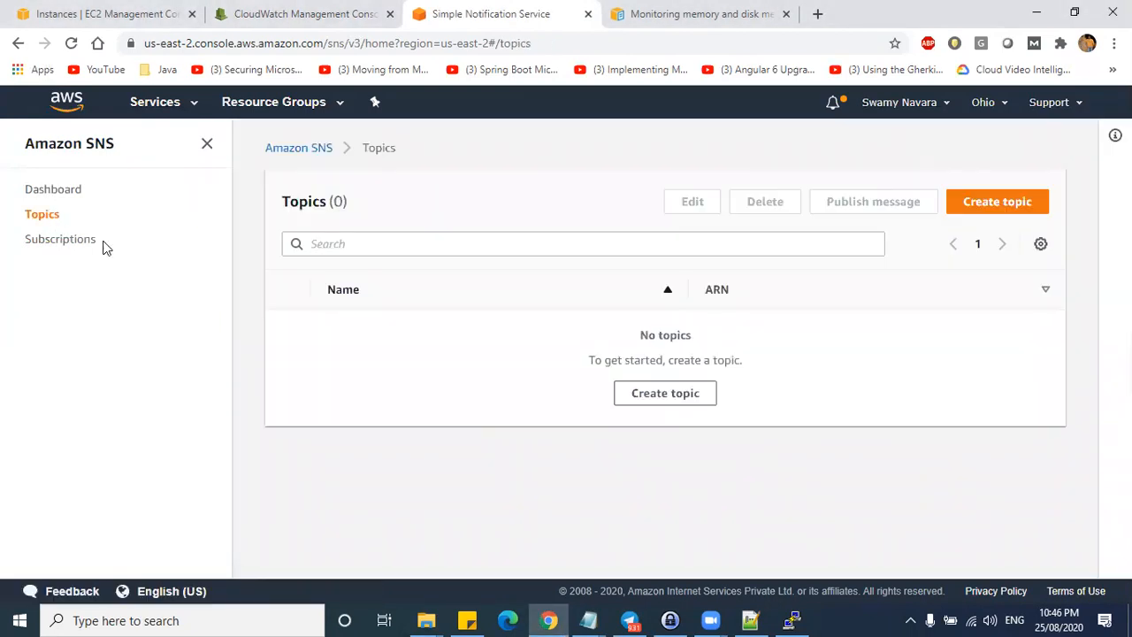
{"action": "left_click", "coordinate": [44, 191]}
{"action": "left_click", "coordinate": [42, 216]}
- Name a new topic memory-topic-sns and copy that name into Display name
{"action": "left_click", "coordinate": [978, 218]}
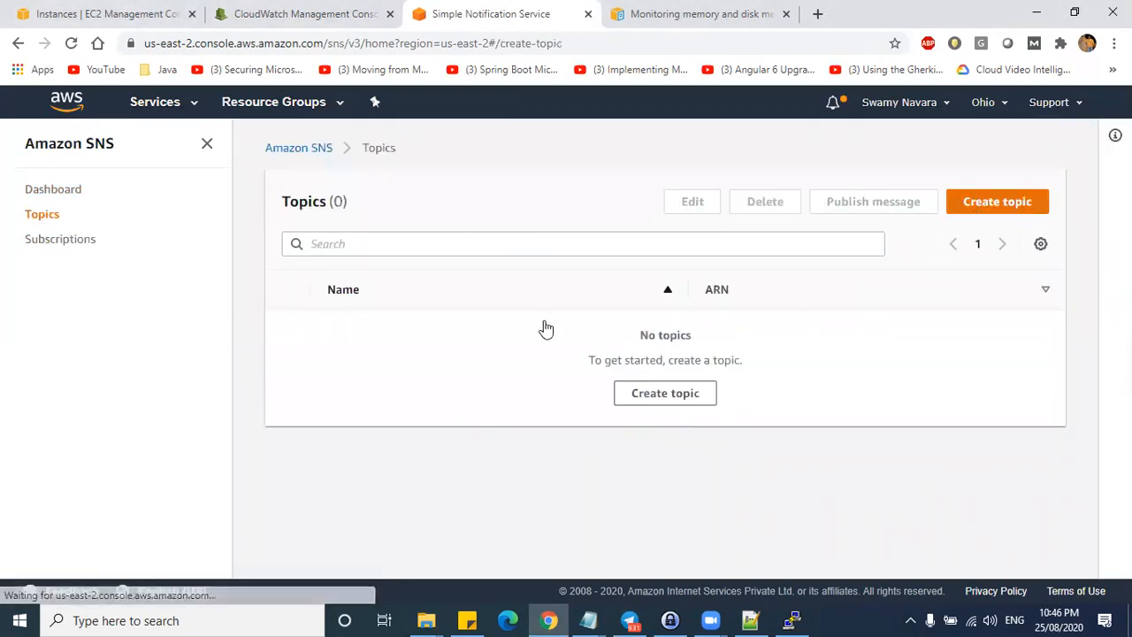
{"action": "left_click", "coordinate": [230, 310]}
{"action": "type", "text": "memory-topic-sns"}
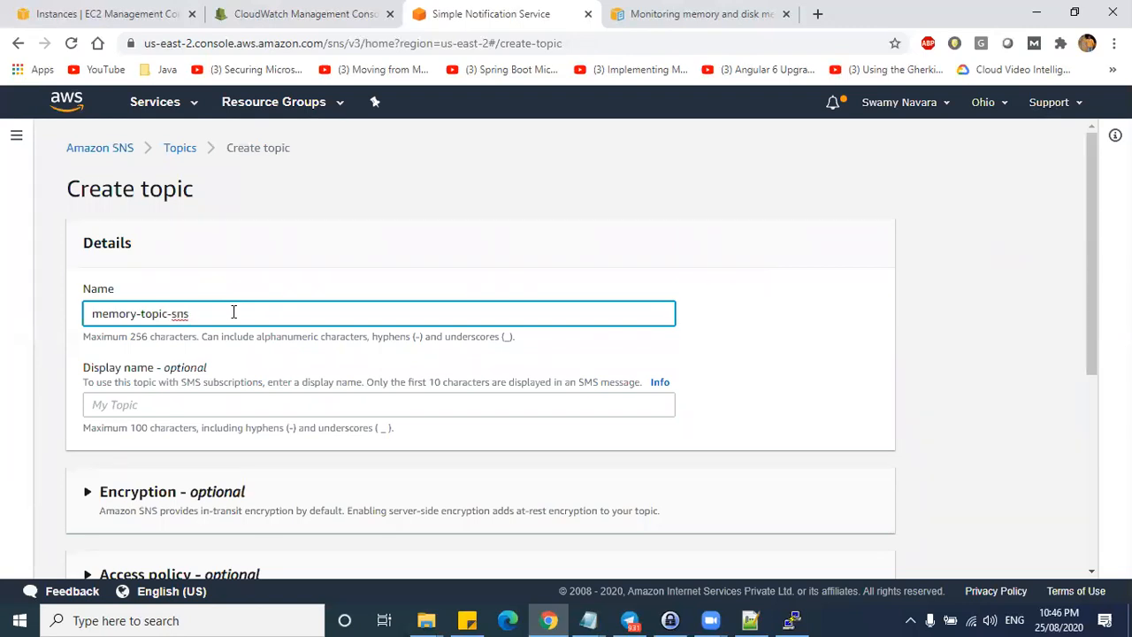
{"action": "key", "text": "ctrl+a"}
{"action": "key", "text": "ctrl+c"}
{"action": "left_click", "coordinate": [142, 405]}
{"action": "key", "text": "ctrl+v"}
- Create the topic and check that its Subscriptions panel is empty
{"action": "scroll", "coordinate": [500, 430], "scroll_direction": "down", "scroll_amount": 1}
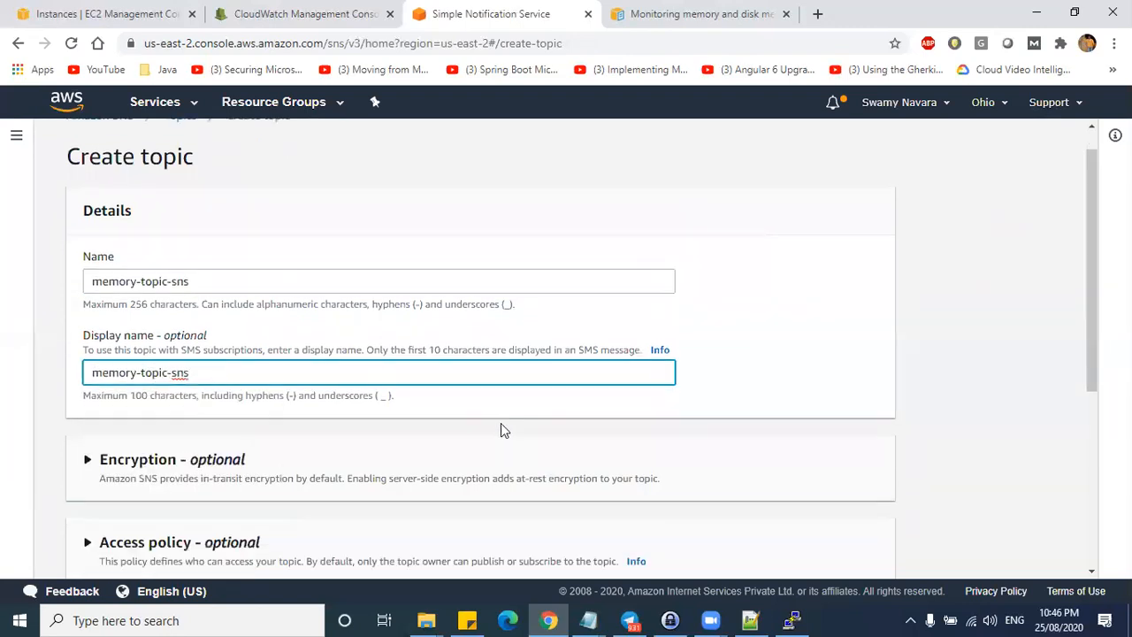
{"action": "scroll", "coordinate": [500, 430], "scroll_direction": "down", "scroll_amount": 2}
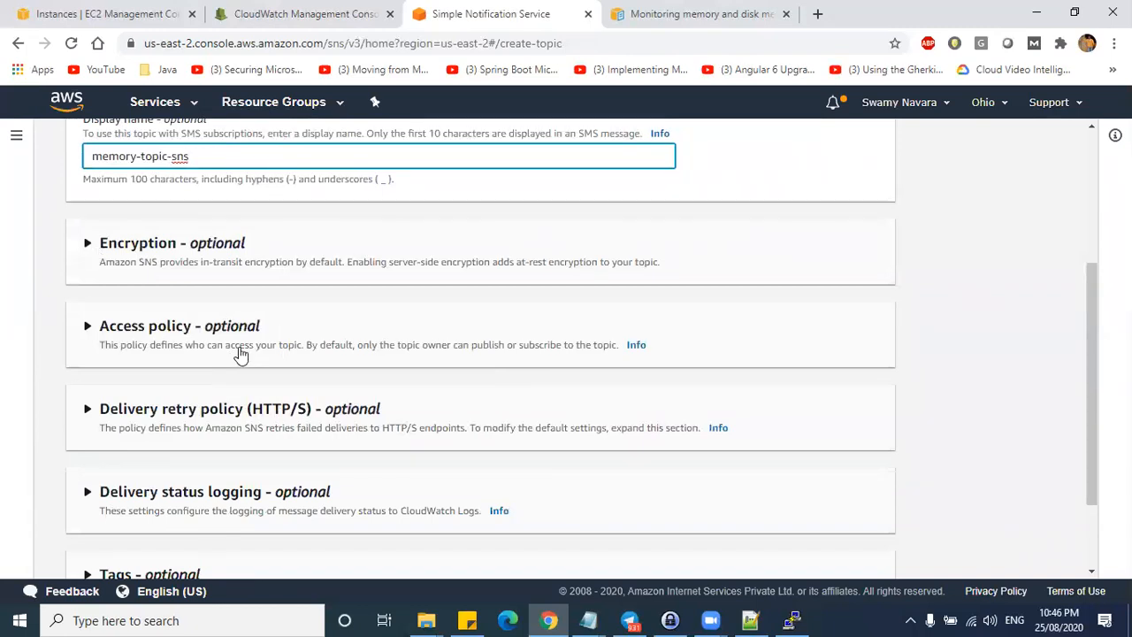
{"action": "scroll", "coordinate": [240, 354], "scroll_direction": "down", "scroll_amount": 1}
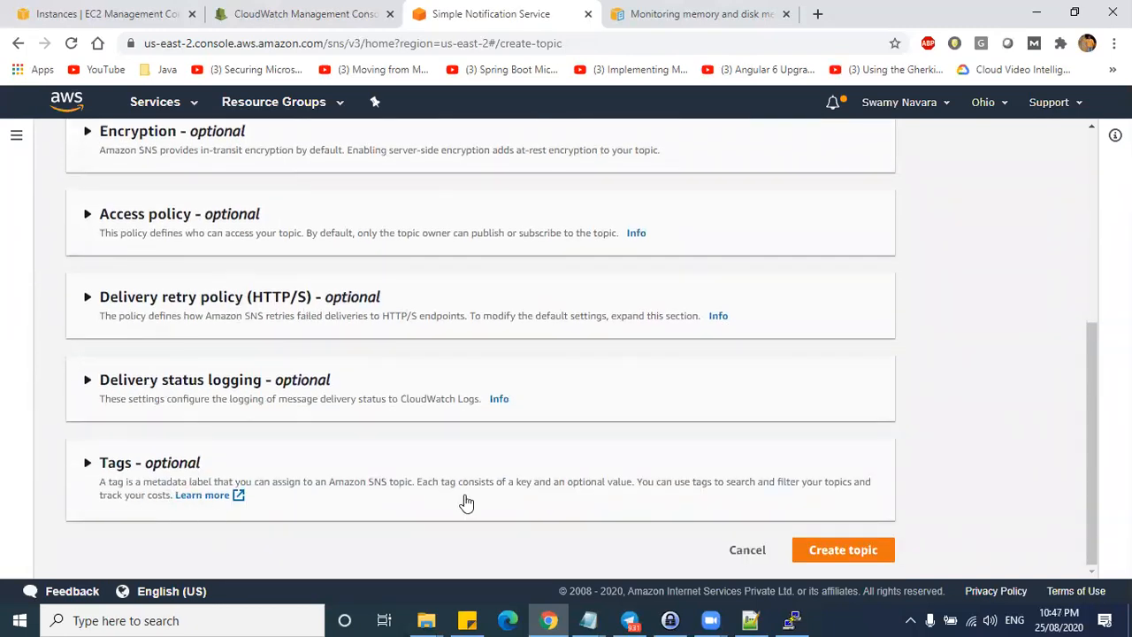
{"action": "left_click", "coordinate": [843, 549]}
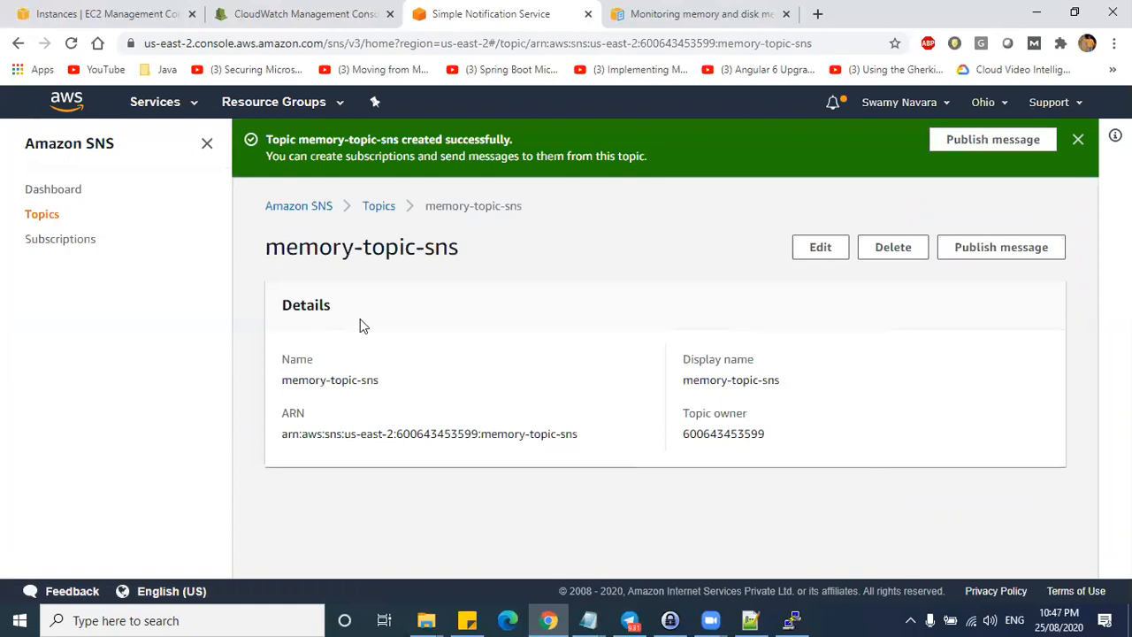
{"action": "left_click_drag", "start_coordinate": [296, 323], "coordinate": [908, 565]}
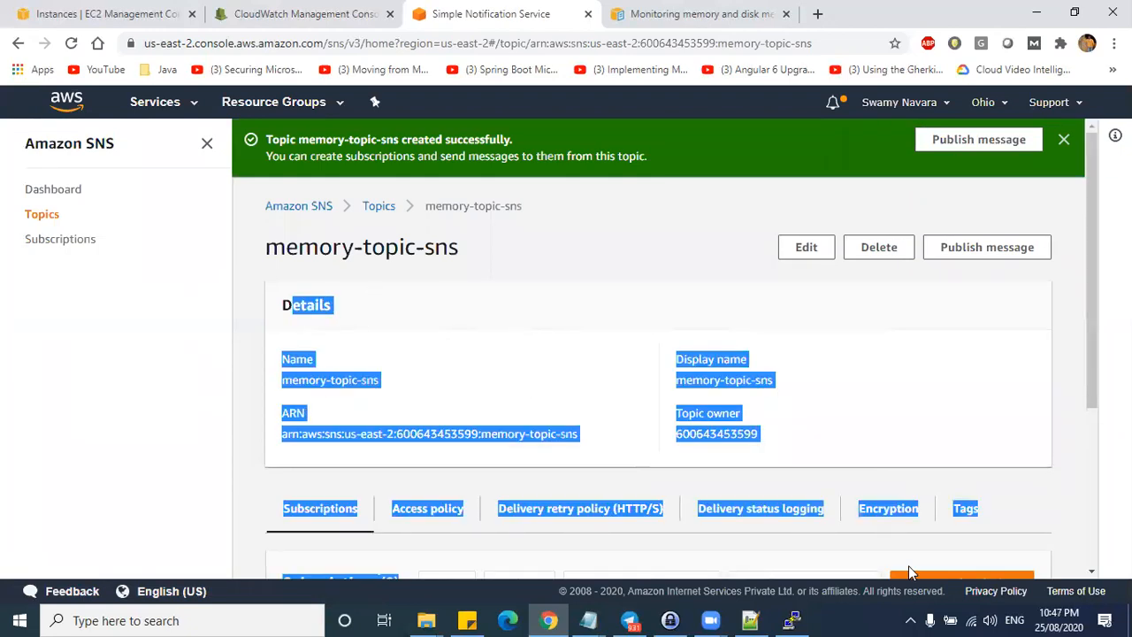
{"action": "scroll", "coordinate": [884, 425], "scroll_direction": "down", "scroll_amount": 1}
{"action": "left_click", "coordinate": [915, 283]}
{"action": "scroll", "coordinate": [819, 348], "scroll_direction": "up", "scroll_amount": 1}
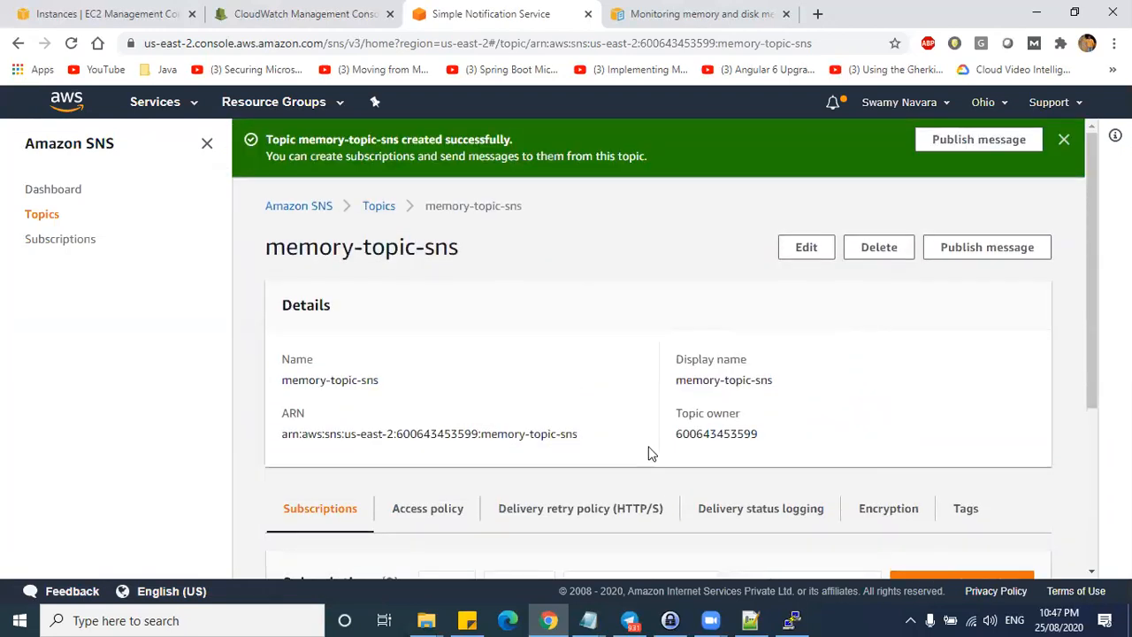
{"action": "scroll", "coordinate": [461, 522], "scroll_direction": "down", "scroll_amount": 3}
{"action": "left_click_drag", "start_coordinate": [436, 484], "coordinate": [521, 473]}
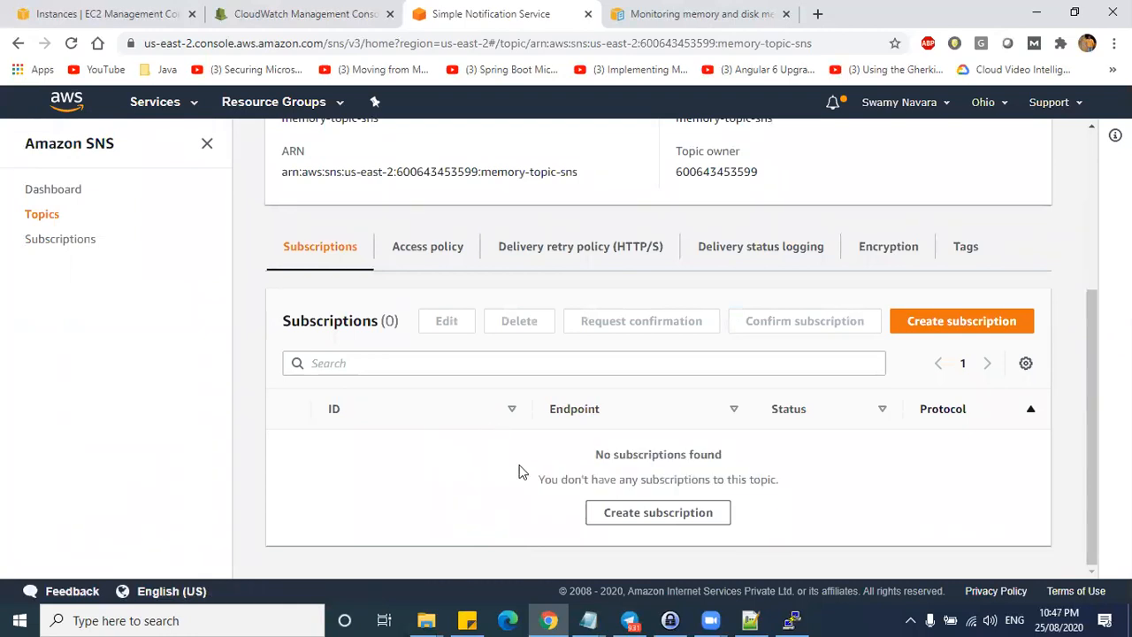
- Start a subscription to memory-topic-sns with Email as the protocol
{"action": "left_click", "coordinate": [1010, 322]}
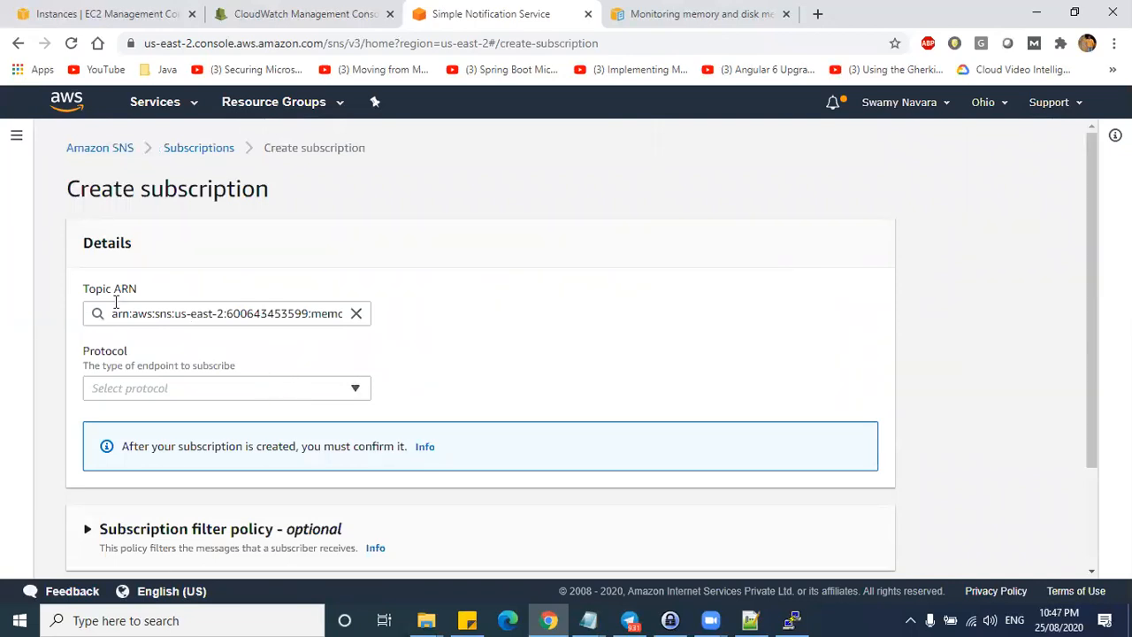
{"action": "left_click_drag", "start_coordinate": [108, 313], "coordinate": [373, 323]}
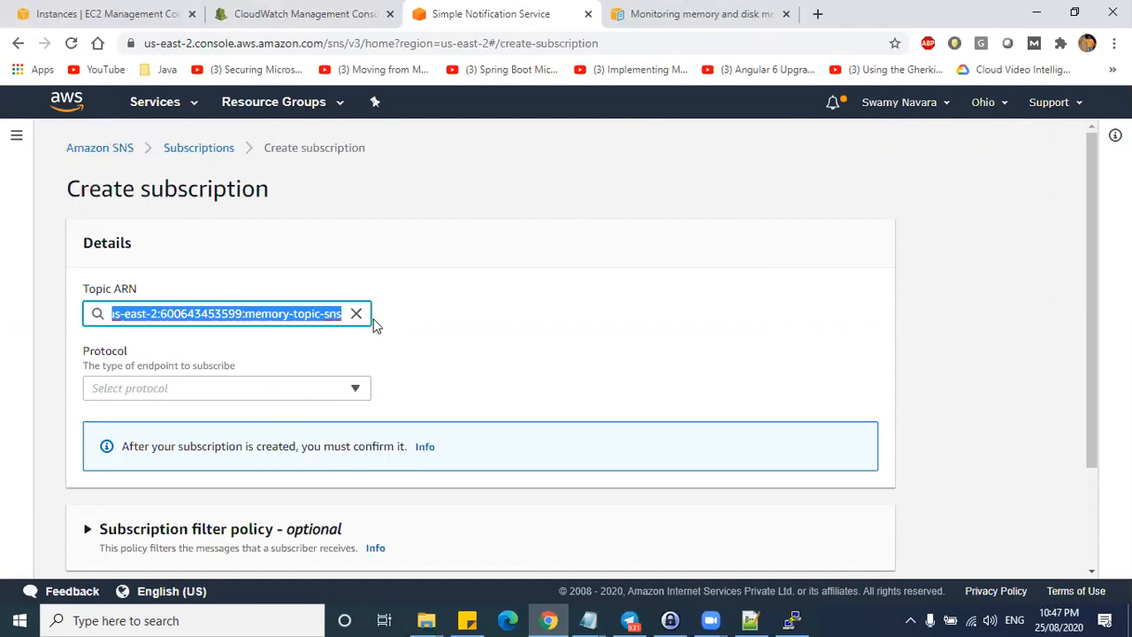
{"action": "left_click", "coordinate": [463, 350]}
{"action": "left_click", "coordinate": [220, 390]}
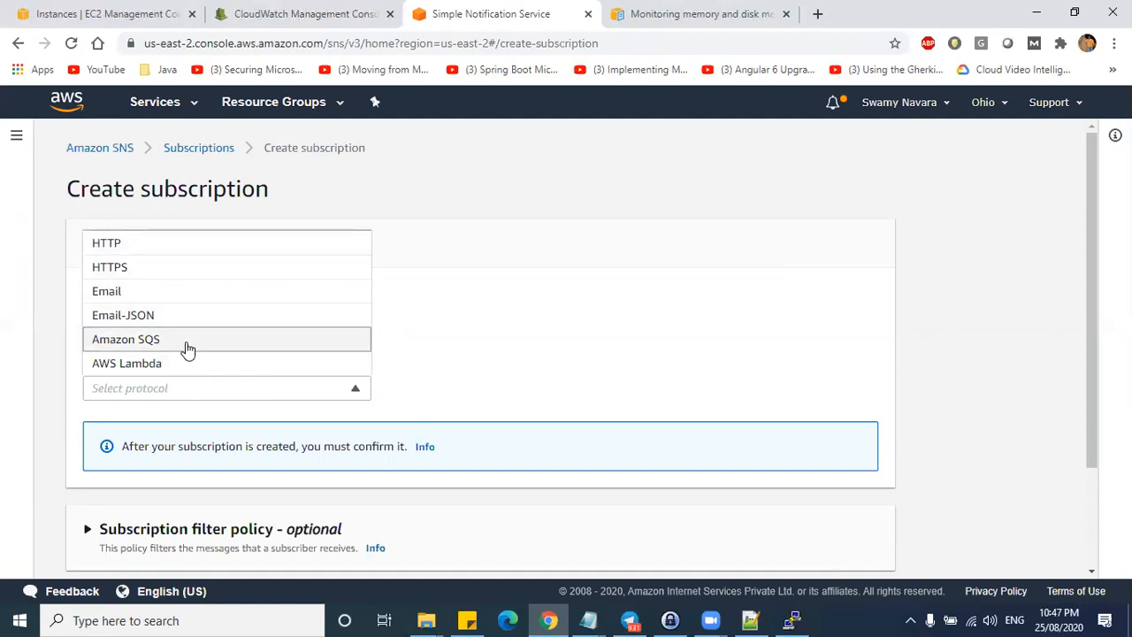
{"action": "left_click", "coordinate": [374, 316]}
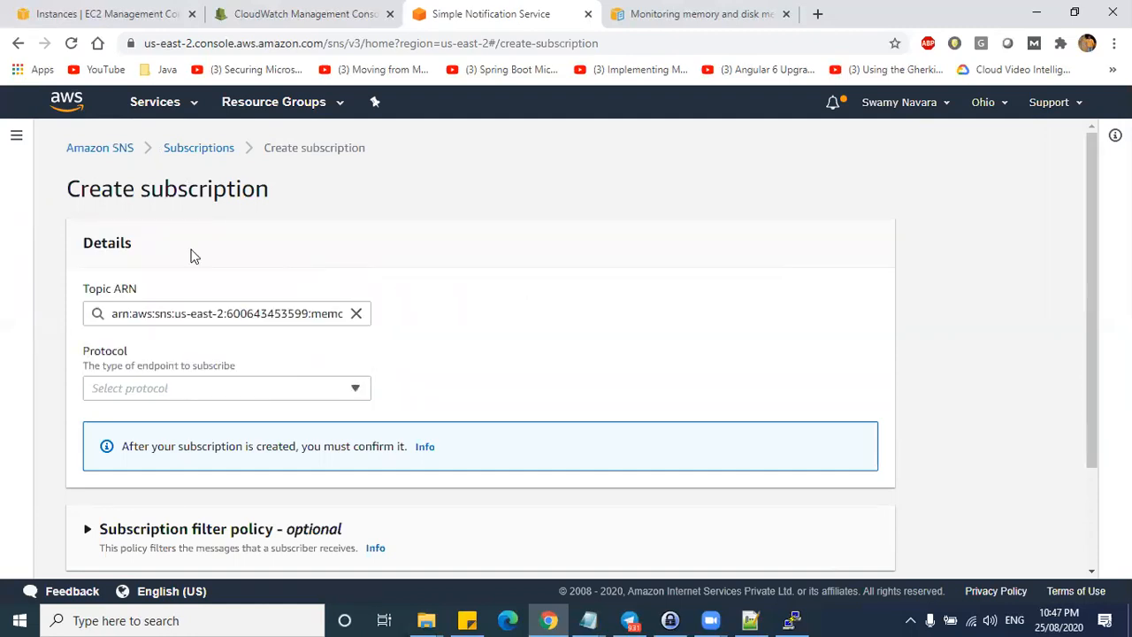
{"action": "double_click", "coordinate": [147, 191]}
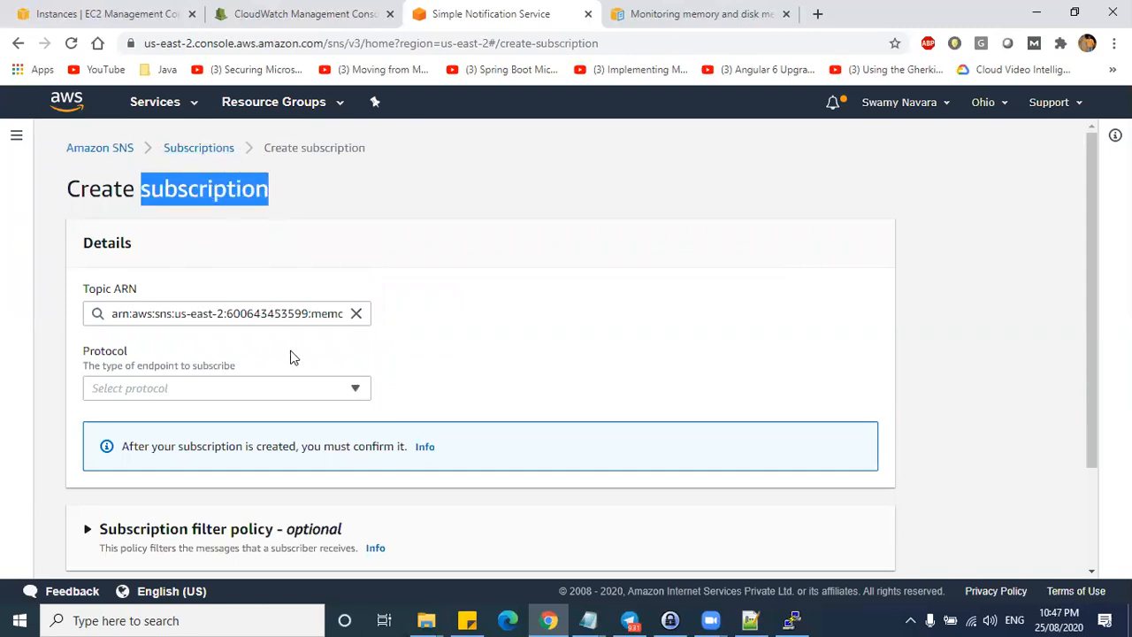
{"action": "scroll", "coordinate": [294, 357], "scroll_direction": "down", "scroll_amount": 1}
{"action": "left_click", "coordinate": [243, 311]}
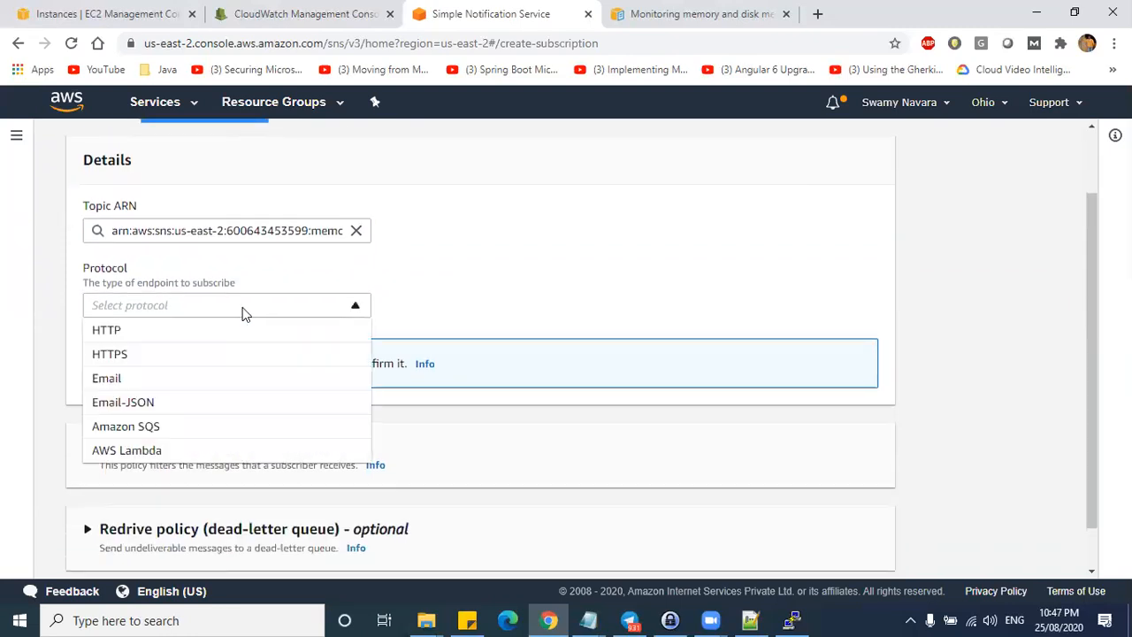
{"action": "left_click", "coordinate": [182, 382]}
- Enter the recipient's email address as the endpoint
{"action": "left_click", "coordinate": [149, 378]}
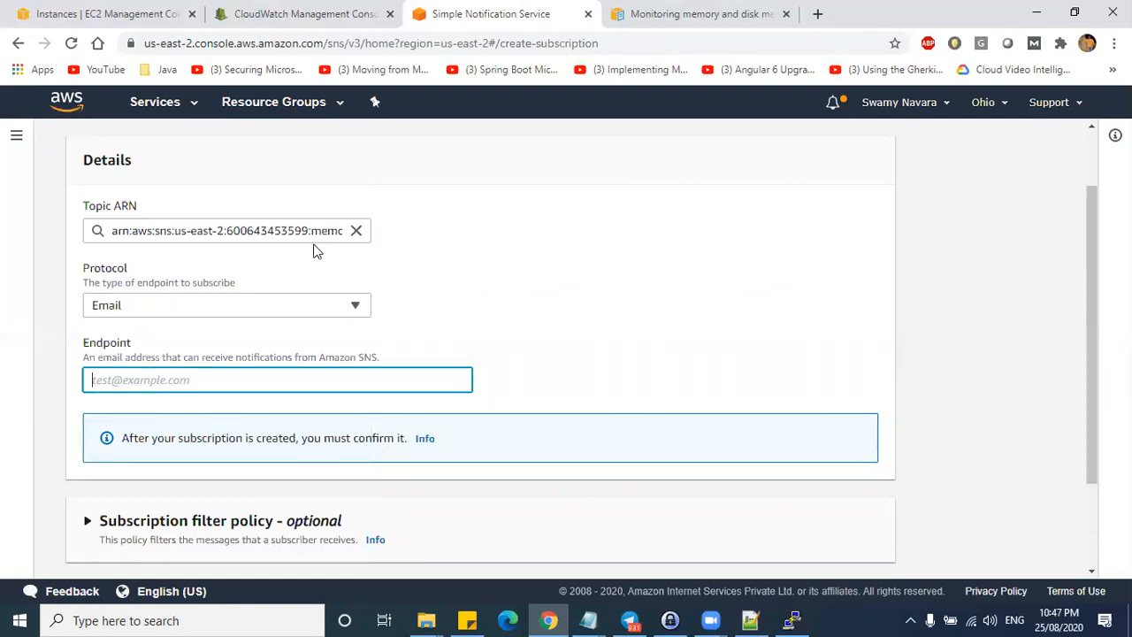
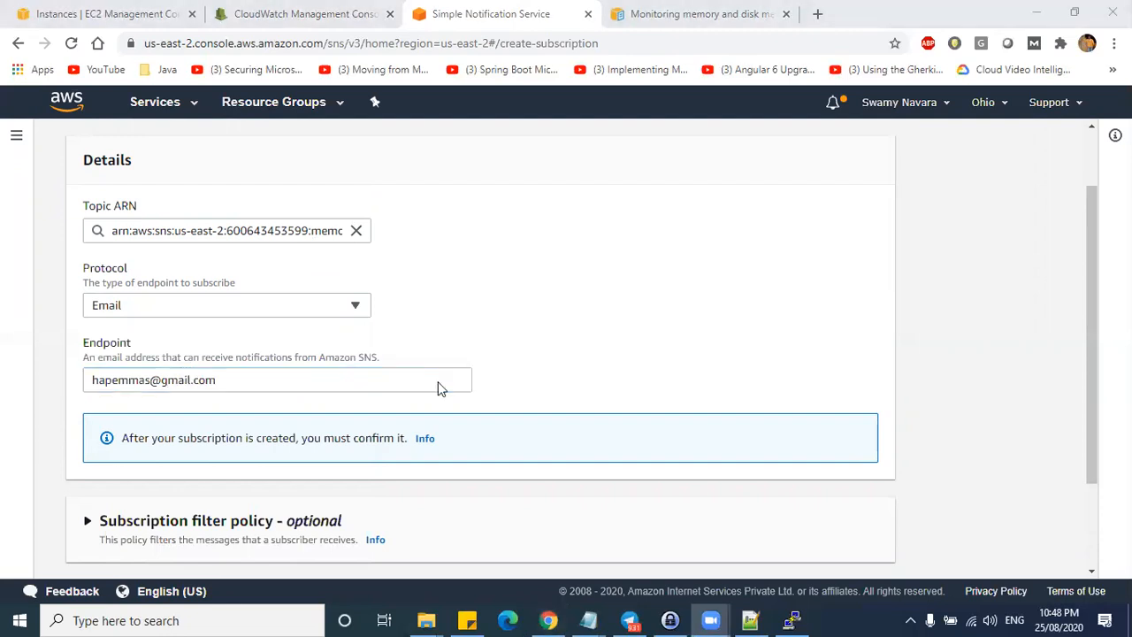
{"action": "left_click", "coordinate": [522, 303]}
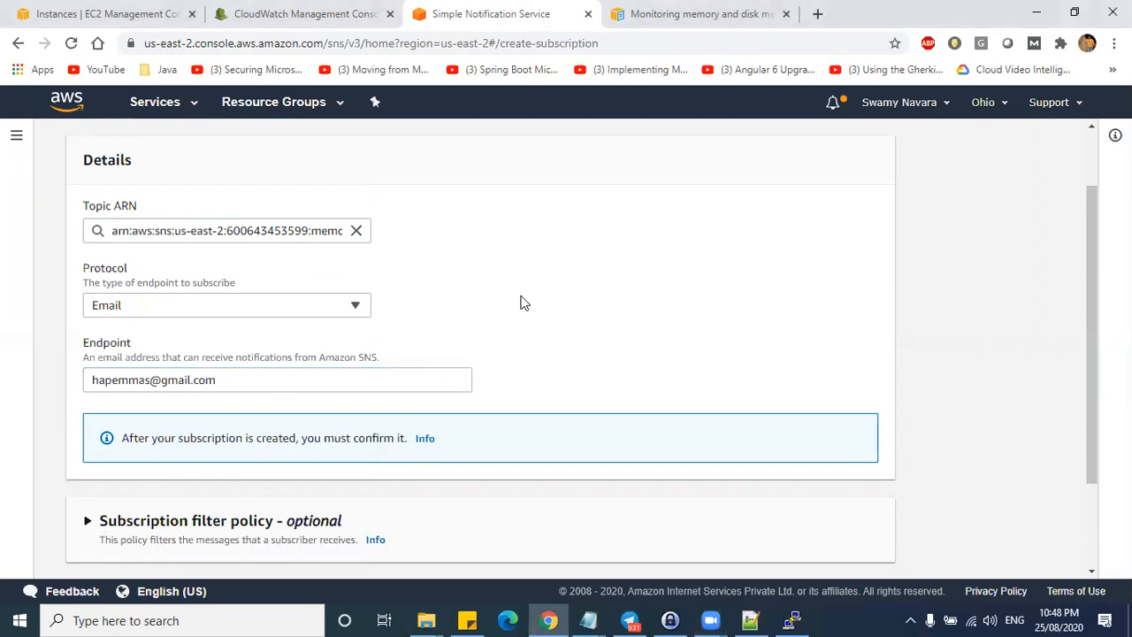
{"action": "left_click", "coordinate": [327, 373]}
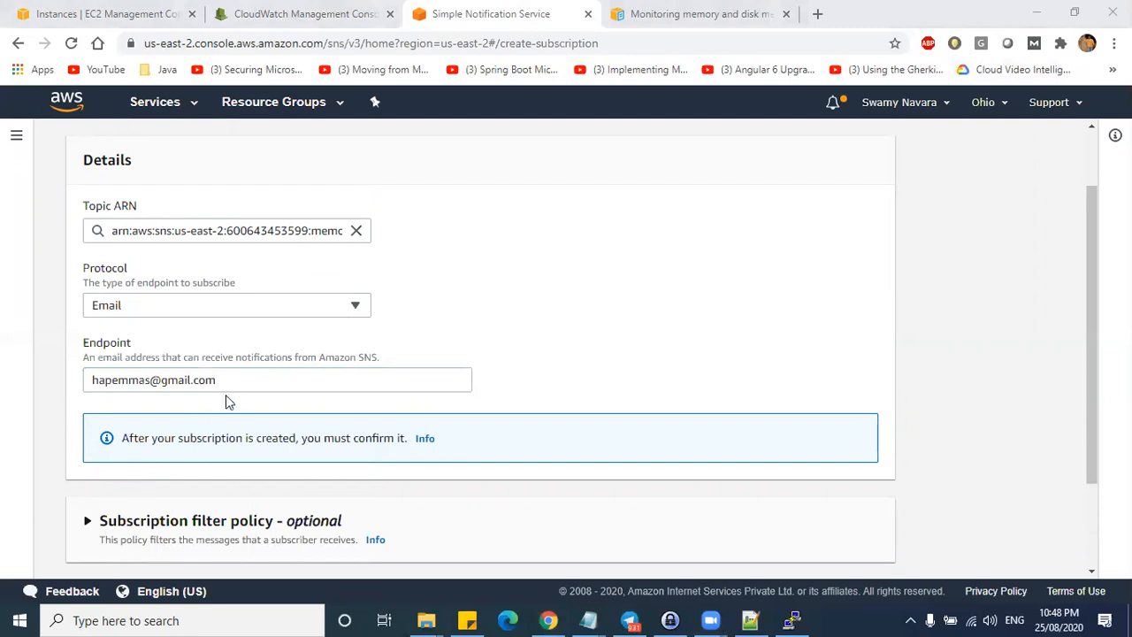
{"action": "left_click", "coordinate": [248, 378]}
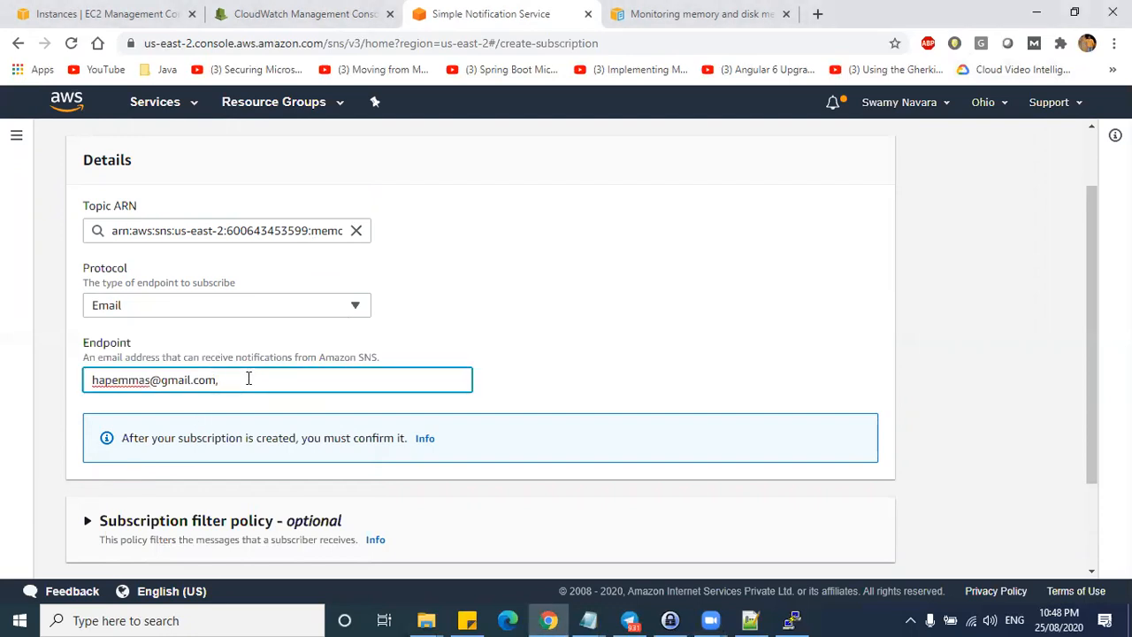
{"action": "left_click", "coordinate": [516, 394]}
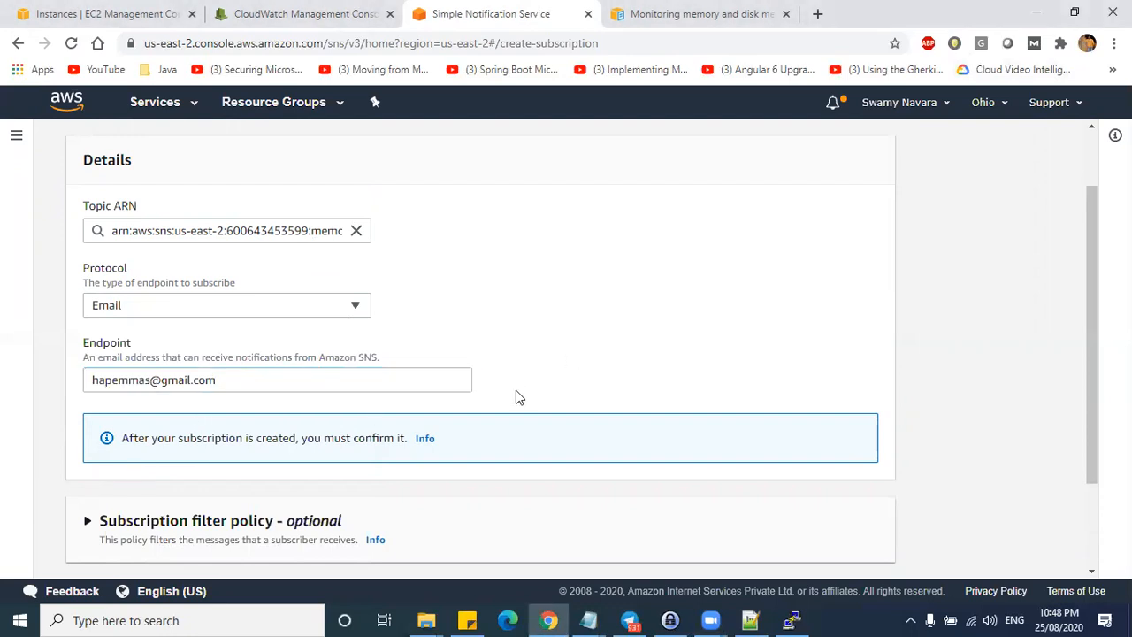
- Expand the filter and redrive policy settings, leaving the dead-letter queue Disabled
{"action": "scroll", "coordinate": [336, 447], "scroll_direction": "down", "scroll_amount": 3}
{"action": "left_click", "coordinate": [89, 404]}
{"action": "scroll", "coordinate": [172, 504], "scroll_direction": "down", "scroll_amount": 4}
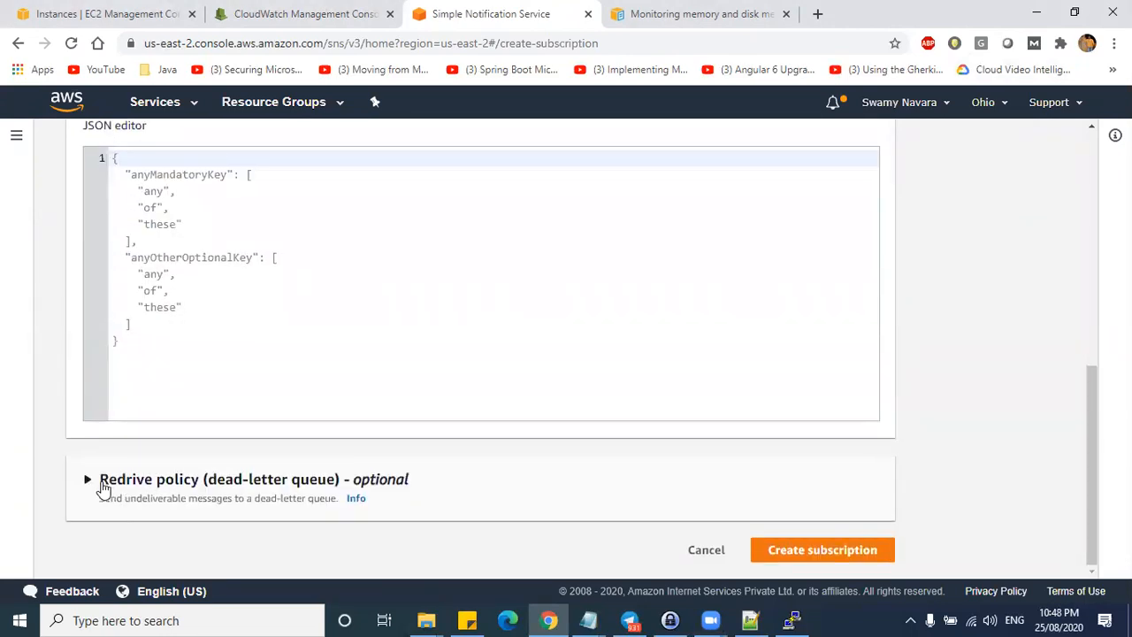
{"action": "left_click", "coordinate": [101, 484]}
{"action": "scroll", "coordinate": [173, 398], "scroll_direction": "down", "scroll_amount": 1}
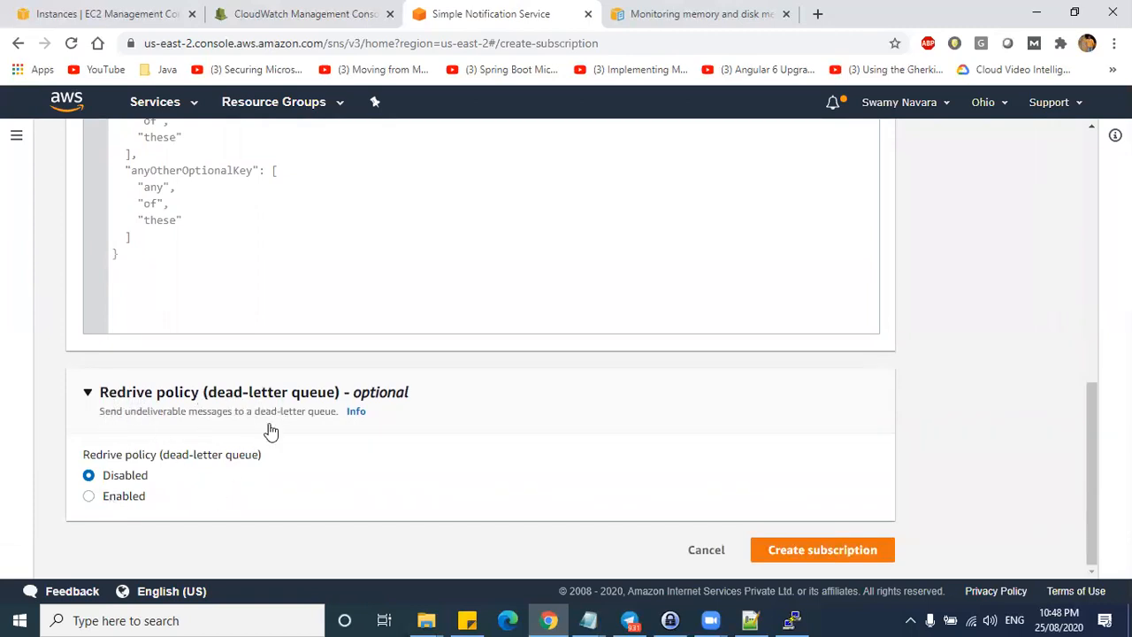
{"action": "left_click_drag", "start_coordinate": [161, 503], "coordinate": [132, 444]}
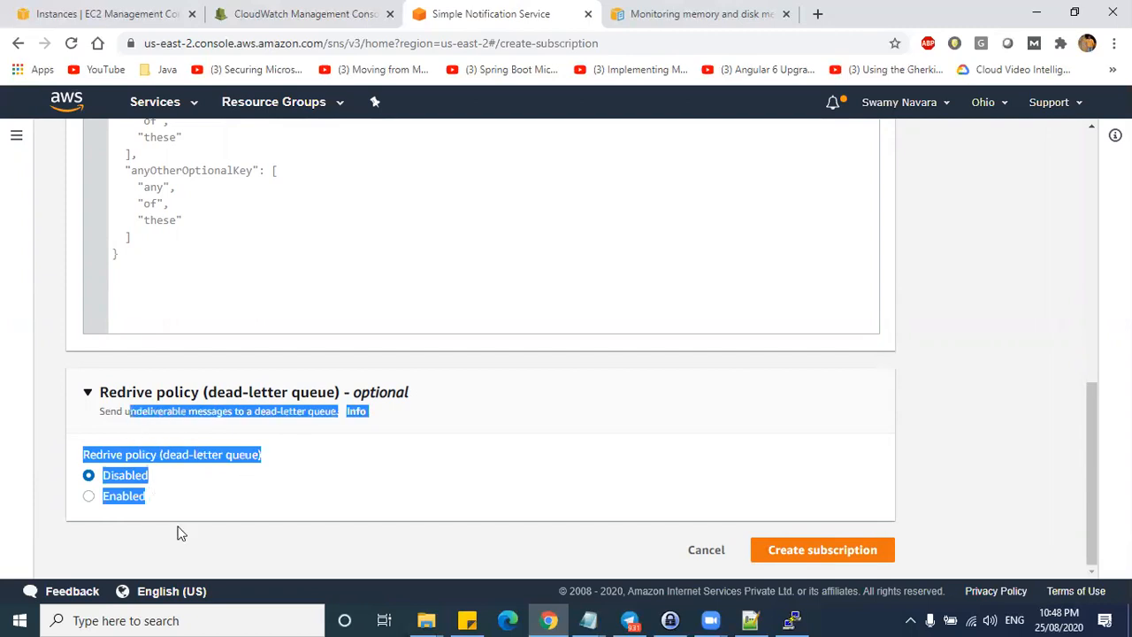
{"action": "left_click", "coordinate": [88, 496]}
{"action": "scroll", "coordinate": [179, 374], "scroll_direction": "down", "scroll_amount": 3}
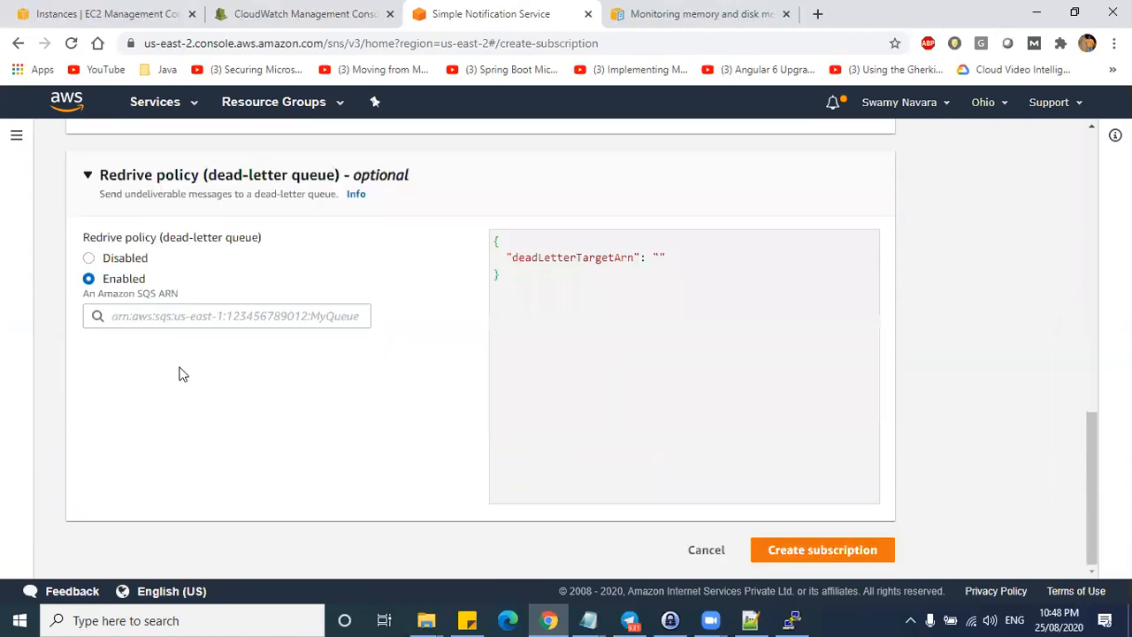
{"action": "left_click", "coordinate": [140, 318]}
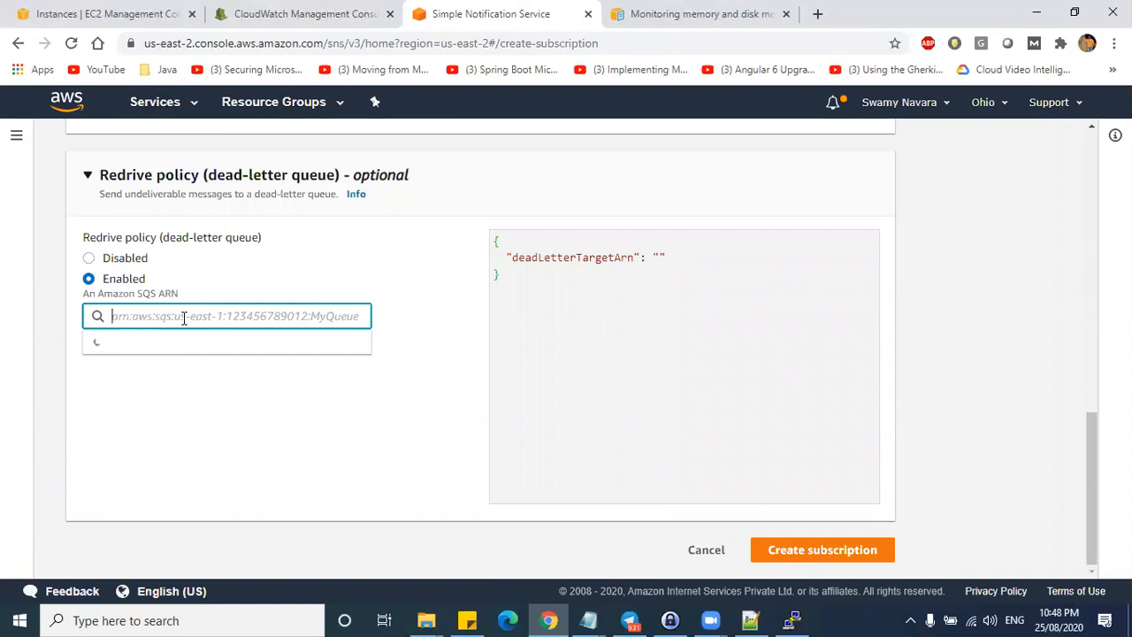
{"action": "scroll", "coordinate": [188, 384], "scroll_direction": "up", "scroll_amount": 2}
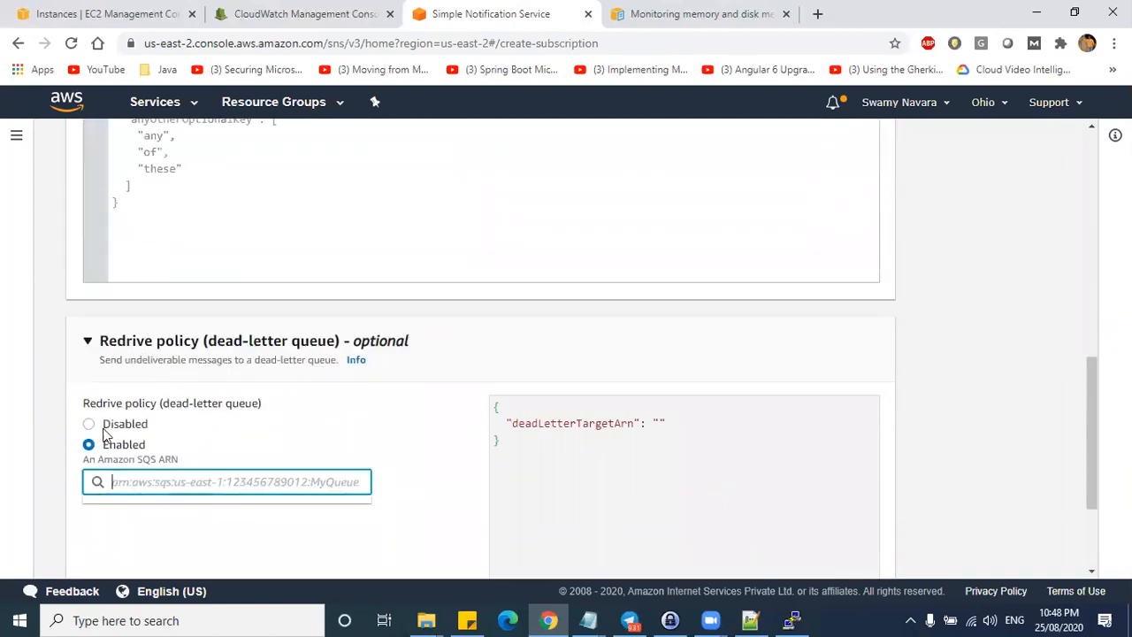
{"action": "left_click", "coordinate": [125, 421]}
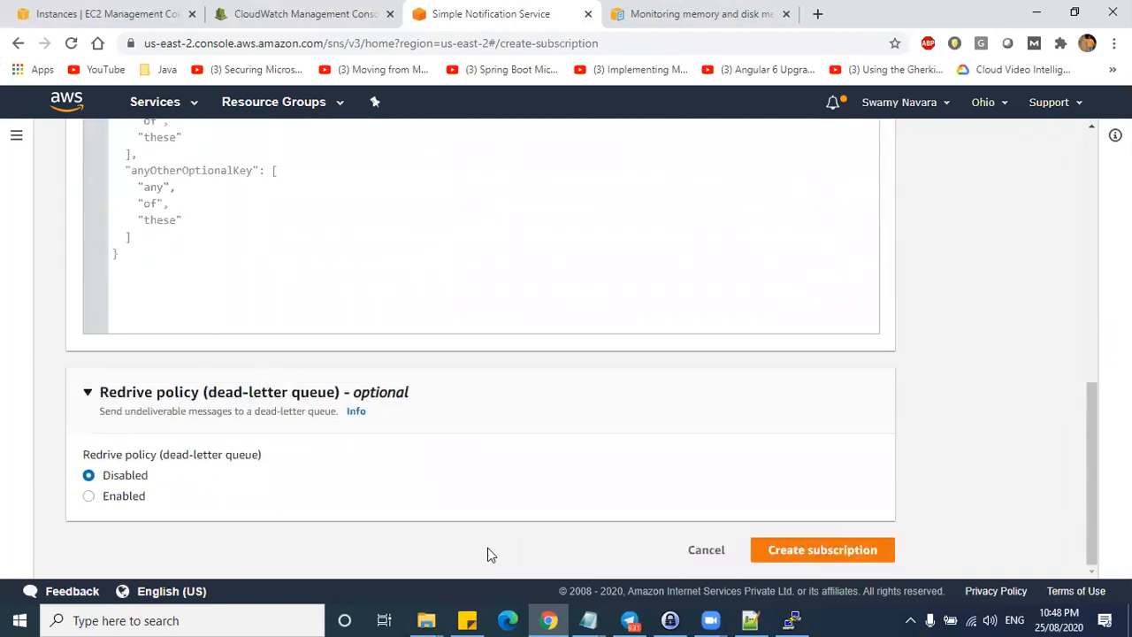
- Create the email subscription, note its Pending confirmation status, and open gmail.com in a new tab
{"action": "left_click", "coordinate": [811, 550]}
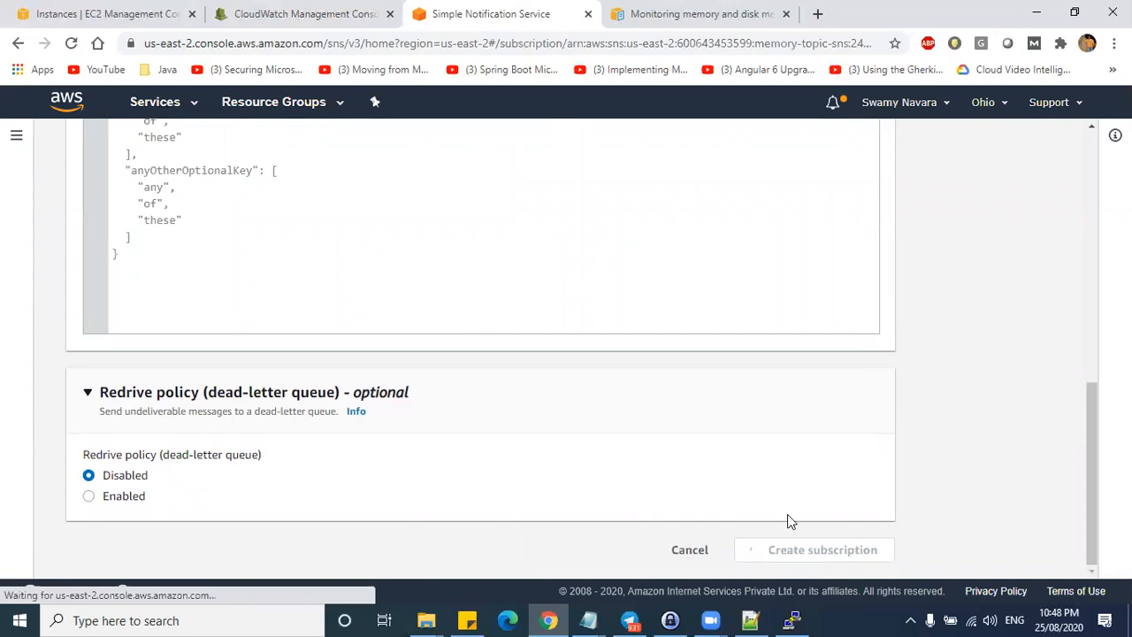
{"action": "scroll", "coordinate": [374, 432], "scroll_direction": "down", "scroll_amount": 1}
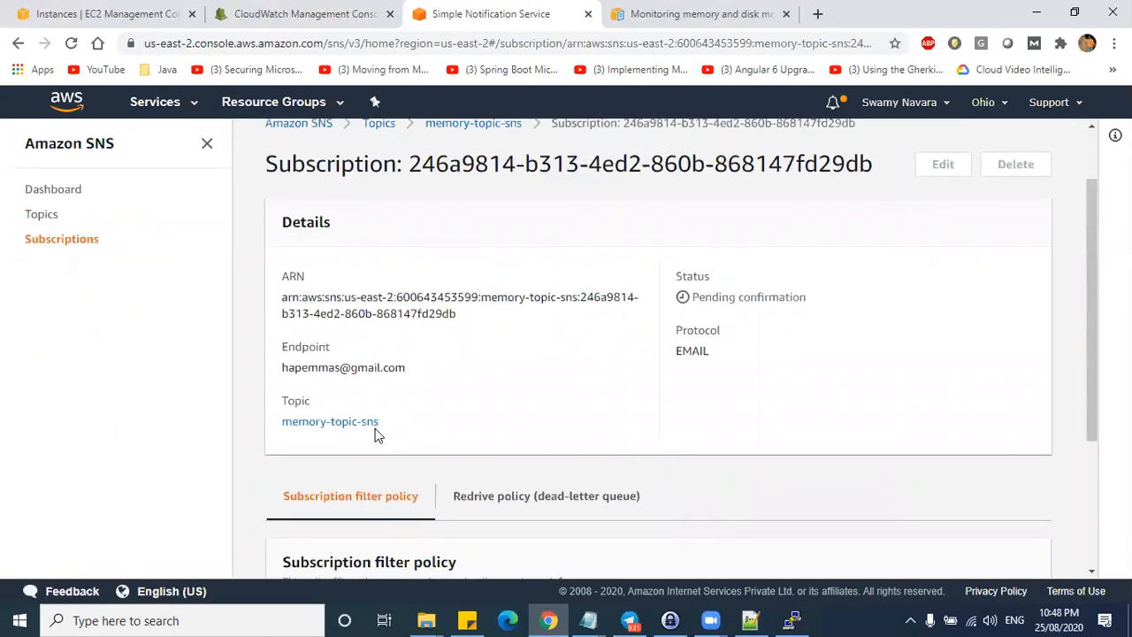
{"action": "left_click_drag", "start_coordinate": [421, 375], "coordinate": [445, 346]}
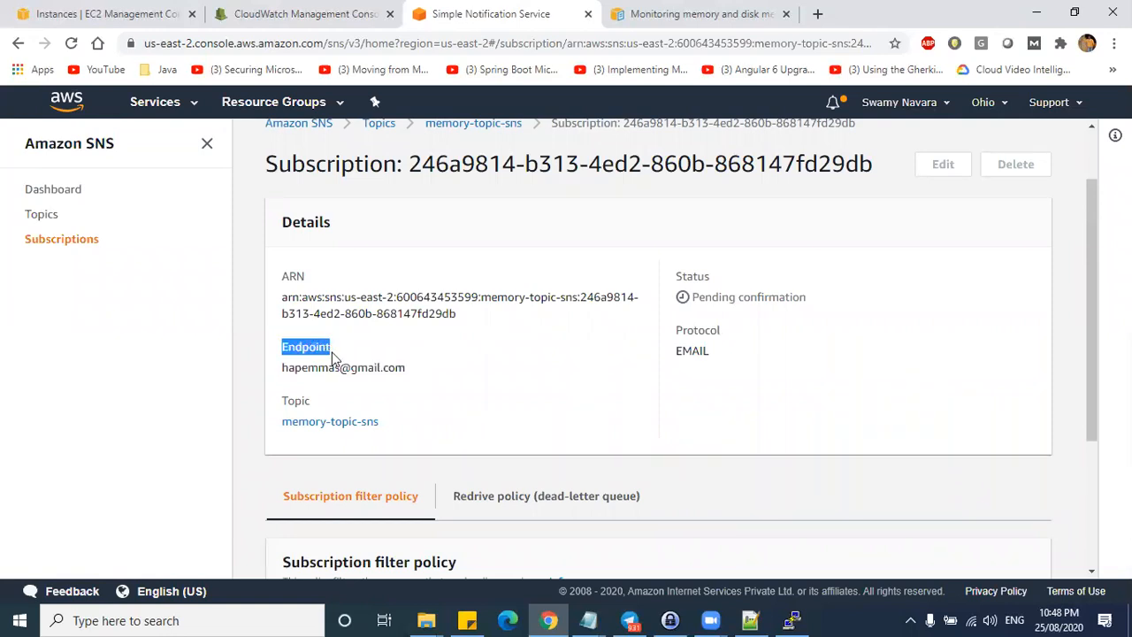
{"action": "left_click_drag", "start_coordinate": [695, 296], "coordinate": [796, 296]}
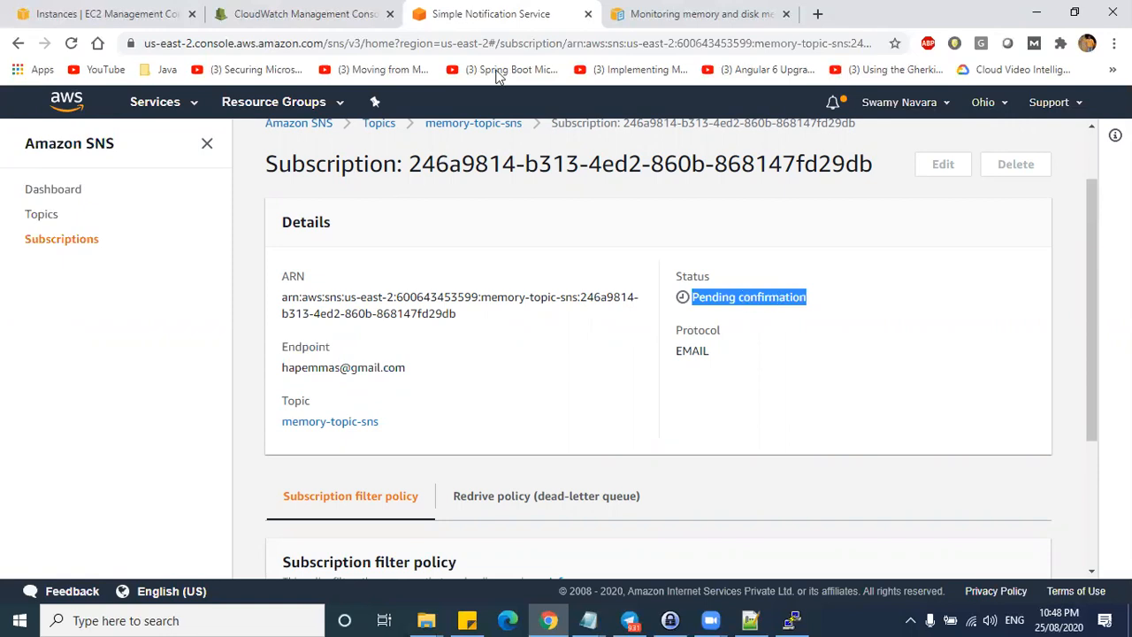
{"action": "left_click", "coordinate": [817, 13]}
{"action": "type", "text": "gmai"}
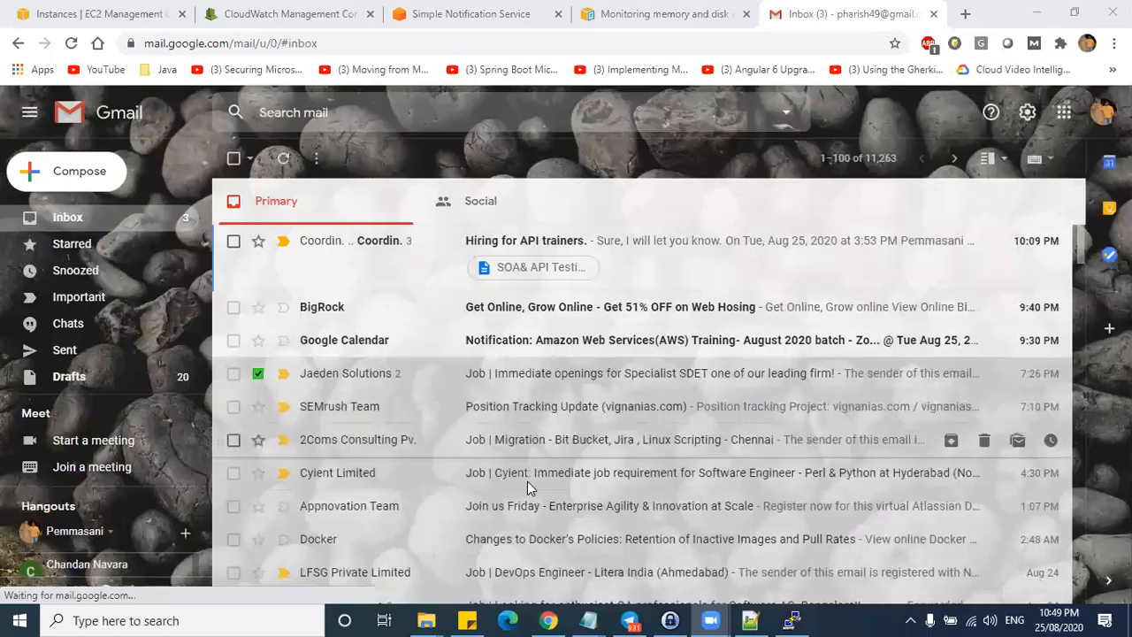
- Switch to the second Gmail account and follow the older topic's AWS confirmation link
{"action": "left_click", "coordinate": [1101, 112]}
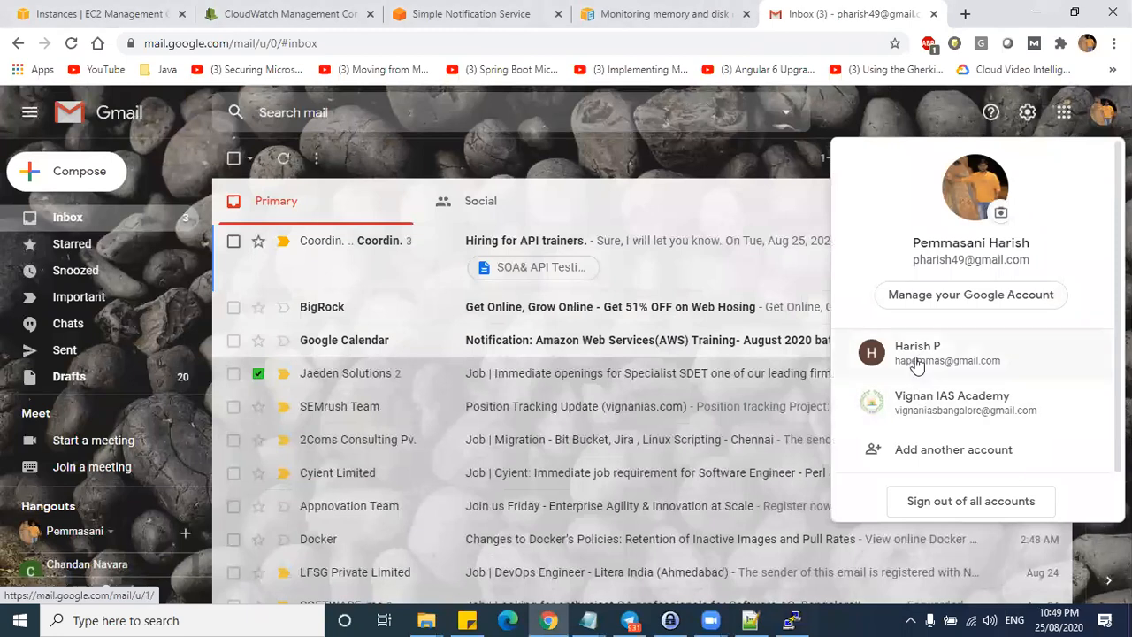
{"action": "left_click", "coordinate": [914, 352]}
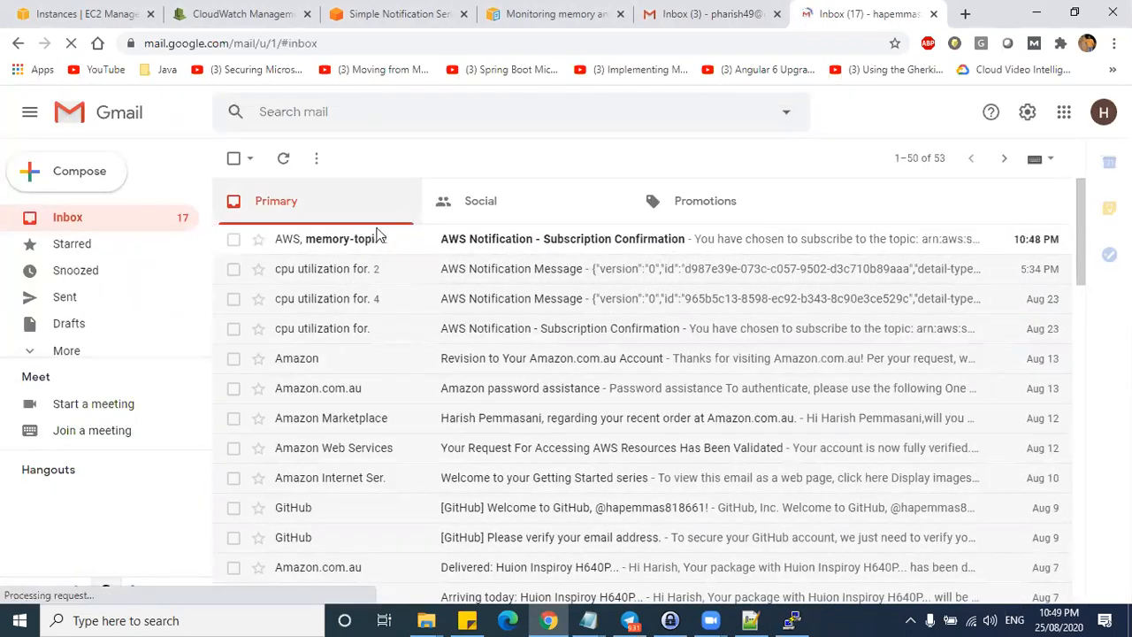
{"action": "left_click", "coordinate": [519, 242]}
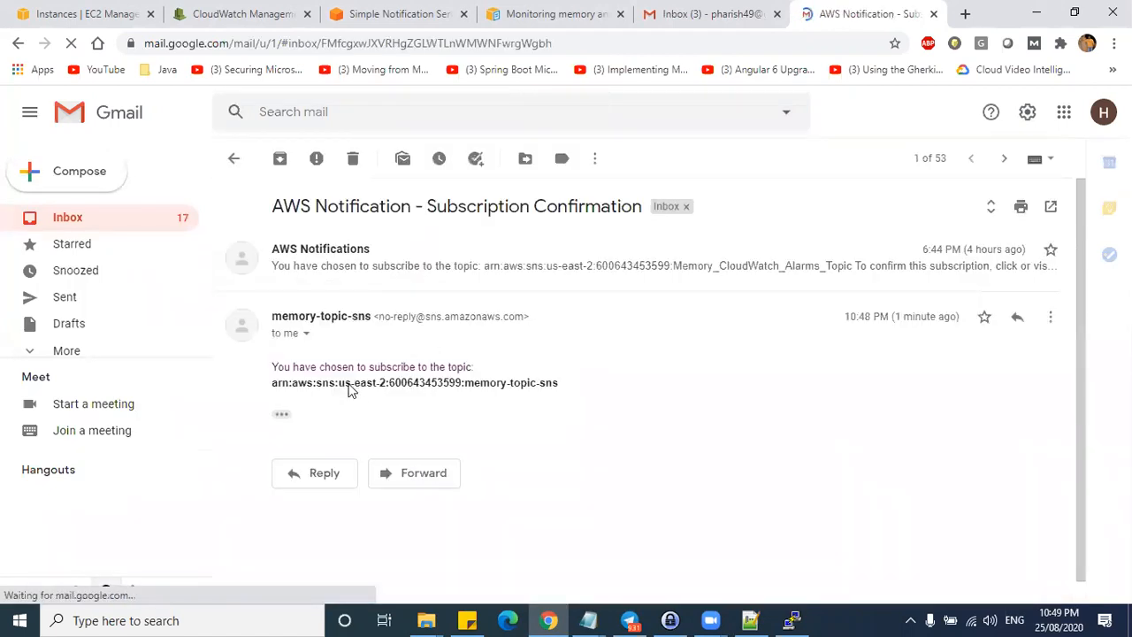
{"action": "left_click_drag", "start_coordinate": [314, 368], "coordinate": [462, 368]}
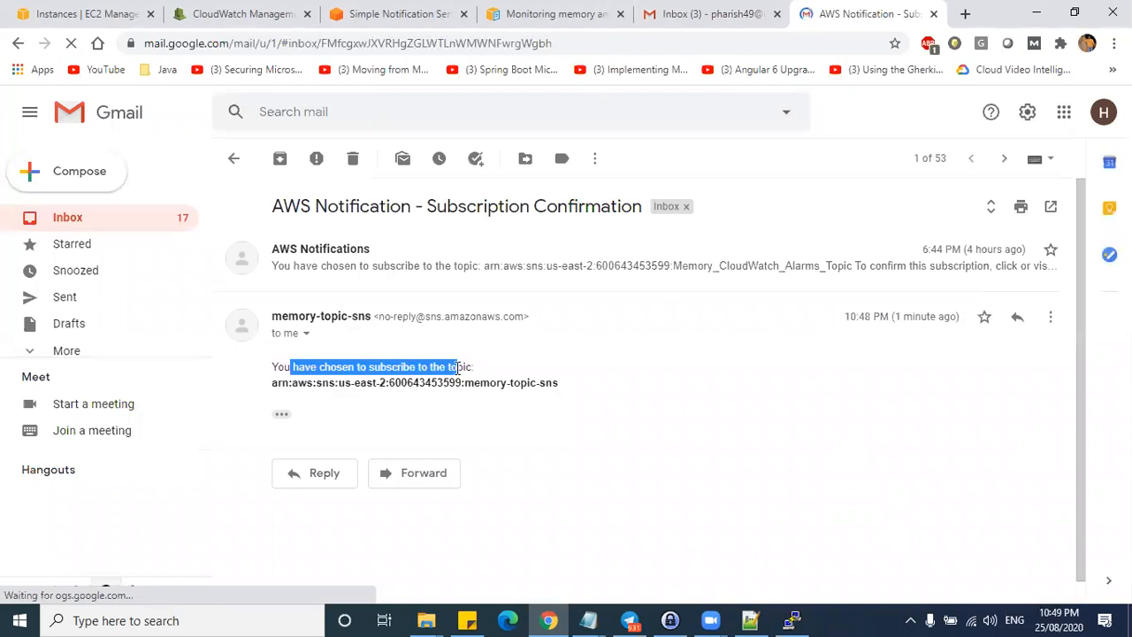
{"action": "left_click", "coordinate": [443, 265]}
{"action": "left_click_drag", "start_coordinate": [371, 358], "coordinate": [271, 359]}
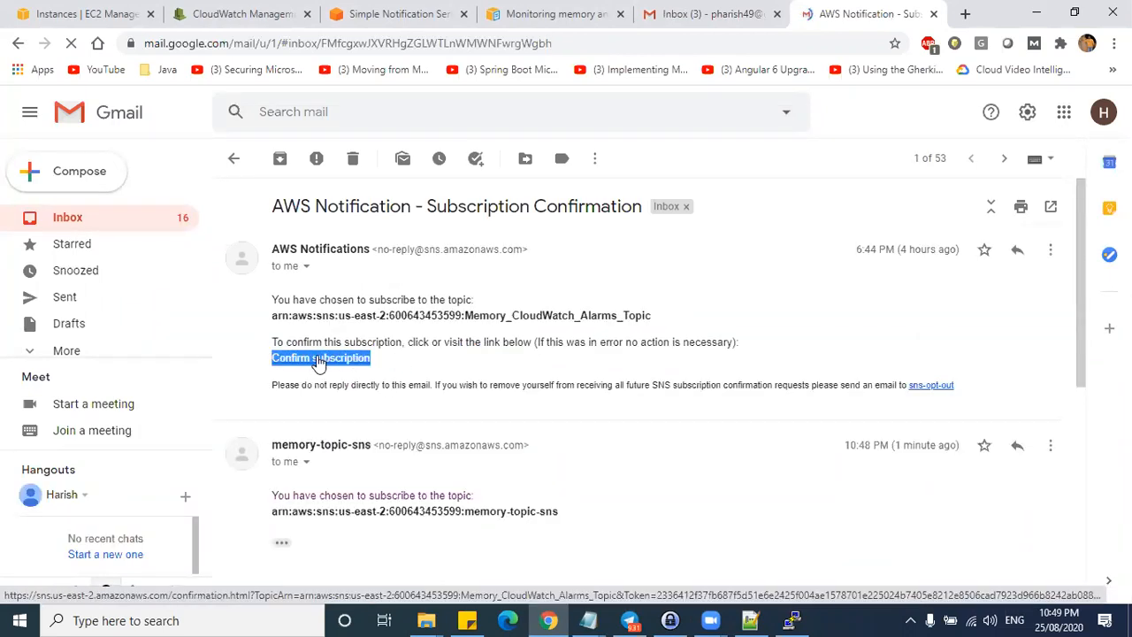
{"action": "left_click", "coordinate": [315, 362]}
- Check that SNS still shows Pending confirmation and the result page says Subscription not confirmed
{"action": "left_click", "coordinate": [445, 10]}
{"action": "left_click", "coordinate": [309, 16]}
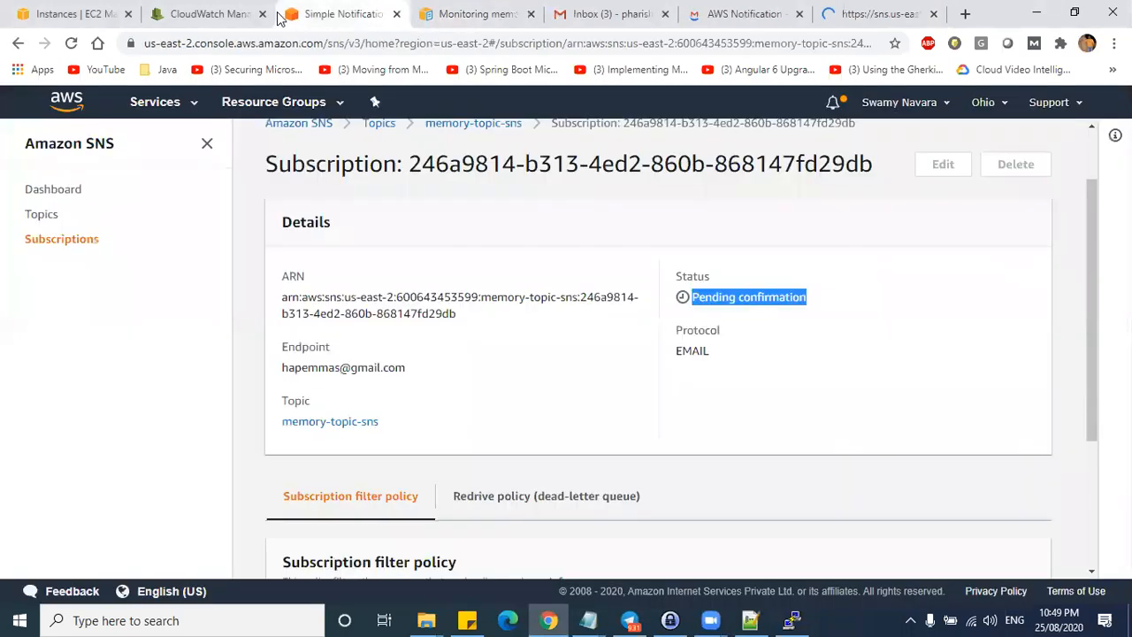
{"action": "left_click", "coordinate": [205, 16]}
{"action": "left_click", "coordinate": [340, 13]}
{"action": "left_click", "coordinate": [693, 297]}
{"action": "left_click_drag", "start_coordinate": [692, 296], "coordinate": [770, 313]}
{"action": "left_click", "coordinate": [869, 16]}
{"action": "left_click_drag", "start_coordinate": [45, 173], "coordinate": [232, 173]}
{"action": "left_click", "coordinate": [214, 227]}
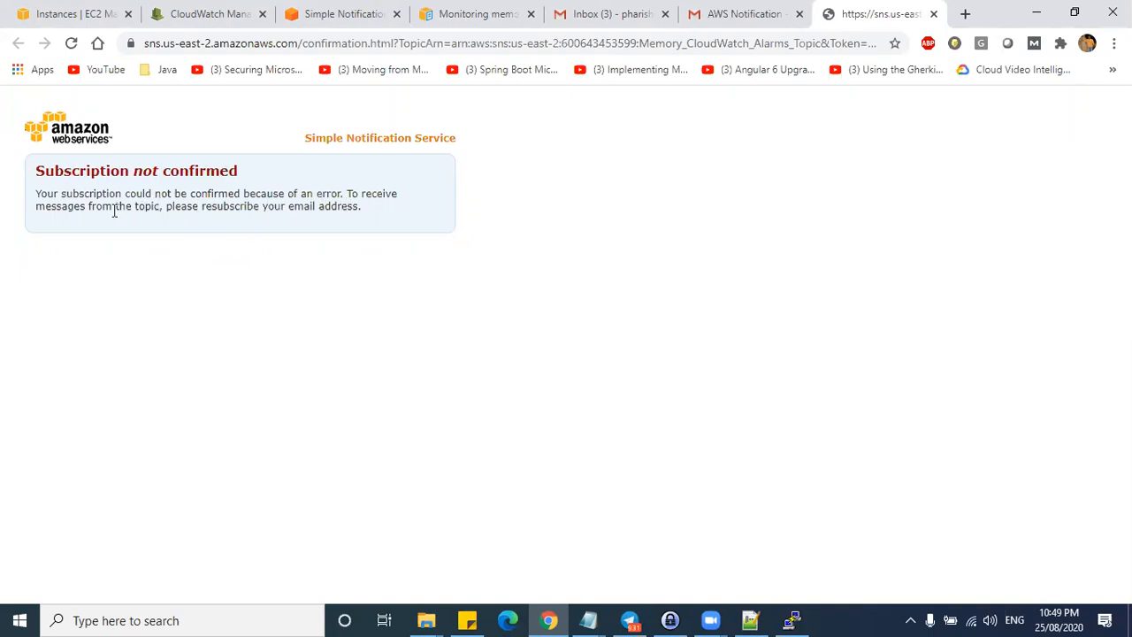
{"action": "left_click_drag", "start_coordinate": [73, 206], "coordinate": [274, 209]}
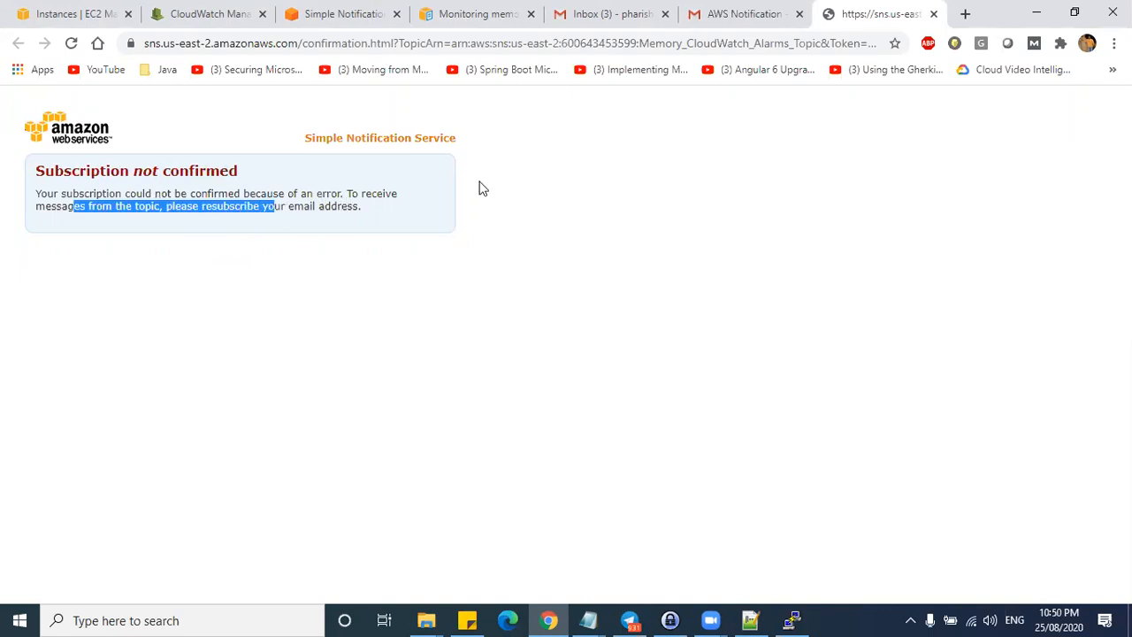
- Retry the older topic's confirmation link, then close both failed confirmation pages
{"action": "left_click", "coordinate": [762, 23]}
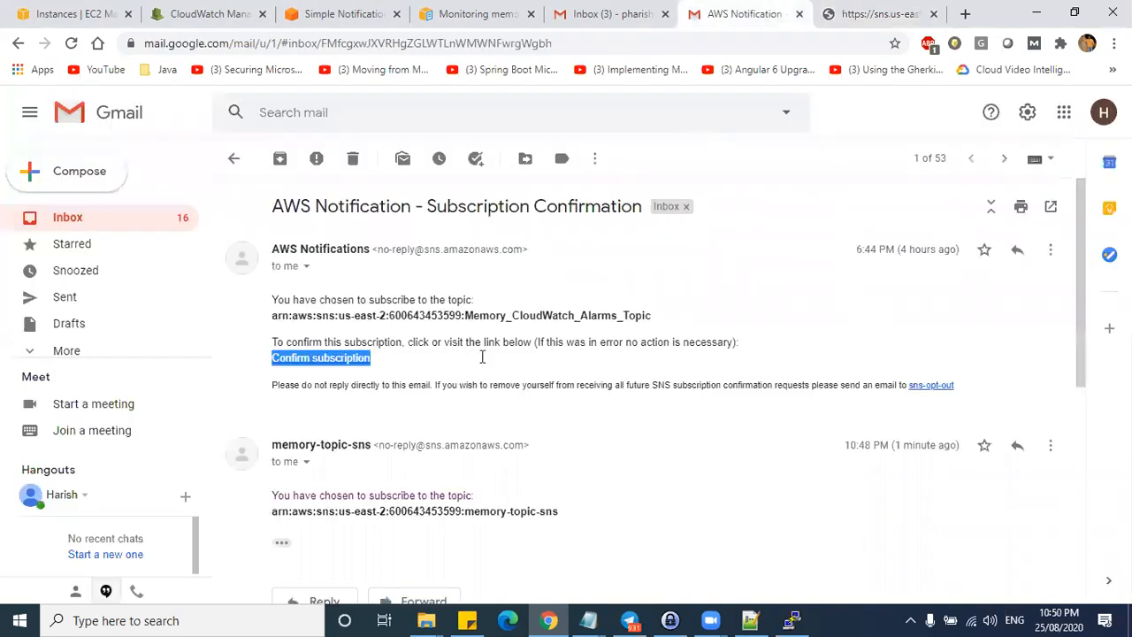
{"action": "left_click", "coordinate": [317, 359]}
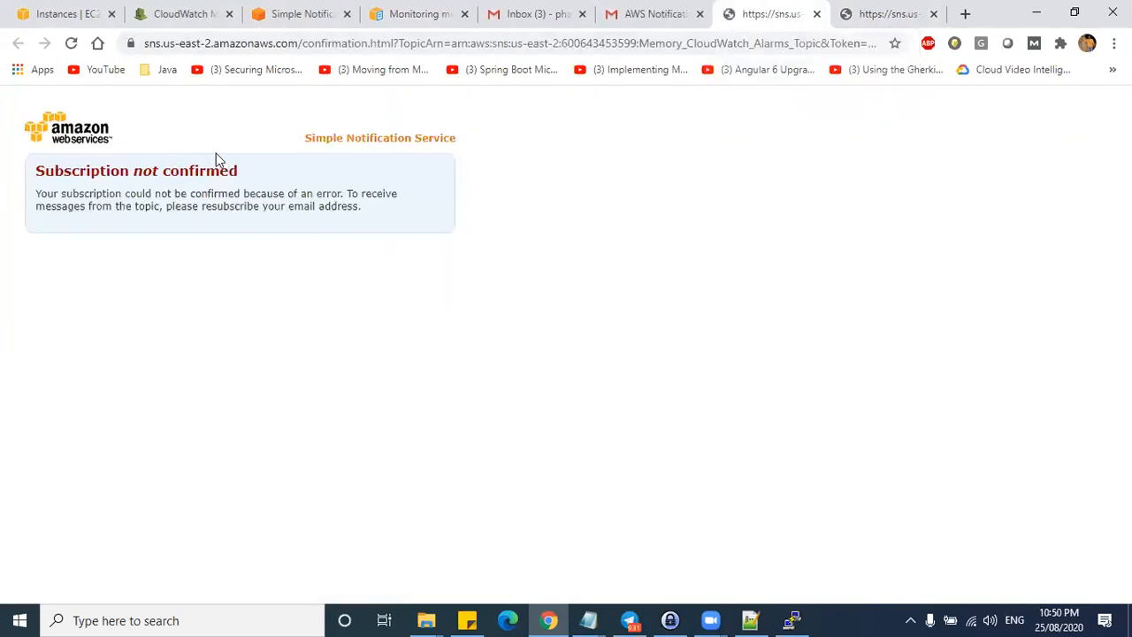
{"action": "left_click", "coordinate": [816, 14]}
{"action": "left_click", "coordinate": [816, 14]}
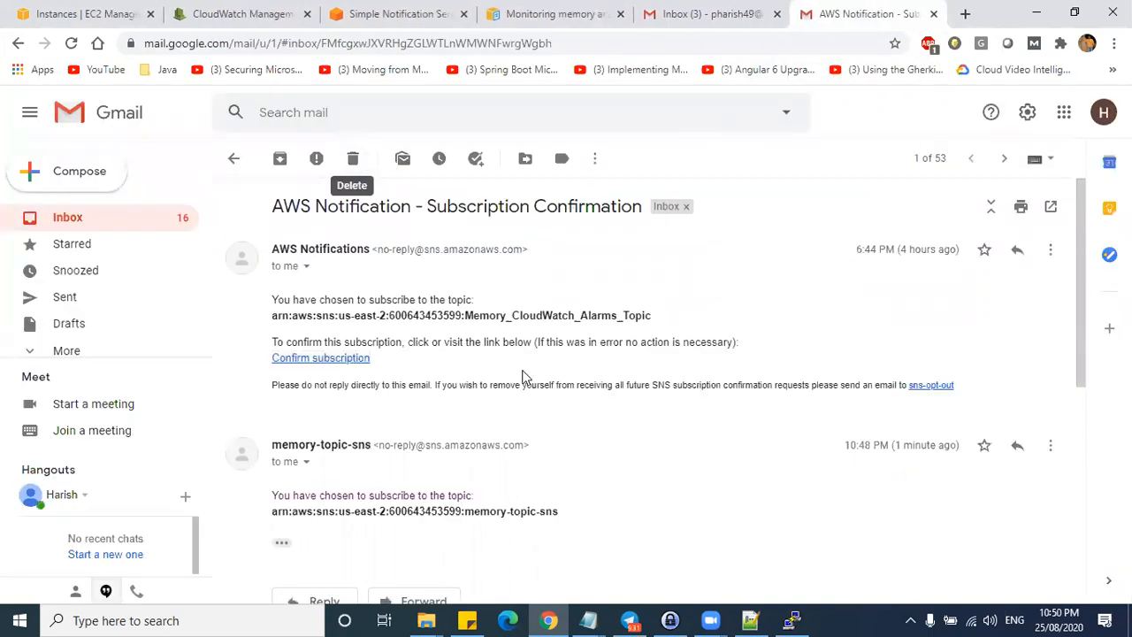
- Use the memory-topic-sns email's link to reach the Subscription confirmed! page
{"action": "scroll", "coordinate": [360, 329], "scroll_direction": "down", "scroll_amount": 3}
{"action": "left_click", "coordinate": [281, 294]}
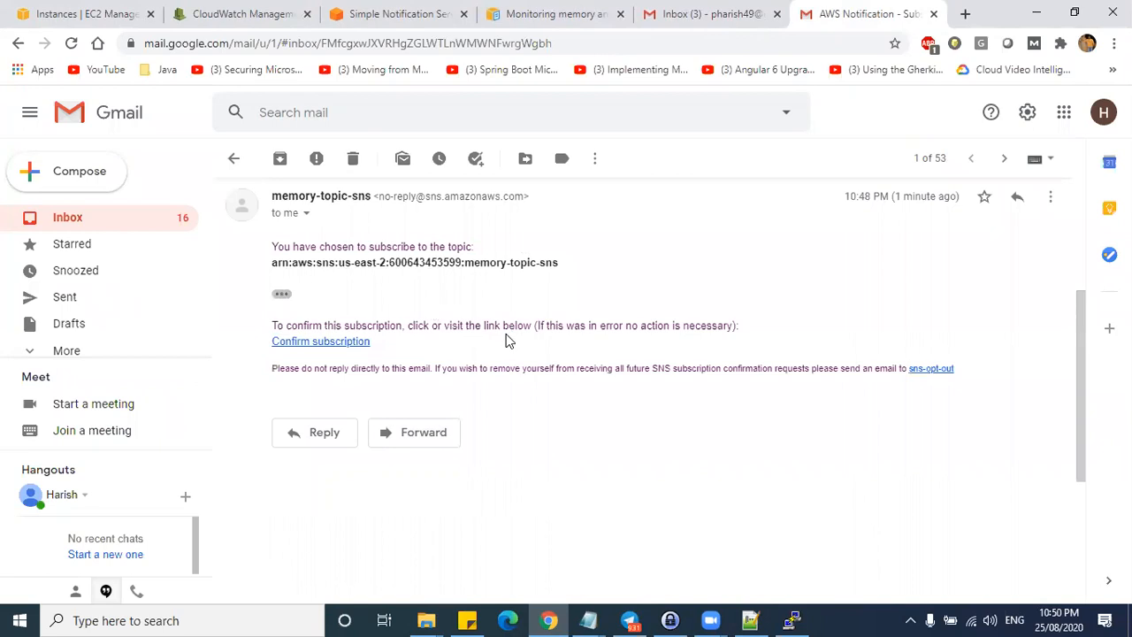
{"action": "left_click", "coordinate": [332, 343]}
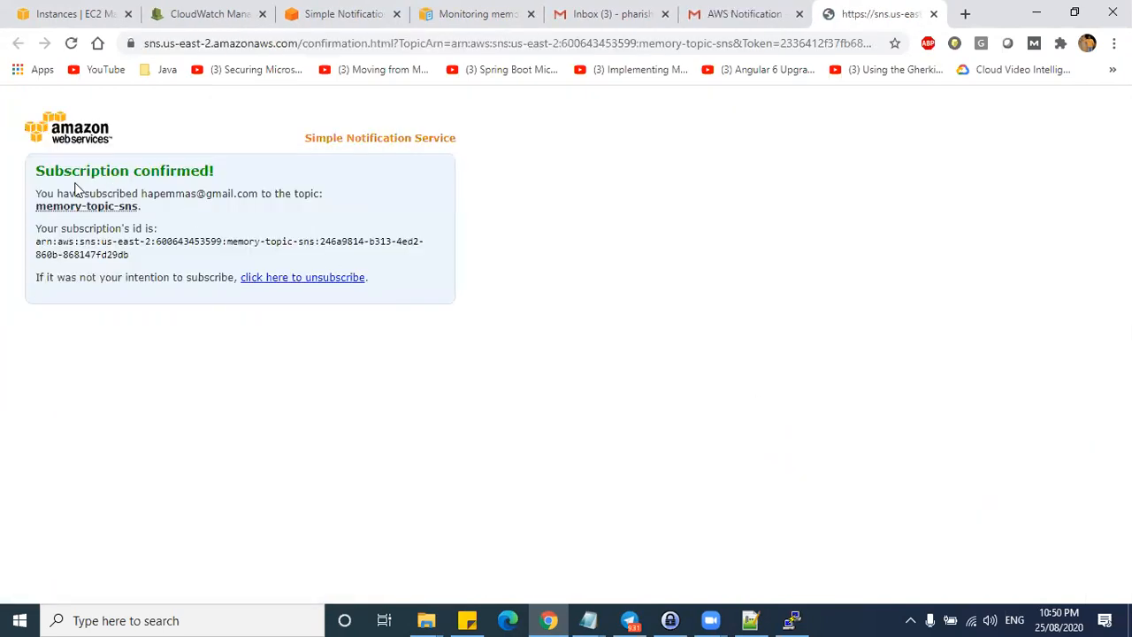
{"action": "left_click_drag", "start_coordinate": [36, 171], "coordinate": [222, 174]}
{"action": "left_click", "coordinate": [245, 173]}
{"action": "triple_click", "coordinate": [77, 173]}
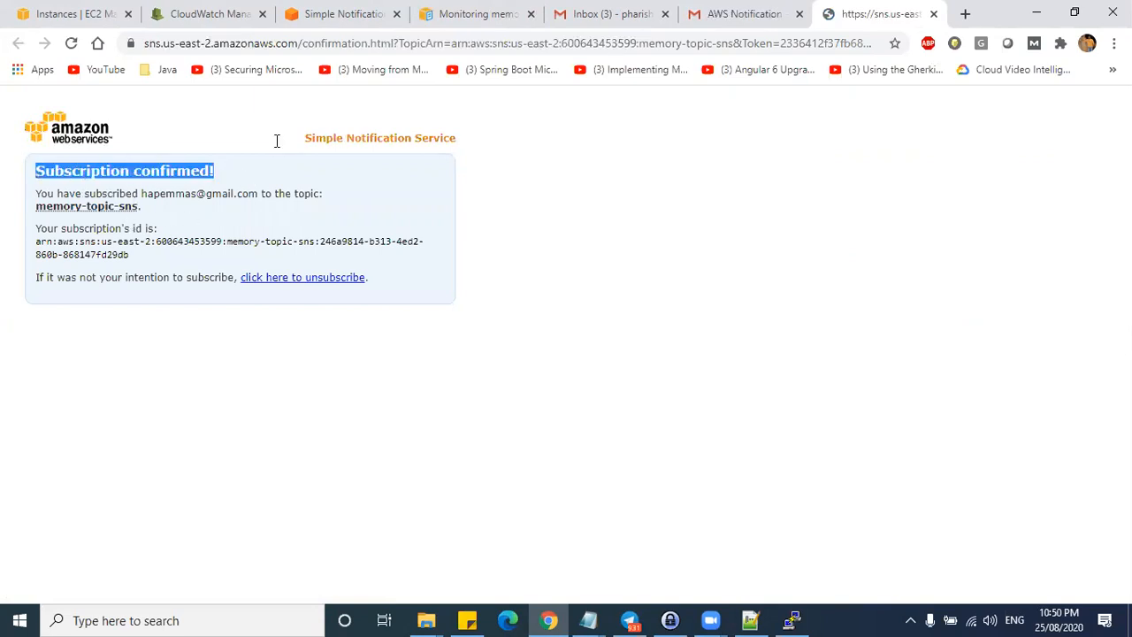
{"action": "left_click", "coordinate": [338, 16]}
- Open memory-topic-sns and verify its email subscription status reads Confirmed
{"action": "left_click", "coordinate": [959, 187]}
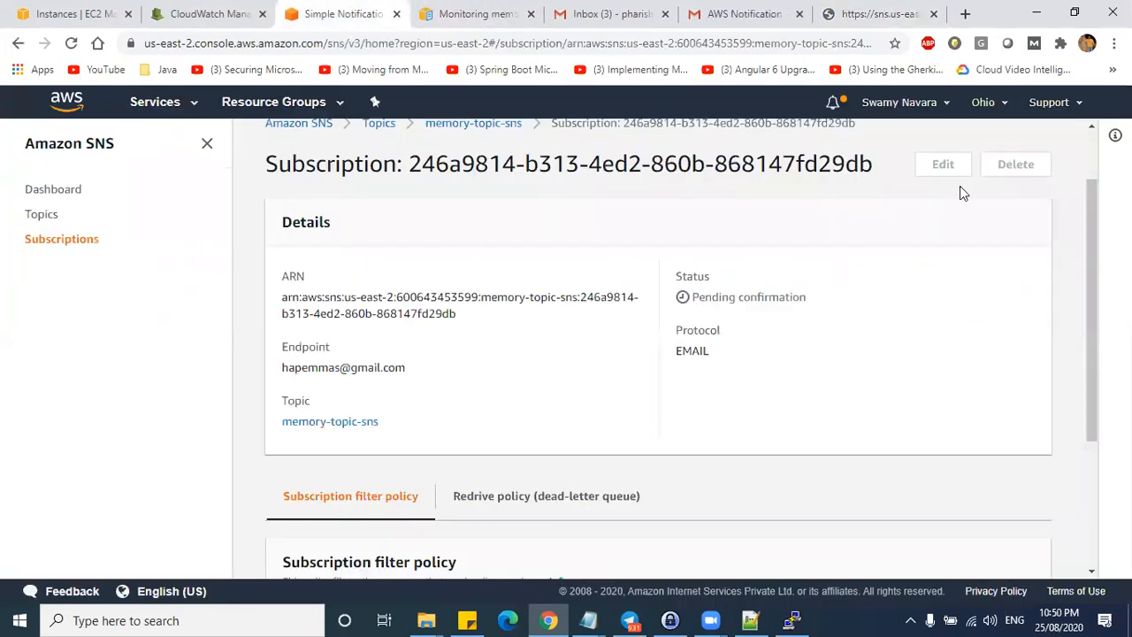
{"action": "scroll", "coordinate": [957, 209], "scroll_direction": "up", "scroll_amount": 1}
{"action": "scroll", "coordinate": [892, 207], "scroll_direction": "down", "scroll_amount": 1}
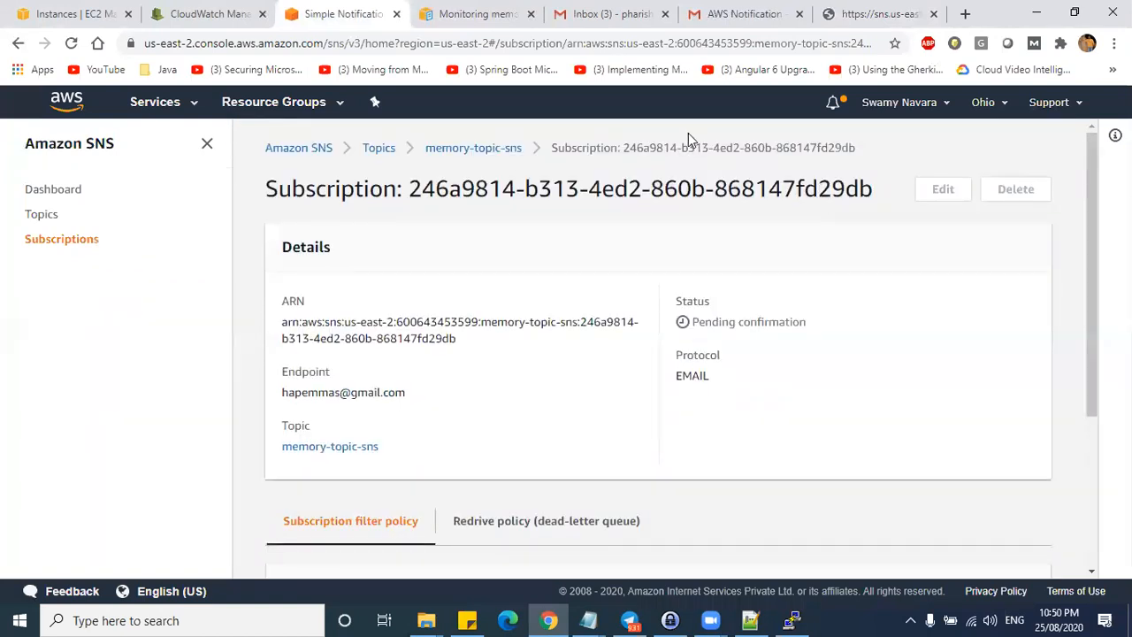
{"action": "left_click", "coordinate": [447, 148]}
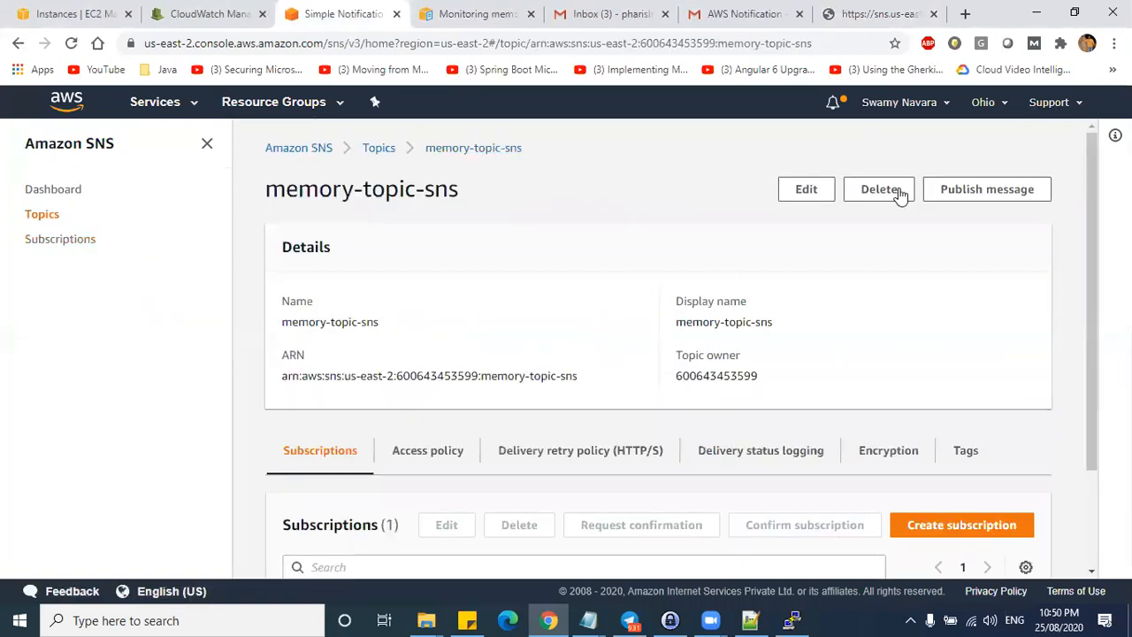
{"action": "scroll", "coordinate": [897, 341], "scroll_direction": "down", "scroll_amount": 2}
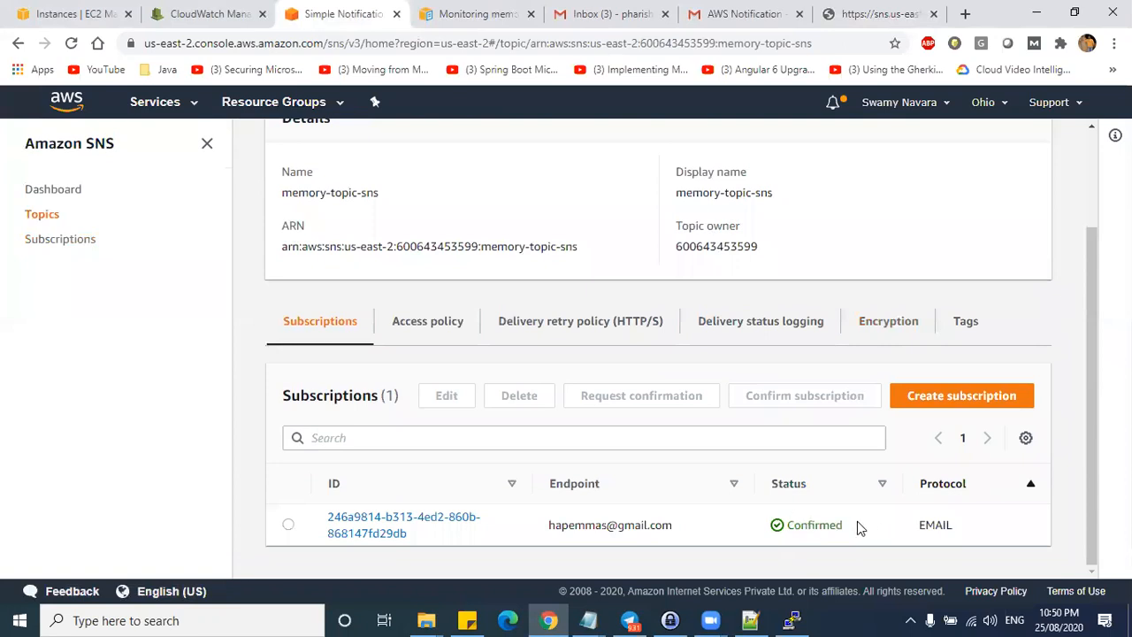
{"action": "left_click_drag", "start_coordinate": [858, 528], "coordinate": [756, 528]}
{"action": "left_click_drag", "start_coordinate": [686, 535], "coordinate": [536, 503]}
- Reopen memory-topic-sns from the Topics list and review the subscription's endpoint address
{"action": "scroll", "coordinate": [336, 309], "scroll_direction": "up", "scroll_amount": 3}
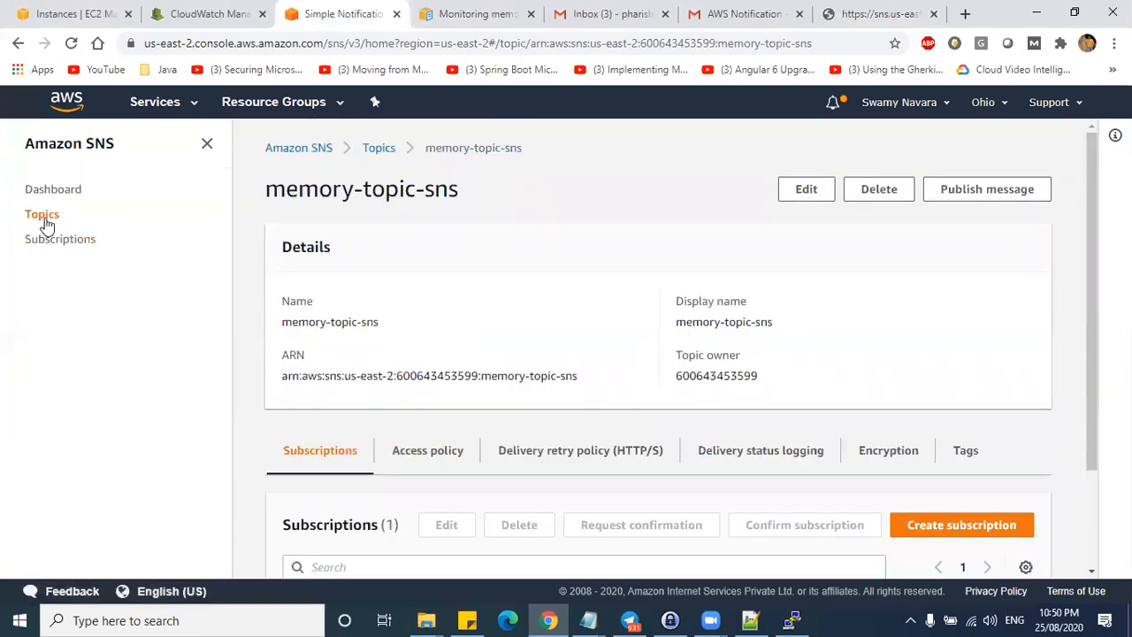
{"action": "left_click", "coordinate": [41, 214]}
{"action": "left_click_drag", "start_coordinate": [426, 329], "coordinate": [329, 336]}
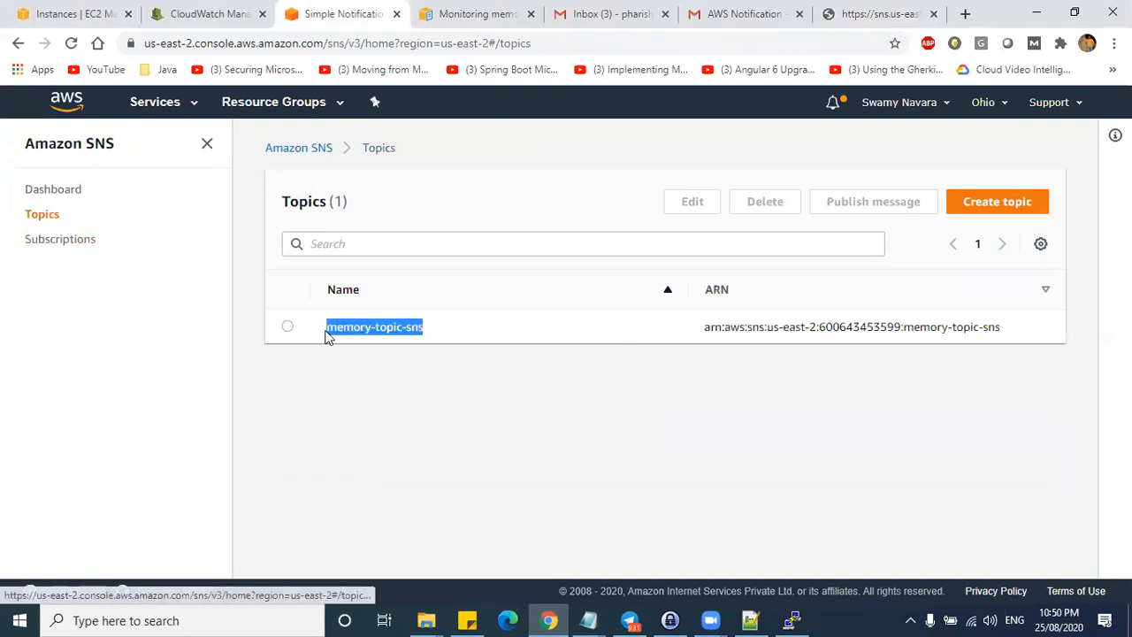
{"action": "left_click", "coordinate": [288, 327]}
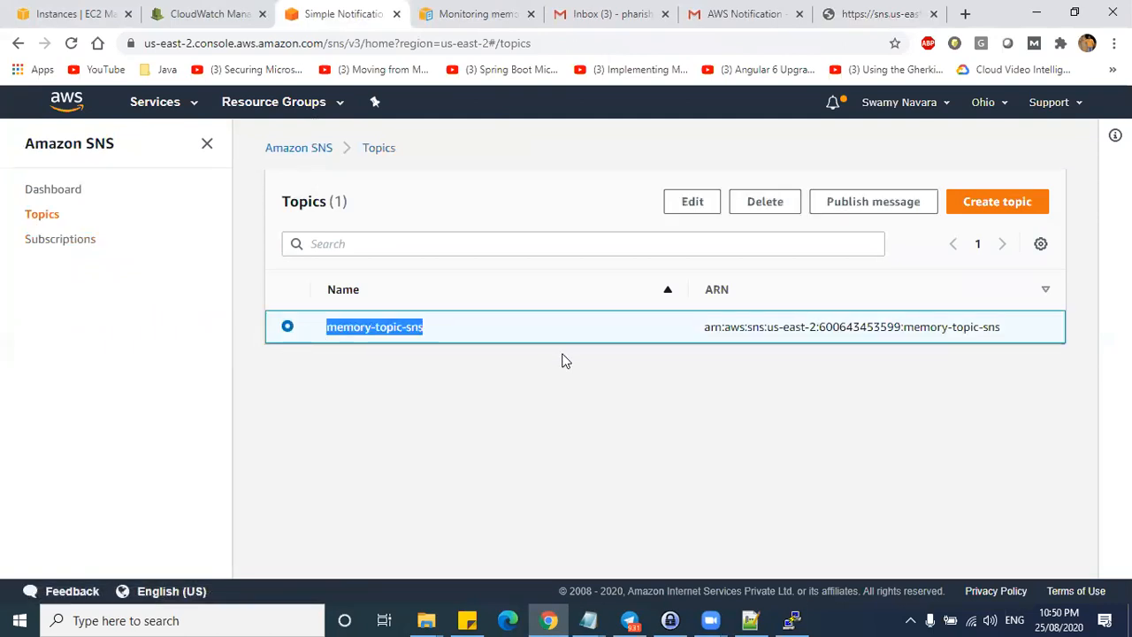
{"action": "left_click", "coordinate": [387, 329]}
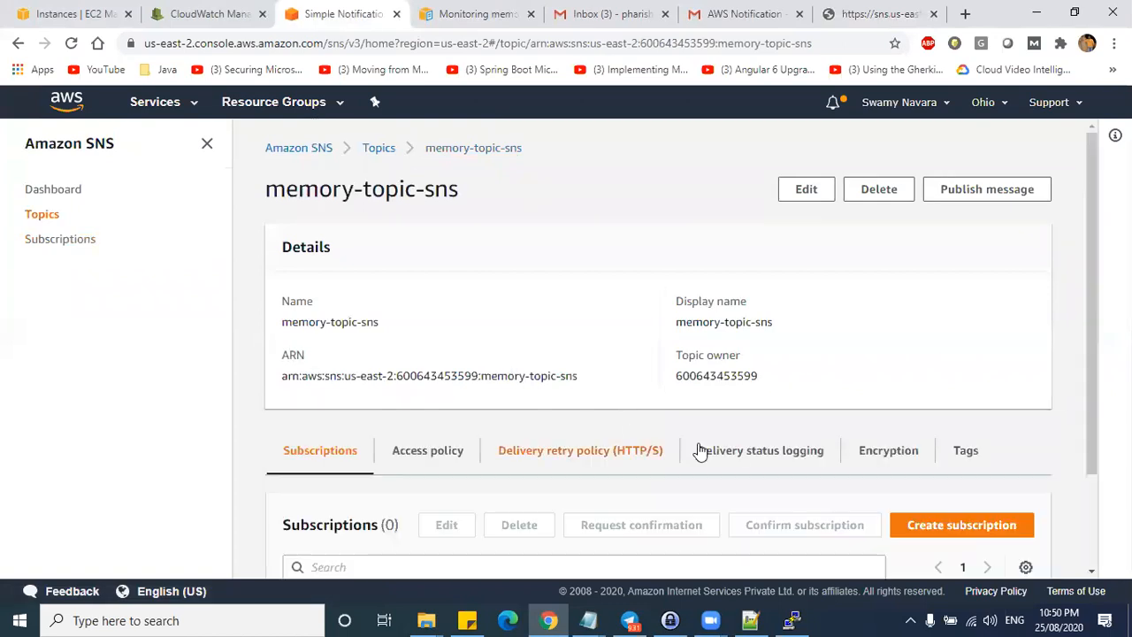
{"action": "scroll", "coordinate": [699, 451], "scroll_direction": "down", "scroll_amount": 2}
{"action": "left_click_drag", "start_coordinate": [550, 523], "coordinate": [683, 528]}
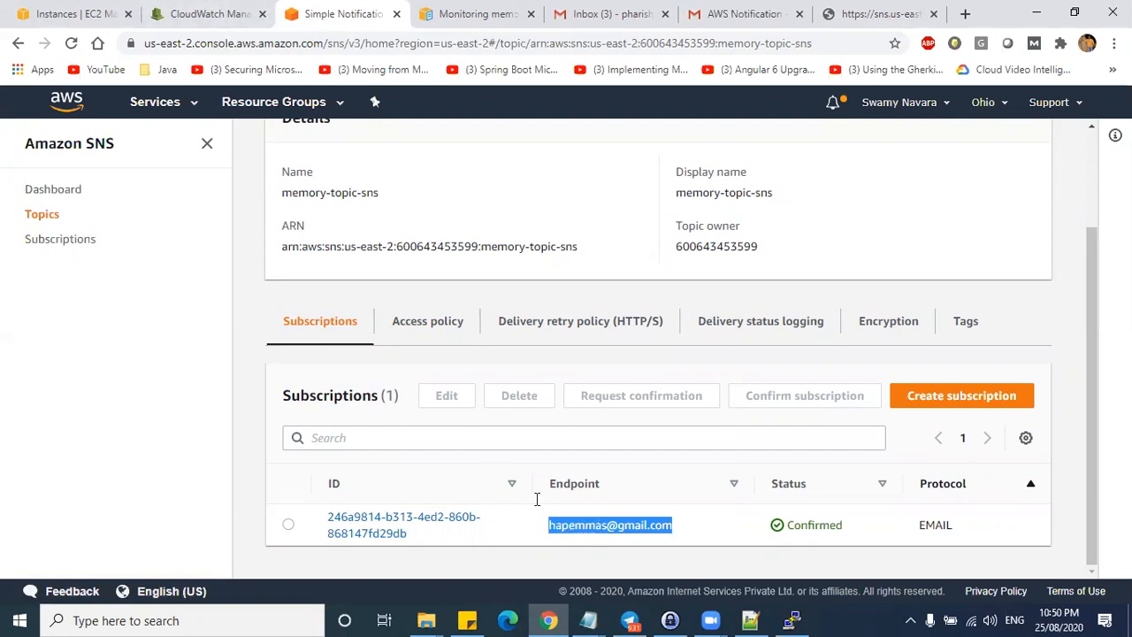
{"action": "left_click_drag", "start_coordinate": [550, 528], "coordinate": [685, 536]}
- Move between the documentation, CloudWatch alarm and SNS topic tabs
{"action": "left_click", "coordinate": [428, 9]}
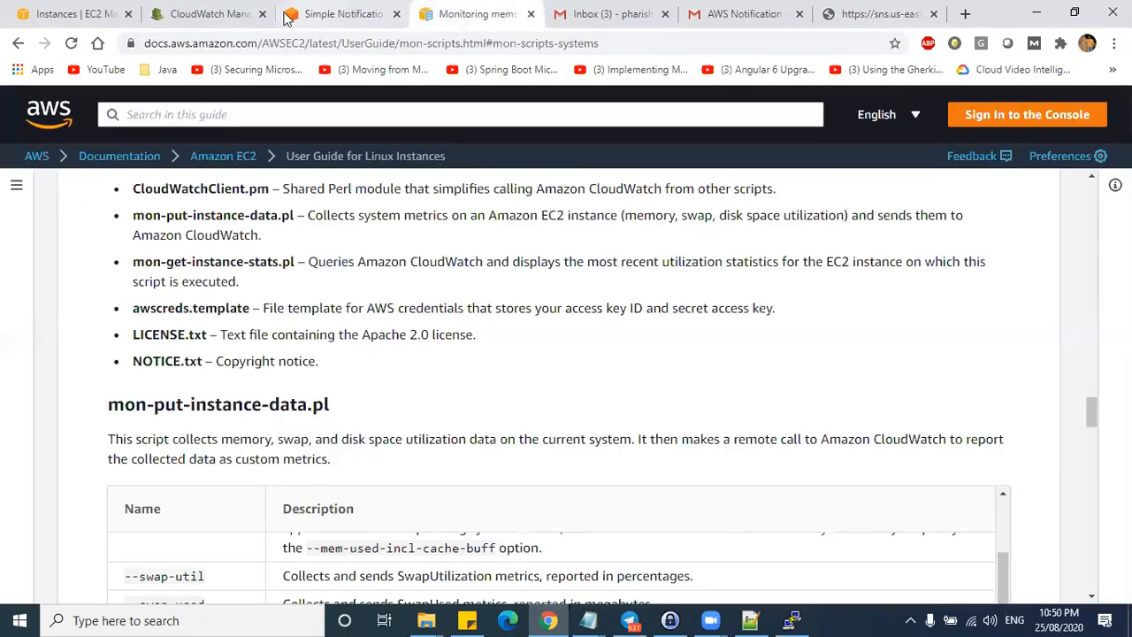
{"action": "left_click", "coordinate": [223, 12]}
{"action": "left_click", "coordinate": [352, 16]}
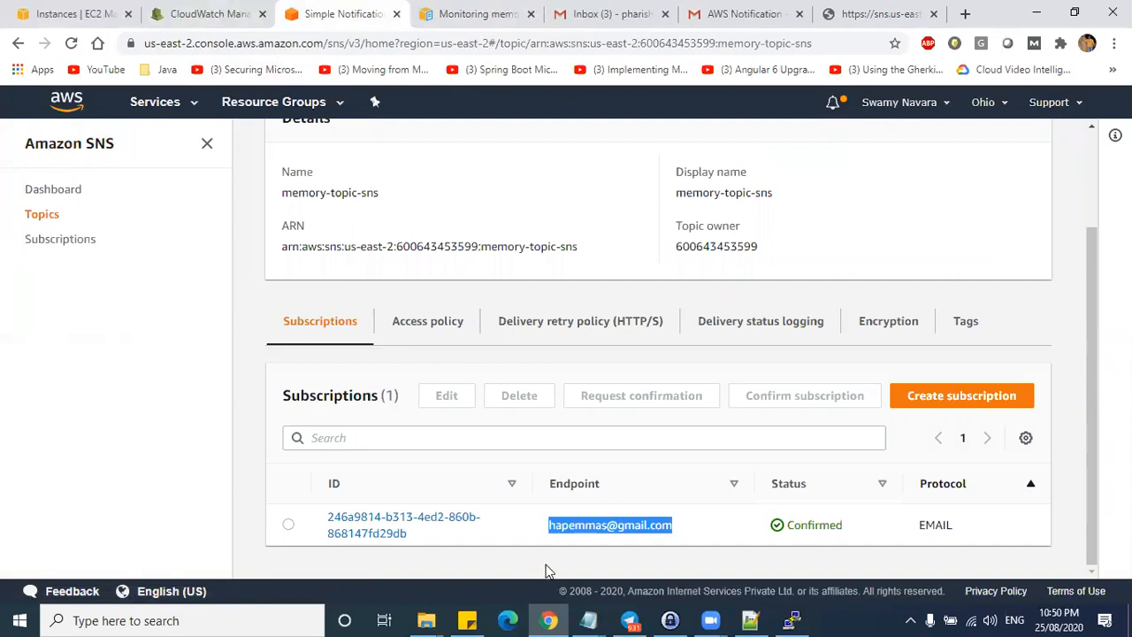
{"action": "left_click_drag", "start_coordinate": [98, 214], "coordinate": [116, 205]}
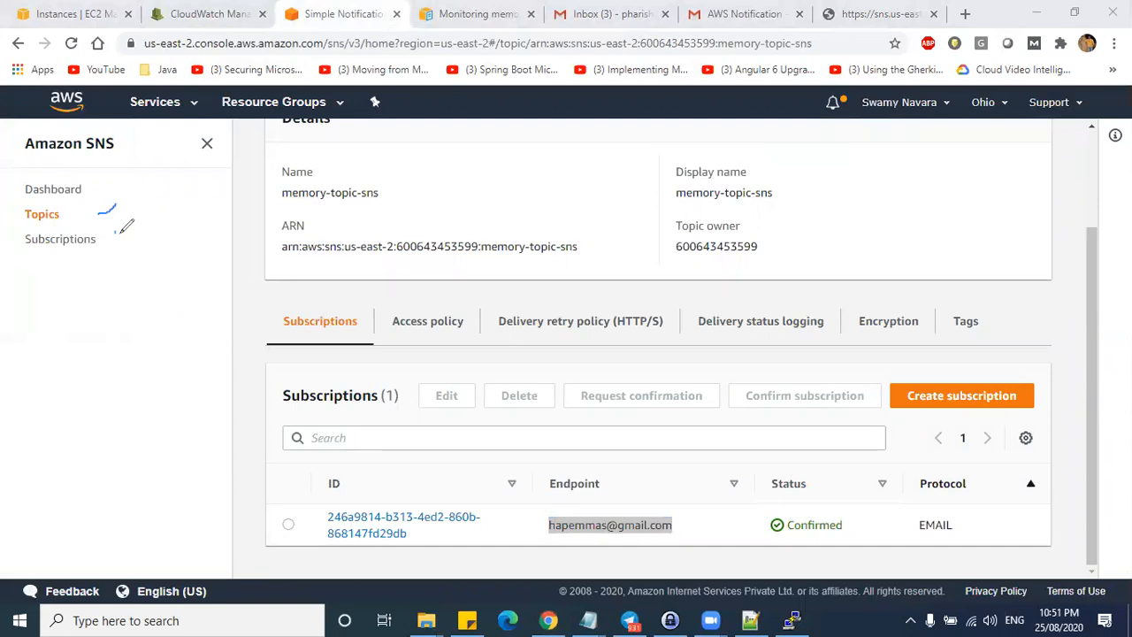
{"action": "key", "text": "ctrl+z"}
{"action": "left_click", "coordinate": [208, 13]}
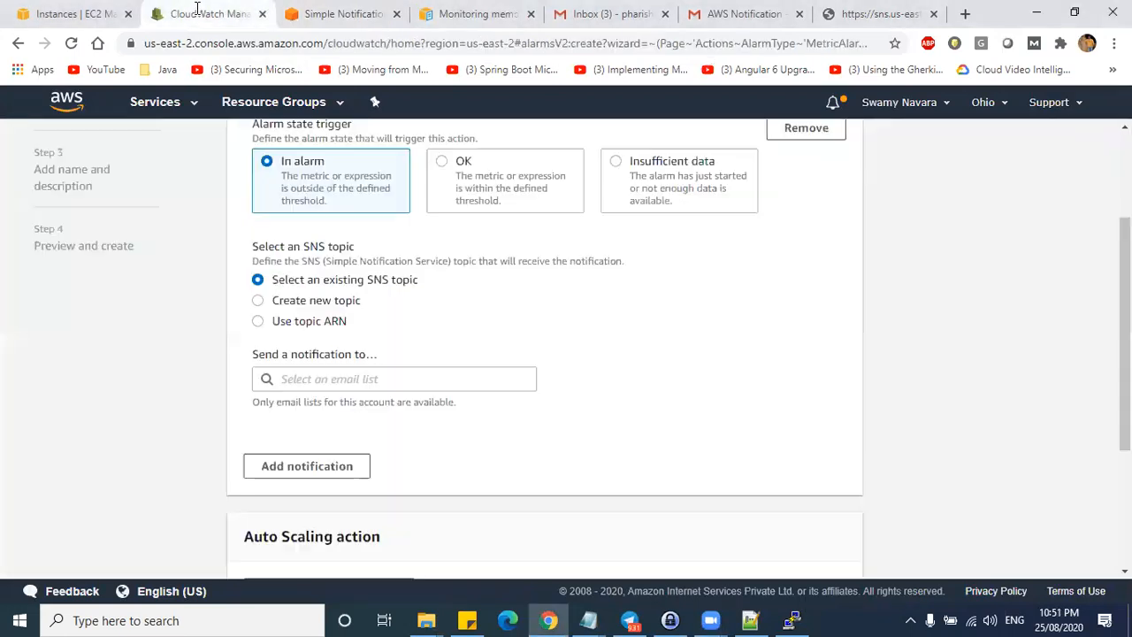
{"action": "scroll", "coordinate": [462, 237], "scroll_direction": "up", "scroll_amount": 2}
{"action": "scroll", "coordinate": [451, 240], "scroll_direction": "down", "scroll_amount": 2}
{"action": "scroll", "coordinate": [643, 317], "scroll_direction": "up", "scroll_amount": 2}
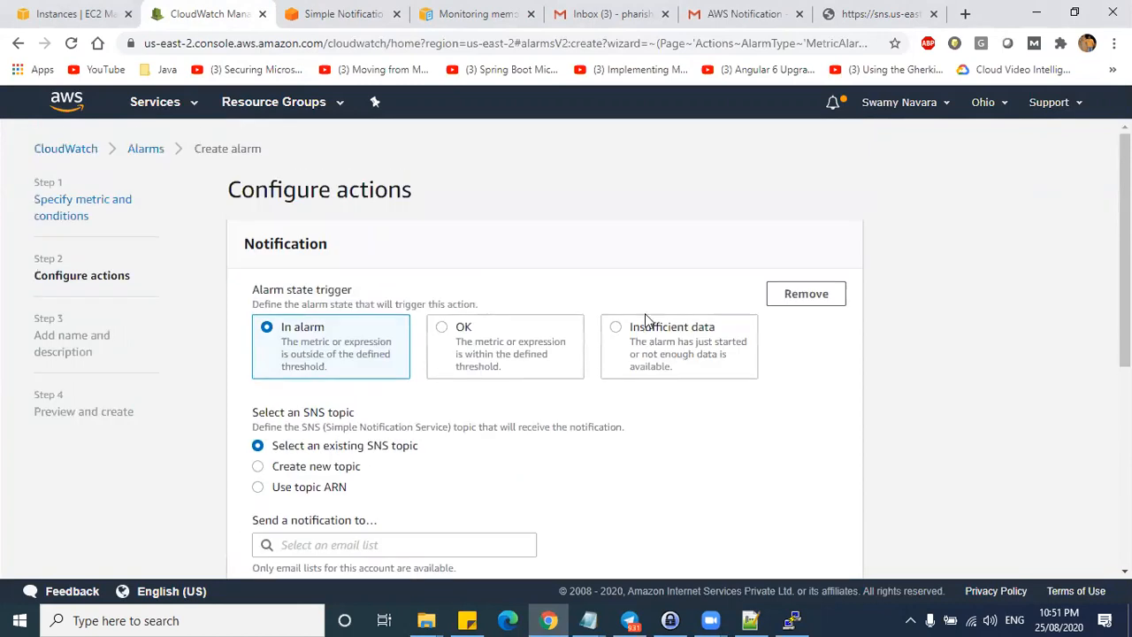
{"action": "scroll", "coordinate": [434, 317], "scroll_direction": "down", "scroll_amount": 4}
{"action": "left_click", "coordinate": [354, 214]}
{"action": "scroll", "coordinate": [437, 211], "scroll_direction": "up", "scroll_amount": 1}
{"action": "left_click", "coordinate": [301, 211]}
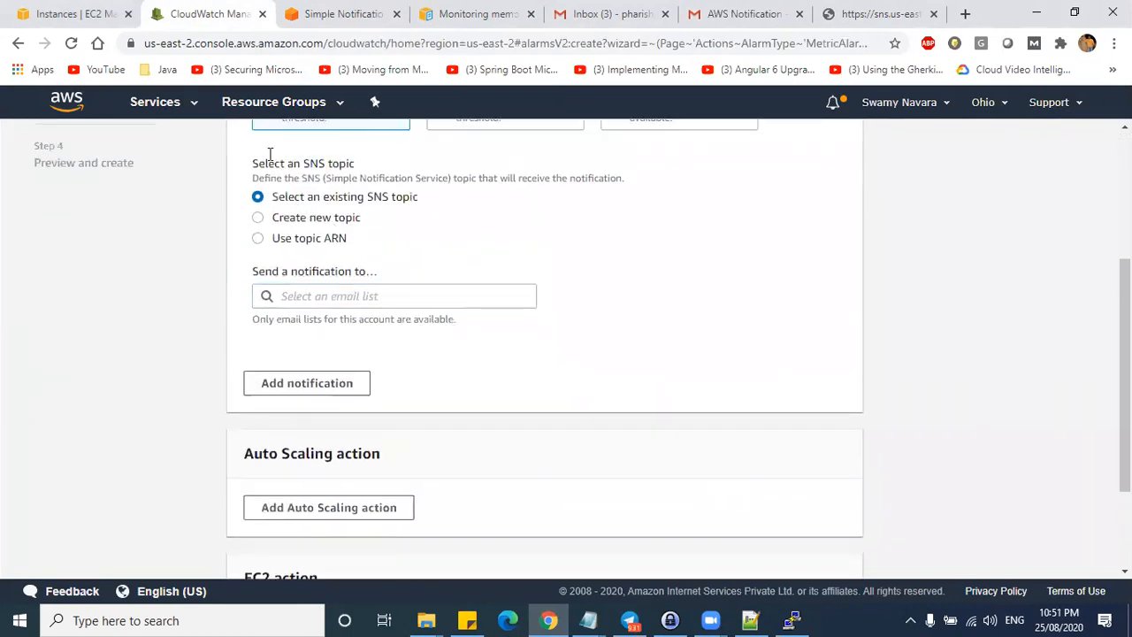
{"action": "scroll", "coordinate": [265, 159], "scroll_direction": "up", "scroll_amount": 3}
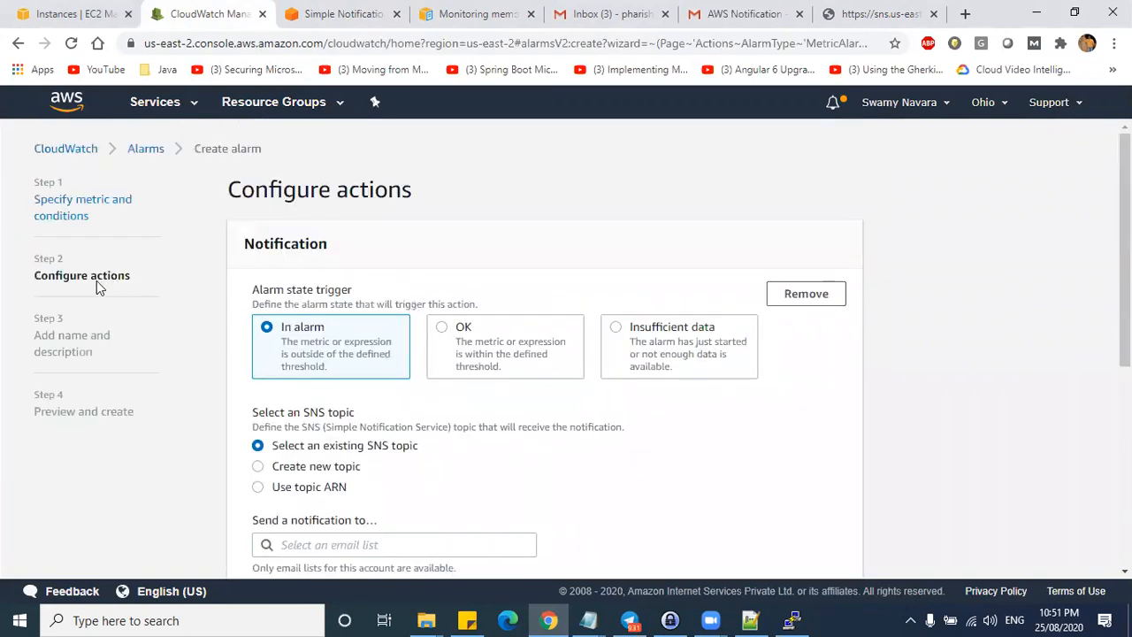
{"action": "left_click", "coordinate": [71, 205]}
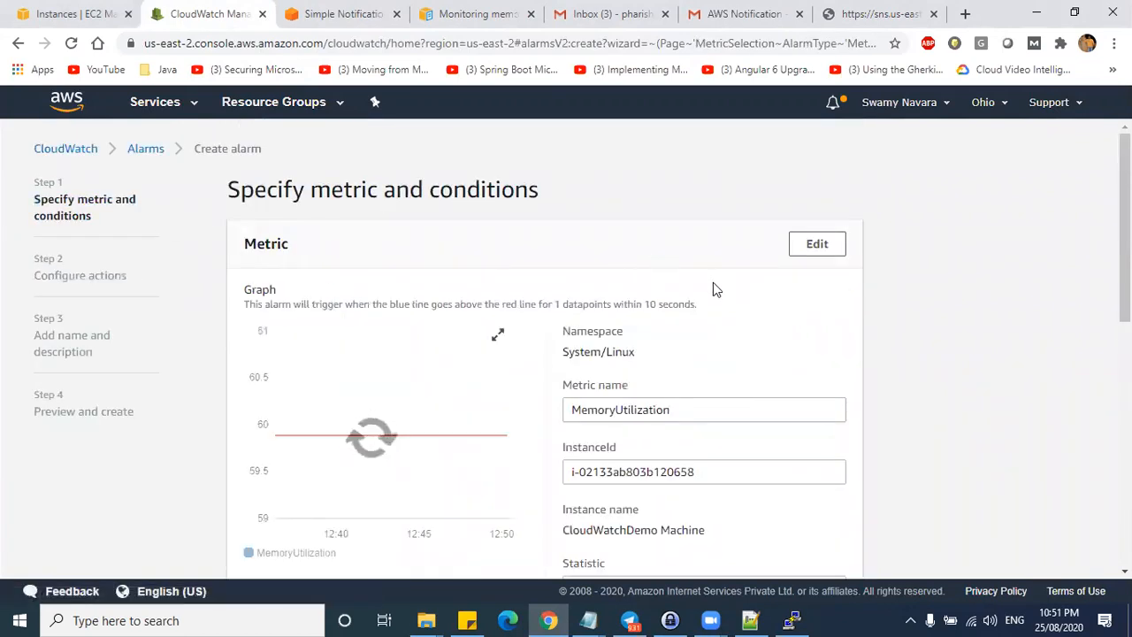
{"action": "scroll", "coordinate": [717, 292], "scroll_direction": "down", "scroll_amount": 4}
{"action": "scroll", "coordinate": [716, 295], "scroll_direction": "up", "scroll_amount": 2}
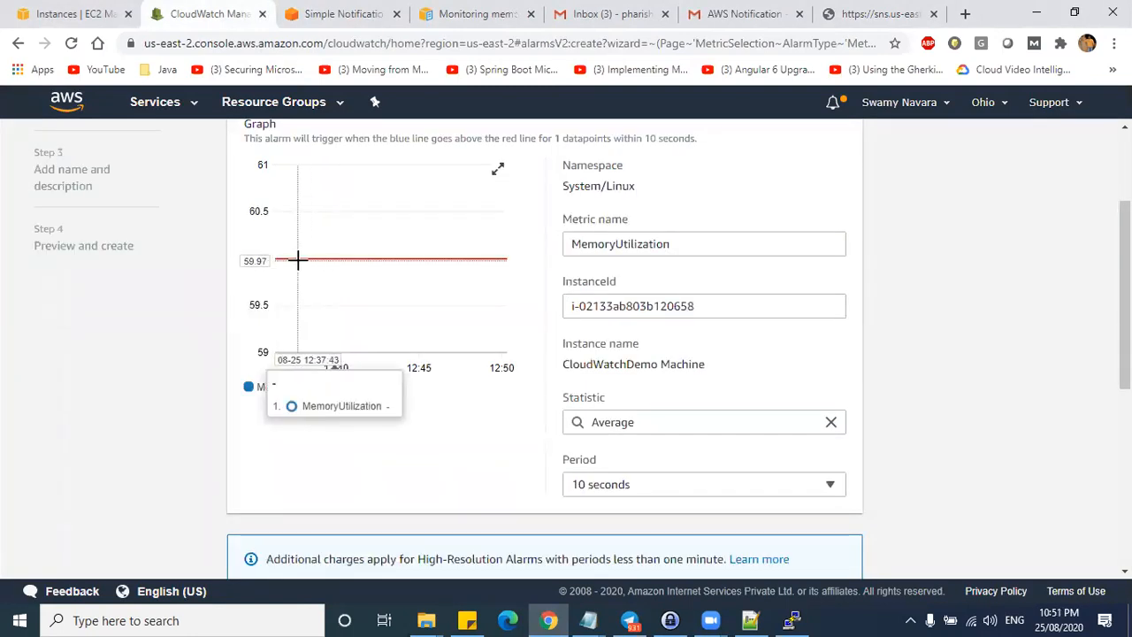
{"action": "scroll", "coordinate": [531, 319], "scroll_direction": "down", "scroll_amount": 1}
{"action": "scroll", "coordinate": [882, 344], "scroll_direction": "down", "scroll_amount": 3}
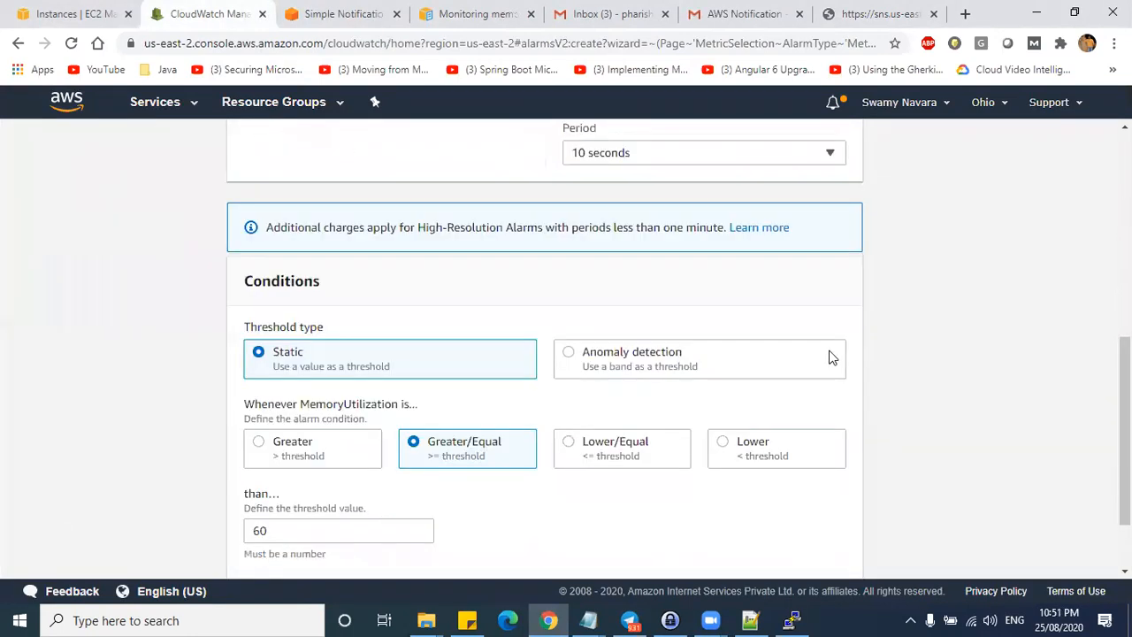
{"action": "scroll", "coordinate": [586, 197], "scroll_direction": "up", "scroll_amount": 1}
{"action": "scroll", "coordinate": [786, 372], "scroll_direction": "down", "scroll_amount": 2}
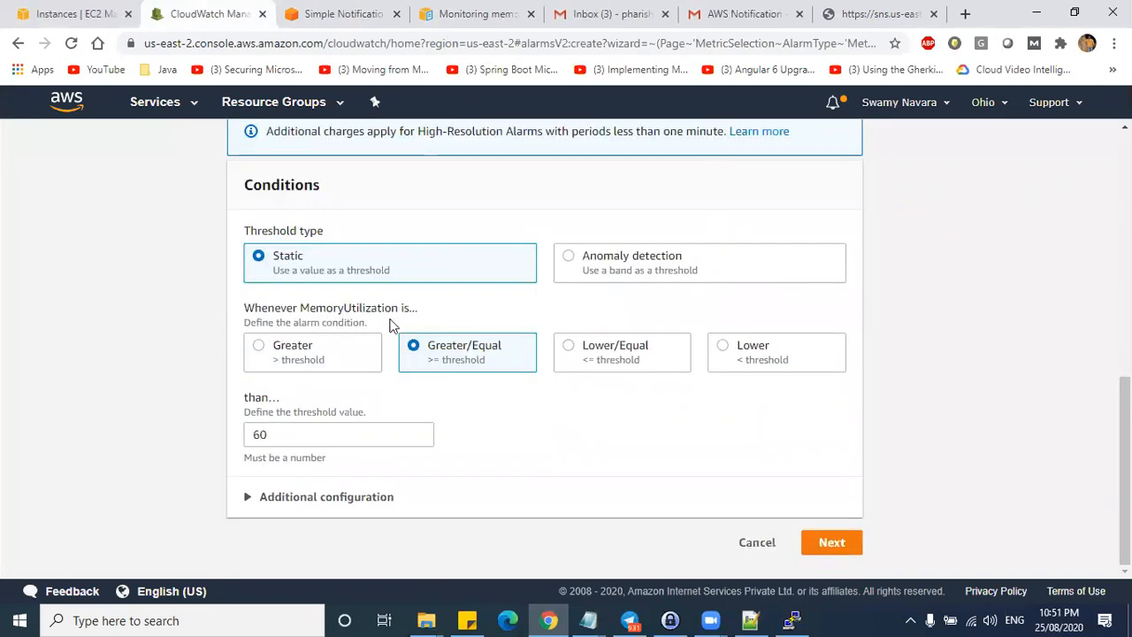
{"action": "left_click", "coordinate": [829, 543]}
{"action": "scroll", "coordinate": [258, 310], "scroll_direction": "down", "scroll_amount": 2}
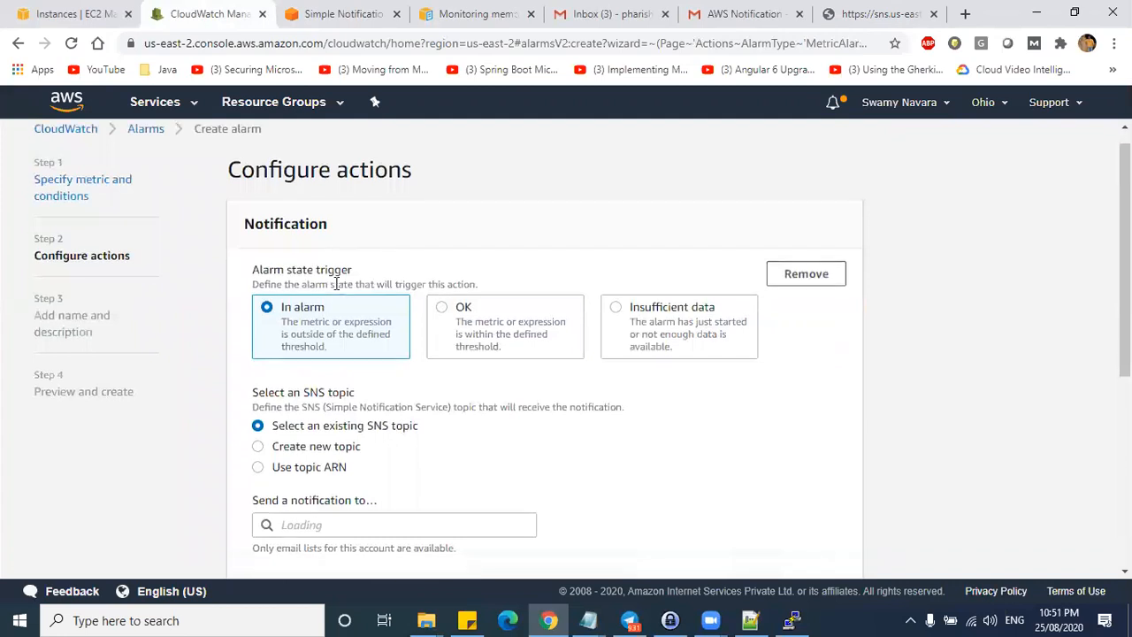
- Pick memory-topic-sns as the In alarm notification topic and review its email endpoint
{"action": "left_click", "coordinate": [283, 379]}
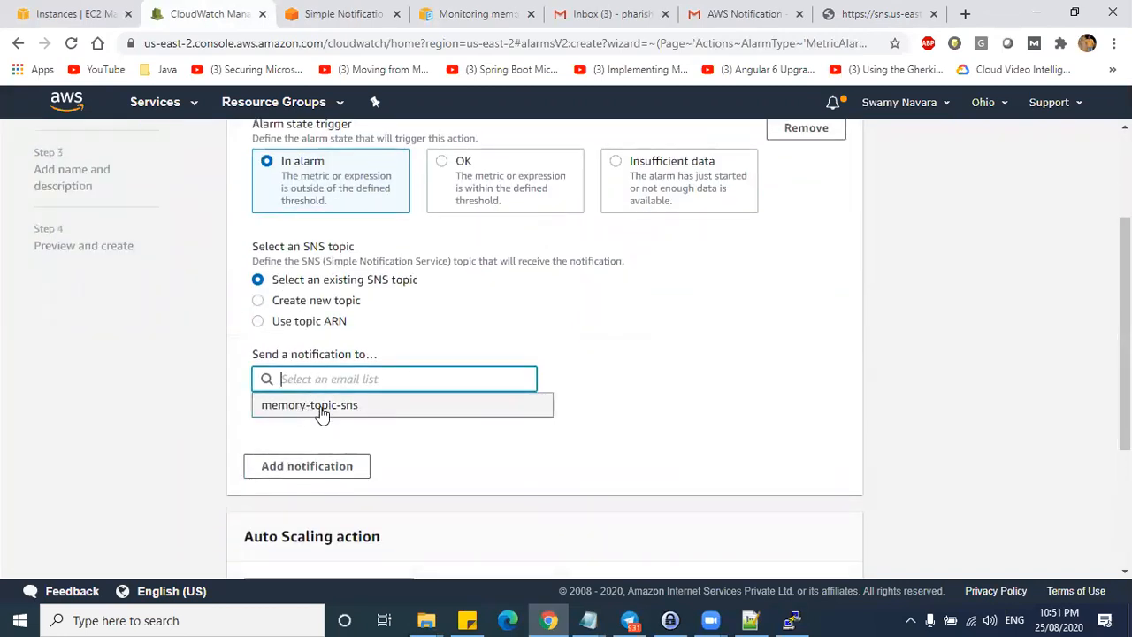
{"action": "left_click", "coordinate": [346, 412]}
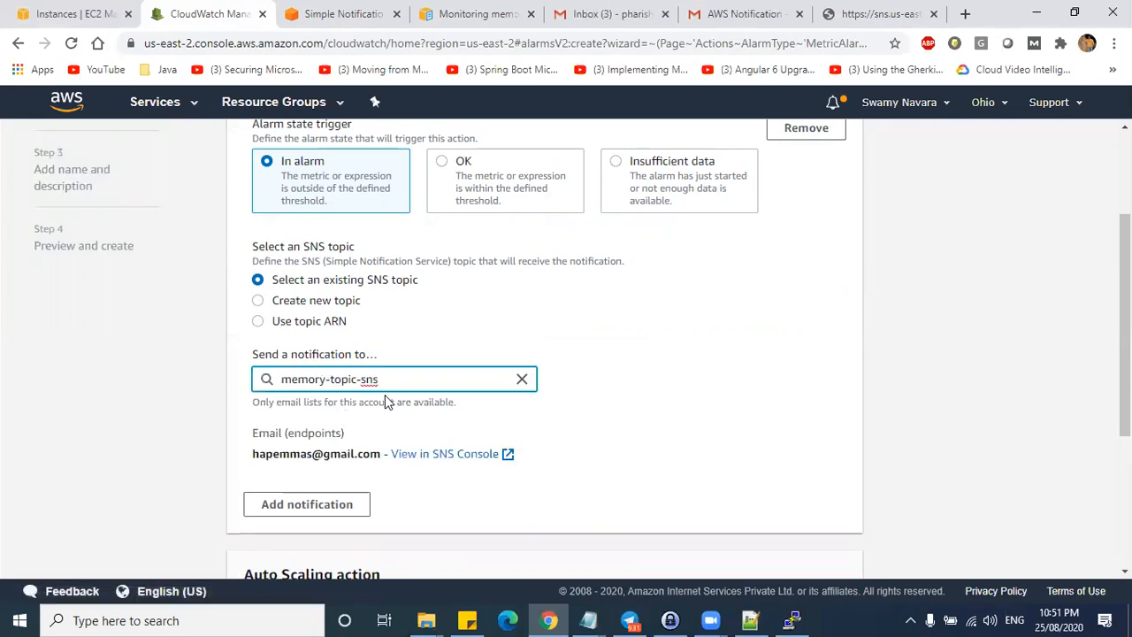
{"action": "left_click_drag", "start_coordinate": [254, 454], "coordinate": [363, 456]}
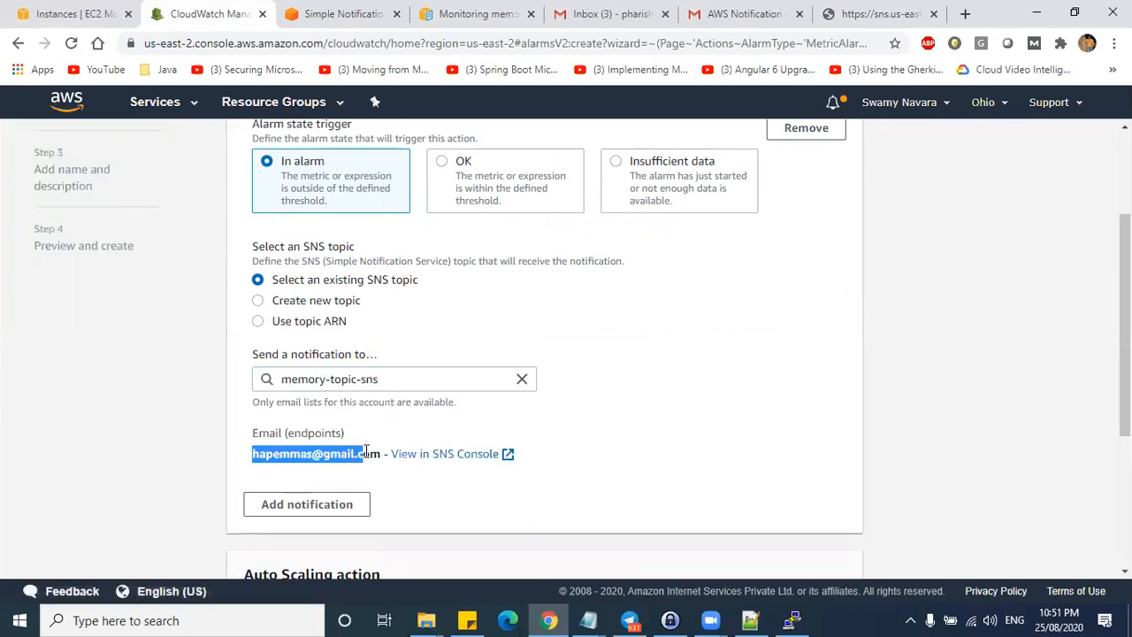
{"action": "scroll", "coordinate": [567, 463], "scroll_direction": "down", "scroll_amount": 2}
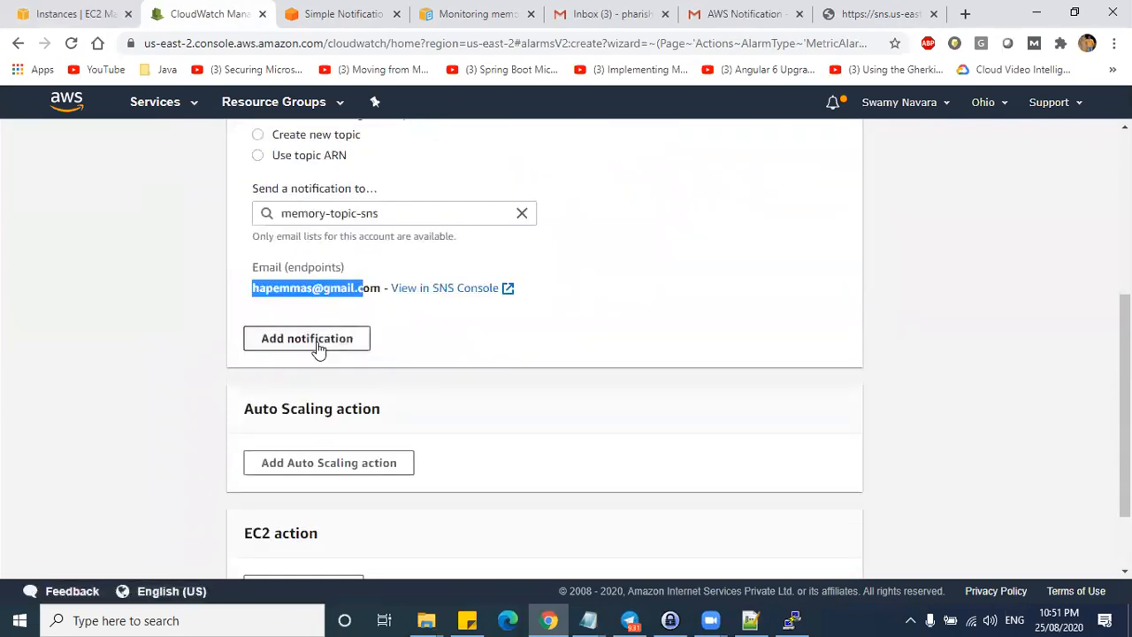
{"action": "scroll", "coordinate": [319, 348], "scroll_direction": "down", "scroll_amount": 1}
{"action": "left_click_drag", "start_coordinate": [406, 337], "coordinate": [234, 337]}
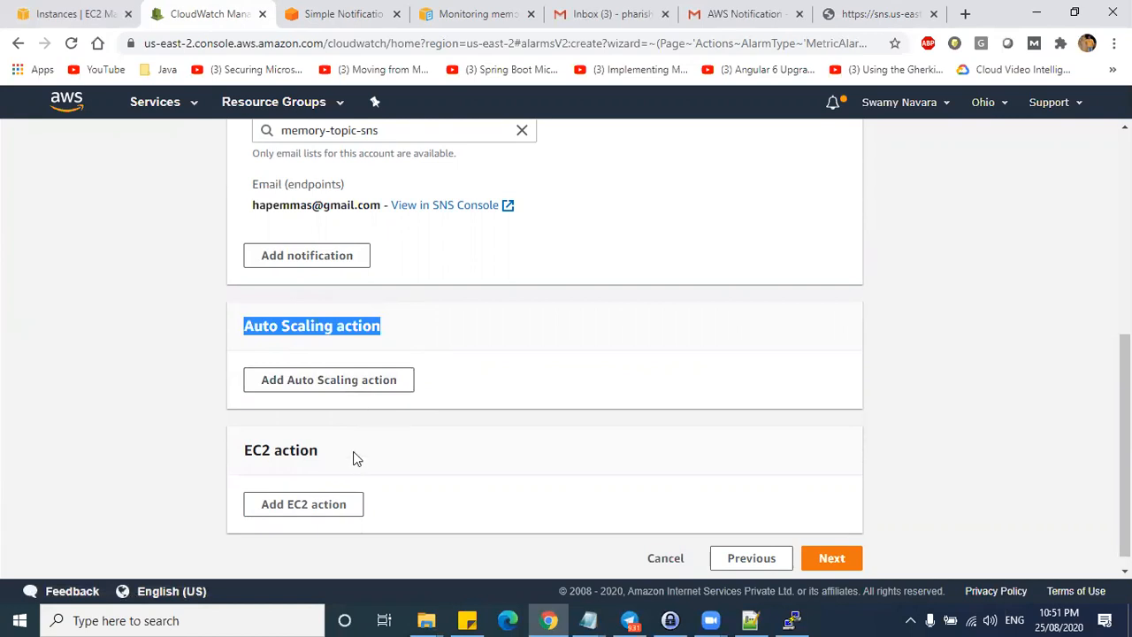
{"action": "scroll", "coordinate": [361, 457], "scroll_direction": "down", "scroll_amount": 1}
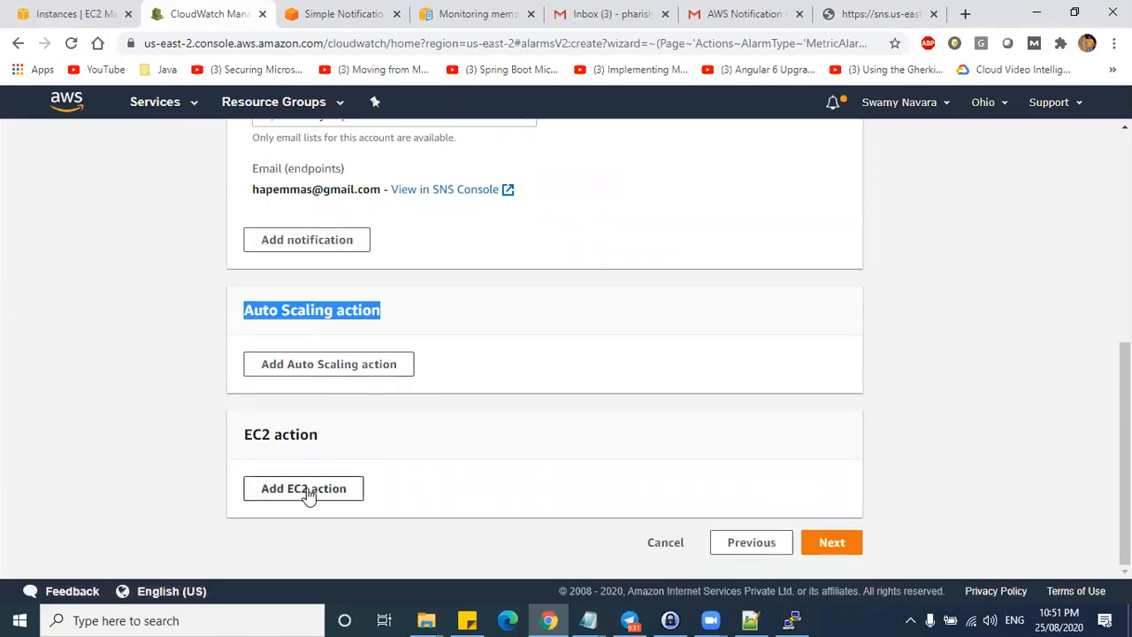
- Add an EC2 action set to Stop this instance and proceed to the naming step
{"action": "left_click", "coordinate": [307, 492]}
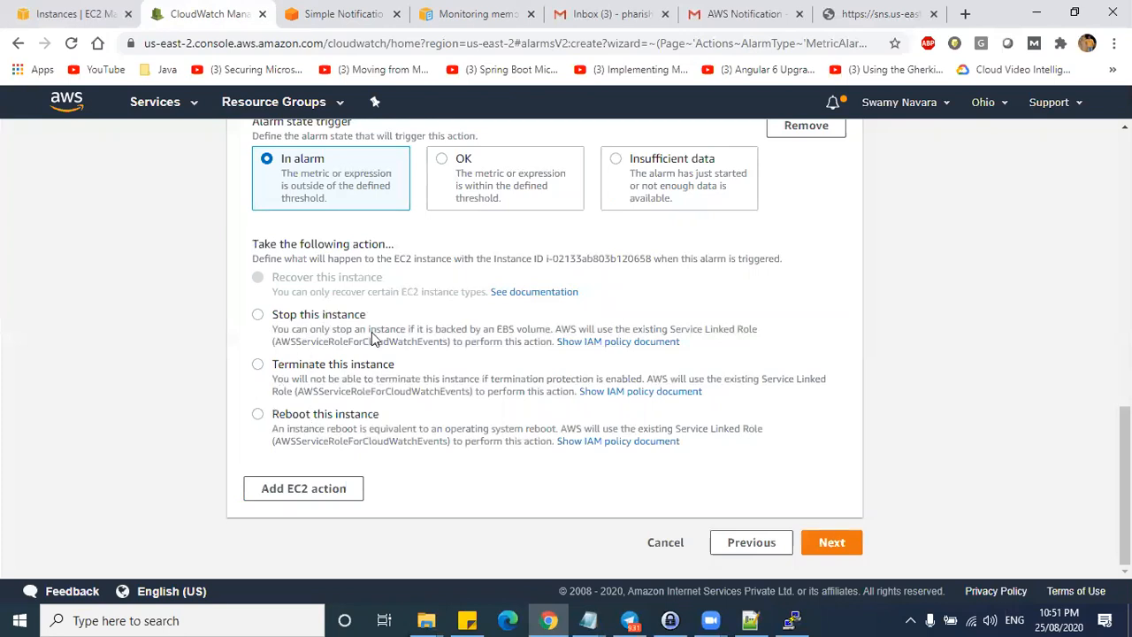
{"action": "scroll", "coordinate": [460, 414], "scroll_direction": "up", "scroll_amount": 1}
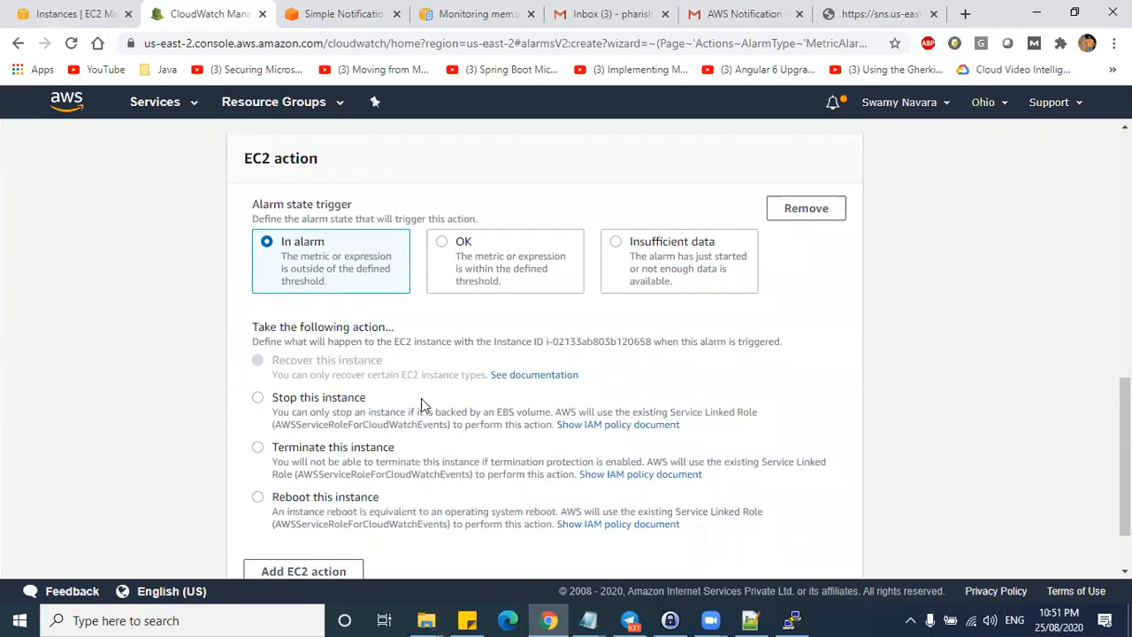
{"action": "left_click", "coordinate": [259, 399]}
{"action": "left_click_drag", "start_coordinate": [365, 400], "coordinate": [272, 400]}
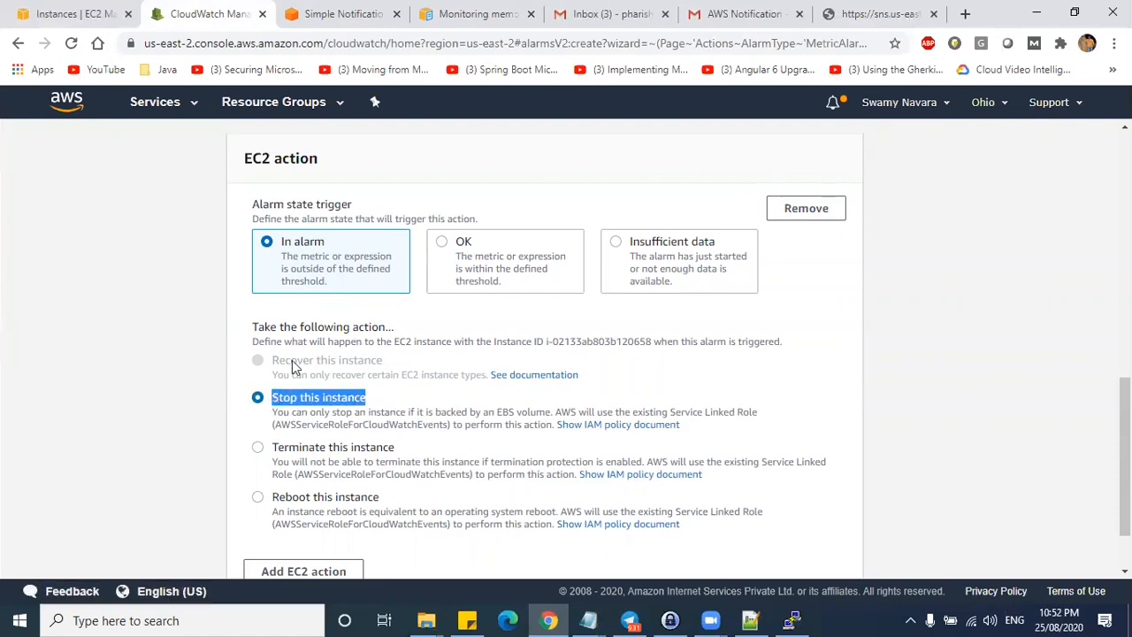
{"action": "scroll", "coordinate": [321, 309], "scroll_direction": "up", "scroll_amount": 4}
{"action": "scroll", "coordinate": [376, 200], "scroll_direction": "up", "scroll_amount": 4}
{"action": "scroll", "coordinate": [369, 213], "scroll_direction": "down", "scroll_amount": 9}
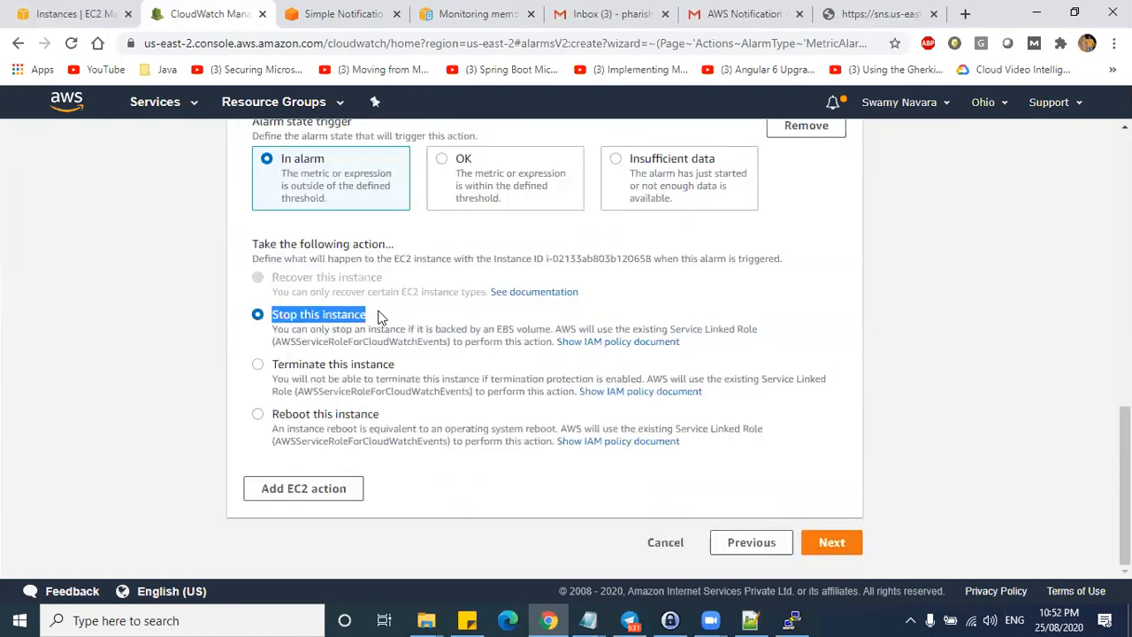
{"action": "left_click", "coordinate": [832, 542]}
- Name the alarm memory-60-stop-instance, describe stopping the EC2 Machine at 60% memory, and continue
{"action": "left_click", "coordinate": [308, 329]}
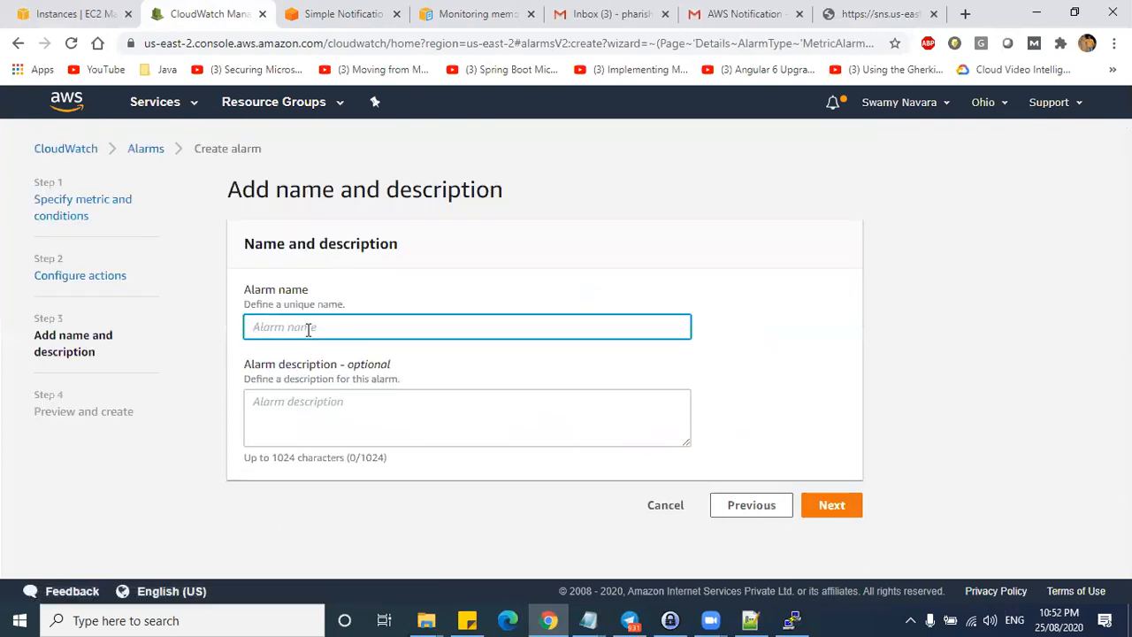
{"action": "type", "text": "memory-60-st"}
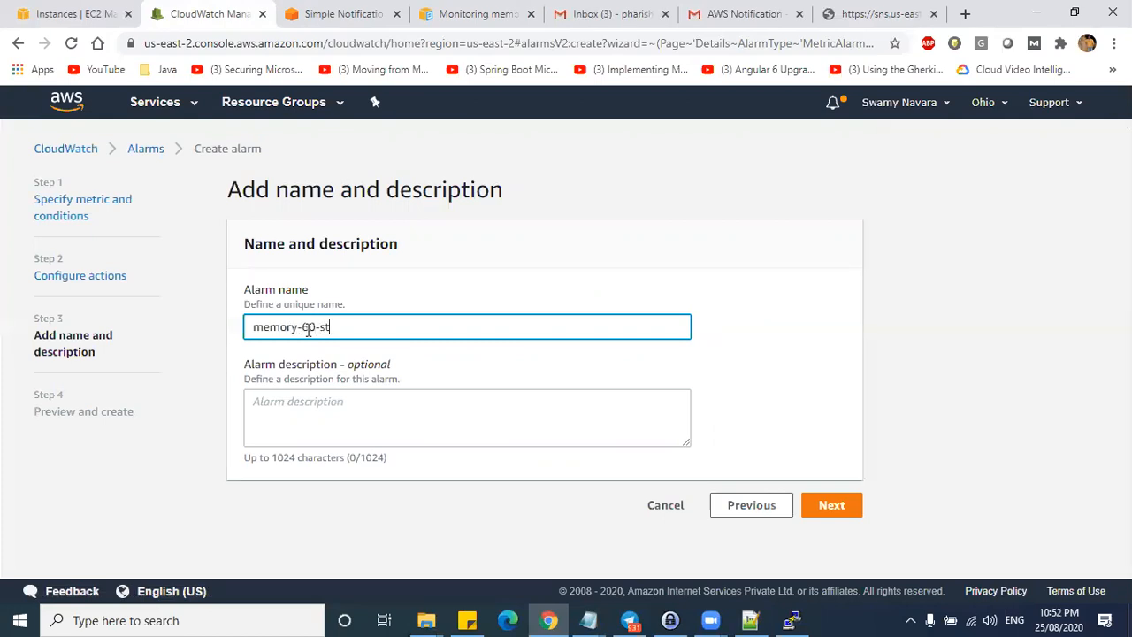
{"action": "type", "text": "op-instance"}
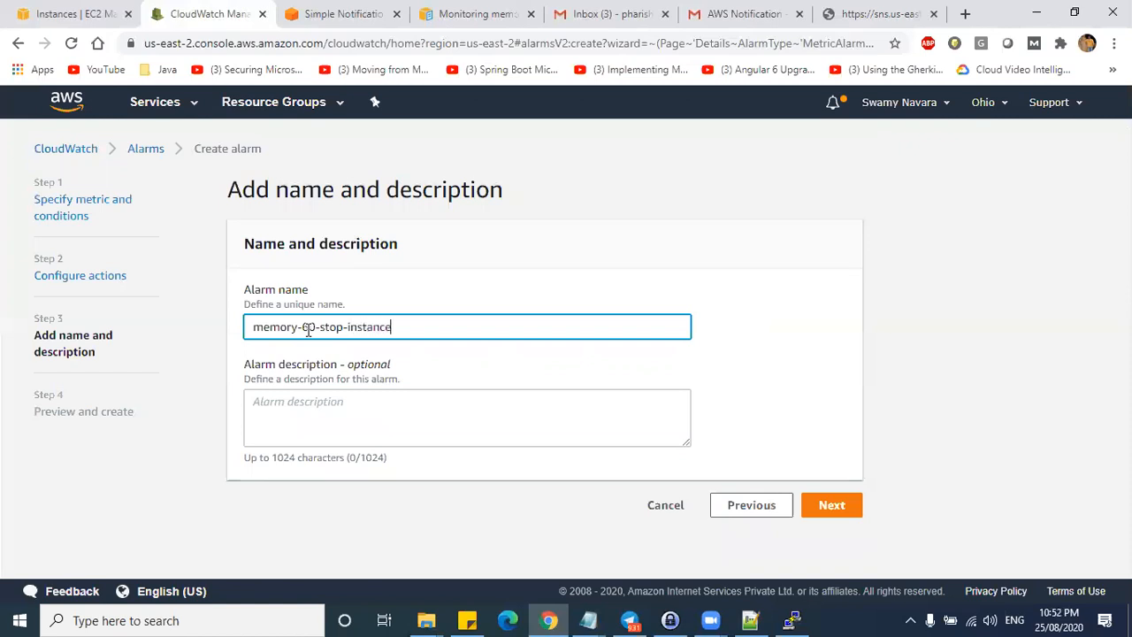
{"action": "key", "text": "ctrl+a"}
{"action": "left_click", "coordinate": [305, 409]}
{"action": "type", "text": "When the mem"}
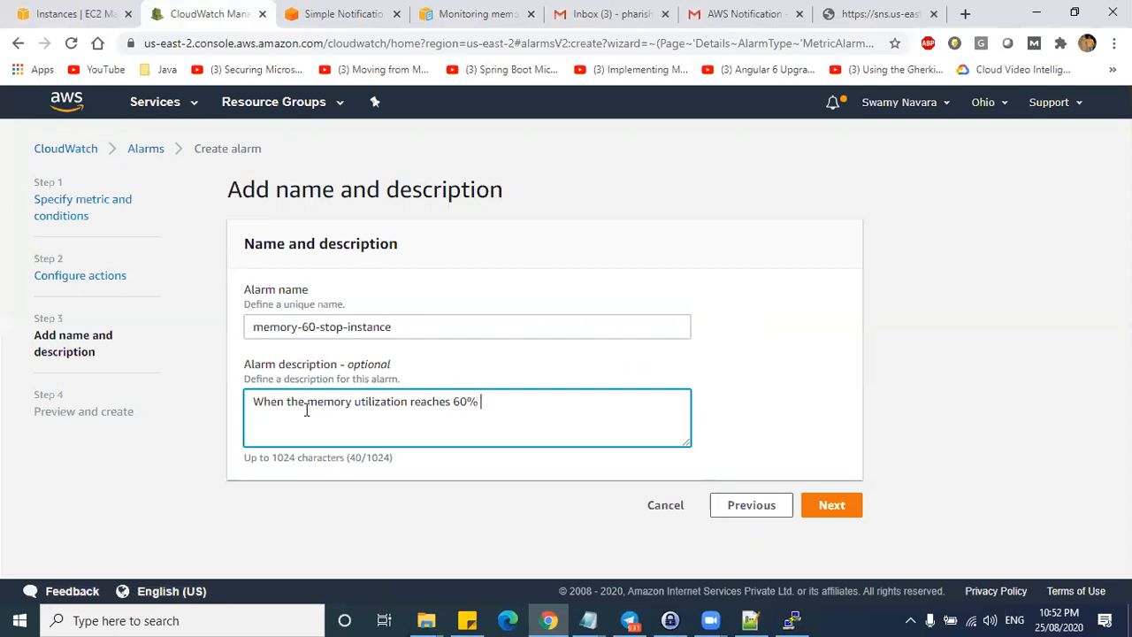
{"action": "type", "text": "EC2 Machine will be stopped"}
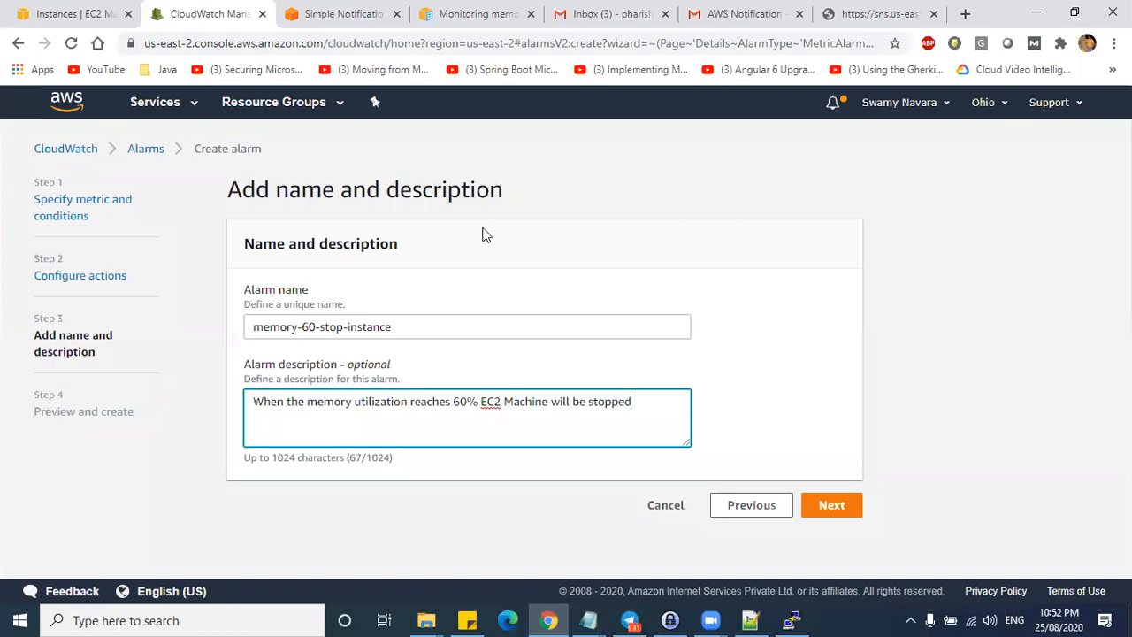
{"action": "left_click", "coordinate": [824, 503]}
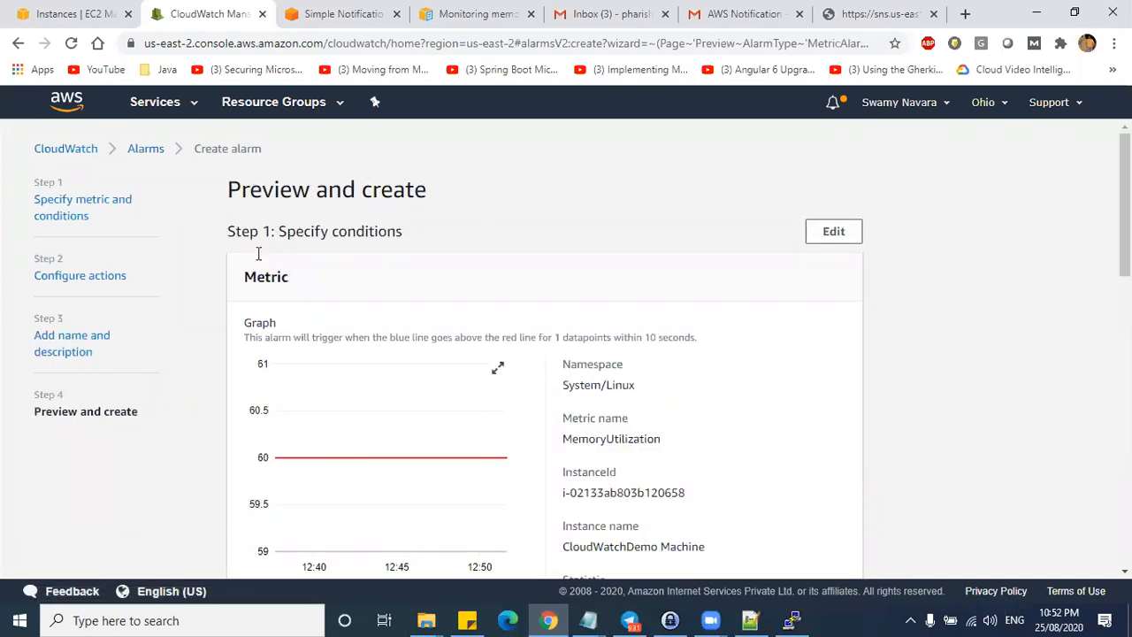
- Create the alarm and open memory-60-stop-instance from the Insufficient data alarm list
{"action": "scroll", "coordinate": [356, 362], "scroll_direction": "down", "scroll_amount": 10}
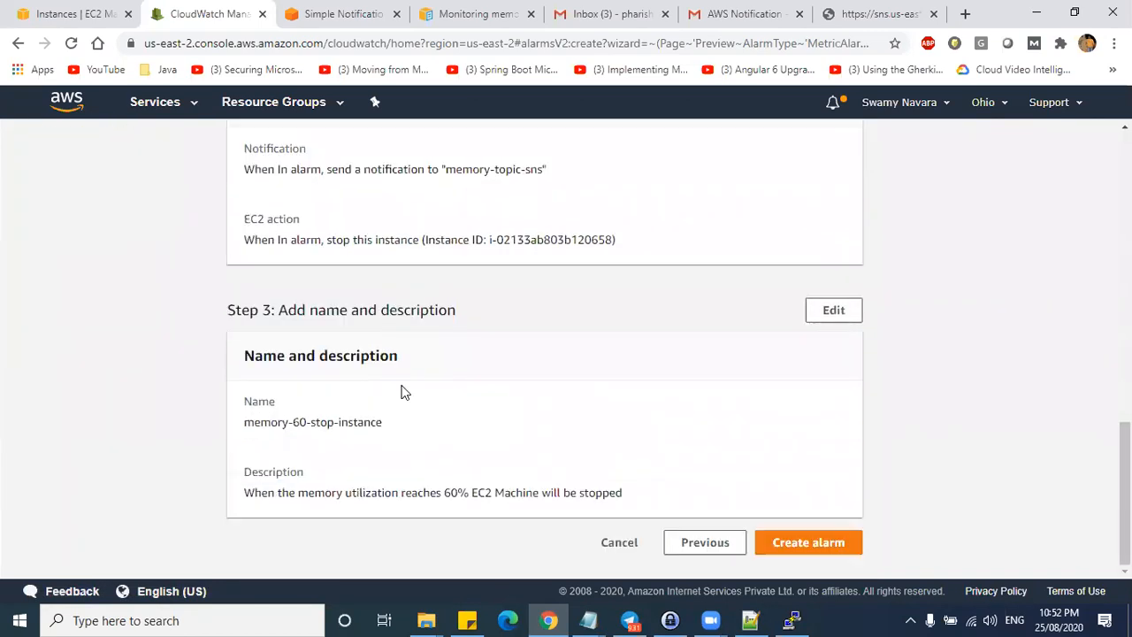
{"action": "left_click", "coordinate": [817, 541]}
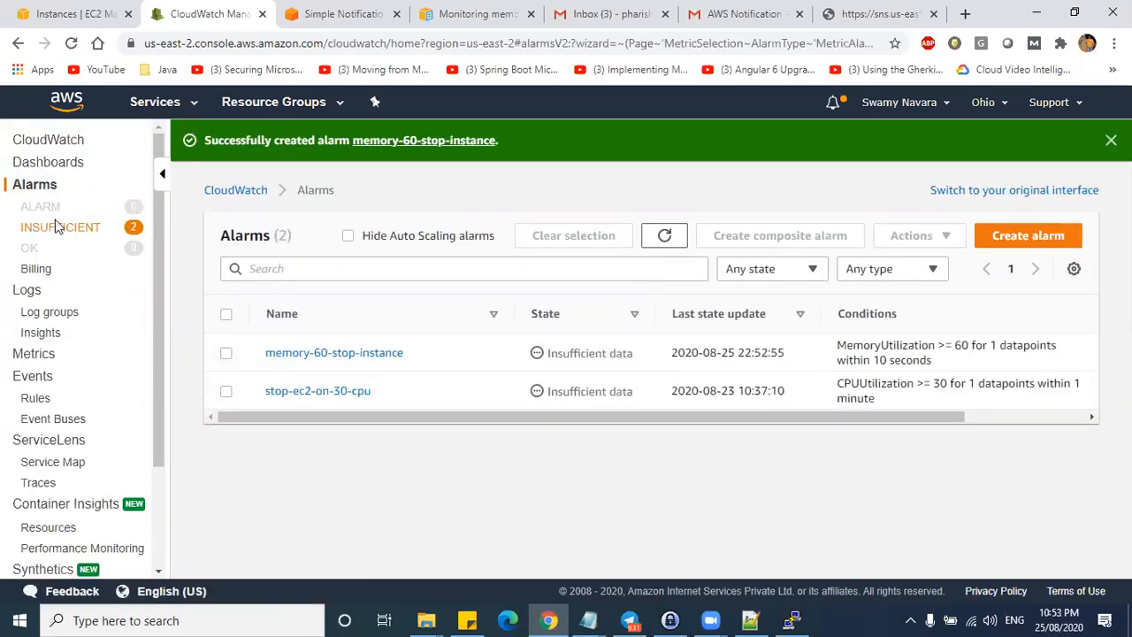
{"action": "left_click", "coordinate": [55, 227]}
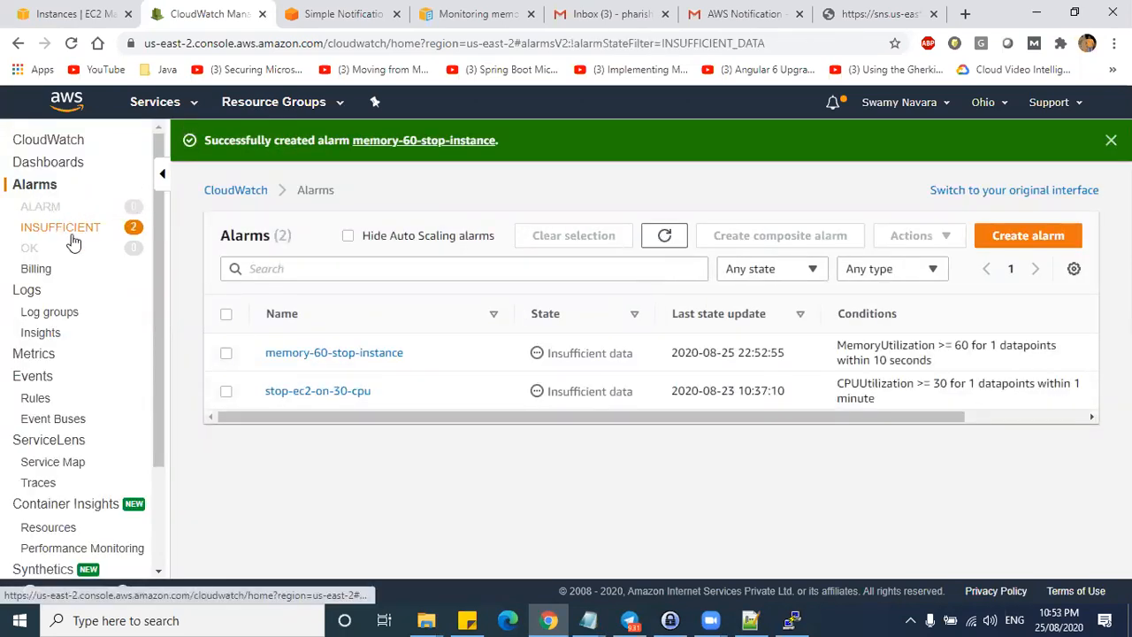
{"action": "left_click_drag", "start_coordinate": [409, 353], "coordinate": [222, 353]}
{"action": "left_click", "coordinate": [343, 355]}
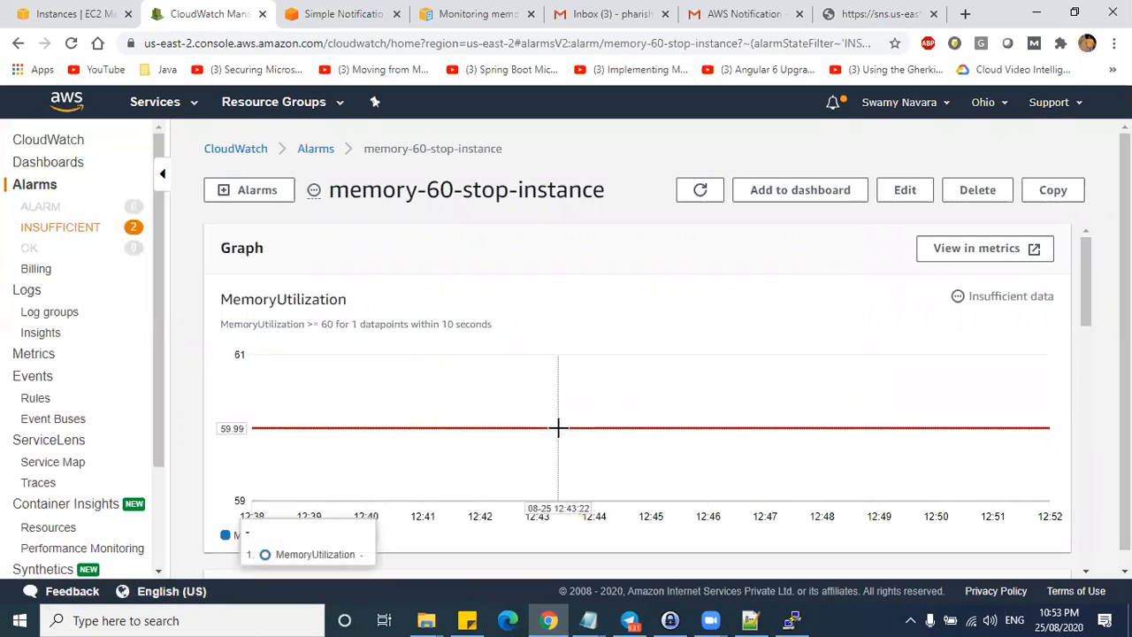
- Open the MemoryUtilization metric in a new CloudWatch metrics tab and refresh its graph
{"action": "left_click", "coordinate": [339, 14]}
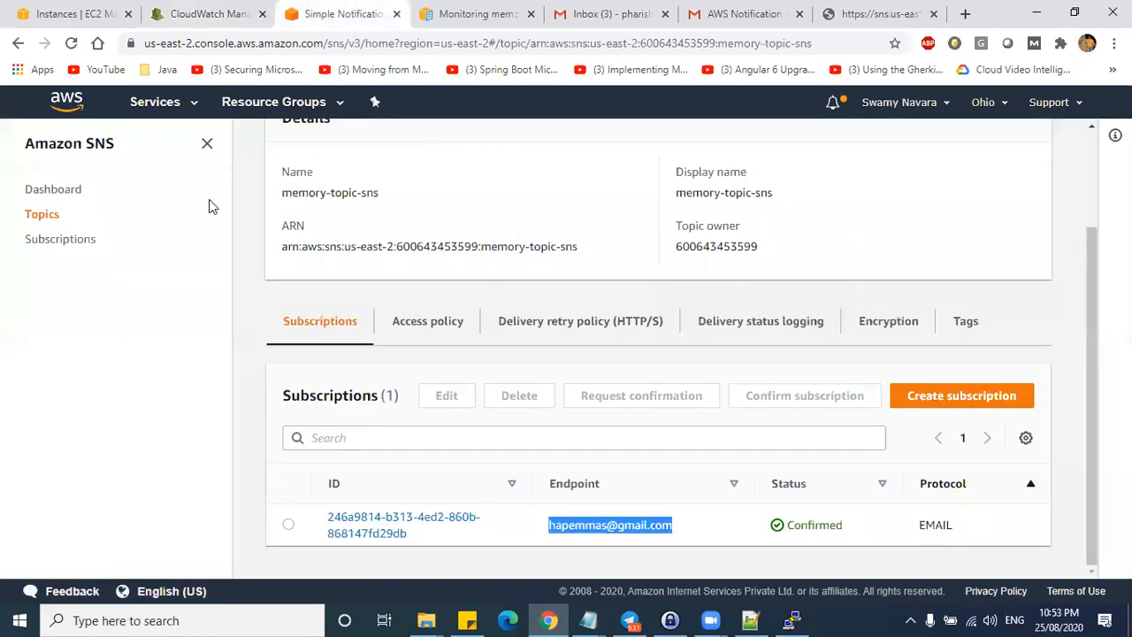
{"action": "left_click", "coordinate": [214, 13]}
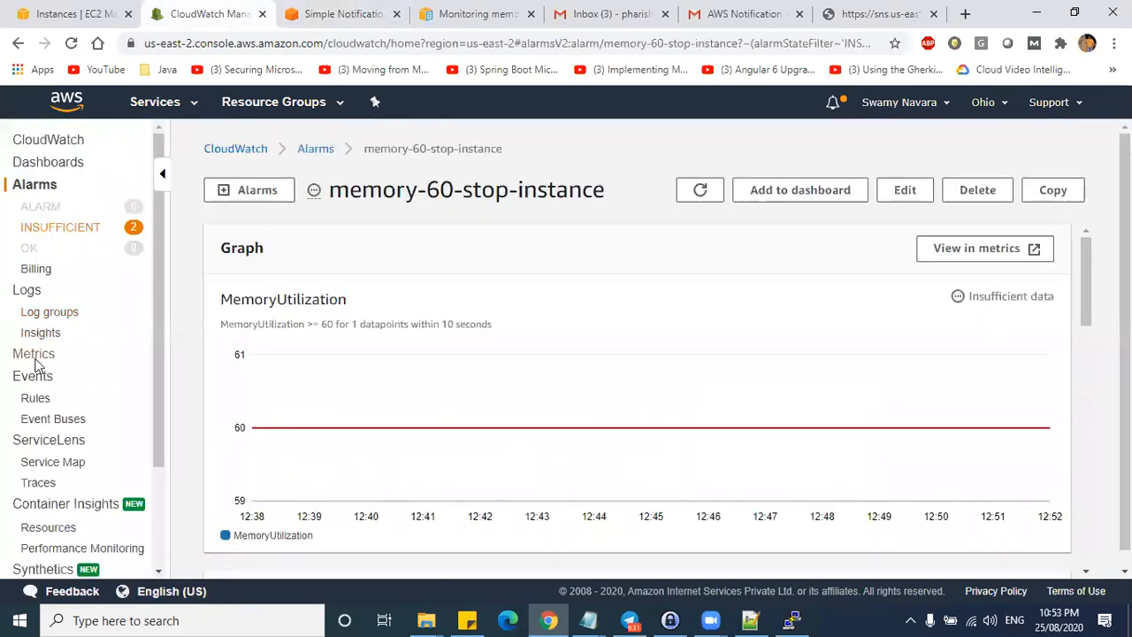
{"action": "left_click", "coordinate": [40, 359], "text": "ctrl"}
{"action": "left_click", "coordinate": [311, 18]}
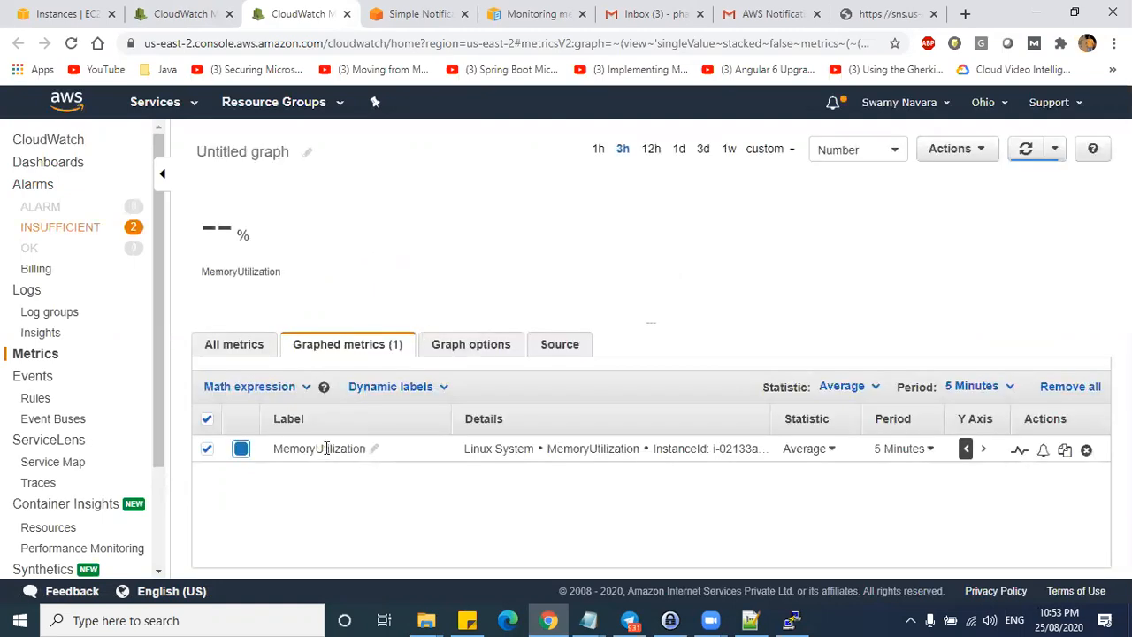
{"action": "left_click", "coordinate": [303, 450]}
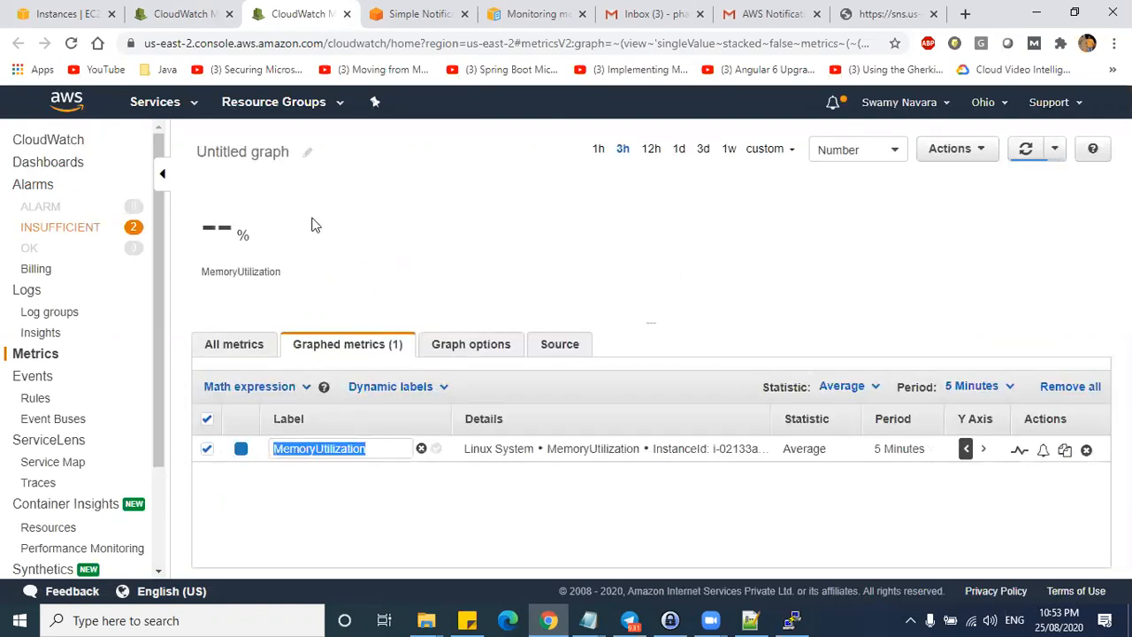
{"action": "left_click", "coordinate": [1025, 149]}
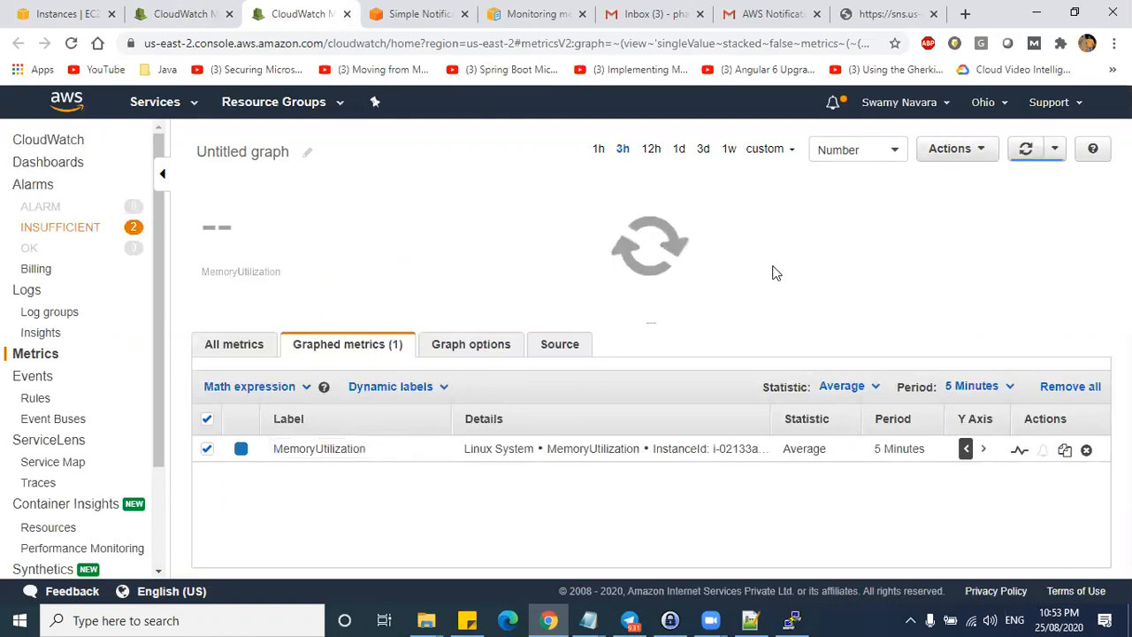
- Minimize the browser, glance at the PuTTY session, and return to the browser
{"action": "left_click", "coordinate": [1036, 13]}
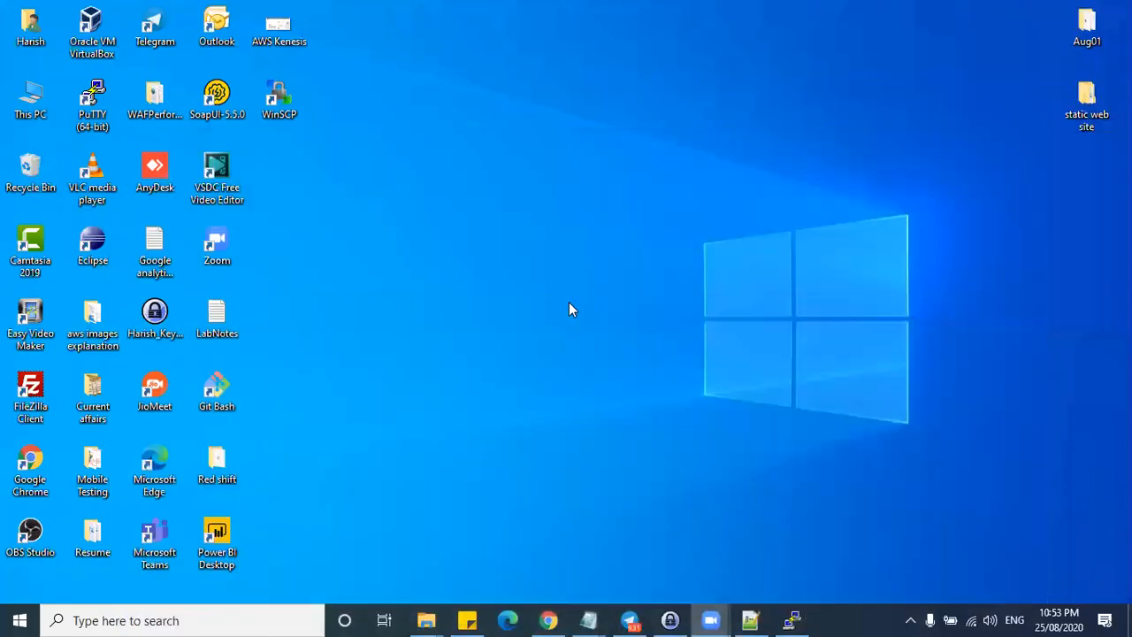
{"action": "left_click", "coordinate": [790, 619]}
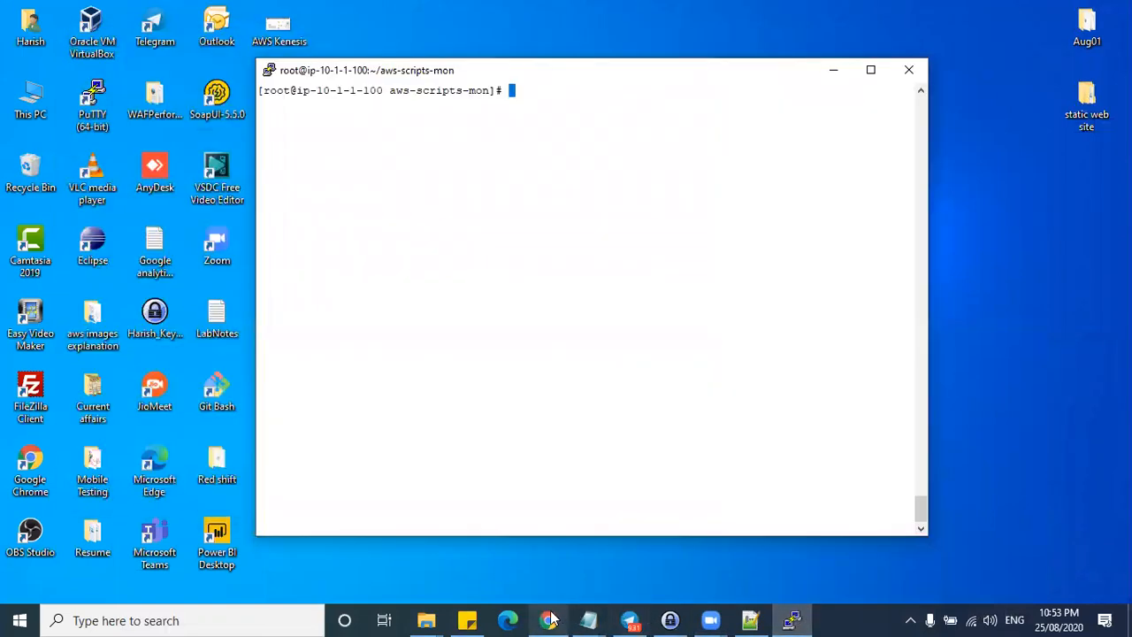
{"action": "left_click", "coordinate": [548, 620]}
- Select the full mon-put-instance-data.pl memory metrics command on the monitoring scripts documentation page
{"action": "left_click", "coordinate": [520, 13]}
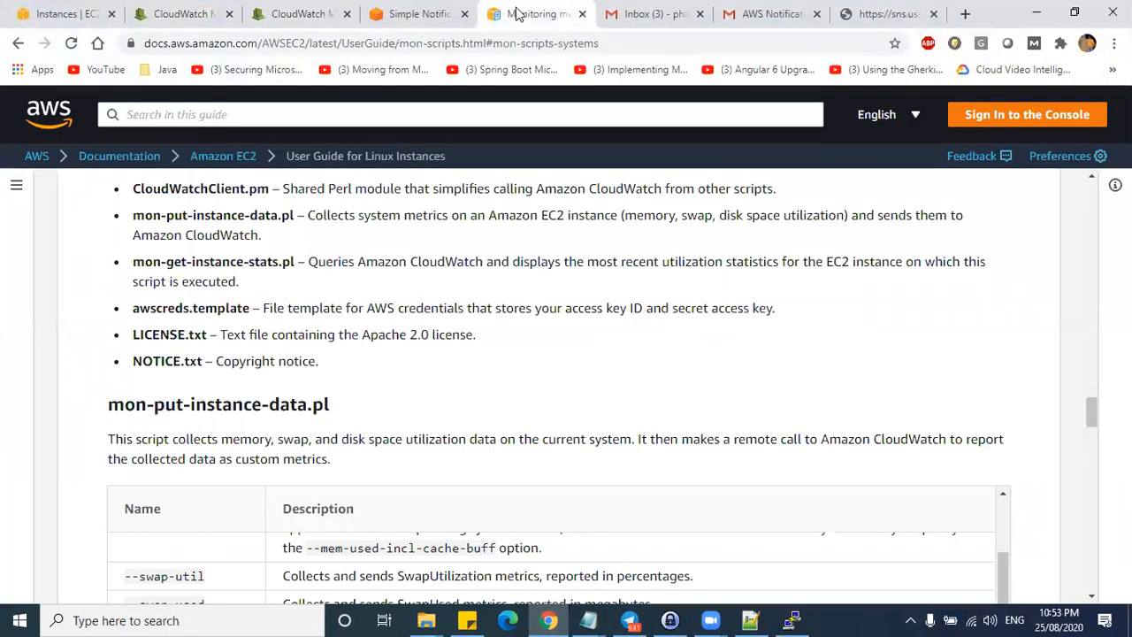
{"action": "scroll", "coordinate": [454, 328], "scroll_direction": "down", "scroll_amount": 10}
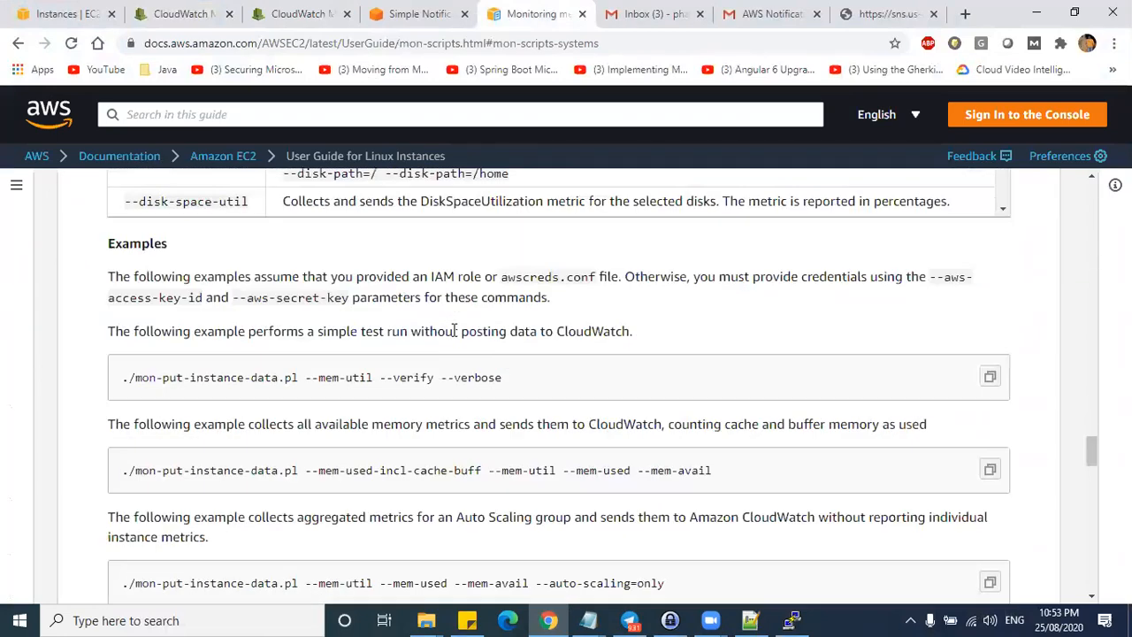
{"action": "scroll", "coordinate": [431, 314], "scroll_direction": "up", "scroll_amount": 1}
{"action": "left_click_drag", "start_coordinate": [506, 297], "coordinate": [123, 297]}
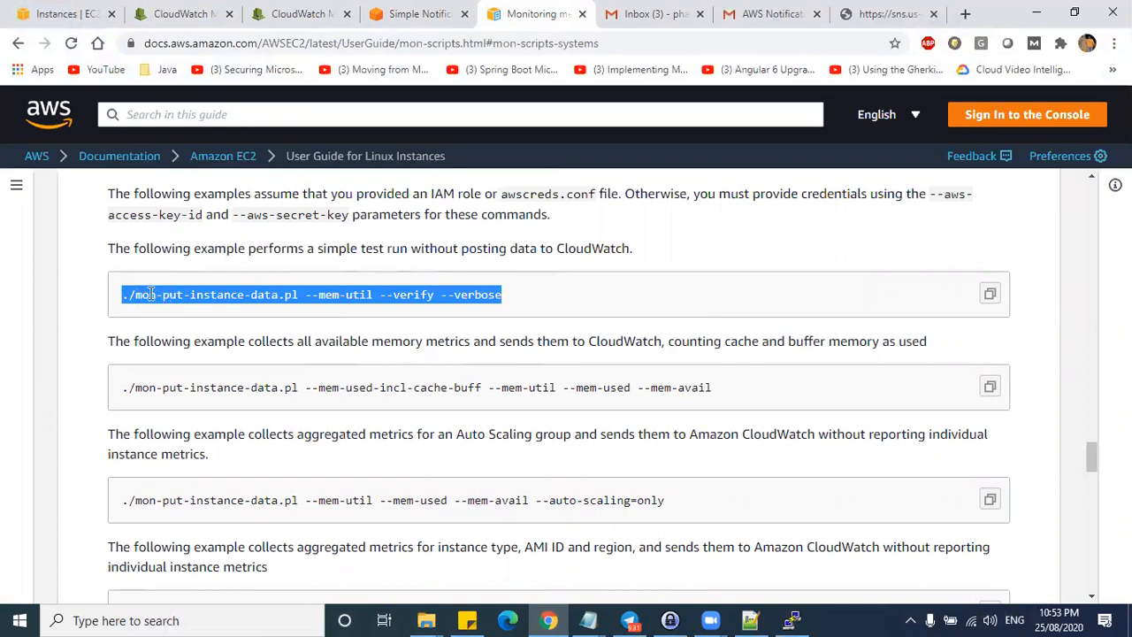
{"action": "left_click_drag", "start_coordinate": [714, 389], "coordinate": [130, 389]}
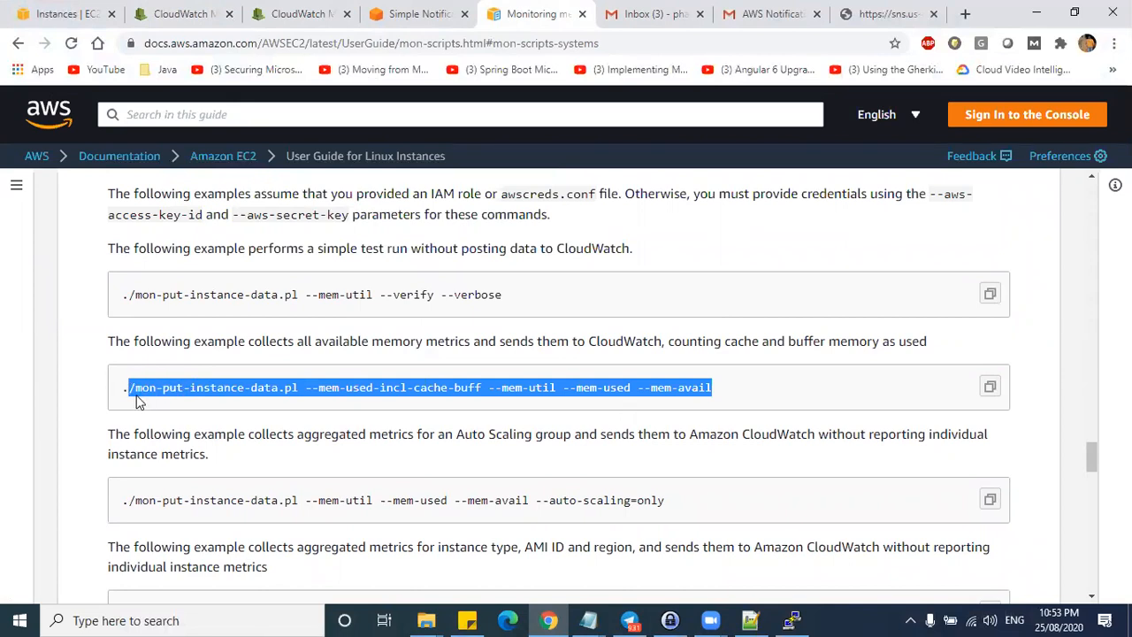
{"action": "mouse_move", "coordinate": [794, 619]}
{"action": "left_click", "coordinate": [573, 386]}
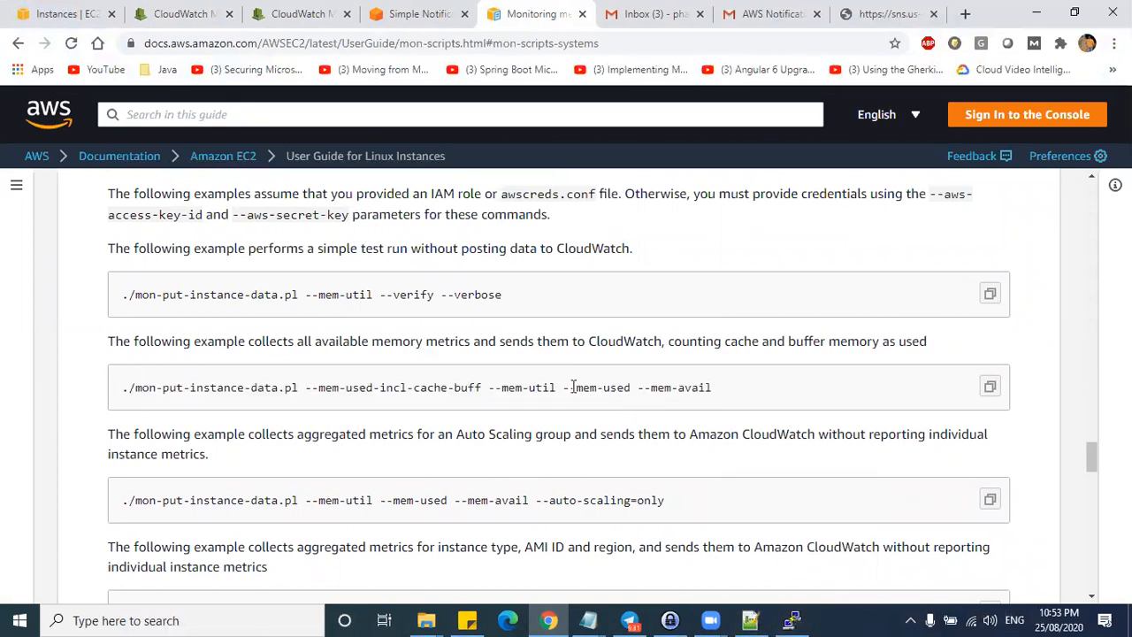
{"action": "left_click_drag", "start_coordinate": [740, 392], "coordinate": [121, 386]}
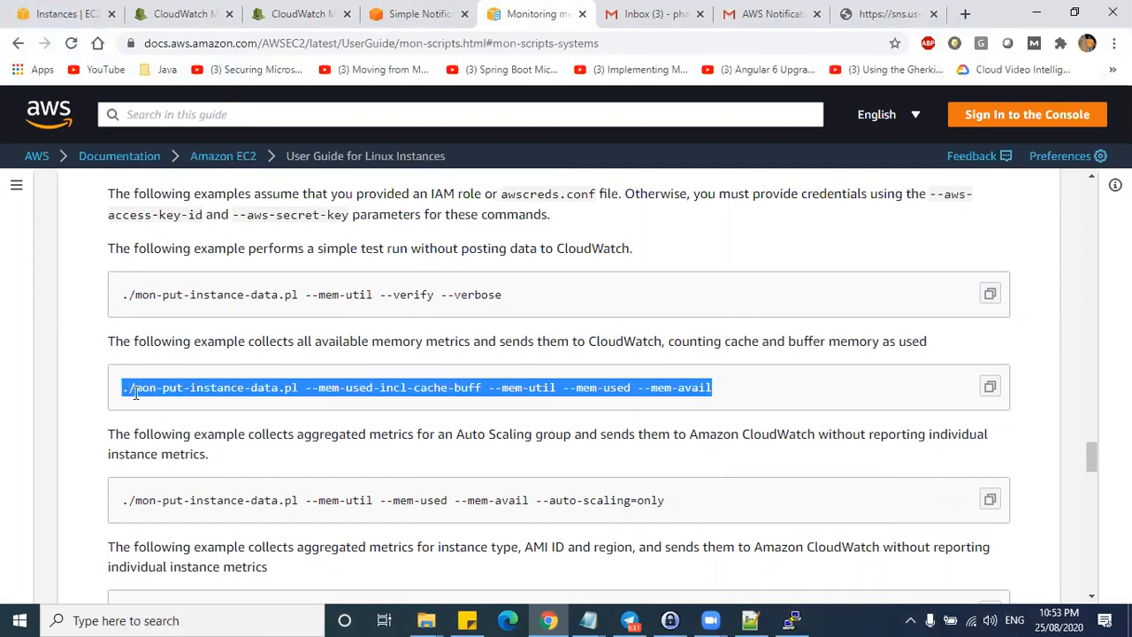
{"action": "left_click", "coordinate": [123, 392]}
{"action": "left_click_drag", "start_coordinate": [124, 392], "coordinate": [745, 393]}
- Locate the crontab example and its */5 schedule below the memory command
{"action": "scroll", "coordinate": [642, 396], "scroll_direction": "down", "scroll_amount": 3}
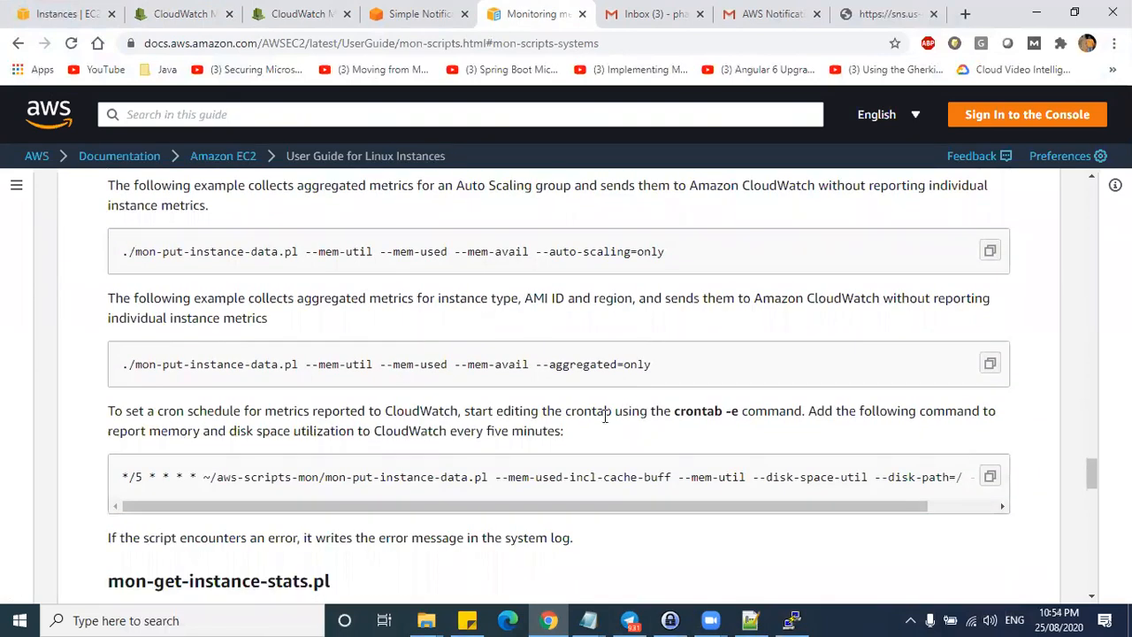
{"action": "left_click_drag", "start_coordinate": [122, 477], "coordinate": [219, 478]}
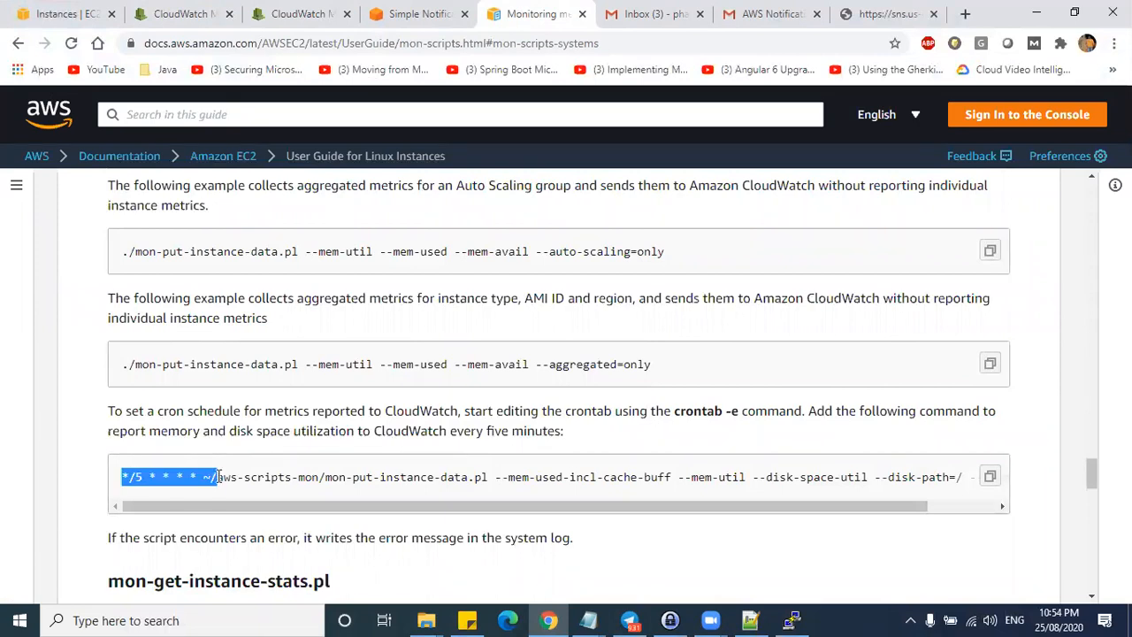
{"action": "left_click", "coordinate": [139, 478]}
{"action": "scroll", "coordinate": [273, 410], "scroll_direction": "up", "scroll_amount": 2}
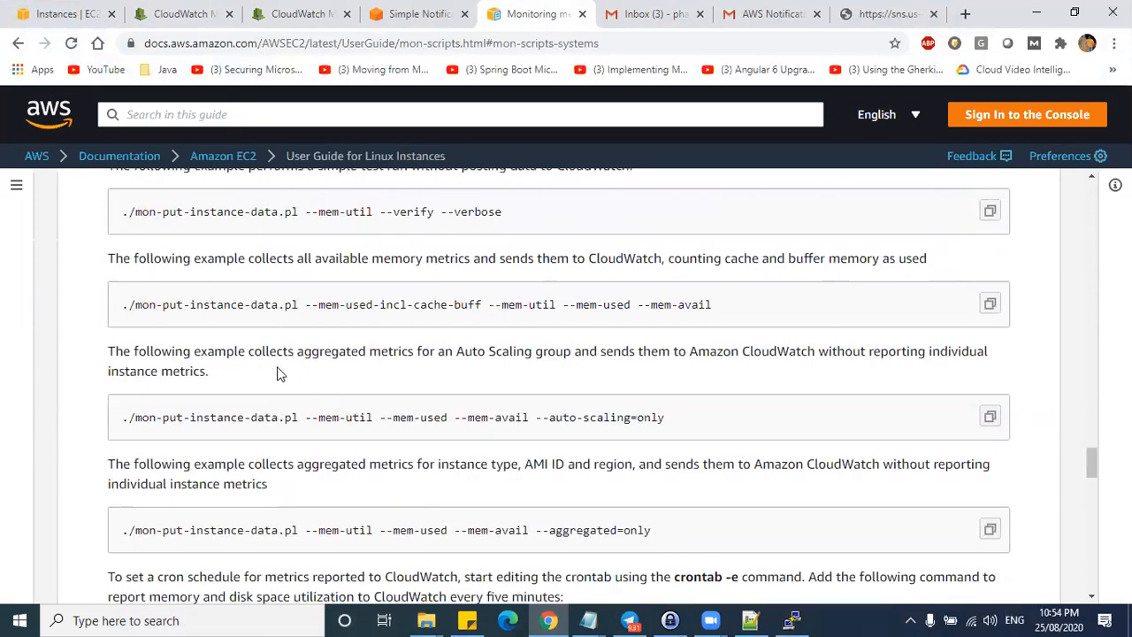
{"action": "left_click_drag", "start_coordinate": [279, 305], "coordinate": [749, 307]}
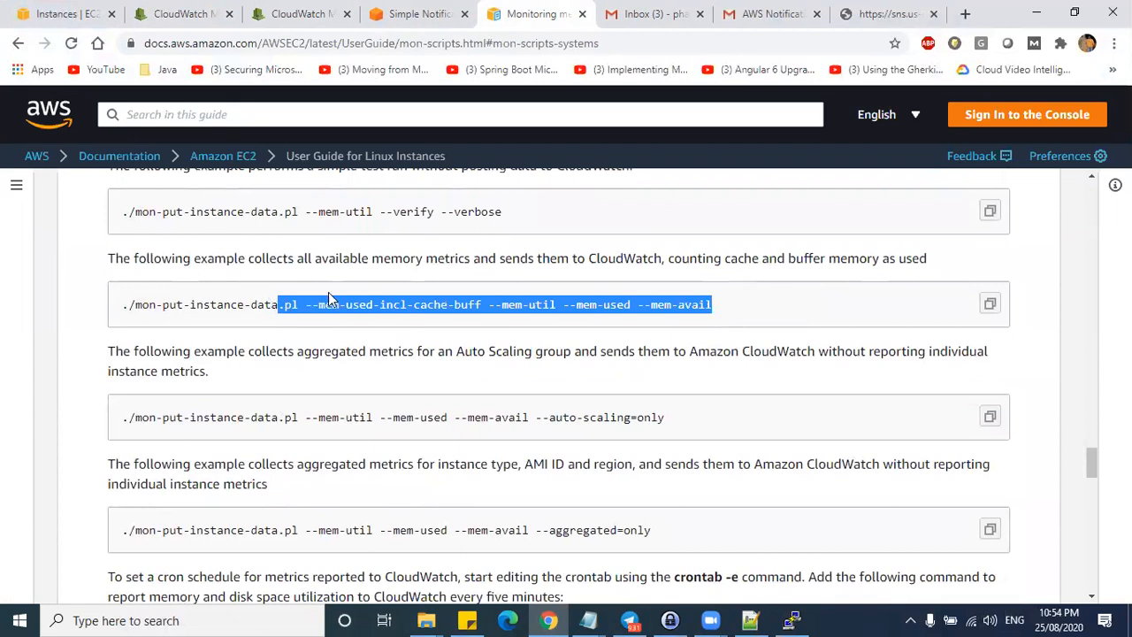
{"action": "scroll", "coordinate": [511, 480], "scroll_direction": "down", "scroll_amount": 1}
{"action": "scroll", "coordinate": [619, 456], "scroll_direction": "down", "scroll_amount": 1}
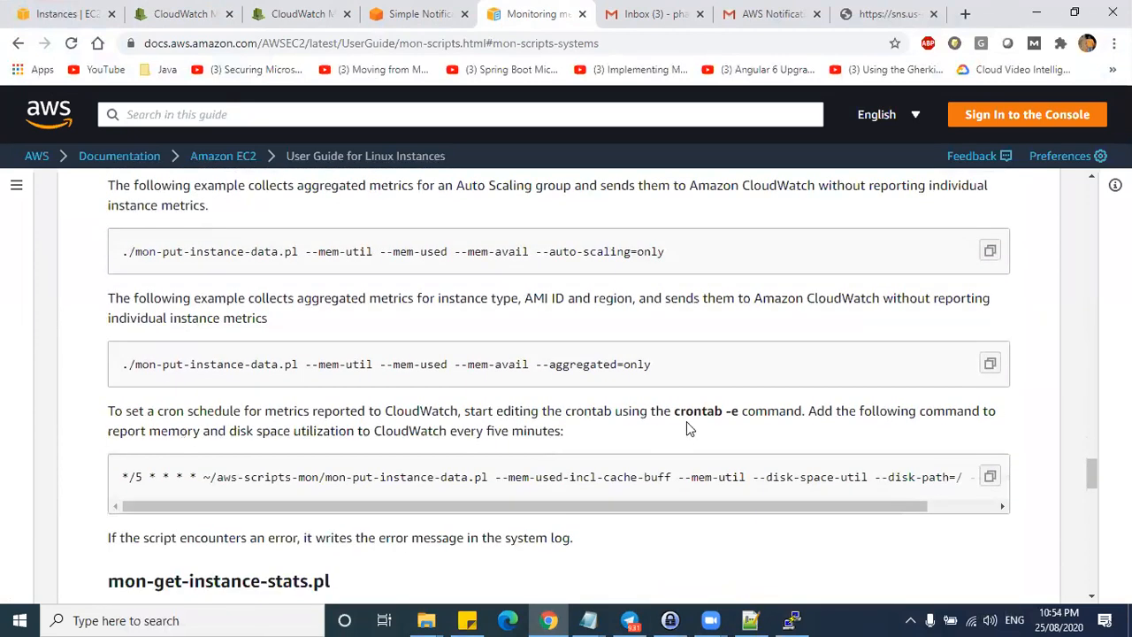
{"action": "left_click_drag", "start_coordinate": [678, 415], "coordinate": [735, 413]}
- Copy the */5 * * * * crontab command line and switch to LabNotes in Notepad++
{"action": "left_click_drag", "start_coordinate": [202, 476], "coordinate": [122, 477]}
{"action": "key", "text": "ctrl+a"}
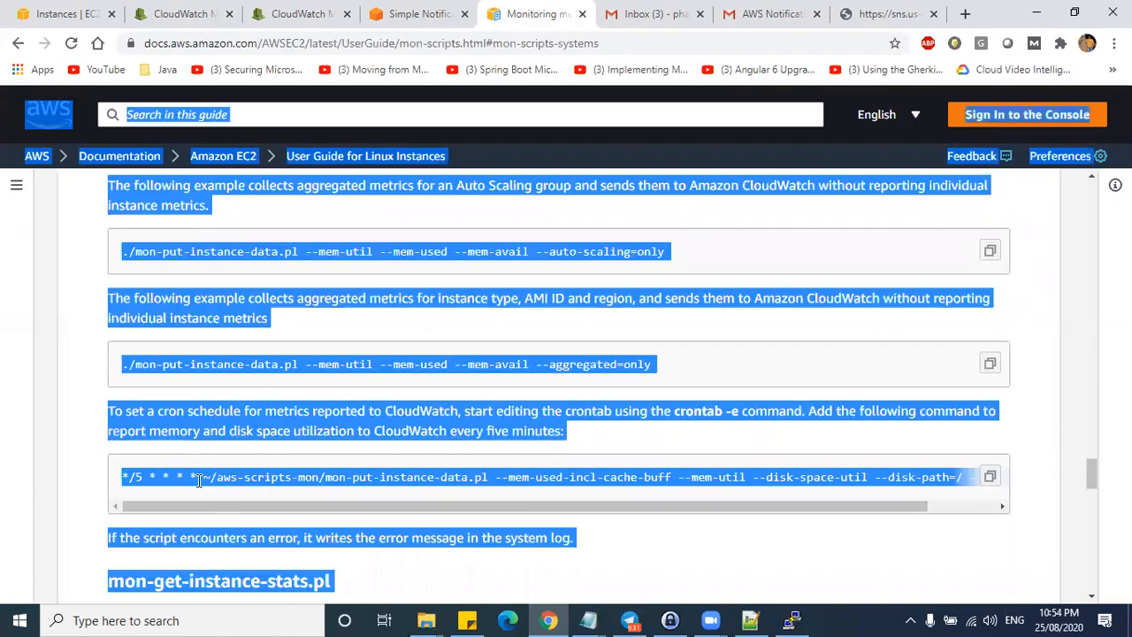
{"action": "triple_click", "coordinate": [212, 481]}
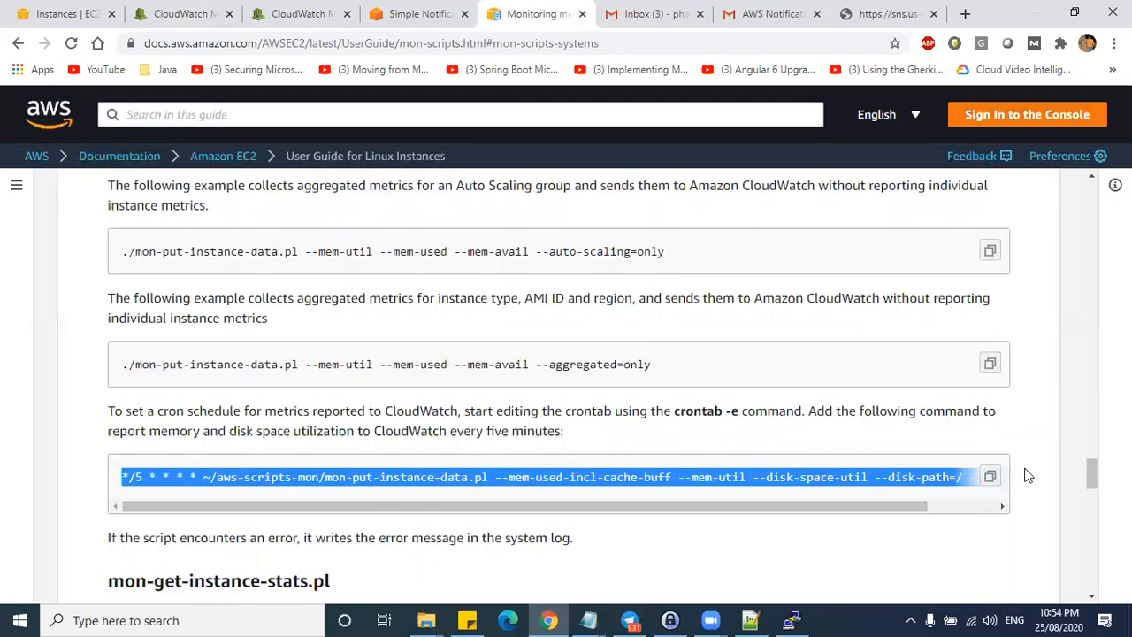
{"action": "left_click", "coordinate": [990, 481]}
{"action": "left_click", "coordinate": [549, 620]}
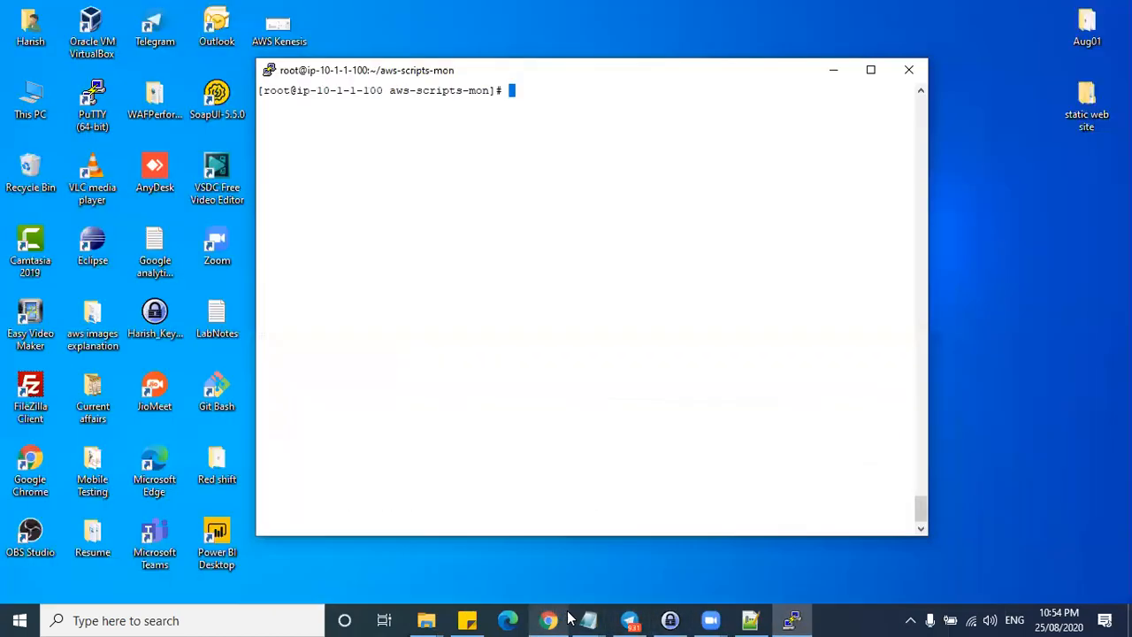
{"action": "left_click", "coordinate": [748, 619]}
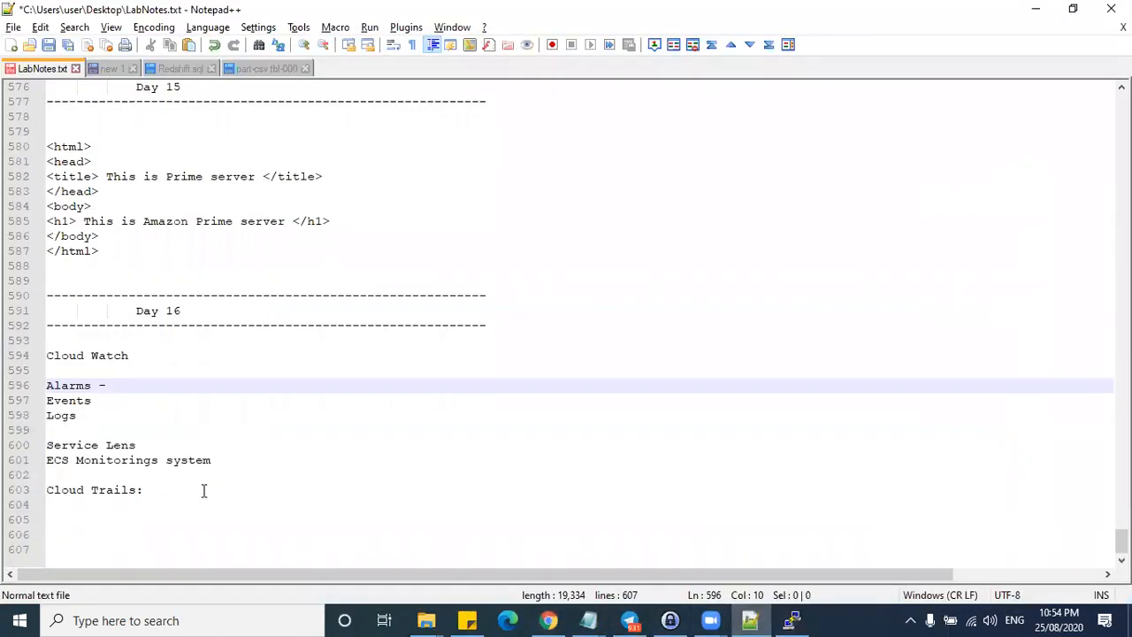
- Paste the crontab command on a new line 607 below 'Cloud Trails:'
{"action": "left_click", "coordinate": [204, 490]}
{"action": "key", "text": "Return"}
{"action": "key", "text": "Return"}
{"action": "key", "text": "Return"}
{"action": "key", "text": "Return"}
{"action": "key", "text": "ctrl+v"}
{"action": "scroll", "coordinate": [235, 470], "scroll_direction": "down", "scroll_amount": 2}
{"action": "left_click_drag", "start_coordinate": [132, 490], "coordinate": [1065, 490]}
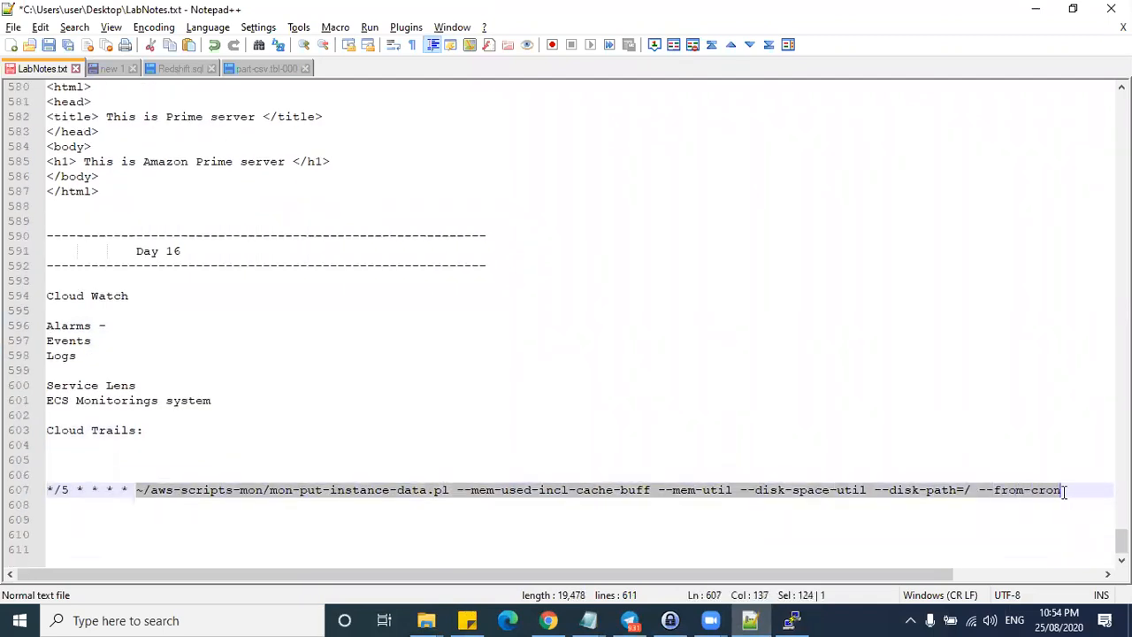
- Copy the */5 * * * * schedule from line 607 and paste it onto line 609
{"action": "left_click_drag", "start_coordinate": [819, 575], "coordinate": [752, 573]}
{"action": "left_click_drag", "start_coordinate": [131, 490], "coordinate": [49, 488]}
{"action": "key", "text": "ctrl+c"}
{"action": "left_click", "coordinate": [1087, 493]}
{"action": "key", "text": "Return"}
{"action": "key", "text": "Return"}
{"action": "key", "text": "ctrl+v"}
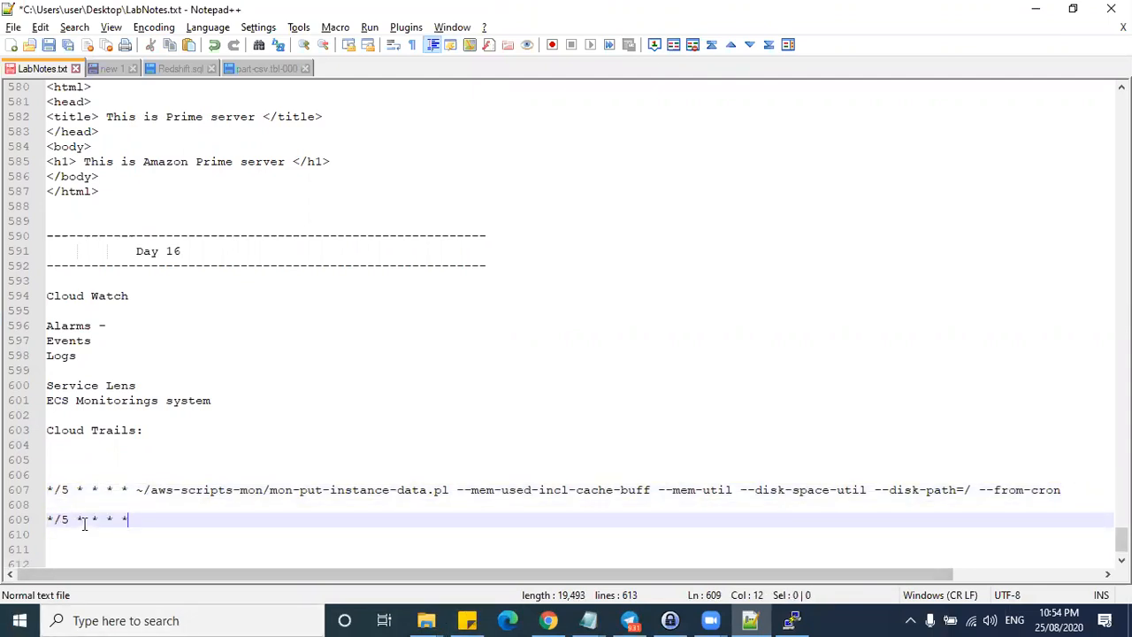
- Examine the individual schedule fields on line 609
{"action": "left_click_drag", "start_coordinate": [75, 519], "coordinate": [48, 520]}
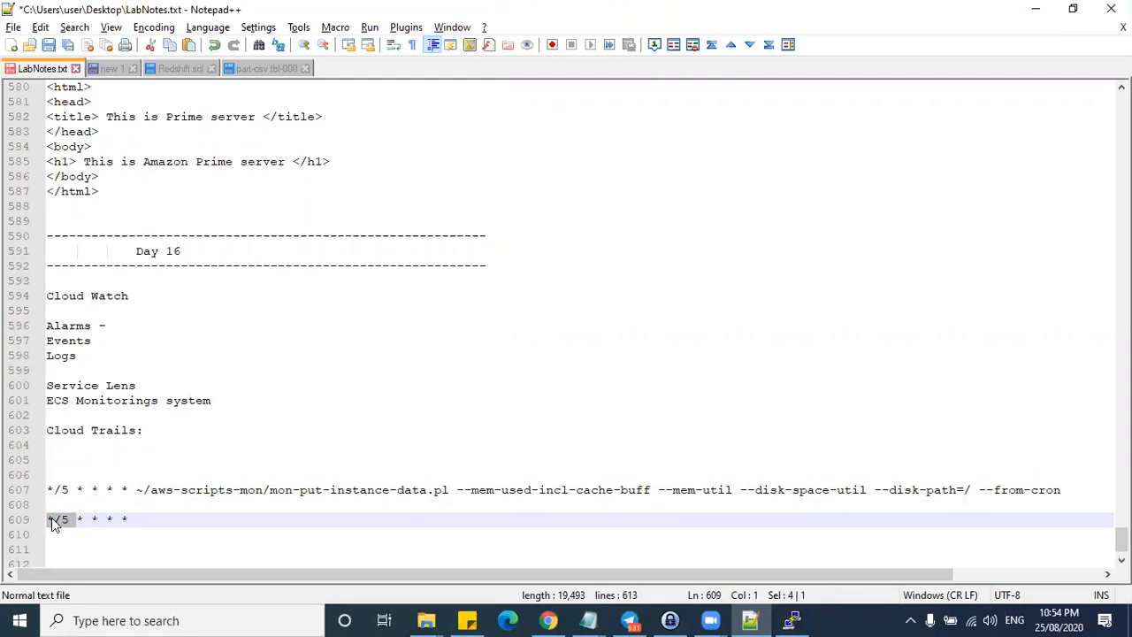
{"action": "left_click_drag", "start_coordinate": [85, 519], "coordinate": [76, 519]}
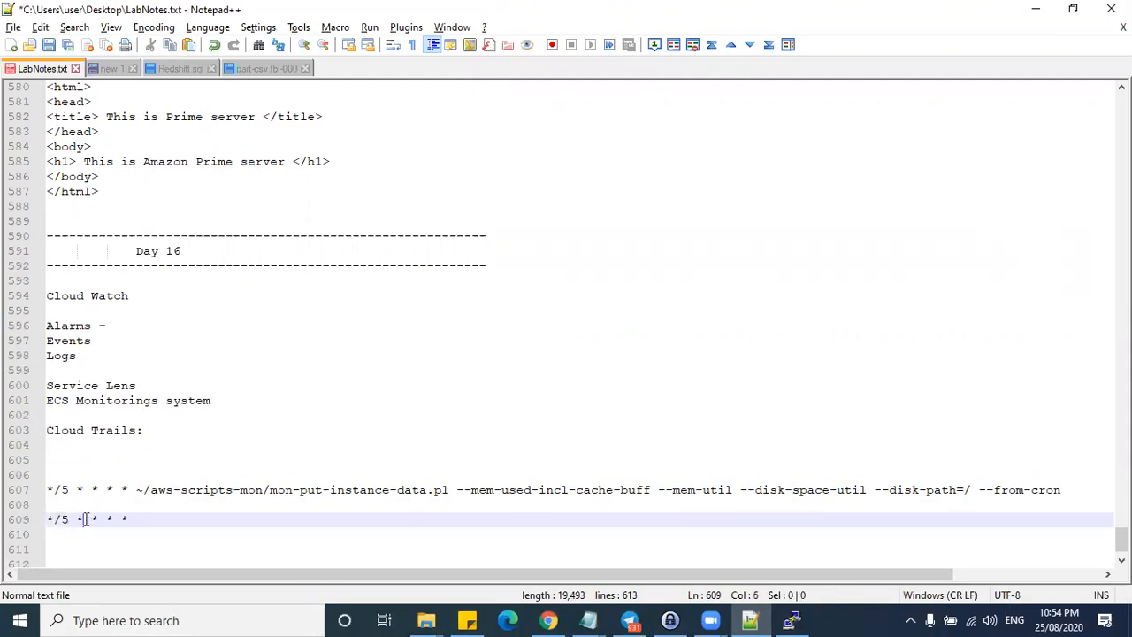
{"action": "left_click", "coordinate": [99, 520]}
{"action": "left_click_drag", "start_coordinate": [97, 519], "coordinate": [49, 504]}
{"action": "left_click", "coordinate": [112, 519]}
- Change line 609's schedule to */1 * * * * and paste it over line 607's schedule
{"action": "left_click_drag", "start_coordinate": [152, 490], "coordinate": [1032, 490]}
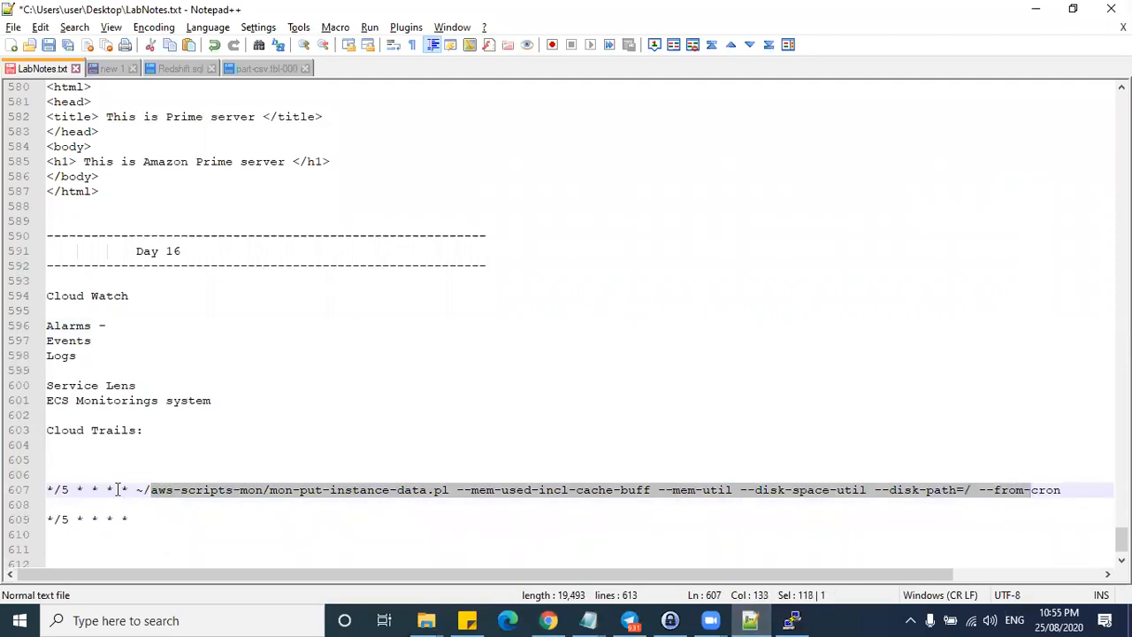
{"action": "double_click", "coordinate": [64, 518]}
{"action": "type", "text": "1"}
{"action": "left_click_drag", "start_coordinate": [146, 517], "coordinate": [46, 519]}
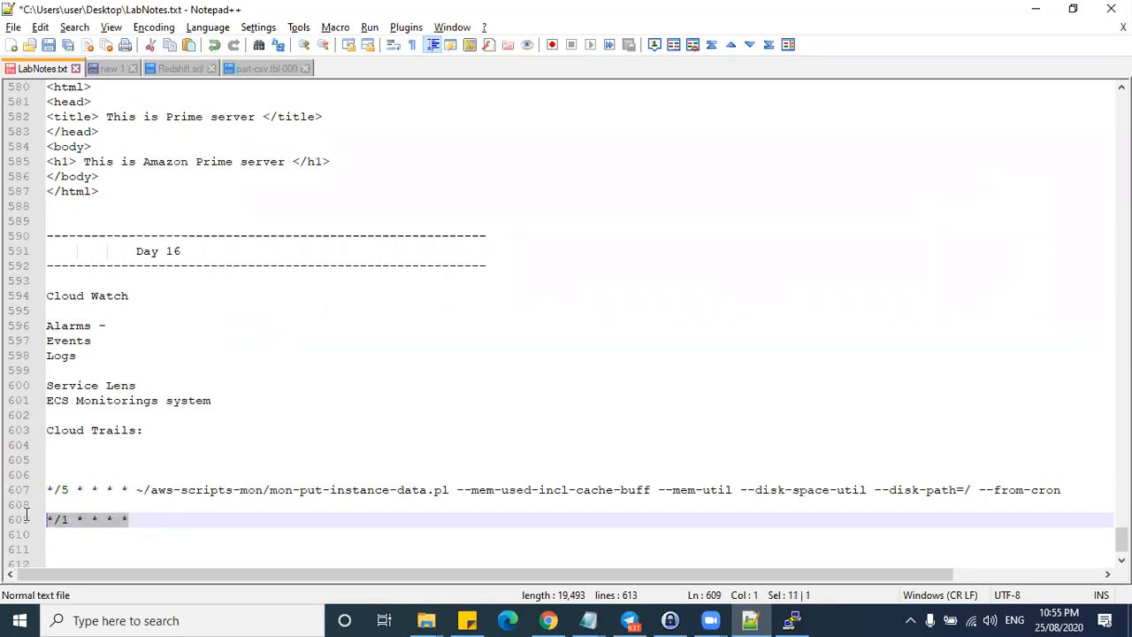
{"action": "left_click_drag", "start_coordinate": [131, 487], "coordinate": [40, 491]}
{"action": "key", "text": "ctrl+v"}
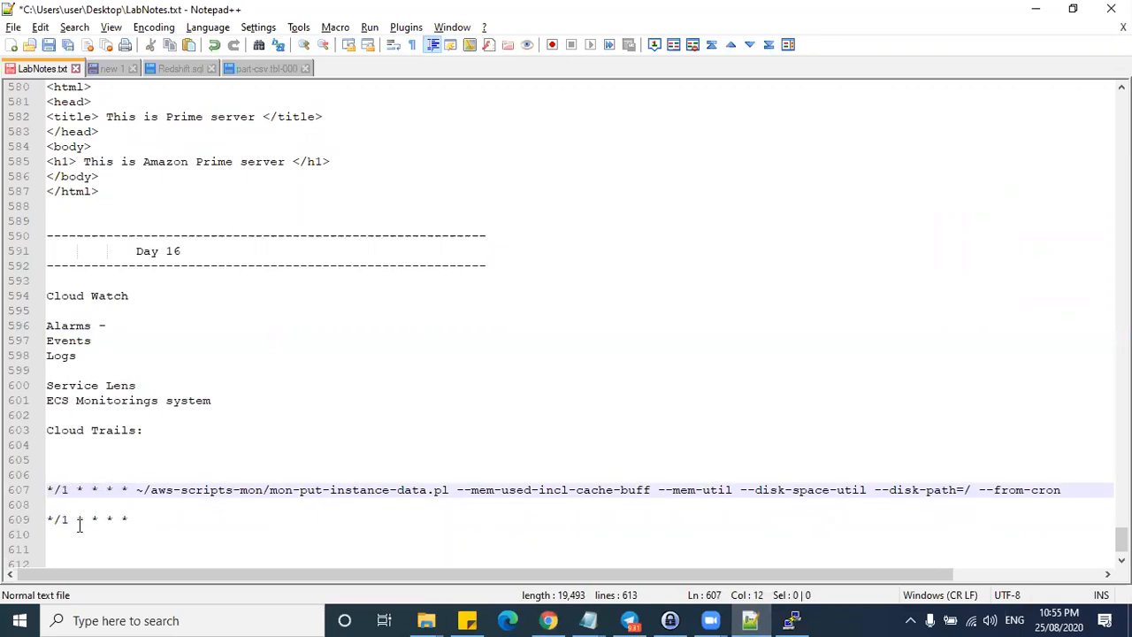
- Try Mon-FRI and 2015-2021 in line 607's schedule fields, then undo those edits
{"action": "left_click_drag", "start_coordinate": [67, 519], "coordinate": [47, 519]}
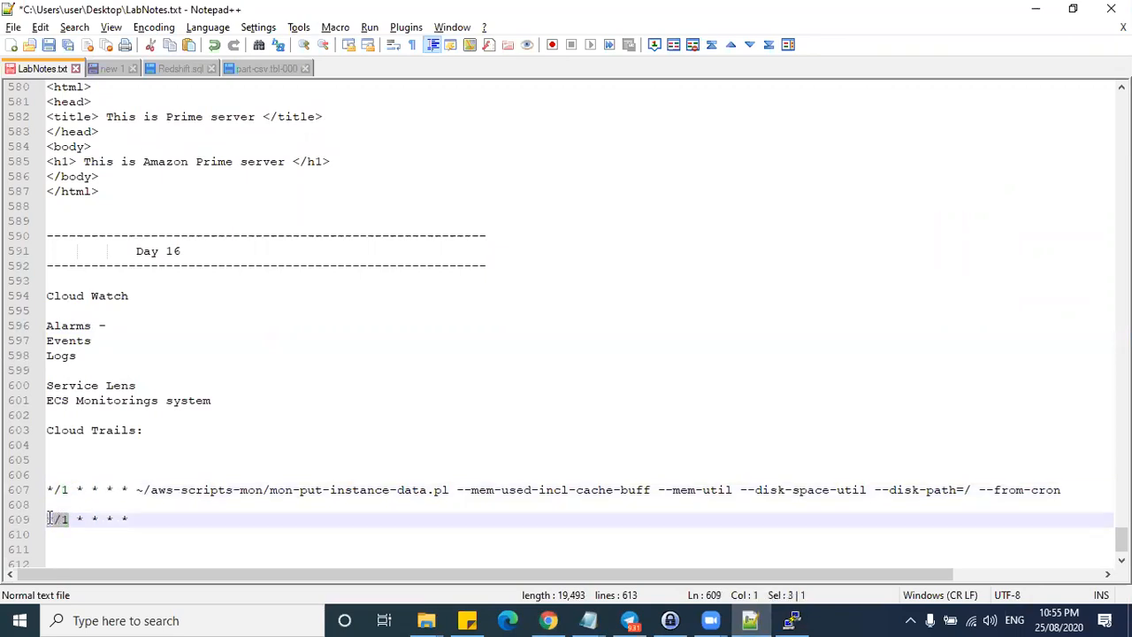
{"action": "left_click", "coordinate": [56, 518]}
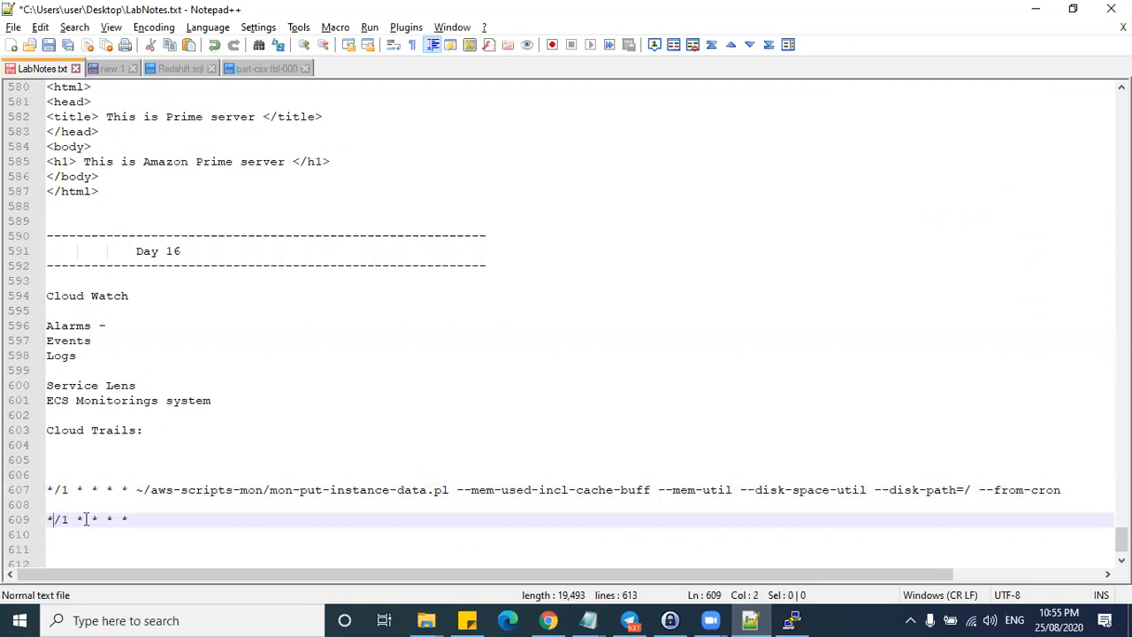
{"action": "left_click_drag", "start_coordinate": [77, 519], "coordinate": [121, 519]}
{"action": "left_click_drag", "start_coordinate": [69, 490], "coordinate": [98, 490]}
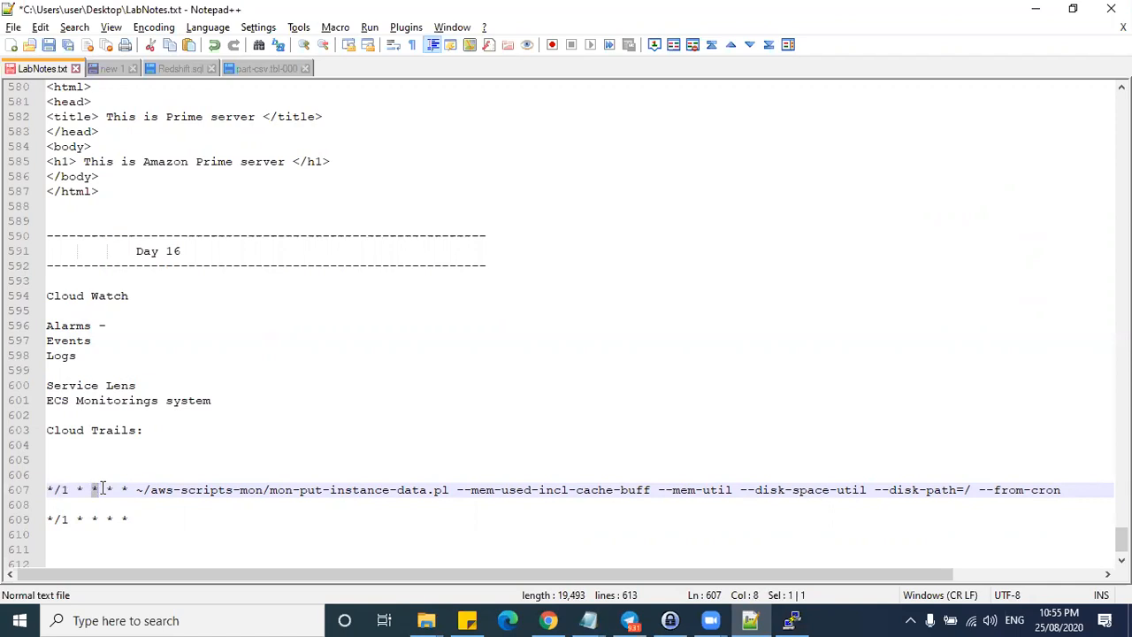
{"action": "left_click_drag", "start_coordinate": [104, 489], "coordinate": [112, 492]}
{"action": "type", "text": "Mon"}
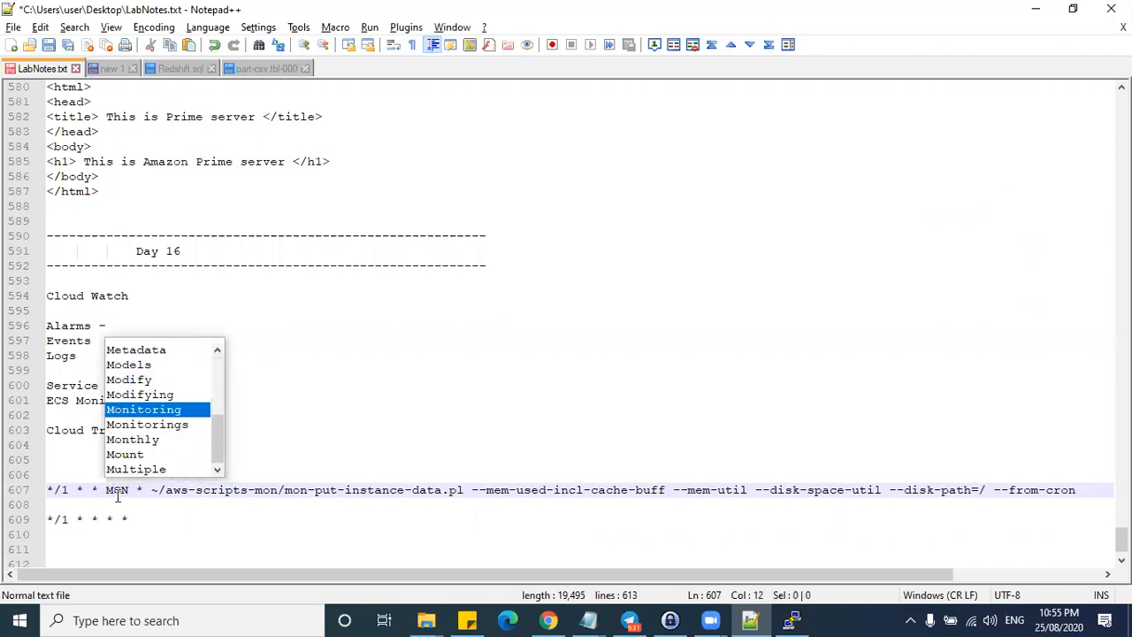
{"action": "type", "text": "-FRI"}
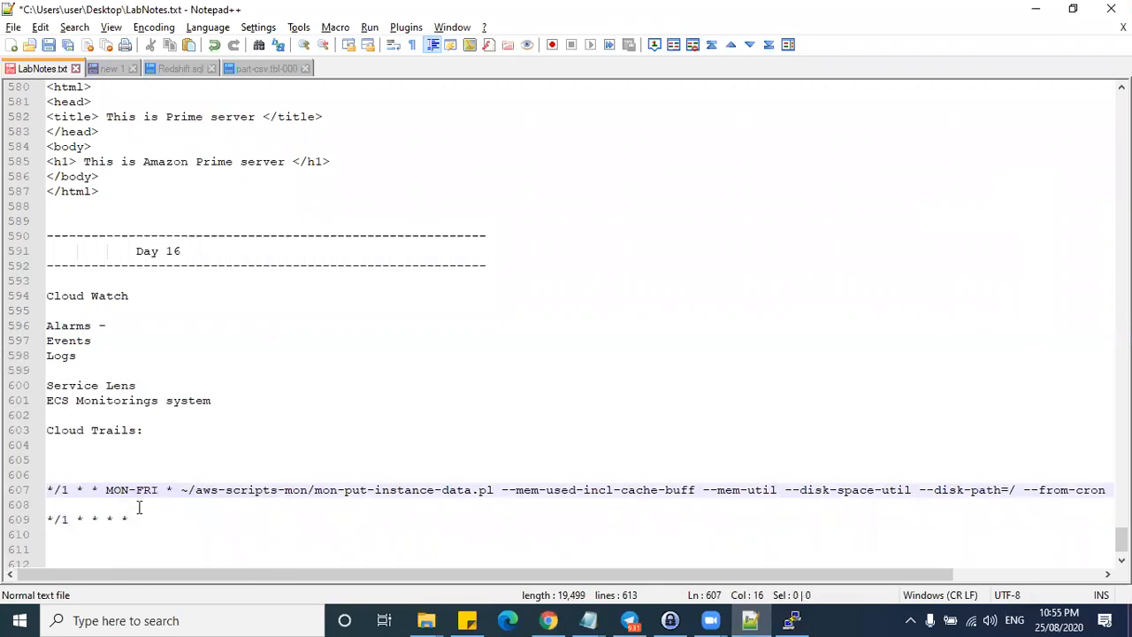
{"action": "double_click", "coordinate": [168, 491]}
{"action": "type", "text": "2015"}
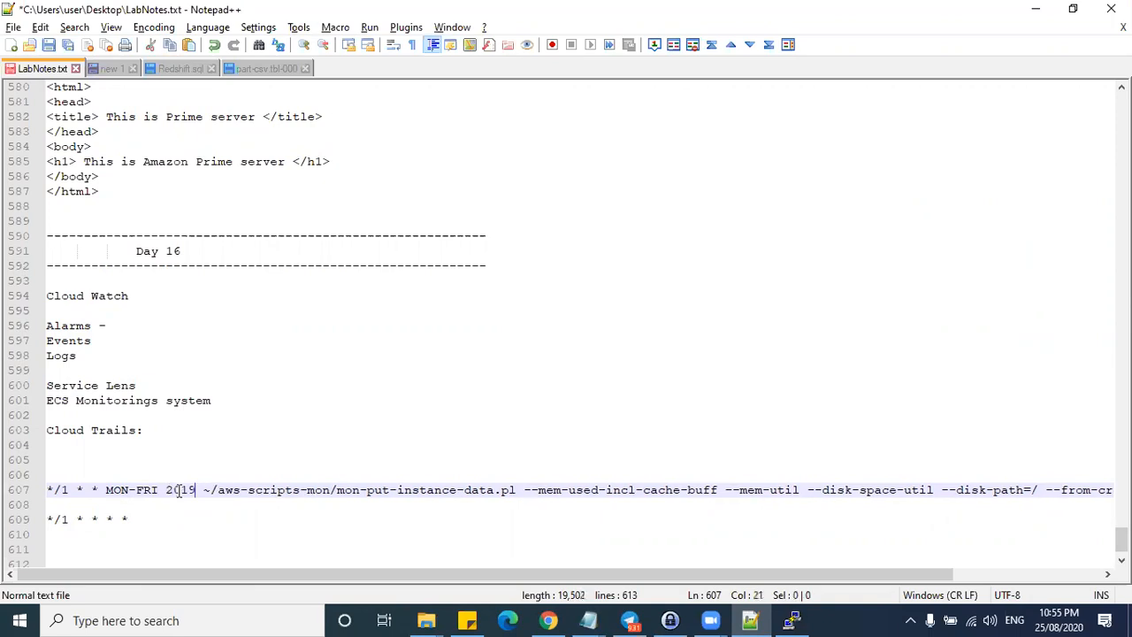
{"action": "type", "text": "-2021"}
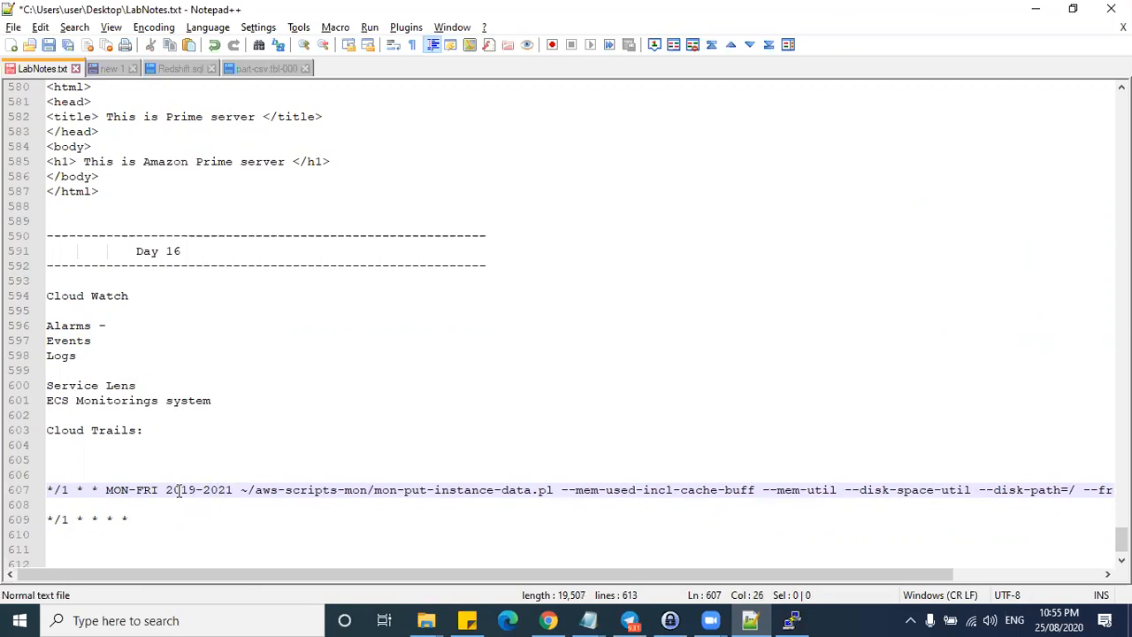
{"action": "key", "text": "ctrl+z"}
{"action": "key", "text": "ctrl+z"}
{"action": "key", "text": "ctrl+z"}
{"action": "key", "text": "ctrl+z"}
{"action": "key", "text": "ctrl+z"}
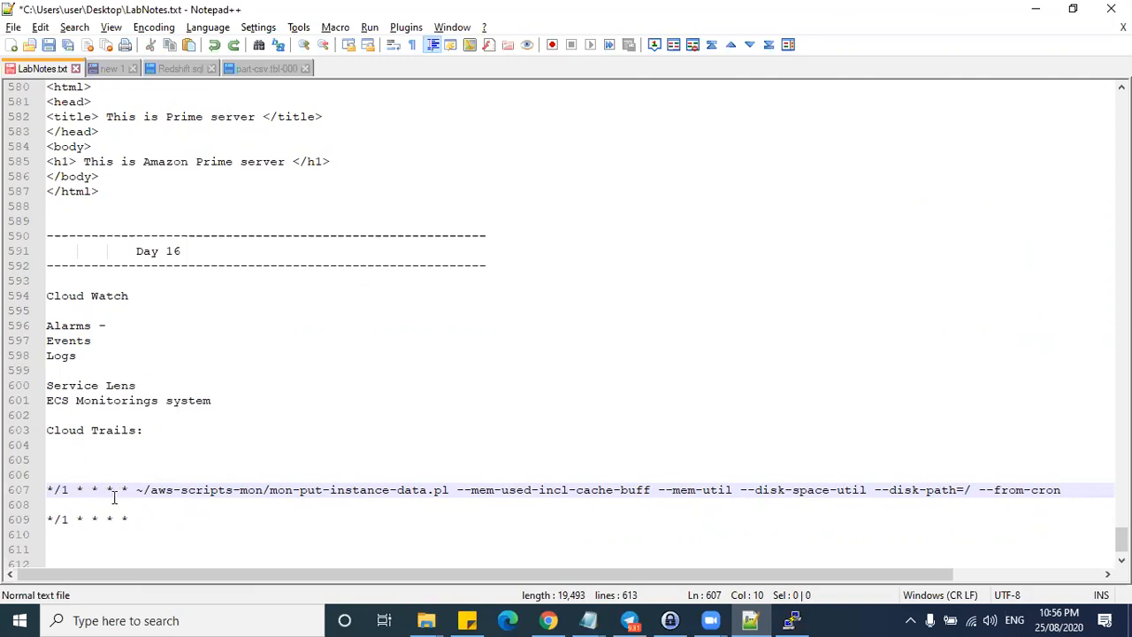
- Select the mon-put-instance-data.pl command on line 607 of LabNotes, then minimise Notepad++
{"action": "left_click_drag", "start_coordinate": [134, 489], "coordinate": [35, 478]}
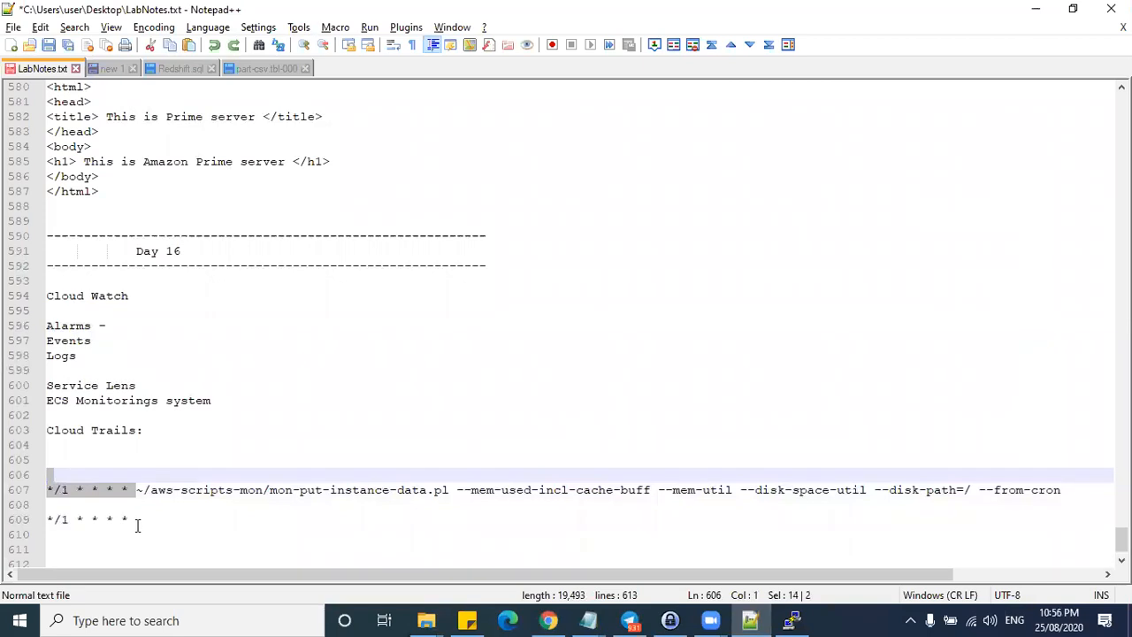
{"action": "triple_click", "coordinate": [159, 489]}
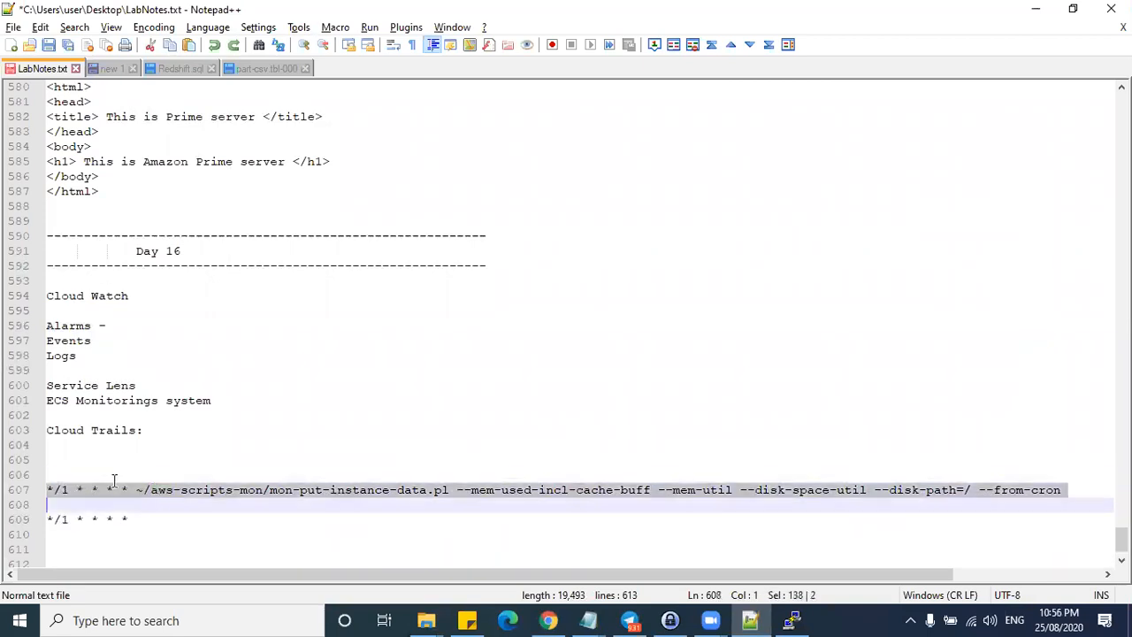
{"action": "left_click", "coordinate": [76, 489]}
{"action": "left_click_drag", "start_coordinate": [1064, 489], "coordinate": [46, 489]}
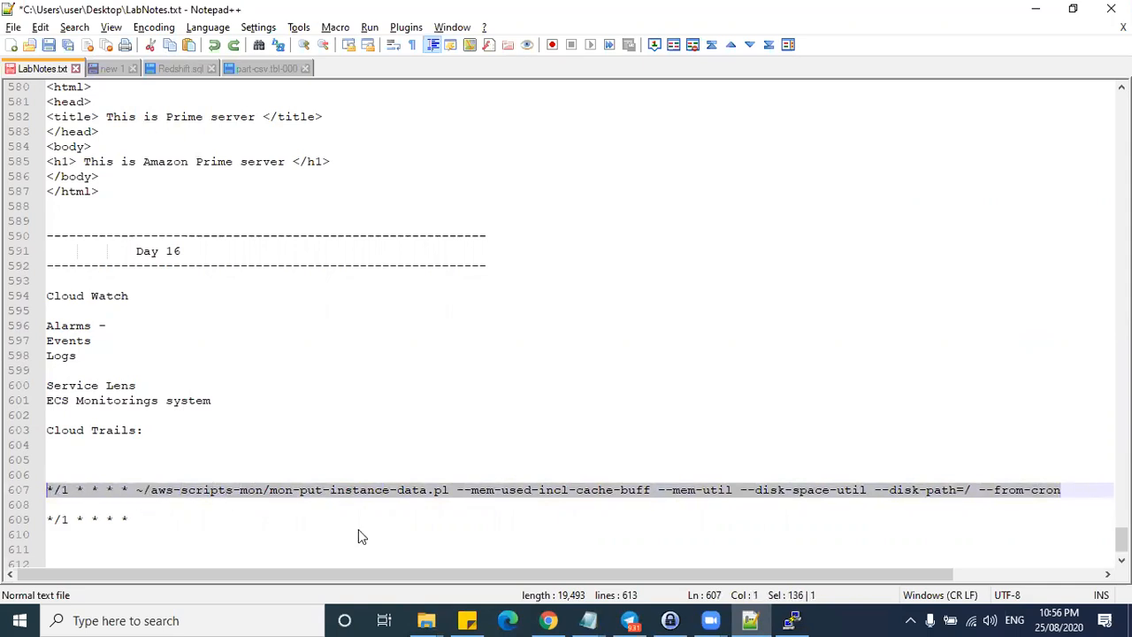
{"action": "left_click", "coordinate": [750, 620]}
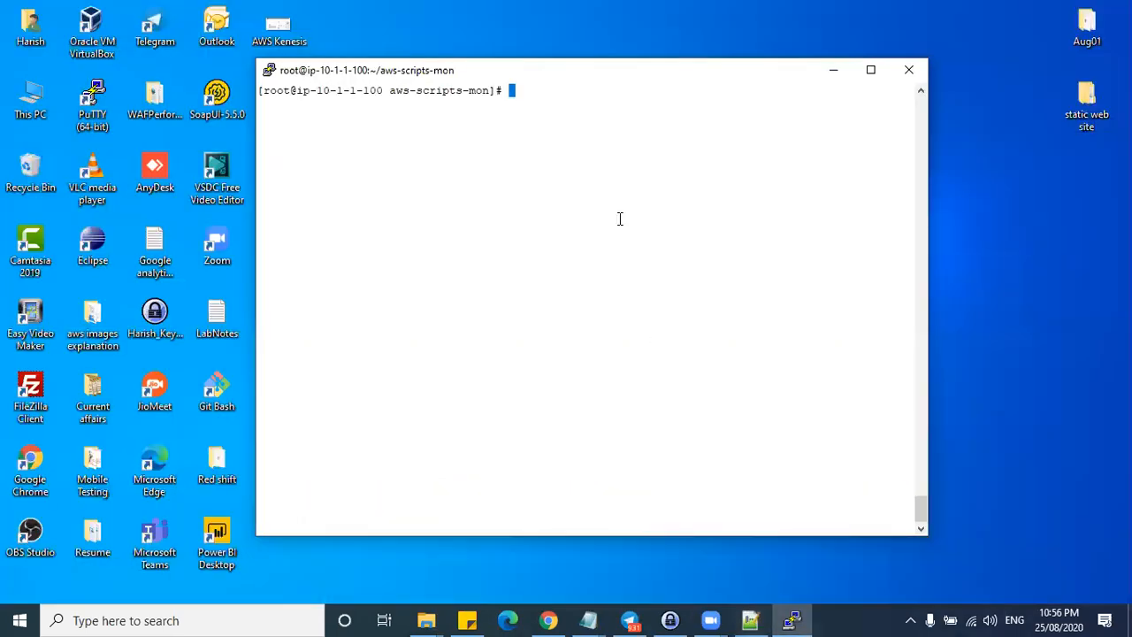
- Refresh the CloudWatch graph and glance at the memory-60-stop-instance alarm before returning
{"action": "left_click", "coordinate": [546, 620]}
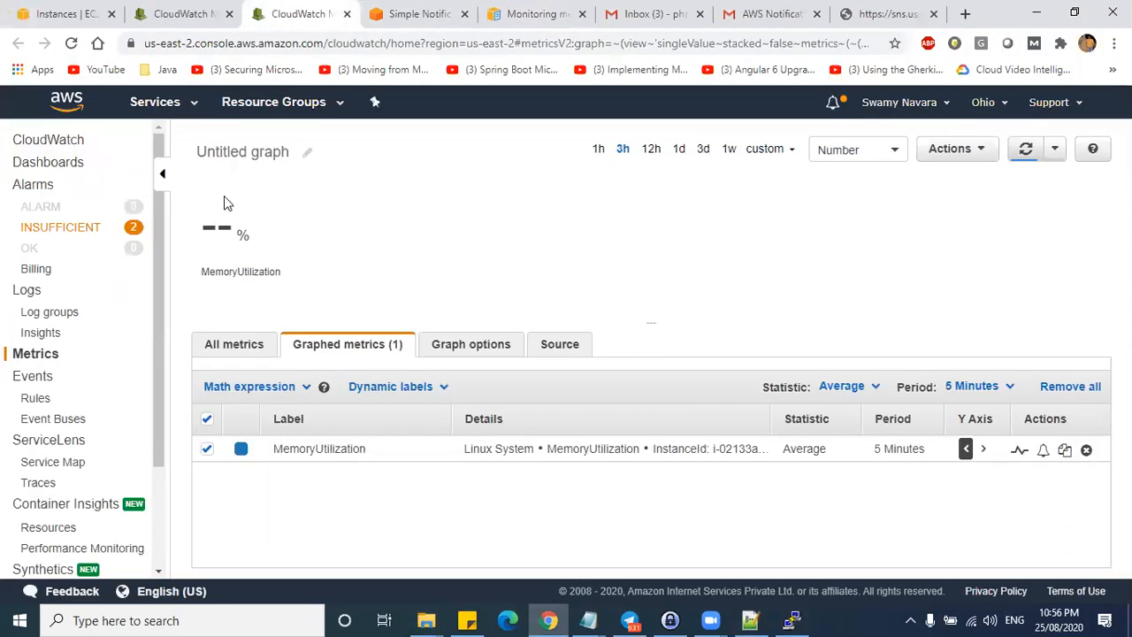
{"action": "left_click", "coordinate": [1027, 152]}
{"action": "left_click", "coordinate": [205, 9]}
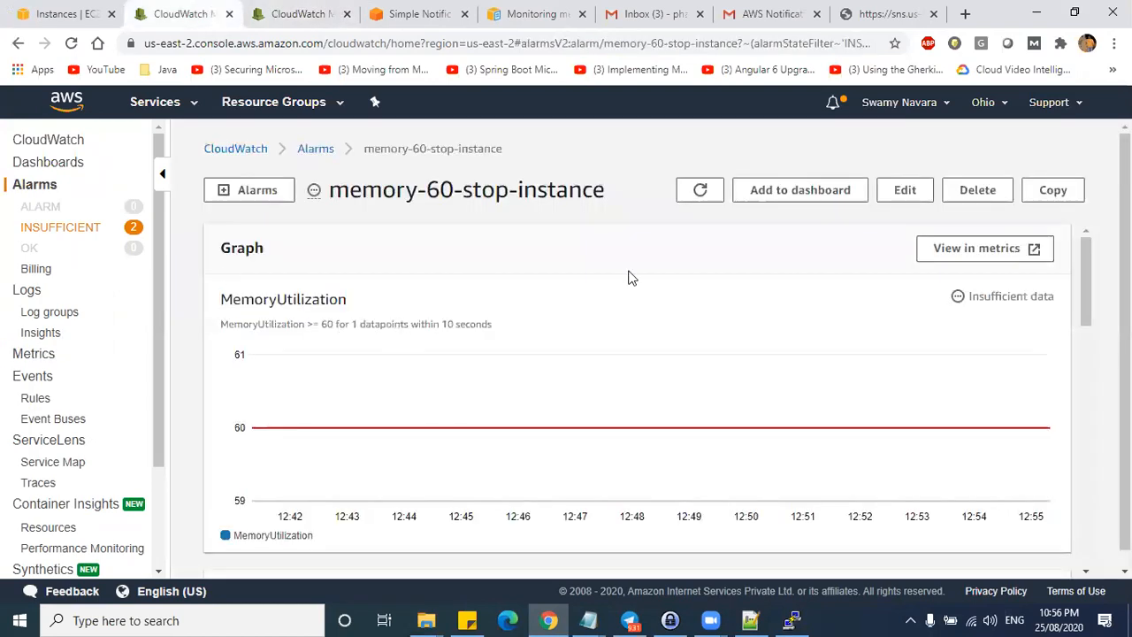
{"action": "left_click", "coordinate": [288, 11]}
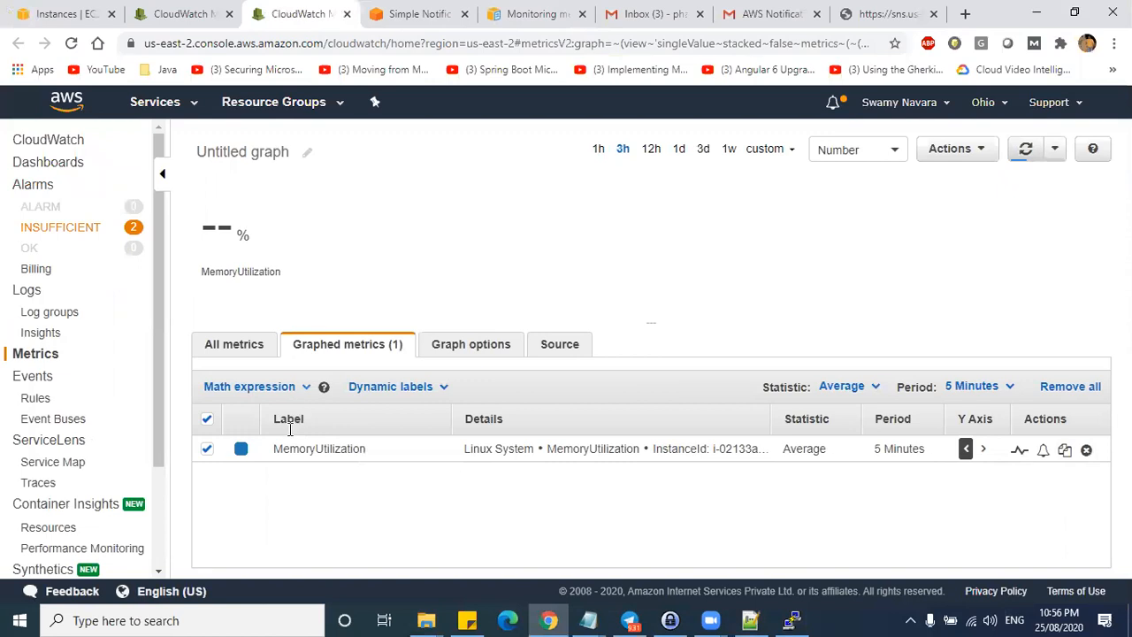
- Swap MemoryUtilization for MemoryUsed and MemoryAvailable under Linux System > InstanceId, as a Number chart
{"action": "left_click", "coordinate": [206, 448]}
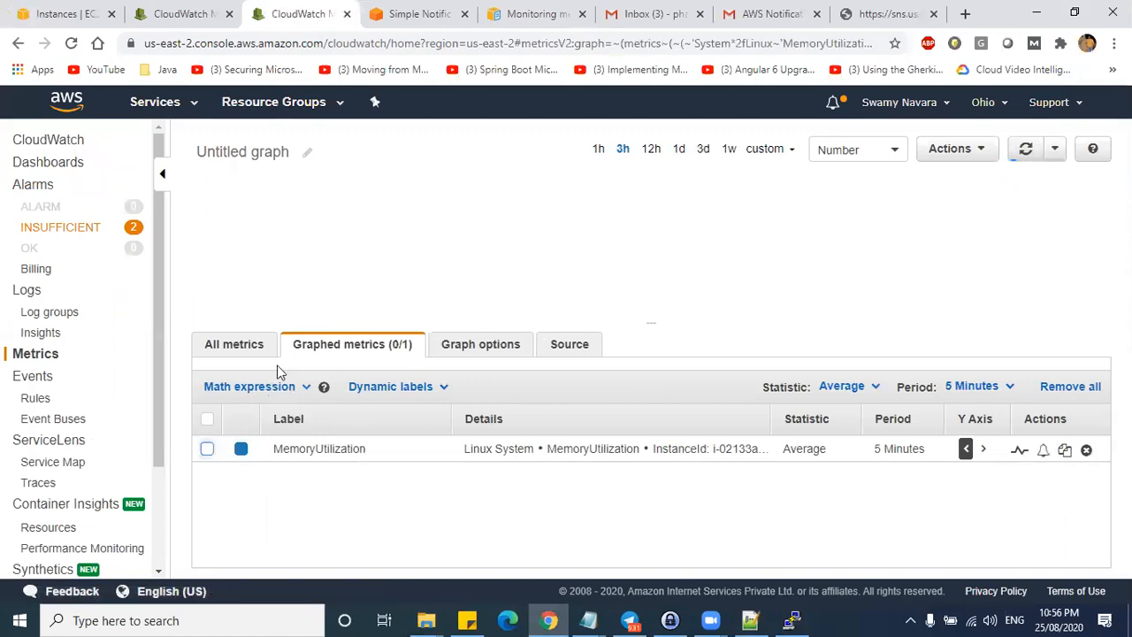
{"action": "left_click", "coordinate": [248, 346]}
{"action": "left_click", "coordinate": [265, 473]}
{"action": "left_click", "coordinate": [593, 456]}
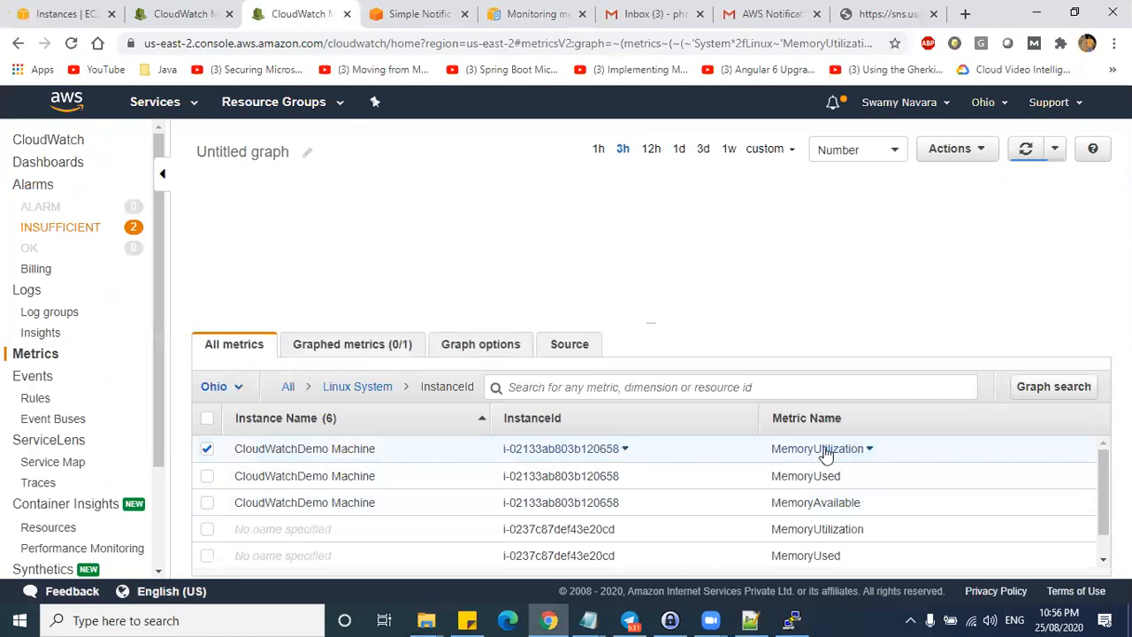
{"action": "left_click", "coordinate": [845, 150]}
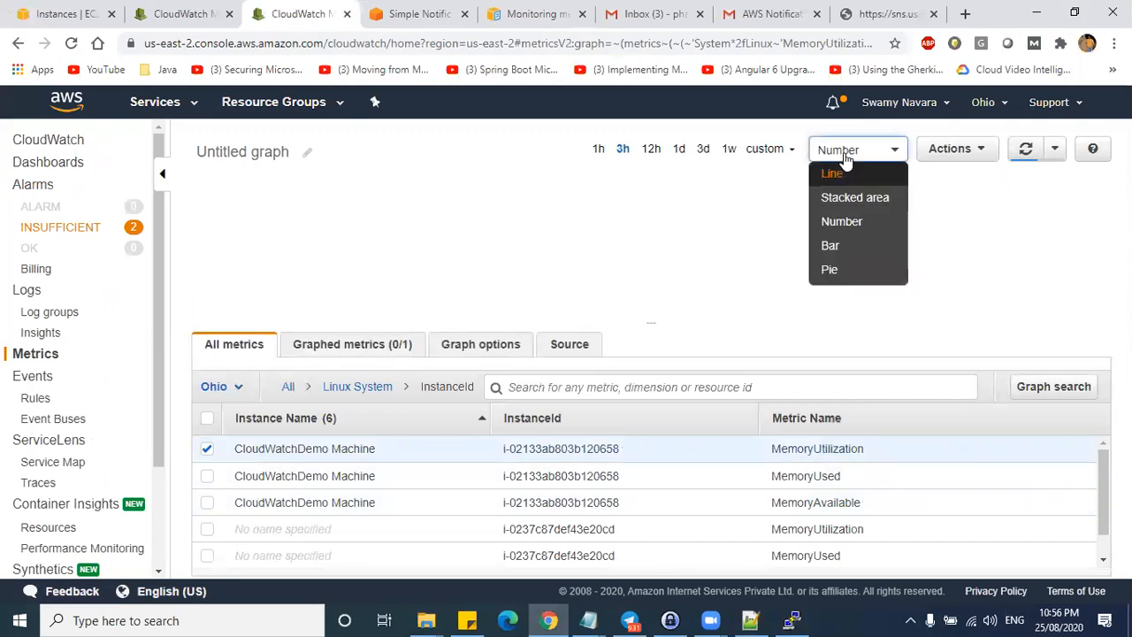
{"action": "left_click", "coordinate": [849, 222]}
{"action": "left_click", "coordinate": [1024, 150]}
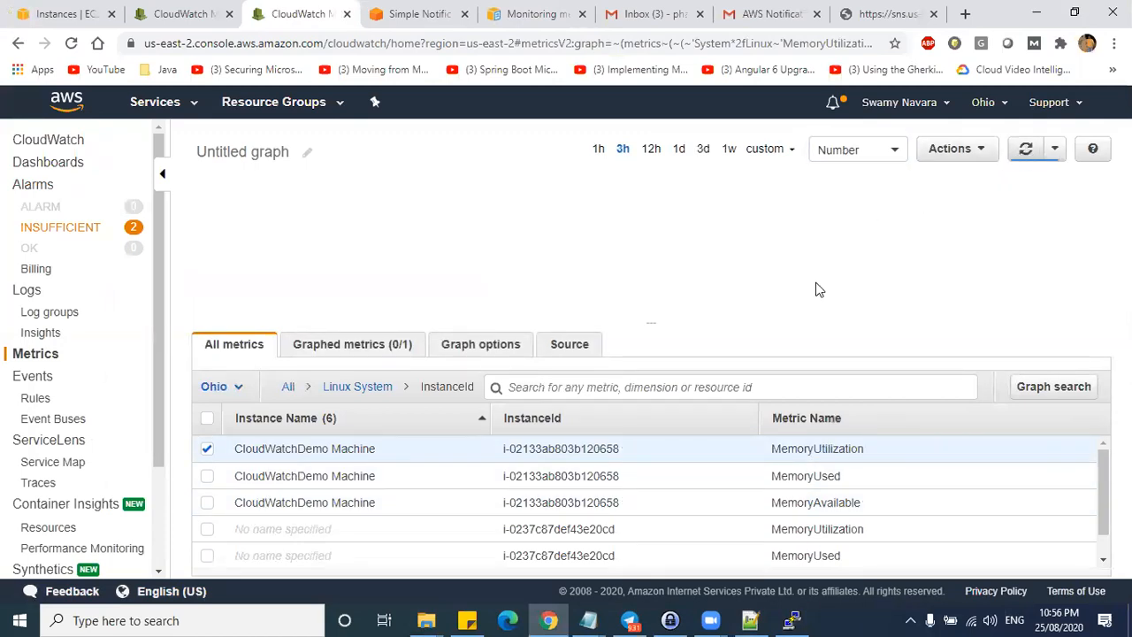
{"action": "left_click", "coordinate": [207, 476]}
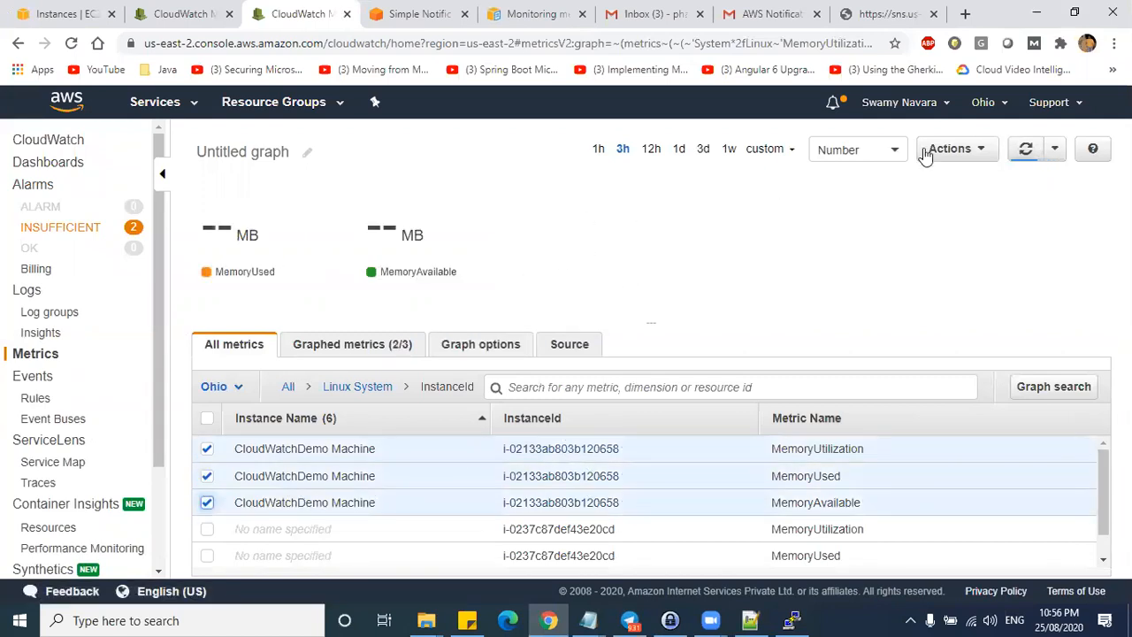
{"action": "left_click", "coordinate": [1023, 151]}
- Check the PuTTY and LabNotes windows, then go to the monitoring scripts documentation page
{"action": "key", "text": "alt+Tab"}
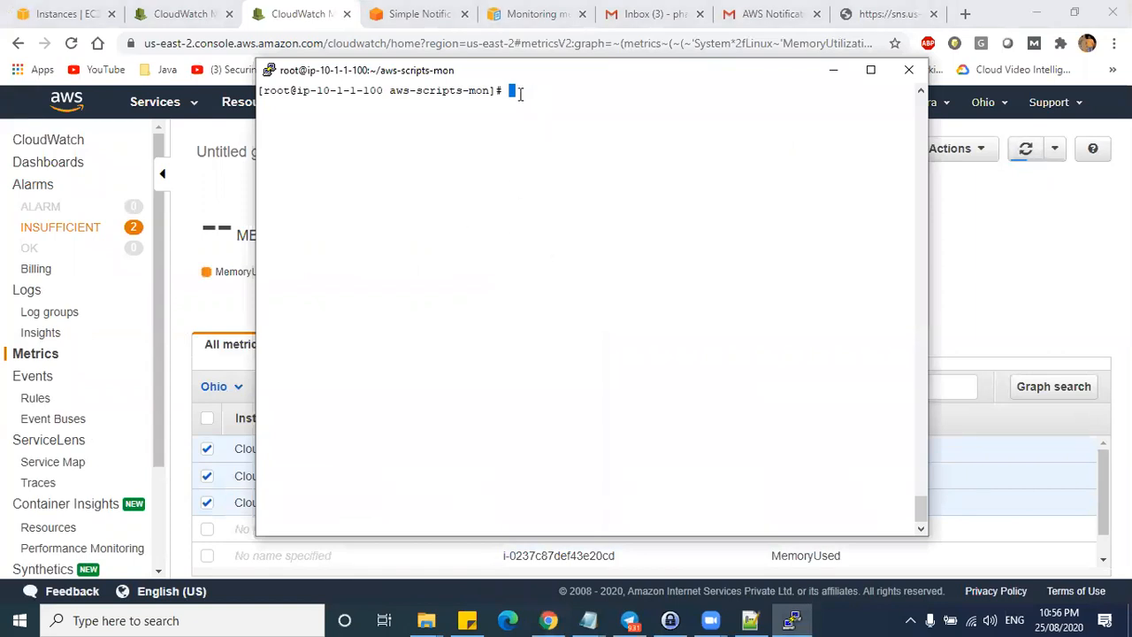
{"action": "key", "text": "alt+Tab"}
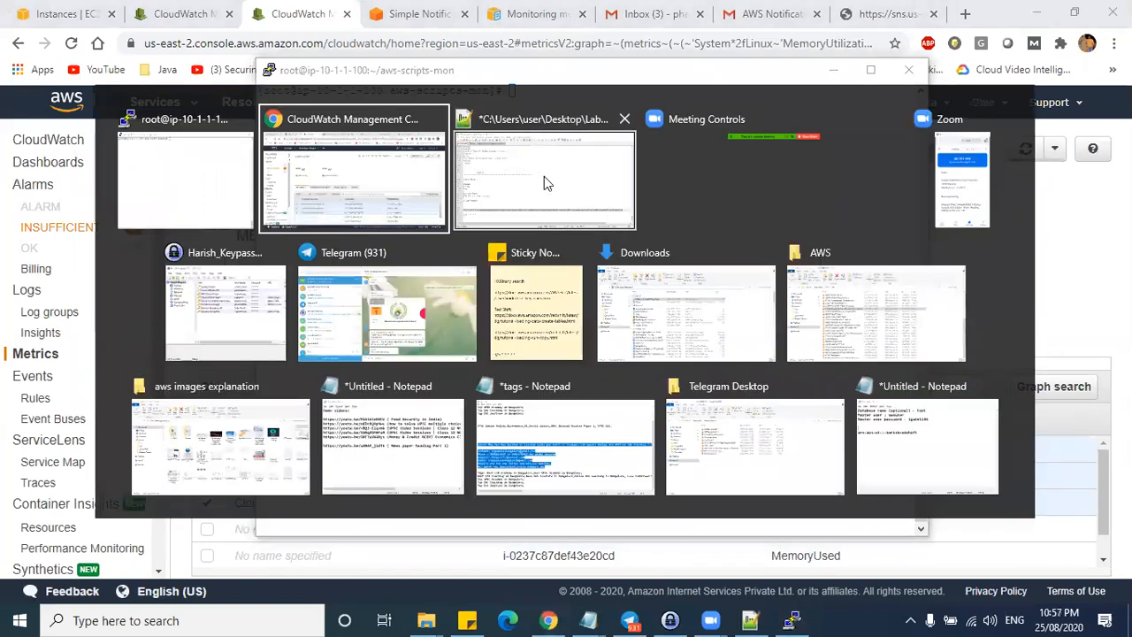
{"action": "left_click", "coordinate": [544, 176]}
{"action": "key", "text": "alt+Tab"}
{"action": "left_click", "coordinate": [496, 163]}
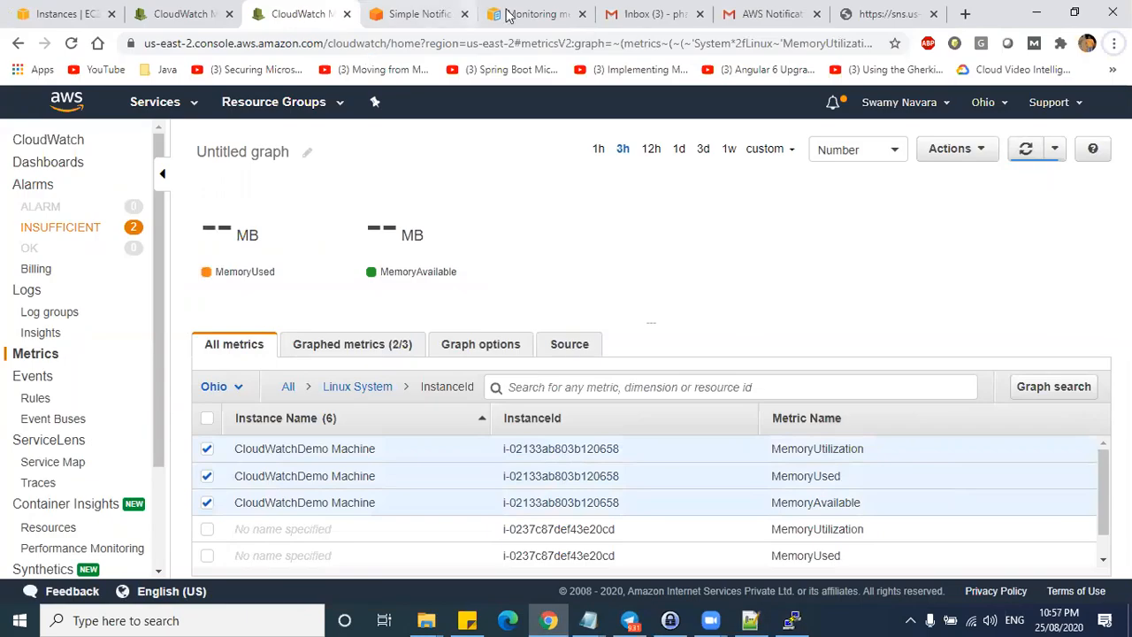
{"action": "left_click", "coordinate": [522, 13]}
- Copy the documentation's example command that collects all memory metrics
{"action": "scroll", "coordinate": [508, 356], "scroll_direction": "up", "scroll_amount": 6}
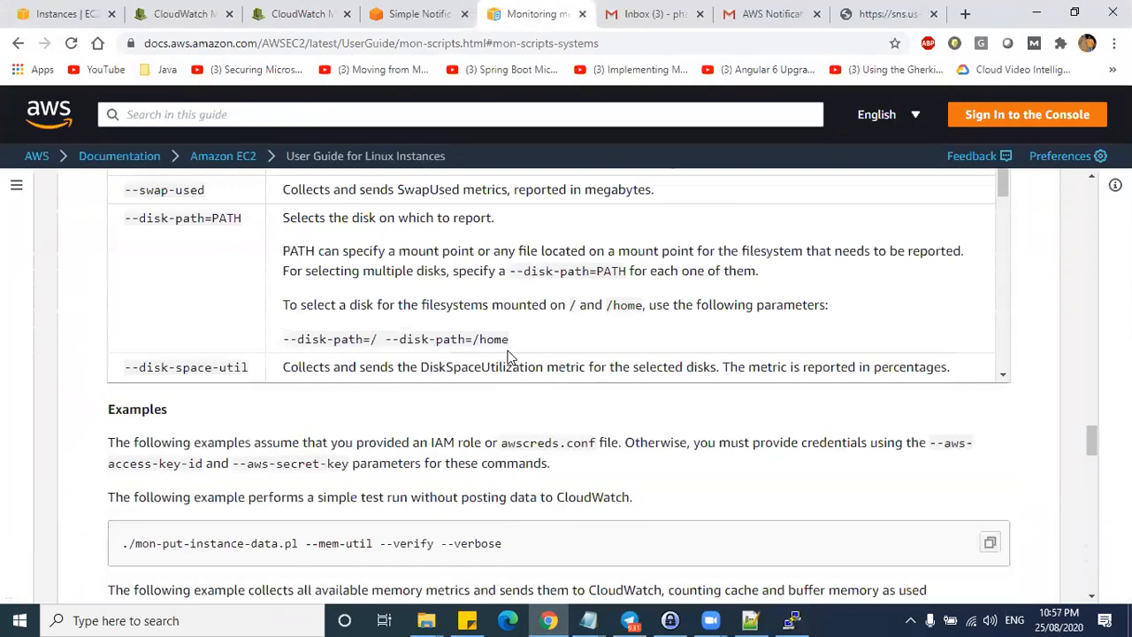
{"action": "scroll", "coordinate": [506, 354], "scroll_direction": "down", "scroll_amount": 3}
{"action": "left_click_drag", "start_coordinate": [758, 395], "coordinate": [131, 372]}
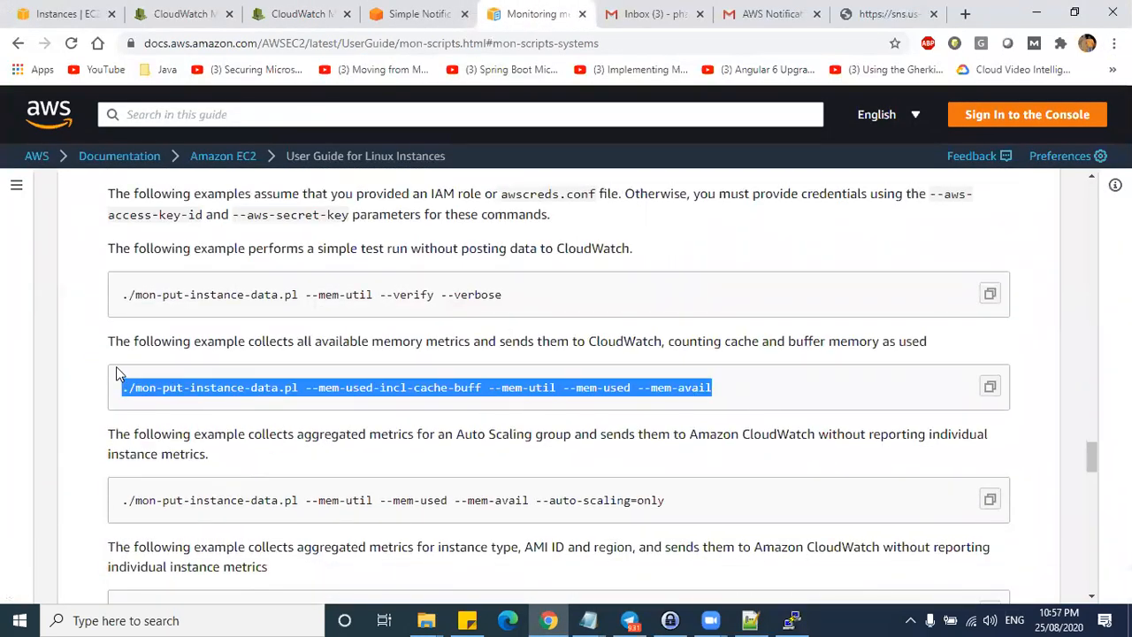
{"action": "key", "text": "alt+Tab"}
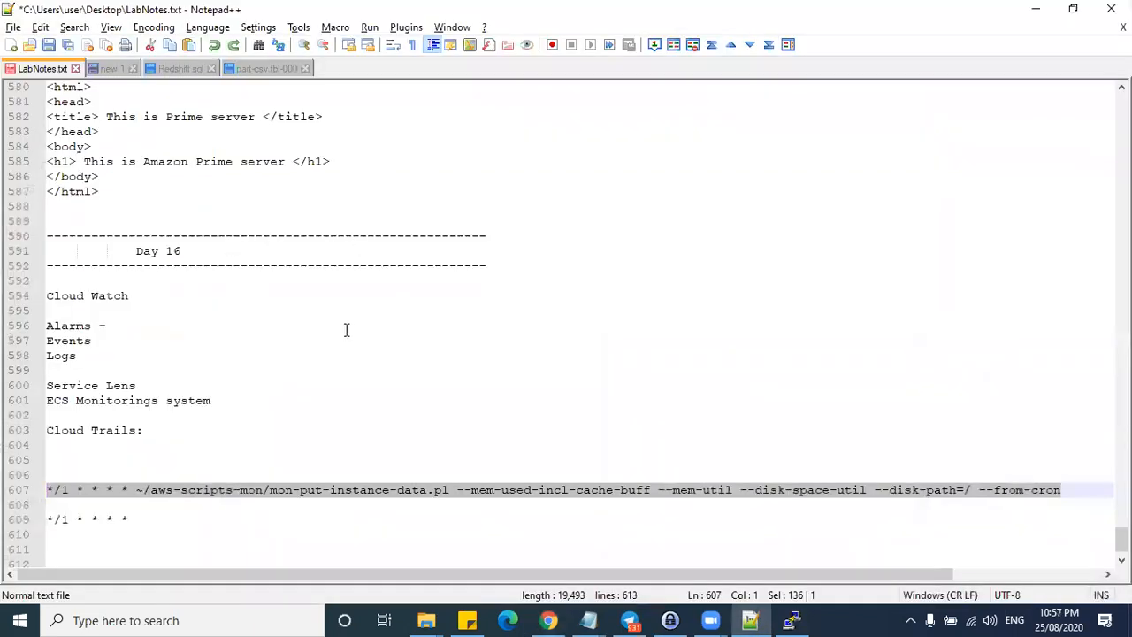
{"action": "key", "text": "alt+Tab"}
- Run it in PuTTY with --mem-used-incl-cache-buff --mem-util --mem-used --mem-avail, confirming successful reporting
{"action": "right_click", "coordinate": [381, 189]}
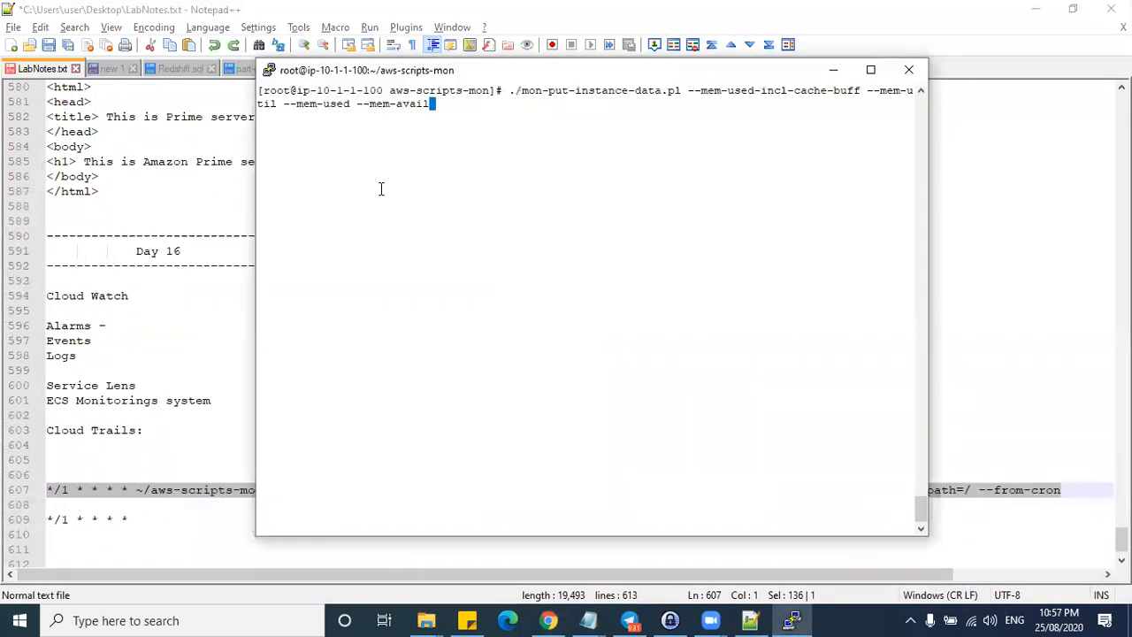
{"action": "key", "text": "Return"}
{"action": "triple_click", "coordinate": [351, 127]}
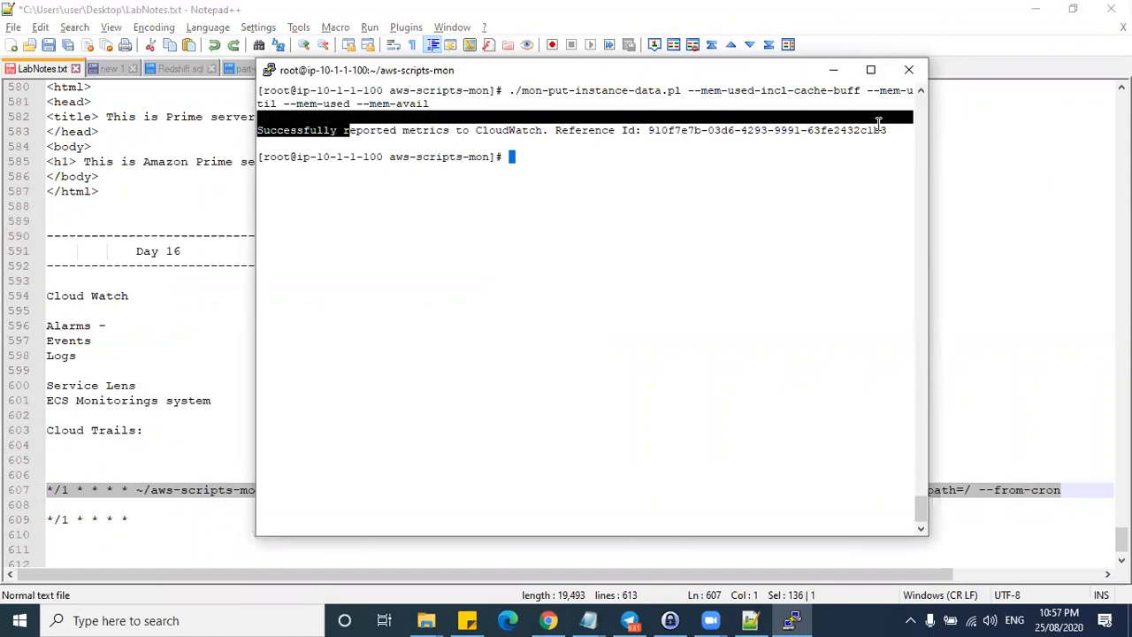
{"action": "key", "text": "alt+Tab"}
{"action": "key", "text": "alt+Tab"}
{"action": "key", "text": "Tab"}
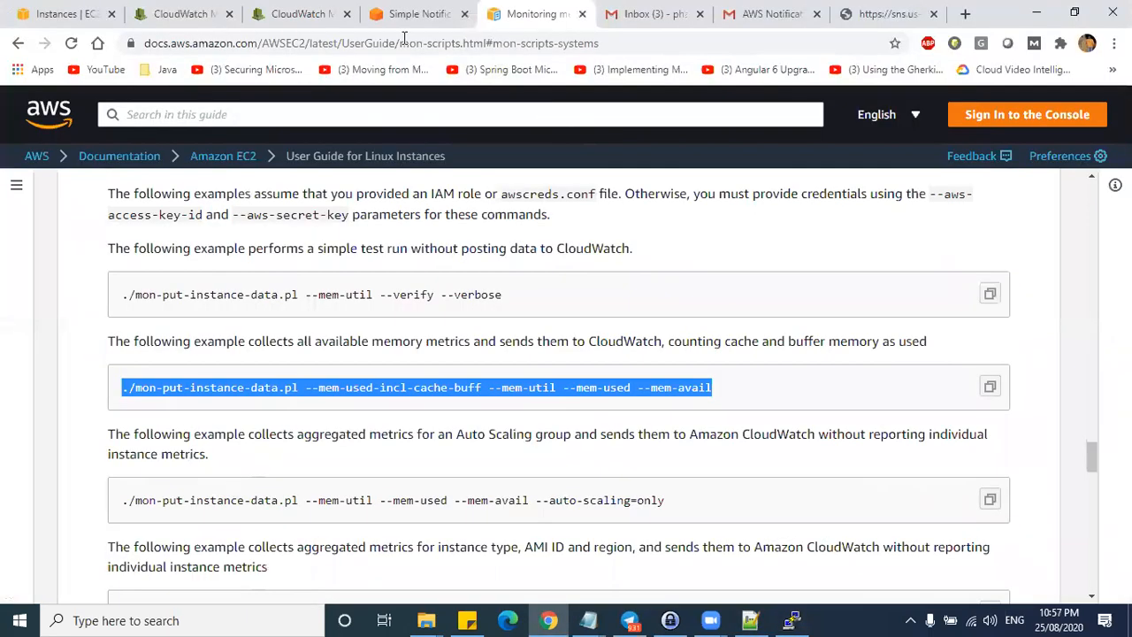
{"action": "left_click", "coordinate": [291, 14]}
- Refresh the CloudWatch memory graph repeatedly, waiting for new data points
{"action": "left_click", "coordinate": [1025, 150]}
{"action": "left_click", "coordinate": [1024, 154]}
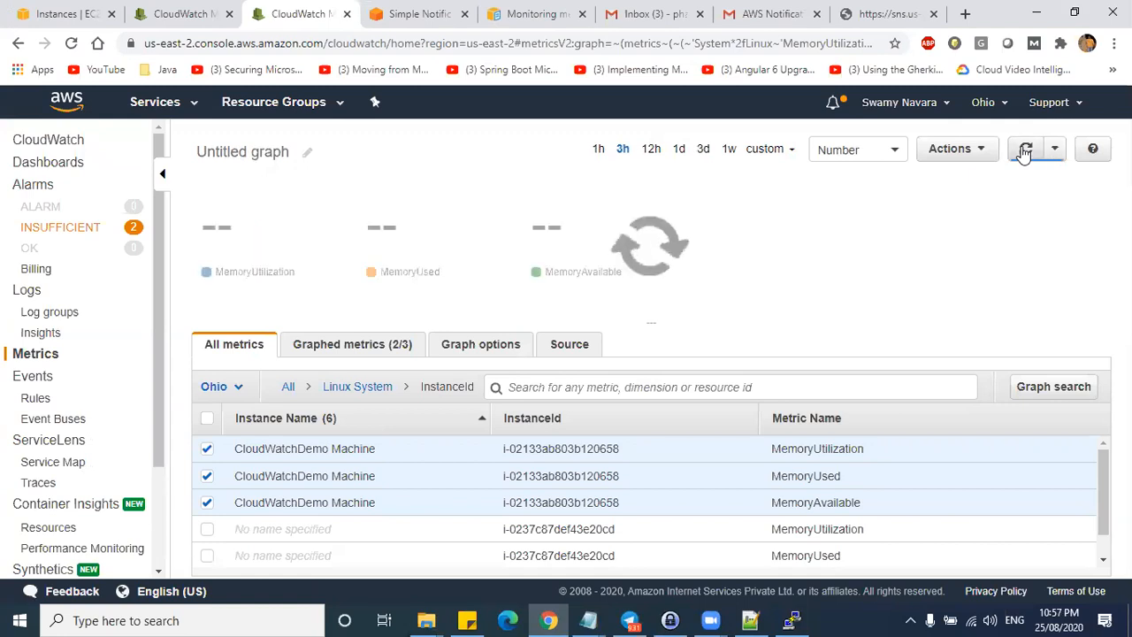
{"action": "left_click", "coordinate": [1026, 150]}
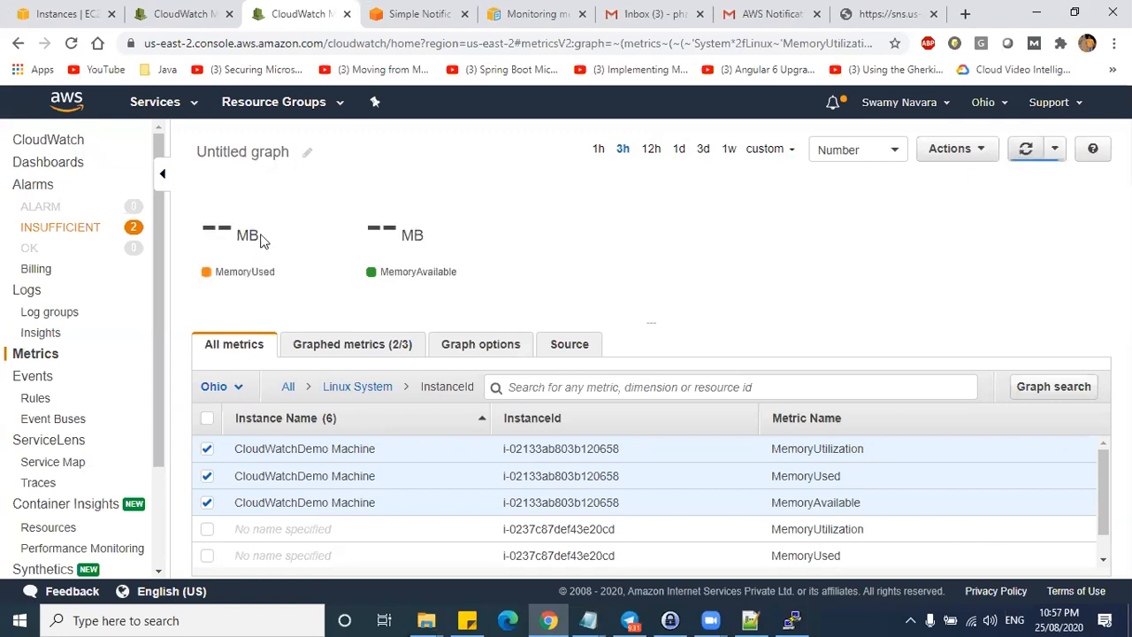
{"action": "left_click", "coordinate": [1024, 151]}
{"action": "left_click", "coordinate": [1025, 152]}
{"action": "left_click", "coordinate": [1024, 152]}
{"action": "left_click", "coordinate": [1023, 149]}
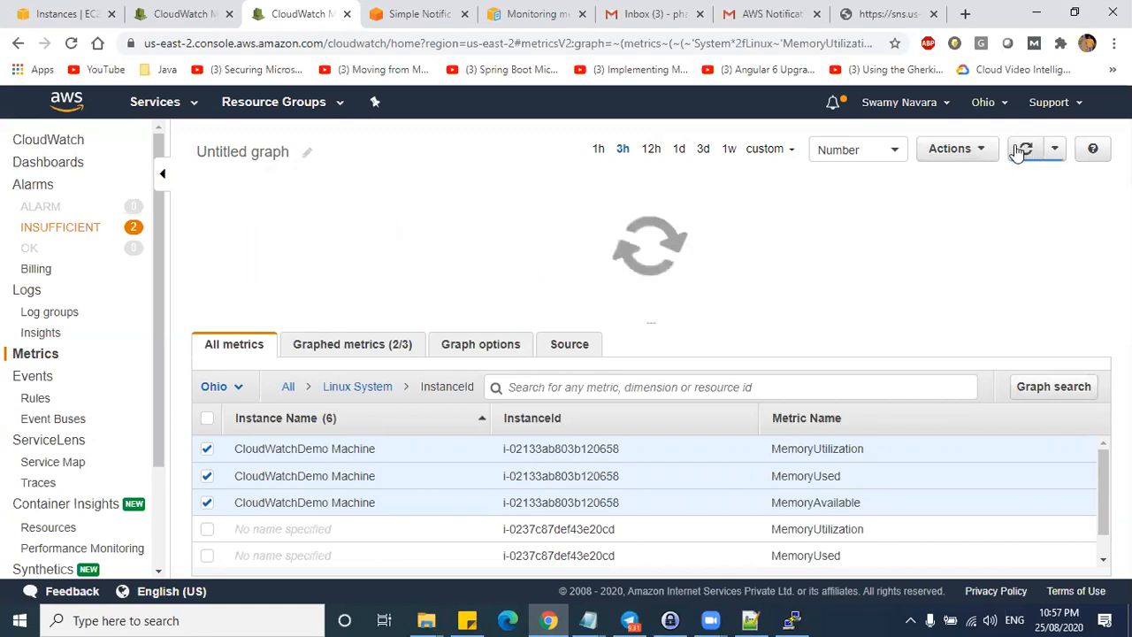
{"action": "left_click", "coordinate": [1024, 149]}
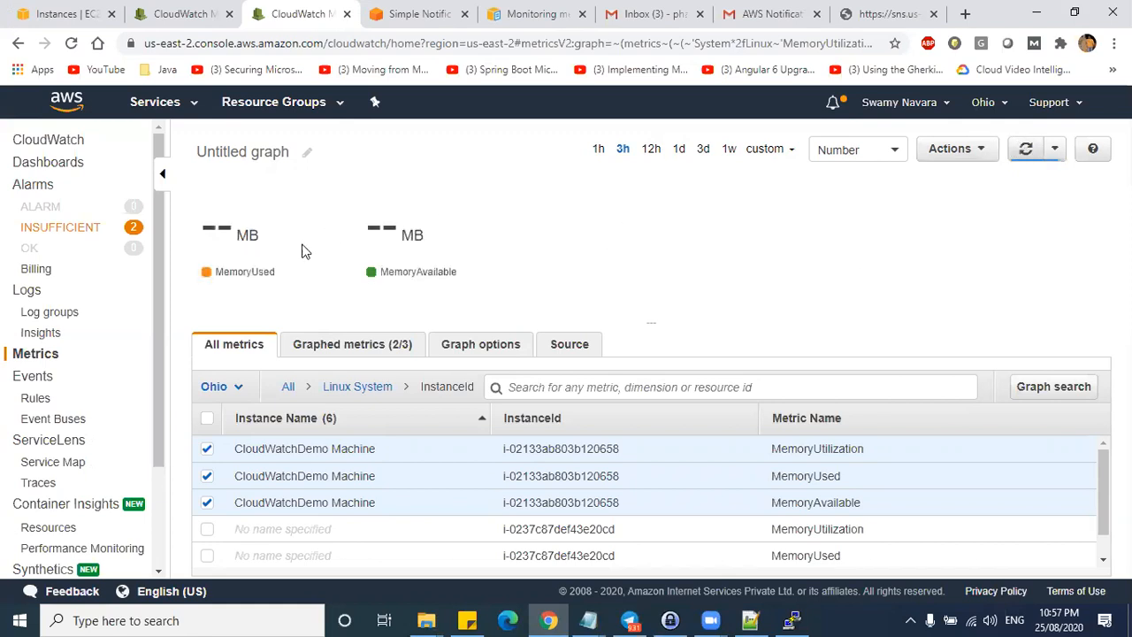
- Remove and re-add MemoryUsed and MemoryAvailable on the graph
{"action": "left_click", "coordinate": [207, 476]}
{"action": "left_click", "coordinate": [207, 503]}
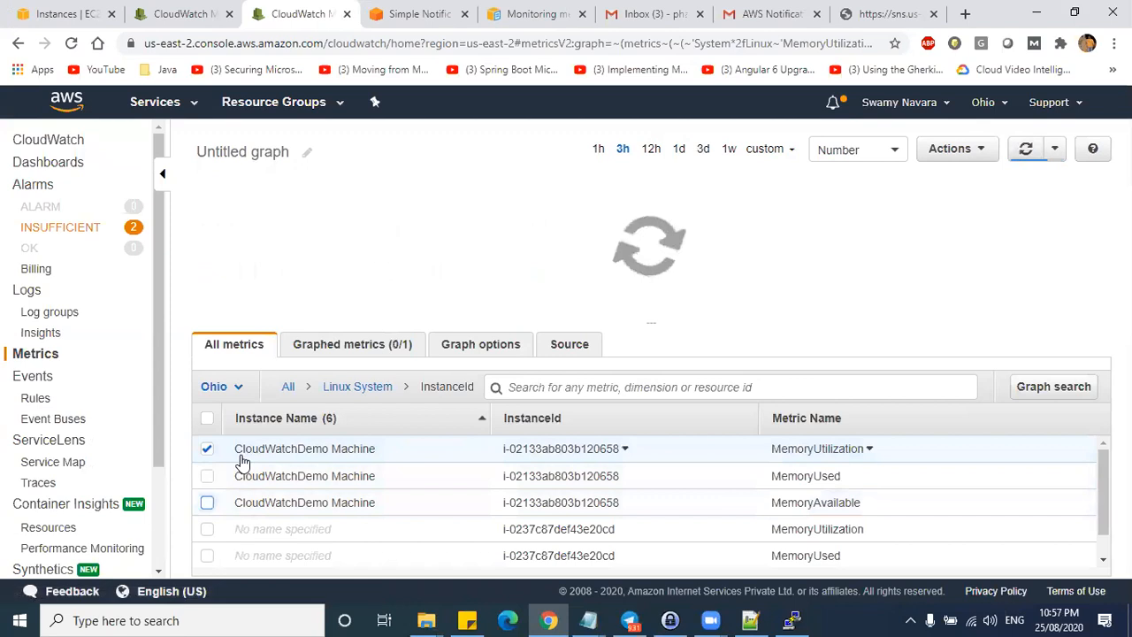
{"action": "left_click", "coordinate": [969, 152]}
{"action": "left_click", "coordinate": [1026, 150]}
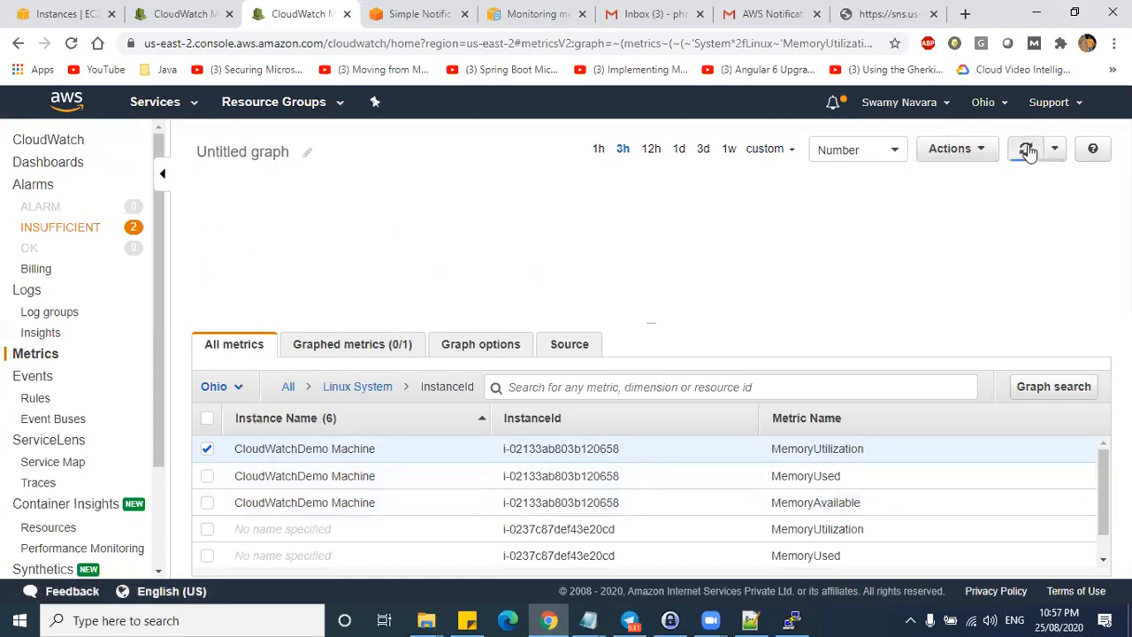
{"action": "left_click", "coordinate": [206, 476]}
{"action": "left_click", "coordinate": [207, 504]}
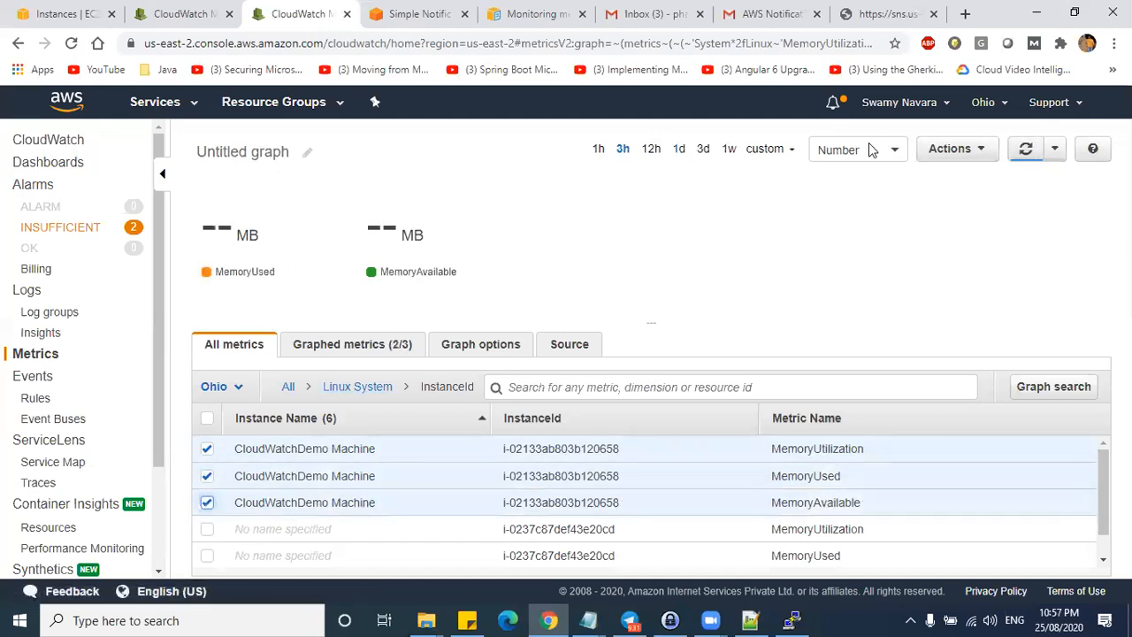
- Review the cron line on line 607 of the lab notes
{"action": "key", "text": "alt+Tab"}
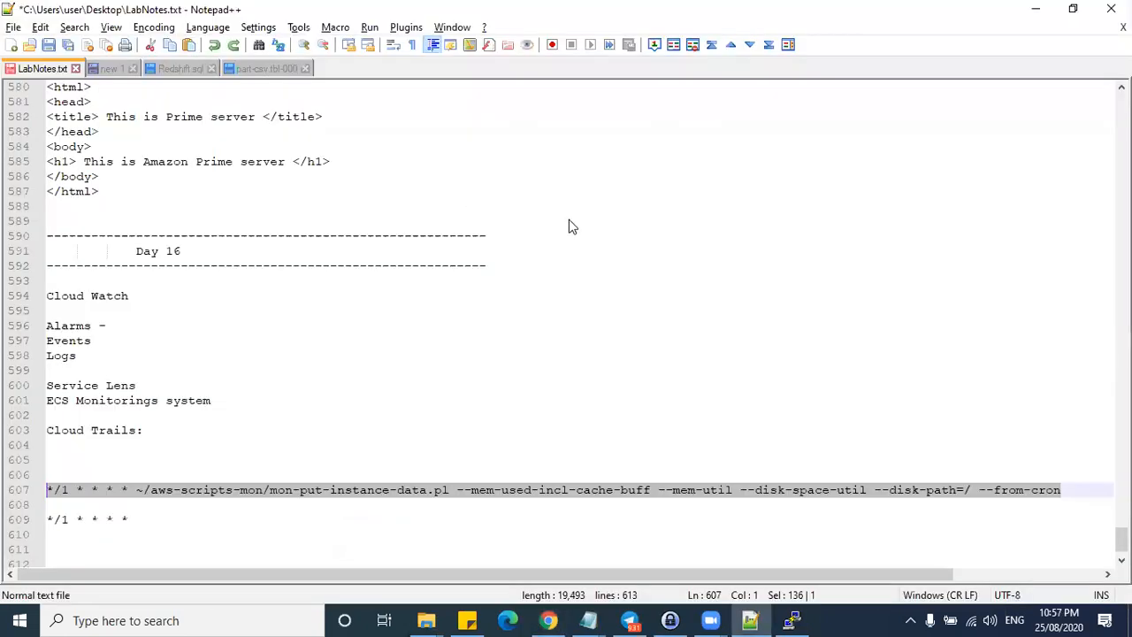
{"action": "key", "text": "alt+Tab"}
{"action": "left_click", "coordinate": [576, 177]}
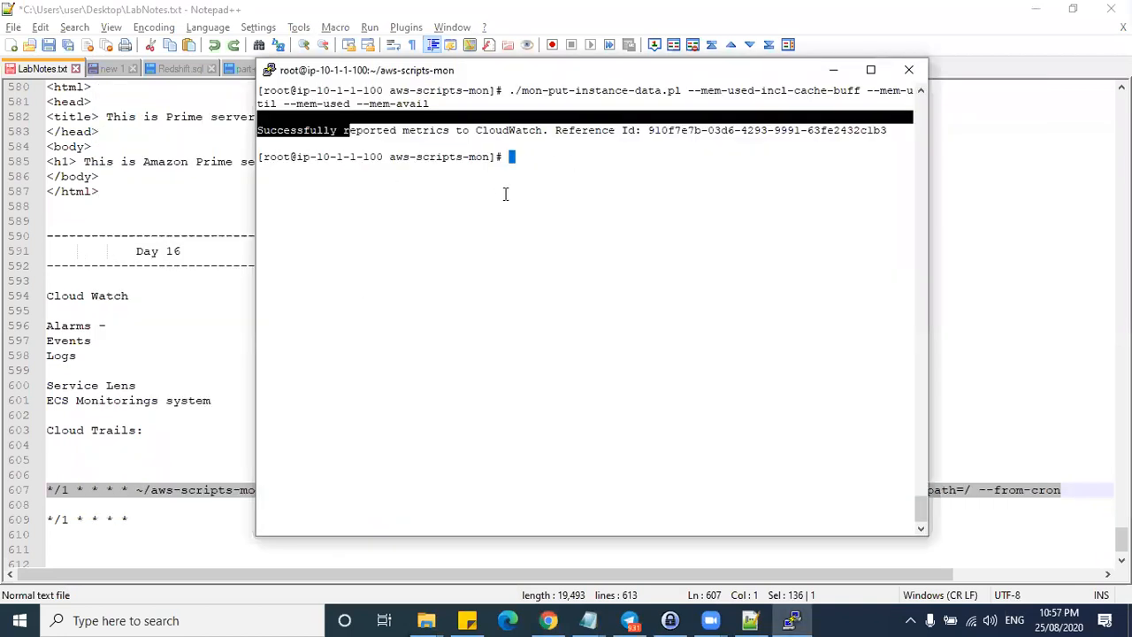
{"action": "key", "text": "alt+Tab"}
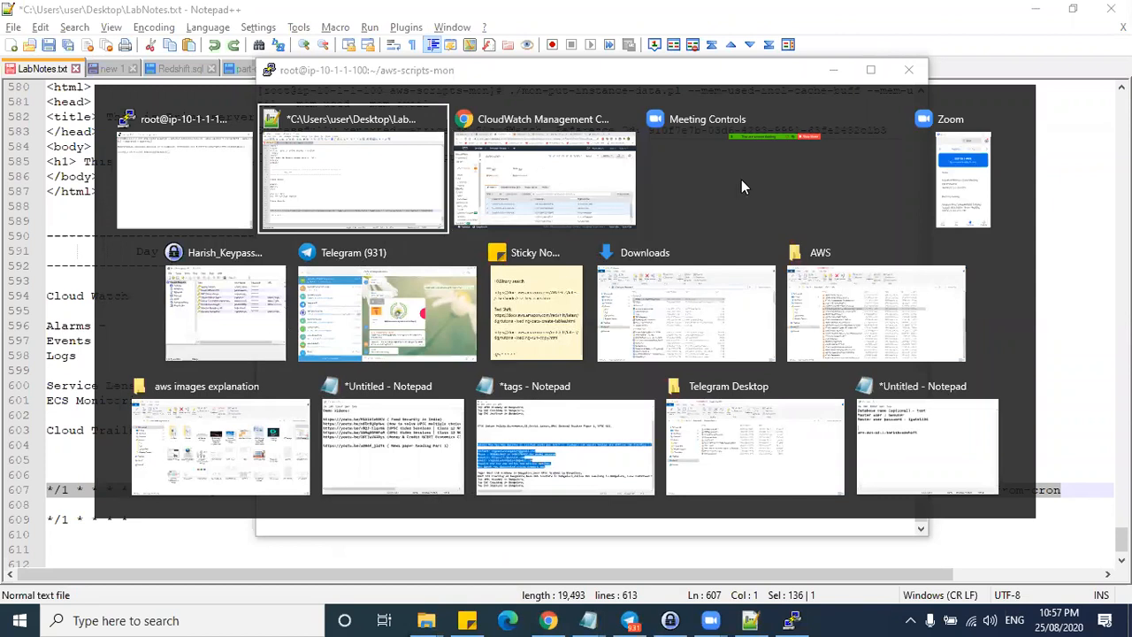
{"action": "left_click", "coordinate": [312, 163]}
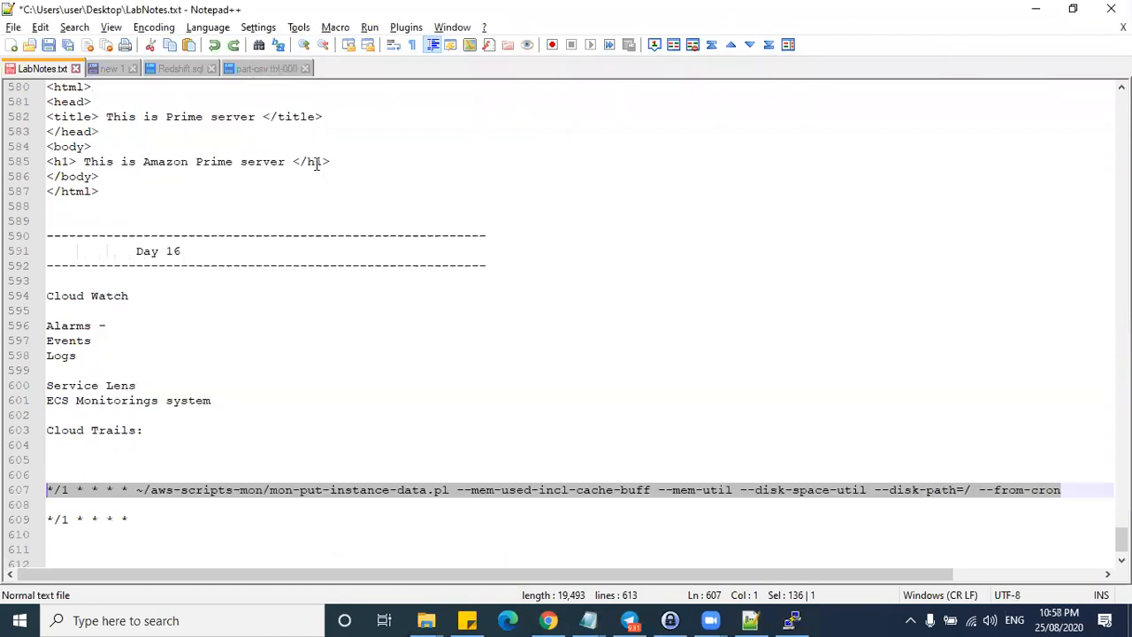
{"action": "left_click", "coordinate": [108, 401]}
{"action": "left_click_drag", "start_coordinate": [48, 489], "coordinate": [1064, 489]}
{"action": "key", "text": "ctrl+c"}
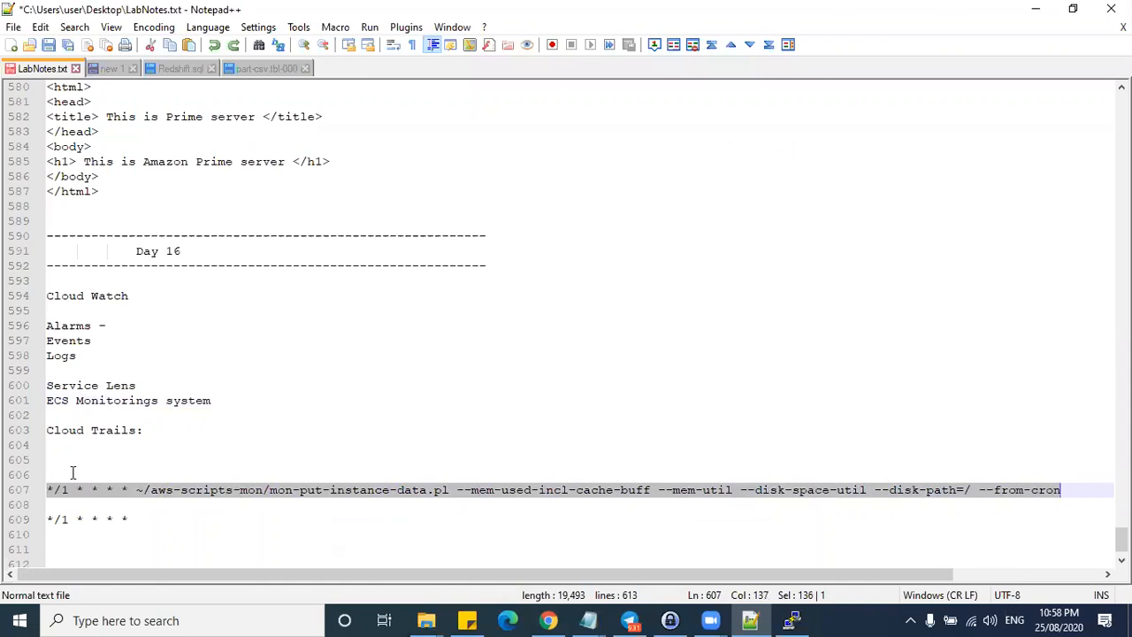
{"action": "left_click", "coordinate": [929, 492]}
- Note the 282 MB used and 703 MB available readings, refresh, and minimize the browser
{"action": "key", "text": "alt+Tab"}
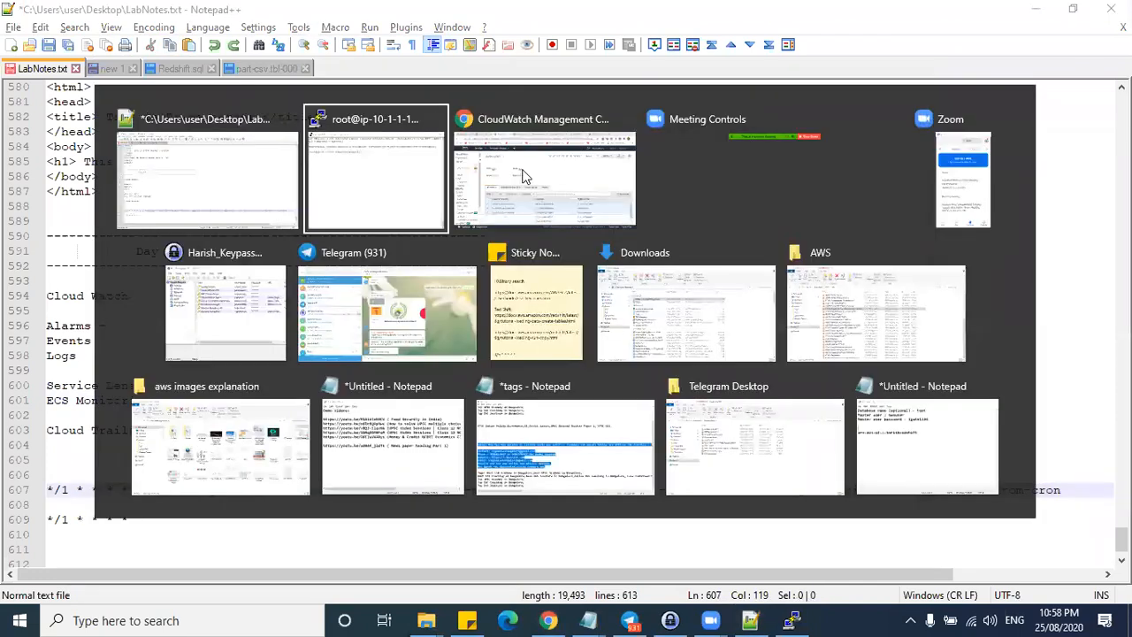
{"action": "left_click", "coordinate": [540, 177]}
{"action": "left_click_drag", "start_coordinate": [308, 223], "coordinate": [200, 223]}
{"action": "left_click", "coordinate": [469, 232]}
{"action": "left_click_drag", "start_coordinate": [469, 233], "coordinate": [327, 252]}
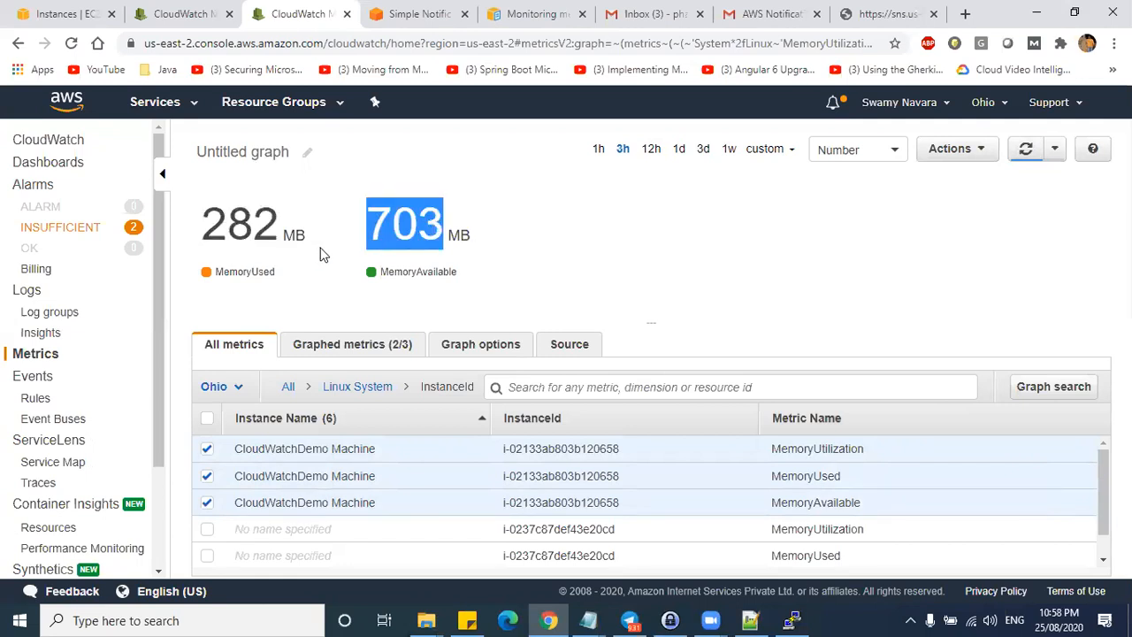
{"action": "left_click", "coordinate": [1026, 149]}
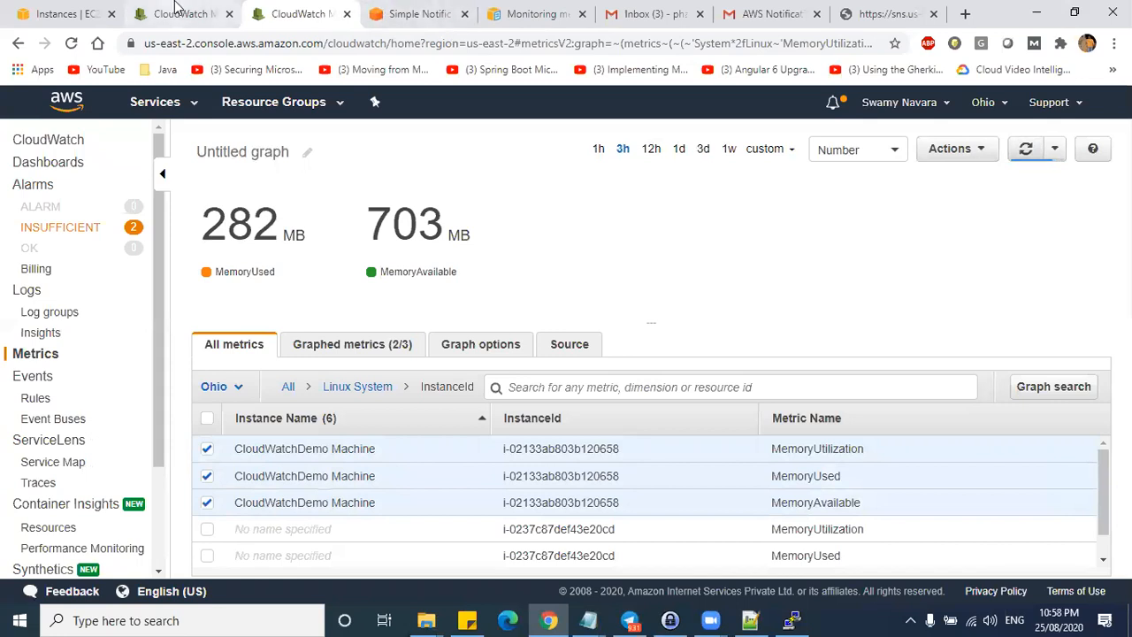
{"action": "left_click", "coordinate": [1036, 14]}
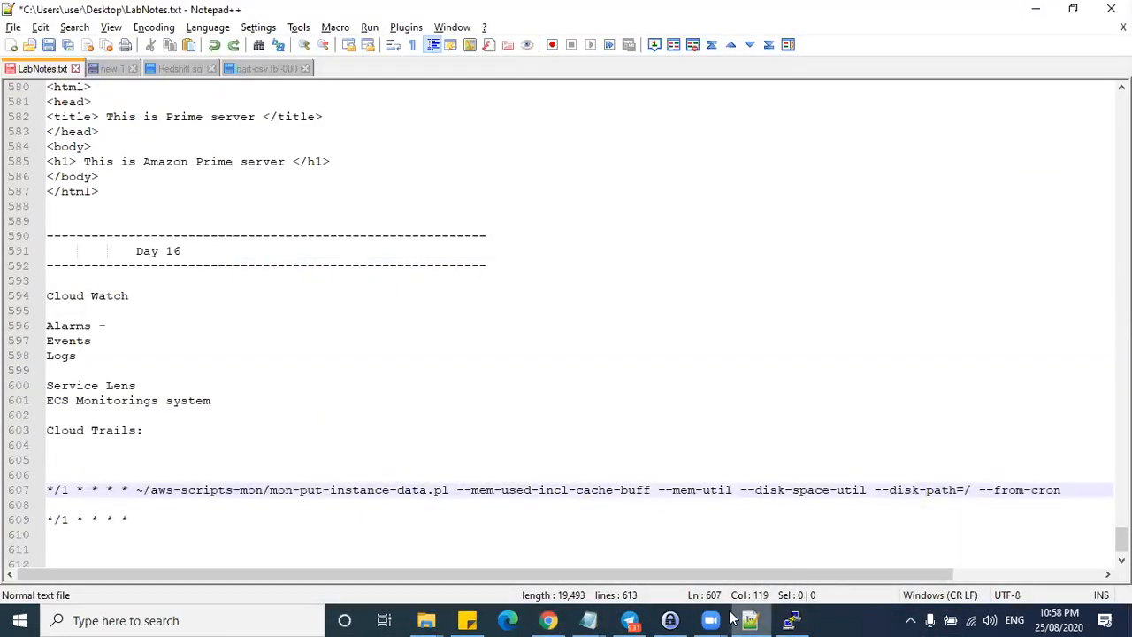
- Open root's crontab with crontab -e and paste in the mon-put-instance-data.pl cron line
{"action": "mouse_move", "coordinate": [718, 619]}
{"action": "left_click", "coordinate": [791, 620]}
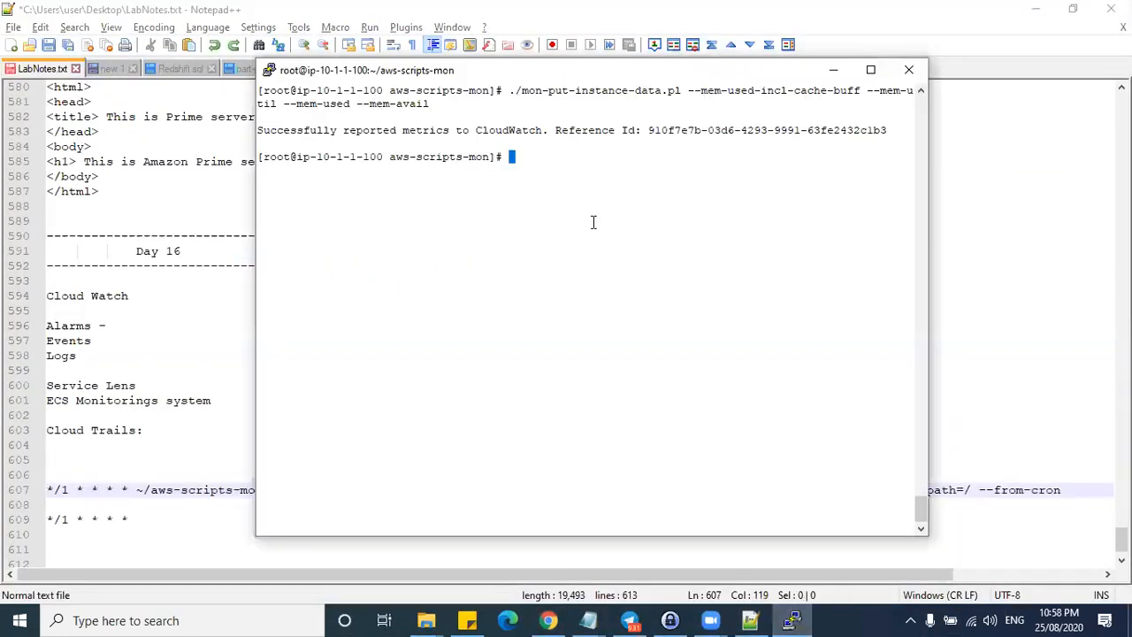
{"action": "type", "text": "crontab -e"}
{"action": "key", "text": "Return"}
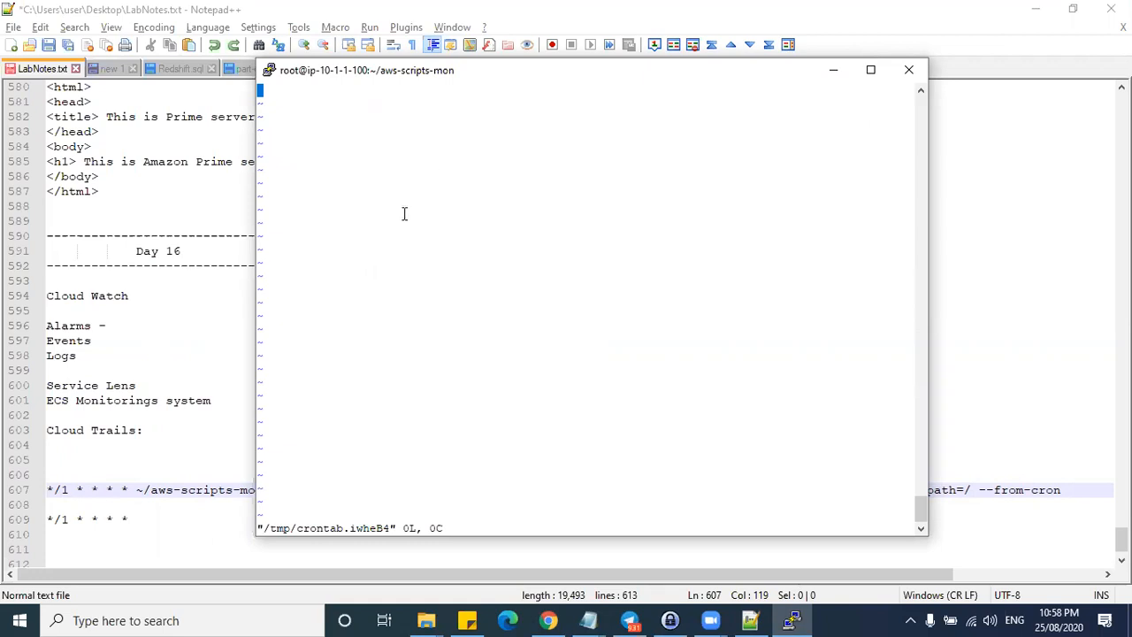
{"action": "scroll", "coordinate": [371, 265], "scroll_direction": "up", "scroll_amount": 10}
{"action": "scroll", "coordinate": [337, 292], "scroll_direction": "down", "scroll_amount": 4}
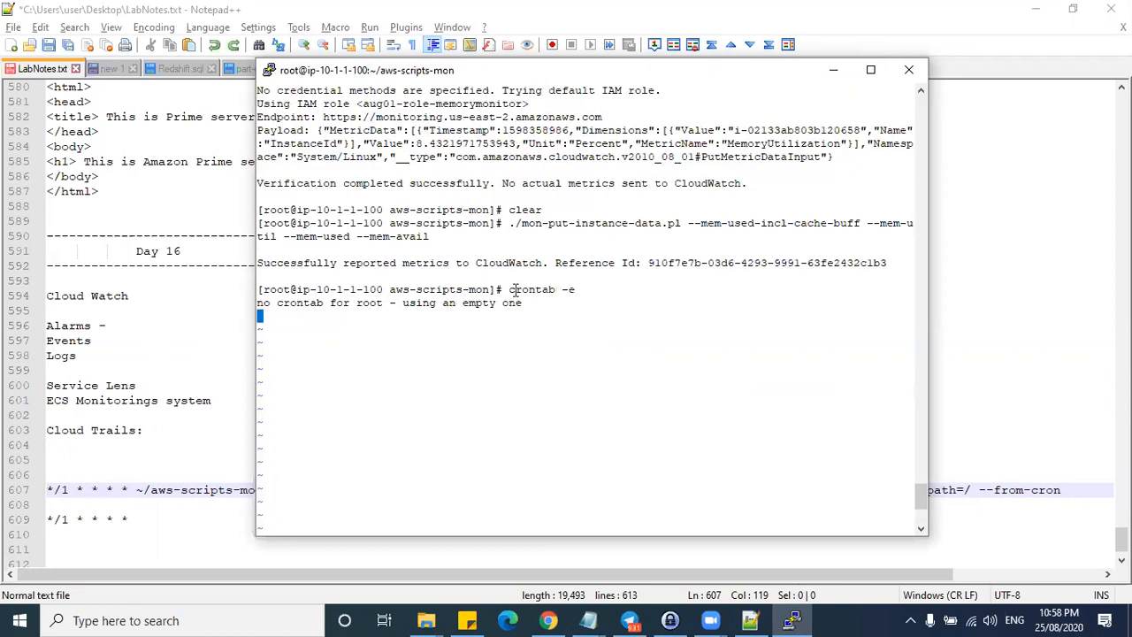
{"action": "right_click", "coordinate": [351, 323]}
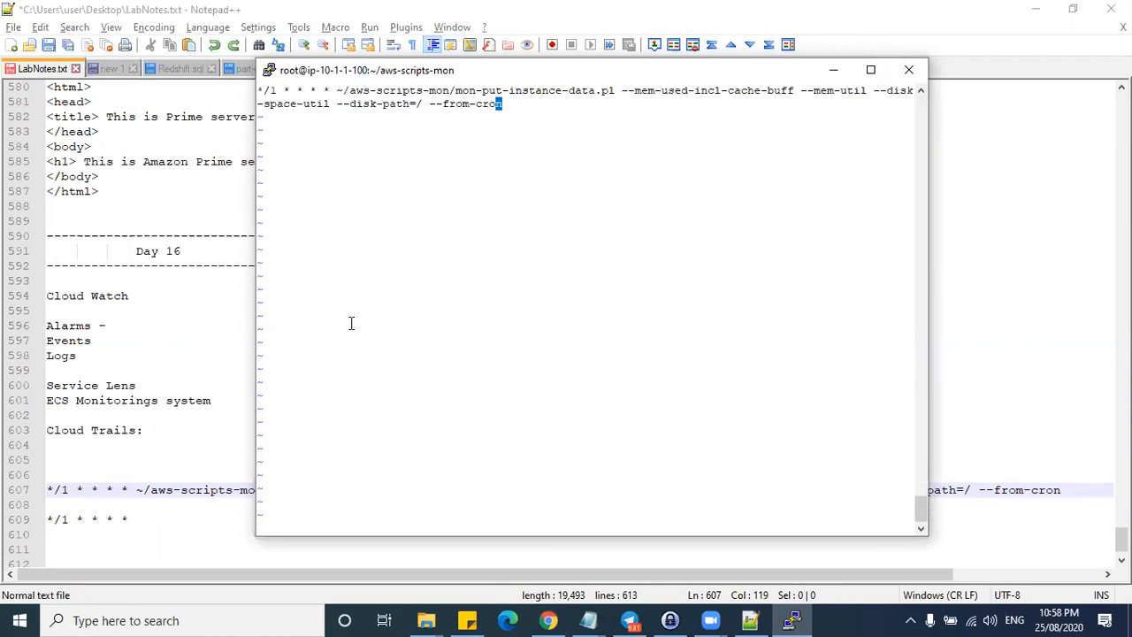
- Review the */1 every-minute schedule and script options, then save the crontab with :wq
{"action": "mouse_move", "coordinate": [258, 89]}
{"action": "left_mouse_down"}
{"action": "mouse_move", "coordinate": [335, 91]}
{"action": "mouse_move", "coordinate": [258, 91]}
{"action": "left_mouse_up"}
{"action": "left_click", "coordinate": [315, 89]}
{"action": "left_click_drag", "start_coordinate": [338, 90], "coordinate": [486, 104]}
{"action": "left_click", "coordinate": [281, 93]}
{"action": "type", "text": ":wq!"}
{"action": "key", "text": "Return"}
- Reopen the crontab to verify it, close with :wq, and review the Successfully reported message
{"action": "key", "text": "Up"}
{"action": "key", "text": "Return"}
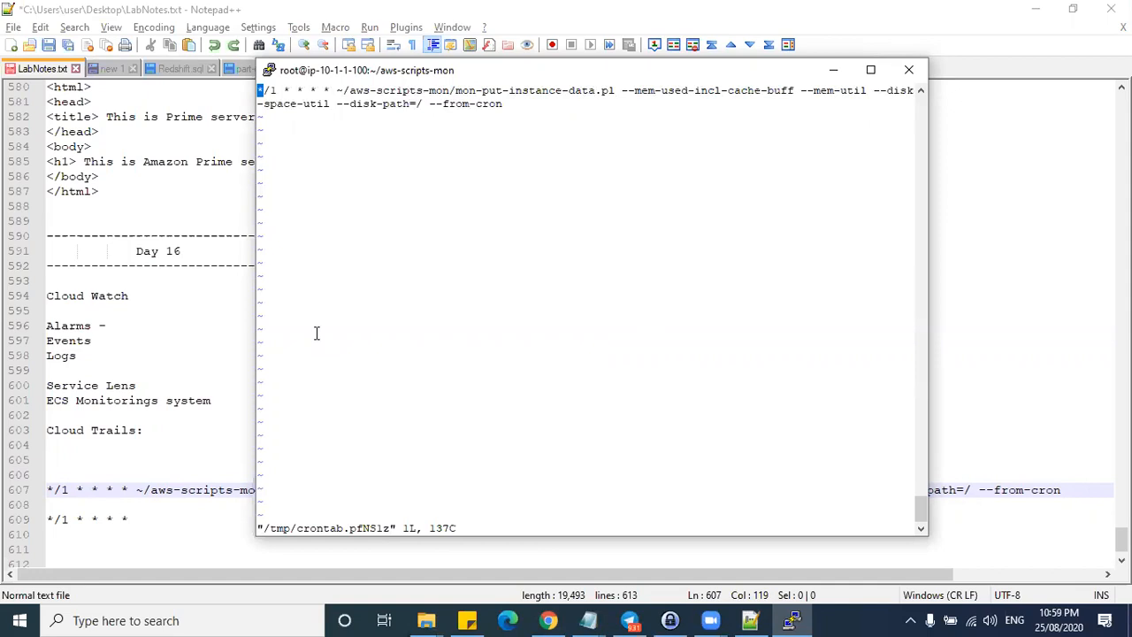
{"action": "type", "text": ":wq"}
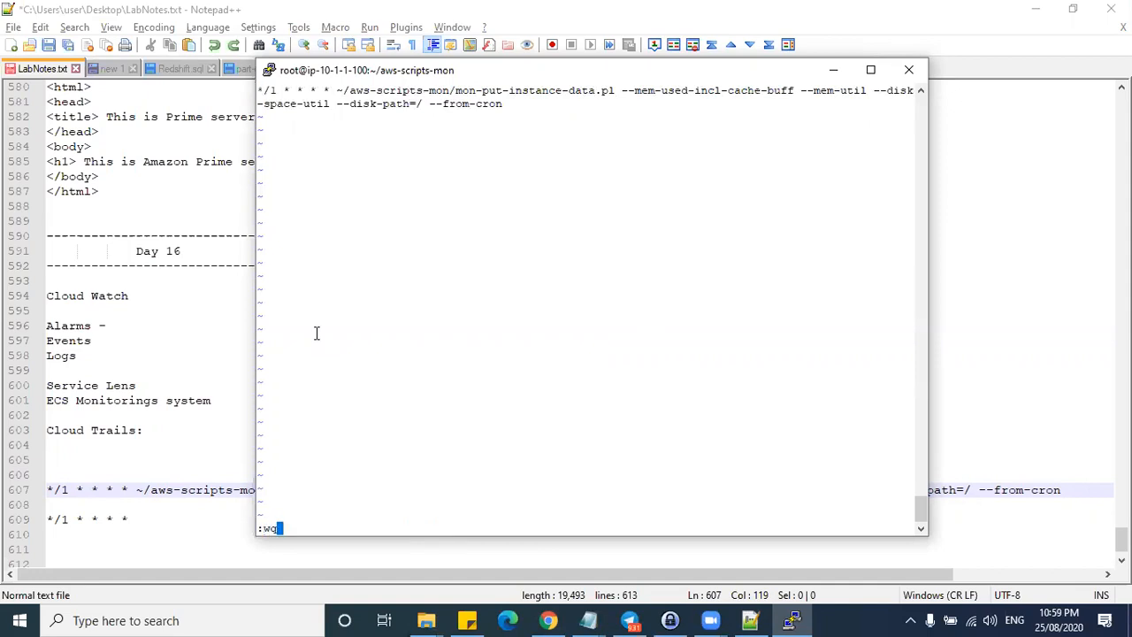
{"action": "key", "text": "Return"}
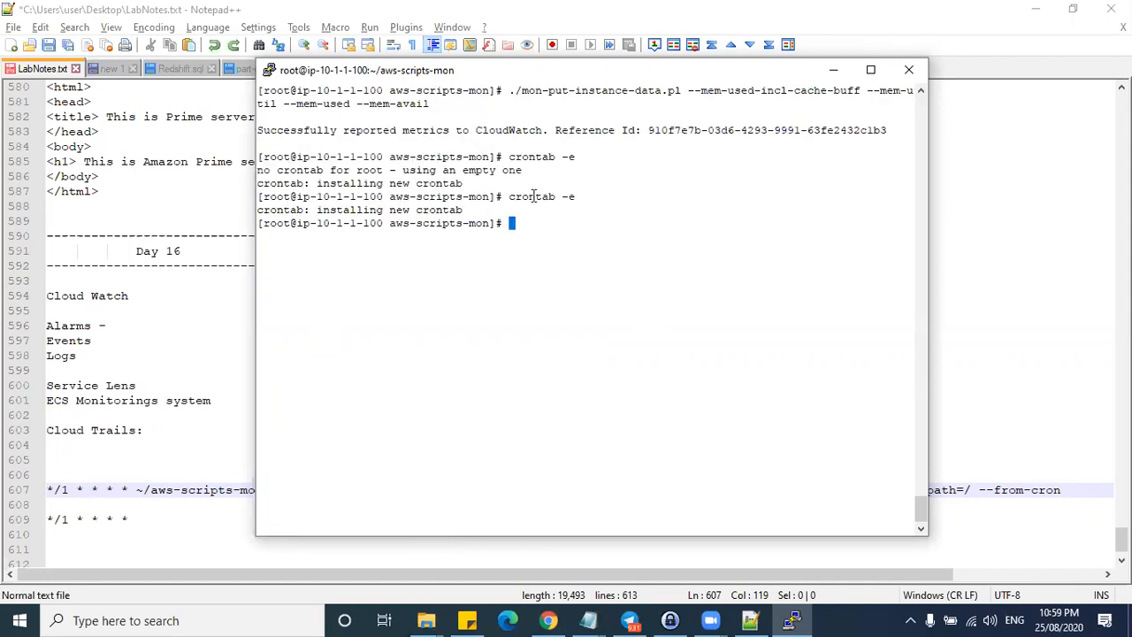
{"action": "left_click_drag", "start_coordinate": [509, 196], "coordinate": [576, 196]}
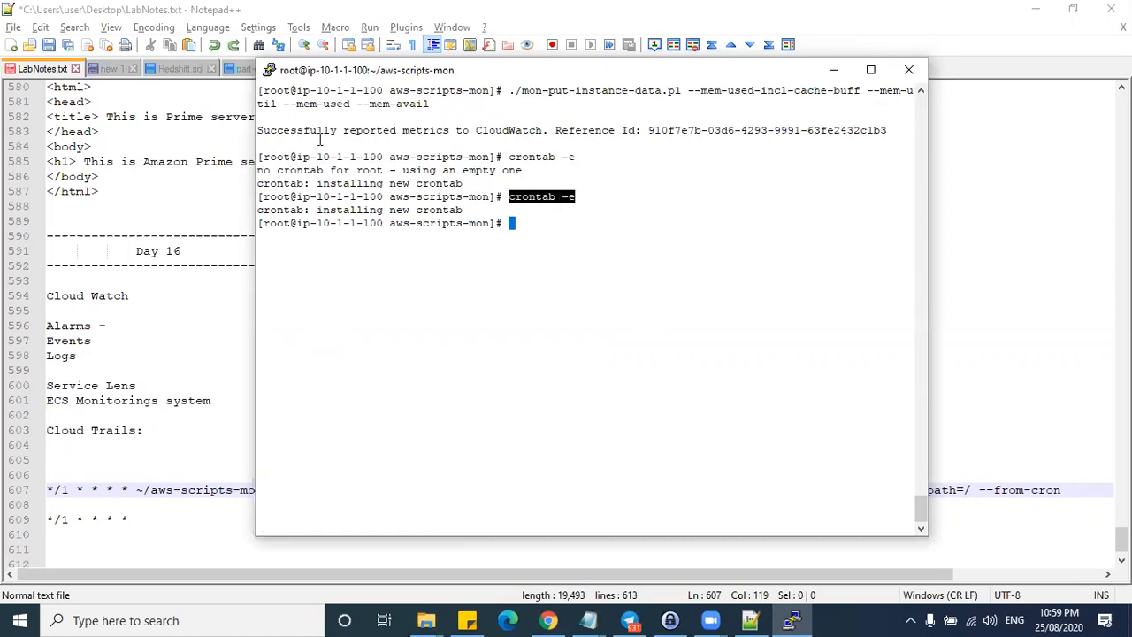
{"action": "left_click_drag", "start_coordinate": [259, 130], "coordinate": [887, 130]}
{"action": "left_click", "coordinate": [261, 115]}
{"action": "left_click_drag", "start_coordinate": [259, 130], "coordinate": [529, 133]}
{"action": "left_click", "coordinate": [368, 133]}
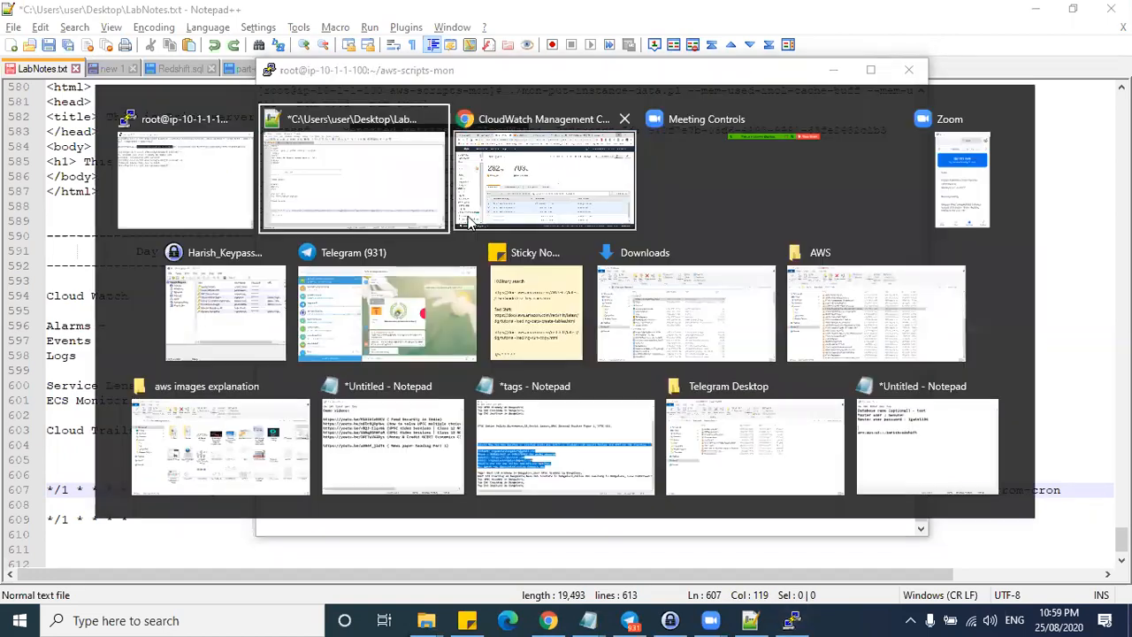
- Refresh the CloudWatch graph and check the memory figures, still 282 MB used
{"action": "key", "text": "alt+Tab"}
{"action": "key", "text": "alt+Tab"}
{"action": "left_click", "coordinate": [1026, 151]}
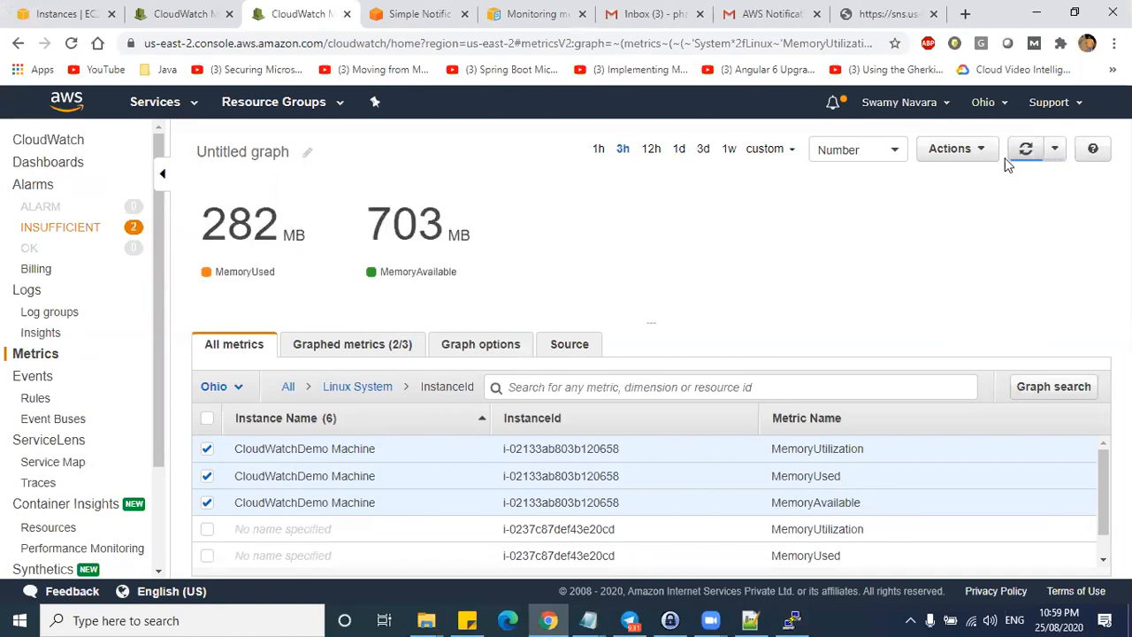
{"action": "left_click", "coordinate": [1026, 148]}
{"action": "left_click_drag", "start_coordinate": [227, 225], "coordinate": [417, 228]}
- Install the stress package with yum install stress -y and display its usage help
{"action": "left_click", "coordinate": [792, 619]}
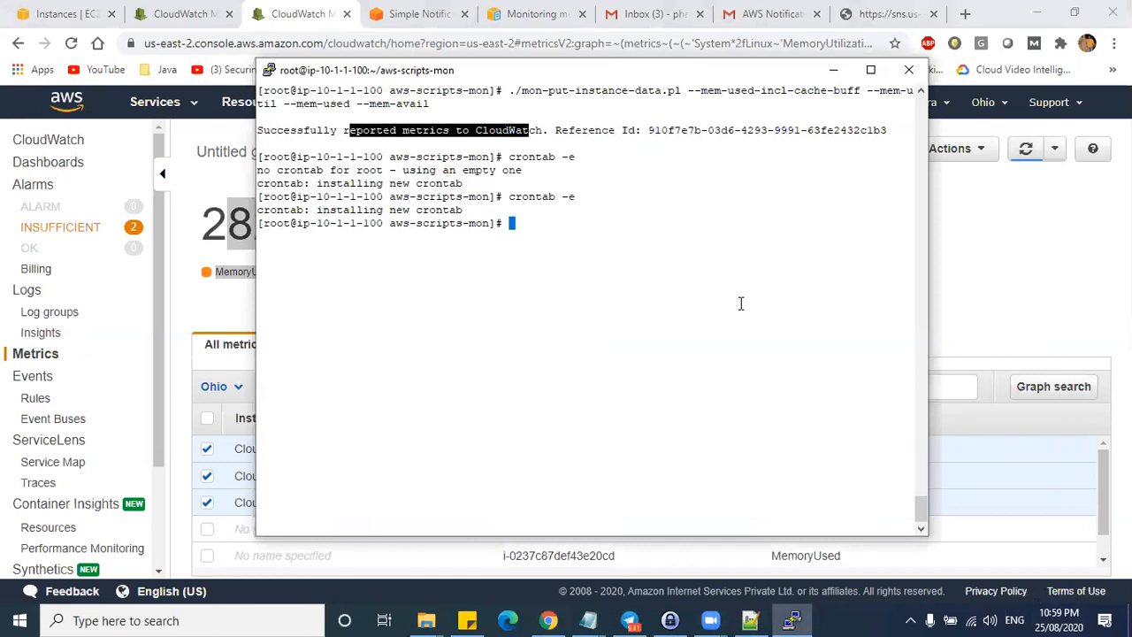
{"action": "type", "text": "yum install s"}
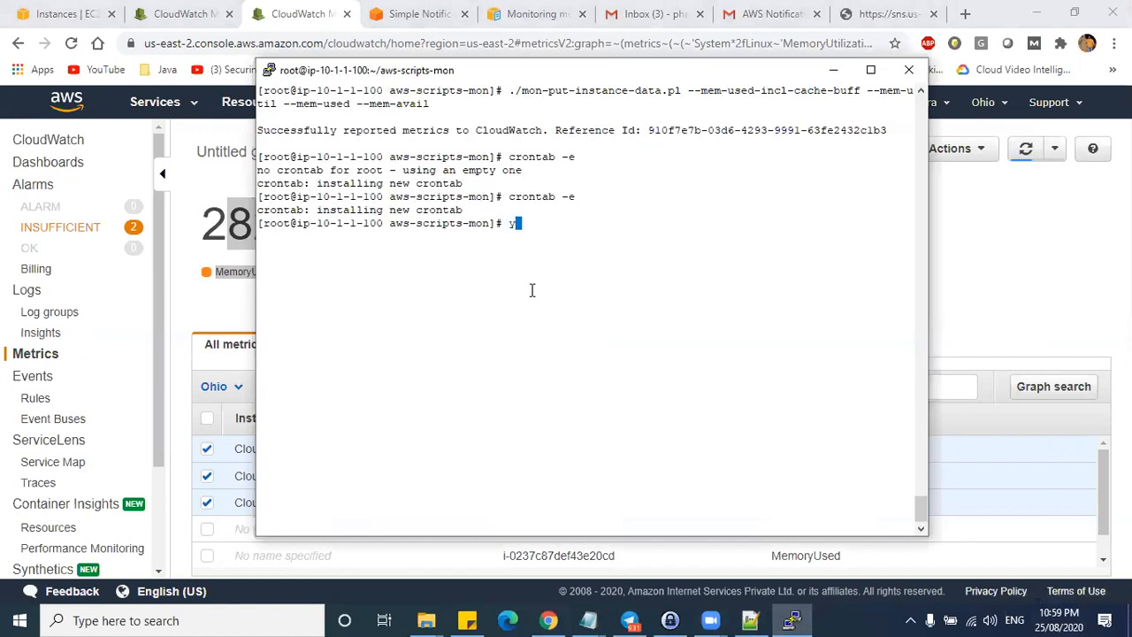
{"action": "type", "text": "tress -y"}
{"action": "key", "text": "Return"}
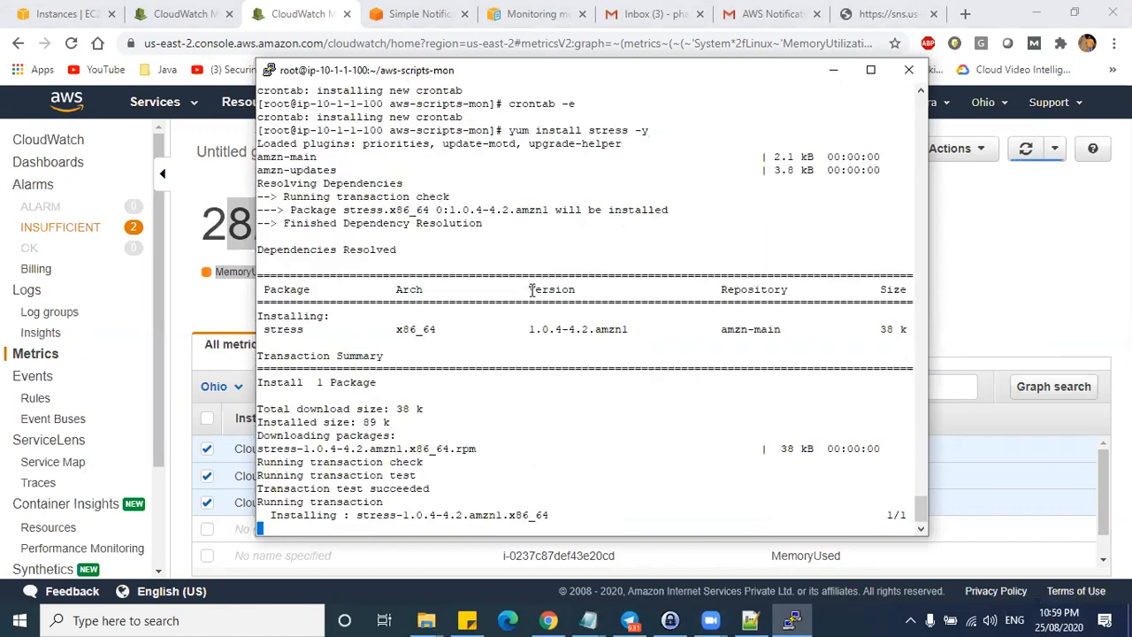
{"action": "type", "text": "stress"}
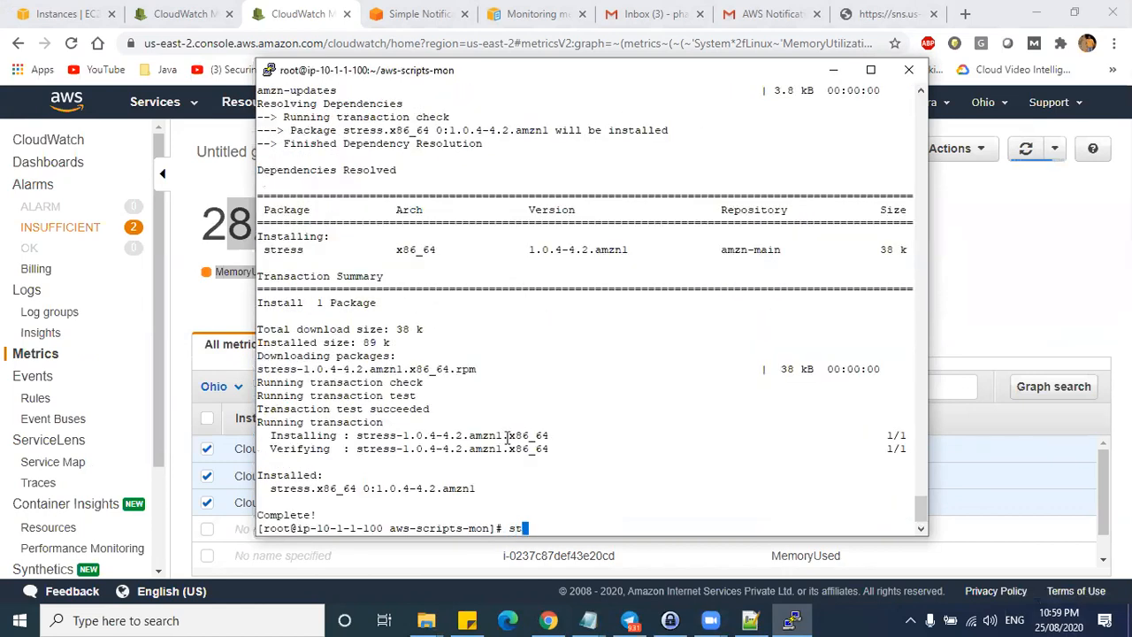
{"action": "key", "text": "Return"}
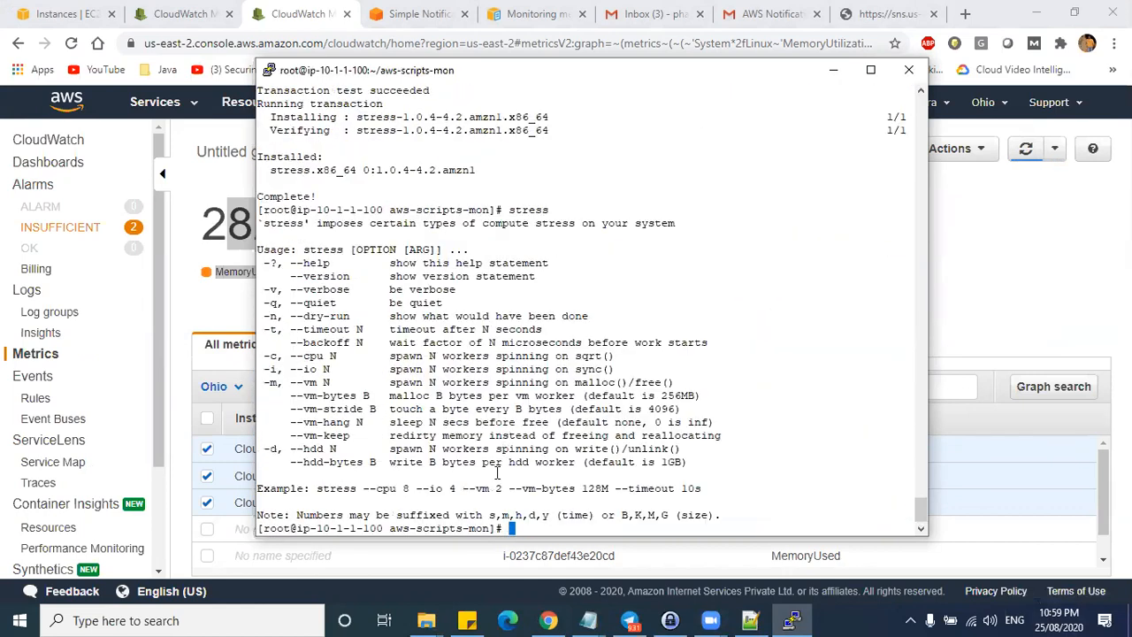
- Paste the example stress command (8 cpu, 4 io, 2 vm of 128M, 10s), reviewing the -m/--vm options
{"action": "left_click_drag", "start_coordinate": [317, 488], "coordinate": [700, 488]}
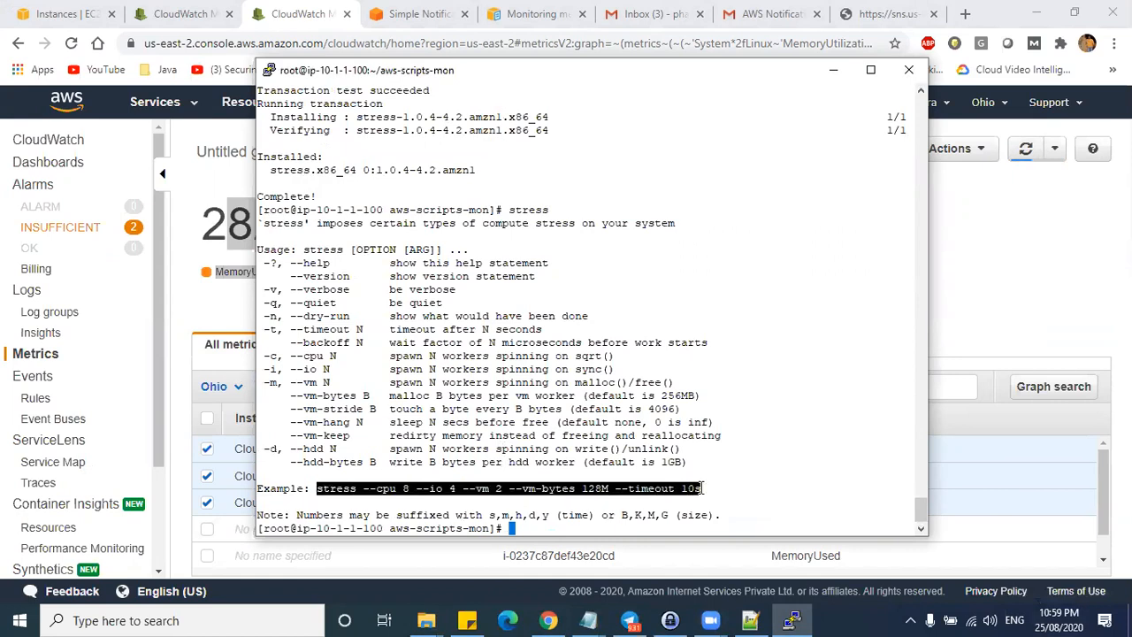
{"action": "key", "text": "ctrl+c"}
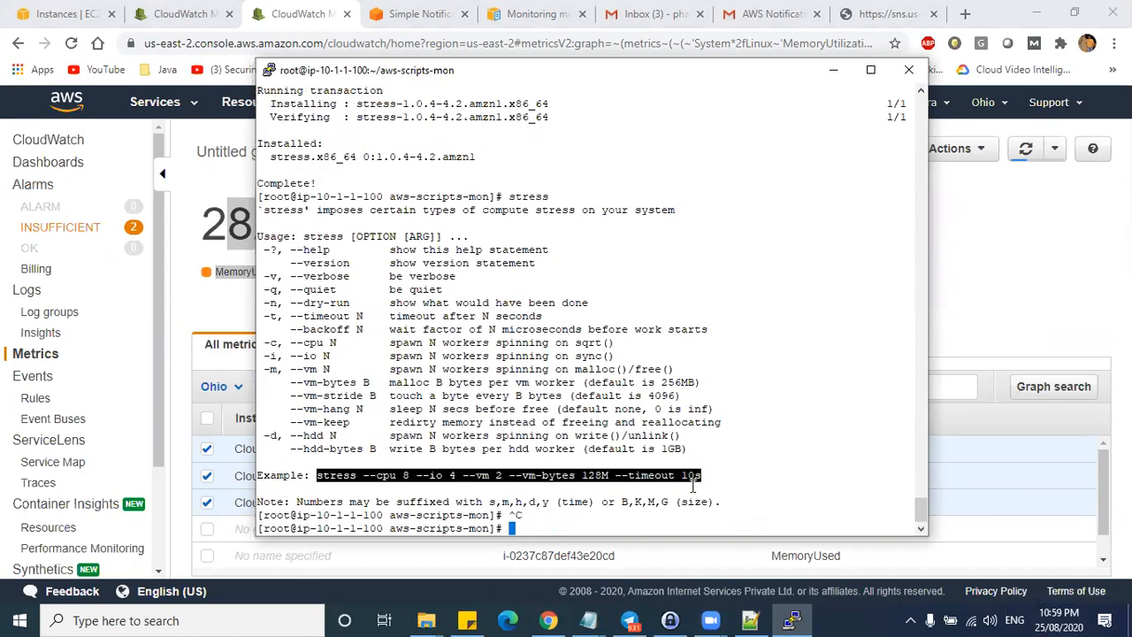
{"action": "right_click", "coordinate": [561, 522]}
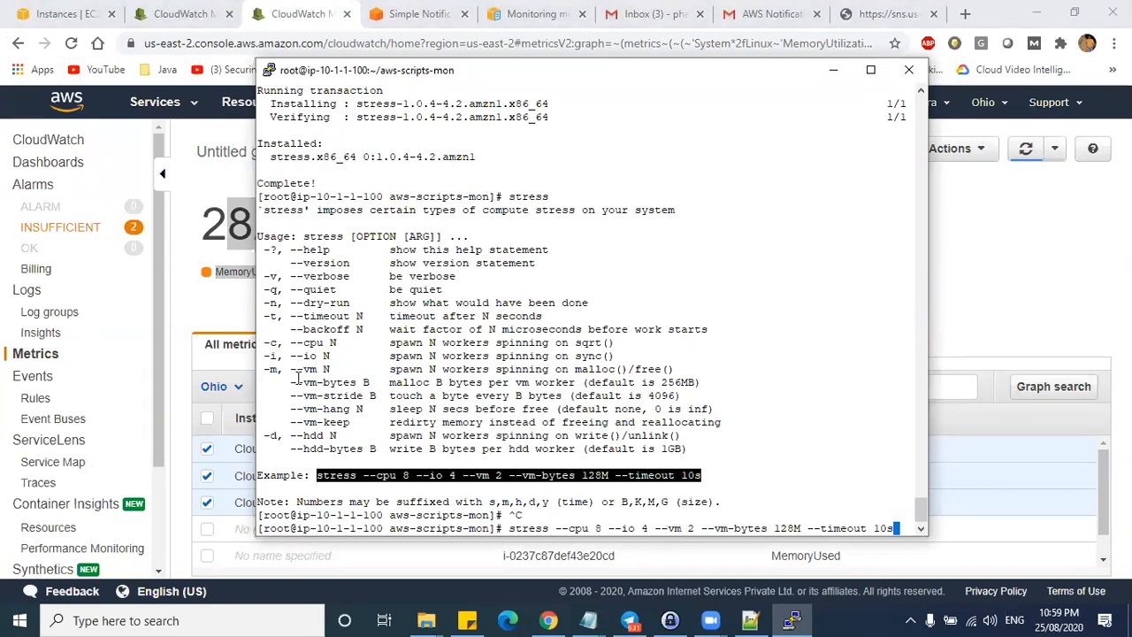
{"action": "left_click_drag", "start_coordinate": [264, 370], "coordinate": [281, 372]}
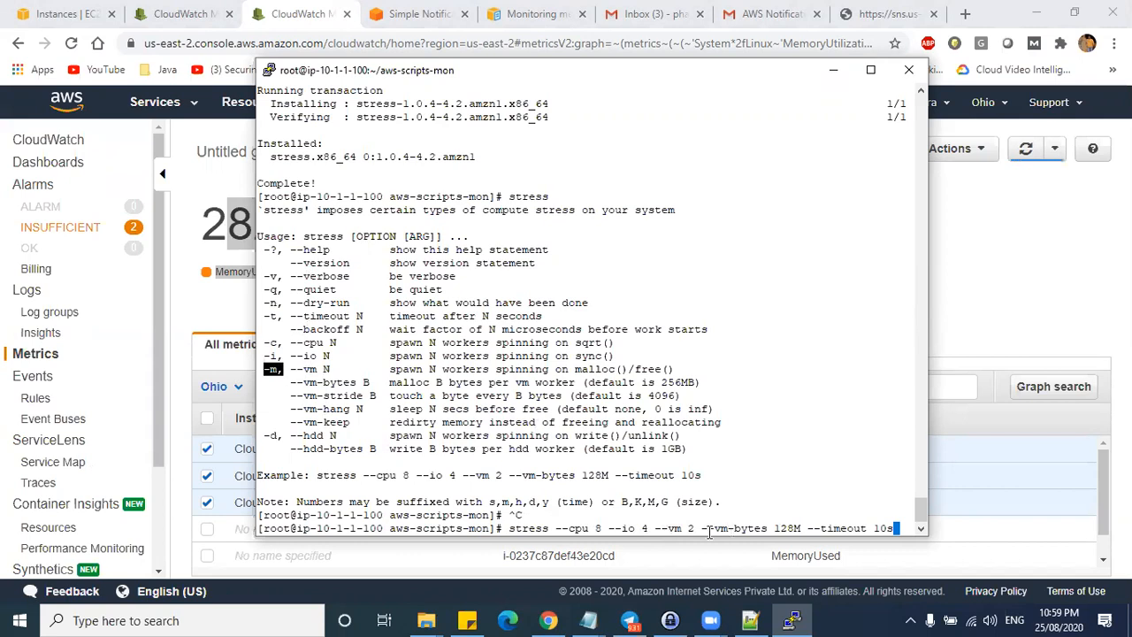
{"action": "left_click_drag", "start_coordinate": [297, 369], "coordinate": [316, 369]}
{"action": "left_click_drag", "start_coordinate": [390, 370], "coordinate": [615, 369]}
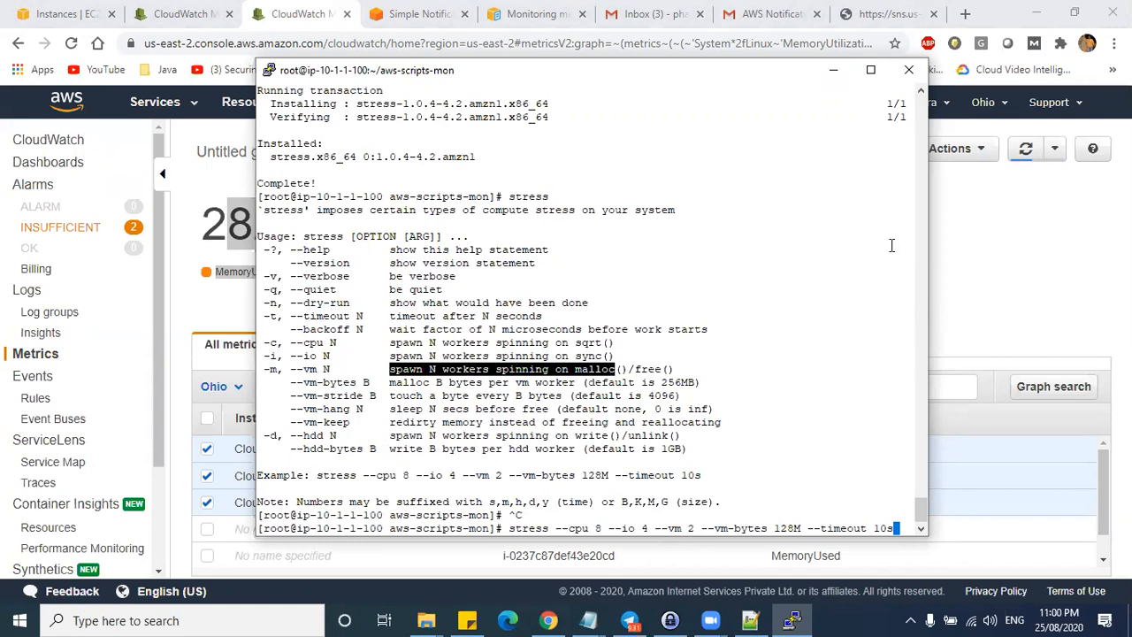
{"action": "left_click", "coordinate": [870, 69]}
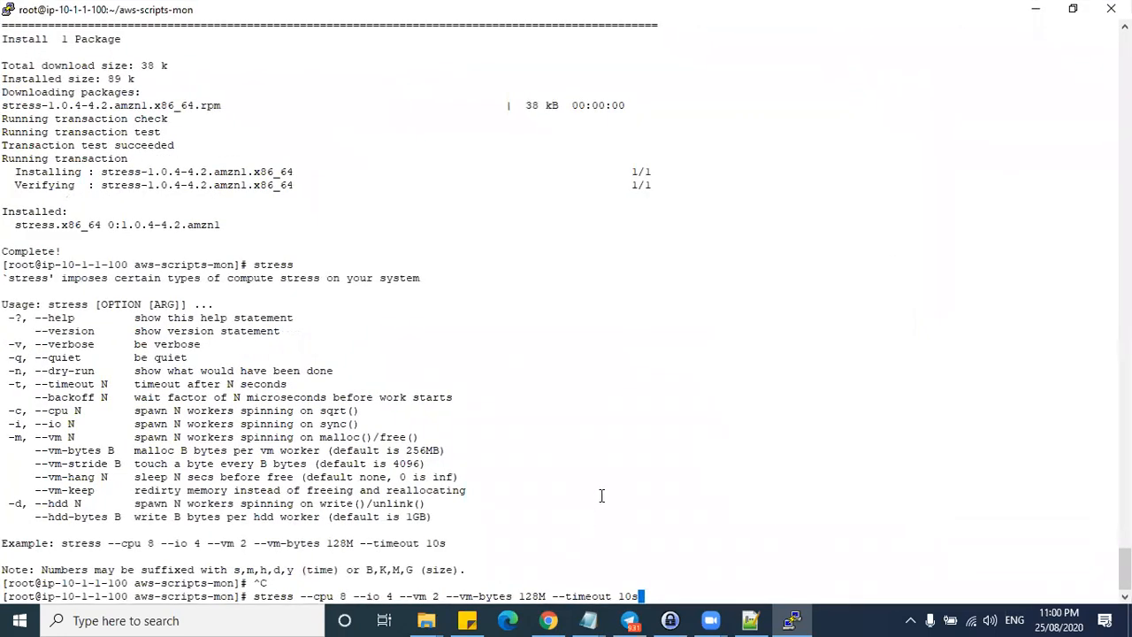
- Run the example 10-second stress test and refresh the CloudWatch memory graph
{"action": "key", "text": "Return"}
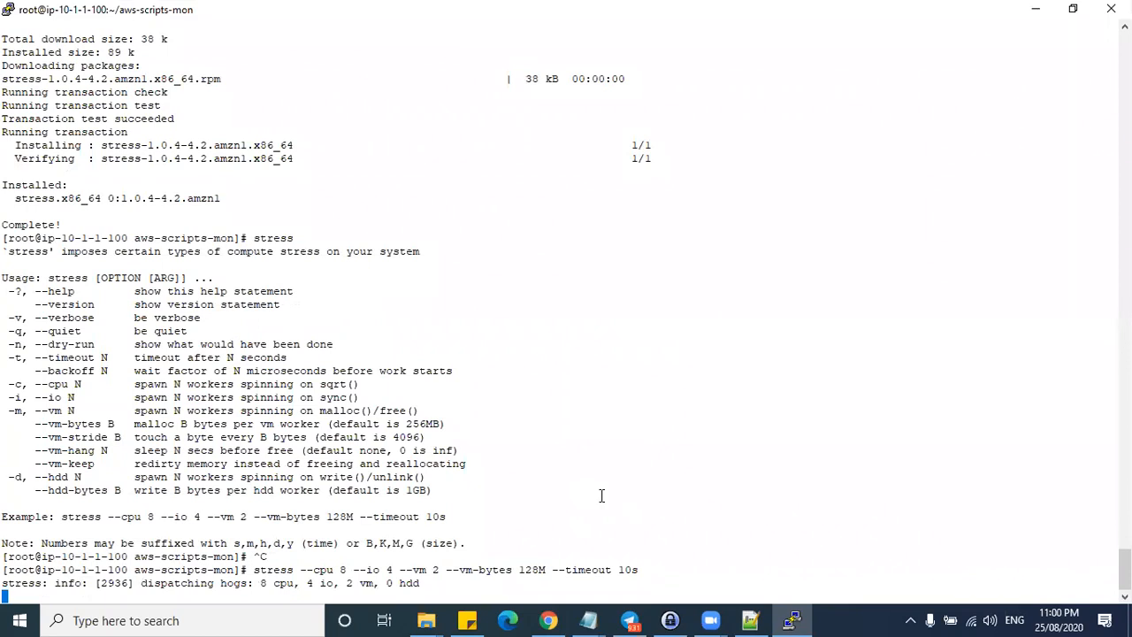
{"action": "key", "text": "alt+Tab"}
{"action": "left_click", "coordinate": [1025, 151]}
{"action": "left_click", "coordinate": [1024, 150]}
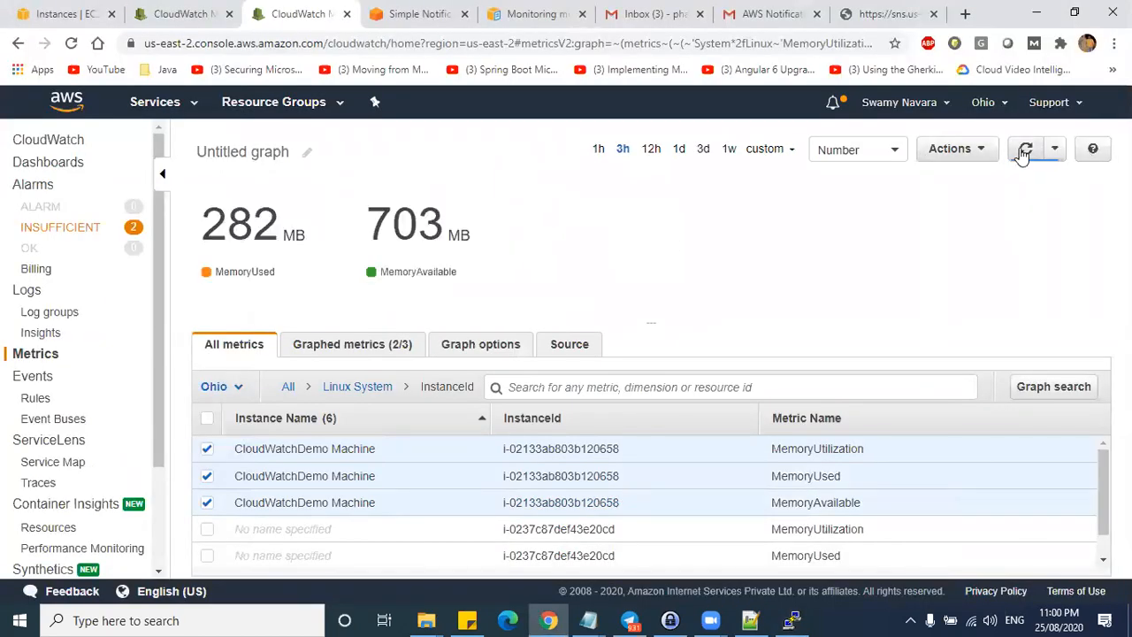
{"action": "key", "text": "alt+Tab"}
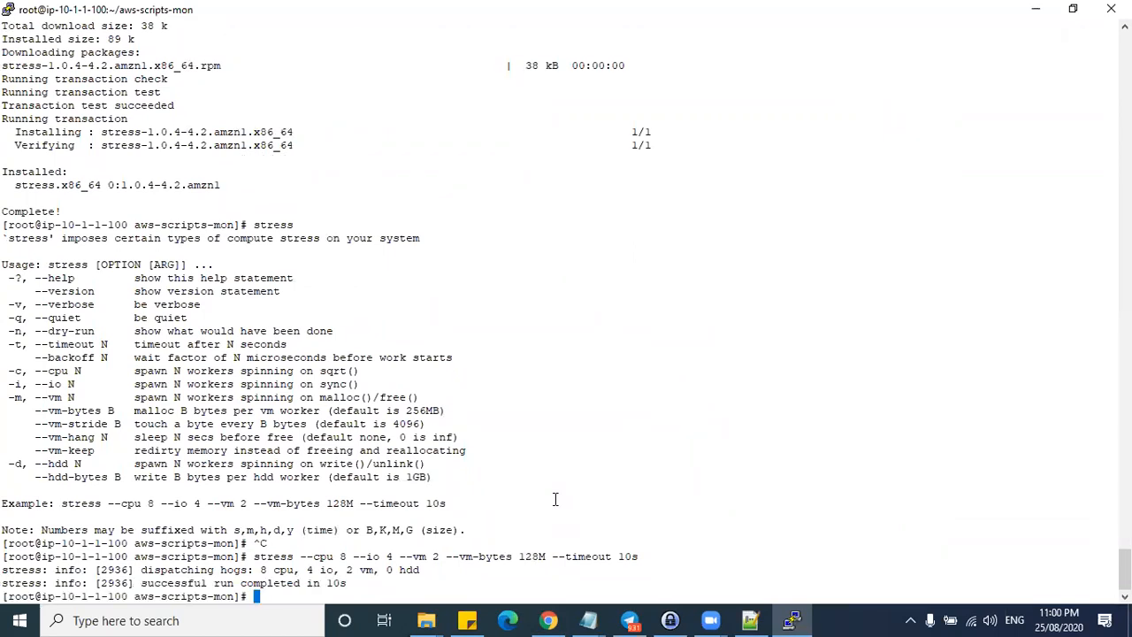
- Clear the terminal and recall the stress command, changing --vm-bytes from 128M to 256M
{"action": "type", "text": "clear"}
{"action": "key", "text": "Return"}
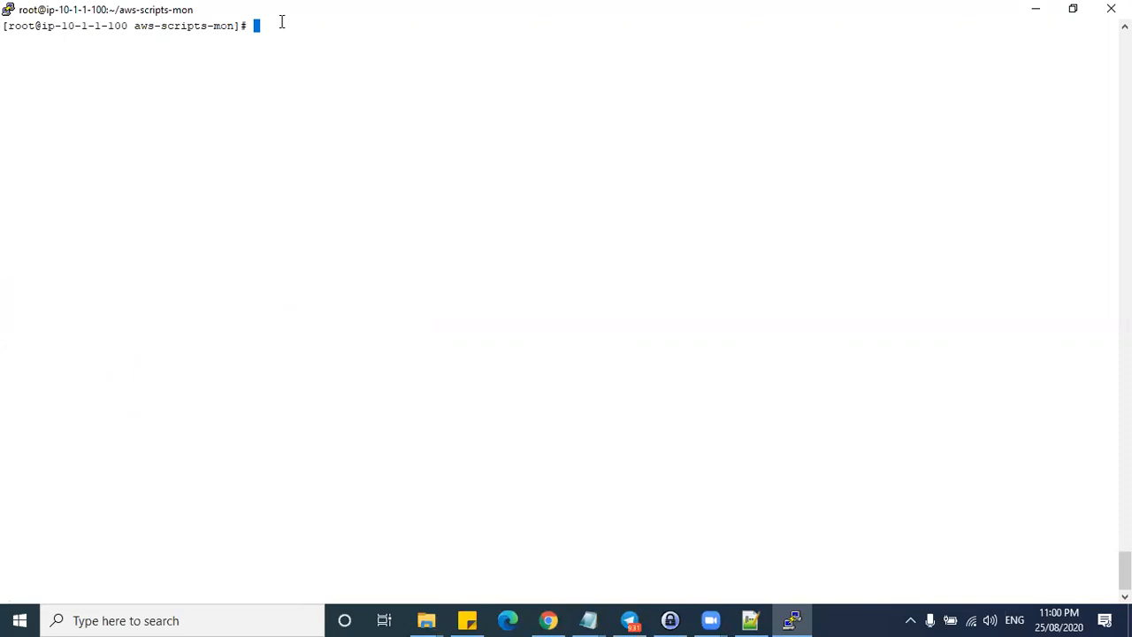
{"action": "key", "text": "Up"}
{"action": "key", "text": "Up"}
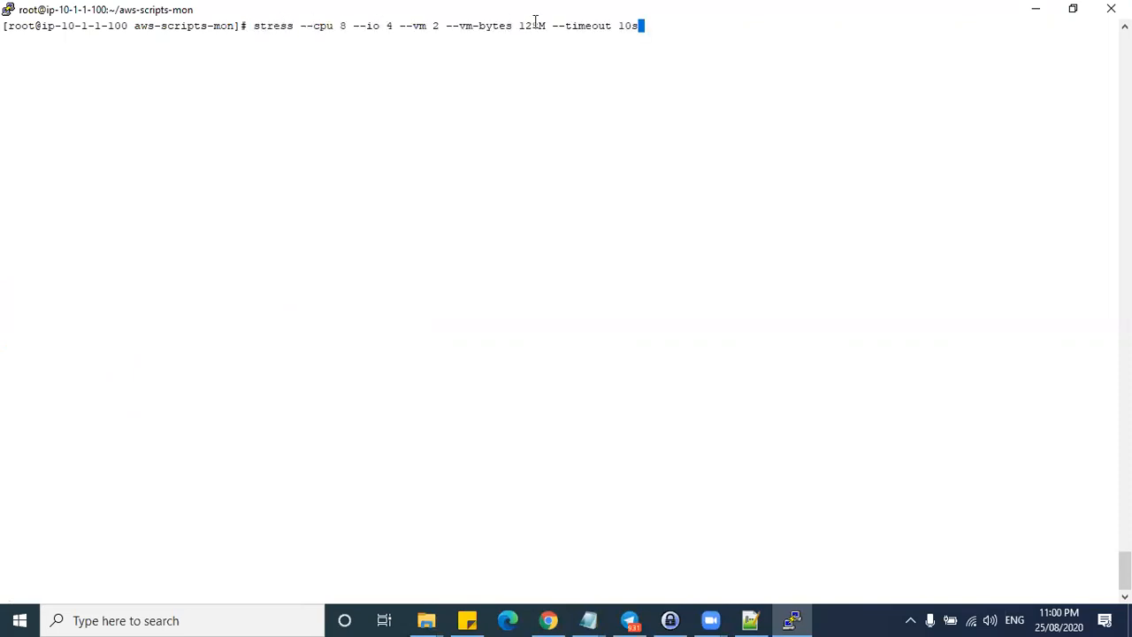
{"action": "key", "text": "Left"}
{"action": "key", "text": "Left"}
{"action": "key", "text": "Left"}
{"action": "key", "text": "Left"}
{"action": "key", "text": "Left"}
{"action": "key", "text": "Left"}
{"action": "key", "text": "Left"}
{"action": "key", "text": "Left"}
{"action": "key", "text": "Left"}
{"action": "key", "text": "Left"}
{"action": "key", "text": "Left"}
{"action": "key", "text": "Left"}
{"action": "key", "text": "Left"}
{"action": "key", "text": "Left"}
{"action": "key", "text": "Left"}
{"action": "key", "text": "BackSpace"}
{"action": "key", "text": "BackSpace"}
{"action": "key", "text": "BackSpace"}
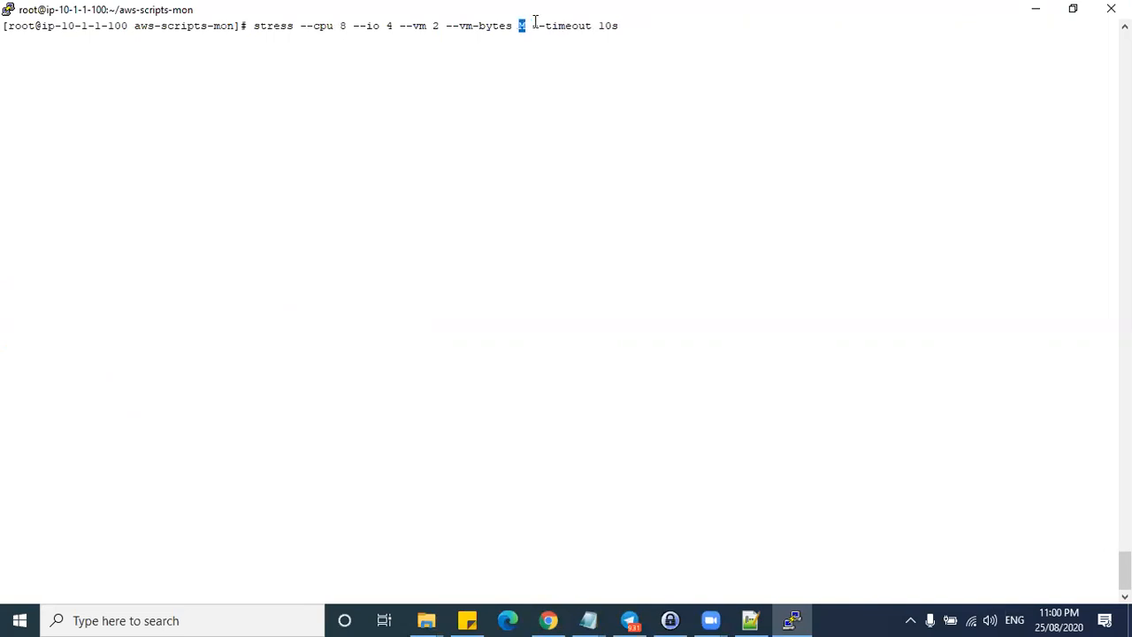
{"action": "type", "text": "256M"}
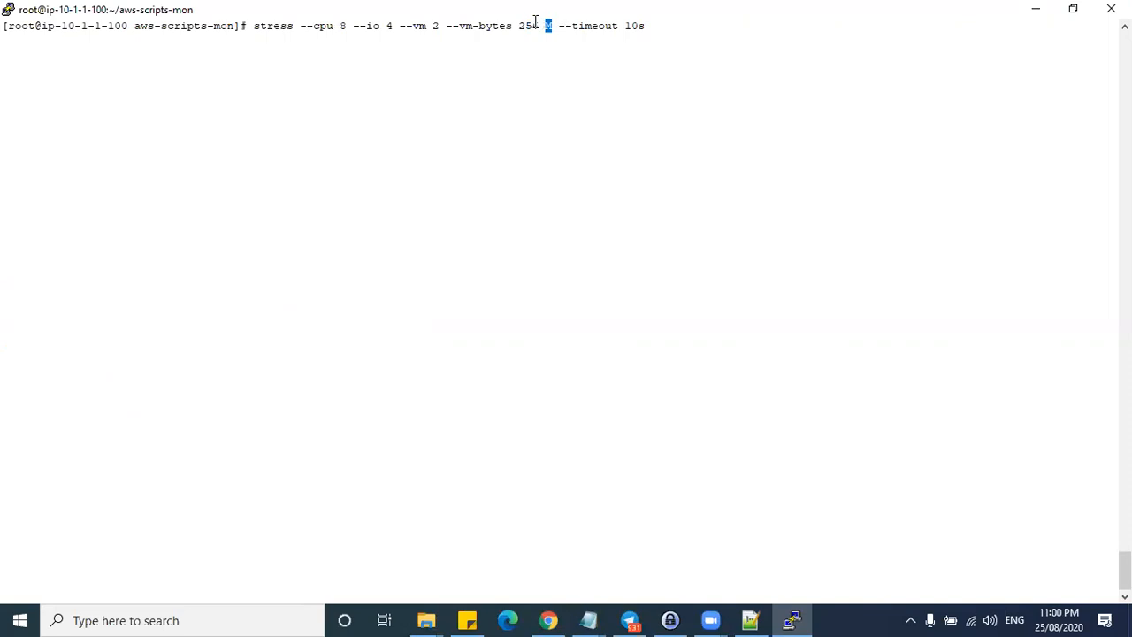
- Add -m 2, set --timeout to 300s, and run the stress test
{"action": "key", "text": "BackSpace"}
{"action": "key", "text": "Right"}
{"action": "type", "text": "-m 2"}
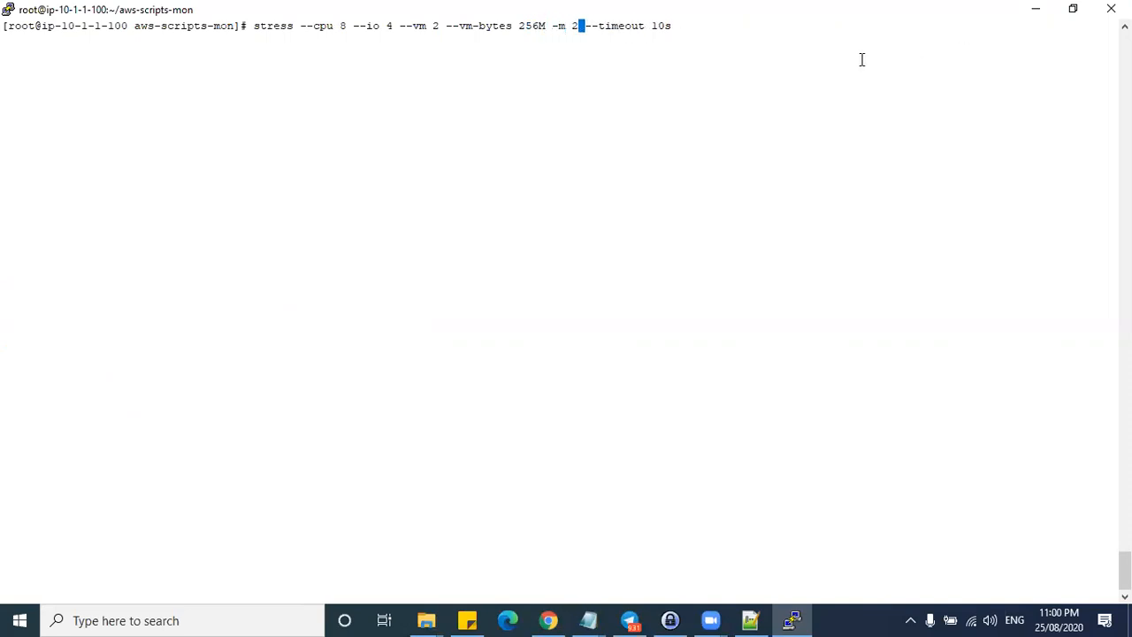
{"action": "key", "text": "Right"}
{"action": "key", "text": "Right"}
{"action": "key", "text": "Right"}
{"action": "key", "text": "Right"}
{"action": "key", "text": "Right"}
{"action": "key", "text": "Right"}
{"action": "key", "text": "Right"}
{"action": "key", "text": "Right"}
{"action": "key", "text": "Right"}
{"action": "key", "text": "Right"}
{"action": "key", "text": "Right"}
{"action": "key", "text": "Delete"}
{"action": "key", "text": "Delete"}
{"action": "type", "text": "300"}
{"action": "key", "text": "Return"}
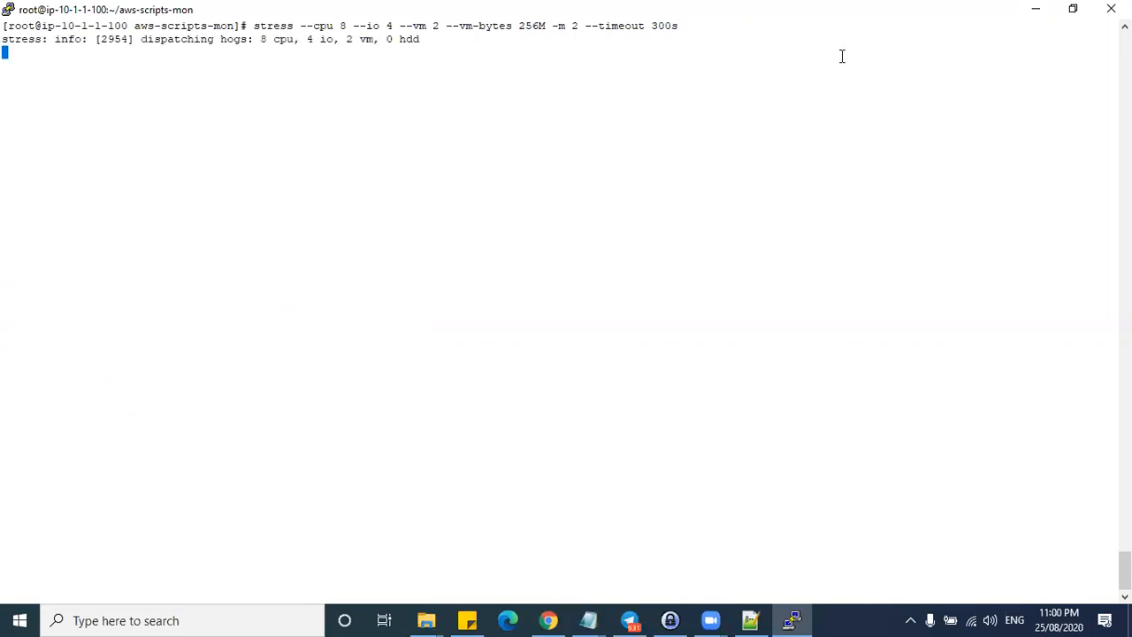
{"action": "left_click", "coordinate": [1031, 9]}
- Refresh the graph and highlight the 282 MB used and 703 MB available readings
{"action": "left_click", "coordinate": [1027, 156]}
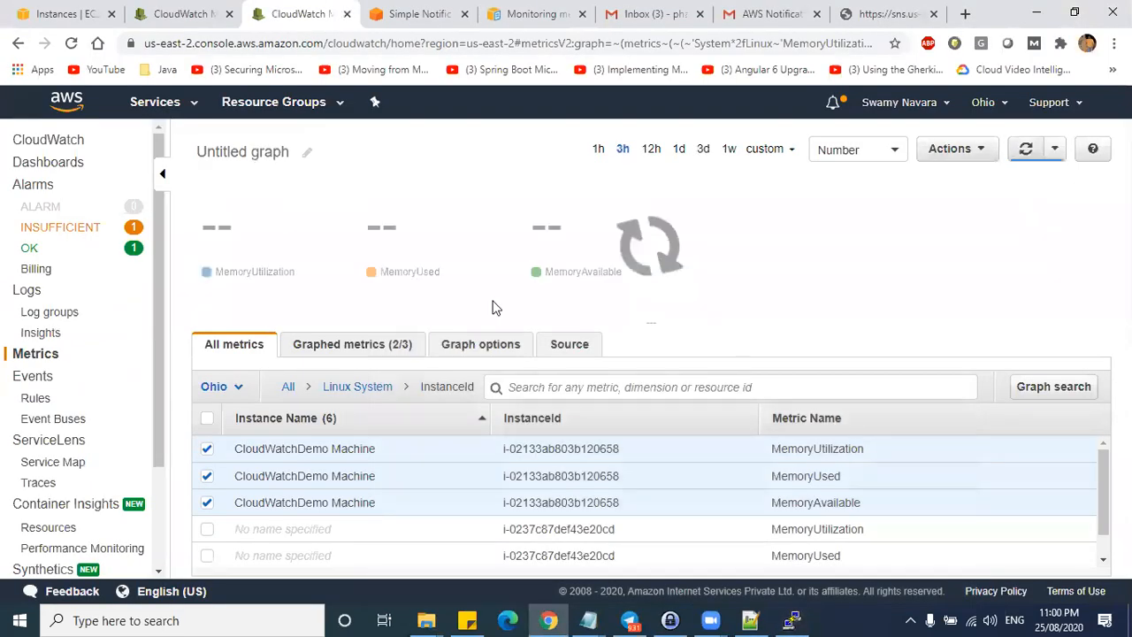
{"action": "double_click", "coordinate": [265, 233]}
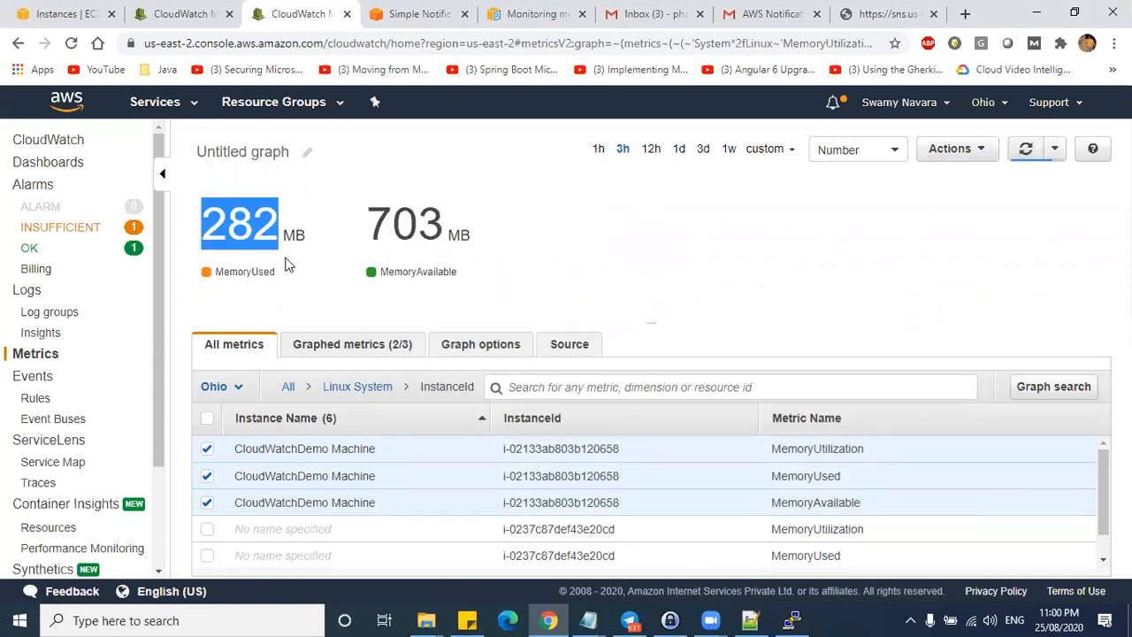
{"action": "left_click_drag", "start_coordinate": [392, 229], "coordinate": [455, 271]}
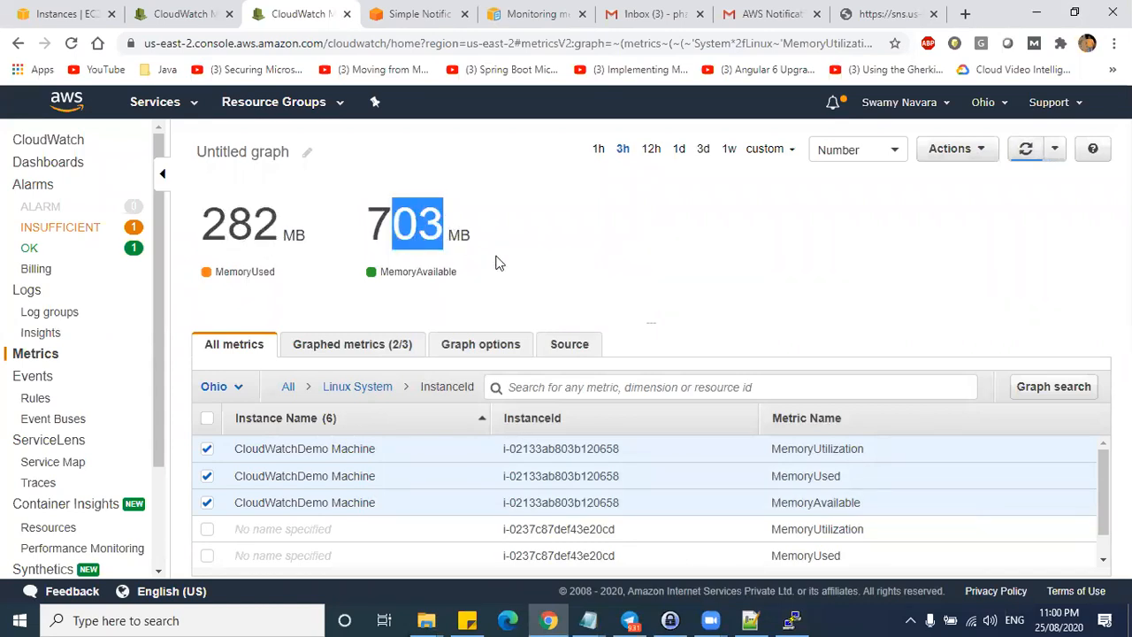
{"action": "left_click", "coordinate": [861, 160]}
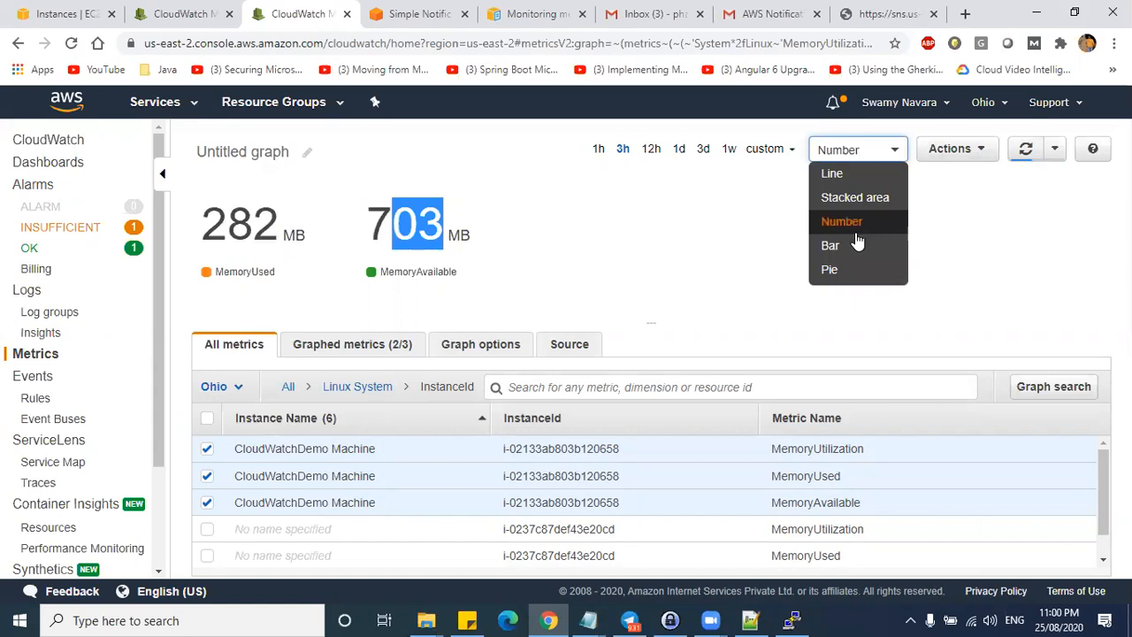
{"action": "left_click", "coordinate": [731, 224]}
- Set the graph time range to 1 hour and browse the refresh-interval, Actions and graph-type menus
{"action": "left_click", "coordinate": [599, 149]}
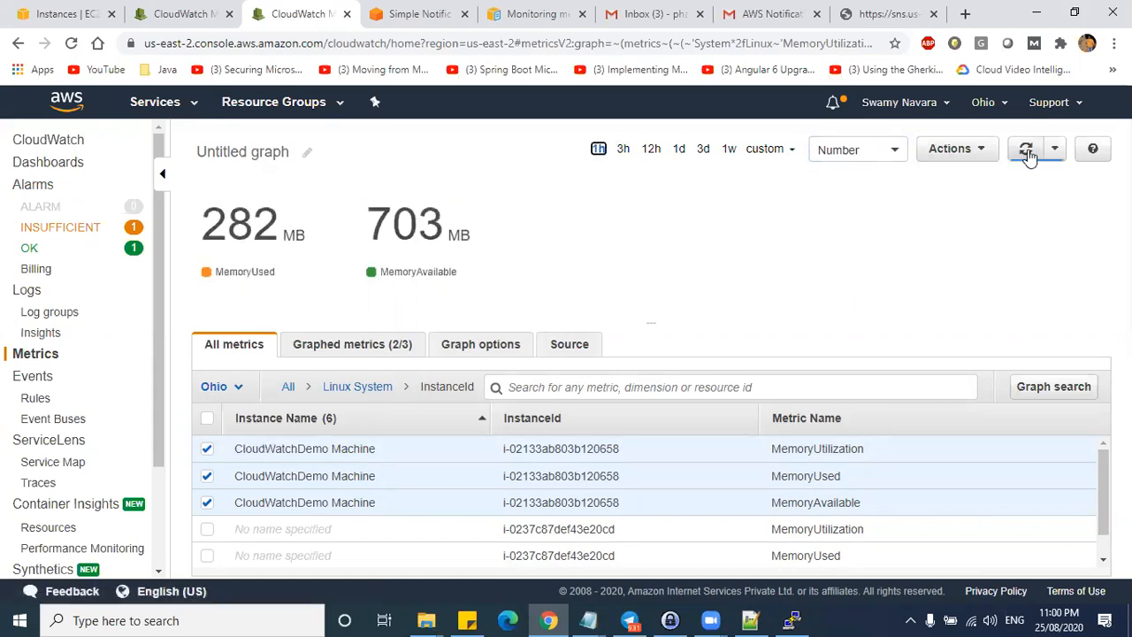
{"action": "left_click", "coordinate": [1055, 149]}
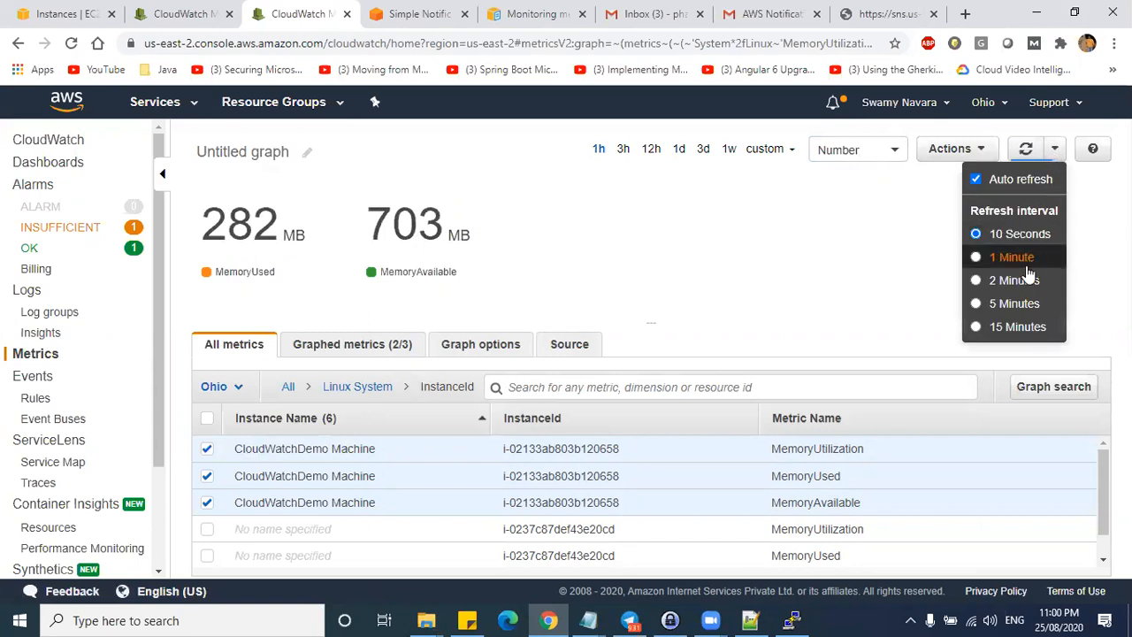
{"action": "left_click", "coordinate": [926, 218]}
{"action": "left_click", "coordinate": [945, 155]}
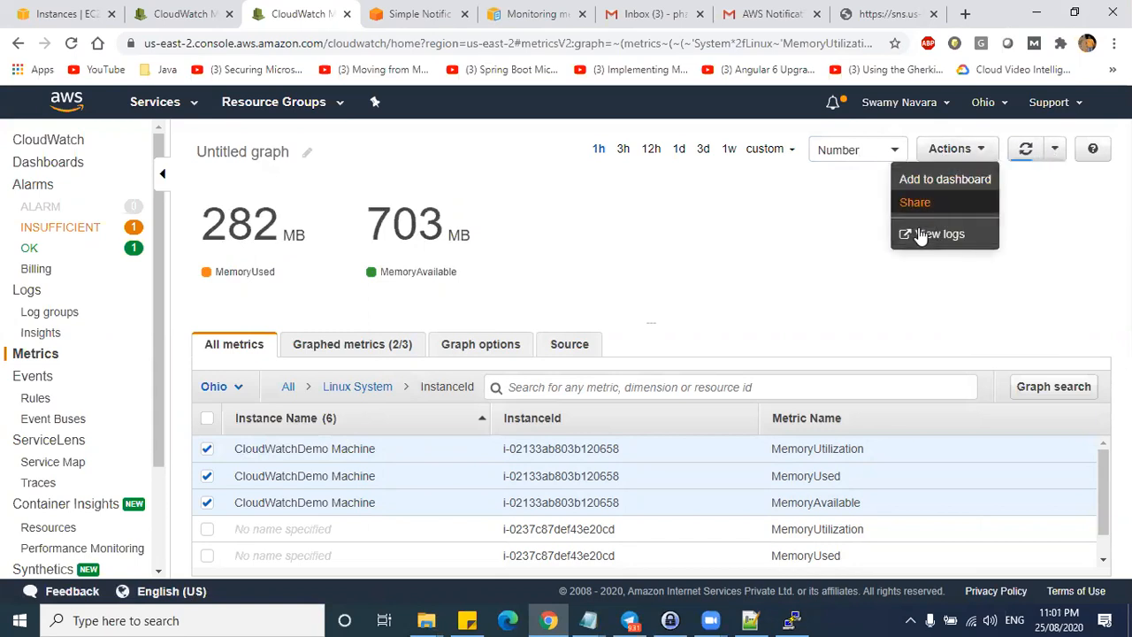
{"action": "left_click", "coordinate": [867, 152]}
{"action": "left_click", "coordinate": [1022, 223]}
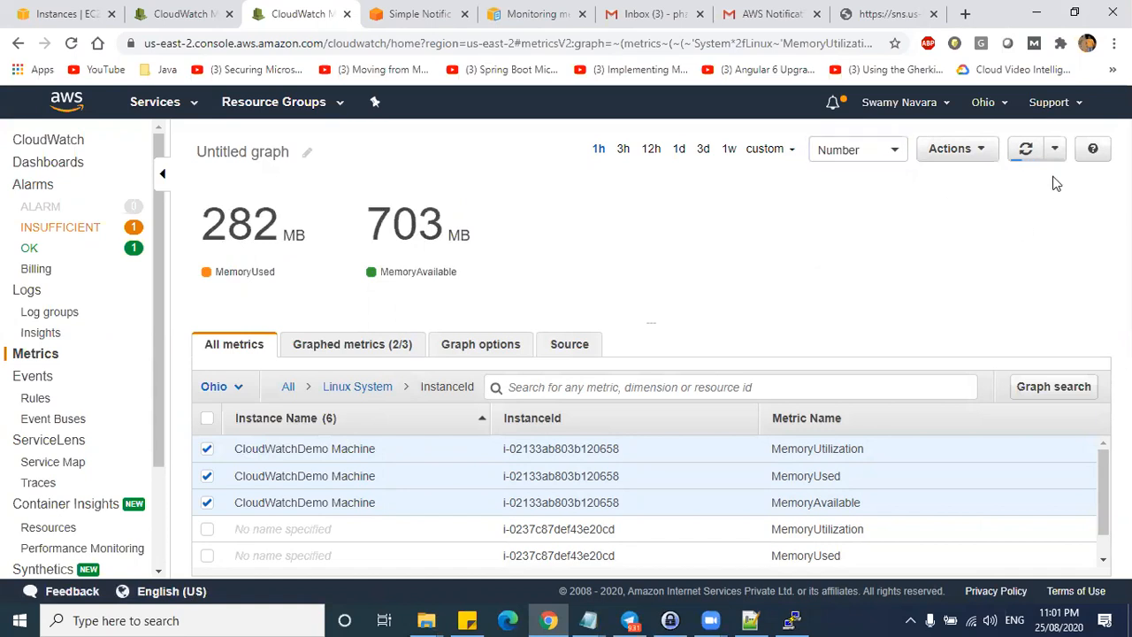
{"action": "left_click", "coordinate": [1055, 153]}
{"action": "left_click", "coordinate": [1081, 191]}
{"action": "left_click", "coordinate": [851, 459]}
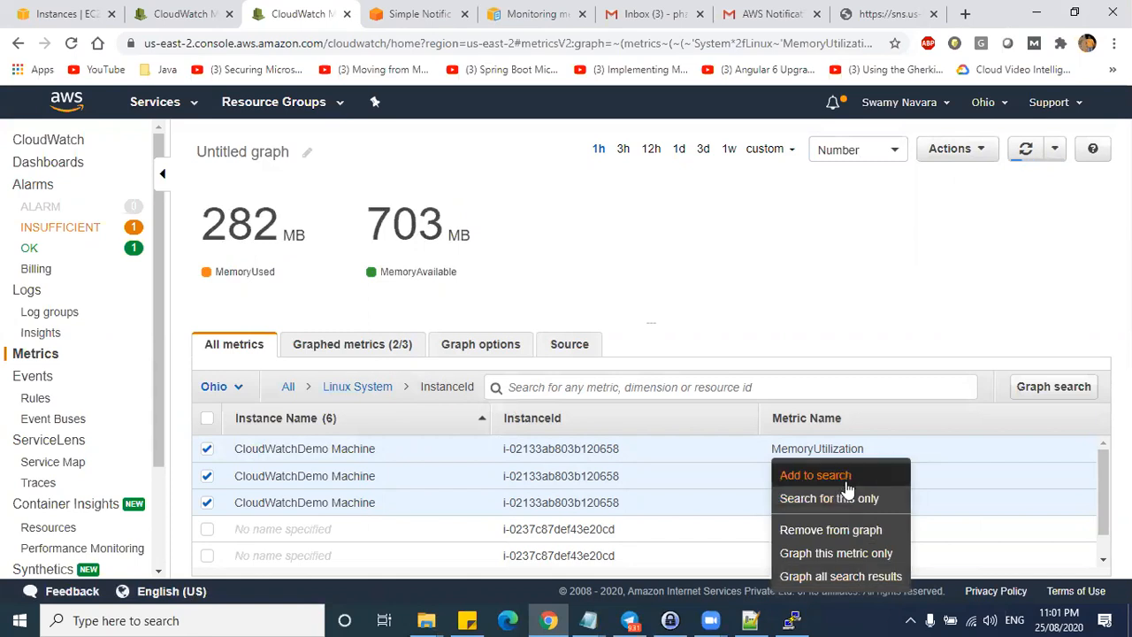
- Browse to System/Linux > InstanceId metrics and toggle MemoryUsed, MemoryAvailable and MemoryUtilization on the graph
{"action": "left_click", "coordinate": [739, 257]}
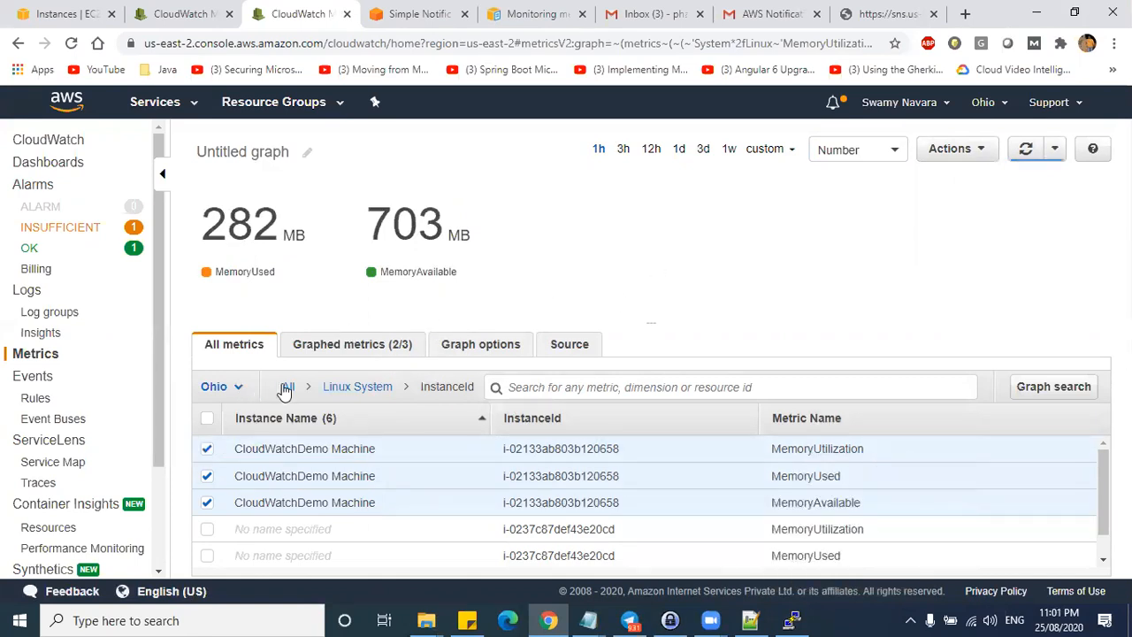
{"action": "left_click", "coordinate": [288, 386]}
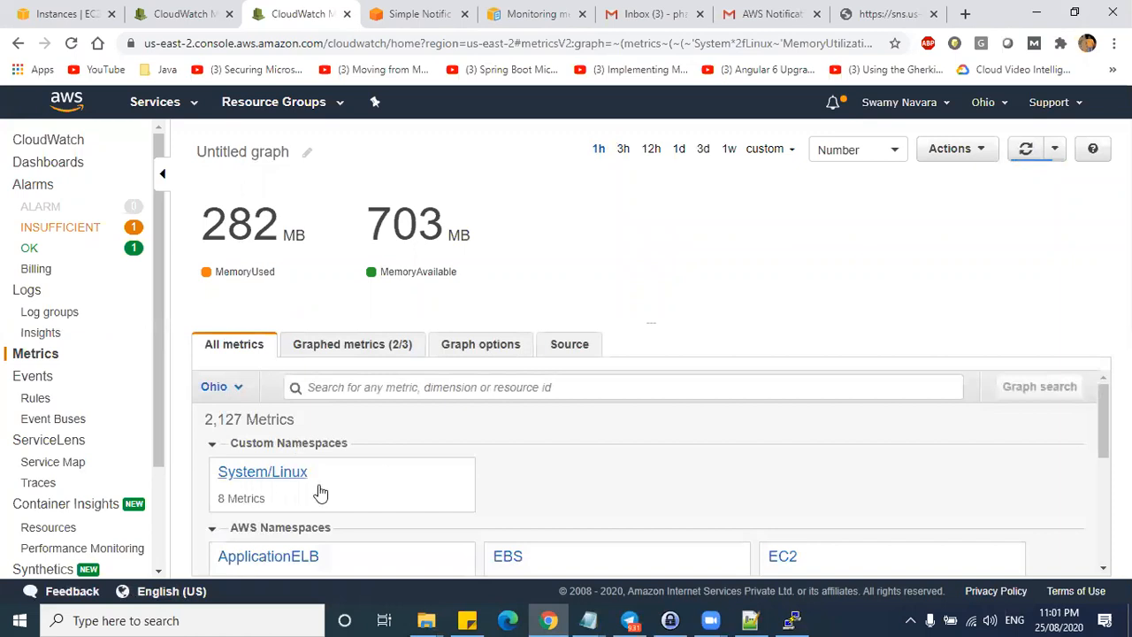
{"action": "left_click", "coordinate": [241, 473]}
{"action": "left_click", "coordinate": [596, 454]}
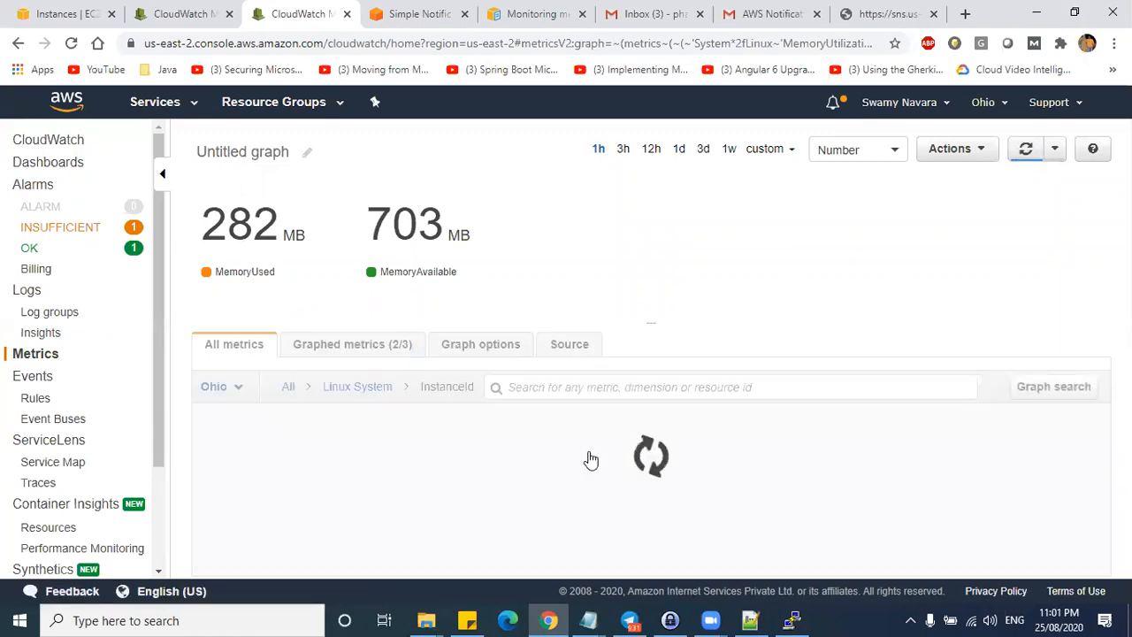
{"action": "scroll", "coordinate": [534, 446], "scroll_direction": "down", "scroll_amount": 1}
{"action": "scroll", "coordinate": [404, 482], "scroll_direction": "up", "scroll_amount": 1}
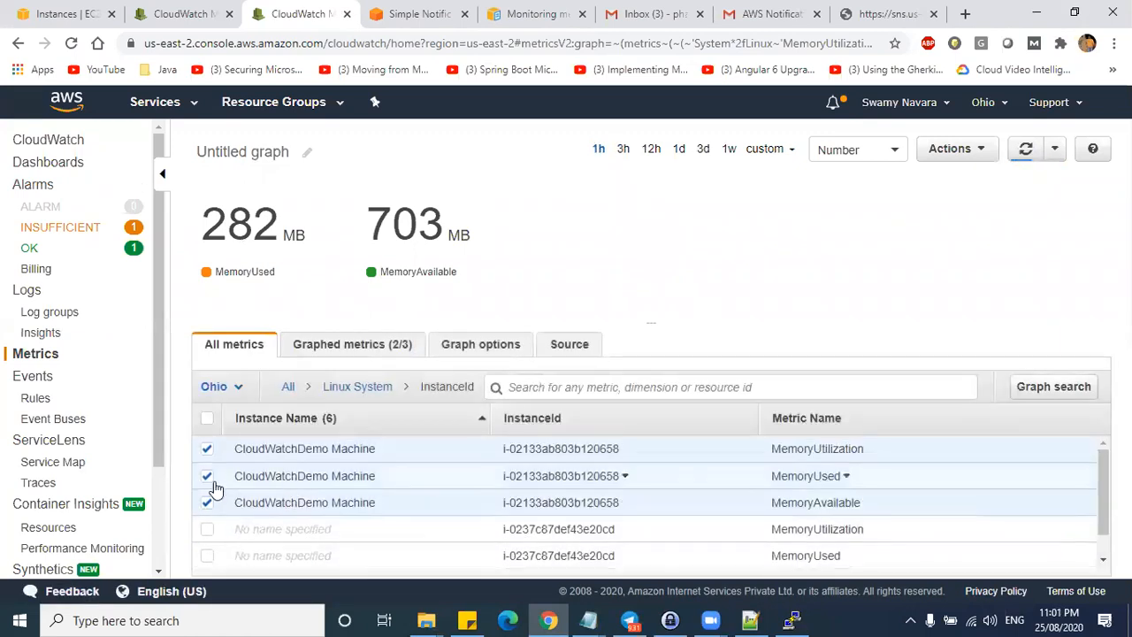
{"action": "left_click", "coordinate": [206, 475]}
{"action": "left_click", "coordinate": [206, 503]}
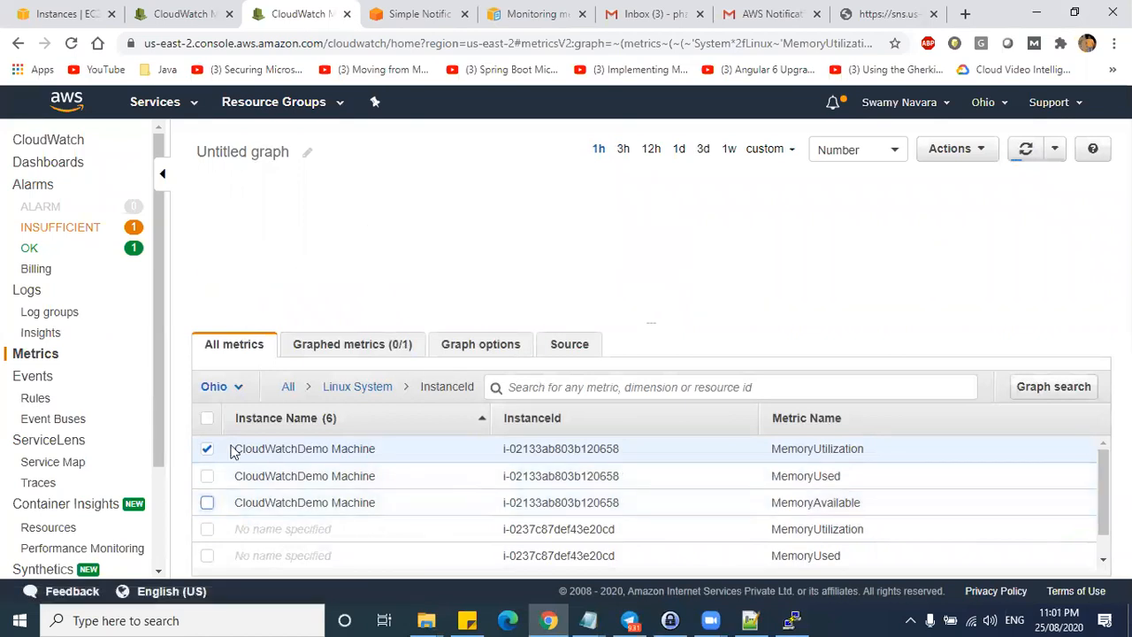
{"action": "left_click", "coordinate": [206, 502]}
{"action": "left_click", "coordinate": [206, 475]}
{"action": "left_click", "coordinate": [206, 450]}
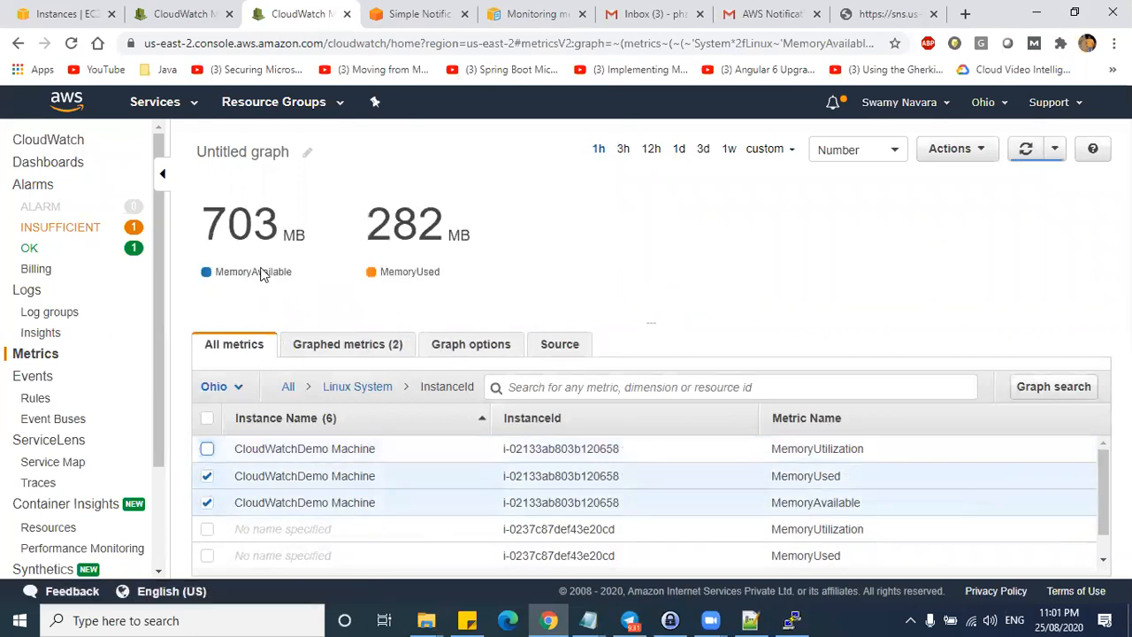
- Leave only MemoryUtilization graphed at 28.8 %, then list alarms with insufficient data
{"action": "mouse_move", "coordinate": [261, 277]}
{"action": "left_click", "coordinate": [776, 150]}
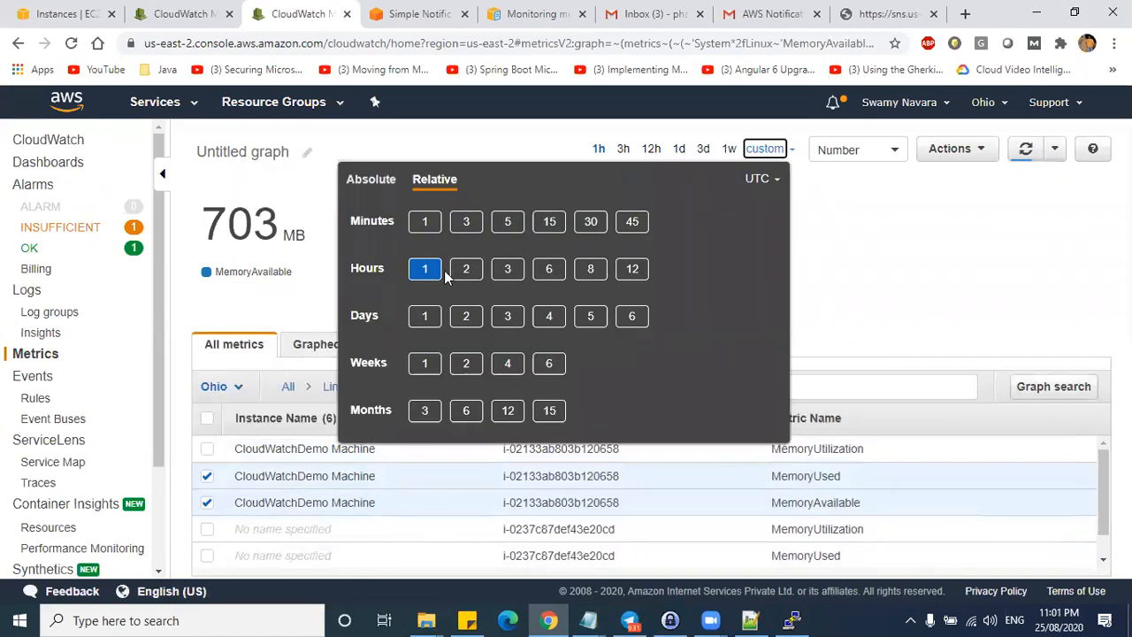
{"action": "left_click", "coordinate": [841, 240]}
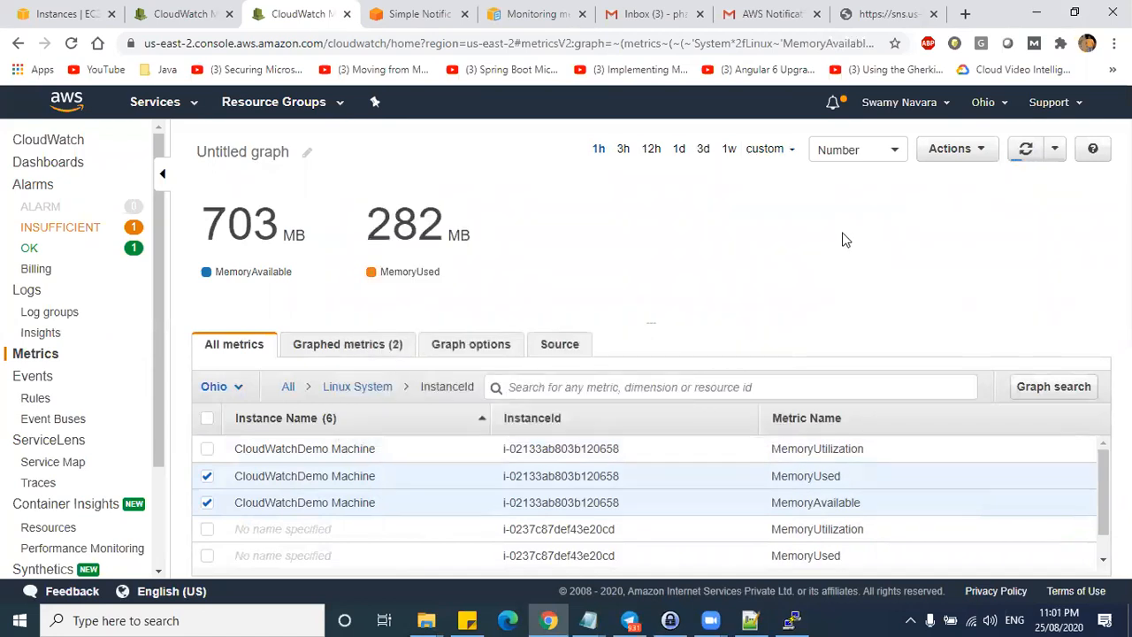
{"action": "left_click", "coordinate": [842, 149]}
{"action": "left_click", "coordinate": [1002, 286]}
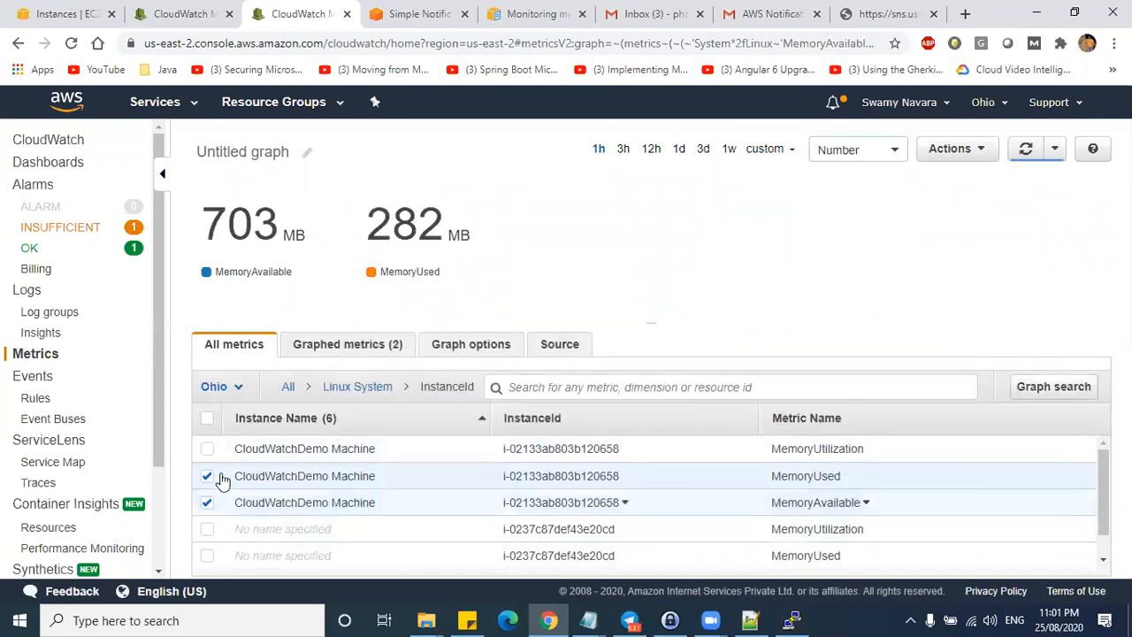
{"action": "left_click", "coordinate": [209, 448]}
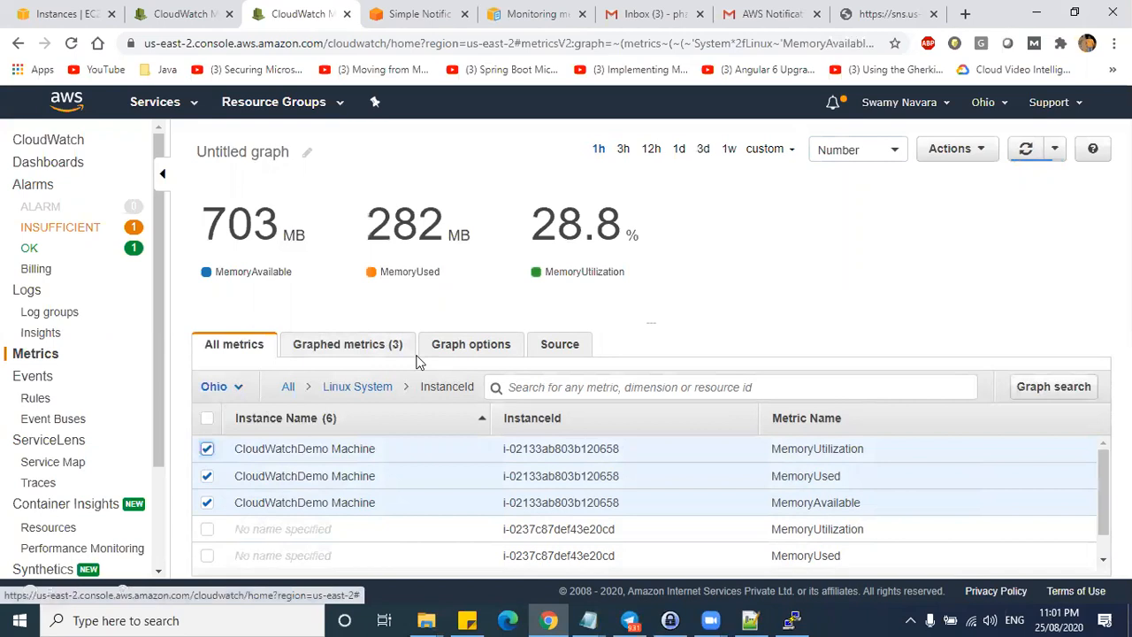
{"action": "double_click", "coordinate": [631, 233]}
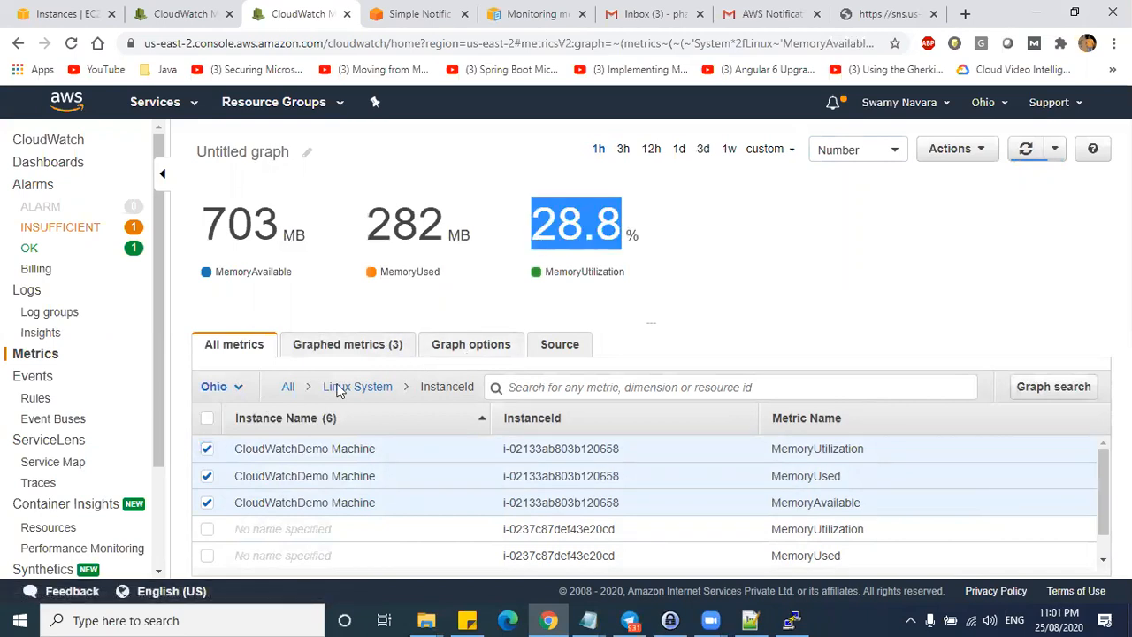
{"action": "left_click", "coordinate": [206, 475]}
{"action": "left_click", "coordinate": [206, 503]}
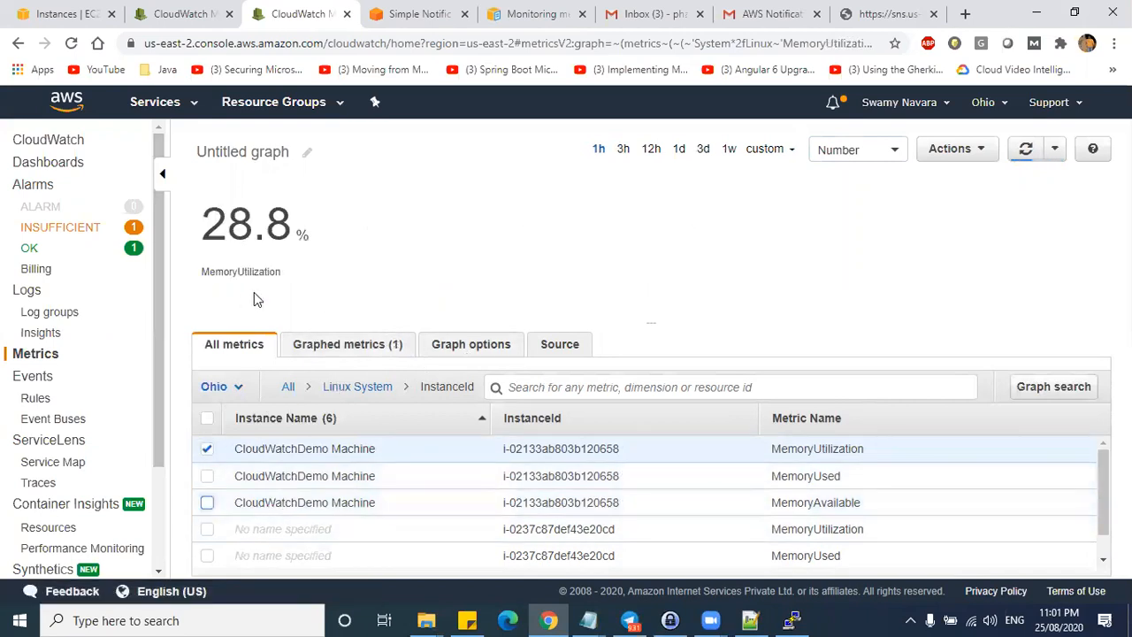
{"action": "left_click_drag", "start_coordinate": [297, 269], "coordinate": [202, 266]}
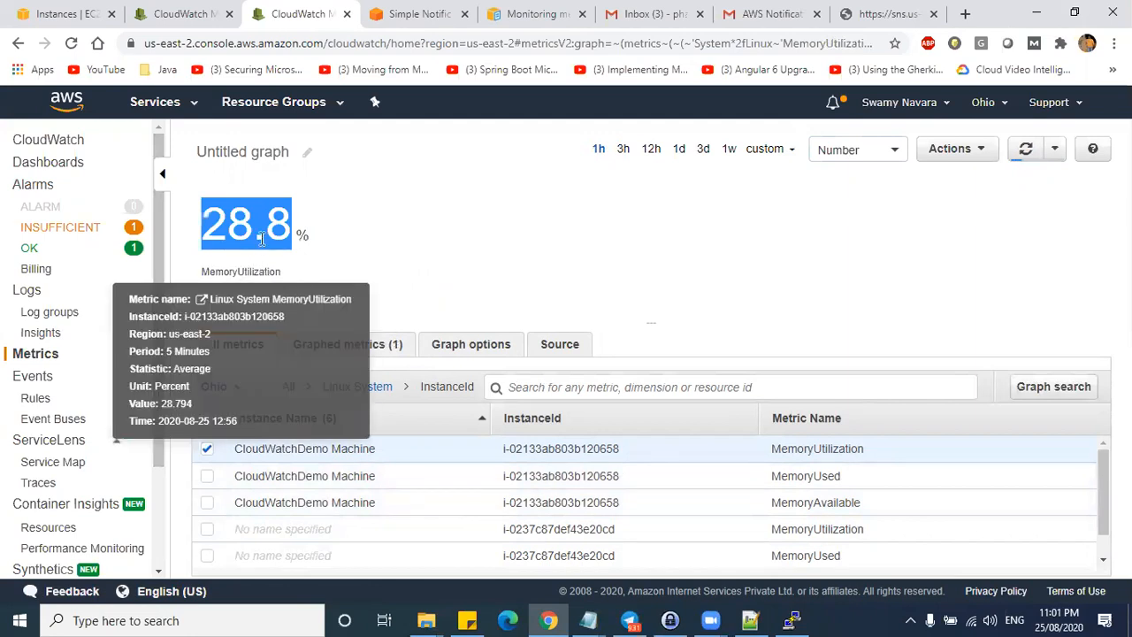
{"action": "left_click", "coordinate": [269, 237]}
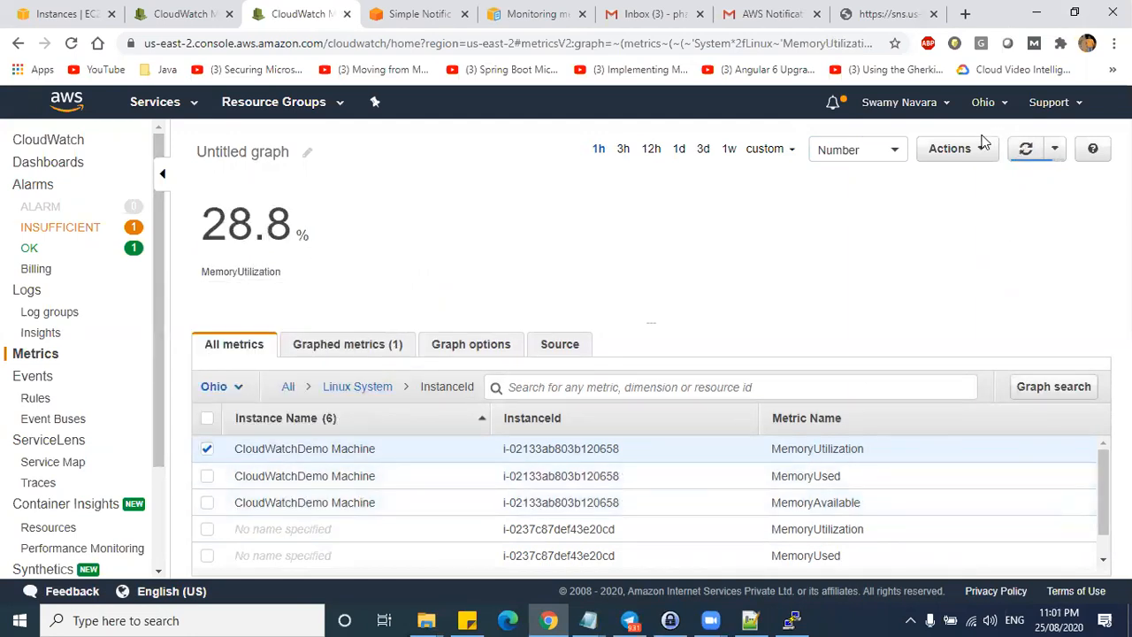
{"action": "left_click", "coordinate": [31, 228]}
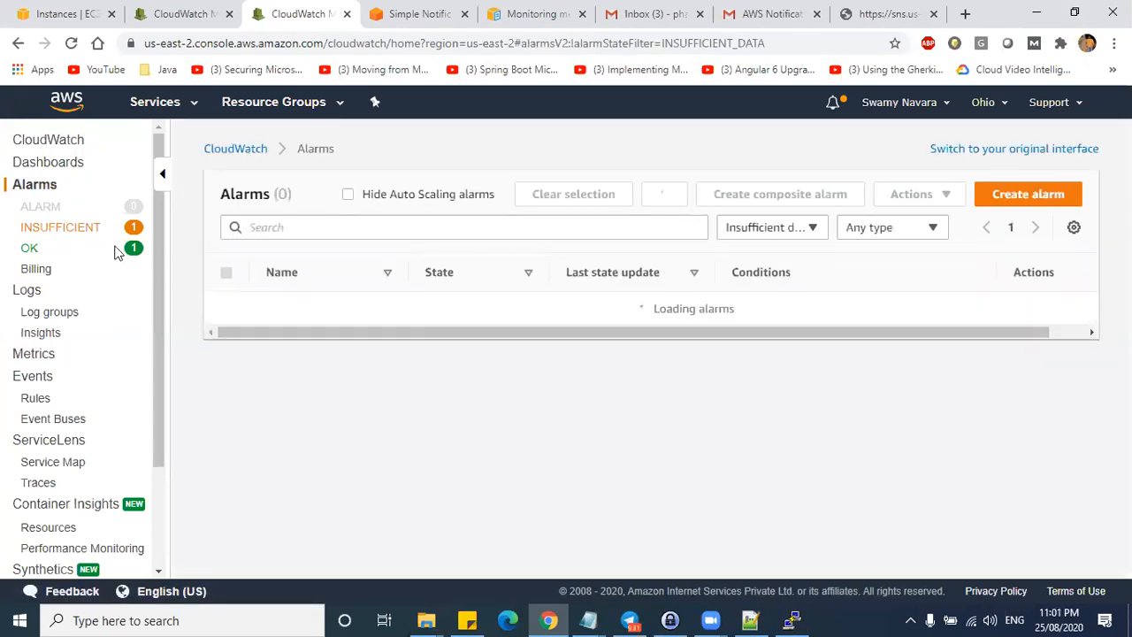
- List OK alarms showing memory-60-stop-instance, glance at the memory-topic-sns topic, then go to Gmail
{"action": "left_click", "coordinate": [30, 247]}
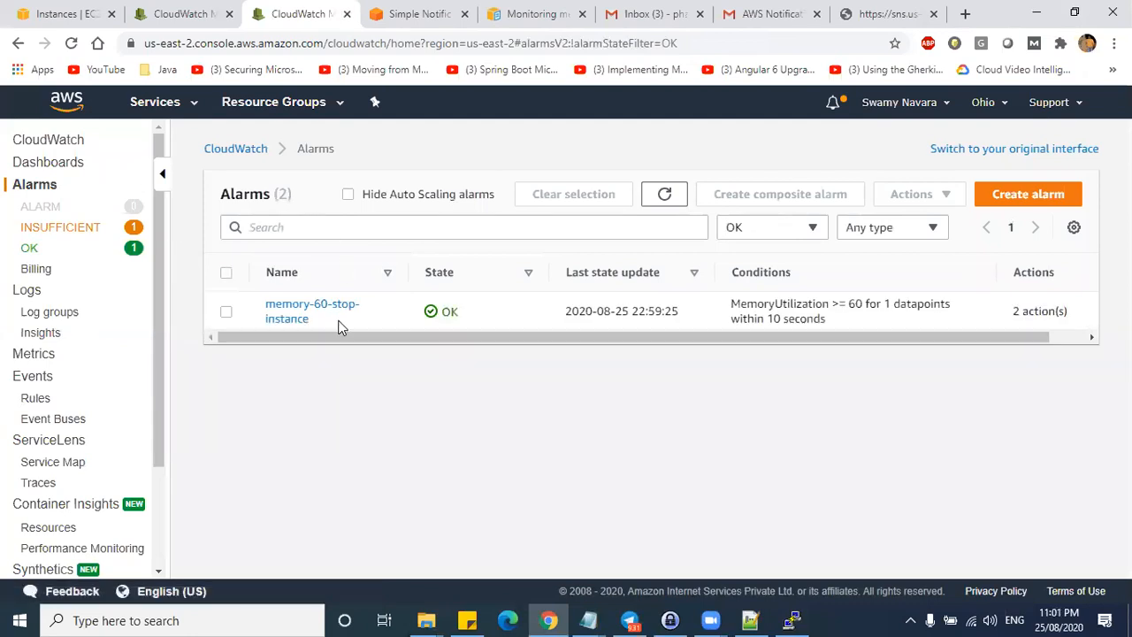
{"action": "left_click_drag", "start_coordinate": [310, 320], "coordinate": [268, 303]}
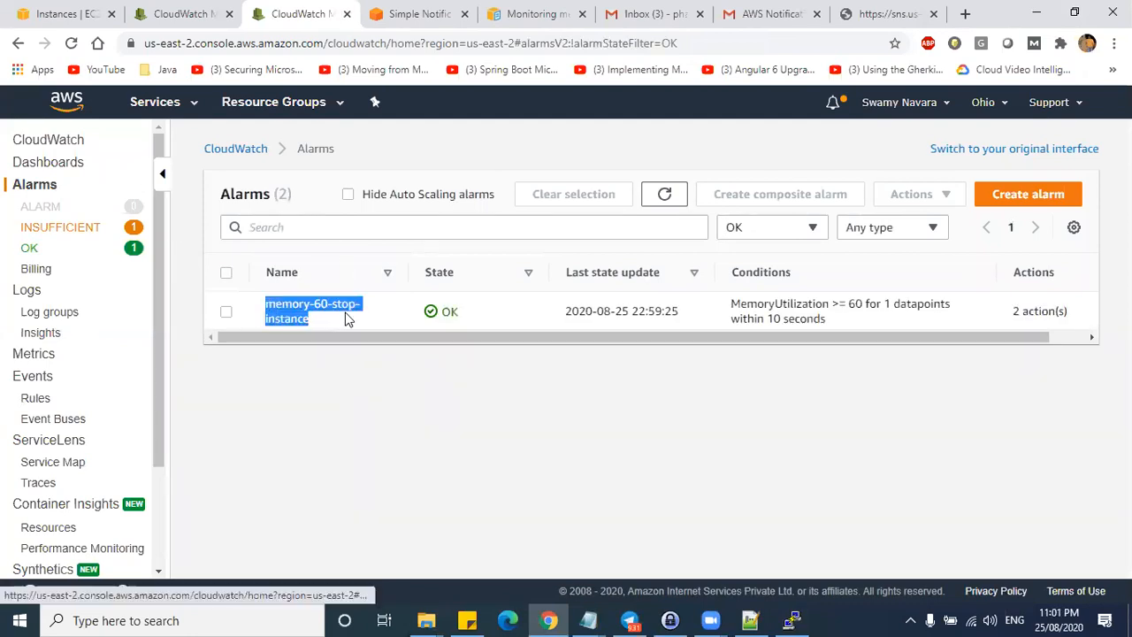
{"action": "left_click", "coordinate": [414, 14]}
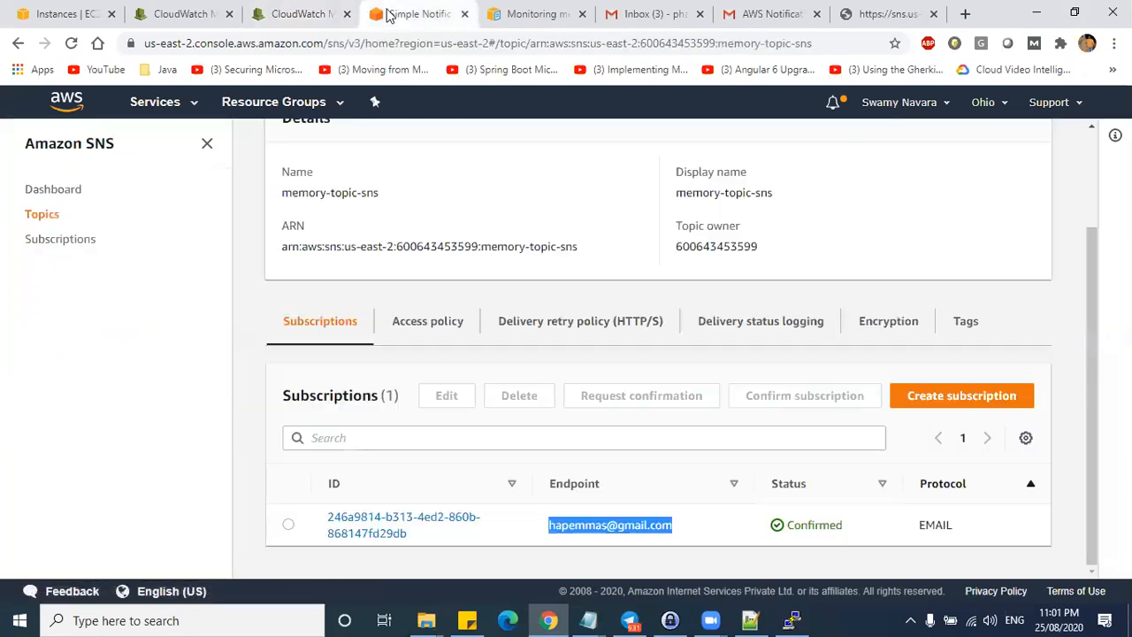
{"action": "left_click", "coordinate": [188, 18]}
{"action": "left_click", "coordinate": [621, 17]}
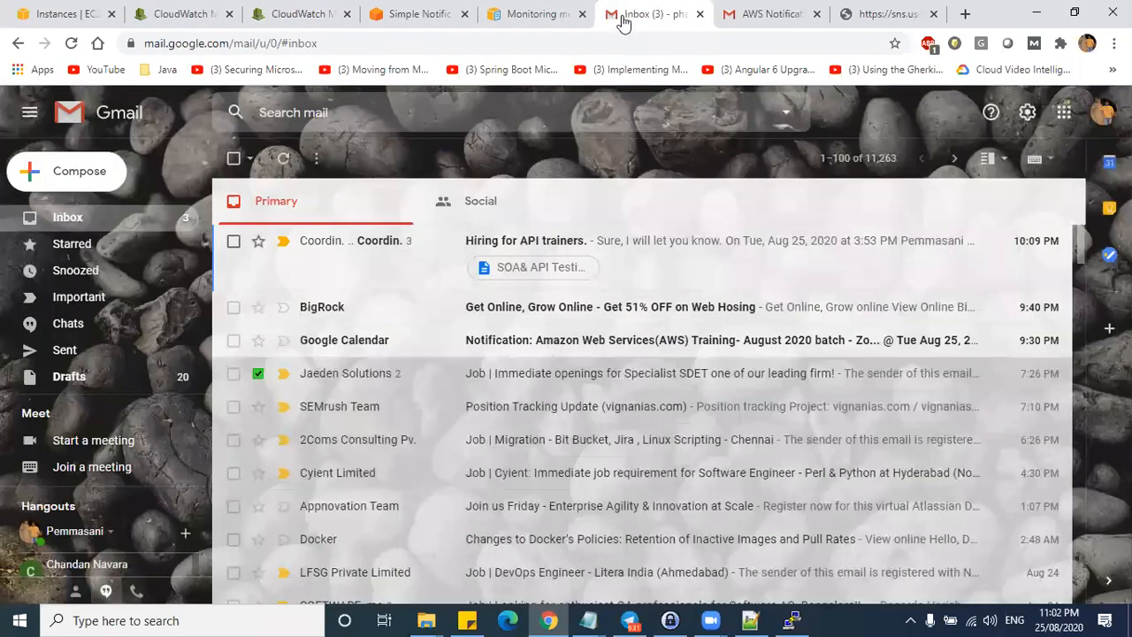
- Reload the Gmail inbox for the memory-topic-sns confirmation, then return to the confirmed SNS subscription
{"action": "left_click", "coordinate": [699, 14]}
{"action": "left_click", "coordinate": [53, 217]}
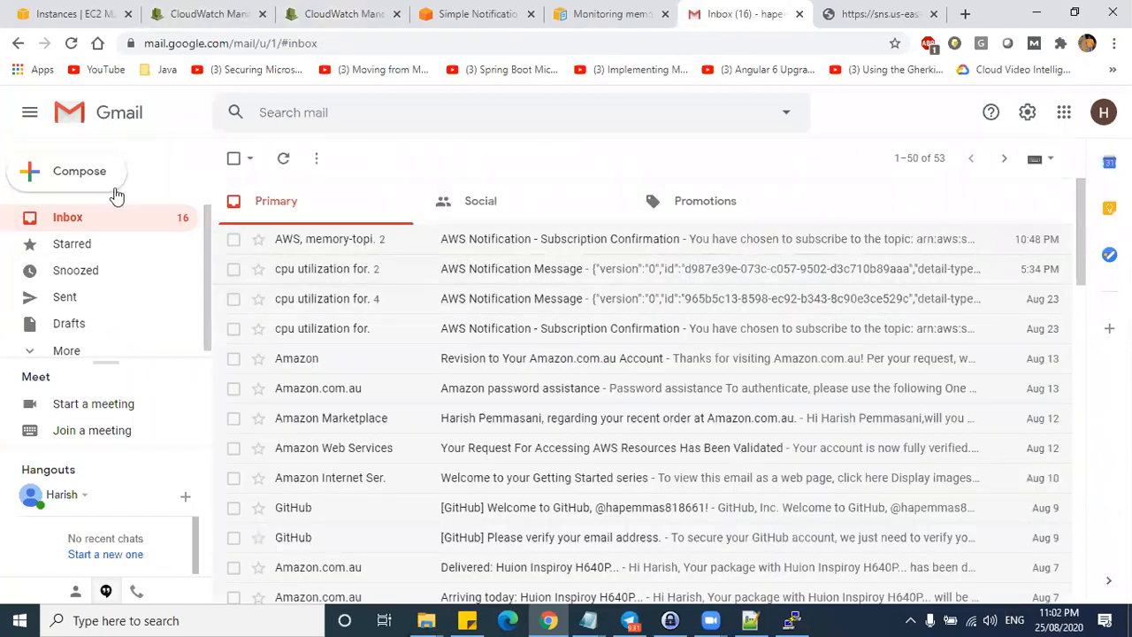
{"action": "left_click", "coordinate": [73, 43]}
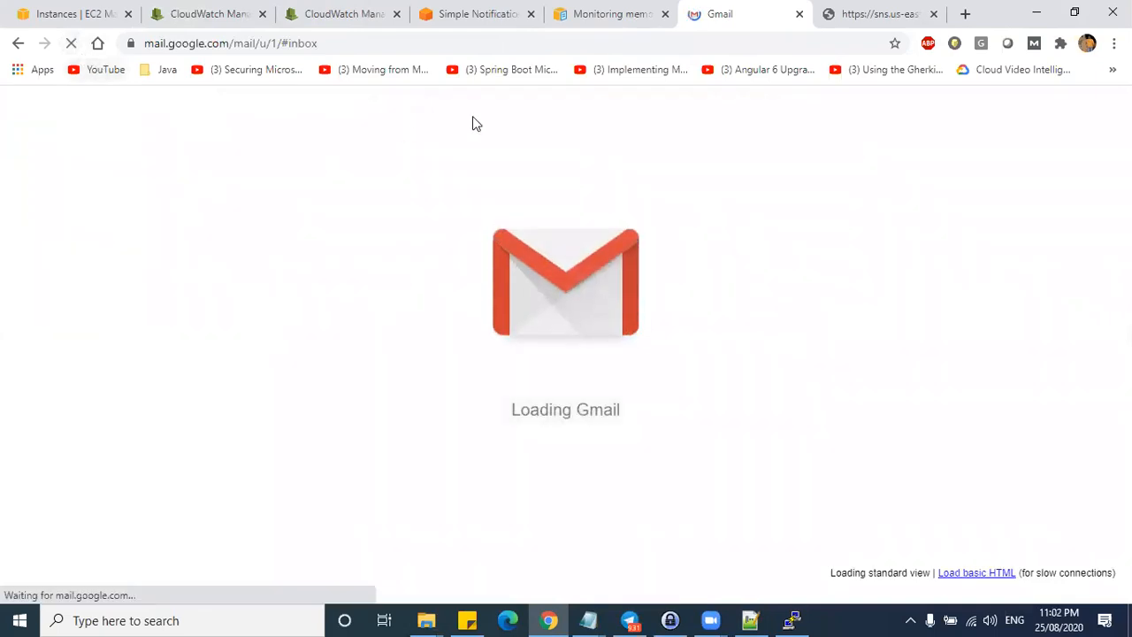
{"action": "left_click", "coordinate": [571, 27]}
{"action": "left_click", "coordinate": [469, 20]}
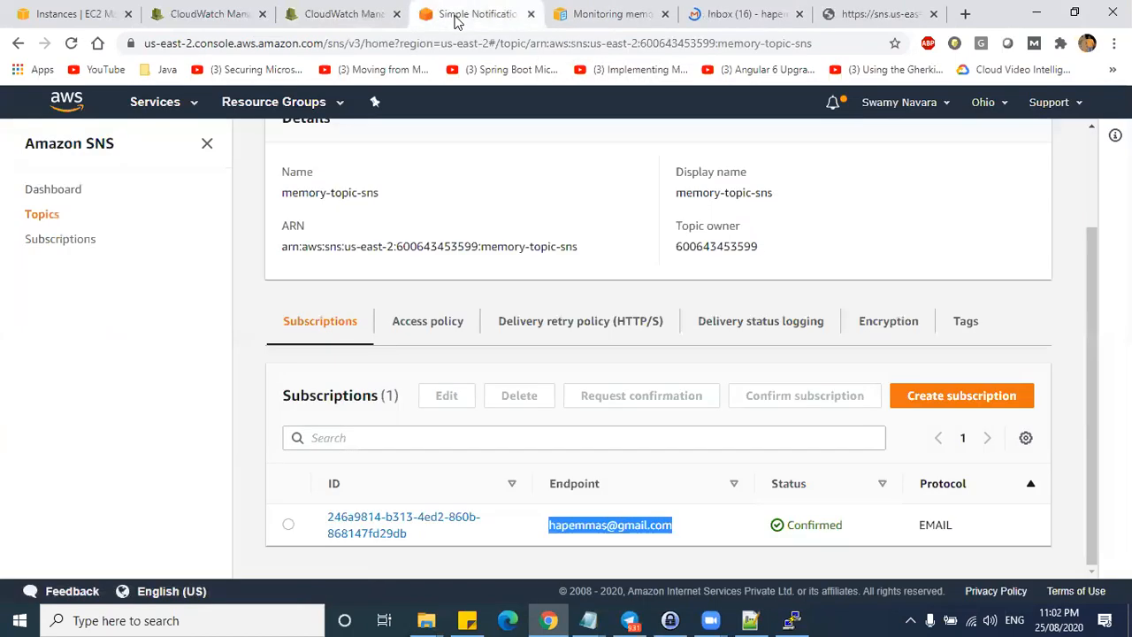
{"action": "left_click", "coordinate": [366, 20]}
- Open the memory-60-stop-instance alarm, note its 10-second period, and zoom its graph to recent minutes
{"action": "left_click", "coordinate": [347, 322]}
{"action": "left_click", "coordinate": [310, 310]}
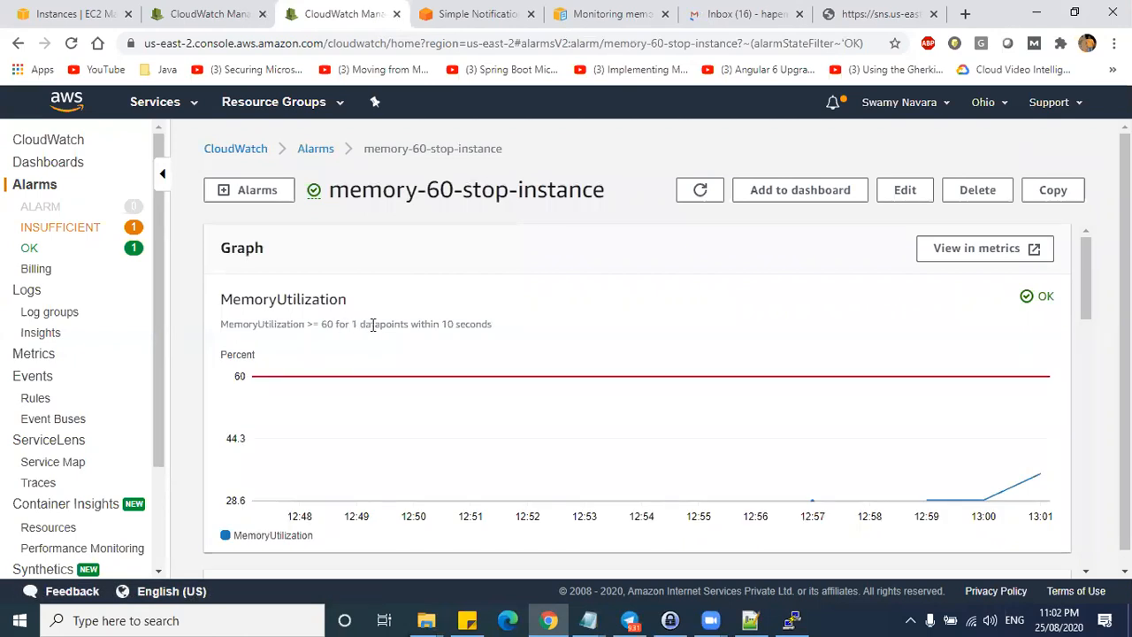
{"action": "left_click_drag", "start_coordinate": [442, 323], "coordinate": [485, 323]}
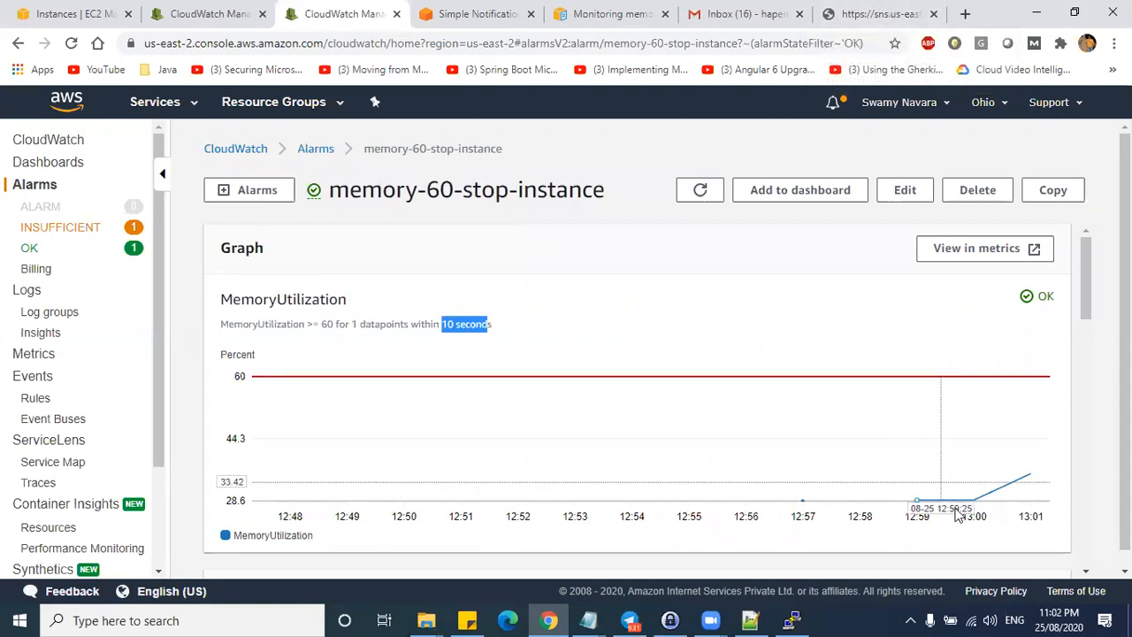
{"action": "left_click_drag", "start_coordinate": [897, 392], "coordinate": [1058, 412]}
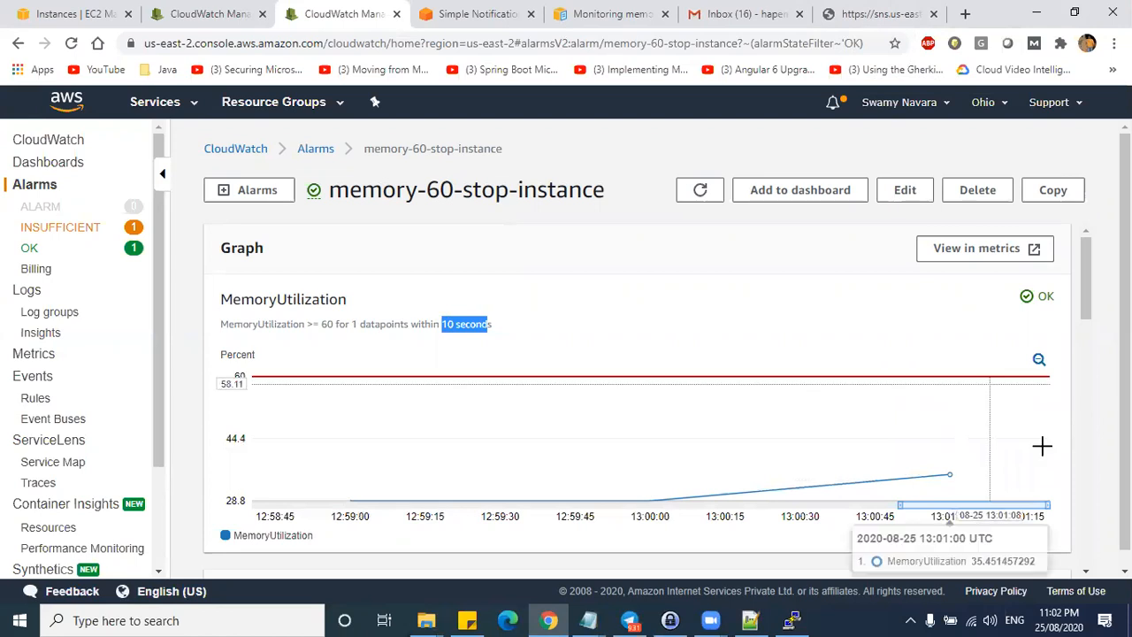
{"action": "mouse_move", "coordinate": [944, 493]}
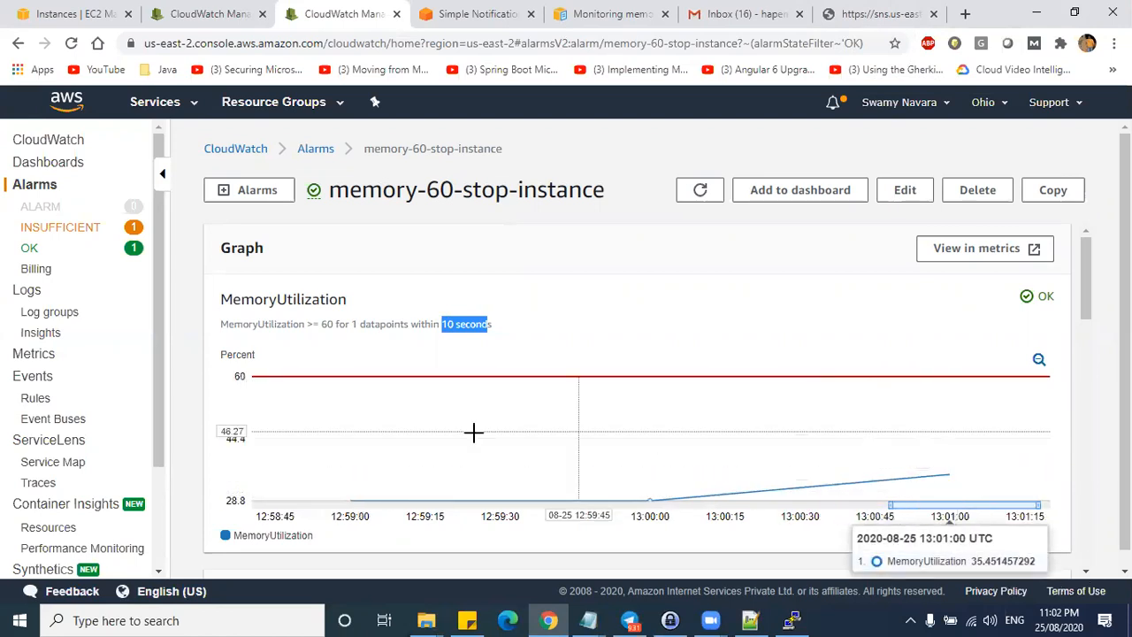
{"action": "left_click", "coordinate": [210, 16]}
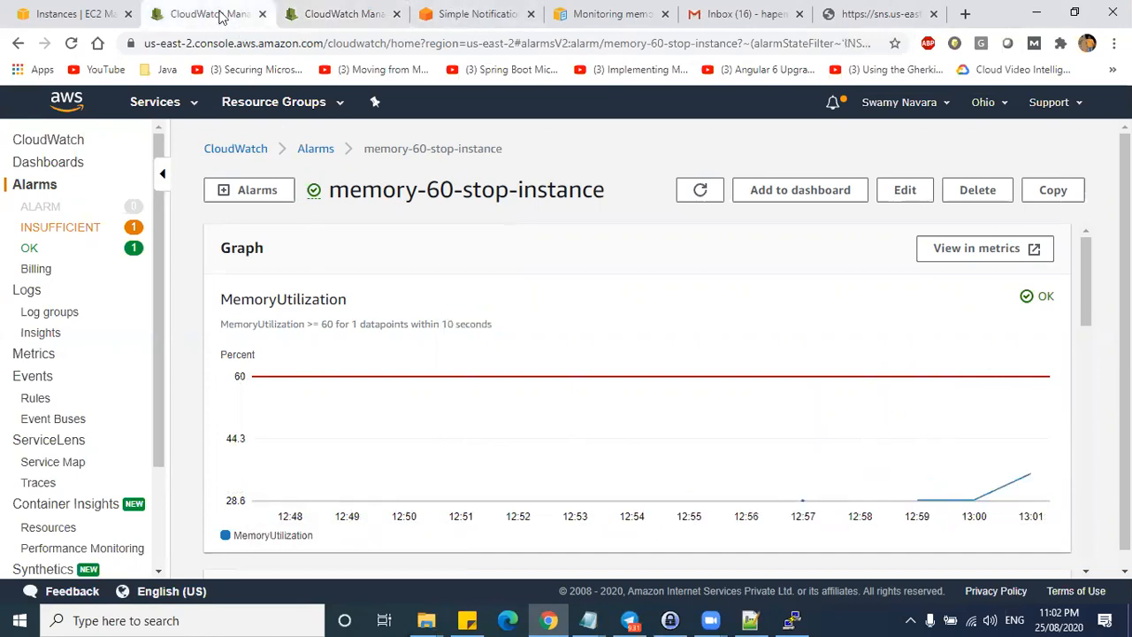
{"action": "left_click", "coordinate": [325, 13]}
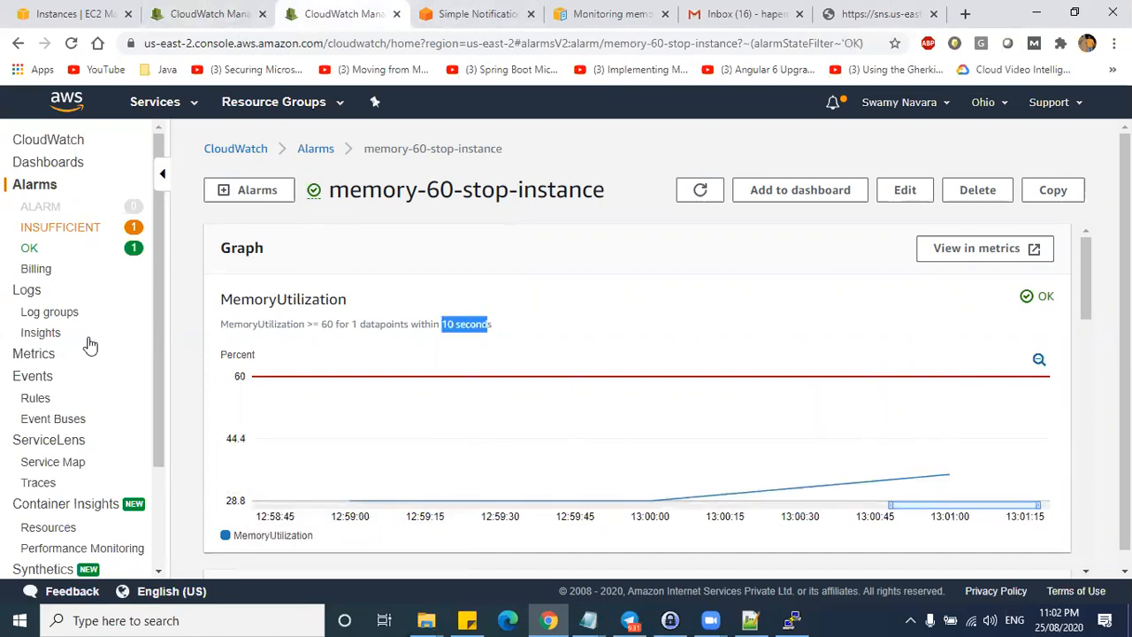
- Graph MemoryUtilization in the Metrics view, now reading 35.5 %
{"action": "scroll", "coordinate": [89, 345], "scroll_direction": "down", "scroll_amount": 2}
{"action": "left_click", "coordinate": [12, 271]}
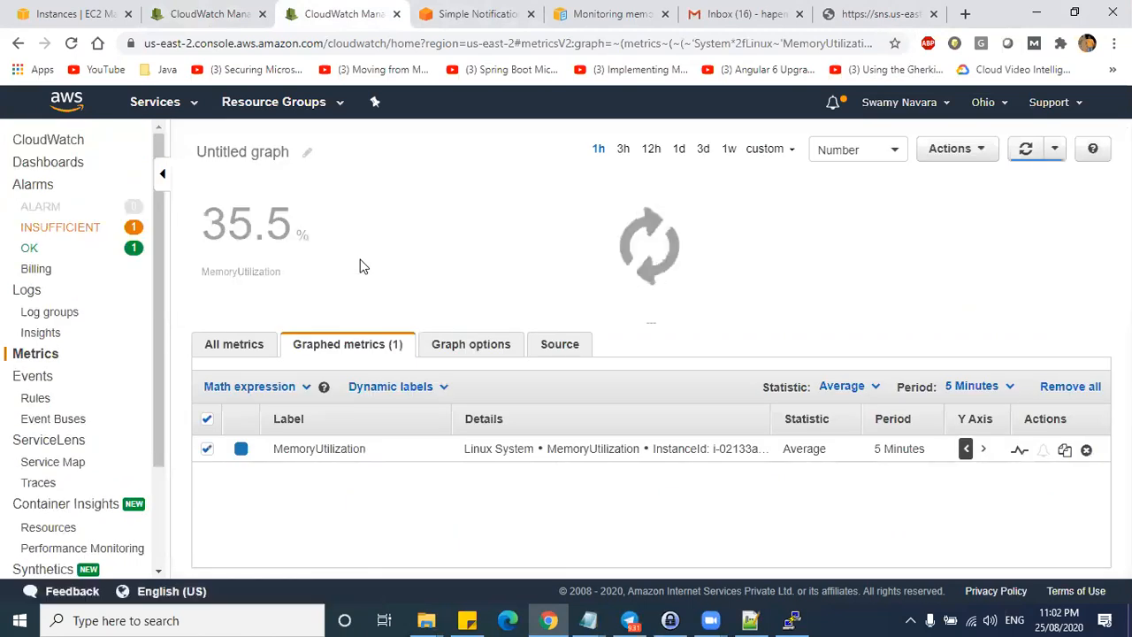
{"action": "left_click_drag", "start_coordinate": [206, 221], "coordinate": [292, 232]}
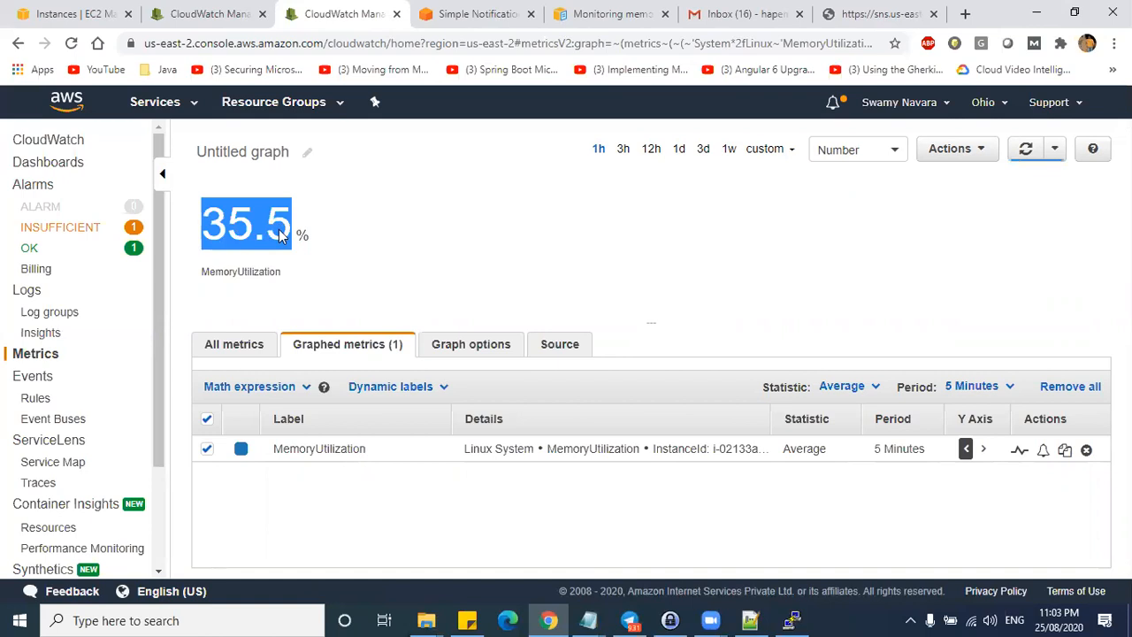
- Refresh the alarm and review the OK and insufficient-data lists: one each, none in alarm
{"action": "left_click", "coordinate": [204, 16]}
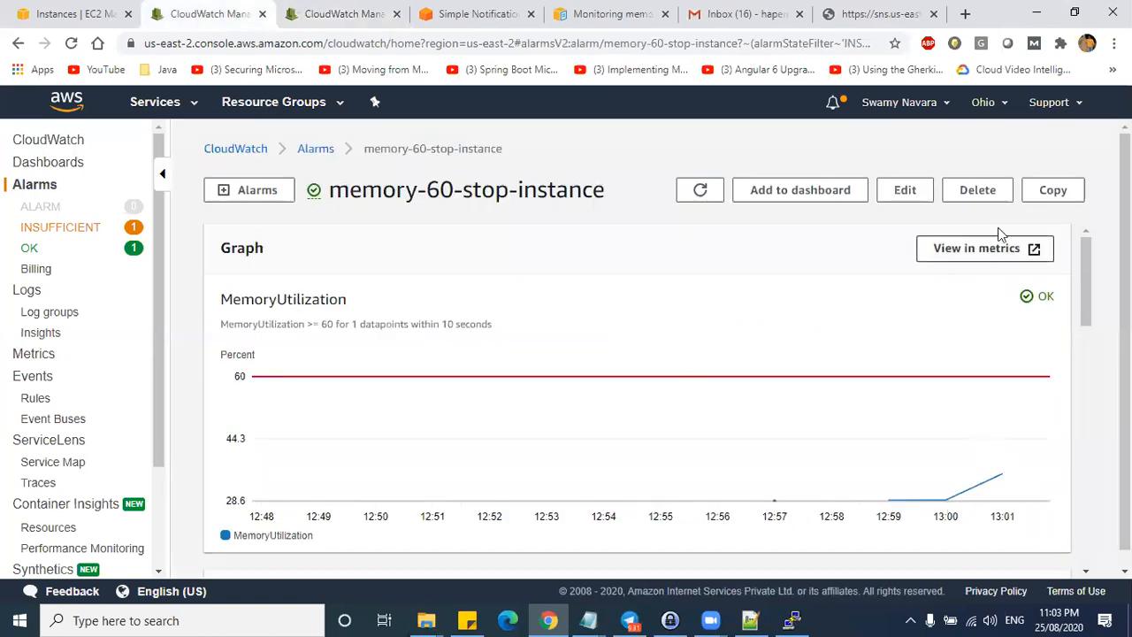
{"action": "left_click", "coordinate": [688, 191]}
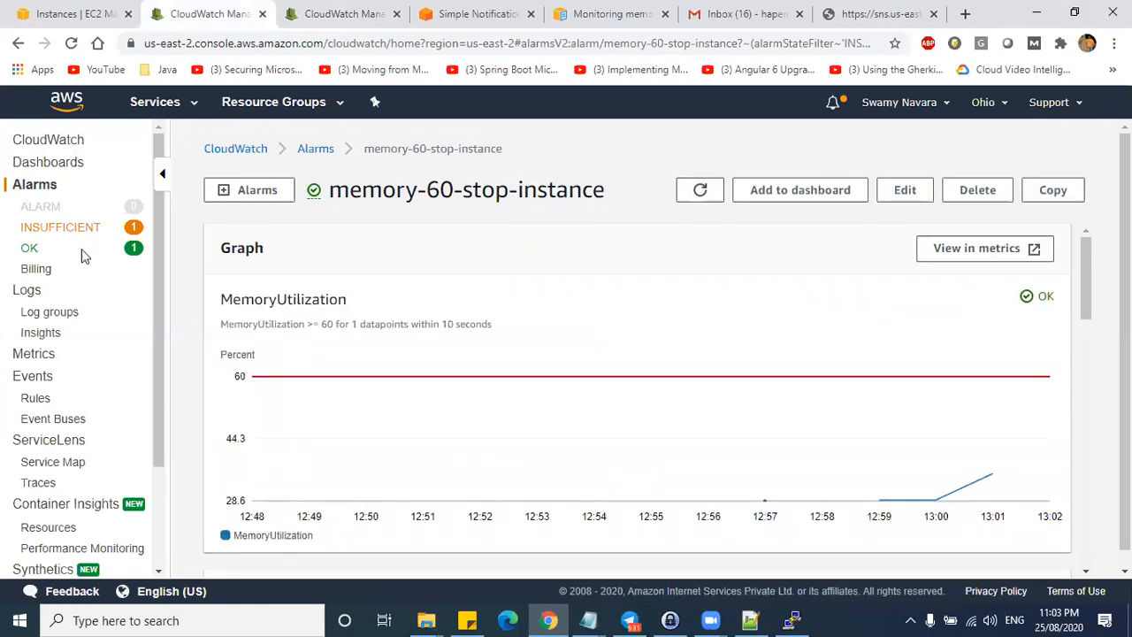
{"action": "left_click", "coordinate": [56, 252]}
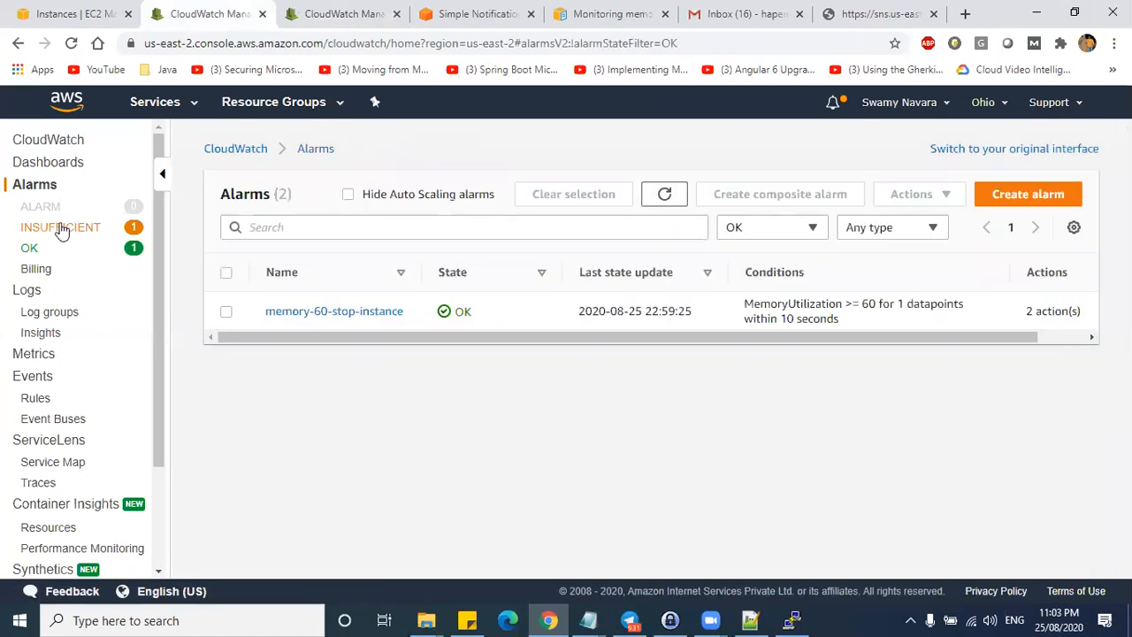
{"action": "left_click", "coordinate": [60, 228]}
{"action": "left_click", "coordinate": [29, 292]}
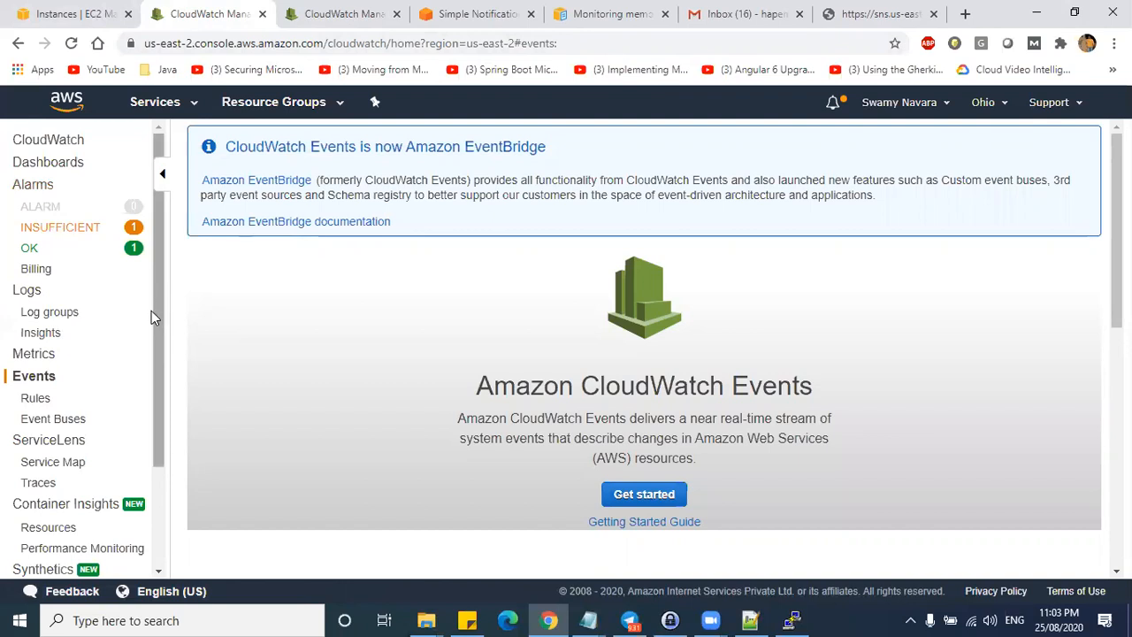
- Look over Events Rules and Event Buses, then list all alarms: memory-60-stop-instance OK, stop-ec2-on-30-cpu insufficient
{"action": "left_click_drag", "start_coordinate": [159, 272], "coordinate": [153, 373]}
{"action": "scroll", "coordinate": [30, 196], "scroll_direction": "up", "scroll_amount": 3}
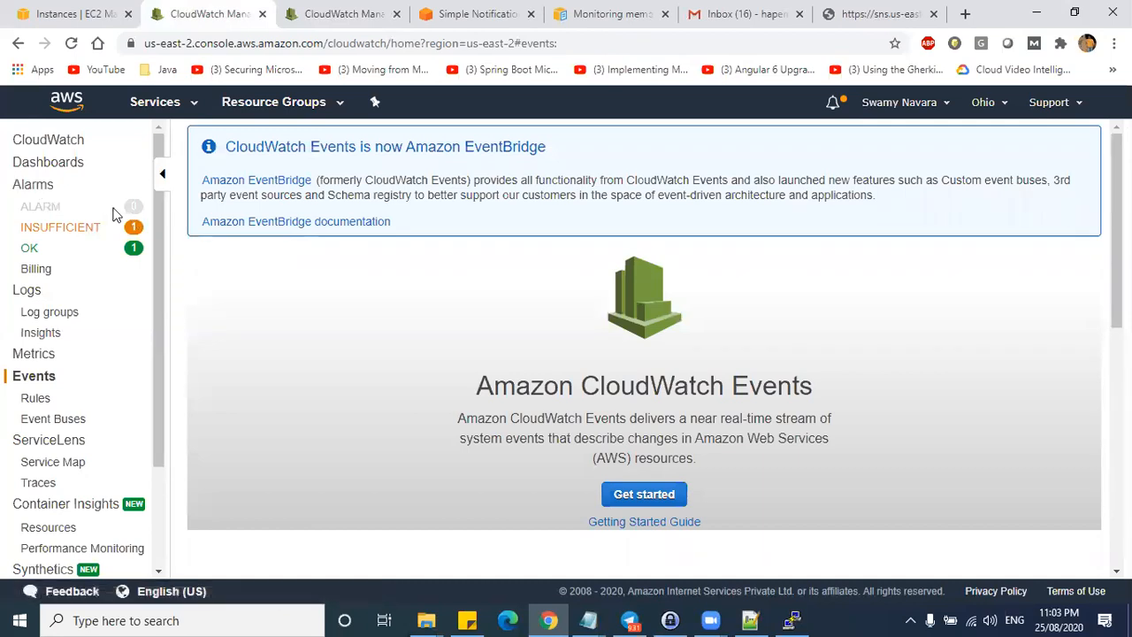
{"action": "left_click", "coordinate": [40, 400]}
{"action": "left_click", "coordinate": [40, 421]}
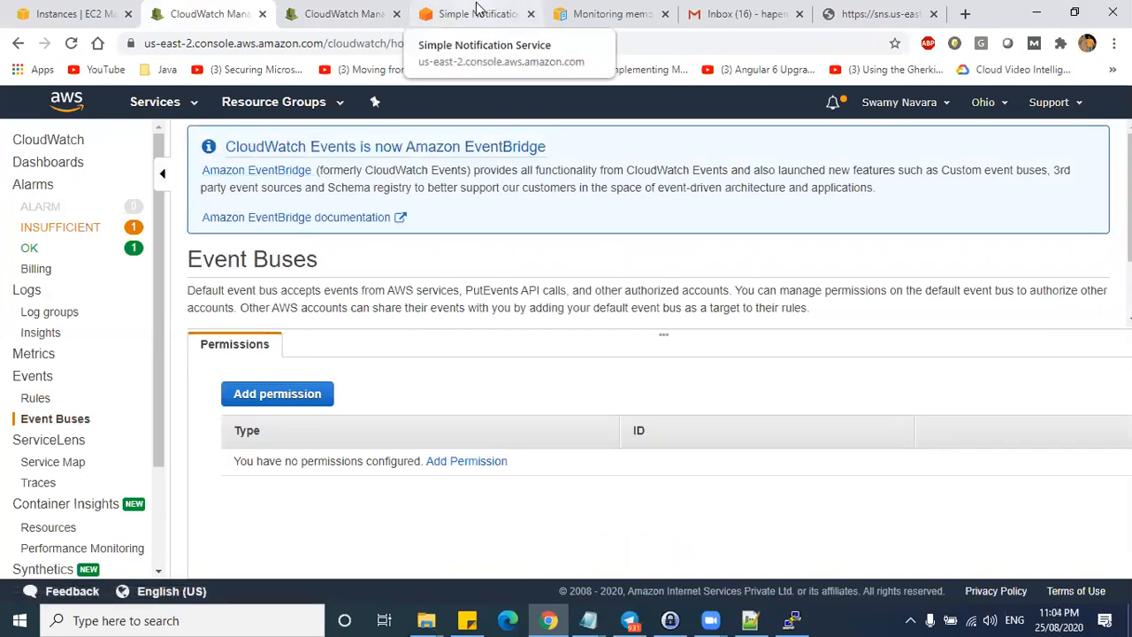
{"action": "left_click", "coordinate": [60, 229]}
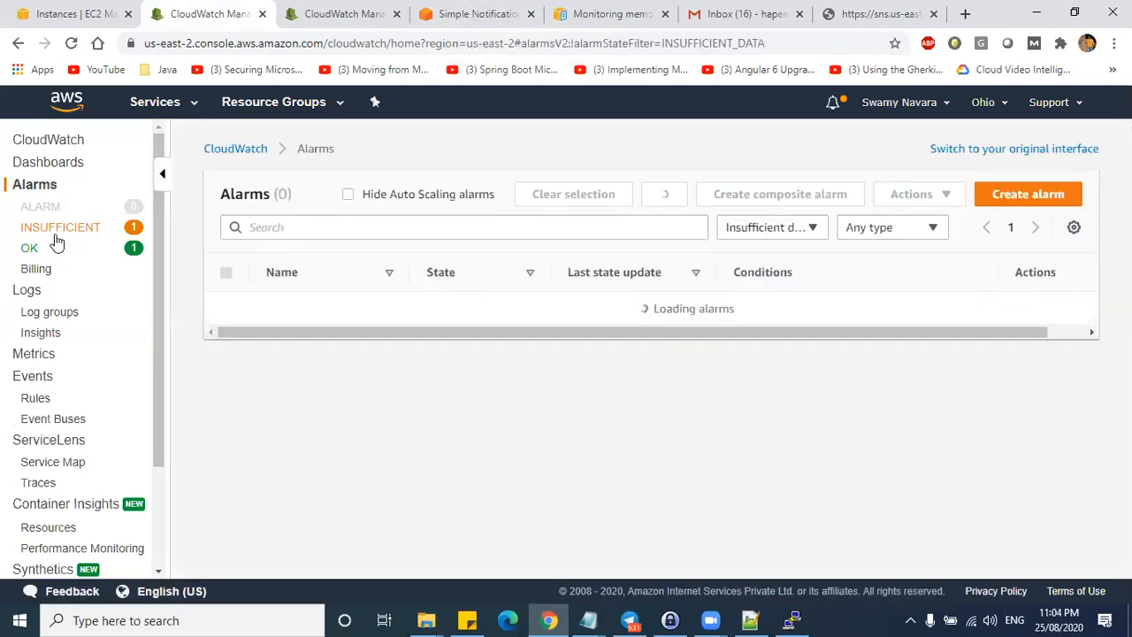
{"action": "left_click", "coordinate": [55, 190]}
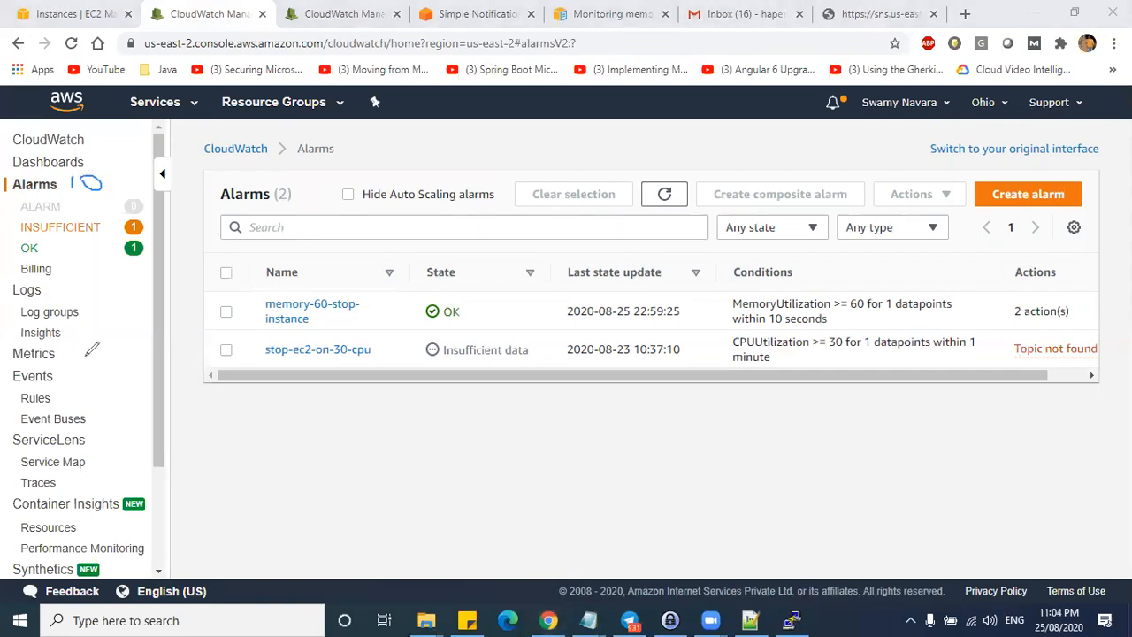
- Switch to the SNS subscription confirmation tab and open a new blank browser tab
{"action": "left_click_drag", "start_coordinate": [85, 357], "coordinate": [100, 342]}
{"action": "left_click", "coordinate": [818, 69]}
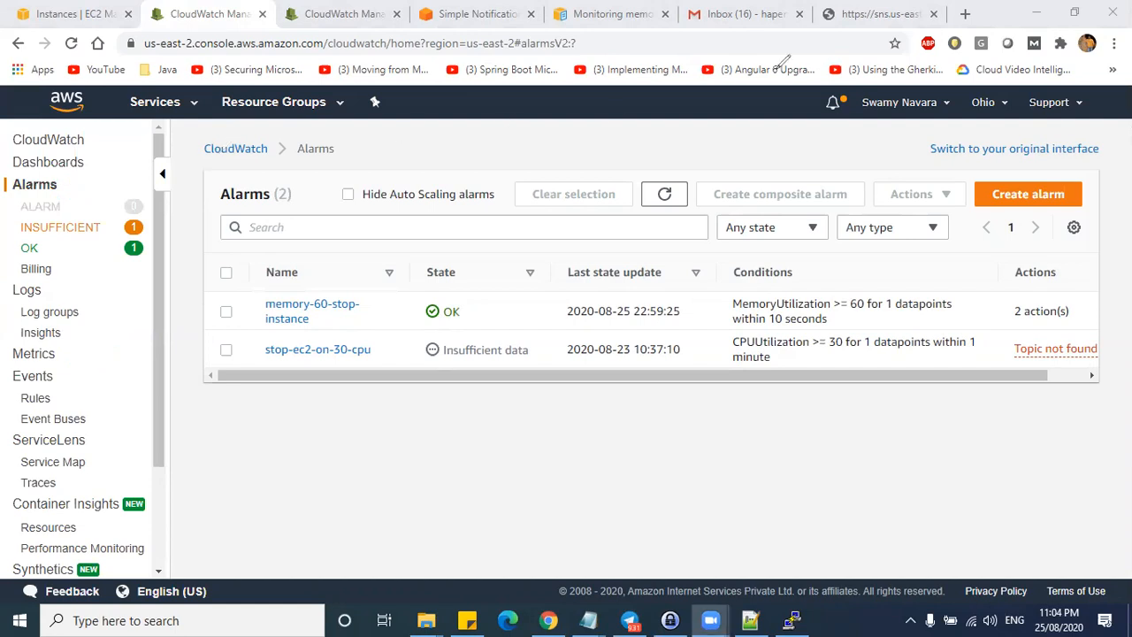
{"action": "left_click", "coordinate": [879, 14]}
{"action": "left_click", "coordinate": [965, 14]}
- Search 'aws billing cloudwatch cost' and note EC2 Detailed Monitoring at $2.10 per instance monthly, down to $0.14
{"action": "type", "text": "aws"}
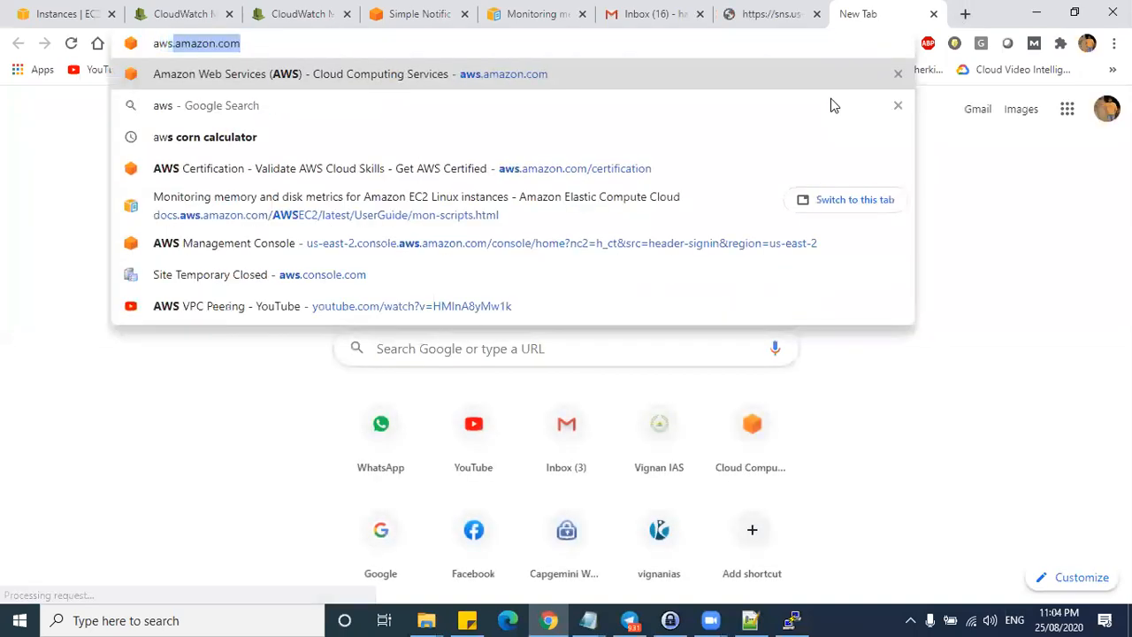
{"action": "type", "text": " billin"}
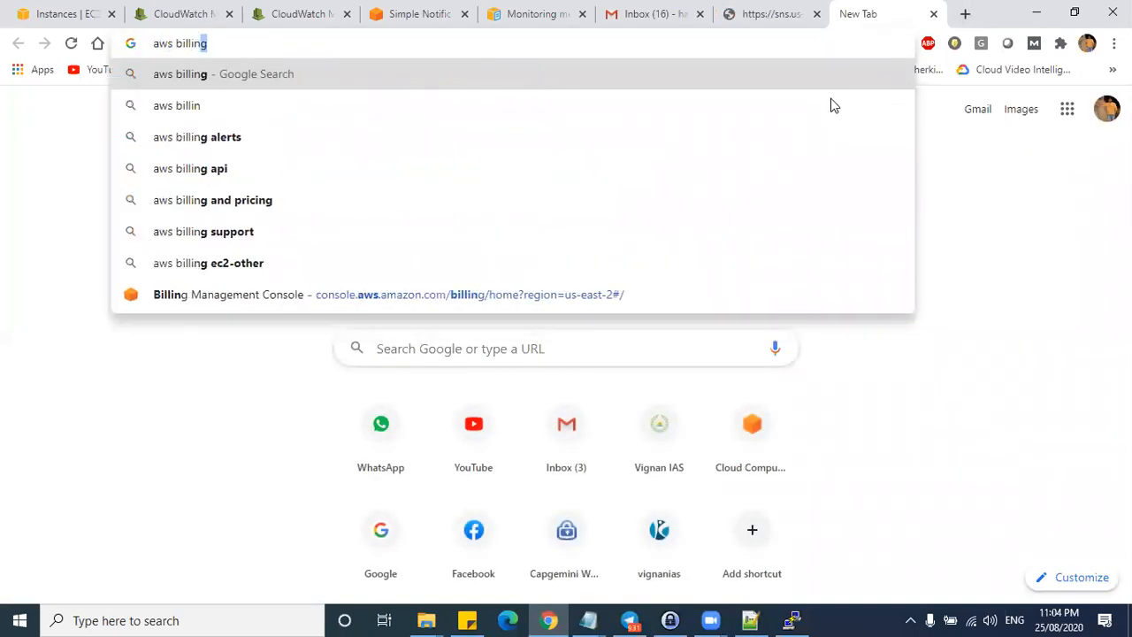
{"action": "type", "text": "g cloudwatch "}
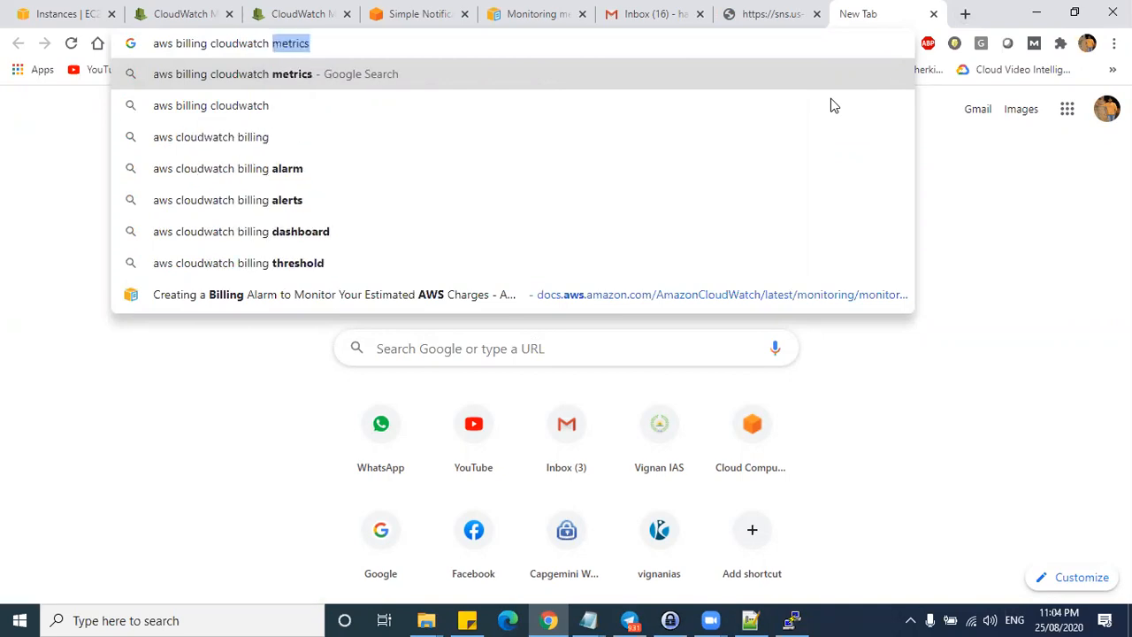
{"action": "type", "text": "cost"}
{"action": "key", "text": "Return"}
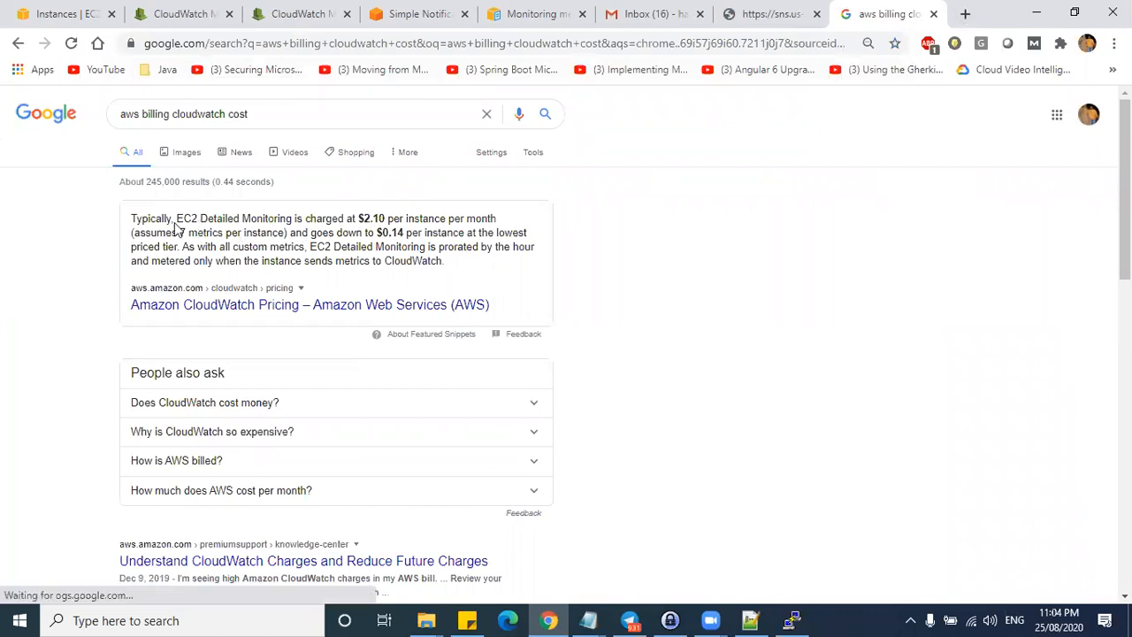
{"action": "left_click_drag", "start_coordinate": [142, 218], "coordinate": [301, 219]}
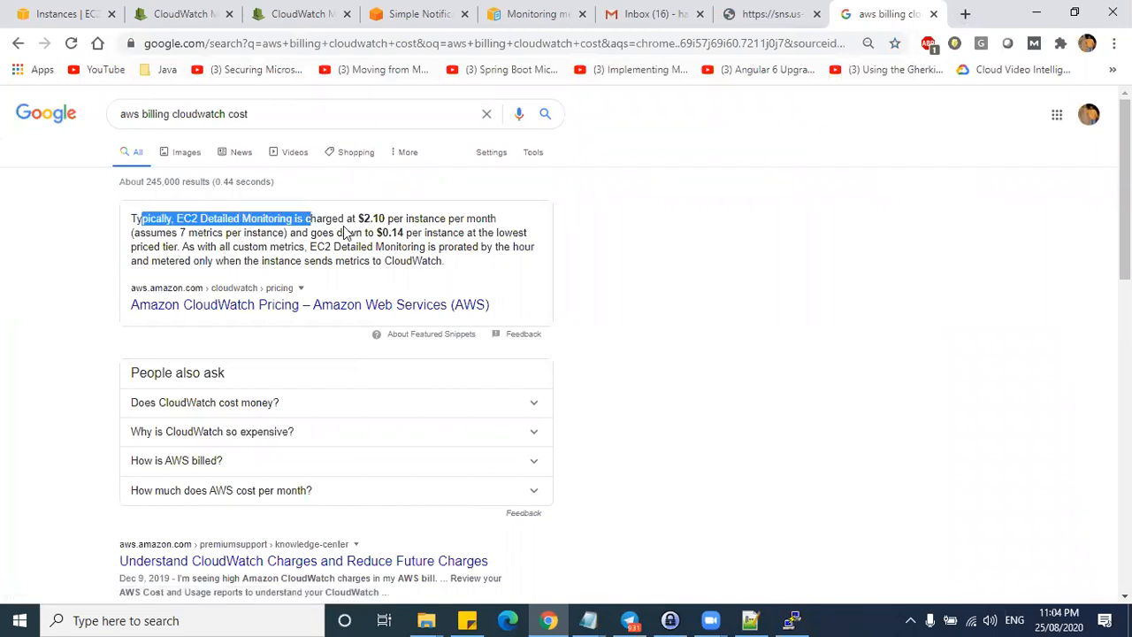
{"action": "left_click", "coordinate": [199, 217]}
{"action": "left_click_drag", "start_coordinate": [178, 217], "coordinate": [308, 219]}
{"action": "left_click", "coordinate": [371, 216]}
{"action": "double_click", "coordinate": [372, 218]}
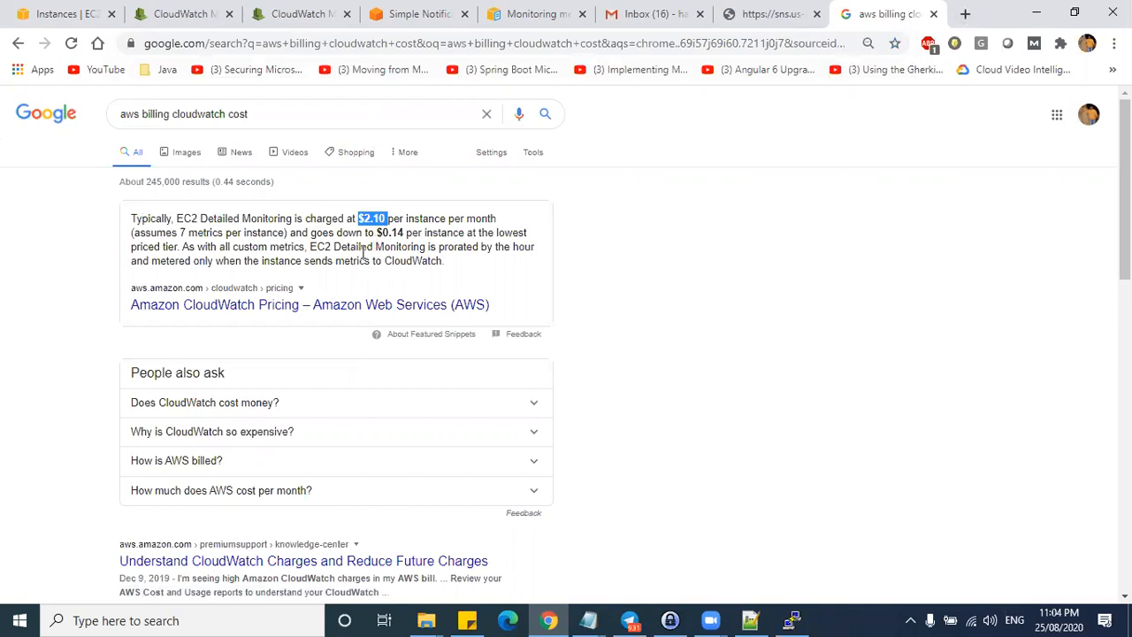
{"action": "left_click_drag", "start_coordinate": [378, 232], "coordinate": [400, 231]}
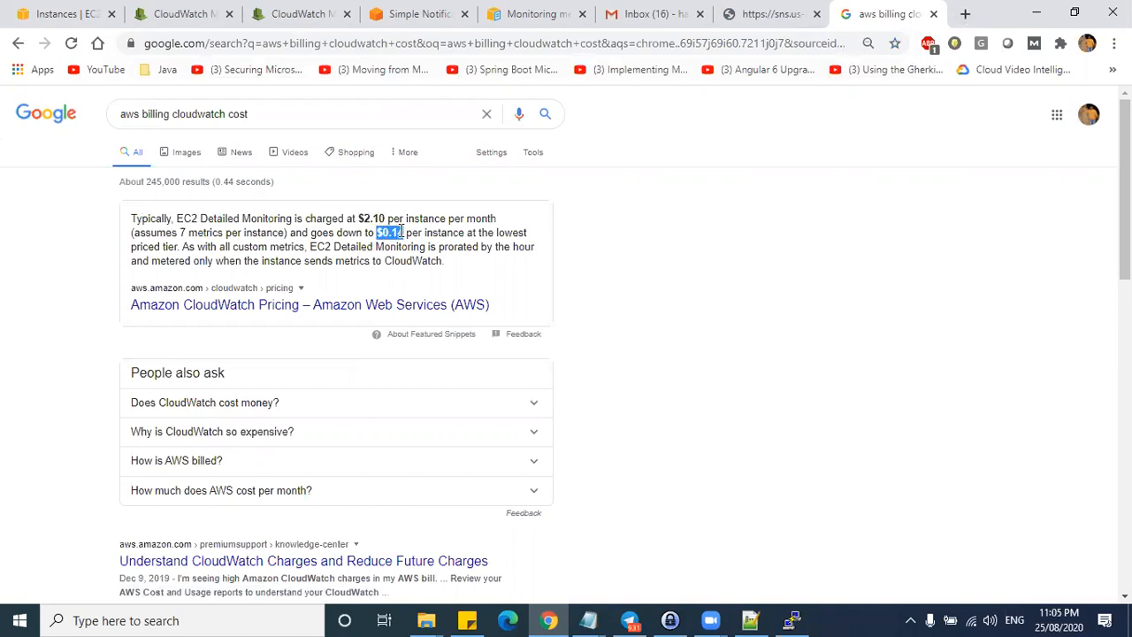
{"action": "scroll", "coordinate": [440, 366], "scroll_direction": "down", "scroll_amount": 1}
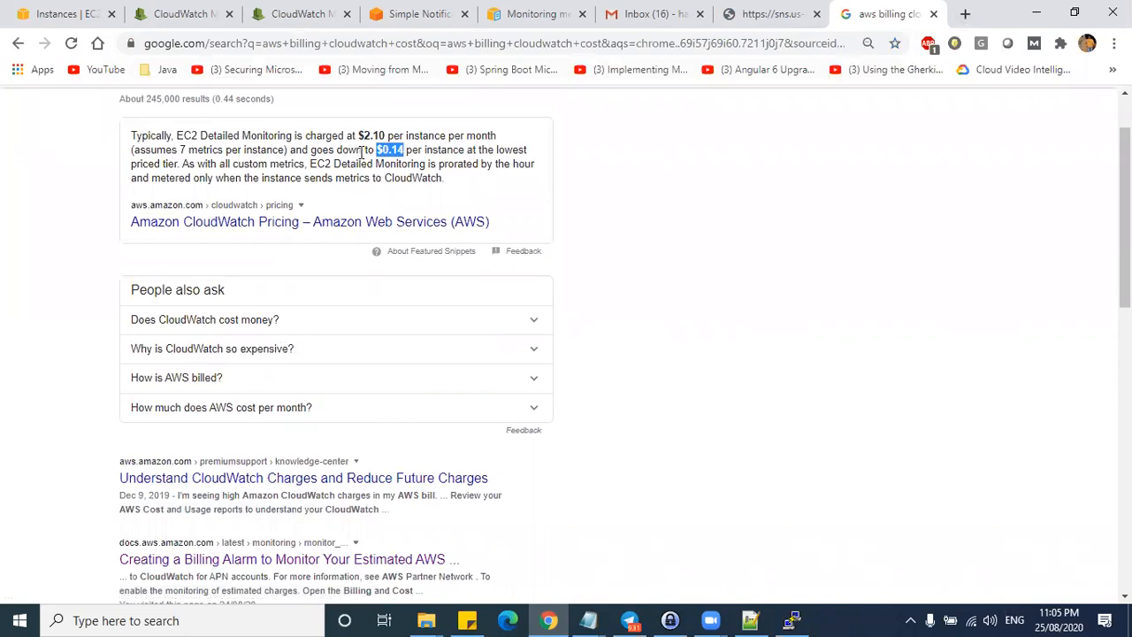
{"action": "scroll", "coordinate": [348, 237], "scroll_direction": "up", "scroll_amount": 1}
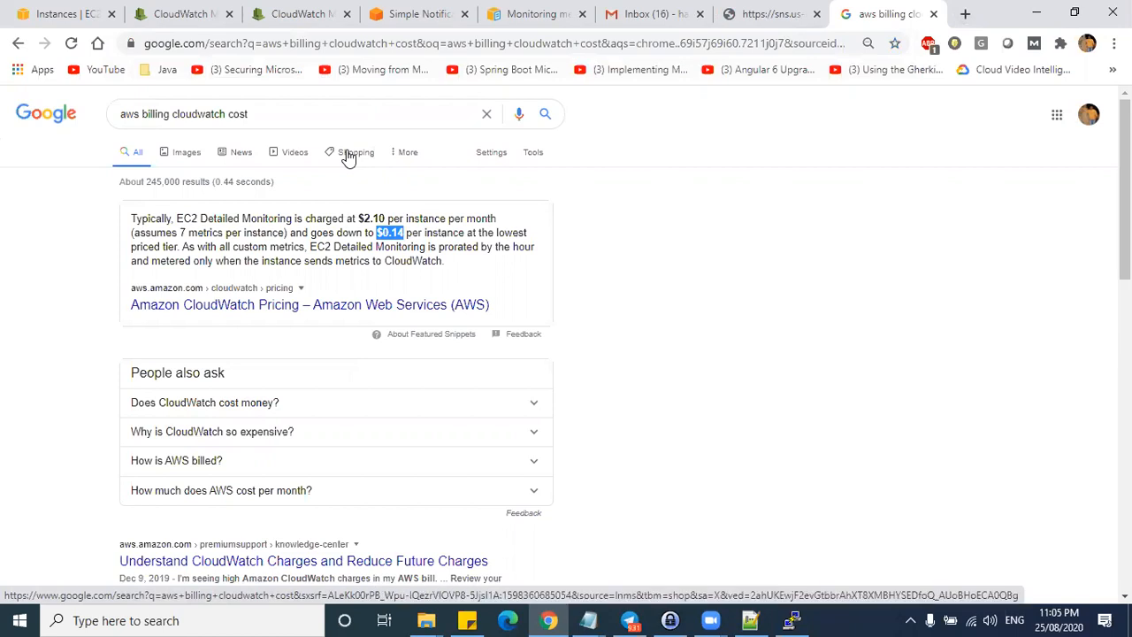
- Return through the open tabs to the CloudWatch memory graph
{"action": "left_click", "coordinate": [751, 15]}
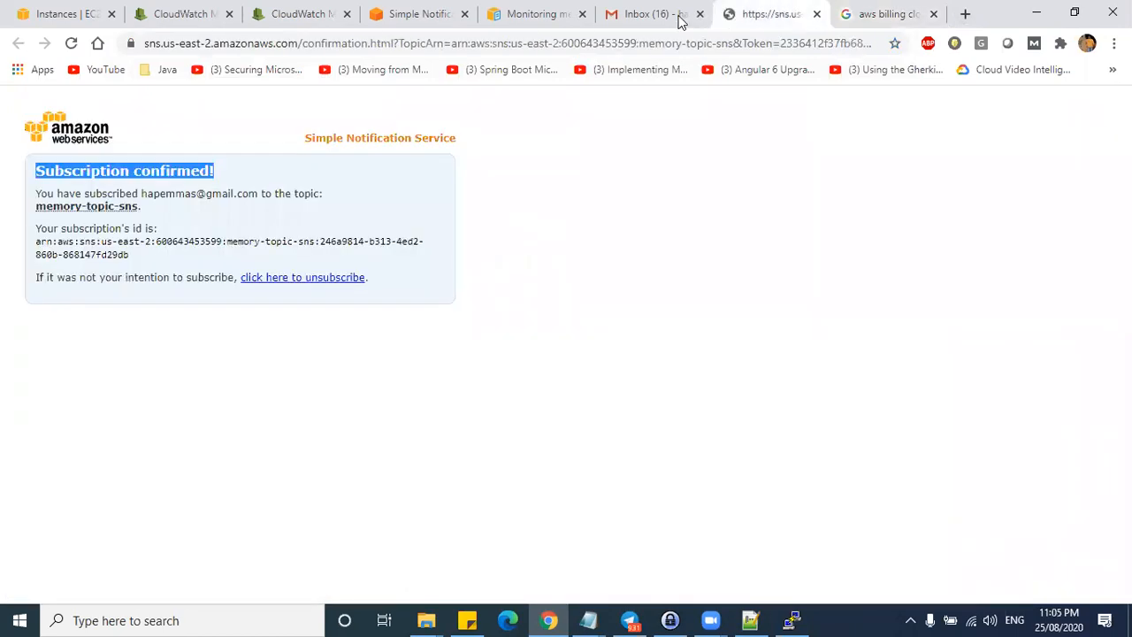
{"action": "left_click", "coordinate": [678, 15]}
{"action": "left_click", "coordinate": [890, 15]}
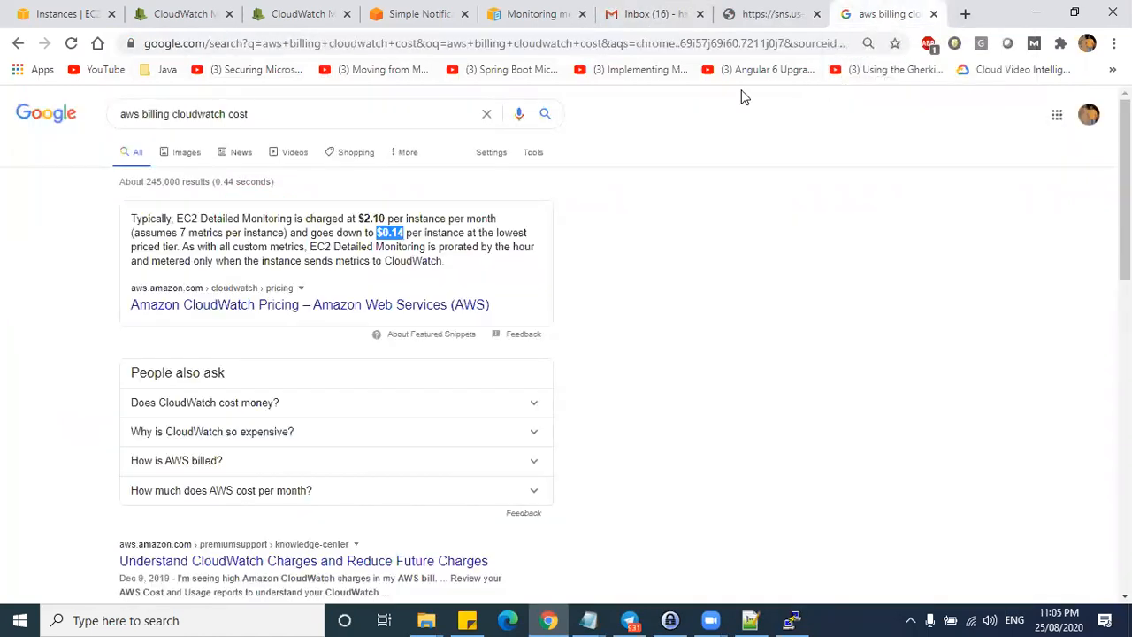
{"action": "left_click", "coordinate": [301, 14]}
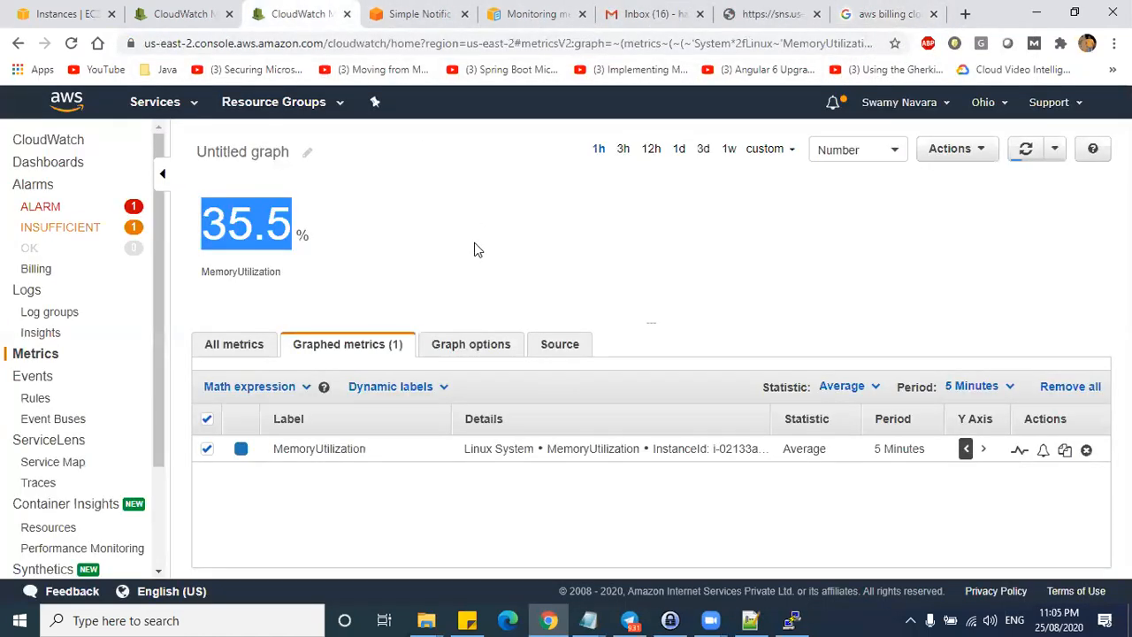
- Refresh MemoryUtilization to 45.7 %, then look at CloudWatch billing alarms, keeping the Ohio region
{"action": "left_click", "coordinate": [1028, 153]}
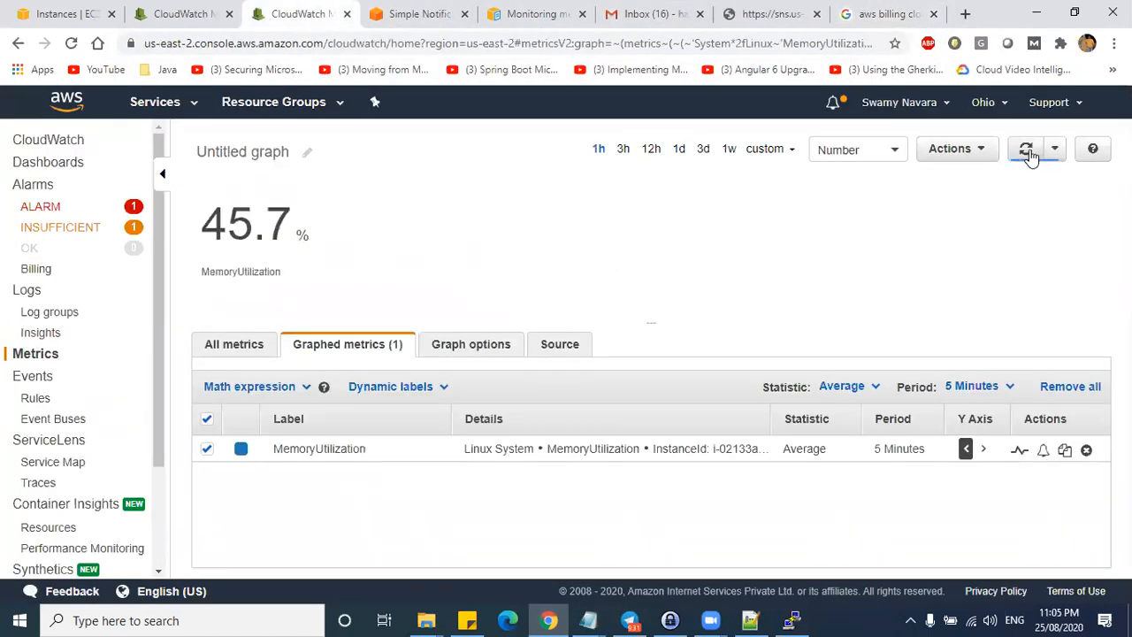
{"action": "left_click_drag", "start_coordinate": [215, 219], "coordinate": [344, 252]}
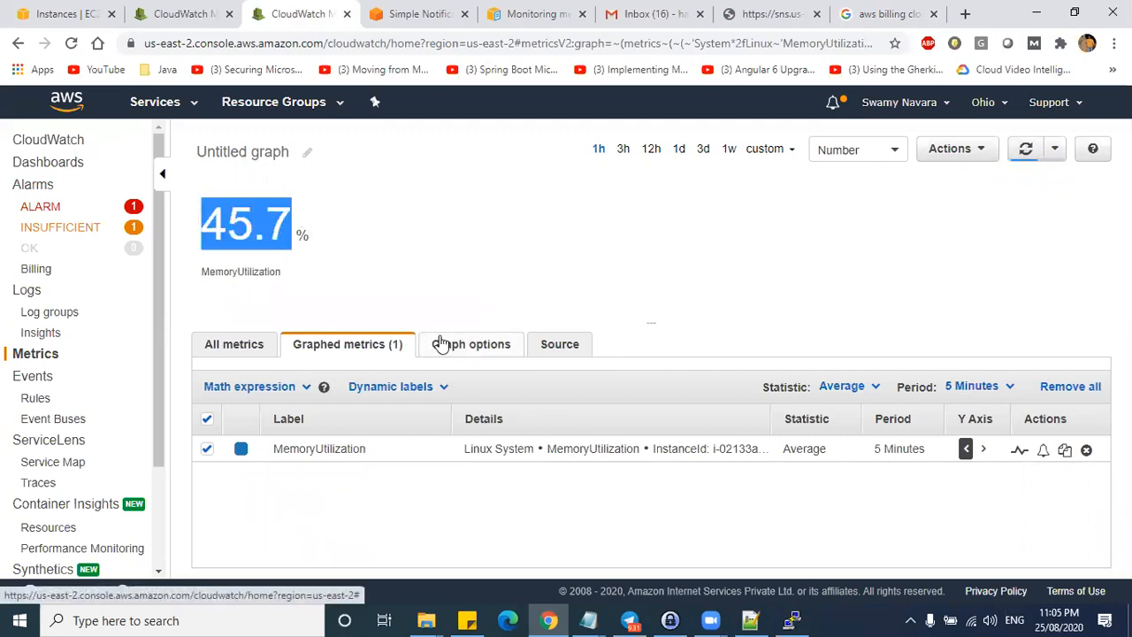
{"action": "left_click", "coordinate": [36, 269]}
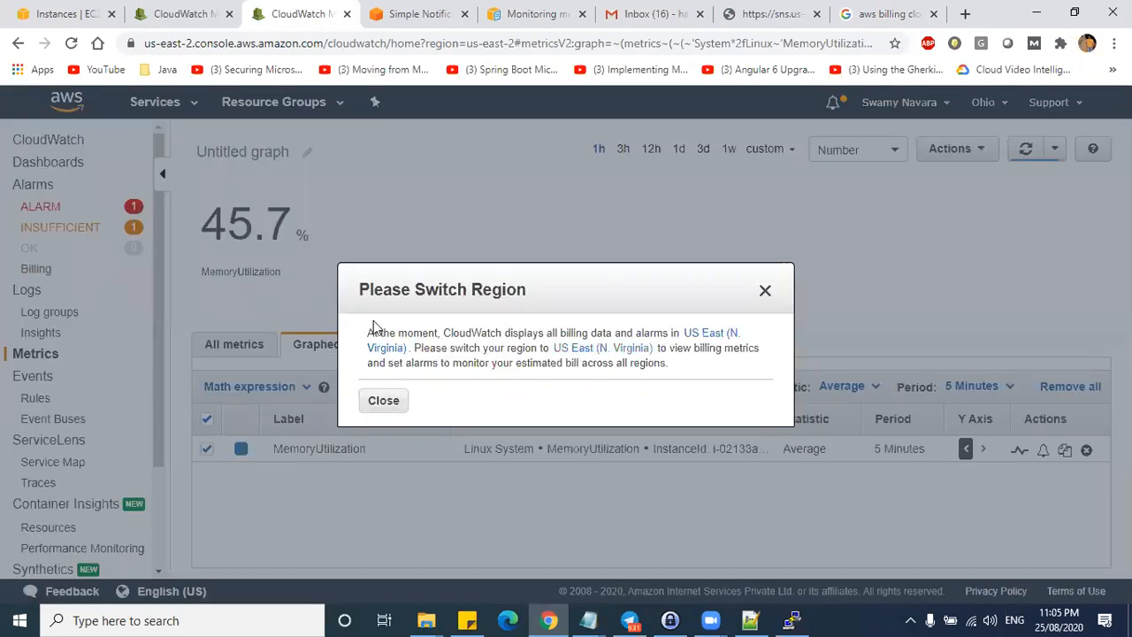
{"action": "left_click_drag", "start_coordinate": [369, 331], "coordinate": [681, 367]}
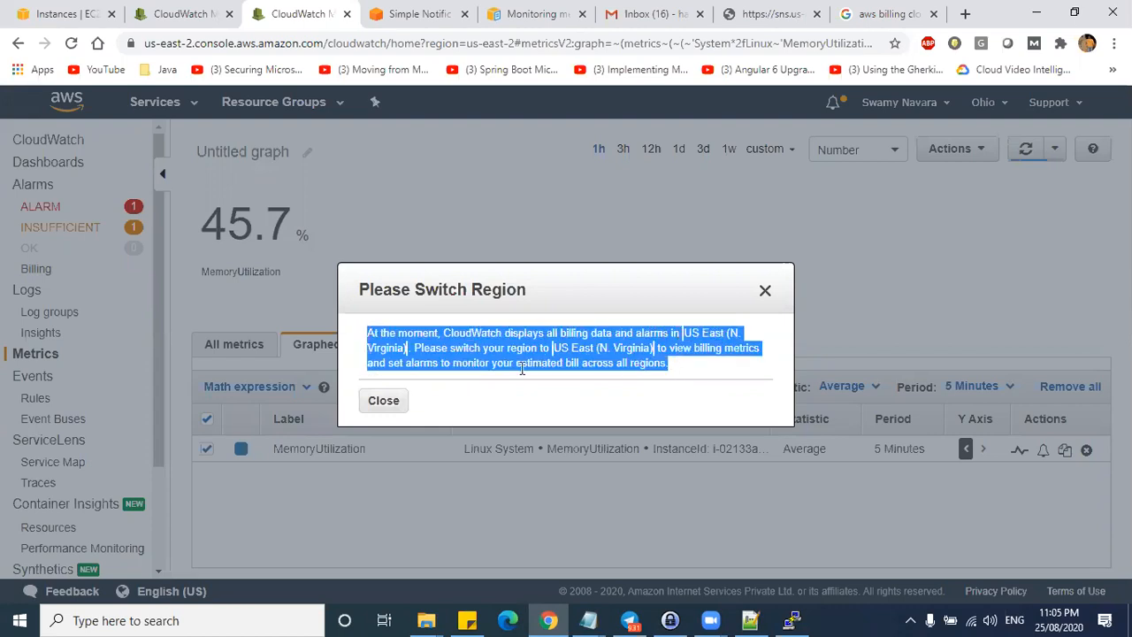
{"action": "left_click", "coordinate": [383, 402]}
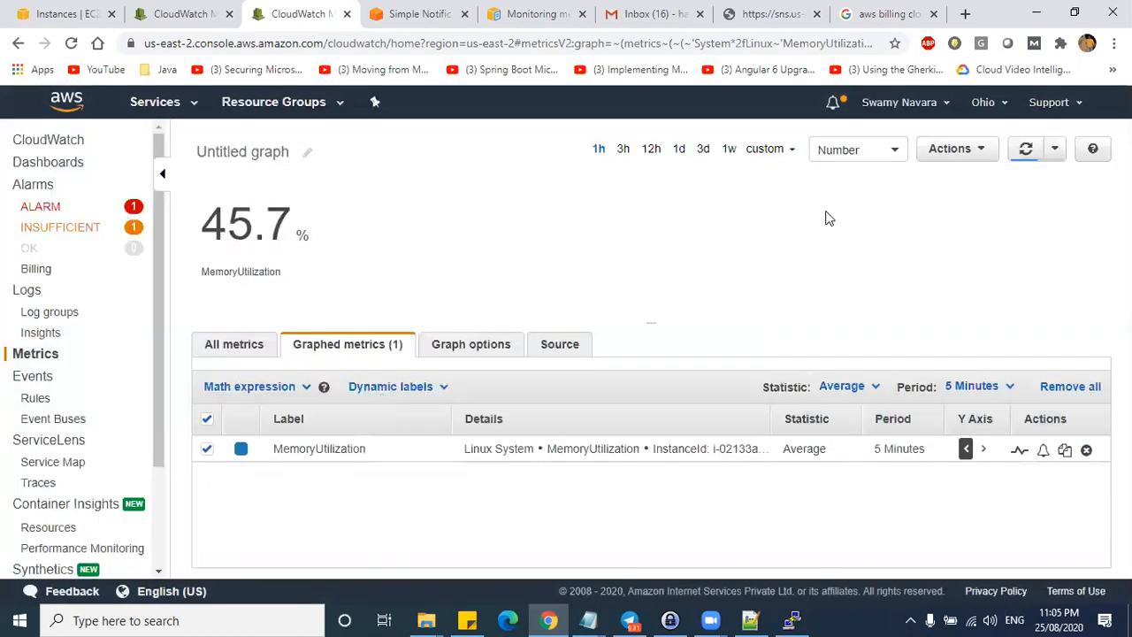
{"action": "left_click", "coordinate": [986, 103]}
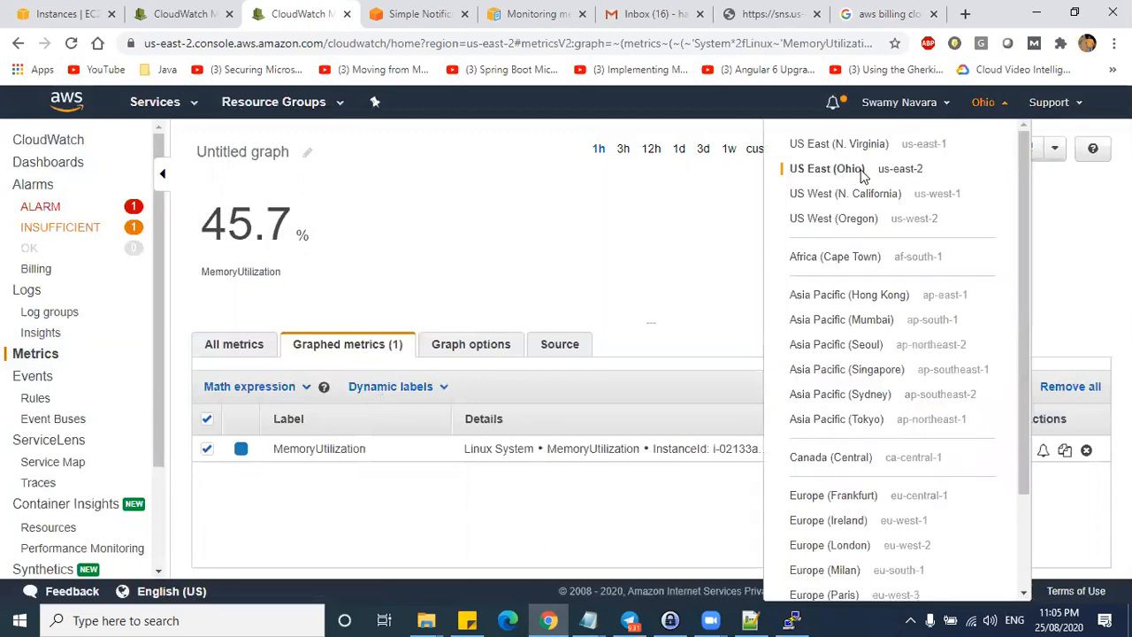
{"action": "left_click", "coordinate": [412, 237]}
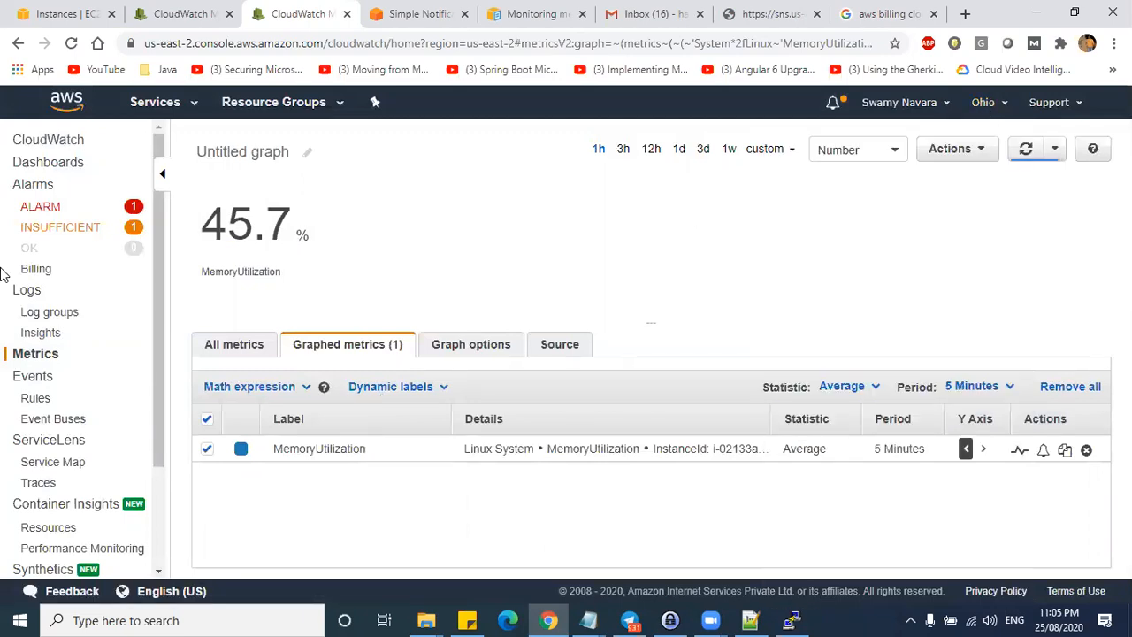
{"action": "left_click_drag", "start_coordinate": [73, 274], "coordinate": [27, 277]}
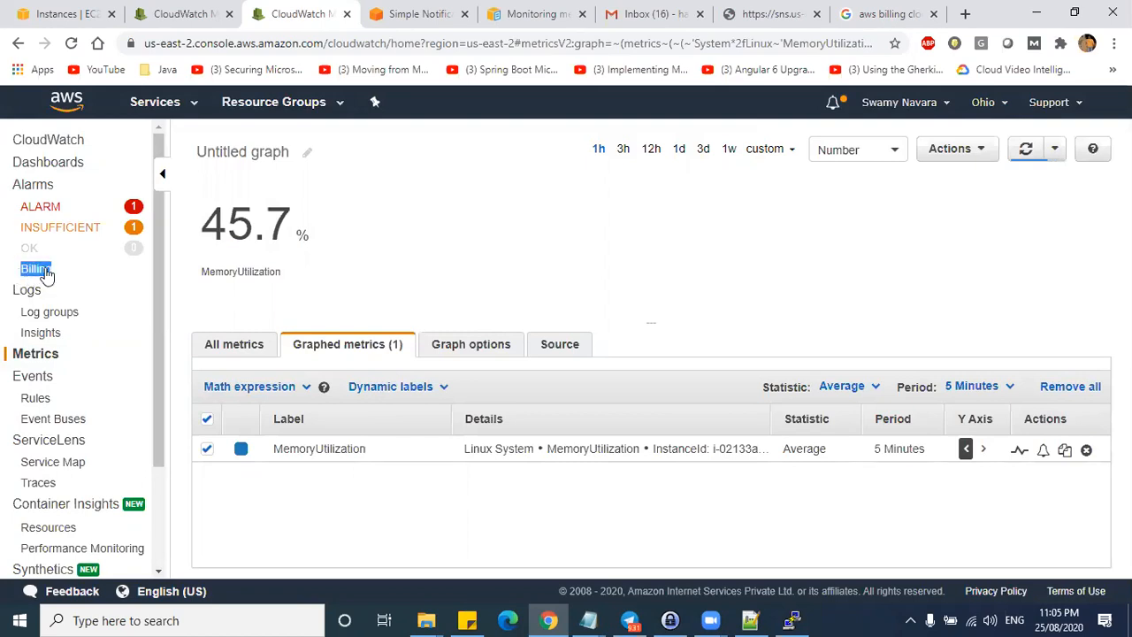
- Browse all metric namespaces, then open My Billing Dashboard in a new tab from the account menu
{"action": "left_click", "coordinate": [910, 104]}
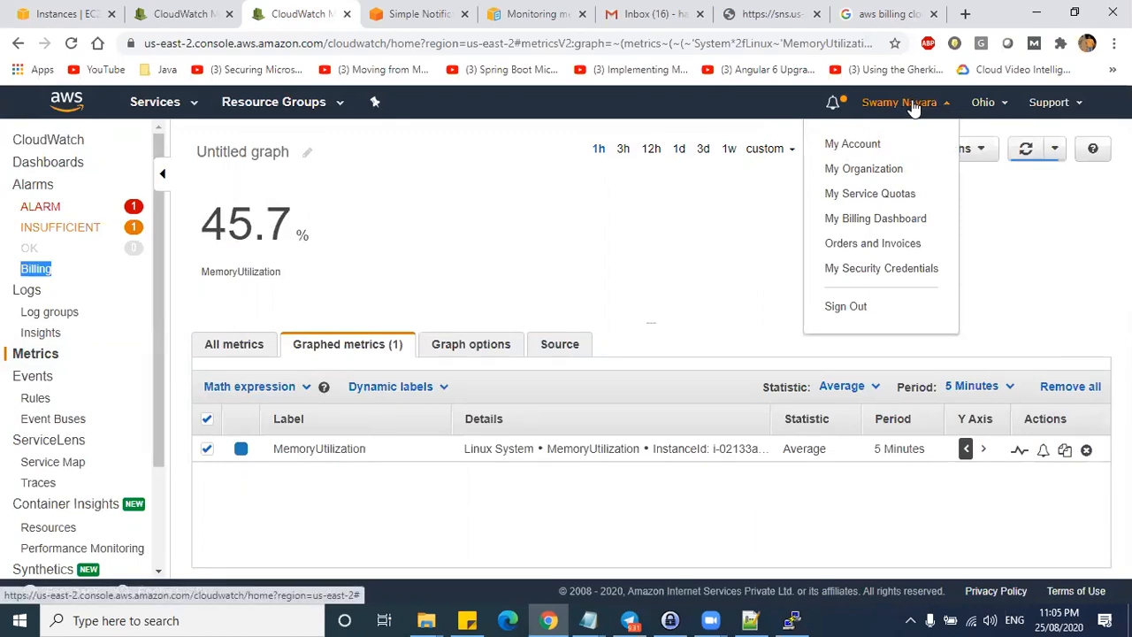
{"action": "left_click", "coordinate": [241, 345]}
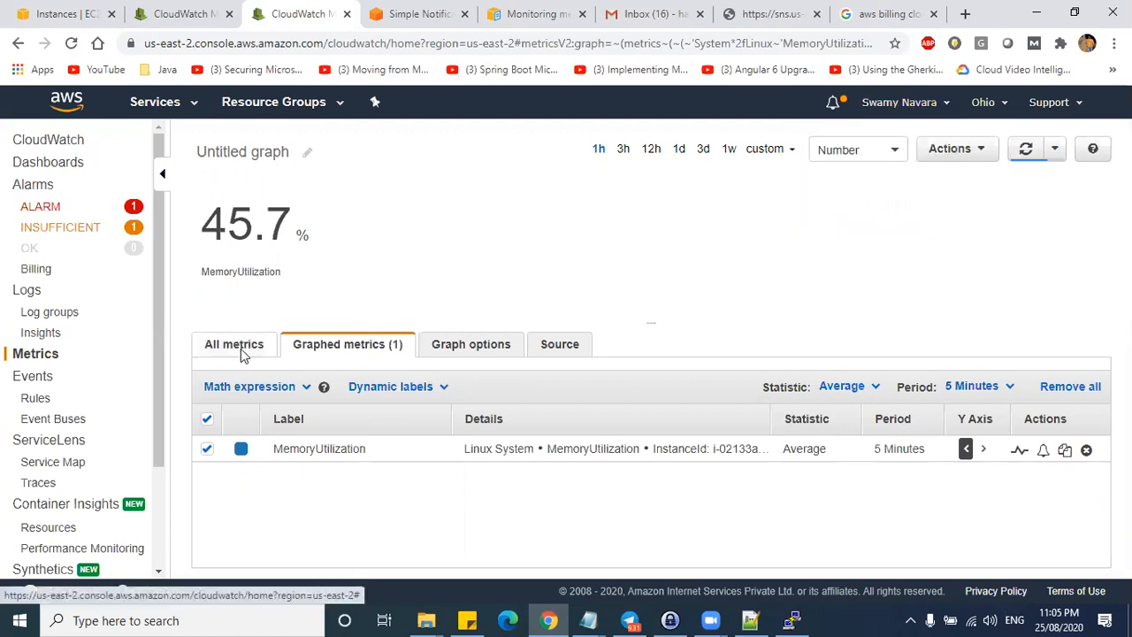
{"action": "left_click", "coordinate": [241, 345]}
{"action": "left_click", "coordinate": [283, 390]}
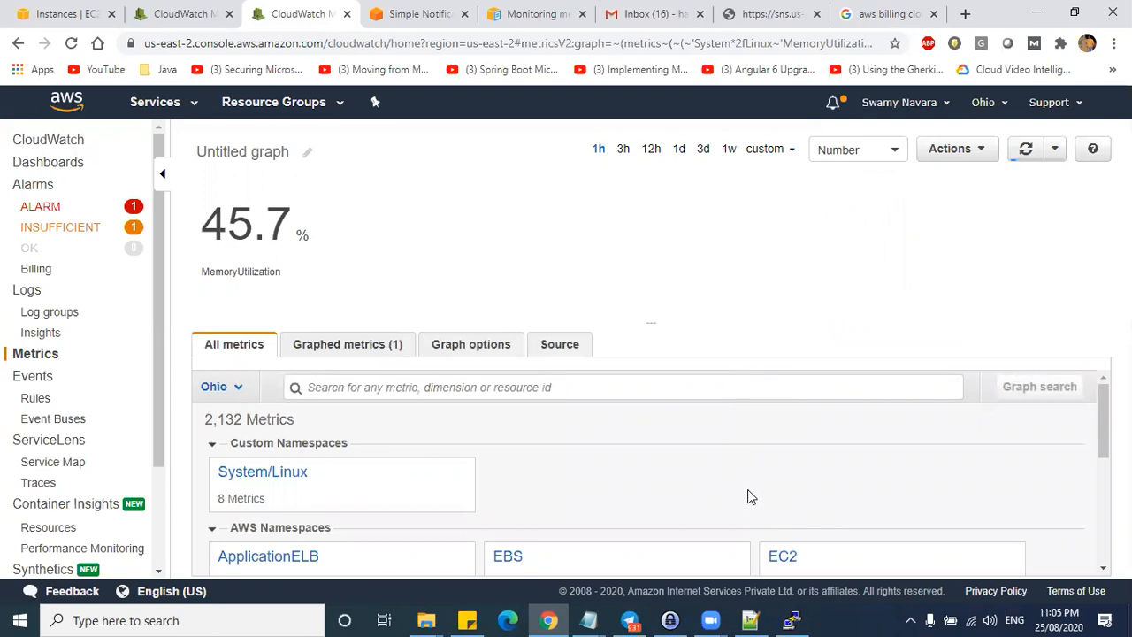
{"action": "scroll", "coordinate": [749, 495], "scroll_direction": "down", "scroll_amount": 2}
{"action": "scroll", "coordinate": [748, 509], "scroll_direction": "down", "scroll_amount": 2}
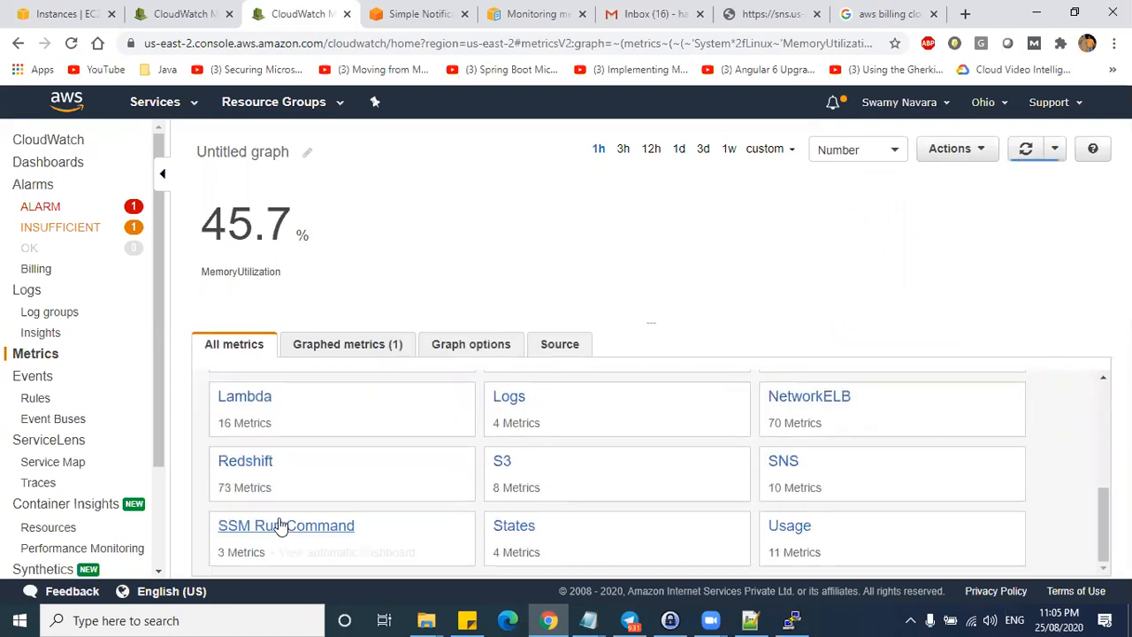
{"action": "scroll", "coordinate": [291, 478], "scroll_direction": "up", "scroll_amount": 1}
{"action": "scroll", "coordinate": [301, 461], "scroll_direction": "up", "scroll_amount": 1}
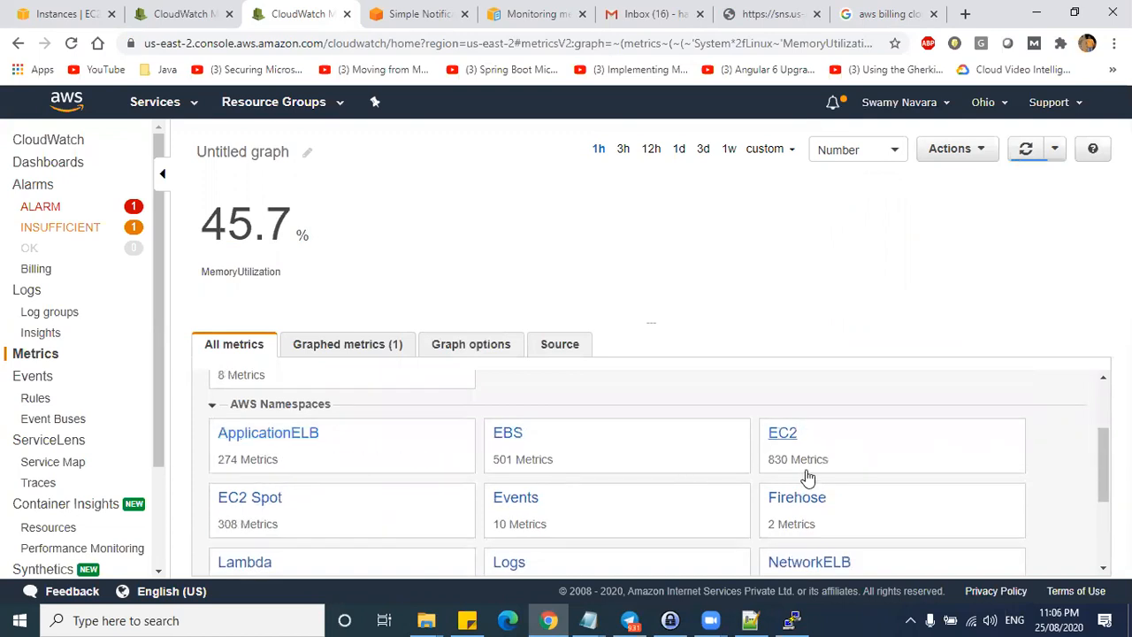
{"action": "scroll", "coordinate": [551, 460], "scroll_direction": "up", "scroll_amount": 2}
{"action": "scroll", "coordinate": [766, 480], "scroll_direction": "down", "scroll_amount": 5}
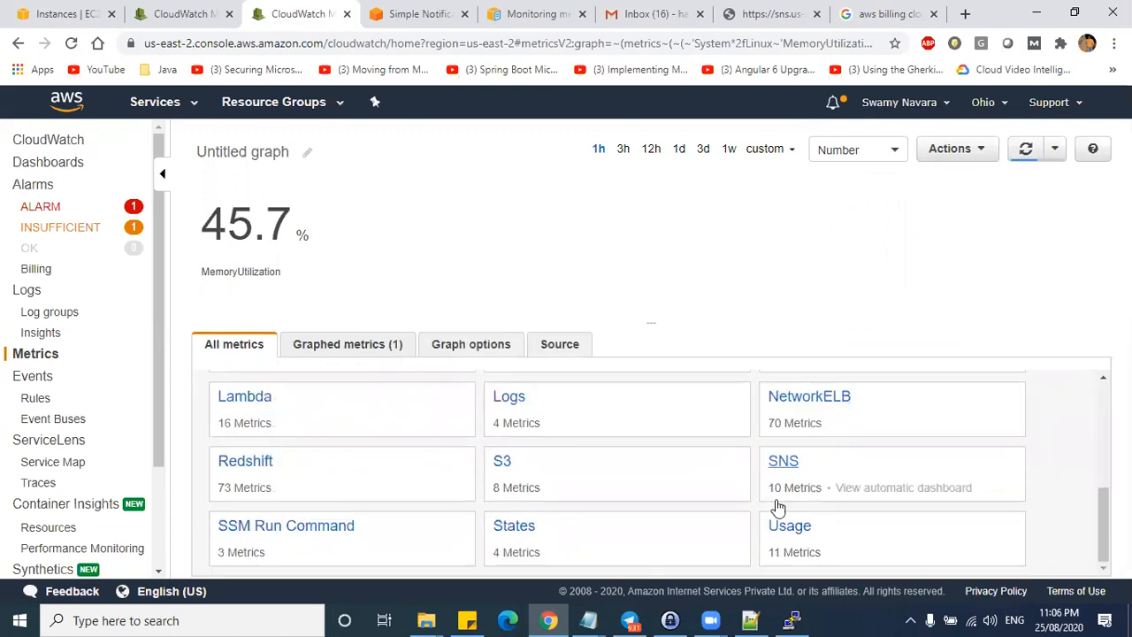
{"action": "scroll", "coordinate": [548, 475], "scroll_direction": "up", "scroll_amount": 5}
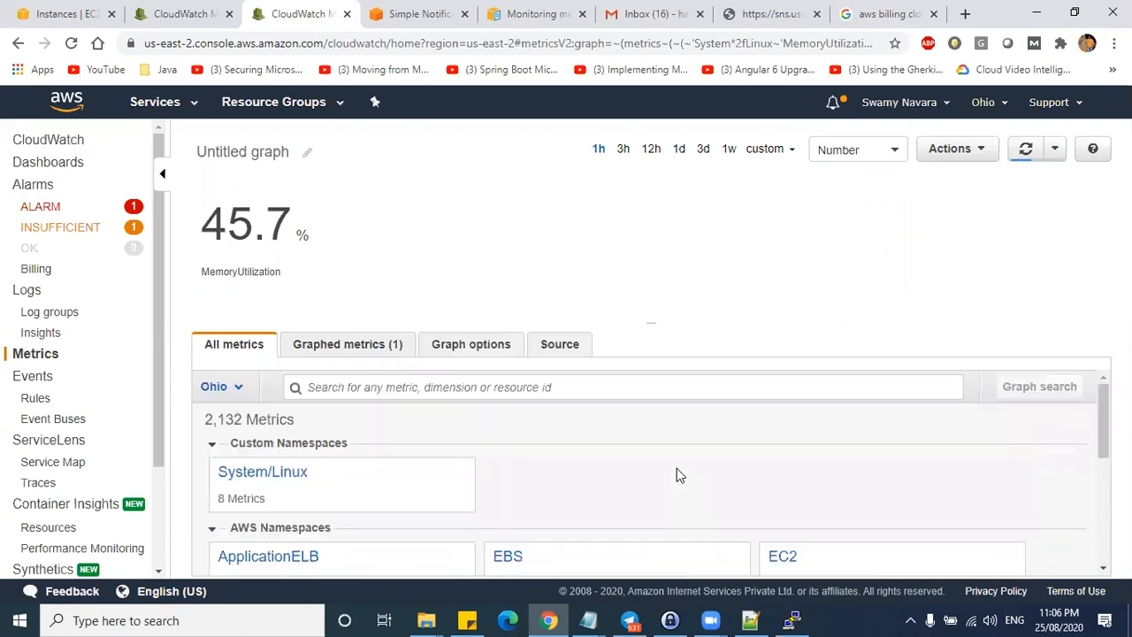
{"action": "left_click", "coordinate": [889, 103]}
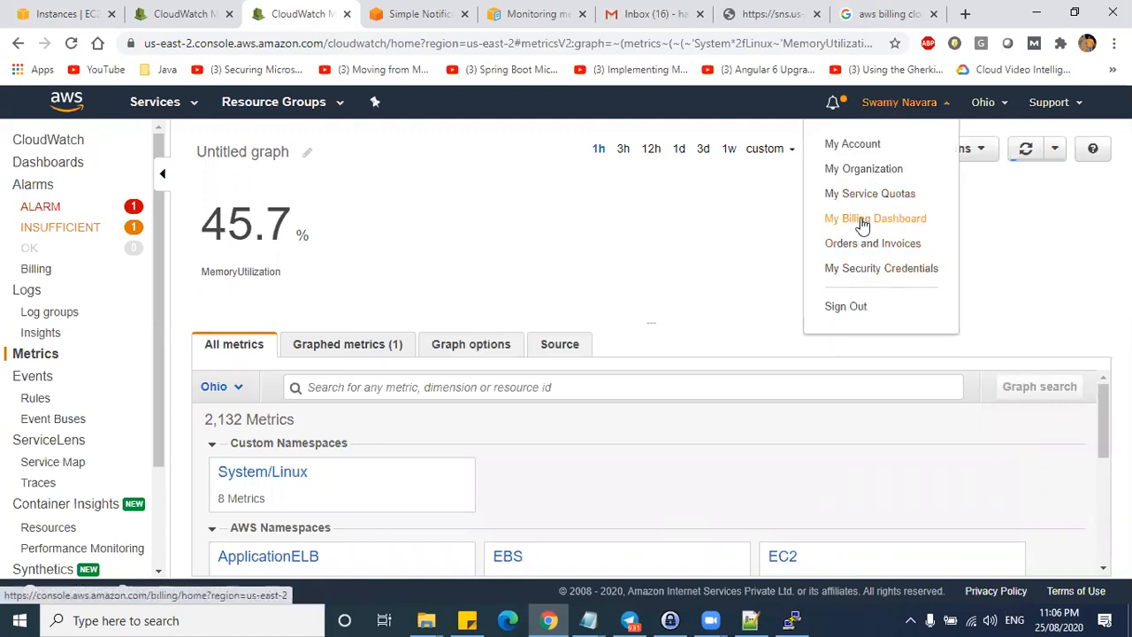
{"action": "left_click", "coordinate": [861, 220], "text": "ctrl"}
- Tick Receive Billing Alerts in Billing preferences and save the preferences
{"action": "left_click", "coordinate": [353, 10]}
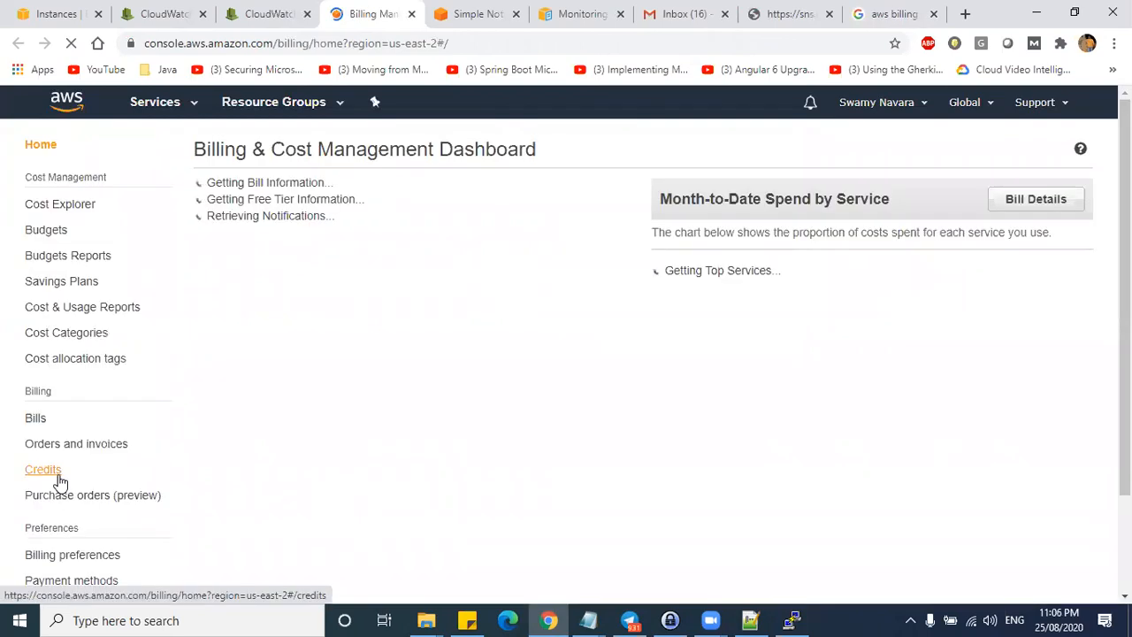
{"action": "scroll", "coordinate": [59, 480], "scroll_direction": "down", "scroll_amount": 1}
{"action": "left_click", "coordinate": [77, 475]}
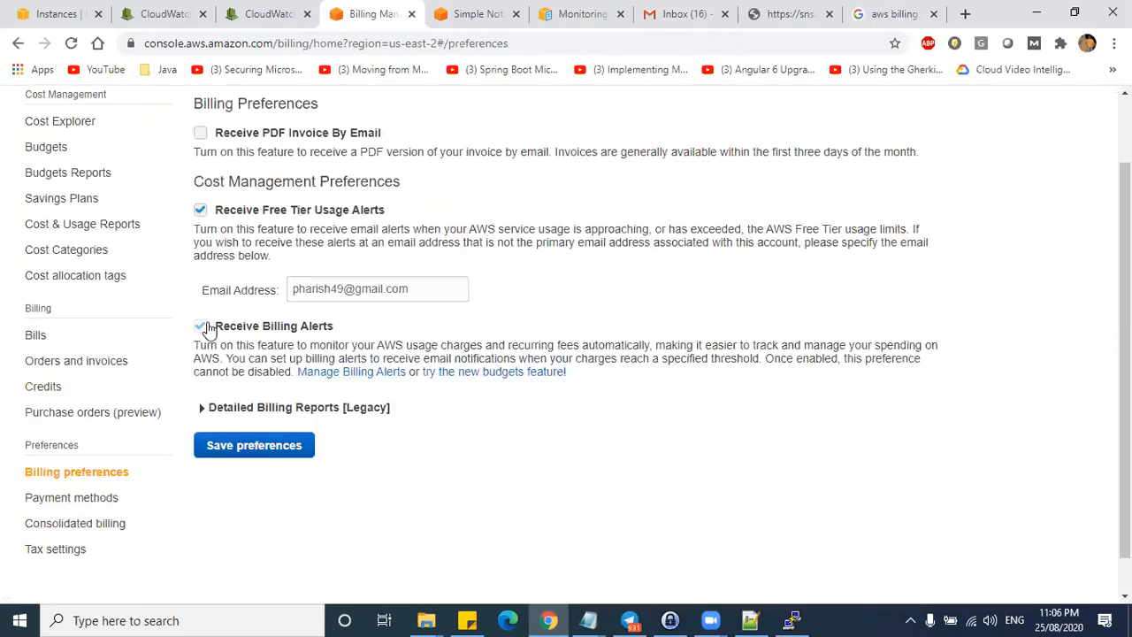
{"action": "left_click", "coordinate": [202, 324]}
{"action": "left_click", "coordinate": [252, 450]}
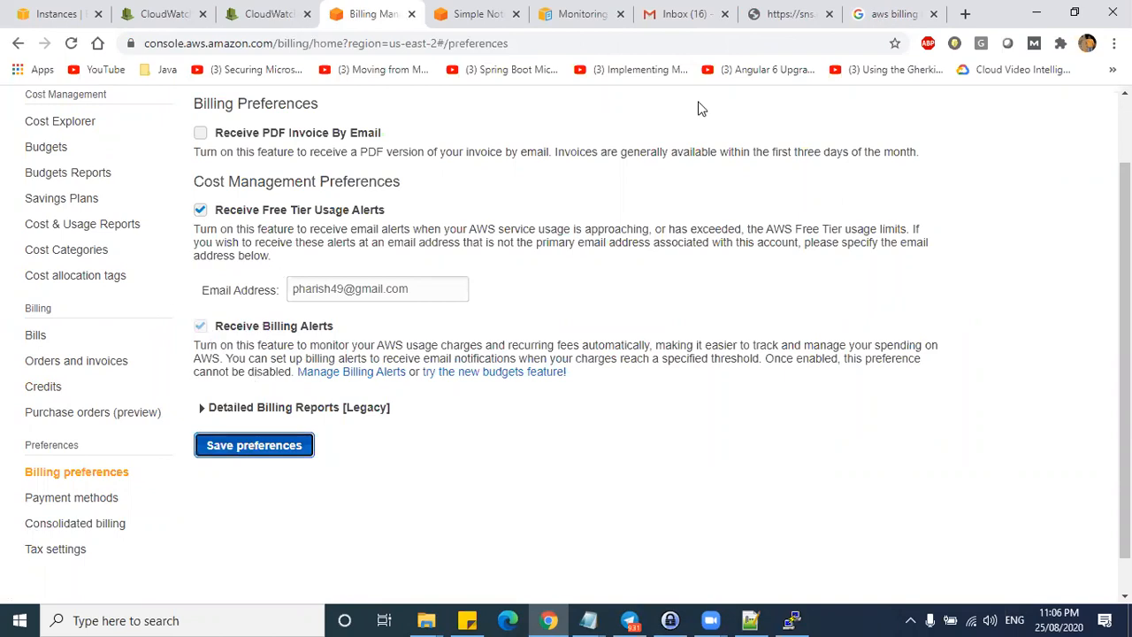
- Back in CloudWatch, reopen billing alarms without changing region and dismiss the region notice
{"action": "left_click", "coordinate": [269, 12]}
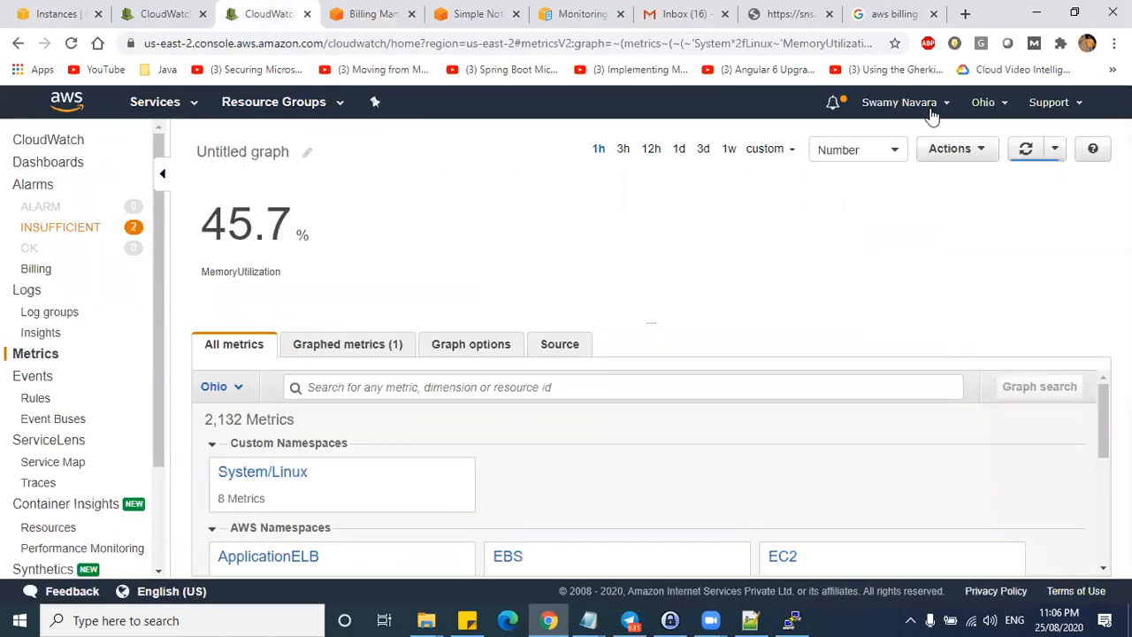
{"action": "left_click", "coordinate": [985, 102]}
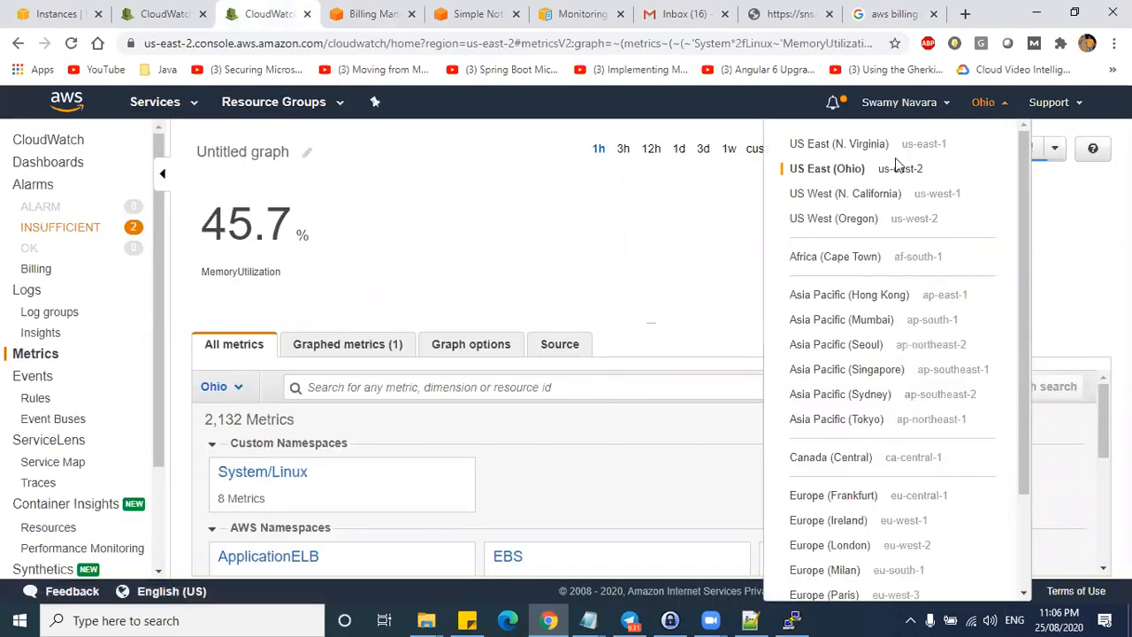
{"action": "left_click", "coordinate": [605, 221]}
{"action": "left_click", "coordinate": [36, 269]}
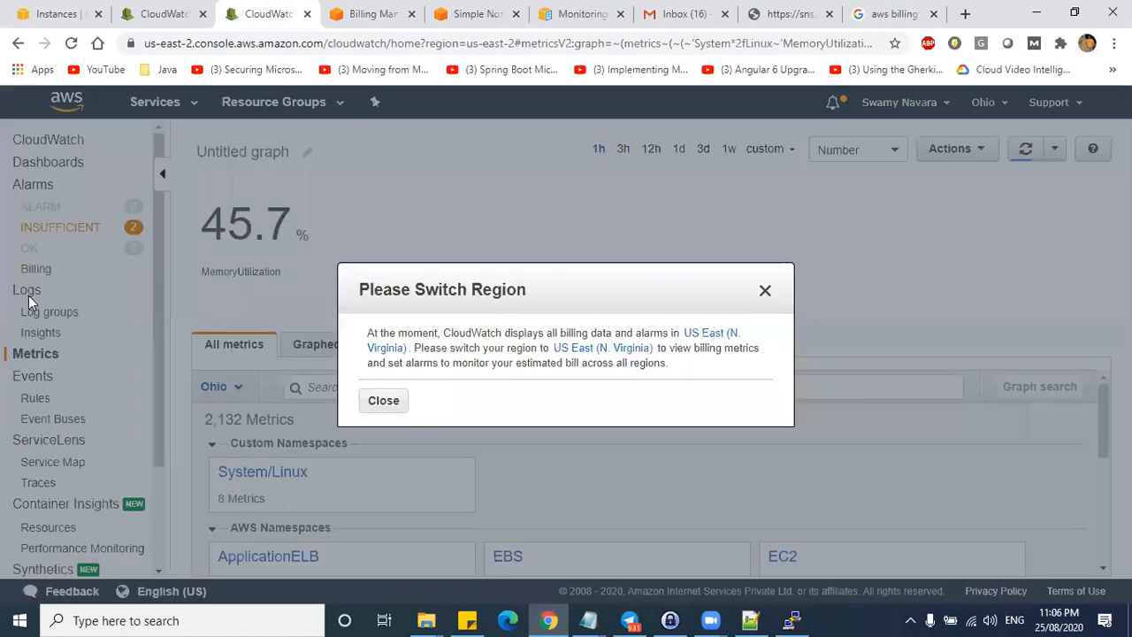
{"action": "left_click", "coordinate": [389, 397]}
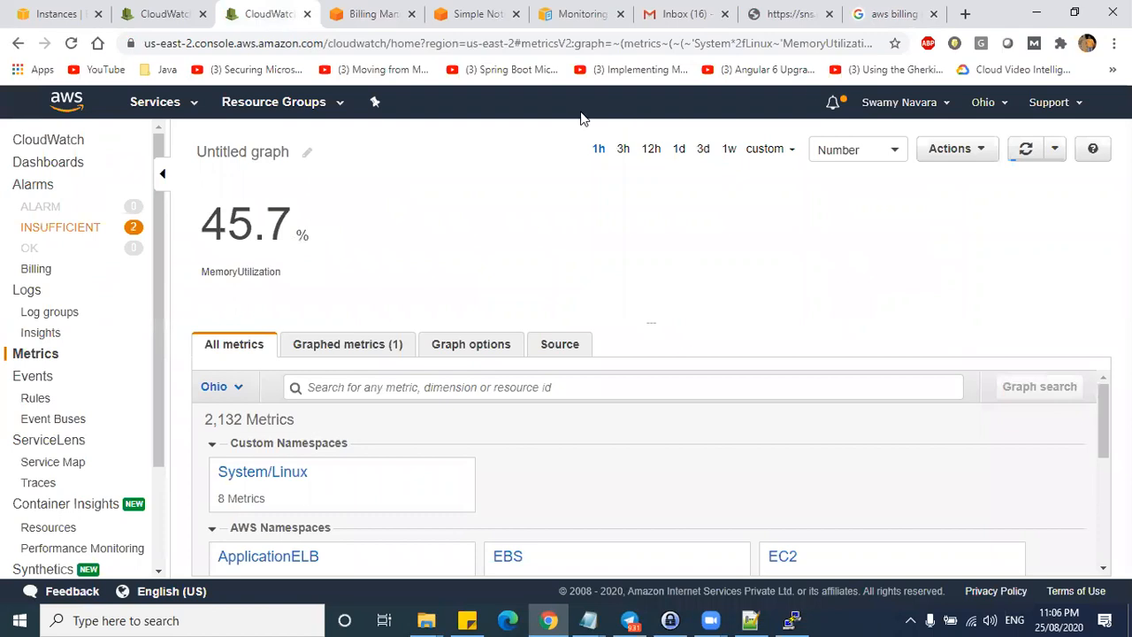
- Check the August 2020 bill's $0.48 estimated total, then return to CloudWatch metrics
{"action": "left_click", "coordinate": [332, 9]}
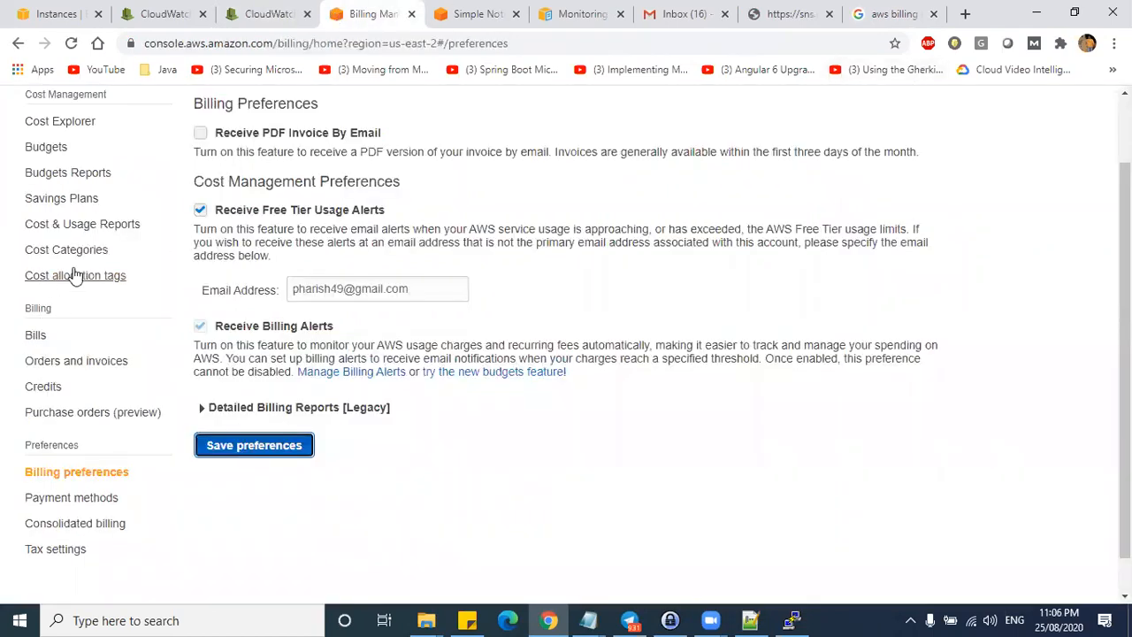
{"action": "scroll", "coordinate": [75, 275], "scroll_direction": "up", "scroll_amount": 1}
{"action": "left_click", "coordinate": [35, 417]}
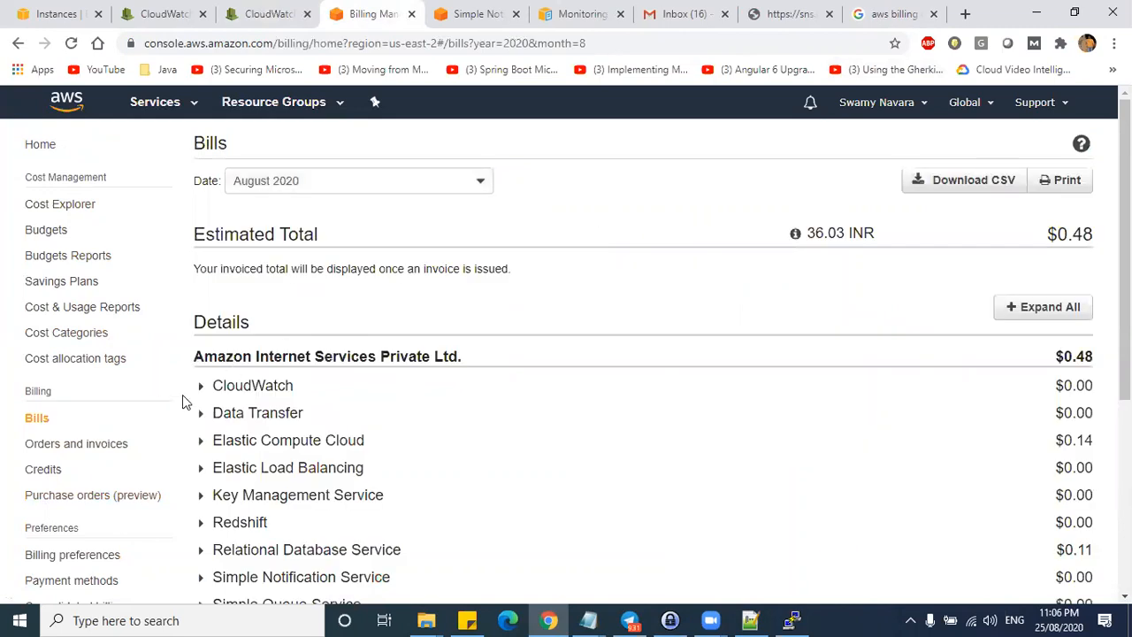
{"action": "scroll", "coordinate": [841, 397], "scroll_direction": "down", "scroll_amount": 4}
{"action": "scroll", "coordinate": [1061, 445], "scroll_direction": "up", "scroll_amount": 3}
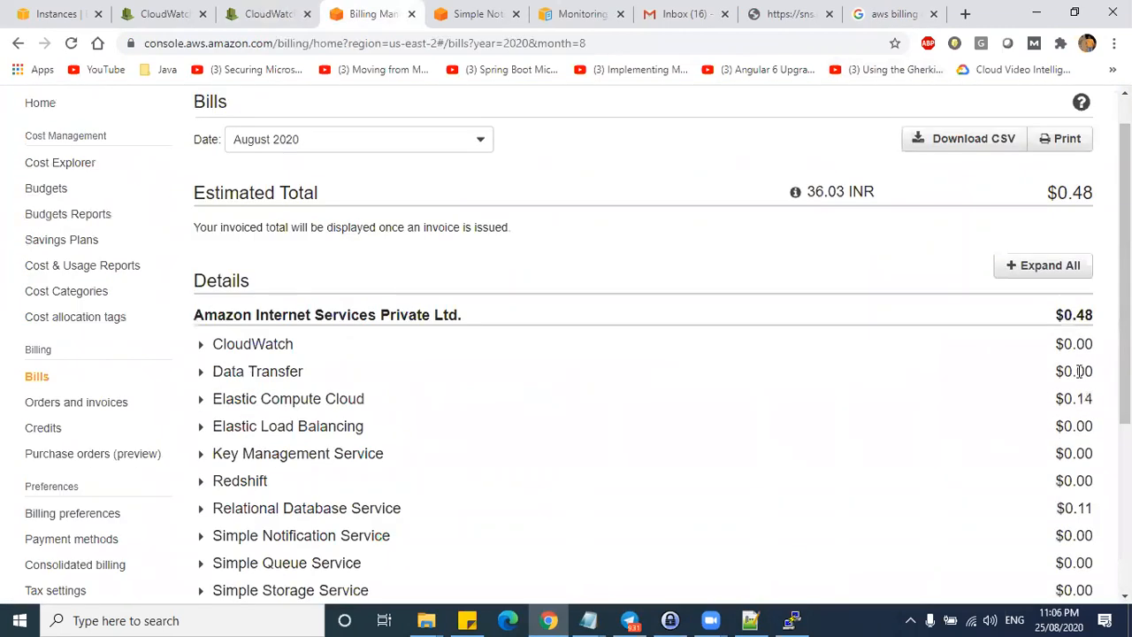
{"action": "scroll", "coordinate": [1079, 372], "scroll_direction": "up", "scroll_amount": 1}
{"action": "key", "text": "ctrl+a"}
{"action": "left_click", "coordinate": [1009, 237]}
{"action": "key", "text": "ctrl+a"}
{"action": "double_click", "coordinate": [1094, 236]}
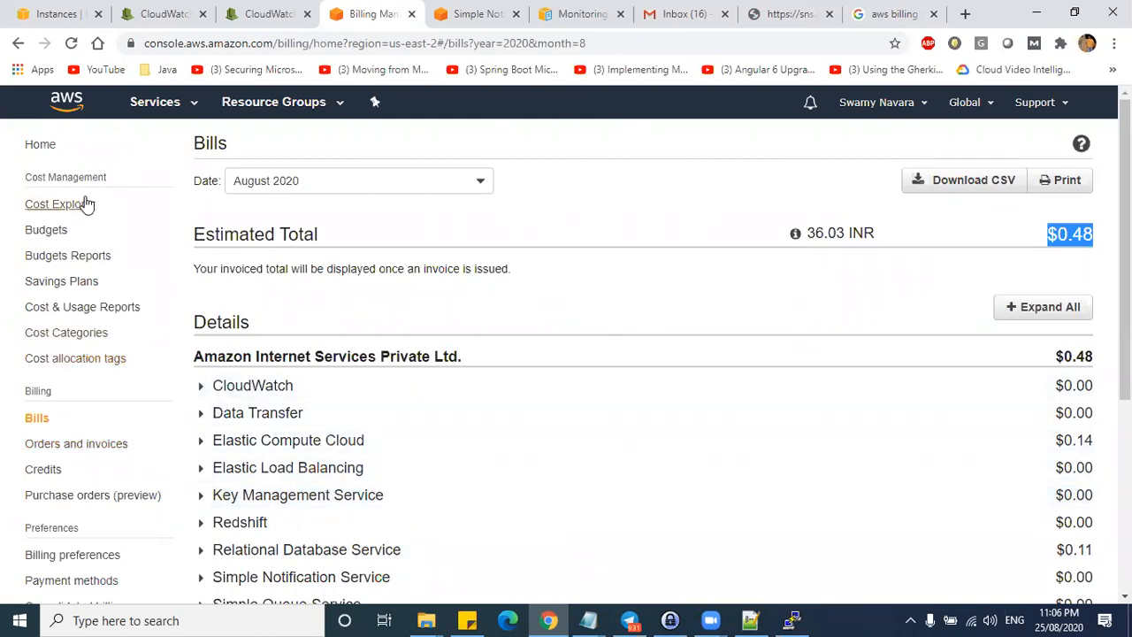
{"action": "left_click", "coordinate": [254, 15]}
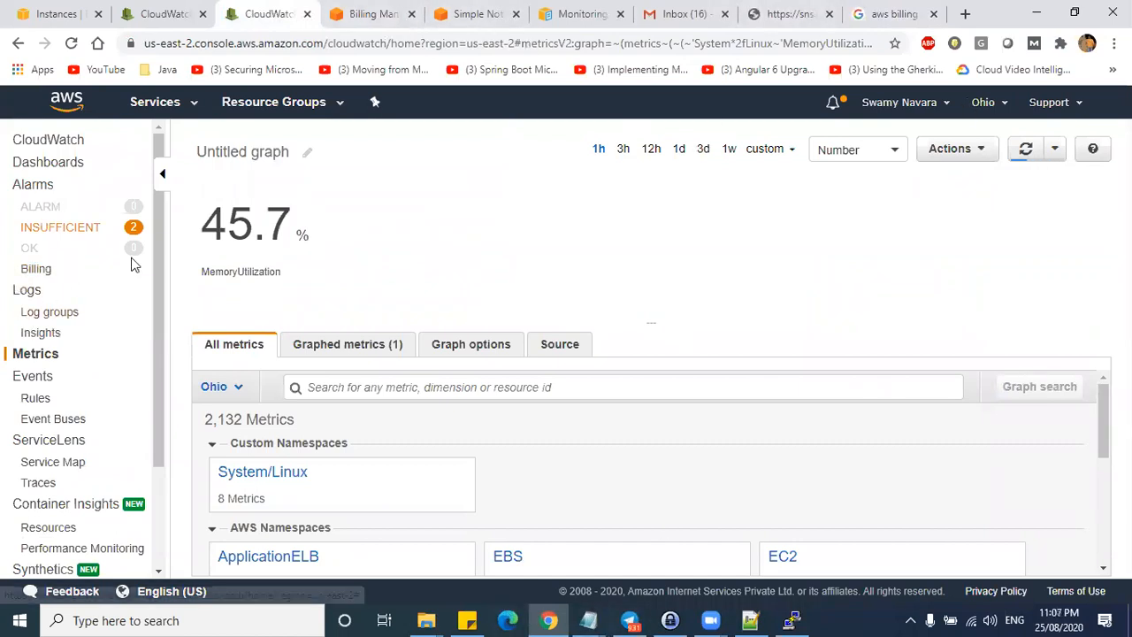
- Open CloudWatch billing alarms and dismiss the notice that billing data lives in US East (N. Virginia)
{"action": "left_click", "coordinate": [37, 270]}
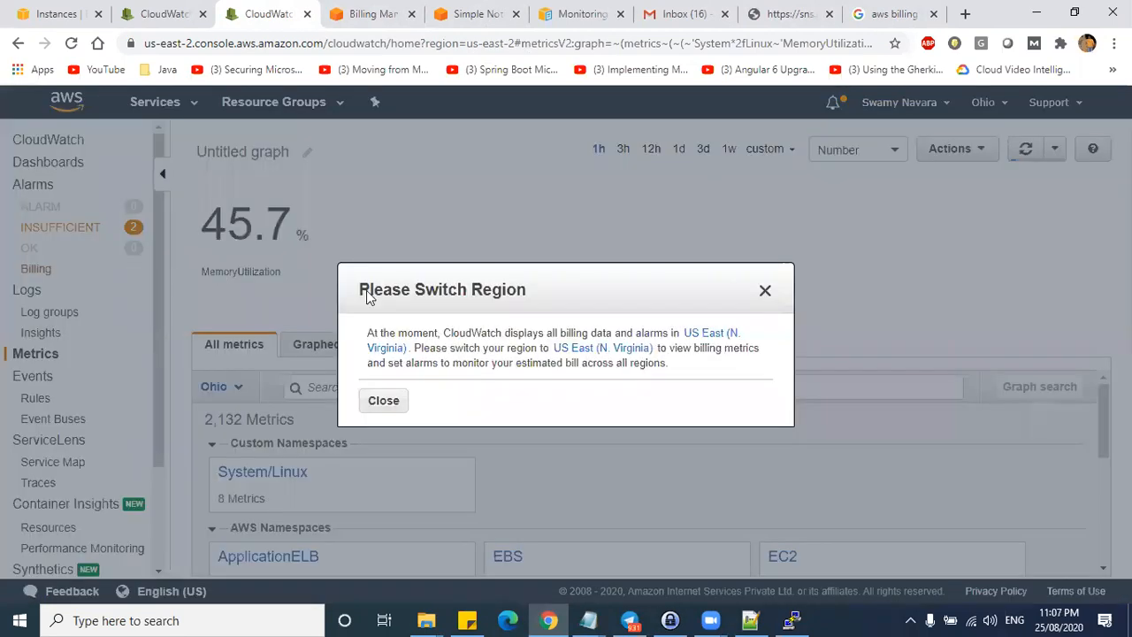
{"action": "left_click_drag", "start_coordinate": [441, 338], "coordinate": [674, 336]}
{"action": "left_click_drag", "start_coordinate": [411, 347], "coordinate": [688, 338]}
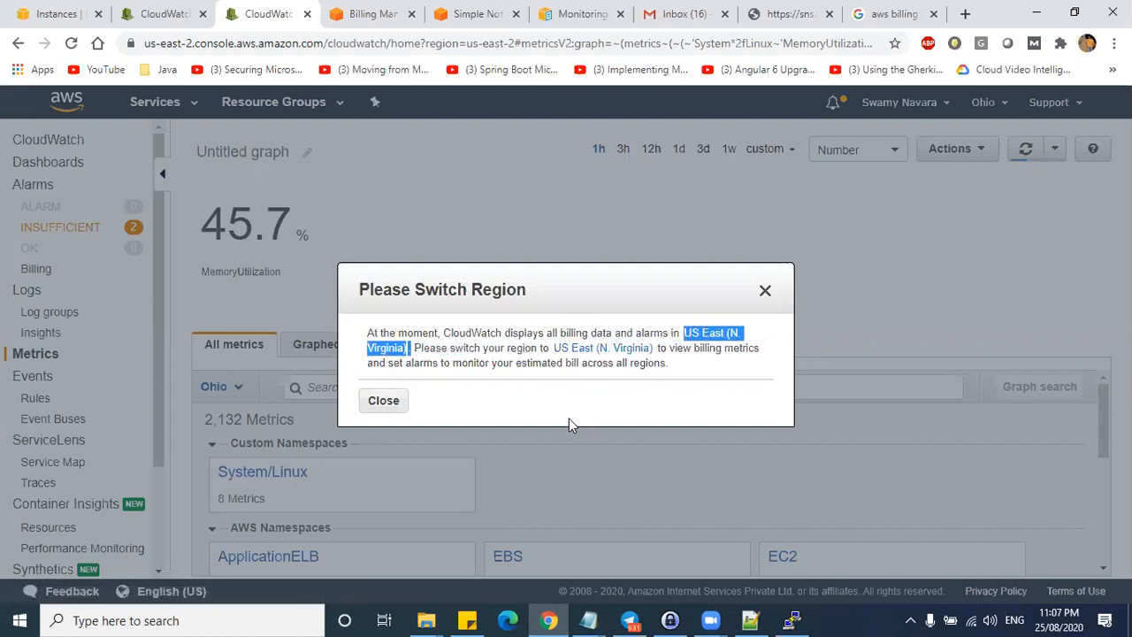
{"action": "left_click", "coordinate": [763, 294]}
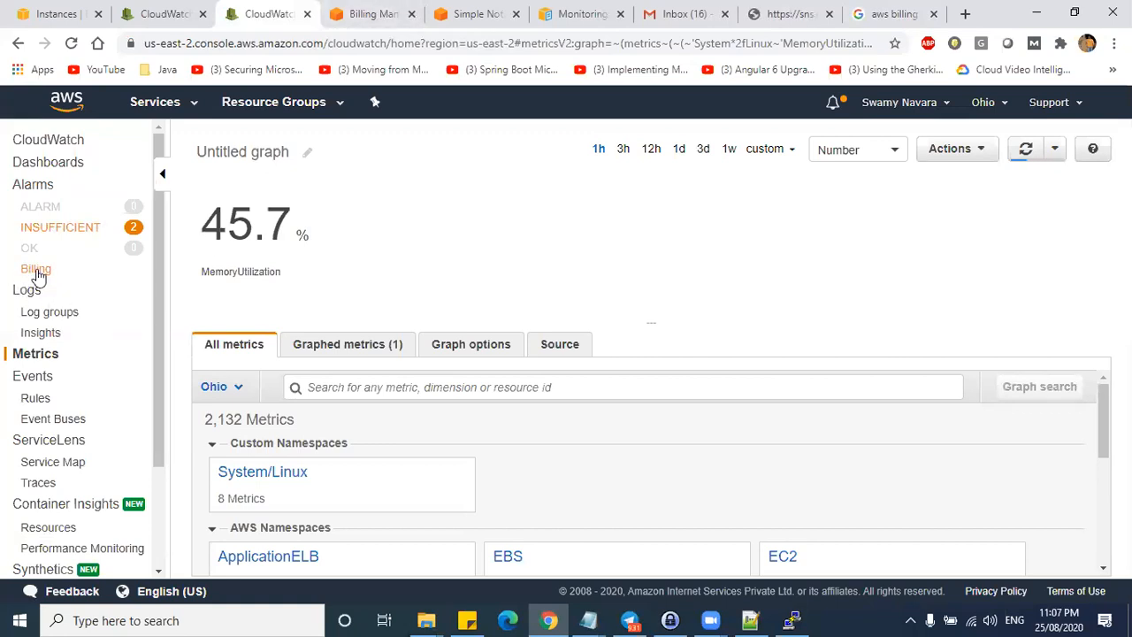
- Check the time on the system calendar, then go to the CloudWatch Logs page
{"action": "scroll", "coordinate": [88, 309], "scroll_direction": "down", "scroll_amount": 1}
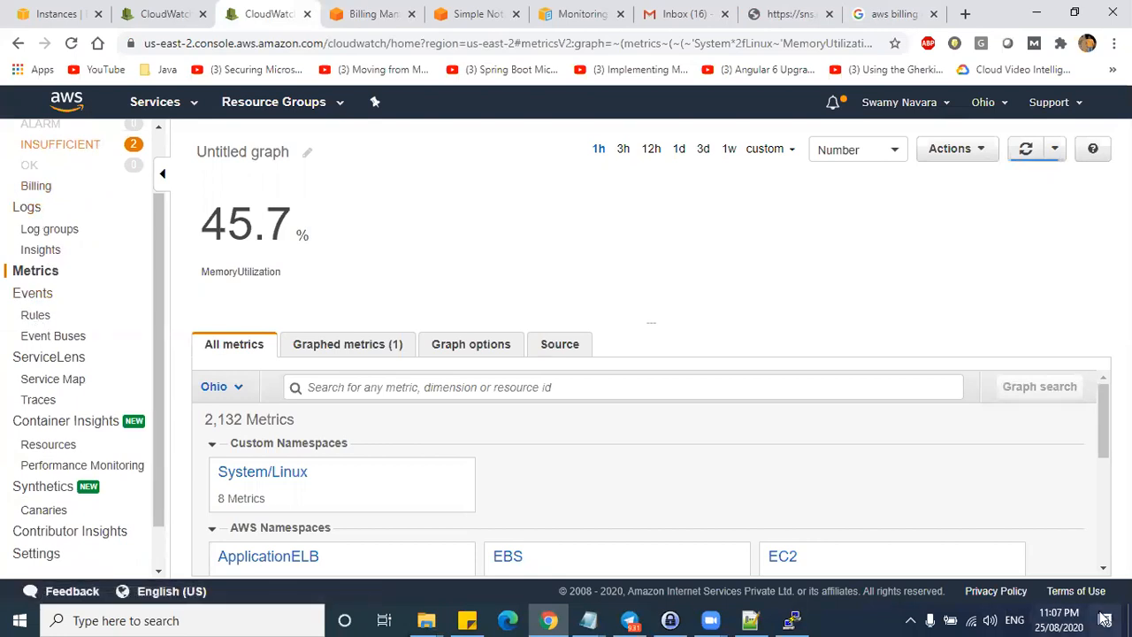
{"action": "left_click", "coordinate": [1058, 619]}
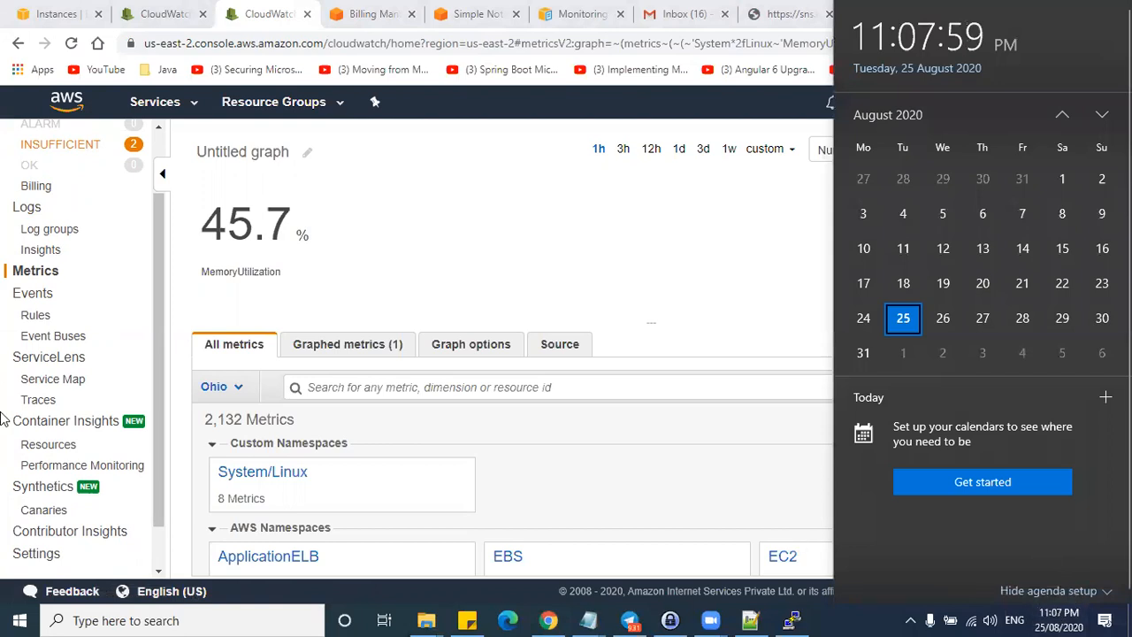
{"action": "left_click", "coordinate": [154, 267]}
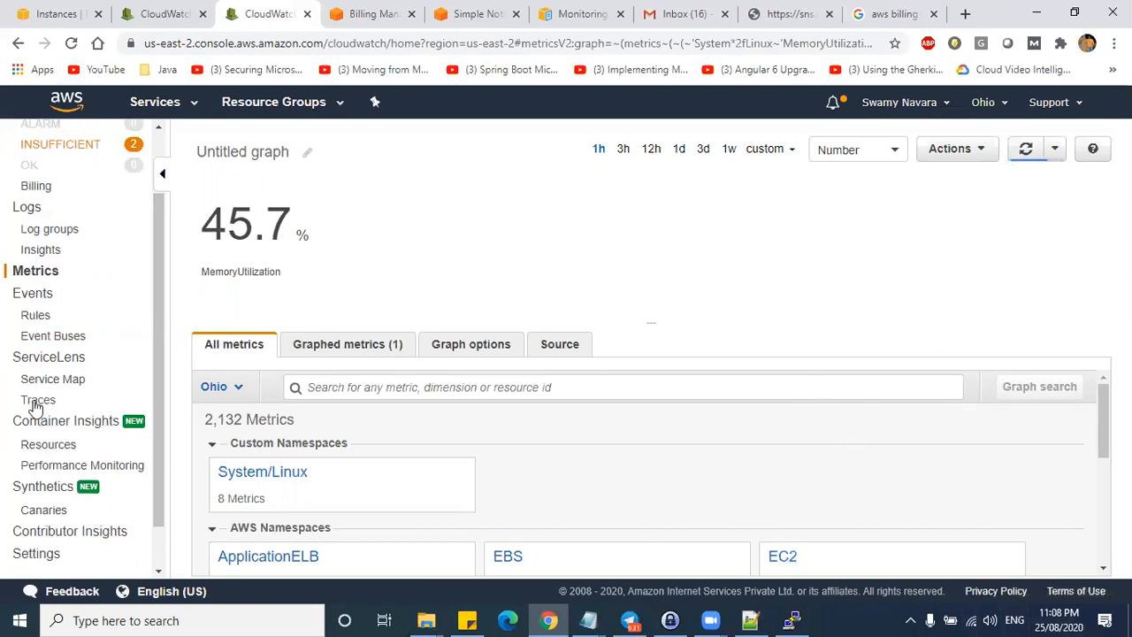
{"action": "left_click_drag", "start_coordinate": [160, 264], "coordinate": [158, 318]}
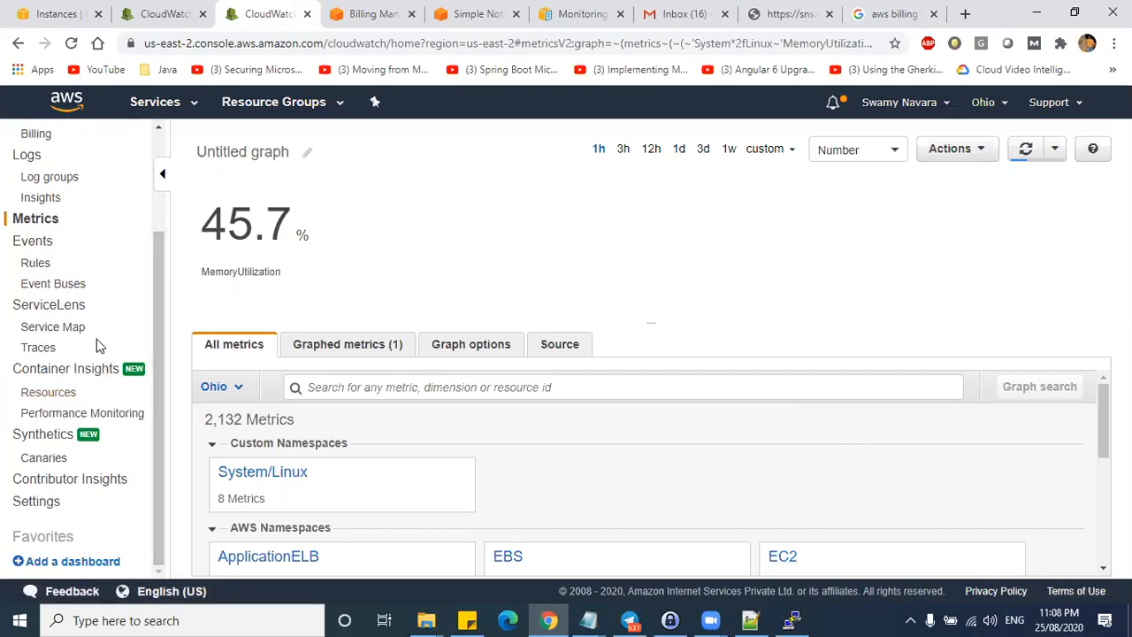
{"action": "scroll", "coordinate": [95, 347], "scroll_direction": "up", "scroll_amount": 1}
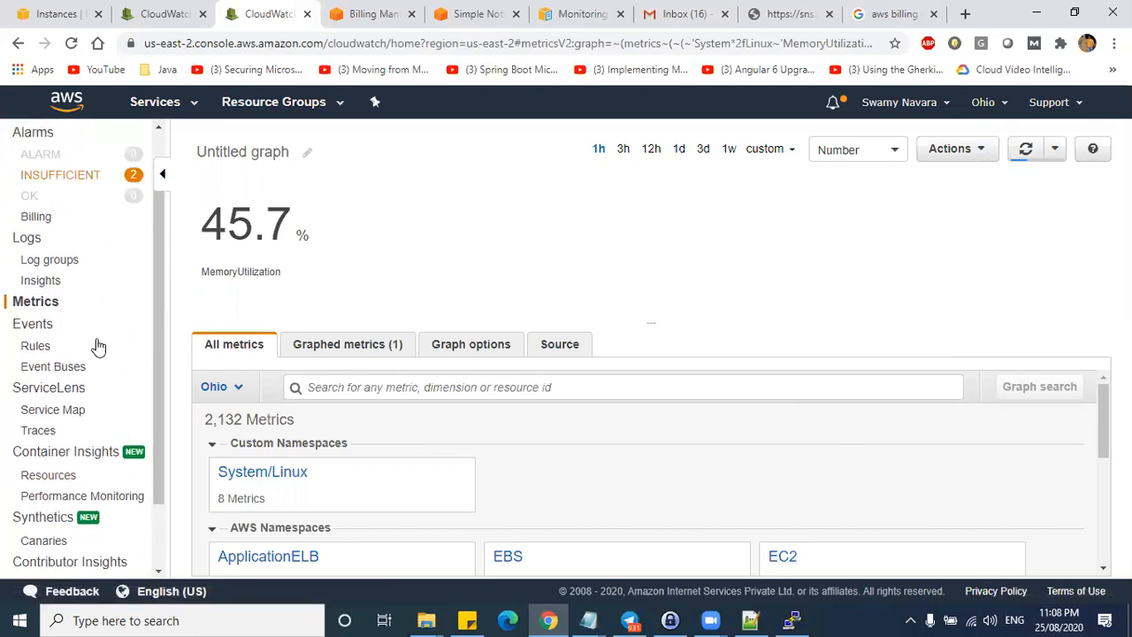
{"action": "left_click", "coordinate": [28, 238]}
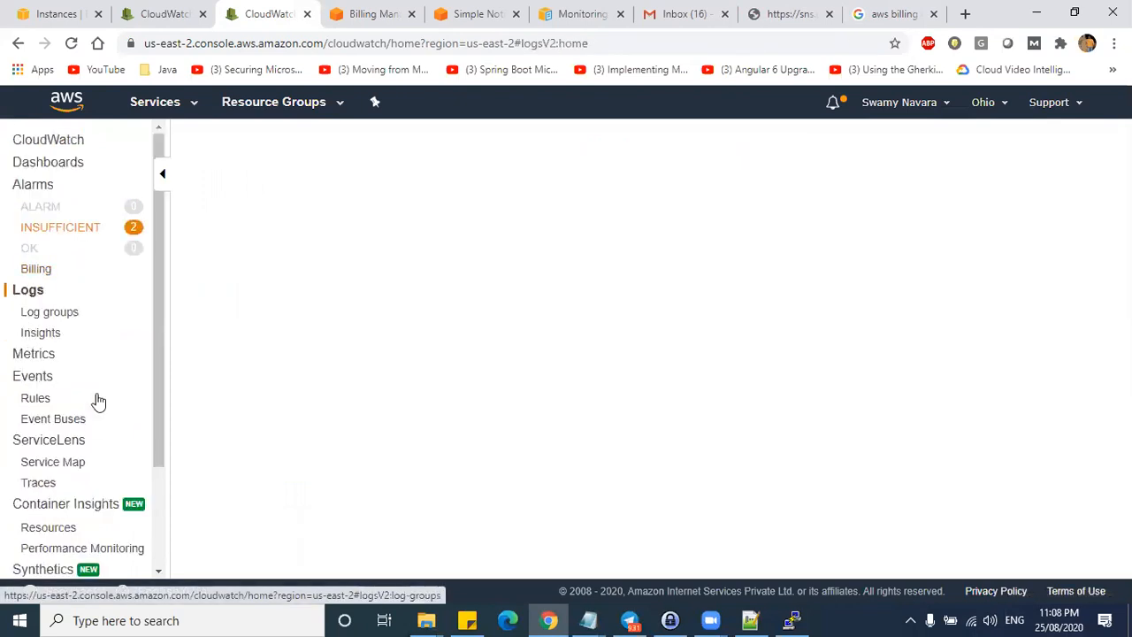
- Open CloudWatch Events and begin creating a new rule
{"action": "left_click", "coordinate": [53, 381]}
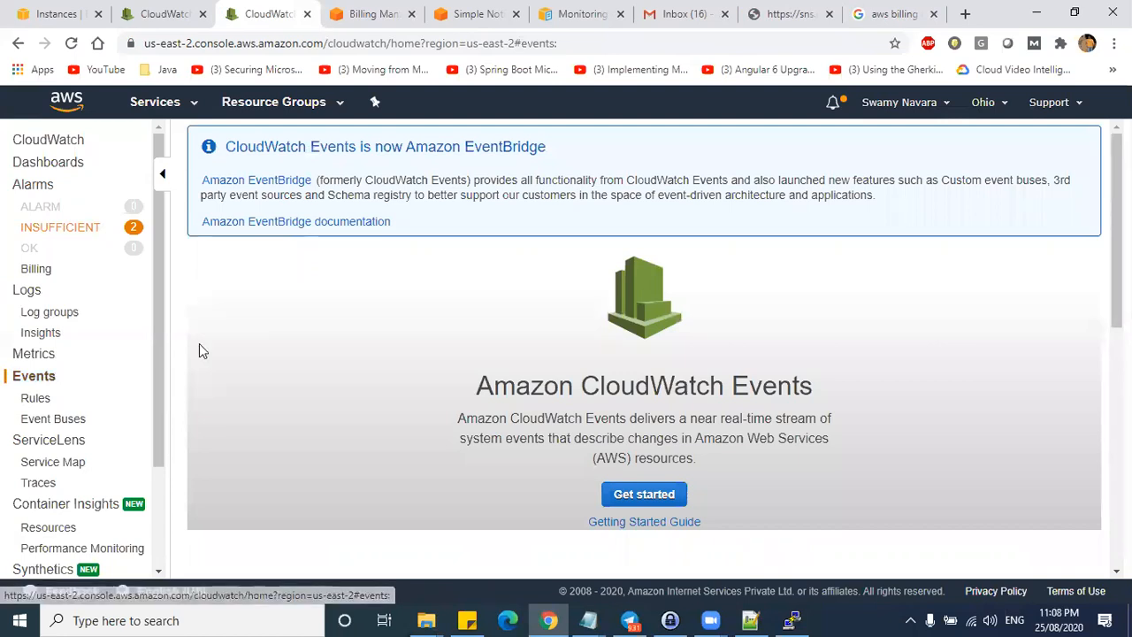
{"action": "left_click", "coordinate": [635, 496]}
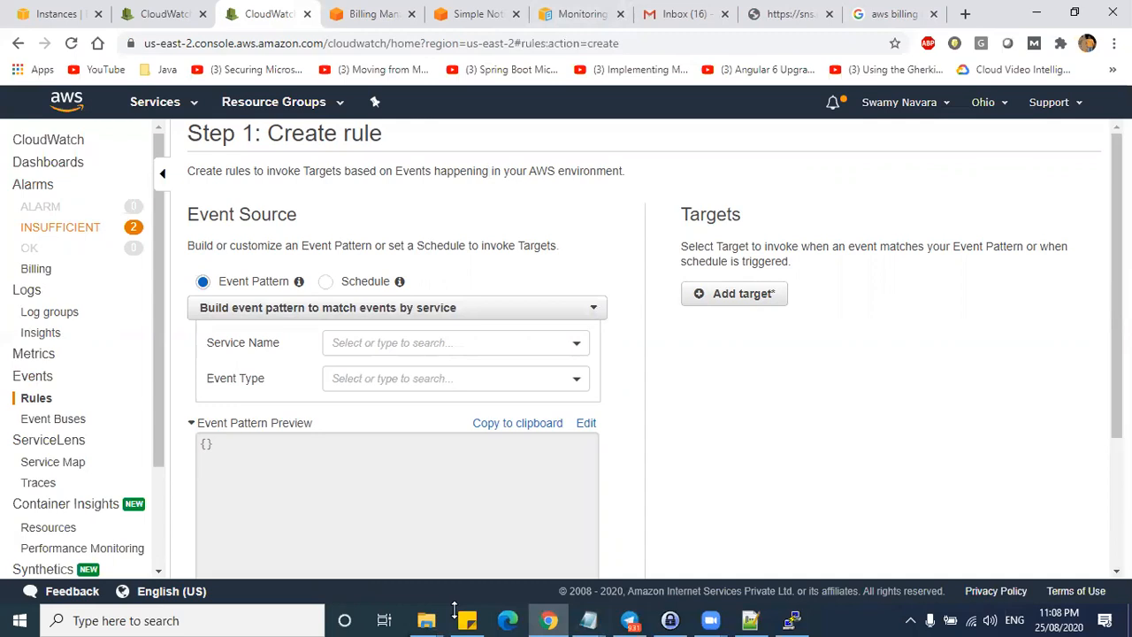
{"action": "mouse_move", "coordinate": [5, 176]}
{"action": "left_mouse_down"}
{"action": "mouse_move", "coordinate": [144, 256]}
{"action": "mouse_move", "coordinate": [117, 179]}
{"action": "mouse_move", "coordinate": [7, 174]}
{"action": "left_mouse_up"}
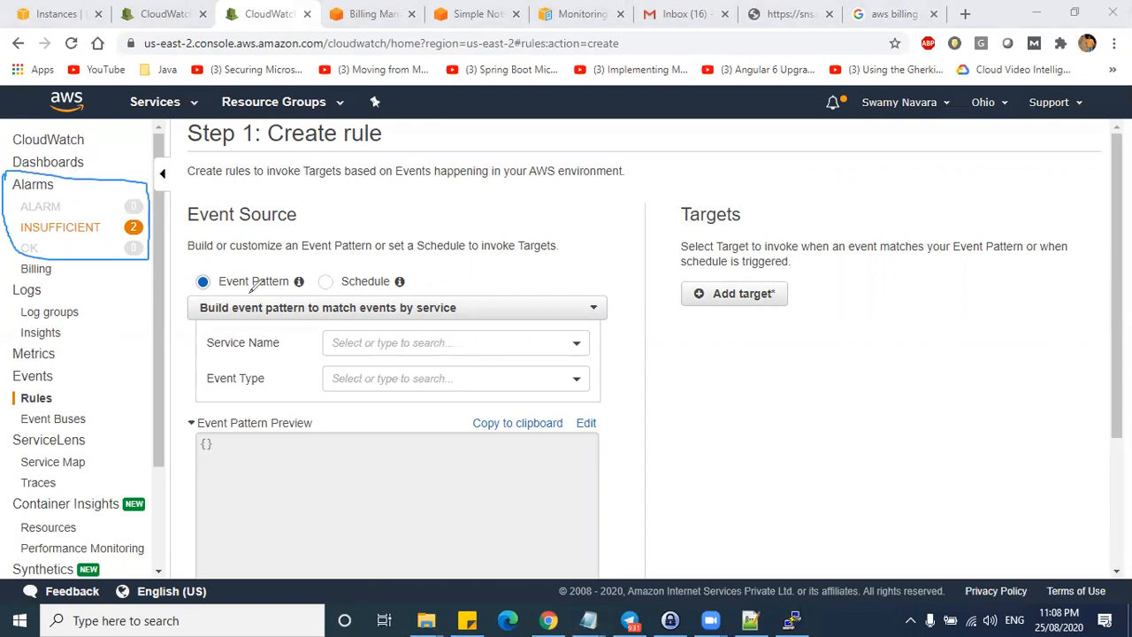
{"action": "left_click", "coordinate": [610, 20]}
- Annotate the rule page's notes on event patterns, schedules and invoking targets, then clear the marks
{"action": "mouse_move", "coordinate": [98, 366]}
{"action": "left_mouse_down"}
{"action": "mouse_move", "coordinate": [35, 361]}
{"action": "mouse_move", "coordinate": [93, 364]}
{"action": "left_mouse_up"}
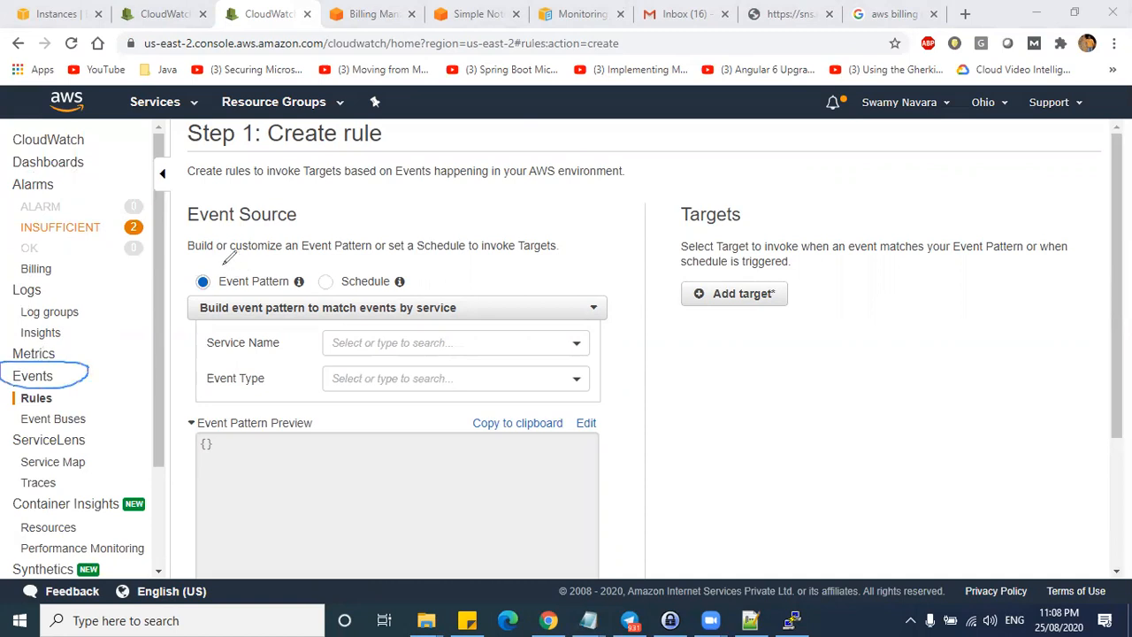
{"action": "left_click_drag", "start_coordinate": [205, 263], "coordinate": [249, 240]}
{"action": "left_click_drag", "start_coordinate": [338, 268], "coordinate": [400, 223]}
{"action": "left_click_drag", "start_coordinate": [467, 268], "coordinate": [503, 264]}
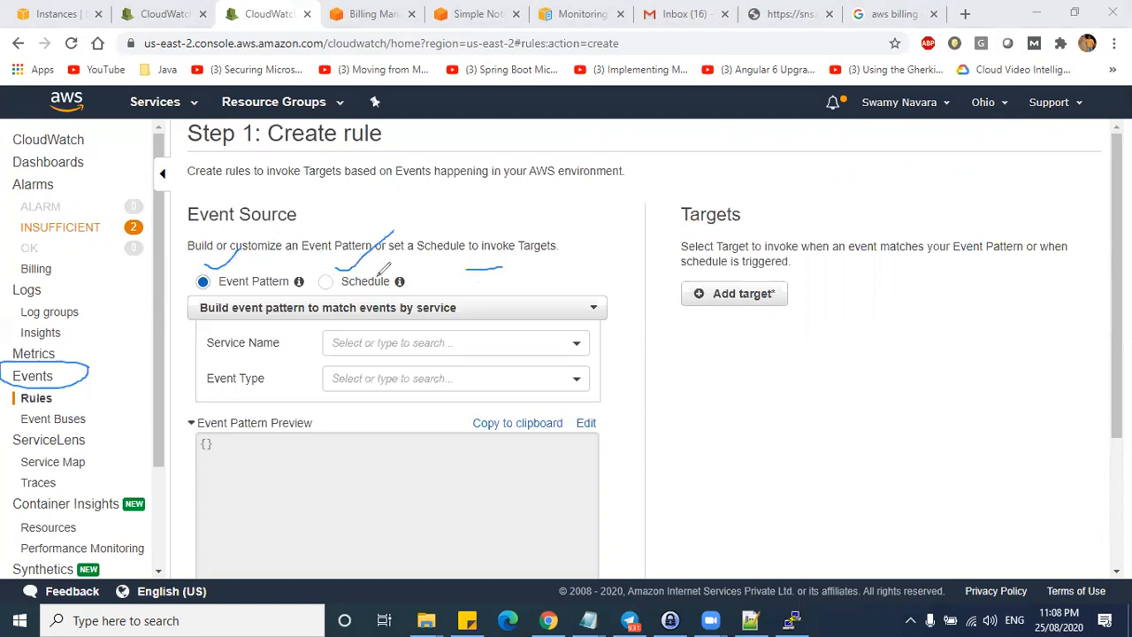
{"action": "left_click_drag", "start_coordinate": [487, 269], "coordinate": [515, 263]}
{"action": "left_click", "coordinate": [208, 283]}
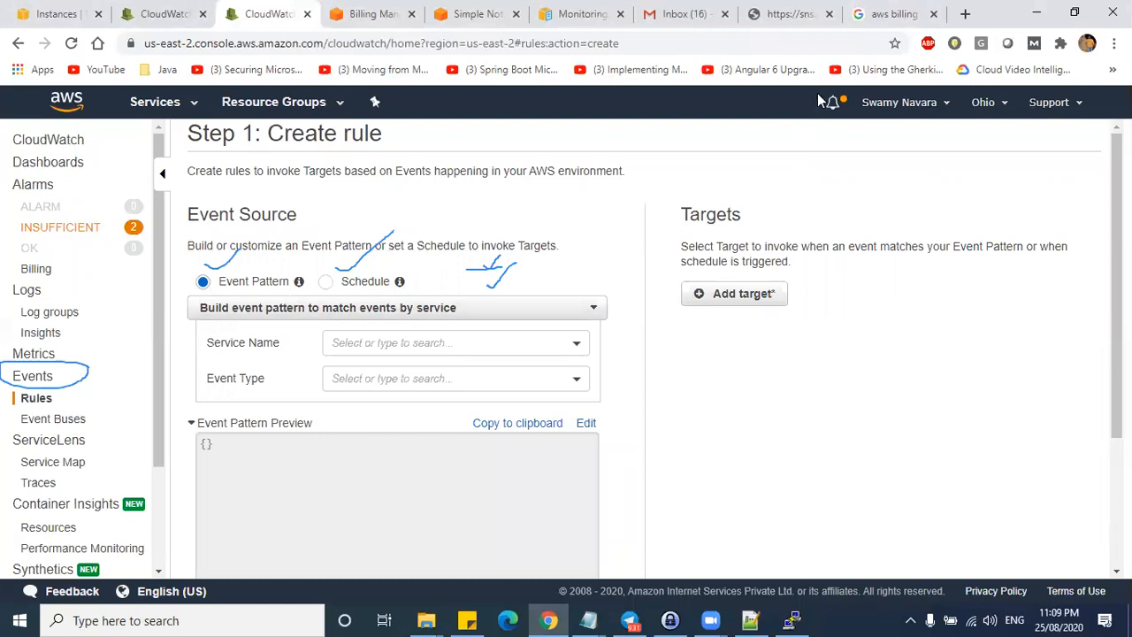
{"action": "left_click", "coordinate": [818, 95]}
- Keep Event Pattern as the rule's event source after briefly selecting Schedule
{"action": "scroll", "coordinate": [881, 520], "scroll_direction": "down", "scroll_amount": 3}
{"action": "scroll", "coordinate": [624, 358], "scroll_direction": "up", "scroll_amount": 1}
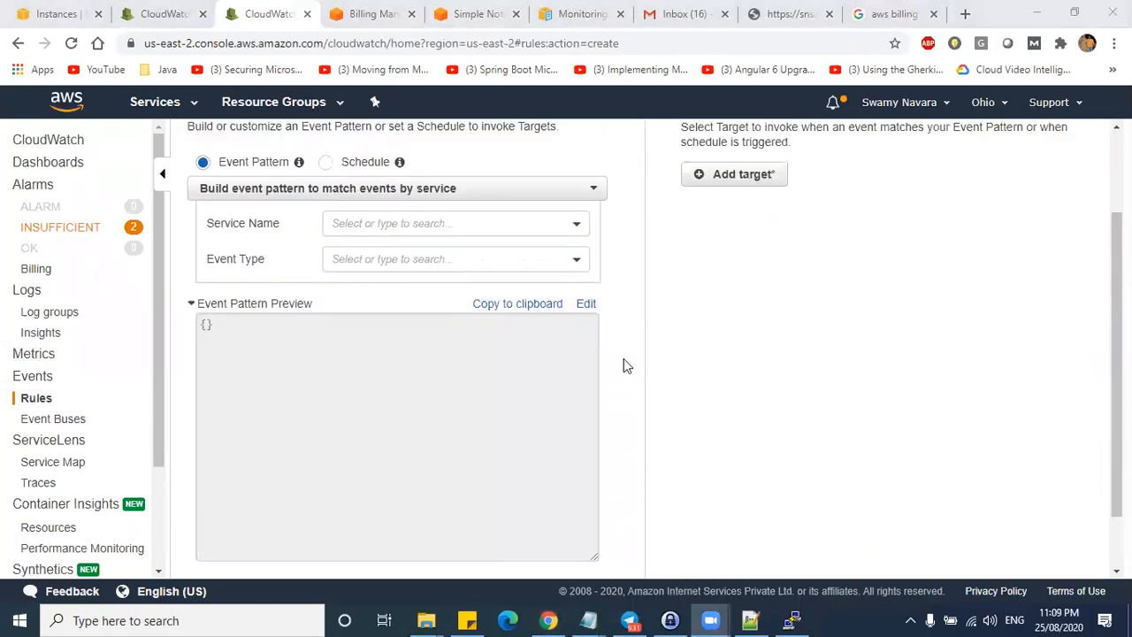
{"action": "scroll", "coordinate": [624, 366], "scroll_direction": "up", "scroll_amount": 2}
{"action": "left_click", "coordinate": [325, 281]}
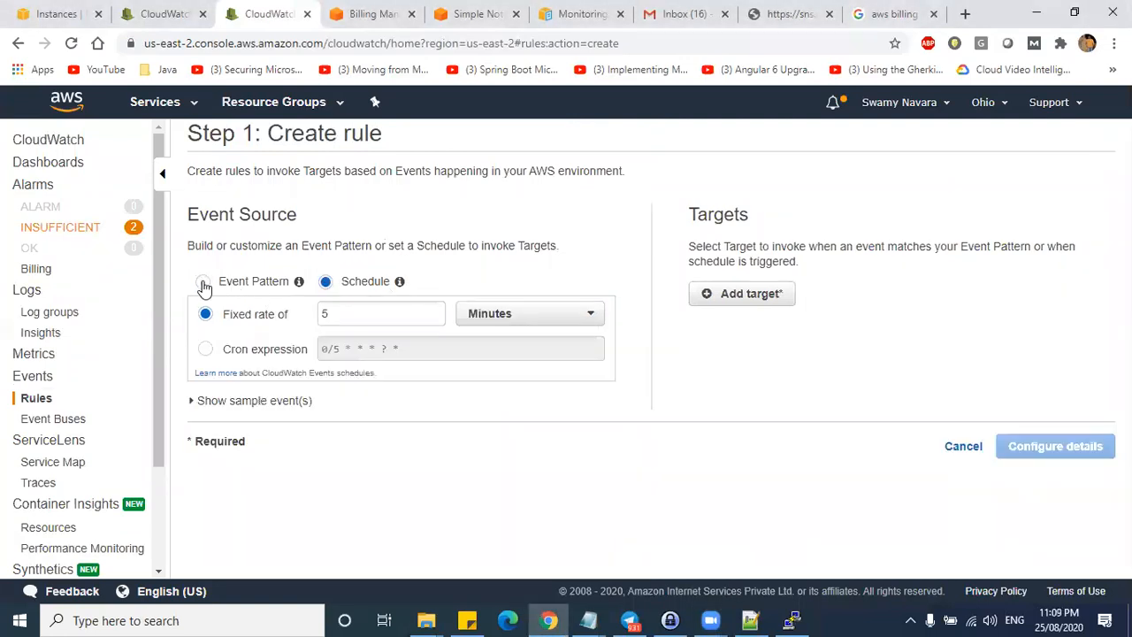
{"action": "left_click", "coordinate": [204, 283]}
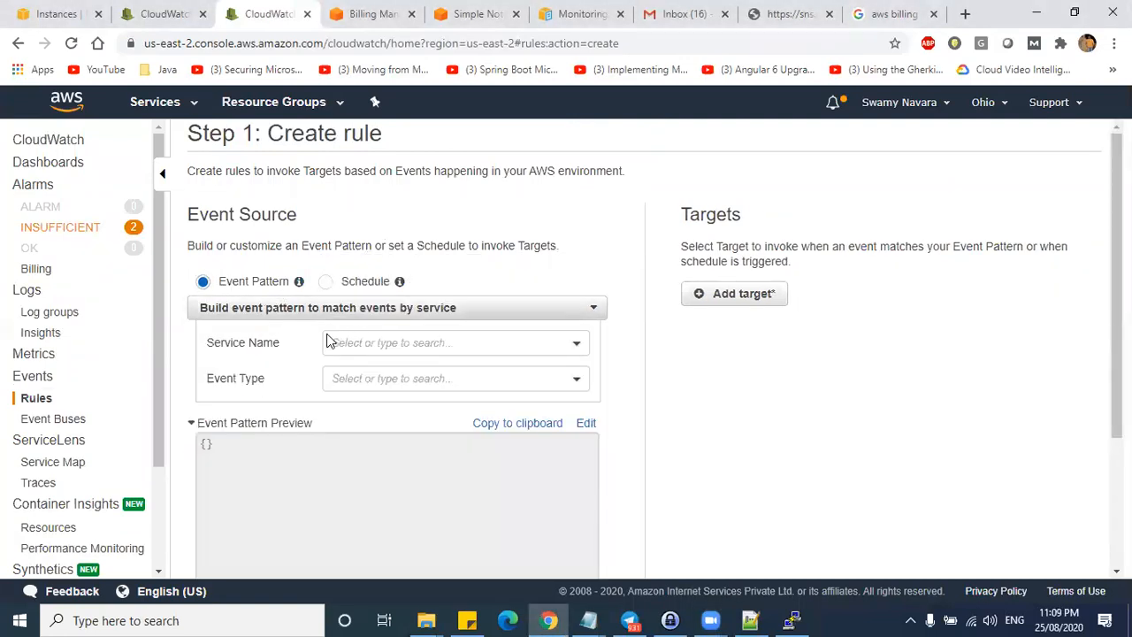
{"action": "scroll", "coordinate": [495, 339], "scroll_direction": "down", "scroll_amount": 2}
{"action": "scroll", "coordinate": [495, 340], "scroll_direction": "up", "scroll_amount": 1}
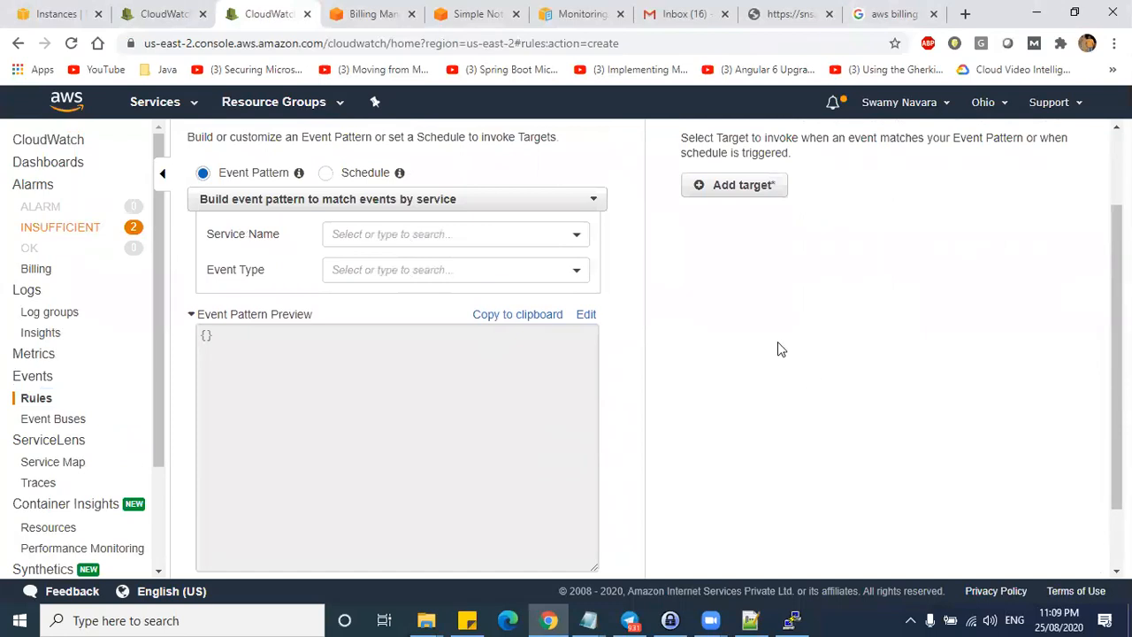
{"action": "scroll", "coordinate": [777, 350], "scroll_direction": "up", "scroll_amount": 1}
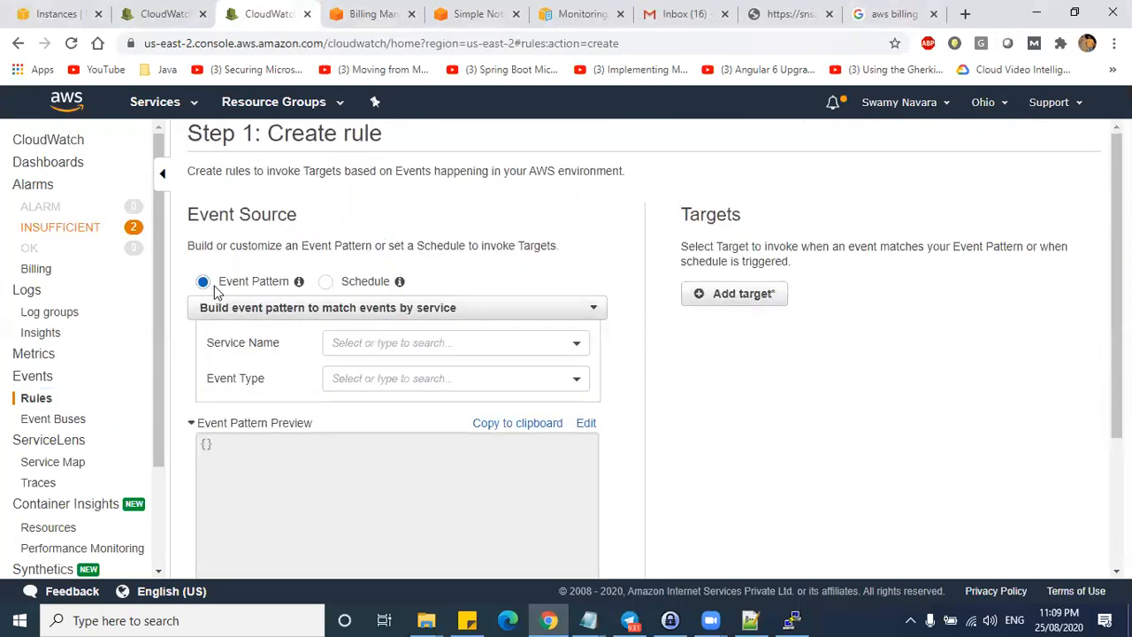
- Set the event pattern's Service Name to EC2
{"action": "left_click", "coordinate": [382, 343]}
{"action": "scroll", "coordinate": [381, 438], "scroll_direction": "down", "scroll_amount": 5}
{"action": "scroll", "coordinate": [382, 442], "scroll_direction": "down", "scroll_amount": 15}
{"action": "scroll", "coordinate": [387, 434], "scroll_direction": "up", "scroll_amount": 12}
{"action": "scroll", "coordinate": [387, 429], "scroll_direction": "up", "scroll_amount": 8}
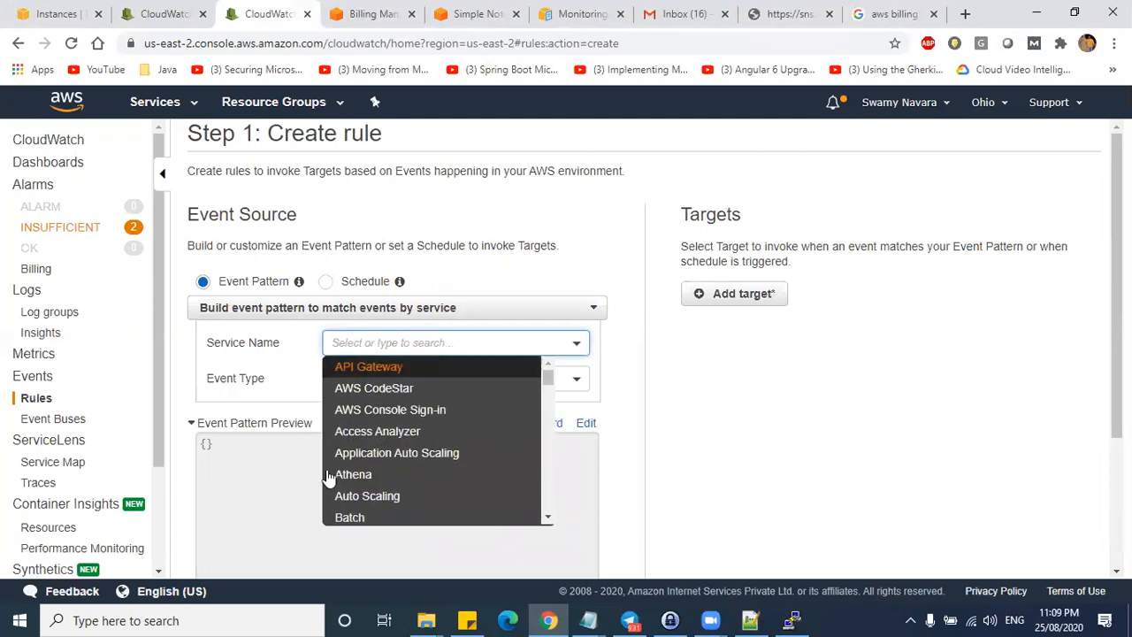
{"action": "scroll", "coordinate": [432, 468], "scroll_direction": "down", "scroll_amount": 3}
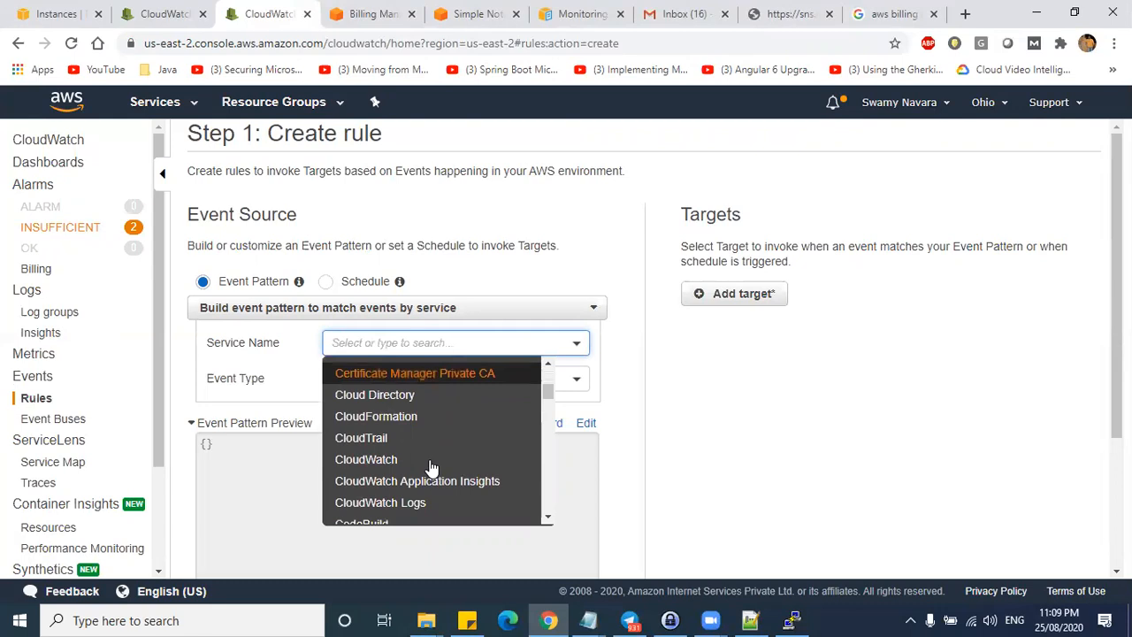
{"action": "scroll", "coordinate": [430, 462], "scroll_direction": "down", "scroll_amount": 2}
{"action": "type", "text": "EC2"}
{"action": "left_click", "coordinate": [370, 372]}
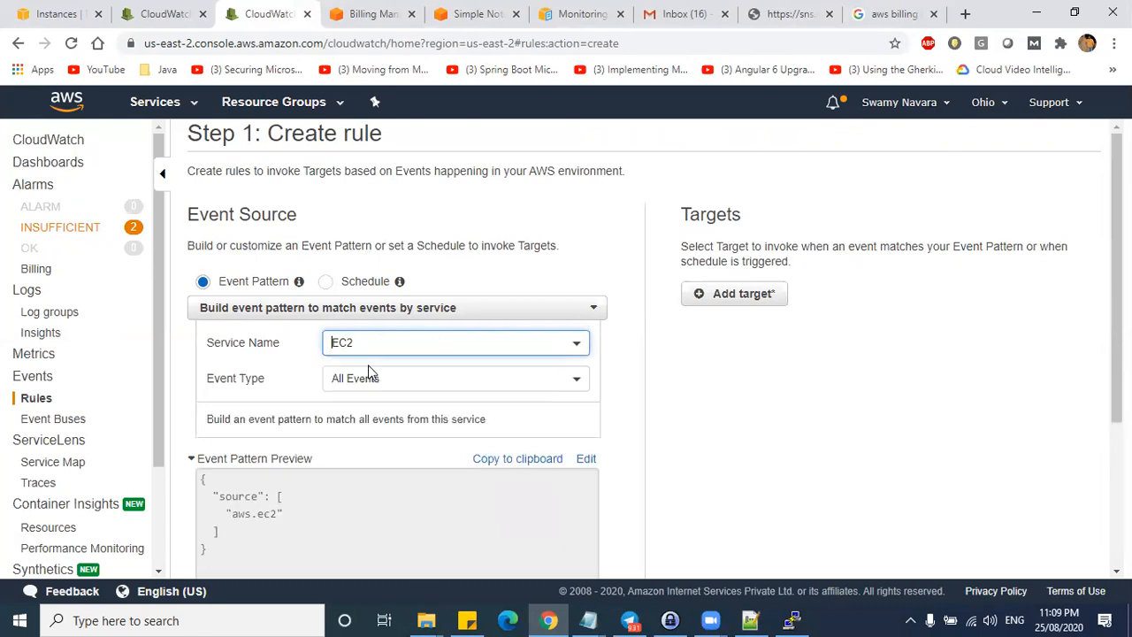
{"action": "left_click", "coordinate": [354, 345]}
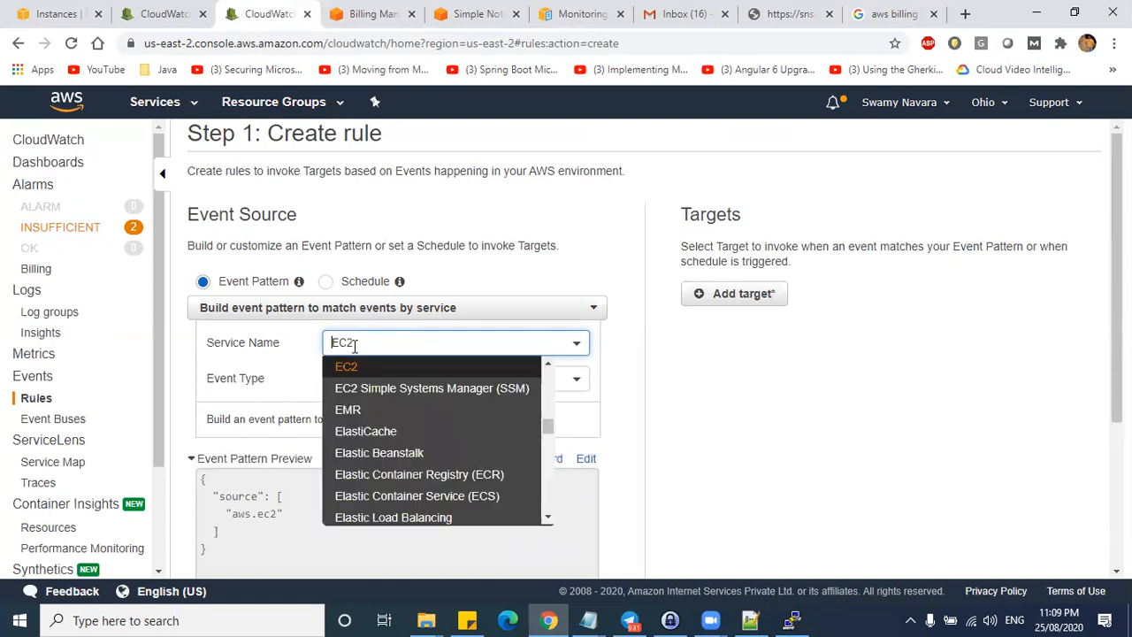
{"action": "left_click", "coordinate": [265, 376]}
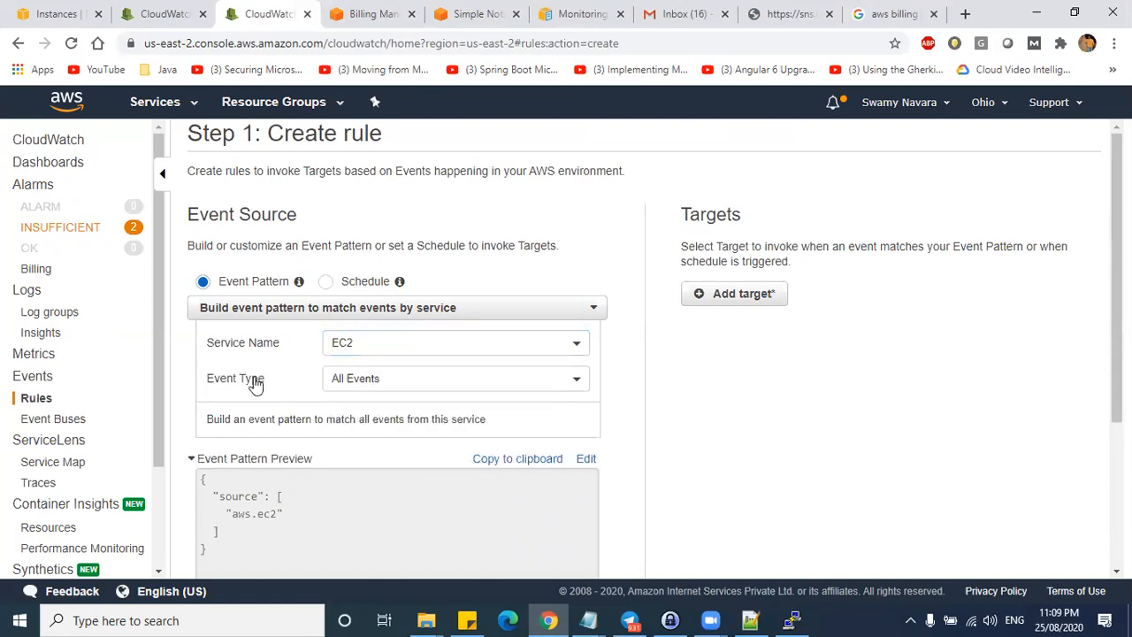
- Choose EC2 Instance State-change Notification as the Event Type
{"action": "left_click", "coordinate": [386, 380]}
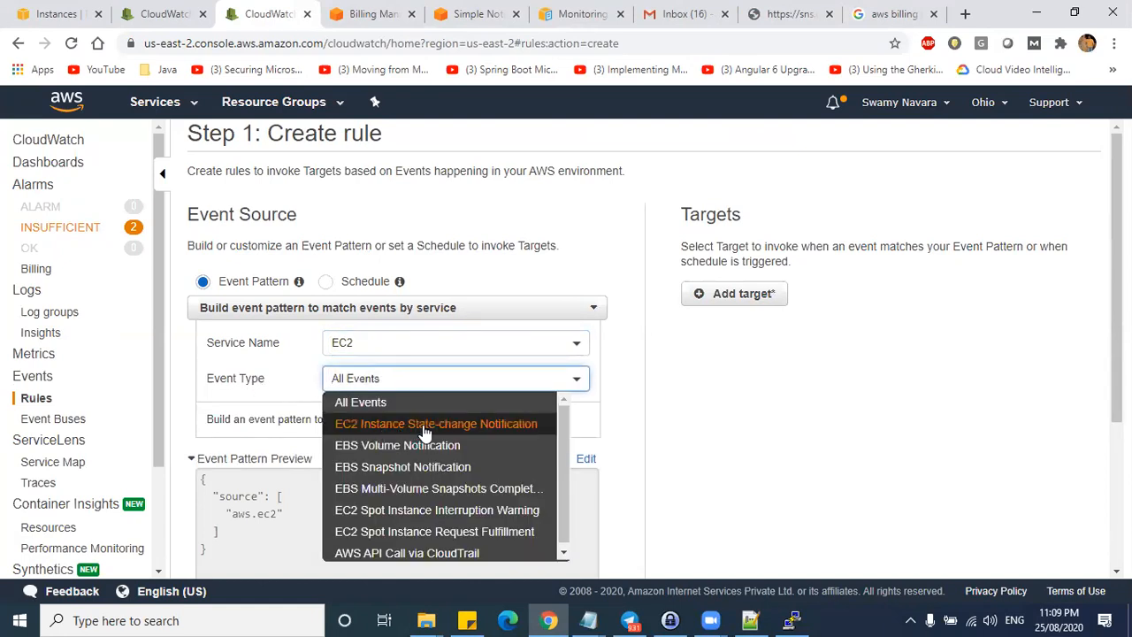
{"action": "left_click", "coordinate": [504, 430]}
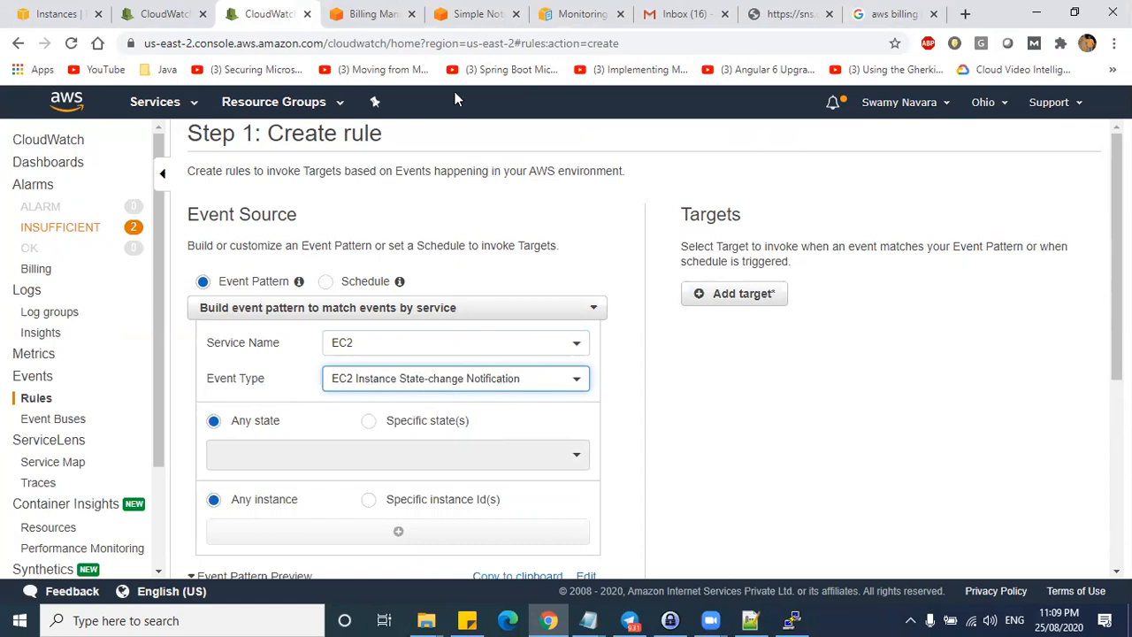
{"action": "left_click", "coordinate": [164, 13]}
- Go to the EC2 Instances list and confirm CloudWatchDemo Machine (t2.micro) is stopped
{"action": "left_click", "coordinate": [270, 13]}
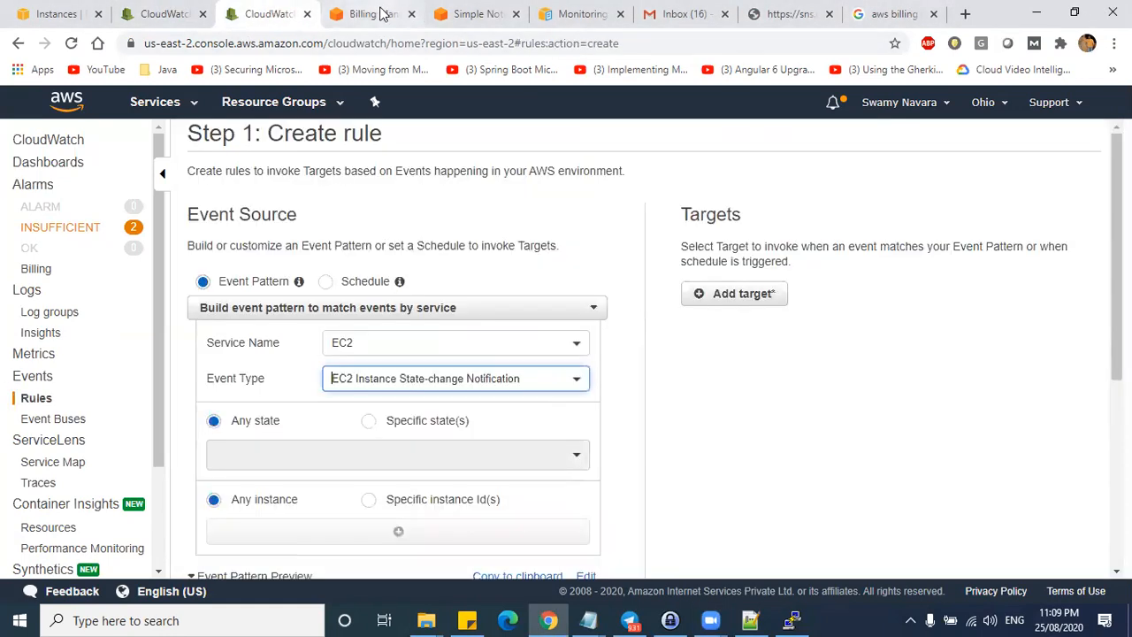
{"action": "left_click", "coordinate": [383, 14]}
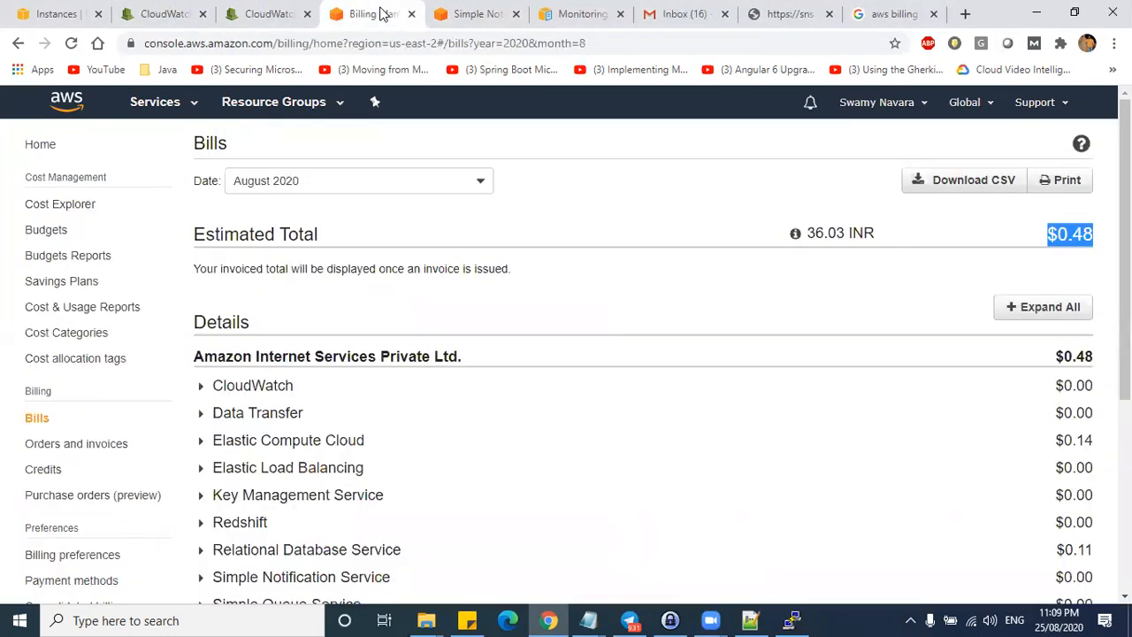
{"action": "left_click", "coordinate": [176, 106]}
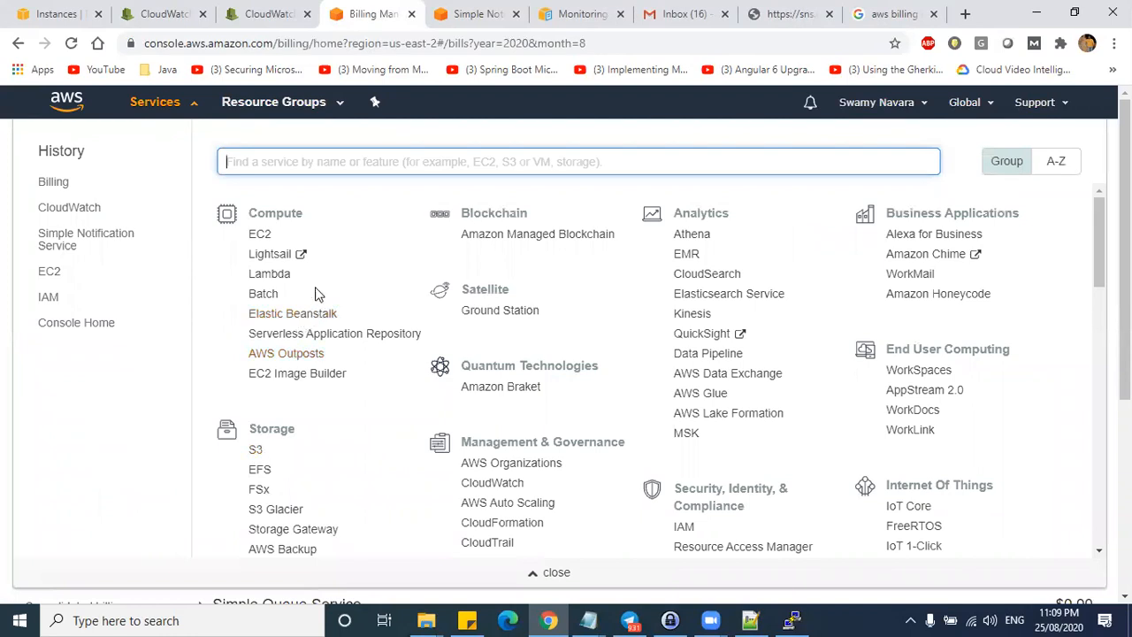
{"action": "left_click", "coordinate": [257, 233]}
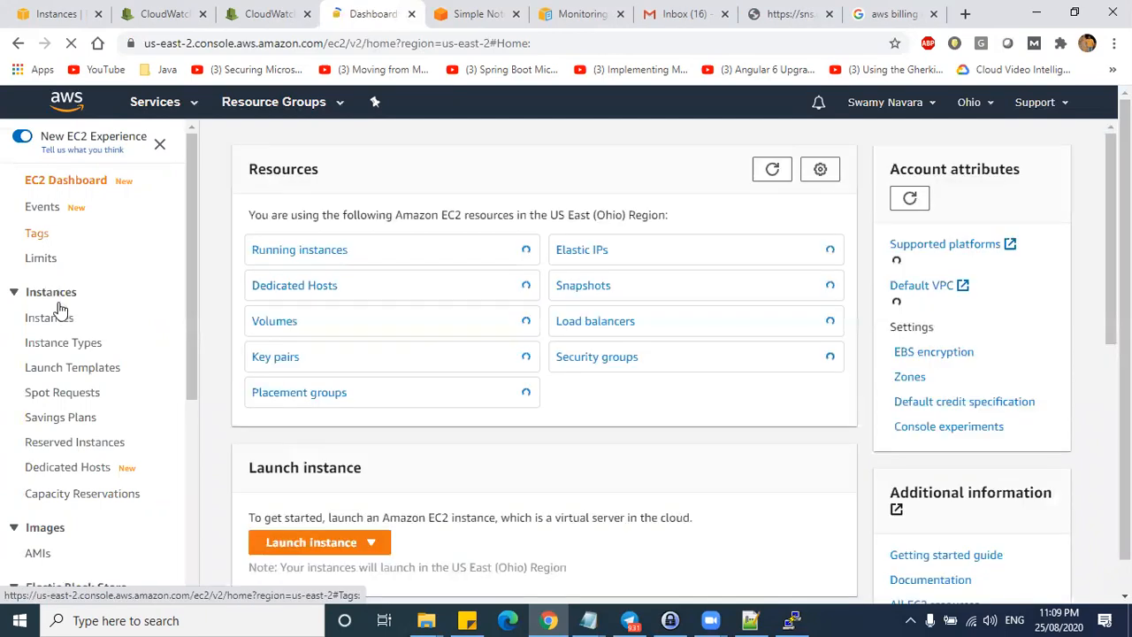
{"action": "left_click", "coordinate": [51, 317]}
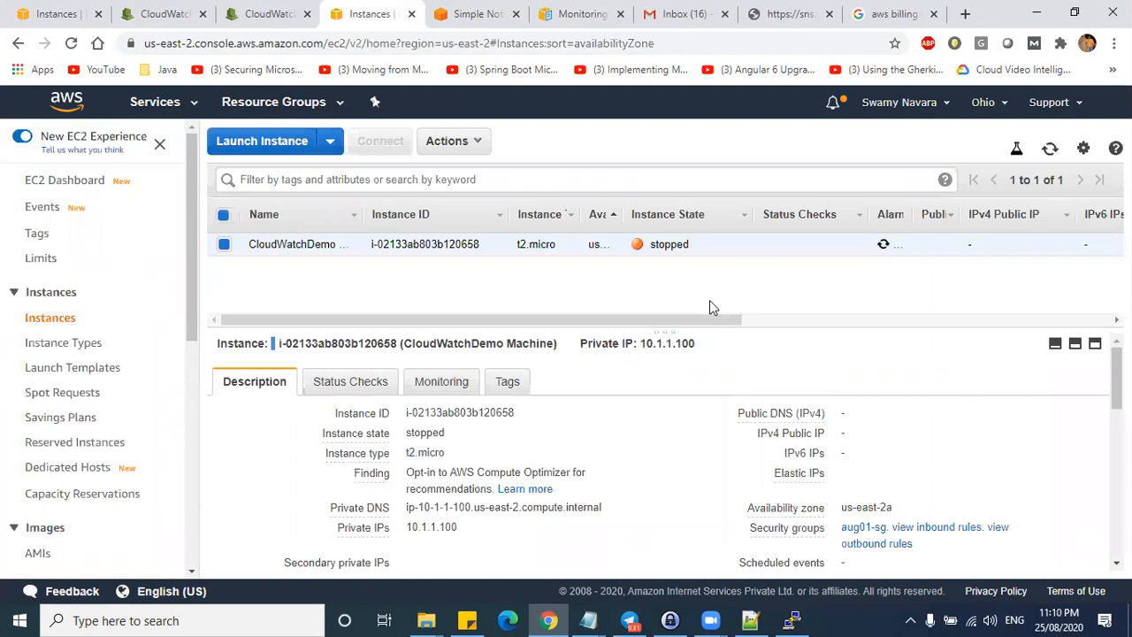
{"action": "left_click_drag", "start_coordinate": [699, 245], "coordinate": [646, 245]}
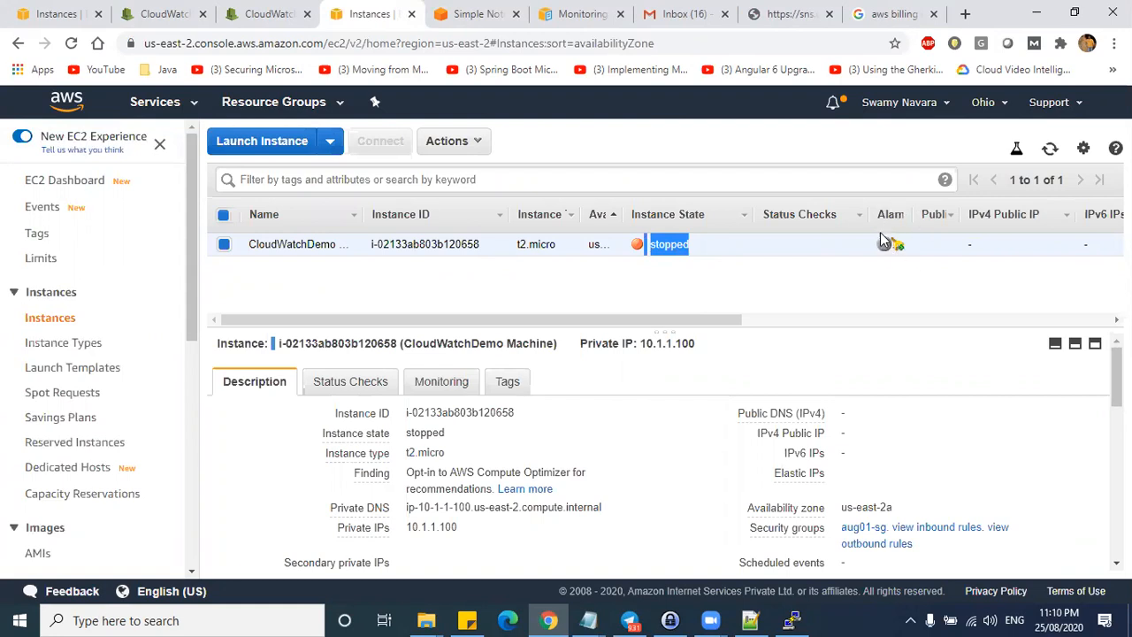
{"action": "left_click", "coordinate": [677, 13]}
- Open the memory-60-stop-instance alarm email under Promotions and highlight its subject and opening line
{"action": "left_click", "coordinate": [695, 205]}
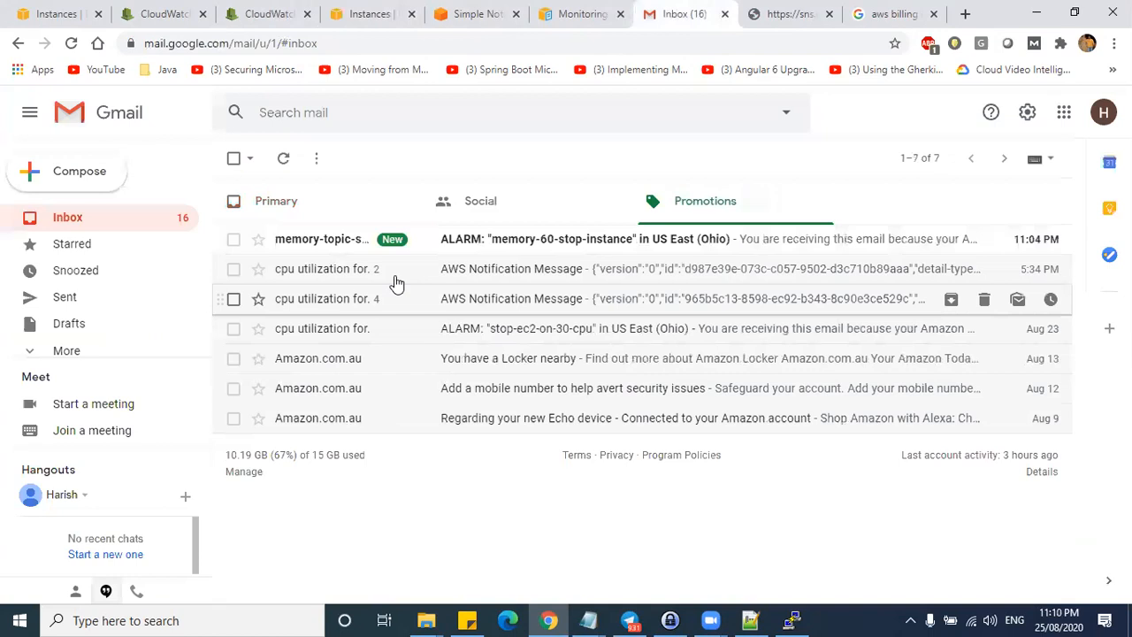
{"action": "left_click", "coordinate": [508, 283]}
{"action": "left_click_drag", "start_coordinate": [394, 206], "coordinate": [566, 228]}
{"action": "left_click", "coordinate": [447, 308]}
{"action": "left_click_drag", "start_coordinate": [342, 291], "coordinate": [622, 289]}
{"action": "left_click", "coordinate": [644, 284]}
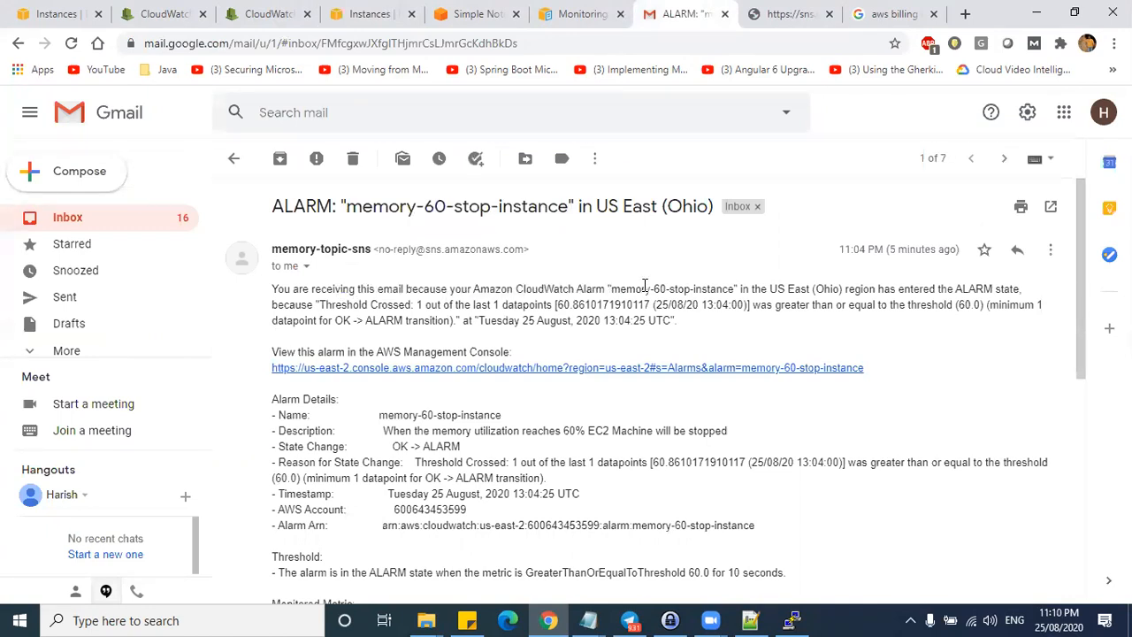
- Highlight the East (Ohio) region, threshold-crossed reason, datapoint count and 60.0 threshold
{"action": "left_click_drag", "start_coordinate": [787, 288], "coordinate": [847, 290]}
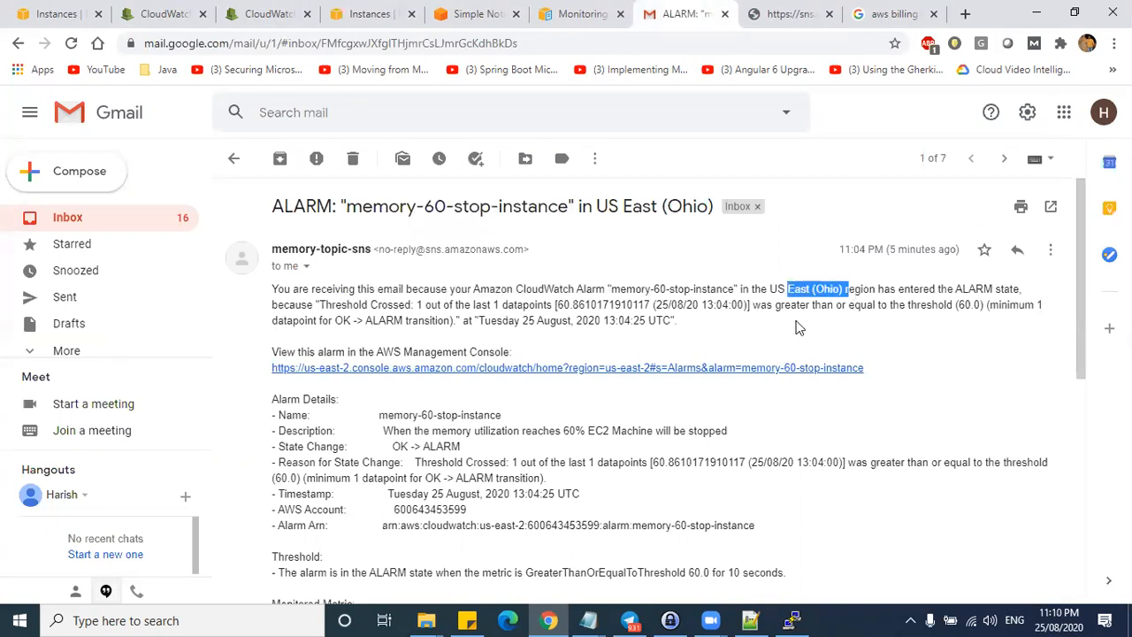
{"action": "left_click_drag", "start_coordinate": [324, 304], "coordinate": [431, 304]}
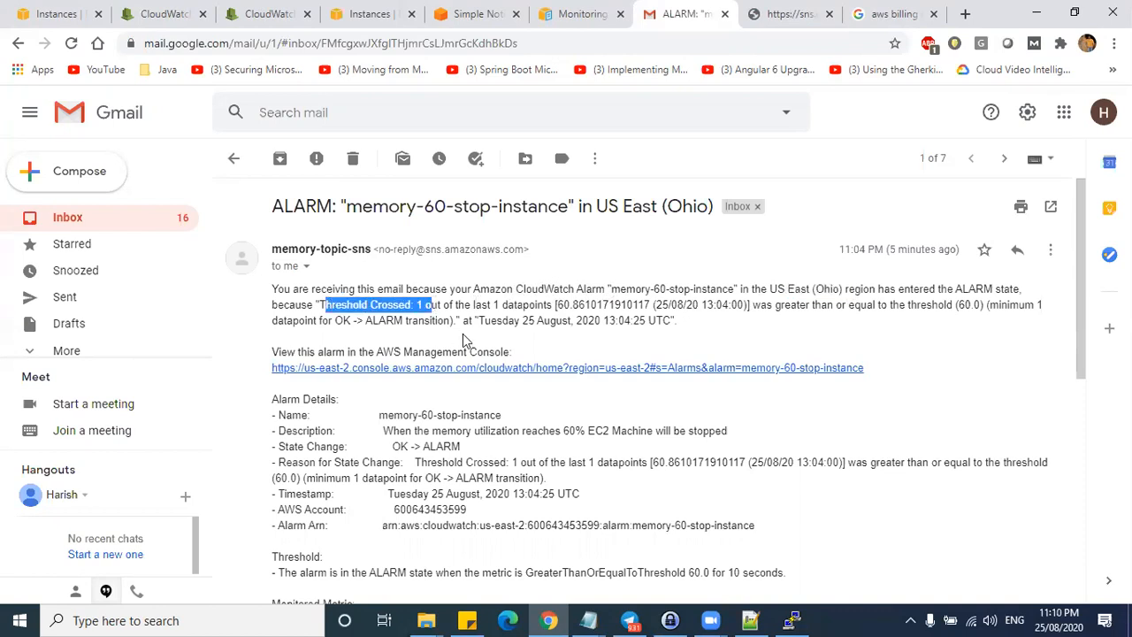
{"action": "left_click_drag", "start_coordinate": [551, 305], "coordinate": [387, 303]}
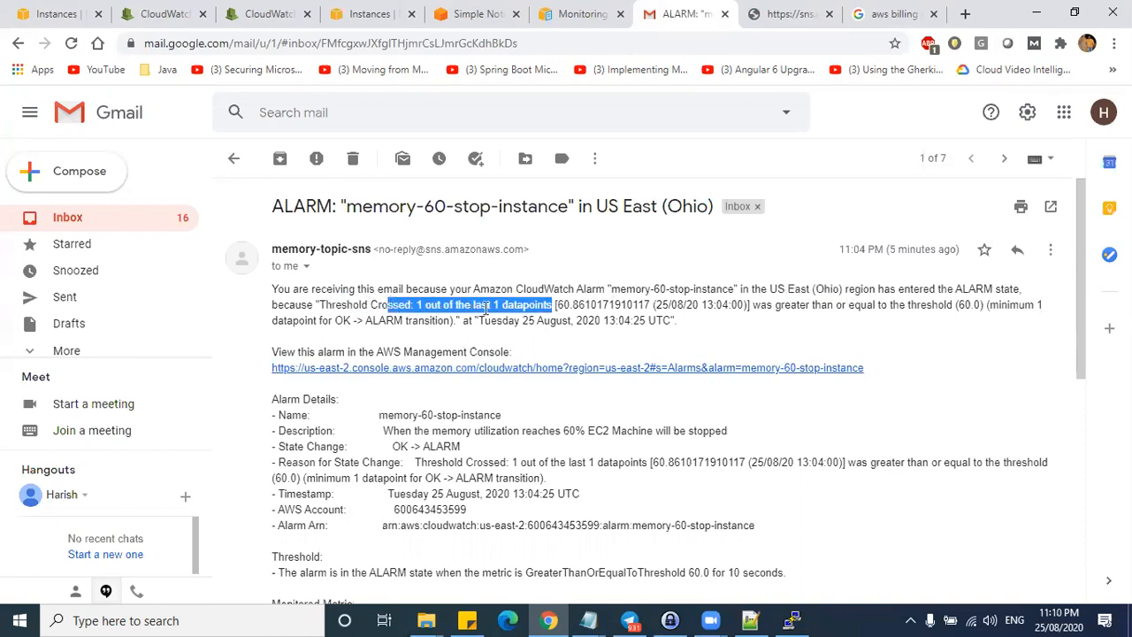
{"action": "left_click", "coordinate": [484, 308]}
{"action": "left_click_drag", "start_coordinate": [492, 304], "coordinate": [502, 305]}
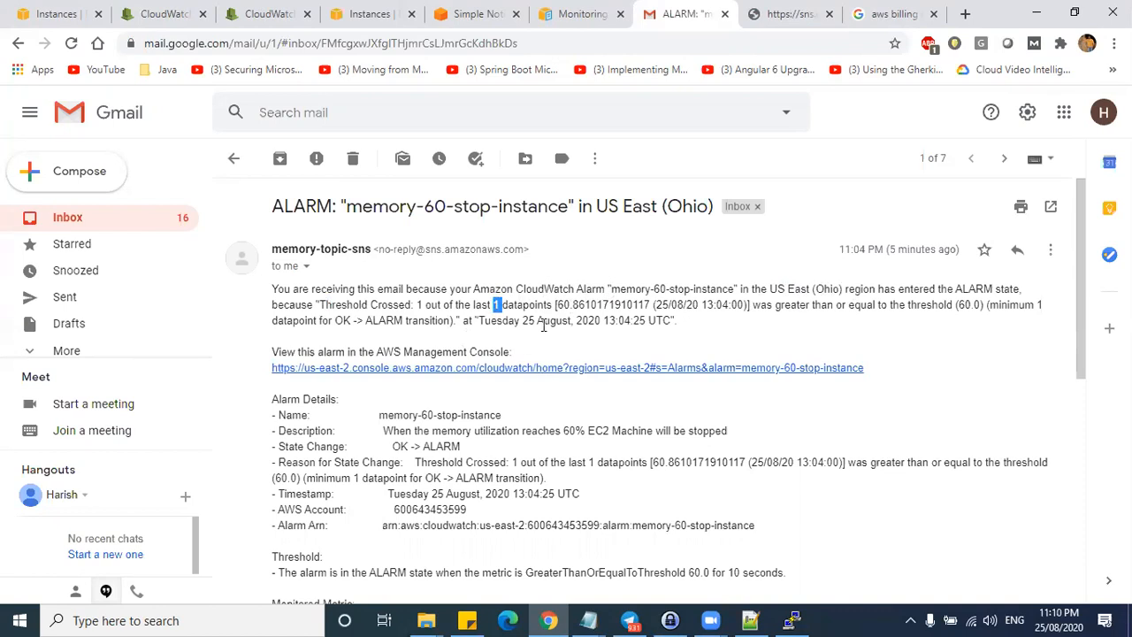
{"action": "left_click_drag", "start_coordinate": [899, 306], "coordinate": [998, 308]}
{"action": "left_click_drag", "start_coordinate": [276, 320], "coordinate": [385, 320]}
- Highlight the alarm message body and OK -> ALARM change, then return to the EC2 instances tab
{"action": "left_click_drag", "start_coordinate": [519, 277], "coordinate": [591, 526]}
{"action": "left_click", "coordinate": [565, 500]}
{"action": "left_click_drag", "start_coordinate": [411, 276], "coordinate": [486, 493]}
{"action": "scroll", "coordinate": [470, 417], "scroll_direction": "down", "scroll_amount": 1}
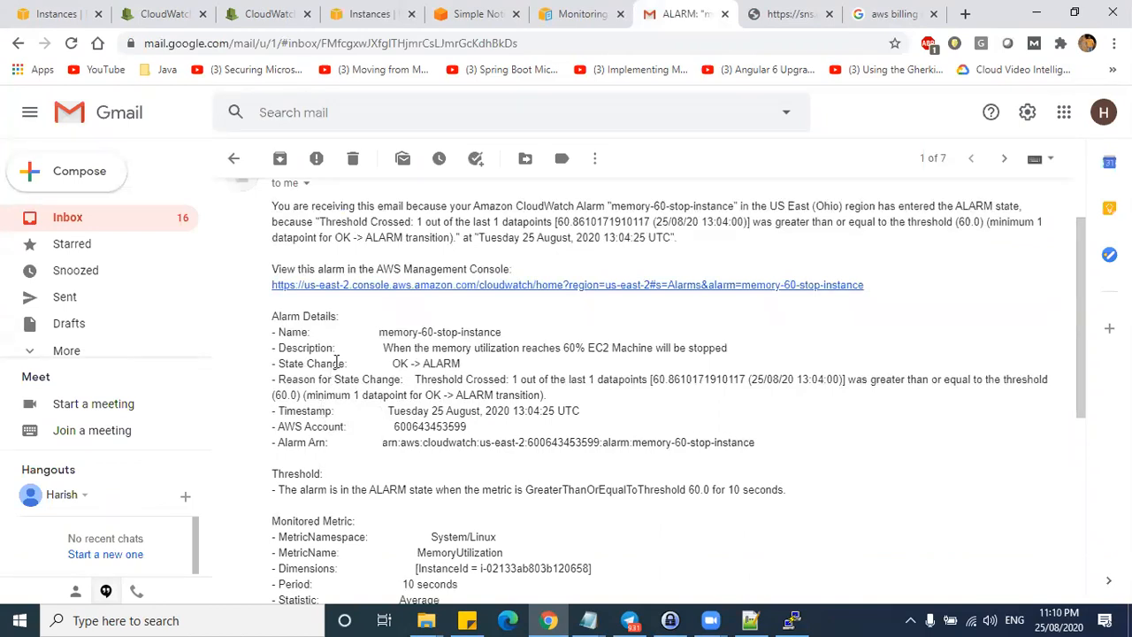
{"action": "left_click_drag", "start_coordinate": [393, 361], "coordinate": [454, 361]}
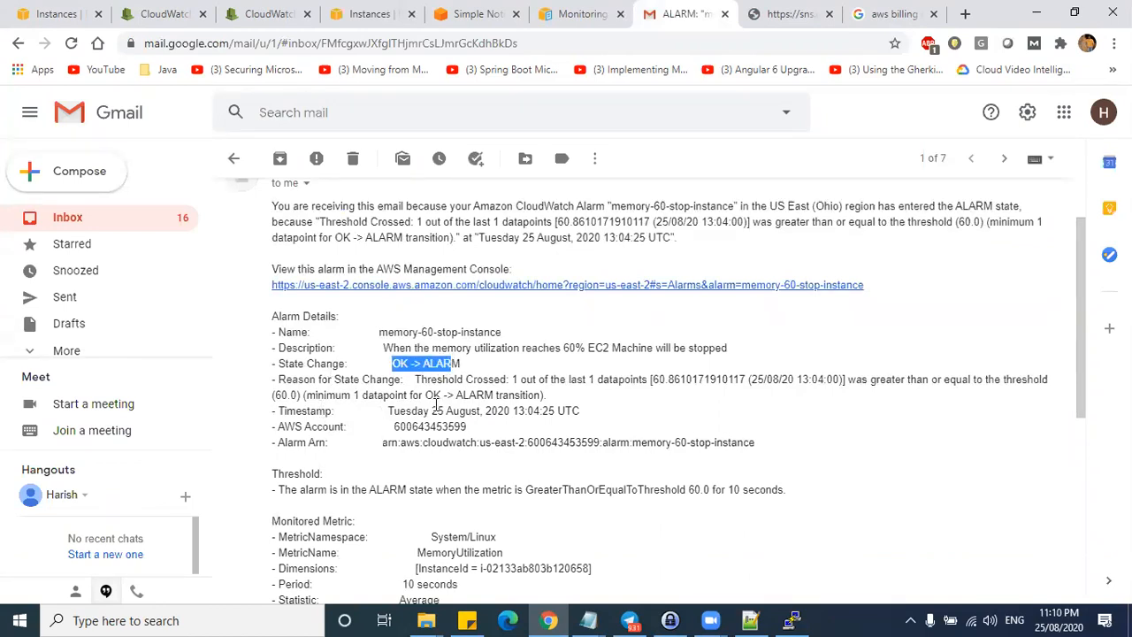
{"action": "left_click", "coordinate": [366, 13]}
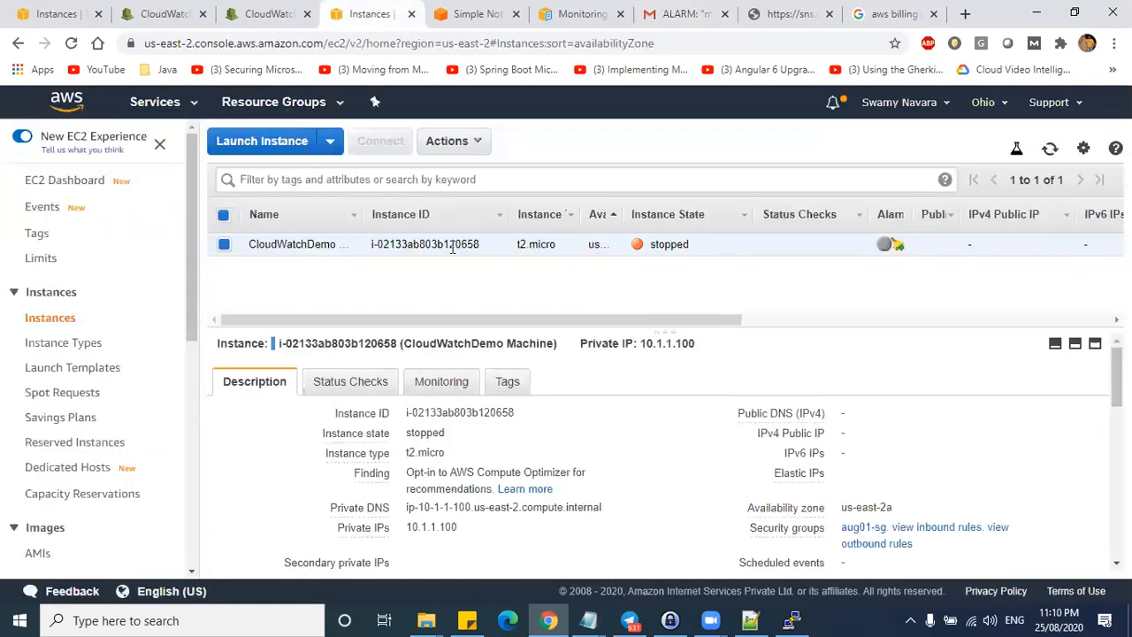
- Start the stopped CloudWatchDemo Machine instance, then return to the CloudWatch Create rule tab
{"action": "right_click", "coordinate": [453, 248]}
{"action": "mouse_move", "coordinate": [496, 328]}
{"action": "left_click", "coordinate": [690, 331]}
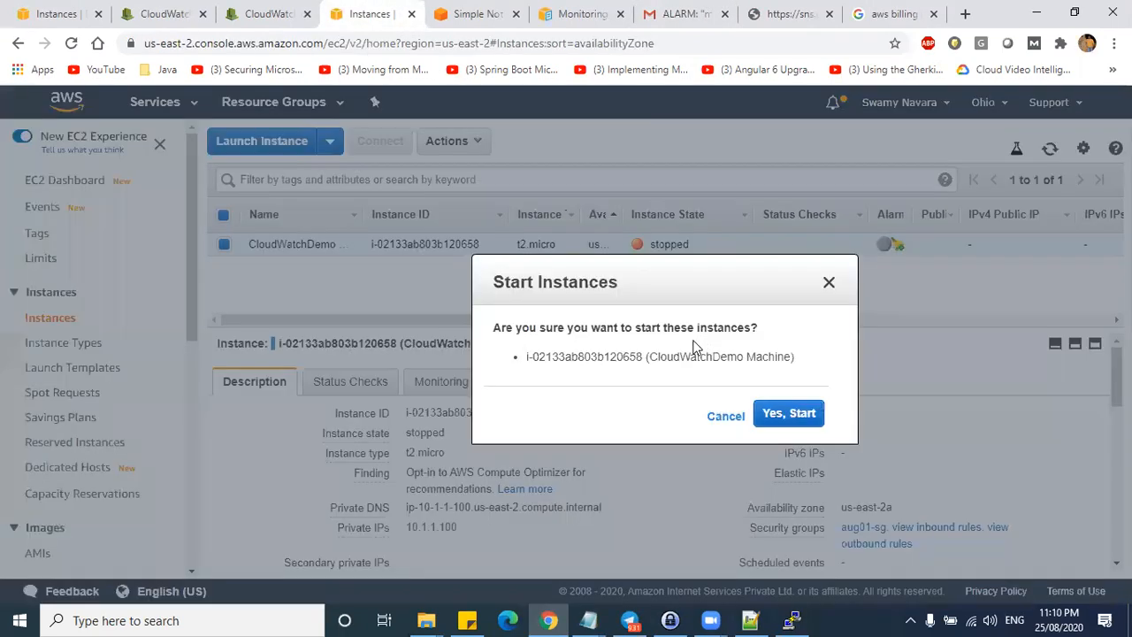
{"action": "left_click", "coordinate": [779, 415]}
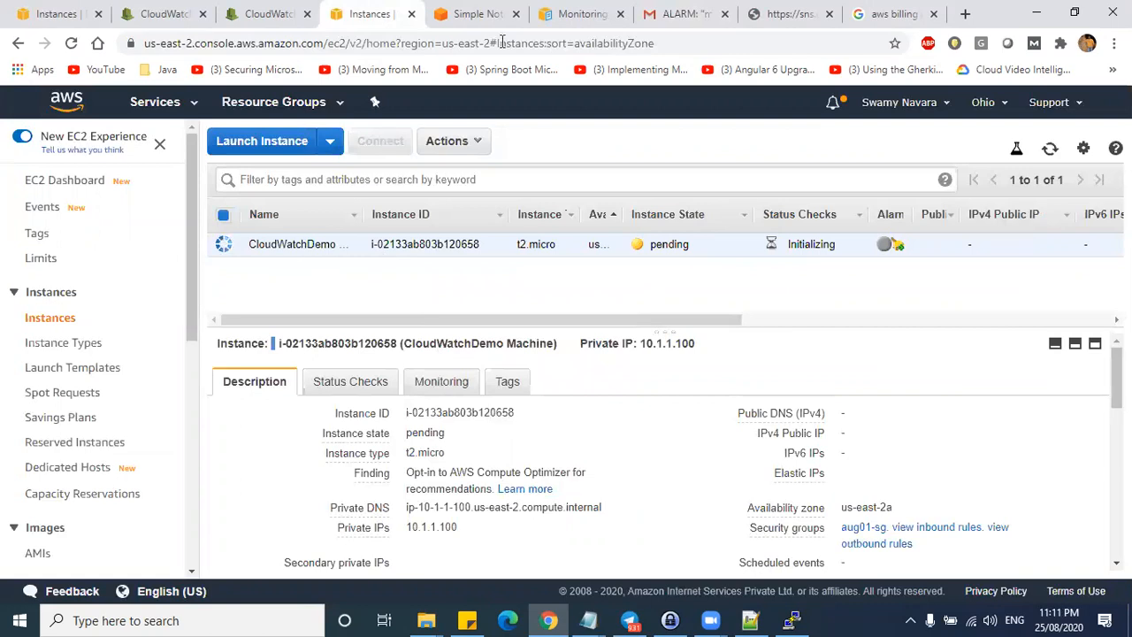
{"action": "left_click", "coordinate": [469, 13]}
{"action": "left_click", "coordinate": [371, 14]}
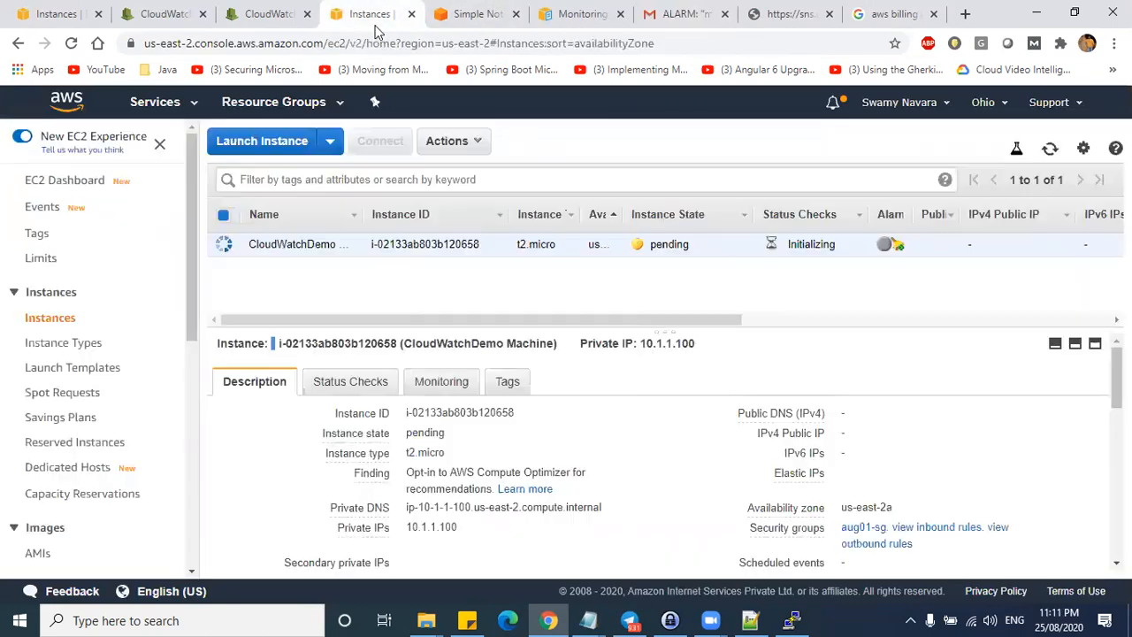
{"action": "left_click", "coordinate": [243, 15]}
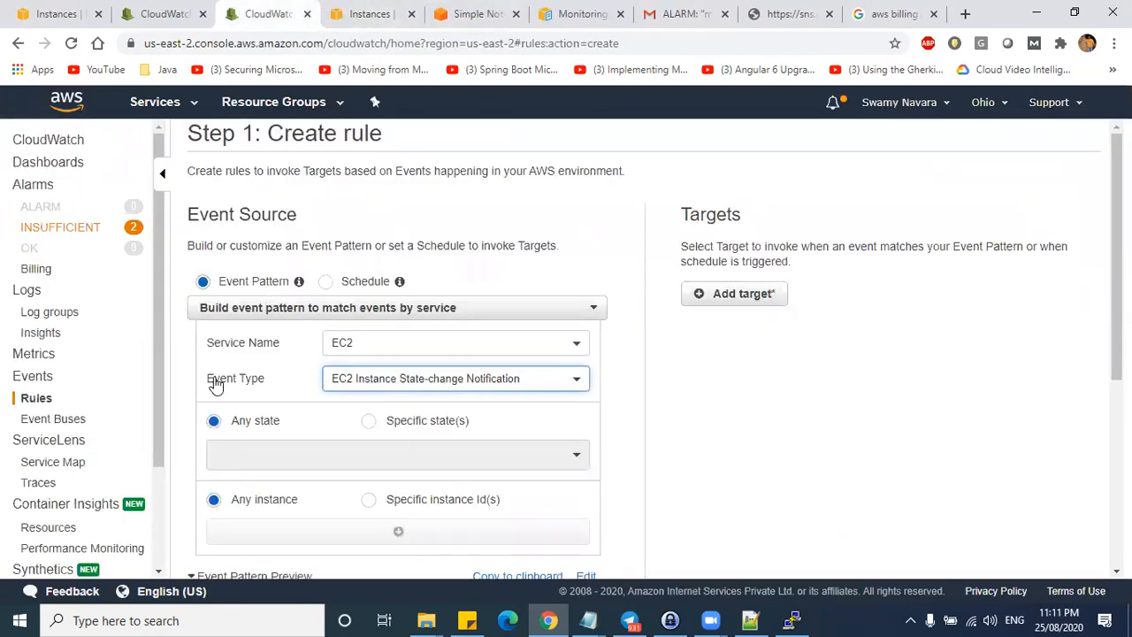
{"action": "left_click", "coordinate": [405, 377]}
{"action": "scroll", "coordinate": [433, 530], "scroll_direction": "down", "scroll_amount": 5}
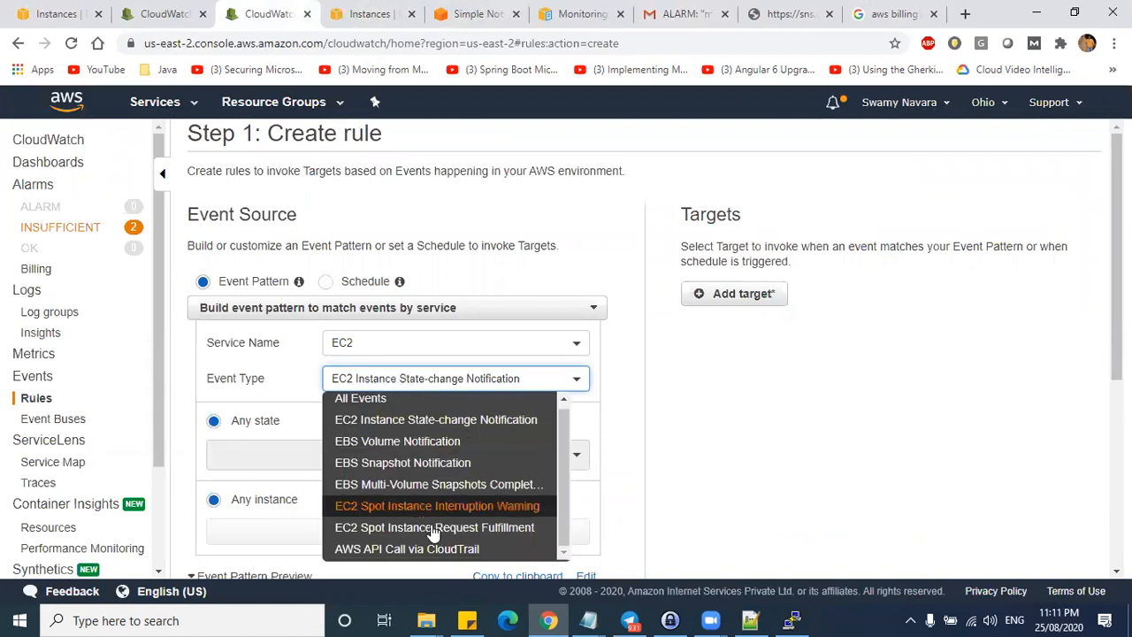
{"action": "scroll", "coordinate": [432, 464], "scroll_direction": "up", "scroll_amount": 5}
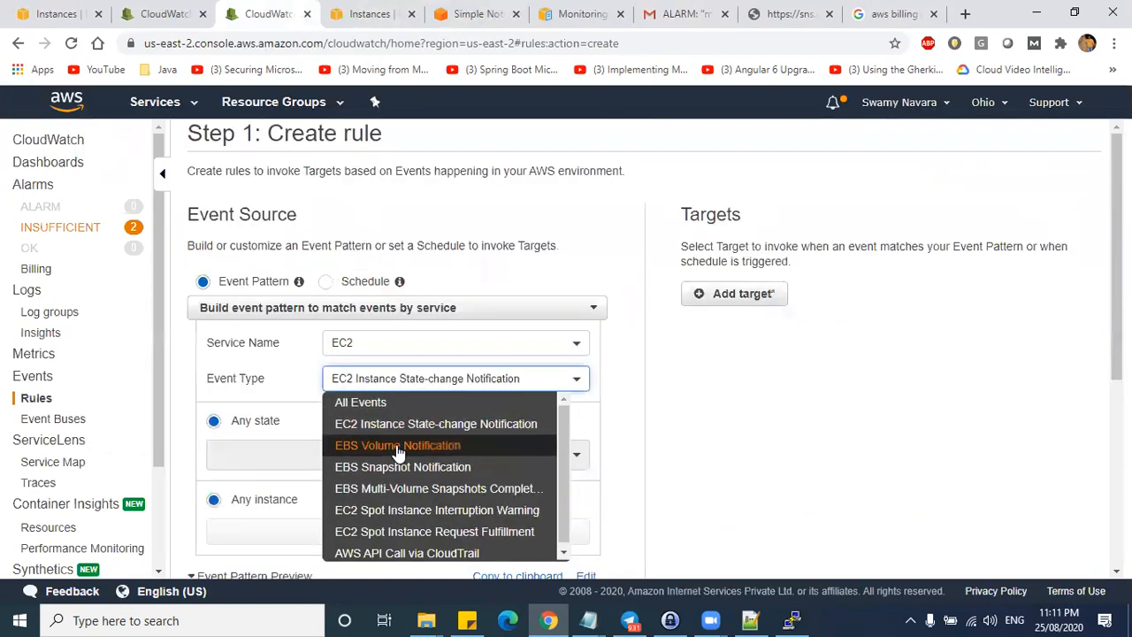
{"action": "left_click", "coordinate": [477, 427]}
{"action": "scroll", "coordinate": [437, 380], "scroll_direction": "down", "scroll_amount": 1}
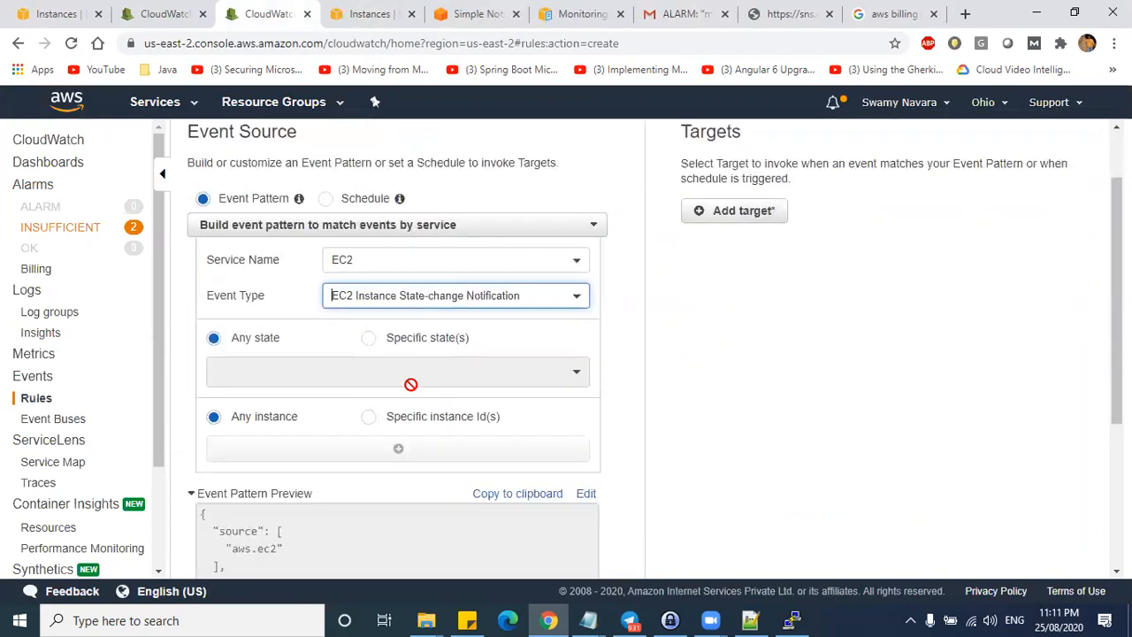
{"action": "left_click", "coordinate": [369, 339]}
{"action": "left_click", "coordinate": [235, 345]}
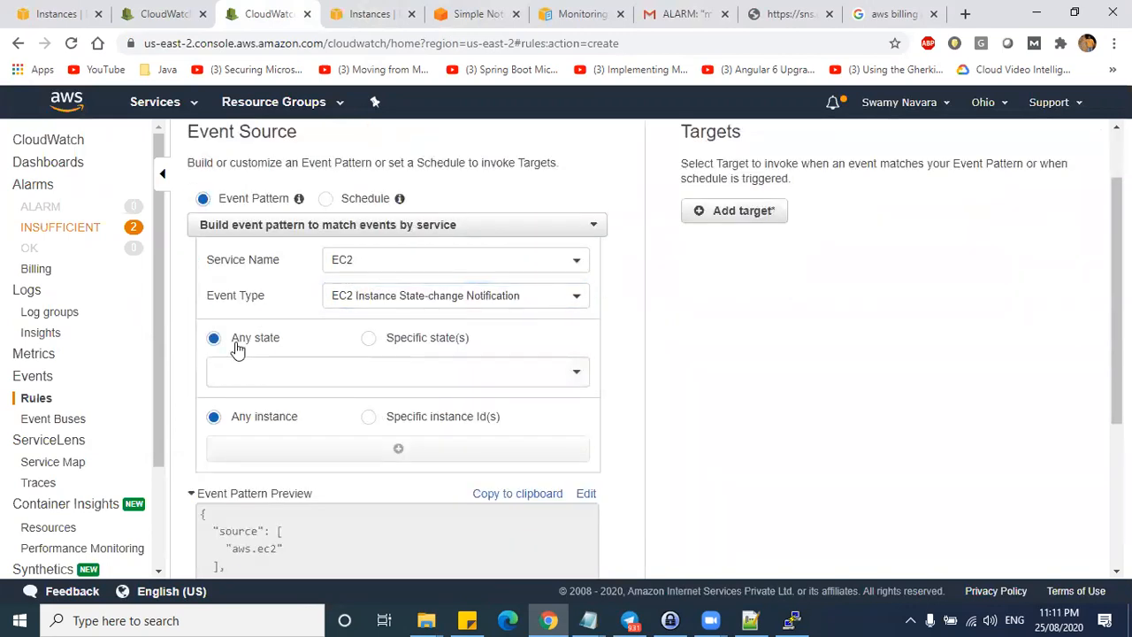
{"action": "left_click", "coordinate": [369, 338]}
{"action": "left_click", "coordinate": [422, 375]}
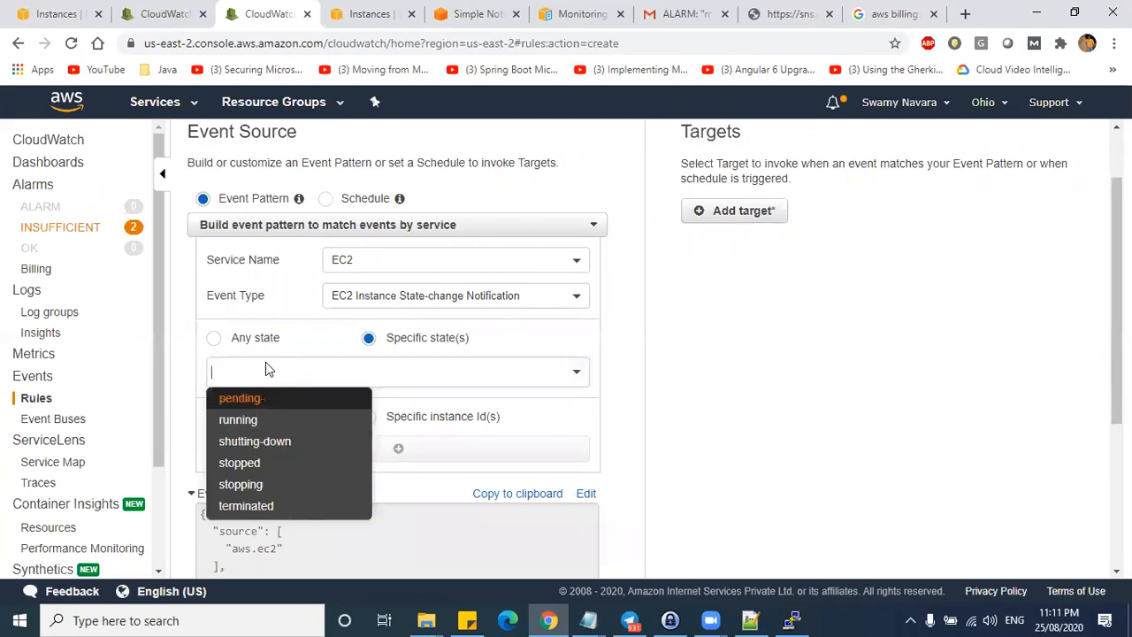
{"action": "left_click", "coordinate": [214, 338]}
{"action": "scroll", "coordinate": [299, 403], "scroll_direction": "down", "scroll_amount": 1}
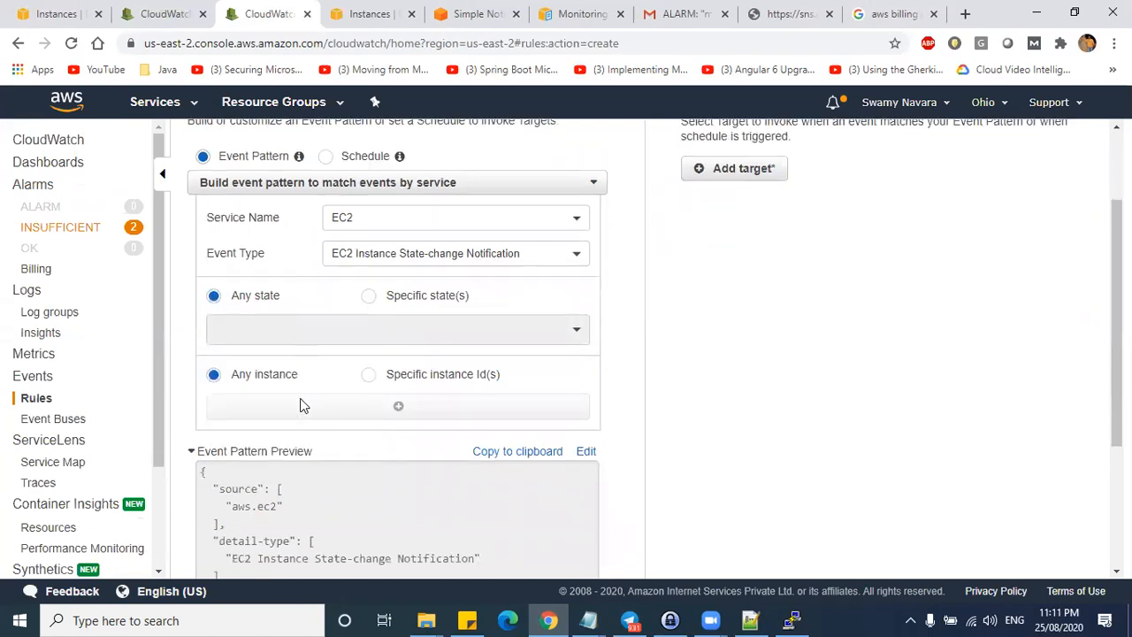
{"action": "scroll", "coordinate": [230, 389], "scroll_direction": "down", "scroll_amount": 1}
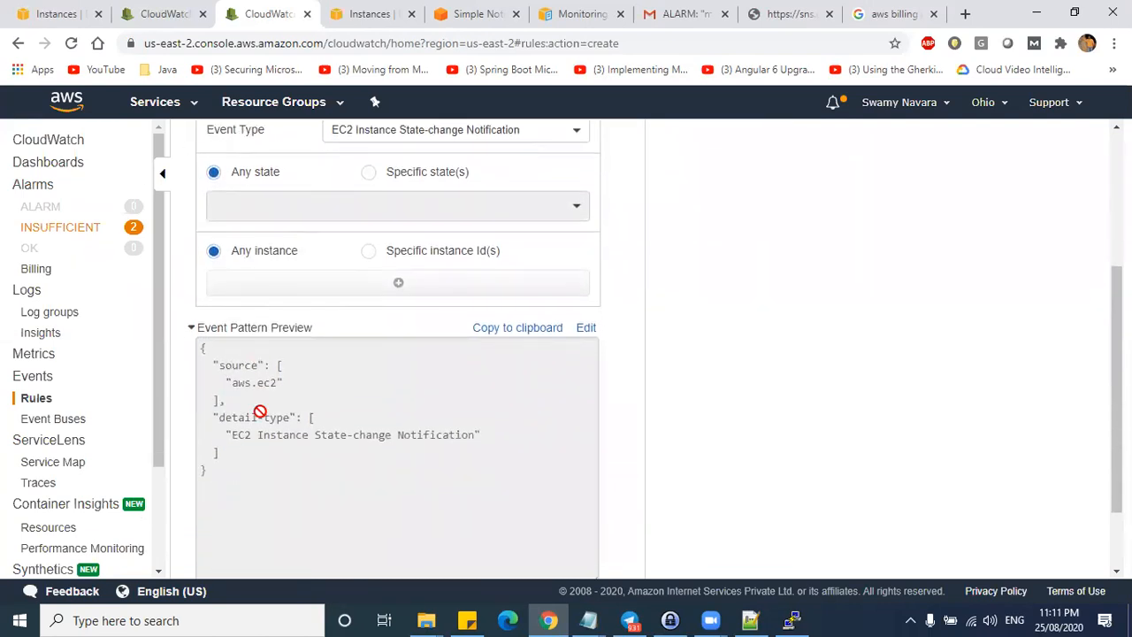
{"action": "scroll", "coordinate": [407, 327], "scroll_direction": "up", "scroll_amount": 3}
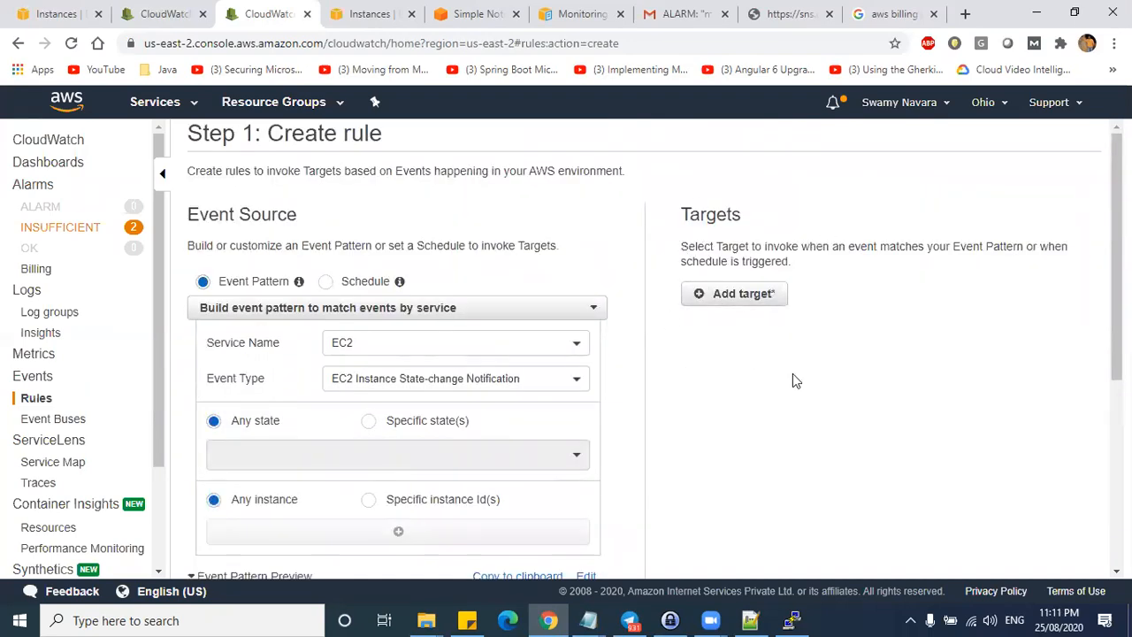
{"action": "scroll", "coordinate": [306, 310], "scroll_direction": "down", "scroll_amount": 2}
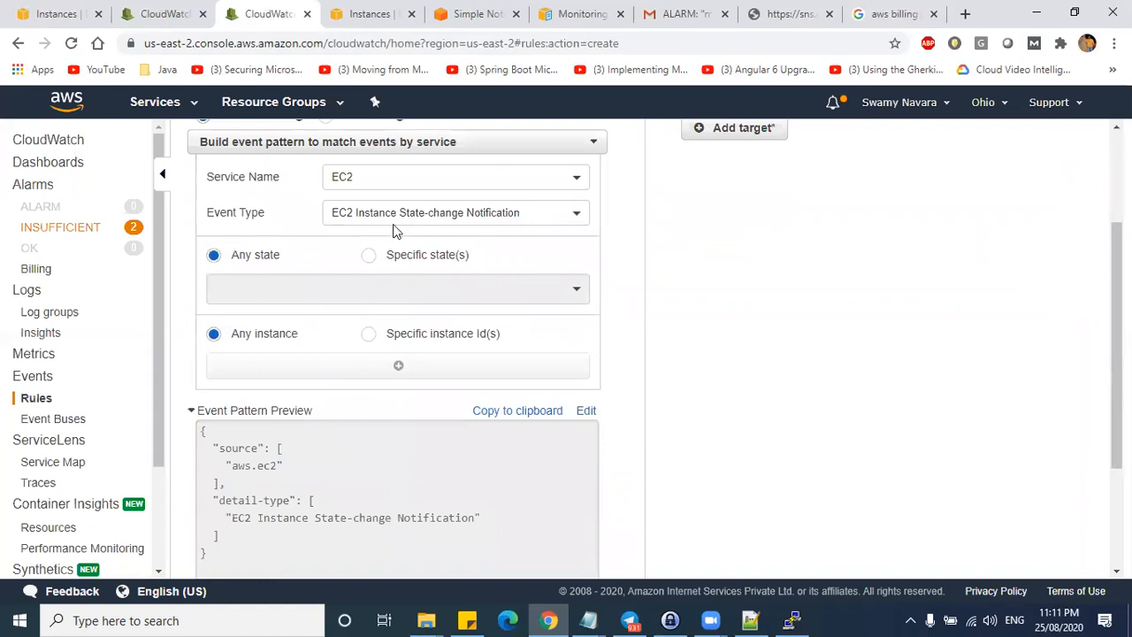
{"action": "scroll", "coordinate": [389, 239], "scroll_direction": "up", "scroll_amount": 2}
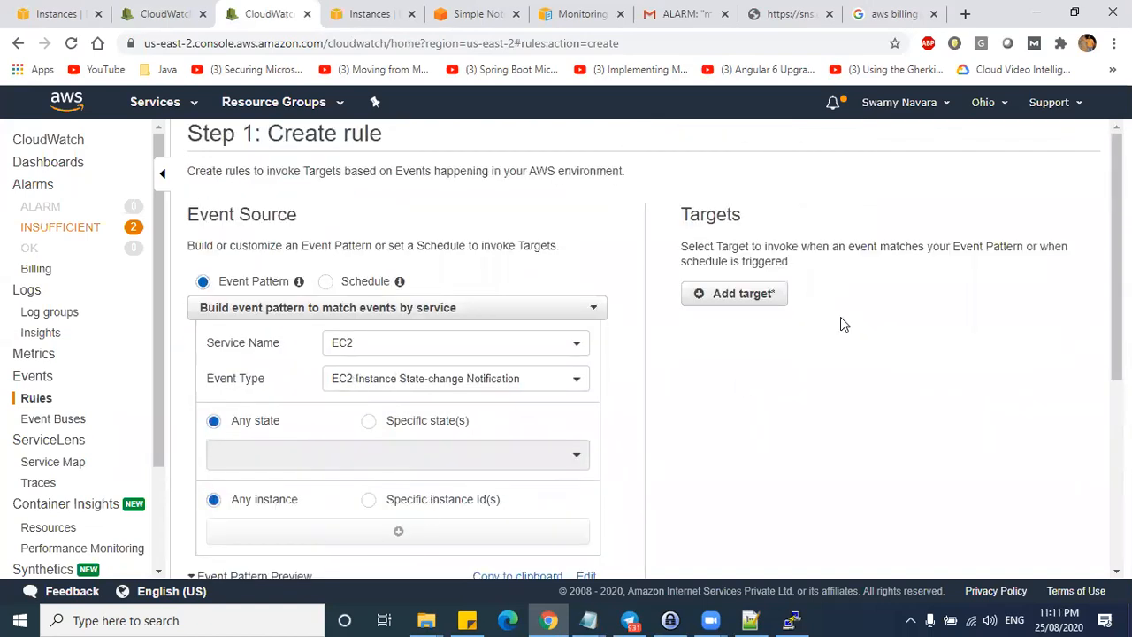
- Add an SNS topic target to the rule, set to memory-topic-sns
{"action": "left_click", "coordinate": [758, 294]}
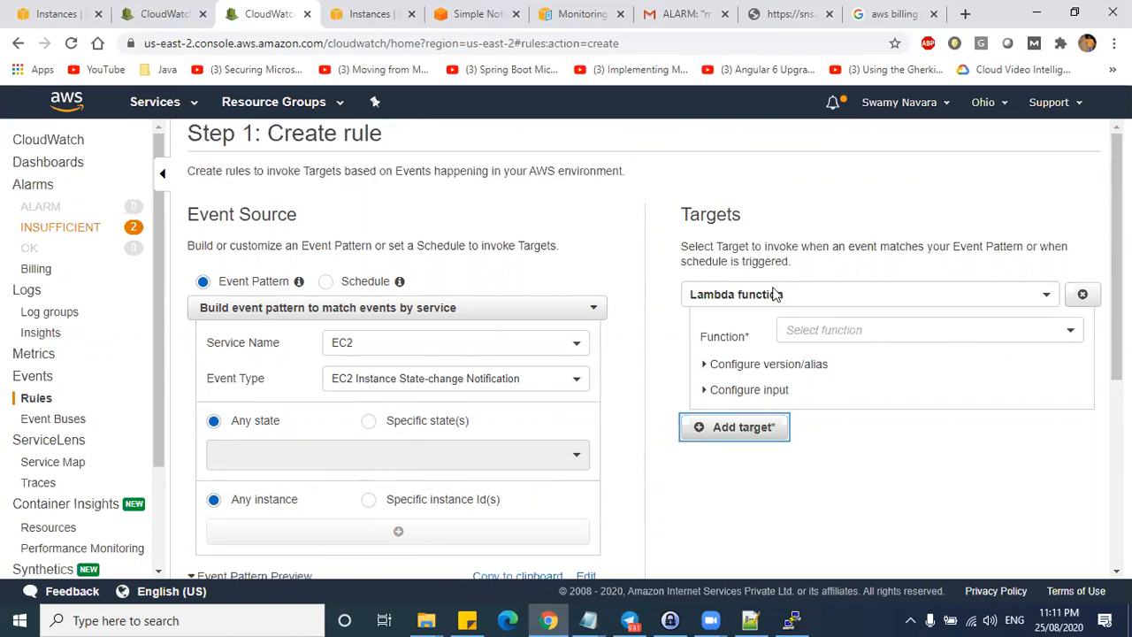
{"action": "left_click", "coordinate": [817, 291]}
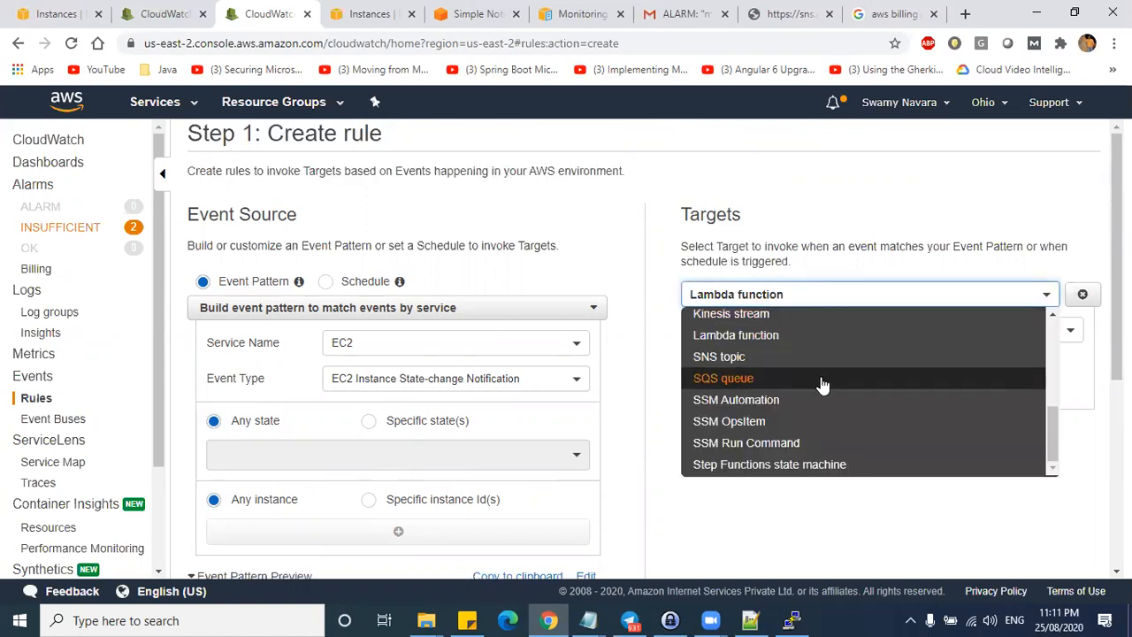
{"action": "left_click", "coordinate": [752, 361]}
{"action": "left_click", "coordinate": [834, 338]}
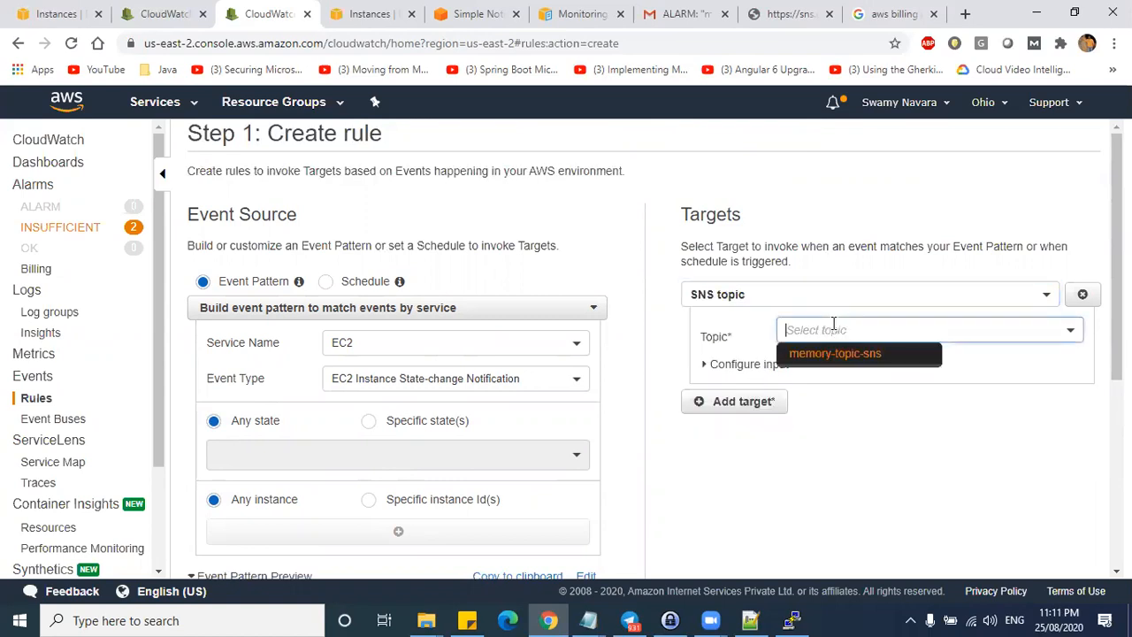
{"action": "left_click", "coordinate": [836, 358]}
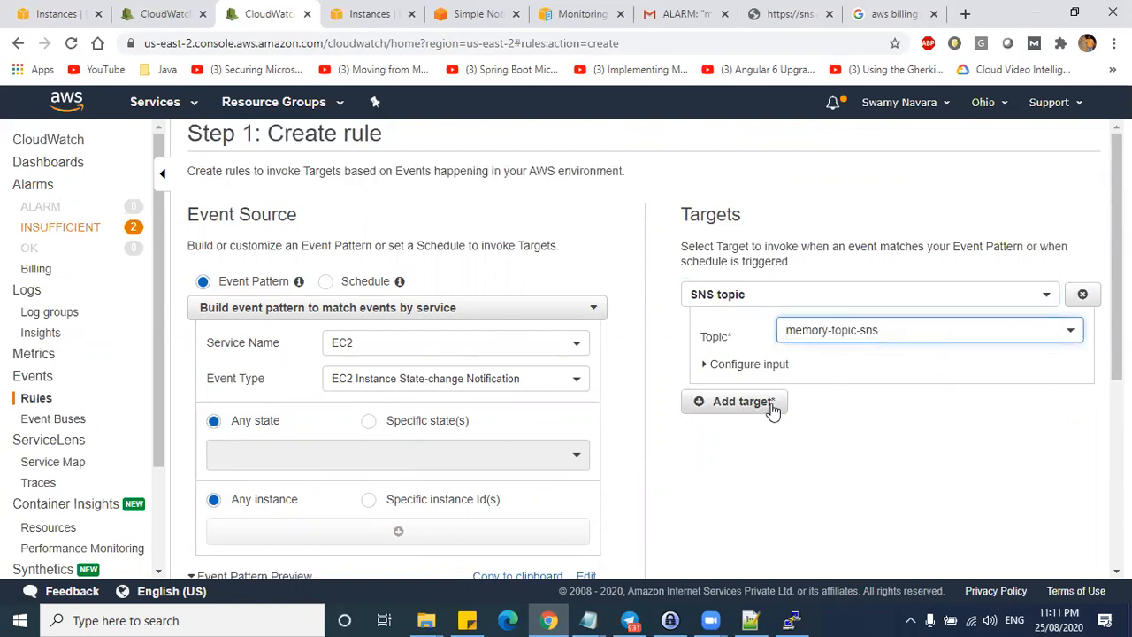
{"action": "left_click", "coordinate": [876, 330]}
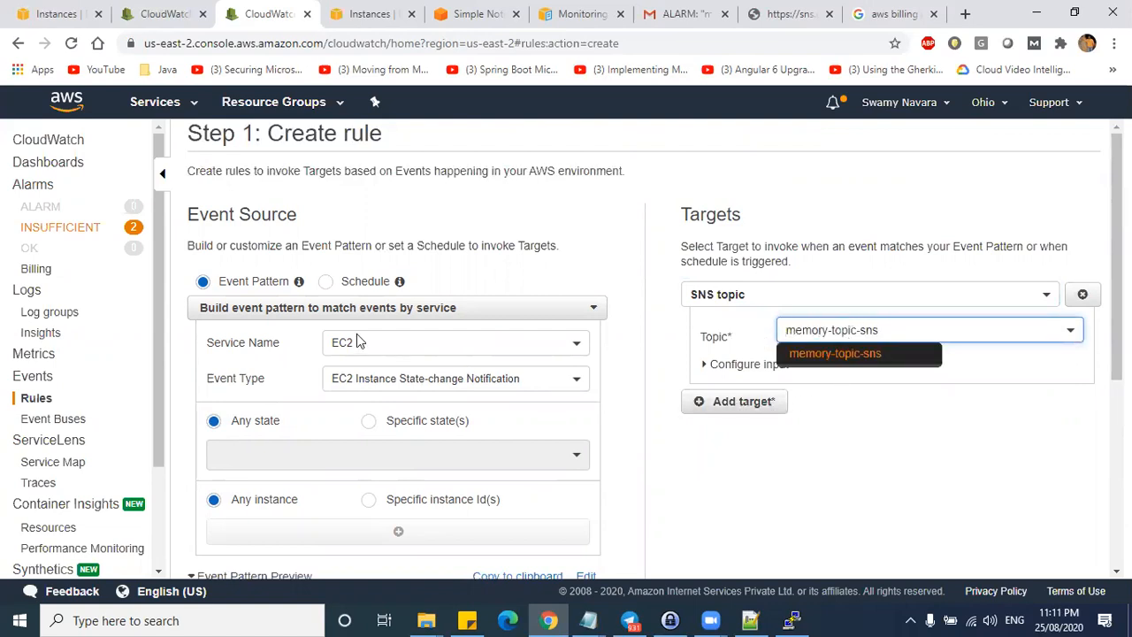
{"action": "left_click", "coordinate": [847, 456]}
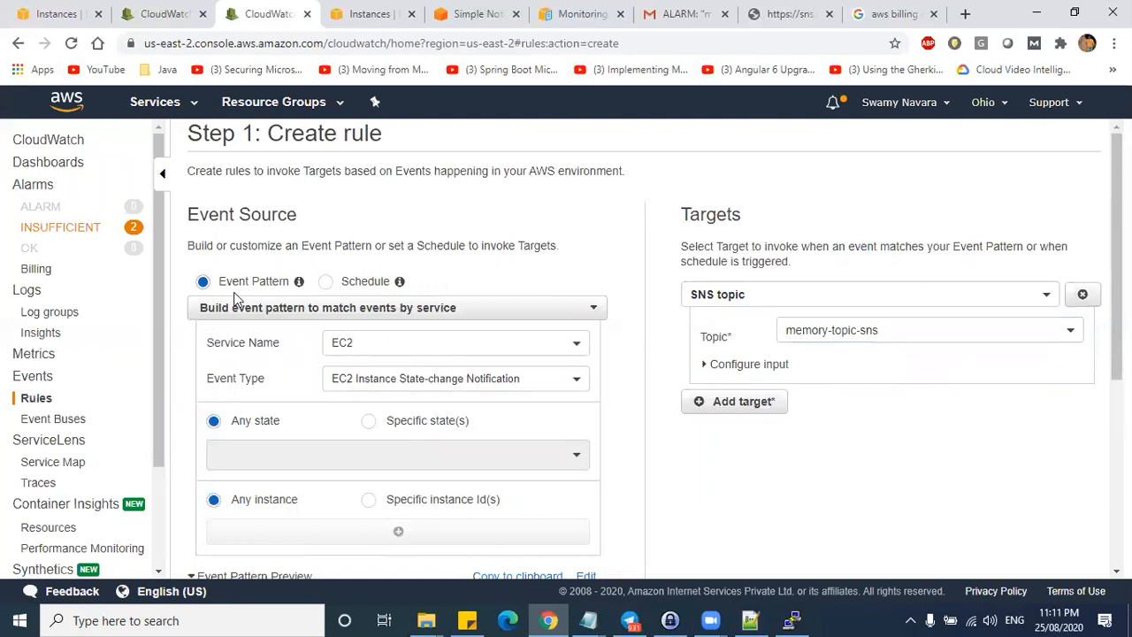
{"action": "left_click", "coordinate": [385, 341]}
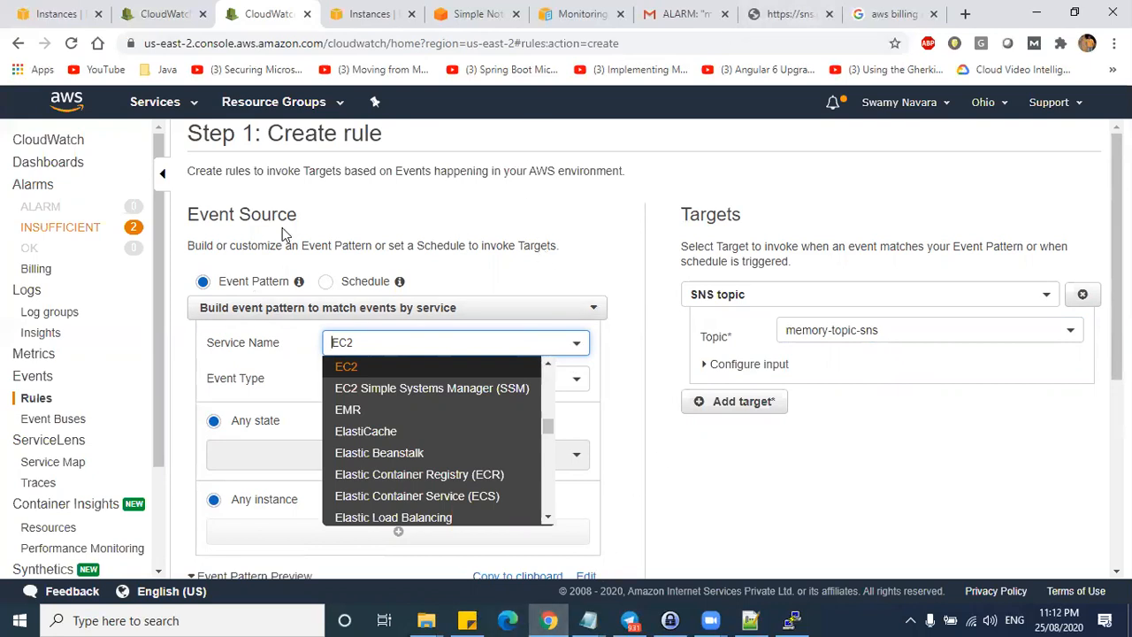
- Set the rule's event source to Schedule, leaving the fixed rate at 5 Minutes
{"action": "left_click_drag", "start_coordinate": [283, 232], "coordinate": [188, 213]}
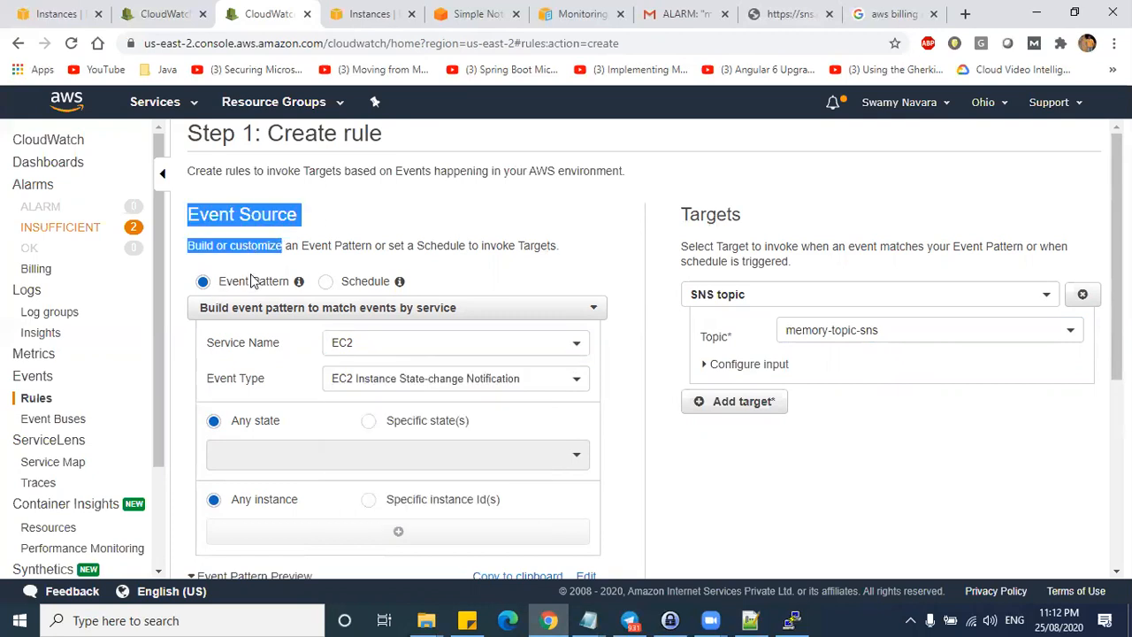
{"action": "left_click", "coordinate": [351, 281]}
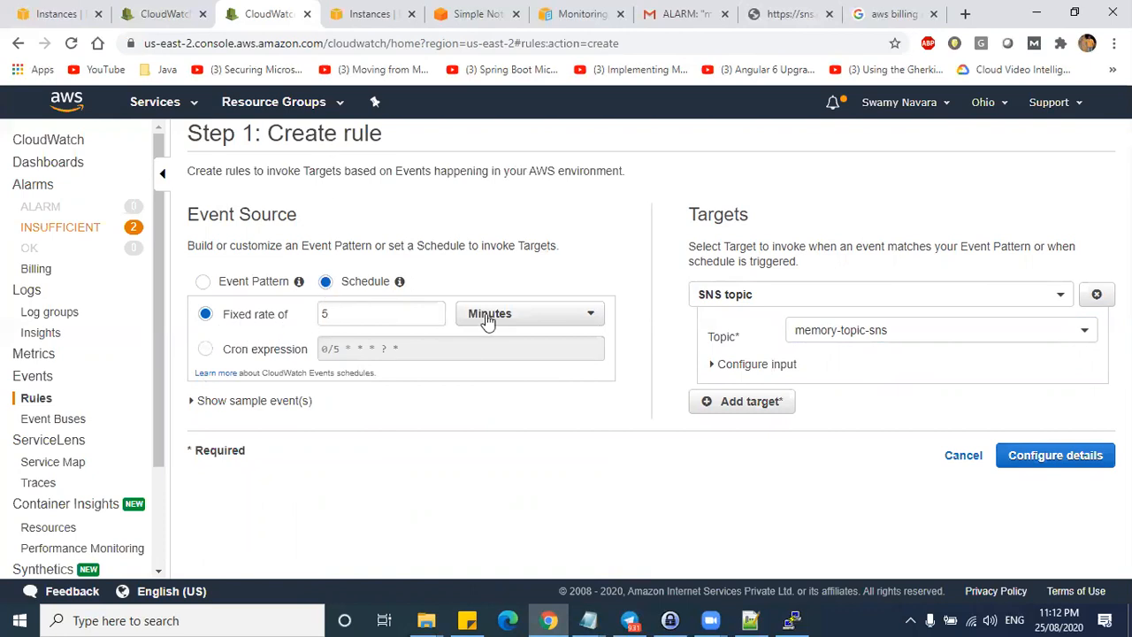
{"action": "left_click", "coordinate": [334, 315]}
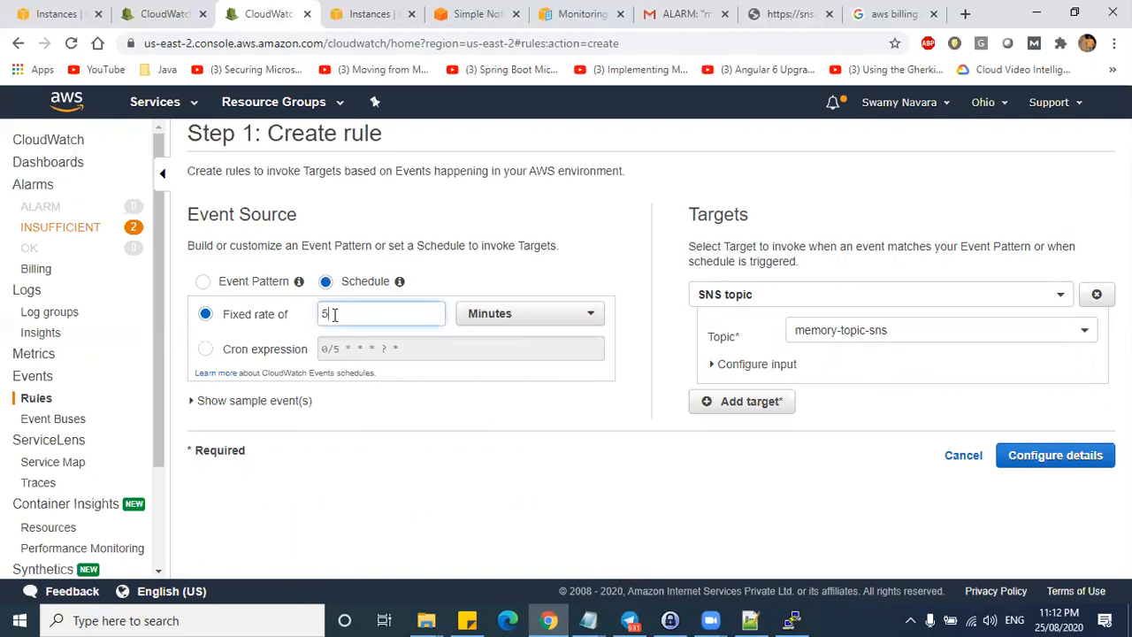
{"action": "double_click", "coordinate": [346, 315]}
{"action": "left_click", "coordinate": [541, 317]}
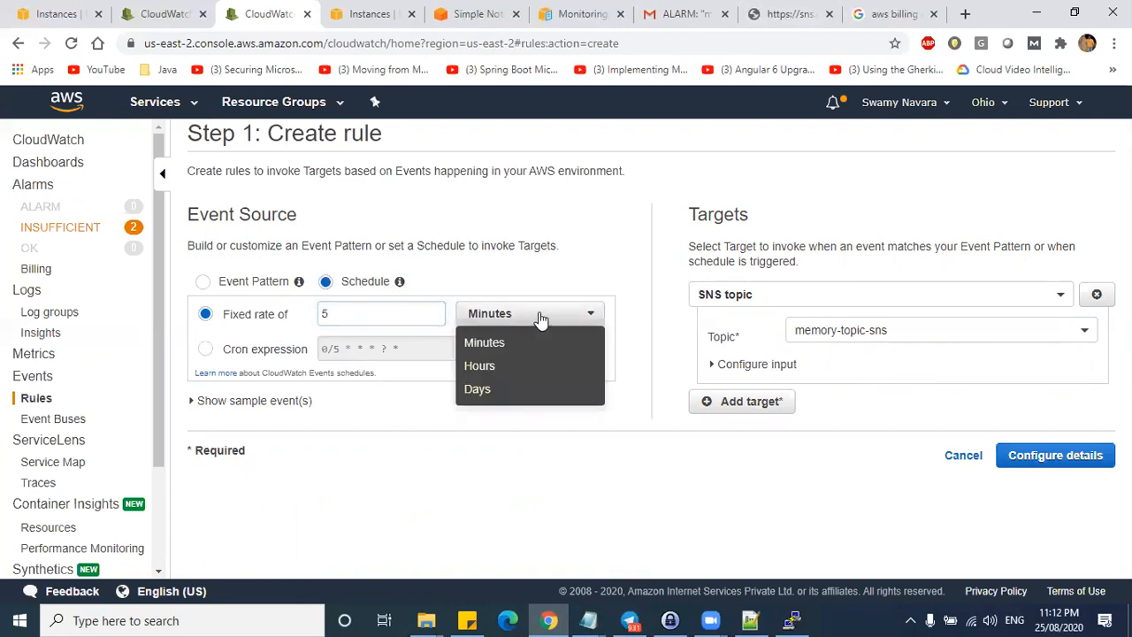
{"action": "left_click", "coordinate": [350, 332]}
- Review the available target types, keeping the SNS topic target
{"action": "left_click", "coordinate": [840, 285]}
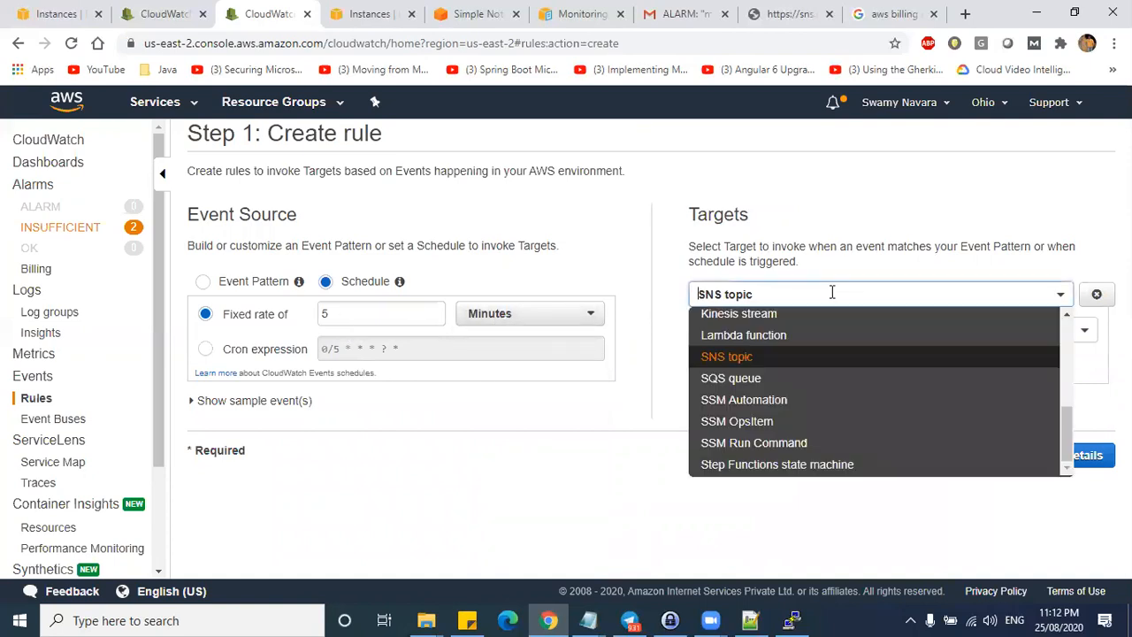
{"action": "left_click", "coordinate": [753, 532]}
{"action": "left_click", "coordinate": [884, 287]}
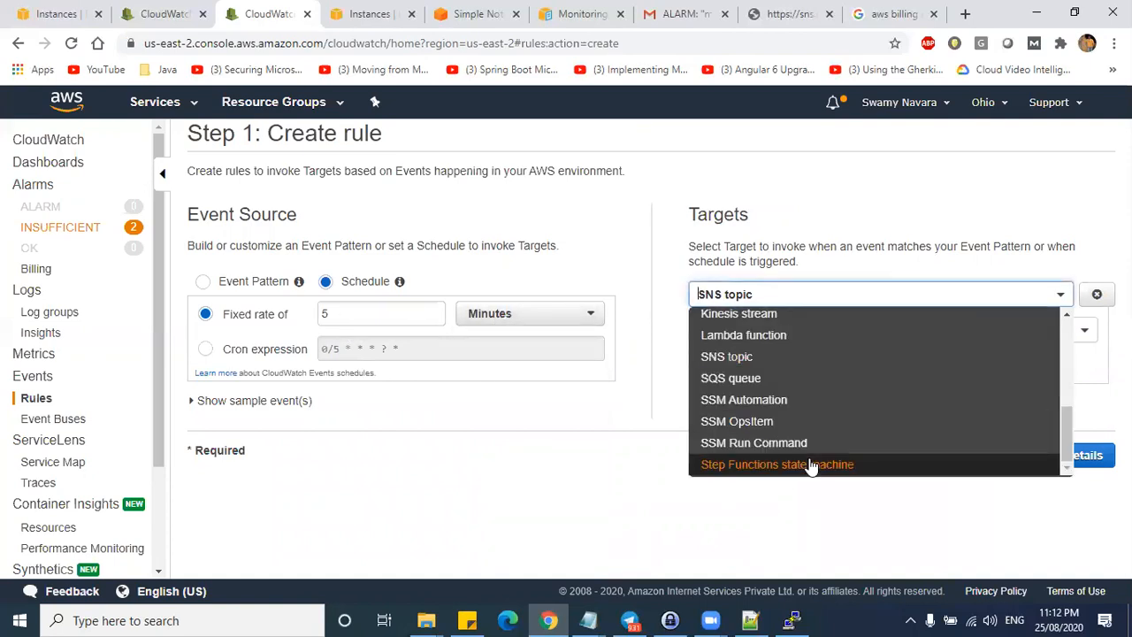
{"action": "scroll", "coordinate": [798, 343], "scroll_direction": "up", "scroll_amount": 3}
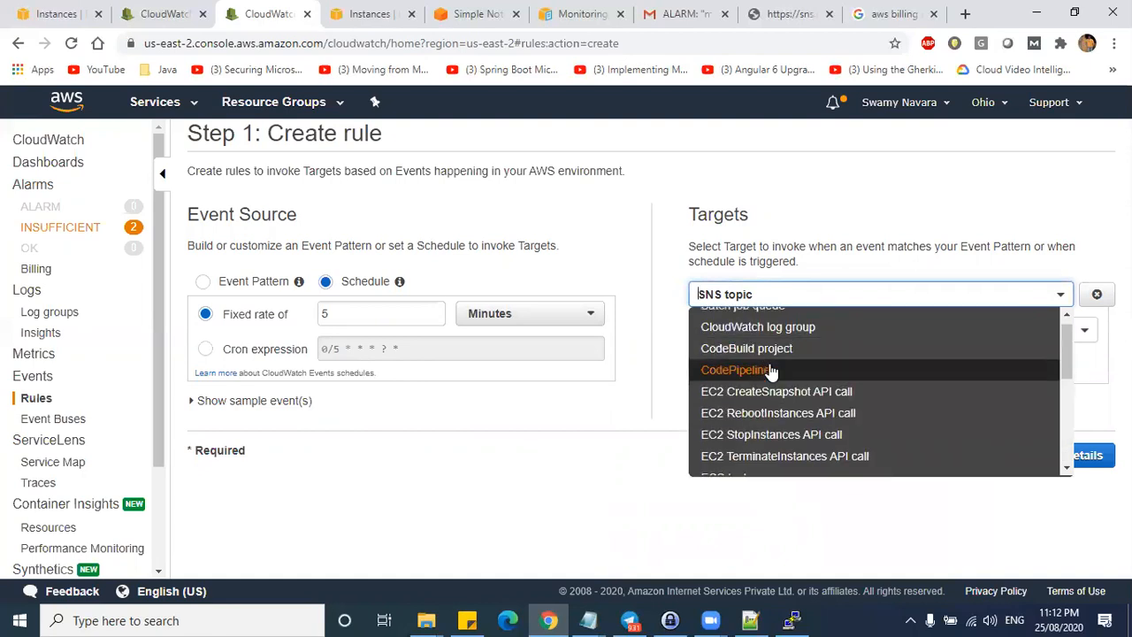
{"action": "scroll", "coordinate": [770, 363], "scroll_direction": "up", "scroll_amount": 1}
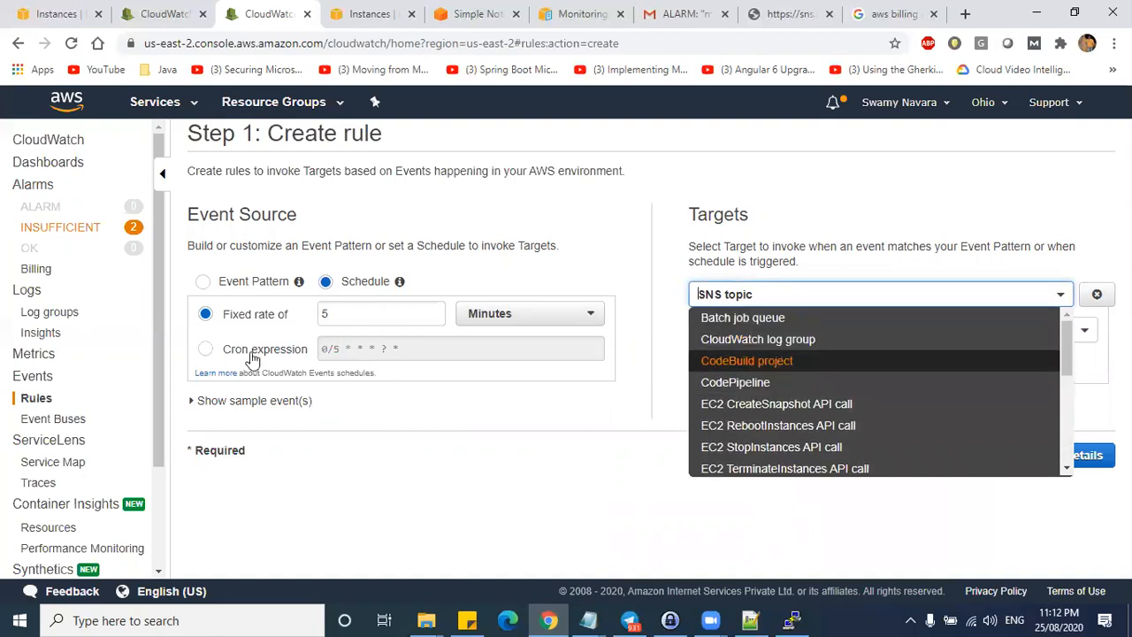
- Switch the schedule to Cron expression and open the Schedule Expressions for Rules documentation
{"action": "left_click", "coordinate": [206, 348]}
{"action": "left_click", "coordinate": [403, 352]}
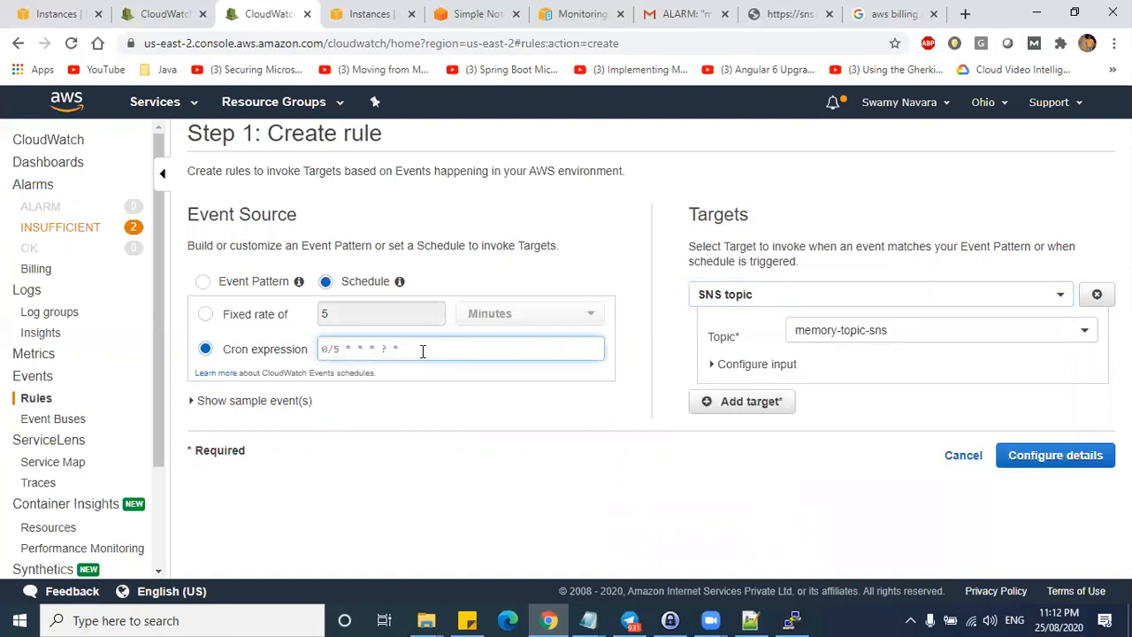
{"action": "left_click", "coordinate": [217, 373]}
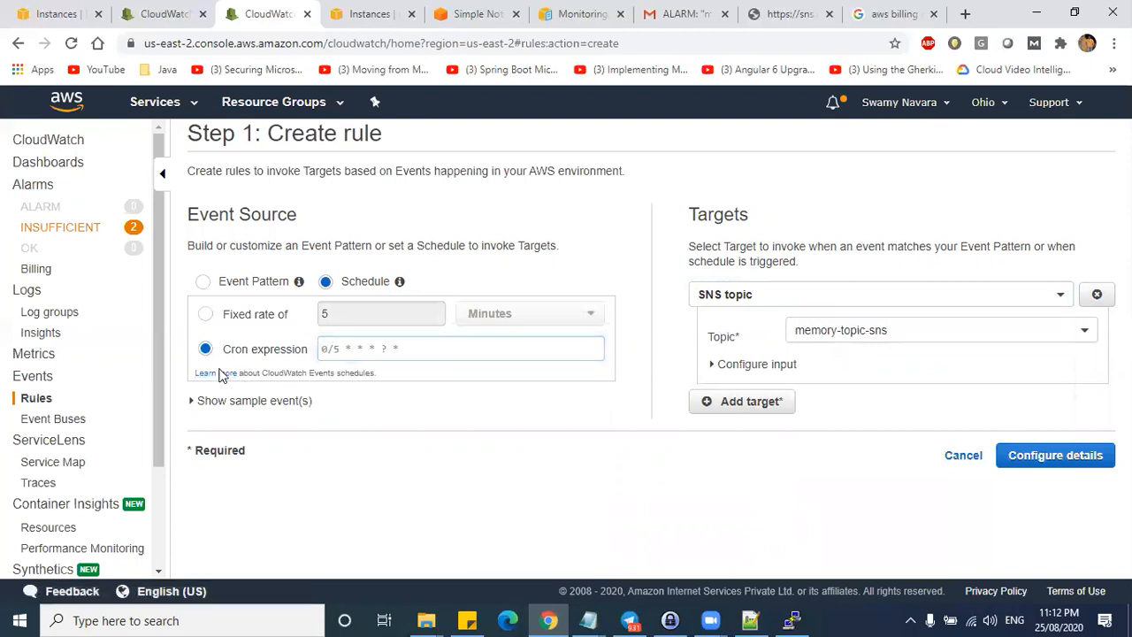
{"action": "left_click", "coordinate": [239, 13]}
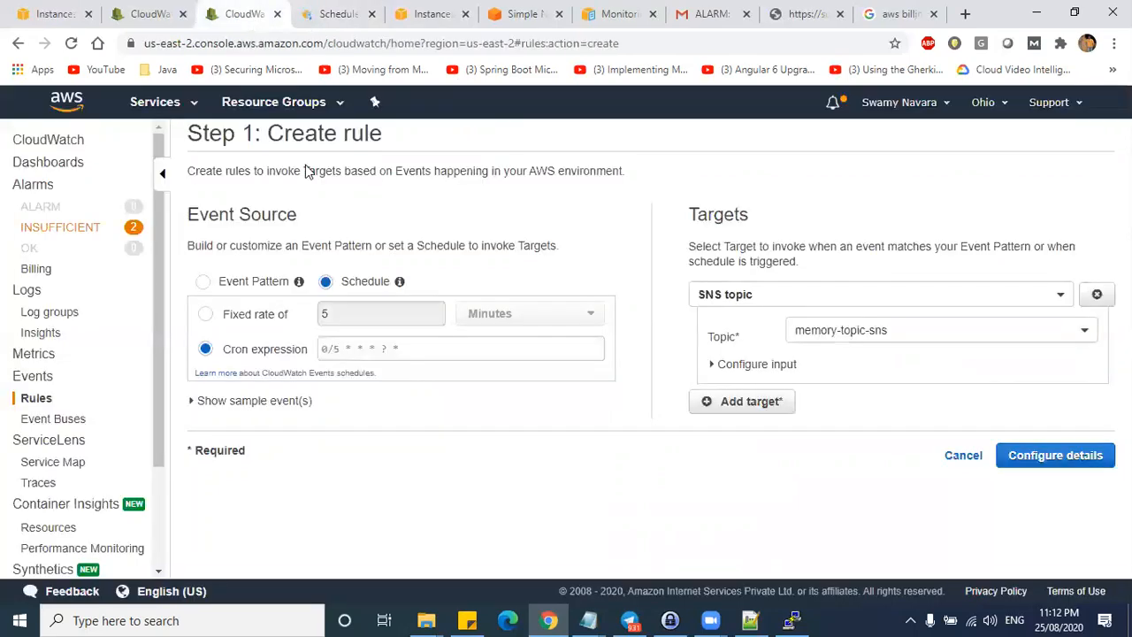
{"action": "left_click", "coordinate": [315, 13]}
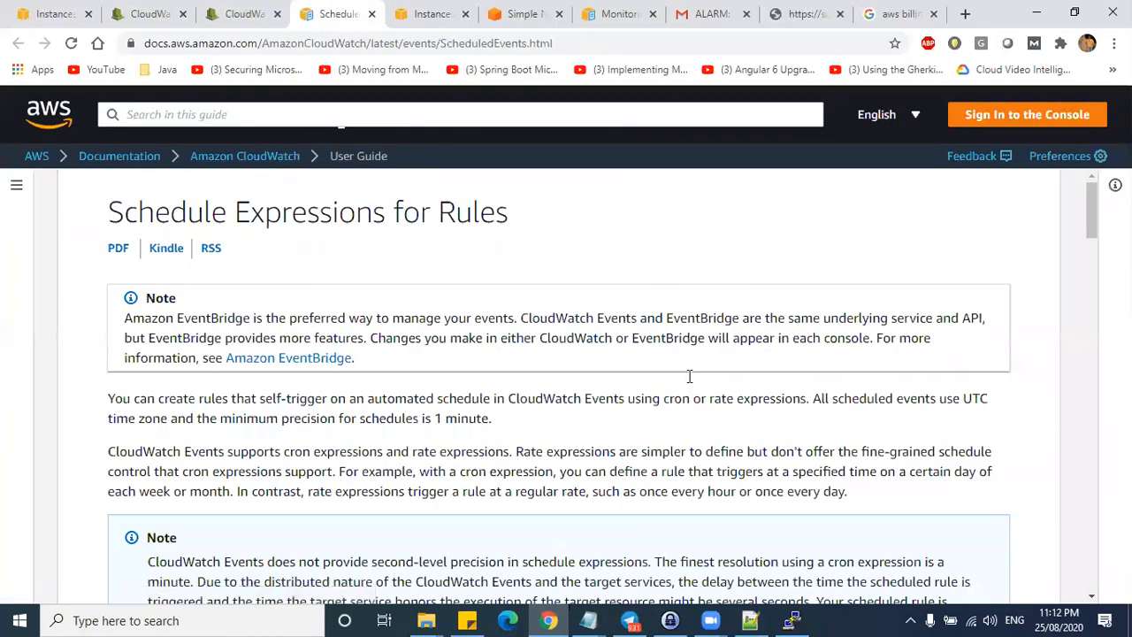
- With the annotation pen, draw six cron field placeholders above the Syntax table
{"action": "scroll", "coordinate": [690, 389], "scroll_direction": "down", "scroll_amount": 10}
{"action": "scroll", "coordinate": [692, 392], "scroll_direction": "up", "scroll_amount": 1}
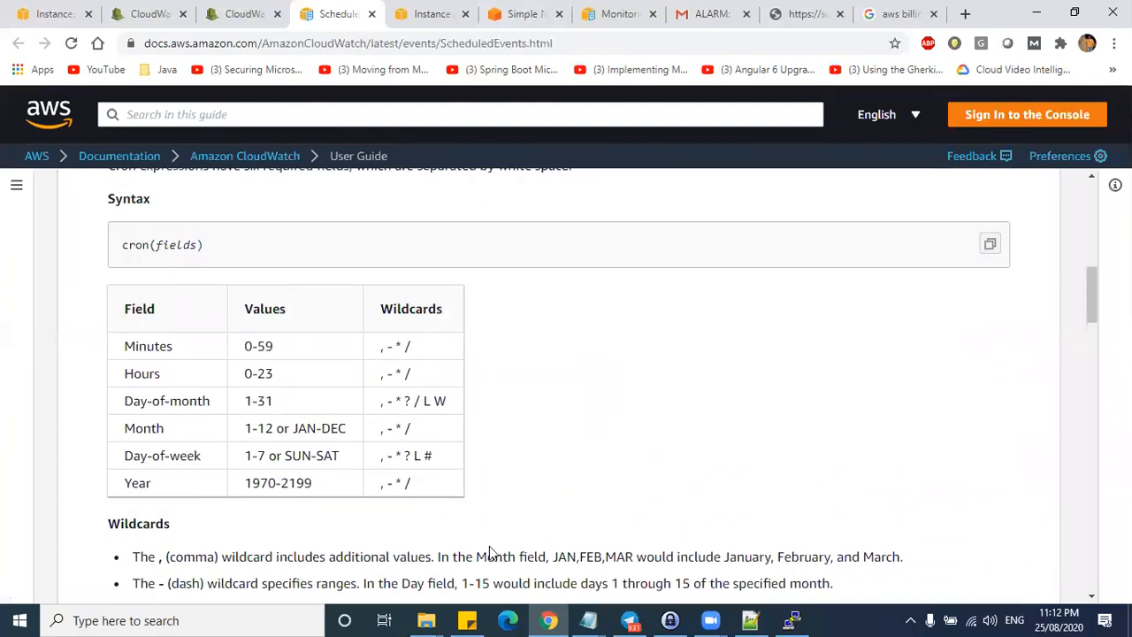
{"action": "left_click", "coordinate": [490, 548]}
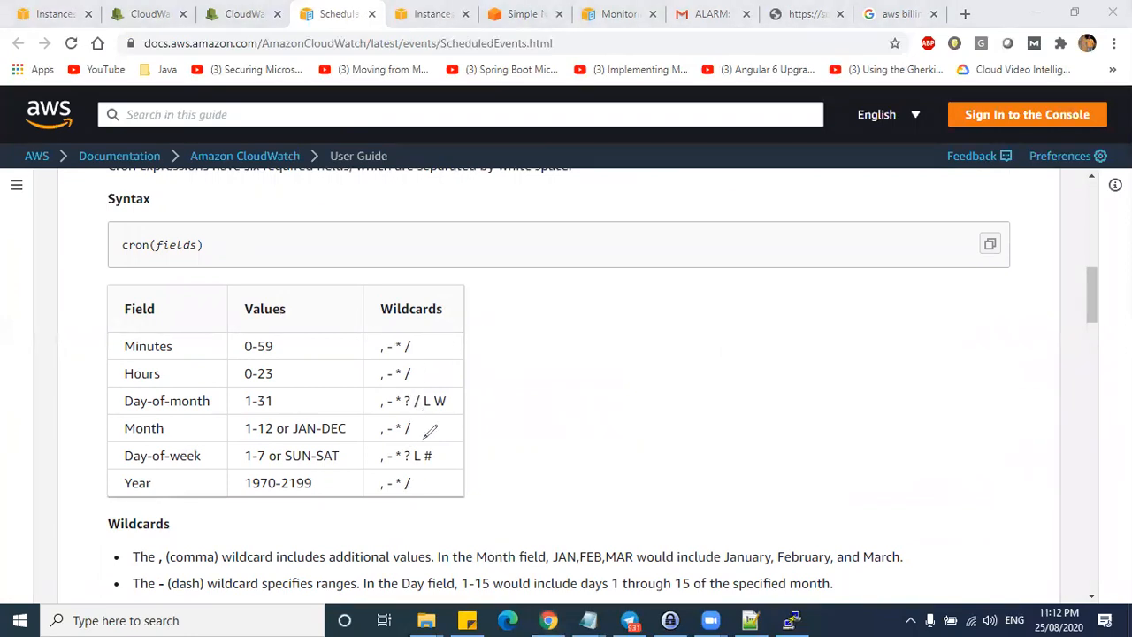
{"action": "mouse_move", "coordinate": [508, 318]}
{"action": "left_mouse_down"}
{"action": "mouse_move", "coordinate": [505, 343]}
{"action": "mouse_move", "coordinate": [515, 338]}
{"action": "left_mouse_up"}
{"action": "left_click_drag", "start_coordinate": [499, 338], "coordinate": [513, 322]}
{"action": "mouse_move", "coordinate": [608, 318]}
{"action": "left_mouse_down"}
{"action": "mouse_move", "coordinate": [609, 343]}
{"action": "mouse_move", "coordinate": [629, 342]}
{"action": "mouse_move", "coordinate": [608, 333]}
{"action": "left_mouse_up"}
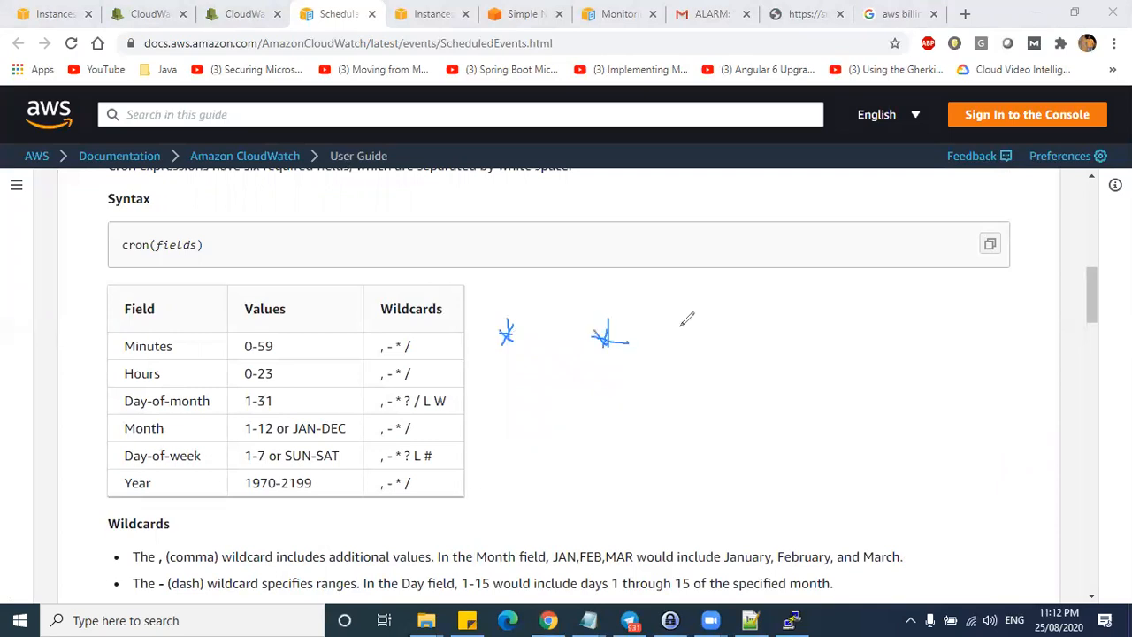
{"action": "left_click_drag", "start_coordinate": [759, 322], "coordinate": [782, 341]}
{"action": "left_click_drag", "start_coordinate": [855, 317], "coordinate": [851, 333]}
{"action": "left_click_drag", "start_coordinate": [962, 296], "coordinate": [955, 310]}
- Link Minutes, Hours, Day-of-month, Month, Day-of-week and Year to their placeholders
{"action": "mouse_move", "coordinate": [162, 347]}
{"action": "left_mouse_down"}
{"action": "mouse_move", "coordinate": [266, 324]}
{"action": "mouse_move", "coordinate": [509, 324]}
{"action": "left_mouse_up"}
{"action": "mouse_move", "coordinate": [150, 372]}
{"action": "left_mouse_down"}
{"action": "mouse_move", "coordinate": [526, 384]}
{"action": "mouse_move", "coordinate": [605, 339]}
{"action": "left_mouse_up"}
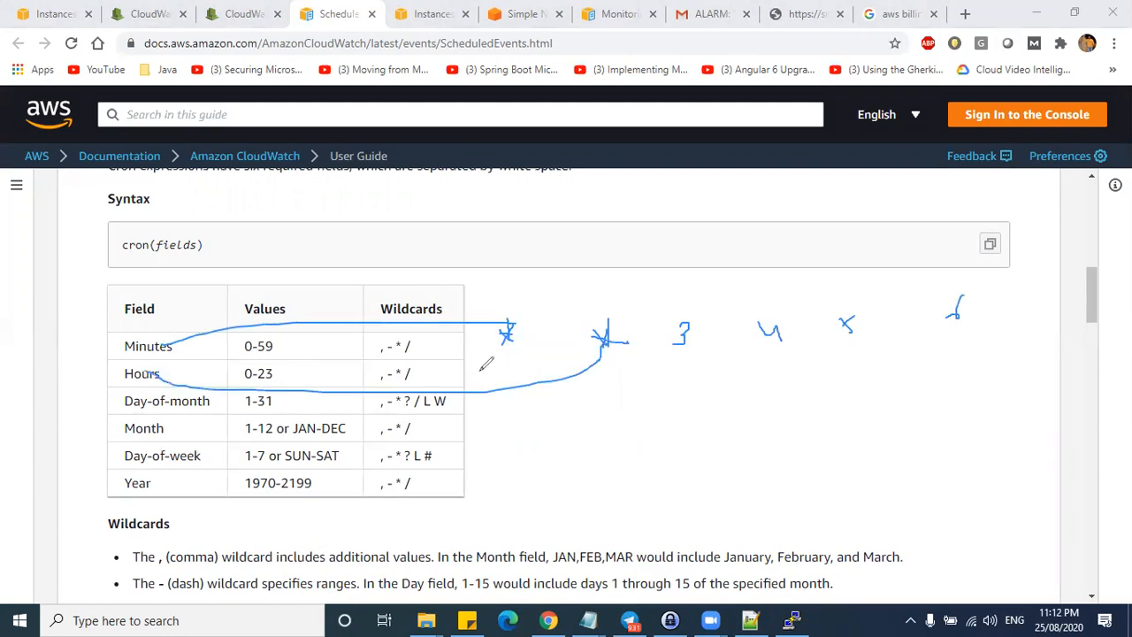
{"action": "mouse_move", "coordinate": [165, 400]}
{"action": "left_mouse_down"}
{"action": "mouse_move", "coordinate": [80, 435]}
{"action": "mouse_move", "coordinate": [650, 346]}
{"action": "left_mouse_up"}
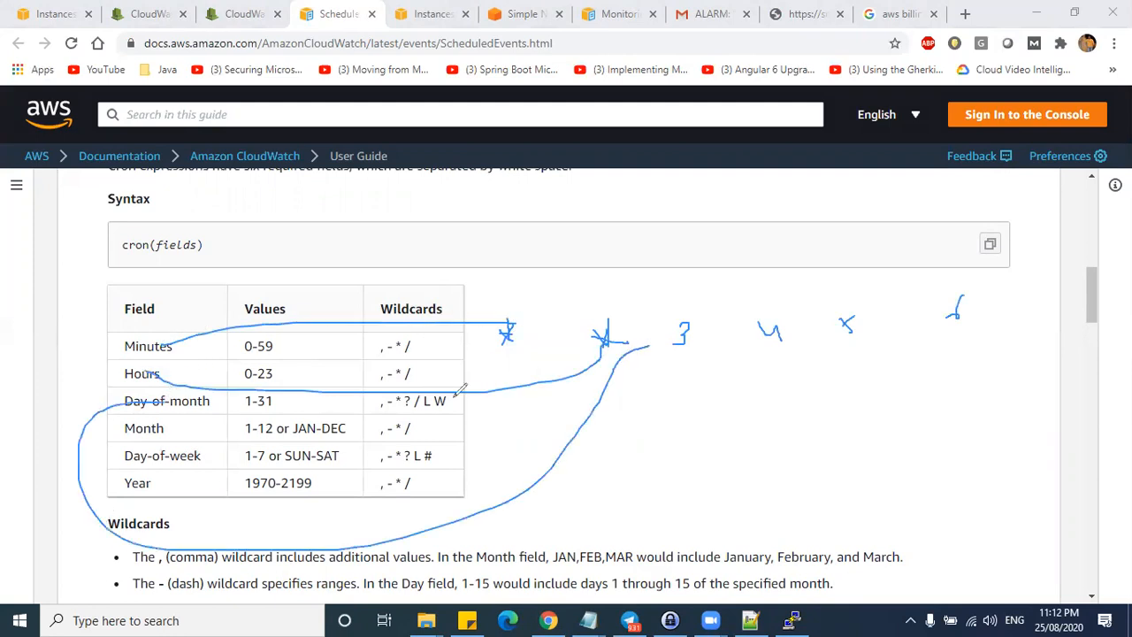
{"action": "mouse_move", "coordinate": [146, 426]}
{"action": "left_mouse_down"}
{"action": "mouse_move", "coordinate": [128, 451]}
{"action": "mouse_move", "coordinate": [610, 479]}
{"action": "mouse_move", "coordinate": [734, 380]}
{"action": "mouse_move", "coordinate": [763, 332]}
{"action": "left_mouse_up"}
{"action": "mouse_move", "coordinate": [190, 457]}
{"action": "left_mouse_down"}
{"action": "mouse_move", "coordinate": [717, 442]}
{"action": "mouse_move", "coordinate": [845, 346]}
{"action": "left_mouse_up"}
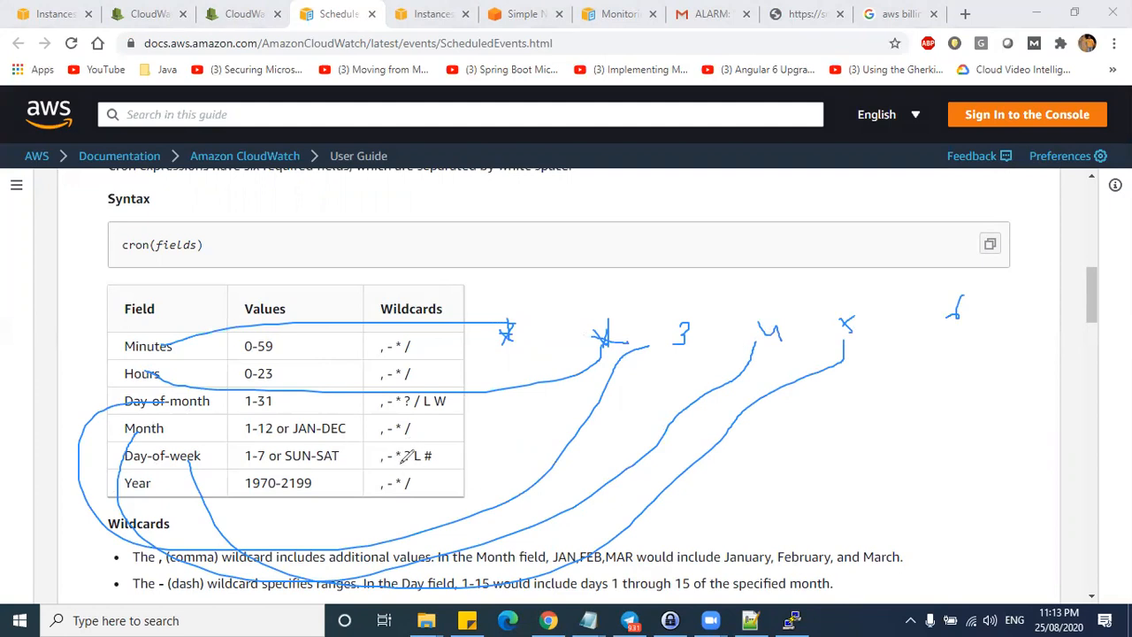
{"action": "mouse_move", "coordinate": [150, 486]}
{"action": "left_mouse_down"}
{"action": "mouse_move", "coordinate": [1060, 398]}
{"action": "mouse_move", "coordinate": [955, 340]}
{"action": "left_mouse_up"}
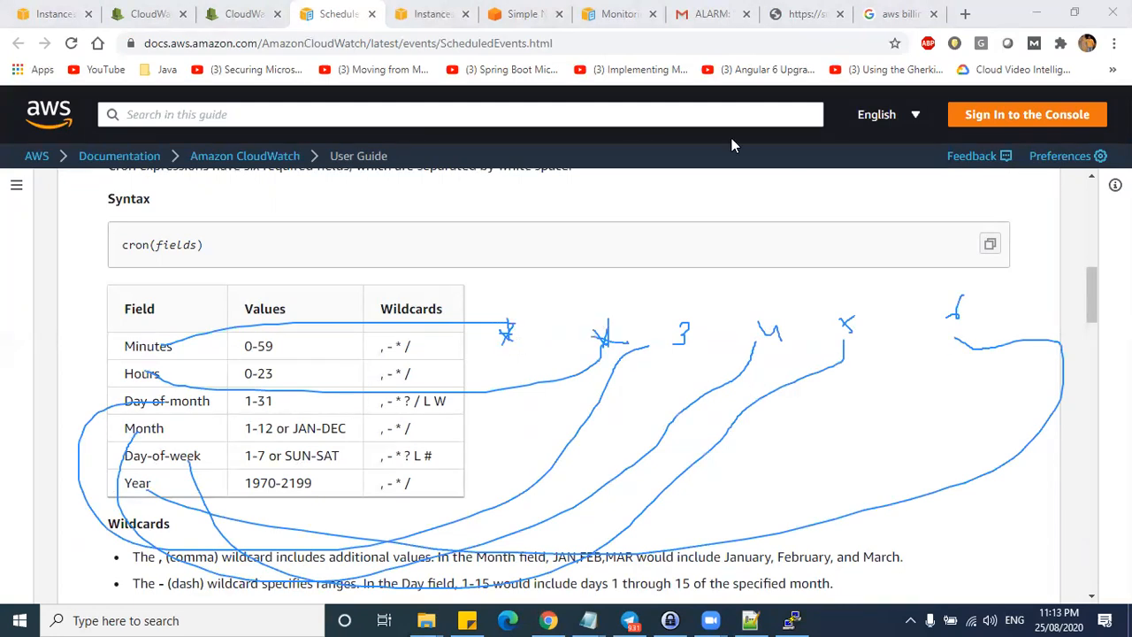
- Highlight the example 0 10 * * ? * field by field, along with its meaning
{"action": "scroll", "coordinate": [716, 376], "scroll_direction": "down", "scroll_amount": 10}
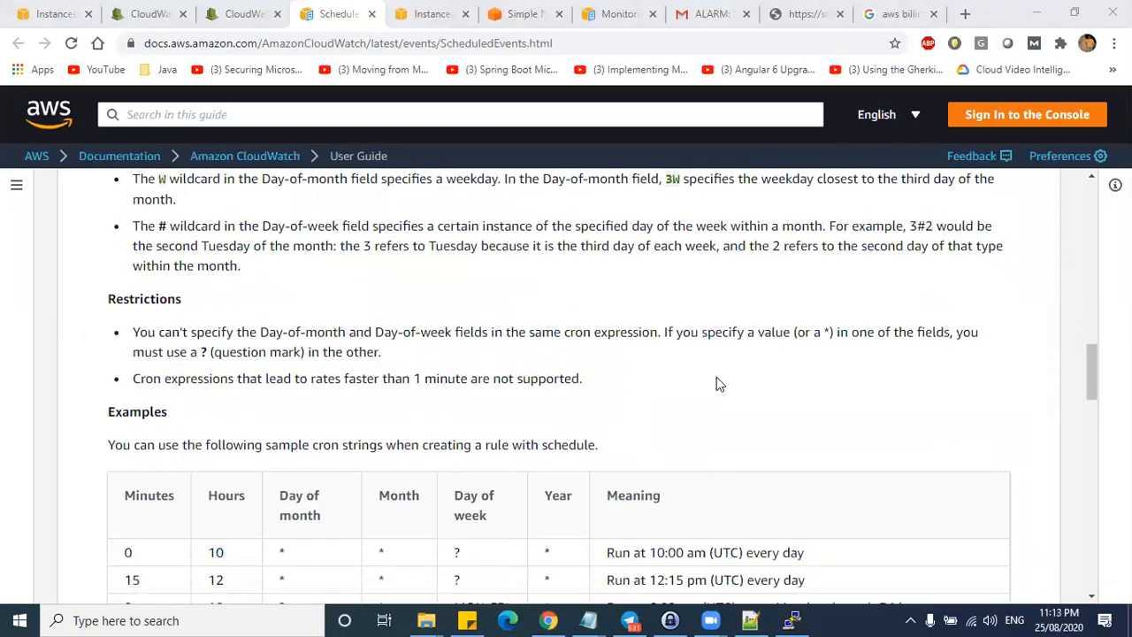
{"action": "scroll", "coordinate": [716, 376], "scroll_direction": "up", "scroll_amount": 2}
{"action": "scroll", "coordinate": [279, 369], "scroll_direction": "down", "scroll_amount": 1}
{"action": "left_click_drag", "start_coordinate": [118, 321], "coordinate": [716, 321]}
{"action": "left_click_drag", "start_coordinate": [743, 320], "coordinate": [804, 320]}
{"action": "left_click_drag", "start_coordinate": [118, 320], "coordinate": [559, 322]}
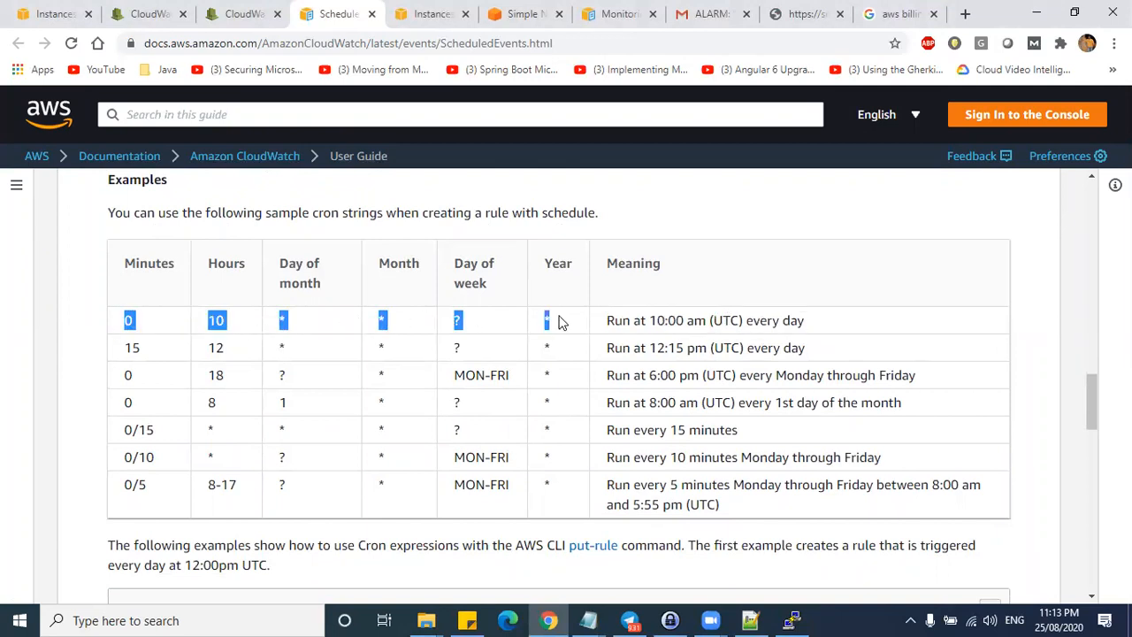
{"action": "left_click", "coordinate": [135, 322]}
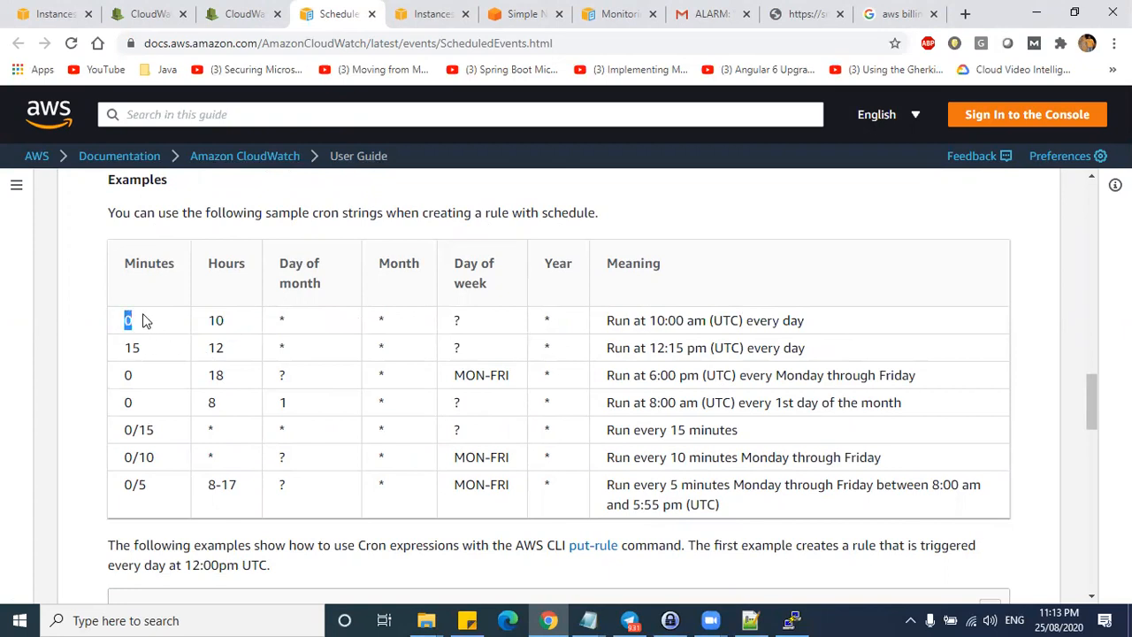
{"action": "left_click", "coordinate": [232, 288]}
{"action": "left_click_drag", "start_coordinate": [236, 327], "coordinate": [333, 321]}
{"action": "left_click_drag", "start_coordinate": [752, 322], "coordinate": [805, 322]}
{"action": "left_click_drag", "start_coordinate": [395, 320], "coordinate": [362, 322]}
{"action": "left_click_drag", "start_coordinate": [452, 320], "coordinate": [509, 316]}
- Highlight the ? and / wildcard descriptions in the Wildcards section
{"action": "scroll", "coordinate": [500, 409], "scroll_direction": "down", "scroll_amount": 5}
{"action": "scroll", "coordinate": [232, 353], "scroll_direction": "up", "scroll_amount": 8}
{"action": "scroll", "coordinate": [231, 354], "scroll_direction": "up", "scroll_amount": 3}
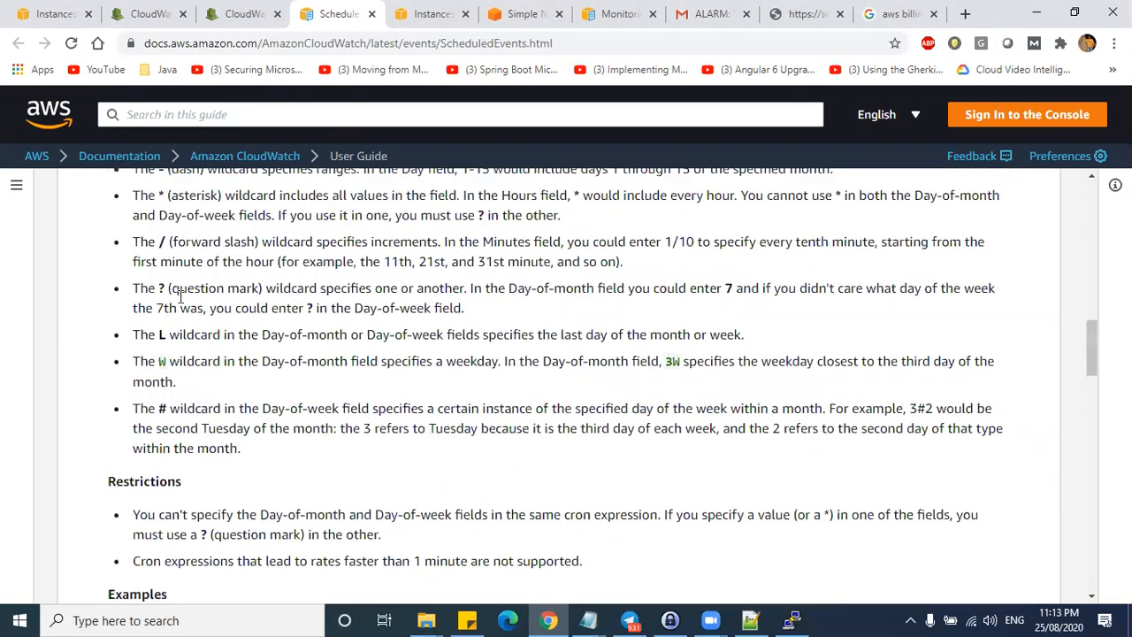
{"action": "left_click_drag", "start_coordinate": [160, 455], "coordinate": [328, 455]}
{"action": "triple_click", "coordinate": [329, 456]}
{"action": "left_click", "coordinate": [179, 405]}
{"action": "left_click_drag", "start_coordinate": [179, 405], "coordinate": [250, 428]}
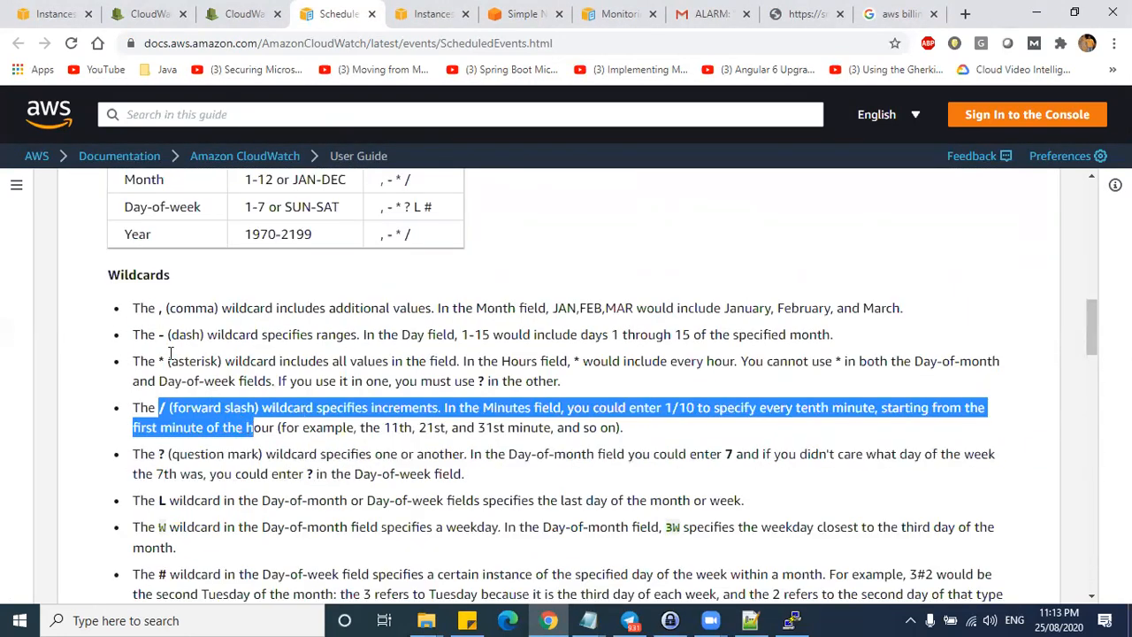
{"action": "left_click_drag", "start_coordinate": [171, 361], "coordinate": [228, 386]}
- Highlight the rows of the cron fields table
{"action": "scroll", "coordinate": [260, 400], "scroll_direction": "down", "scroll_amount": 2}
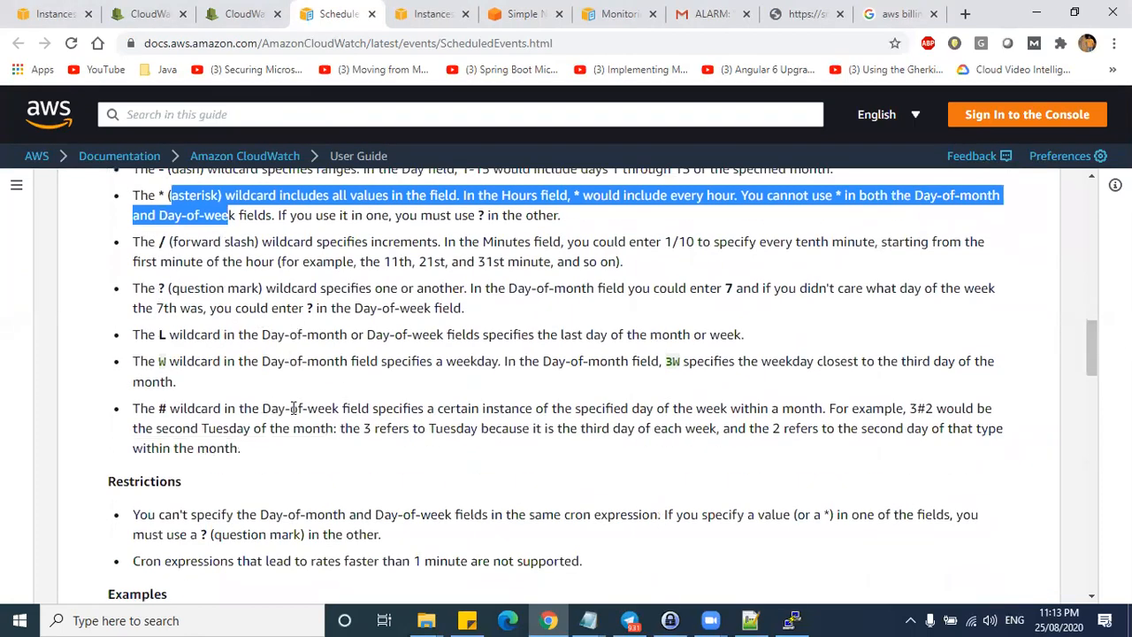
{"action": "scroll", "coordinate": [288, 356], "scroll_direction": "up", "scroll_amount": 5}
{"action": "left_click_drag", "start_coordinate": [285, 360], "coordinate": [319, 475]}
{"action": "left_click", "coordinate": [401, 366]}
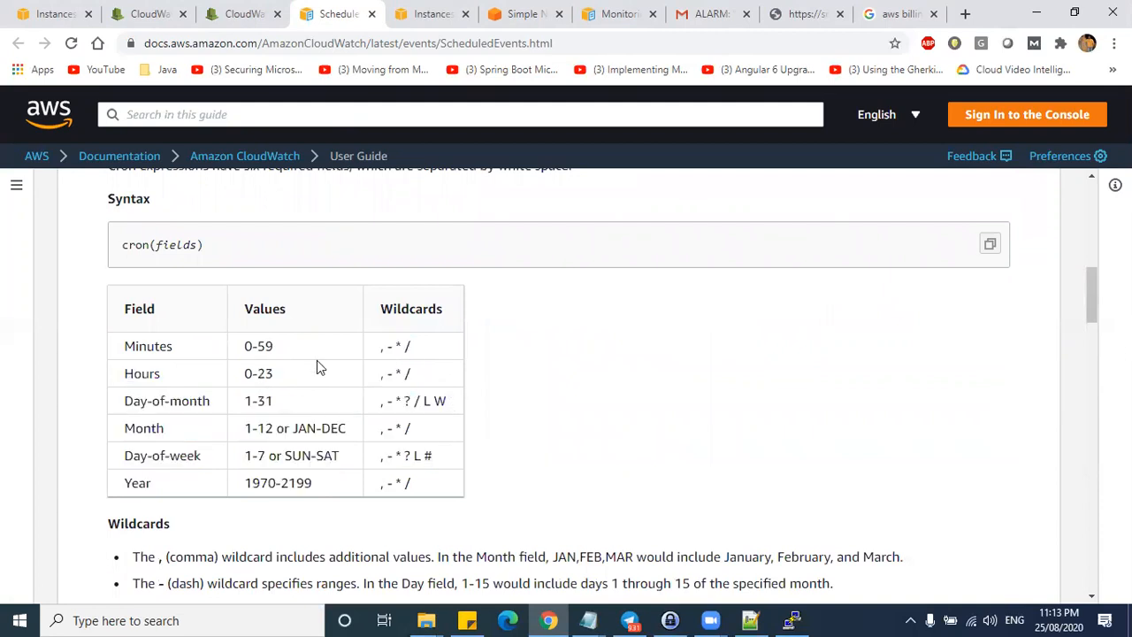
{"action": "left_click_drag", "start_coordinate": [125, 346], "coordinate": [571, 480]}
{"action": "left_click", "coordinate": [571, 480]}
- Scroll further down the page, then switch to LabNotes.txt in Notepad++
{"action": "scroll", "coordinate": [582, 347], "scroll_direction": "down", "scroll_amount": 2}
{"action": "scroll", "coordinate": [416, 354], "scroll_direction": "up", "scroll_amount": 1}
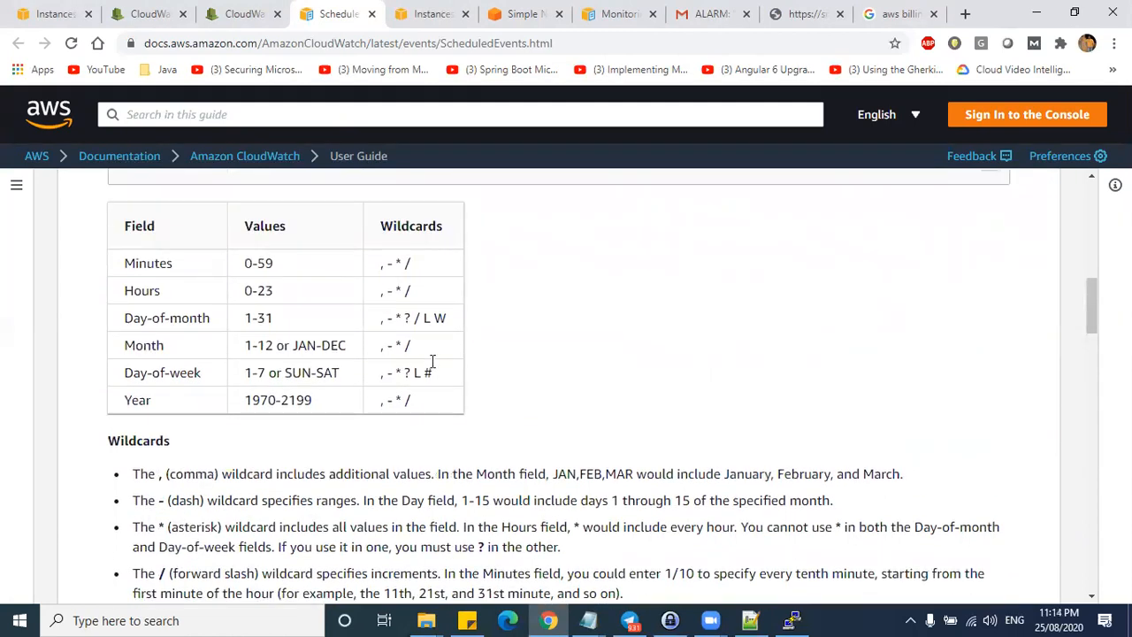
{"action": "scroll", "coordinate": [509, 366], "scroll_direction": "down", "scroll_amount": 3}
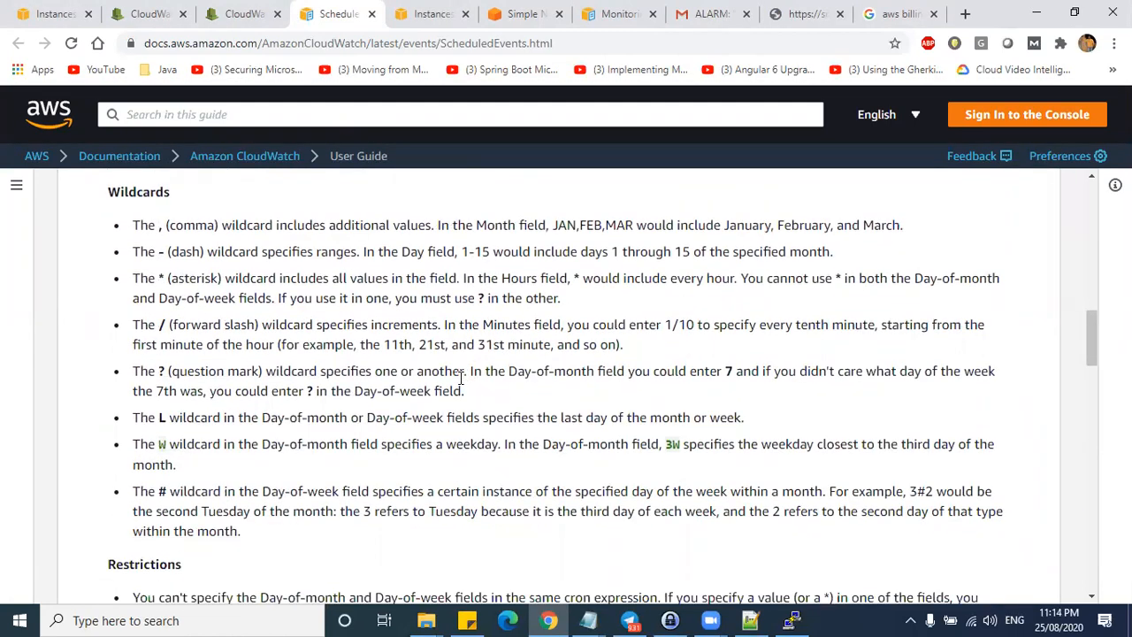
{"action": "scroll", "coordinate": [369, 342], "scroll_direction": "down", "scroll_amount": 7}
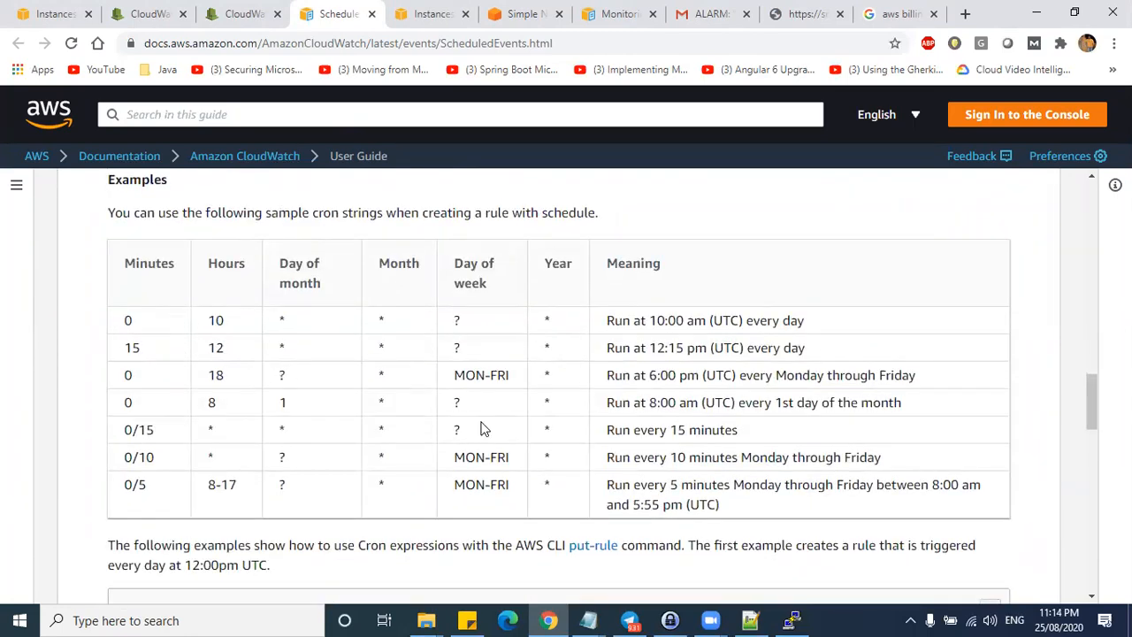
{"action": "left_click", "coordinate": [750, 620]}
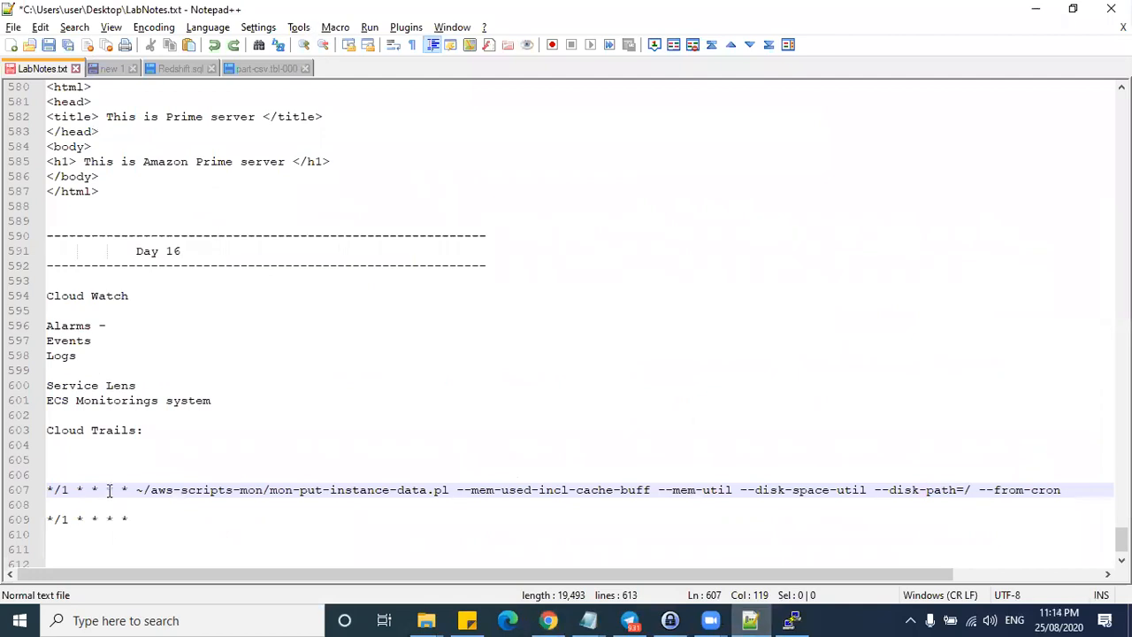
- Extend cron line 609 to */1 * * * * * and select the whole line
{"action": "left_click_drag", "start_coordinate": [141, 518], "coordinate": [32, 519]}
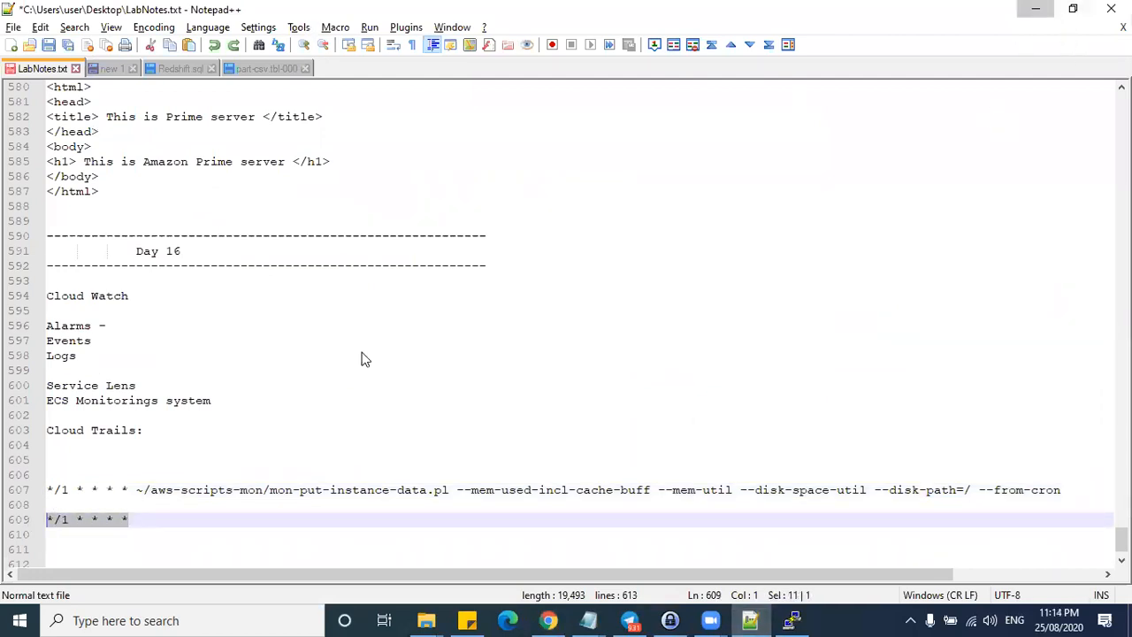
{"action": "key", "text": "alt+Tab"}
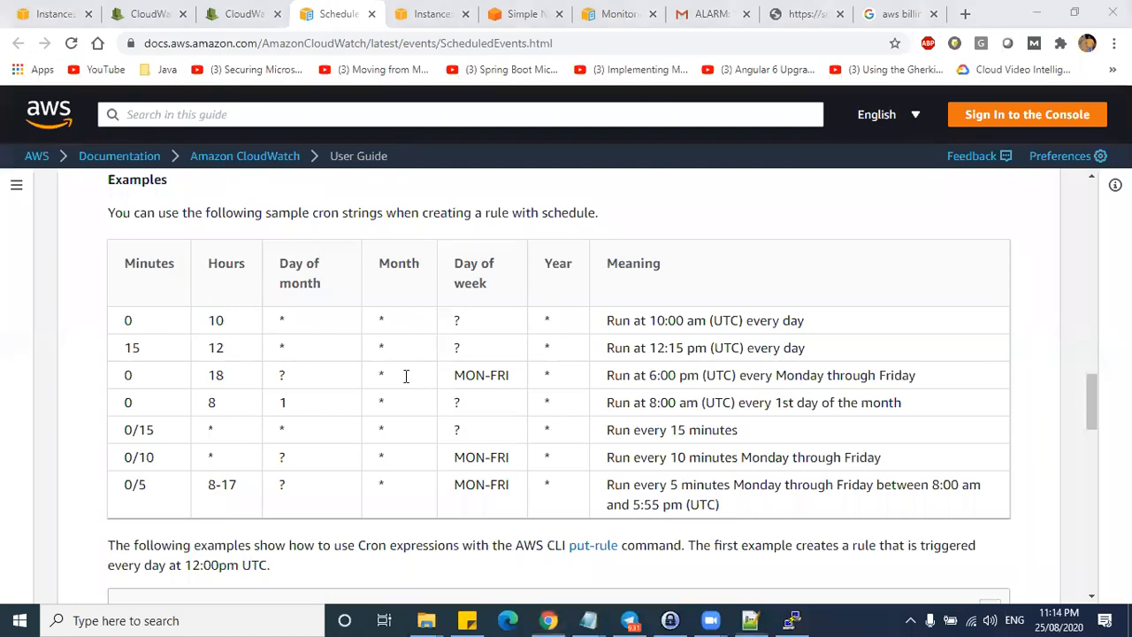
{"action": "key", "text": "alt+Tab"}
{"action": "left_click", "coordinate": [150, 518]}
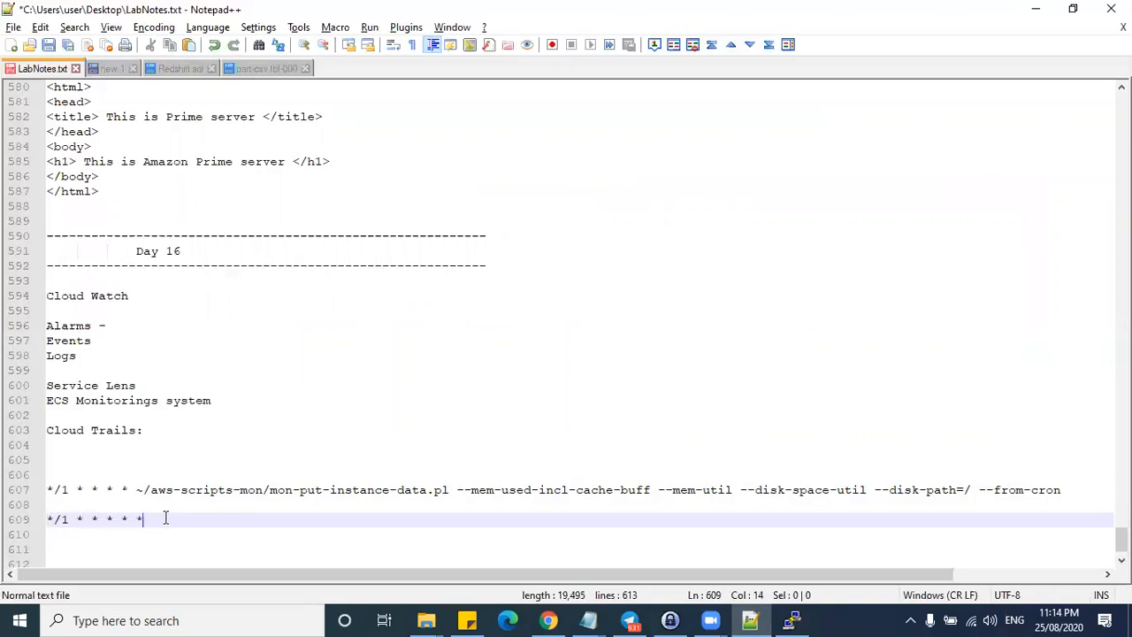
{"action": "left_click_drag", "start_coordinate": [166, 518], "coordinate": [27, 520]}
- Minimize Notepad++ and return to the CloudWatch Create rule page
{"action": "left_click", "coordinate": [1037, 11]}
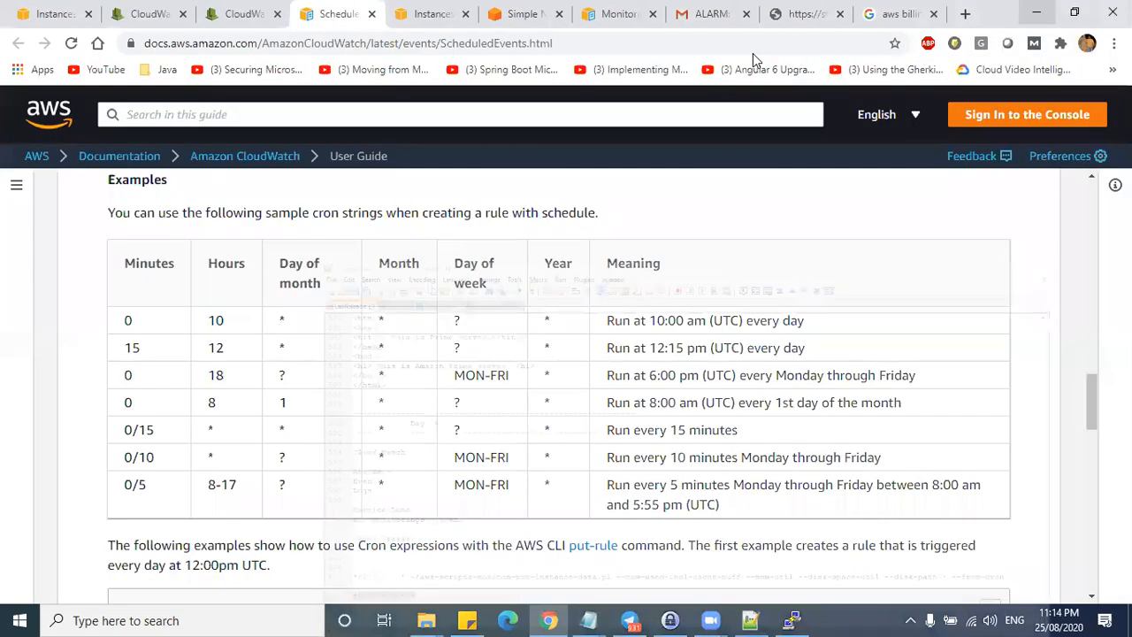
{"action": "scroll", "coordinate": [566, 353], "scroll_direction": "up", "scroll_amount": 5}
{"action": "left_click", "coordinate": [237, 12]}
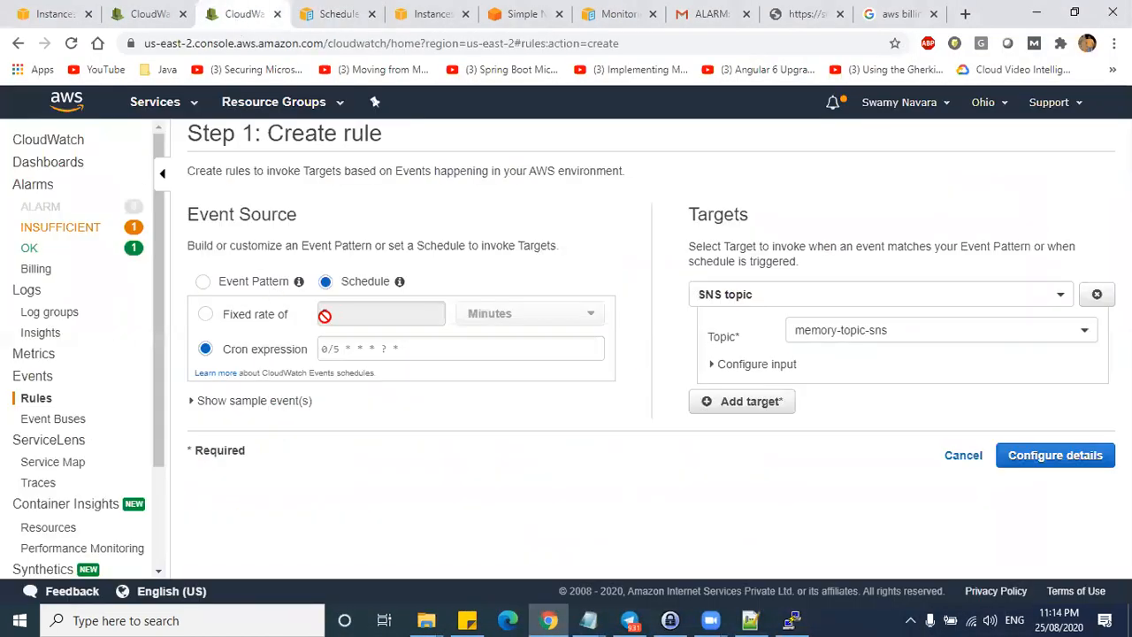
- Set the cron expression to * 1 * * * * and show its sample event
{"action": "left_click", "coordinate": [345, 349]}
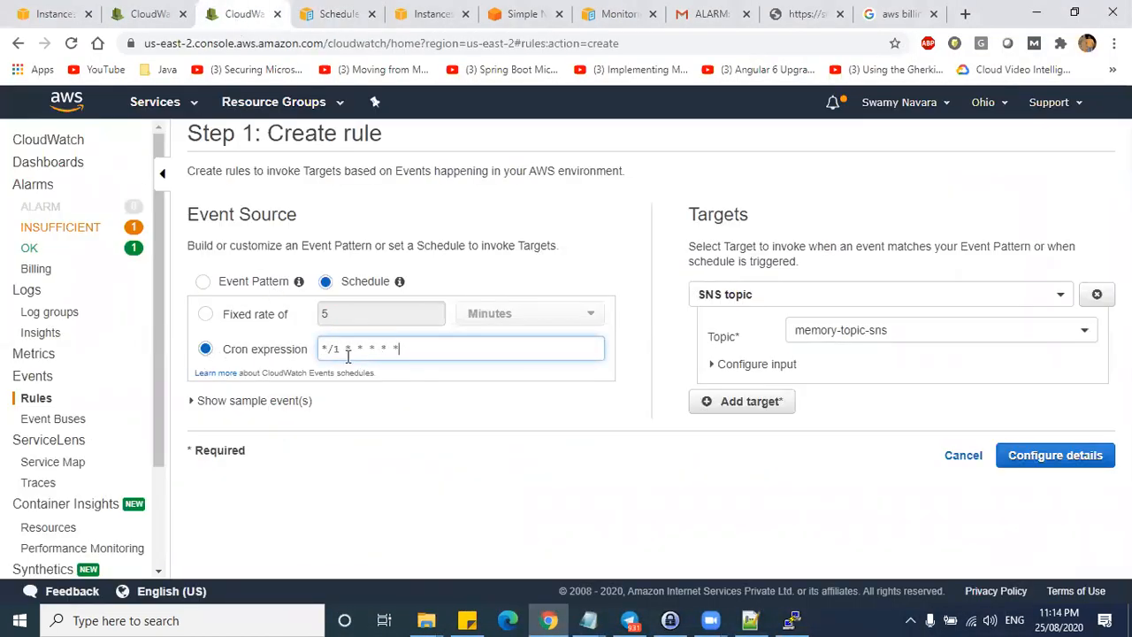
{"action": "left_click", "coordinate": [416, 351]}
{"action": "left_click", "coordinate": [356, 312]}
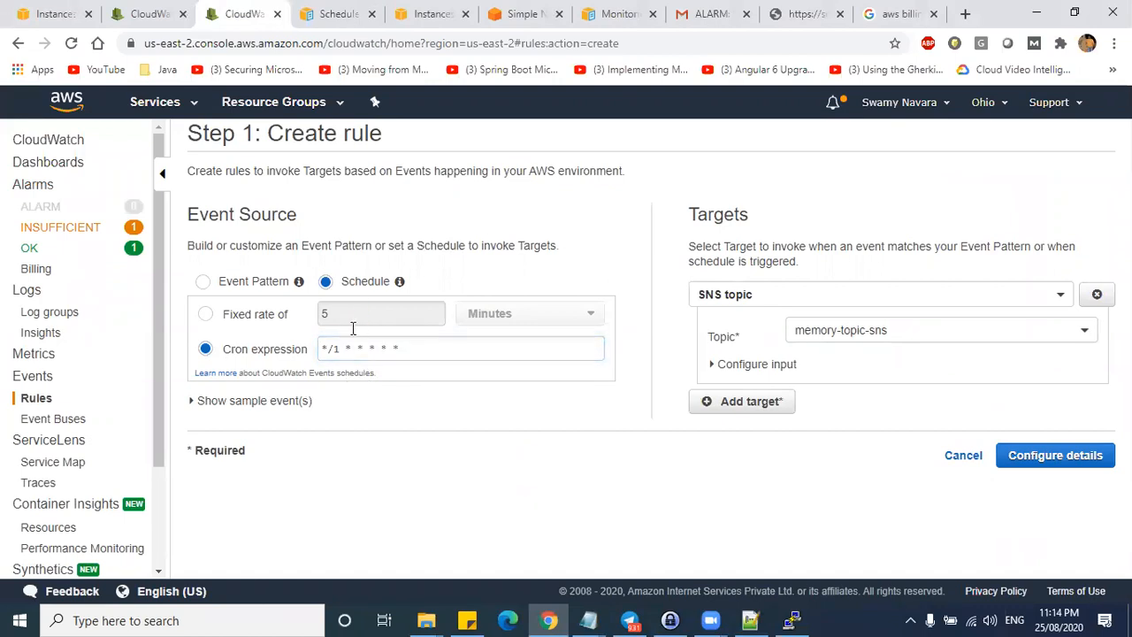
{"action": "left_click", "coordinate": [407, 349]}
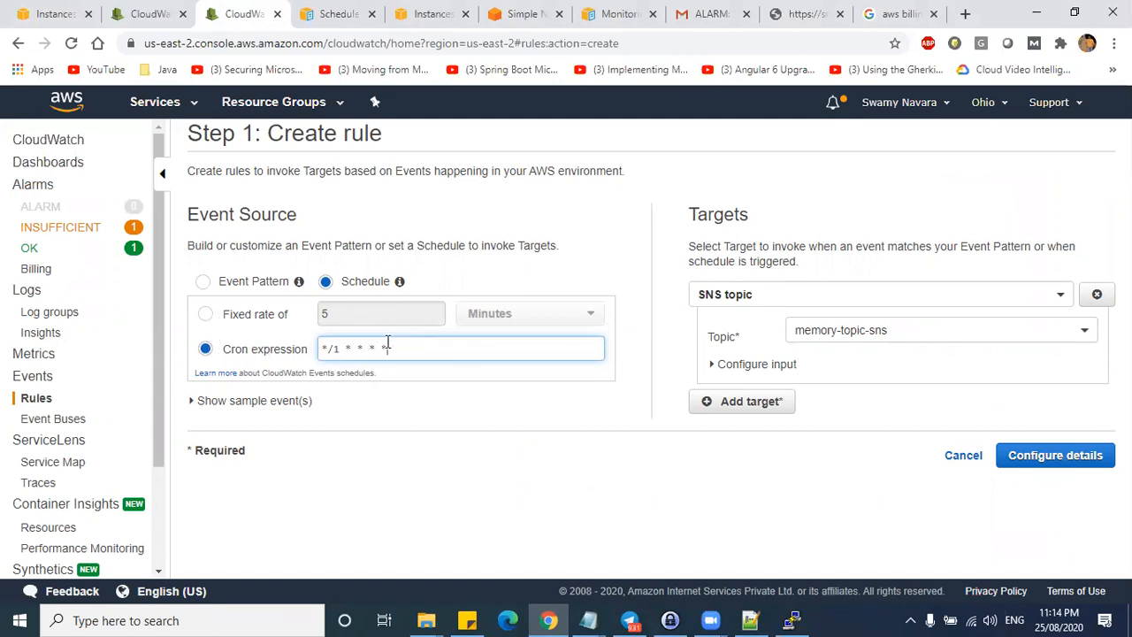
{"action": "key", "text": "BackSpace"}
{"action": "left_click", "coordinate": [397, 340]}
{"action": "left_click", "coordinate": [193, 400]}
{"action": "scroll", "coordinate": [431, 407], "scroll_direction": "down", "scroll_amount": 1}
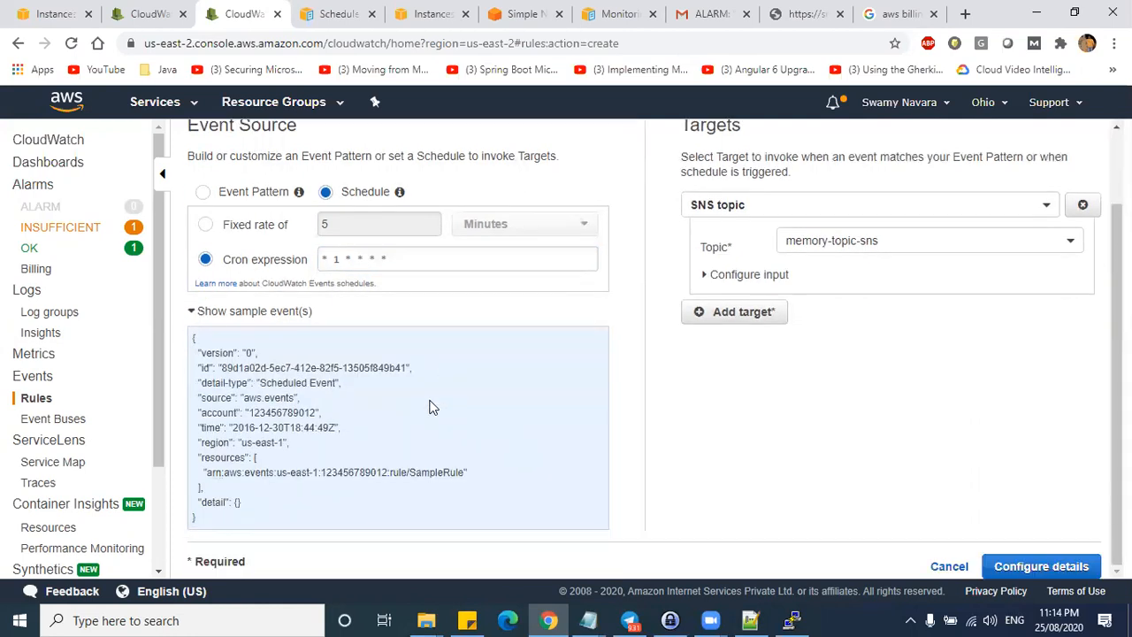
{"action": "triple_click", "coordinate": [339, 269]}
{"action": "left_click", "coordinate": [336, 13]}
- Select the first Examples row, 0 10 * * ? *, in the cron documentation
{"action": "key", "text": "alt+Tab"}
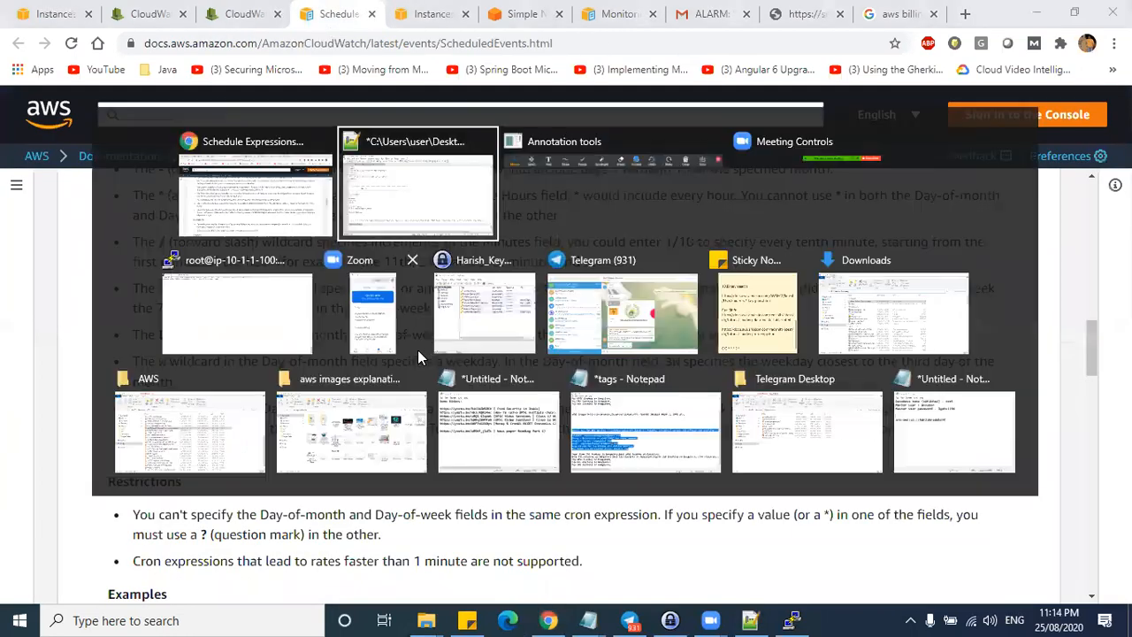
{"action": "left_click", "coordinate": [255, 181]}
{"action": "scroll", "coordinate": [535, 421], "scroll_direction": "down", "scroll_amount": 9}
{"action": "scroll", "coordinate": [534, 422], "scroll_direction": "up", "scroll_amount": 4}
{"action": "left_click_drag", "start_coordinate": [127, 404], "coordinate": [507, 406]}
{"action": "key", "text": "ctrl+c"}
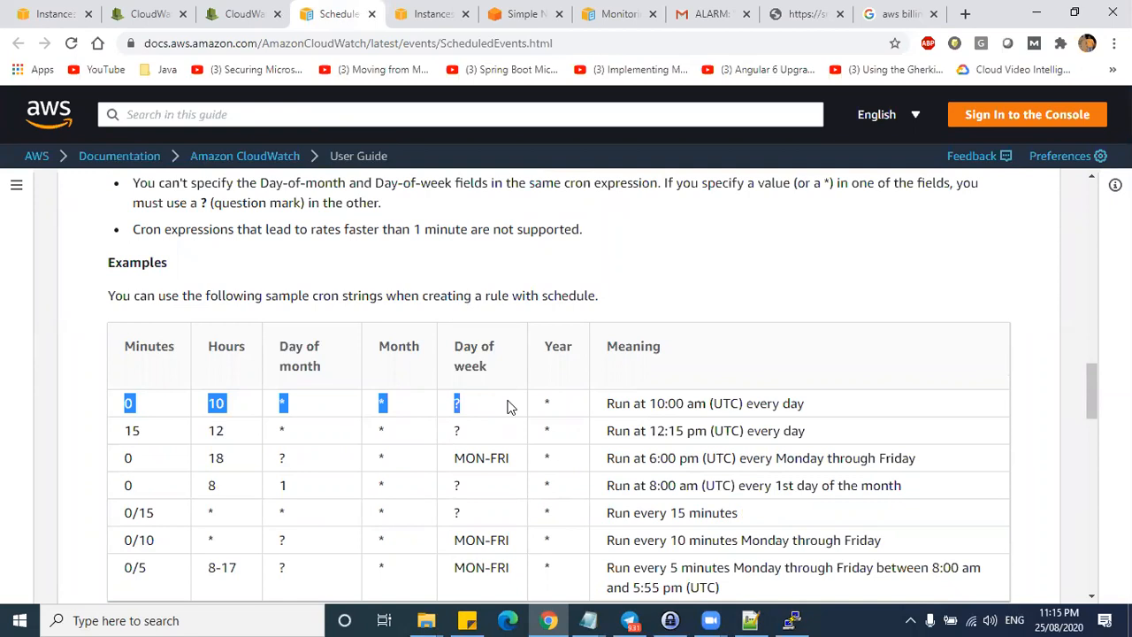
- Paste the example into a new Notepad note as the single line '0 10 * * ? *'
{"action": "key", "text": "super"}
{"action": "type", "text": "notepad"}
{"action": "key", "text": "Return"}
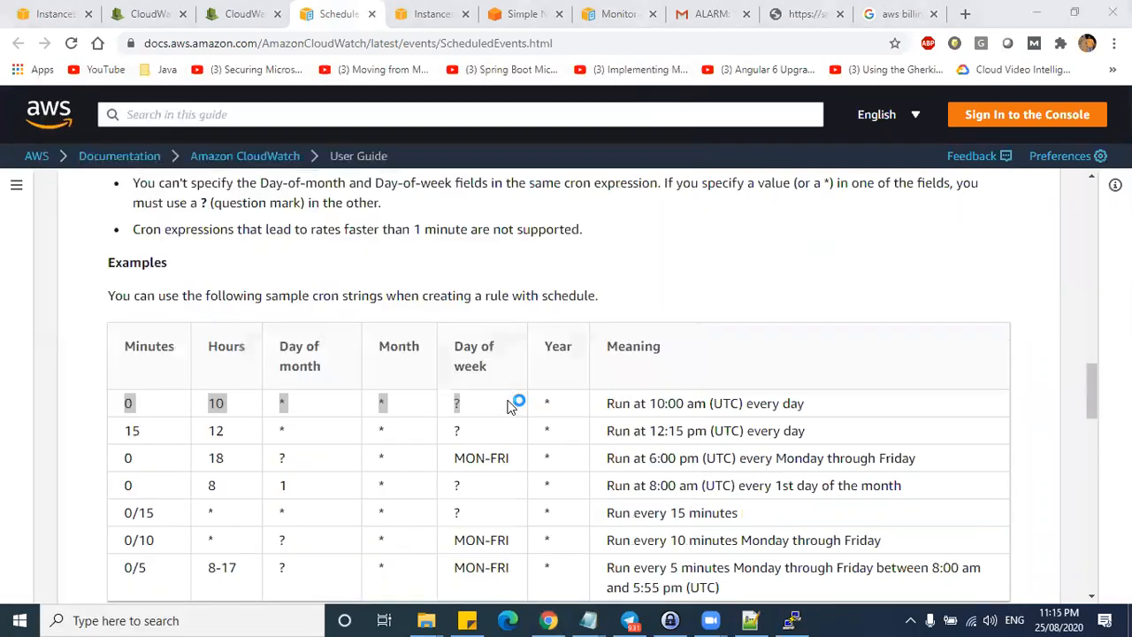
{"action": "key", "text": "ctrl+v"}
{"action": "key", "text": "Delete"}
{"action": "key", "text": "Delete"}
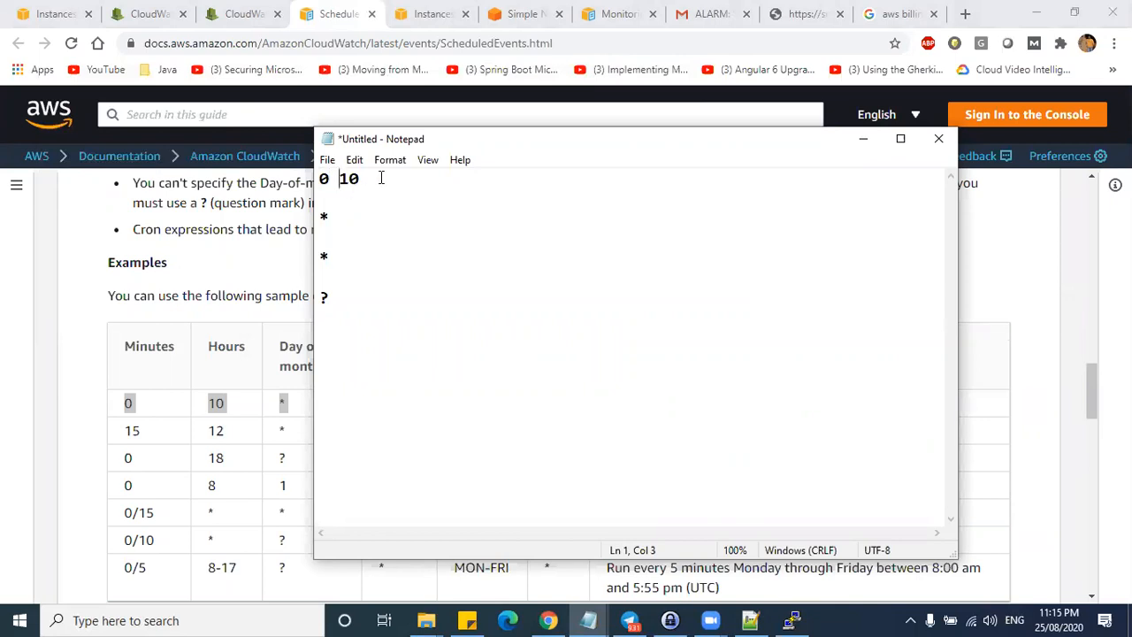
{"action": "key", "text": "Delete"}
{"action": "key", "text": "Delete"}
{"action": "key", "text": "Delete"}
{"action": "key", "text": "Delete"}
{"action": "left_click", "coordinate": [184, 380]}
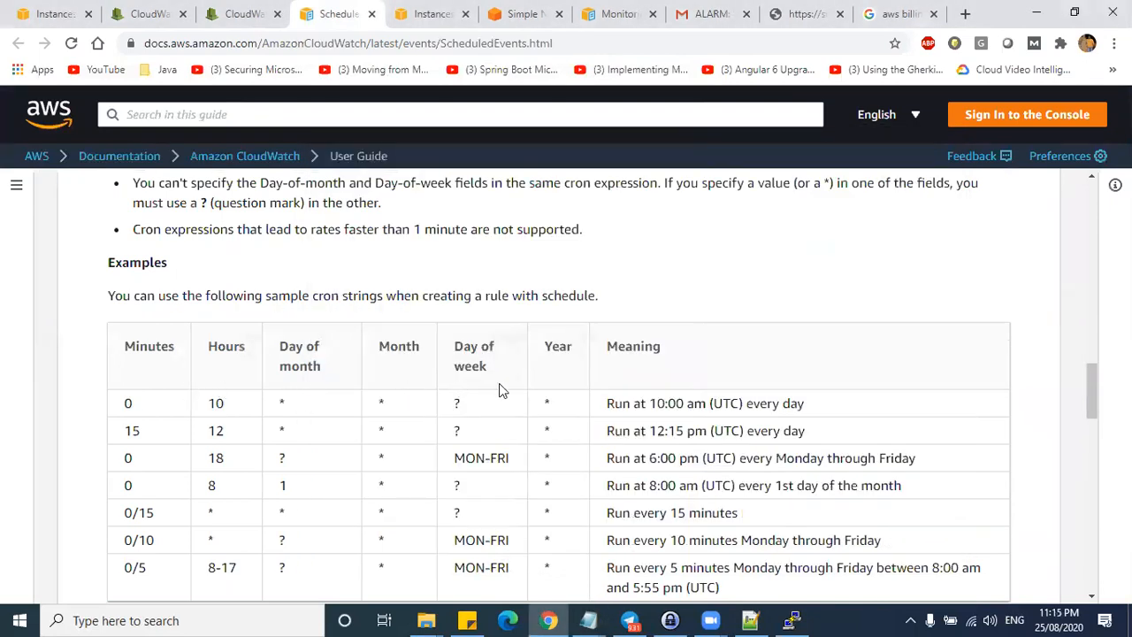
{"action": "key", "text": "alt+Tab"}
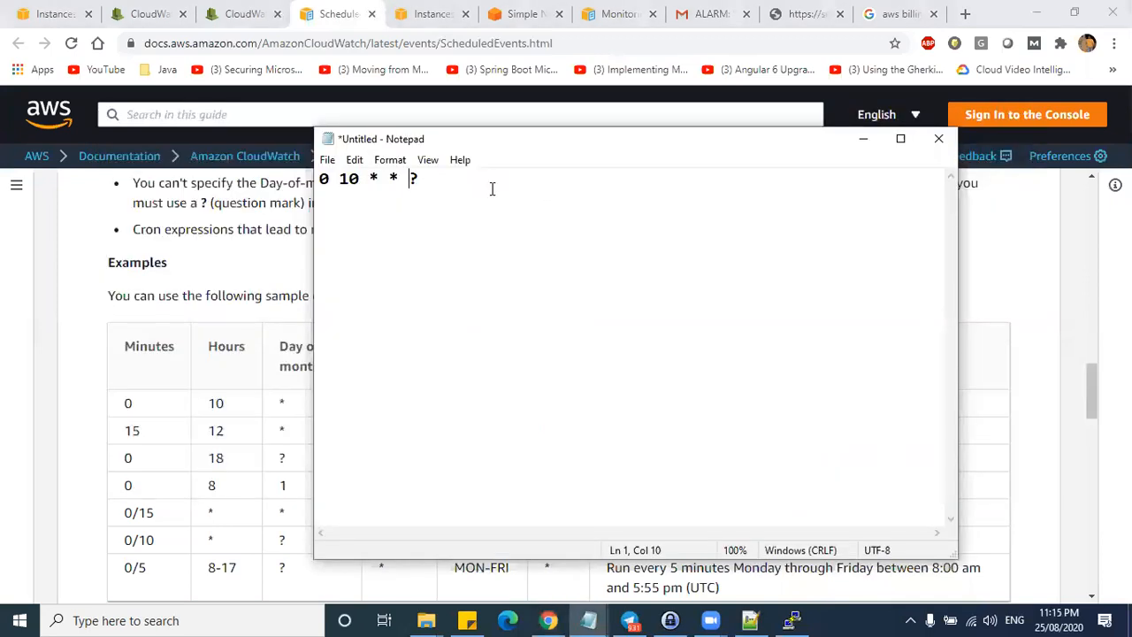
{"action": "type", "text": "*"}
{"action": "key", "text": "shift+Left"}
{"action": "key", "text": "shift+Left"}
{"action": "key", "text": "shift+Left"}
{"action": "key", "text": "shift+Left"}
{"action": "key", "text": "shift+Home"}
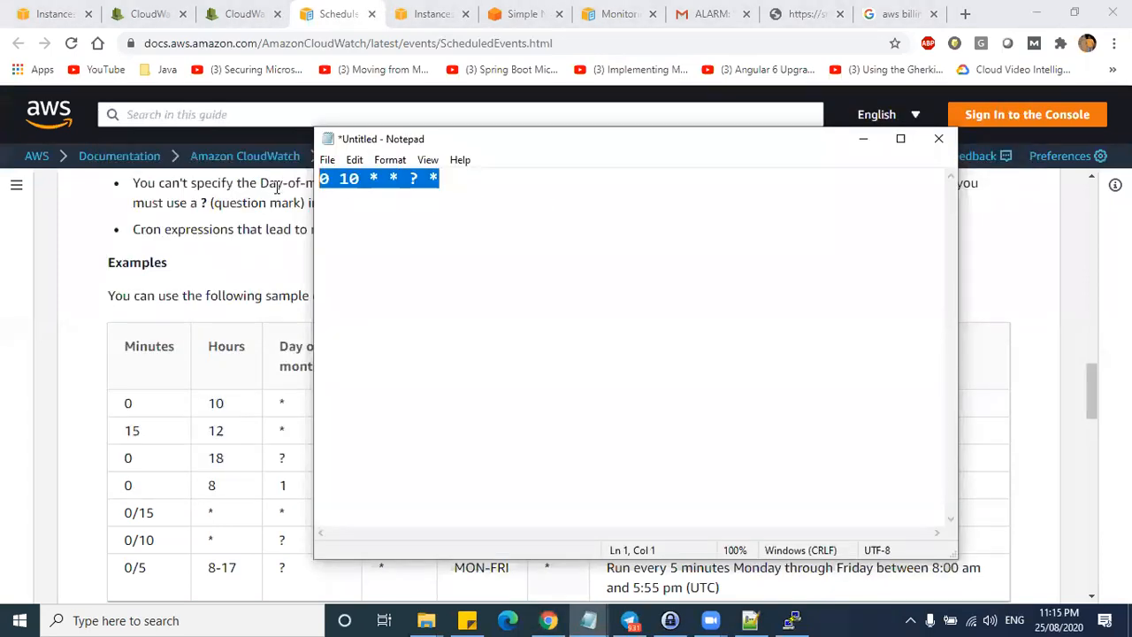
- Return to the CloudWatch rule's cron expression field
{"action": "left_click", "coordinate": [81, 282]}
{"action": "left_click", "coordinate": [232, 15]}
{"action": "left_click", "coordinate": [405, 254]}
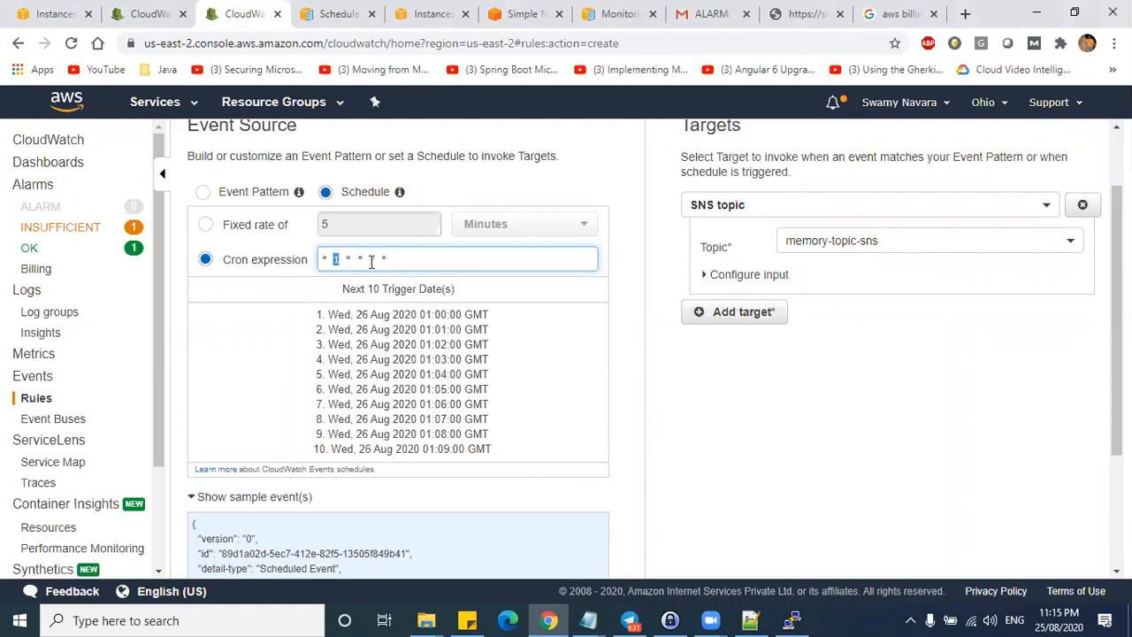
- Change the cron's first field to 5 and review the updated trigger dates
{"action": "left_click", "coordinate": [333, 281]}
{"action": "double_click", "coordinate": [325, 258]}
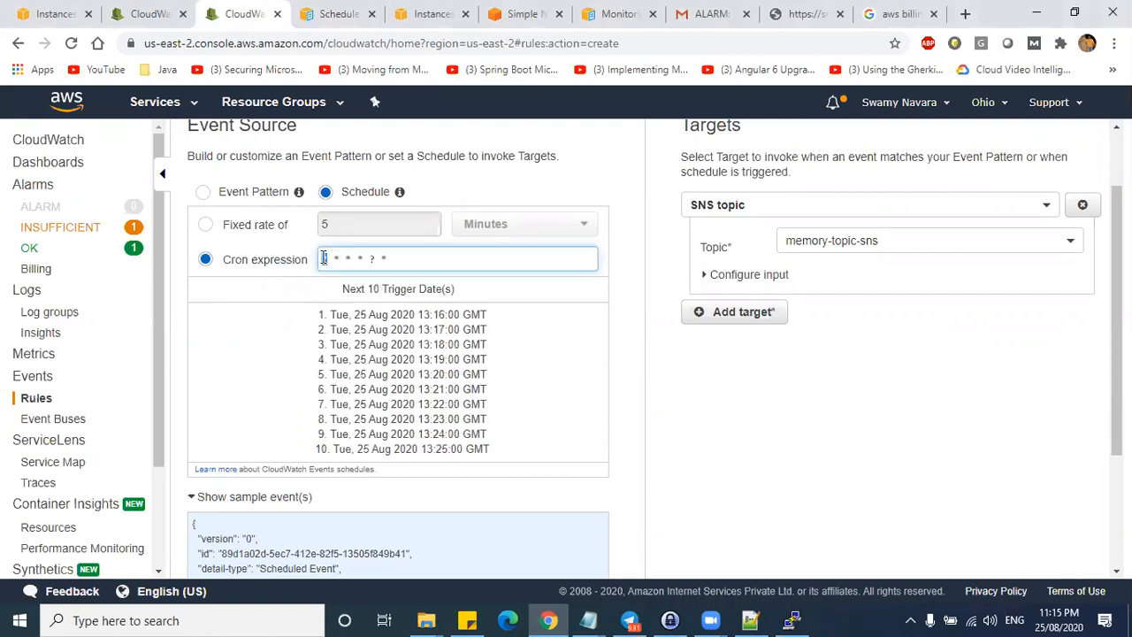
{"action": "type", "text": "5"}
{"action": "left_click", "coordinate": [510, 362]}
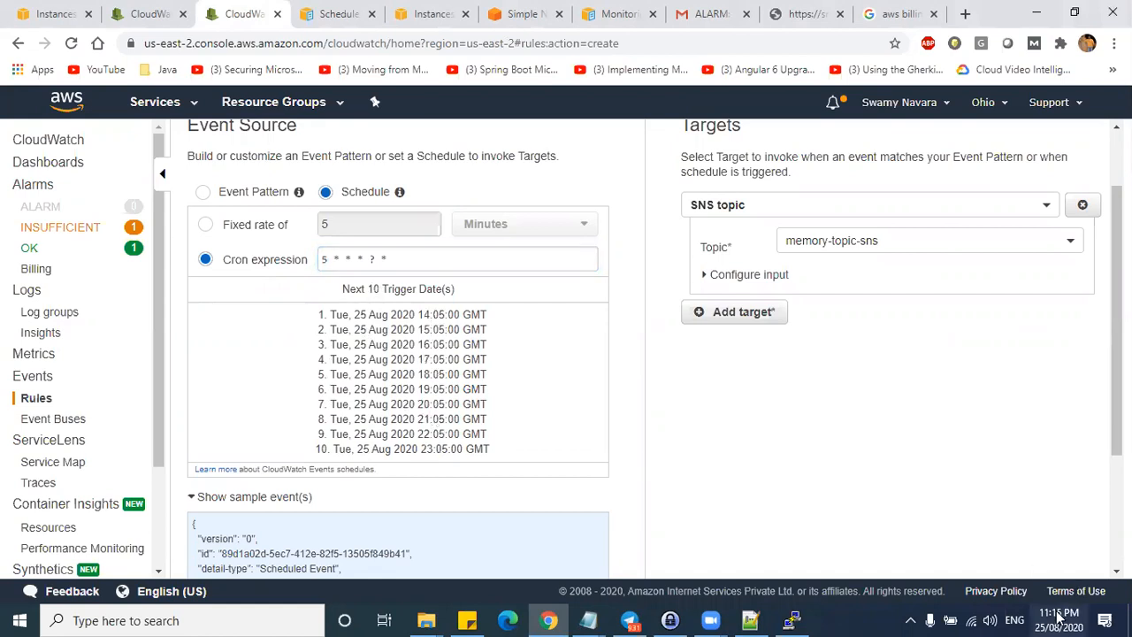
{"action": "left_click_drag", "start_coordinate": [419, 314], "coordinate": [439, 434]}
{"action": "left_click_drag", "start_coordinate": [344, 315], "coordinate": [414, 448]}
{"action": "left_click", "coordinate": [345, 321]}
{"action": "left_click_drag", "start_coordinate": [343, 316], "coordinate": [387, 428]}
- Prefix the first field with */ to get */5 * * * ? * and check the five-minute triggers
{"action": "left_click", "coordinate": [329, 261]}
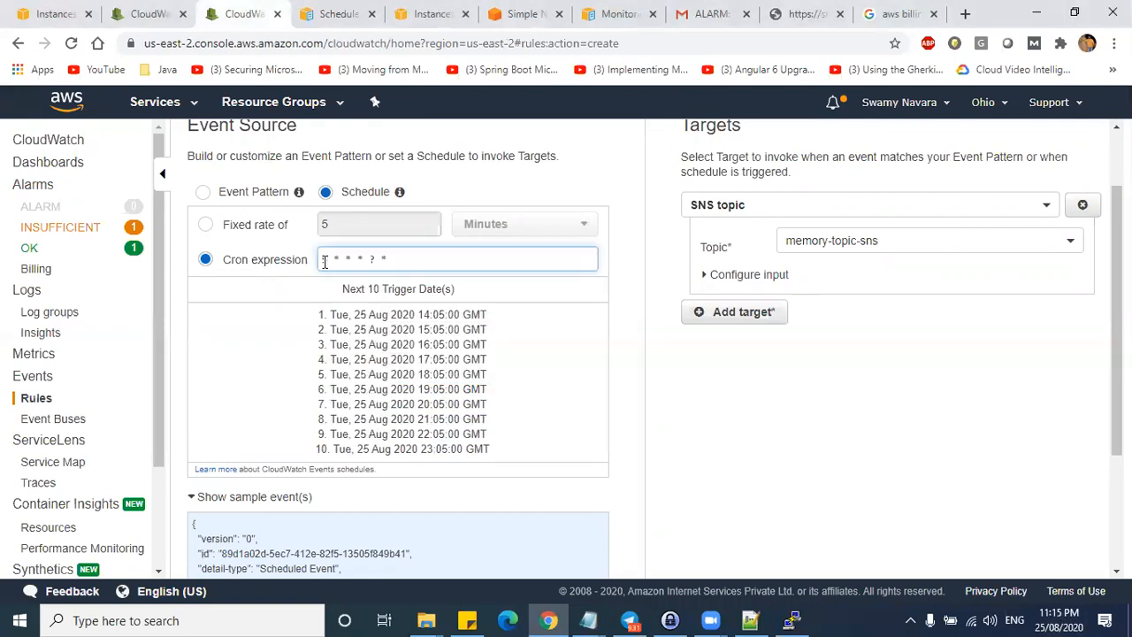
{"action": "type", "text": "*/5"}
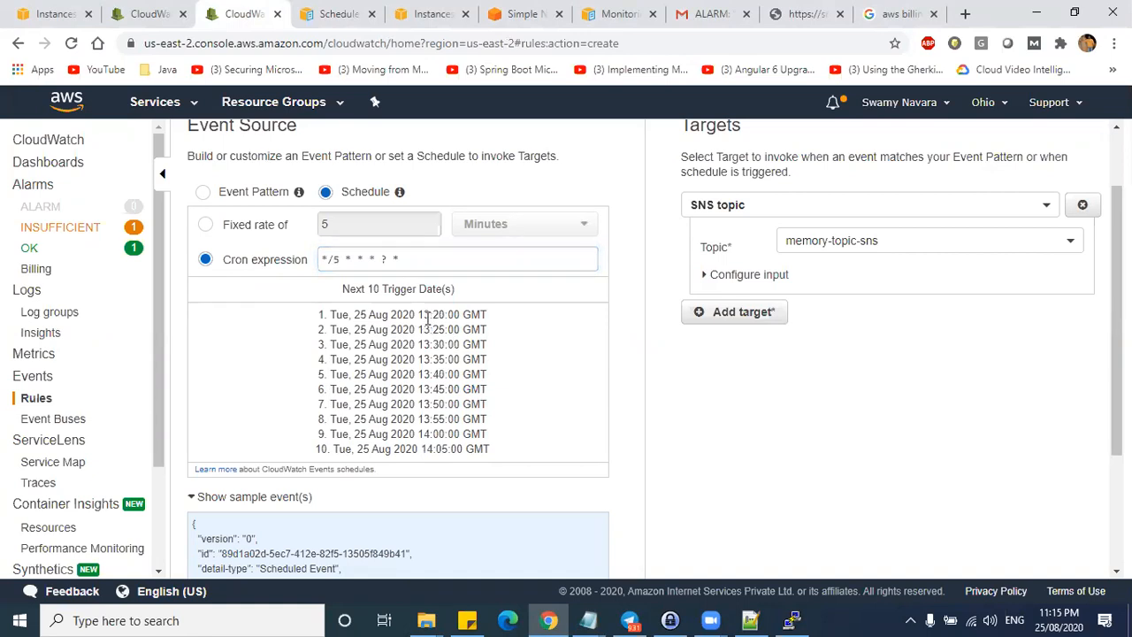
{"action": "left_click_drag", "start_coordinate": [422, 317], "coordinate": [446, 375]}
{"action": "left_click_drag", "start_coordinate": [412, 258], "coordinate": [310, 260]}
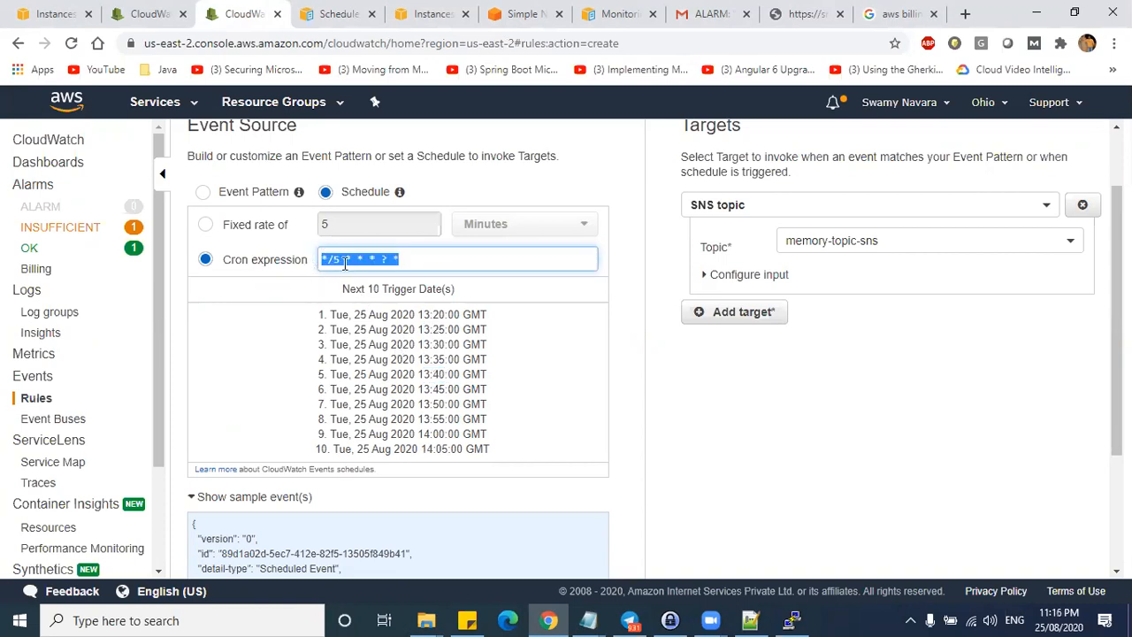
{"action": "left_click", "coordinate": [342, 258]}
{"action": "left_click_drag", "start_coordinate": [461, 314], "coordinate": [482, 434]}
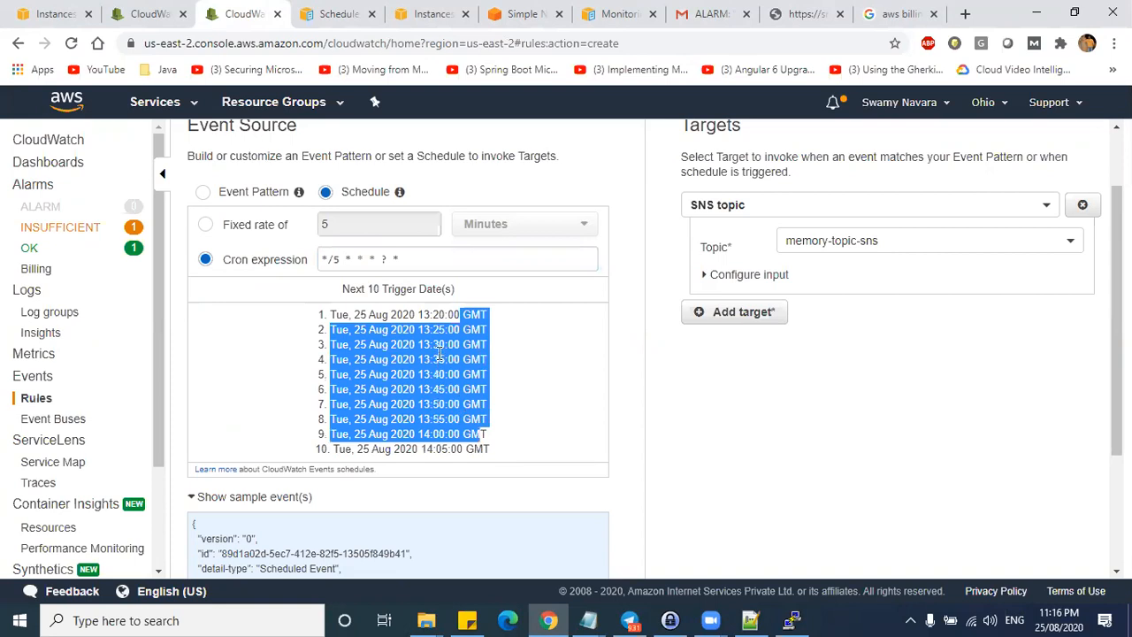
{"action": "left_click", "coordinate": [640, 400]}
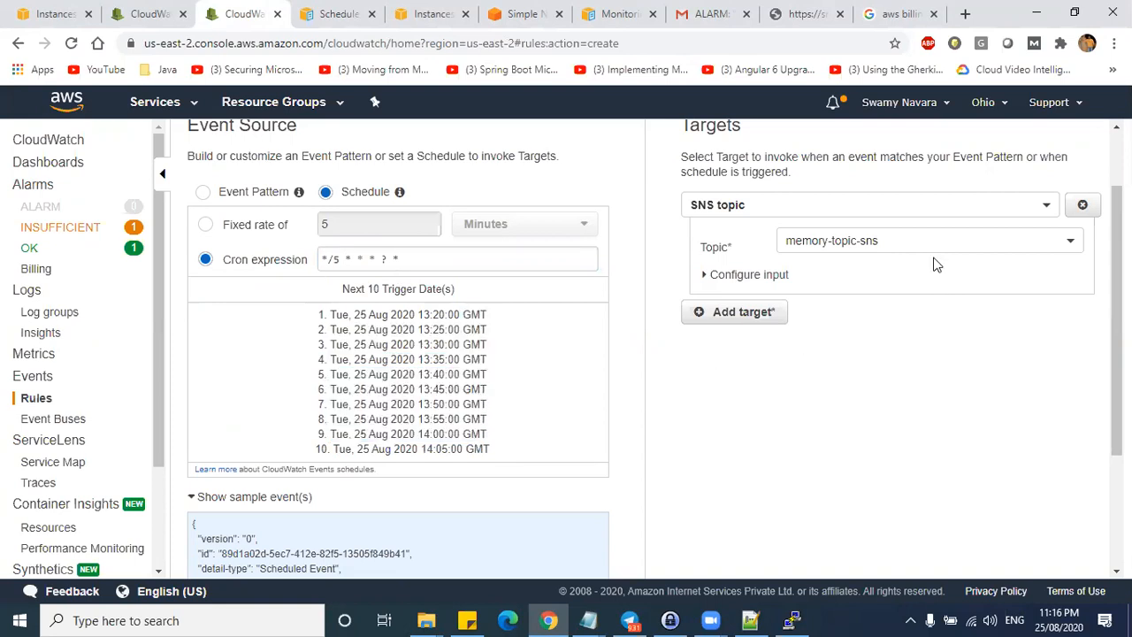
- Keep the SNS topic target set to memory-topic-sns and continue to Configure details
{"action": "scroll", "coordinate": [845, 240], "scroll_direction": "up", "scroll_amount": 1}
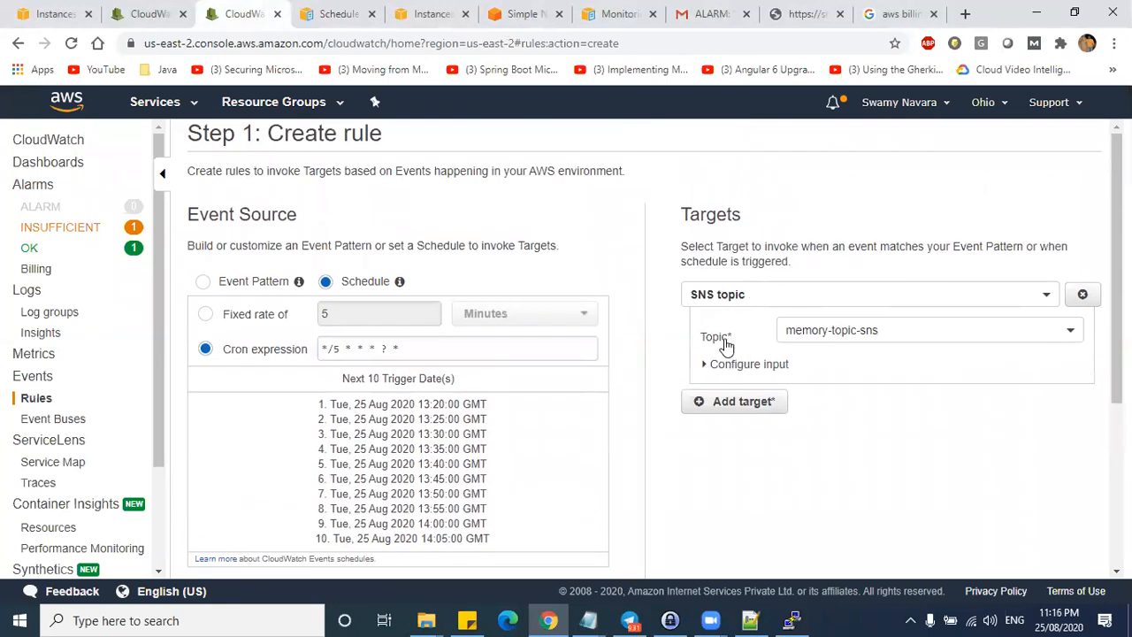
{"action": "left_click", "coordinate": [882, 329]}
{"action": "left_click", "coordinate": [838, 356]}
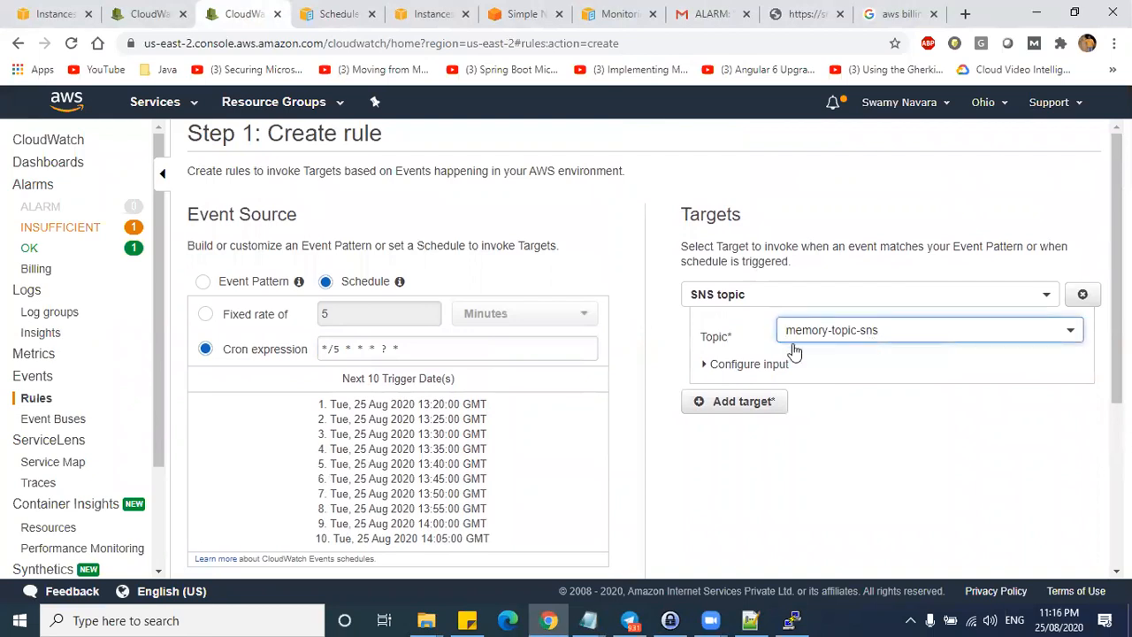
{"action": "left_click", "coordinate": [776, 294]}
{"action": "scroll", "coordinate": [734, 390], "scroll_direction": "up", "scroll_amount": 5}
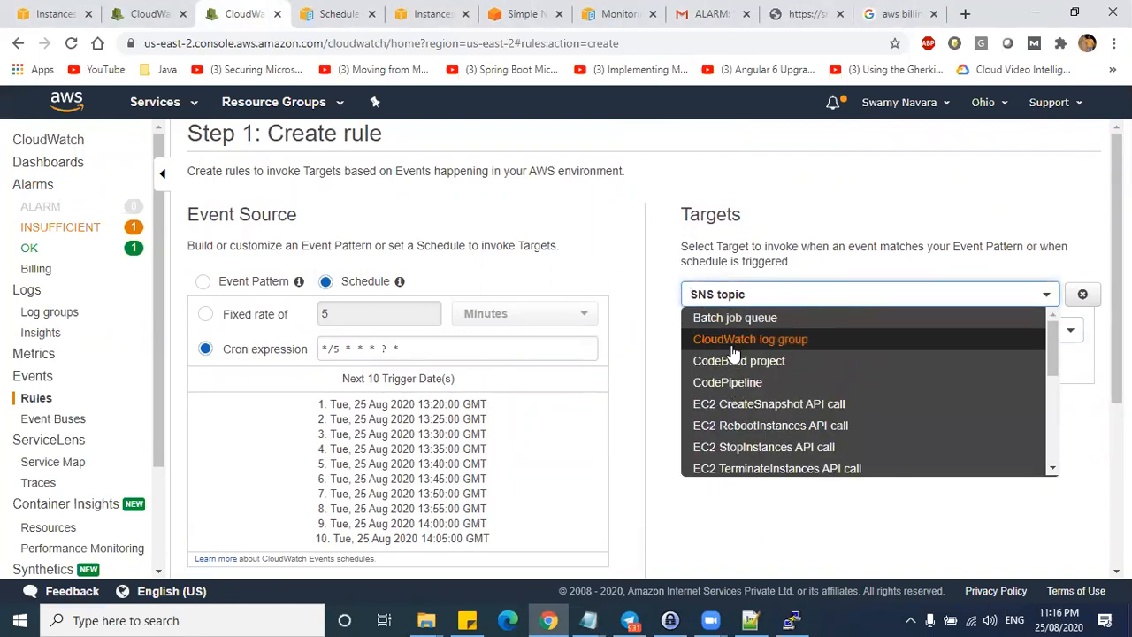
{"action": "scroll", "coordinate": [784, 364], "scroll_direction": "down", "scroll_amount": 2}
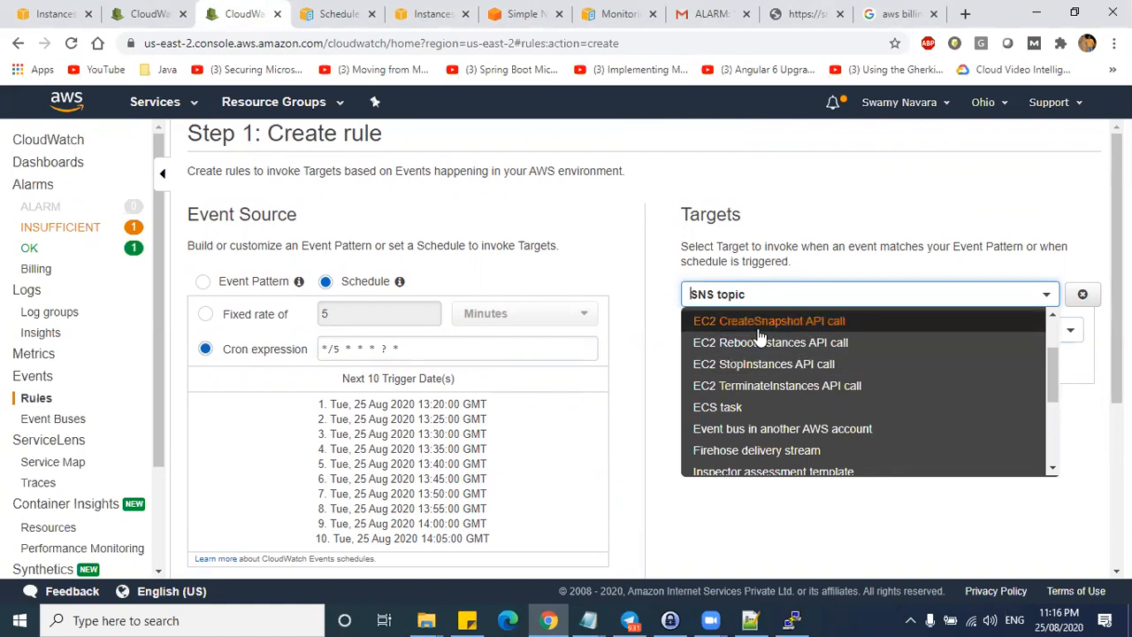
{"action": "scroll", "coordinate": [770, 372], "scroll_direction": "down", "scroll_amount": 4}
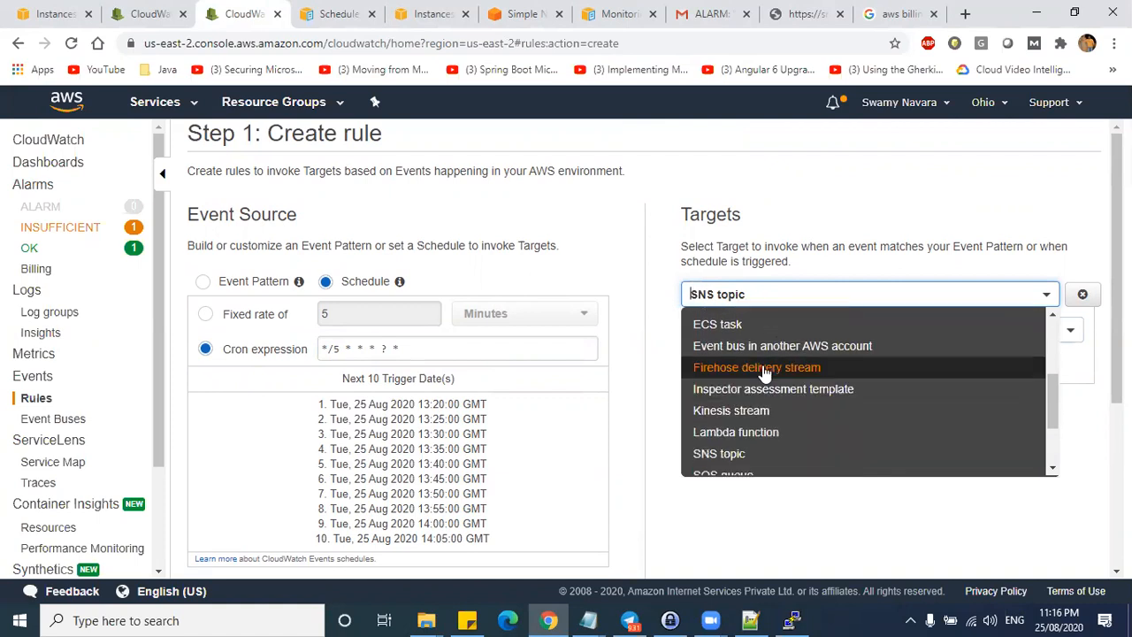
{"action": "left_click", "coordinate": [814, 512]}
{"action": "left_click", "coordinate": [819, 330]}
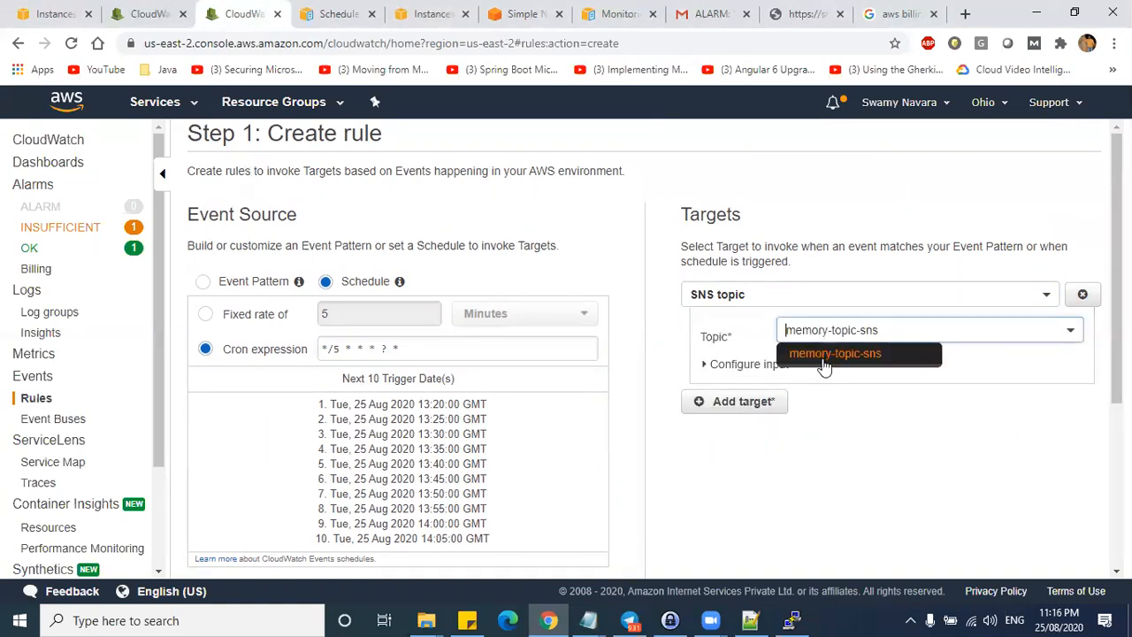
{"action": "left_click", "coordinate": [842, 355]}
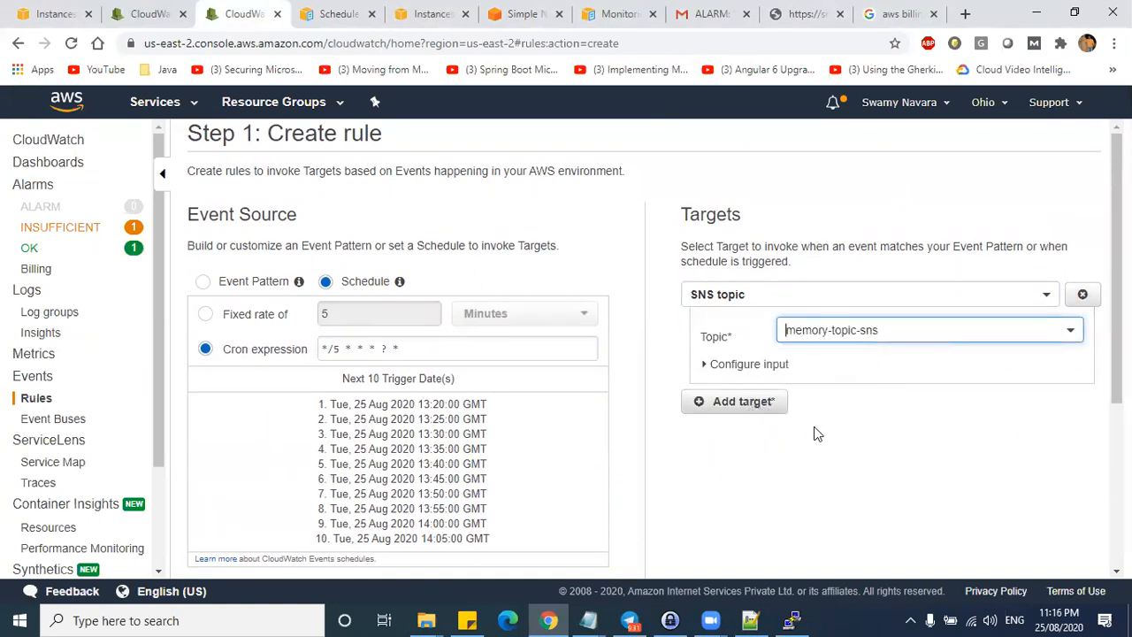
{"action": "scroll", "coordinate": [814, 430], "scroll_direction": "down", "scroll_amount": 3}
{"action": "left_click", "coordinate": [1029, 568]}
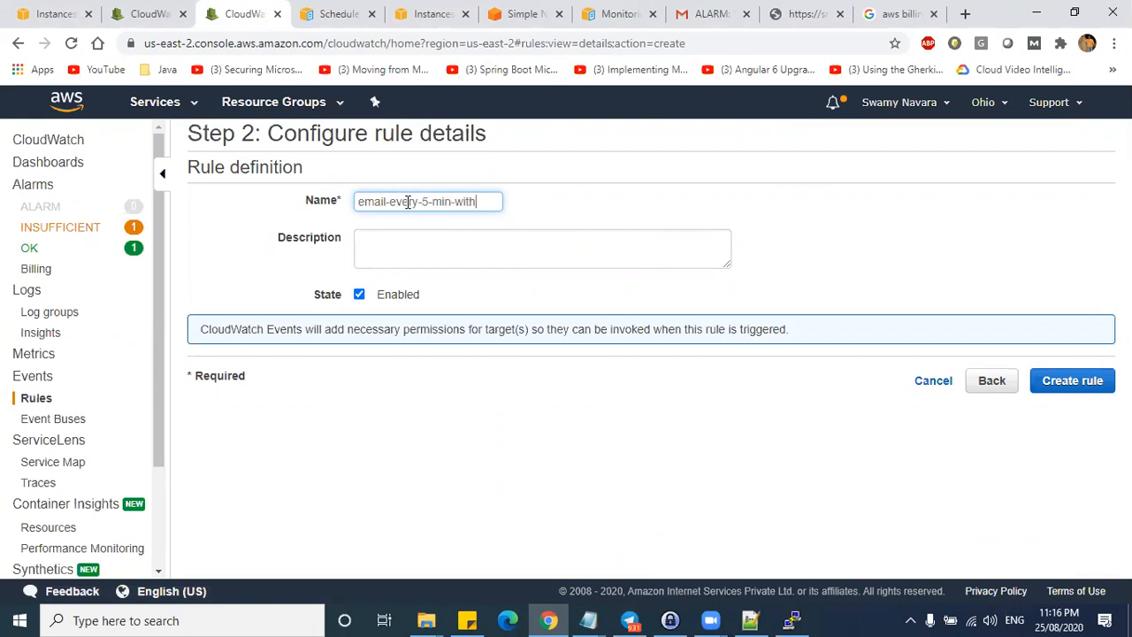
- Name the rule email-every-5-min-with-mem, reuse the name as its description, and create it
{"action": "type", "text": "em"}
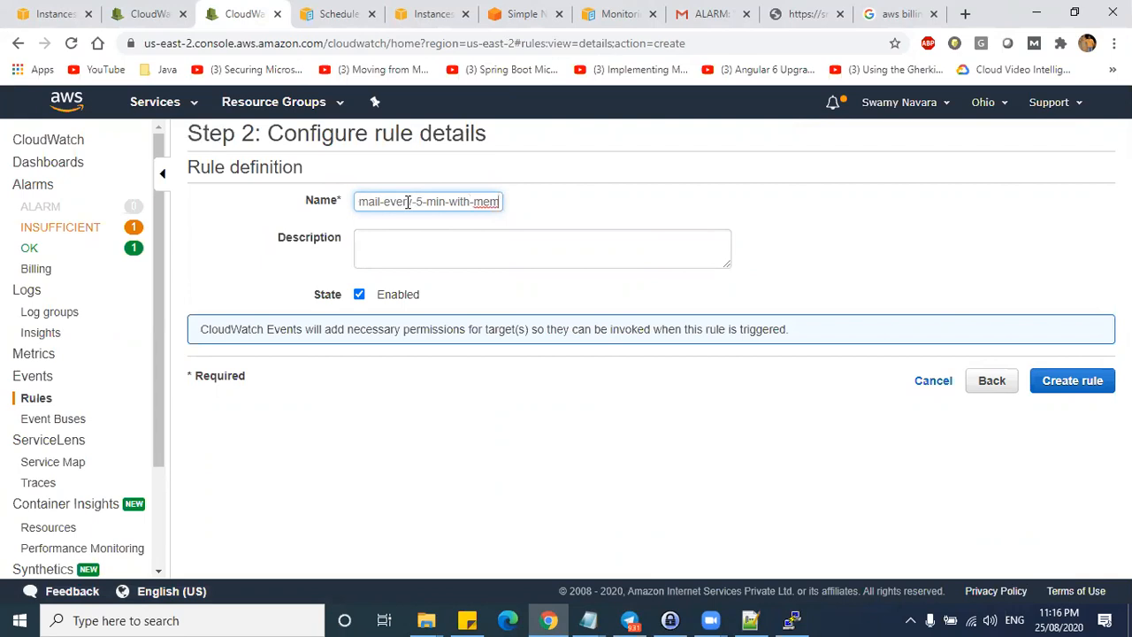
{"action": "key", "text": "ctrl+a"}
{"action": "left_click", "coordinate": [520, 247]}
{"action": "type", "text": "email-every-5-min-with-mem"}
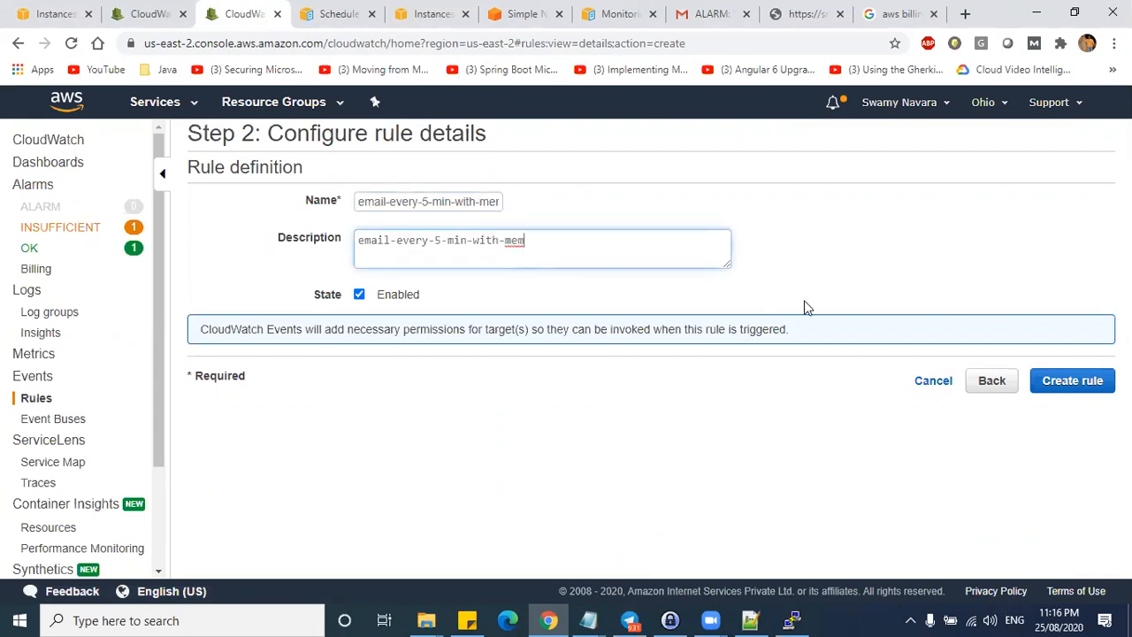
{"action": "left_click", "coordinate": [1070, 381]}
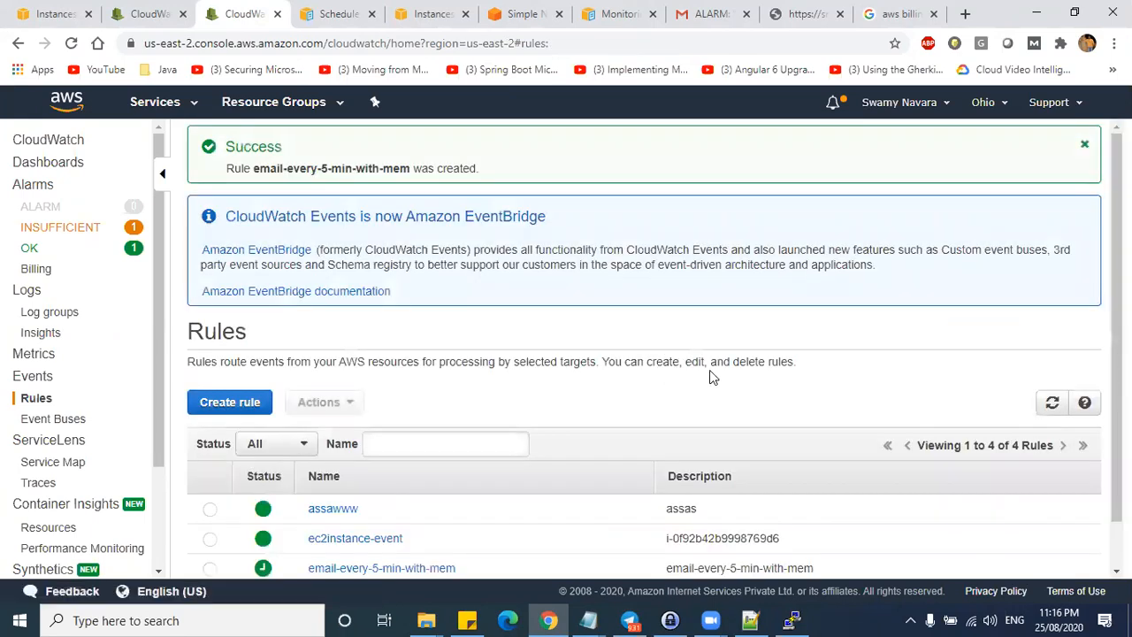
{"action": "left_click_drag", "start_coordinate": [317, 181], "coordinate": [268, 189]}
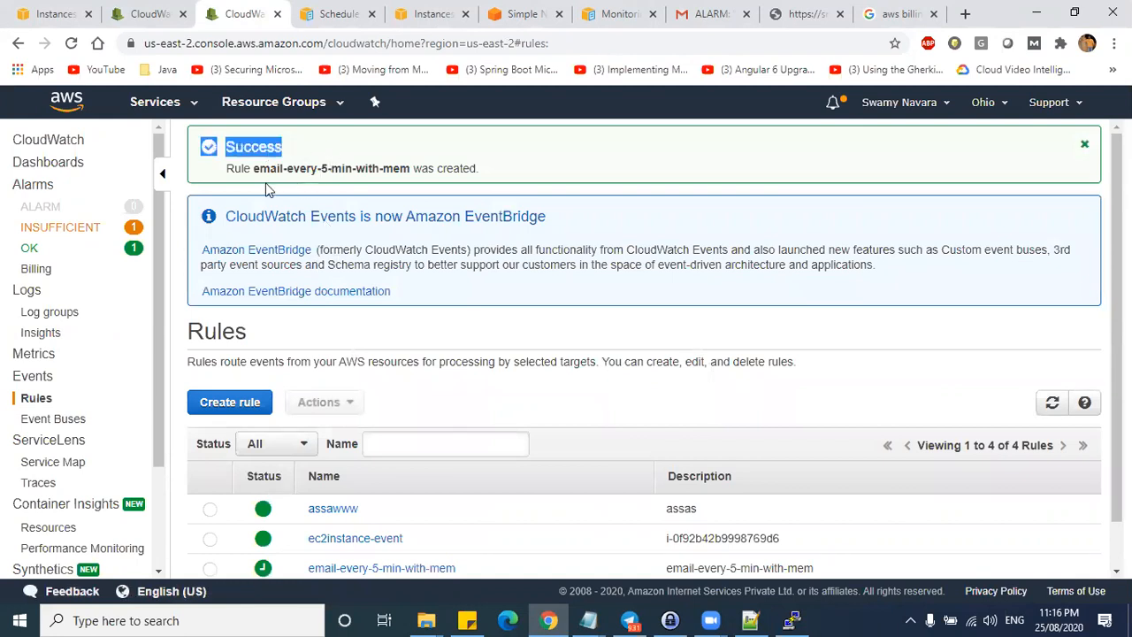
- Open the new rule under Events > Rules, check its upcoming trigger dates, then go to the Gmail ALARM email
{"action": "left_click", "coordinate": [35, 377]}
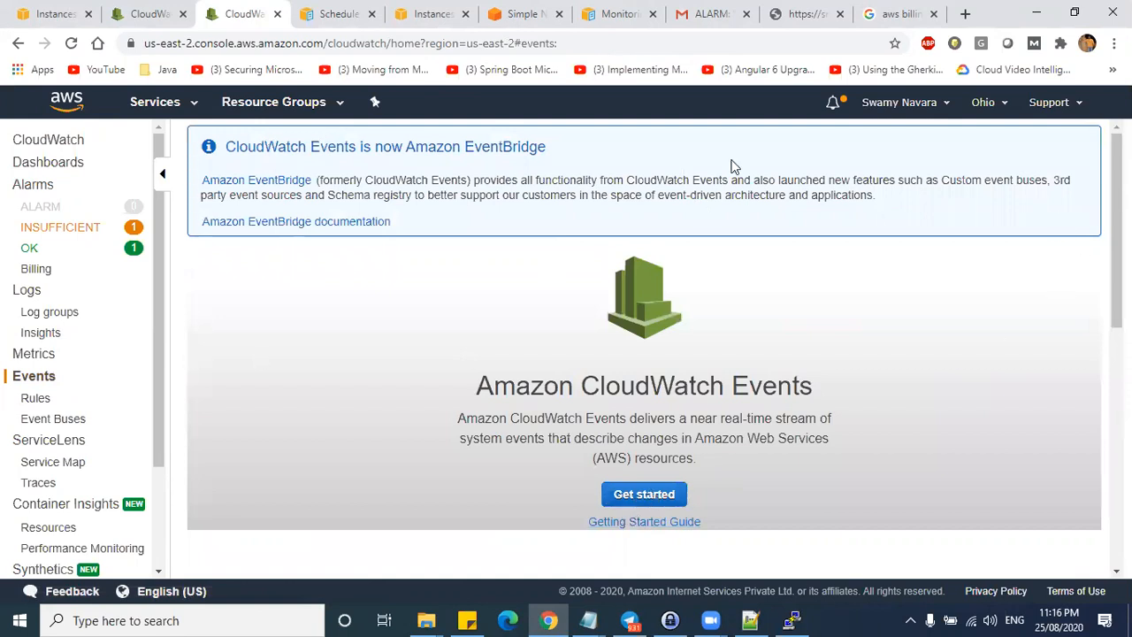
{"action": "left_click", "coordinate": [73, 44]}
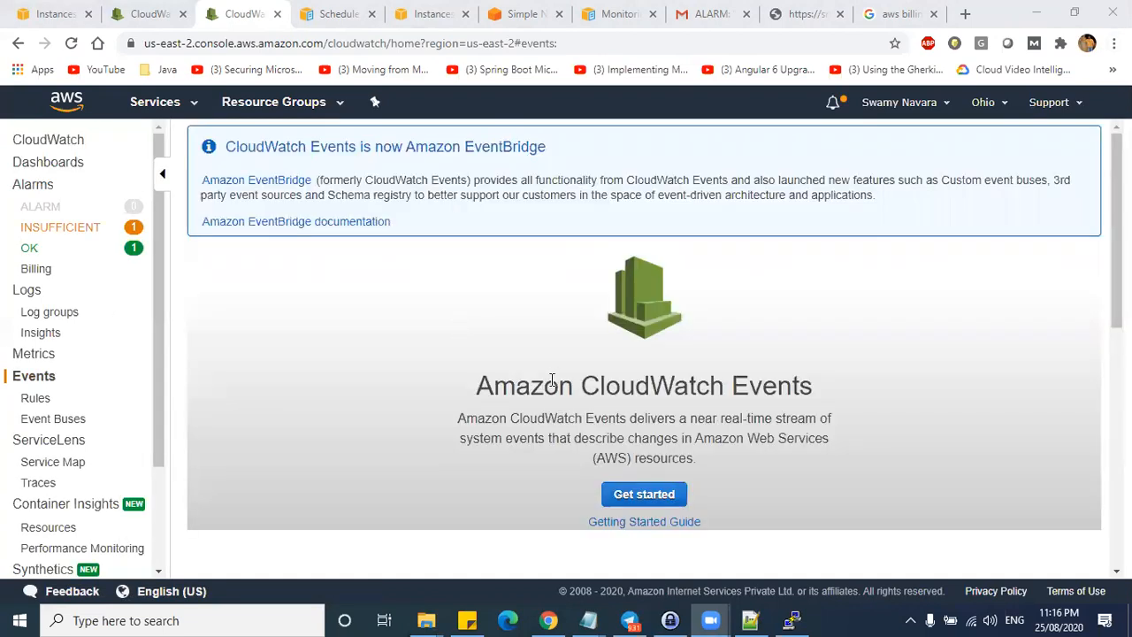
{"action": "scroll", "coordinate": [548, 380], "scroll_direction": "down", "scroll_amount": 4}
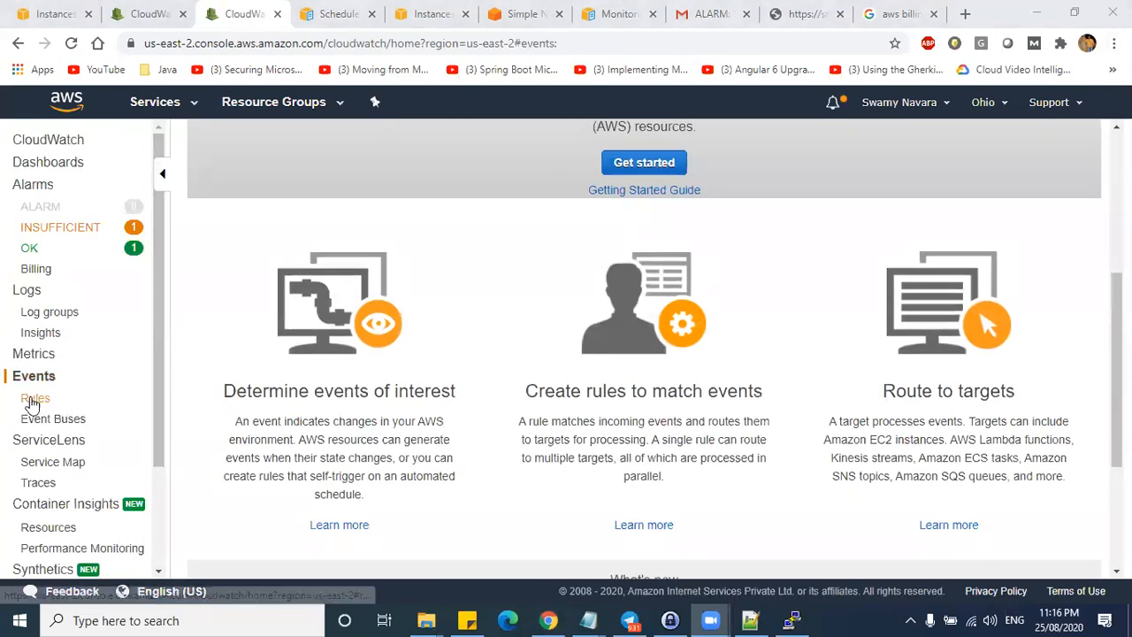
{"action": "left_click", "coordinate": [33, 399]}
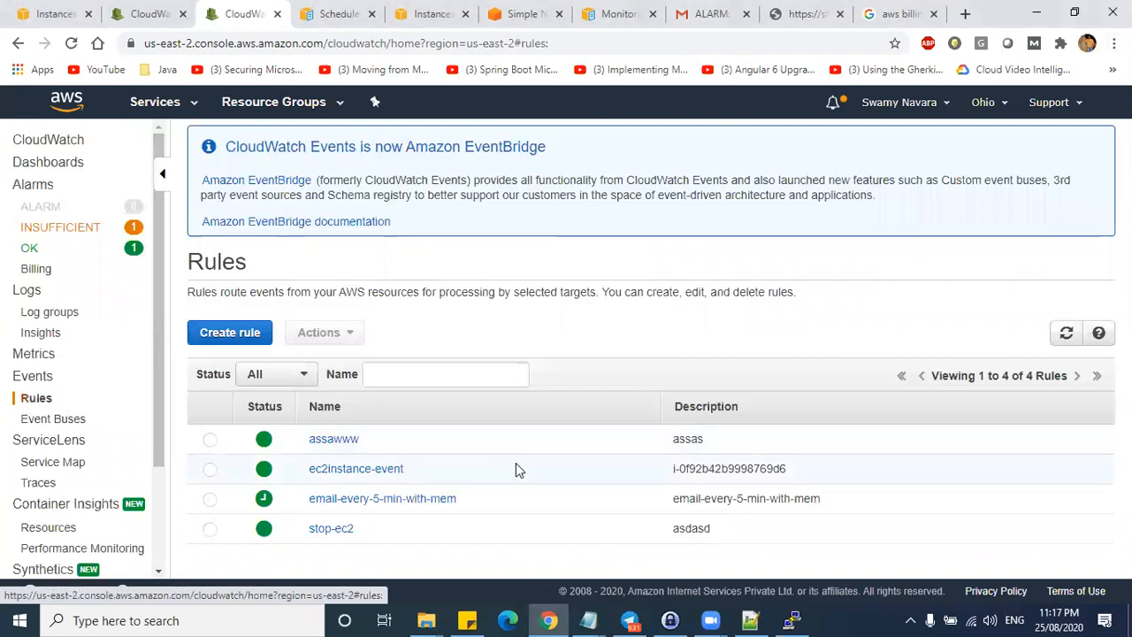
{"action": "left_click", "coordinate": [363, 500]}
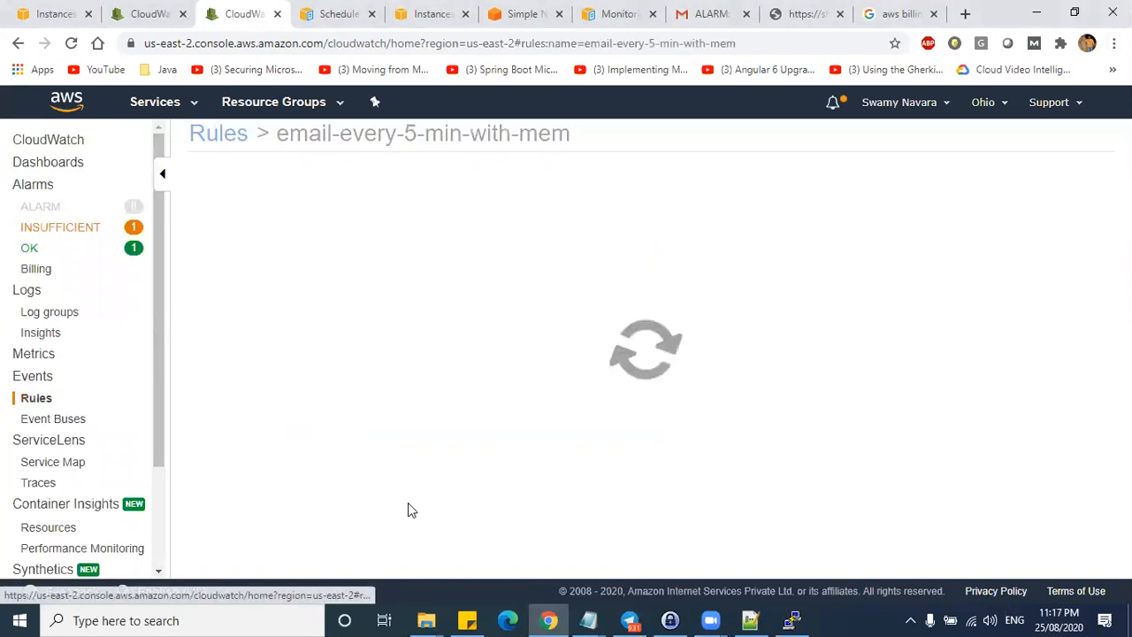
{"action": "left_click_drag", "start_coordinate": [434, 247], "coordinate": [453, 368]}
{"action": "left_click", "coordinate": [712, 13]}
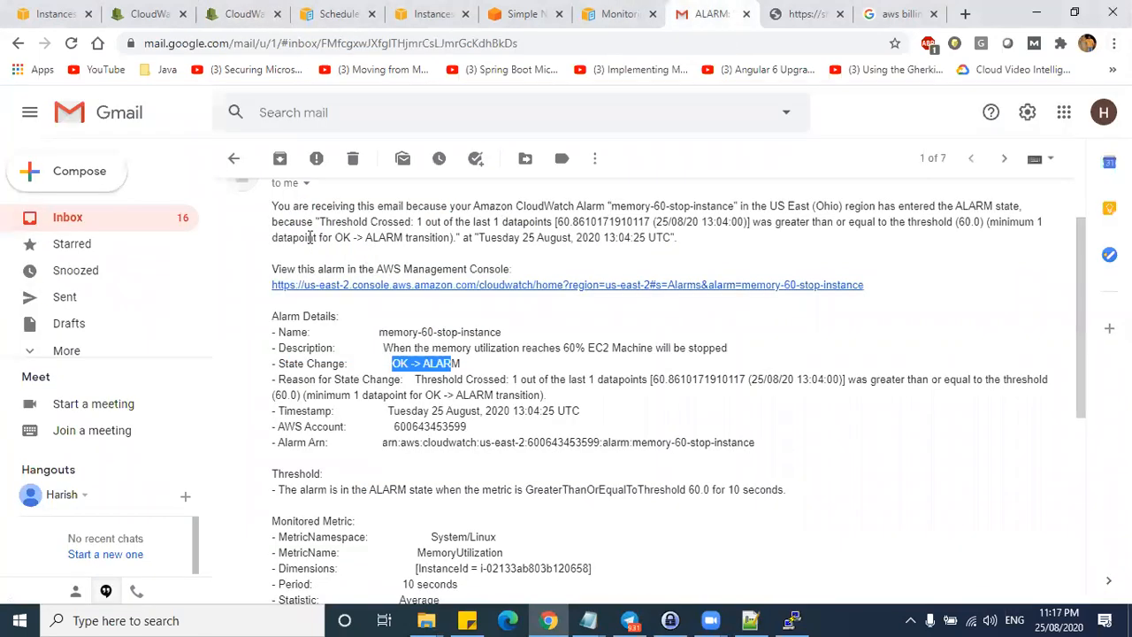
- Go back from the ALARM email to the inbox and show the Promotions category
{"action": "left_click", "coordinate": [148, 223]}
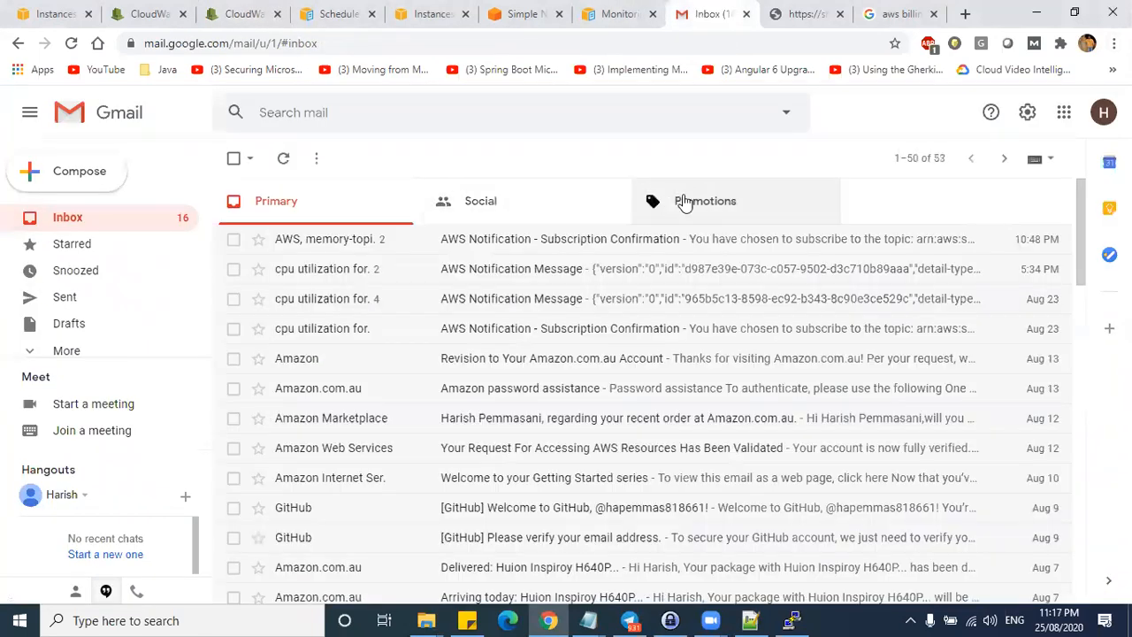
{"action": "left_click", "coordinate": [686, 202]}
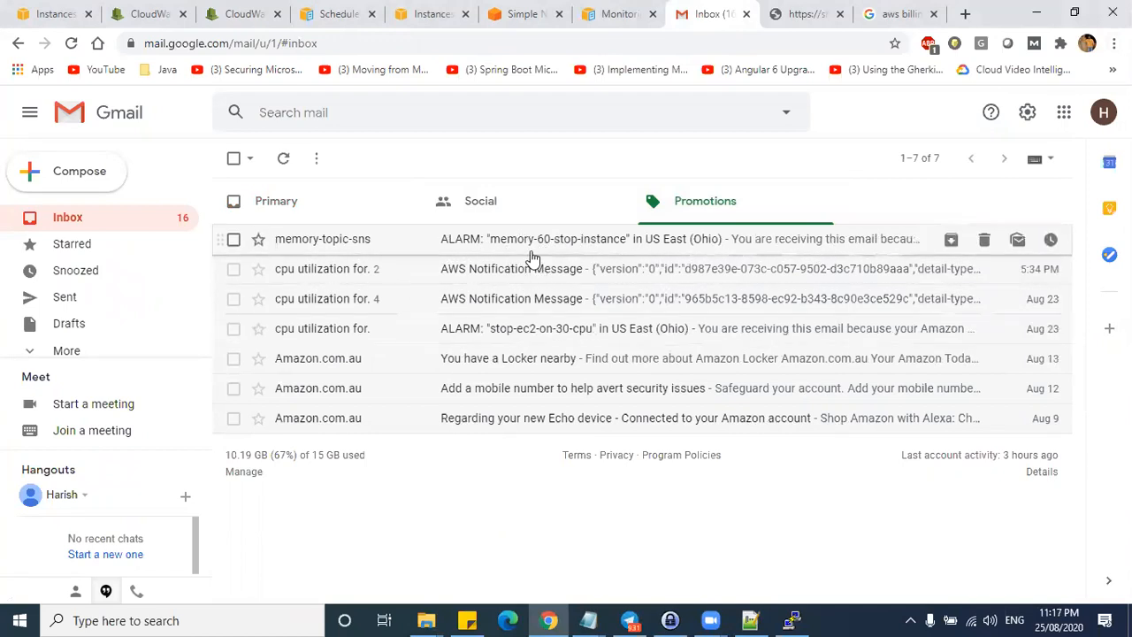
- Return to the email-every-5-min-with-mem rule details in CloudWatch, then open Event Buses
{"action": "left_click", "coordinate": [344, 12]}
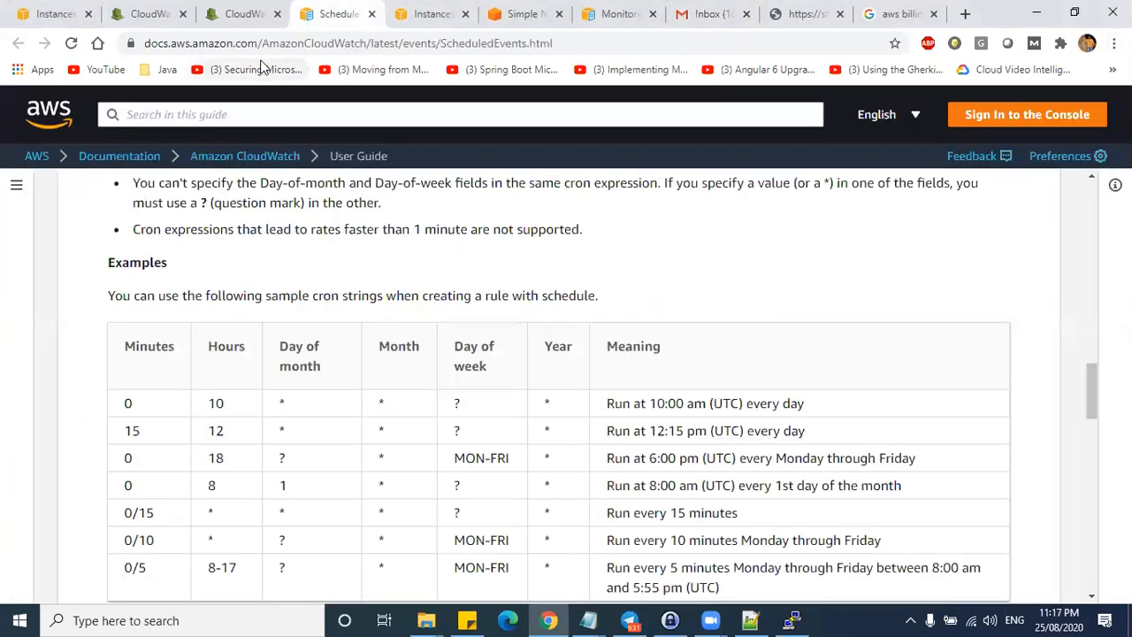
{"action": "left_click", "coordinate": [238, 13]}
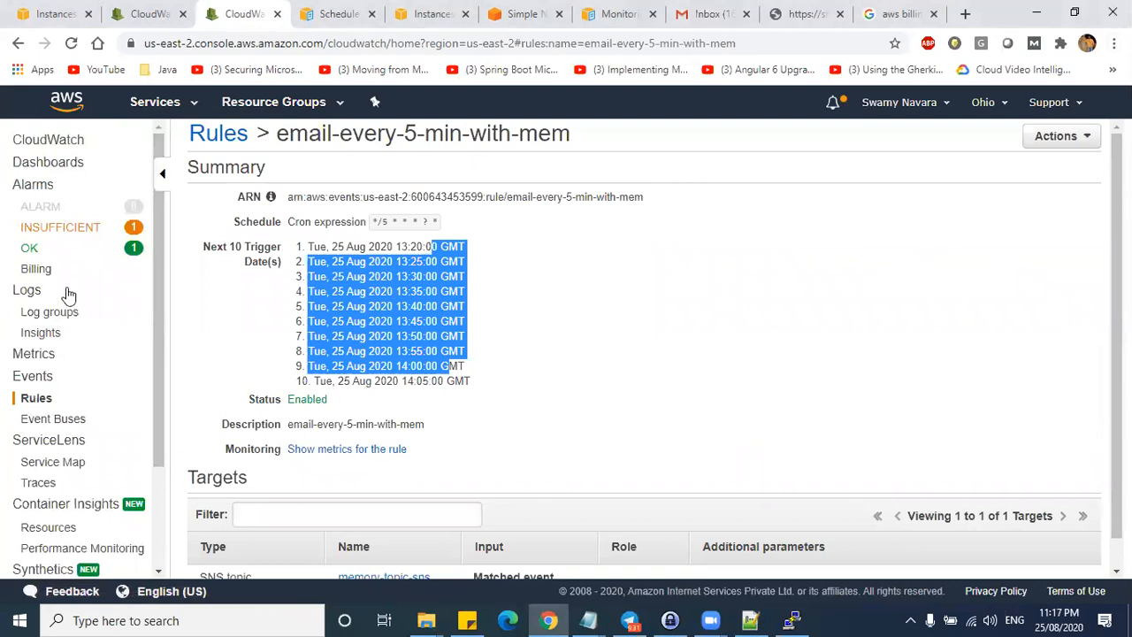
{"action": "left_click", "coordinate": [53, 424]}
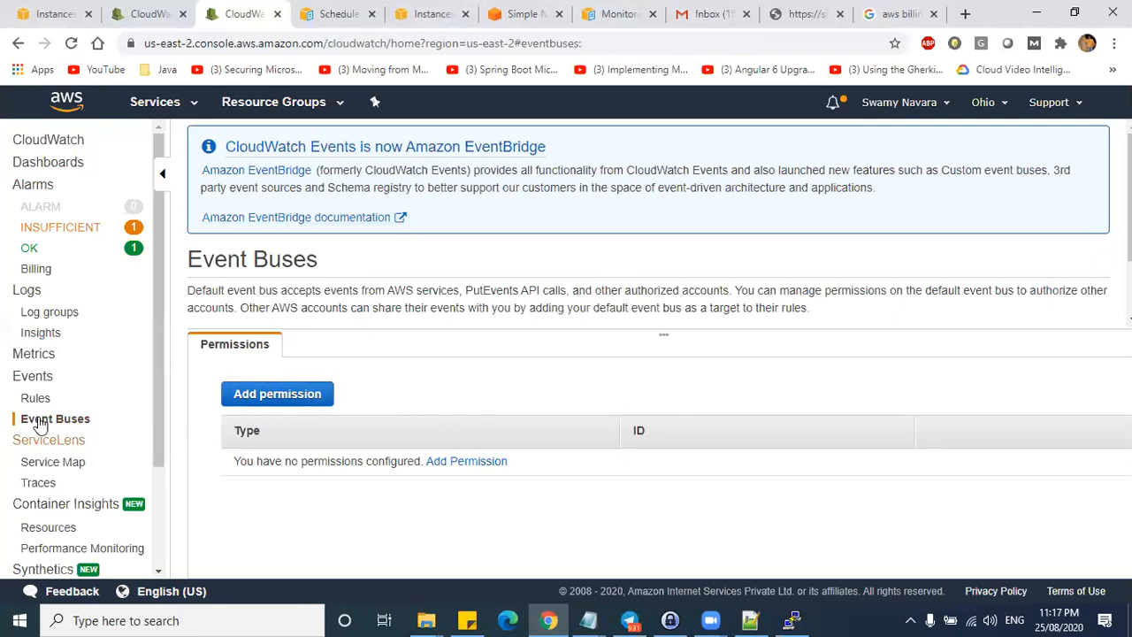
- Browse the CloudWatch metric namespaces, including System/Linux, then go to the Logs overview
{"action": "left_click", "coordinate": [33, 378]}
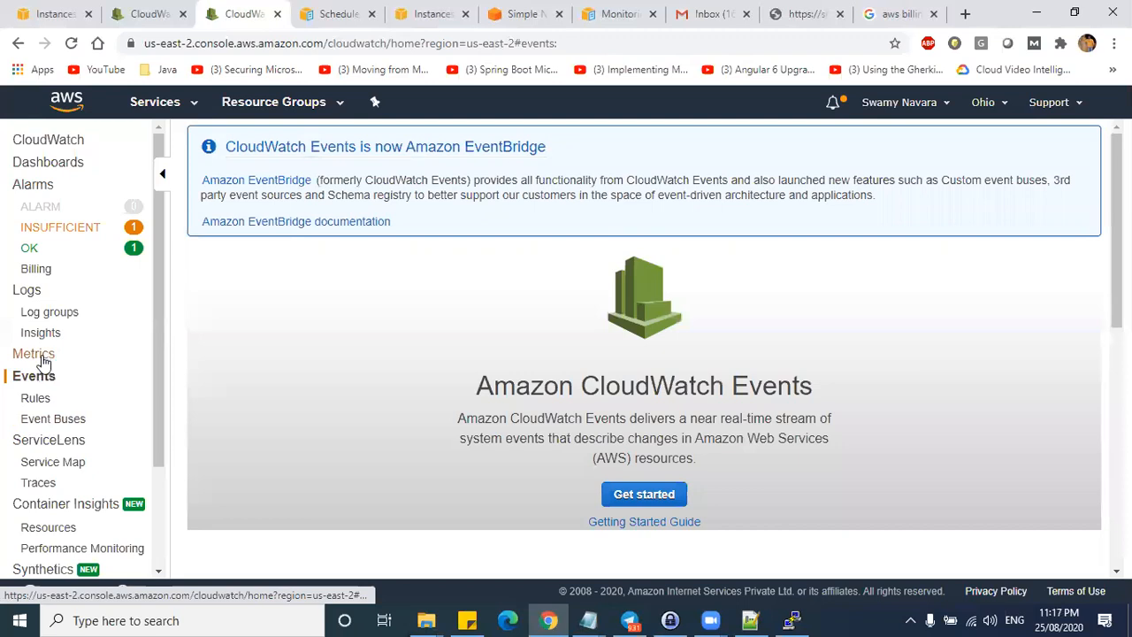
{"action": "left_click", "coordinate": [55, 358]}
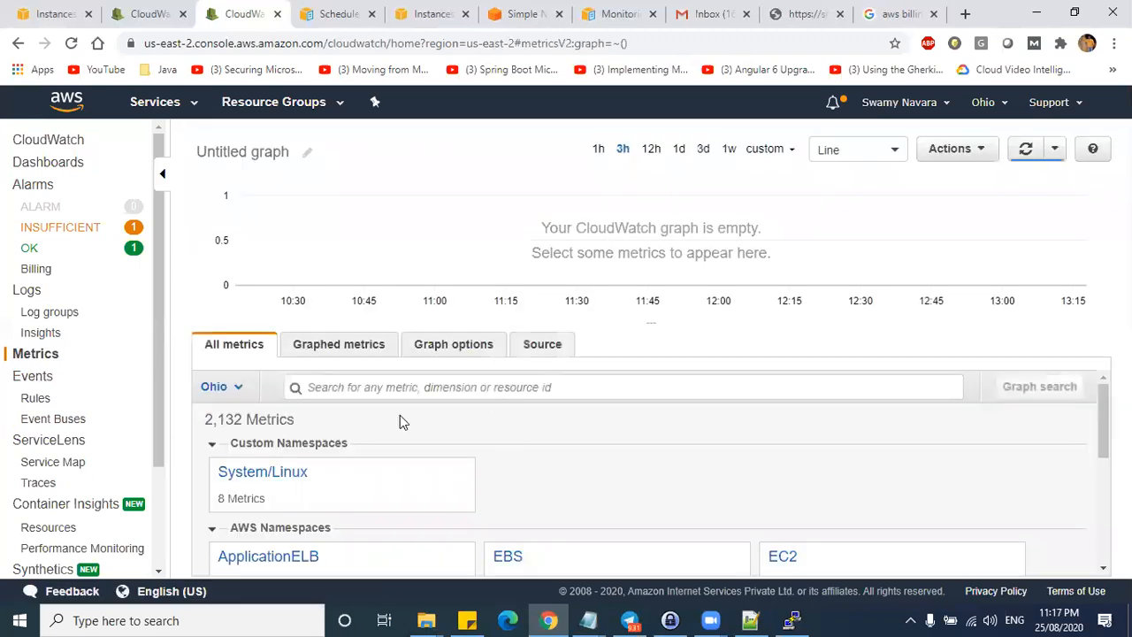
{"action": "left_click_drag", "start_coordinate": [371, 480], "coordinate": [228, 475]}
{"action": "left_click", "coordinate": [227, 475]}
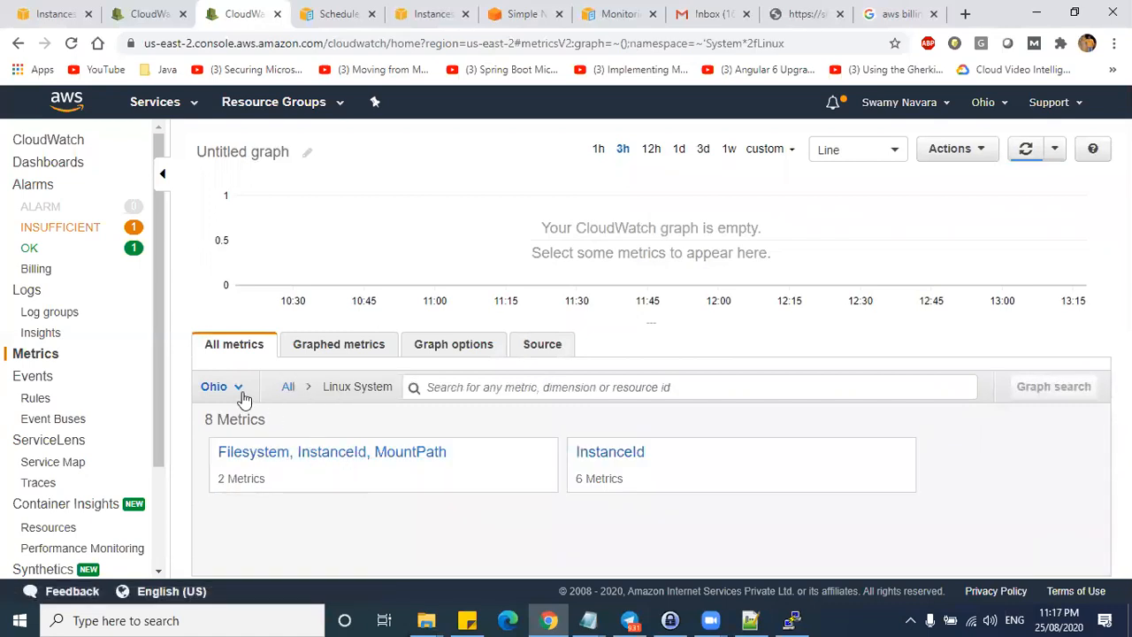
{"action": "left_click", "coordinate": [289, 386]}
{"action": "scroll", "coordinate": [761, 495], "scroll_direction": "down", "scroll_amount": 3}
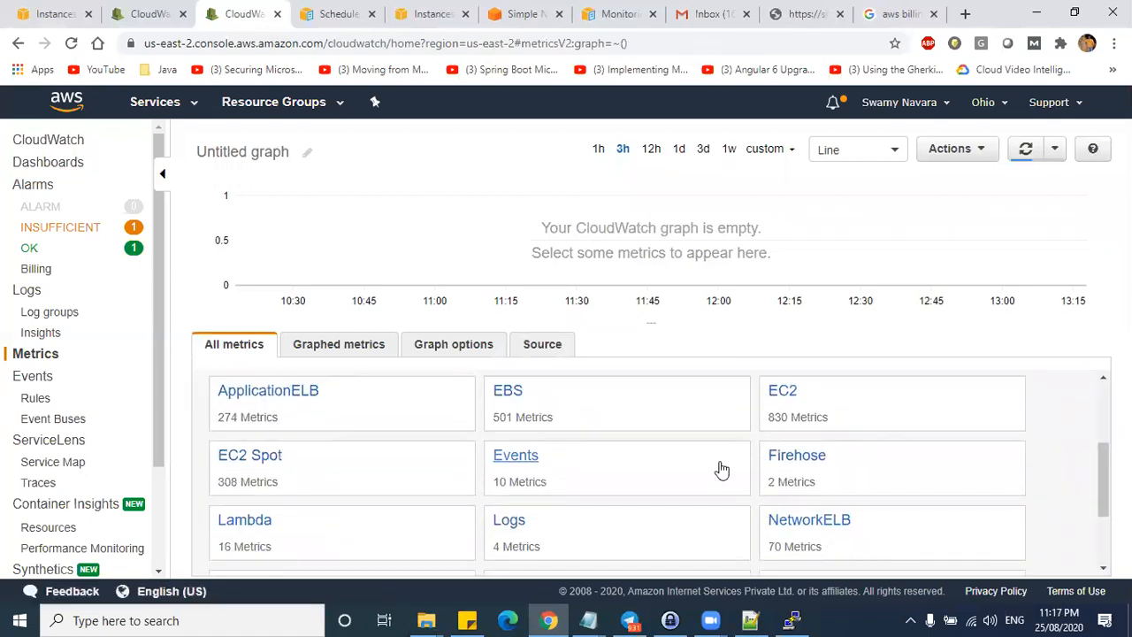
{"action": "scroll", "coordinate": [831, 467], "scroll_direction": "down", "scroll_amount": 3}
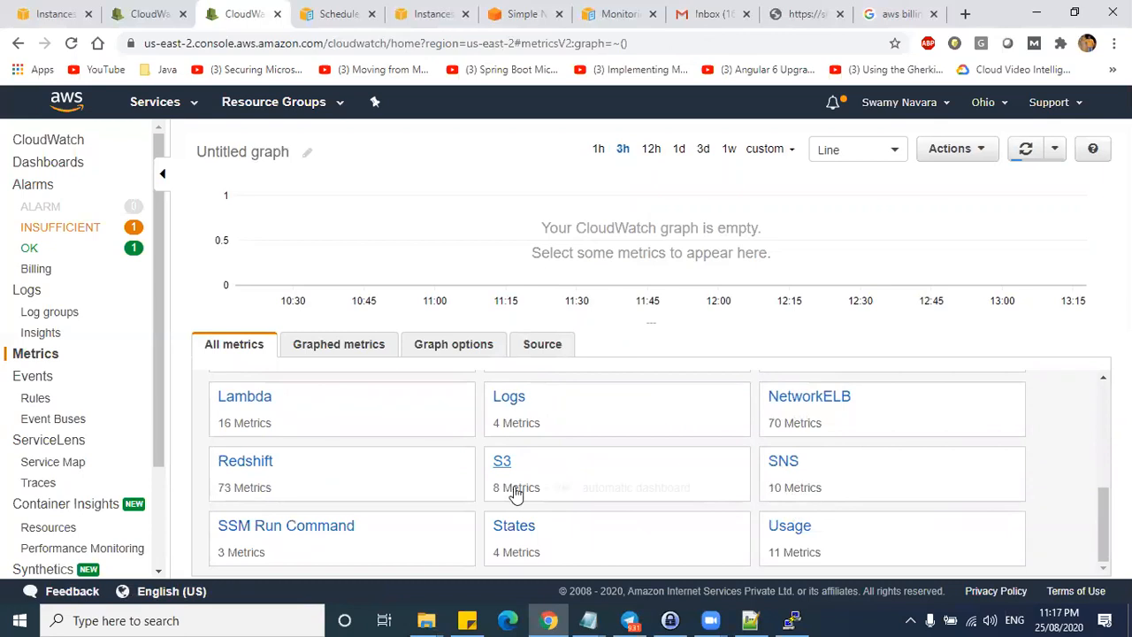
{"action": "scroll", "coordinate": [658, 487], "scroll_direction": "up", "scroll_amount": 6}
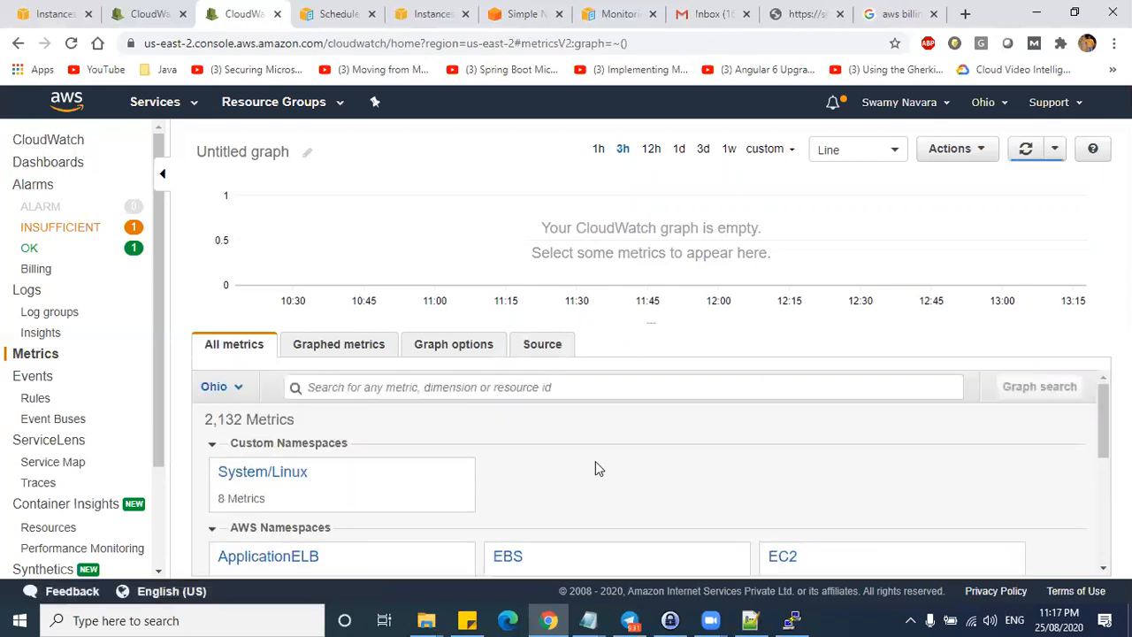
{"action": "left_click", "coordinate": [31, 292]}
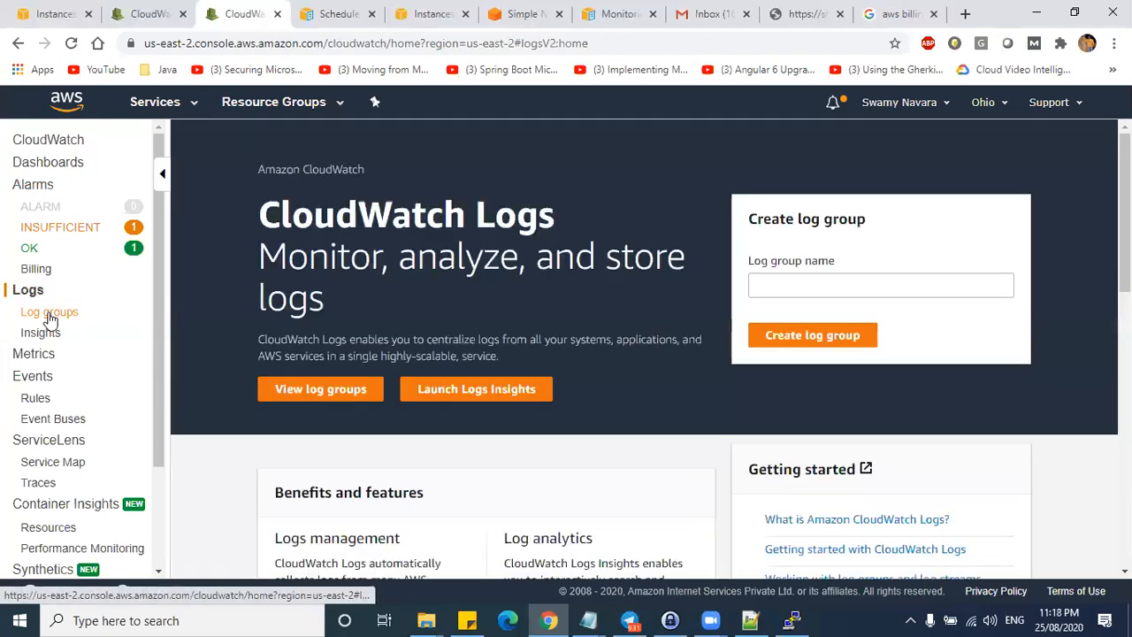
- Inspect the /aws/lambda/take-snapshot and RDSOSMetrics log groups, then open Logs in the alarms tab
{"action": "left_click", "coordinate": [44, 315]}
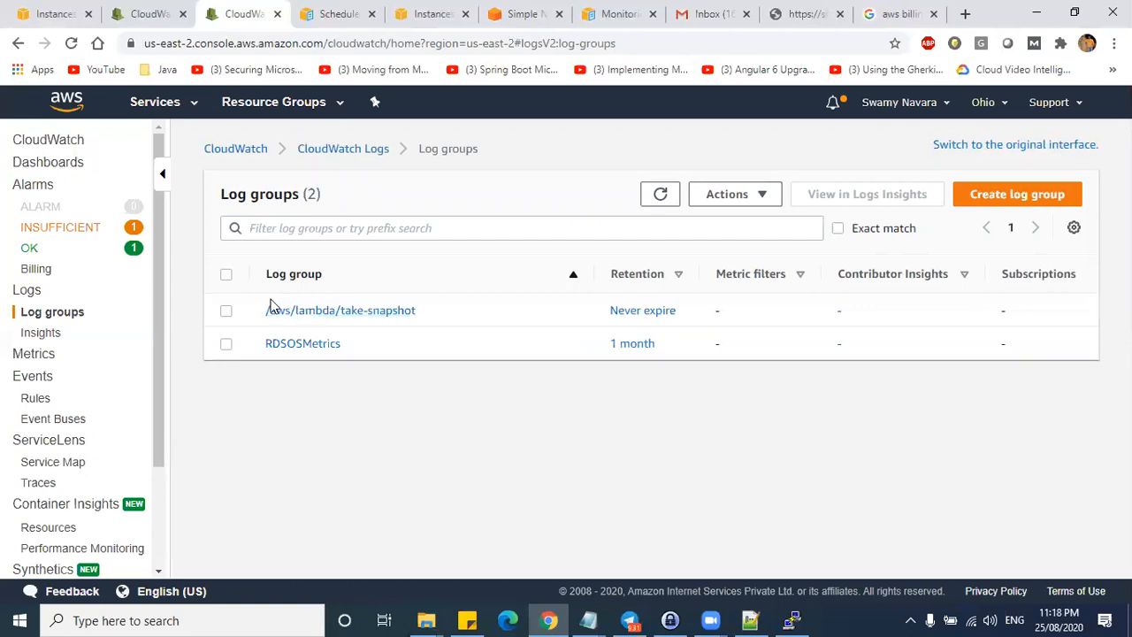
{"action": "left_click_drag", "start_coordinate": [445, 313], "coordinate": [323, 260]}
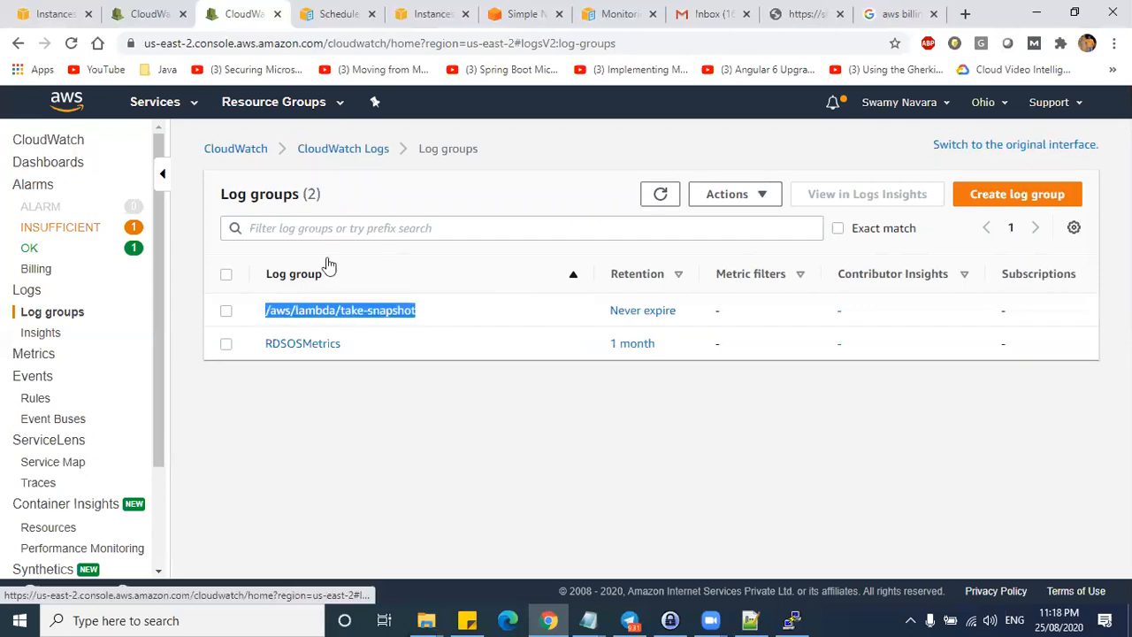
{"action": "left_click_drag", "start_coordinate": [361, 347], "coordinate": [265, 345]}
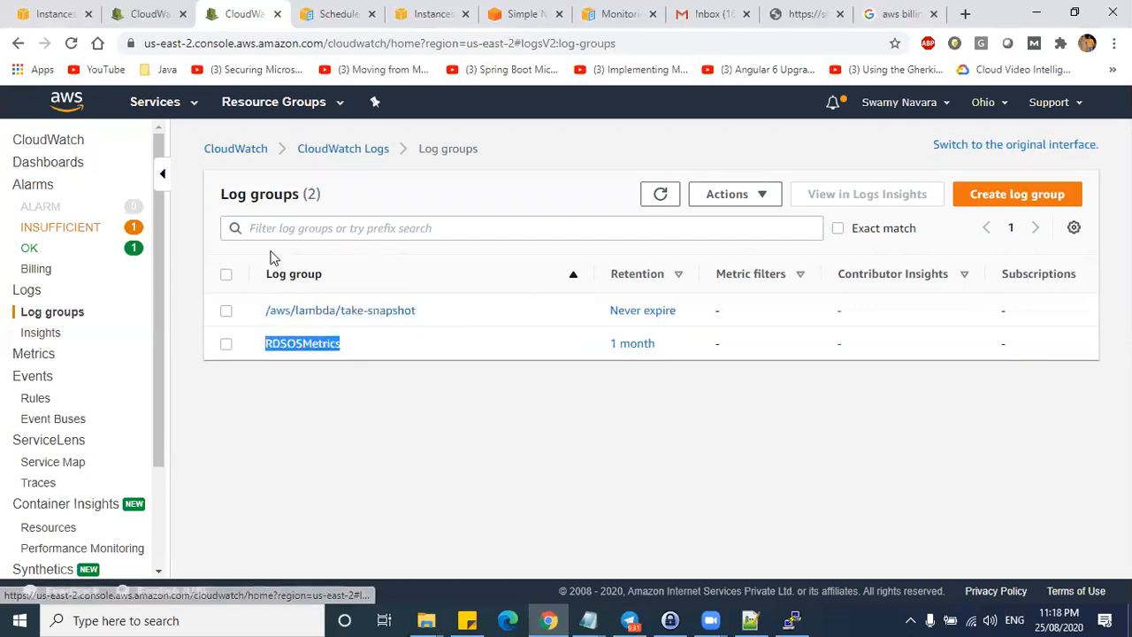
{"action": "left_click_drag", "start_coordinate": [405, 345], "coordinate": [266, 345]}
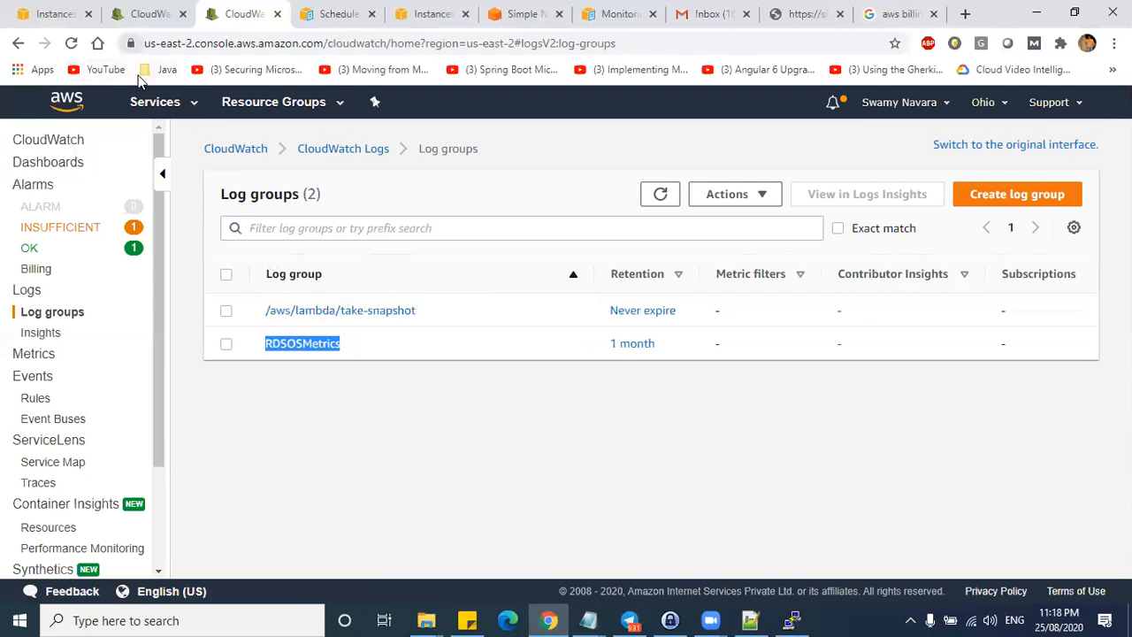
{"action": "left_click", "coordinate": [149, 11]}
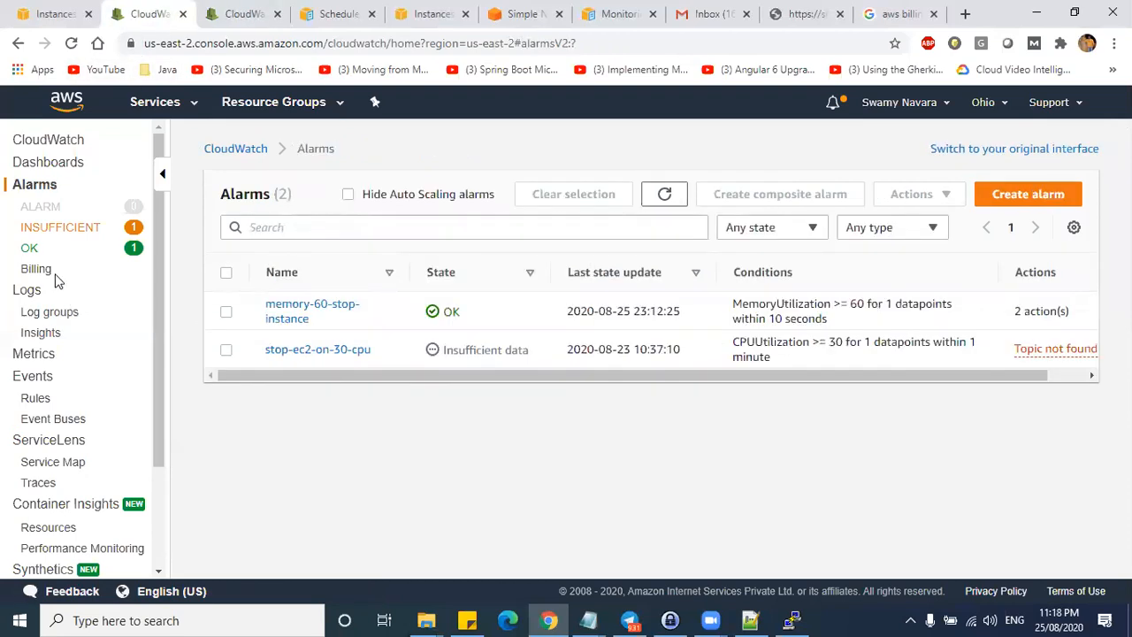
{"action": "left_click", "coordinate": [34, 292]}
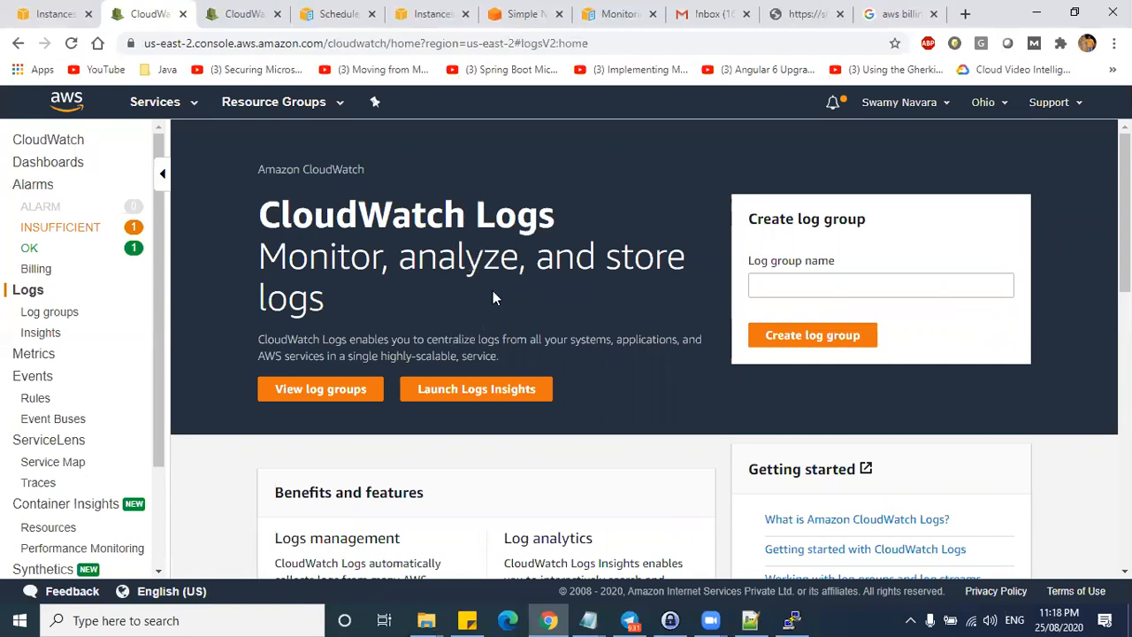
{"action": "scroll", "coordinate": [489, 311], "scroll_direction": "down", "scroll_amount": 1}
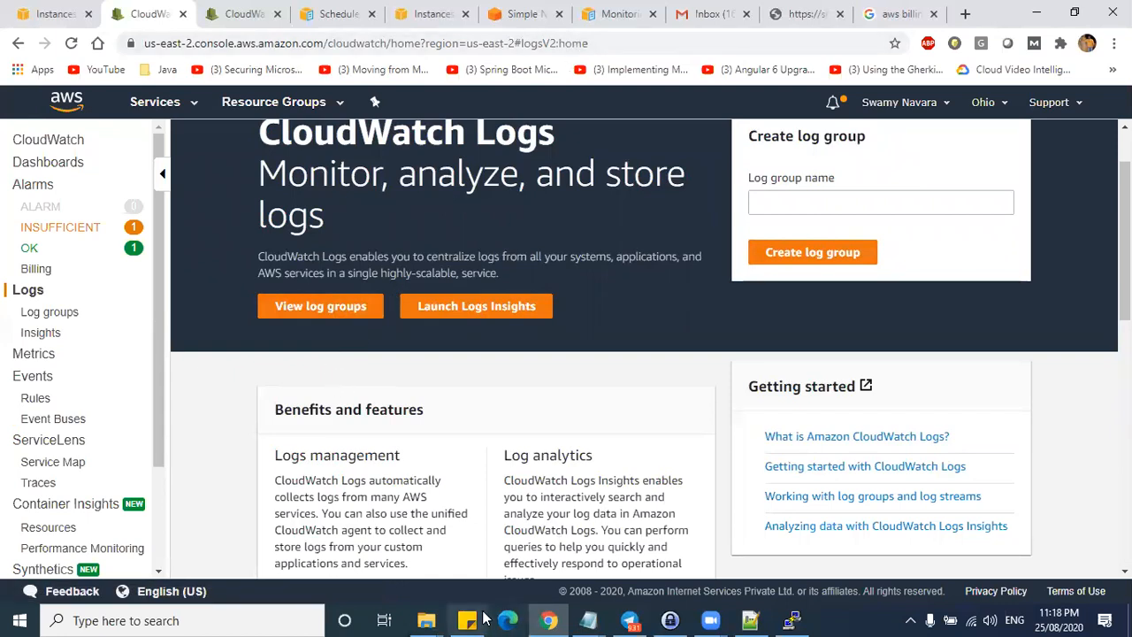
{"action": "mouse_move", "coordinate": [244, 372]}
{"action": "left_mouse_down"}
{"action": "mouse_move", "coordinate": [316, 376]}
{"action": "mouse_move", "coordinate": [281, 384]}
{"action": "mouse_move", "coordinate": [461, 382]}
{"action": "mouse_move", "coordinate": [440, 392]}
{"action": "mouse_move", "coordinate": [453, 377]}
{"action": "mouse_move", "coordinate": [444, 395]}
{"action": "left_mouse_up"}
{"action": "left_click", "coordinate": [497, 379]}
{"action": "left_click_drag", "start_coordinate": [529, 391], "coordinate": [550, 389]}
{"action": "left_click_drag", "start_coordinate": [557, 368], "coordinate": [559, 392]}
{"action": "mouse_move", "coordinate": [251, 426]}
{"action": "left_mouse_down"}
{"action": "mouse_move", "coordinate": [257, 464]}
{"action": "mouse_move", "coordinate": [270, 440]}
{"action": "mouse_move", "coordinate": [303, 425]}
{"action": "mouse_move", "coordinate": [324, 442]}
{"action": "mouse_move", "coordinate": [380, 432]}
{"action": "mouse_move", "coordinate": [379, 446]}
{"action": "left_mouse_up"}
{"action": "mouse_move", "coordinate": [442, 402]}
{"action": "left_mouse_down"}
{"action": "mouse_move", "coordinate": [451, 423]}
{"action": "mouse_move", "coordinate": [474, 425]}
{"action": "mouse_move", "coordinate": [483, 410]}
{"action": "mouse_move", "coordinate": [486, 436]}
{"action": "left_mouse_up"}
{"action": "left_click_drag", "start_coordinate": [497, 431], "coordinate": [560, 432]}
{"action": "left_click_drag", "start_coordinate": [561, 432], "coordinate": [541, 446]}
{"action": "mouse_move", "coordinate": [610, 409]}
{"action": "left_mouse_down"}
{"action": "mouse_move", "coordinate": [606, 421]}
{"action": "mouse_move", "coordinate": [623, 430]}
{"action": "mouse_move", "coordinate": [659, 409]}
{"action": "mouse_move", "coordinate": [674, 425]}
{"action": "left_mouse_up"}
{"action": "mouse_move", "coordinate": [640, 391]}
{"action": "left_mouse_down"}
{"action": "mouse_move", "coordinate": [612, 444]}
{"action": "mouse_move", "coordinate": [619, 398]}
{"action": "left_mouse_up"}
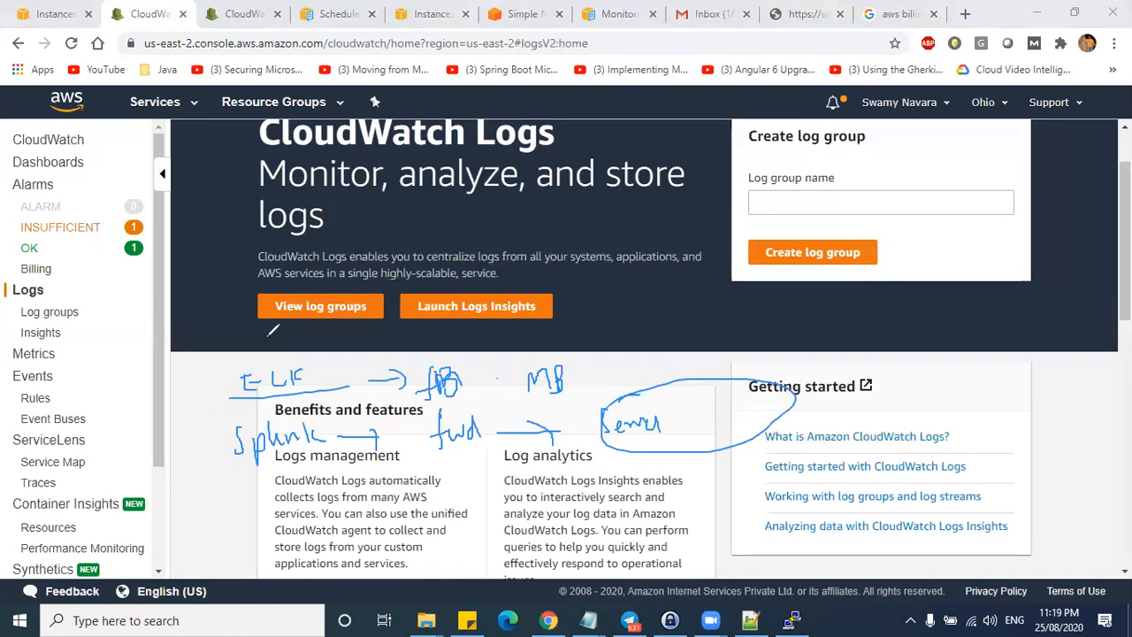
{"action": "left_click_drag", "start_coordinate": [704, 405], "coordinate": [692, 430]}
{"action": "mouse_move", "coordinate": [780, 412]}
{"action": "left_mouse_down"}
{"action": "mouse_move", "coordinate": [875, 415]}
{"action": "mouse_move", "coordinate": [884, 432]}
{"action": "left_mouse_up"}
{"action": "mouse_move", "coordinate": [920, 385]}
{"action": "left_mouse_down"}
{"action": "mouse_move", "coordinate": [922, 443]}
{"action": "mouse_move", "coordinate": [976, 437]}
{"action": "left_mouse_up"}
{"action": "left_click_drag", "start_coordinate": [922, 398], "coordinate": [1046, 381]}
{"action": "left_click_drag", "start_coordinate": [586, 359], "coordinate": [642, 353]}
{"action": "mouse_move", "coordinate": [645, 334]}
{"action": "left_mouse_down"}
{"action": "mouse_move", "coordinate": [654, 375]}
{"action": "mouse_move", "coordinate": [763, 355]}
{"action": "mouse_move", "coordinate": [626, 369]}
{"action": "mouse_move", "coordinate": [756, 333]}
{"action": "mouse_move", "coordinate": [805, 363]}
{"action": "left_mouse_up"}
{"action": "mouse_move", "coordinate": [820, 296]}
{"action": "left_mouse_down"}
{"action": "mouse_move", "coordinate": [795, 350]}
{"action": "mouse_move", "coordinate": [779, 351]}
{"action": "left_mouse_up"}
{"action": "left_click_drag", "start_coordinate": [762, 325], "coordinate": [891, 306]}
{"action": "left_click_drag", "start_coordinate": [200, 359], "coordinate": [241, 338]}
{"action": "mouse_move", "coordinate": [186, 431]}
{"action": "left_mouse_down"}
{"action": "mouse_move", "coordinate": [205, 439]}
{"action": "mouse_move", "coordinate": [249, 405]}
{"action": "left_mouse_up"}
{"action": "left_click_drag", "start_coordinate": [195, 521], "coordinate": [230, 497]}
{"action": "mouse_move", "coordinate": [266, 506]}
{"action": "left_mouse_down"}
{"action": "mouse_move", "coordinate": [248, 530]}
{"action": "mouse_move", "coordinate": [309, 522]}
{"action": "left_mouse_up"}
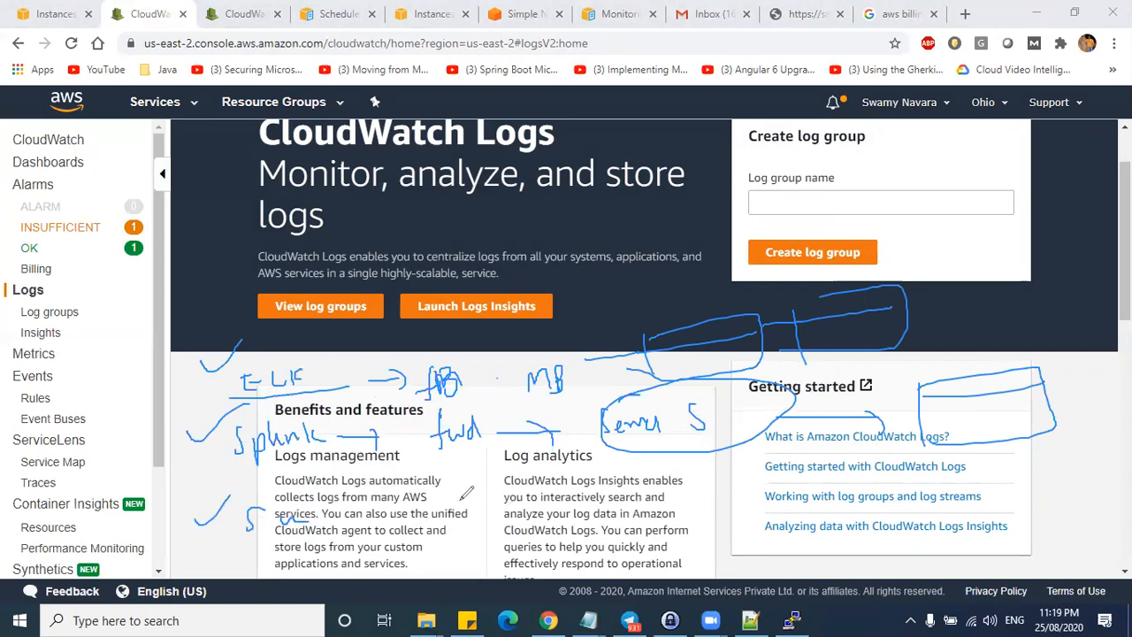
{"action": "mouse_move", "coordinate": [209, 350]}
{"action": "left_mouse_down"}
{"action": "mouse_move", "coordinate": [1093, 259]}
{"action": "mouse_move", "coordinate": [1072, 489]}
{"action": "mouse_move", "coordinate": [423, 536]}
{"action": "mouse_move", "coordinate": [212, 500]}
{"action": "mouse_move", "coordinate": [221, 336]}
{"action": "left_mouse_up"}
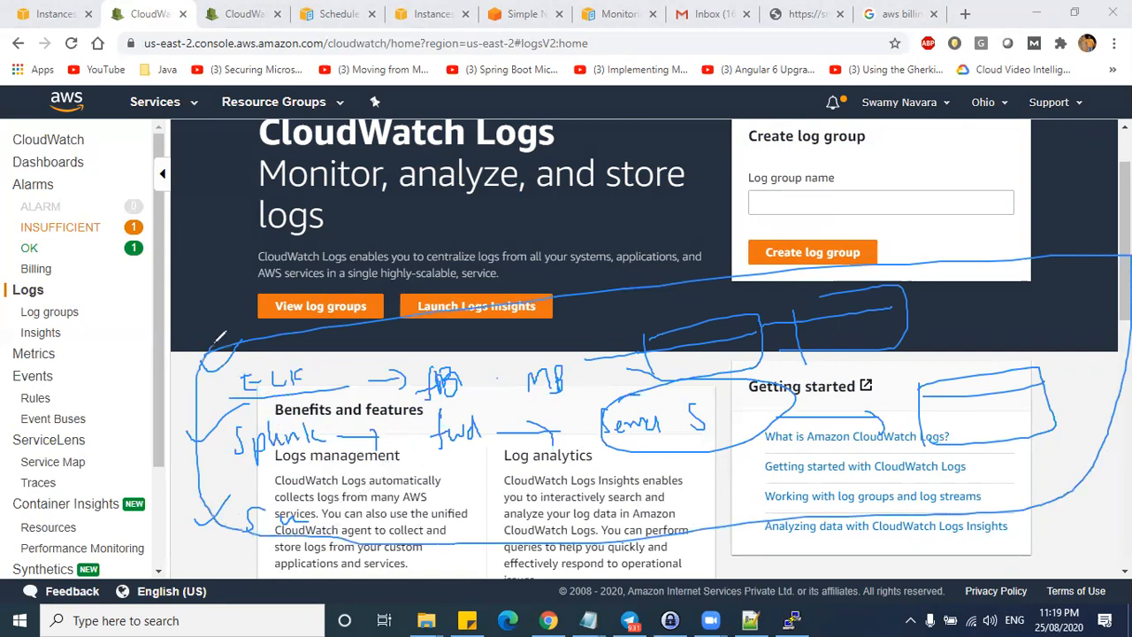
{"action": "mouse_move", "coordinate": [96, 284]}
{"action": "left_mouse_down"}
{"action": "mouse_move", "coordinate": [42, 281]}
{"action": "mouse_move", "coordinate": [12, 301]}
{"action": "mouse_move", "coordinate": [96, 287]}
{"action": "left_mouse_up"}
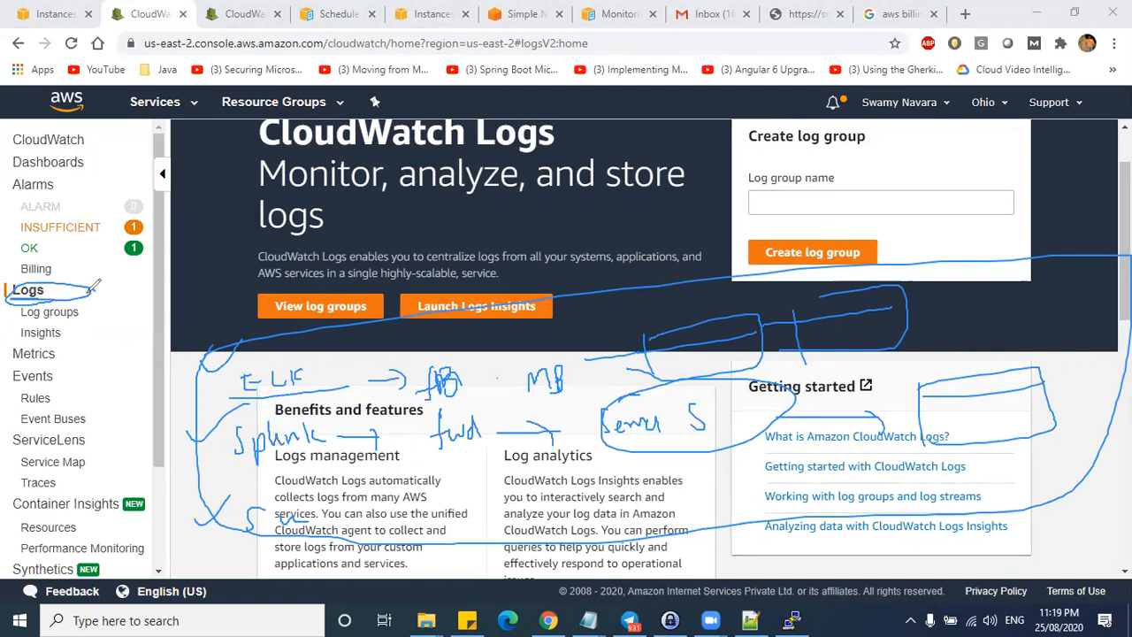
{"action": "left_click_drag", "start_coordinate": [91, 292], "coordinate": [136, 283]}
{"action": "left_click_drag", "start_coordinate": [320, 333], "coordinate": [339, 334]}
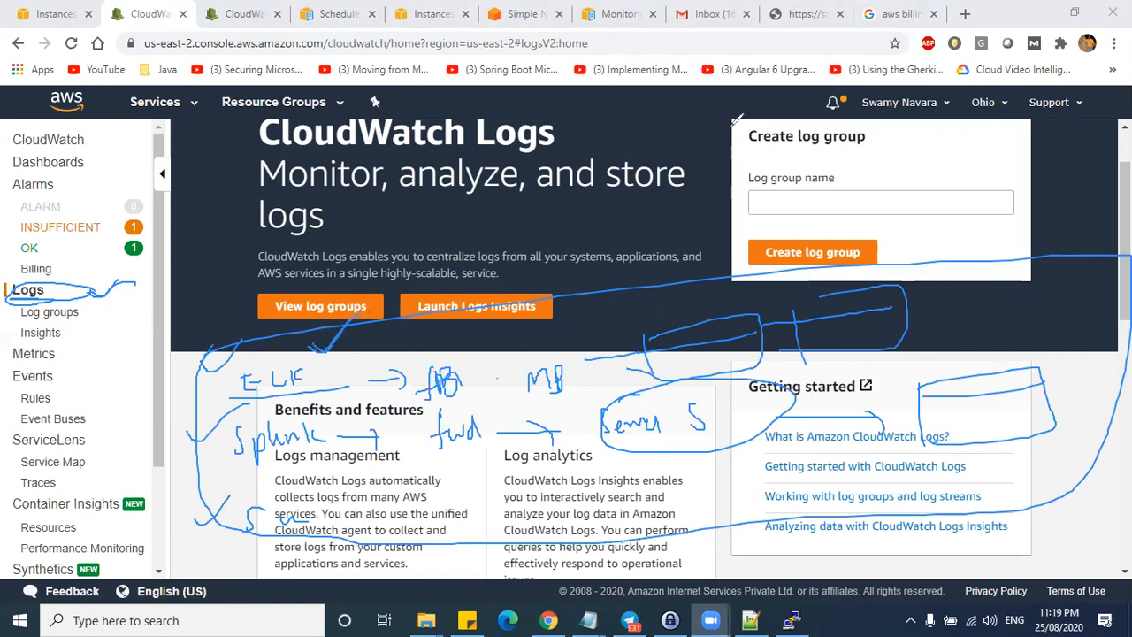
{"action": "left_click", "coordinate": [1048, 111]}
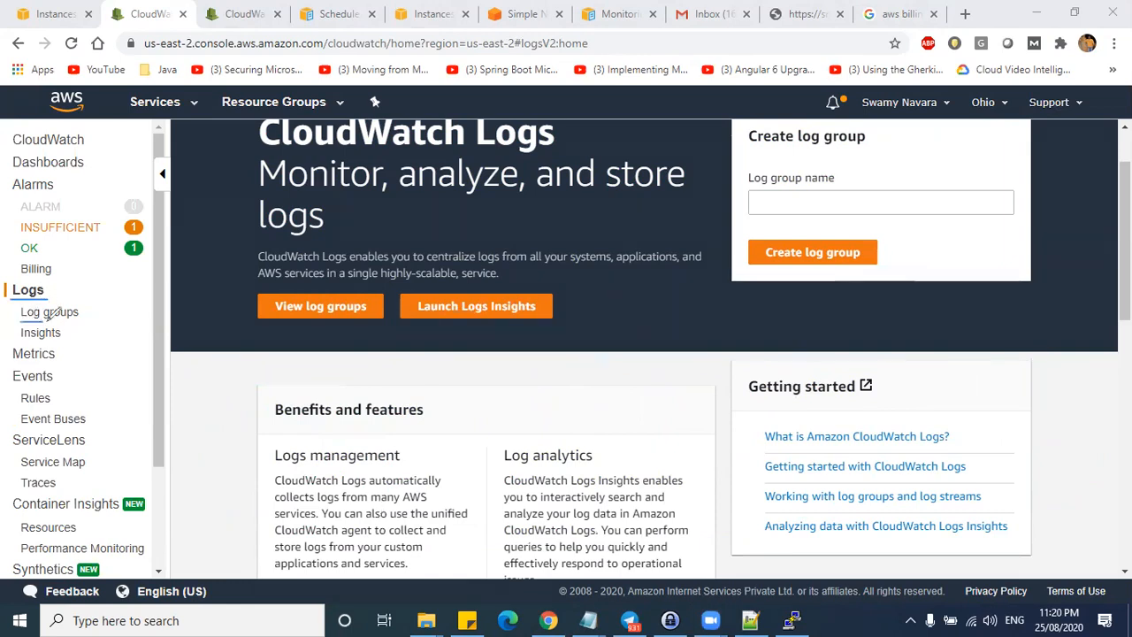
{"action": "mouse_move", "coordinate": [22, 342]}
{"action": "left_mouse_down"}
{"action": "mouse_move", "coordinate": [74, 342]}
{"action": "mouse_move", "coordinate": [87, 327]}
{"action": "mouse_move", "coordinate": [118, 340]}
{"action": "mouse_move", "coordinate": [88, 353]}
{"action": "mouse_move", "coordinate": [122, 331]}
{"action": "left_mouse_up"}
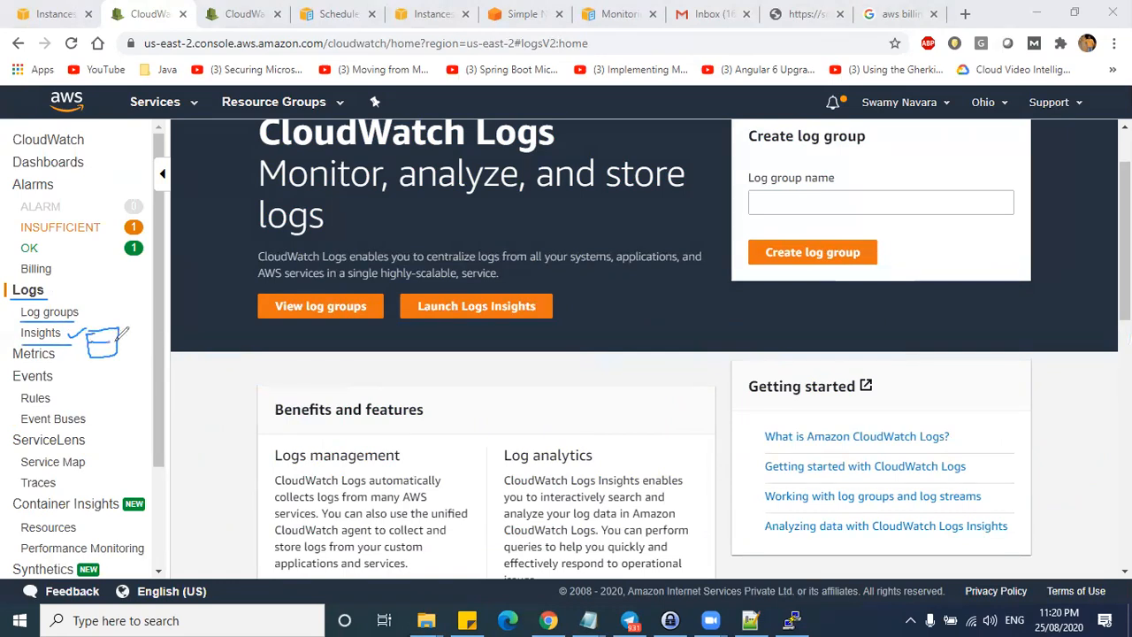
{"action": "mouse_move", "coordinate": [64, 324]}
{"action": "left_mouse_down"}
{"action": "mouse_move", "coordinate": [12, 329]}
{"action": "mouse_move", "coordinate": [60, 332]}
{"action": "mouse_move", "coordinate": [103, 300]}
{"action": "left_mouse_up"}
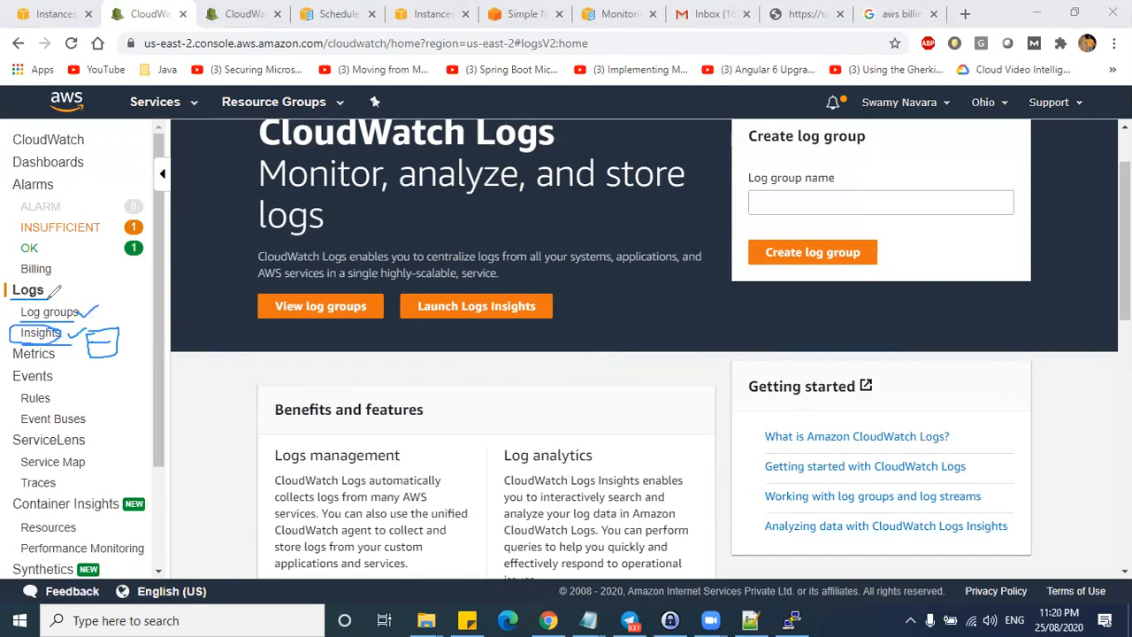
{"action": "left_click", "coordinate": [622, 115]}
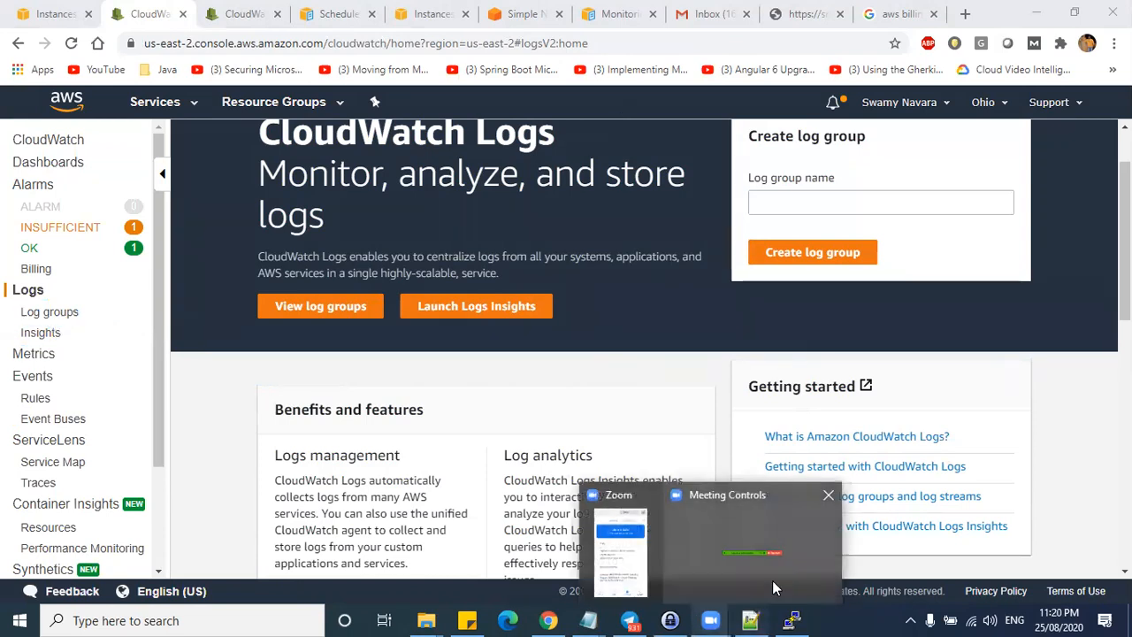
- Dismiss the connection-closed error and reset the dead PuTTY terminal window
{"action": "left_click", "coordinate": [762, 546]}
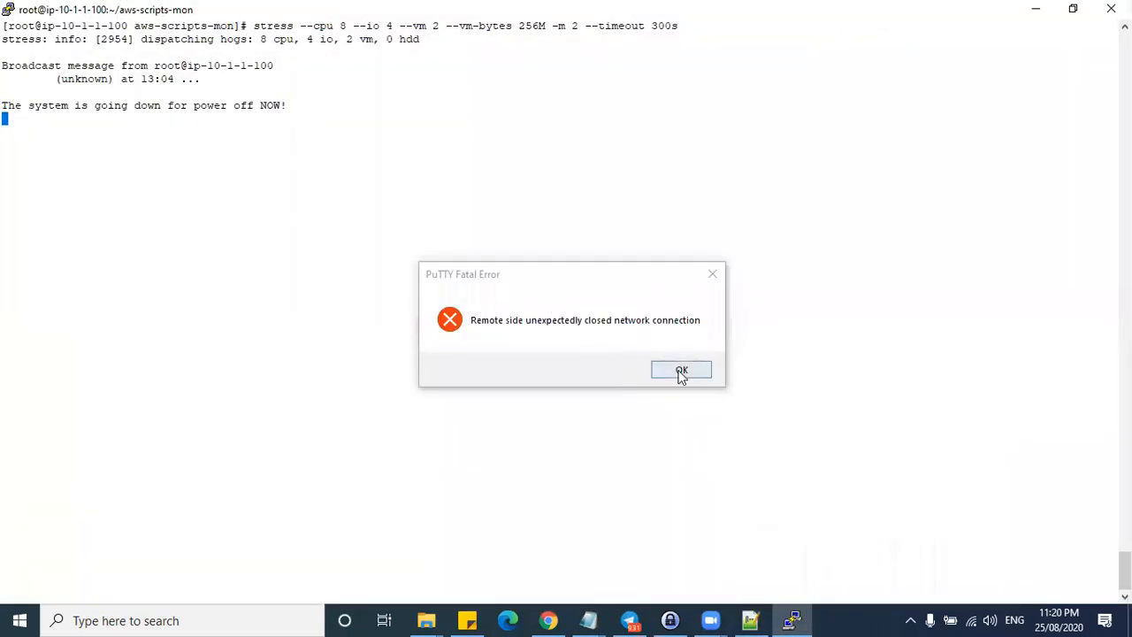
{"action": "left_click", "coordinate": [681, 371]}
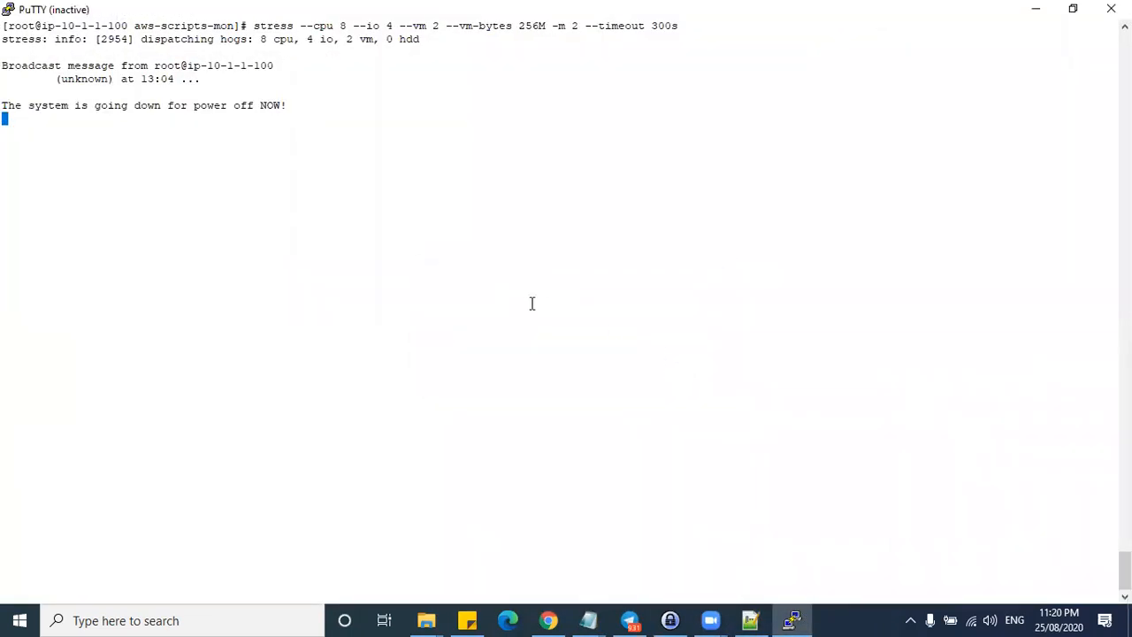
{"action": "left_click", "coordinate": [1037, 11]}
{"action": "left_click", "coordinate": [337, 13]}
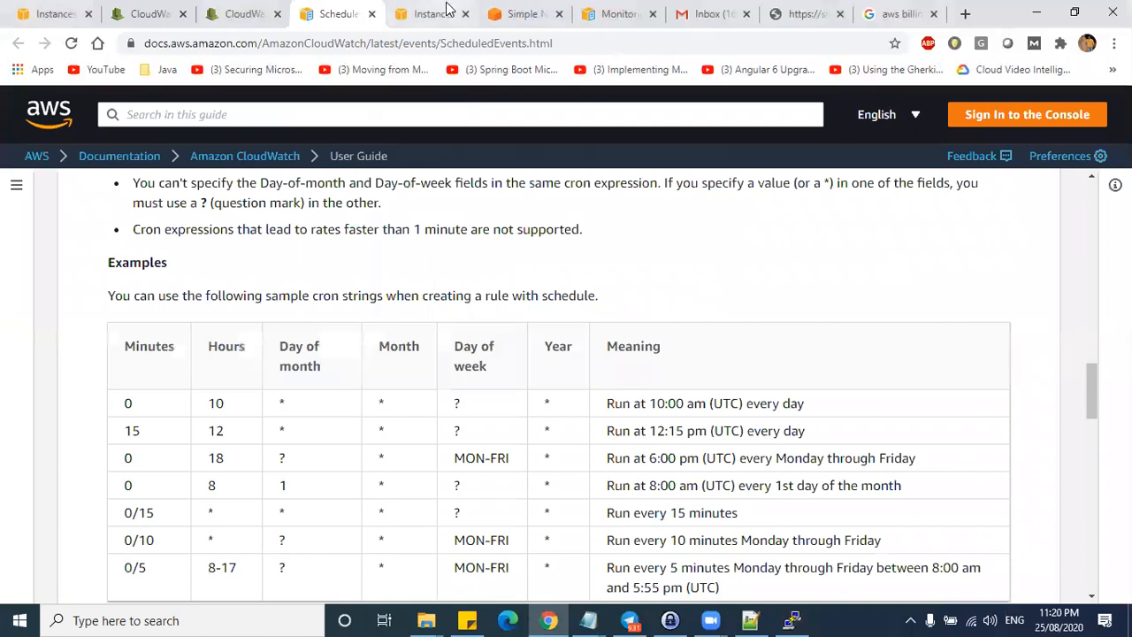
{"action": "left_click", "coordinate": [435, 13]}
{"action": "key", "text": "alt+Tab"}
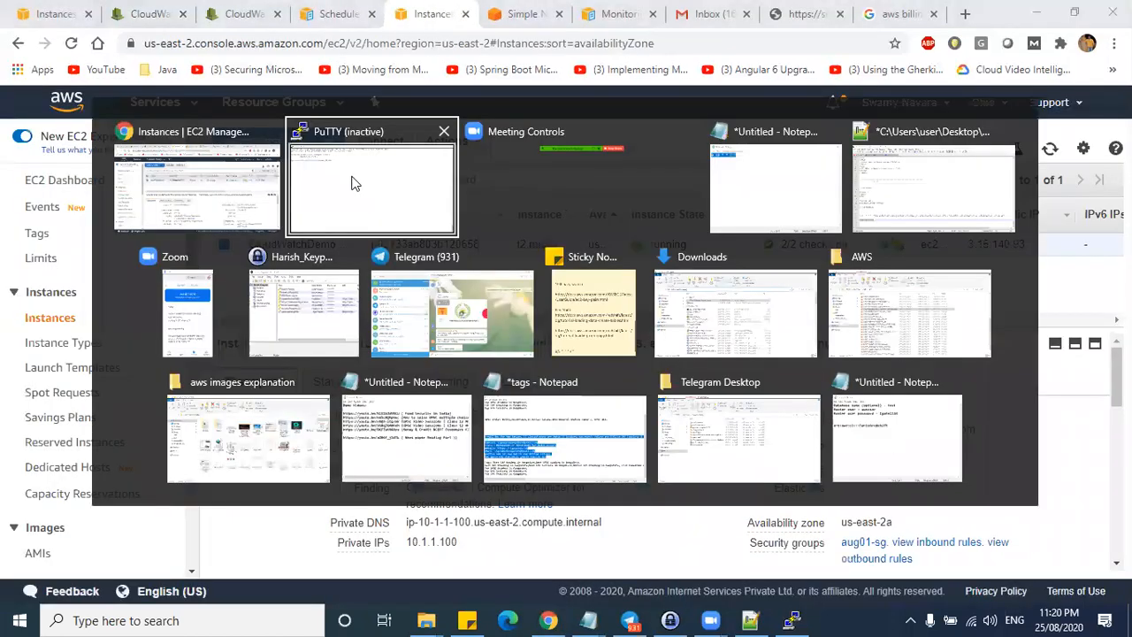
{"action": "right_click", "coordinate": [468, 14]}
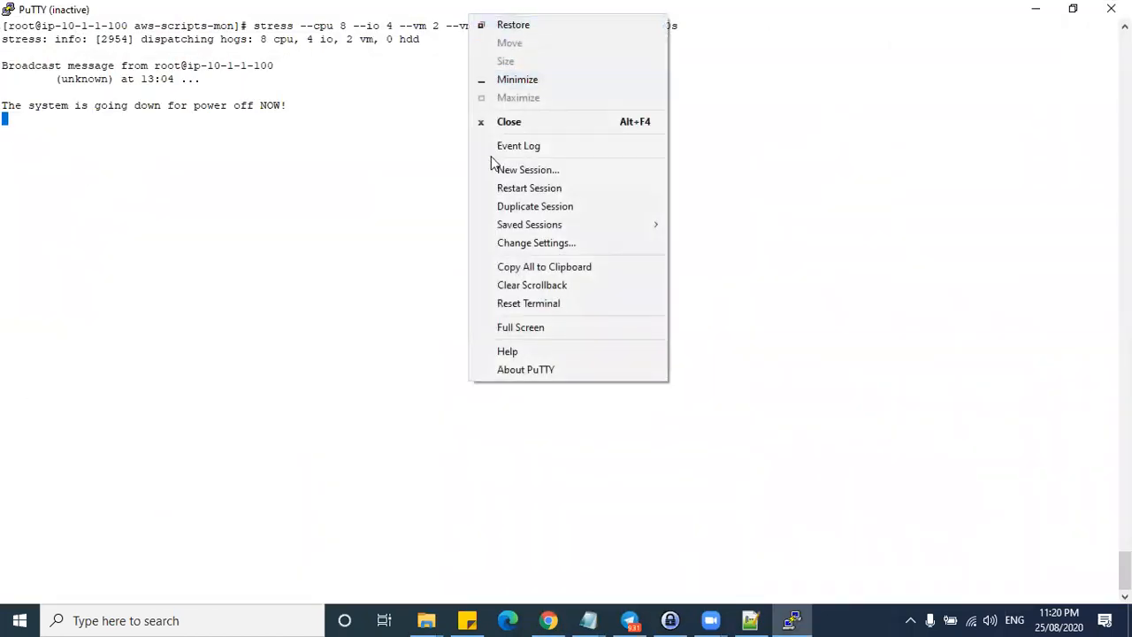
{"action": "left_click", "coordinate": [503, 305]}
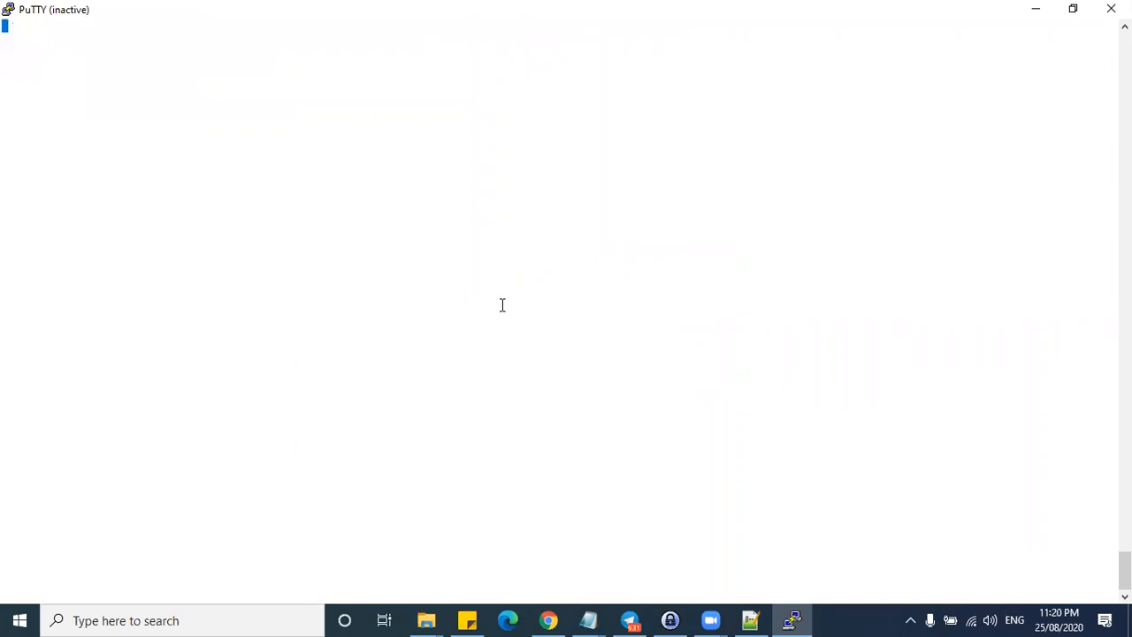
{"action": "double_click", "coordinate": [237, 14]}
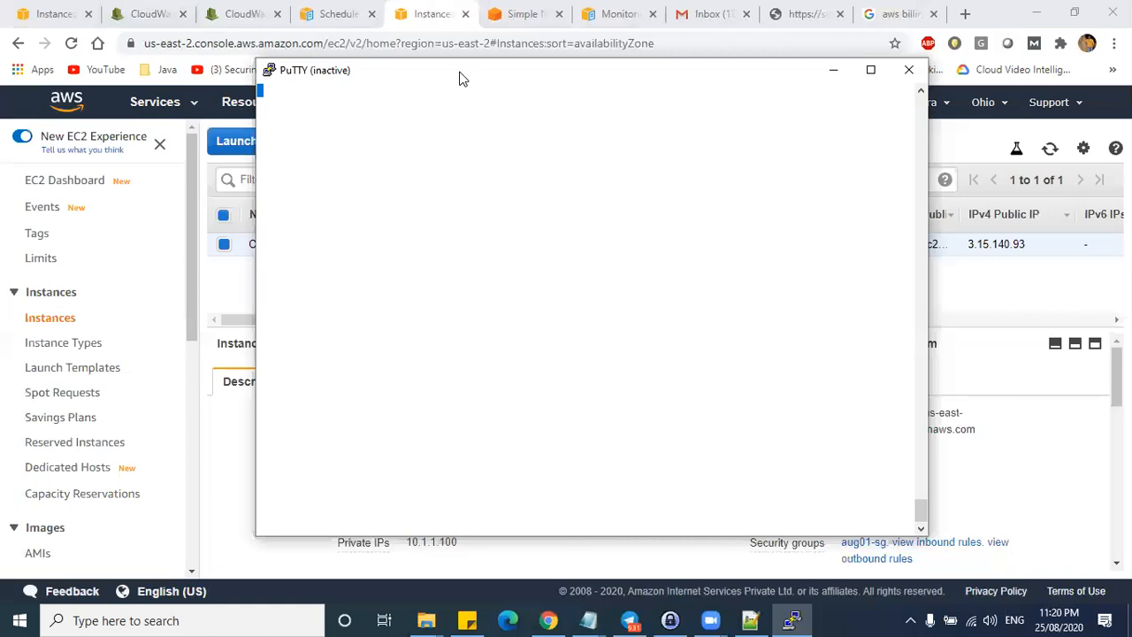
{"action": "left_click_drag", "start_coordinate": [459, 79], "coordinate": [468, 310]}
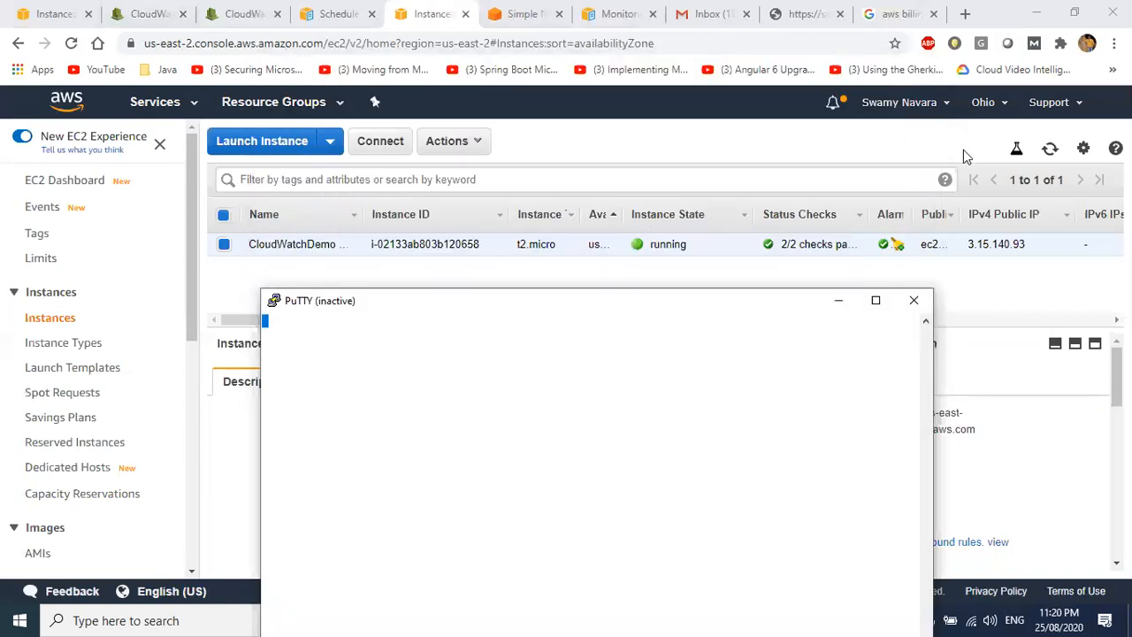
- Copy the instance's Public DNS from the refreshed EC2 list and retry the previous session
{"action": "left_click", "coordinate": [1050, 149]}
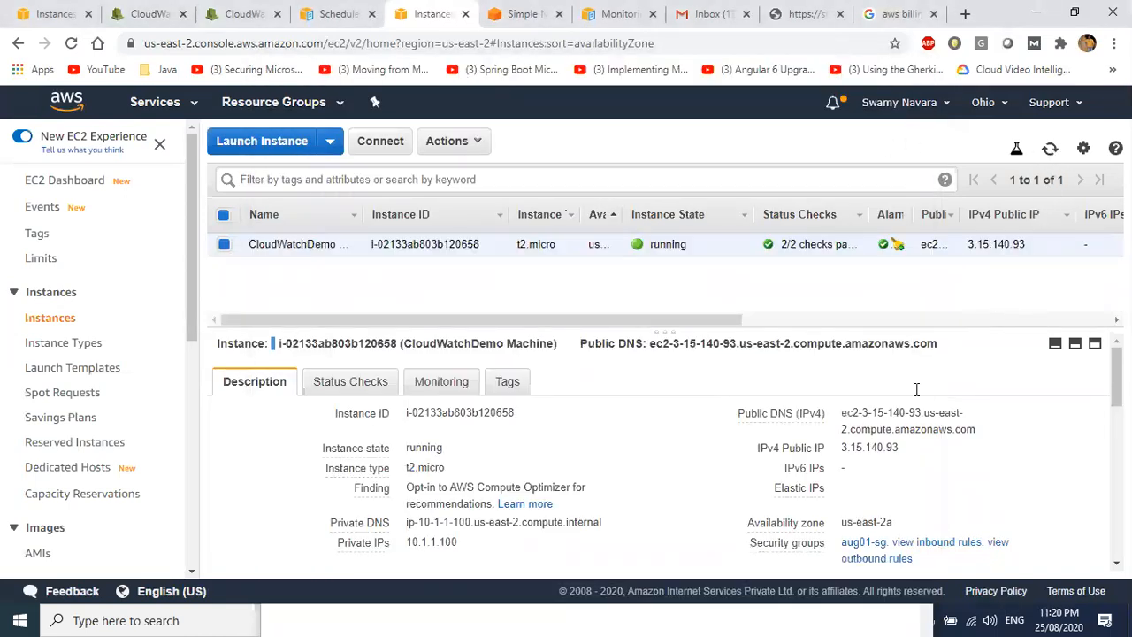
{"action": "left_click", "coordinate": [987, 429]}
{"action": "key", "text": "alt+Tab"}
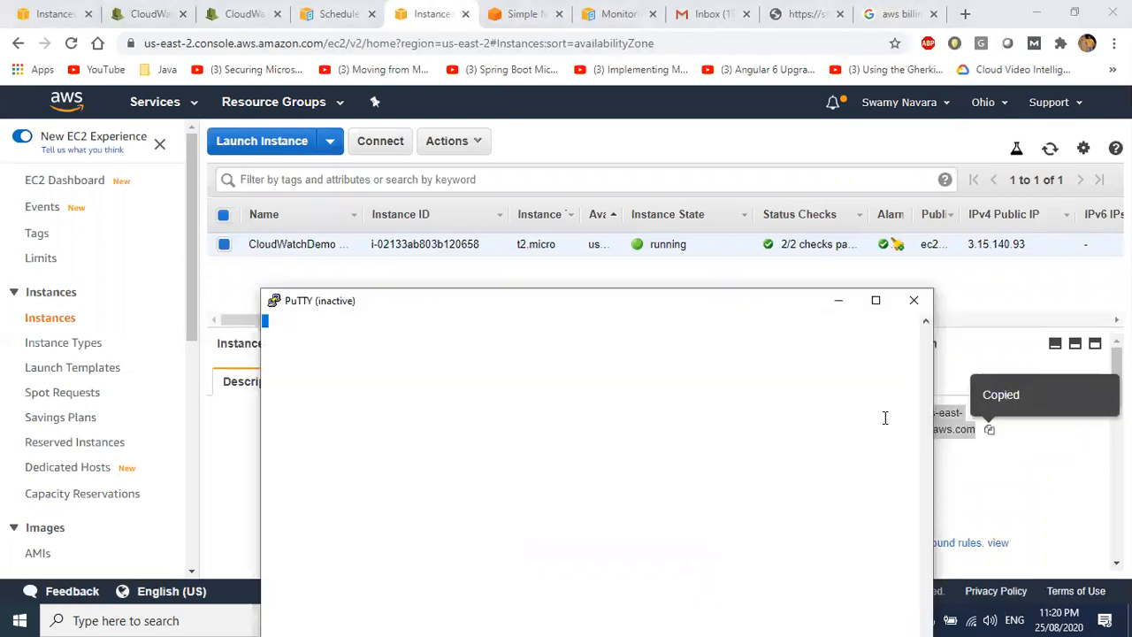
{"action": "right_click", "coordinate": [455, 301]}
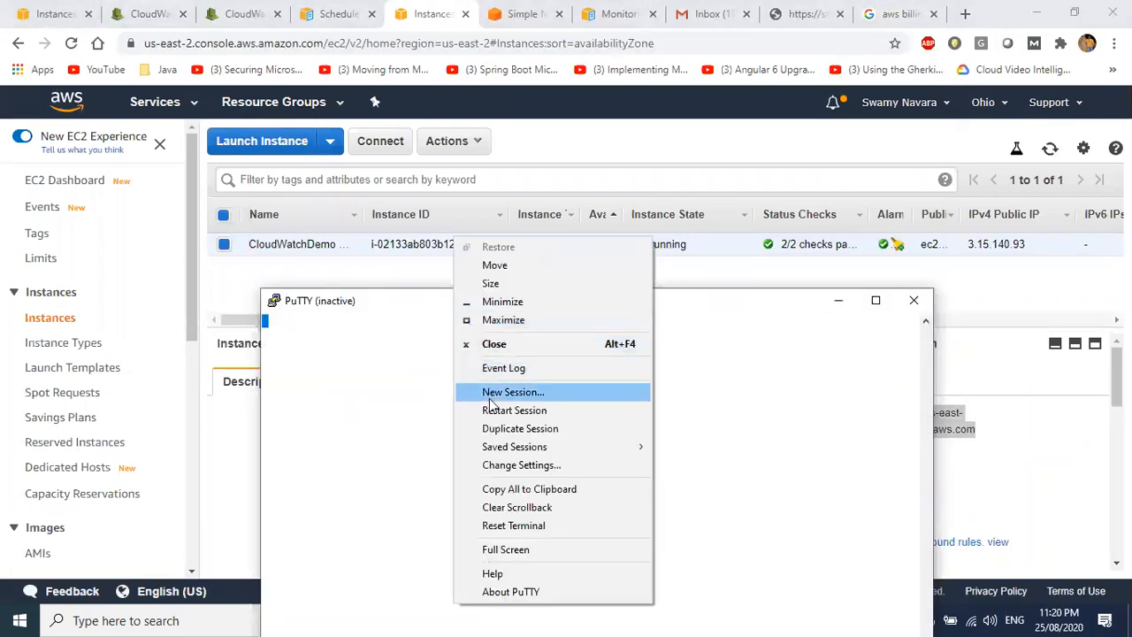
{"action": "left_click", "coordinate": [501, 411]}
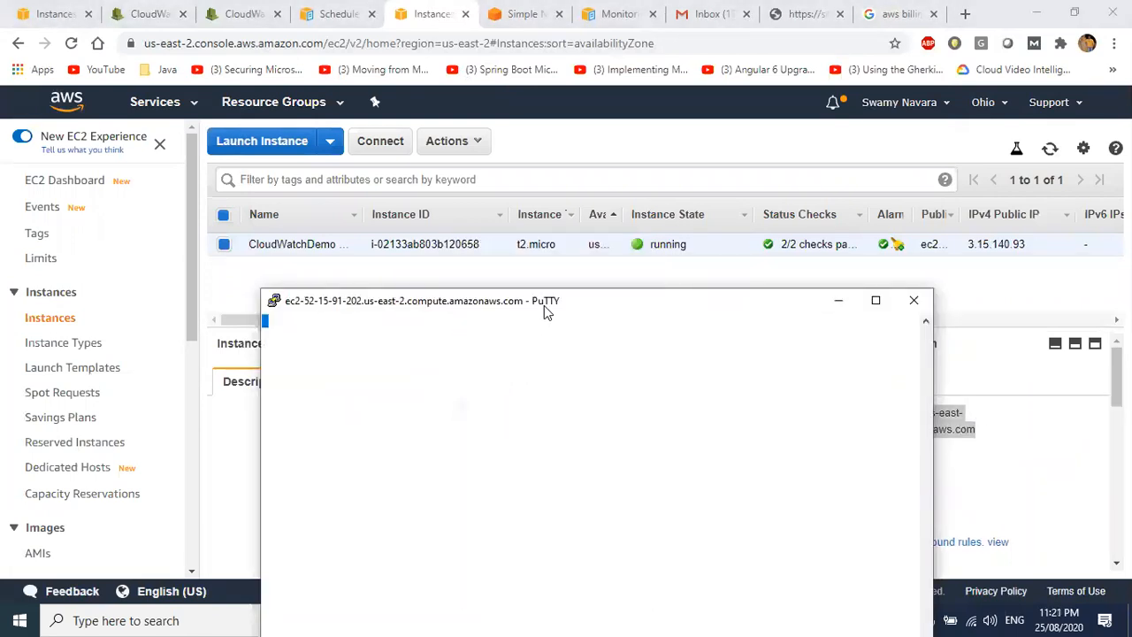
{"action": "left_click_drag", "start_coordinate": [544, 305], "coordinate": [560, 60]}
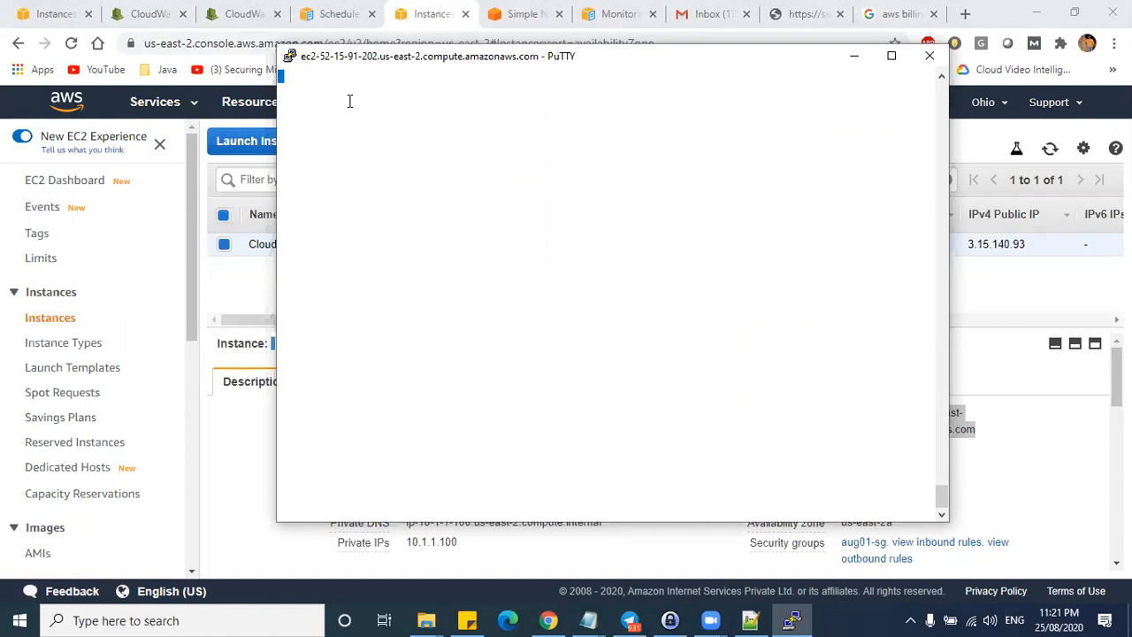
- Start a new PuTTY session with host ec2-user@ followed by the copied Public DNS
{"action": "right_click", "coordinate": [425, 62]}
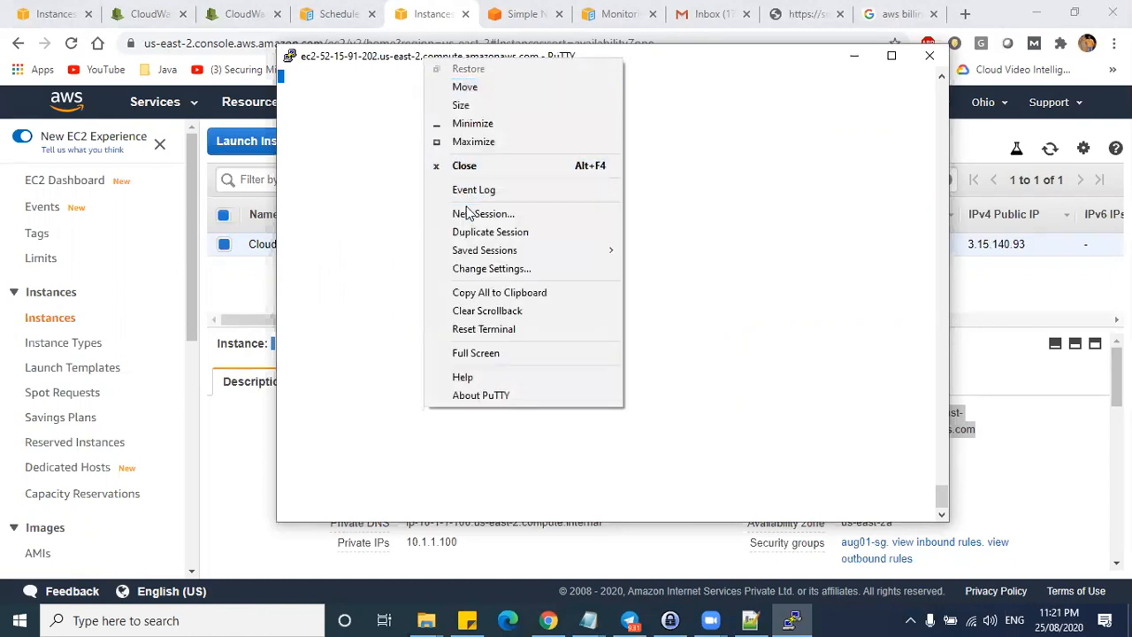
{"action": "left_click", "coordinate": [465, 212]}
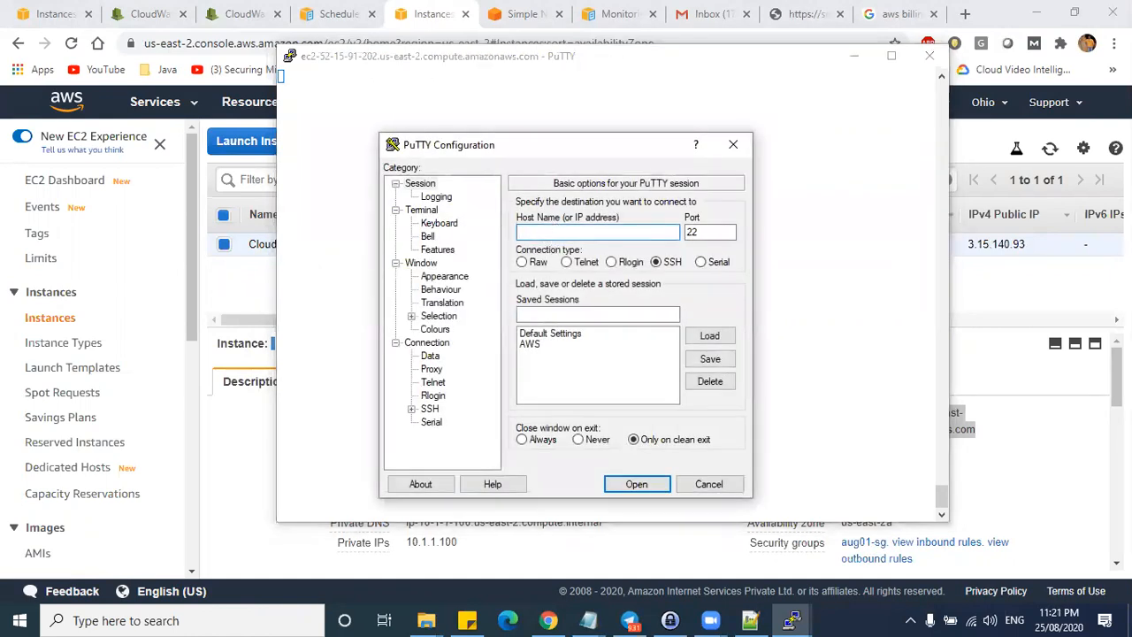
{"action": "type", "text": "ec2-user@"}
{"action": "key", "text": "ctrl+v"}
- Set the SSH auth private key to aug01.ppk, connect, and accept the host key
{"action": "left_click", "coordinate": [411, 409]}
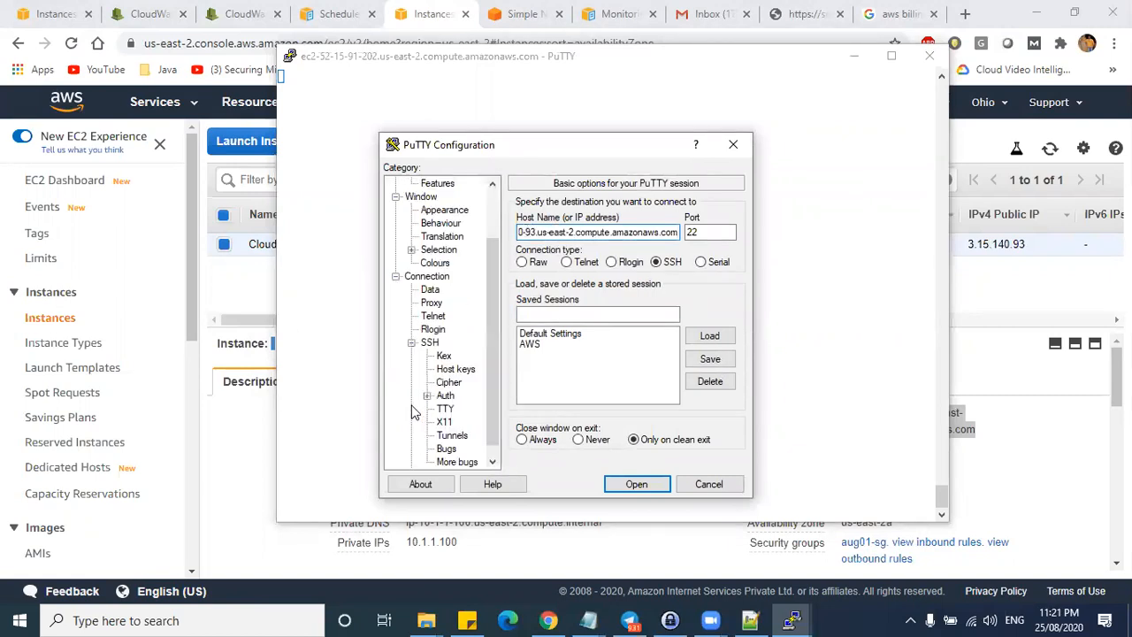
{"action": "left_click", "coordinate": [445, 396]}
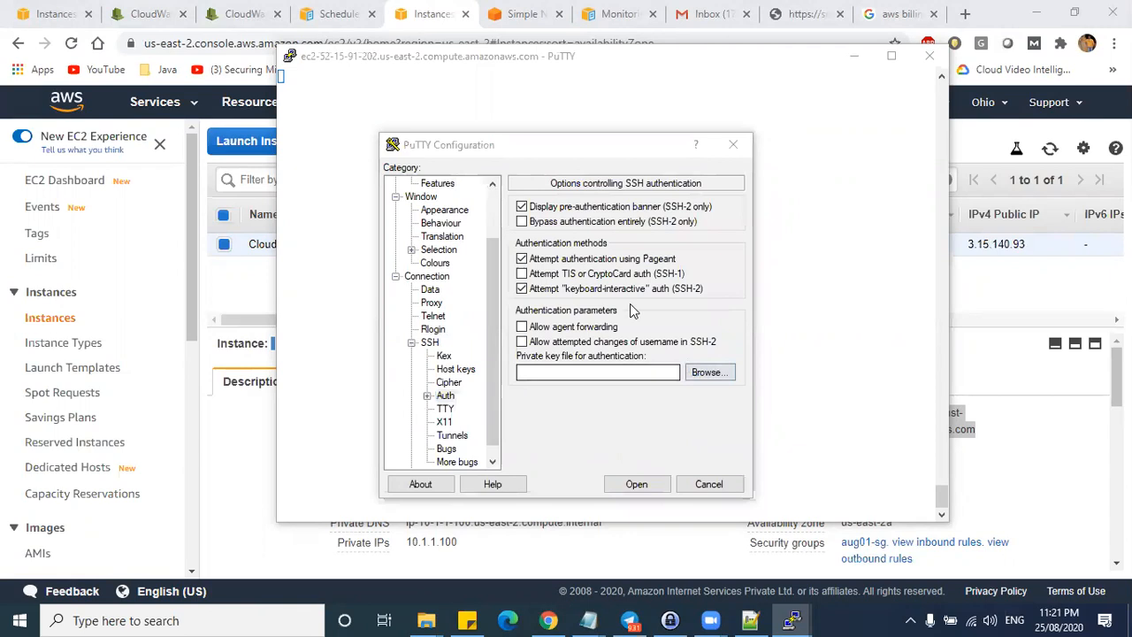
{"action": "left_click", "coordinate": [710, 371]}
{"action": "double_click", "coordinate": [622, 278]}
{"action": "scroll", "coordinate": [474, 263], "scroll_direction": "up", "scroll_amount": 2}
{"action": "scroll", "coordinate": [474, 264], "scroll_direction": "up", "scroll_amount": 2}
{"action": "left_click", "coordinate": [430, 184]}
{"action": "left_click", "coordinate": [644, 483]}
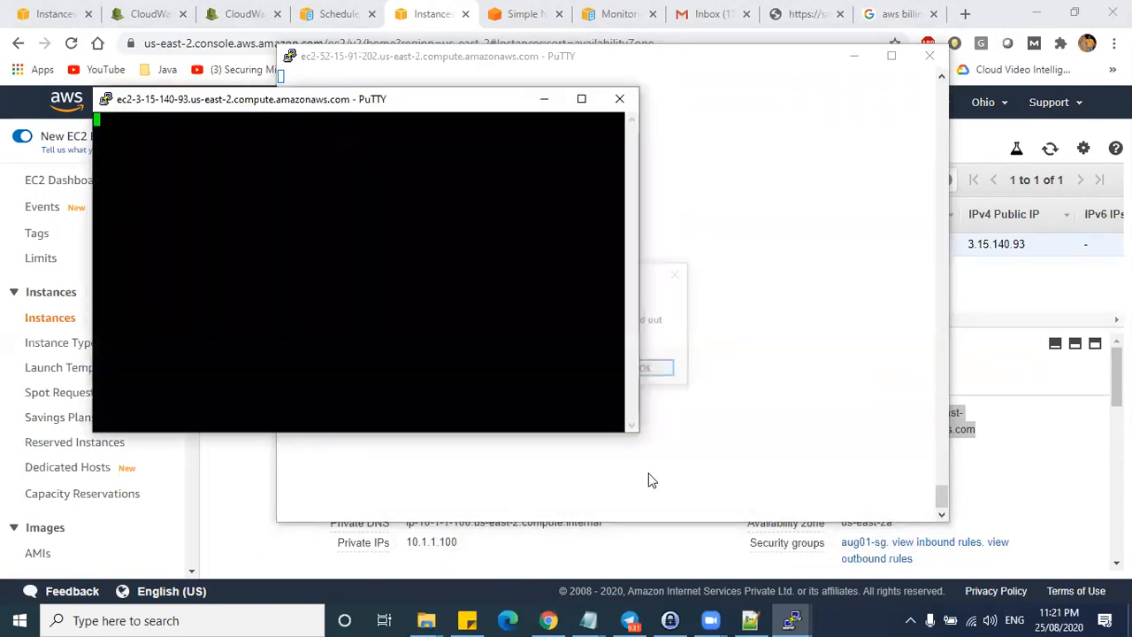
{"action": "left_click", "coordinate": [506, 437]}
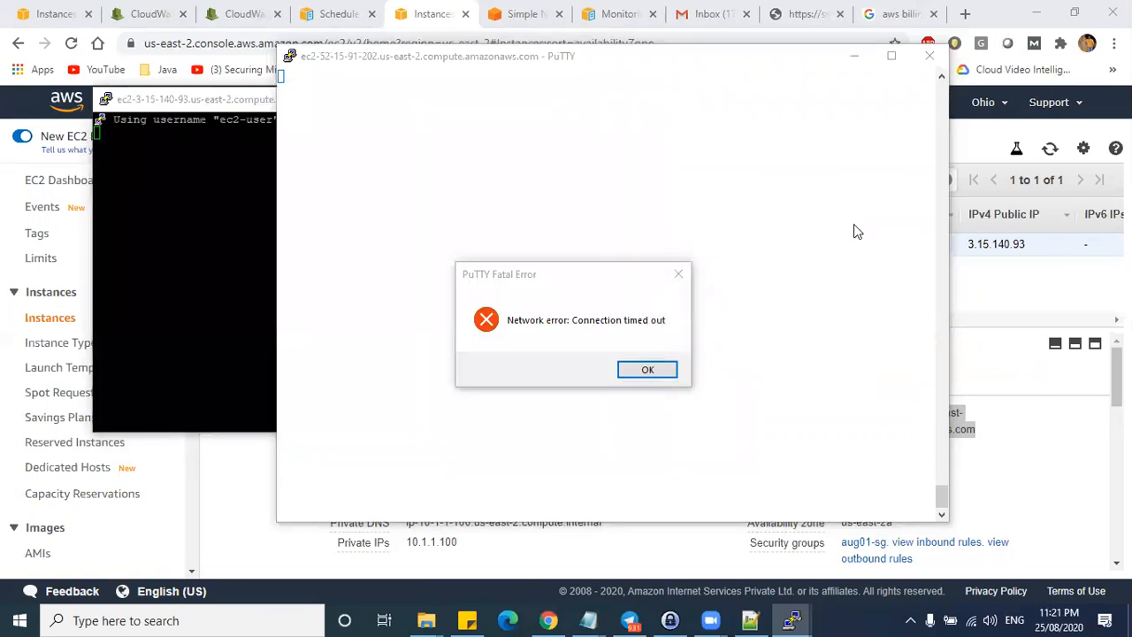
{"action": "left_click", "coordinate": [649, 370]}
- Close the old terminal, become root with sudo su -, and clear the screen
{"action": "left_click", "coordinate": [929, 55]}
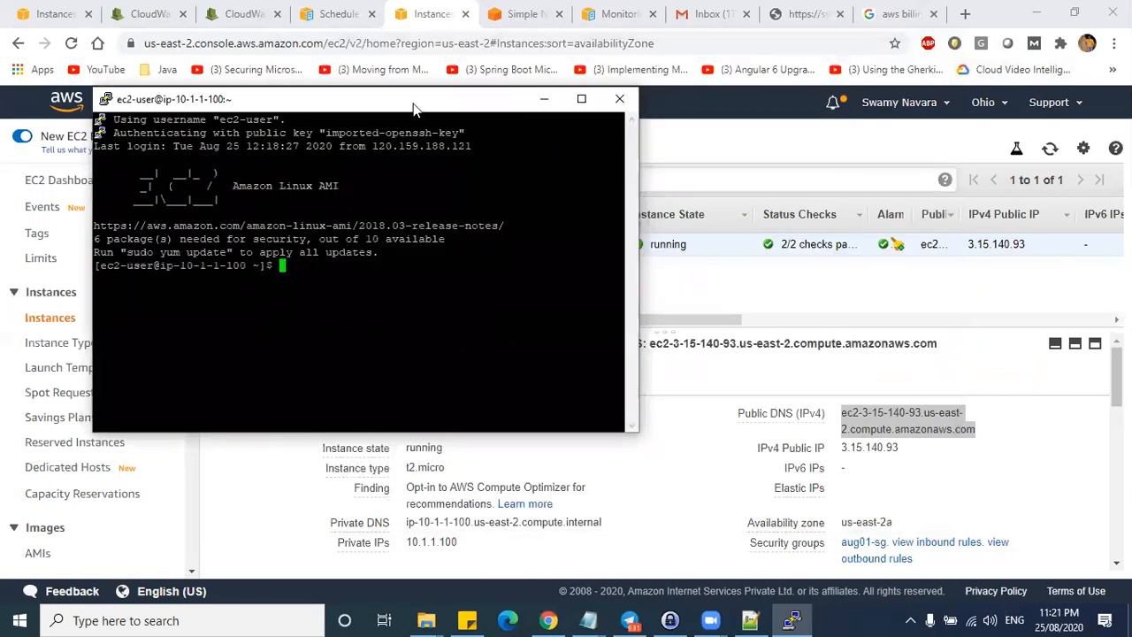
{"action": "left_click_drag", "start_coordinate": [412, 108], "coordinate": [785, 71]}
{"action": "type", "text": "sudo su -\\"}
{"action": "key", "text": "Return"}
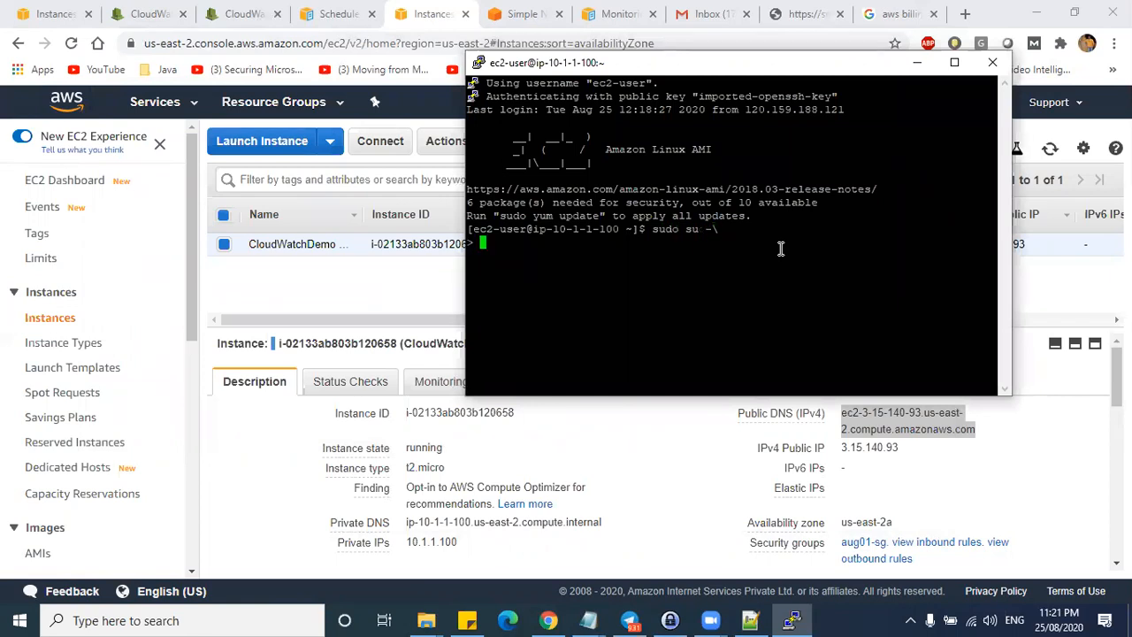
{"action": "key", "text": "ctrl+c"}
{"action": "key", "text": "ctrl+c"}
{"action": "key", "text": "ctrl+c"}
{"action": "key", "text": "Up"}
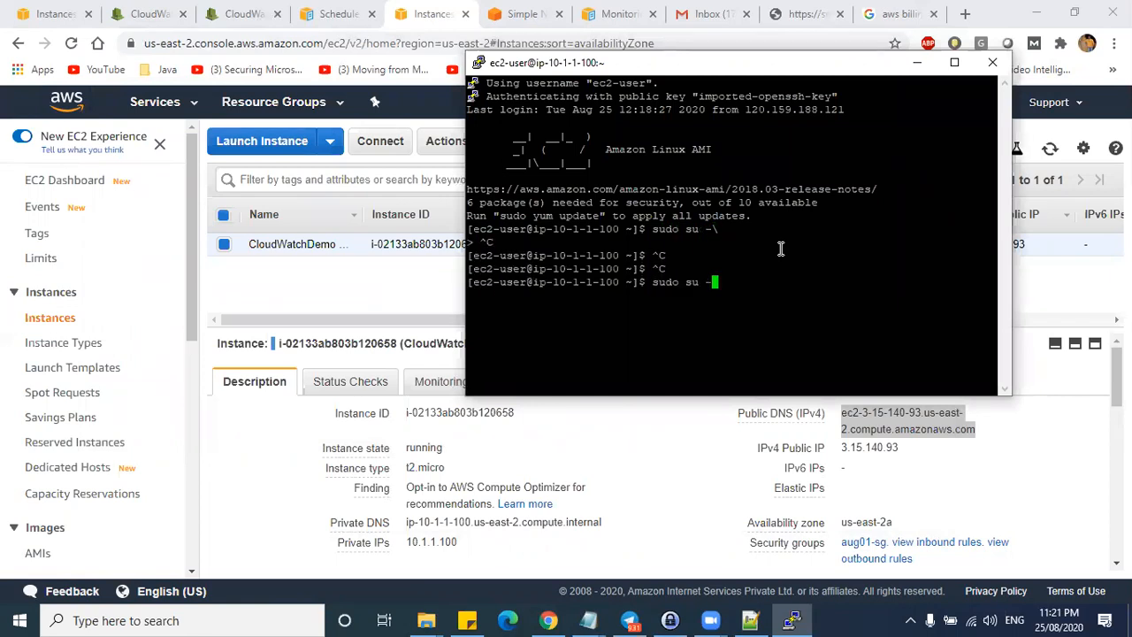
{"action": "key", "text": "Return"}
{"action": "type", "text": "clear"}
{"action": "key", "text": "Return"}
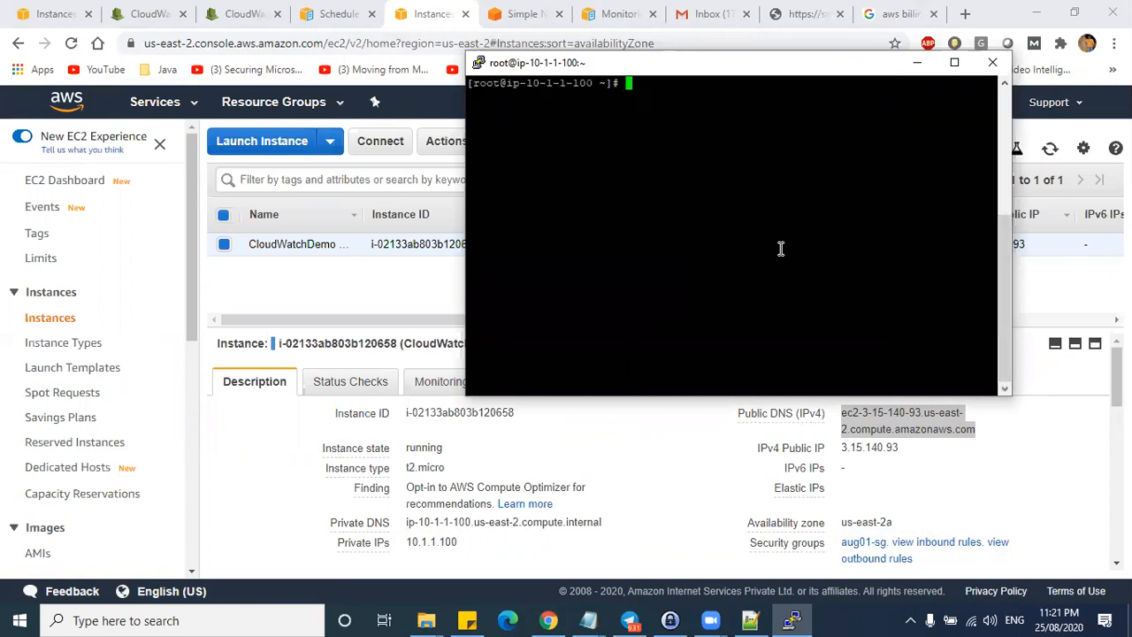
- Install nginx with yum install nginx -y
{"action": "type", "text": "yum install -y"}
{"action": "key", "text": "Return"}
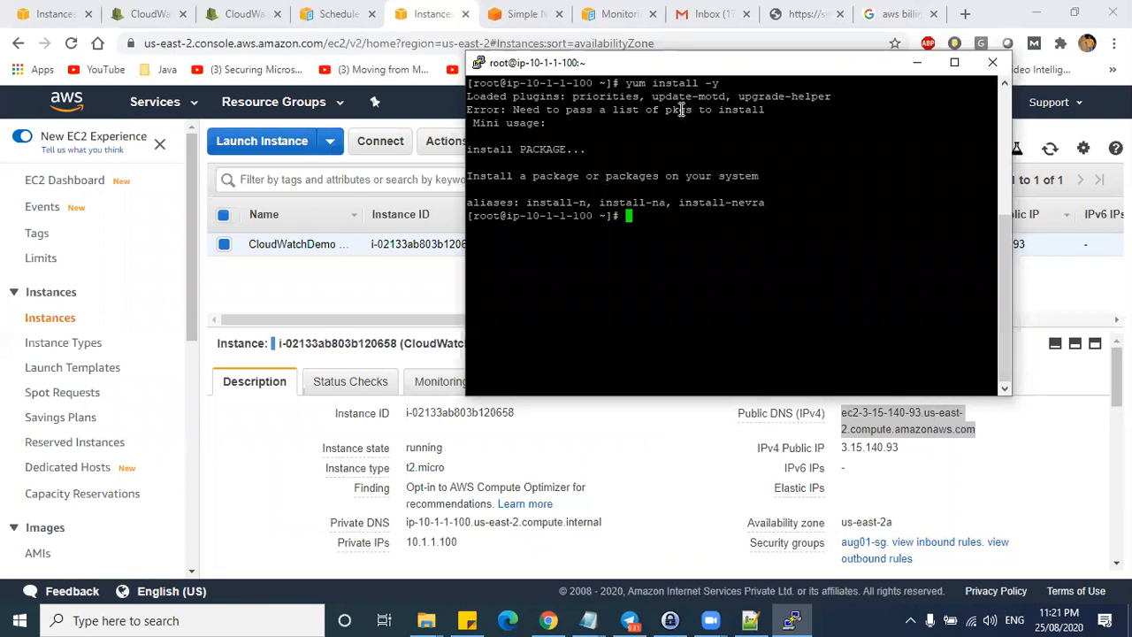
{"action": "key", "text": "Up"}
{"action": "key", "text": "Left"}
{"action": "key", "text": "Left"}
{"action": "type", "text": "nginx"}
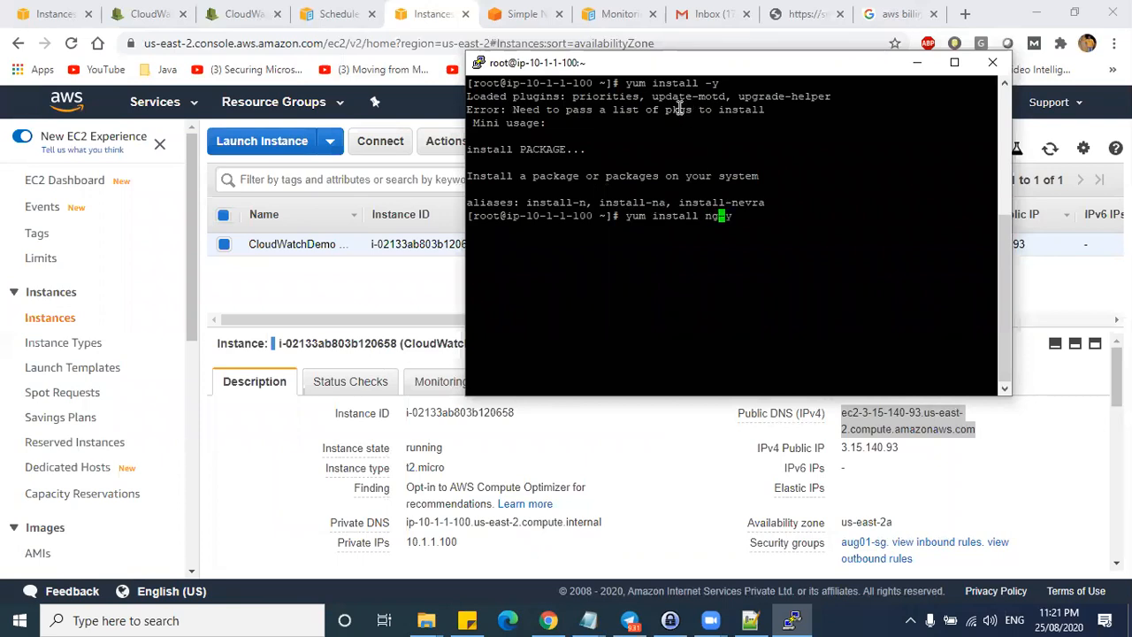
{"action": "key", "text": "Return"}
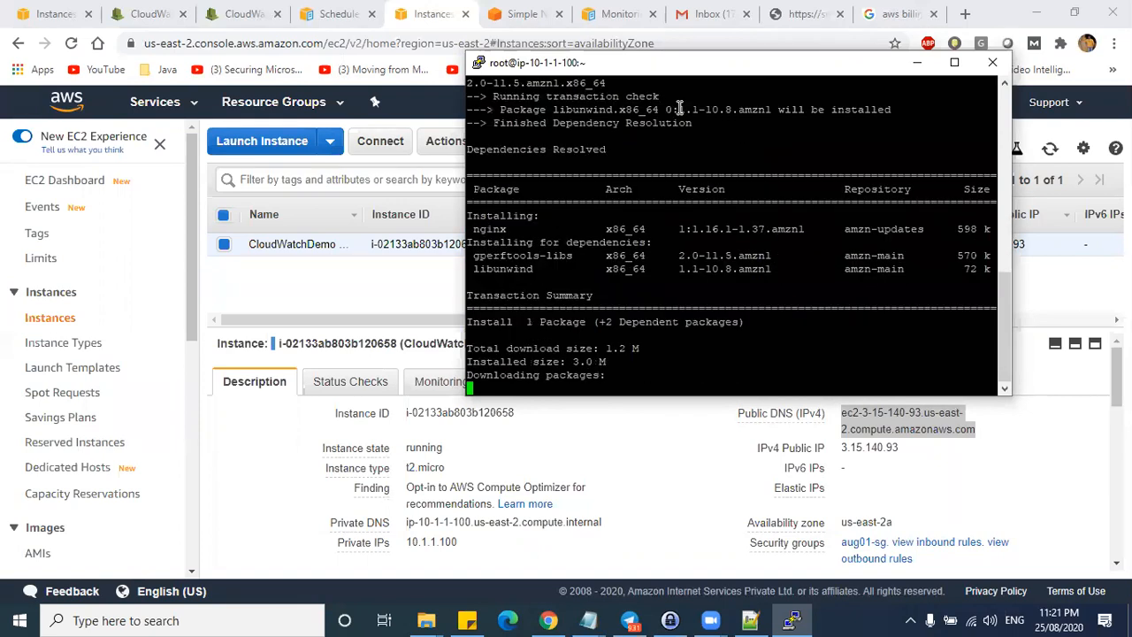
- Start nginx and list /var/log/nginx/, showing access.log and error.log
{"action": "type", "text": "ser"}
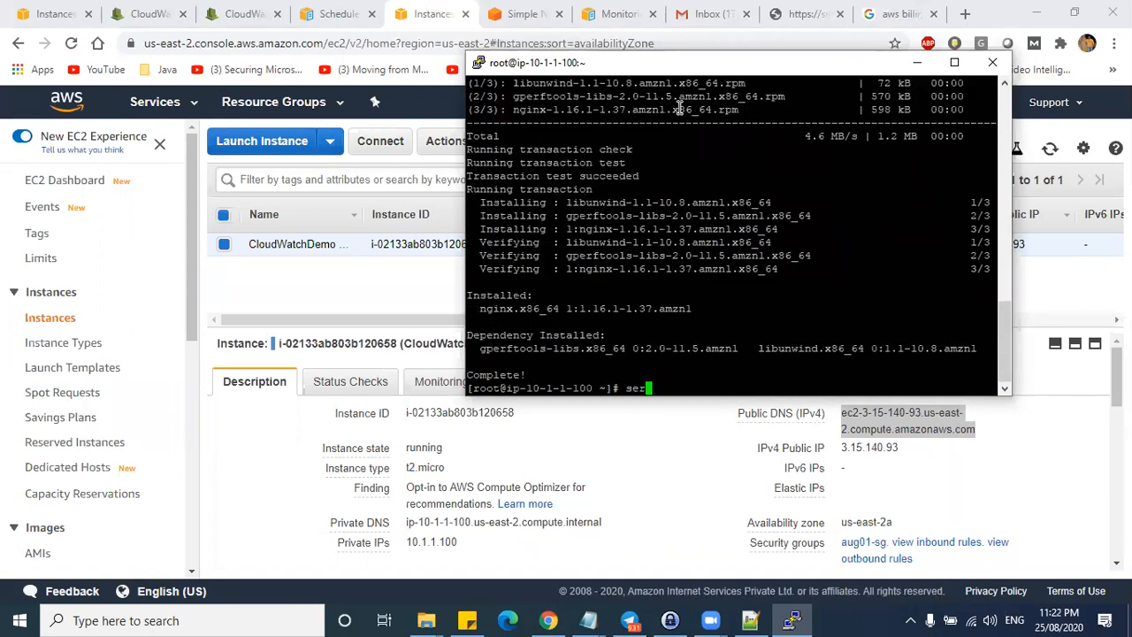
{"action": "type", "text": "vice nginx start"}
{"action": "key", "text": "Return"}
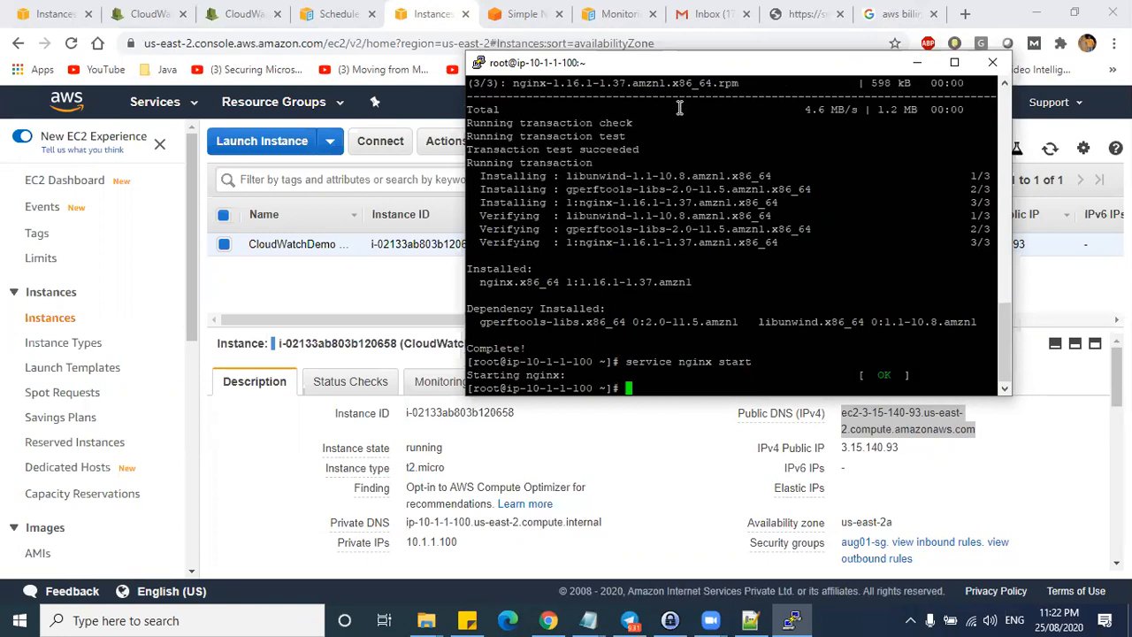
{"action": "type", "text": "cd /var/log/nginx/"}
{"action": "key", "text": "Return"}
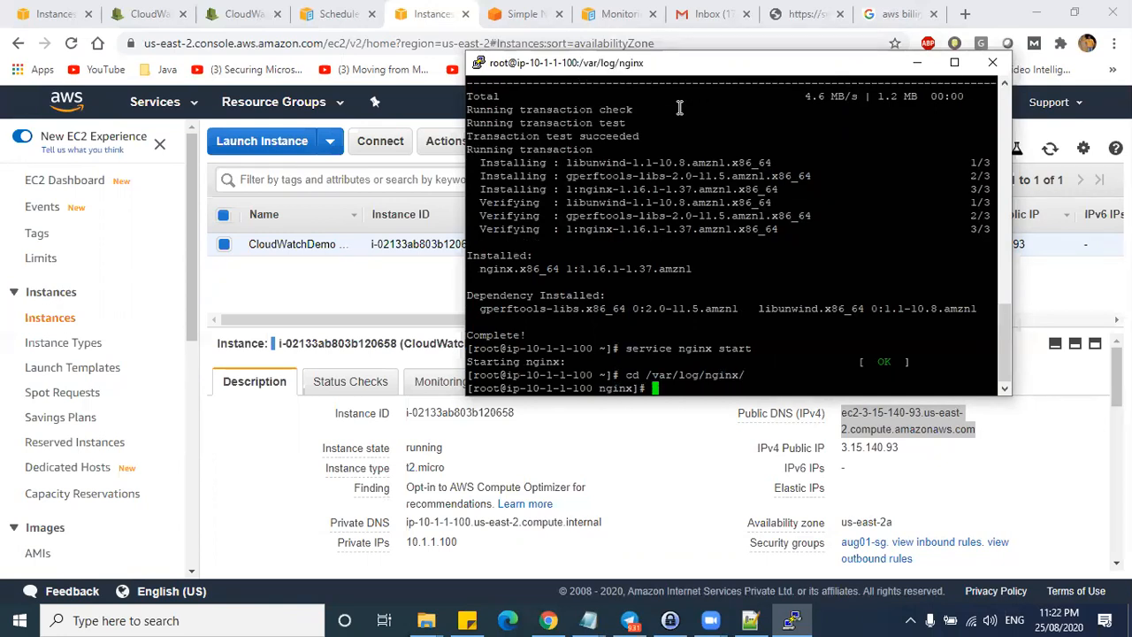
{"action": "type", "text": "ls"}
{"action": "key", "text": "Return"}
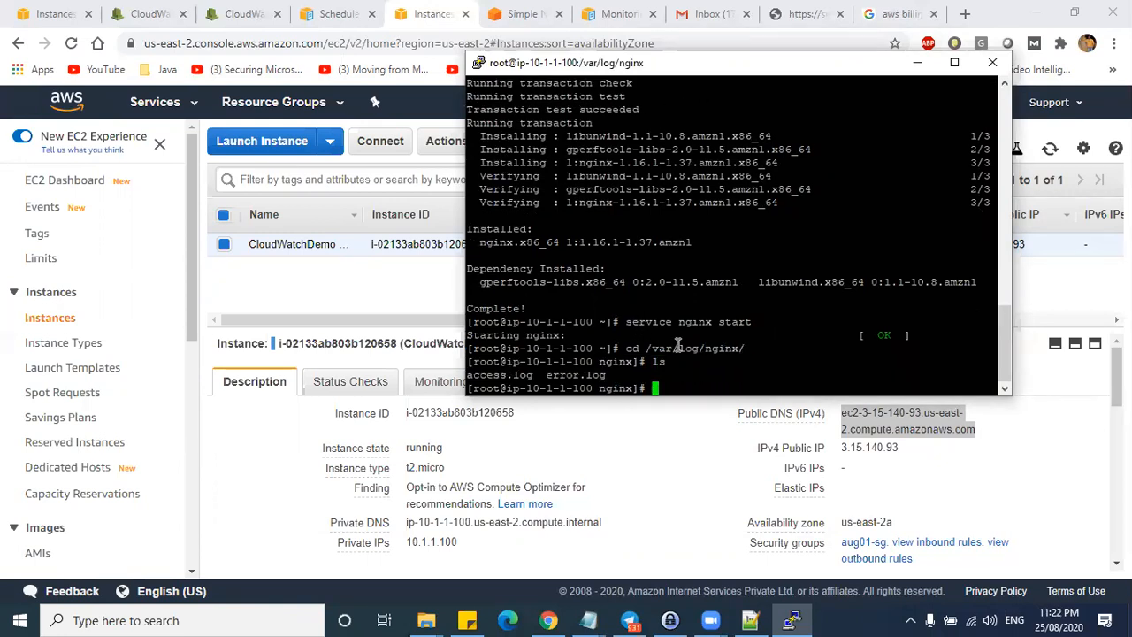
- Highlight the nginx log path plus access.log and error.log in the listing
{"action": "mouse_move", "coordinate": [639, 347]}
{"action": "left_mouse_down"}
{"action": "mouse_move", "coordinate": [706, 348]}
{"action": "mouse_move", "coordinate": [654, 351]}
{"action": "left_mouse_up"}
{"action": "left_click", "coordinate": [745, 351]}
{"action": "left_click", "coordinate": [640, 356]}
{"action": "left_click_drag", "start_coordinate": [536, 375], "coordinate": [467, 375]}
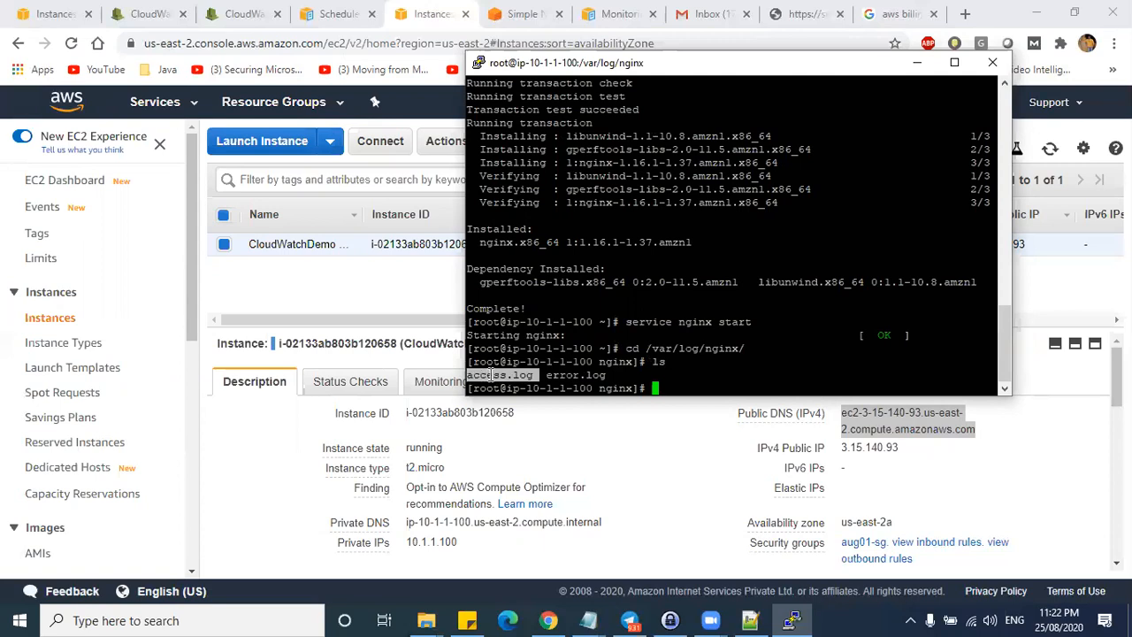
{"action": "left_click", "coordinate": [557, 373]}
{"action": "left_click_drag", "start_coordinate": [546, 375], "coordinate": [610, 375]}
{"action": "left_click", "coordinate": [609, 375]}
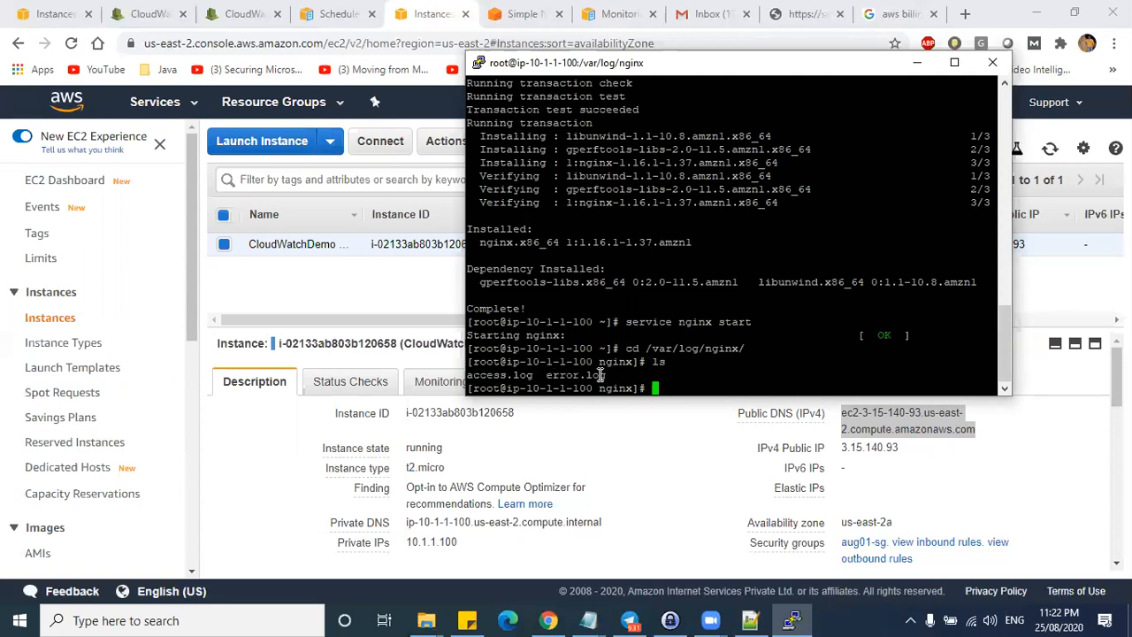
{"action": "left_click_drag", "start_coordinate": [534, 375], "coordinate": [470, 377]}
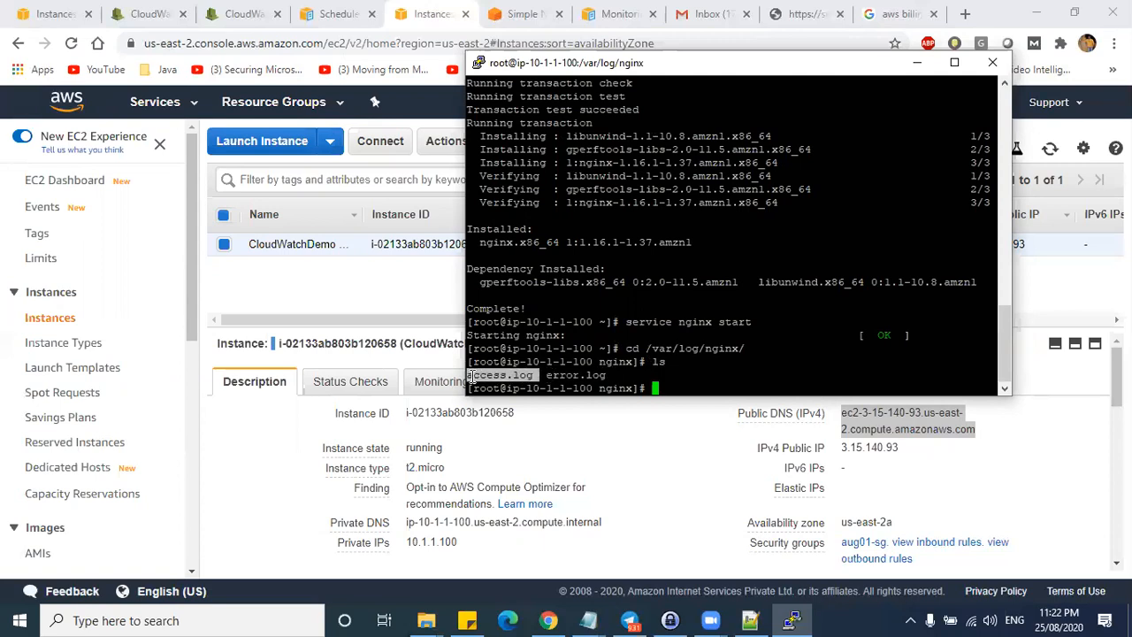
{"action": "left_click_drag", "start_coordinate": [548, 375], "coordinate": [608, 375]}
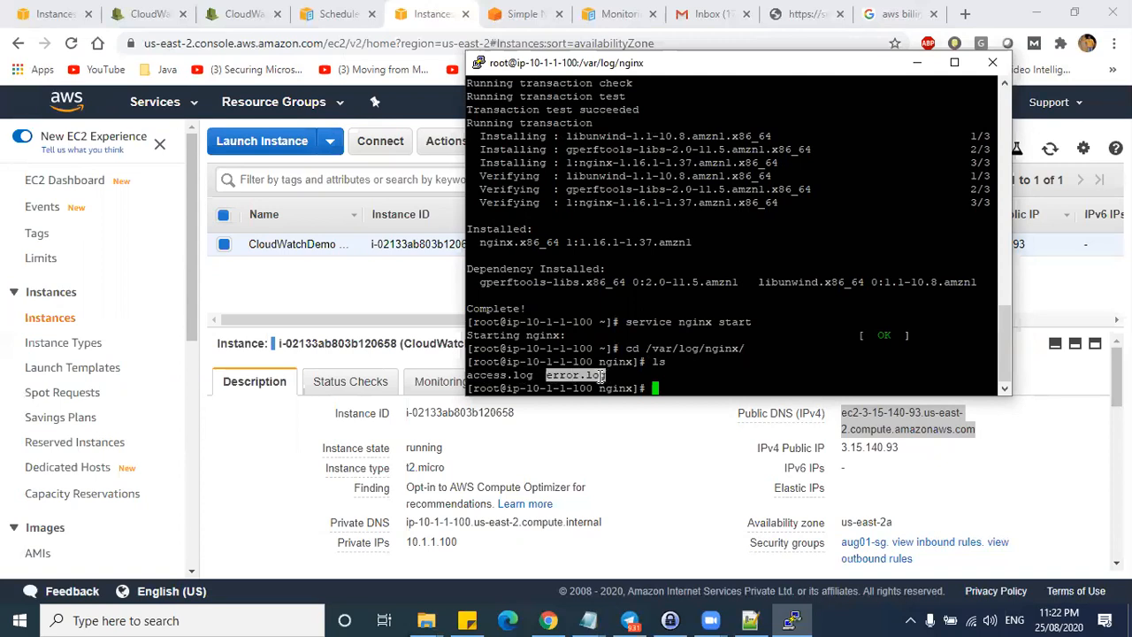
- Recheck the CloudWatch log groups in Chrome, then minimize Chrome to return to PuTTY
{"action": "left_click", "coordinate": [249, 14]}
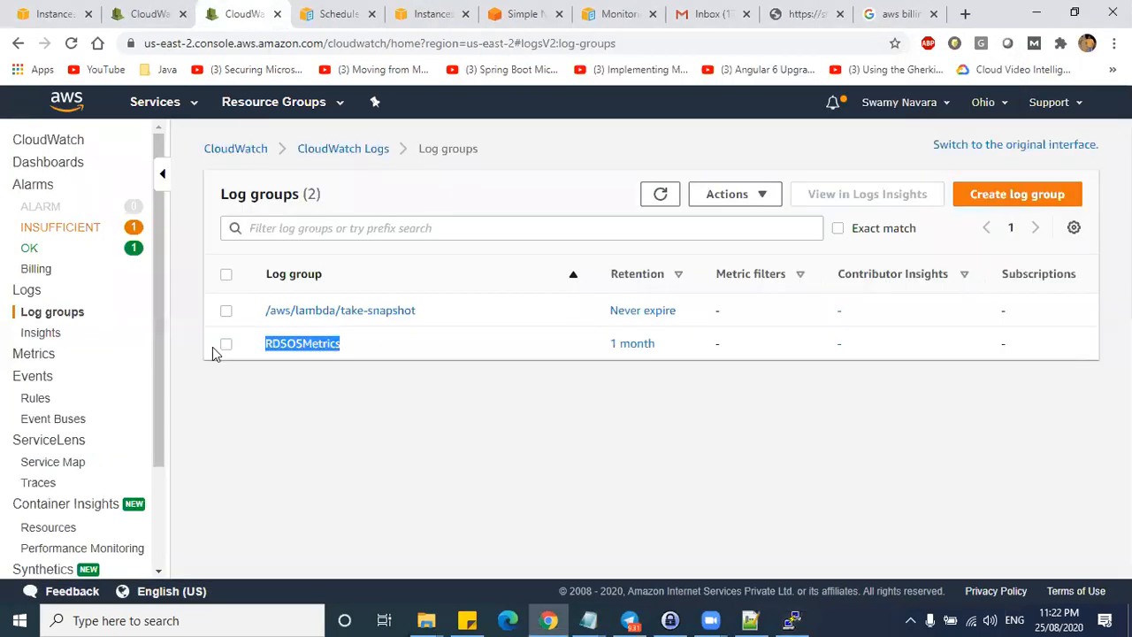
{"action": "left_click", "coordinate": [44, 315]}
{"action": "left_click_drag", "start_coordinate": [332, 344], "coordinate": [283, 301]}
{"action": "left_click", "coordinate": [374, 10]}
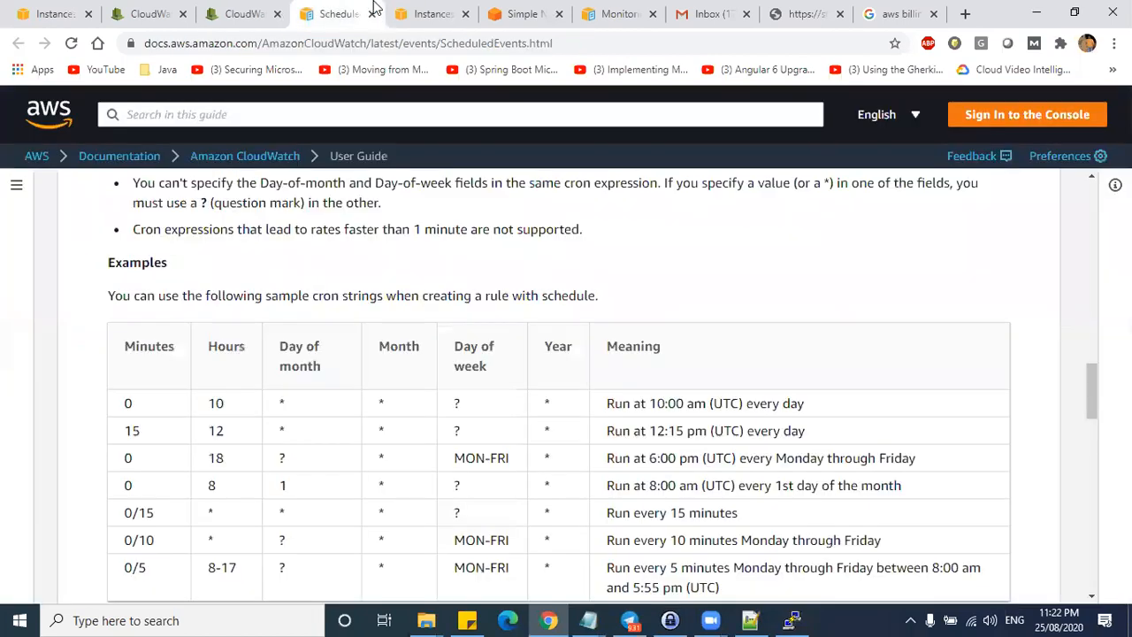
{"action": "left_click", "coordinate": [434, 9]}
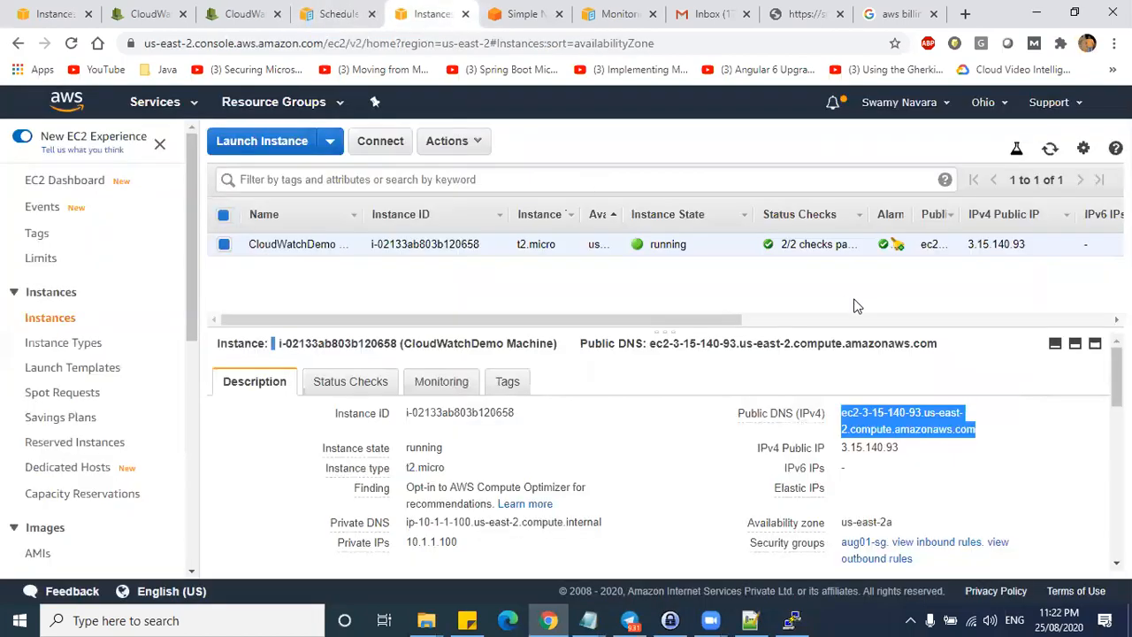
{"action": "left_click", "coordinate": [1066, 12]}
{"action": "left_click", "coordinate": [1041, 201]}
{"action": "left_click", "coordinate": [1033, 13]}
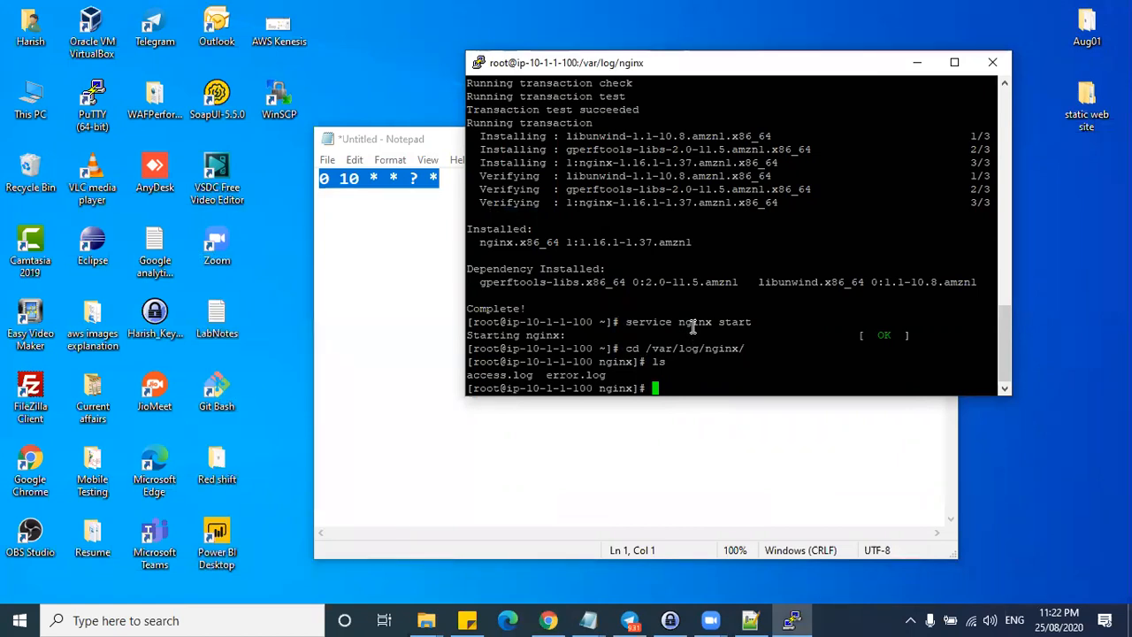
- Install the awslogs agent with yum install awslogs -y and review the installed packages
{"action": "type", "text": "nano"}
{"action": "key", "text": "BackSpace"}
{"action": "key", "text": "BackSpace"}
{"action": "key", "text": "BackSpace"}
{"action": "key", "text": "BackSpace"}
{"action": "key", "text": "BackSpace"}
{"action": "type", "text": "yum install "}
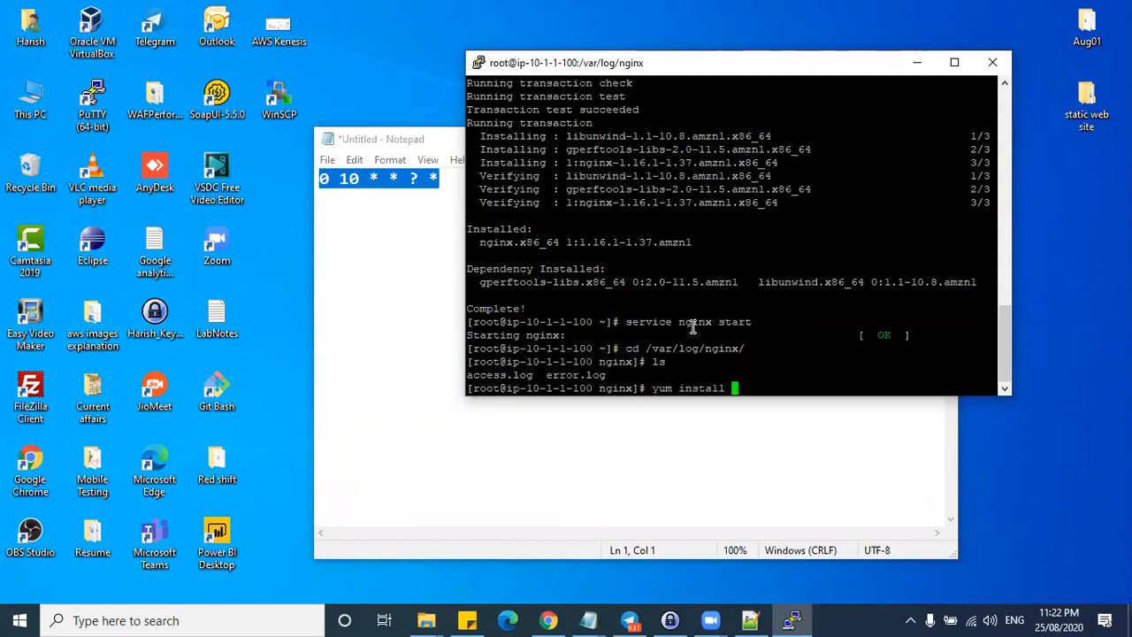
{"action": "type", "text": "awslogs -y"}
{"action": "key", "text": "Return"}
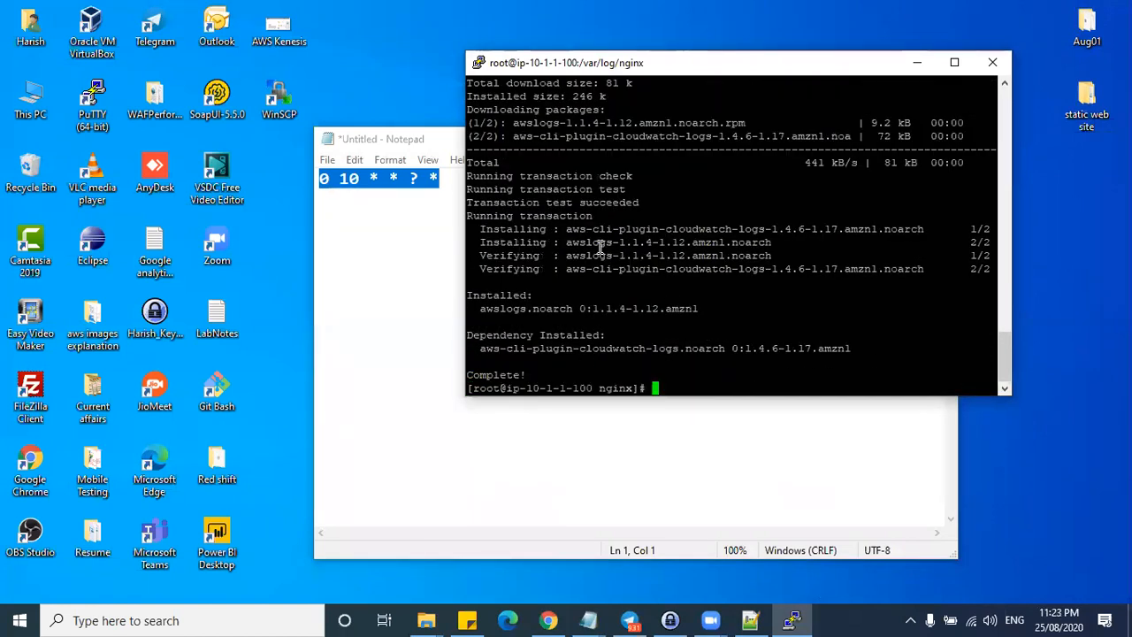
{"action": "left_click_drag", "start_coordinate": [570, 229], "coordinate": [831, 229]}
{"action": "left_click_drag", "start_coordinate": [568, 243], "coordinate": [765, 235]}
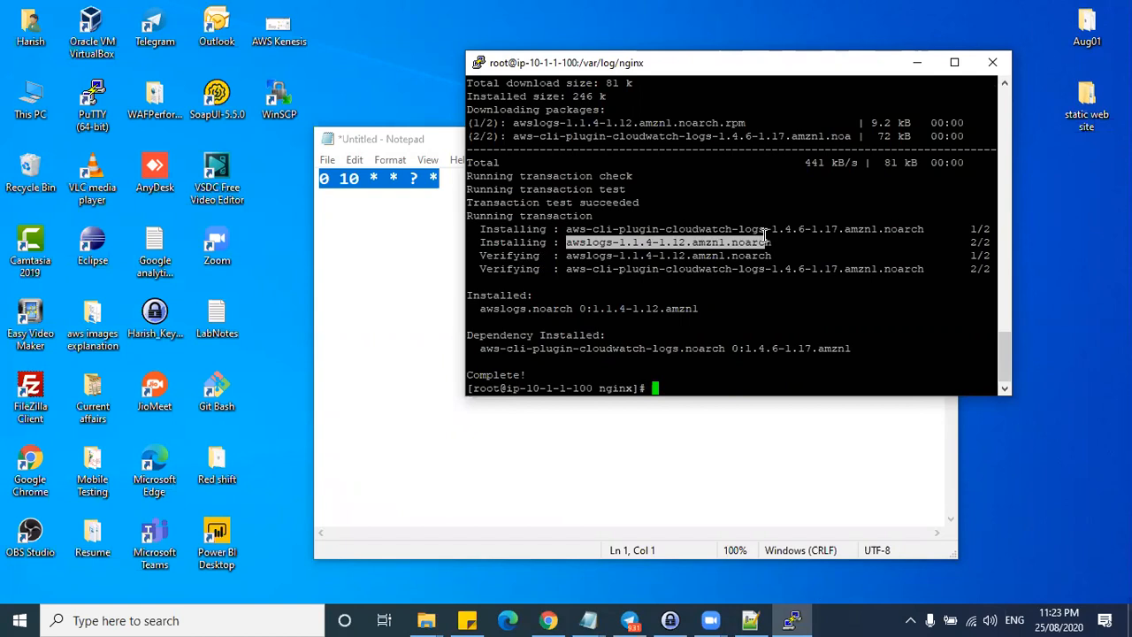
{"action": "triple_click", "coordinate": [567, 229]}
{"action": "left_click_drag", "start_coordinate": [567, 229], "coordinate": [718, 269]}
{"action": "left_click", "coordinate": [607, 271]}
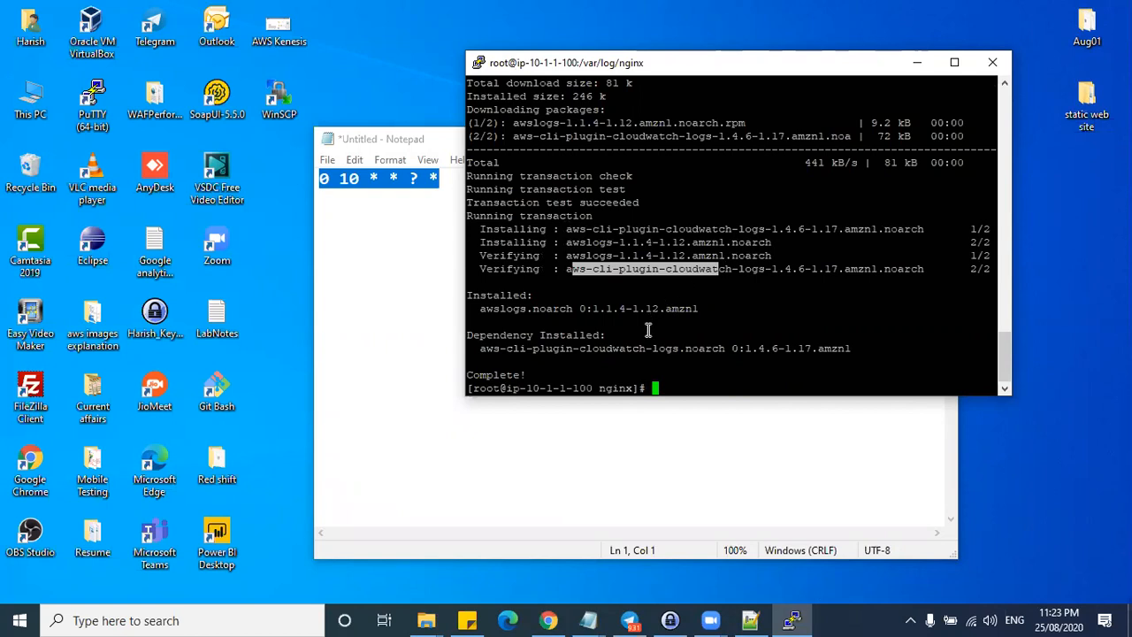
{"action": "left_click", "coordinate": [699, 386]}
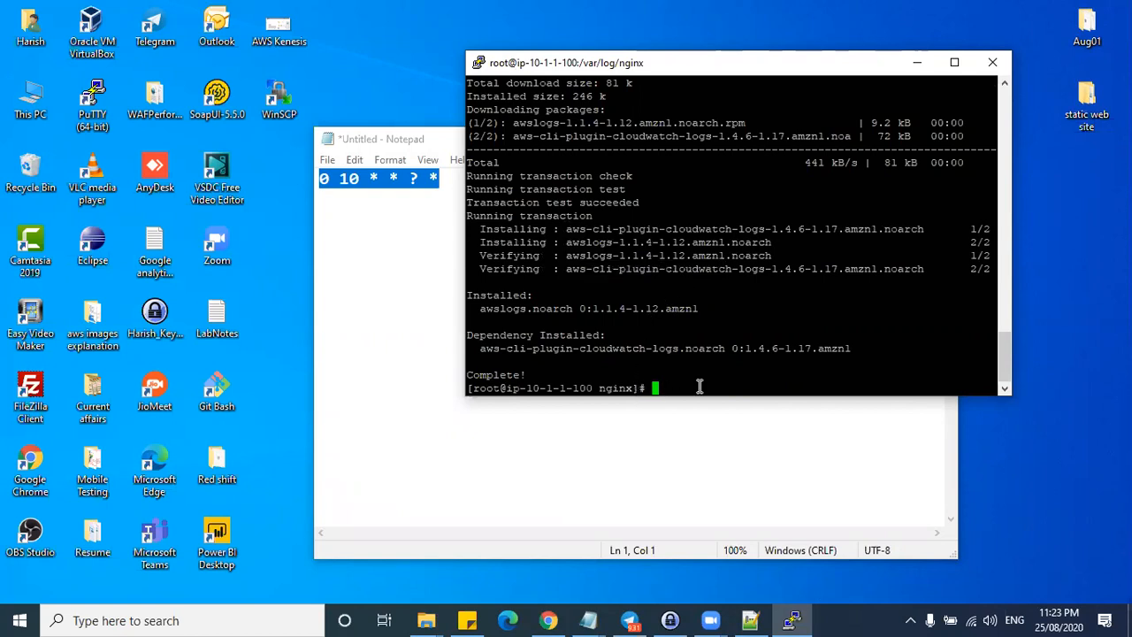
- Run service awslogs status, which reports awslogs is stopped
{"action": "type", "text": "service awslogs "}
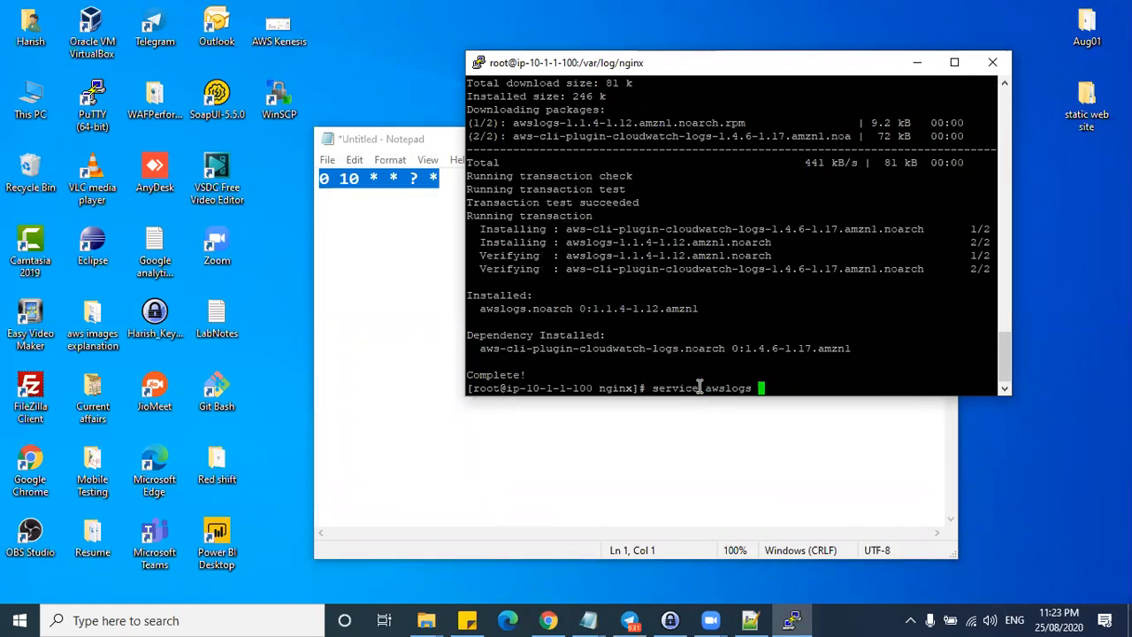
{"action": "type", "text": "status"}
{"action": "key", "text": "Return"}
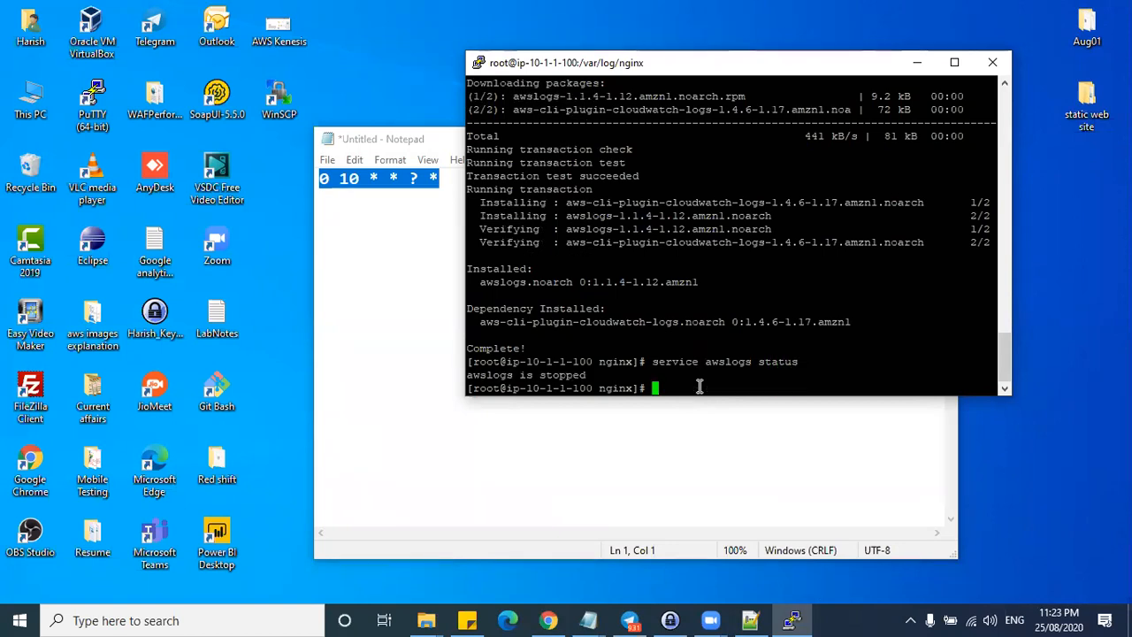
{"action": "left_click_drag", "start_coordinate": [467, 375], "coordinate": [587, 373]}
{"action": "left_click", "coordinate": [684, 387]}
- Open /etc/awslogs/awslogs.conf in nano full screen and copy the [/var/log/messages] block
{"action": "type", "text": "nano "}
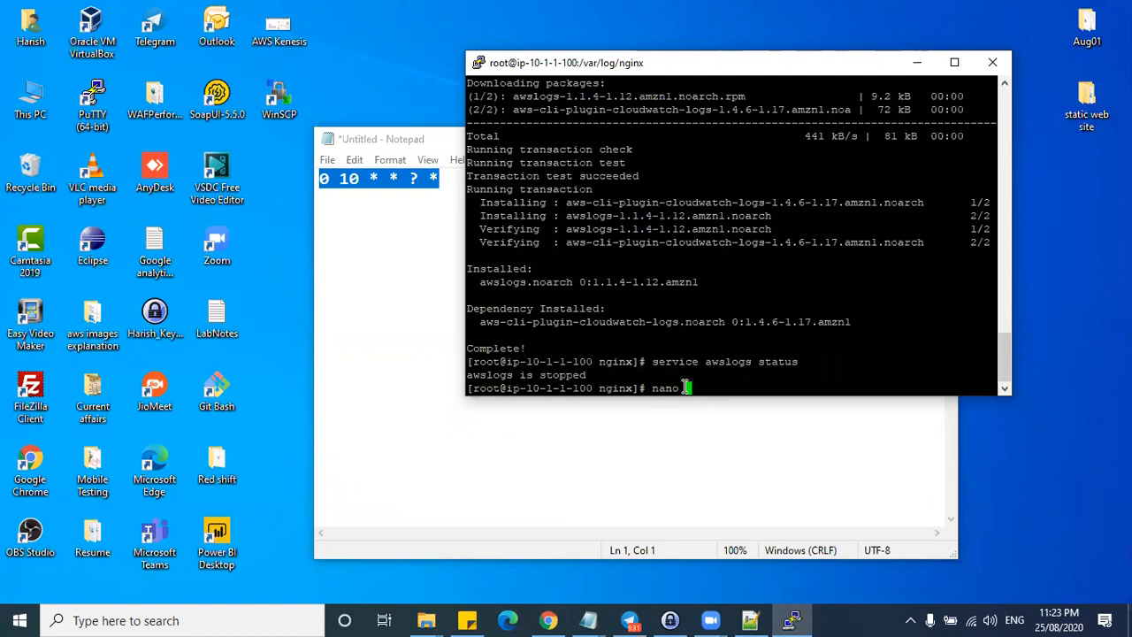
{"action": "type", "text": "/etc/awslogs/aws"}
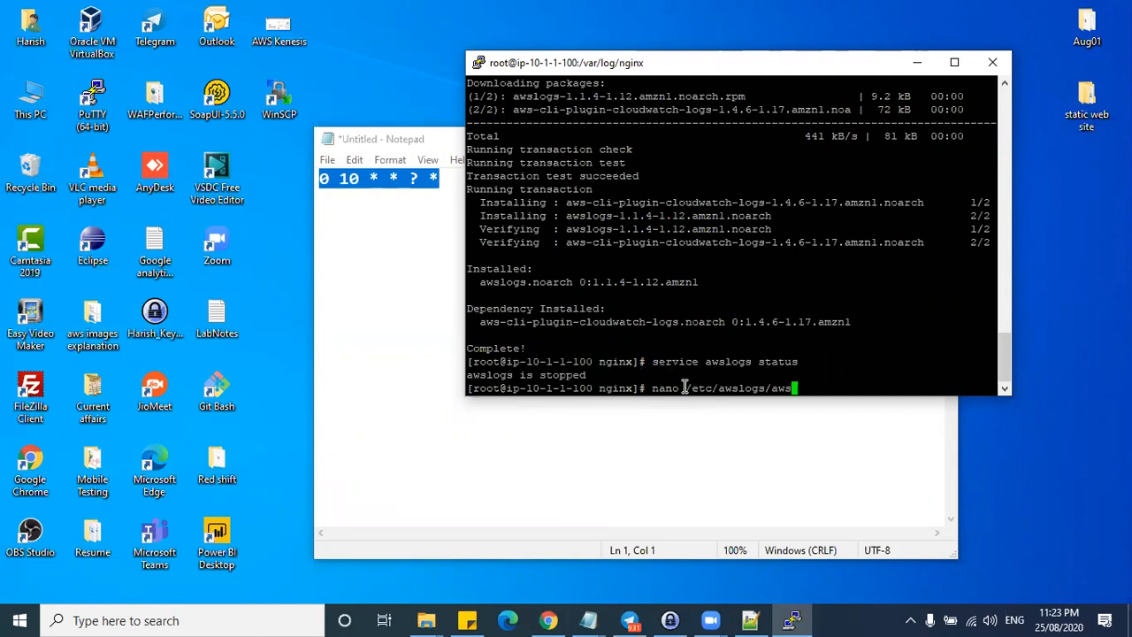
{"action": "key", "text": "Tab"}
{"action": "key", "text": "Return"}
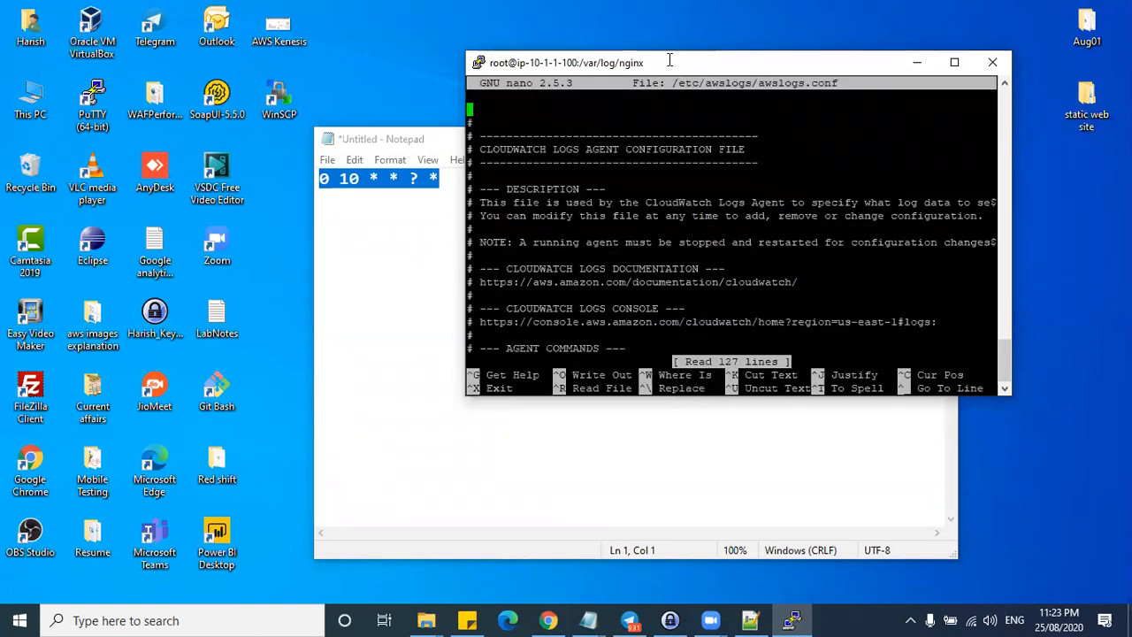
{"action": "double_click", "coordinate": [671, 62]}
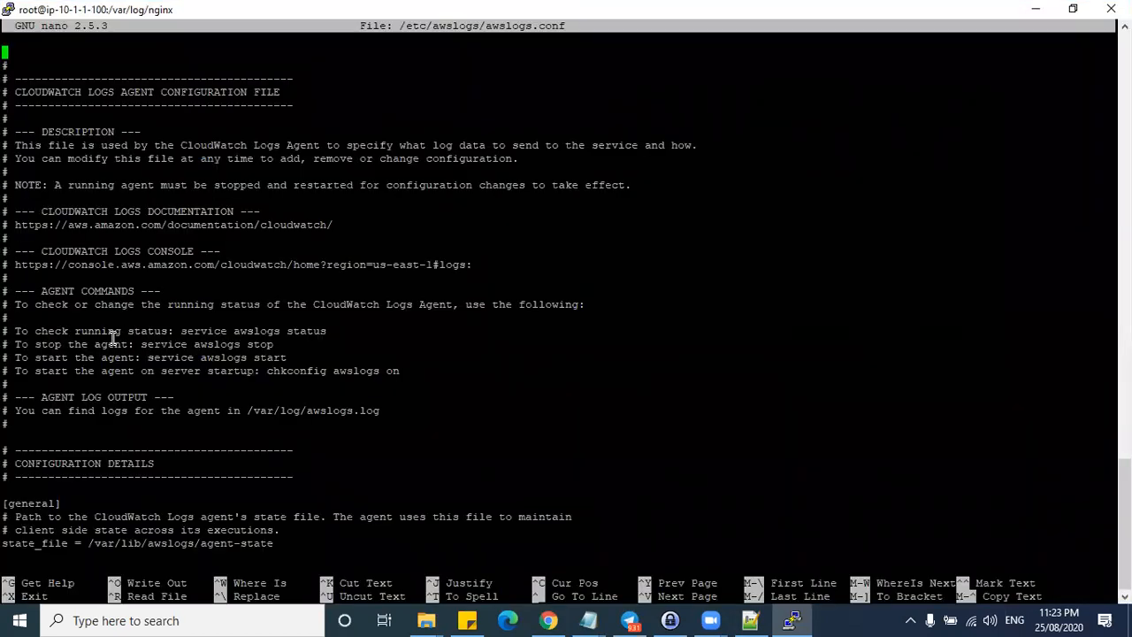
{"action": "key", "text": "Down"}
{"action": "key", "text": "Down"}
{"action": "key", "text": "Down"}
{"action": "key", "text": "Down"}
{"action": "key", "text": "Down"}
{"action": "key", "text": "Down"}
{"action": "key", "text": "Down"}
{"action": "key", "text": "Down"}
{"action": "key", "text": "Down"}
{"action": "key", "text": "Down"}
{"action": "key", "text": "Down"}
{"action": "key", "text": "Down"}
{"action": "key", "text": "Down"}
{"action": "key", "text": "Down"}
{"action": "key", "text": "Down"}
{"action": "key", "text": "Down"}
{"action": "key", "text": "Down"}
{"action": "key", "text": "Down"}
{"action": "key", "text": "Down"}
{"action": "key", "text": "Down"}
{"action": "key", "text": "Down"}
{"action": "key", "text": "Down"}
{"action": "key", "text": "Down"}
{"action": "key", "text": "Down"}
{"action": "key", "text": "Down"}
{"action": "key", "text": "Down"}
{"action": "key", "text": "Down"}
{"action": "key", "text": "Down"}
{"action": "key", "text": "Down"}
{"action": "key", "text": "Down"}
{"action": "key", "text": "Down"}
{"action": "key", "text": "Down"}
{"action": "key", "text": "Down"}
{"action": "key", "text": "Down"}
{"action": "key", "text": "Down"}
{"action": "key", "text": "Down"}
{"action": "key", "text": "Down"}
{"action": "key", "text": "Down"}
{"action": "key", "text": "Down"}
{"action": "key", "text": "Down"}
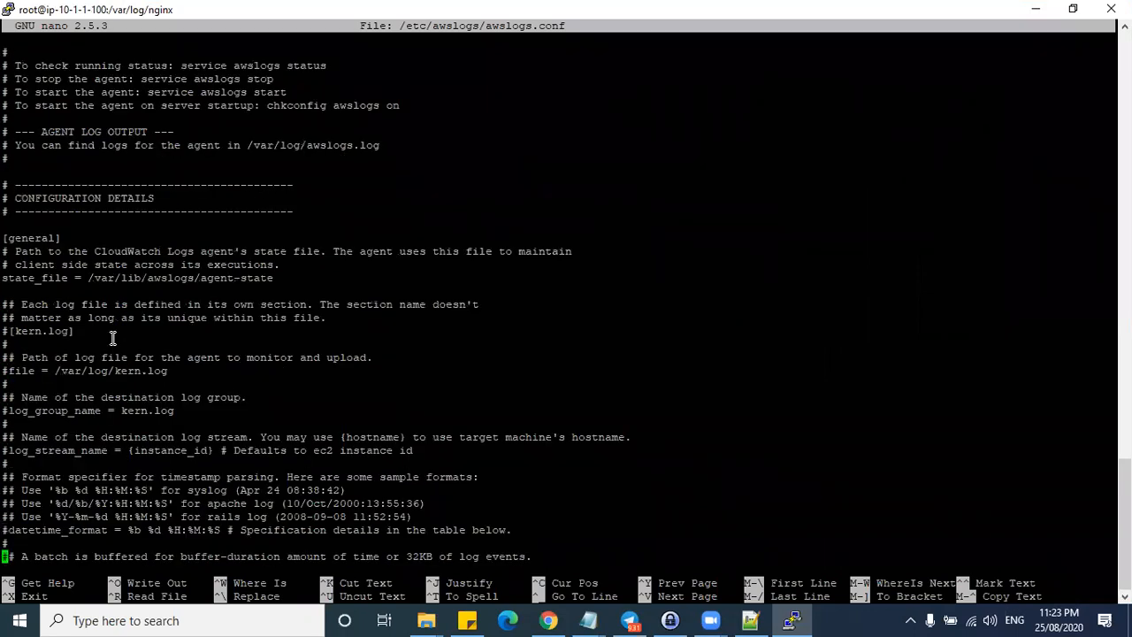
{"action": "key", "text": "Down"}
{"action": "key", "text": "Down"}
{"action": "key", "text": "Down"}
{"action": "key", "text": "Down"}
{"action": "key", "text": "Down"}
{"action": "key", "text": "Down"}
{"action": "key", "text": "Down"}
{"action": "key", "text": "Down"}
{"action": "key", "text": "Down"}
{"action": "key", "text": "Down"}
{"action": "key", "text": "Down"}
{"action": "key", "text": "Down"}
{"action": "key", "text": "Down"}
{"action": "key", "text": "Down"}
{"action": "key", "text": "Down"}
{"action": "key", "text": "Down"}
{"action": "key", "text": "Down"}
{"action": "key", "text": "Down"}
{"action": "key", "text": "Down"}
{"action": "key", "text": "Down"}
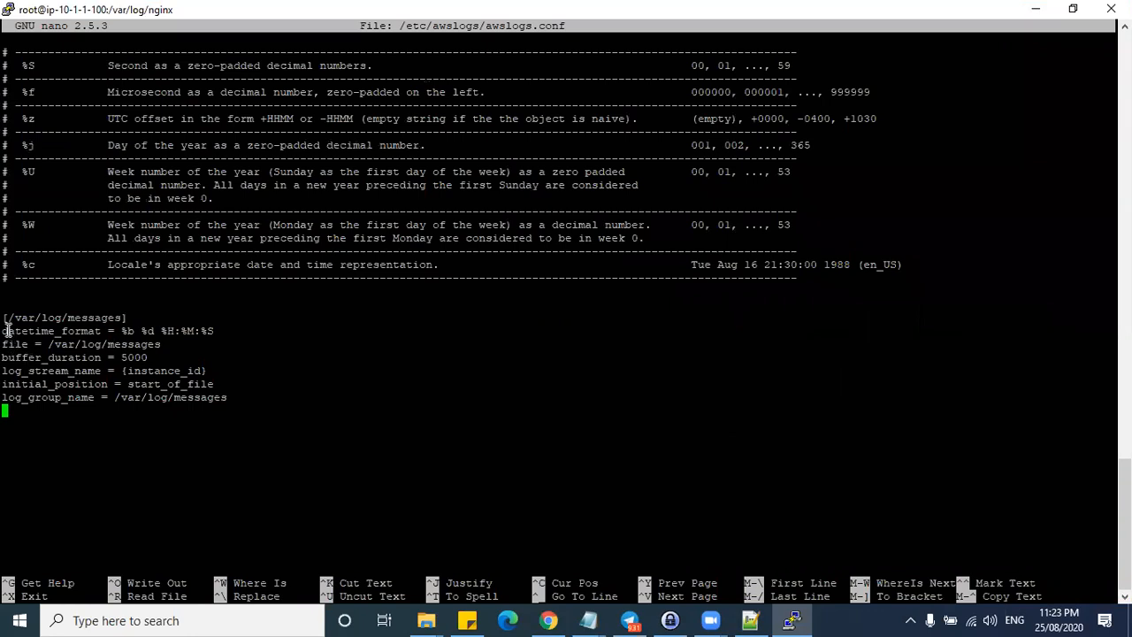
{"action": "left_click_drag", "start_coordinate": [6, 320], "coordinate": [231, 397]}
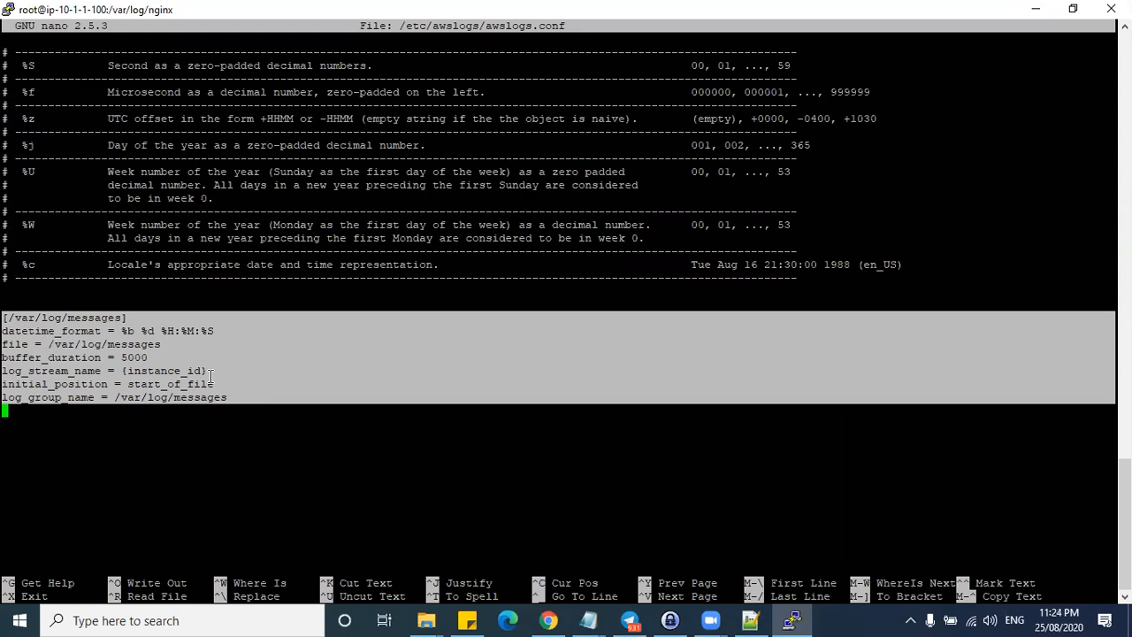
{"action": "key", "text": "ctrl+c"}
- Paste the [/var/log/messages] section into LabNotes.txt at line 609 and bring up File Explorer
{"action": "key", "text": "alt+Tab"}
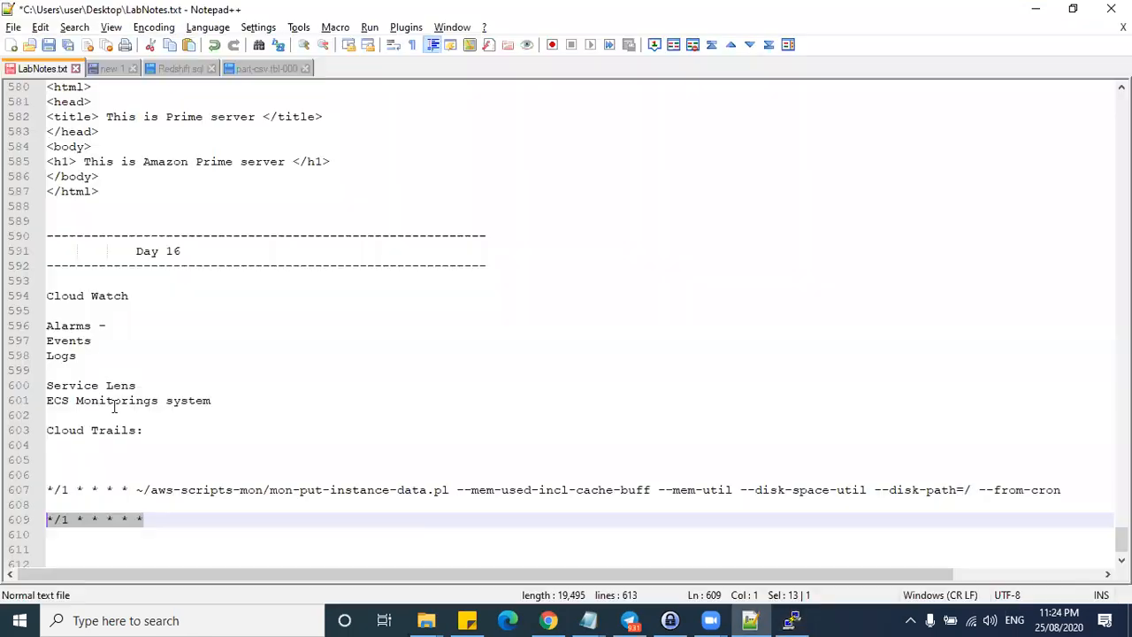
{"action": "scroll", "coordinate": [20, 495], "scroll_direction": "down", "scroll_amount": 1}
{"action": "key", "text": "ctrl+v"}
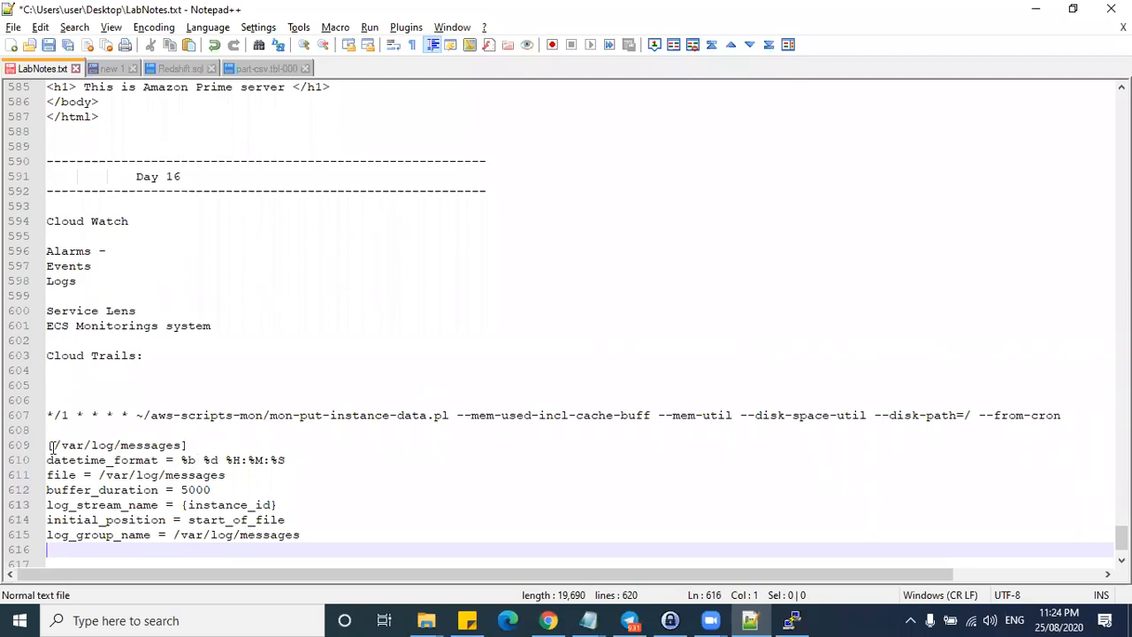
{"action": "left_click_drag", "start_coordinate": [54, 447], "coordinate": [168, 447]}
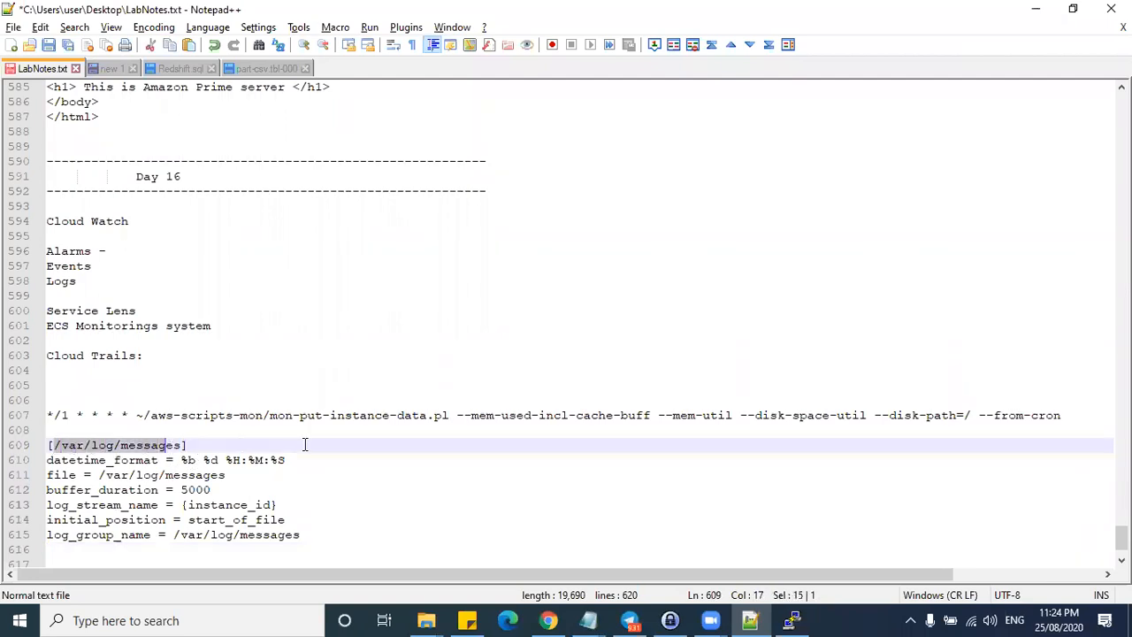
{"action": "left_click", "coordinate": [426, 620]}
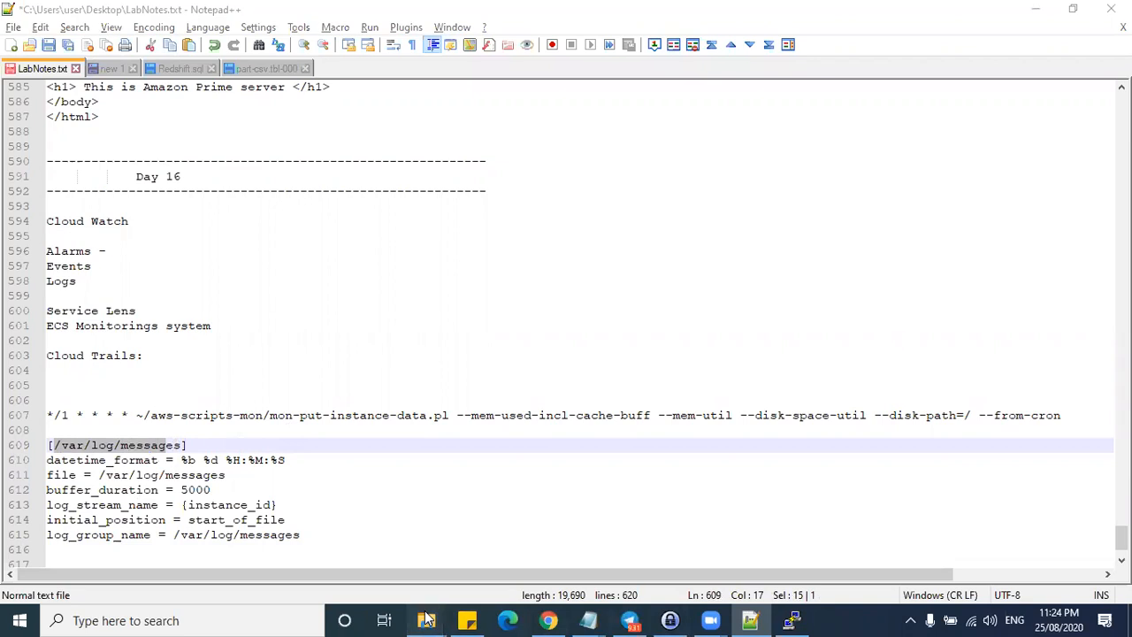
- Sort the aws images explanation folder by date
{"action": "left_click", "coordinate": [316, 541]}
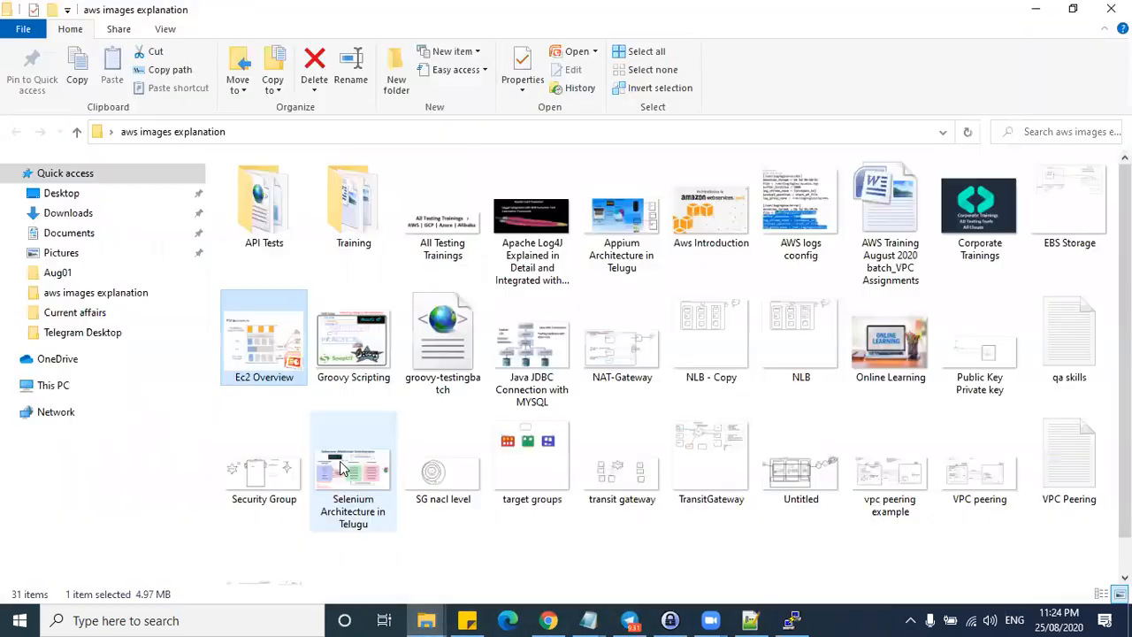
{"action": "left_click", "coordinate": [793, 533]}
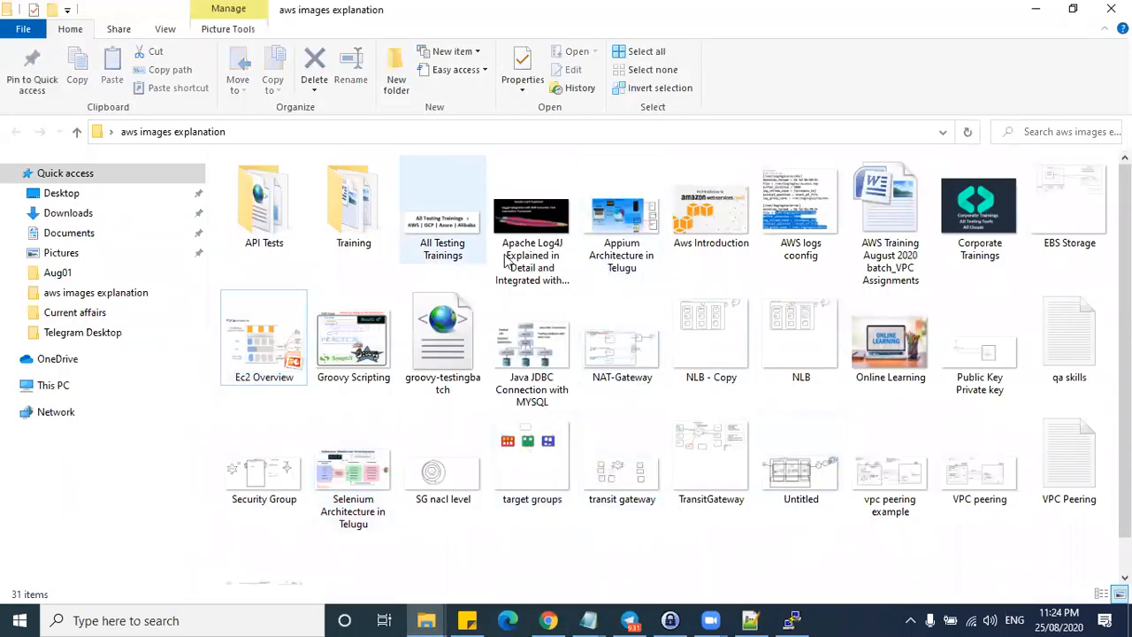
{"action": "right_click", "coordinate": [792, 556]}
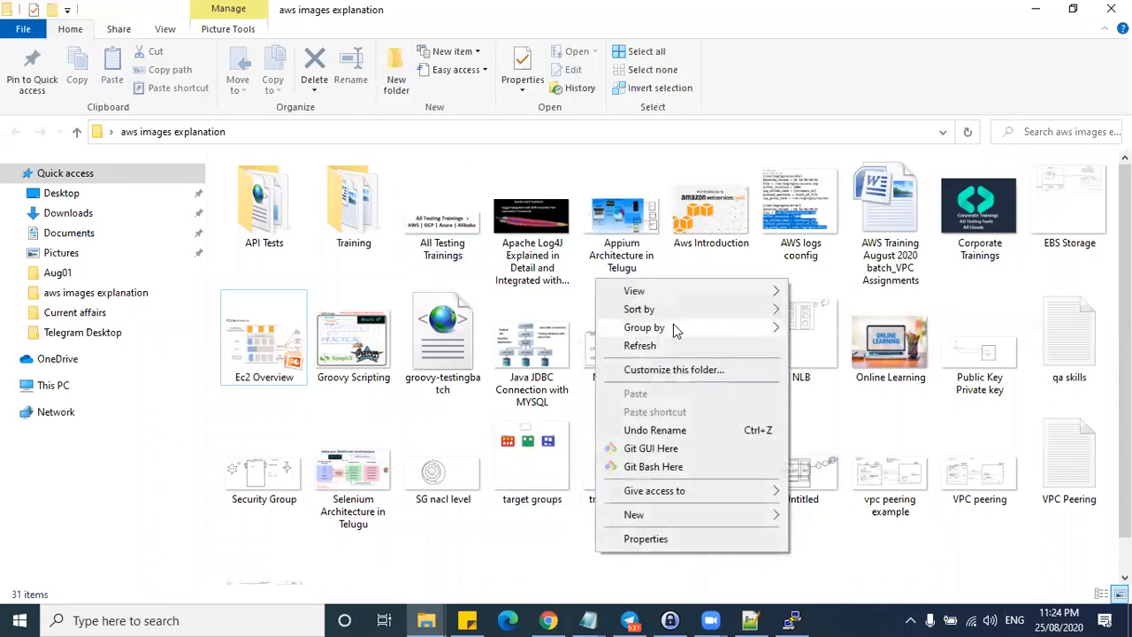
{"action": "mouse_move", "coordinate": [736, 313]}
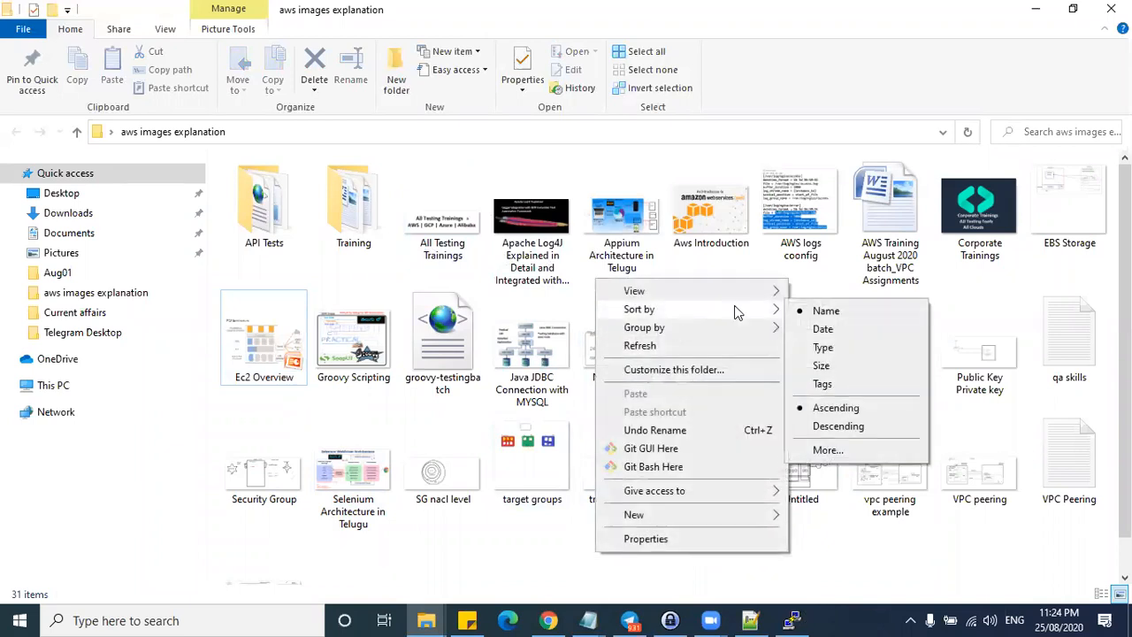
{"action": "left_click", "coordinate": [823, 330]}
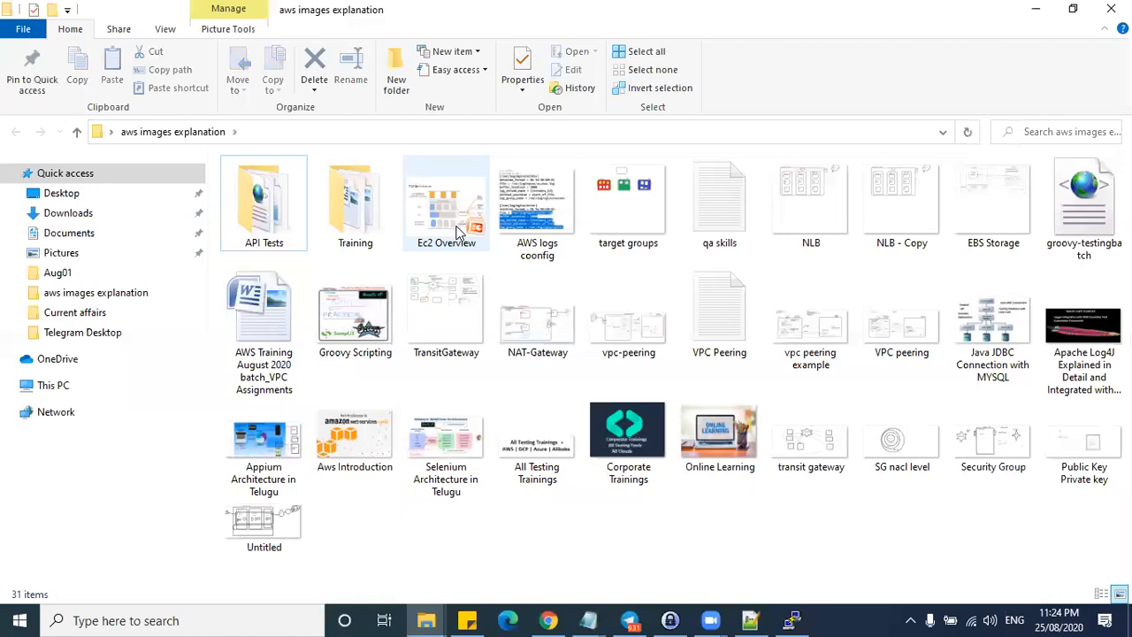
- View the AWS logs coonfig.PNG image, then minimize Photos and Explorer back to LabNotes
{"action": "double_click", "coordinate": [537, 212]}
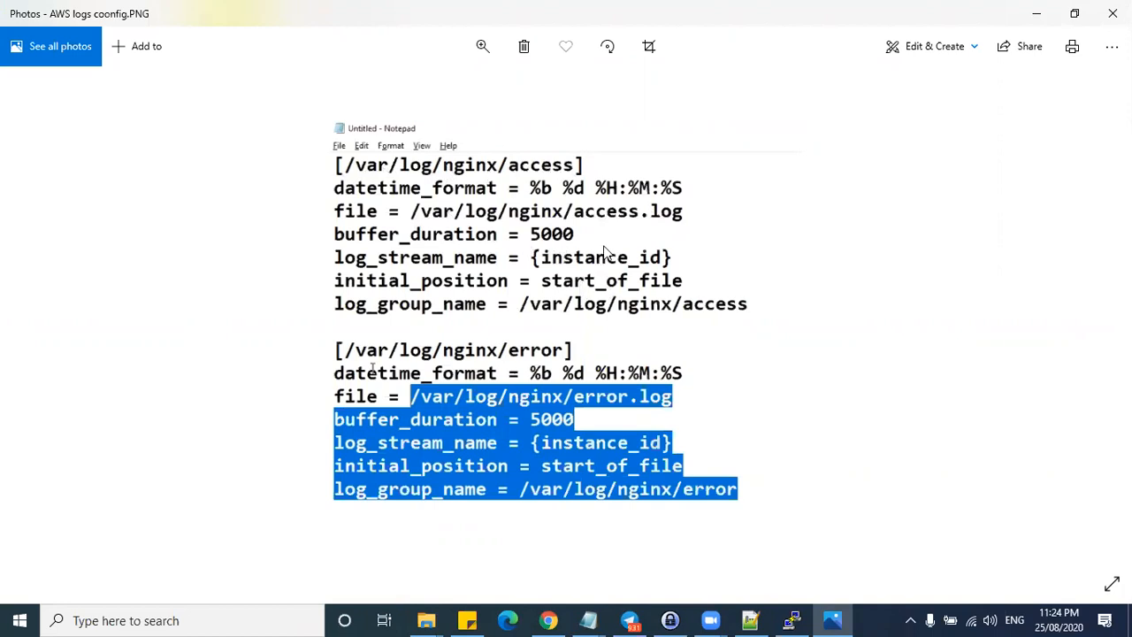
{"action": "left_click", "coordinate": [1036, 11]}
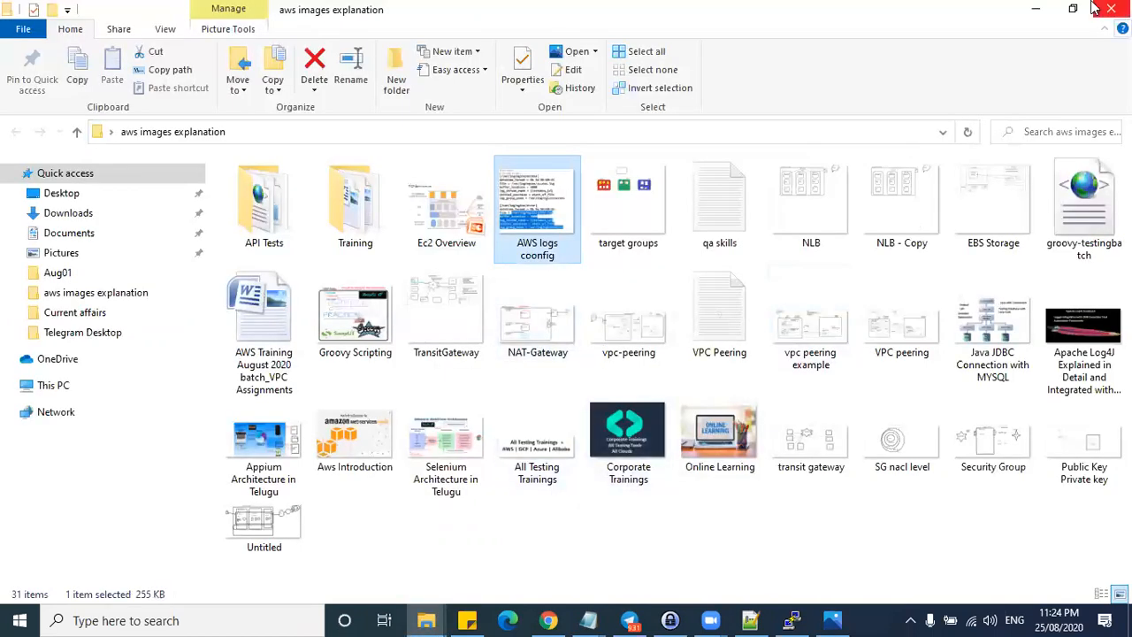
{"action": "left_click", "coordinate": [1033, 12]}
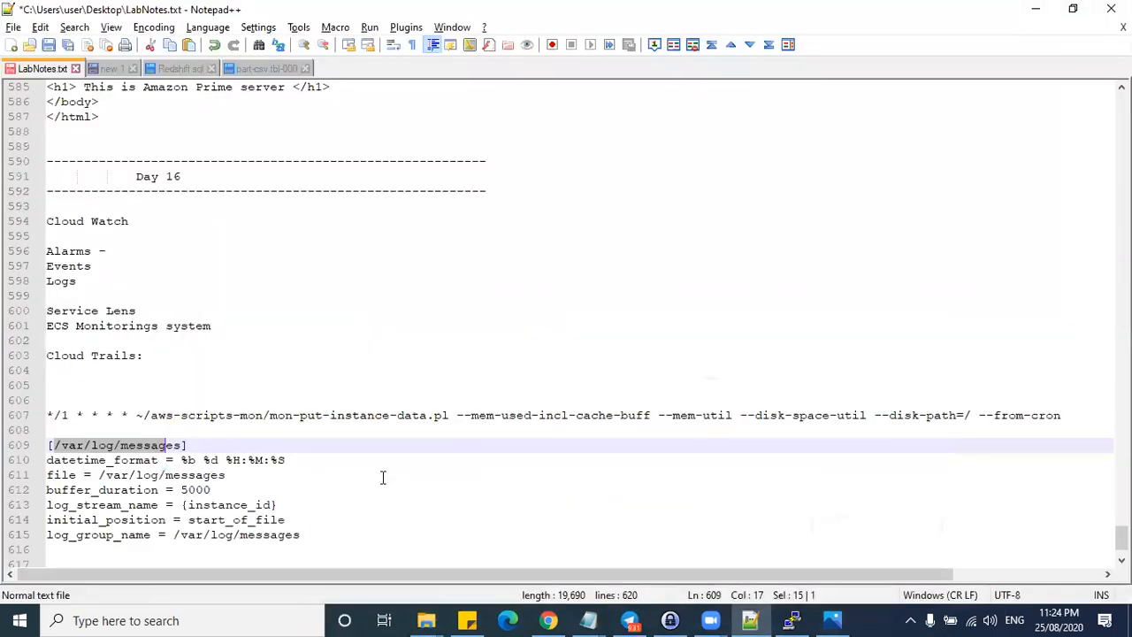
- Switch to the PuTTY terminal and scroll back to the earlier cd /var/log/nginx/ command
{"action": "left_click", "coordinate": [148, 445]}
{"action": "key", "text": "alt+Tab"}
{"action": "left_click", "coordinate": [709, 181]}
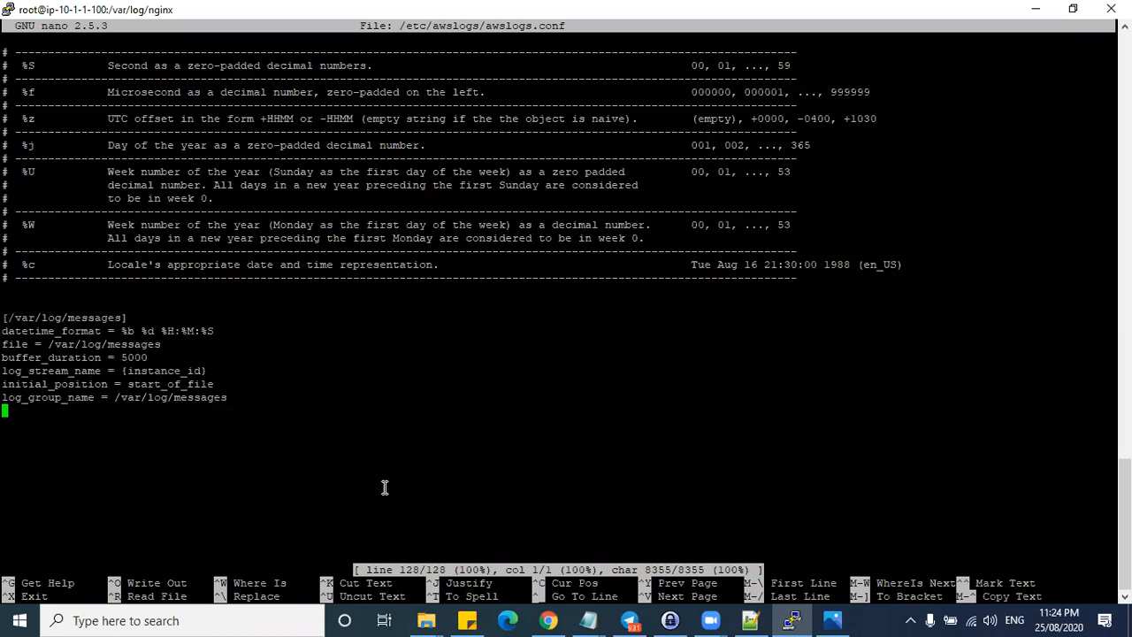
{"action": "scroll", "coordinate": [708, 248], "scroll_direction": "up", "scroll_amount": 10}
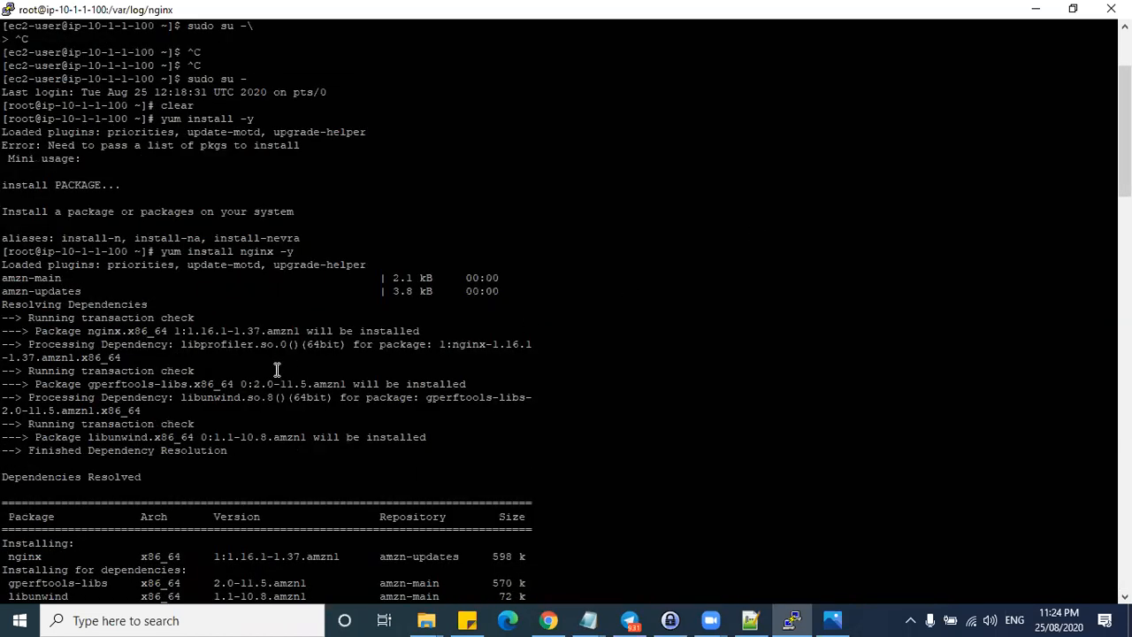
{"action": "scroll", "coordinate": [277, 364], "scroll_direction": "up", "scroll_amount": 4}
{"action": "scroll", "coordinate": [307, 234], "scroll_direction": "down", "scroll_amount": 15}
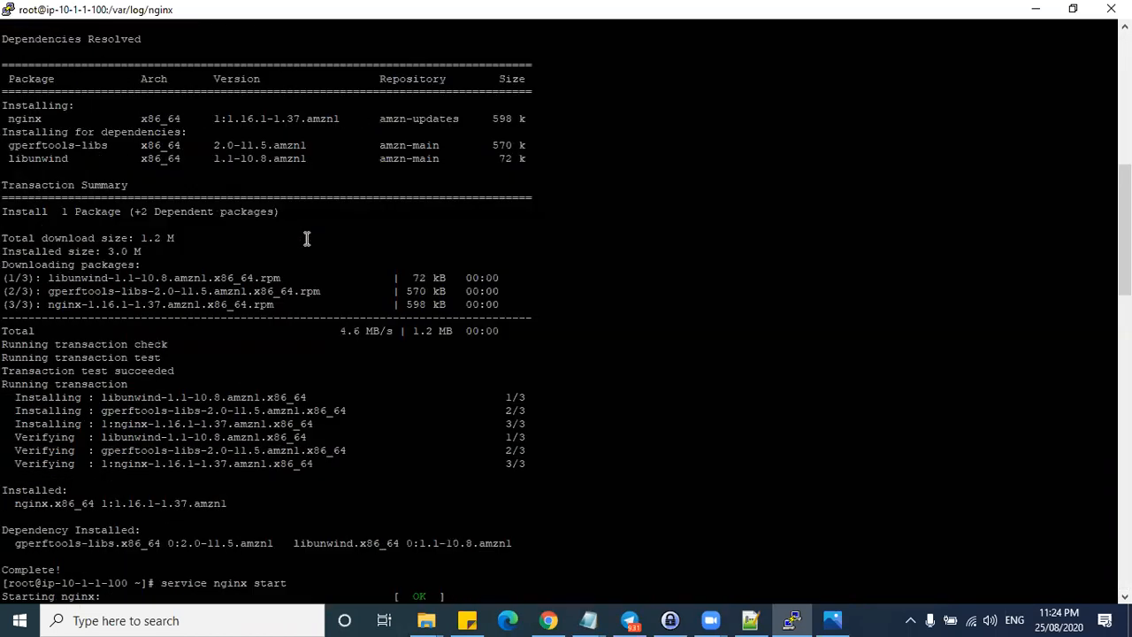
{"action": "scroll", "coordinate": [307, 240], "scroll_direction": "up", "scroll_amount": 15}
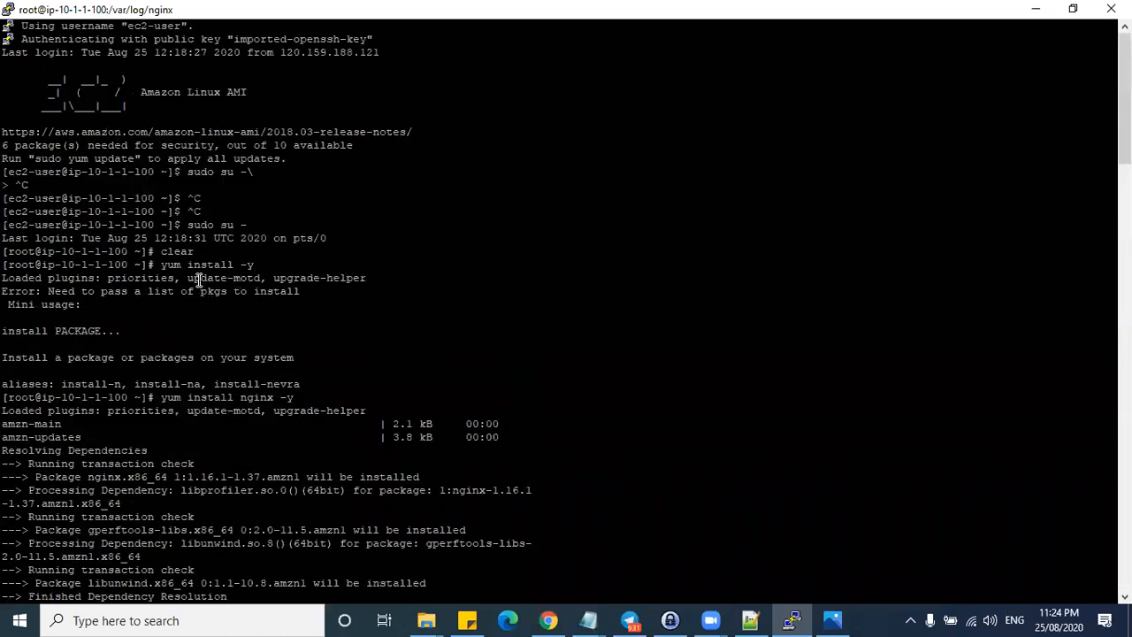
{"action": "scroll", "coordinate": [203, 193], "scroll_direction": "down", "scroll_amount": 7}
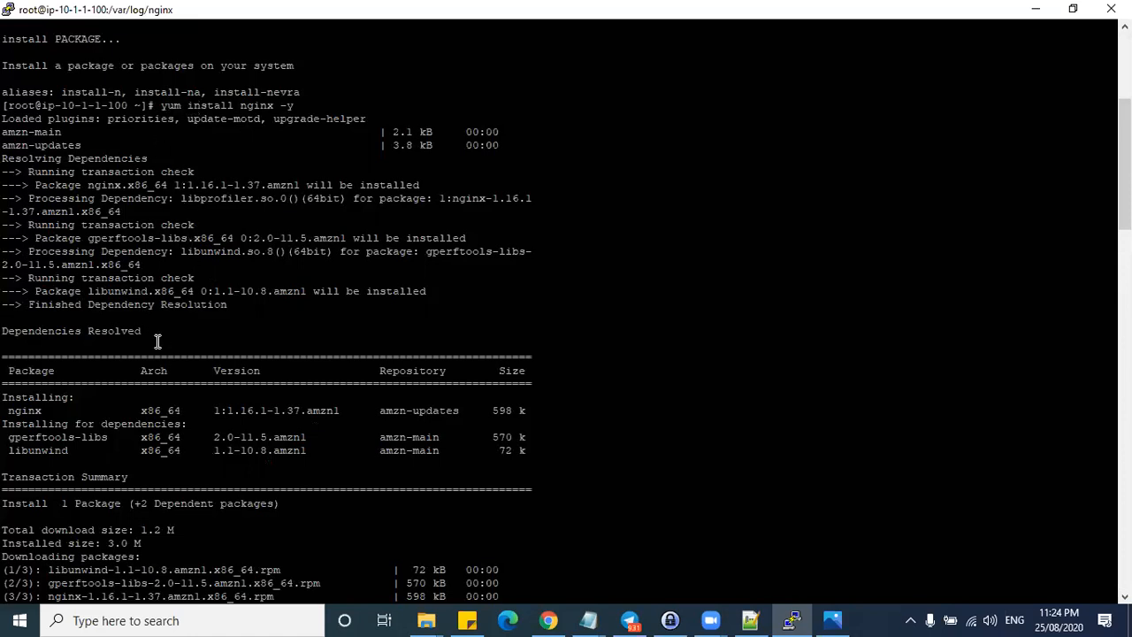
{"action": "scroll", "coordinate": [151, 293], "scroll_direction": "down", "scroll_amount": 7}
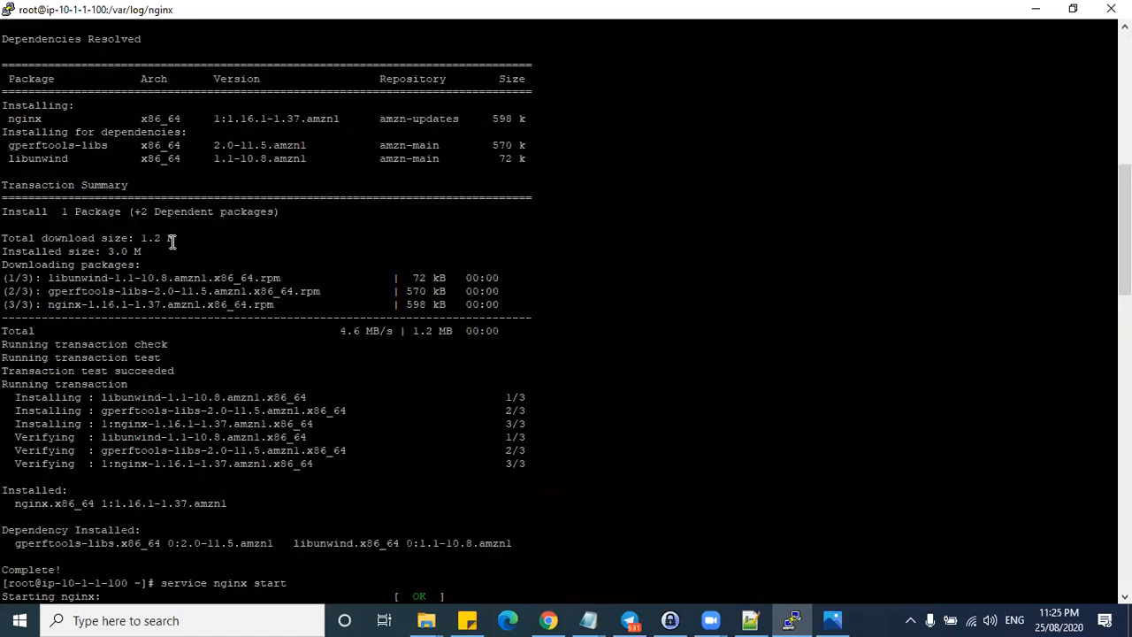
{"action": "scroll", "coordinate": [176, 266], "scroll_direction": "down", "scroll_amount": 6}
{"action": "scroll", "coordinate": [201, 332], "scroll_direction": "down", "scroll_amount": 13}
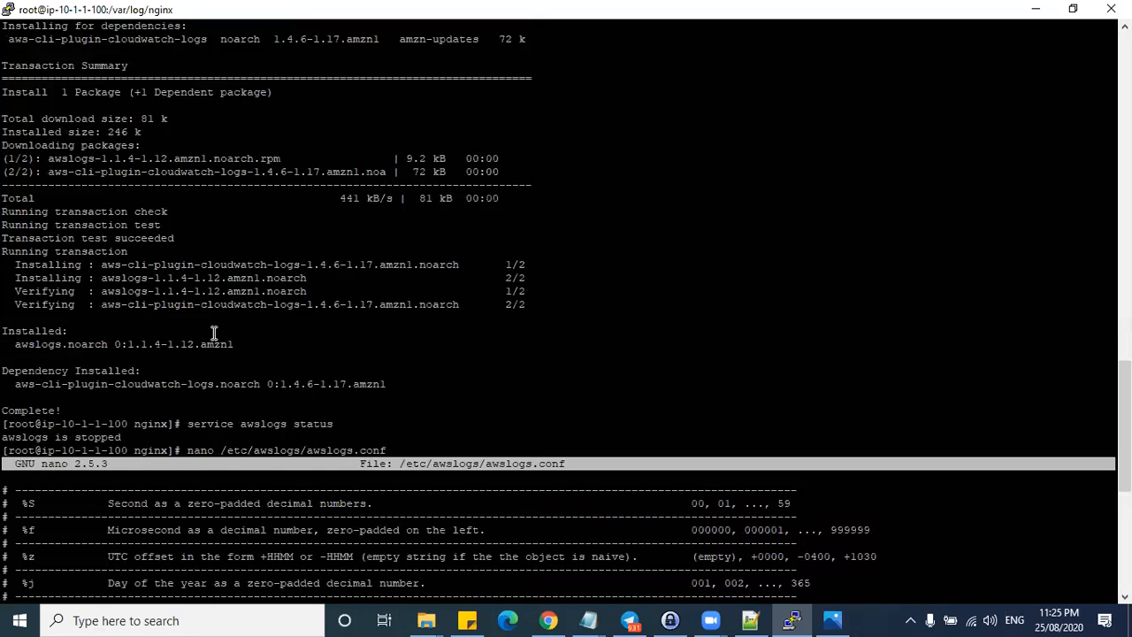
{"action": "scroll", "coordinate": [215, 318], "scroll_direction": "up", "scroll_amount": 6}
{"action": "scroll", "coordinate": [182, 247], "scroll_direction": "up", "scroll_amount": 7}
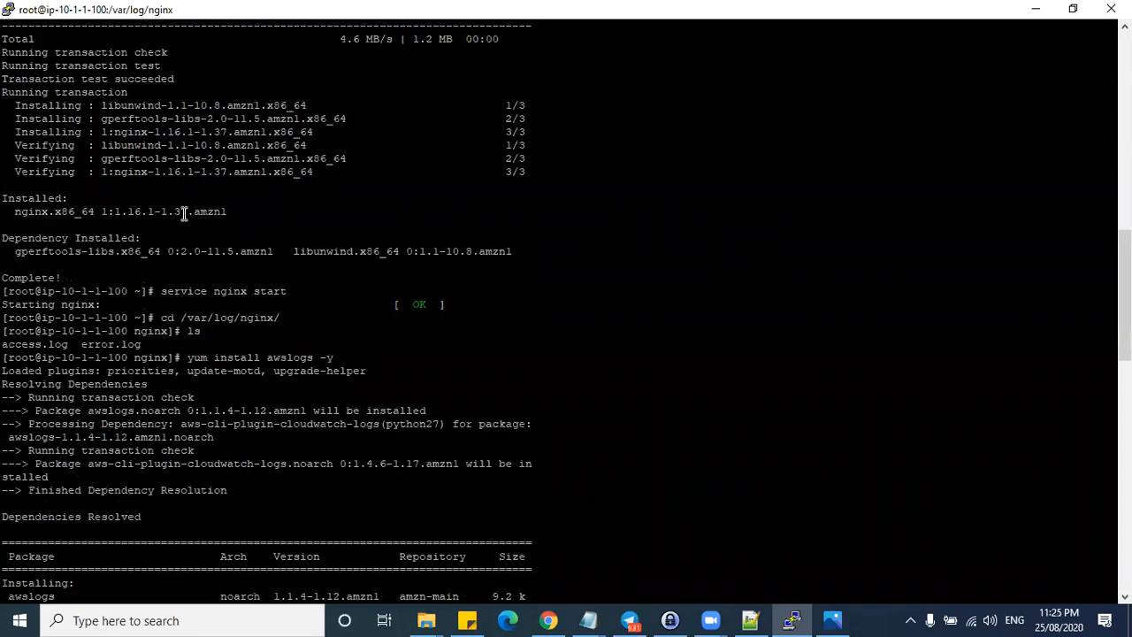
- Copy the /var/log/nginx/ path and return to line 609 of the lab notes
{"action": "left_click_drag", "start_coordinate": [182, 318], "coordinate": [303, 313]}
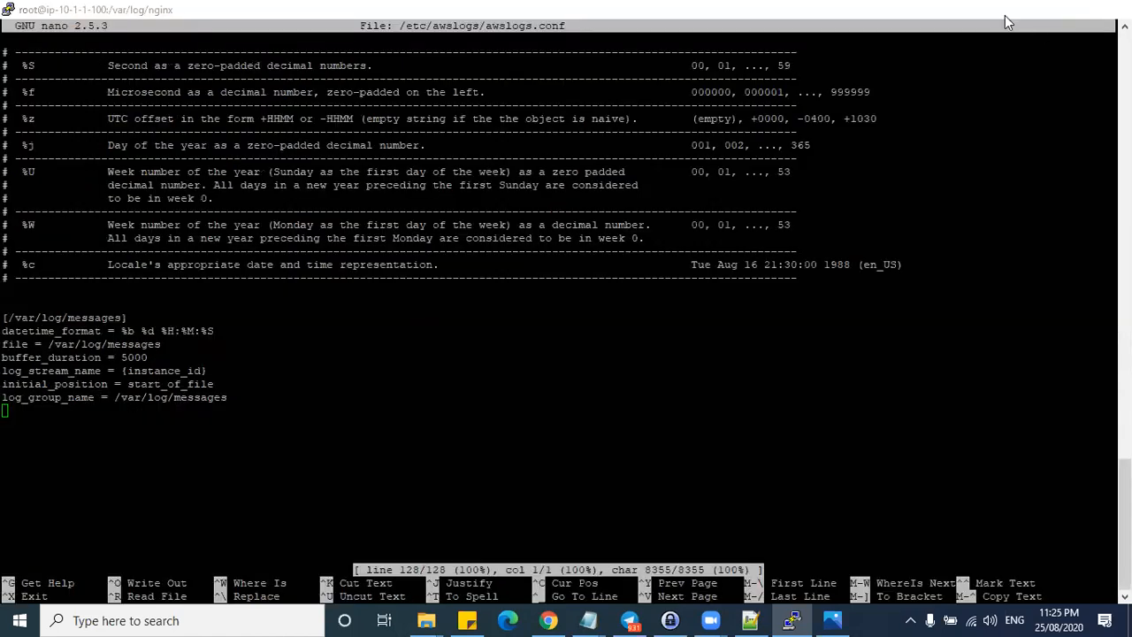
{"action": "left_click", "coordinate": [1035, 9]}
{"action": "left_click", "coordinate": [53, 460]}
- Turn the messages section into [/var/log/nginx/access] with file /var/log/nginx/access.log
{"action": "left_click_drag", "start_coordinate": [53, 445], "coordinate": [181, 444]}
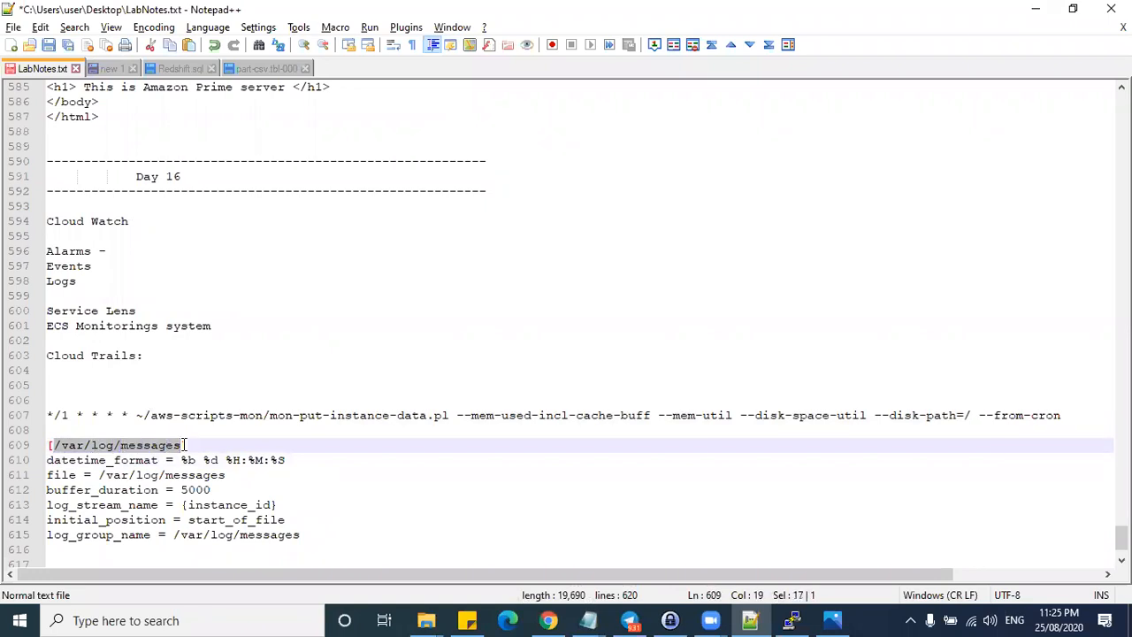
{"action": "key", "text": "ctrl+v"}
{"action": "type", "text": "access"}
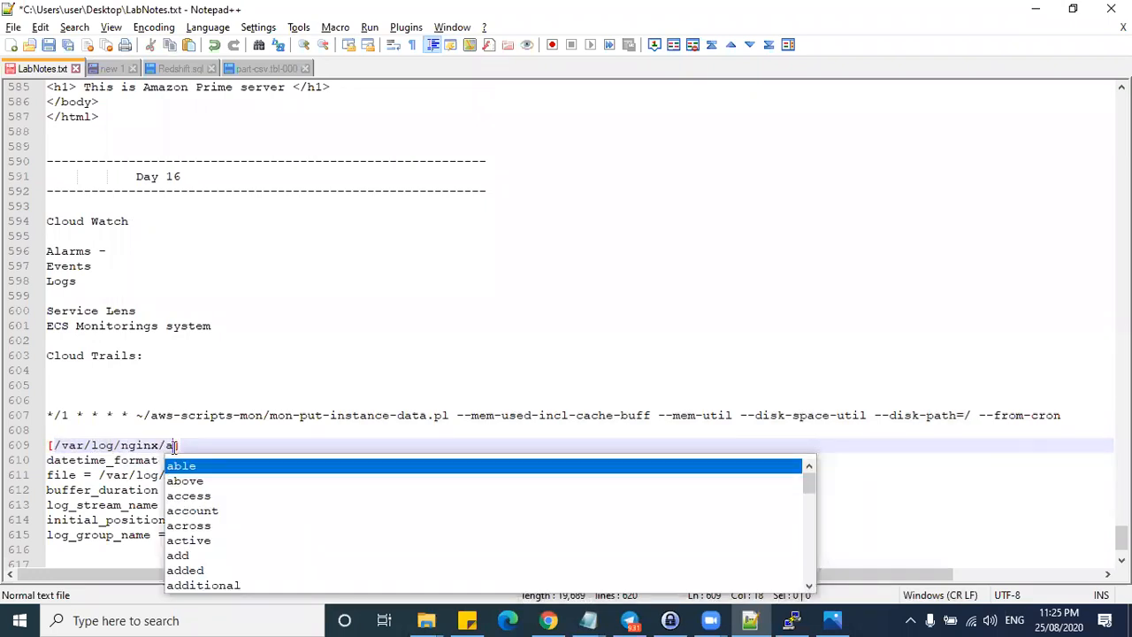
{"action": "left_click", "coordinate": [52, 444], "text": "shift"}
{"action": "key", "text": "ctrl+c"}
{"action": "left_click_drag", "start_coordinate": [100, 478], "coordinate": [257, 475]}
{"action": "key", "text": "ctrl+v"}
{"action": "type", "text": "."}
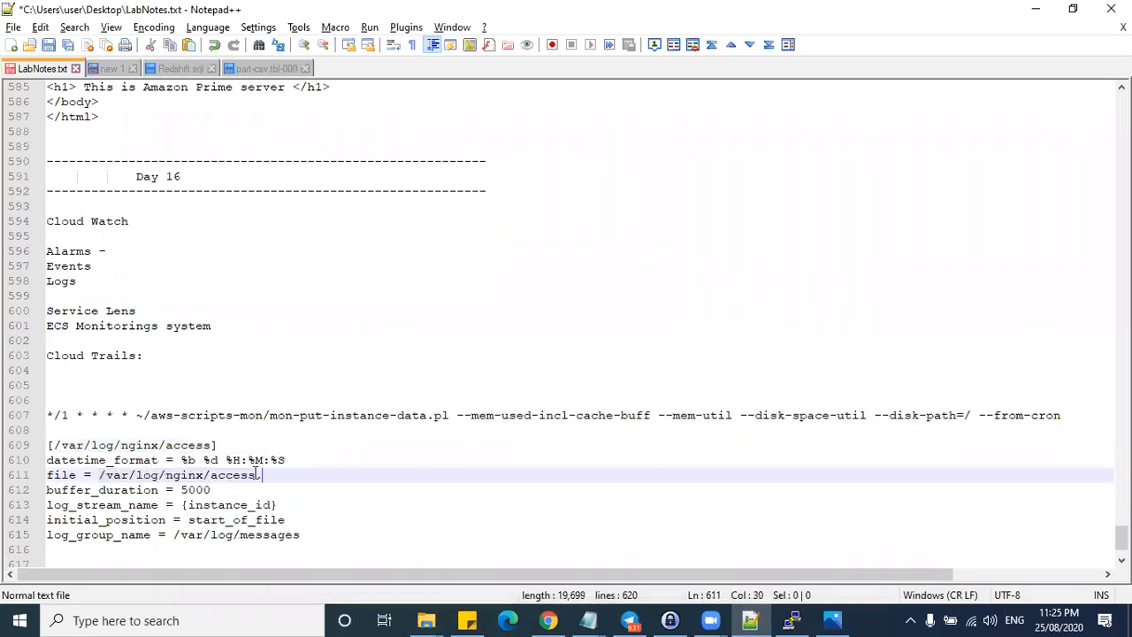
{"action": "type", "text": "log"}
{"action": "left_click", "coordinate": [260, 493]}
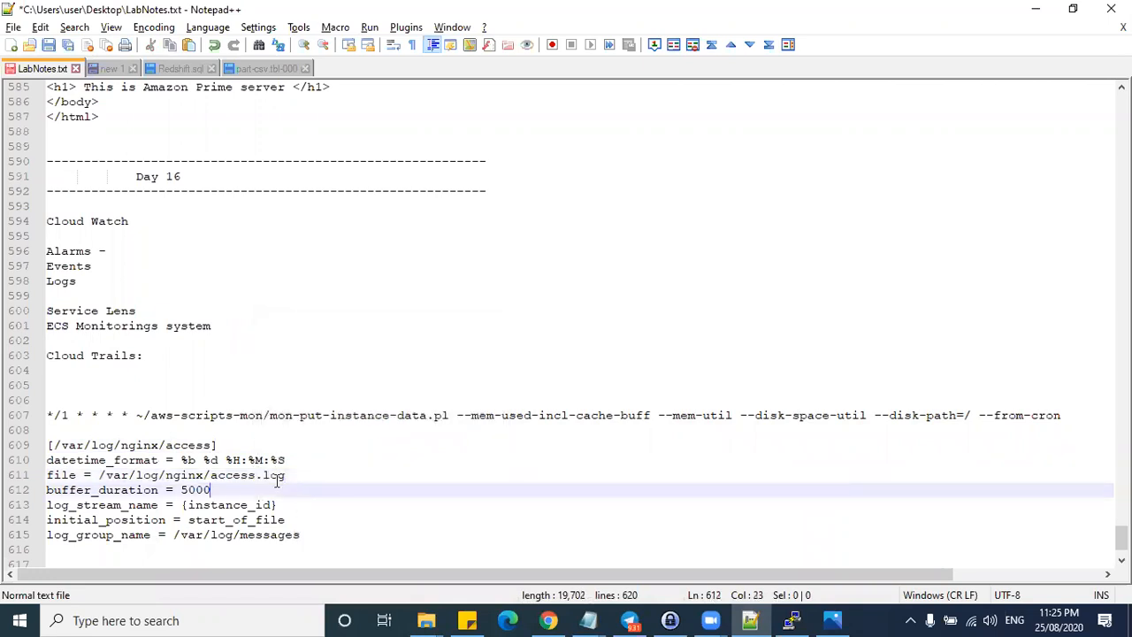
- Duplicate the access section below and set its log_group_name to /var/log/nginx/access
{"action": "left_click_drag", "start_coordinate": [316, 539], "coordinate": [34, 447]}
{"action": "key", "text": "ctrl+c"}
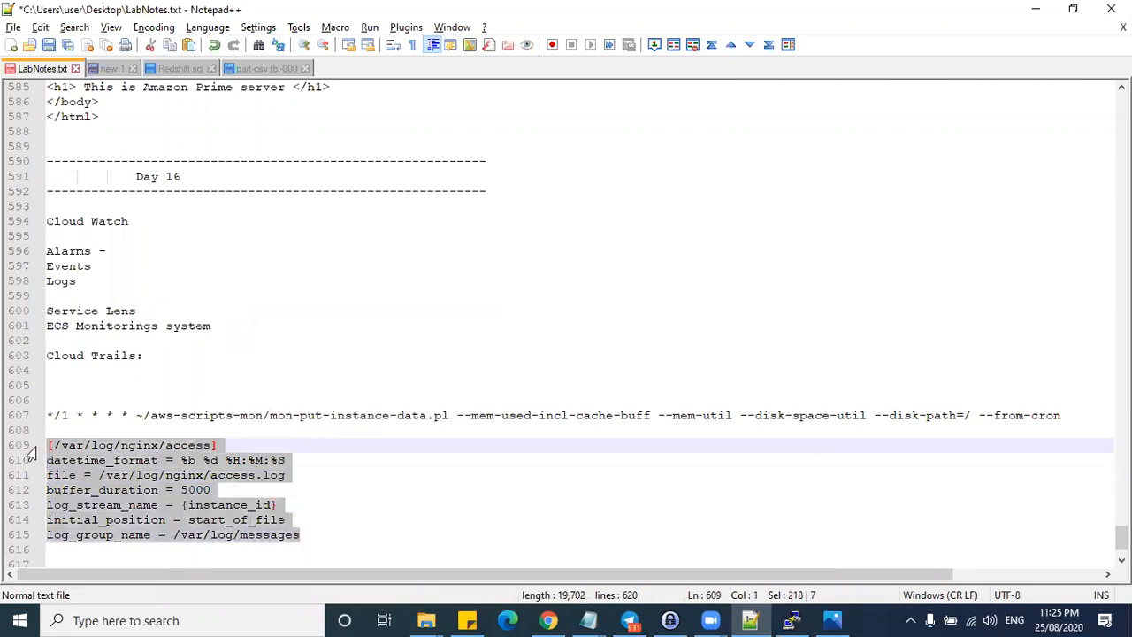
{"action": "left_click", "coordinate": [327, 531]}
{"action": "key", "text": "Return"}
{"action": "key", "text": "Return"}
{"action": "key", "text": "ctrl+v"}
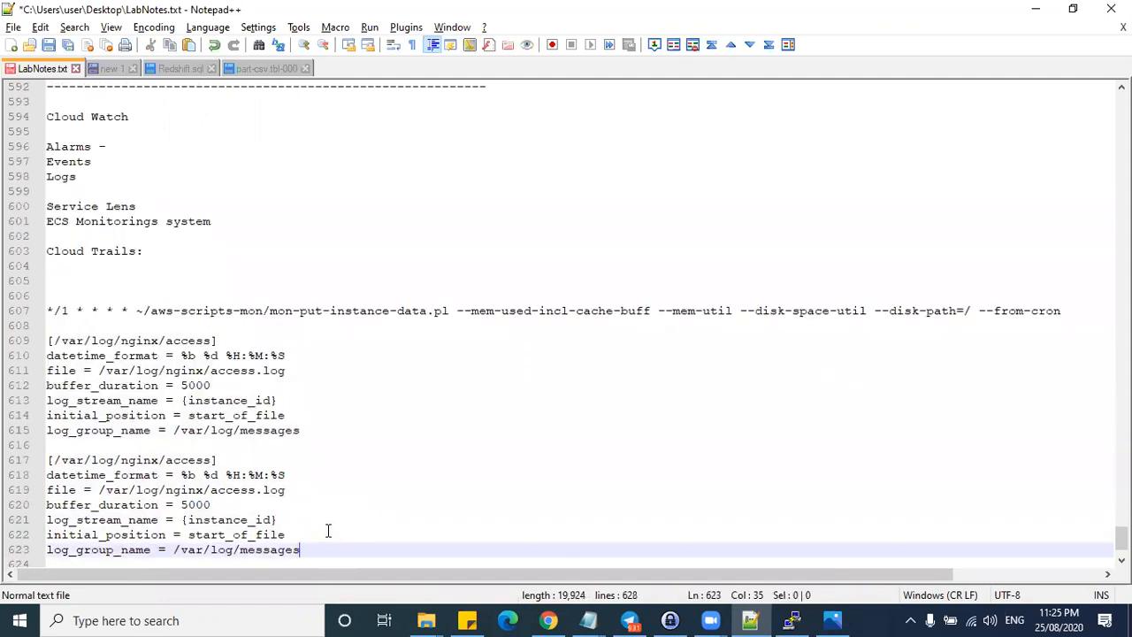
{"action": "left_click_drag", "start_coordinate": [213, 341], "coordinate": [53, 341]}
{"action": "key", "text": "ctrl+c"}
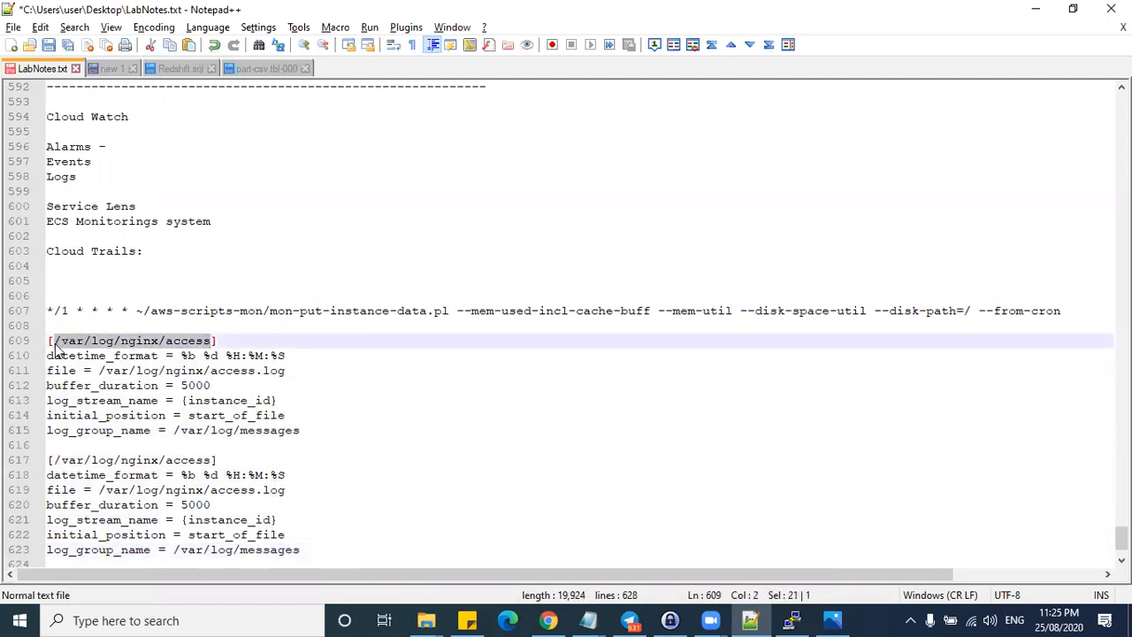
{"action": "left_click_drag", "start_coordinate": [301, 431], "coordinate": [170, 428]}
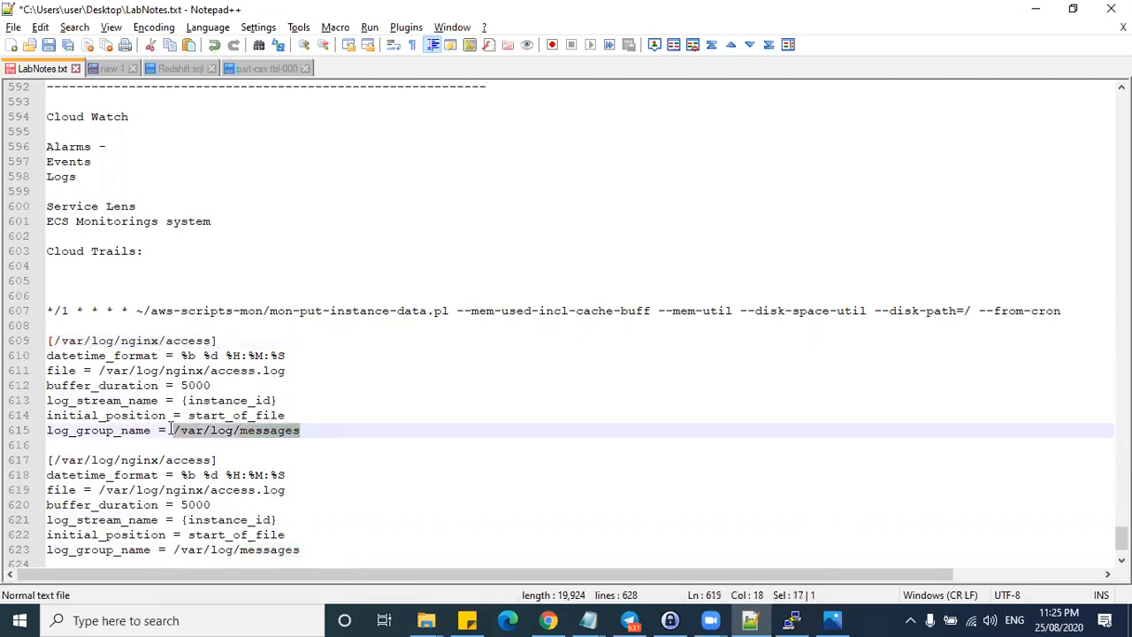
{"action": "key", "text": "ctrl+v"}
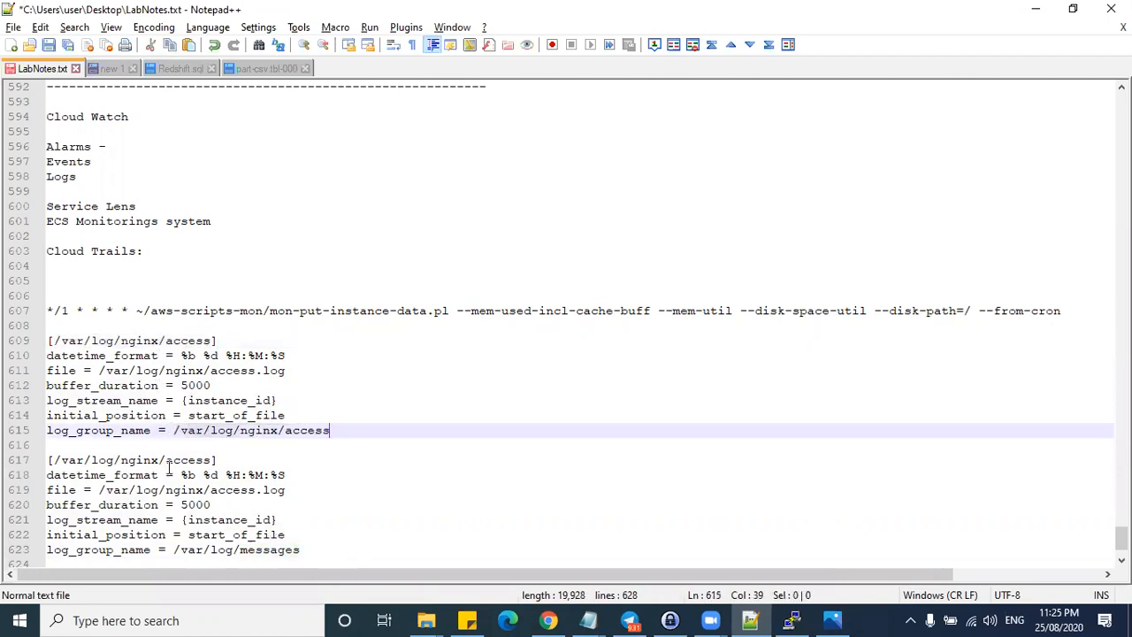
- Make the copy an [/var/log/nginx/error] section with error.log file and /var/log/nginx/error log group
{"action": "double_click", "coordinate": [177, 460]}
{"action": "type", "text": "error"}
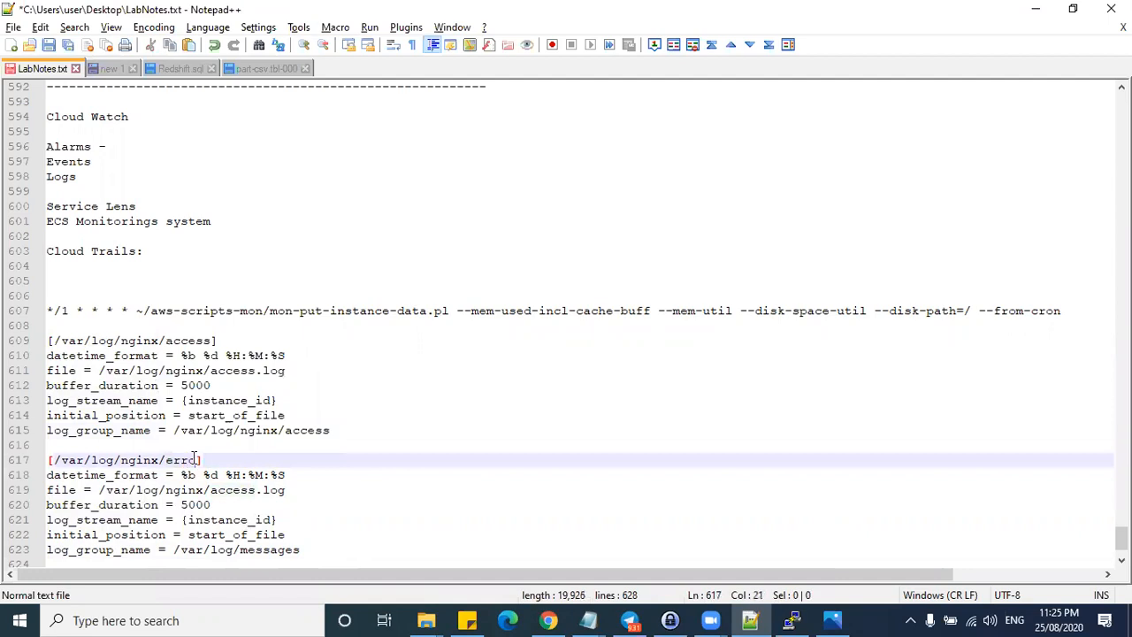
{"action": "left_click_drag", "start_coordinate": [205, 460], "coordinate": [54, 460]}
{"action": "key", "text": "ctrl+c"}
{"action": "left_click_drag", "start_coordinate": [99, 489], "coordinate": [255, 489]}
{"action": "key", "text": "ctrl+v"}
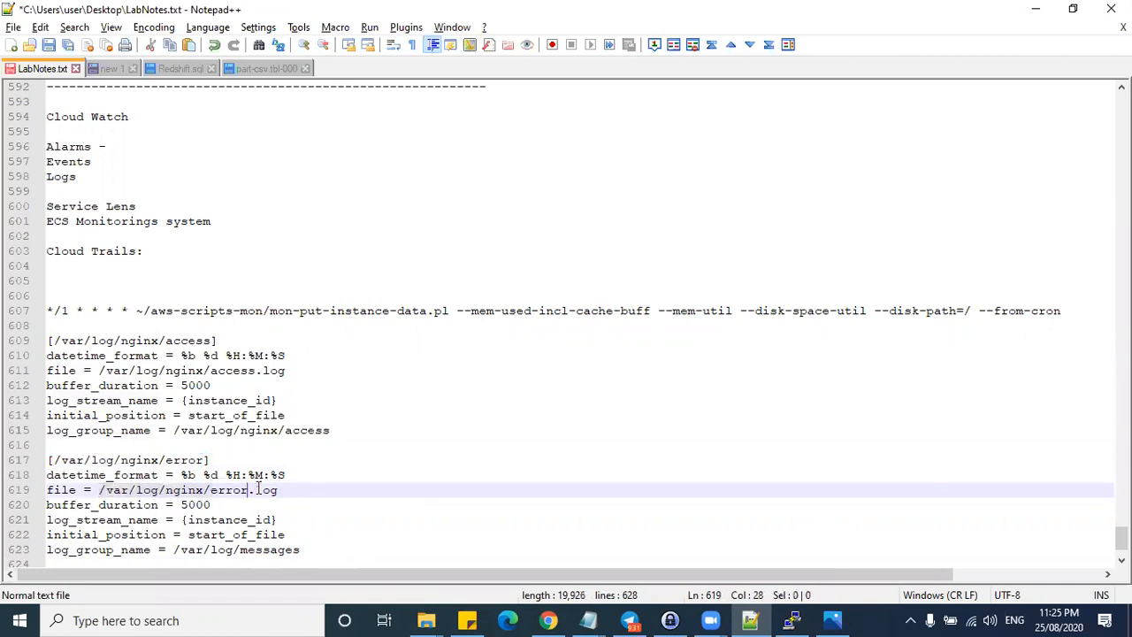
{"action": "left_click", "coordinate": [374, 502]}
{"action": "left_click_drag", "start_coordinate": [249, 489], "coordinate": [99, 489]}
{"action": "key", "text": "ctrl+c"}
{"action": "left_click_drag", "start_coordinate": [173, 549], "coordinate": [306, 548]}
{"action": "key", "text": "ctrl+v"}
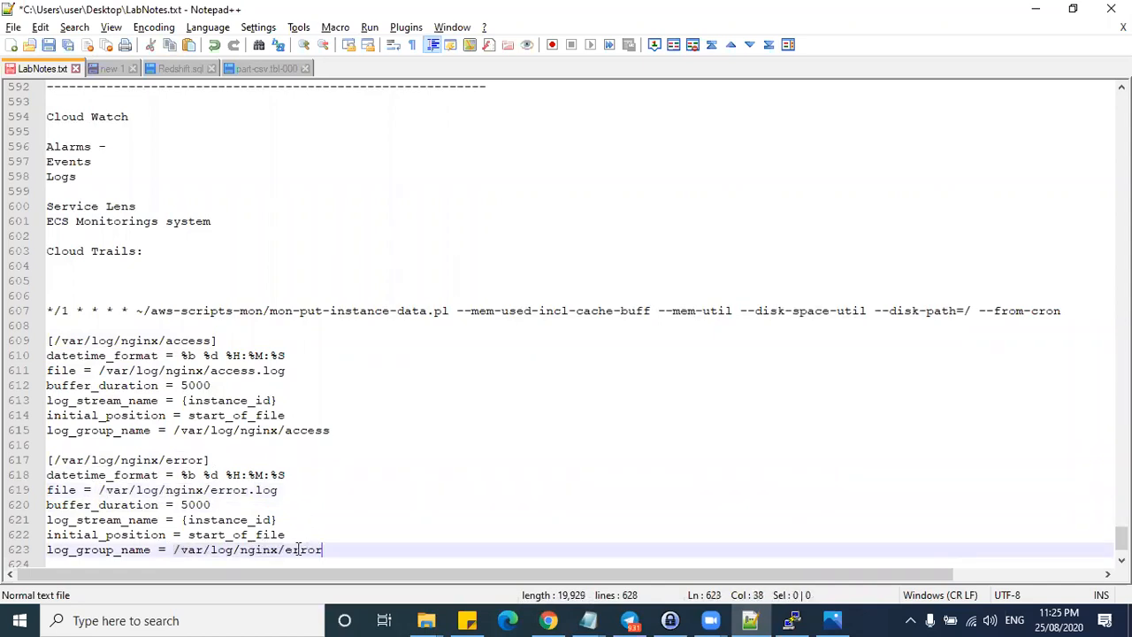
{"action": "left_click", "coordinate": [359, 540]}
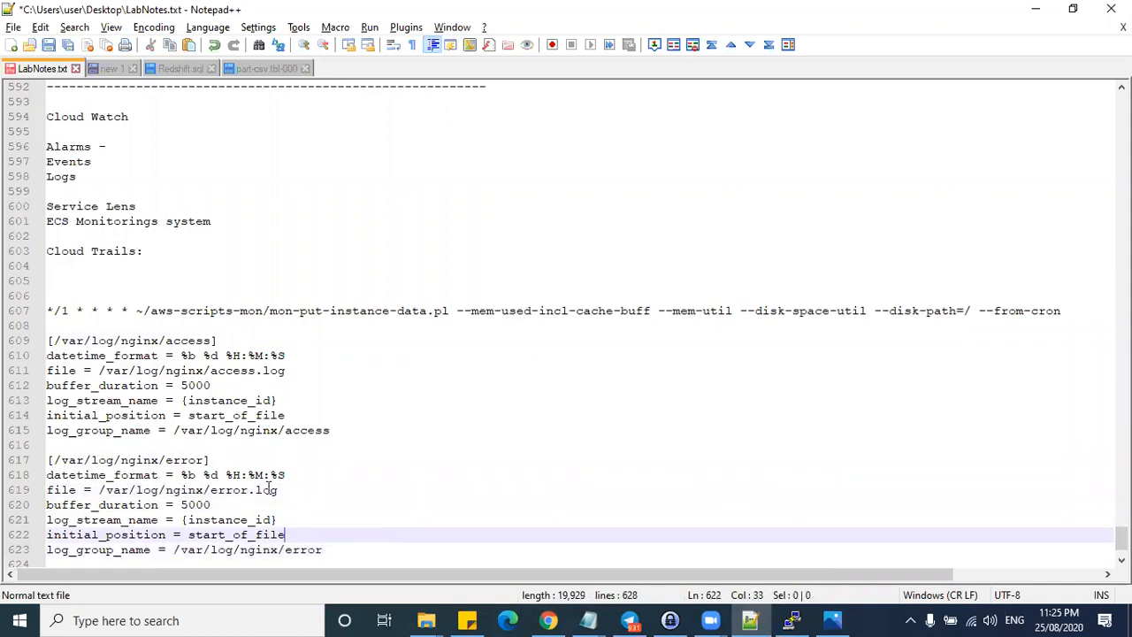
{"action": "key", "text": "alt+Tab"}
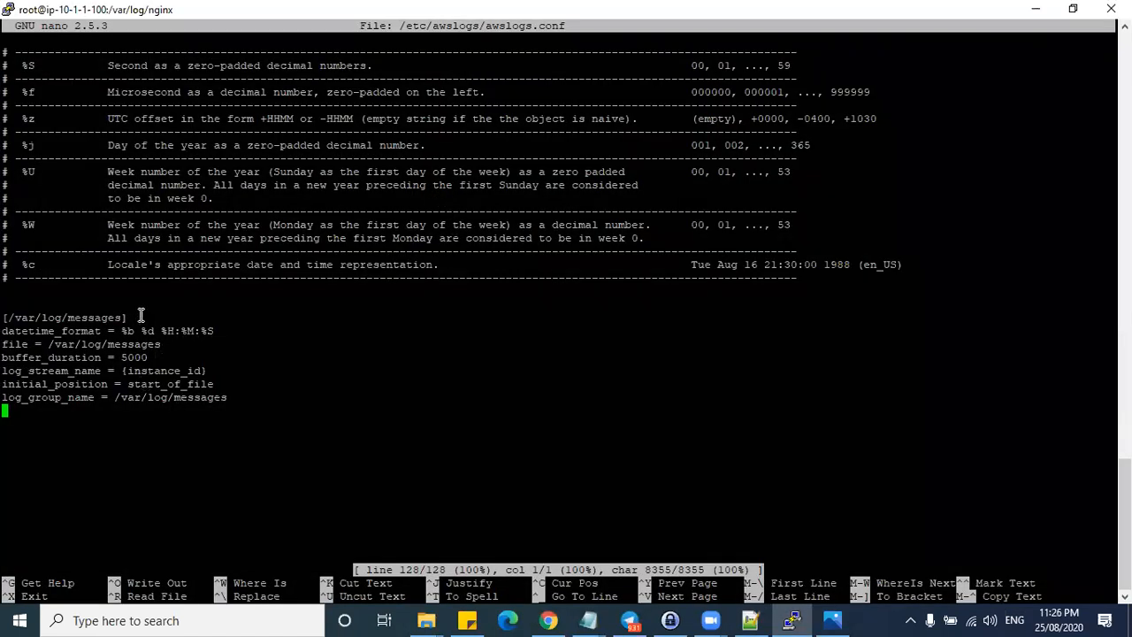
- Review awslogs.conf's date format codes and the messages datetime_format %b %d %H:%M:%S
{"action": "scroll", "coordinate": [99, 313], "scroll_direction": "up", "scroll_amount": 15}
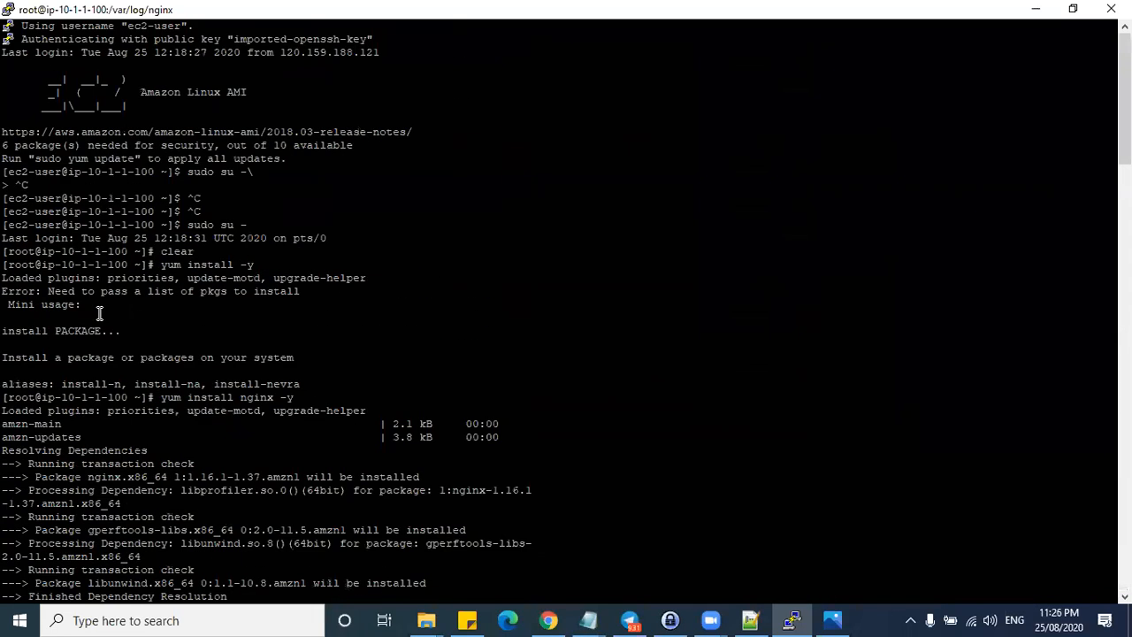
{"action": "scroll", "coordinate": [99, 313], "scroll_direction": "down", "scroll_amount": 15}
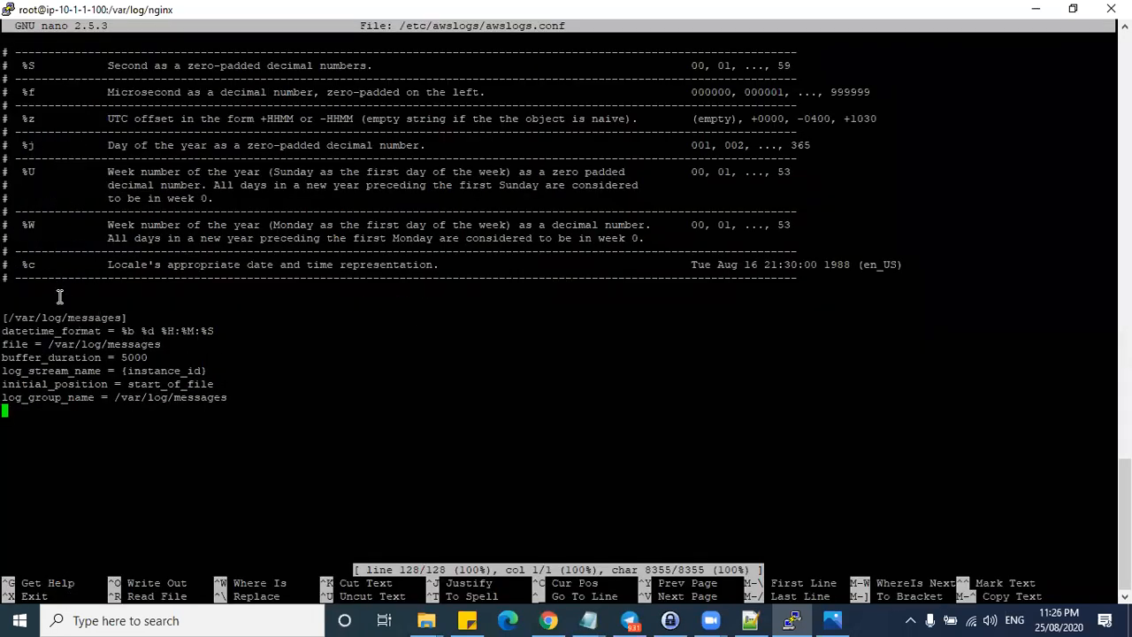
{"action": "scroll", "coordinate": [59, 296], "scroll_direction": "up", "scroll_amount": 7}
{"action": "scroll", "coordinate": [59, 310], "scroll_direction": "down", "scroll_amount": 7}
{"action": "left_click_drag", "start_coordinate": [21, 65], "coordinate": [49, 270]}
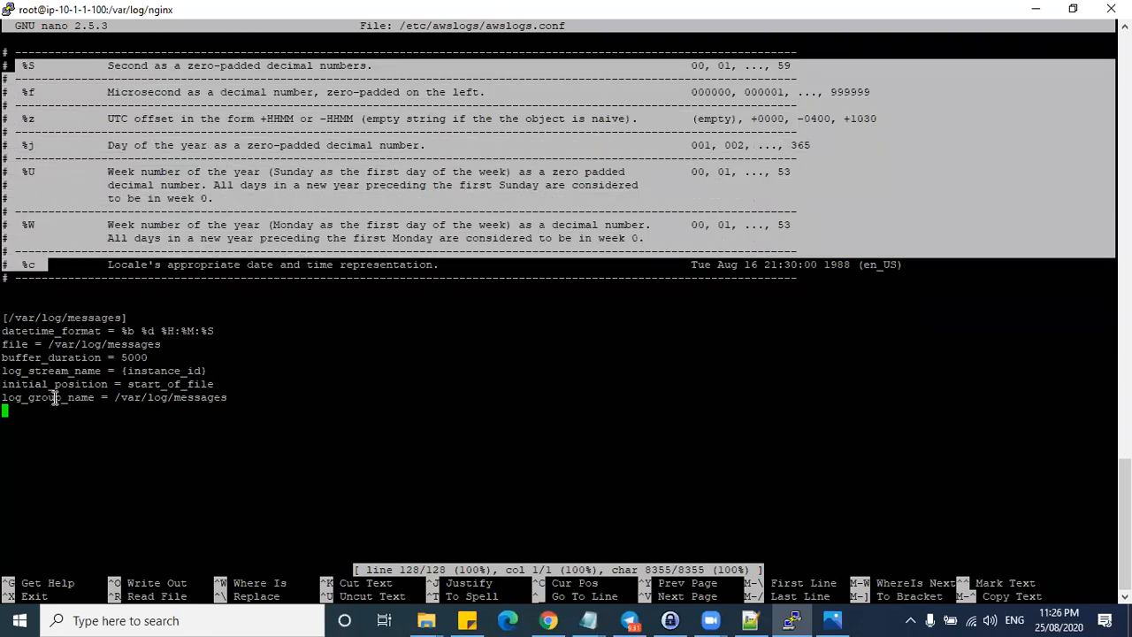
{"action": "left_click_drag", "start_coordinate": [74, 331], "coordinate": [208, 331]}
{"action": "scroll", "coordinate": [115, 330], "scroll_direction": "up", "scroll_amount": 9}
{"action": "scroll", "coordinate": [110, 330], "scroll_direction": "down", "scroll_amount": 9}
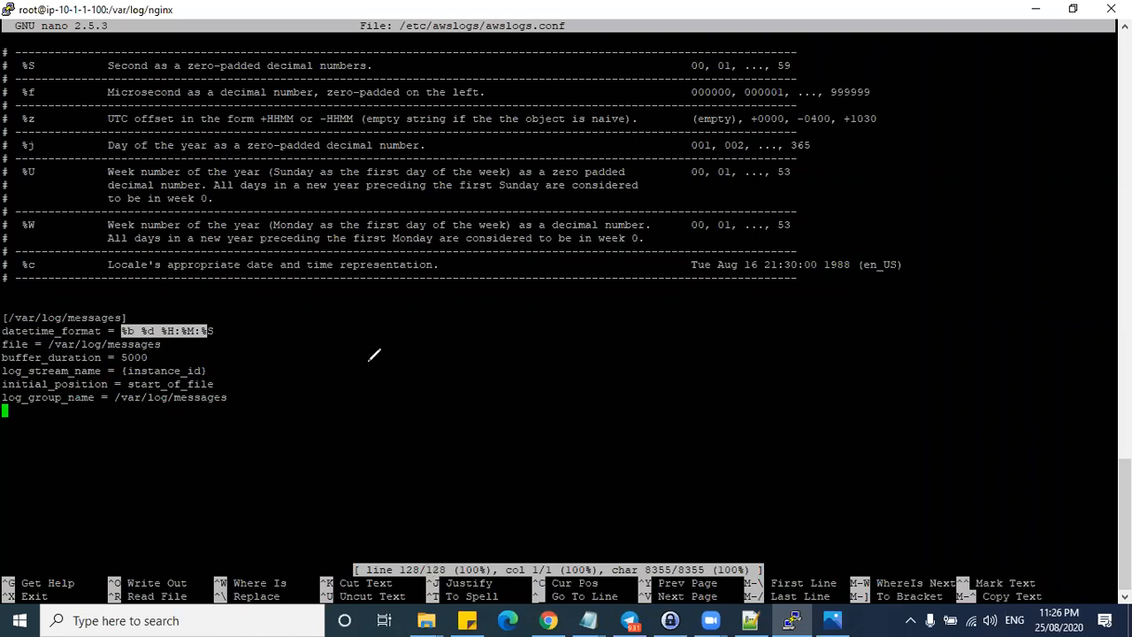
{"action": "left_click_drag", "start_coordinate": [369, 360], "coordinate": [367, 364]}
{"action": "left_click_drag", "start_coordinate": [449, 350], "coordinate": [450, 385]}
{"action": "left_click_drag", "start_coordinate": [530, 346], "coordinate": [531, 380]}
{"action": "mouse_move", "coordinate": [474, 359]}
{"action": "left_mouse_down"}
{"action": "mouse_move", "coordinate": [484, 369]}
{"action": "mouse_move", "coordinate": [513, 357]}
{"action": "mouse_move", "coordinate": [509, 369]}
{"action": "left_mouse_up"}
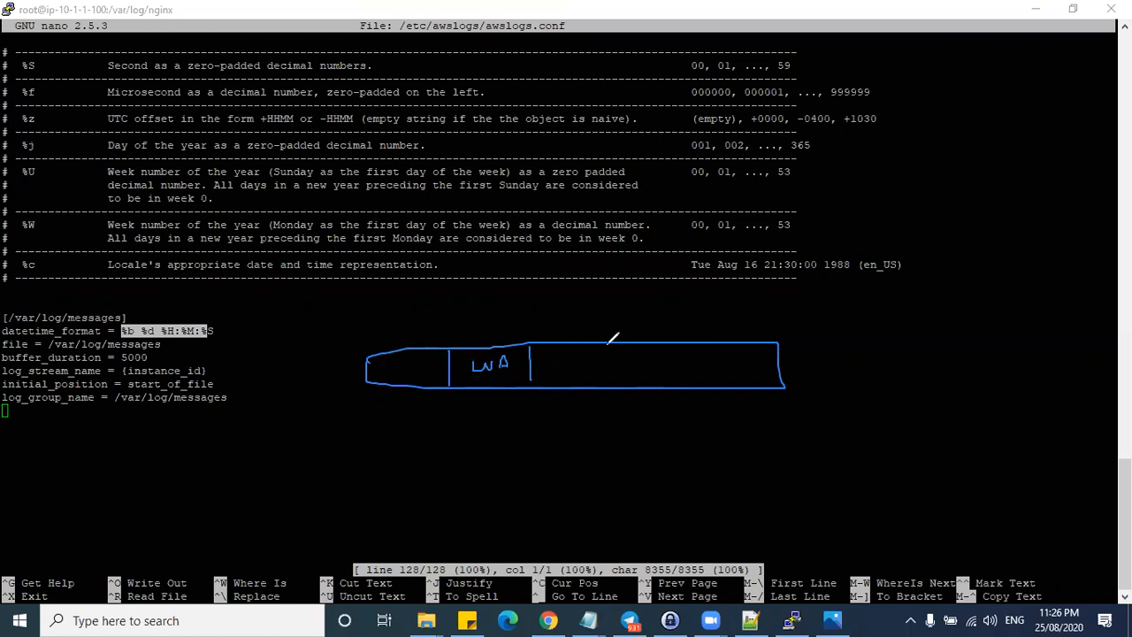
{"action": "left_click_drag", "start_coordinate": [622, 346], "coordinate": [623, 383]}
{"action": "mouse_move", "coordinate": [554, 359]}
{"action": "left_mouse_down"}
{"action": "mouse_move", "coordinate": [563, 370]}
{"action": "mouse_move", "coordinate": [602, 361]}
{"action": "left_mouse_up"}
{"action": "mouse_move", "coordinate": [699, 348]}
{"action": "left_mouse_down"}
{"action": "mouse_move", "coordinate": [700, 386]}
{"action": "mouse_move", "coordinate": [664, 362]}
{"action": "mouse_move", "coordinate": [906, 358]}
{"action": "mouse_move", "coordinate": [955, 387]}
{"action": "left_mouse_up"}
{"action": "mouse_move", "coordinate": [1052, 329]}
{"action": "left_mouse_down"}
{"action": "mouse_move", "coordinate": [1074, 358]}
{"action": "mouse_move", "coordinate": [1073, 383]}
{"action": "left_mouse_up"}
{"action": "left_click_drag", "start_coordinate": [973, 352], "coordinate": [1013, 336]}
{"action": "mouse_move", "coordinate": [992, 365]}
{"action": "left_mouse_down"}
{"action": "mouse_move", "coordinate": [1028, 361]}
{"action": "mouse_move", "coordinate": [1018, 380]}
{"action": "left_mouse_up"}
{"action": "mouse_move", "coordinate": [891, 409]}
{"action": "left_mouse_down"}
{"action": "mouse_move", "coordinate": [885, 442]}
{"action": "mouse_move", "coordinate": [920, 480]}
{"action": "left_mouse_up"}
{"action": "mouse_move", "coordinate": [1015, 411]}
{"action": "left_mouse_down"}
{"action": "mouse_move", "coordinate": [1036, 451]}
{"action": "mouse_move", "coordinate": [999, 472]}
{"action": "left_mouse_up"}
{"action": "left_click_drag", "start_coordinate": [909, 448], "coordinate": [1004, 448]}
{"action": "left_click_drag", "start_coordinate": [381, 410], "coordinate": [704, 410]}
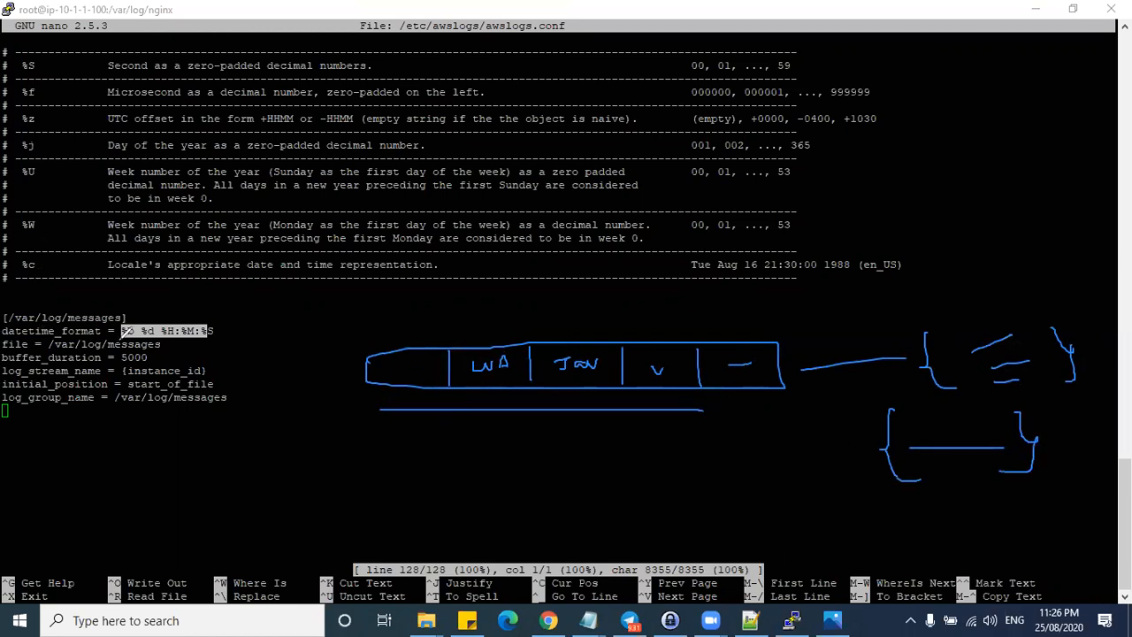
{"action": "mouse_move", "coordinate": [123, 326]}
{"action": "left_mouse_down"}
{"action": "mouse_move", "coordinate": [130, 339]}
{"action": "mouse_move", "coordinate": [121, 322]}
{"action": "mouse_move", "coordinate": [162, 337]}
{"action": "mouse_move", "coordinate": [214, 318]}
{"action": "left_mouse_up"}
{"action": "left_click_drag", "start_coordinate": [53, 64], "coordinate": [49, 257]}
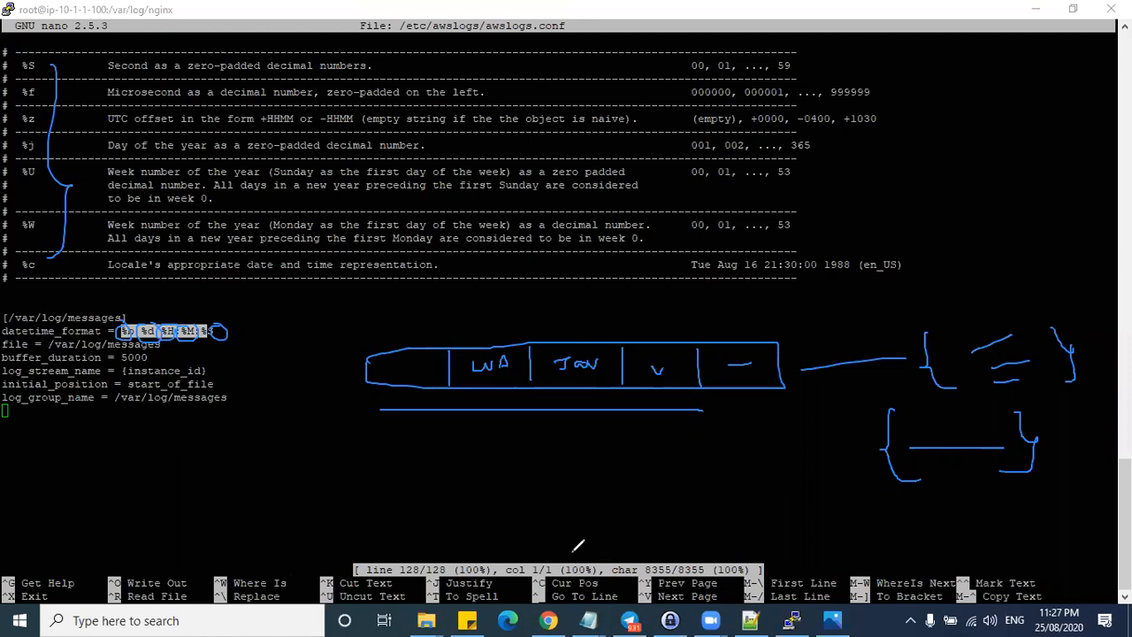
{"action": "mouse_move", "coordinate": [11, 306]}
{"action": "left_mouse_down"}
{"action": "mouse_move", "coordinate": [5, 354]}
{"action": "mouse_move", "coordinate": [23, 406]}
{"action": "left_mouse_up"}
{"action": "mouse_move", "coordinate": [252, 303]}
{"action": "left_mouse_down"}
{"action": "mouse_move", "coordinate": [264, 367]}
{"action": "mouse_move", "coordinate": [232, 416]}
{"action": "left_mouse_up"}
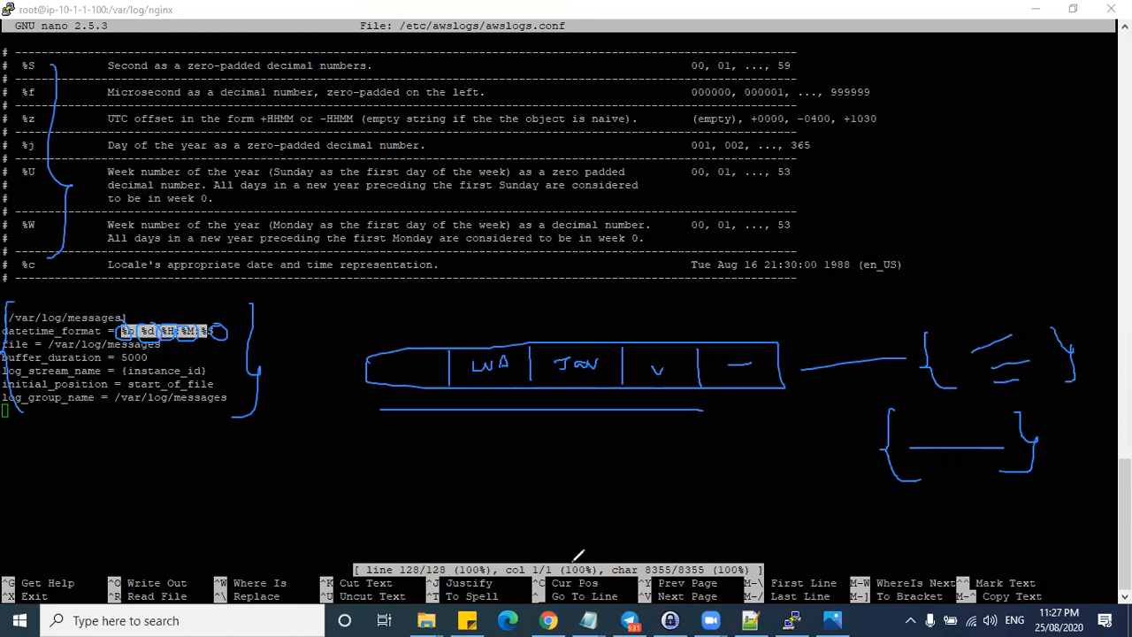
- In the lab notes, highlight the nginx paths and mark the access.log and error.log file paths
{"action": "left_click", "coordinate": [750, 620]}
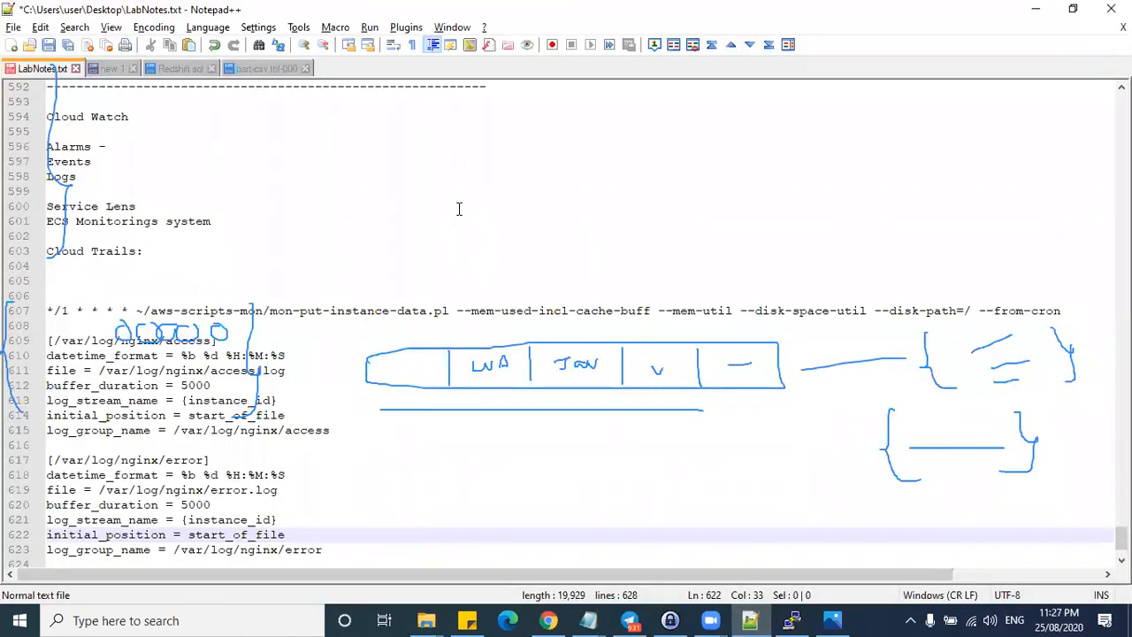
{"action": "left_click_drag", "start_coordinate": [55, 340], "coordinate": [161, 342]}
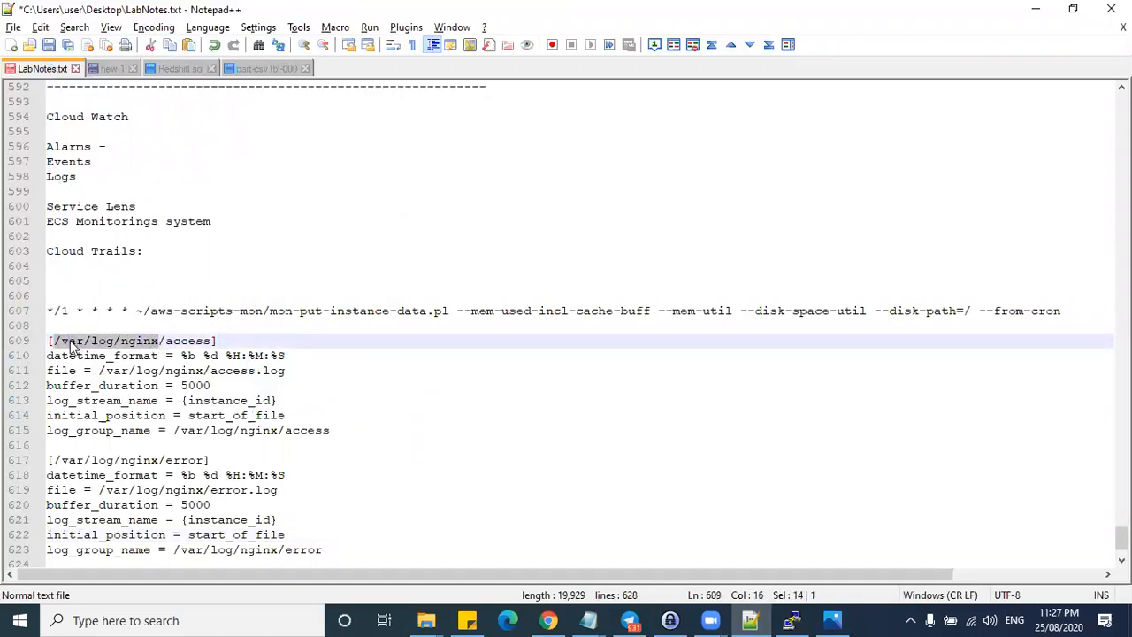
{"action": "double_click", "coordinate": [72, 344]}
{"action": "left_click", "coordinate": [99, 342]}
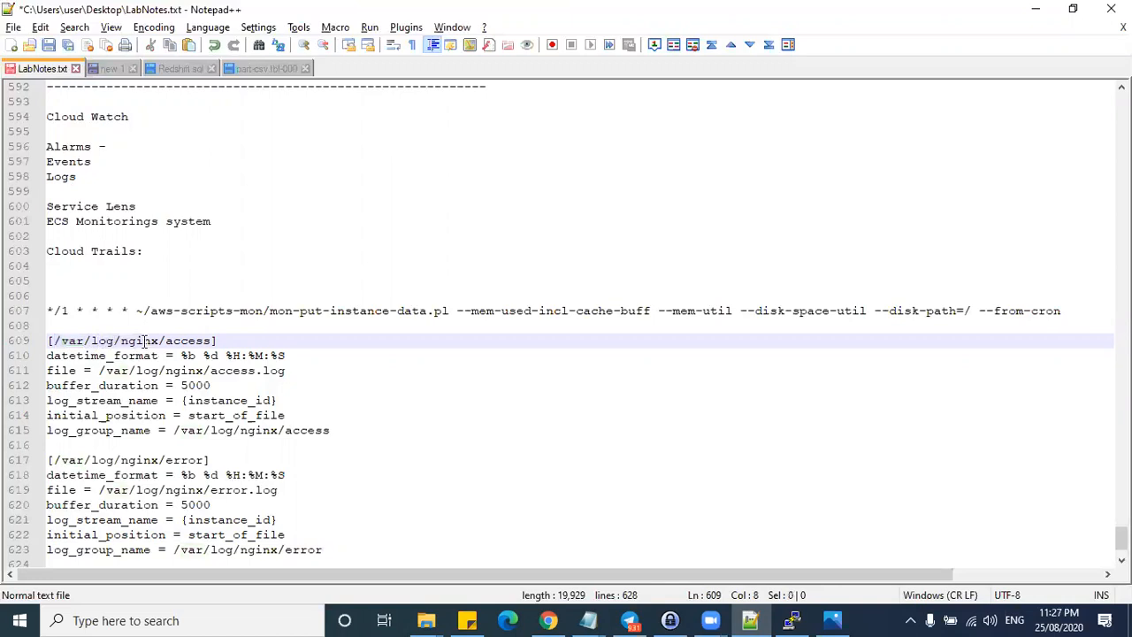
{"action": "double_click", "coordinate": [144, 341]}
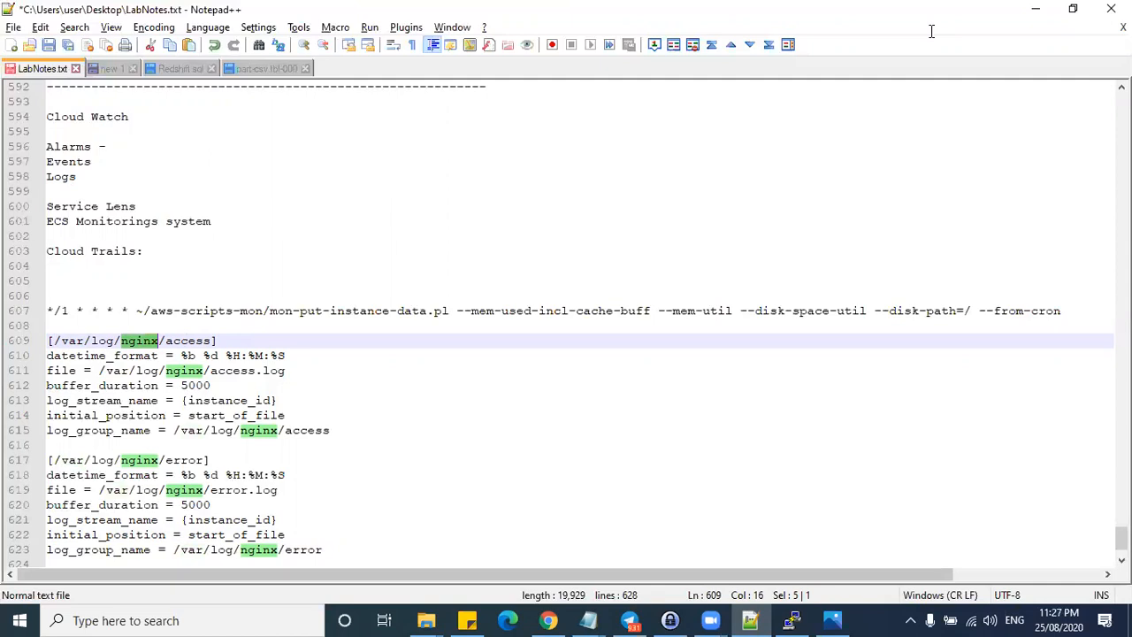
{"action": "left_click_drag", "start_coordinate": [286, 369], "coordinate": [322, 355]}
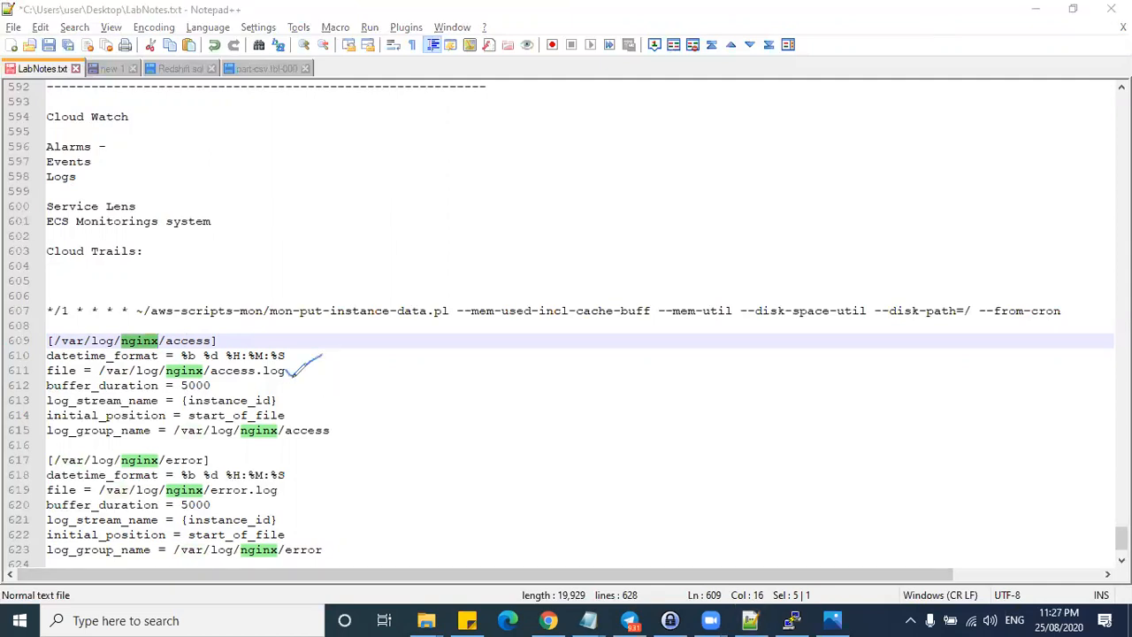
{"action": "left_click_drag", "start_coordinate": [286, 487], "coordinate": [332, 458]}
{"action": "left_click_drag", "start_coordinate": [214, 379], "coordinate": [286, 377]}
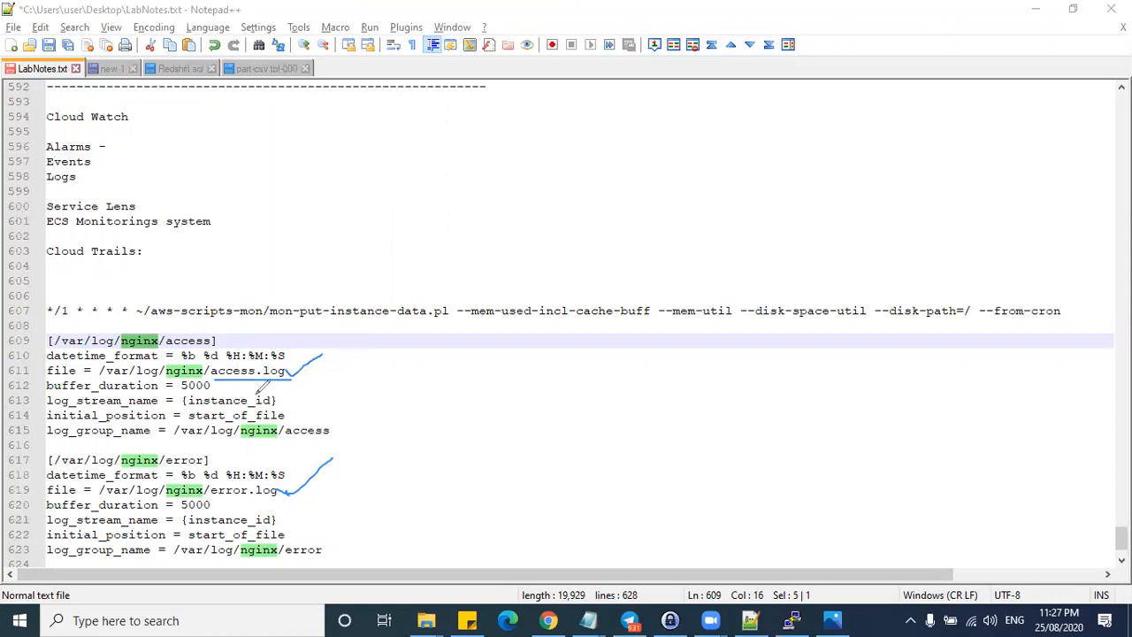
- Mark both log_group_name settings, then select the nginx sections on lines 609–623
{"action": "mouse_move", "coordinate": [284, 334]}
{"action": "left_mouse_down"}
{"action": "mouse_move", "coordinate": [331, 371]}
{"action": "mouse_move", "coordinate": [270, 448]}
{"action": "left_mouse_up"}
{"action": "left_click_drag", "start_coordinate": [187, 441], "coordinate": [267, 442]}
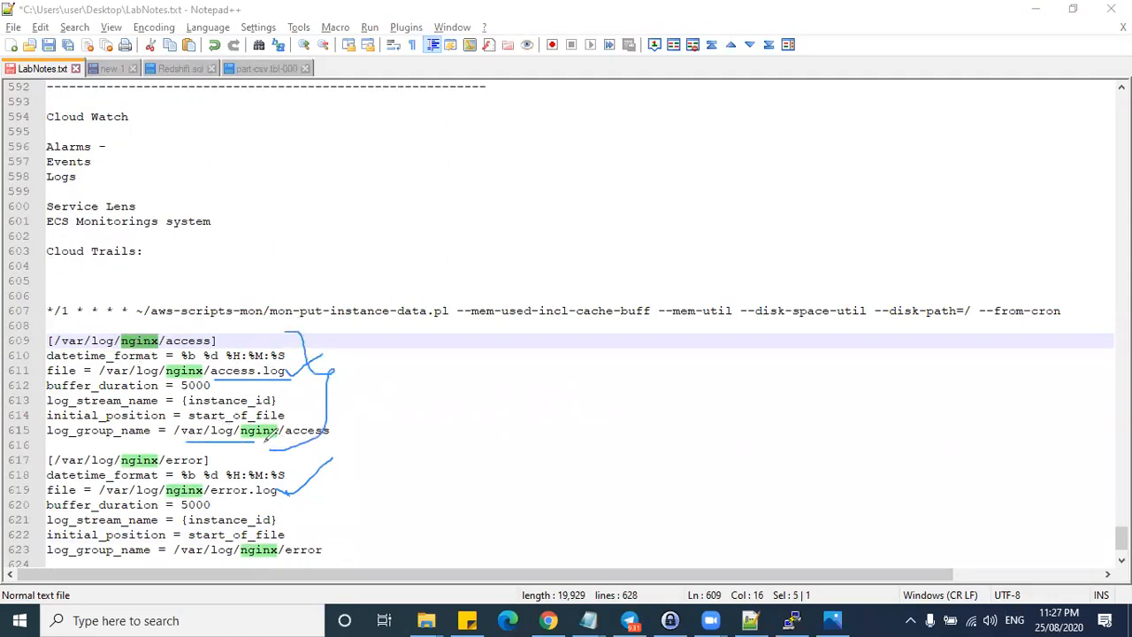
{"action": "left_click_drag", "start_coordinate": [56, 444], "coordinate": [119, 444]}
{"action": "left_click_drag", "start_coordinate": [68, 560], "coordinate": [114, 560]}
{"action": "left_click_drag", "start_coordinate": [234, 556], "coordinate": [303, 555]}
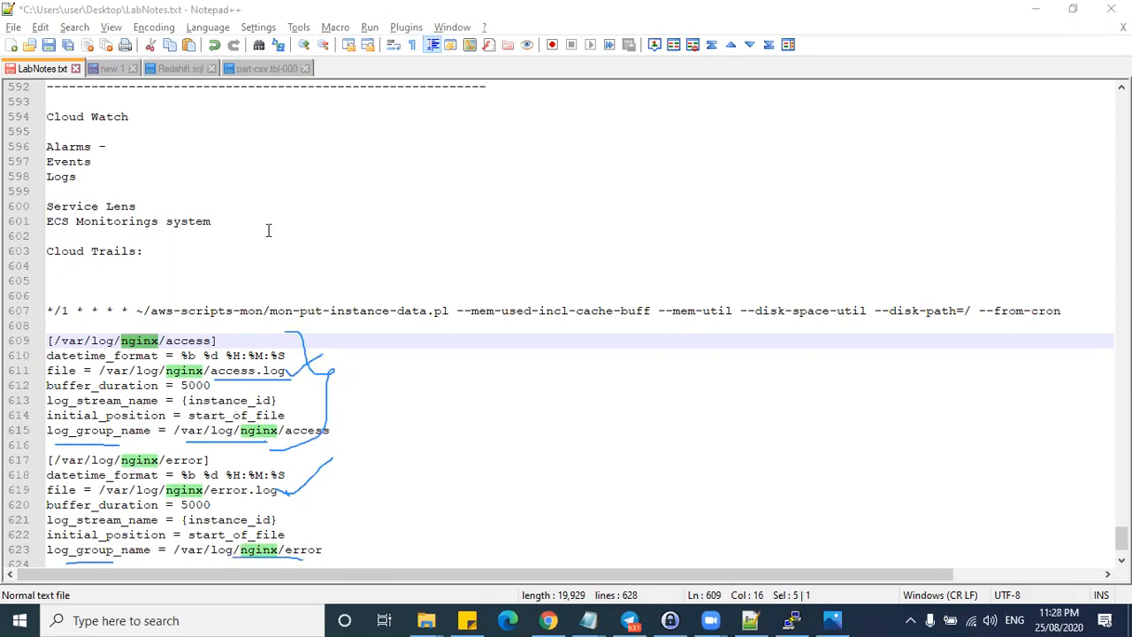
{"action": "left_click", "coordinate": [756, 123]}
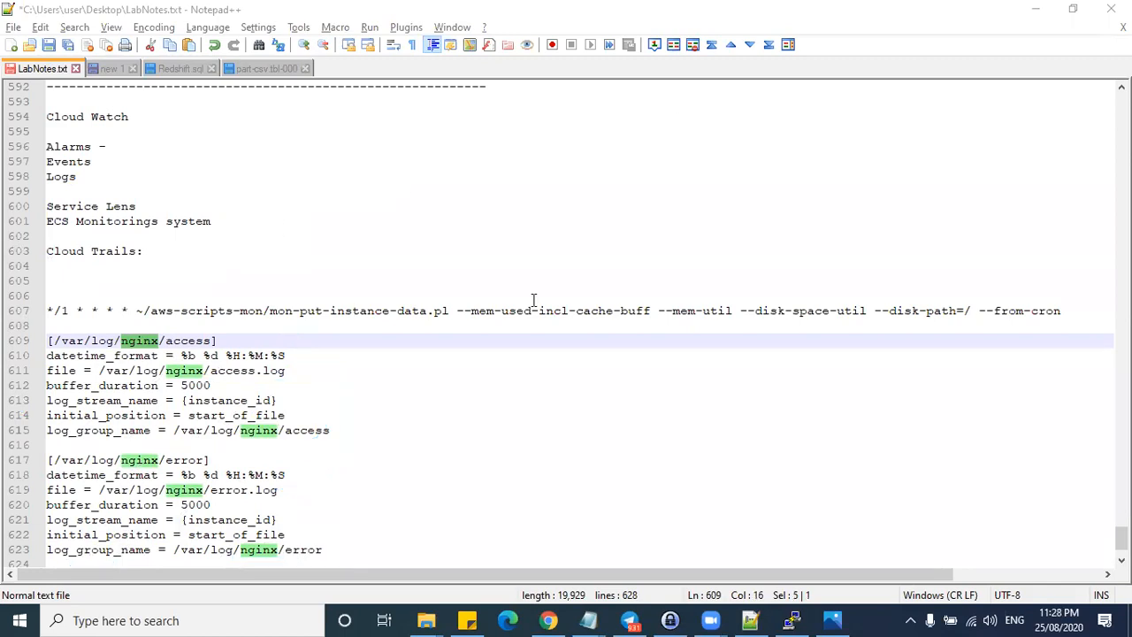
{"action": "left_click_drag", "start_coordinate": [50, 342], "coordinate": [323, 550]}
{"action": "key", "text": "ctrl+c"}
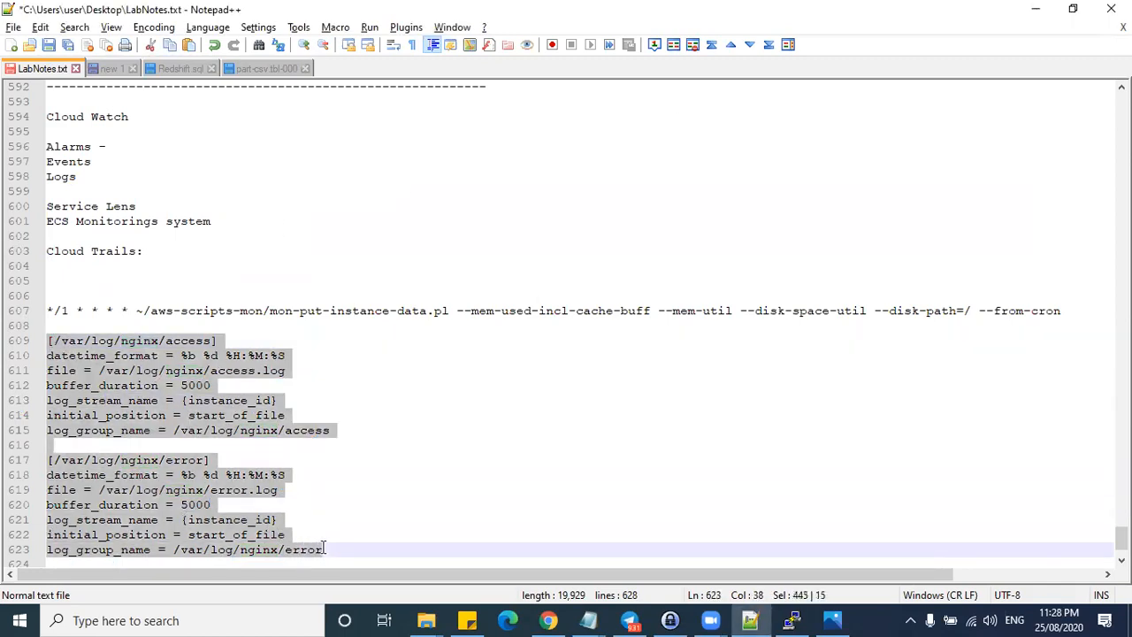
{"action": "left_click", "coordinate": [1035, 9]}
- Paste the nginx access and error sections below messages in awslogs.conf and save the file
{"action": "key", "text": "Return"}
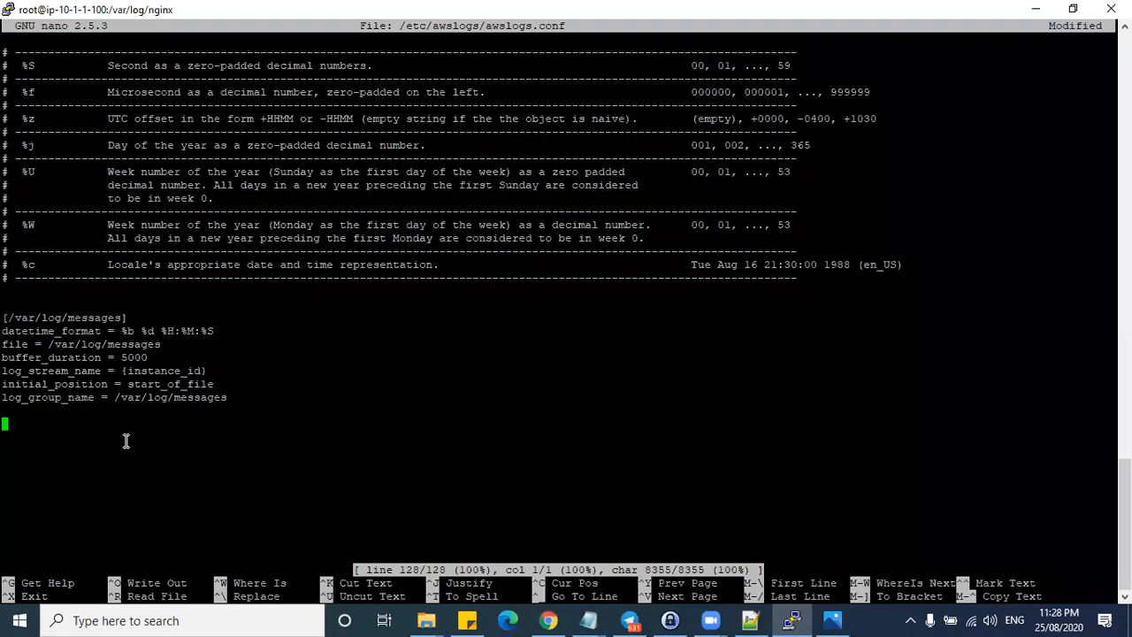
{"action": "right_click", "coordinate": [126, 440]}
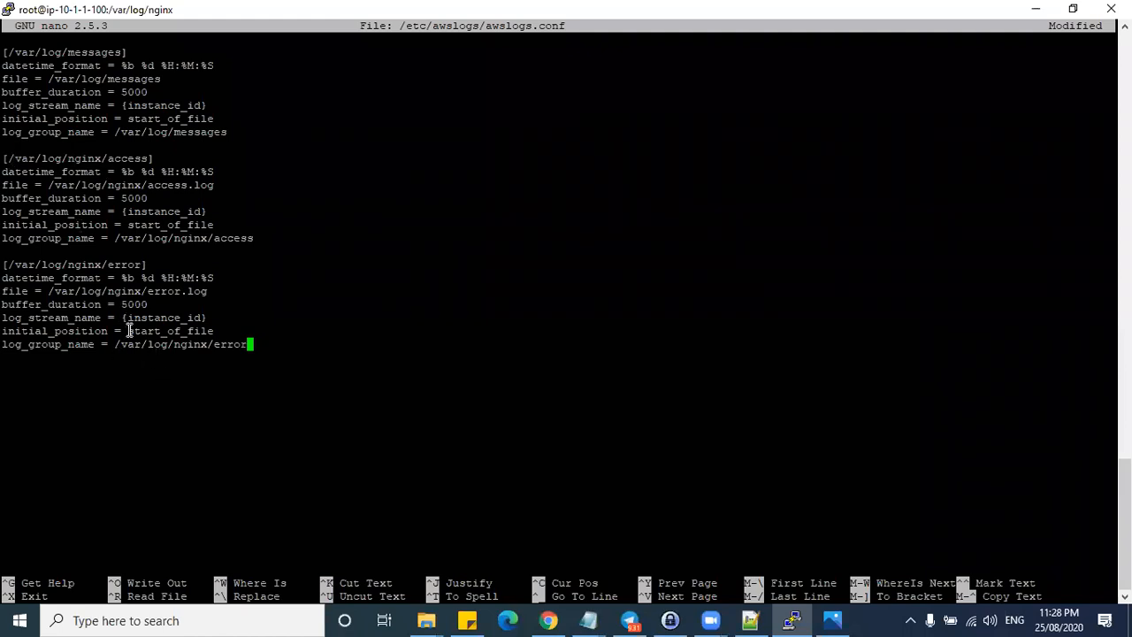
{"action": "key", "text": "ctrl+x"}
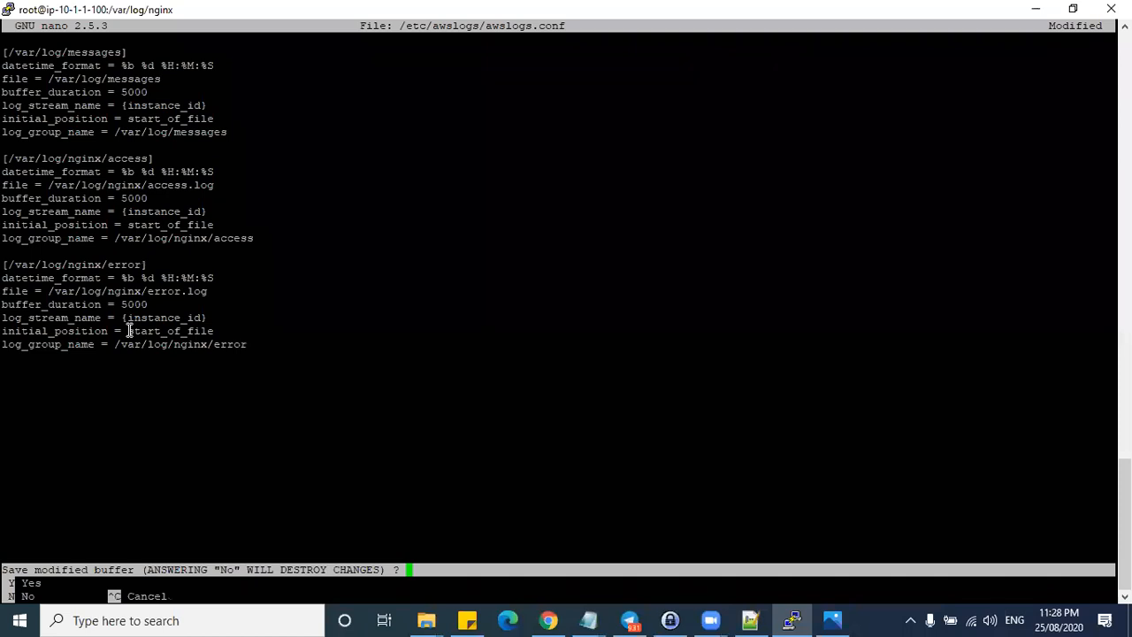
{"action": "key", "text": "y"}
{"action": "key", "text": "Return"}
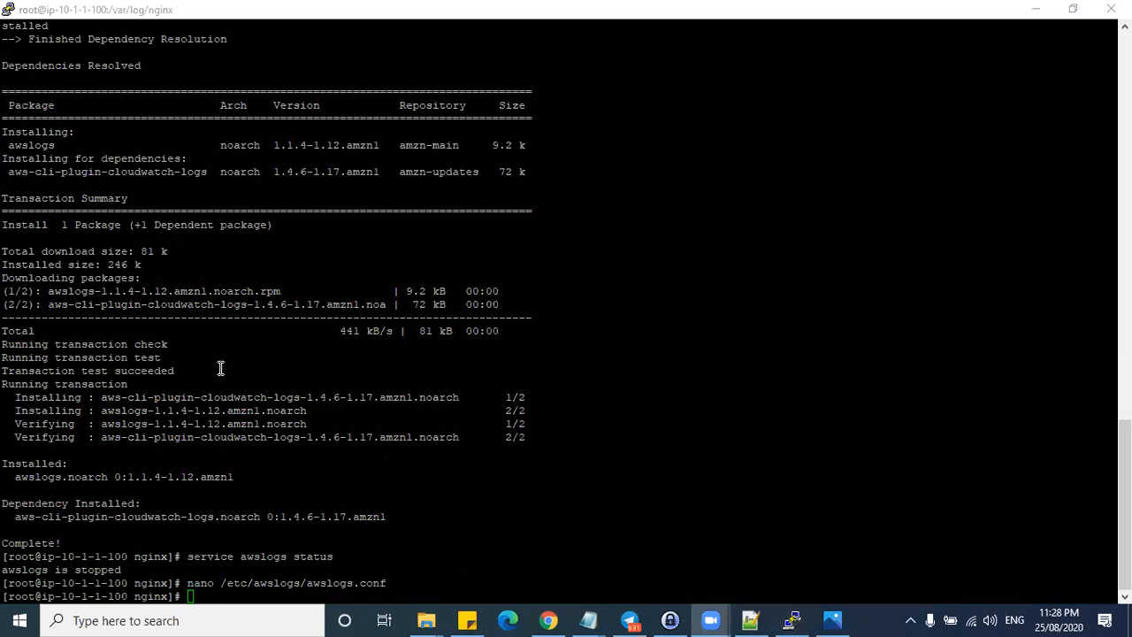
{"action": "scroll", "coordinate": [174, 213], "scroll_direction": "up", "scroll_amount": 7}
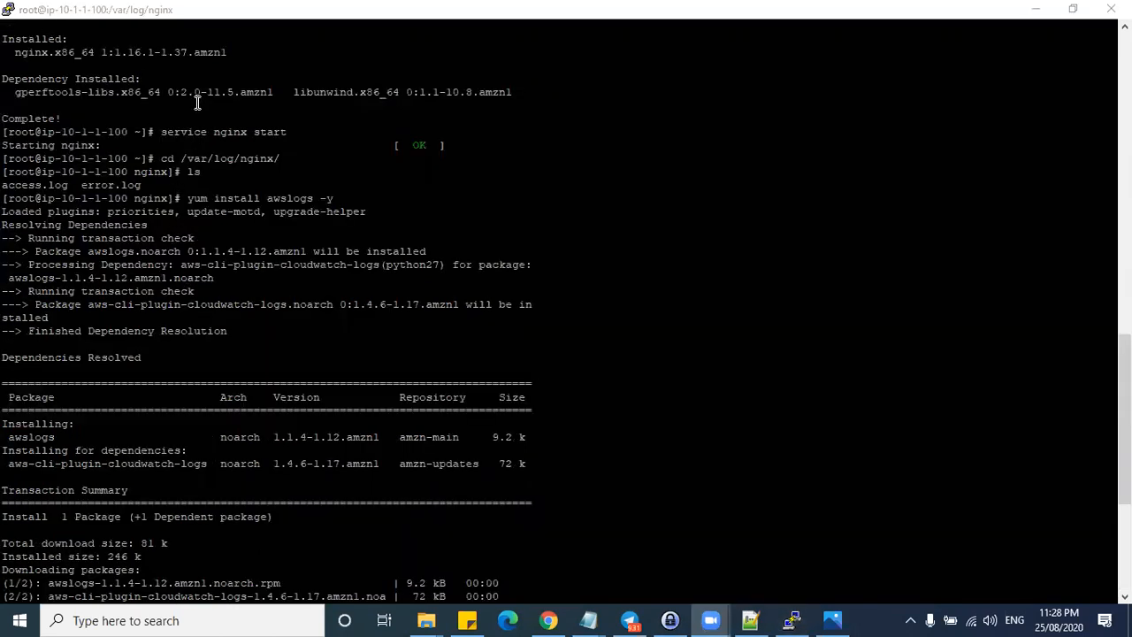
{"action": "scroll", "coordinate": [247, 239], "scroll_direction": "up", "scroll_amount": 7}
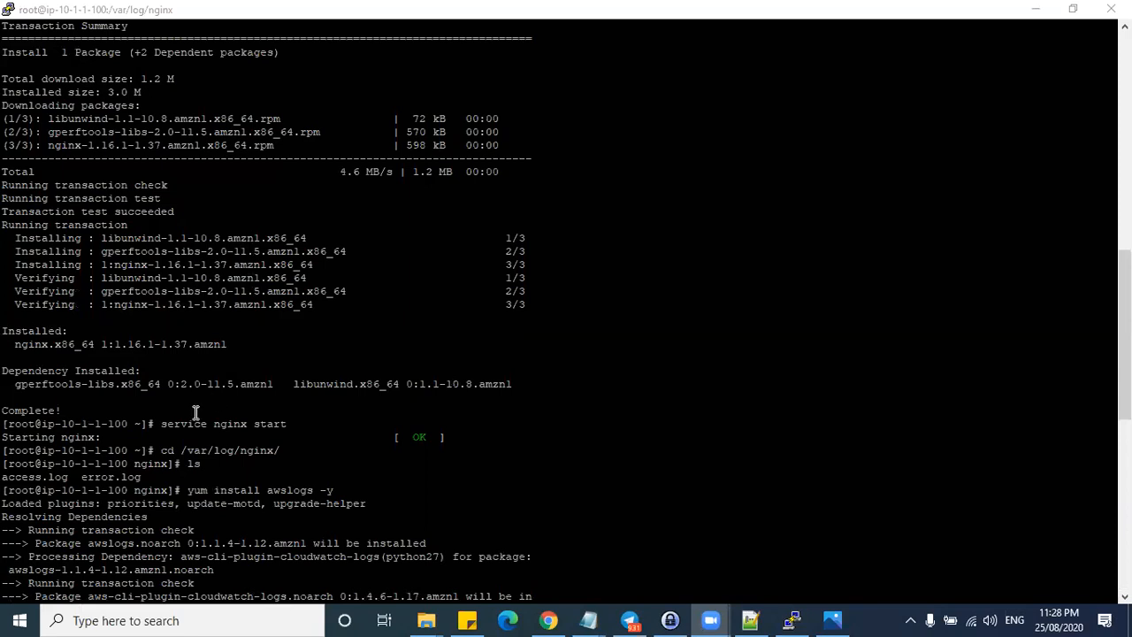
{"action": "left_click_drag", "start_coordinate": [164, 425], "coordinate": [285, 425]}
{"action": "scroll", "coordinate": [270, 452], "scroll_direction": "down", "scroll_amount": 2}
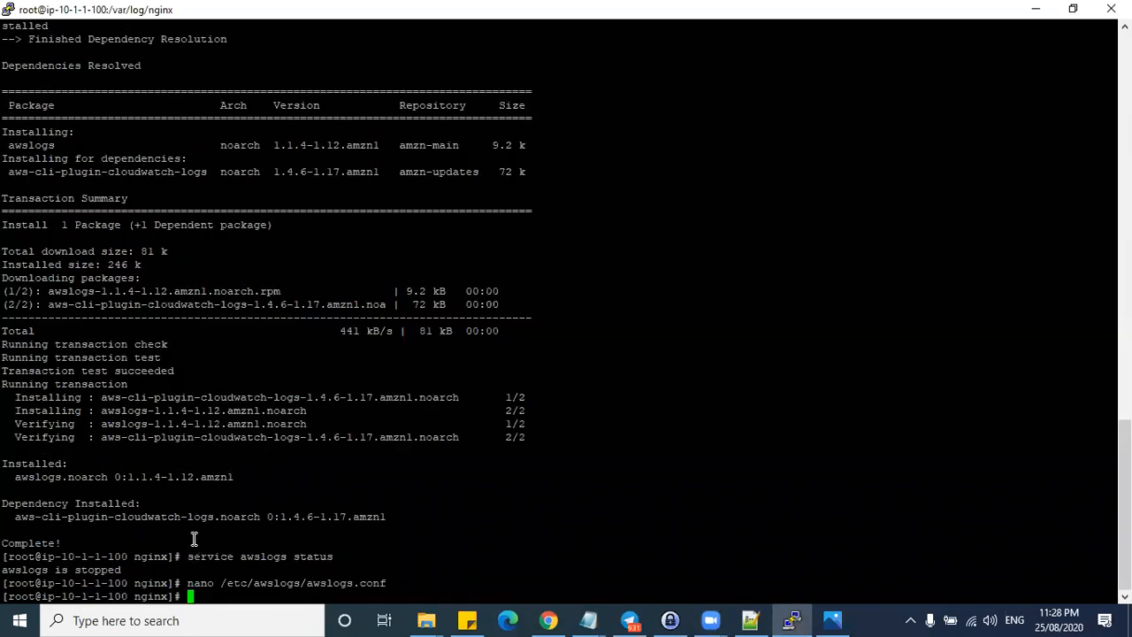
{"action": "scroll", "coordinate": [190, 499], "scroll_direction": "up", "scroll_amount": 7}
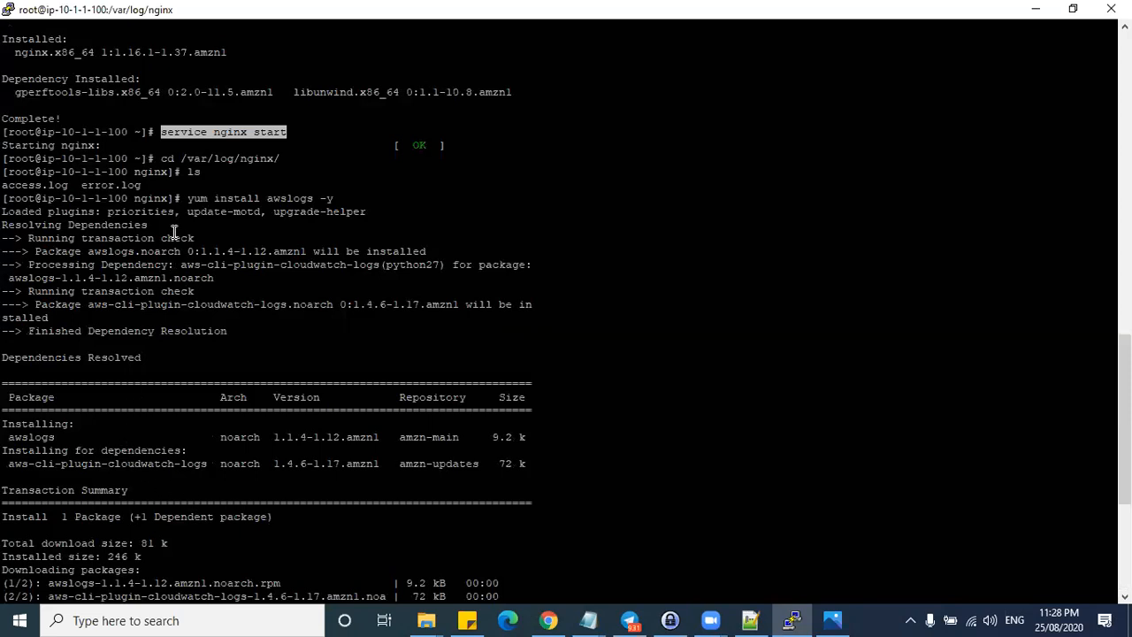
{"action": "left_click_drag", "start_coordinate": [186, 200], "coordinate": [342, 198]}
{"action": "left_click", "coordinate": [301, 198]}
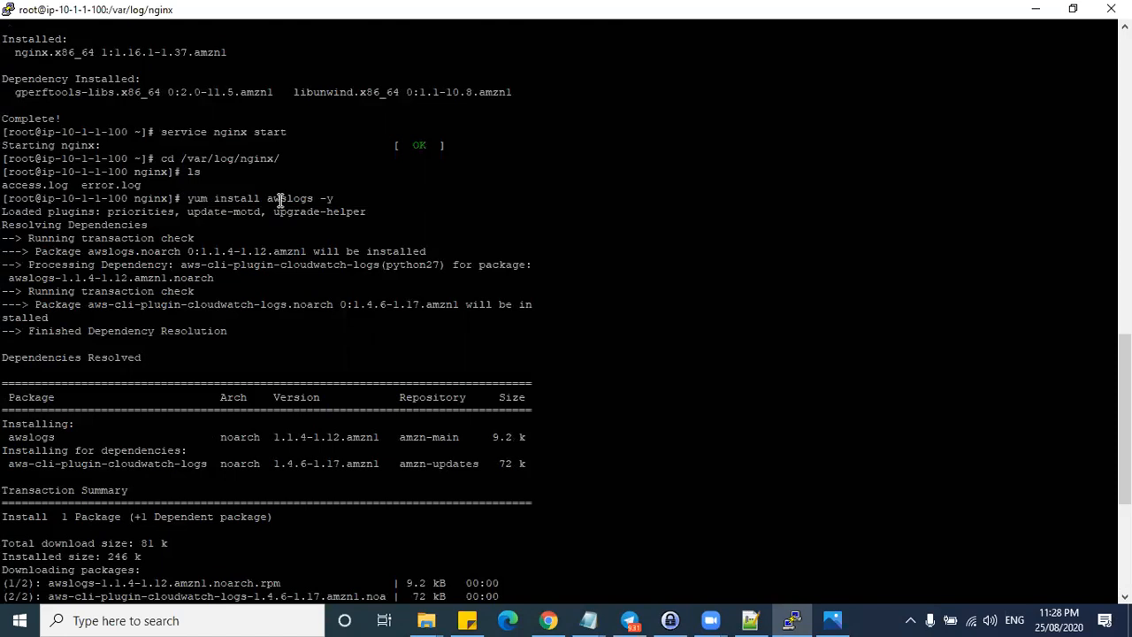
{"action": "left_click_drag", "start_coordinate": [186, 198], "coordinate": [332, 198]}
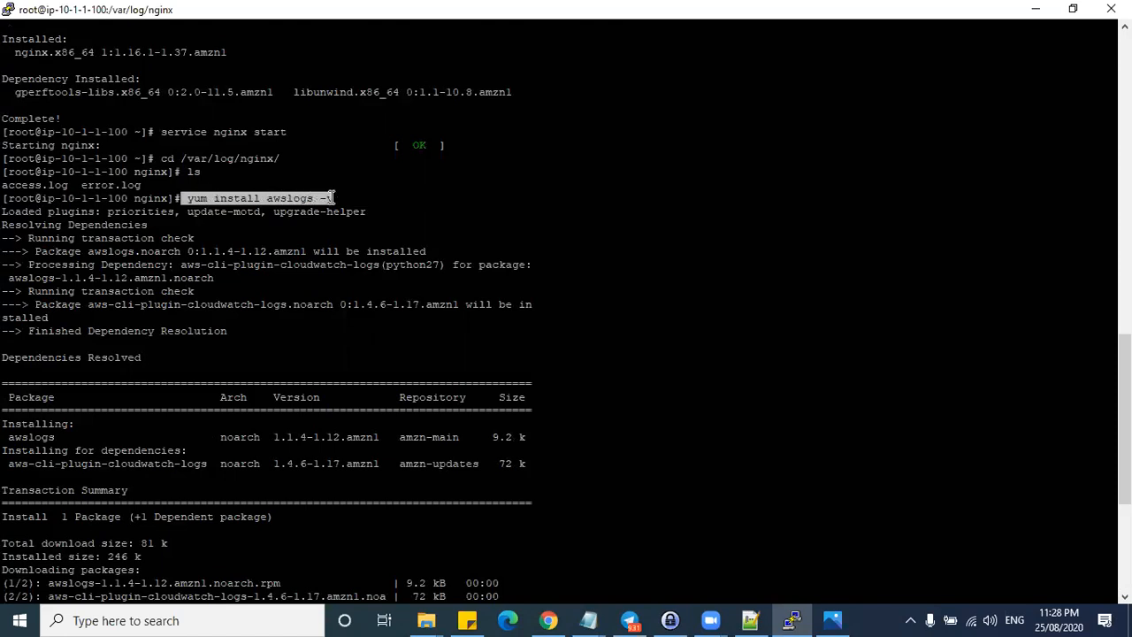
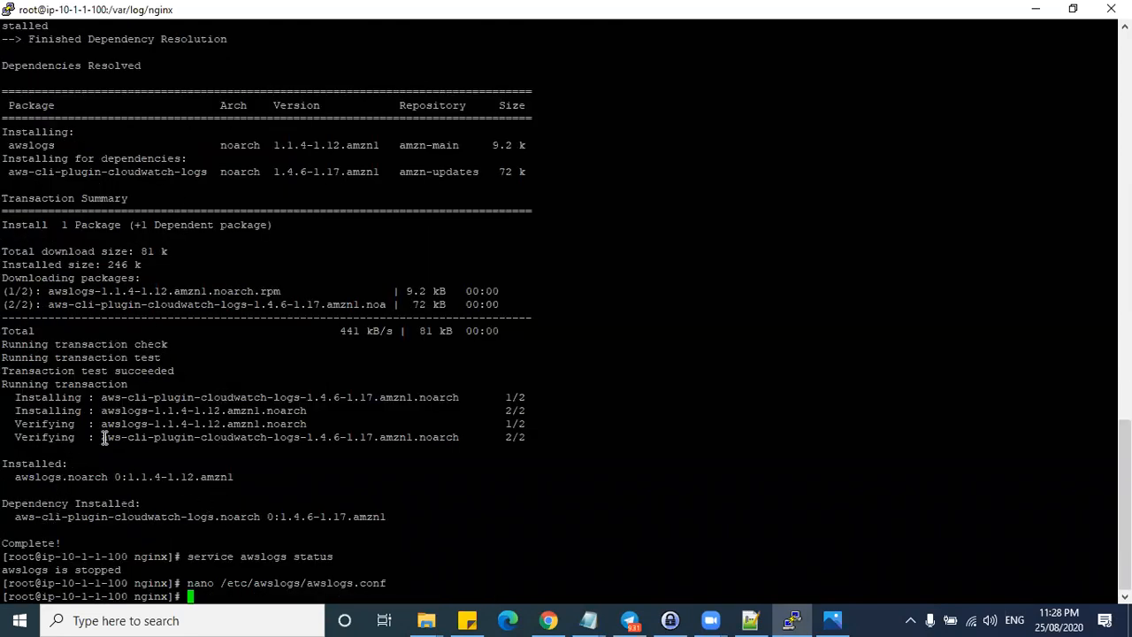
- Highlight the stopped awslogs status line and the awslogs.conf file path in the terminal
{"action": "left_click_drag", "start_coordinate": [127, 570], "coordinate": [2, 570]}
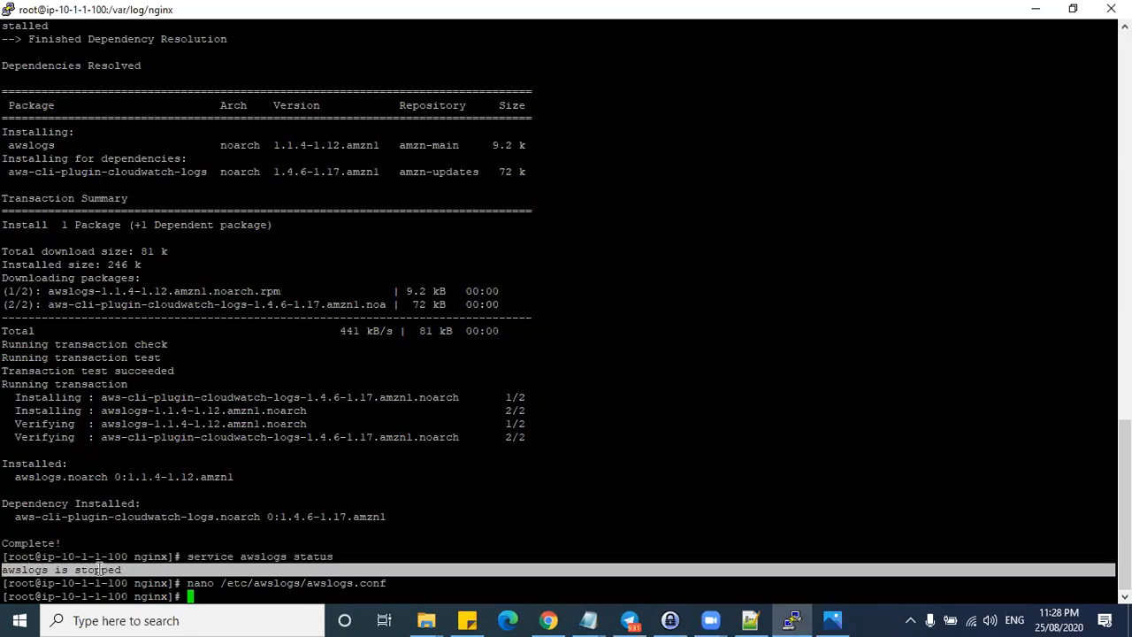
{"action": "left_click", "coordinate": [217, 583]}
{"action": "left_click_drag", "start_coordinate": [187, 583], "coordinate": [386, 583]}
{"action": "left_click", "coordinate": [275, 583]}
{"action": "double_click", "coordinate": [275, 583]}
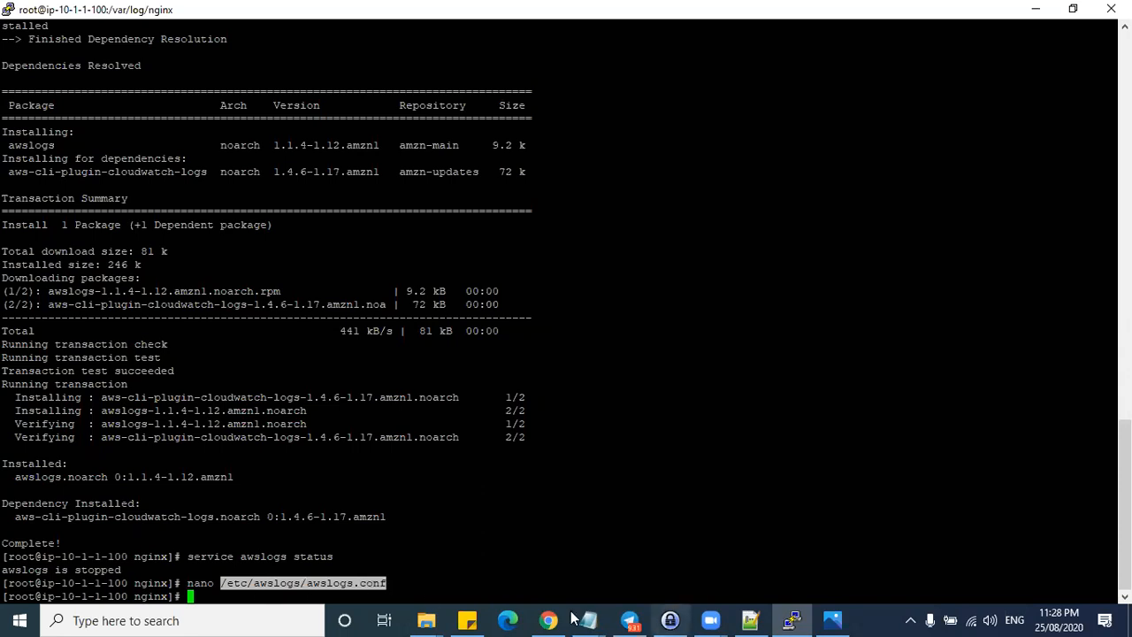
- Select the nginx access and error log config blocks in the lab notes
{"action": "left_click", "coordinate": [750, 620]}
{"action": "left_click", "coordinate": [114, 355]}
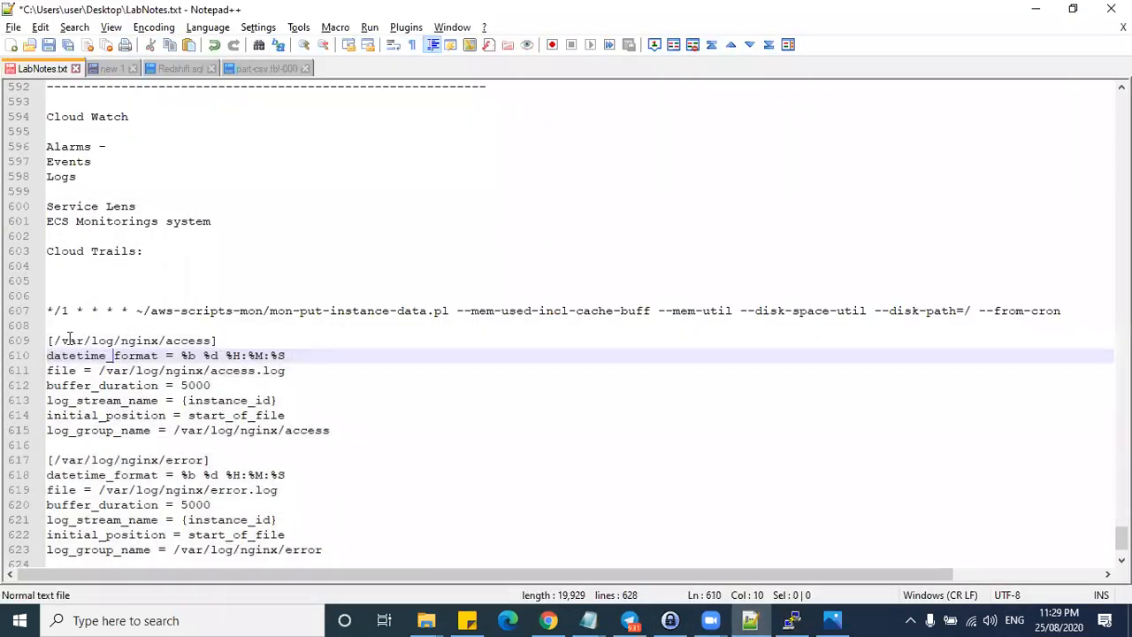
{"action": "left_click_drag", "start_coordinate": [48, 340], "coordinate": [332, 544]}
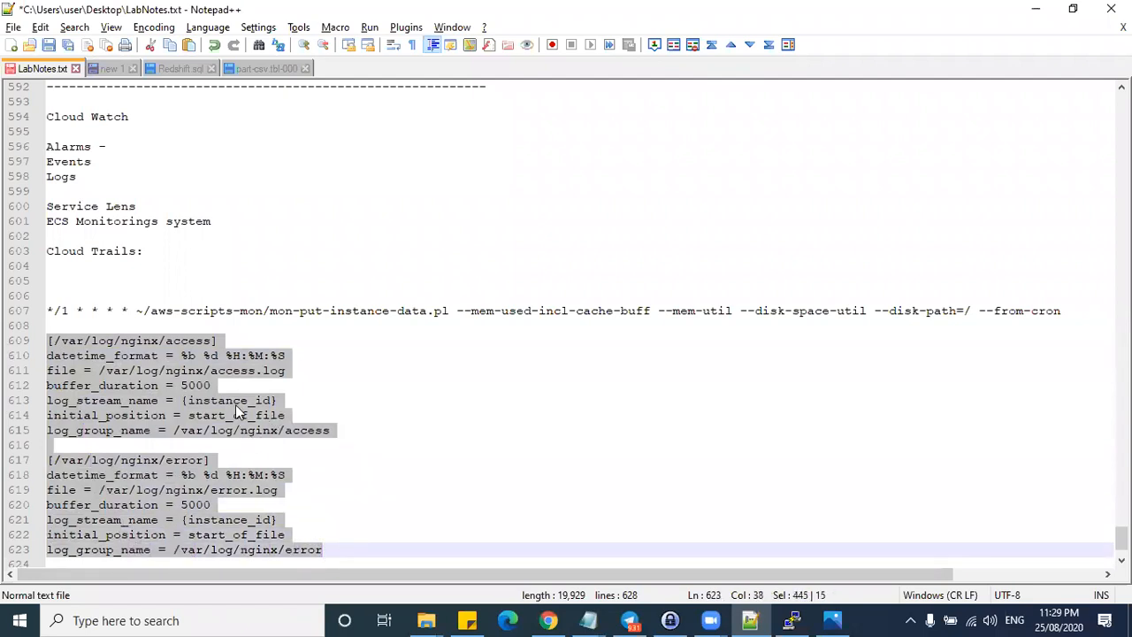
{"action": "key", "text": "alt+Tab"}
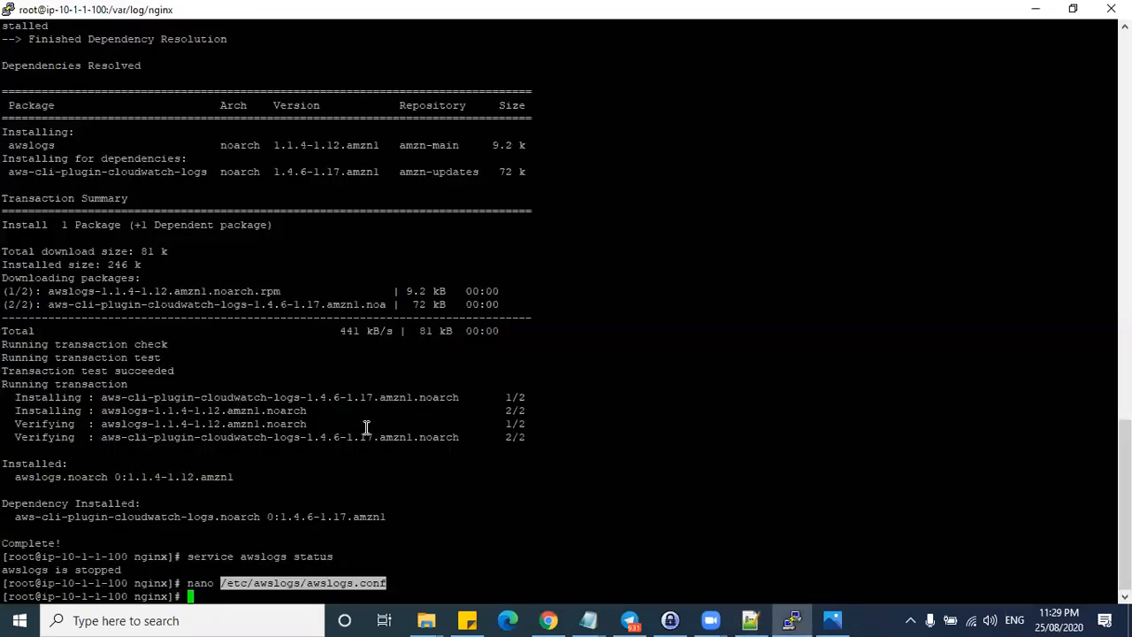
{"action": "left_click", "coordinate": [305, 545]}
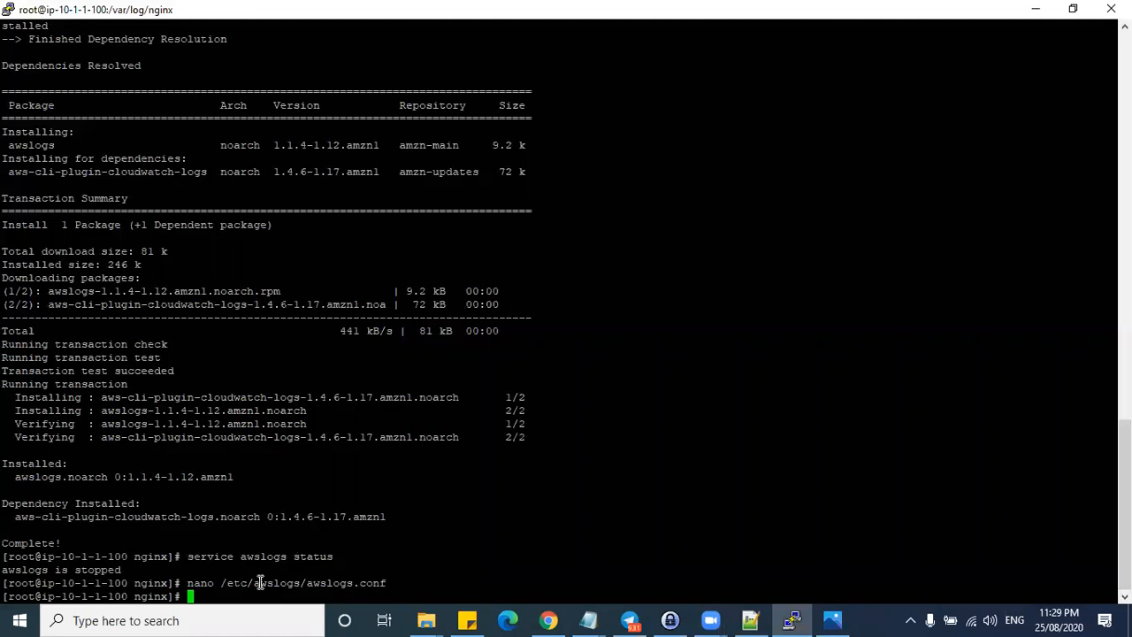
- Start the awslogs agent with 'service awslogs start' and rerun the status check
{"action": "type", "text": "service "}
{"action": "type", "text": "s"}
{"action": "type", "text": "wslogs star"}
{"action": "type", "text": "t"}
{"action": "key", "text": "Return"}
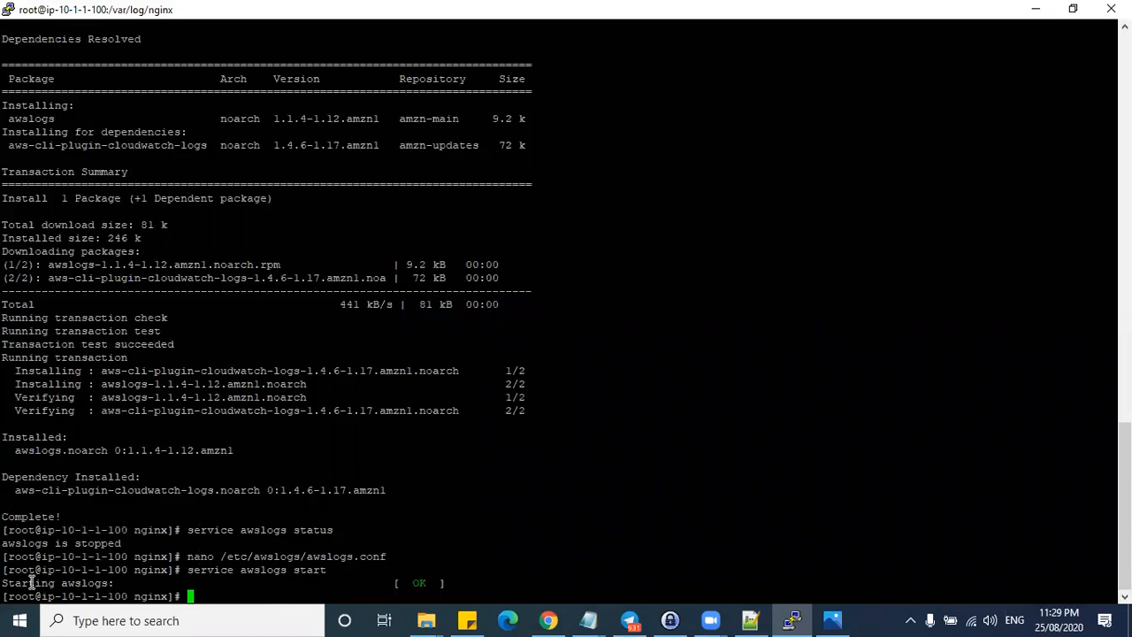
{"action": "key", "text": "Up"}
{"action": "key", "text": "Up"}
{"action": "key", "text": "Up"}
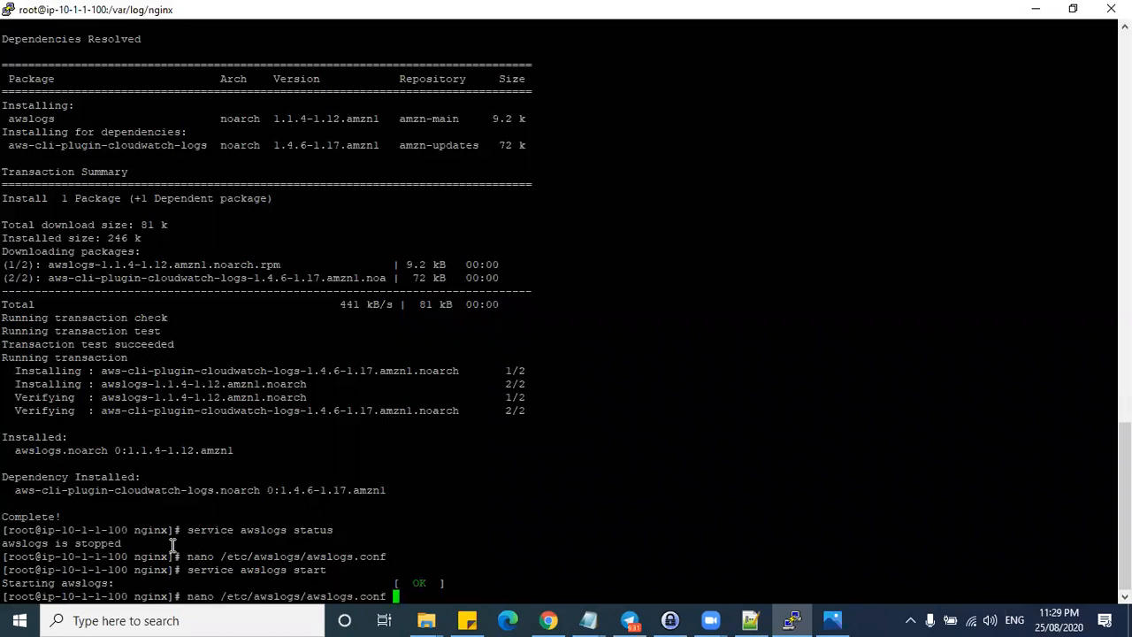
{"action": "key", "text": "Return"}
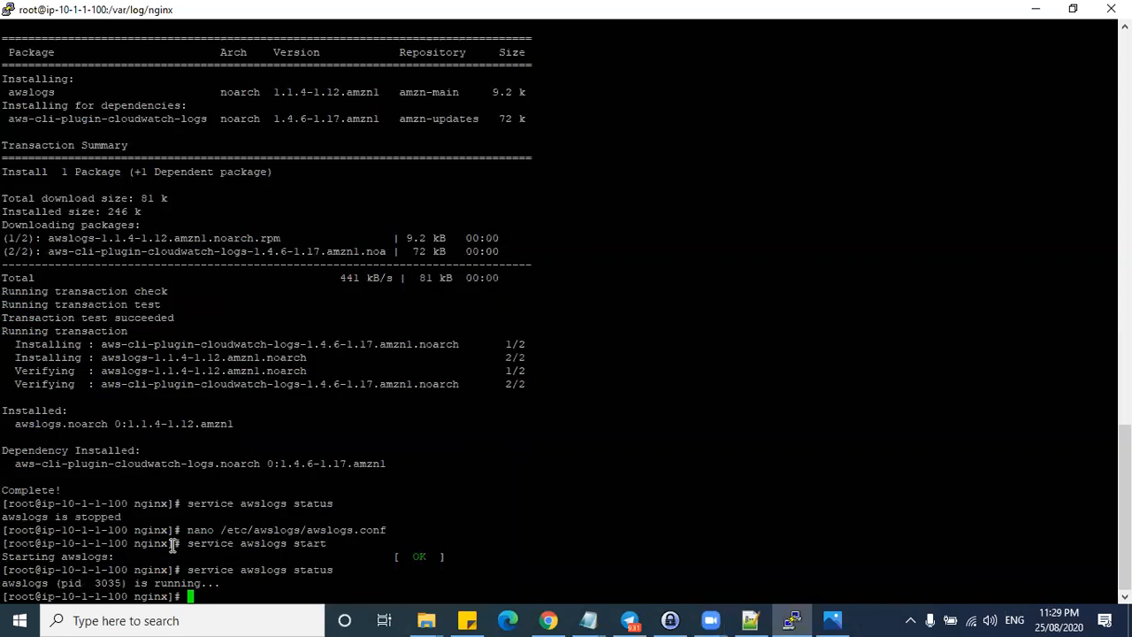
- Highlight the running status and its pid, then minimize the terminal and lab notes
{"action": "left_click_drag", "start_coordinate": [4, 583], "coordinate": [212, 584]}
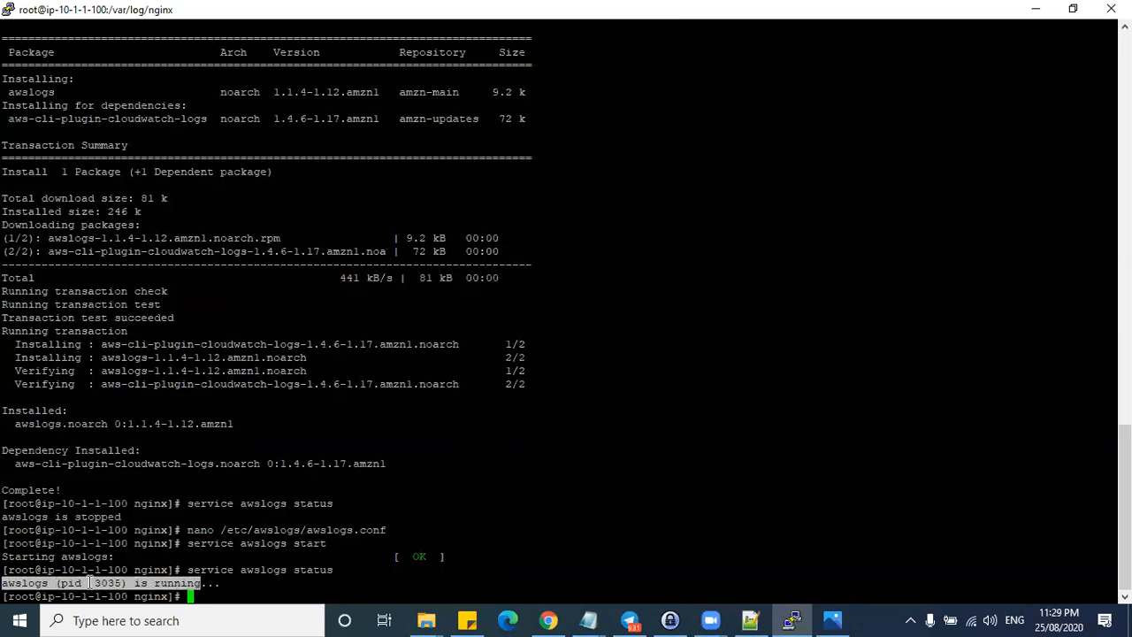
{"action": "left_click", "coordinate": [76, 579]}
{"action": "double_click", "coordinate": [76, 580]}
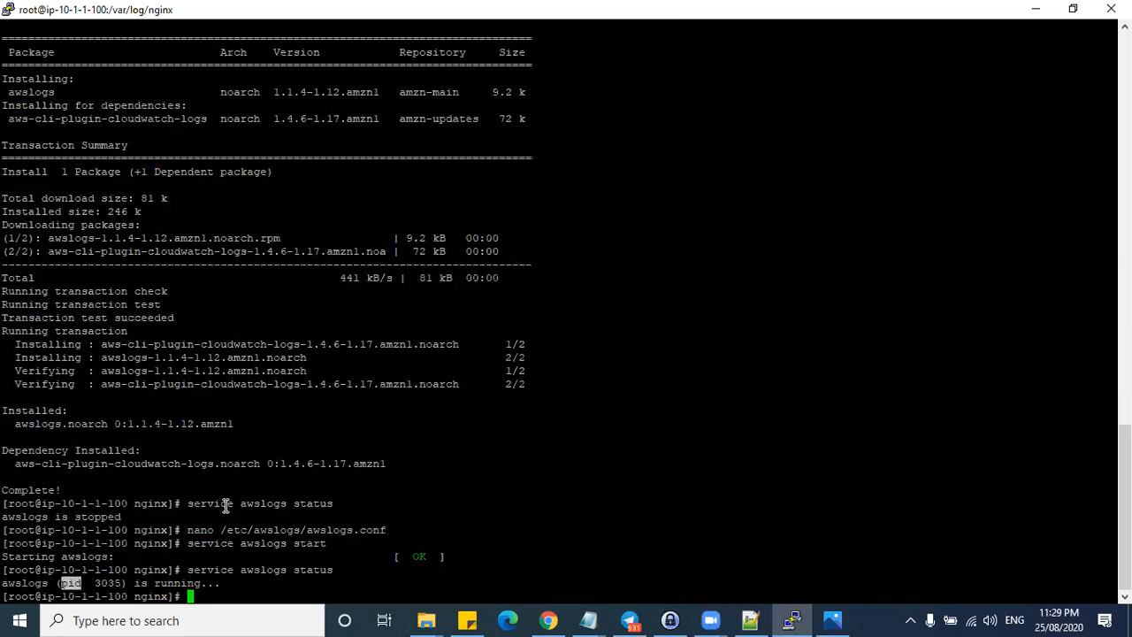
{"action": "left_click", "coordinate": [1036, 8]}
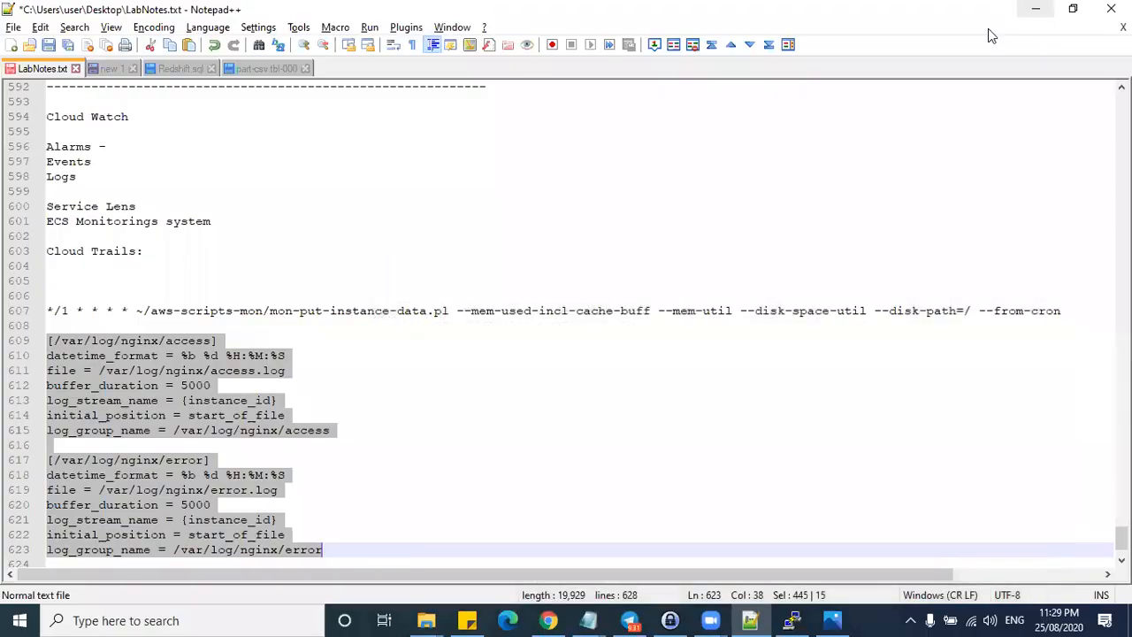
{"action": "left_click", "coordinate": [437, 235]}
{"action": "left_click", "coordinate": [1035, 8]}
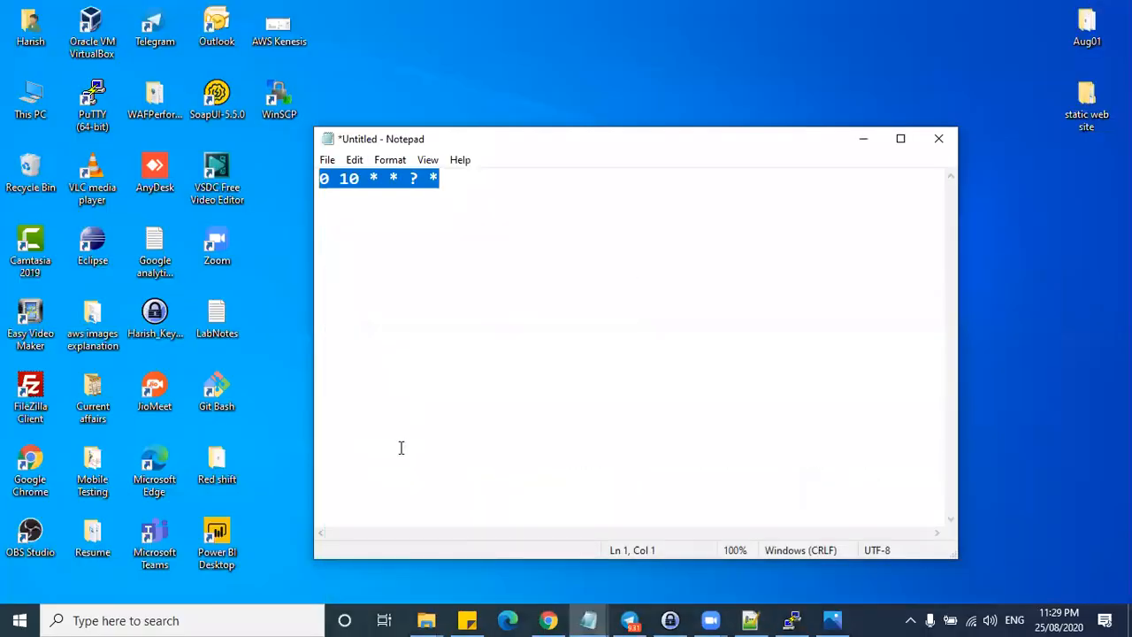
- Open the CloudWatch Logs log groups list in Chrome and refresh it
{"action": "left_click", "coordinate": [543, 619]}
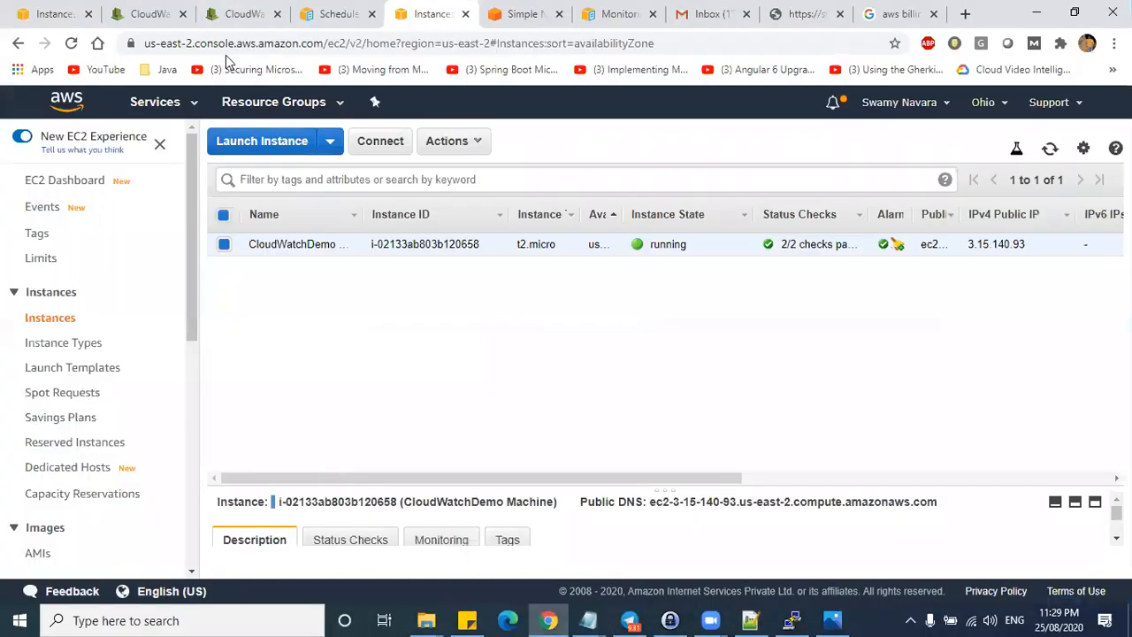
{"action": "left_click", "coordinate": [232, 16]}
{"action": "left_click", "coordinate": [274, 445]}
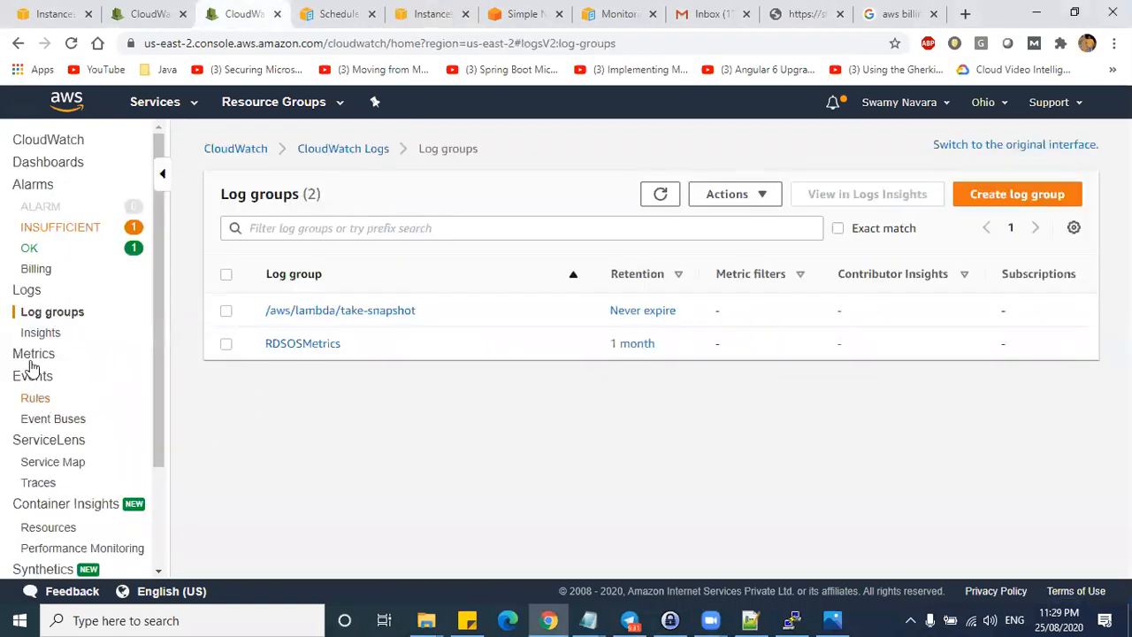
{"action": "left_click", "coordinate": [27, 290]}
{"action": "left_click", "coordinate": [42, 315]}
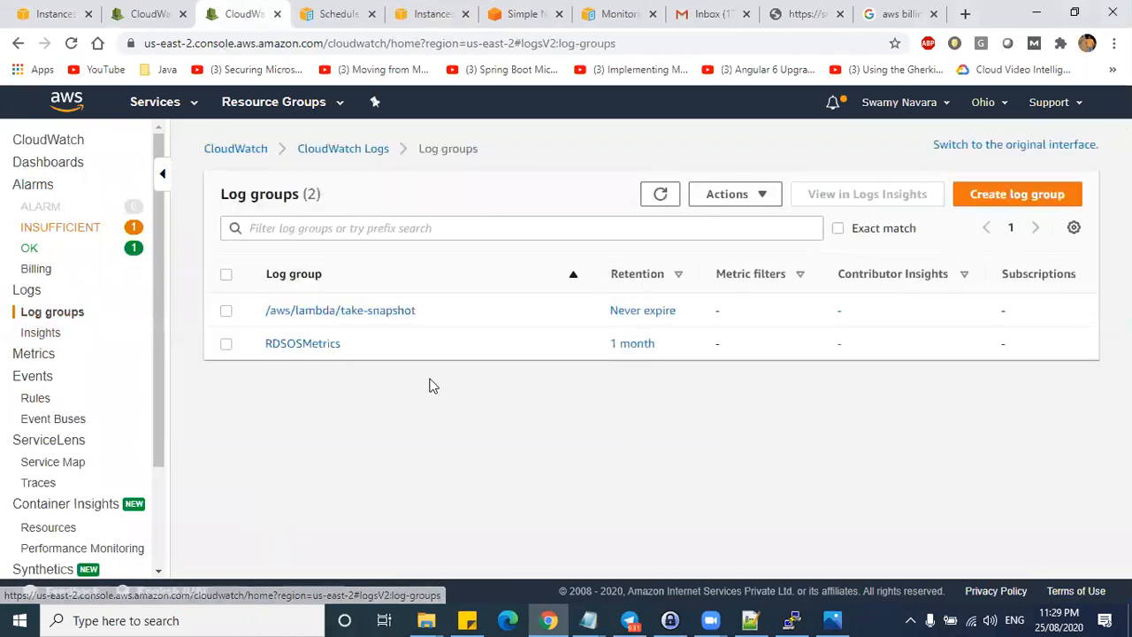
{"action": "left_click", "coordinate": [654, 194]}
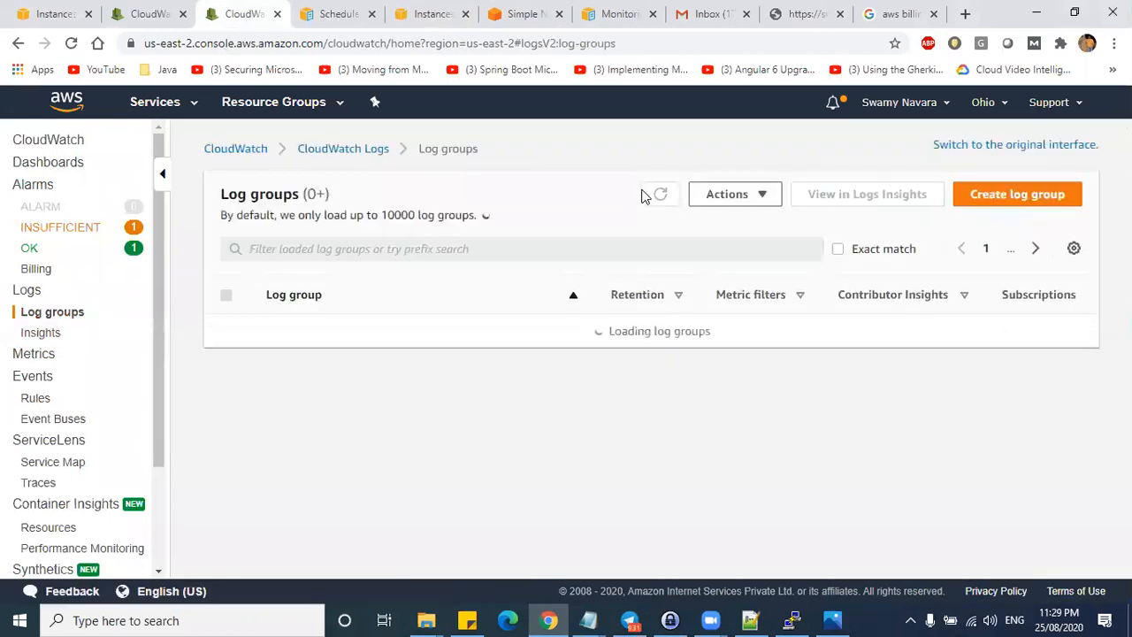
{"action": "left_click", "coordinate": [761, 197]}
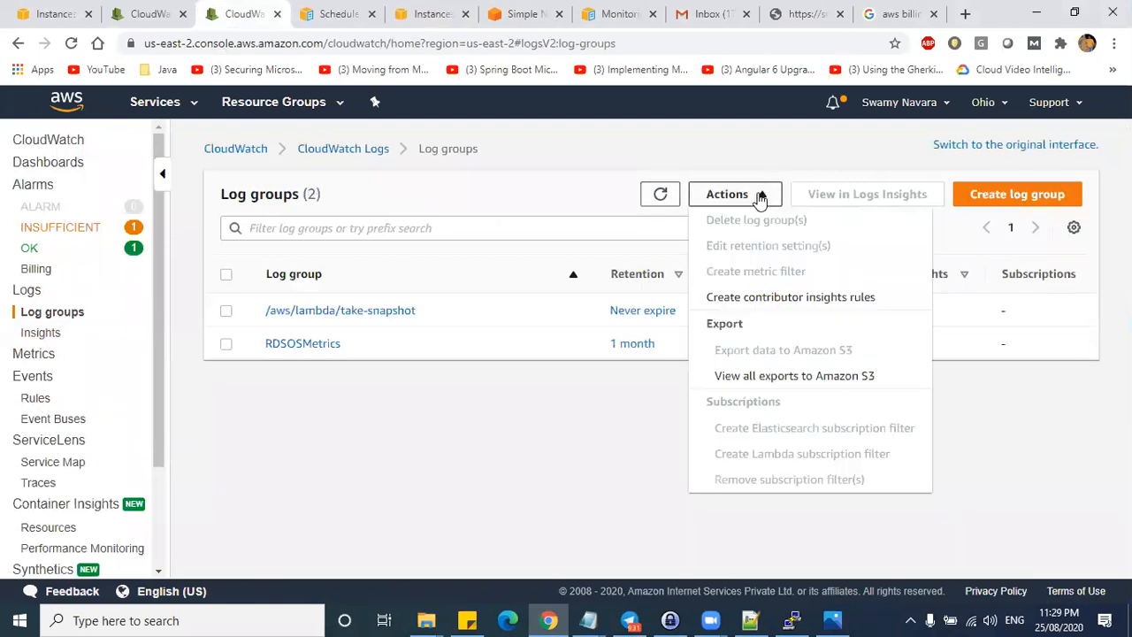
{"action": "left_click", "coordinate": [616, 408]}
- Create a log group named nginx and open its details
{"action": "left_click", "coordinate": [1008, 194]}
{"action": "left_click", "coordinate": [576, 264]}
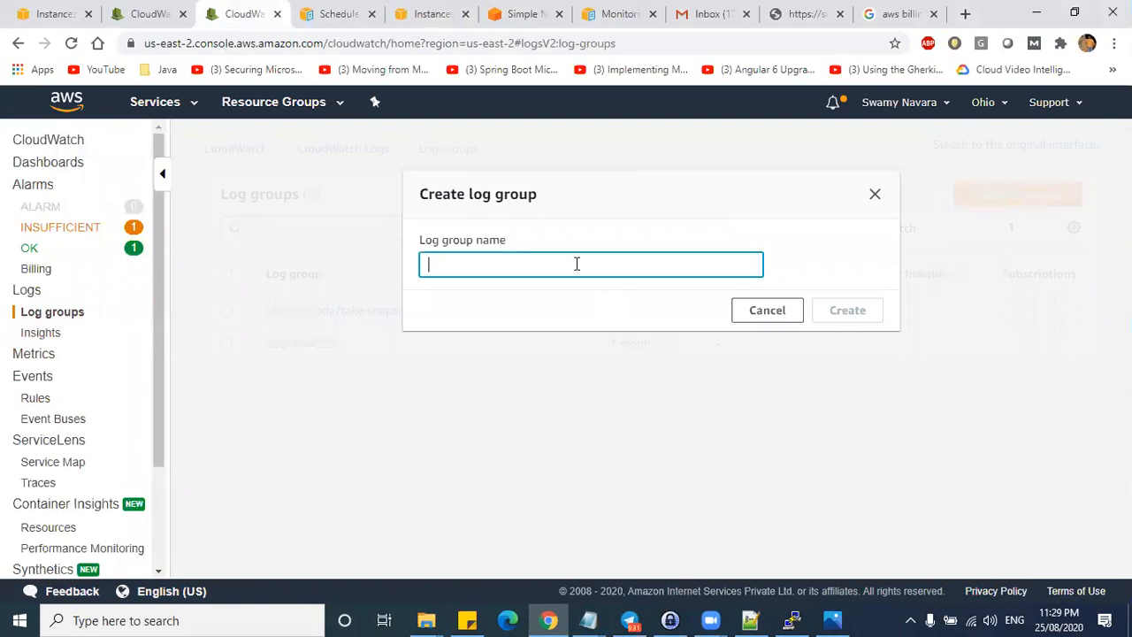
{"action": "type", "text": "ngin"}
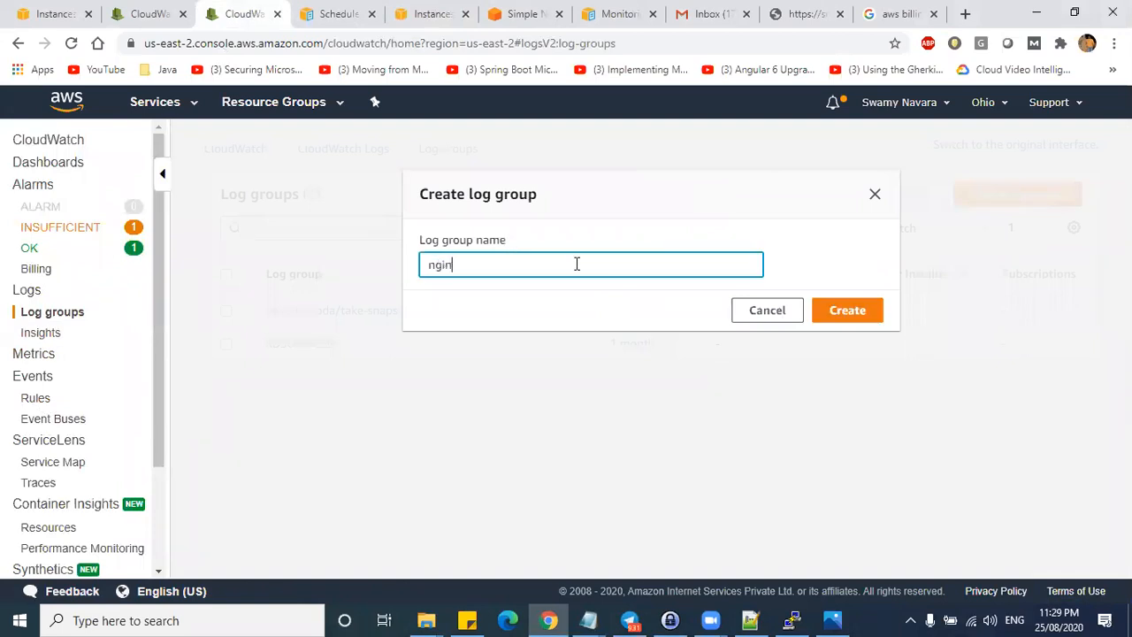
{"action": "left_click", "coordinate": [838, 310]}
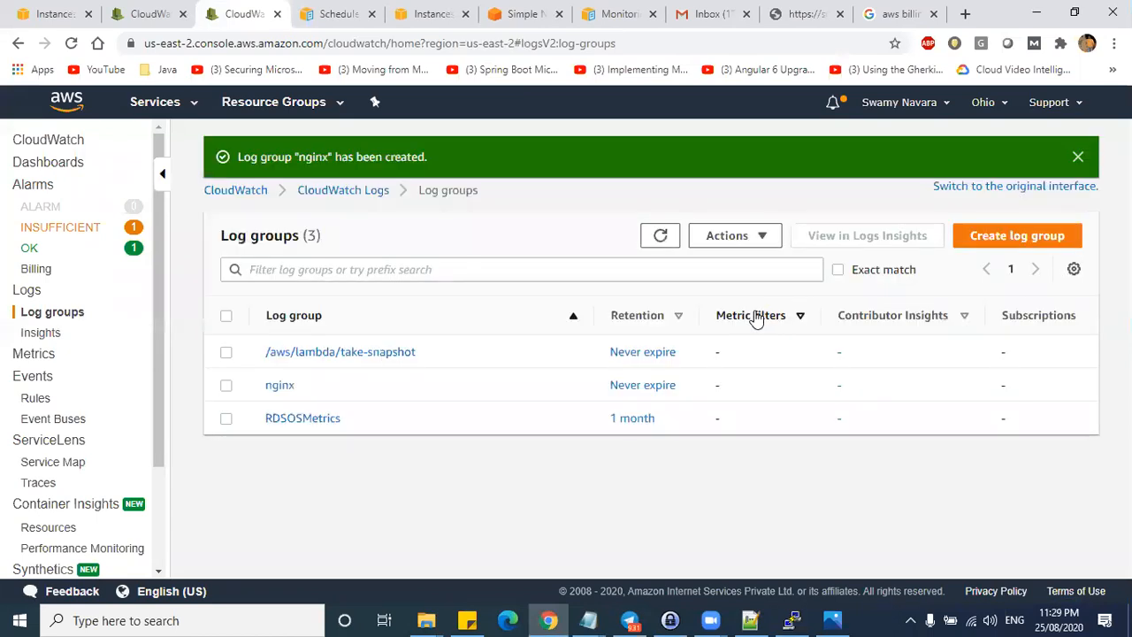
{"action": "left_click", "coordinate": [279, 386]}
- Create a log stream named 'as' in the nginx log group
{"action": "scroll", "coordinate": [730, 352], "scroll_direction": "down", "scroll_amount": 2}
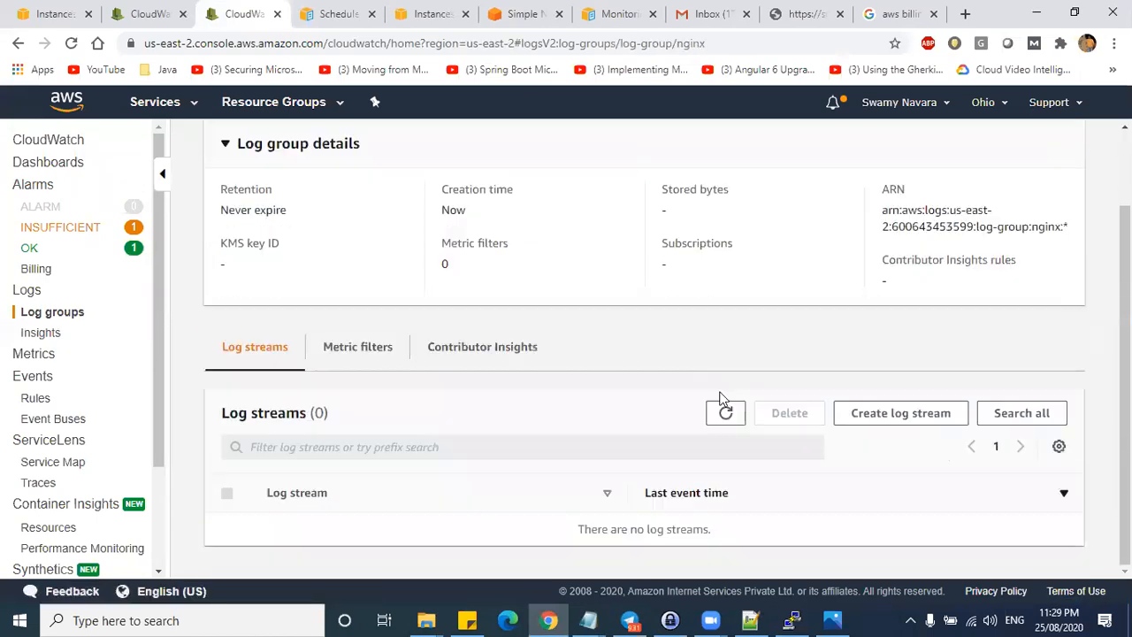
{"action": "left_click", "coordinate": [853, 423]}
{"action": "left_click", "coordinate": [535, 266]}
{"action": "type", "text": "as"}
{"action": "left_click", "coordinate": [847, 310]}
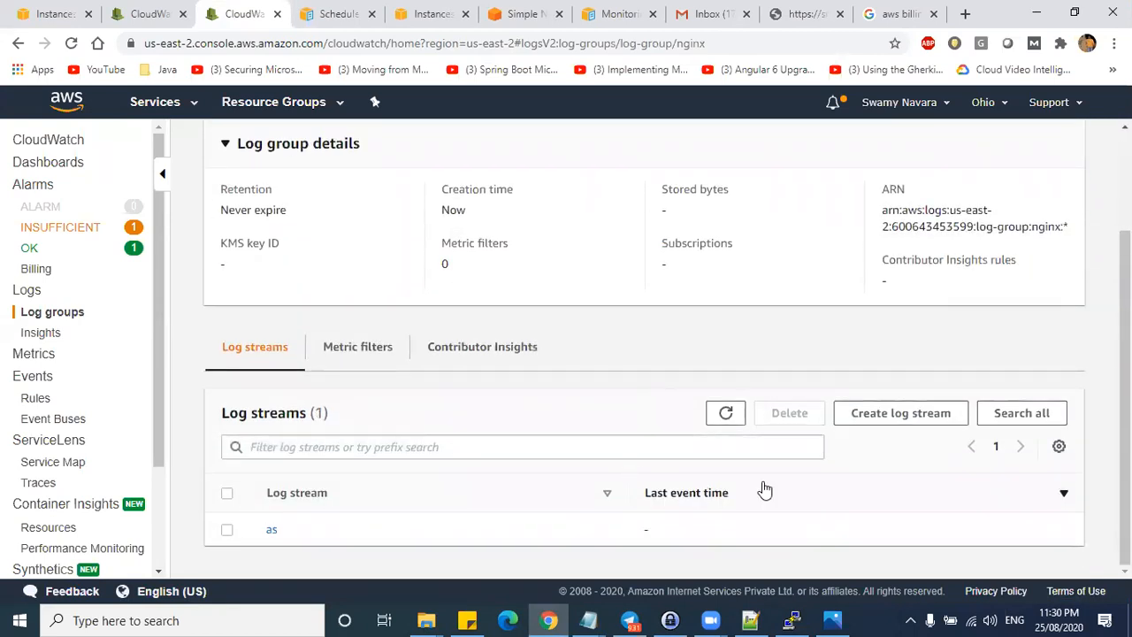
- Return to the CloudWatch Logs home and bring the PuTTY terminal forward
{"action": "scroll", "coordinate": [766, 480], "scroll_direction": "up", "scroll_amount": 1}
{"action": "scroll", "coordinate": [767, 480], "scroll_direction": "up", "scroll_amount": 1}
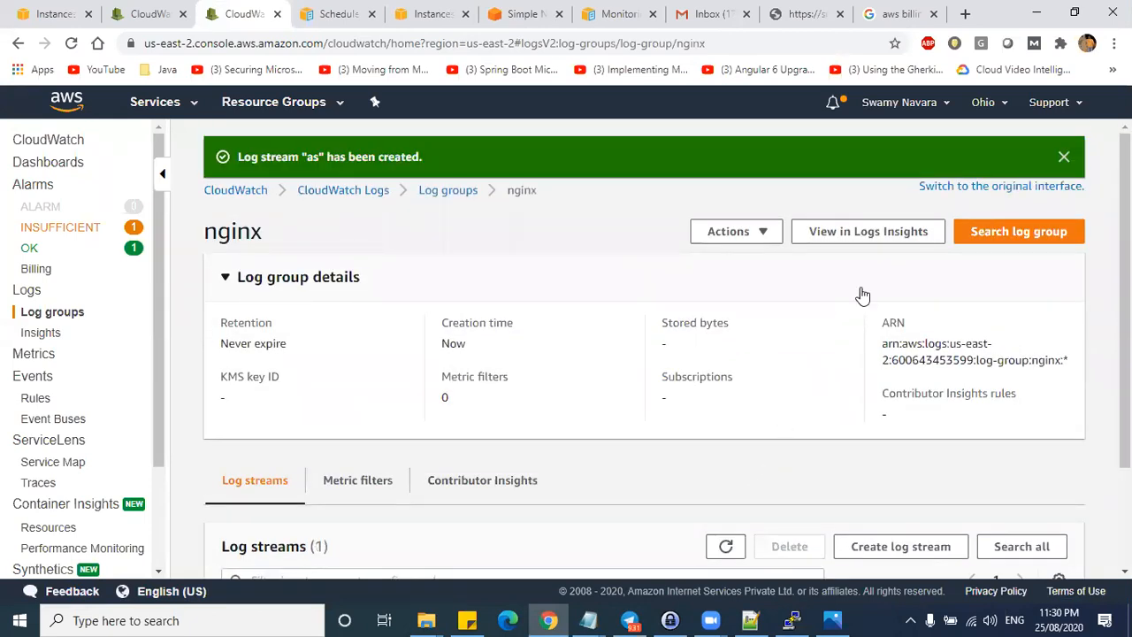
{"action": "left_click", "coordinate": [851, 233]}
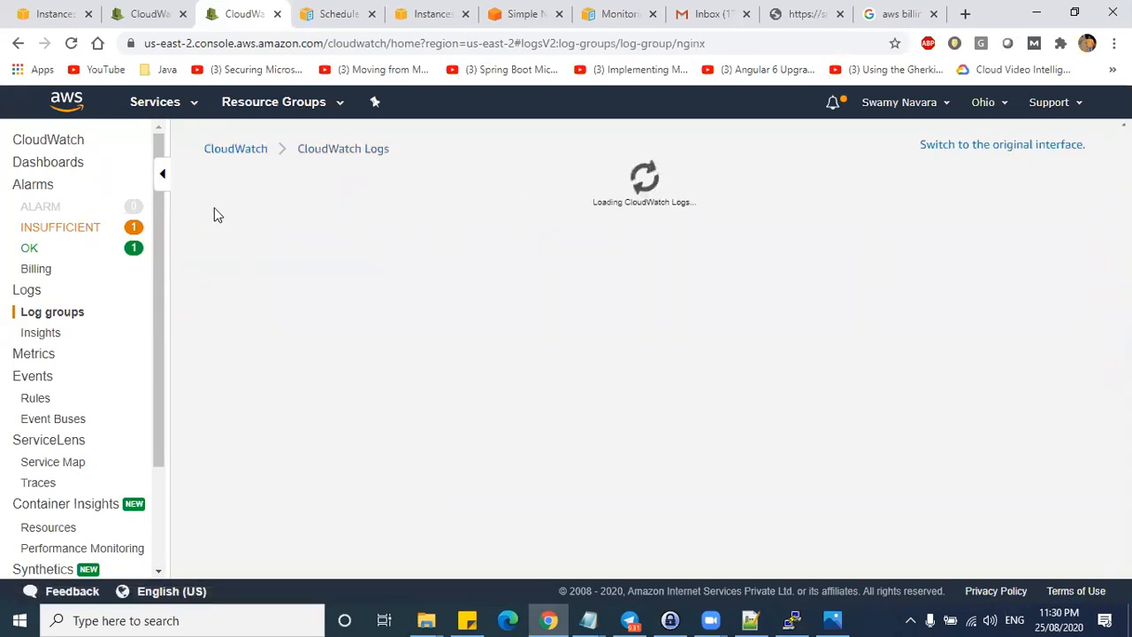
{"action": "left_click", "coordinate": [223, 147]}
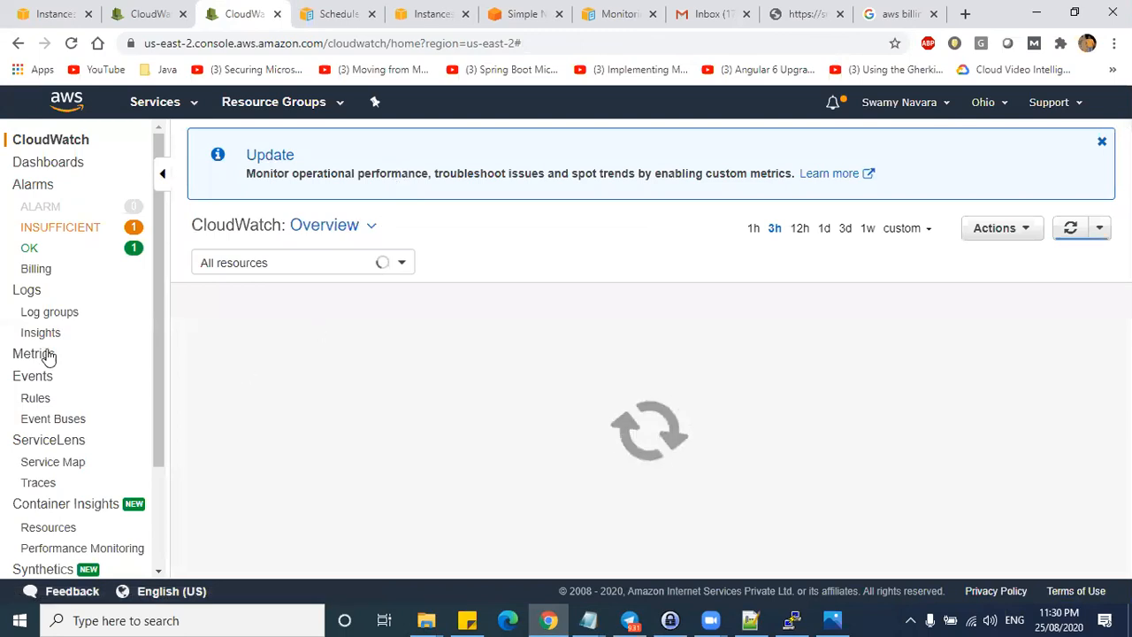
{"action": "left_click", "coordinate": [27, 290]}
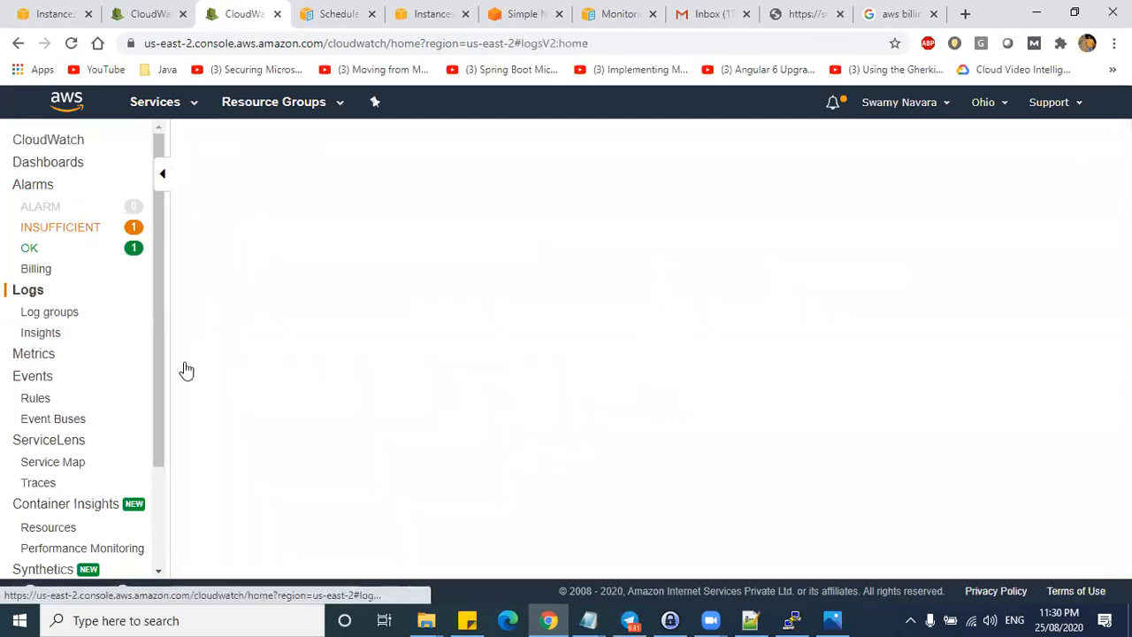
{"action": "left_click", "coordinate": [790, 620]}
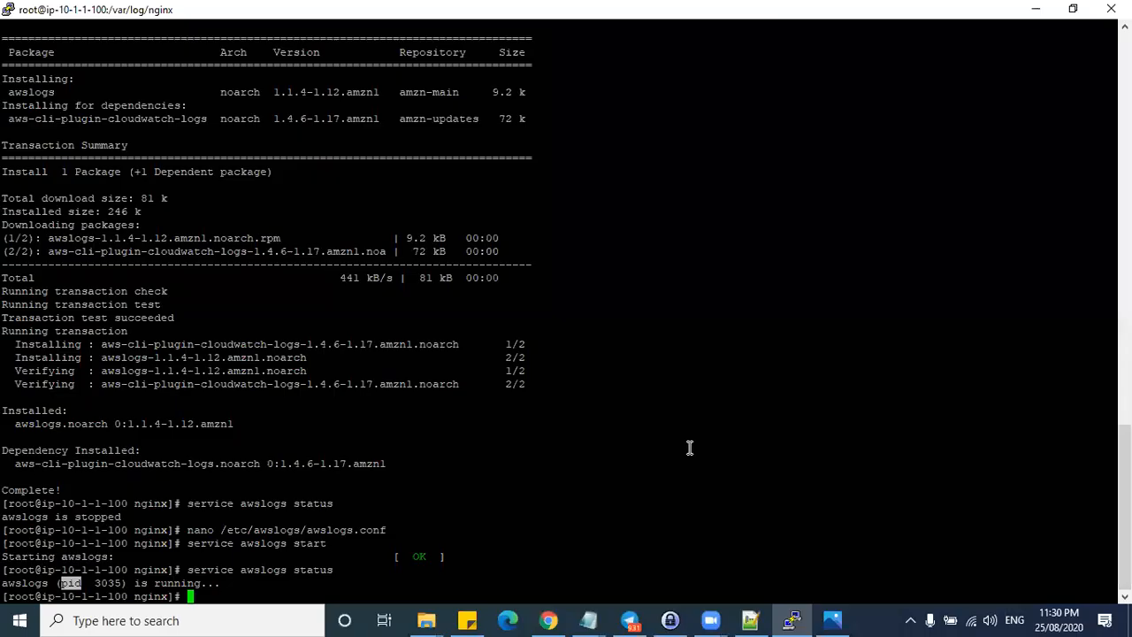
- Refresh the log groups, inspect nginx's details and Actions, then go to CloudWatch Logs home
{"action": "left_click", "coordinate": [1035, 9]}
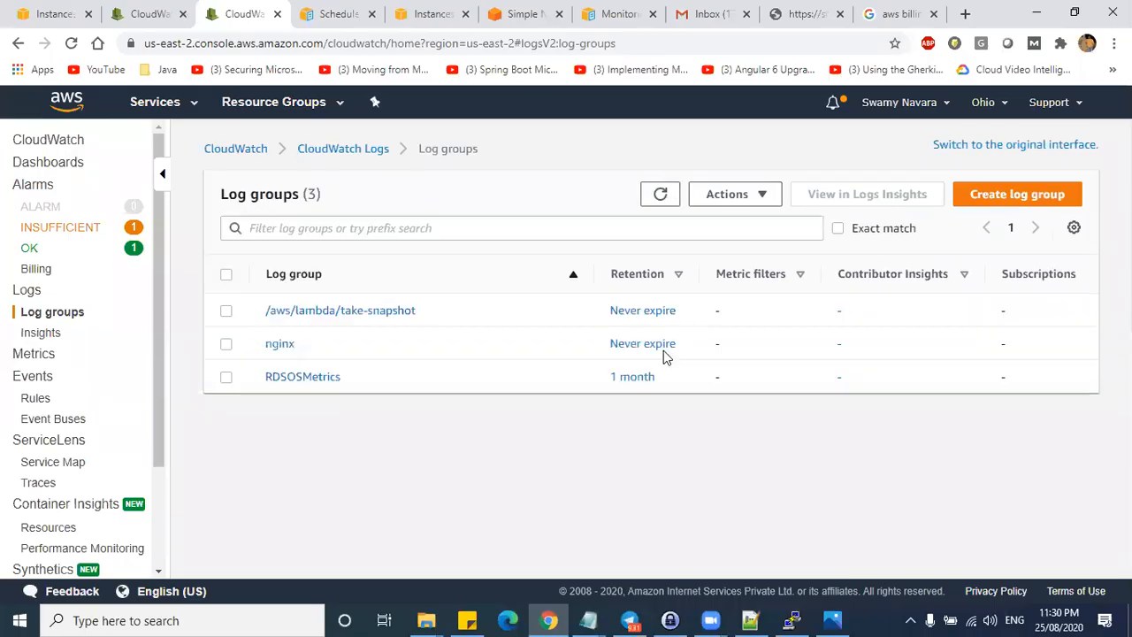
{"action": "left_click", "coordinate": [669, 196]}
{"action": "left_click_drag", "start_coordinate": [413, 381], "coordinate": [265, 378]}
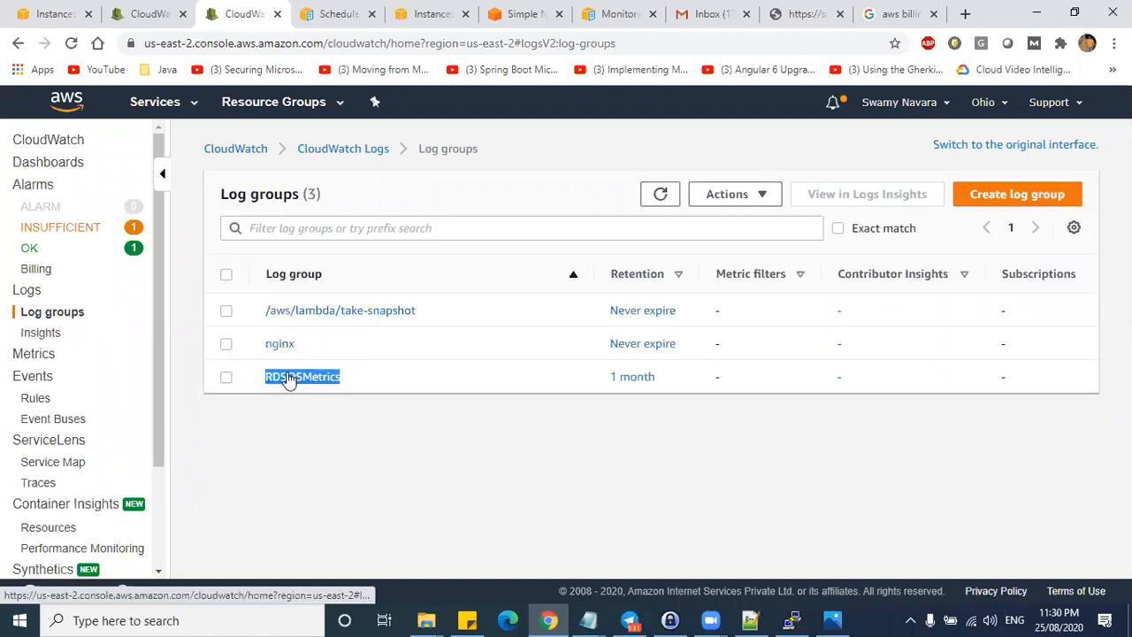
{"action": "left_click", "coordinate": [282, 346]}
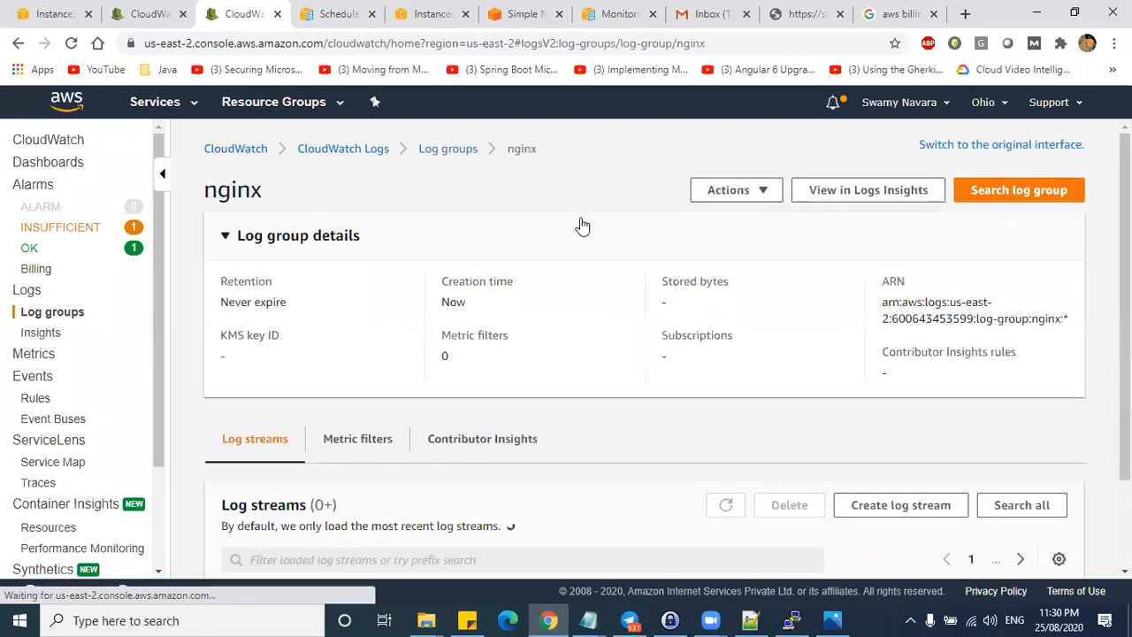
{"action": "left_click", "coordinate": [754, 191]}
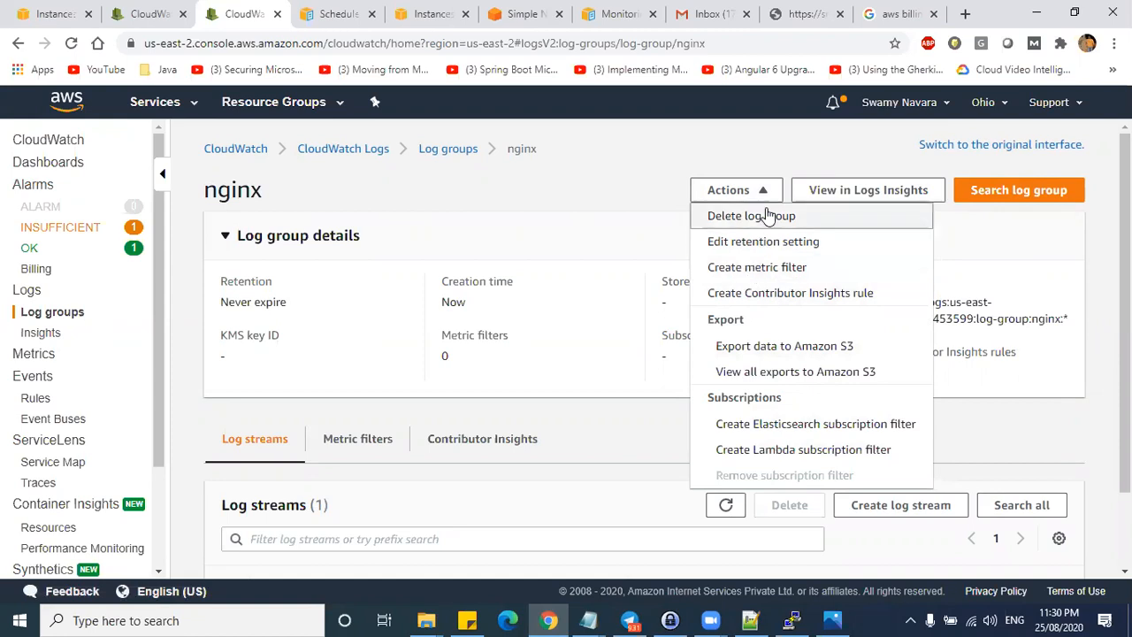
{"action": "left_click", "coordinate": [854, 192]}
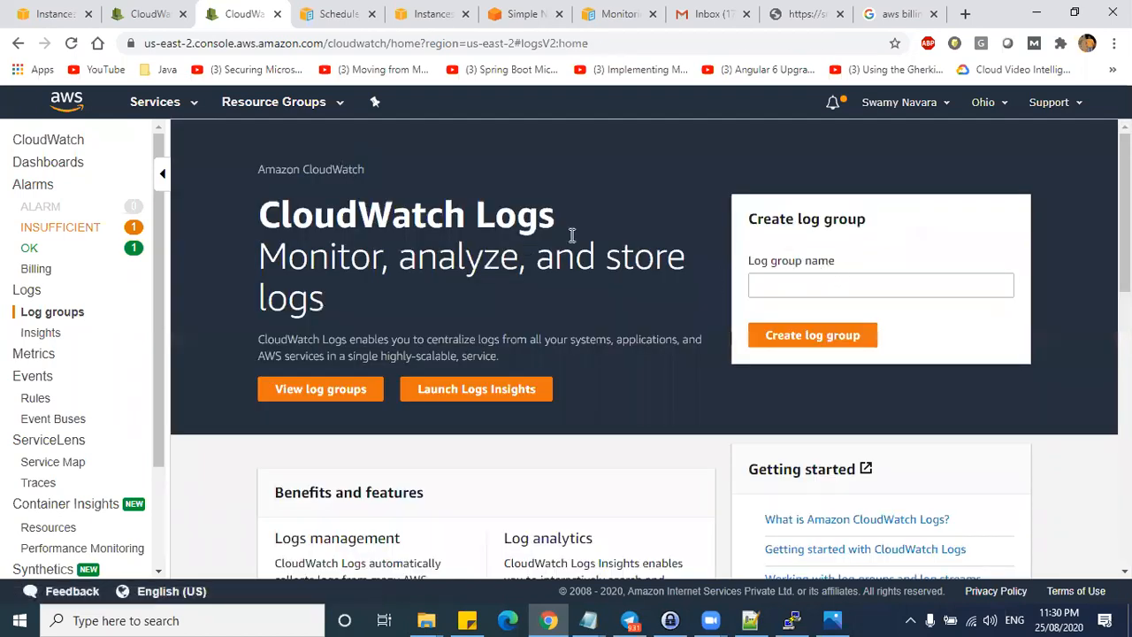
- Read the Log analytics overview, open a help page in a background tab, and return to Log groups
{"action": "scroll", "coordinate": [609, 387], "scroll_direction": "down", "scroll_amount": 5}
{"action": "scroll", "coordinate": [607, 379], "scroll_direction": "up", "scroll_amount": 2}
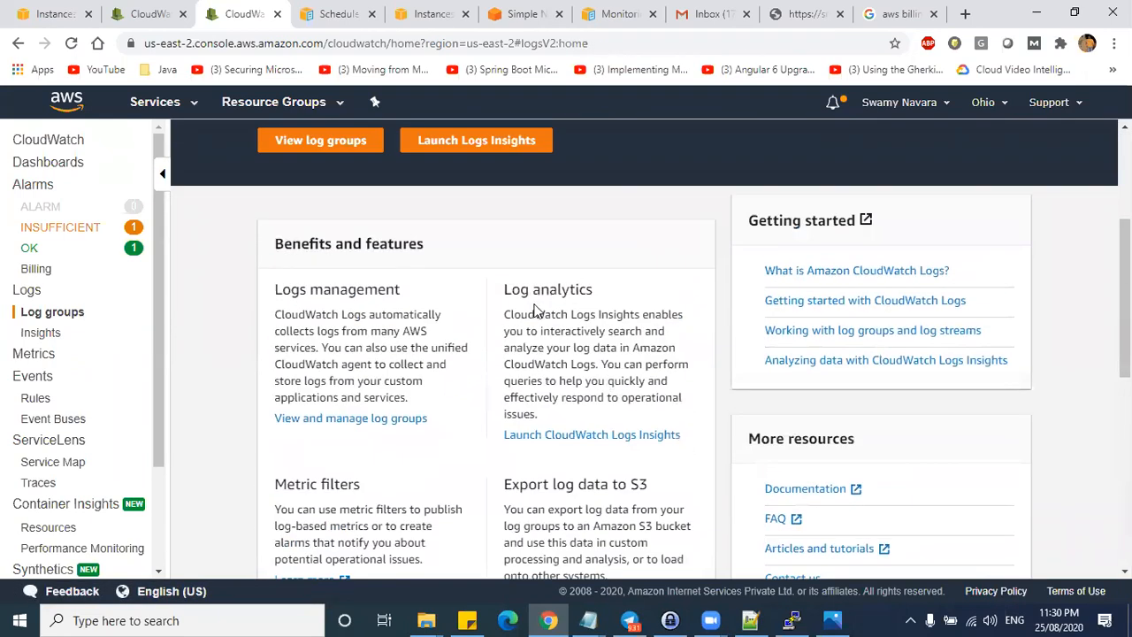
{"action": "left_click_drag", "start_coordinate": [501, 289], "coordinate": [553, 397]}
{"action": "scroll", "coordinate": [584, 358], "scroll_direction": "down", "scroll_amount": 2}
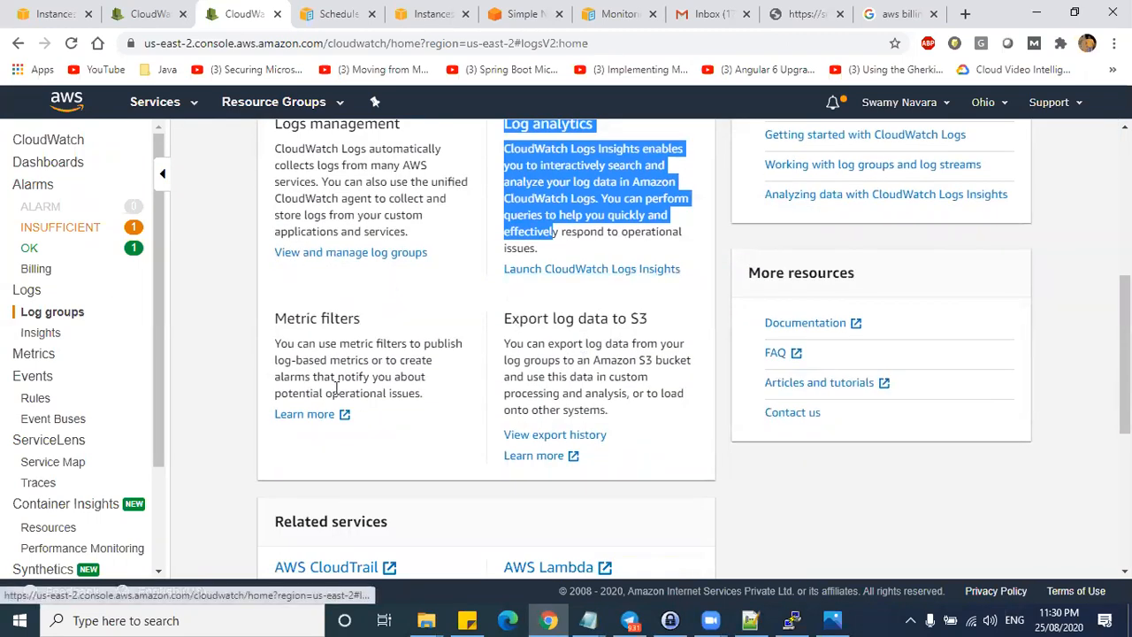
{"action": "middle_click", "coordinate": [301, 416]}
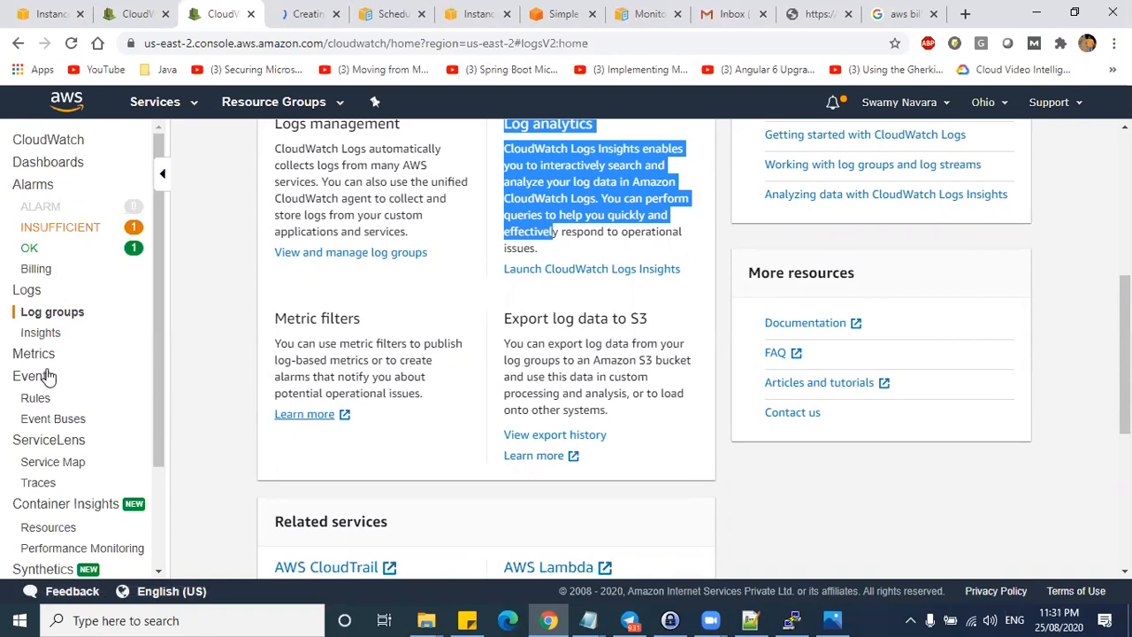
{"action": "left_click", "coordinate": [40, 315]}
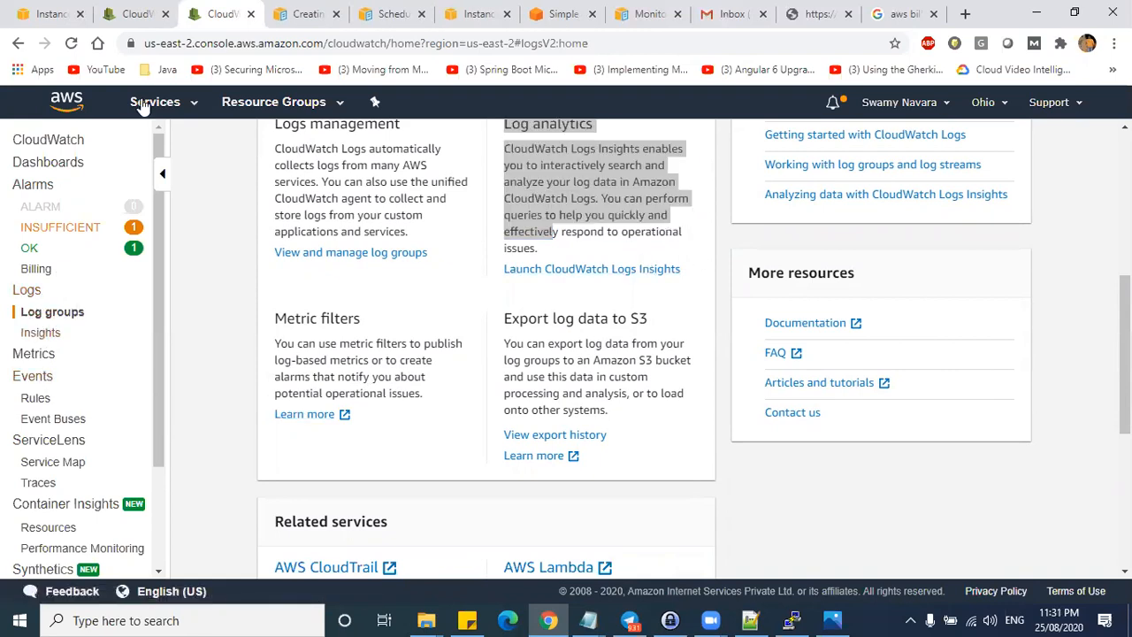
{"action": "left_click", "coordinate": [32, 315]}
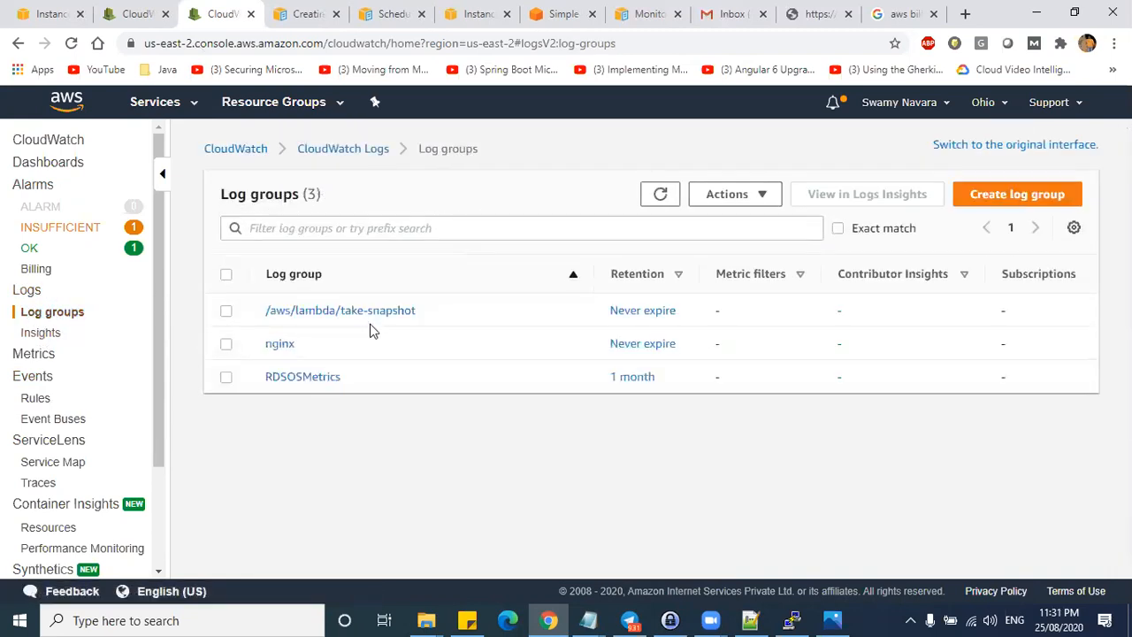
- Refresh the log groups list twice, then switch to the original CloudWatch Logs interface
{"action": "left_click", "coordinate": [661, 194]}
{"action": "left_click", "coordinate": [660, 196]}
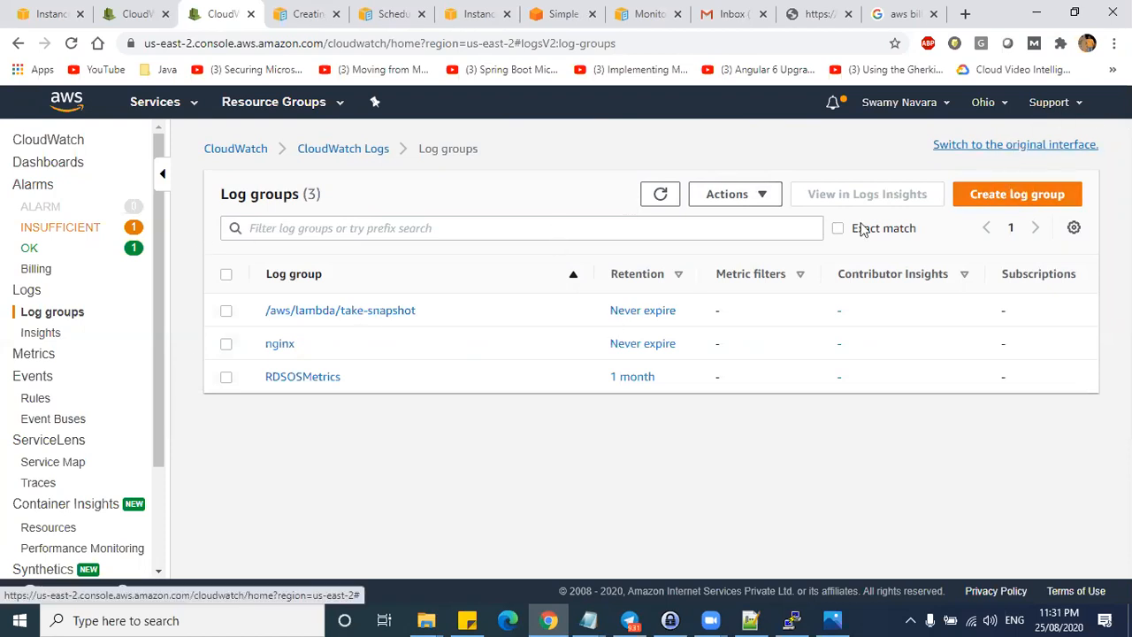
{"action": "left_click", "coordinate": [1024, 144]}
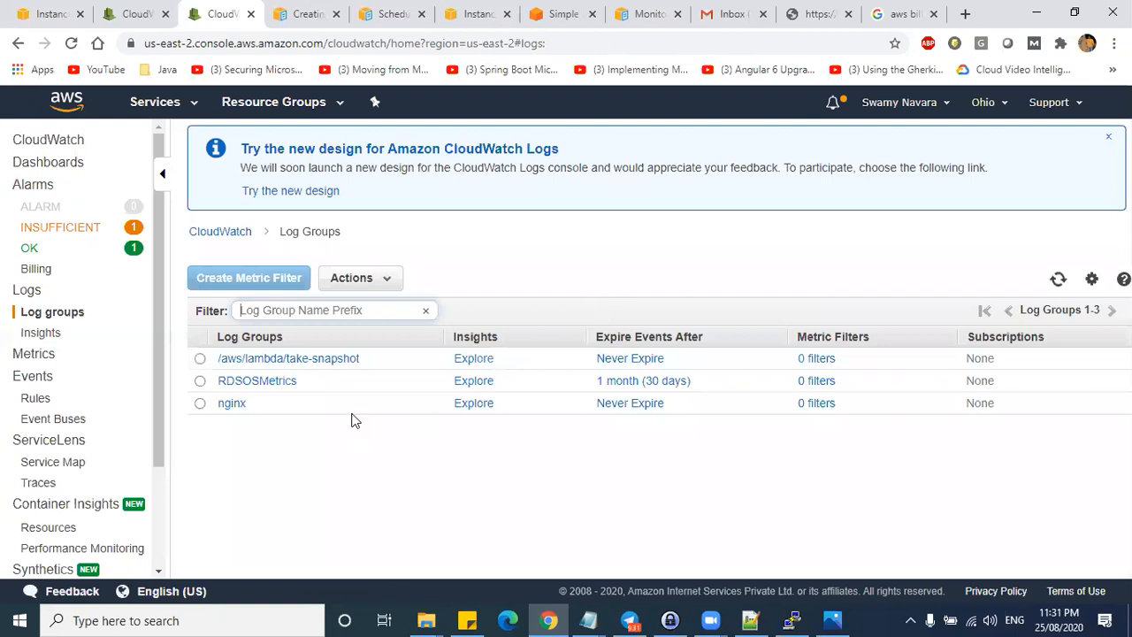
- Check the log group actions, then view the CloudWatch overview and EC2 monitoring dashboard
{"action": "left_click", "coordinate": [364, 281]}
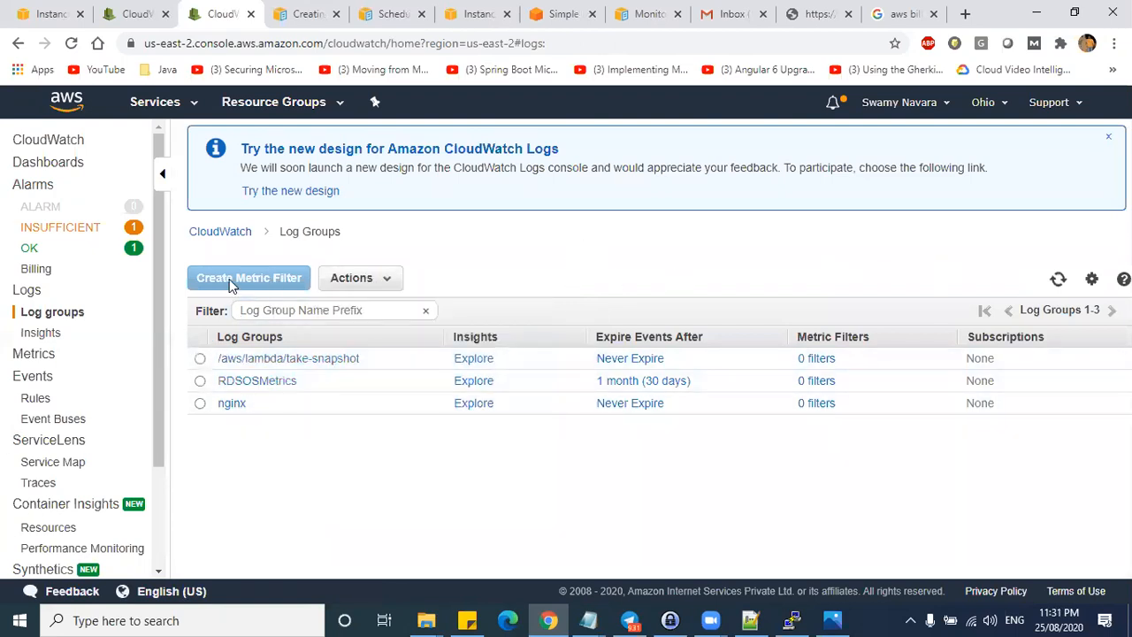
{"action": "left_click", "coordinate": [232, 233]}
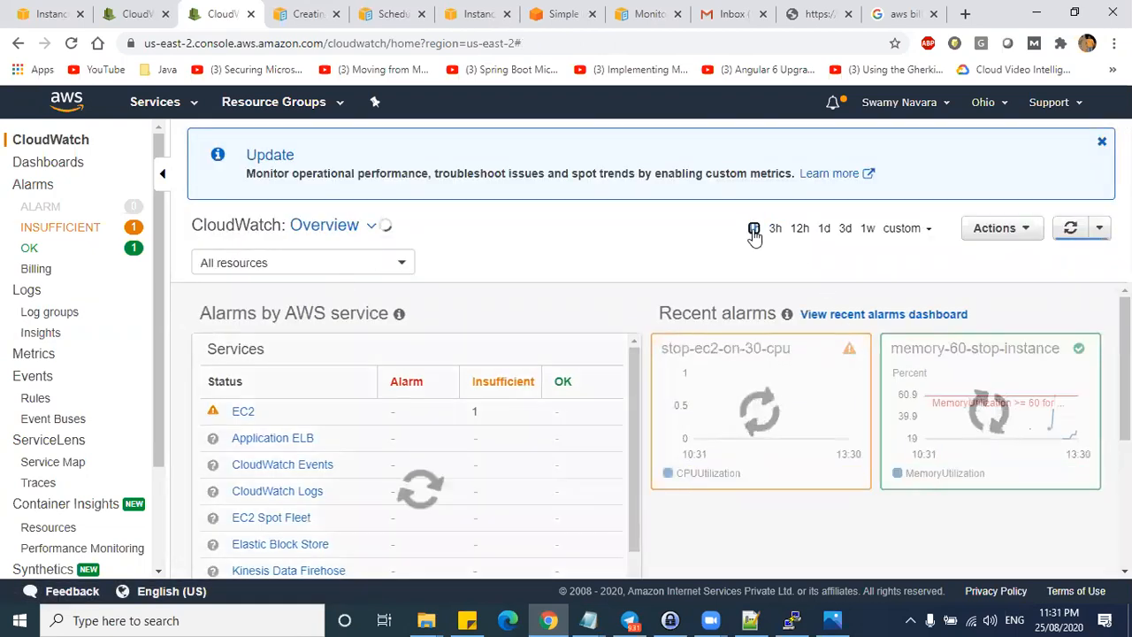
{"action": "scroll", "coordinate": [496, 374], "scroll_direction": "down", "scroll_amount": 2}
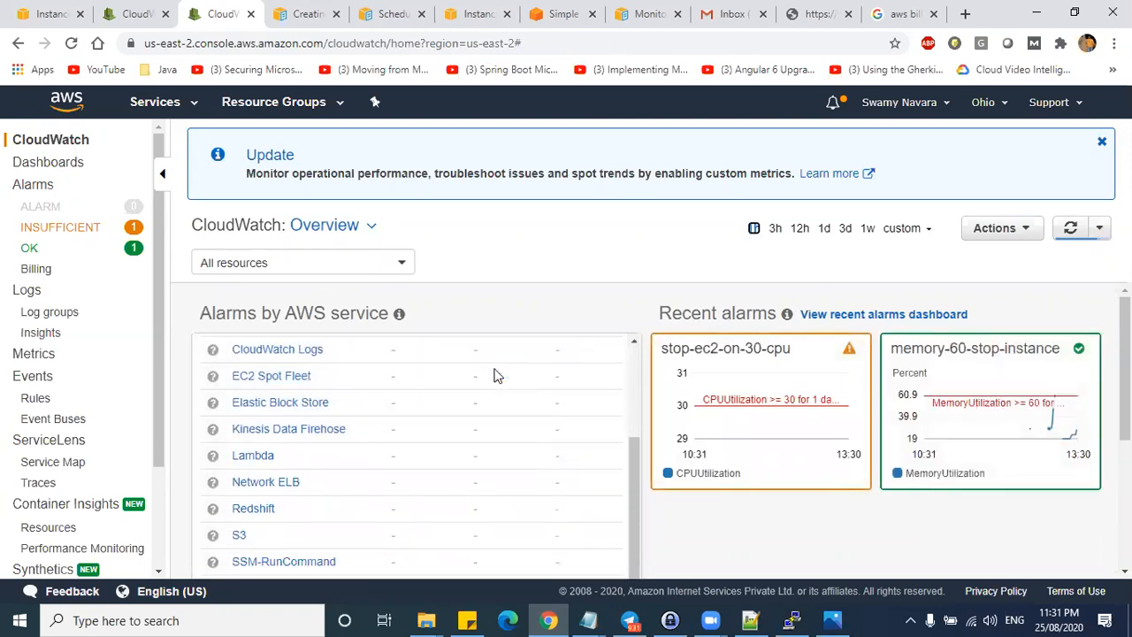
{"action": "scroll", "coordinate": [275, 397], "scroll_direction": "up", "scroll_amount": 2}
{"action": "left_click", "coordinate": [243, 412]}
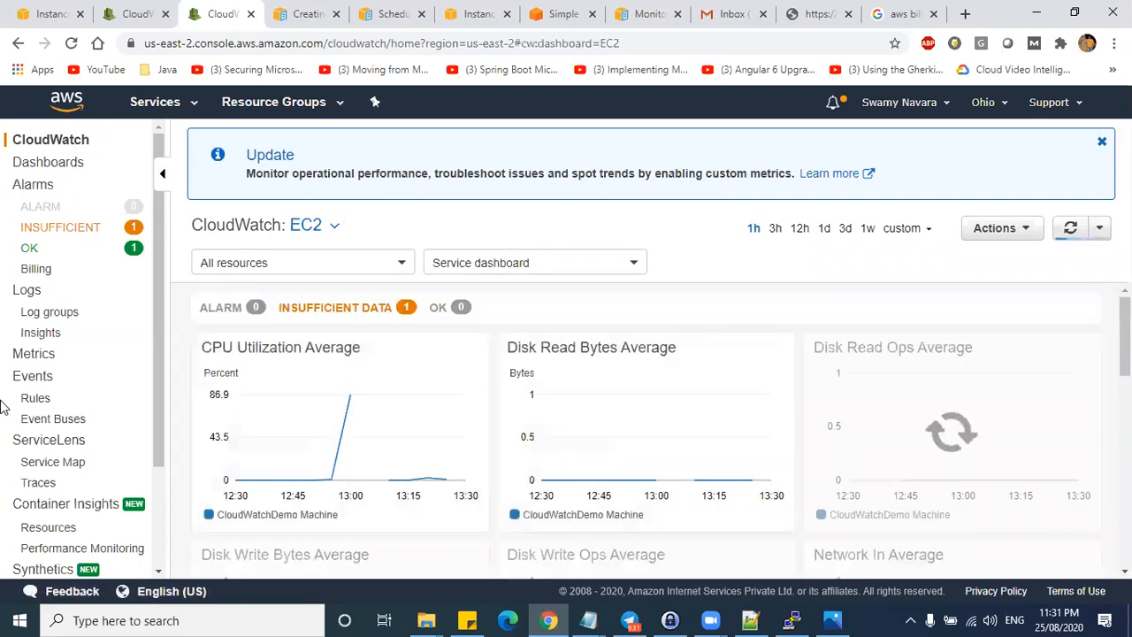
- Go from Logs home to the Log Groups list and open its Actions menu
{"action": "left_click", "coordinate": [26, 292]}
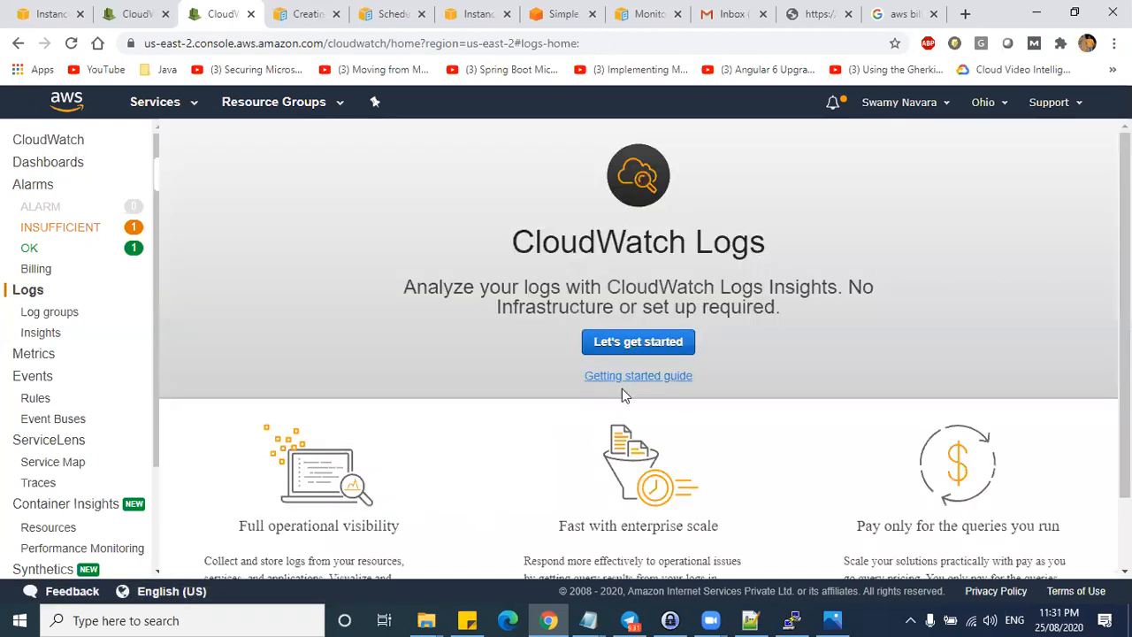
{"action": "left_click", "coordinate": [633, 347]}
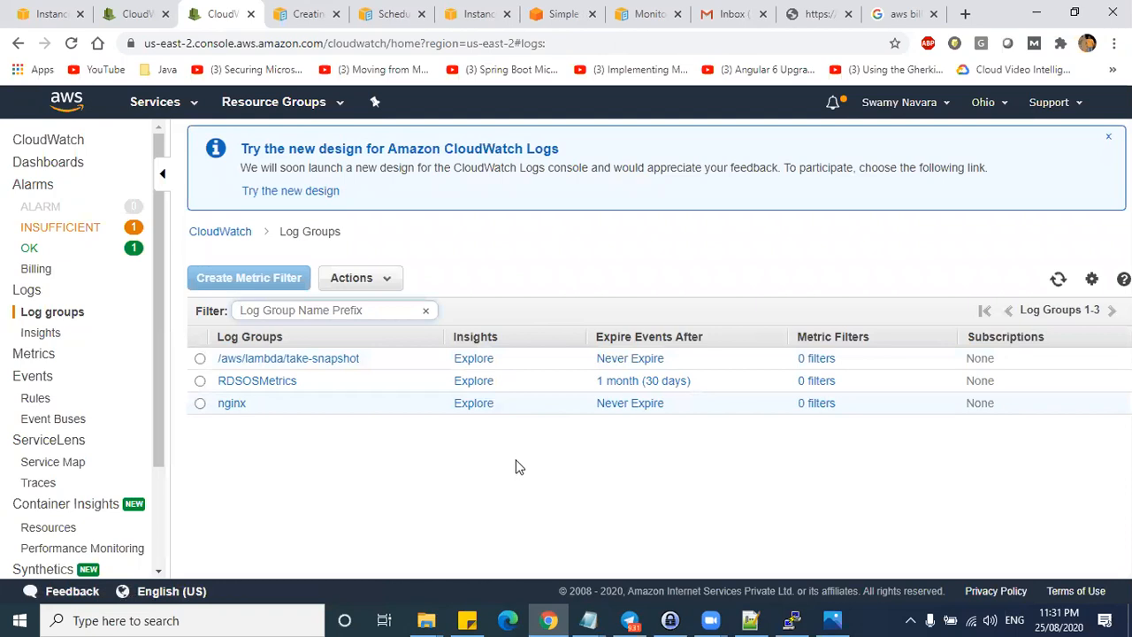
{"action": "left_click", "coordinate": [351, 278]}
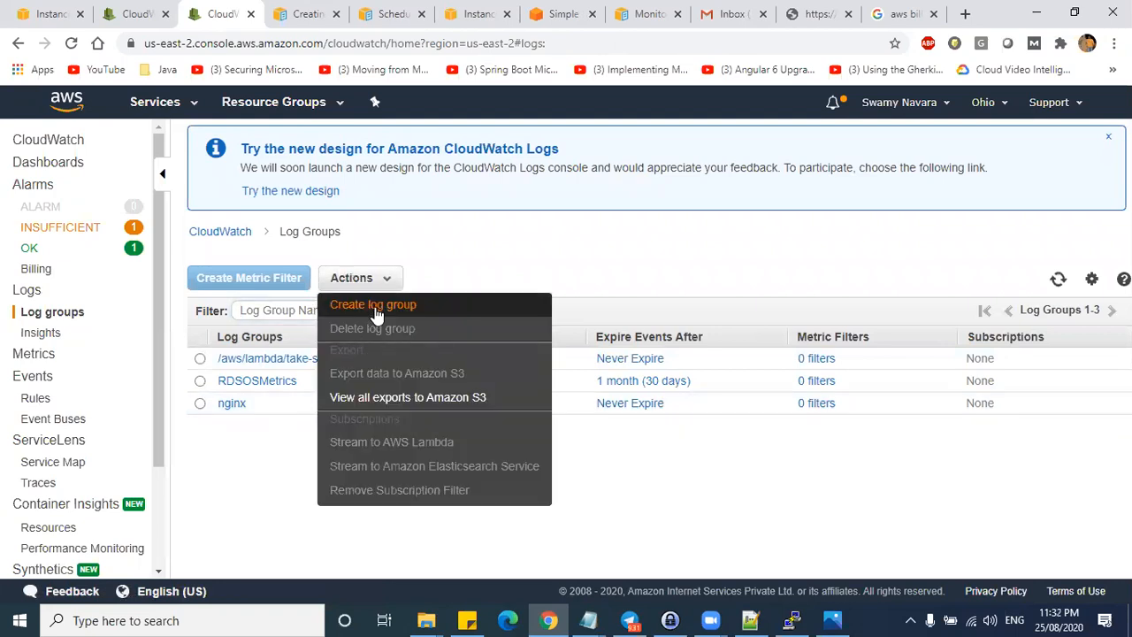
- Create a log group named test and inspect the streams of nginx and test
{"action": "left_click", "coordinate": [431, 311]}
{"action": "left_click", "coordinate": [577, 343]}
{"action": "type", "text": "test"}
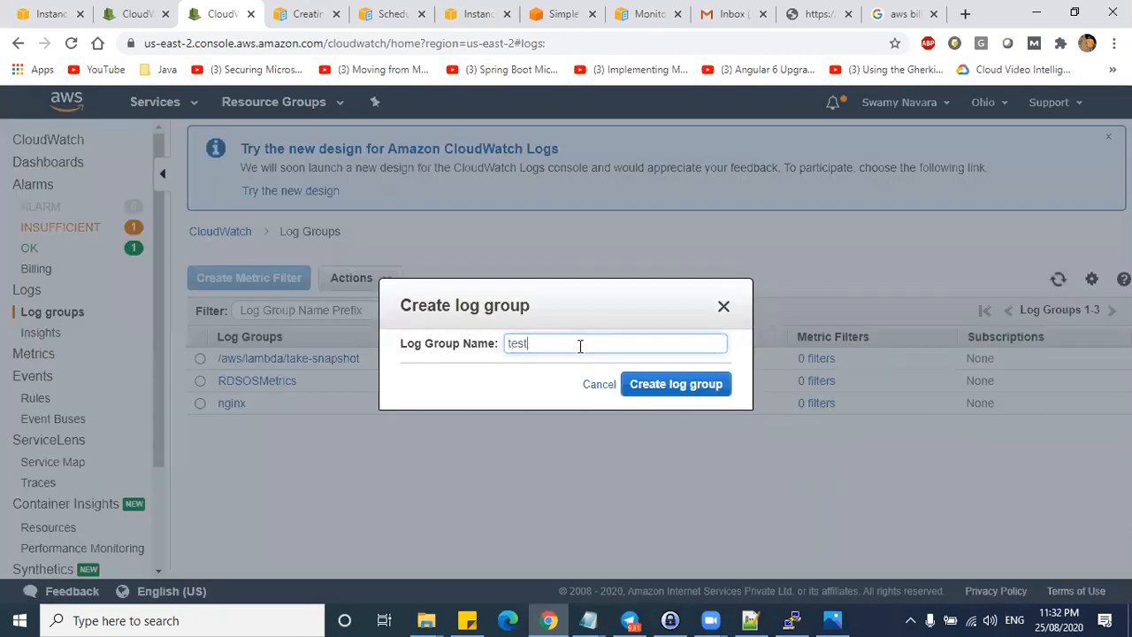
{"action": "left_click", "coordinate": [694, 384]}
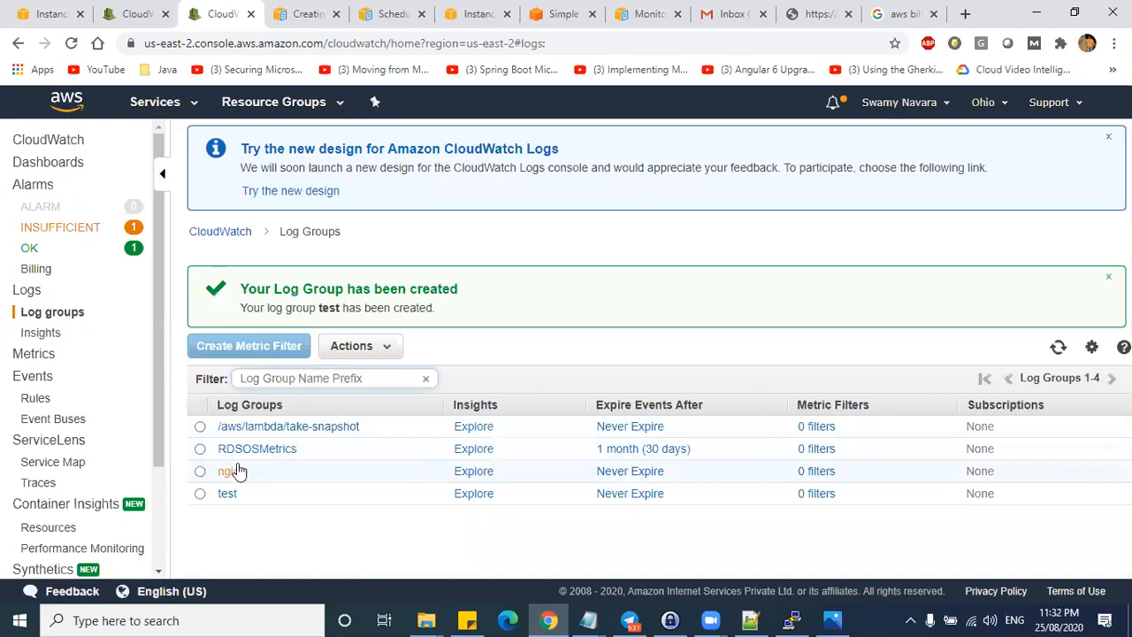
{"action": "left_click", "coordinate": [230, 472]}
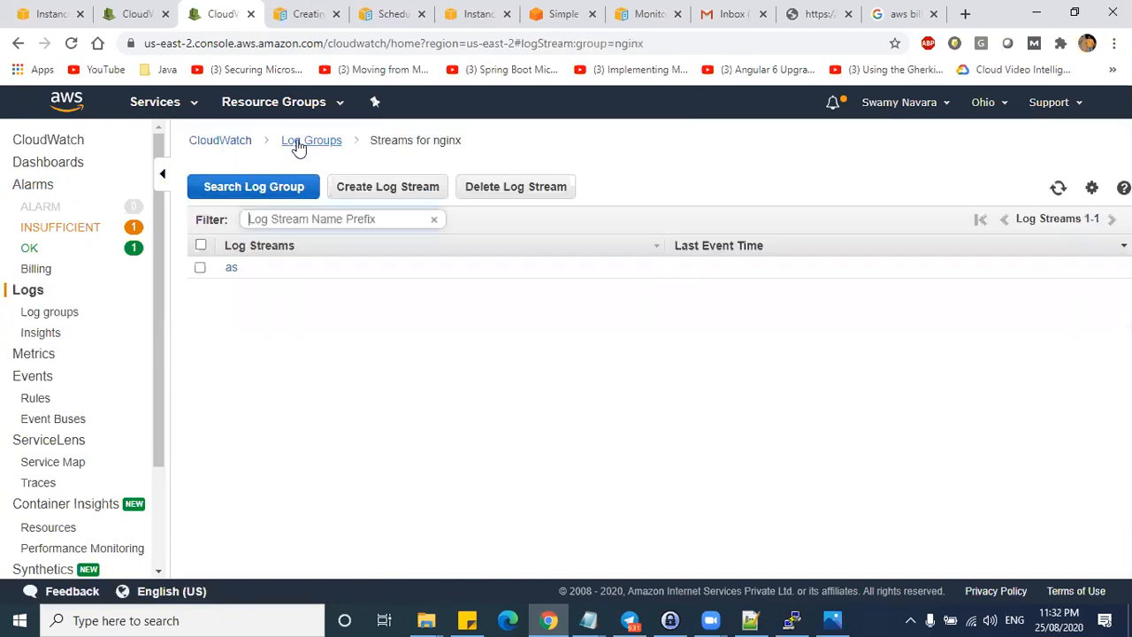
{"action": "left_click", "coordinate": [299, 148]}
{"action": "left_click", "coordinate": [225, 425]}
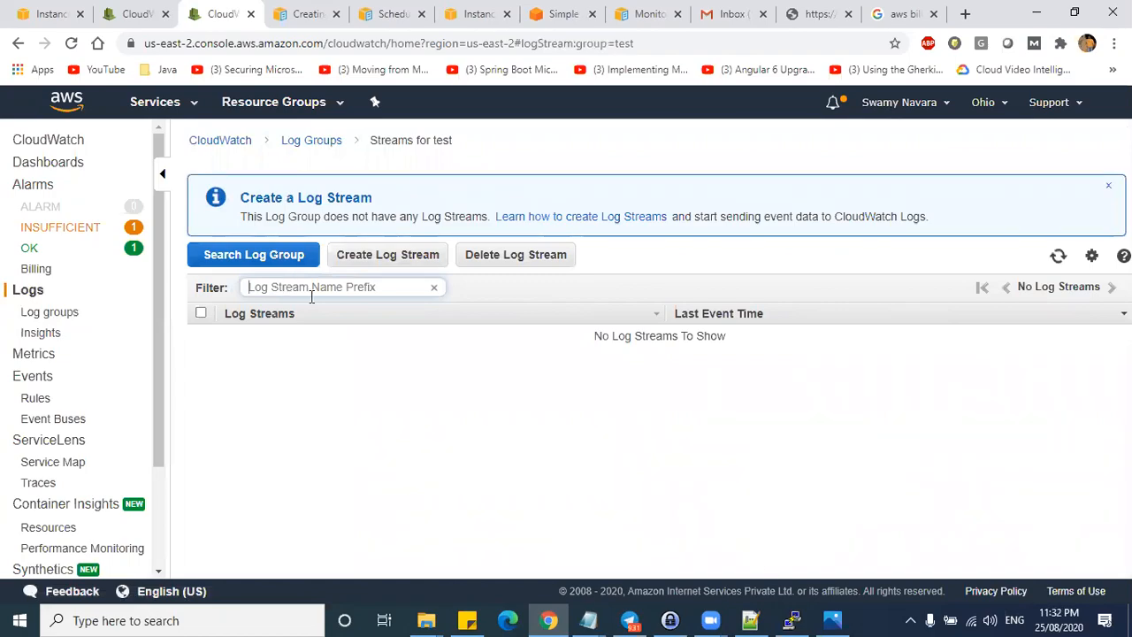
- Glance at the PuTTY terminal, then switch to the EC2 Instances browser tab
{"action": "left_click", "coordinate": [791, 619]}
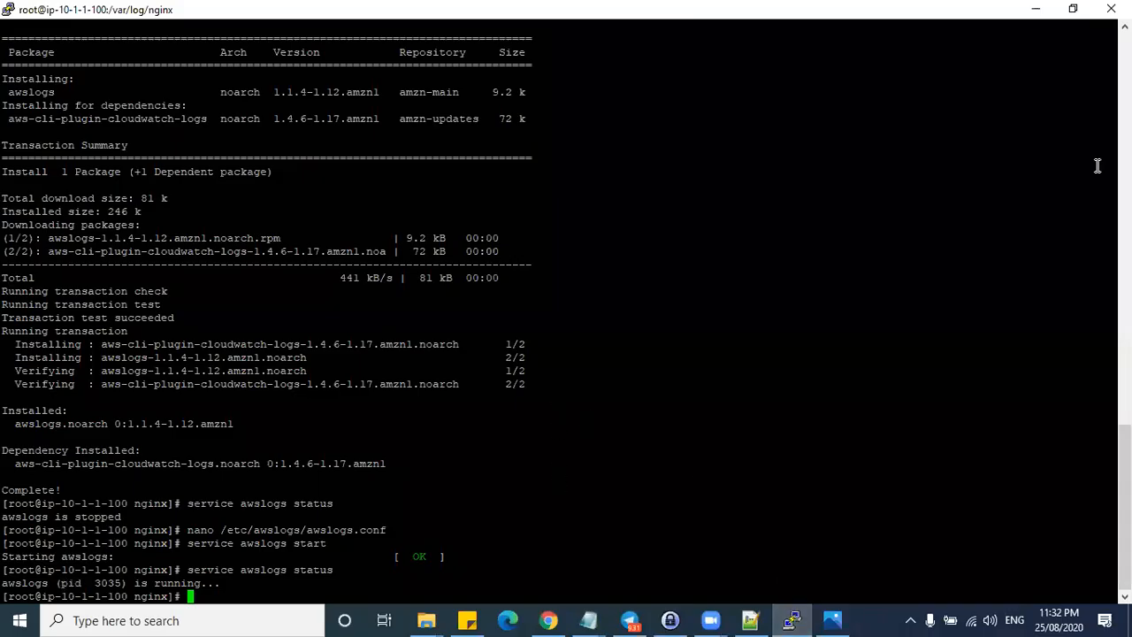
{"action": "left_click", "coordinate": [1038, 9]}
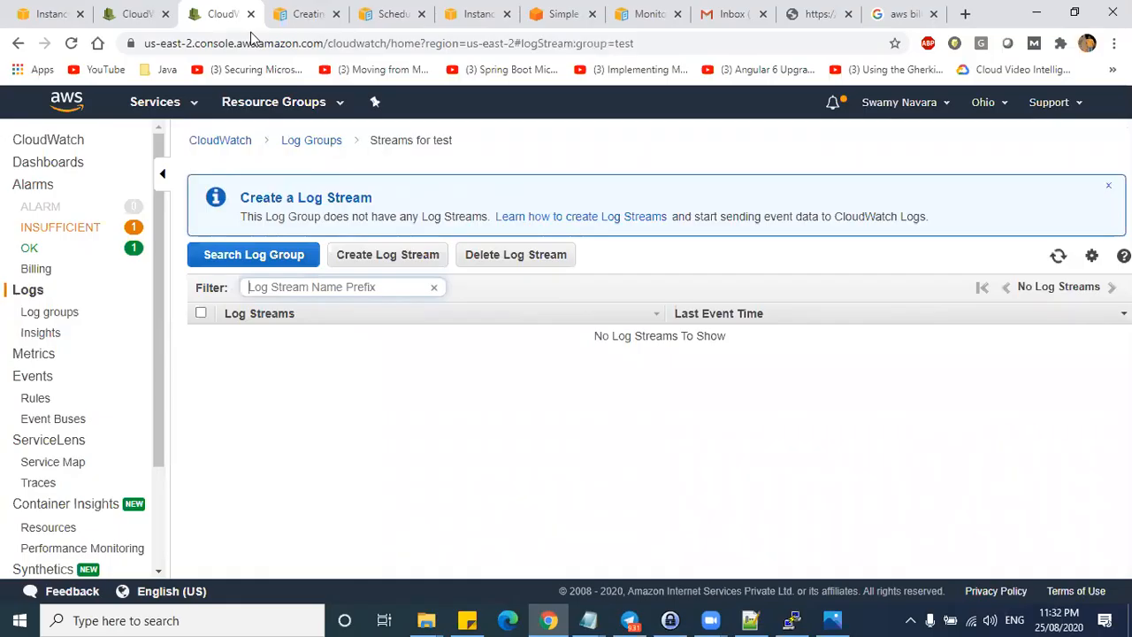
{"action": "left_click", "coordinate": [146, 14]}
{"action": "left_click", "coordinate": [57, 14]}
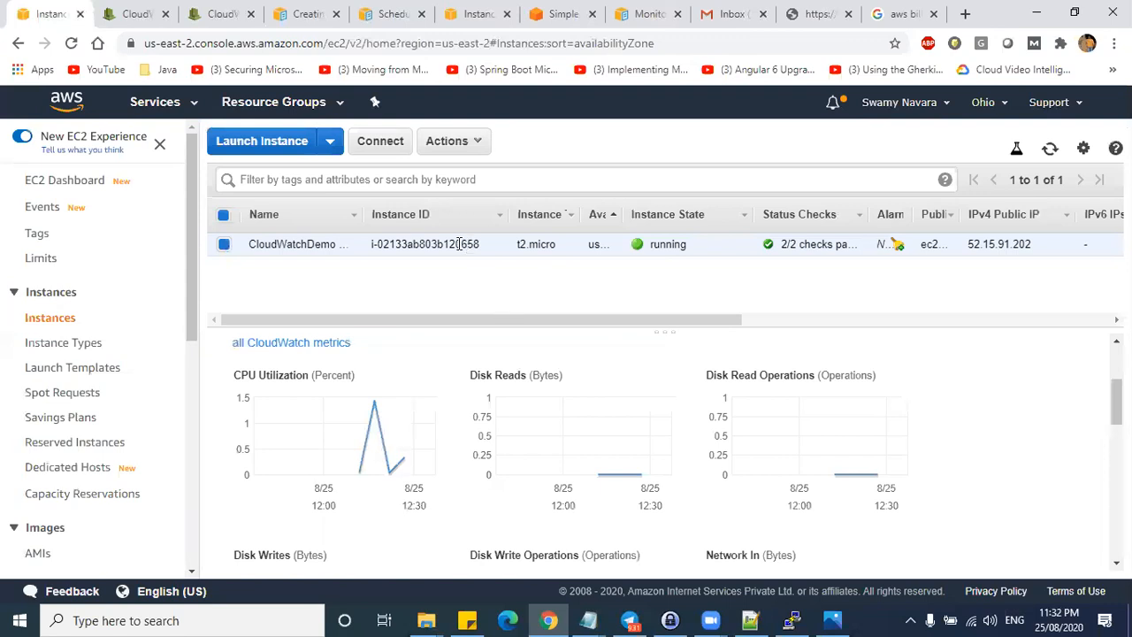
- Copy the instance's public DNS name and load it in two new browser tabs
{"action": "scroll", "coordinate": [379, 383], "scroll_direction": "up", "scroll_amount": 3}
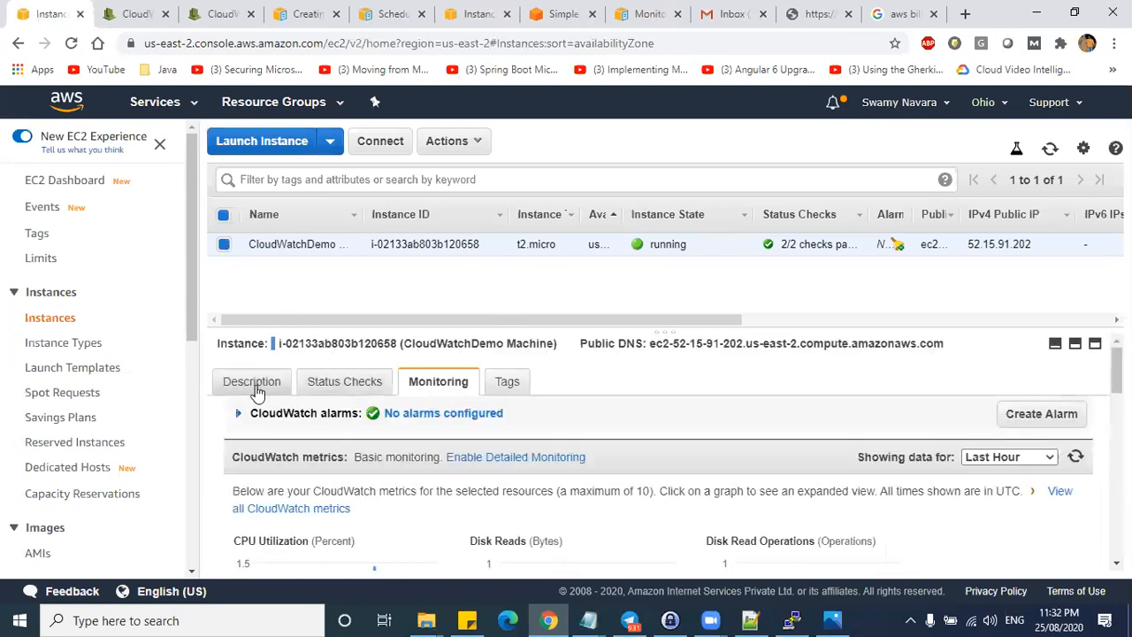
{"action": "left_click", "coordinate": [253, 383]}
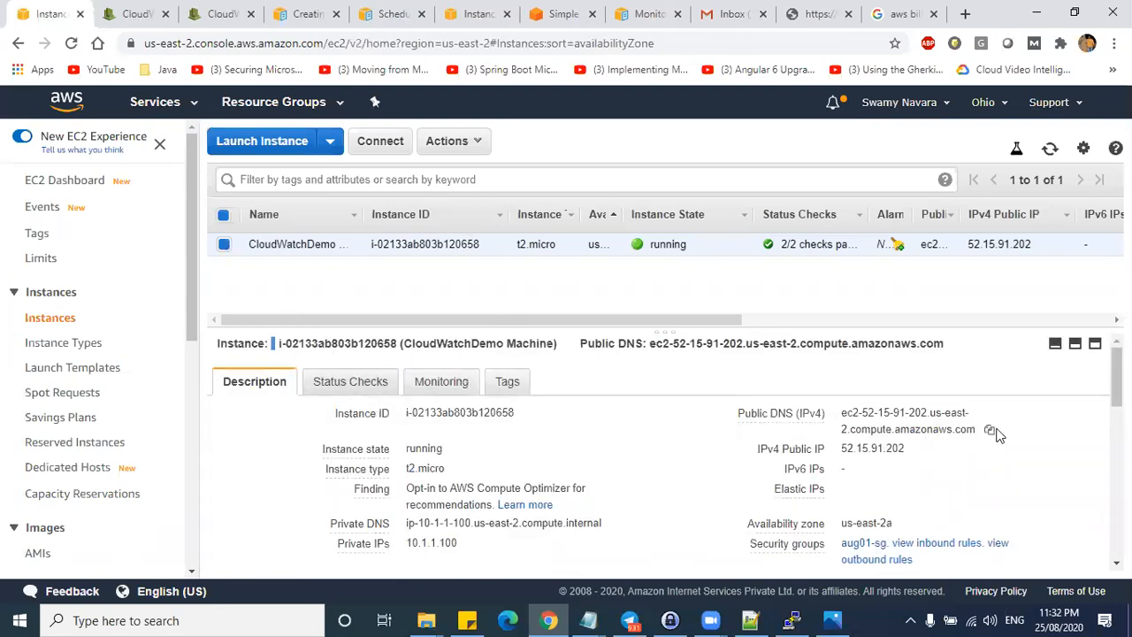
{"action": "left_click", "coordinate": [989, 432]}
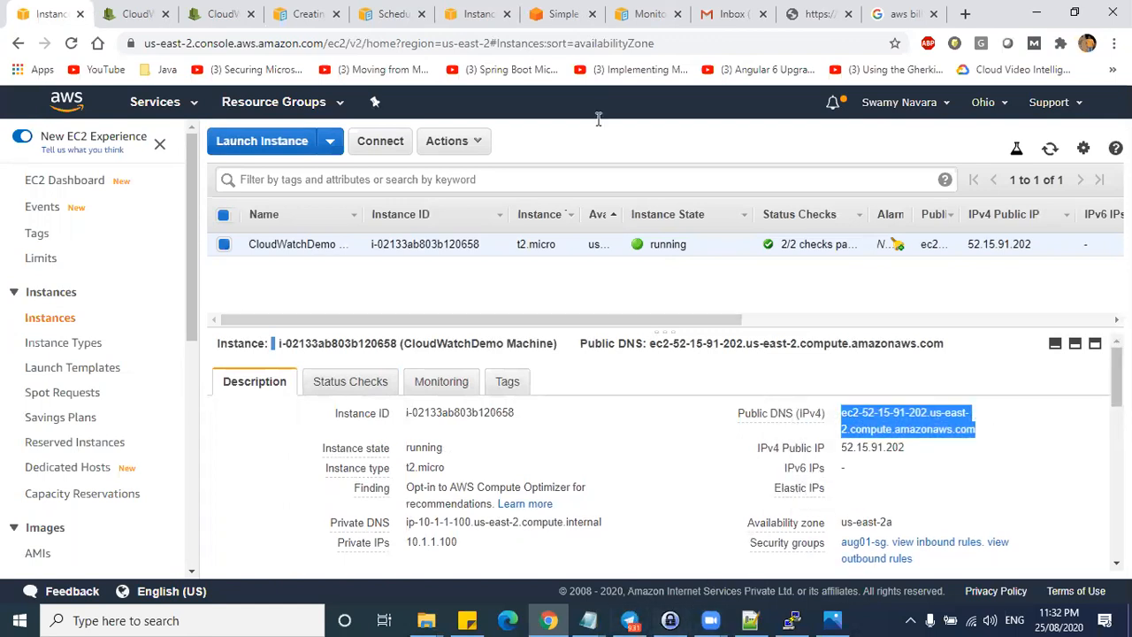
{"action": "key", "text": "alt+Tab"}
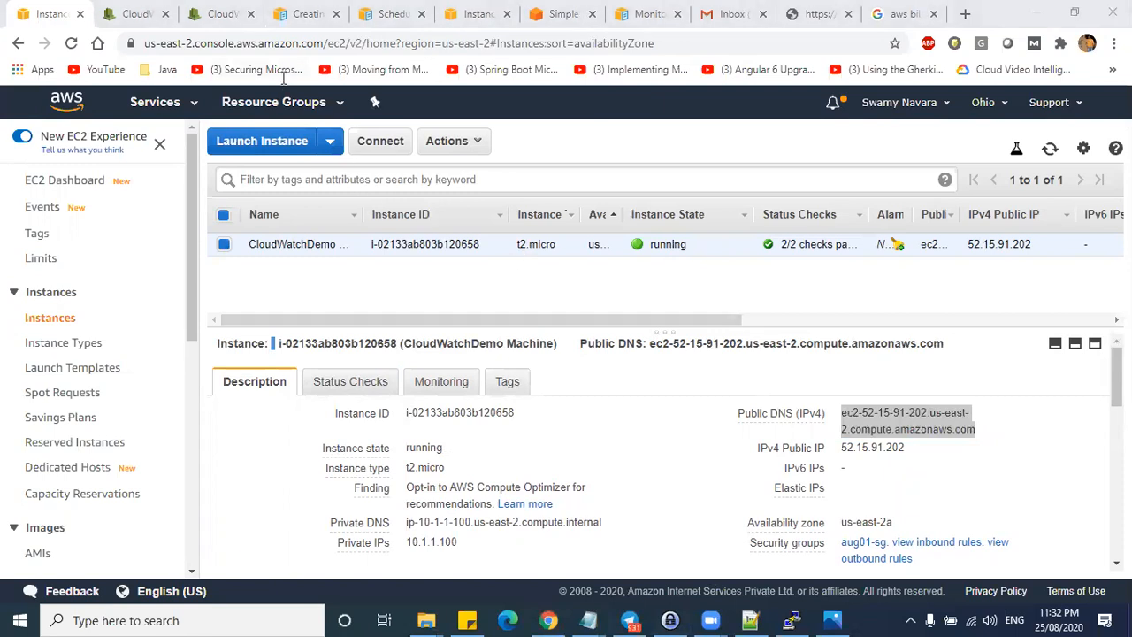
{"action": "left_click", "coordinate": [911, 34]}
{"action": "key", "text": "ctrl+t"}
{"action": "key", "text": "ctrl+v"}
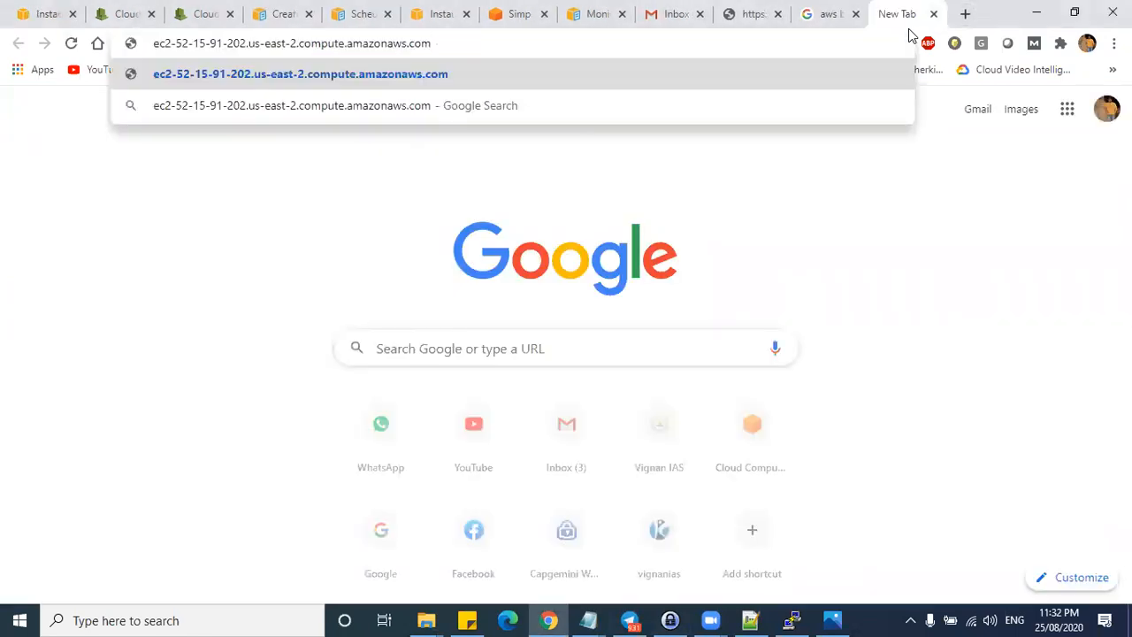
{"action": "key", "text": "Return"}
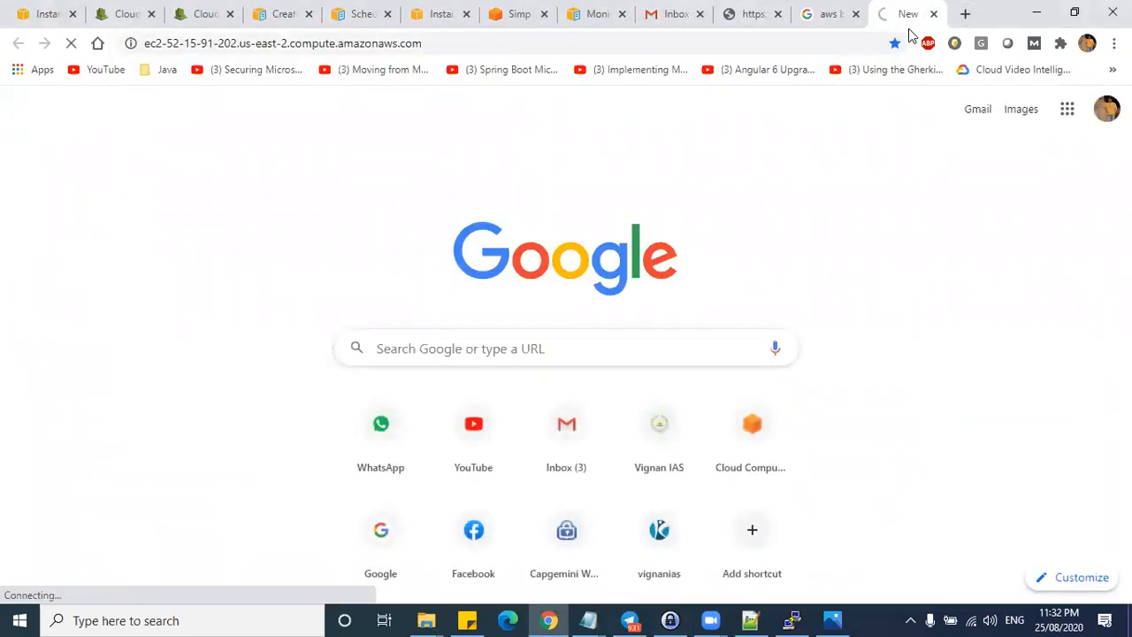
{"action": "key", "text": "ctrl+t"}
{"action": "key", "text": "ctrl+v"}
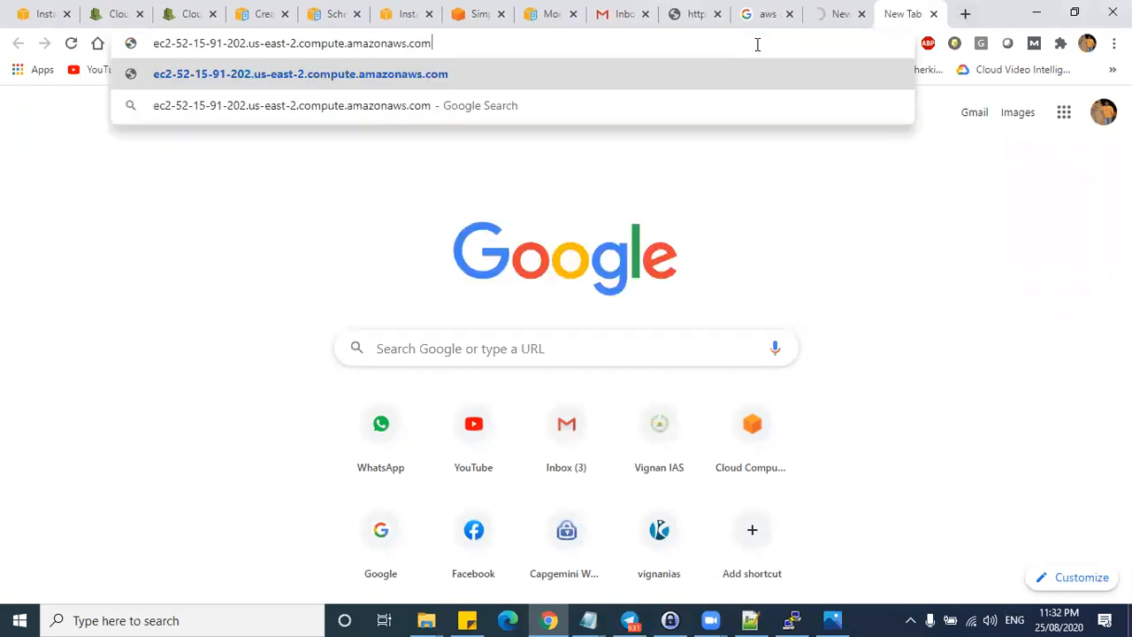
{"action": "key", "text": "Return"}
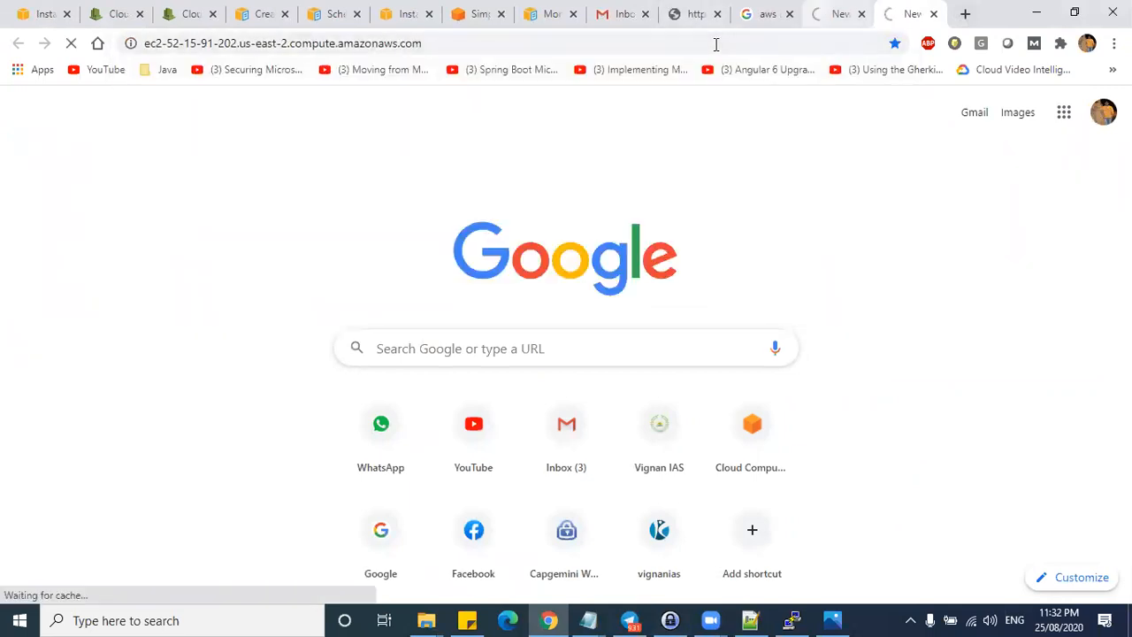
- Return to the EC2 Instances tab, then switch to the server terminal
{"action": "key", "text": "ctrl+shift+Tab"}
{"action": "left_click", "coordinate": [110, 9]}
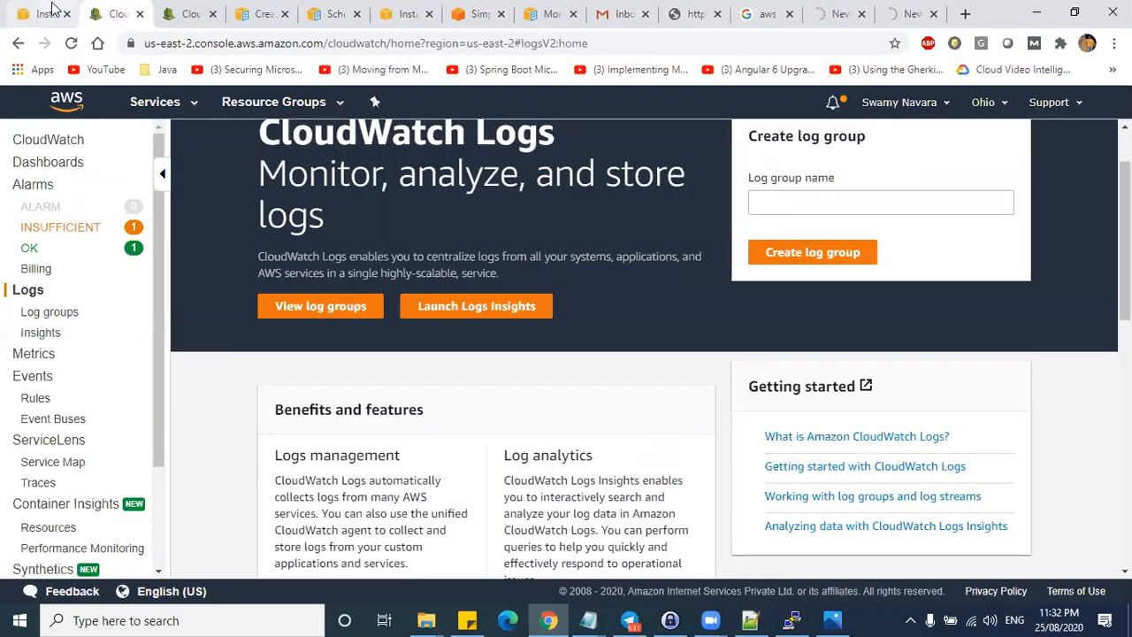
{"action": "left_click", "coordinate": [43, 13]}
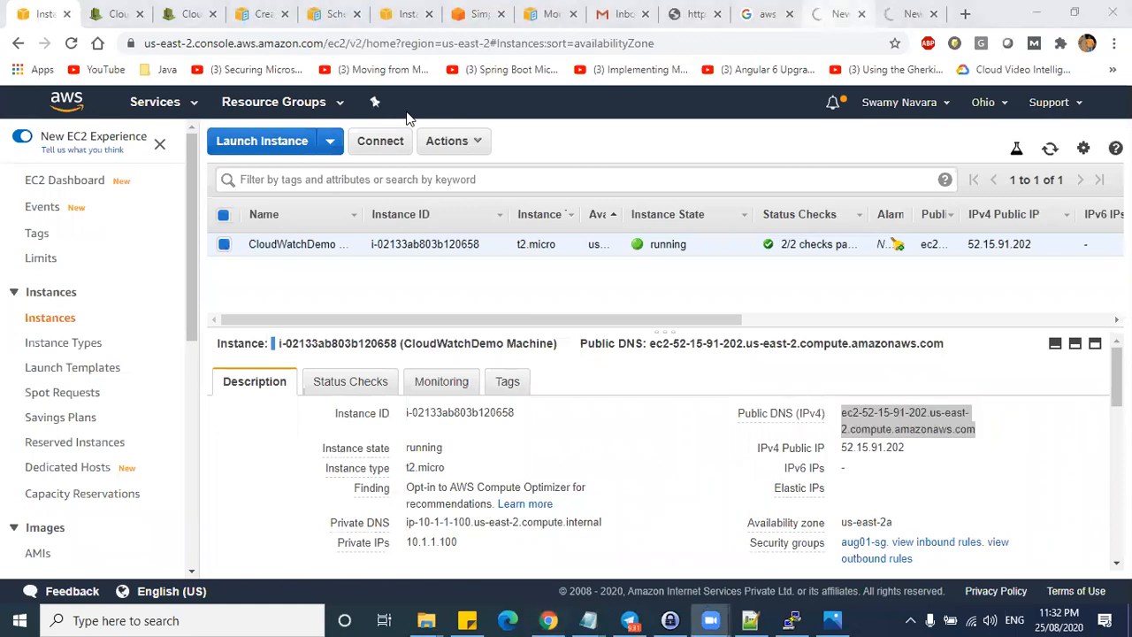
{"action": "left_click", "coordinate": [669, 261]}
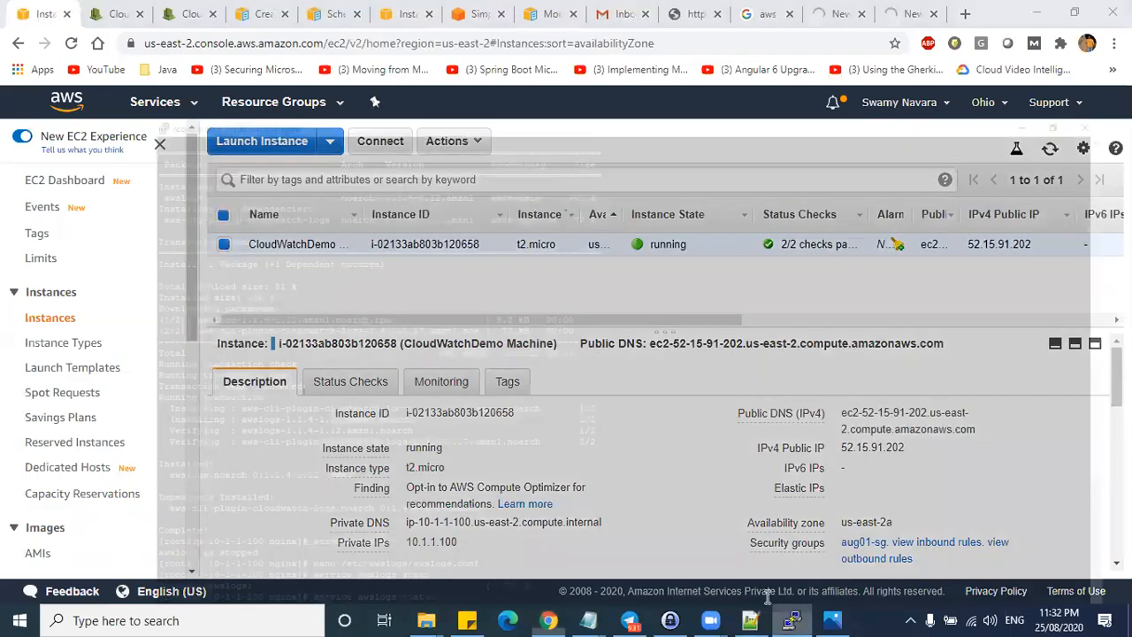
{"action": "left_click", "coordinate": [791, 620]}
- Start nginx with 'service nginx start' and check that it reports running
{"action": "type", "text": "service ngin"}
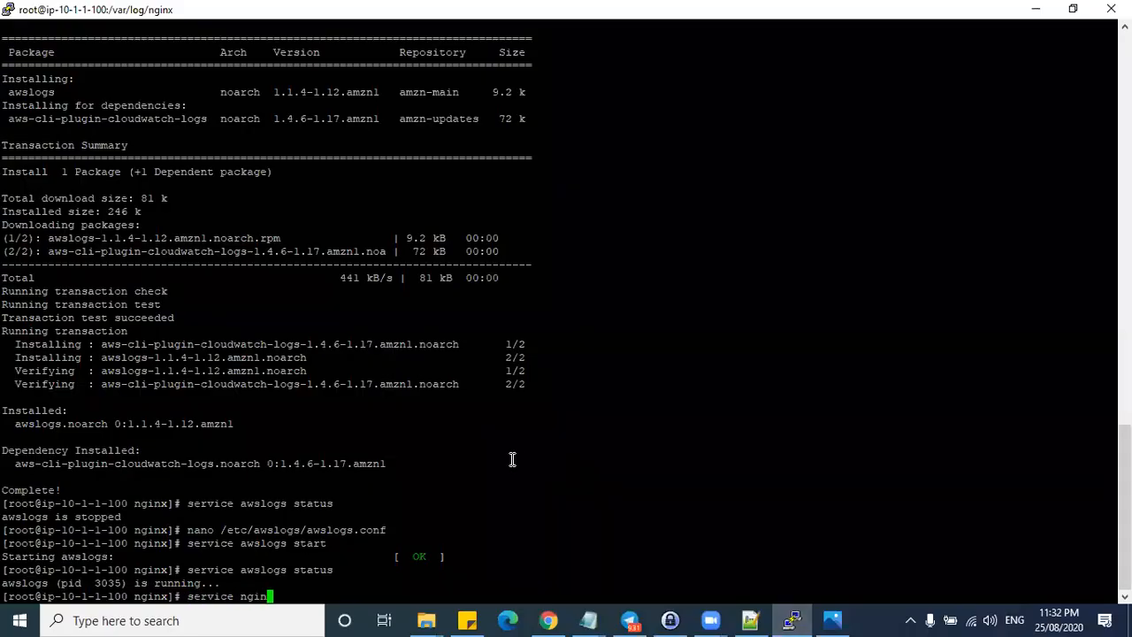
{"action": "type", "text": "x start"}
{"action": "key", "text": "Return"}
{"action": "key", "text": "Up"}
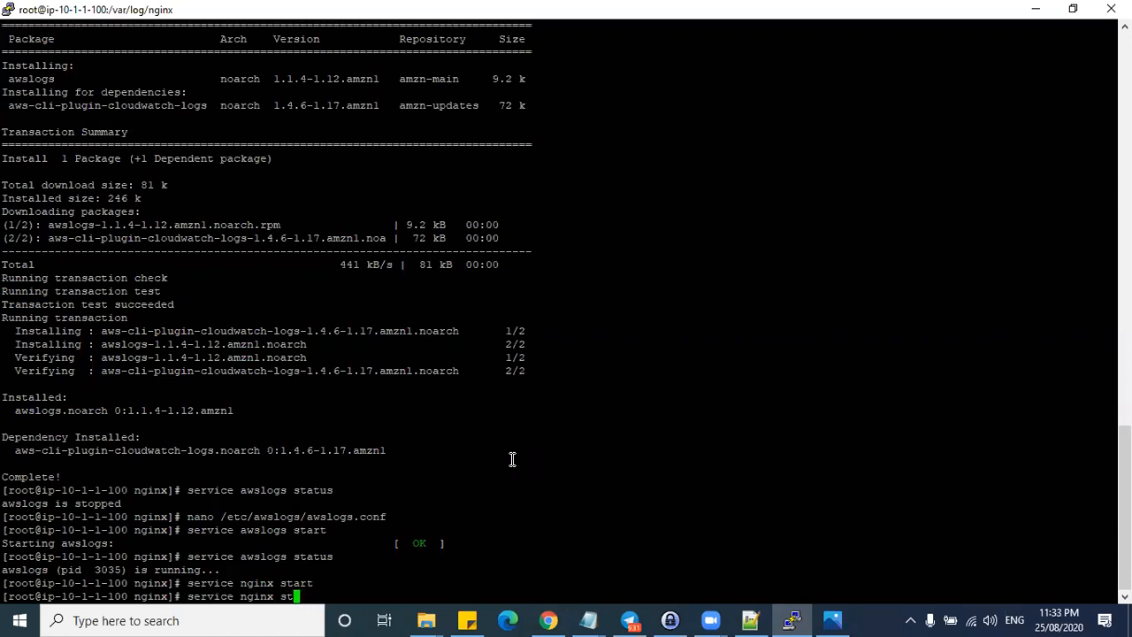
{"action": "type", "text": "us"}
{"action": "key", "text": "Return"}
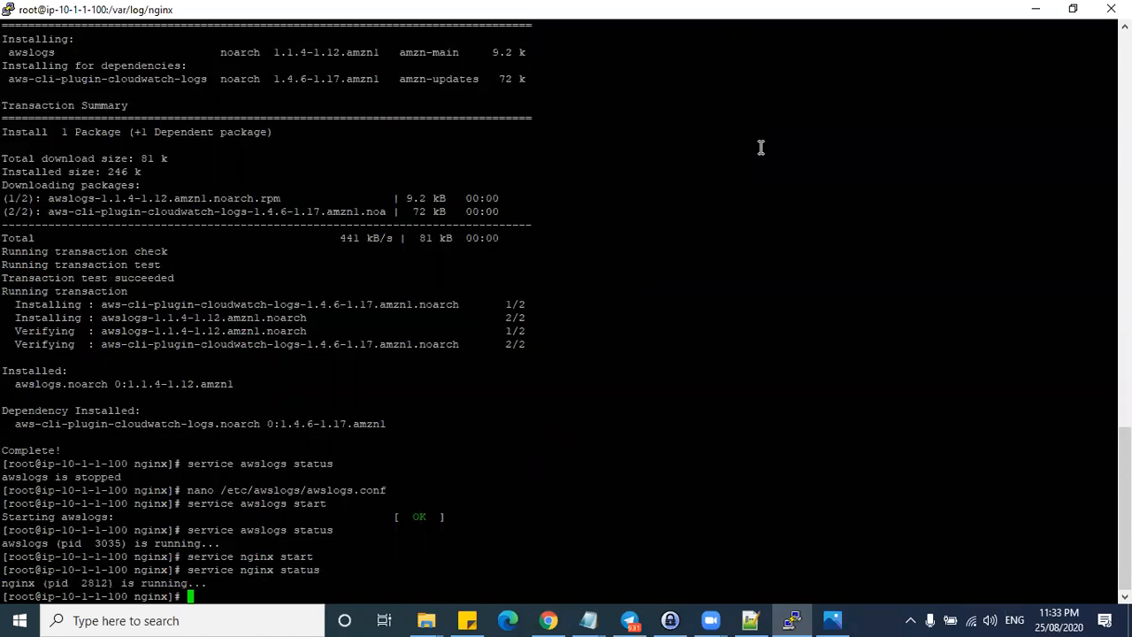
- Reload the instance's public DNS address in both browser tabs
{"action": "left_click", "coordinate": [1036, 10]}
{"action": "left_click", "coordinate": [913, 15]}
{"action": "left_click", "coordinate": [839, 44]}
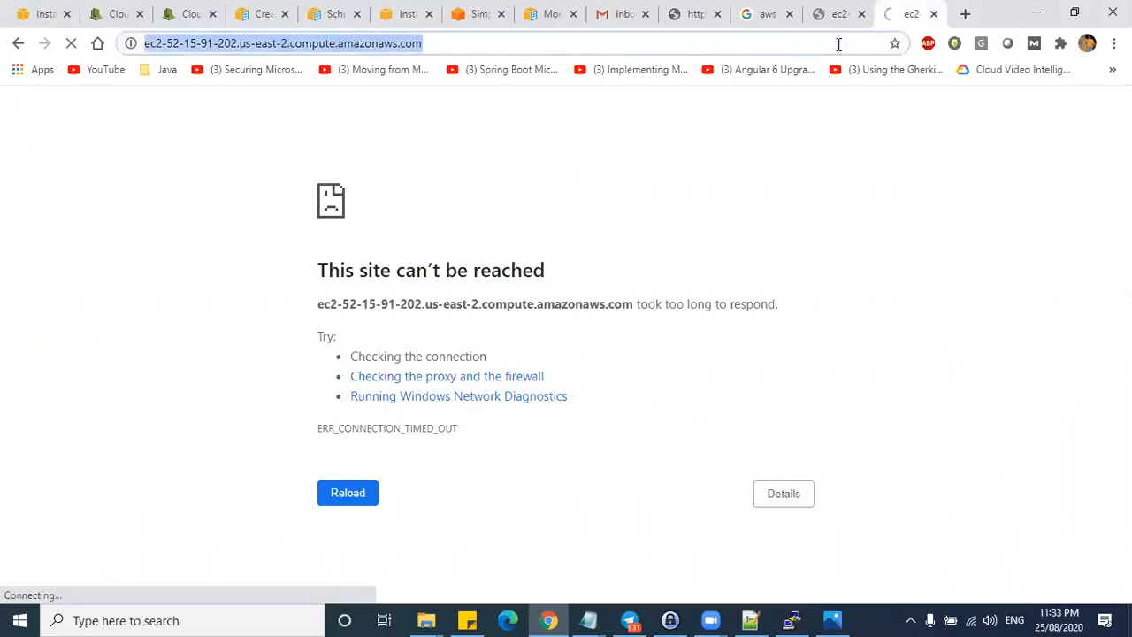
{"action": "key", "text": "Return"}
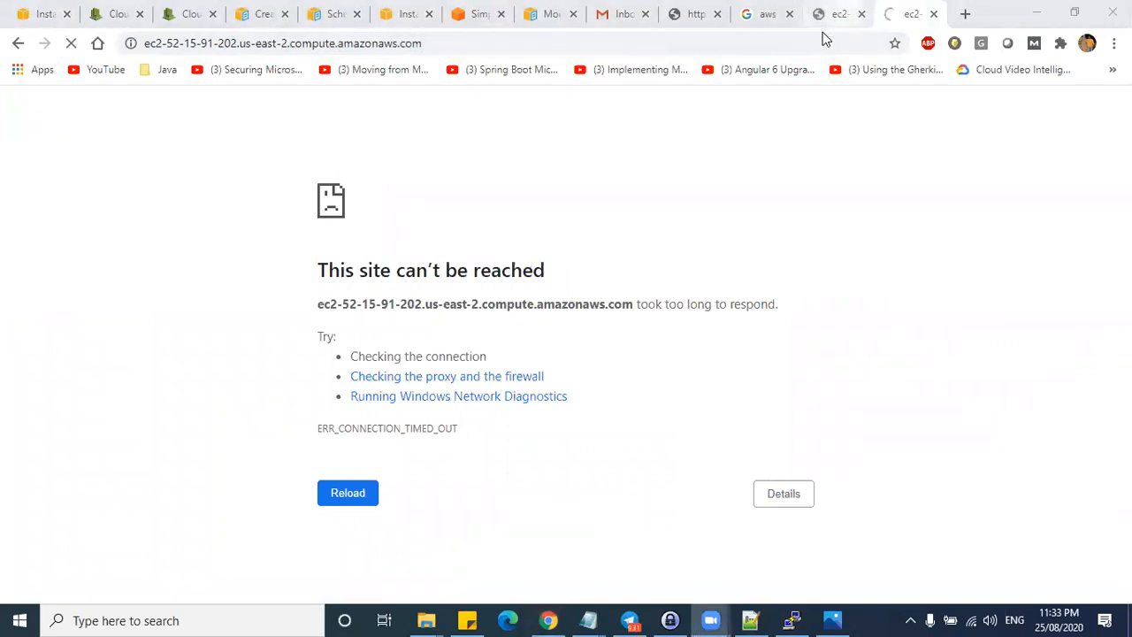
{"action": "left_click", "coordinate": [822, 16]}
{"action": "left_click", "coordinate": [817, 40]}
{"action": "key", "text": "Return"}
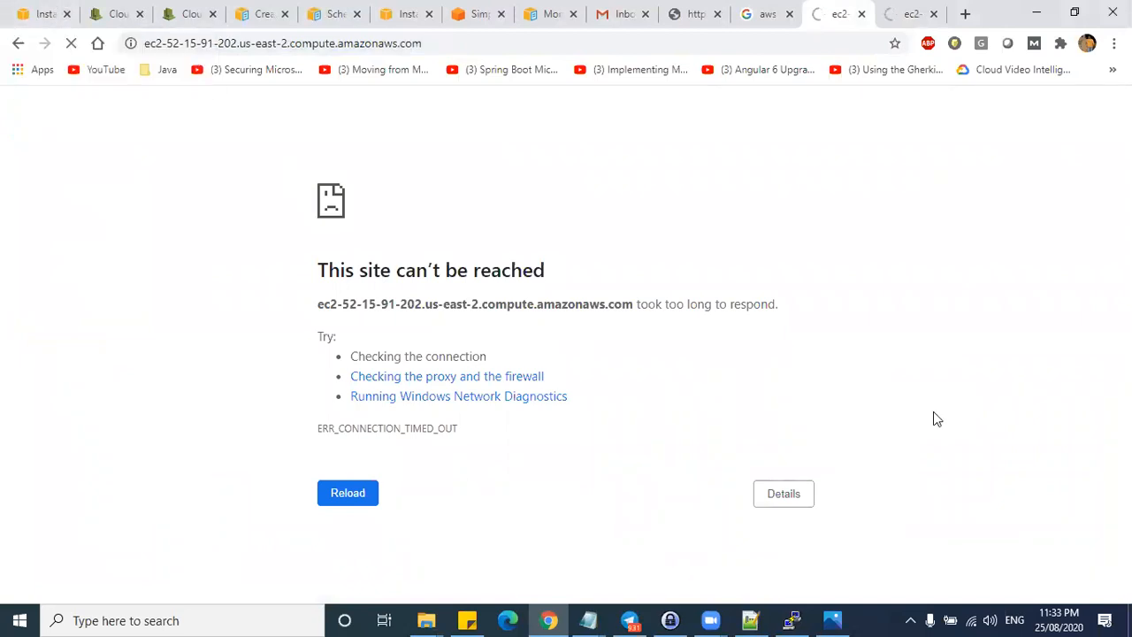
- Copy the public DNS again from EC2 Instances and load it in the last tab
{"action": "left_click", "coordinate": [49, 22]}
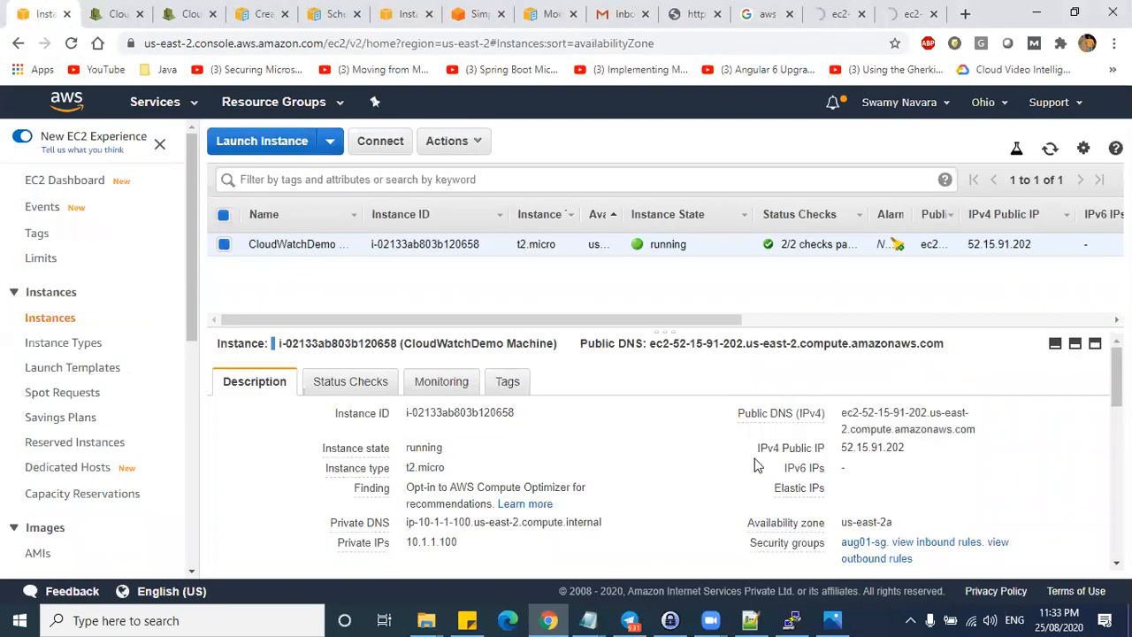
{"action": "left_click", "coordinate": [988, 431]}
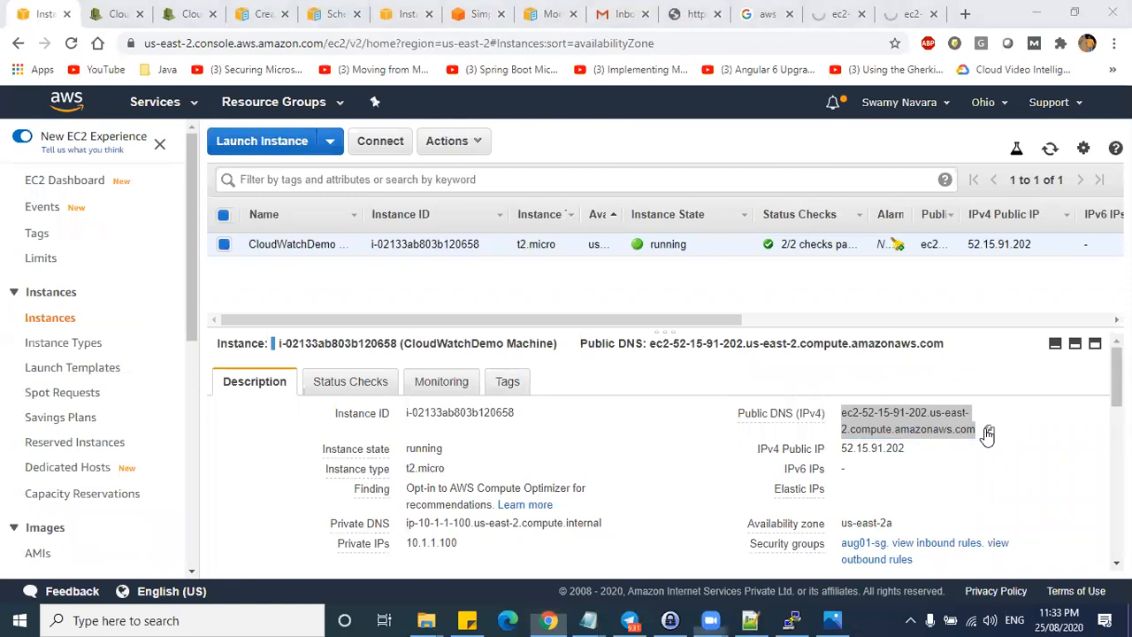
{"action": "left_click", "coordinate": [911, 13]}
{"action": "left_click", "coordinate": [801, 38]}
{"action": "key", "text": "ctrl+v"}
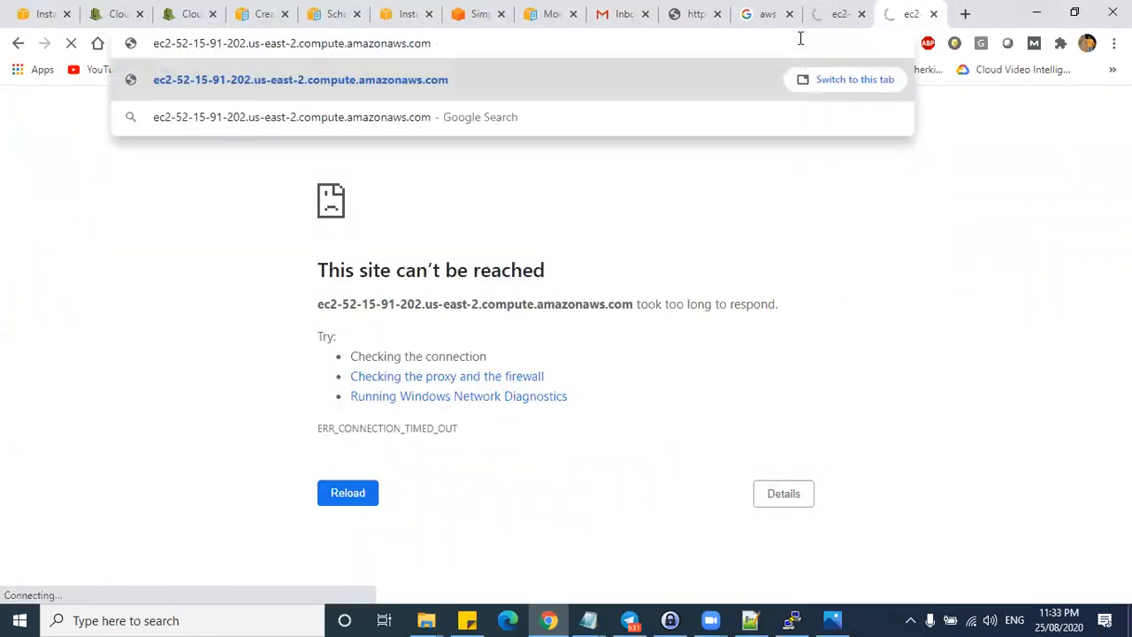
{"action": "key", "text": "Return"}
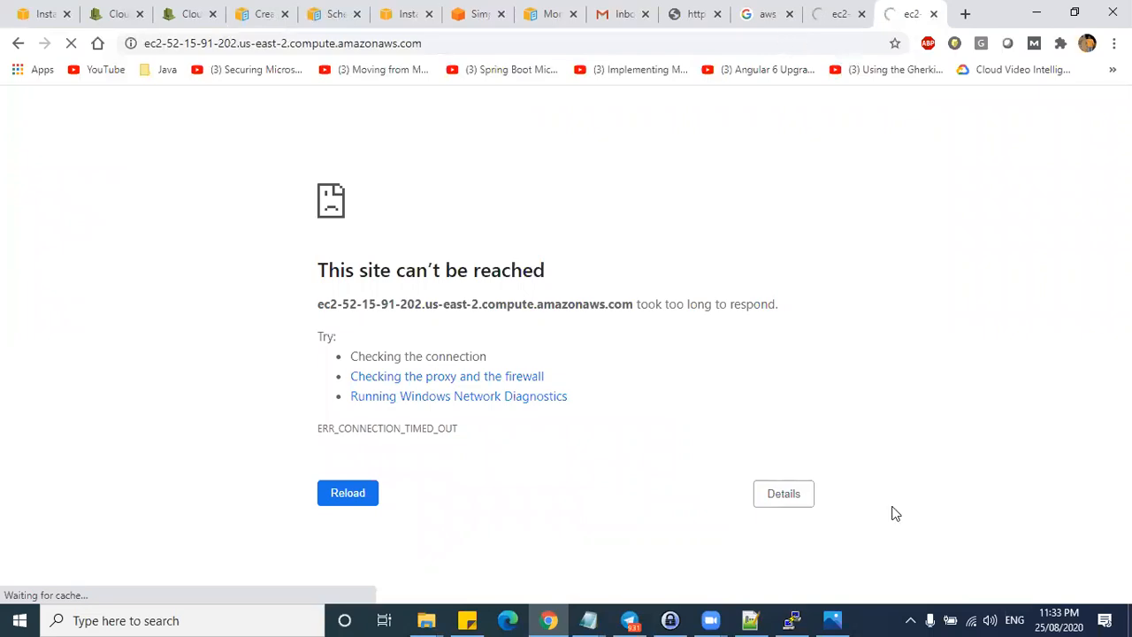
- Restart nginx with 'service nginx restart' in the terminal
{"action": "left_click", "coordinate": [792, 620]}
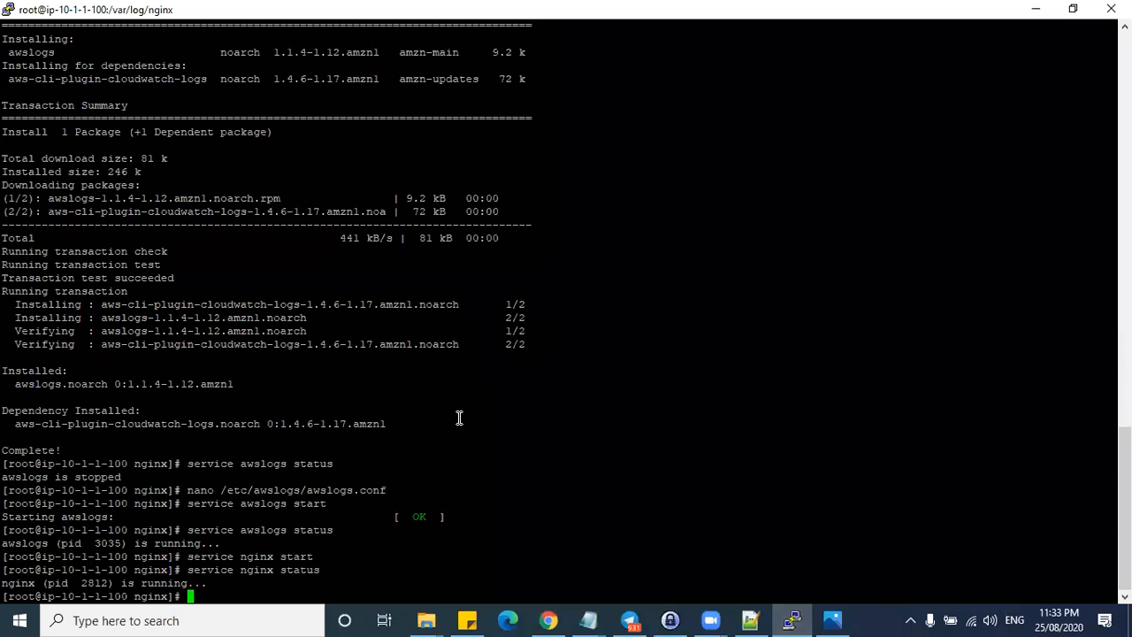
{"action": "type", "text": "service nginx restar"}
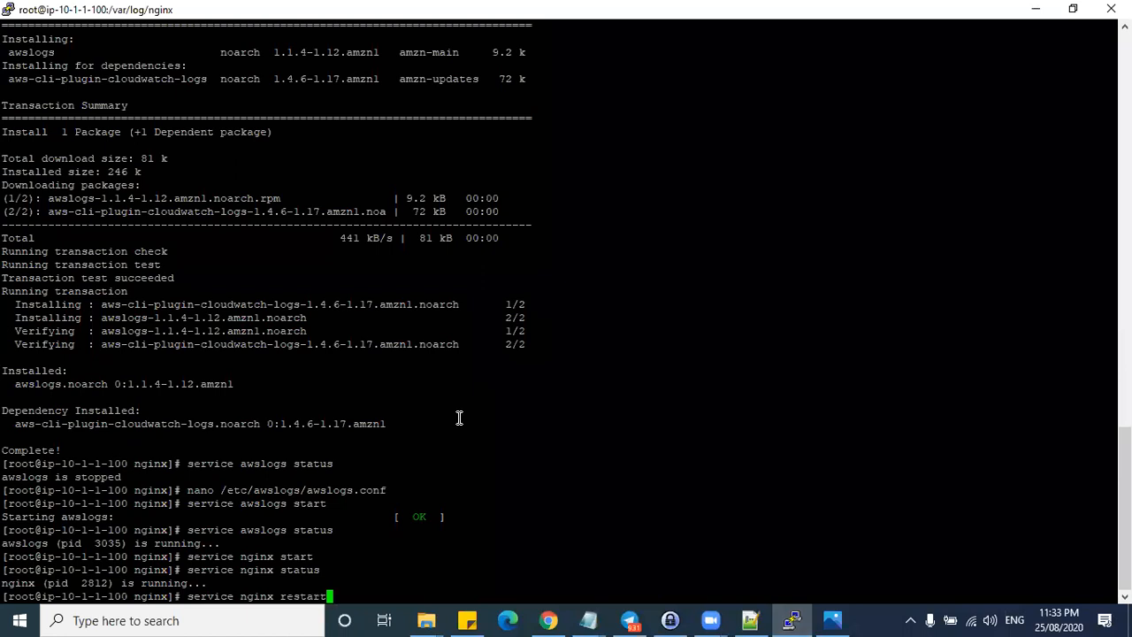
{"action": "type", "text": "t"}
{"action": "key", "text": "Return"}
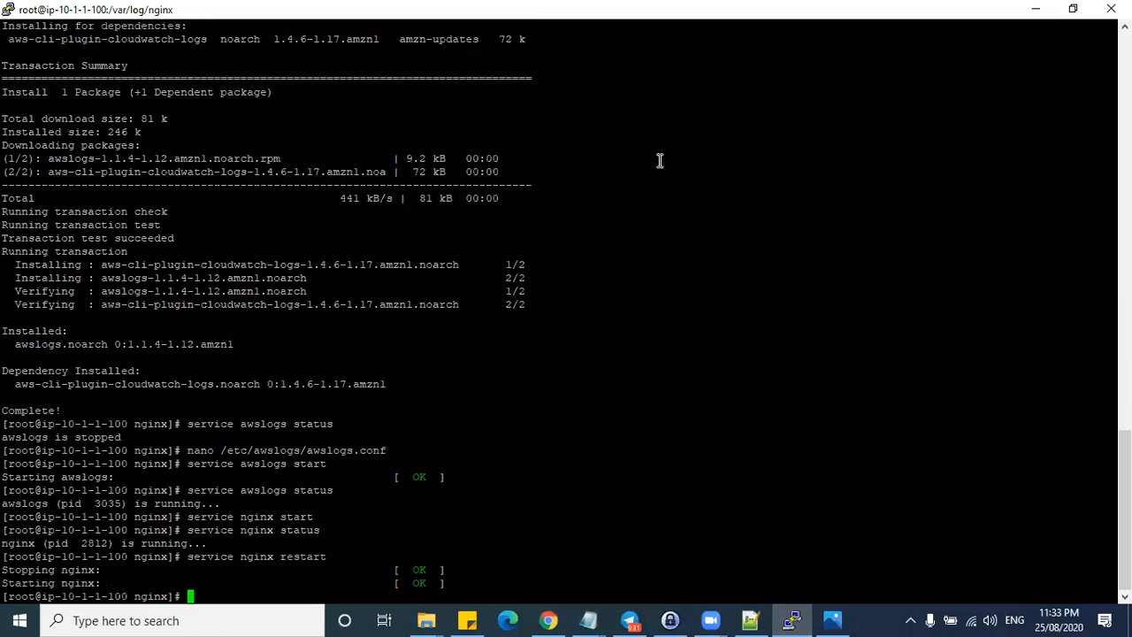
- Reload the instance's address page and review the instance's inbound and outbound security rules
{"action": "left_click", "coordinate": [1036, 9]}
{"action": "left_click", "coordinate": [805, 43]}
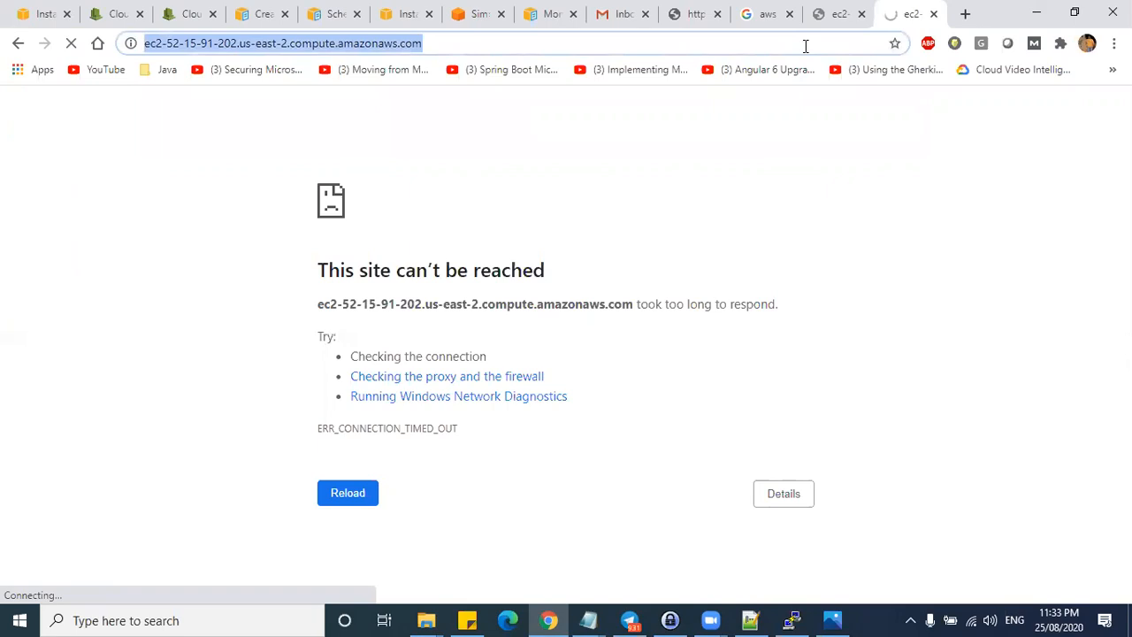
{"action": "key", "text": "Return"}
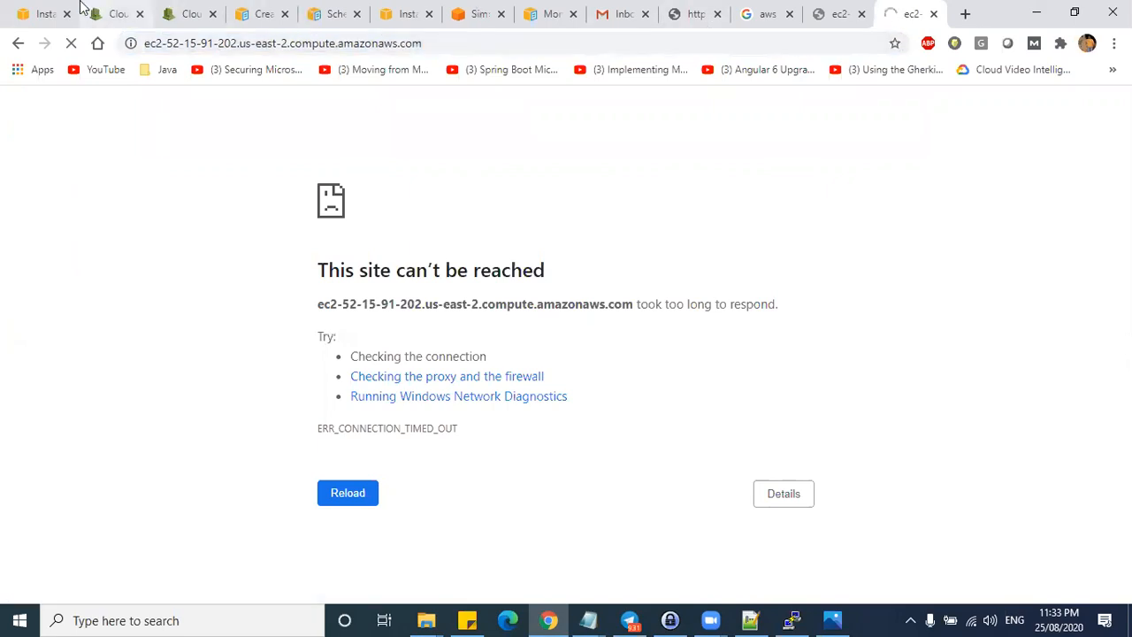
{"action": "left_click", "coordinate": [44, 13]}
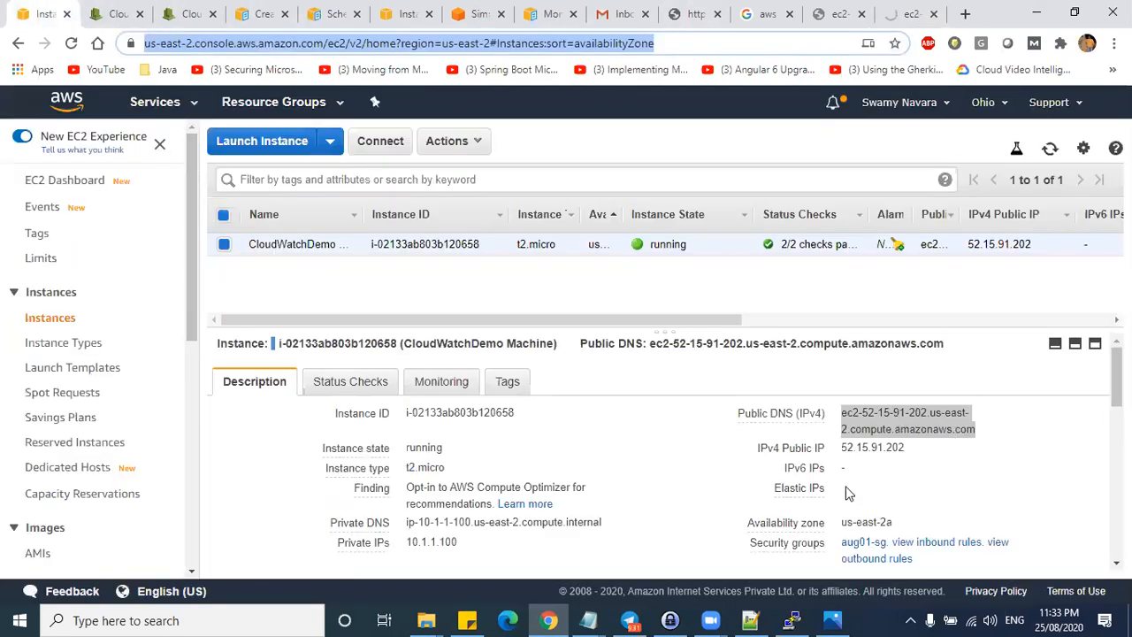
{"action": "left_click", "coordinate": [982, 488]}
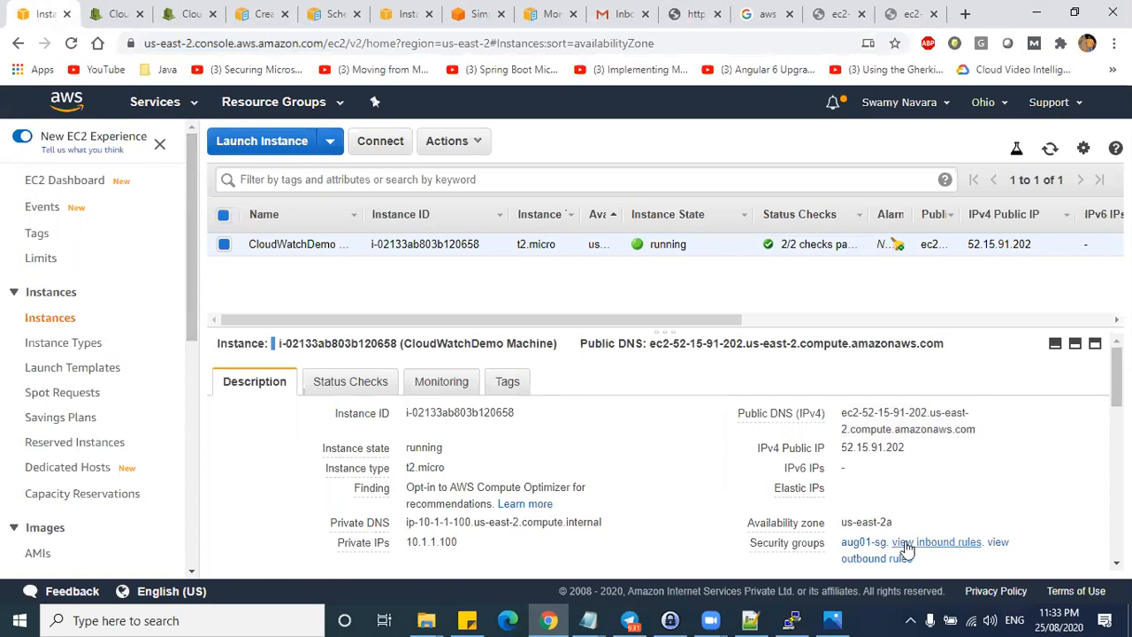
{"action": "left_click", "coordinate": [905, 543]}
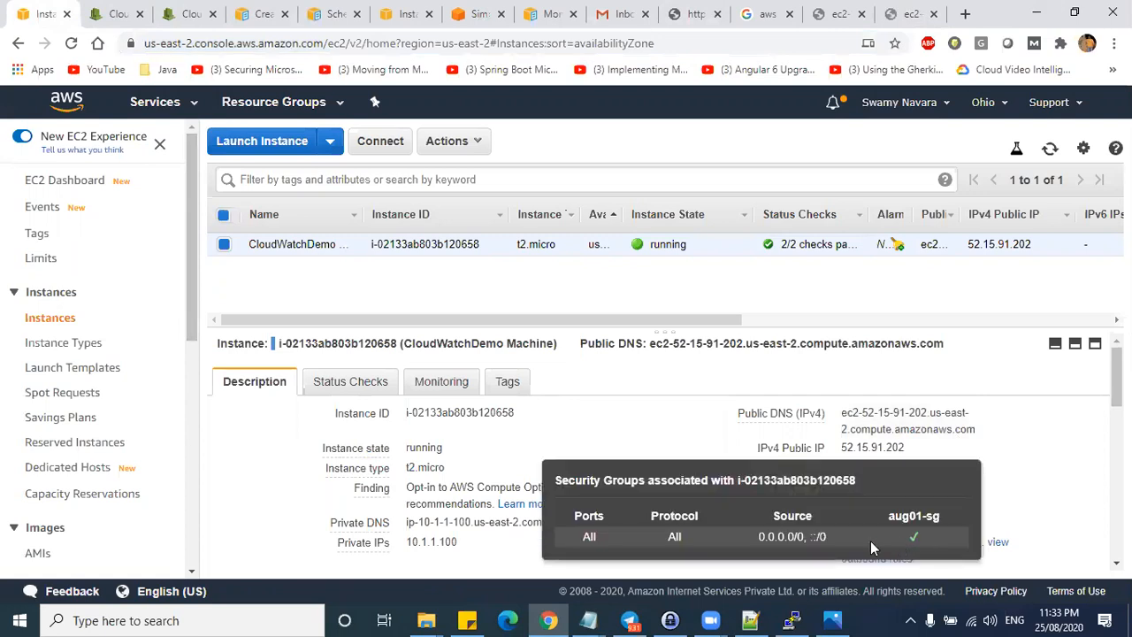
{"action": "left_click", "coordinate": [998, 540]}
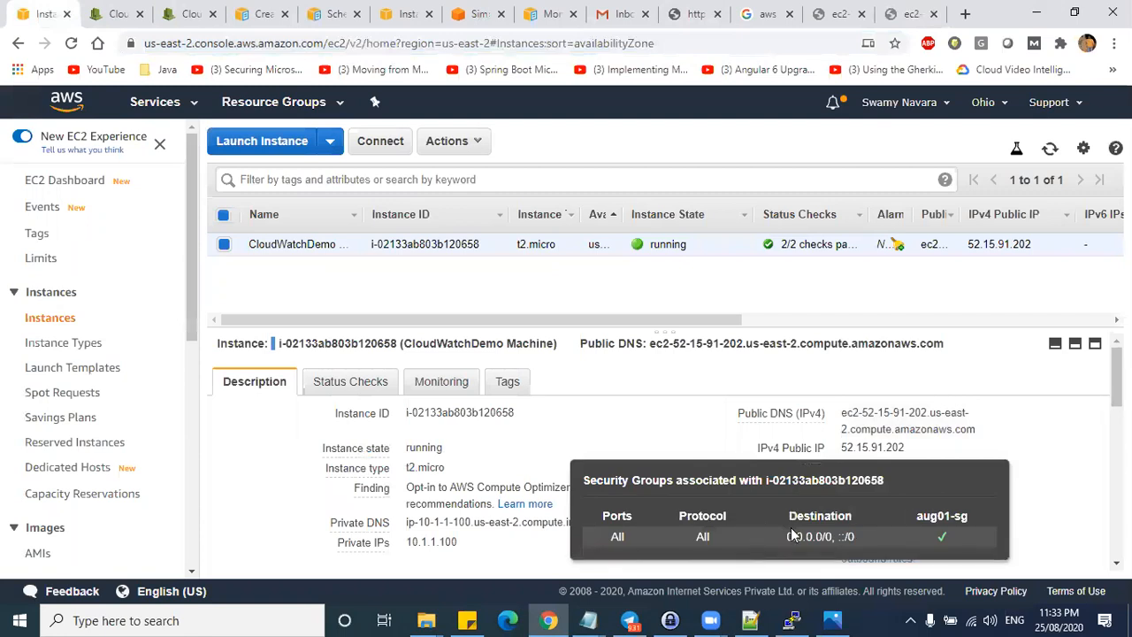
- Trim the EC2 DNS address in the address bar down to the host and load it
{"action": "left_click", "coordinate": [893, 12]}
{"action": "left_click", "coordinate": [582, 43]}
{"action": "key", "text": "Return"}
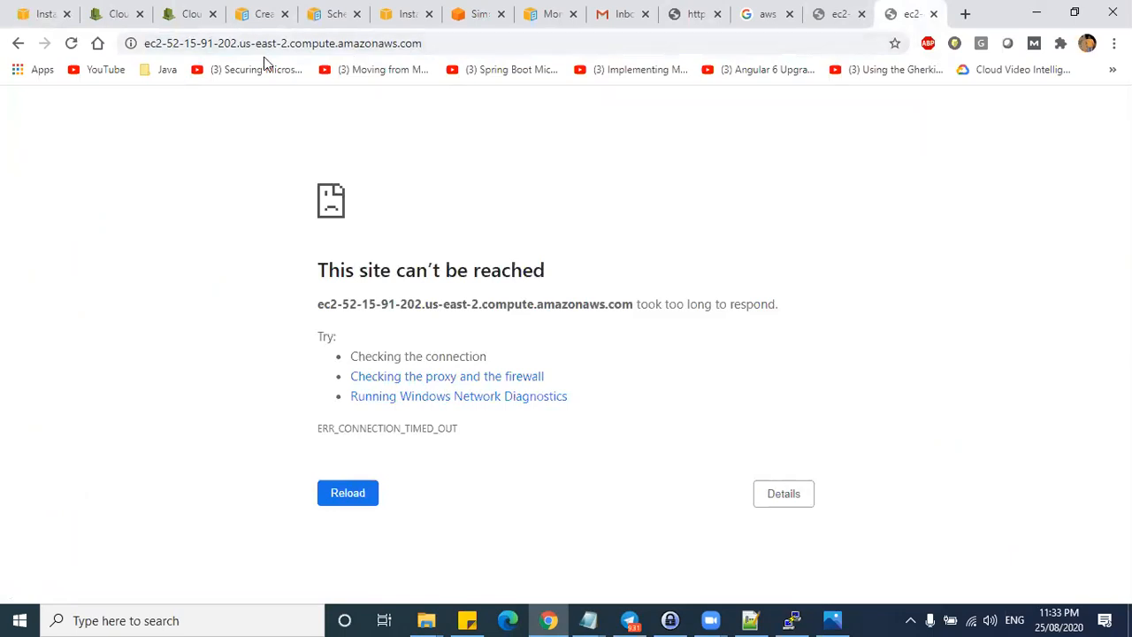
{"action": "left_click_drag", "start_coordinate": [232, 43], "coordinate": [450, 44]}
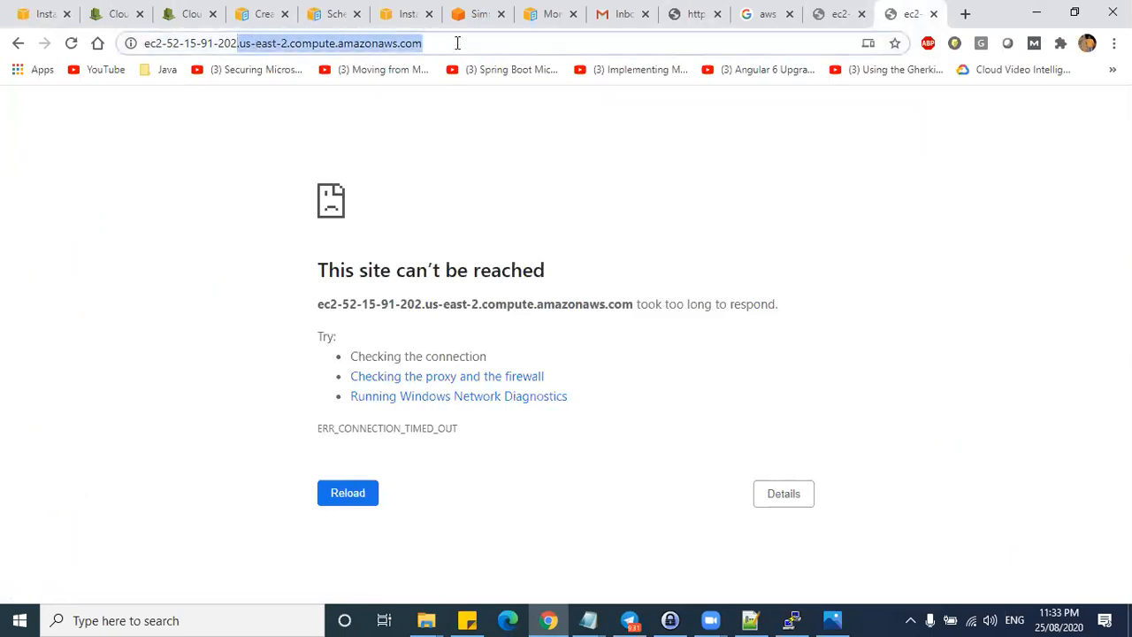
{"action": "key", "text": "BackSpace"}
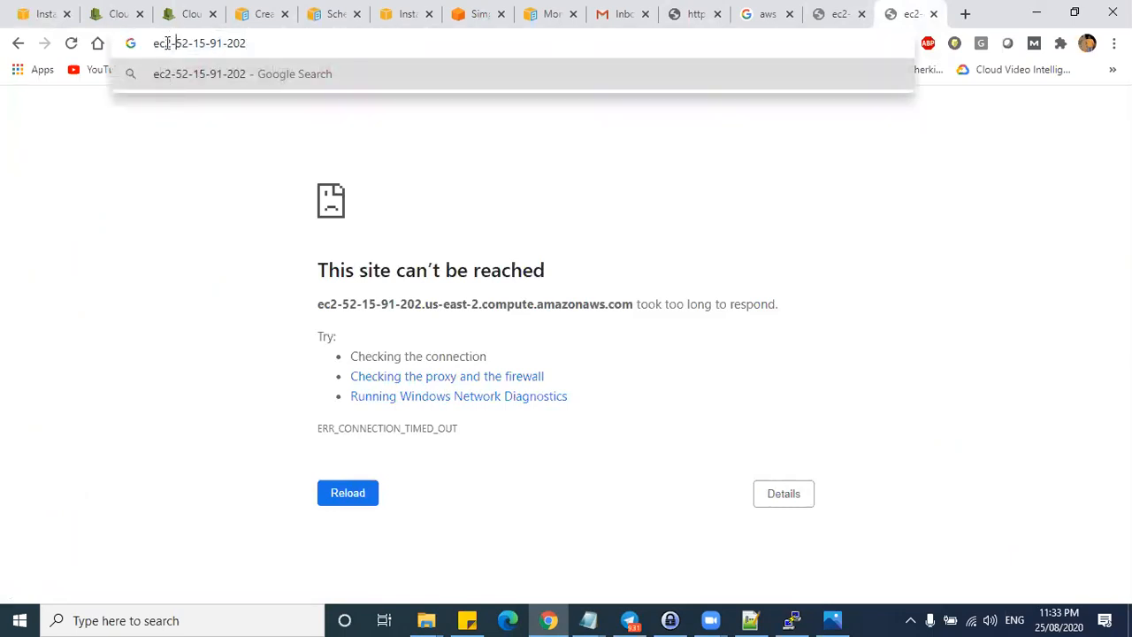
{"action": "left_click_drag", "start_coordinate": [176, 42], "coordinate": [152, 43]}
{"action": "key", "text": "BackSpace"}
{"action": "key", "text": "Return"}
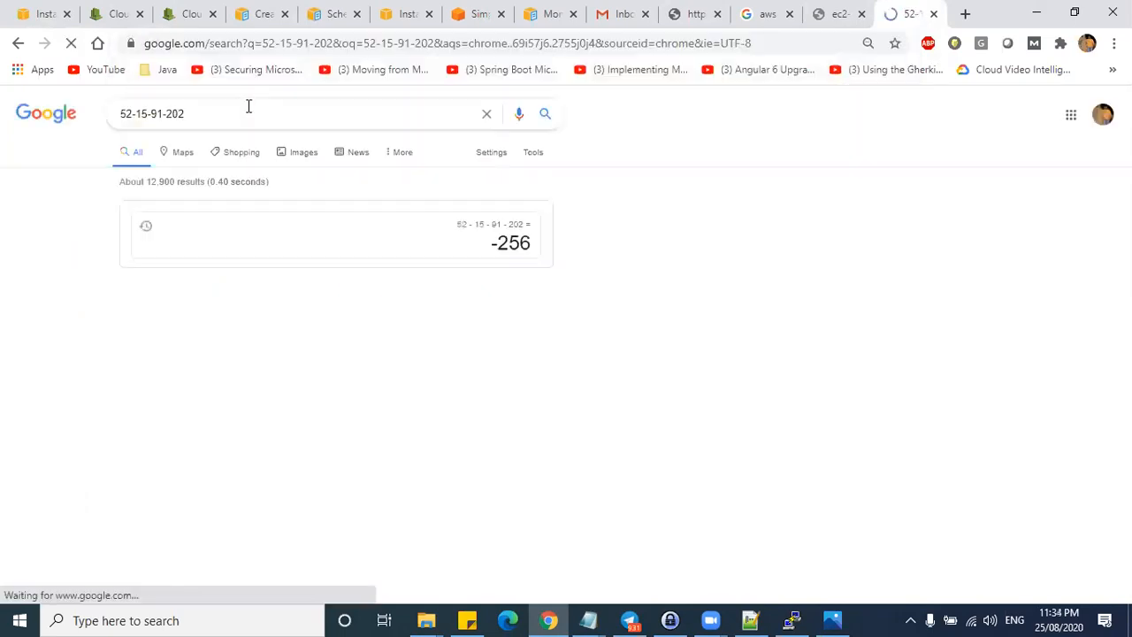
- Copy the instance's public IP 52.15.91.202 from EC2 and load it in the browser
{"action": "left_click", "coordinate": [43, 14]}
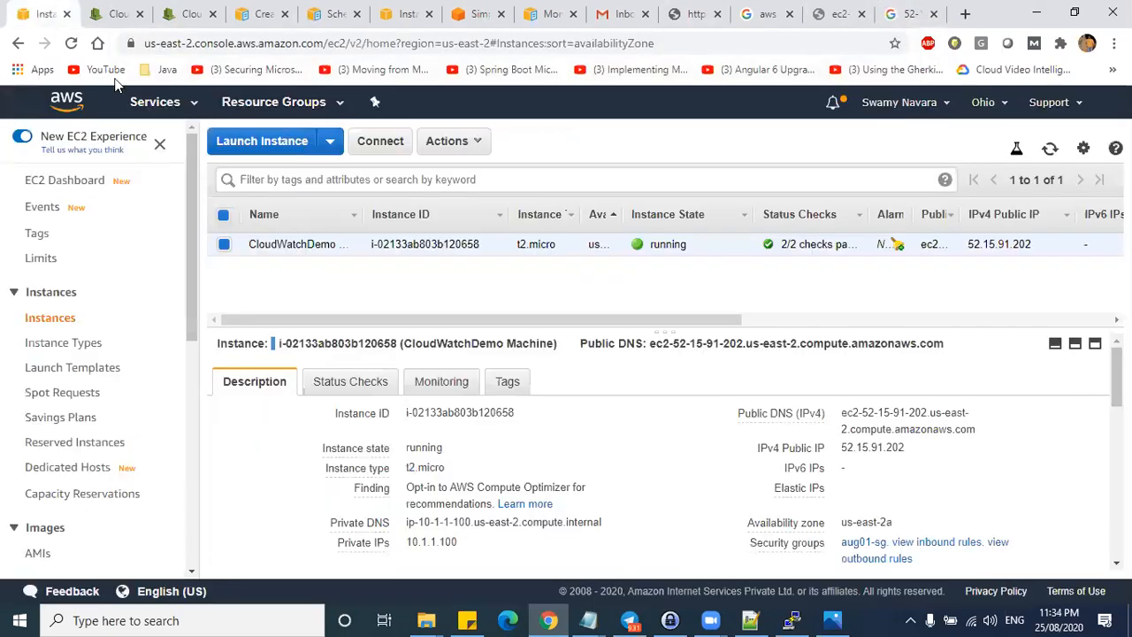
{"action": "left_click", "coordinate": [916, 442]}
{"action": "left_click", "coordinate": [909, 13]}
{"action": "key", "text": "ctrl+v"}
{"action": "key", "text": "Return"}
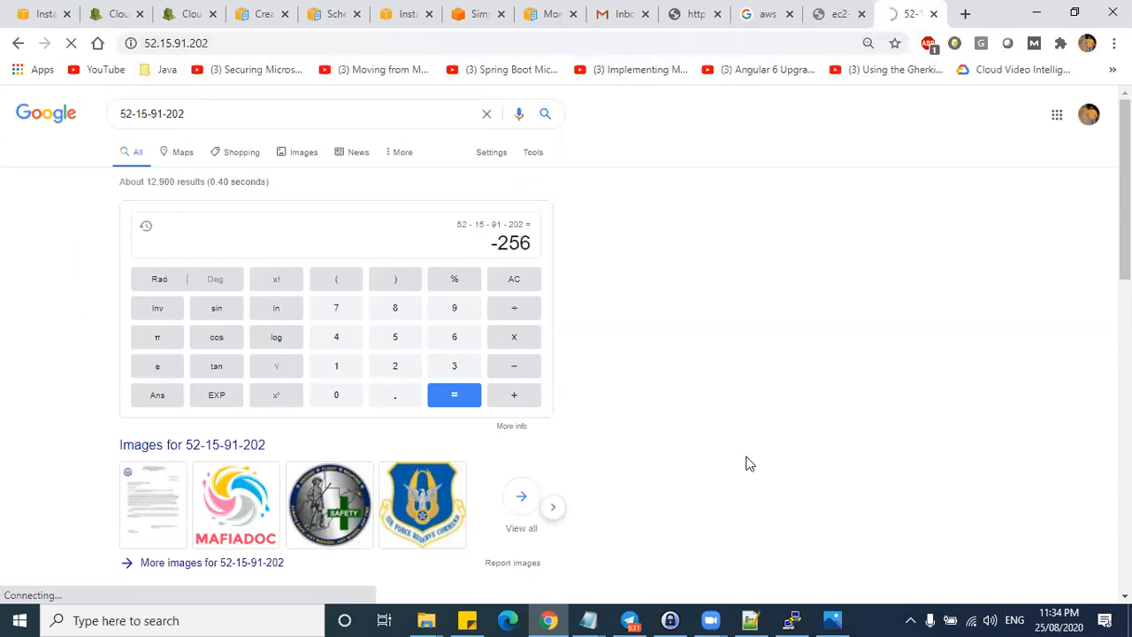
- Stop nginx with 'service nginx stop', fixing the 'ngnix' typo
{"action": "mouse_move", "coordinate": [787, 619]}
{"action": "left_click", "coordinate": [783, 597]}
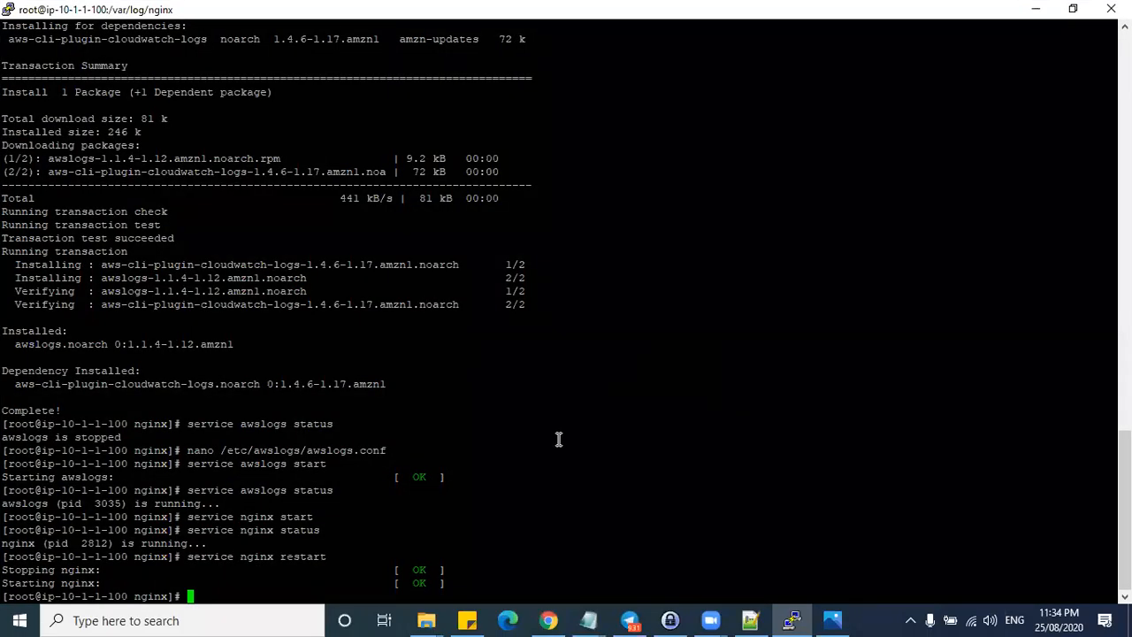
{"action": "type", "text": "service ngnix stop"}
{"action": "key", "text": "Return"}
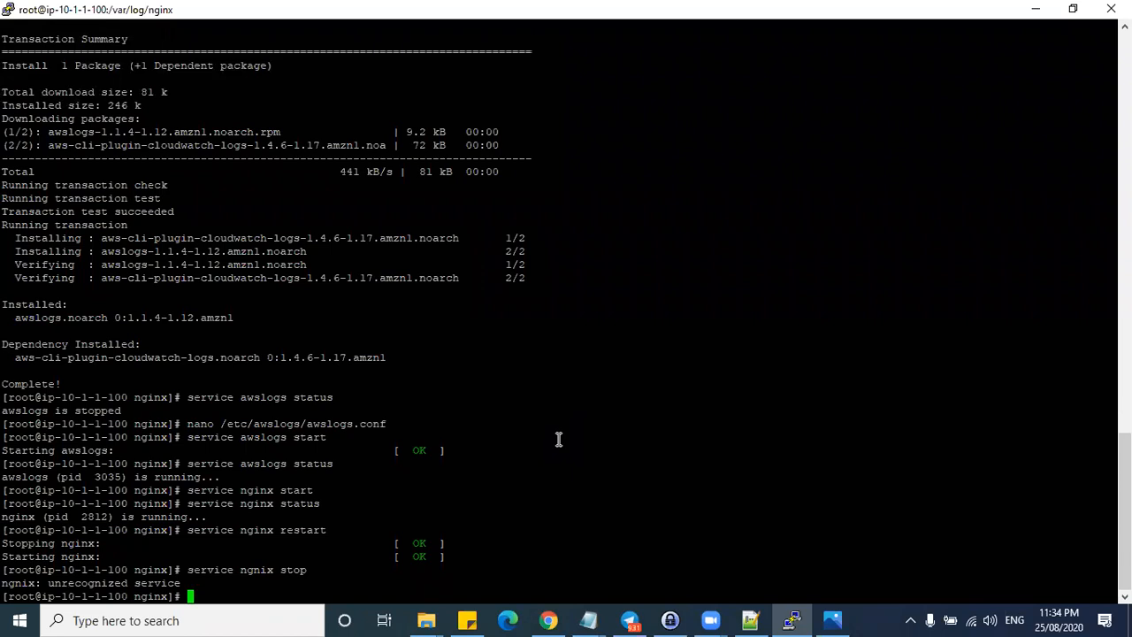
{"action": "key", "text": "Up"}
{"action": "key", "text": "Left"}
{"action": "key", "text": "Left"}
{"action": "key", "text": "Left"}
{"action": "key", "text": "Left"}
{"action": "key", "text": "Left"}
{"action": "key", "text": "Left"}
{"action": "key", "text": "BackSpace"}
{"action": "key", "text": "BackSpace"}
{"action": "type", "text": "in"}
{"action": "key", "text": "Return"}
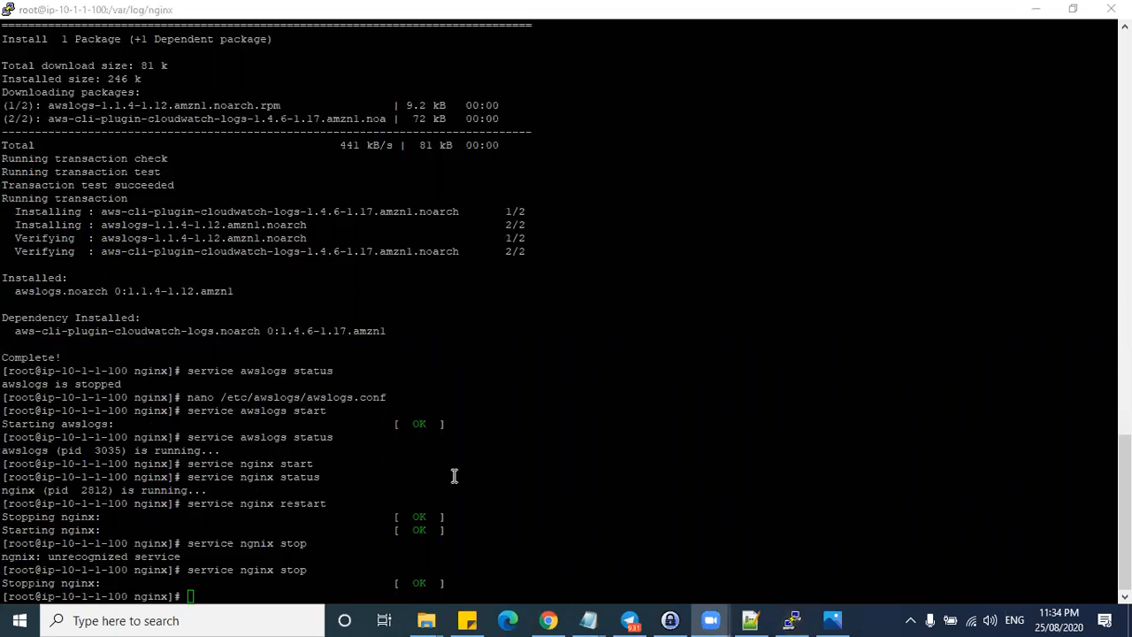
- Try 'yum uninstall nginx -y', then check nginx with 'service nginx status'
{"action": "left_click", "coordinate": [399, 476]}
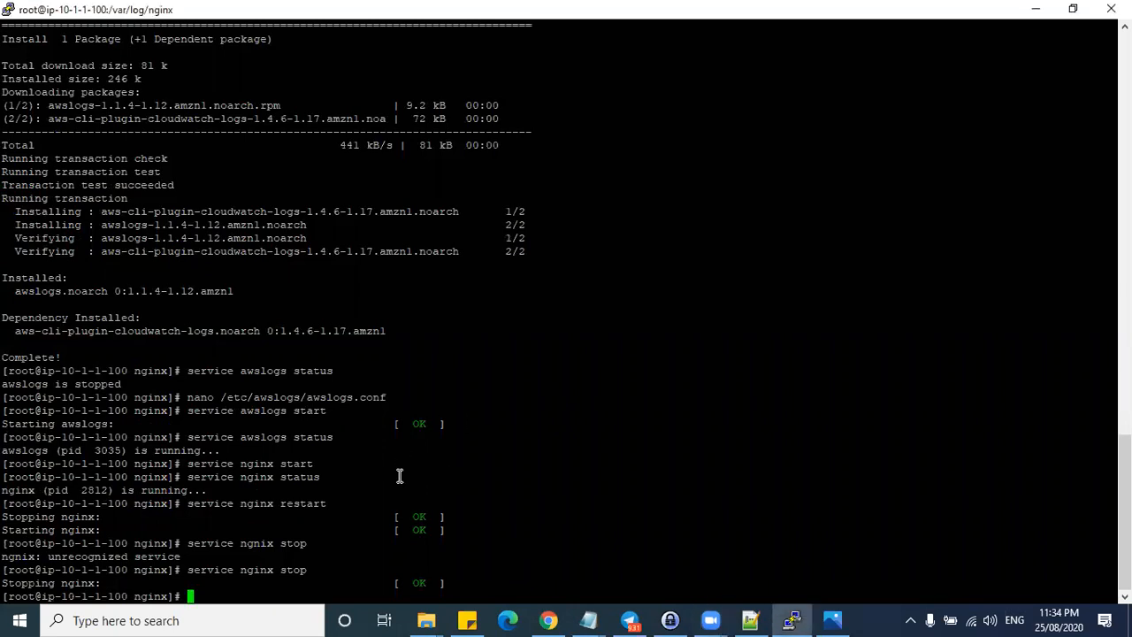
{"action": "type", "text": "yum uninstall nginx -y"}
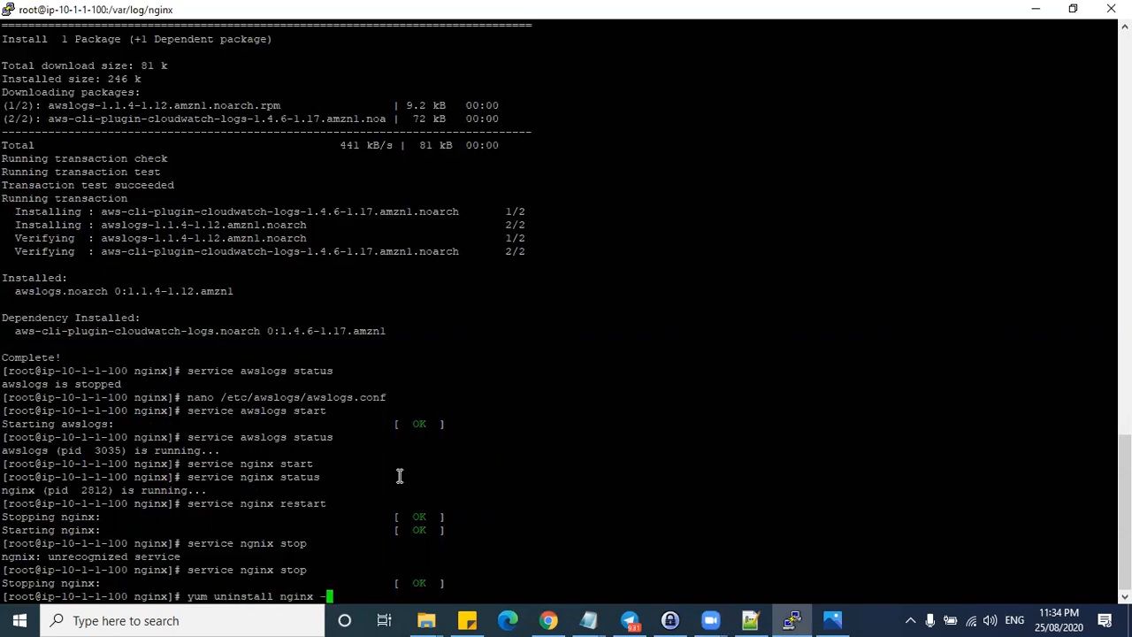
{"action": "key", "text": "Return"}
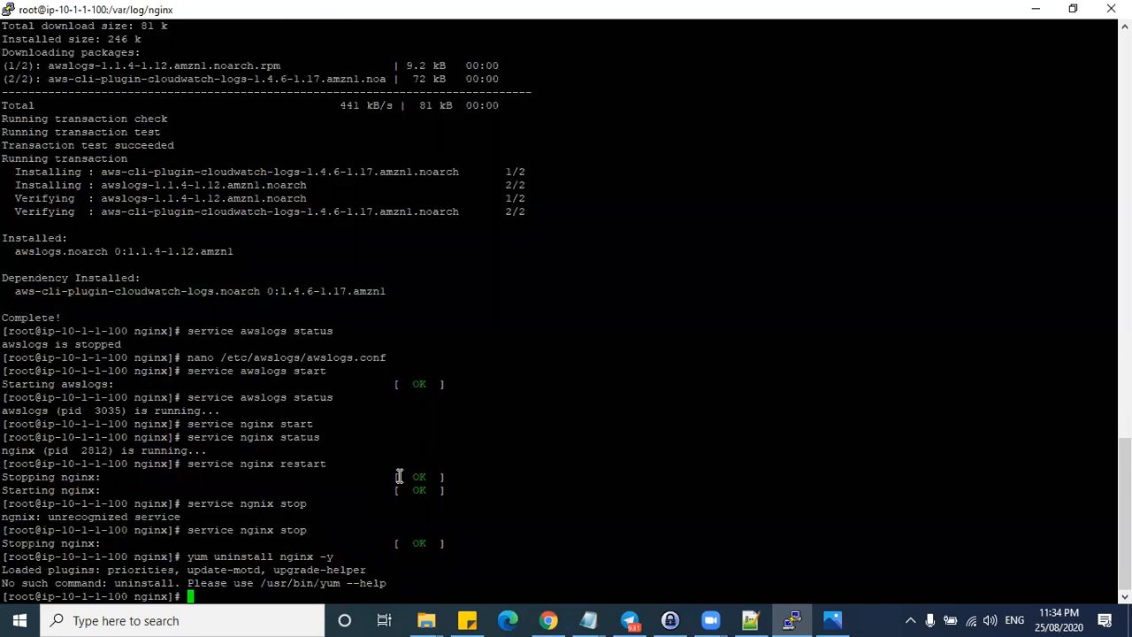
{"action": "key", "text": "Up"}
{"action": "key", "text": "Left"}
{"action": "key", "text": "Left"}
{"action": "key", "text": "Left"}
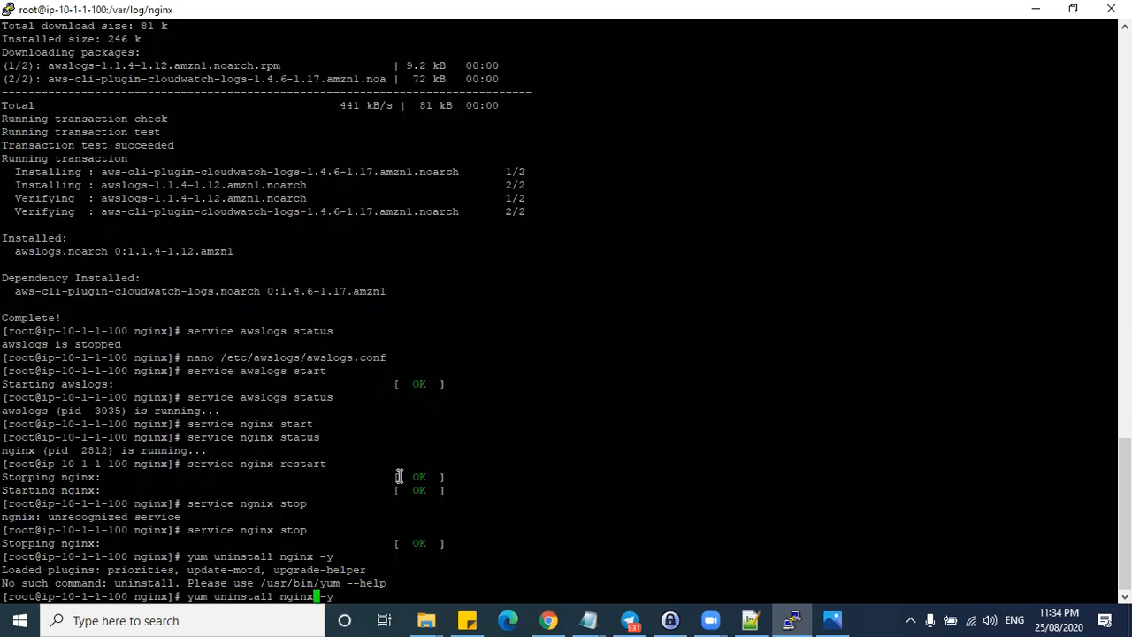
{"action": "key", "text": "BackSpace"}
{"action": "key", "text": "BackSpace"}
{"action": "key", "text": "BackSpace"}
{"action": "key", "text": "BackSpace"}
{"action": "key", "text": "BackSpace"}
{"action": "key", "text": "BackSpace"}
{"action": "key", "text": "BackSpace"}
{"action": "key", "text": "BackSpace"}
{"action": "key", "text": "BackSpace"}
{"action": "key", "text": "BackSpace"}
{"action": "key", "text": "BackSpace"}
{"action": "key", "text": "BackSpace"}
{"action": "key", "text": "BackSpace"}
{"action": "key", "text": "BackSpace"}
{"action": "key", "text": "BackSpace"}
{"action": "key", "text": "BackSpace"}
{"action": "key", "text": "BackSpace"}
{"action": "key", "text": "BackSpace"}
{"action": "key", "text": "BackSpace"}
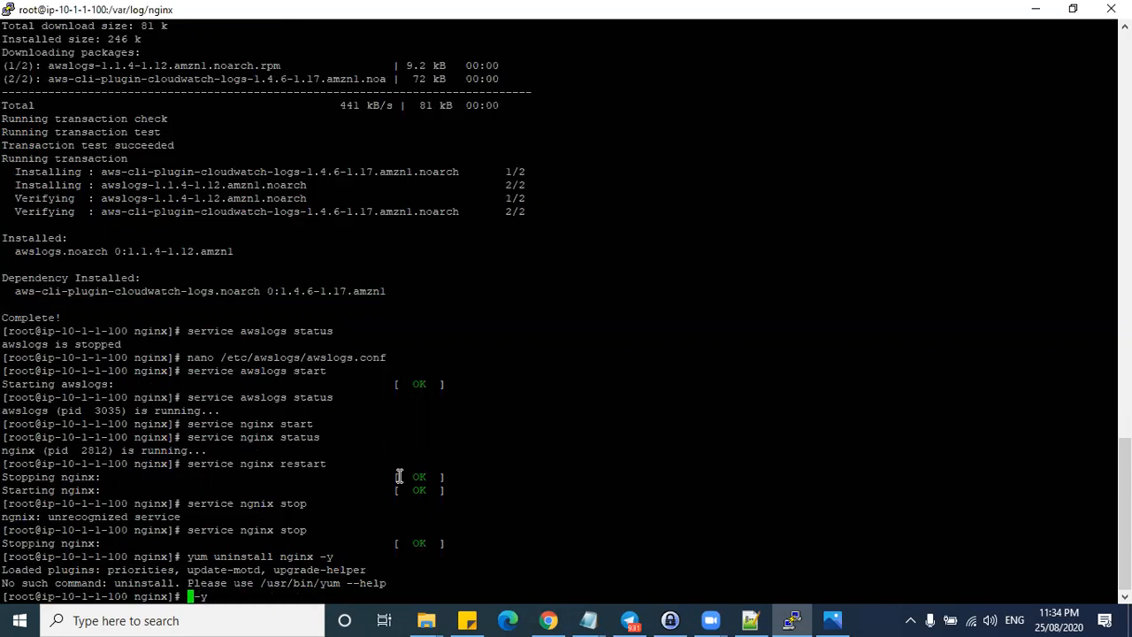
{"action": "type", "text": "service s"}
{"action": "key", "text": "BackSpace"}
{"action": "type", "text": "nginx st"}
{"action": "key", "text": "BackSpace"}
{"action": "key", "text": "BackSpace"}
{"action": "type", "text": "status"}
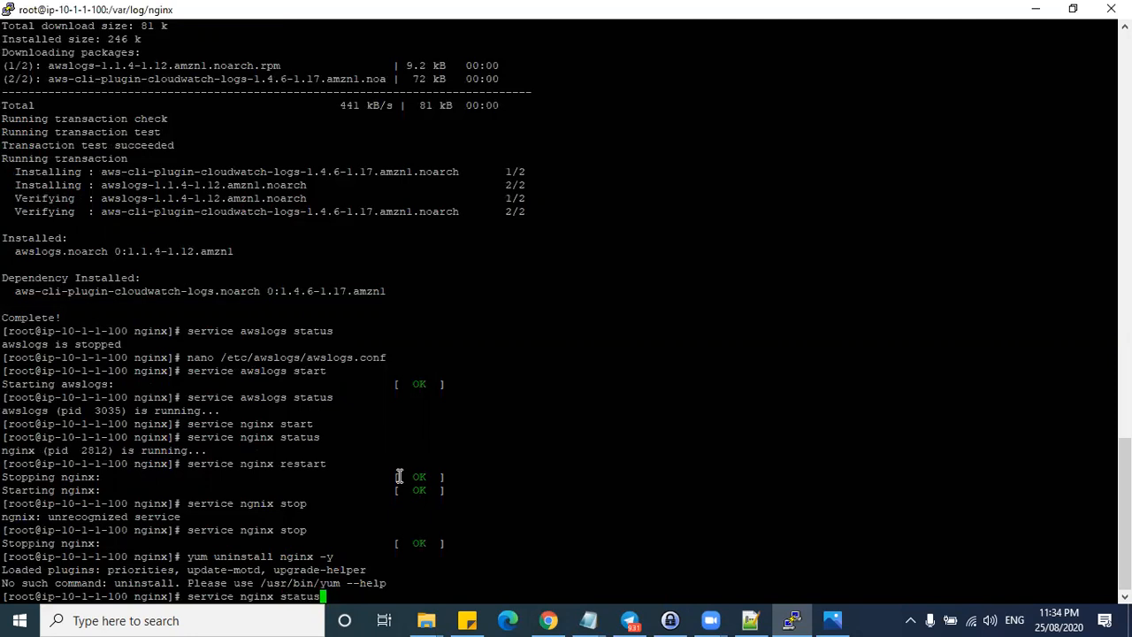
{"action": "key", "text": "Return"}
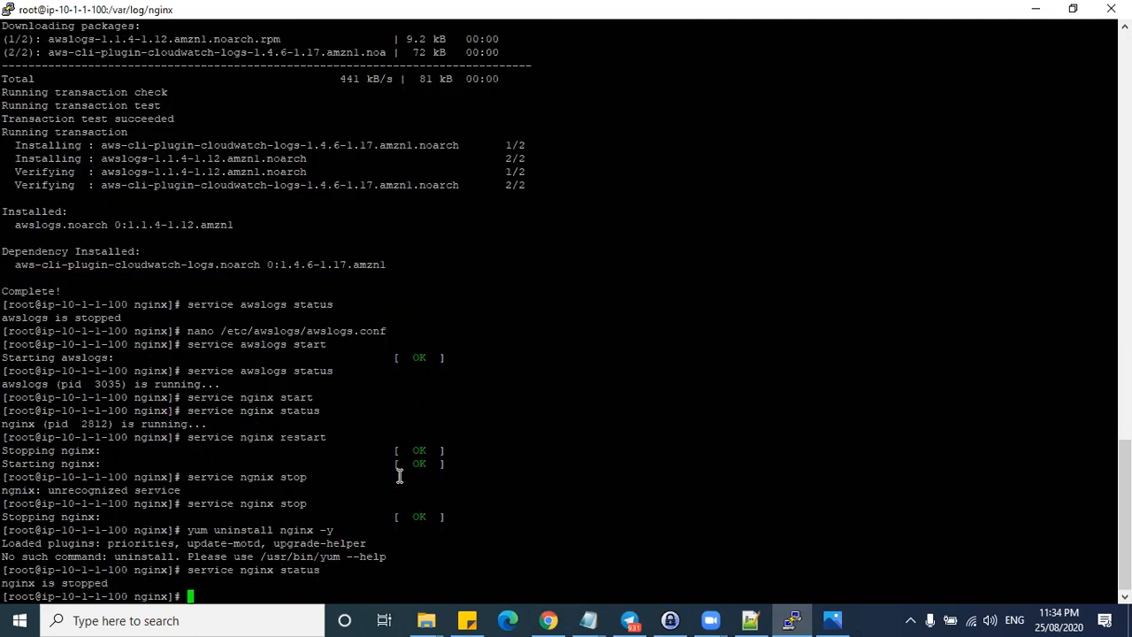
- Start nginx again with 'service nginx start' and begin a curl command
{"action": "key", "text": "Up"}
{"action": "key", "text": "BackSpace"}
{"action": "key", "text": "BackSpace"}
{"action": "key", "text": "BackSpace"}
{"action": "key", "text": "BackSpace"}
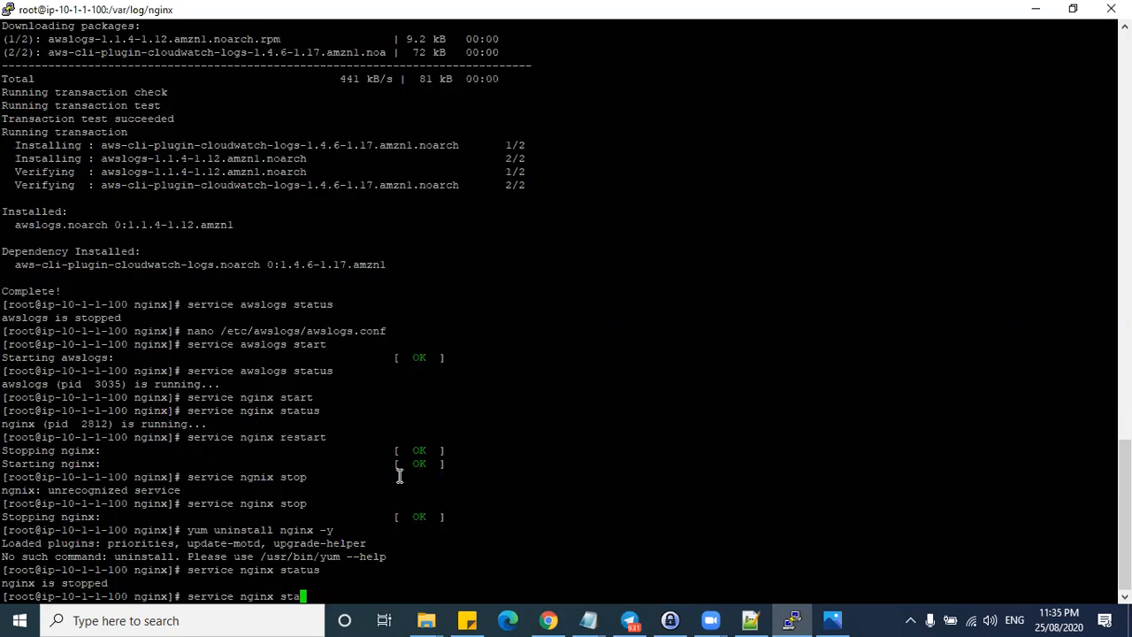
{"action": "type", "text": "art"}
{"action": "key", "text": "Return"}
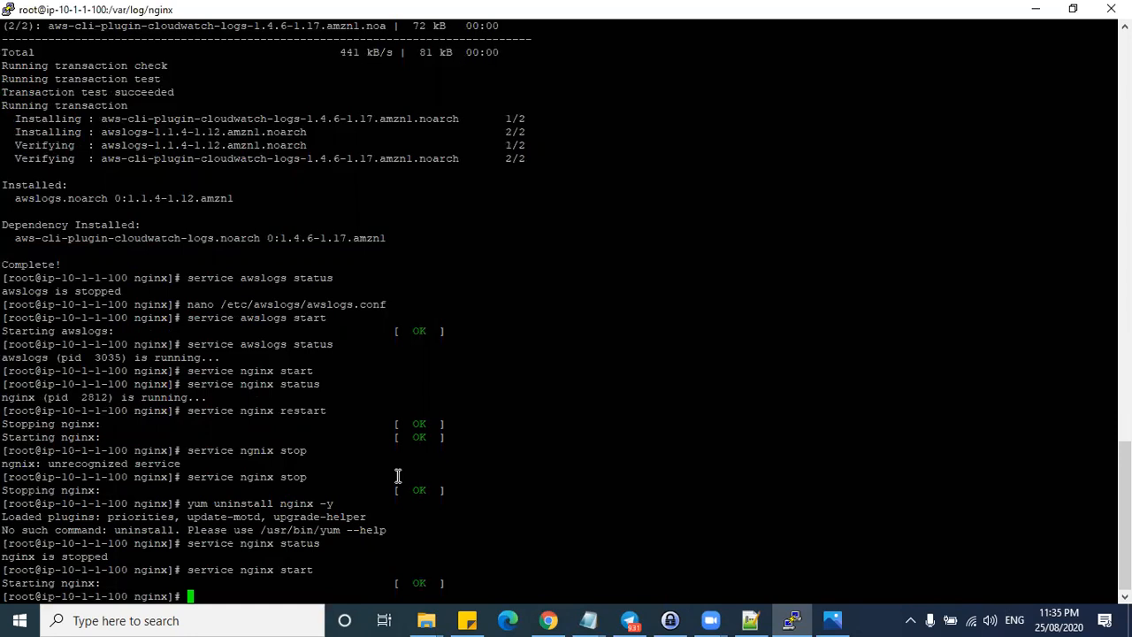
{"action": "type", "text": "curl"}
{"action": "key", "text": "alt+Tab"}
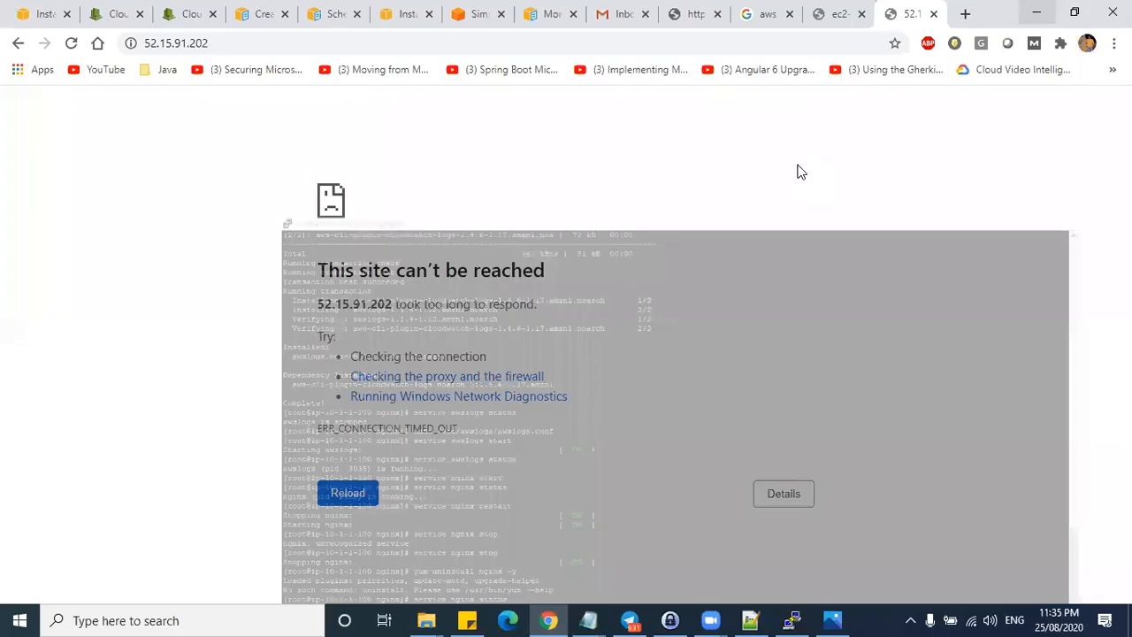
{"action": "left_click", "coordinate": [258, 41]}
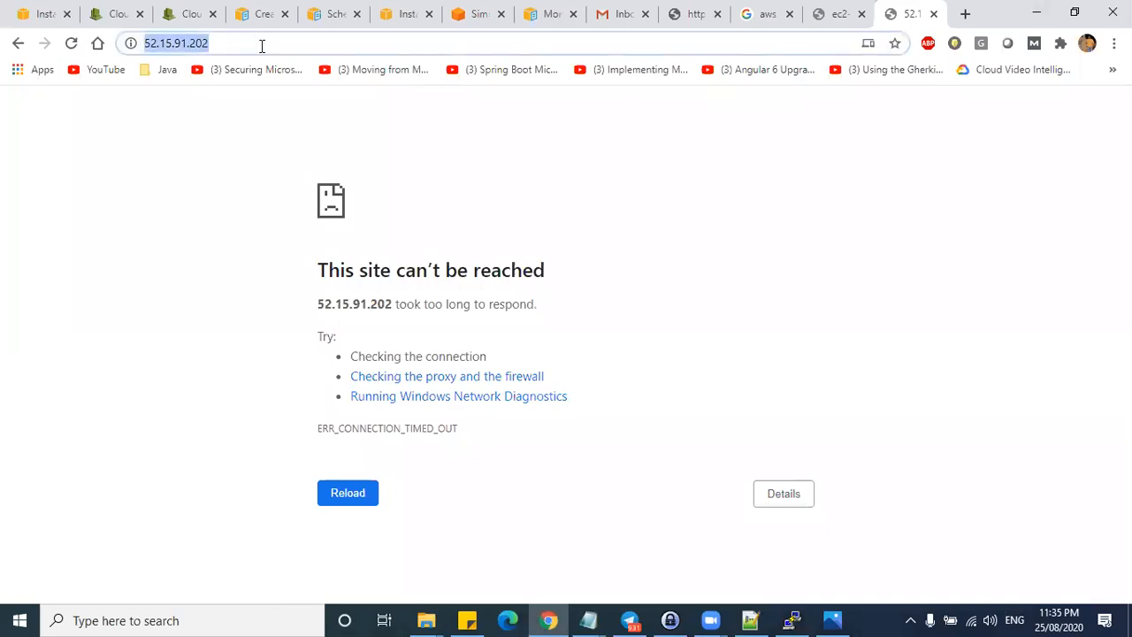
{"action": "key", "text": "ctrl+c"}
{"action": "key", "text": "alt+Tab"}
{"action": "right_click", "coordinate": [505, 546]}
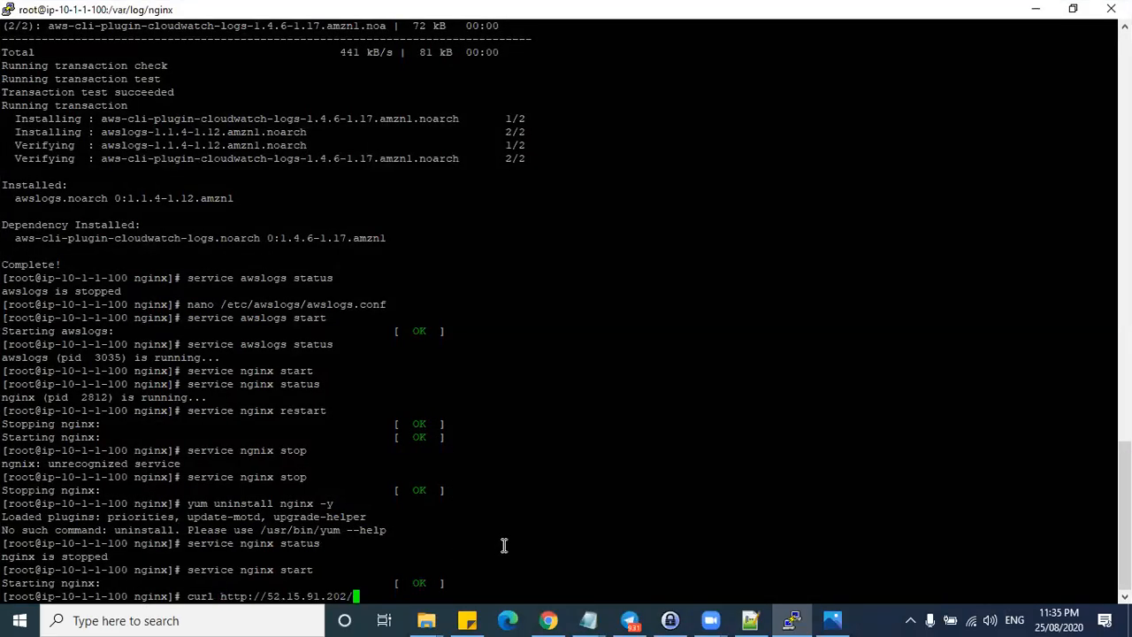
{"action": "key", "text": "Return"}
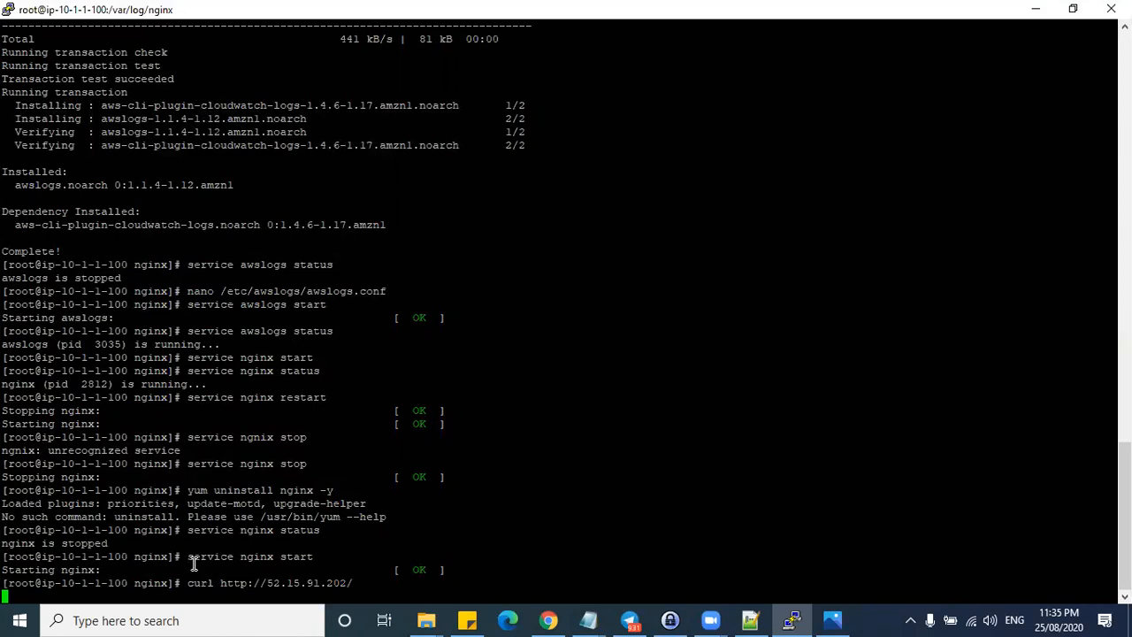
- Highlight the nginx start and curl lines, then go to the test log group's streams page
{"action": "left_click_drag", "start_coordinate": [187, 556], "coordinate": [320, 556]}
{"action": "left_click_drag", "start_coordinate": [188, 583], "coordinate": [353, 581]}
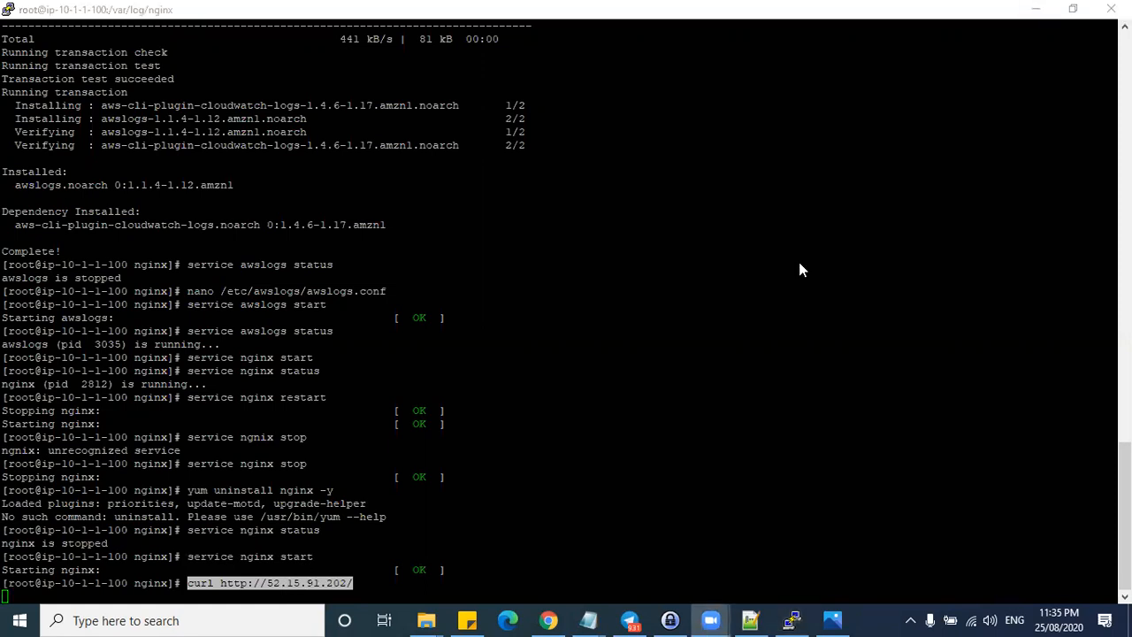
{"action": "left_click", "coordinate": [1035, 8]}
{"action": "left_click", "coordinate": [249, 41]}
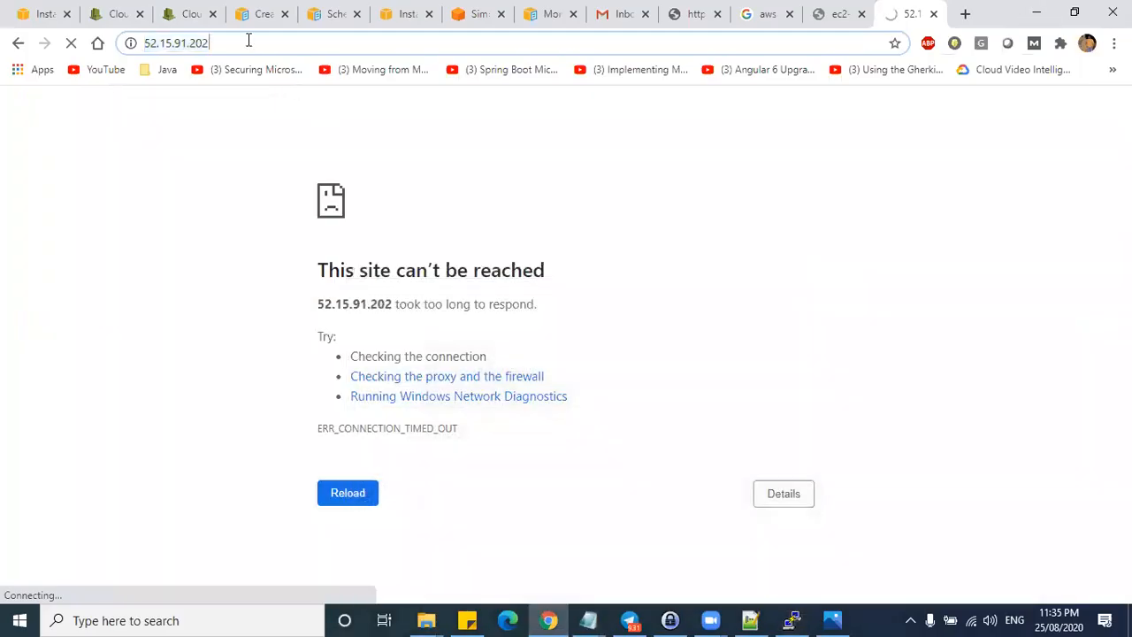
{"action": "left_click", "coordinate": [190, 14]}
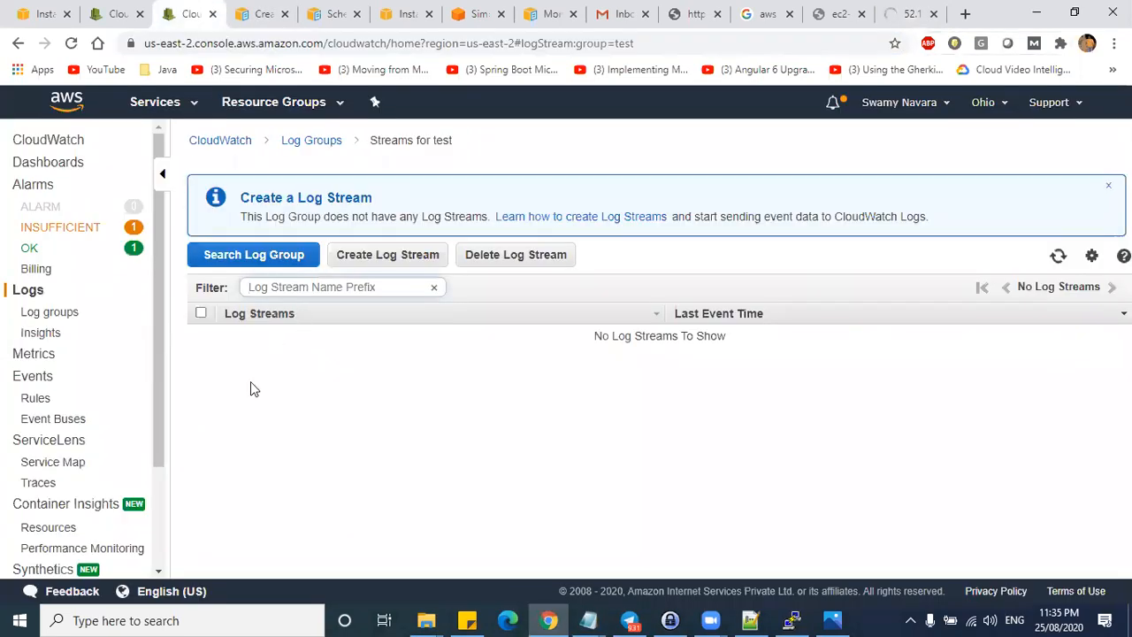
- Return to the log groups list and check the access log group name and path in LabNotes.txt
{"action": "left_click", "coordinate": [46, 313]}
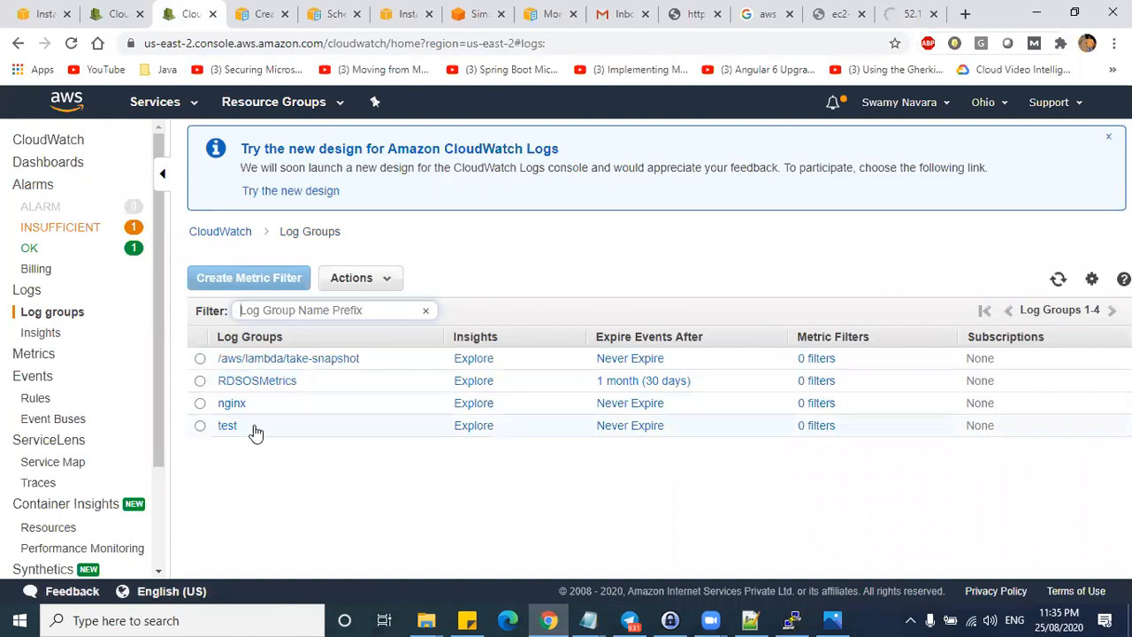
{"action": "key", "text": "alt+Tab"}
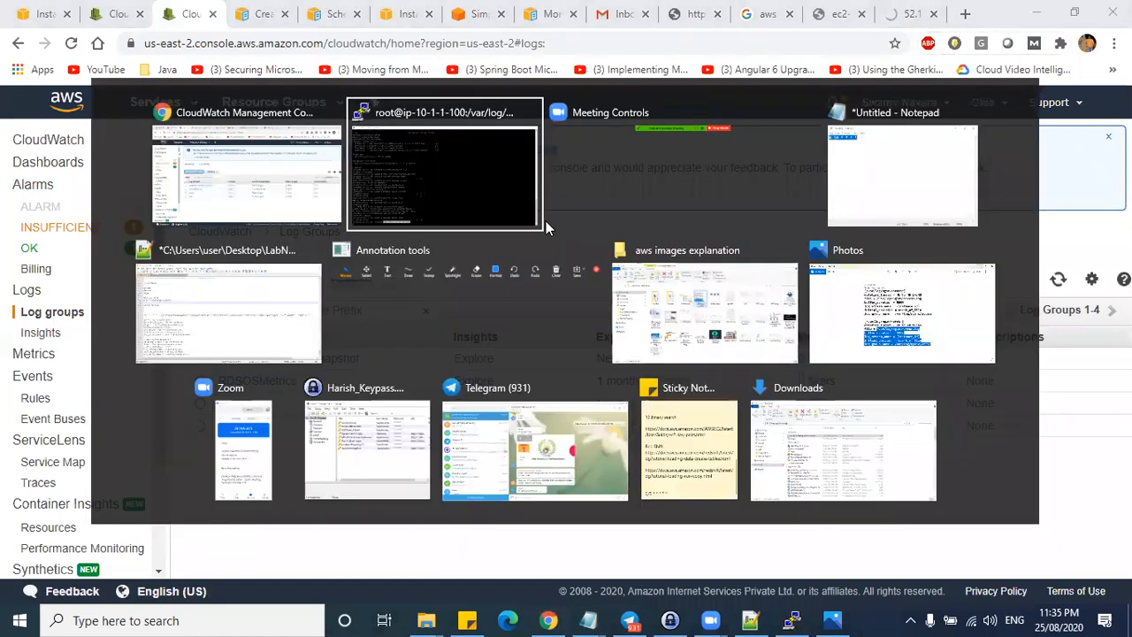
{"action": "left_click", "coordinate": [147, 324]}
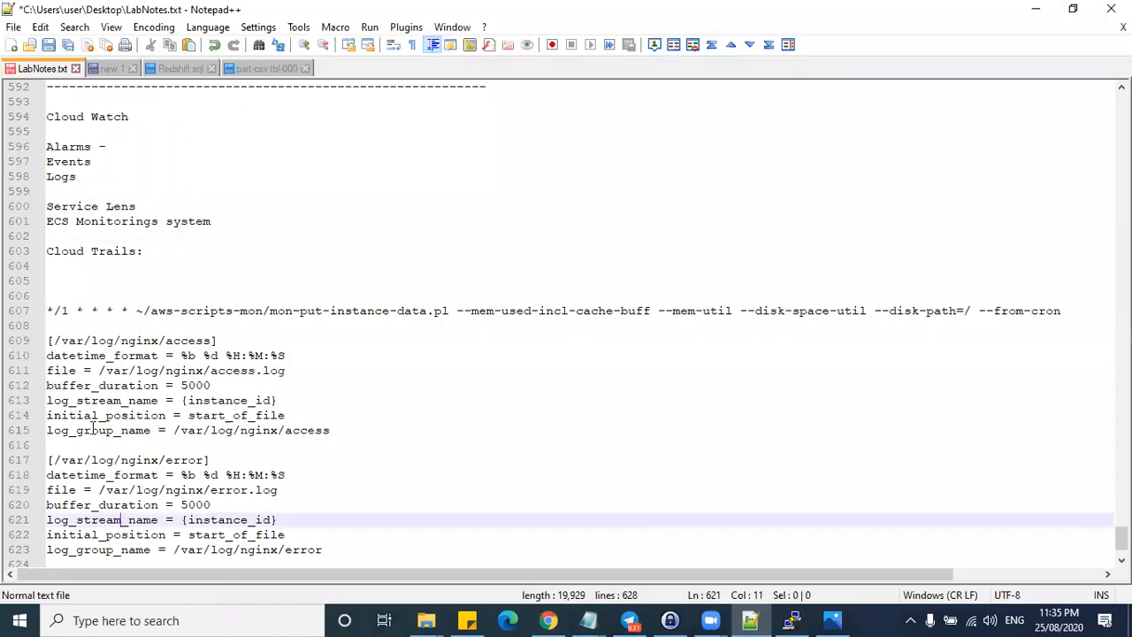
{"action": "left_click", "coordinate": [123, 431]}
{"action": "left_click", "coordinate": [174, 431]}
{"action": "left_click_drag", "start_coordinate": [209, 431], "coordinate": [323, 431]}
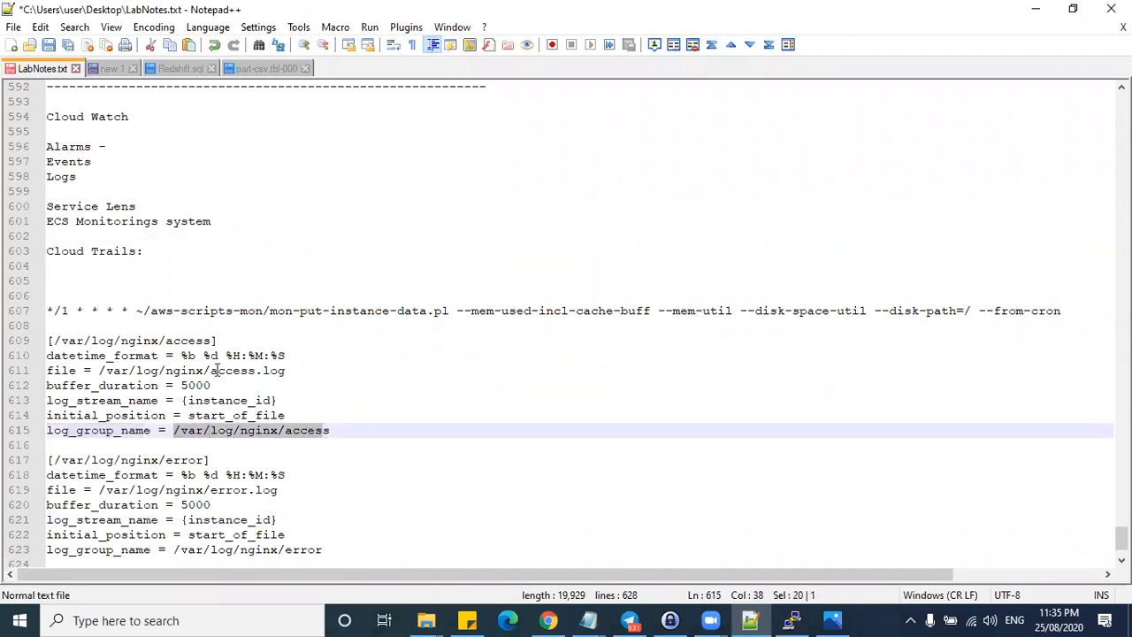
{"action": "left_click", "coordinate": [215, 370]}
{"action": "key", "text": "alt+Tab"}
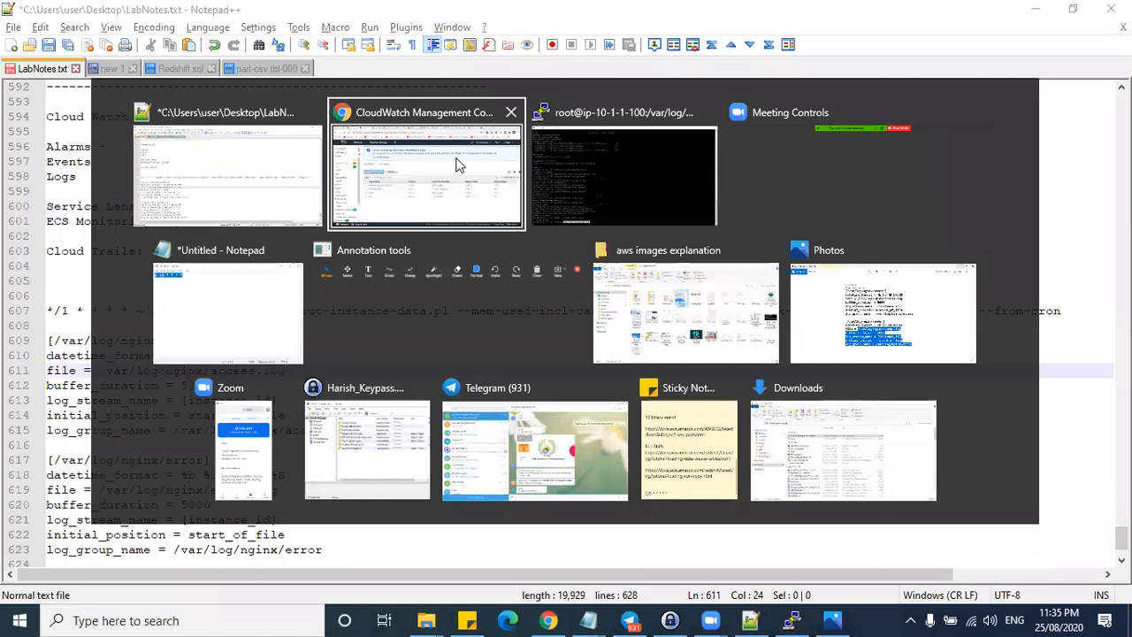
{"action": "left_click", "coordinate": [457, 164]}
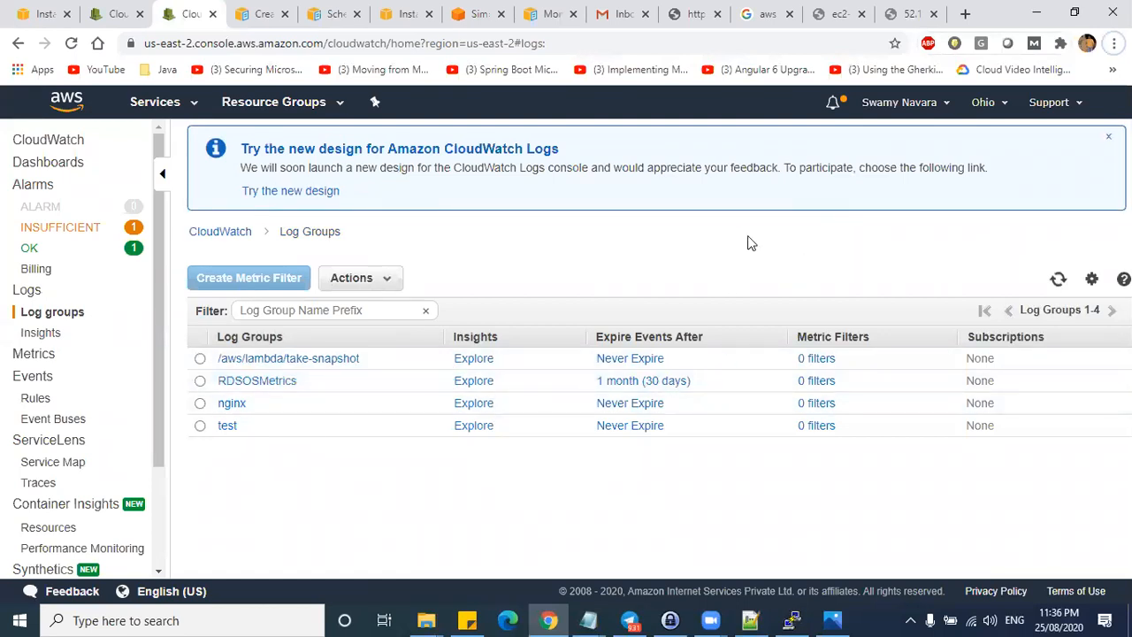
- Highlight the earlier nginx status command in PuTTY, then return to the log groups list
{"action": "key", "text": "alt+Tab"}
{"action": "left_click", "coordinate": [791, 620]}
{"action": "left_click_drag", "start_coordinate": [188, 530], "coordinate": [320, 529]}
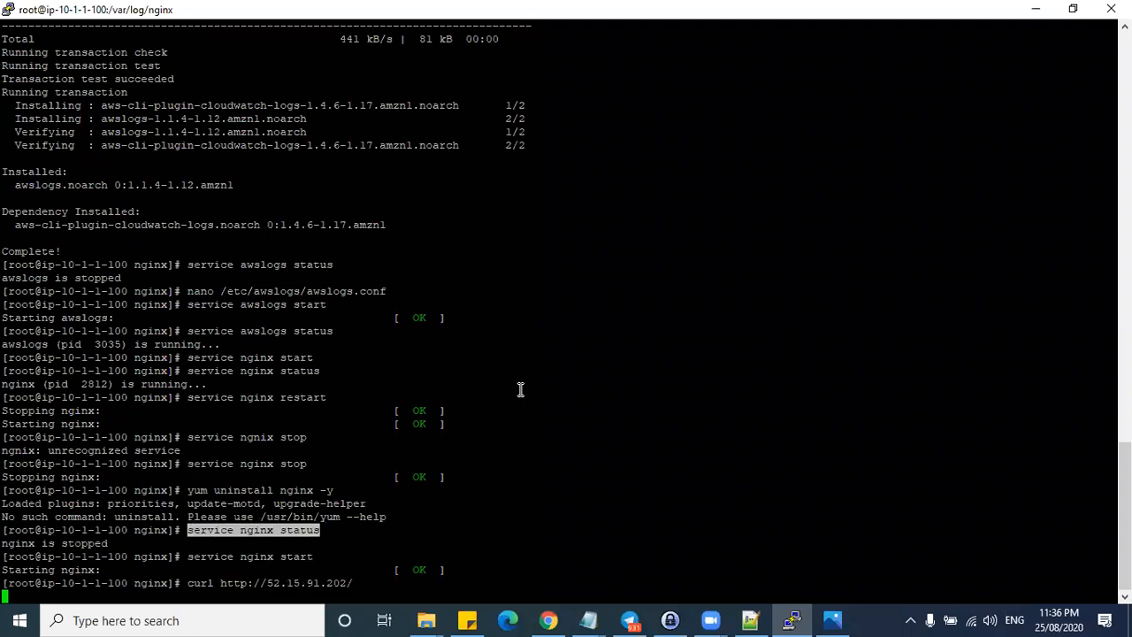
{"action": "left_click", "coordinate": [1035, 8]}
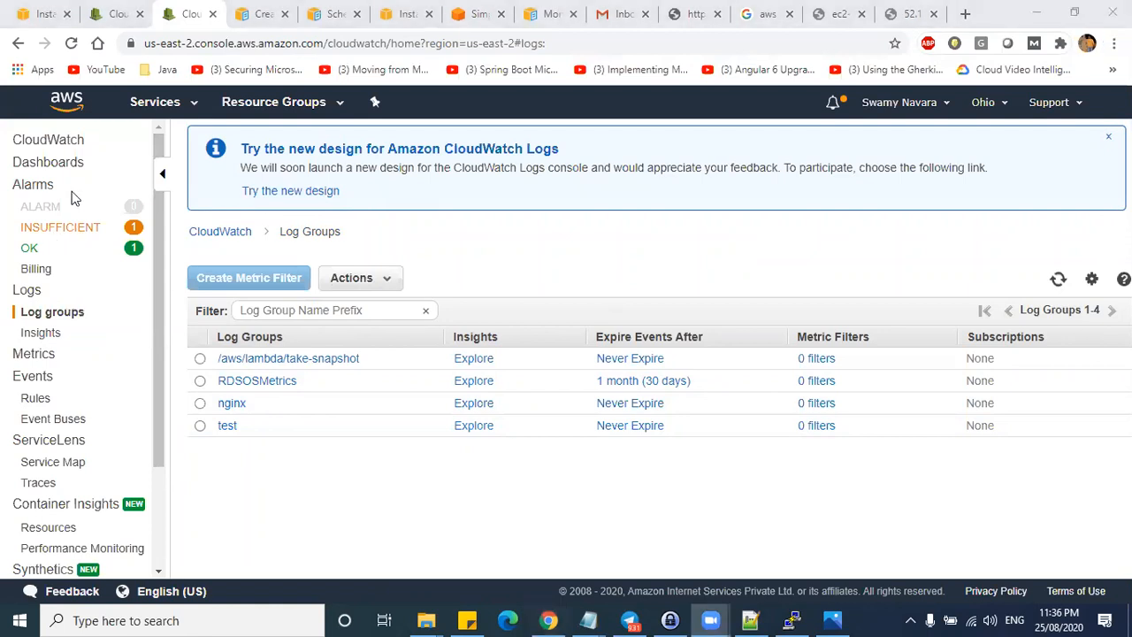
{"action": "left_click_drag", "start_coordinate": [64, 186], "coordinate": [93, 175]}
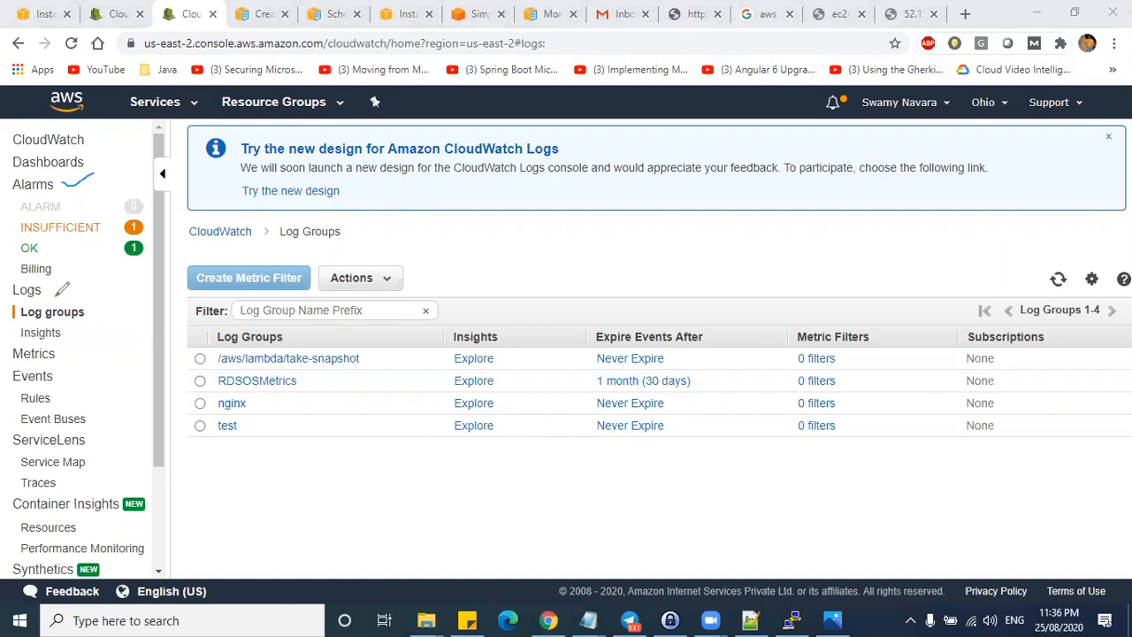
{"action": "left_click_drag", "start_coordinate": [54, 296], "coordinate": [86, 276]}
{"action": "left_click_drag", "start_coordinate": [62, 356], "coordinate": [92, 340]}
{"action": "left_click_drag", "start_coordinate": [63, 377], "coordinate": [91, 360]}
{"action": "mouse_move", "coordinate": [6, 434]}
{"action": "left_mouse_down"}
{"action": "mouse_move", "coordinate": [120, 423]}
{"action": "mouse_move", "coordinate": [142, 257]}
{"action": "mouse_move", "coordinate": [85, 162]}
{"action": "mouse_move", "coordinate": [7, 170]}
{"action": "mouse_move", "coordinate": [9, 432]}
{"action": "left_mouse_up"}
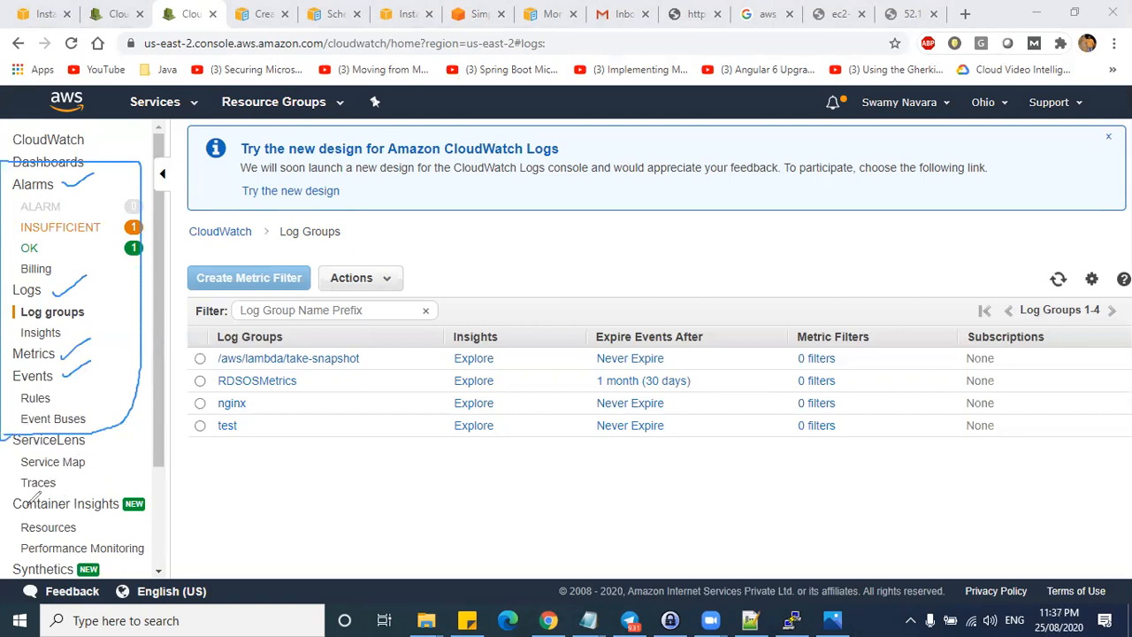
{"action": "mouse_move", "coordinate": [14, 497]}
{"action": "left_mouse_down"}
{"action": "mouse_move", "coordinate": [157, 494]}
{"action": "mouse_move", "coordinate": [159, 550]}
{"action": "mouse_move", "coordinate": [53, 567]}
{"action": "mouse_move", "coordinate": [7, 507]}
{"action": "left_mouse_up"}
{"action": "mouse_move", "coordinate": [162, 525]}
{"action": "left_mouse_down"}
{"action": "mouse_move", "coordinate": [229, 523]}
{"action": "mouse_move", "coordinate": [226, 541]}
{"action": "left_mouse_up"}
{"action": "mouse_move", "coordinate": [276, 508]}
{"action": "left_mouse_down"}
{"action": "mouse_move", "coordinate": [295, 498]}
{"action": "mouse_move", "coordinate": [313, 513]}
{"action": "mouse_move", "coordinate": [354, 493]}
{"action": "mouse_move", "coordinate": [314, 529]}
{"action": "mouse_move", "coordinate": [371, 540]}
{"action": "mouse_move", "coordinate": [372, 563]}
{"action": "mouse_move", "coordinate": [389, 541]}
{"action": "mouse_move", "coordinate": [462, 534]}
{"action": "left_mouse_up"}
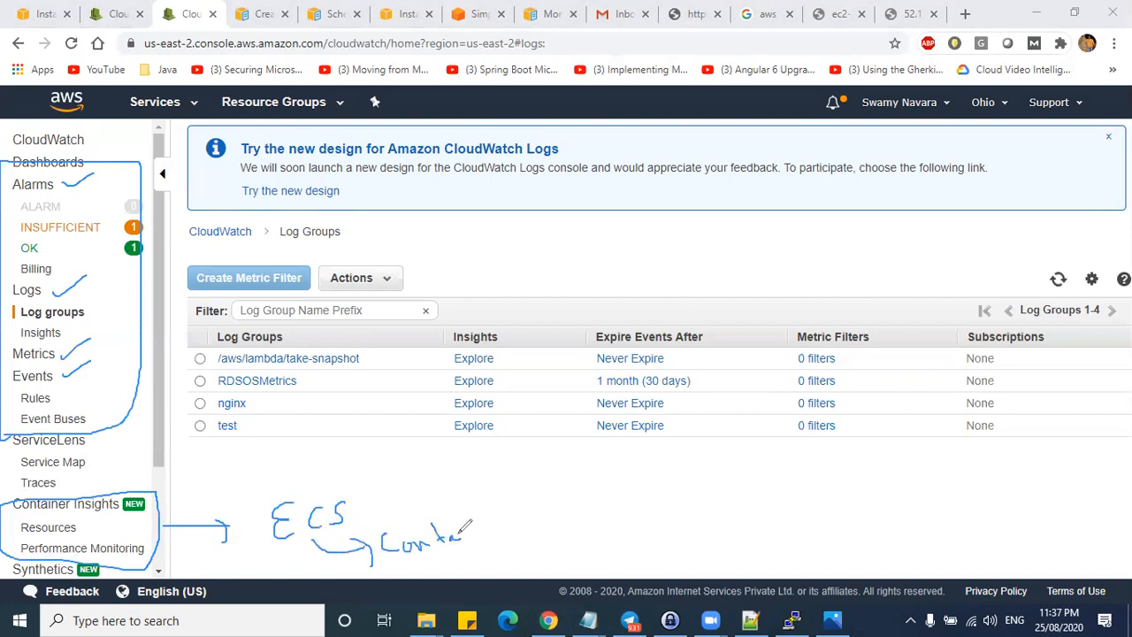
{"action": "left_click_drag", "start_coordinate": [85, 530], "coordinate": [100, 523]}
{"action": "key", "text": "Escape"}
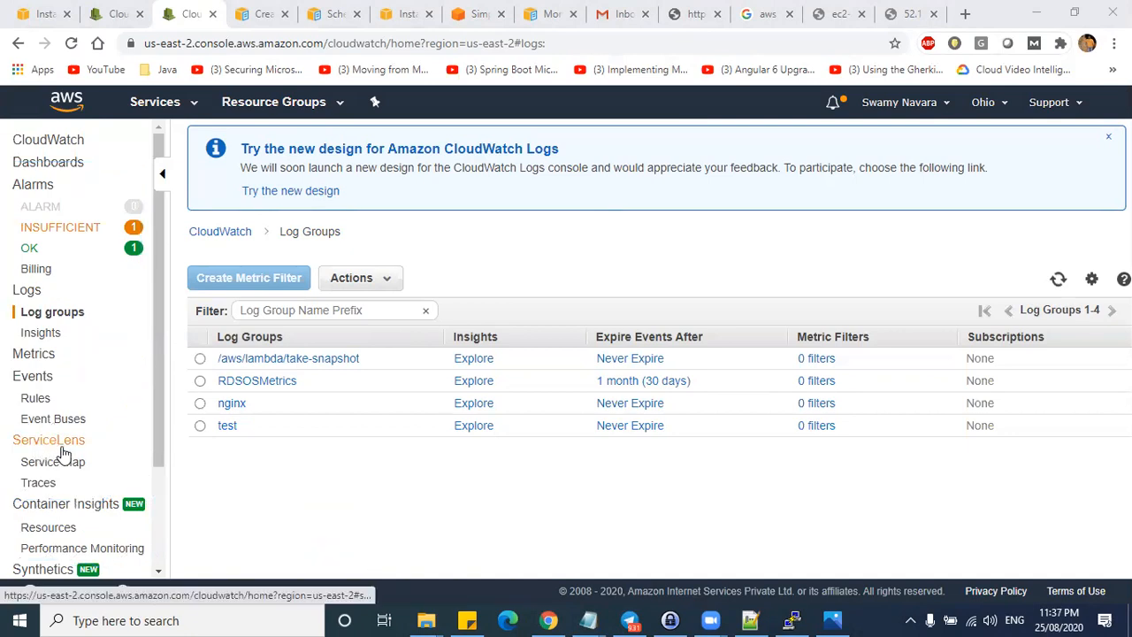
- From ServiceLens, start the X-Ray demo app setup and choose 'Launch a sample application (Node.js)'
{"action": "left_click", "coordinate": [63, 446]}
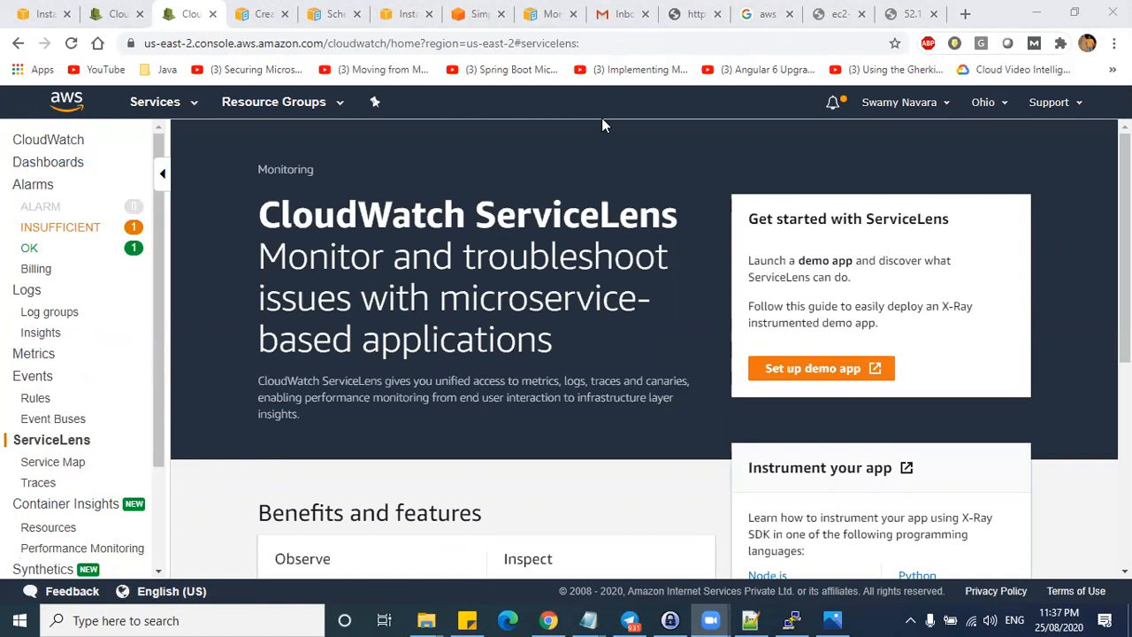
{"action": "left_click", "coordinate": [776, 358]}
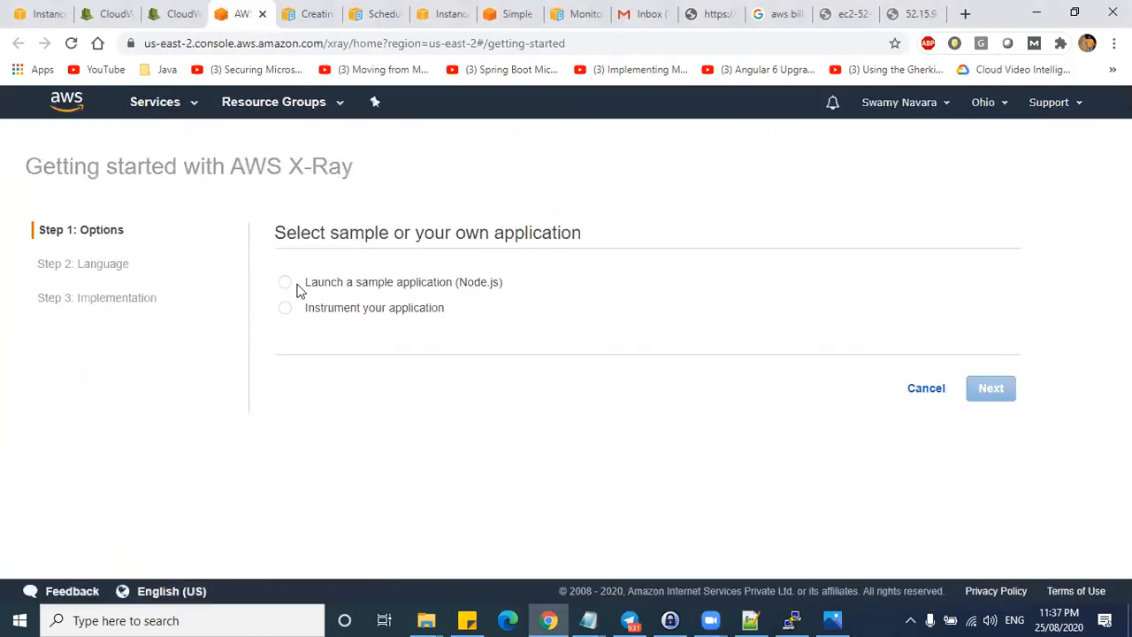
{"action": "left_click_drag", "start_coordinate": [510, 285], "coordinate": [308, 287]}
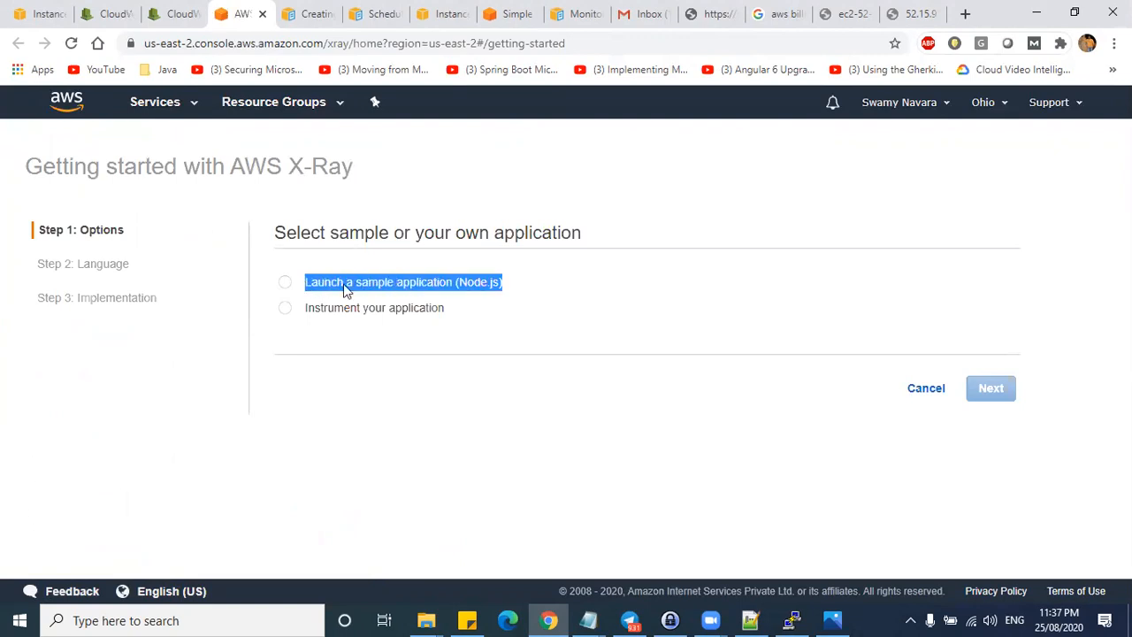
{"action": "left_click", "coordinate": [473, 285]}
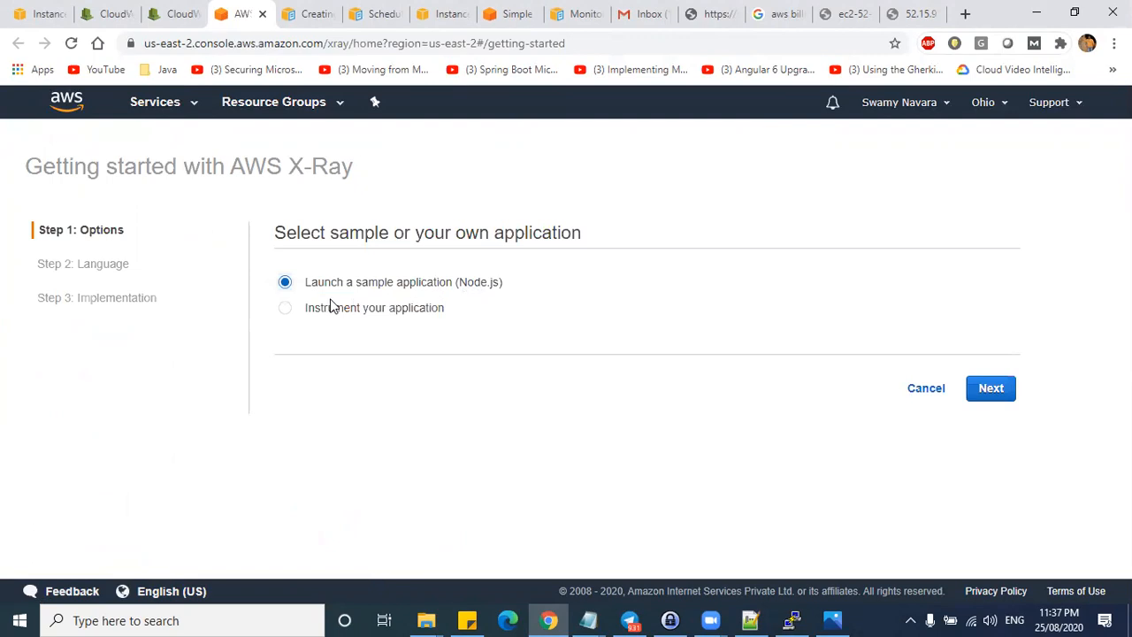
{"action": "left_click_drag", "start_coordinate": [237, 169], "coordinate": [382, 174]}
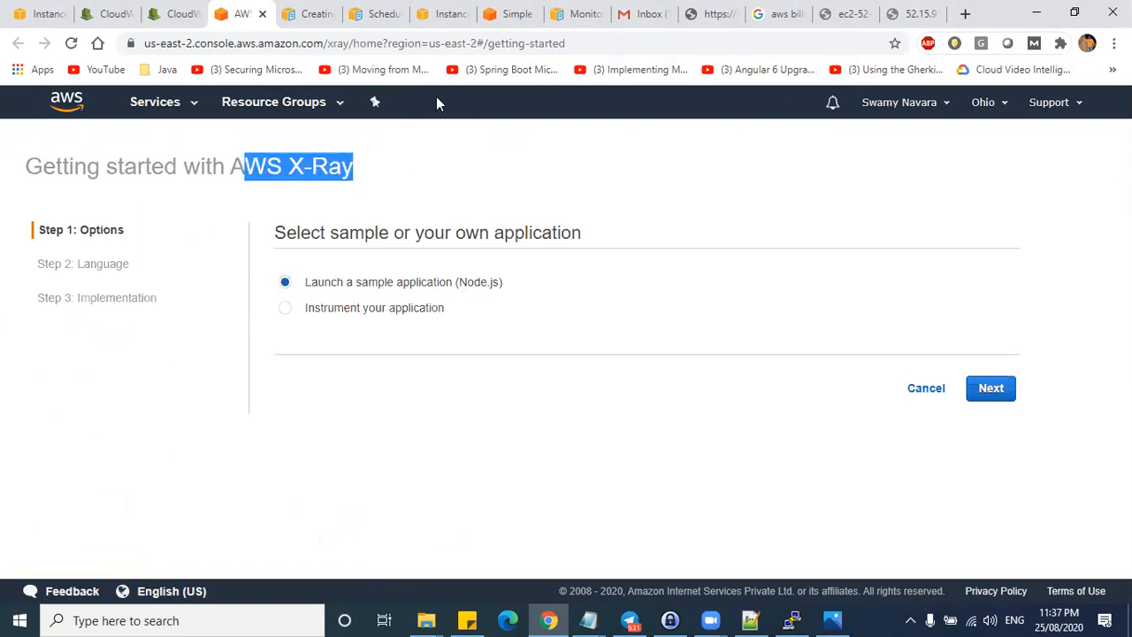
{"action": "mouse_move", "coordinate": [767, 153]}
{"action": "left_mouse_down"}
{"action": "mouse_move", "coordinate": [775, 183]}
{"action": "mouse_move", "coordinate": [819, 199]}
{"action": "mouse_move", "coordinate": [820, 215]}
{"action": "mouse_move", "coordinate": [836, 208]}
{"action": "mouse_move", "coordinate": [826, 196]}
{"action": "left_mouse_up"}
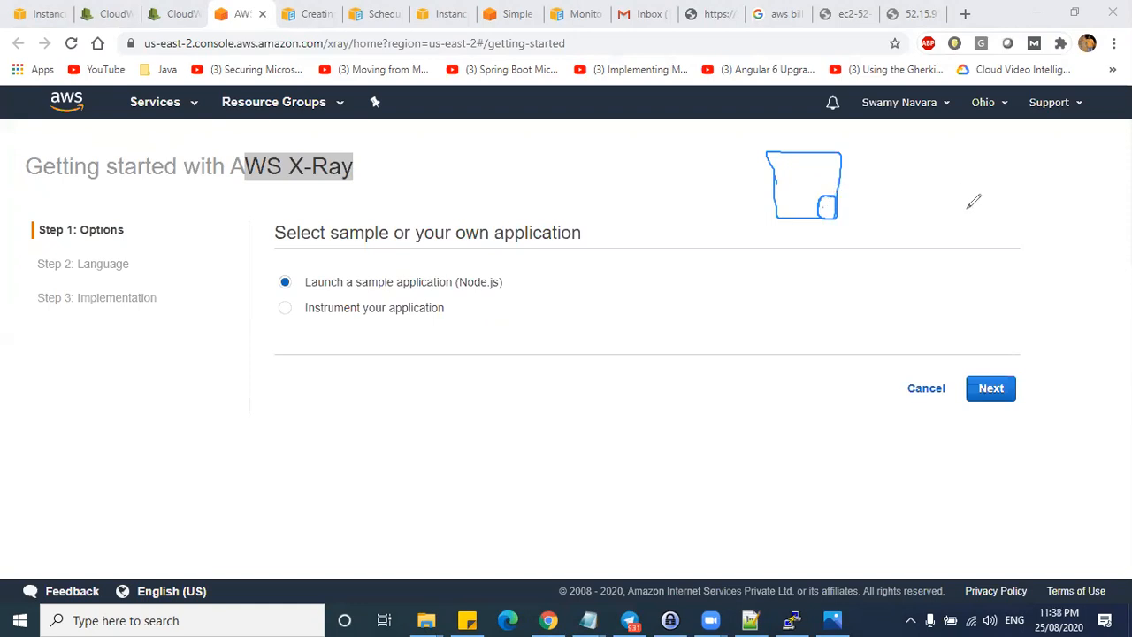
{"action": "mouse_move", "coordinate": [813, 171]}
{"action": "left_mouse_down"}
{"action": "mouse_move", "coordinate": [909, 171]}
{"action": "mouse_move", "coordinate": [901, 185]}
{"action": "left_mouse_up"}
{"action": "mouse_move", "coordinate": [920, 149]}
{"action": "left_mouse_down"}
{"action": "mouse_move", "coordinate": [1002, 152]}
{"action": "mouse_move", "coordinate": [916, 148]}
{"action": "mouse_move", "coordinate": [943, 189]}
{"action": "mouse_move", "coordinate": [964, 199]}
{"action": "mouse_move", "coordinate": [980, 182]}
{"action": "mouse_move", "coordinate": [995, 212]}
{"action": "mouse_move", "coordinate": [985, 261]}
{"action": "mouse_move", "coordinate": [993, 251]}
{"action": "left_mouse_up"}
{"action": "left_click_drag", "start_coordinate": [863, 268], "coordinate": [1061, 271]}
{"action": "mouse_move", "coordinate": [1062, 270]}
{"action": "left_mouse_down"}
{"action": "mouse_move", "coordinate": [1053, 305]}
{"action": "mouse_move", "coordinate": [838, 270]}
{"action": "mouse_move", "coordinate": [904, 274]}
{"action": "left_mouse_up"}
{"action": "left_click_drag", "start_coordinate": [750, 305], "coordinate": [831, 292]}
{"action": "mouse_move", "coordinate": [832, 292]}
{"action": "left_mouse_down"}
{"action": "mouse_move", "coordinate": [822, 306]}
{"action": "mouse_move", "coordinate": [874, 290]}
{"action": "mouse_move", "coordinate": [964, 299]}
{"action": "left_mouse_up"}
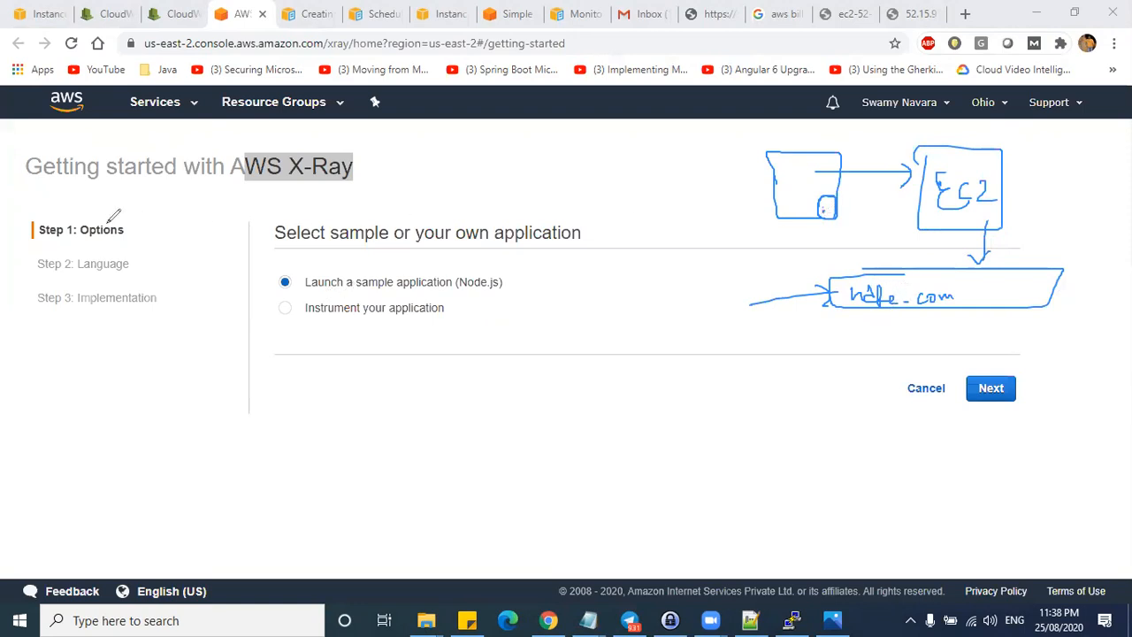
{"action": "mouse_move", "coordinate": [270, 149]}
{"action": "left_mouse_down"}
{"action": "mouse_move", "coordinate": [227, 189]}
{"action": "mouse_move", "coordinate": [265, 151]}
{"action": "left_mouse_up"}
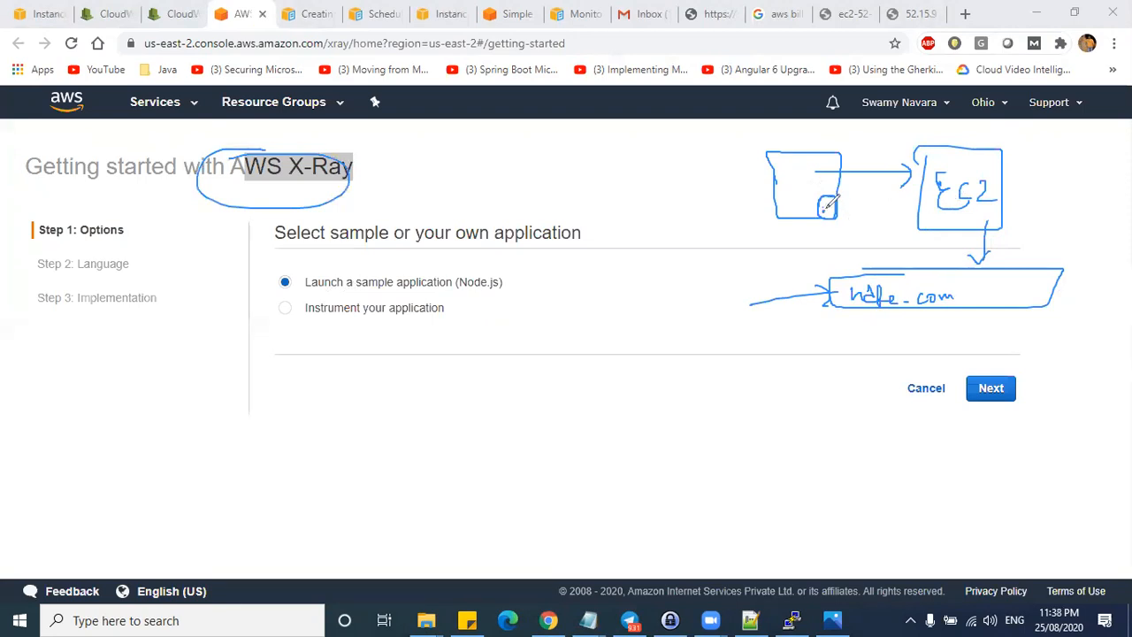
{"action": "mouse_move", "coordinate": [609, 351]}
{"action": "left_mouse_down"}
{"action": "mouse_move", "coordinate": [609, 531]}
{"action": "mouse_move", "coordinate": [804, 370]}
{"action": "mouse_move", "coordinate": [630, 334]}
{"action": "mouse_move", "coordinate": [608, 362]}
{"action": "mouse_move", "coordinate": [820, 375]}
{"action": "left_mouse_up"}
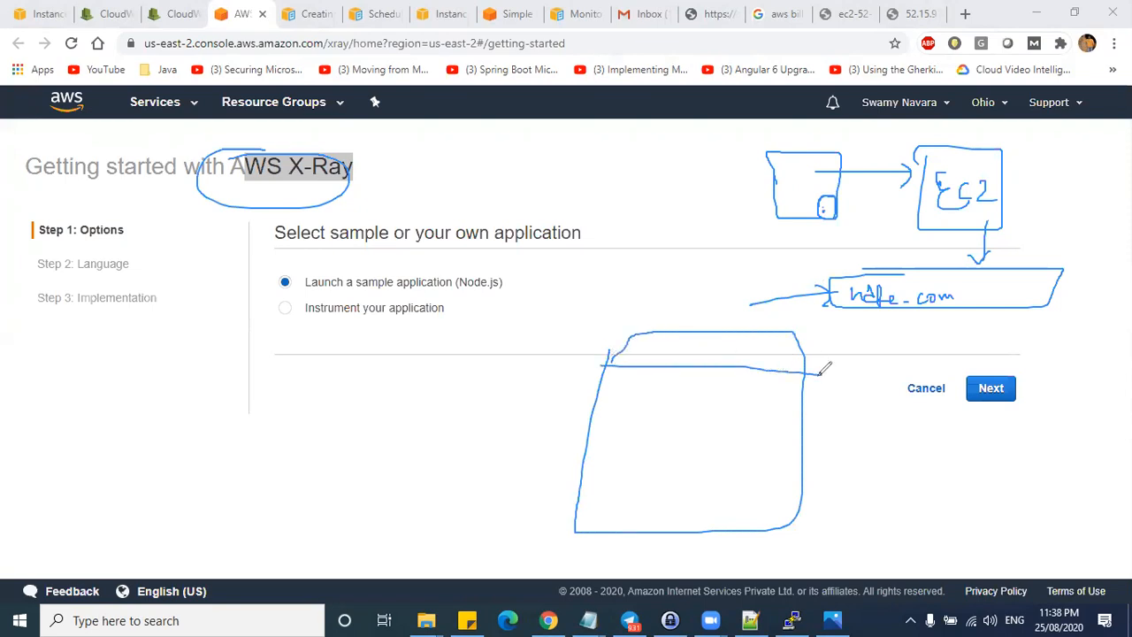
{"action": "left_click_drag", "start_coordinate": [600, 384], "coordinate": [792, 384]}
{"action": "left_click_drag", "start_coordinate": [595, 398], "coordinate": [810, 402]}
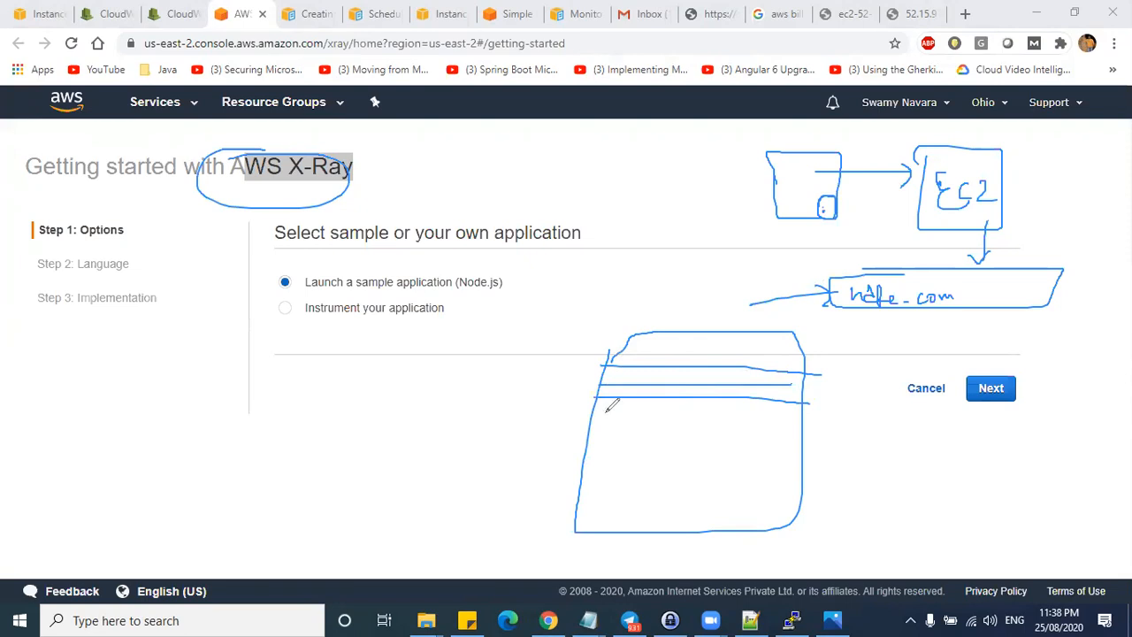
{"action": "mouse_move", "coordinate": [593, 411]}
{"action": "left_mouse_down"}
{"action": "mouse_move", "coordinate": [814, 411]}
{"action": "mouse_move", "coordinate": [698, 425]}
{"action": "mouse_move", "coordinate": [796, 424]}
{"action": "left_mouse_up"}
{"action": "left_click_drag", "start_coordinate": [574, 443], "coordinate": [817, 442]}
{"action": "left_click_drag", "start_coordinate": [574, 463], "coordinate": [793, 463]}
{"action": "left_click_drag", "start_coordinate": [634, 367], "coordinate": [617, 463]}
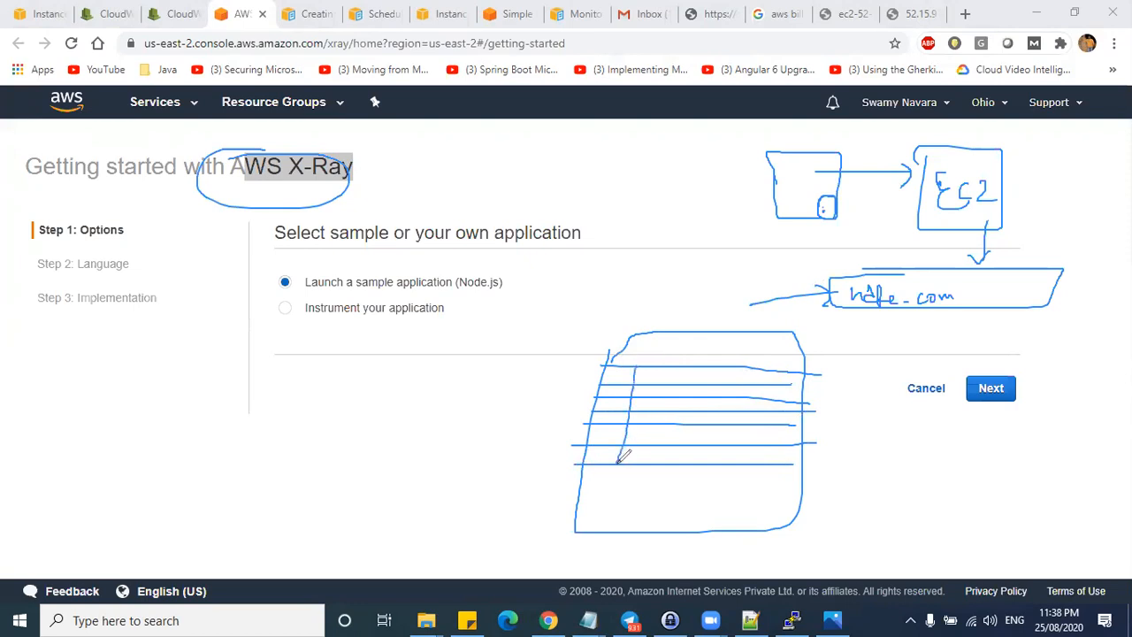
{"action": "mouse_move", "coordinate": [612, 377]}
{"action": "left_mouse_down"}
{"action": "mouse_move", "coordinate": [656, 370]}
{"action": "mouse_move", "coordinate": [671, 463]}
{"action": "left_mouse_up"}
{"action": "left_click", "coordinate": [1022, 113]}
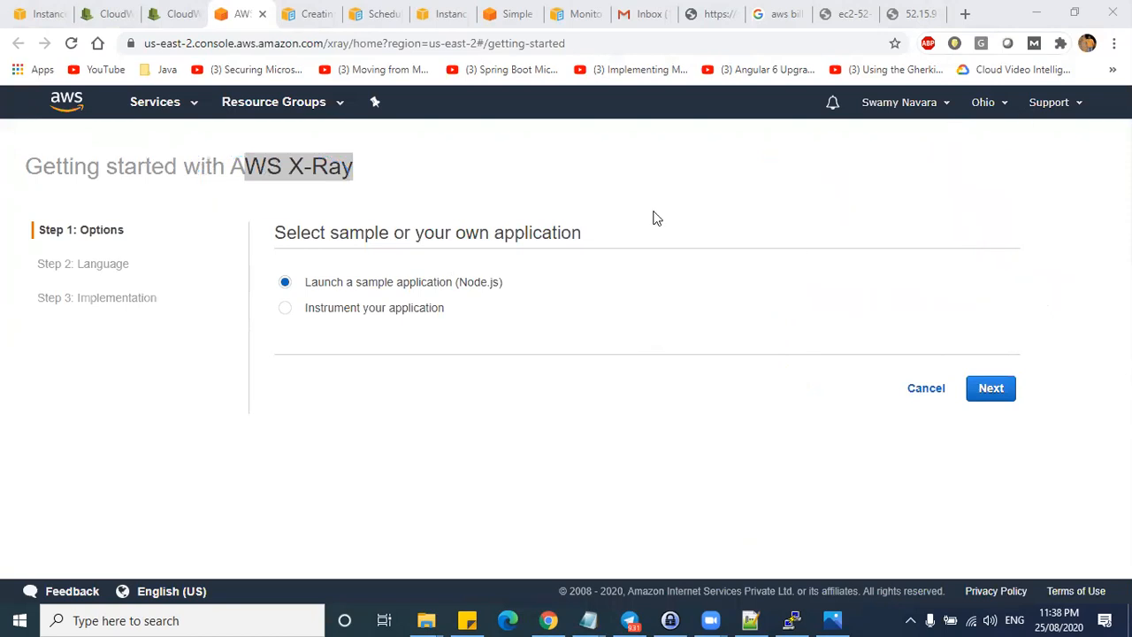
{"action": "left_click", "coordinate": [297, 309]}
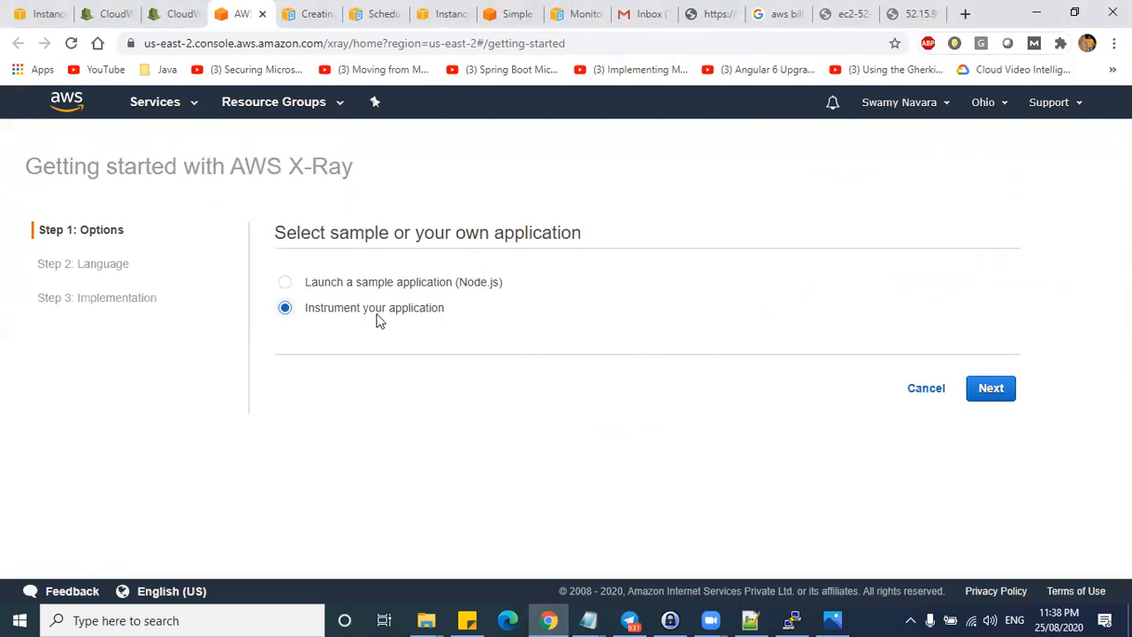
{"action": "left_click_drag", "start_coordinate": [306, 311], "coordinate": [394, 306]}
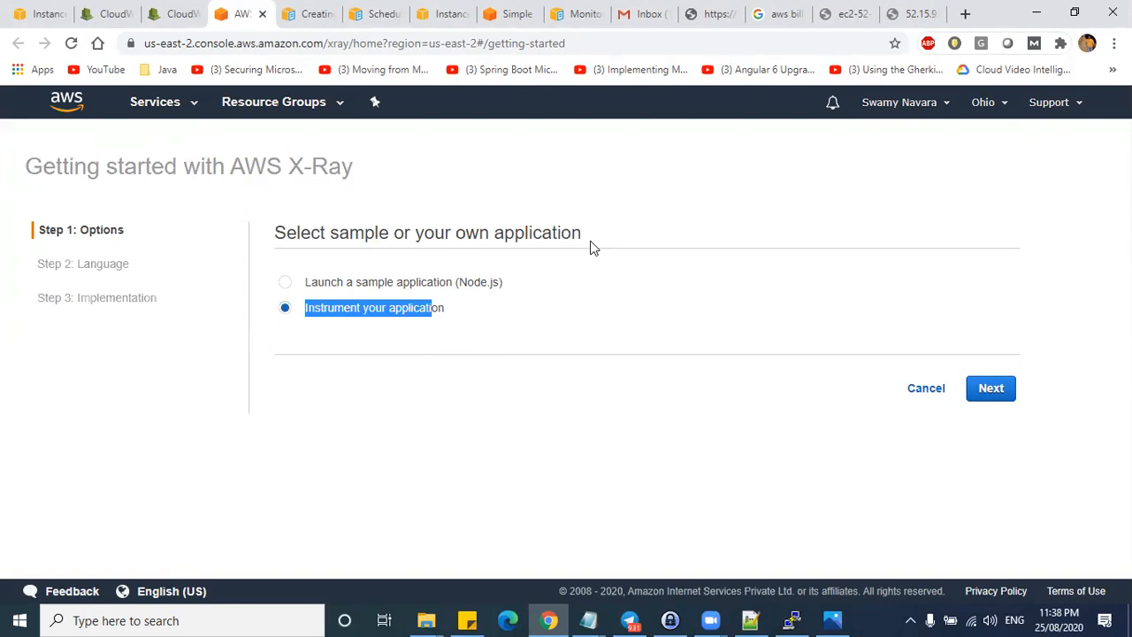
{"action": "left_click", "coordinate": [425, 312]}
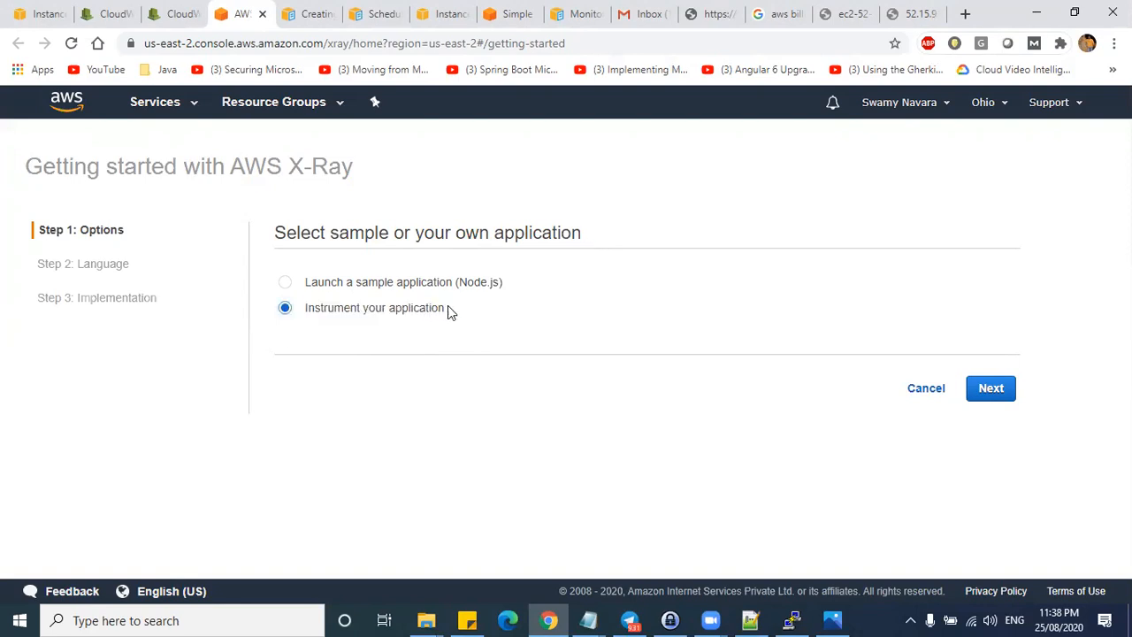
{"action": "left_click_drag", "start_coordinate": [449, 308], "coordinate": [305, 311]}
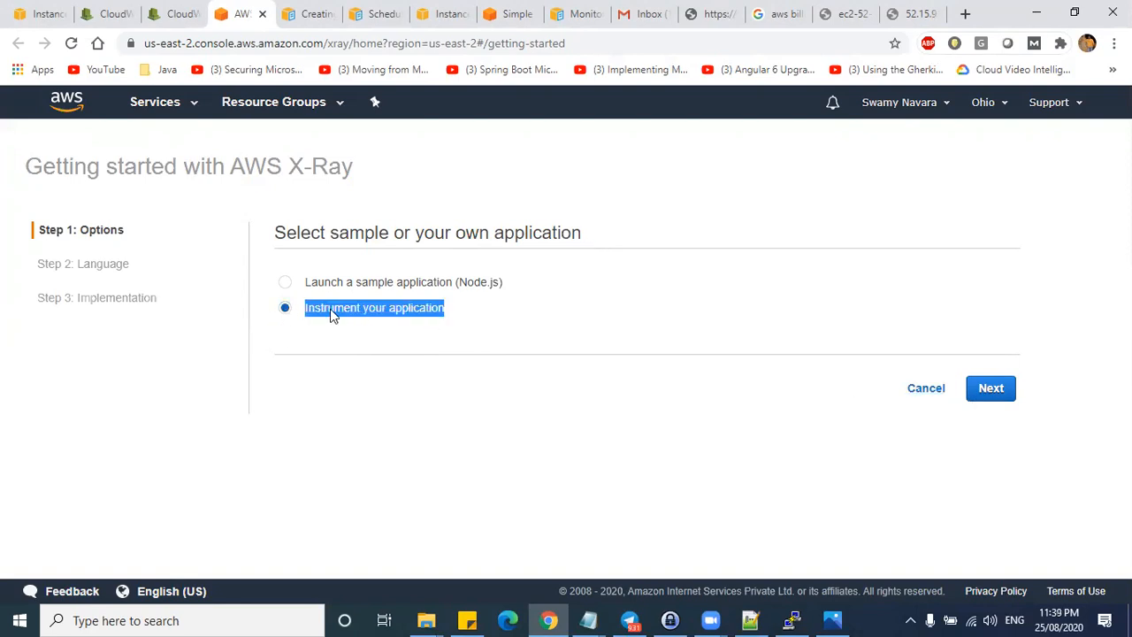
{"action": "left_click", "coordinate": [978, 399]}
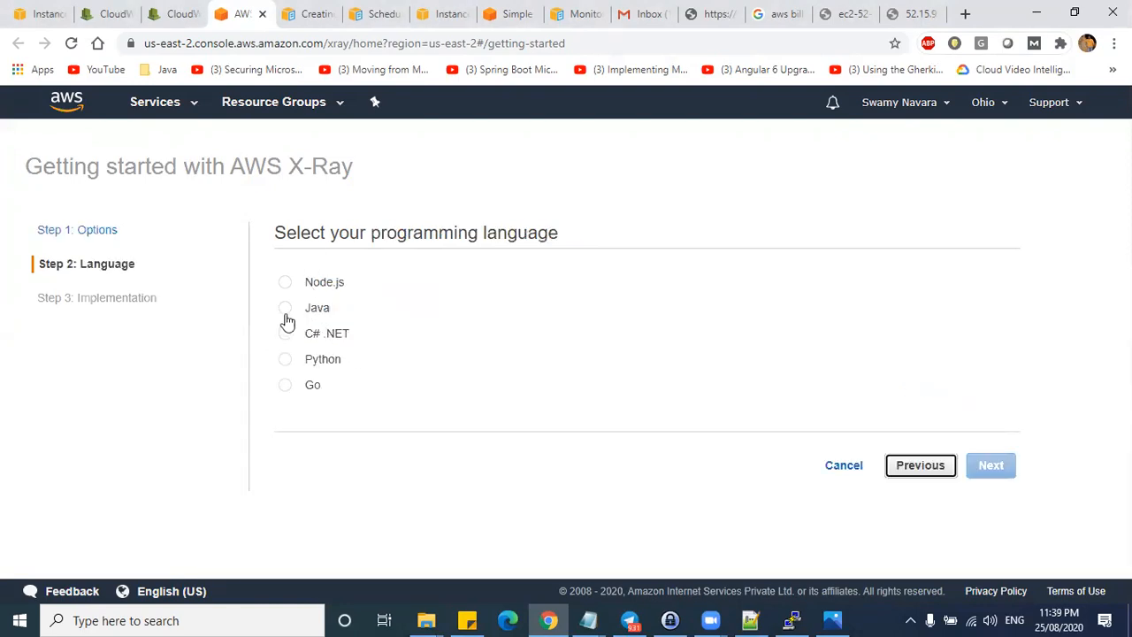
{"action": "left_click", "coordinate": [287, 316]}
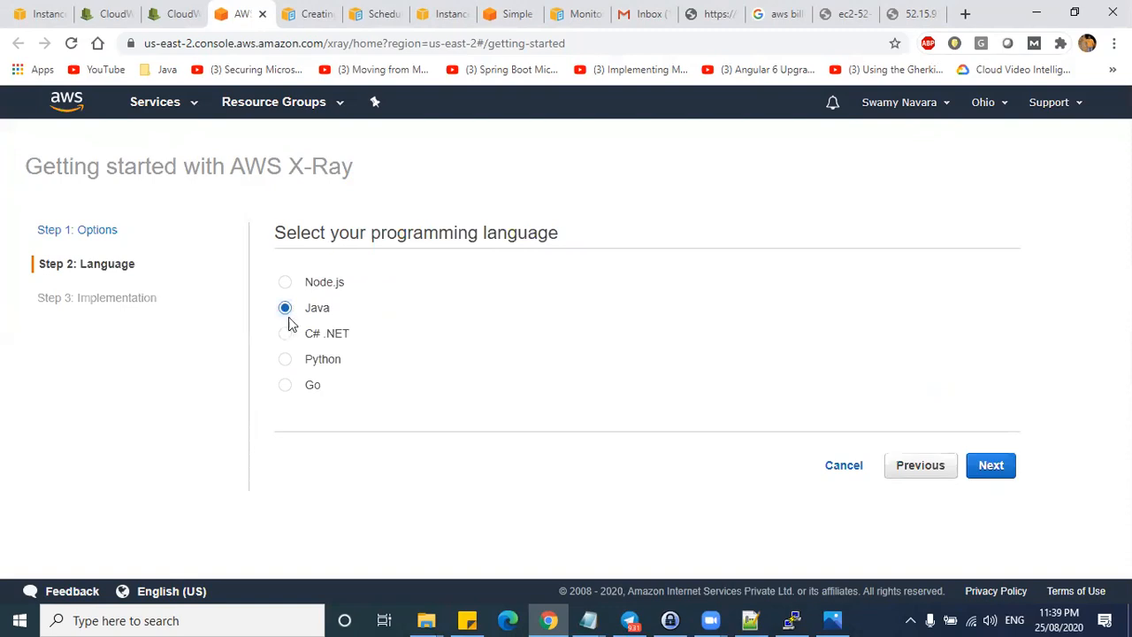
{"action": "left_click", "coordinate": [998, 467]}
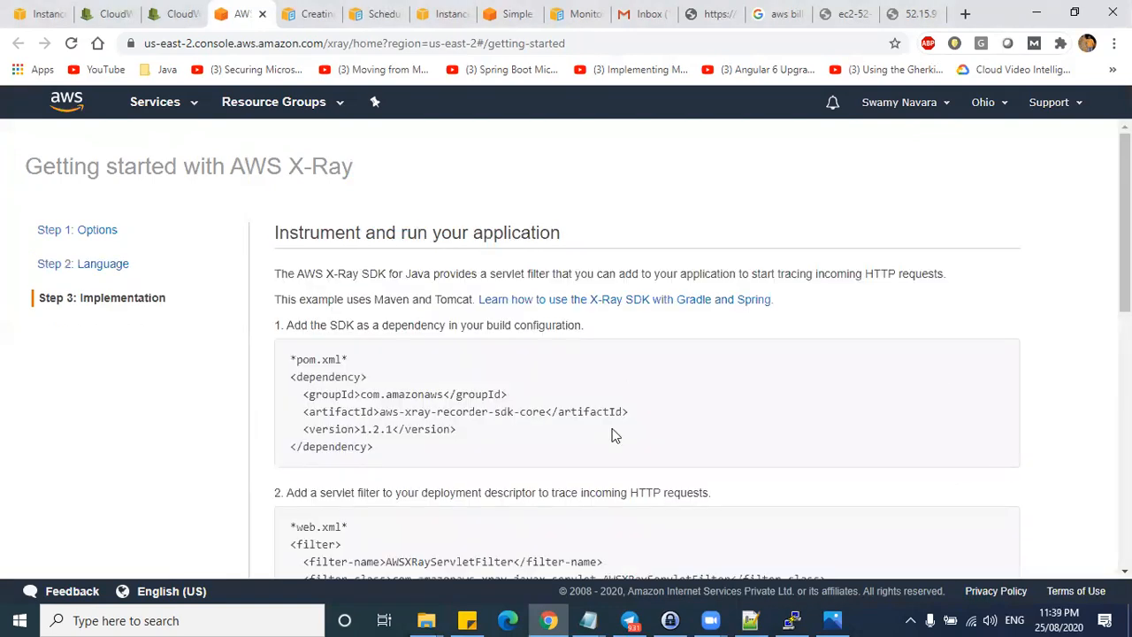
{"action": "scroll", "coordinate": [544, 347], "scroll_direction": "down", "scroll_amount": 10}
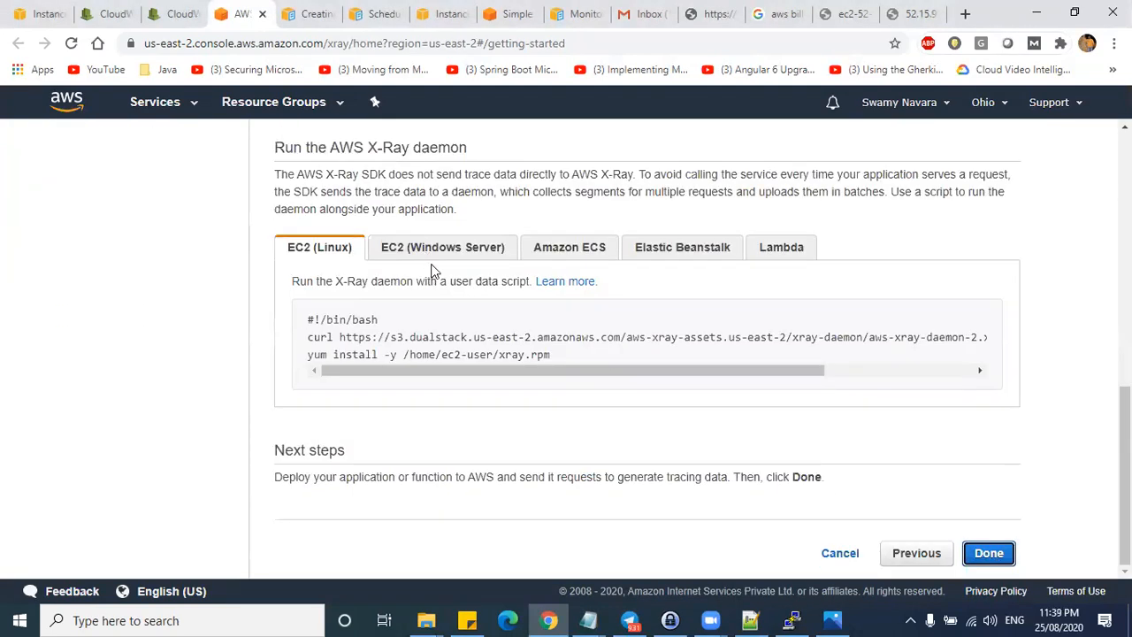
{"action": "scroll", "coordinate": [433, 270], "scroll_direction": "up", "scroll_amount": 10}
{"action": "scroll", "coordinate": [725, 298], "scroll_direction": "down", "scroll_amount": 1}
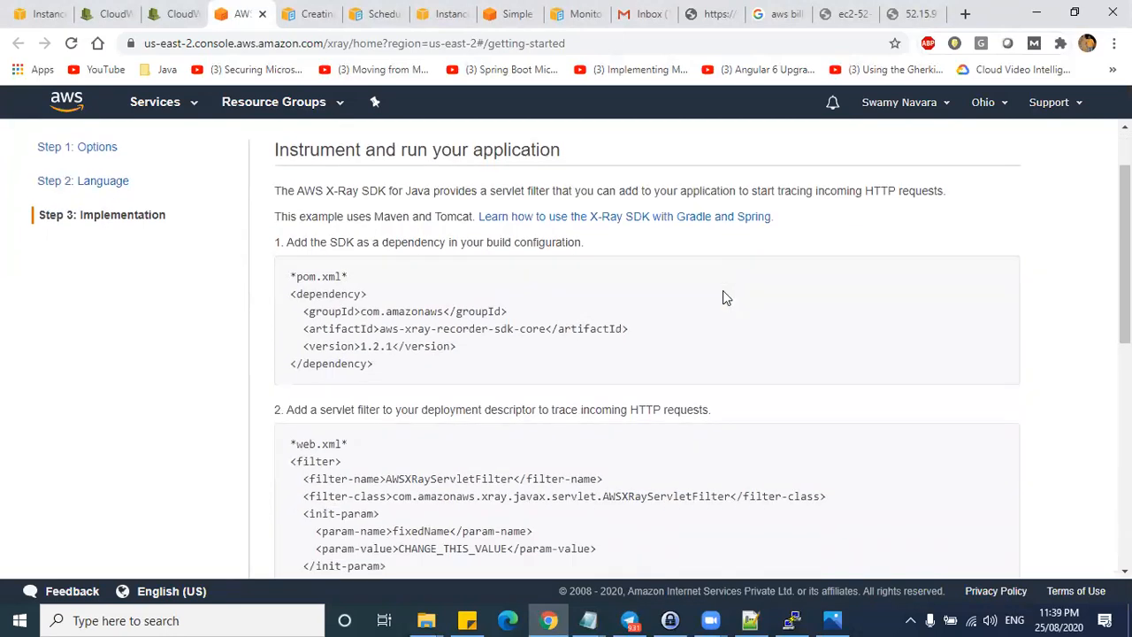
{"action": "scroll", "coordinate": [353, 305], "scroll_direction": "up", "scroll_amount": 1}
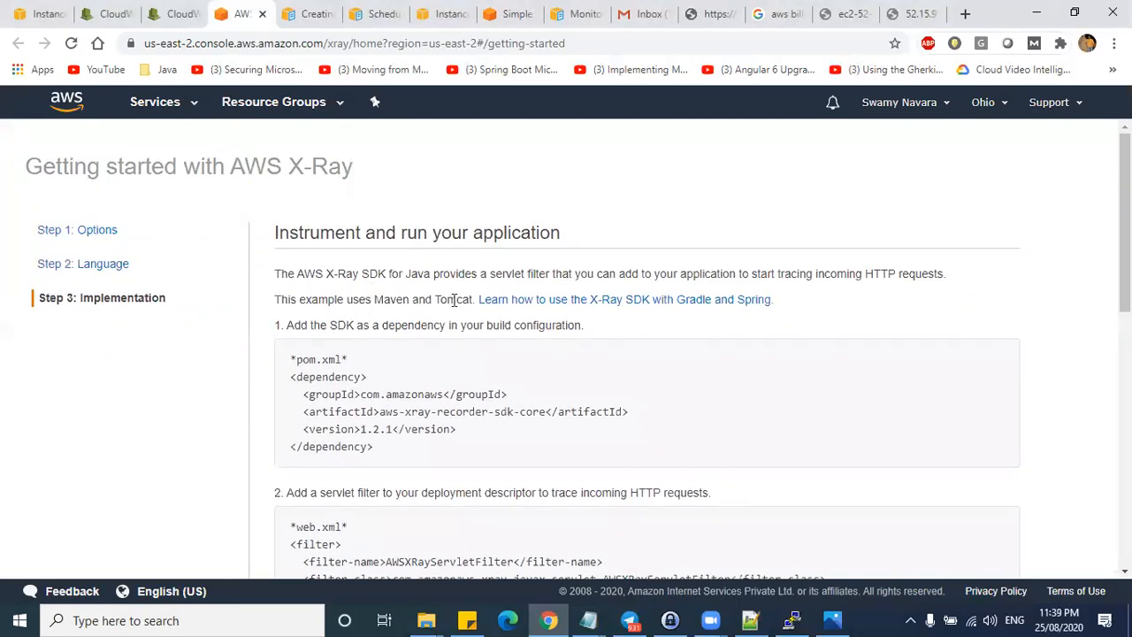
{"action": "left_click_drag", "start_coordinate": [378, 449], "coordinate": [292, 380]}
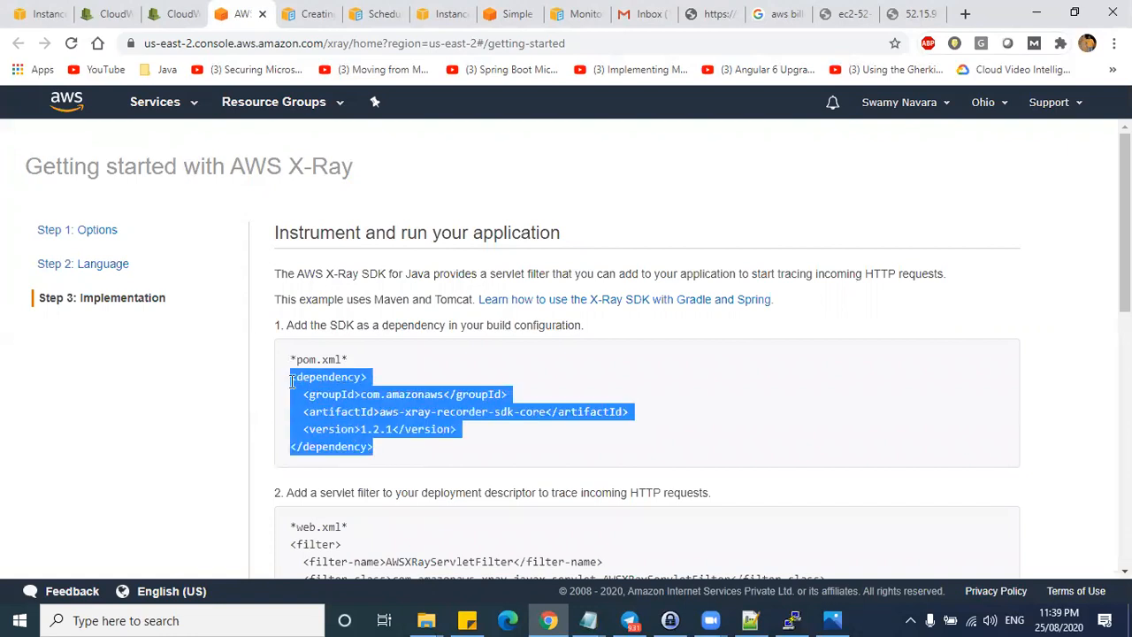
{"action": "left_click", "coordinate": [379, 431]}
{"action": "left_click_drag", "start_coordinate": [380, 414], "coordinate": [504, 413]}
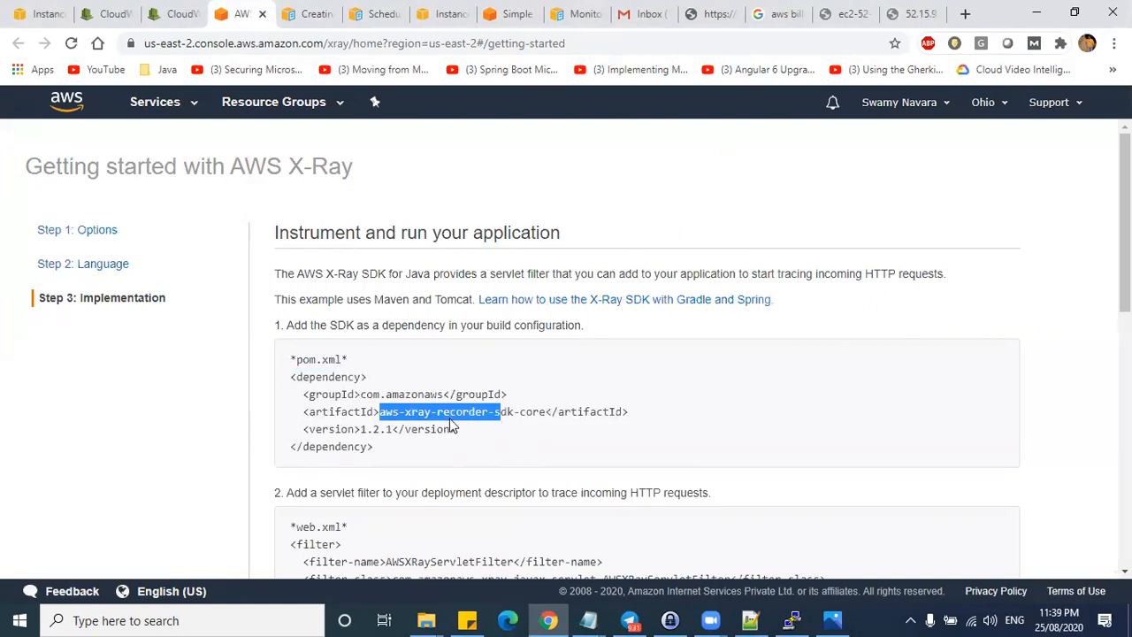
{"action": "left_click", "coordinate": [394, 452]}
{"action": "left_click_drag", "start_coordinate": [395, 456], "coordinate": [286, 359]}
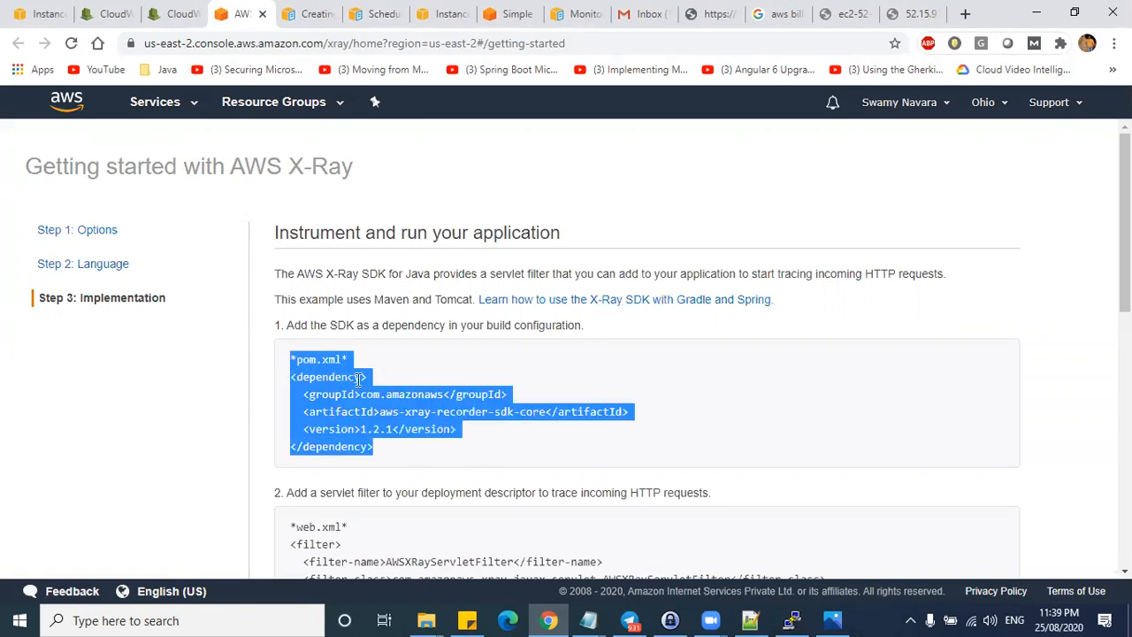
{"action": "scroll", "coordinate": [430, 402], "scroll_direction": "down", "scroll_amount": 2}
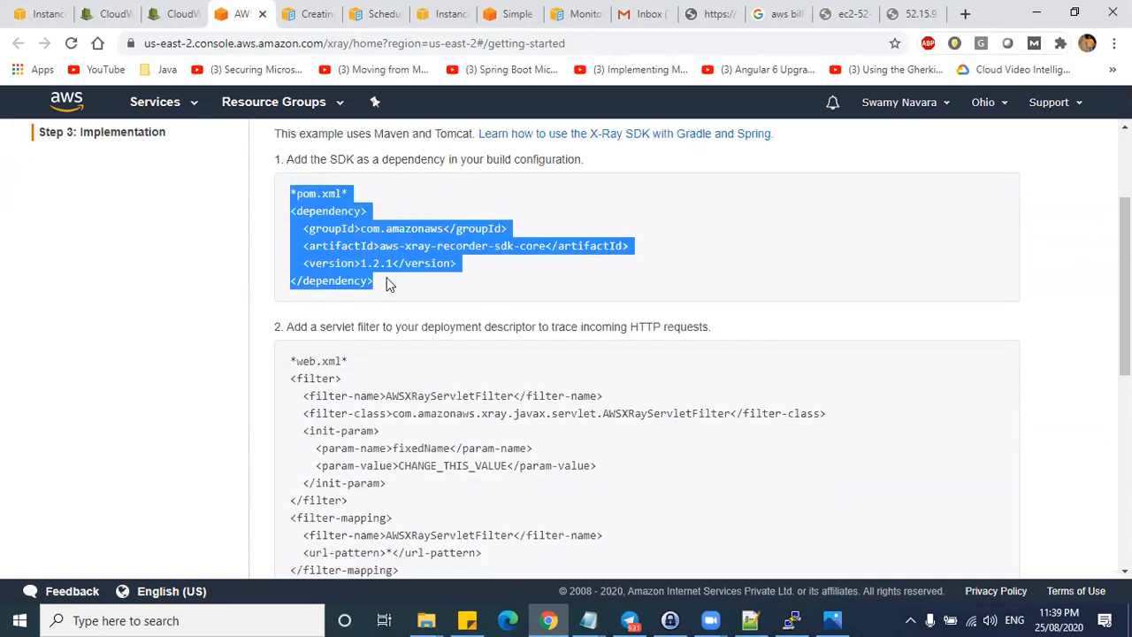
{"action": "left_click_drag", "start_coordinate": [292, 192], "coordinate": [381, 287]}
{"action": "scroll", "coordinate": [382, 353], "scroll_direction": "down", "scroll_amount": 2}
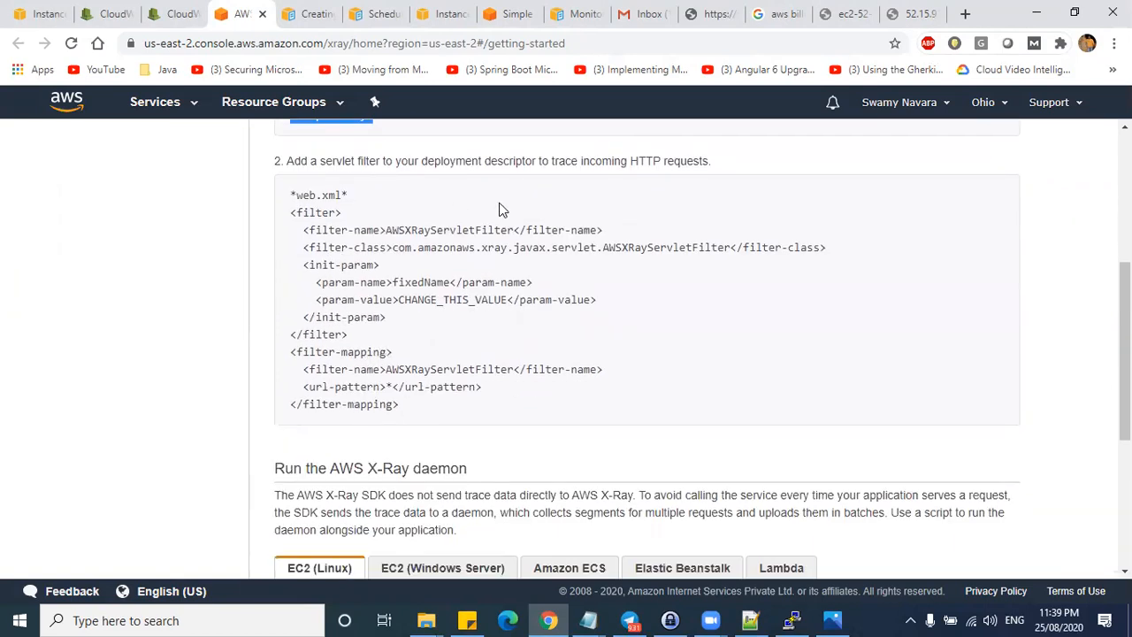
{"action": "left_click", "coordinate": [293, 212]}
{"action": "left_click_drag", "start_coordinate": [299, 227], "coordinate": [403, 405]}
{"action": "left_click", "coordinate": [386, 343]}
{"action": "left_click_drag", "start_coordinate": [301, 213], "coordinate": [414, 410]}
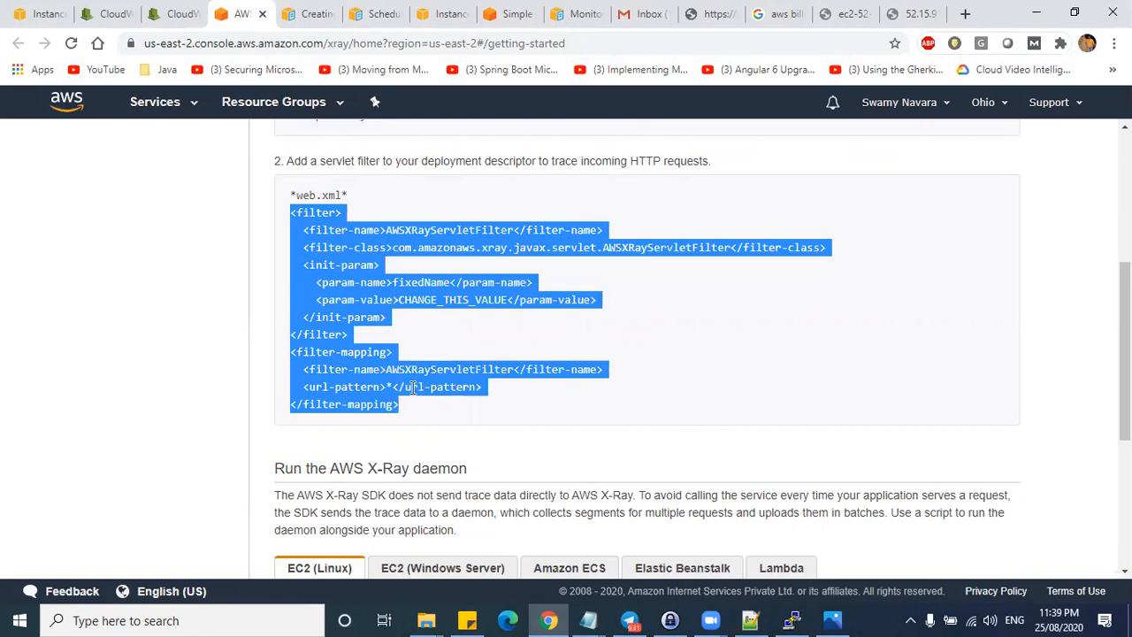
{"action": "scroll", "coordinate": [411, 387], "scroll_direction": "down", "scroll_amount": 2}
{"action": "left_click_drag", "start_coordinate": [350, 527], "coordinate": [333, 528]}
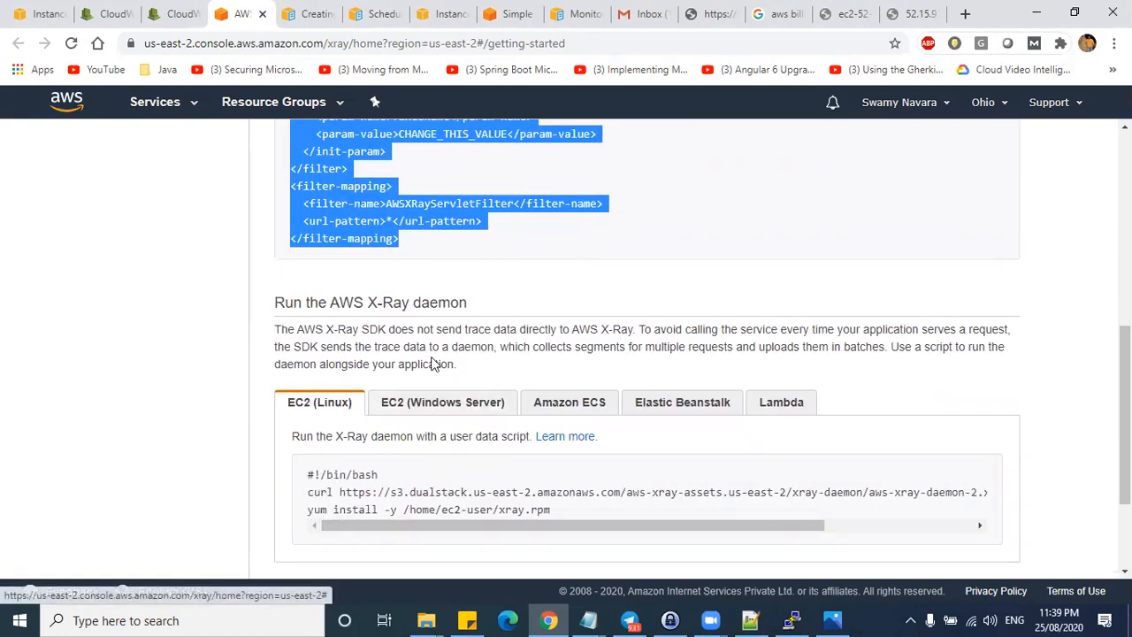
{"action": "left_click", "coordinate": [457, 237]}
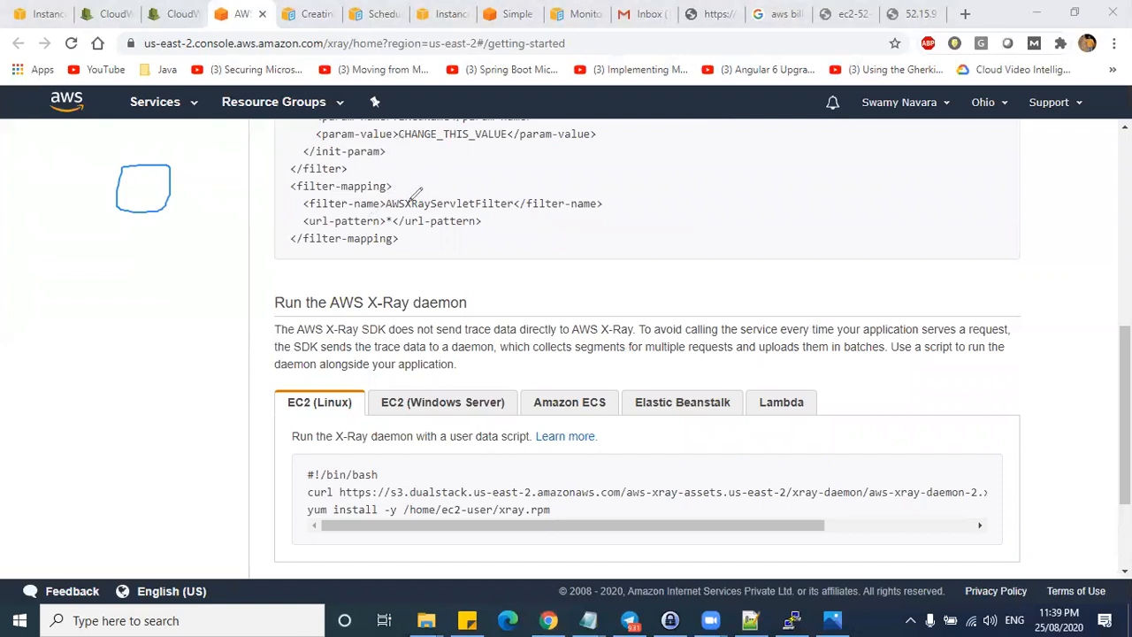
{"action": "mouse_move", "coordinate": [168, 179]}
{"action": "left_mouse_down"}
{"action": "mouse_move", "coordinate": [159, 196]}
{"action": "mouse_move", "coordinate": [149, 182]}
{"action": "mouse_move", "coordinate": [124, 344]}
{"action": "mouse_move", "coordinate": [186, 345]}
{"action": "mouse_move", "coordinate": [176, 385]}
{"action": "left_mouse_up"}
{"action": "mouse_move", "coordinate": [190, 344]}
{"action": "left_mouse_down"}
{"action": "mouse_move", "coordinate": [197, 460]}
{"action": "mouse_move", "coordinate": [516, 529]}
{"action": "mouse_move", "coordinate": [279, 234]}
{"action": "mouse_move", "coordinate": [182, 268]}
{"action": "mouse_move", "coordinate": [193, 368]}
{"action": "left_mouse_up"}
{"action": "left_click_drag", "start_coordinate": [186, 267], "coordinate": [481, 265]}
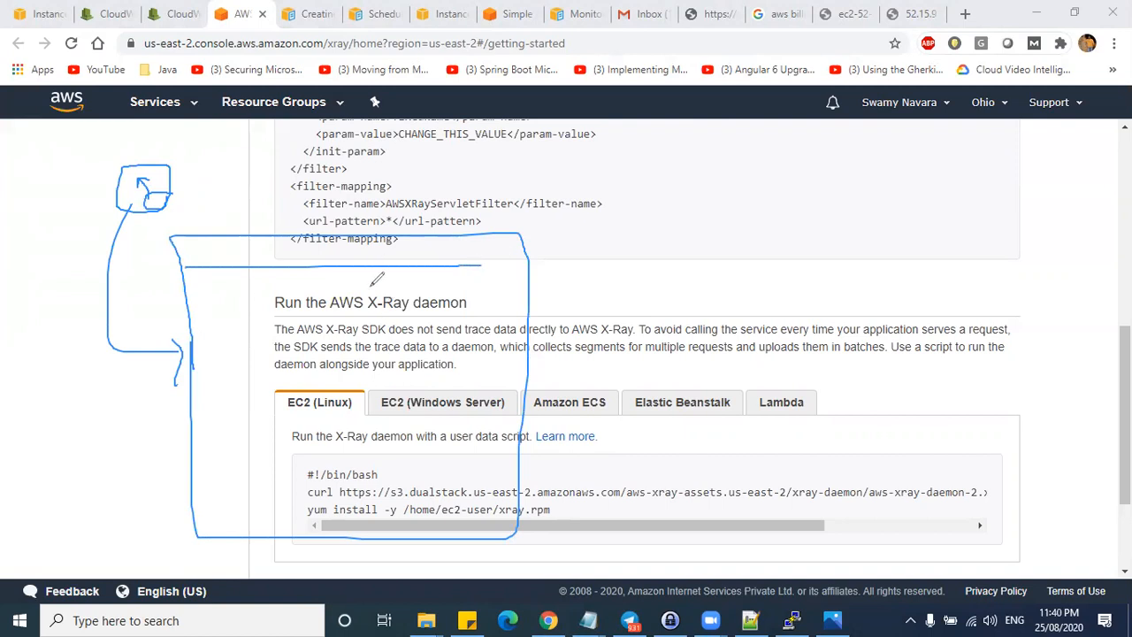
{"action": "left_click", "coordinate": [914, 124]}
- Go from the X-Ray service map to the Traces page
{"action": "scroll", "coordinate": [61, 255], "scroll_direction": "up", "scroll_amount": 6}
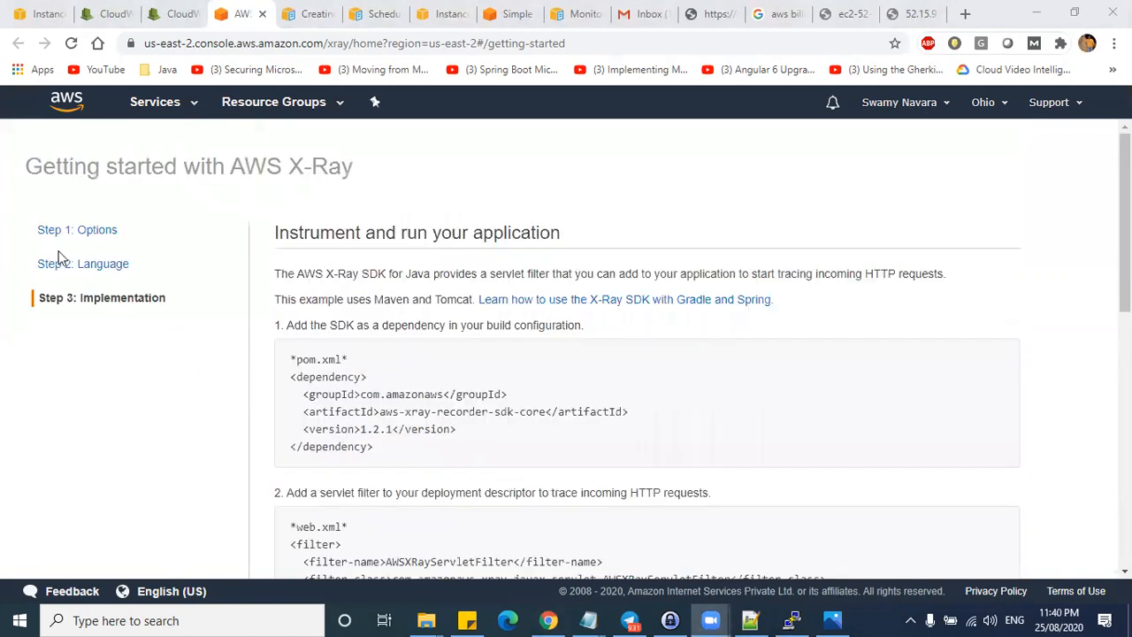
{"action": "scroll", "coordinate": [932, 488], "scroll_direction": "down", "scroll_amount": 8}
{"action": "left_click", "coordinate": [842, 554]}
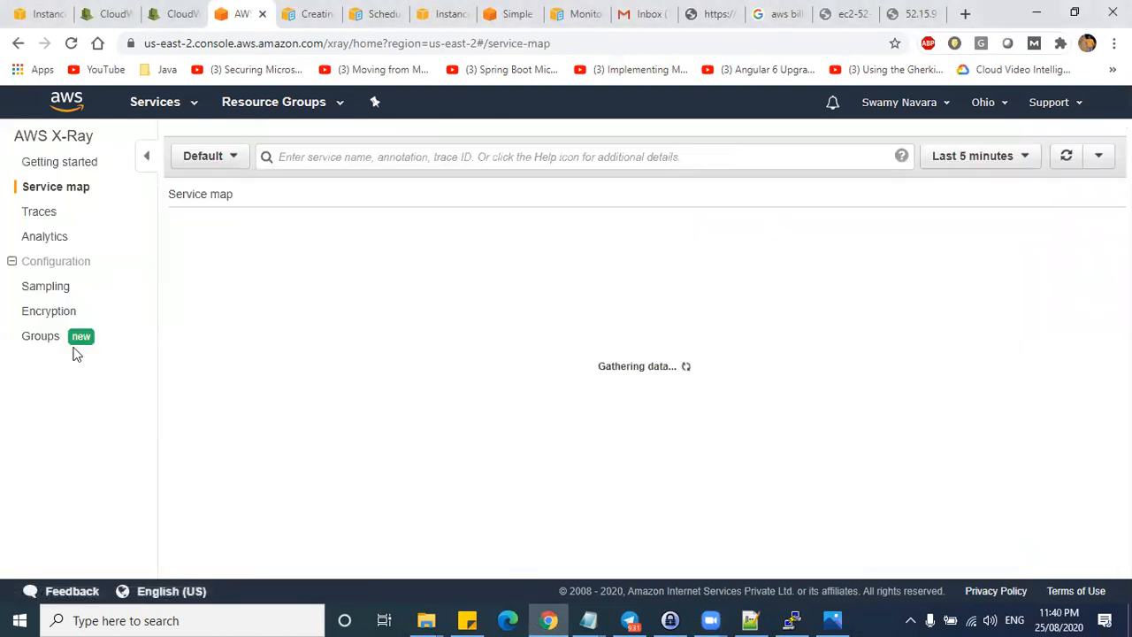
{"action": "left_click", "coordinate": [40, 213]}
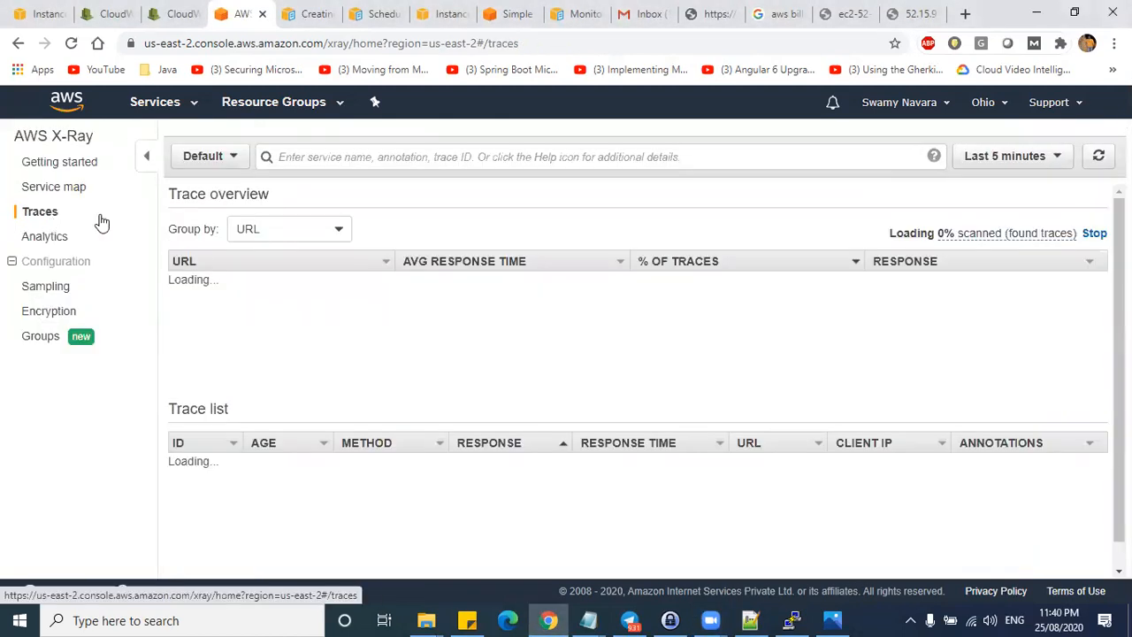
{"action": "scroll", "coordinate": [265, 460], "scroll_direction": "down", "scroll_amount": 1}
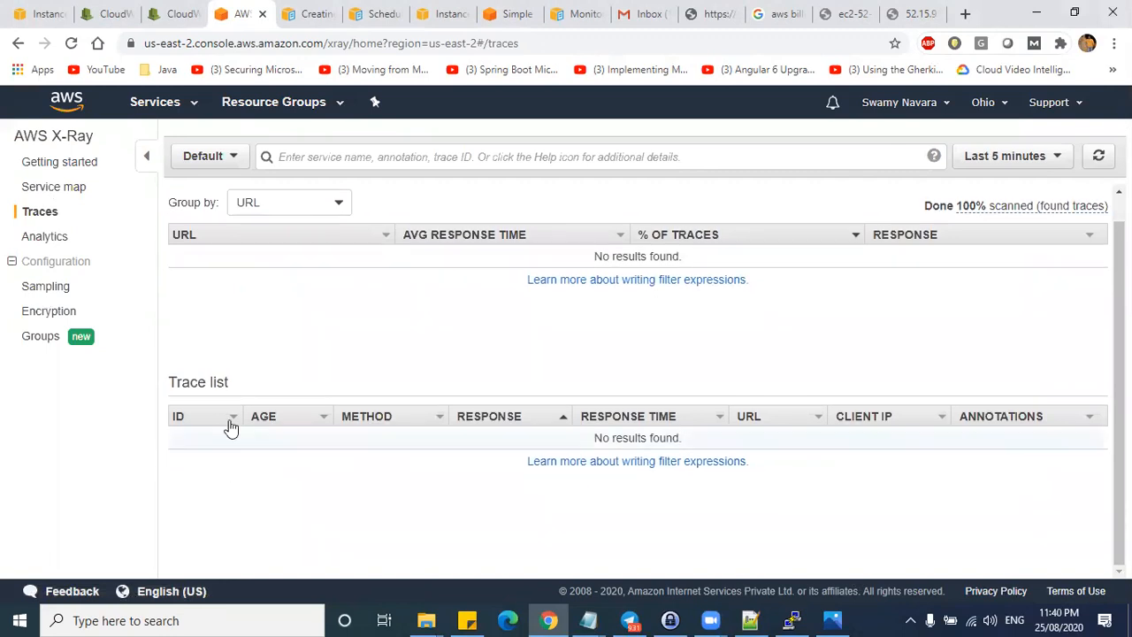
- Annotate the empty Traces page, which finds no traces in the last 5 minutes
{"action": "left_click", "coordinate": [770, 32]}
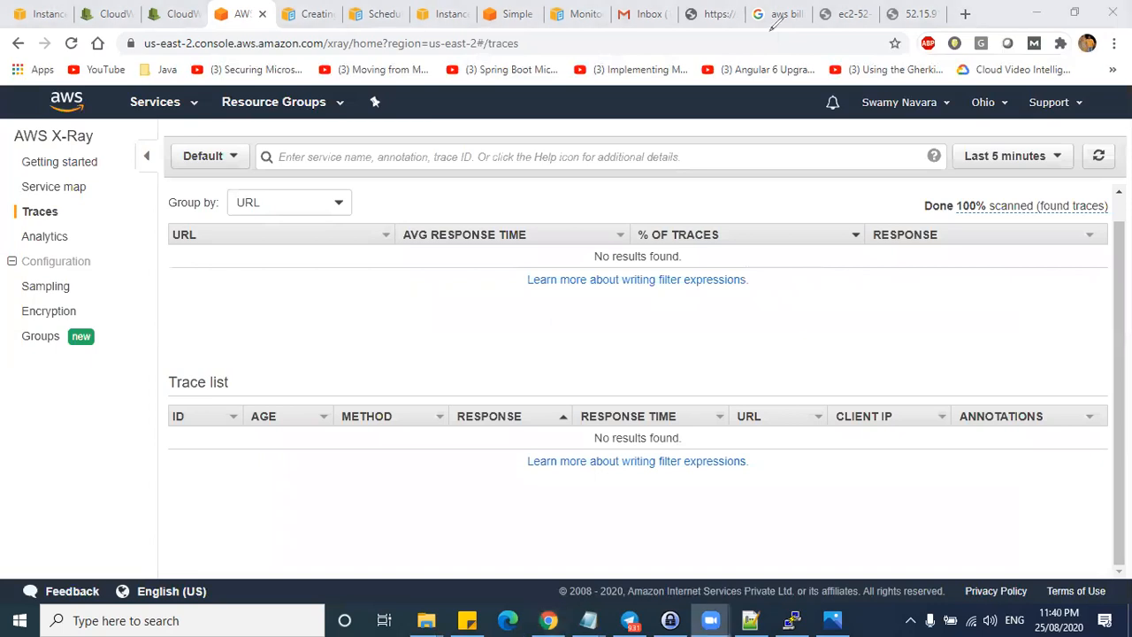
{"action": "left_click_drag", "start_coordinate": [177, 279], "coordinate": [290, 280]}
{"action": "left_click_drag", "start_coordinate": [184, 310], "coordinate": [263, 310]}
{"action": "mouse_move", "coordinate": [127, 329]}
{"action": "left_mouse_down"}
{"action": "mouse_move", "coordinate": [208, 329]}
{"action": "mouse_move", "coordinate": [231, 347]}
{"action": "left_mouse_up"}
{"action": "left_click_drag", "start_coordinate": [172, 438], "coordinate": [237, 439]}
{"action": "mouse_move", "coordinate": [166, 467]}
{"action": "left_mouse_down"}
{"action": "mouse_move", "coordinate": [242, 471]}
{"action": "mouse_move", "coordinate": [278, 495]}
{"action": "left_mouse_up"}
{"action": "left_click_drag", "start_coordinate": [199, 514], "coordinate": [274, 514]}
{"action": "left_click_drag", "start_coordinate": [195, 541], "coordinate": [268, 541]}
{"action": "mouse_move", "coordinate": [831, 431]}
{"action": "left_mouse_down"}
{"action": "mouse_move", "coordinate": [842, 529]}
{"action": "mouse_move", "coordinate": [940, 387]}
{"action": "mouse_move", "coordinate": [832, 438]}
{"action": "left_mouse_up"}
{"action": "mouse_move", "coordinate": [949, 387]}
{"action": "left_mouse_down"}
{"action": "mouse_move", "coordinate": [968, 551]}
{"action": "mouse_move", "coordinate": [1073, 380]}
{"action": "mouse_move", "coordinate": [939, 382]}
{"action": "left_mouse_up"}
{"action": "mouse_move", "coordinate": [587, 355]}
{"action": "left_mouse_down"}
{"action": "mouse_move", "coordinate": [606, 543]}
{"action": "mouse_move", "coordinate": [686, 337]}
{"action": "mouse_move", "coordinate": [585, 354]}
{"action": "left_mouse_up"}
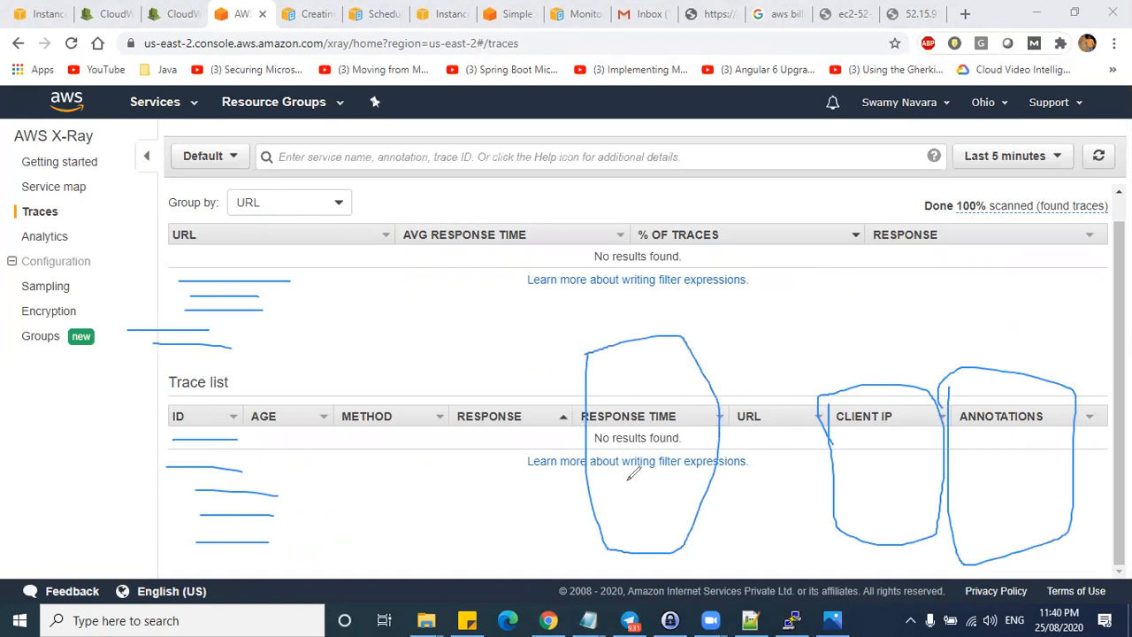
{"action": "mouse_move", "coordinate": [576, 537]}
{"action": "left_mouse_down"}
{"action": "mouse_move", "coordinate": [606, 506]}
{"action": "mouse_move", "coordinate": [620, 530]}
{"action": "left_mouse_up"}
{"action": "left_click_drag", "start_coordinate": [652, 471], "coordinate": [674, 495]}
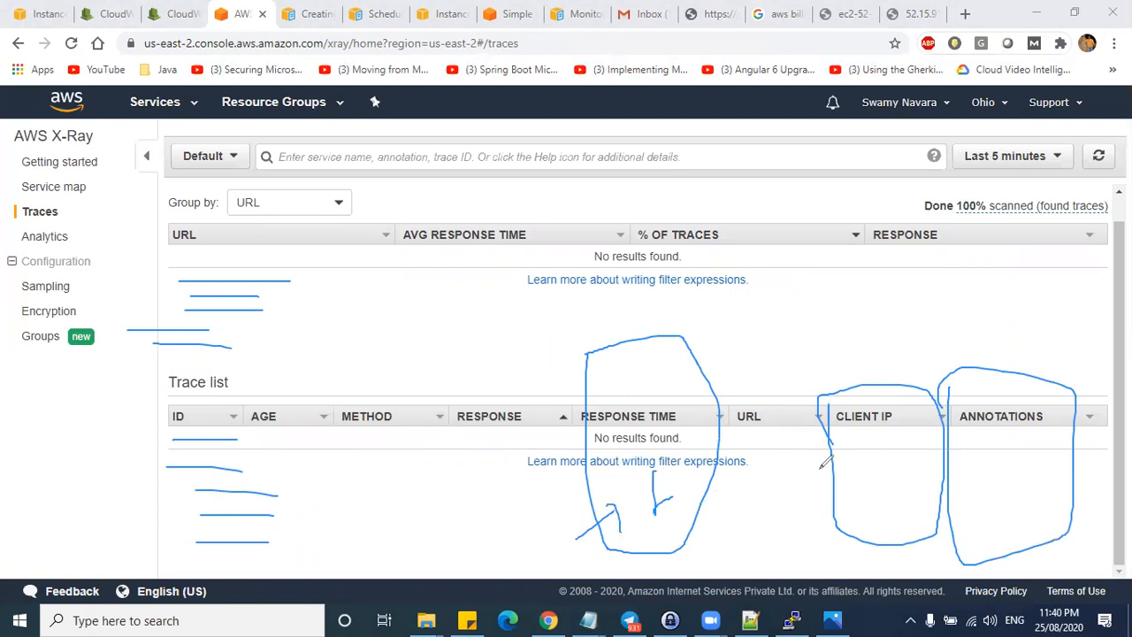
{"action": "mouse_move", "coordinate": [128, 125]}
{"action": "left_mouse_down"}
{"action": "mouse_move", "coordinate": [36, 123]}
{"action": "mouse_move", "coordinate": [140, 137]}
{"action": "left_mouse_up"}
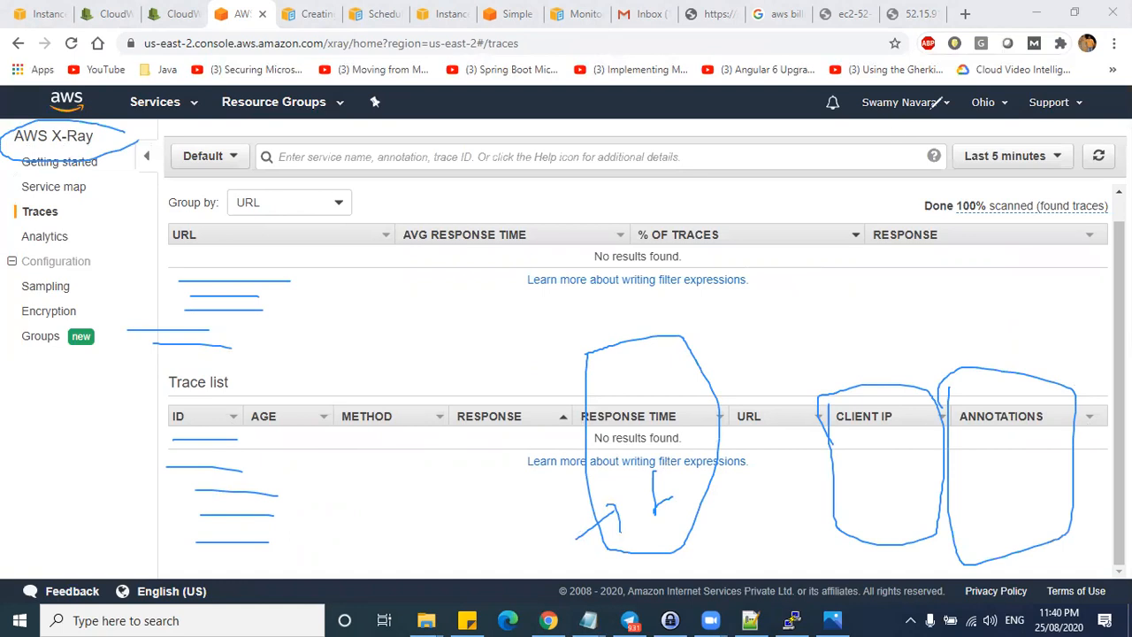
{"action": "left_click", "coordinate": [933, 107]}
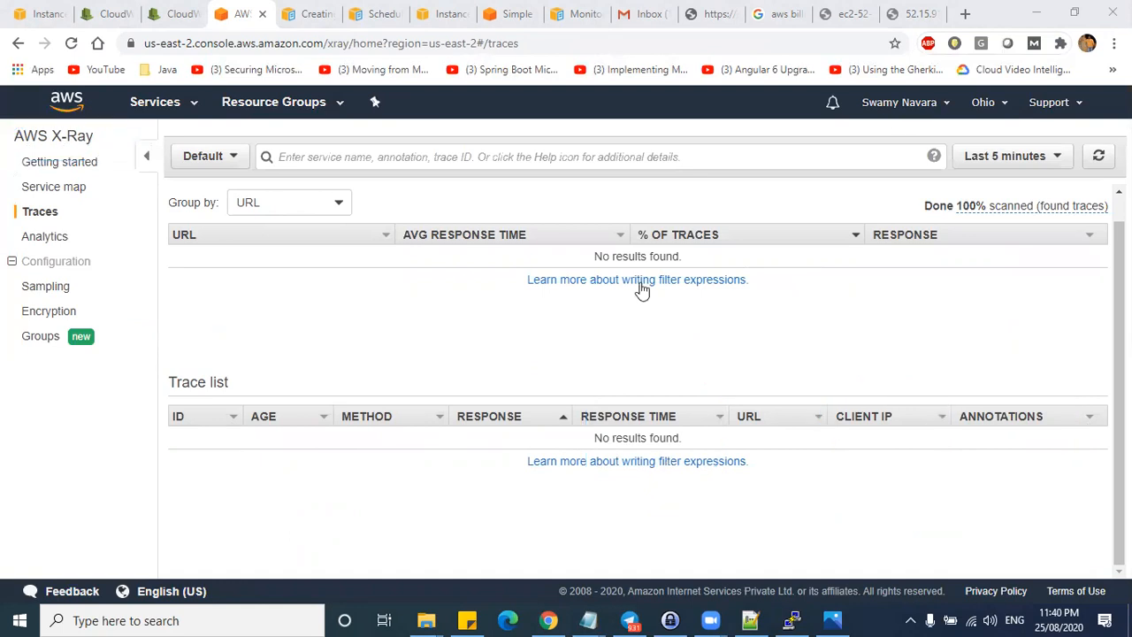
{"action": "scroll", "coordinate": [225, 244], "scroll_direction": "up", "scroll_amount": 2}
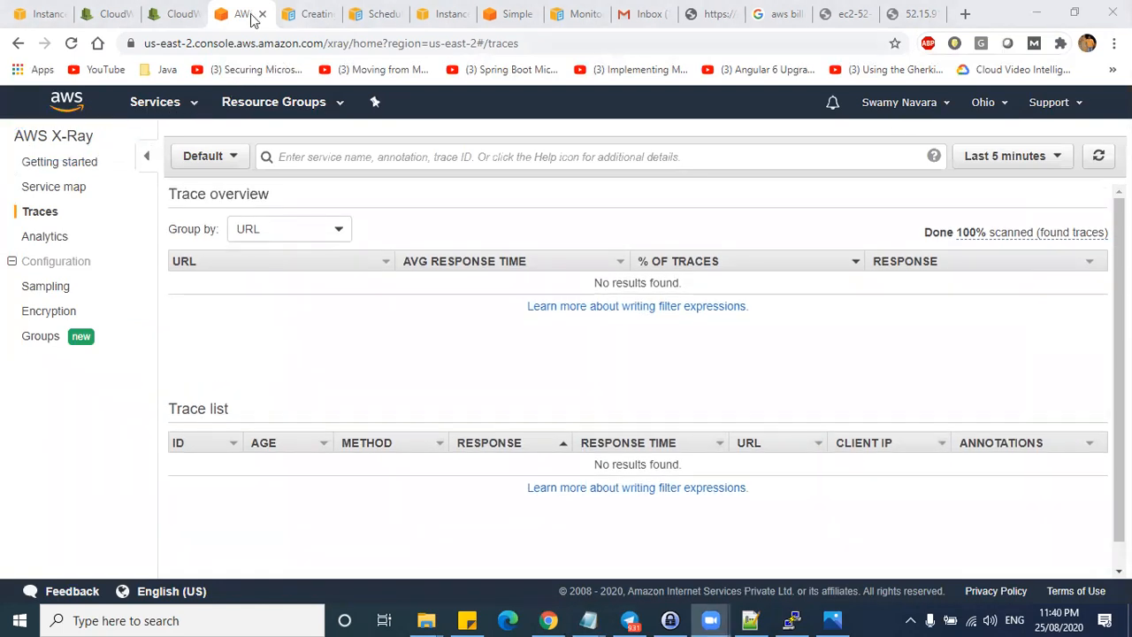
- Return to the CloudWatch ServiceLens page and mark items in its sidebar
{"action": "left_click", "coordinate": [170, 13]}
{"action": "scroll", "coordinate": [55, 352], "scroll_direction": "down", "scroll_amount": 2}
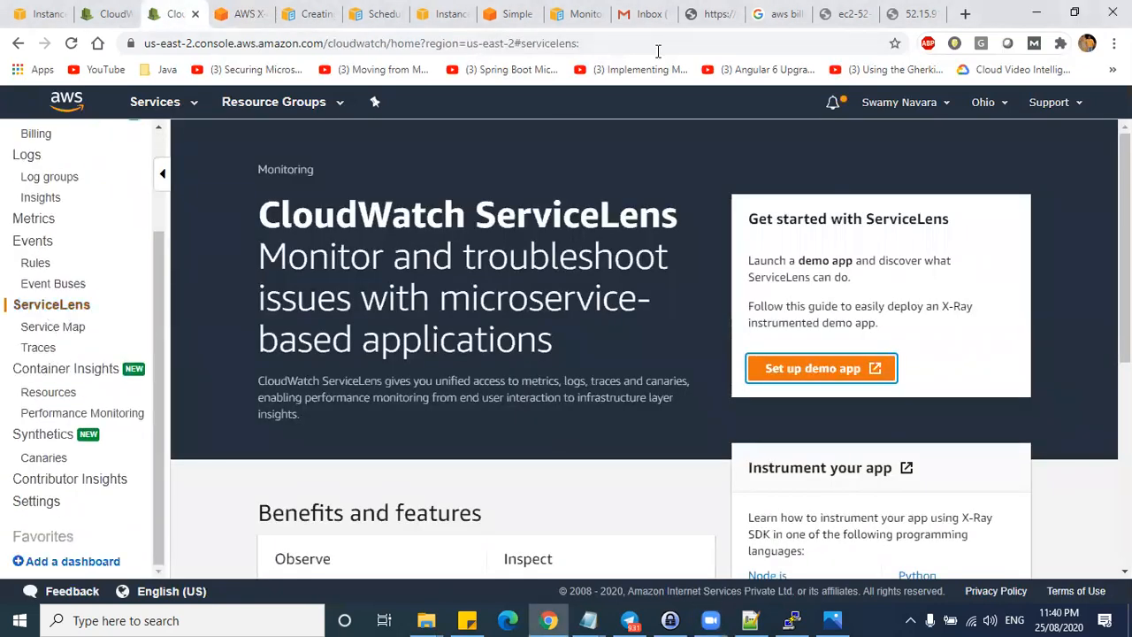
{"action": "mouse_move", "coordinate": [53, 299]}
{"action": "left_mouse_down"}
{"action": "mouse_move", "coordinate": [38, 363]}
{"action": "mouse_move", "coordinate": [138, 354]}
{"action": "mouse_move", "coordinate": [133, 293]}
{"action": "mouse_move", "coordinate": [121, 295]}
{"action": "left_mouse_up"}
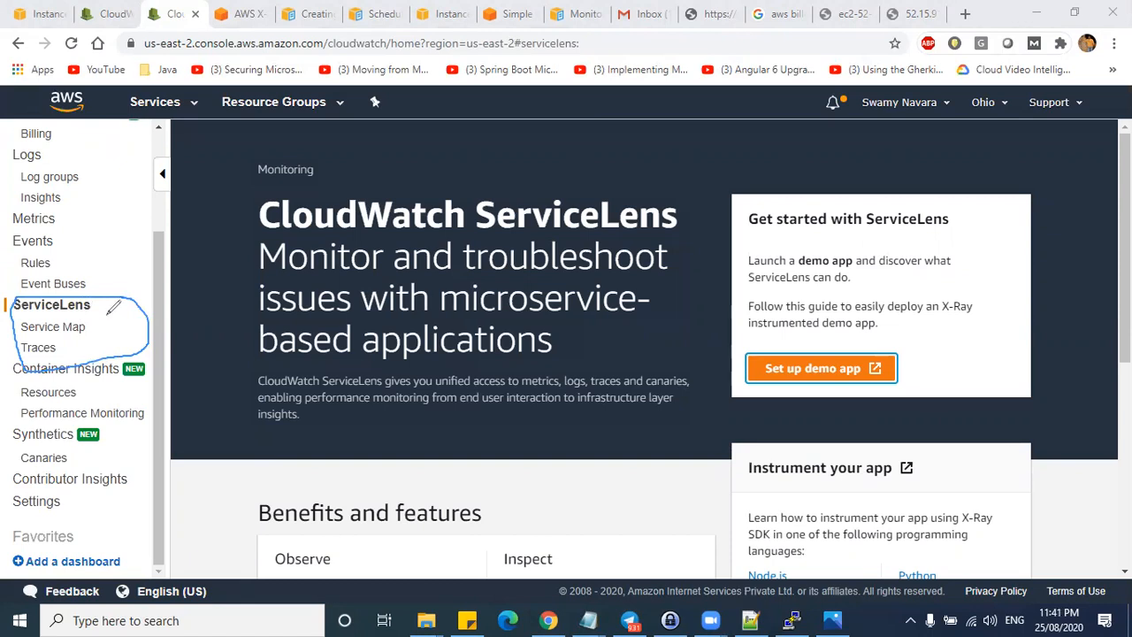
{"action": "left_click_drag", "start_coordinate": [108, 313], "coordinate": [122, 299]}
{"action": "left_click", "coordinate": [849, 107]}
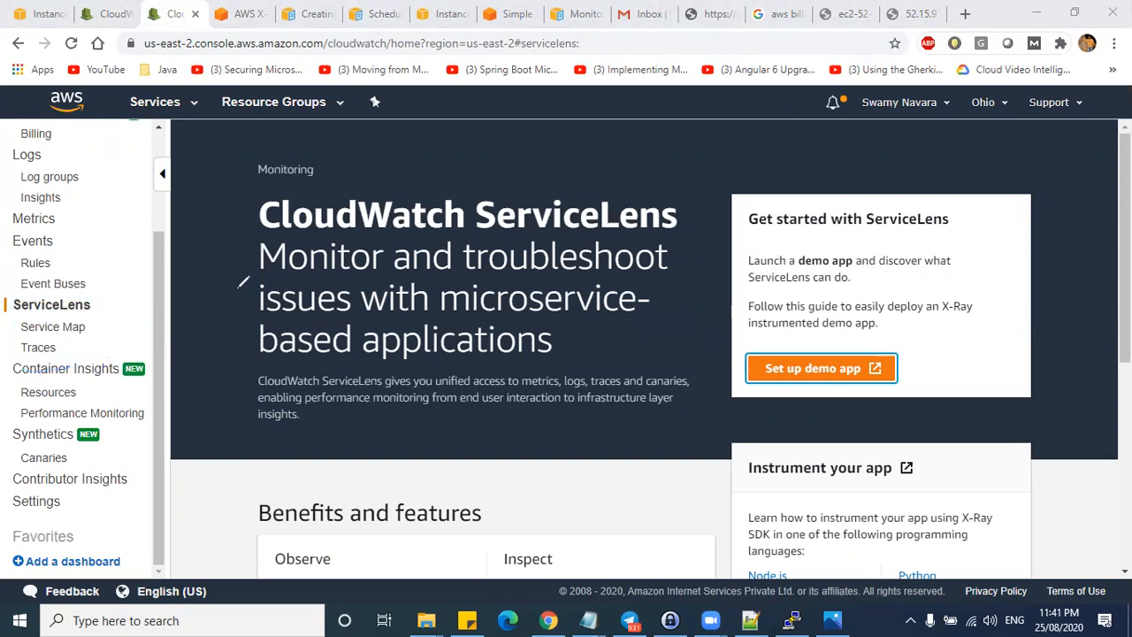
- From the empty ServiceLens service map, choose Create a service, then Set up demo app
{"action": "left_click", "coordinate": [51, 328]}
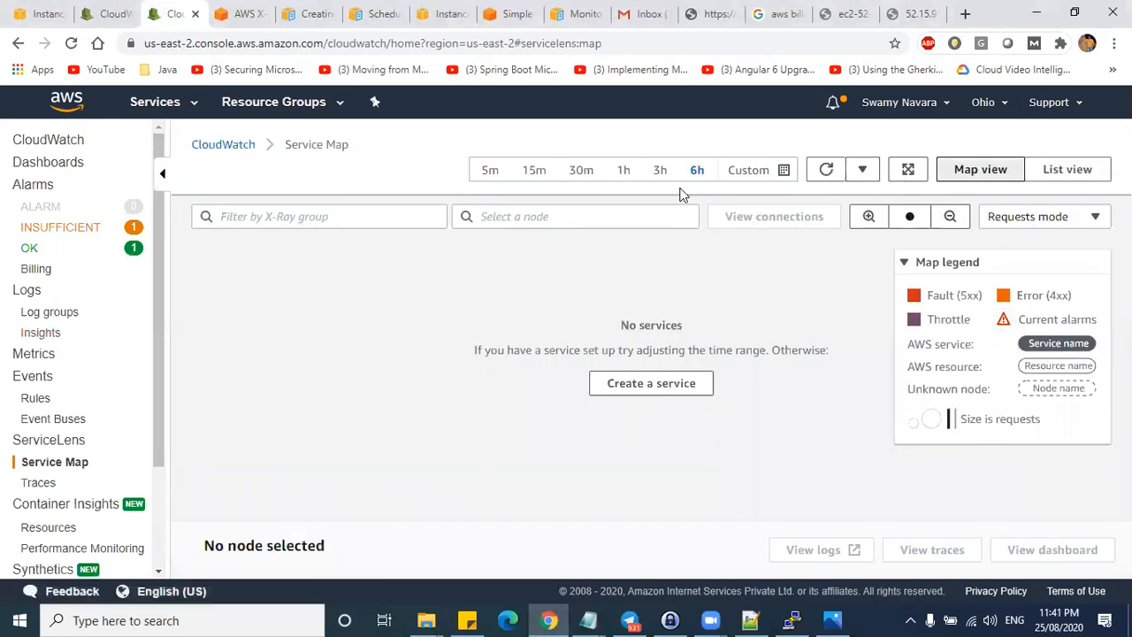
{"action": "left_click", "coordinate": [634, 389]}
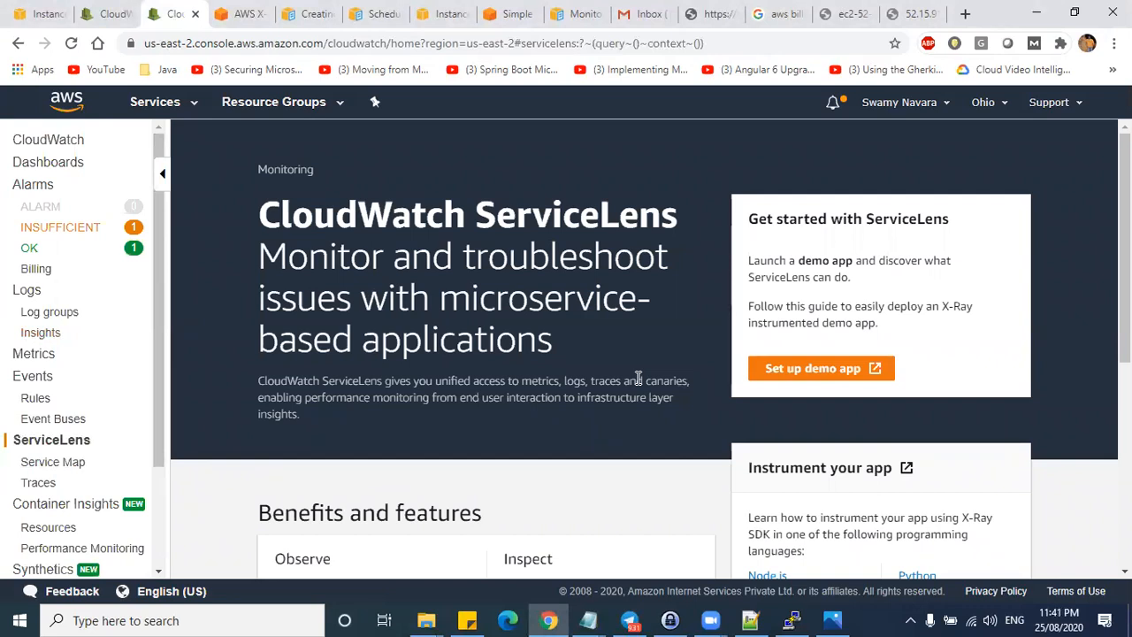
{"action": "left_click", "coordinate": [756, 383]}
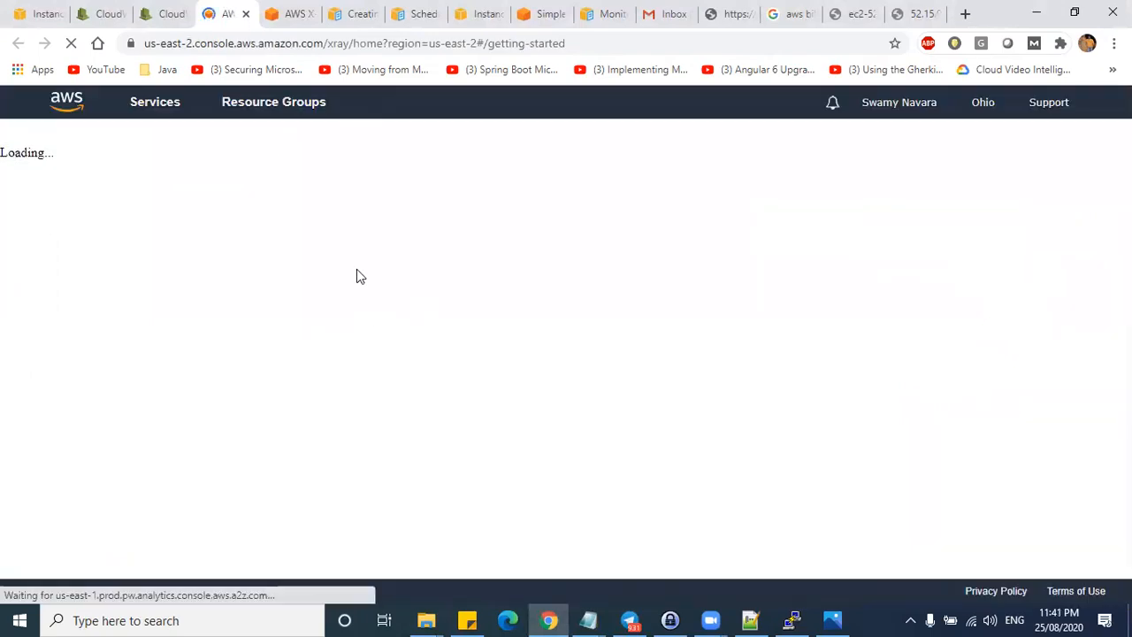
{"action": "left_click", "coordinate": [288, 312]}
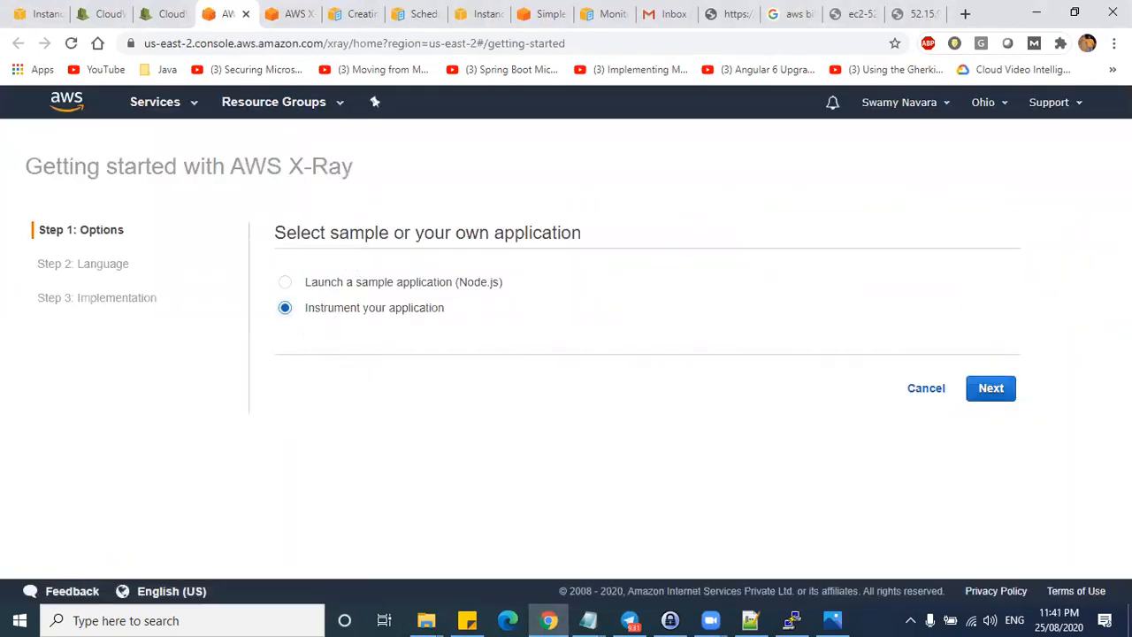
{"action": "left_click_drag", "start_coordinate": [445, 309], "coordinate": [327, 316]}
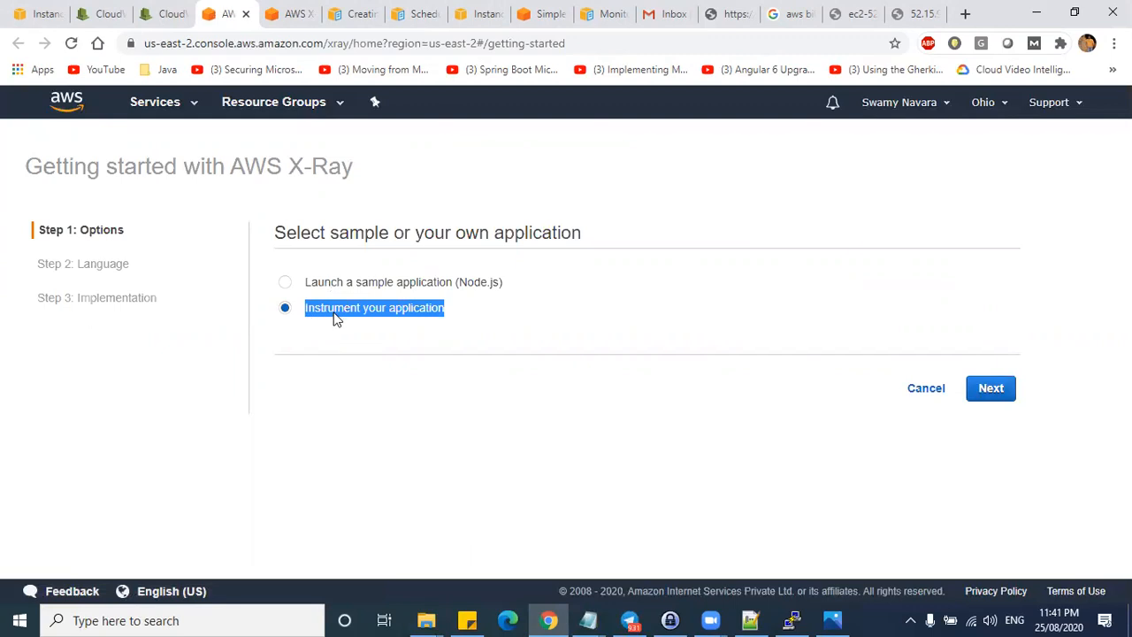
{"action": "left_click", "coordinate": [334, 311]}
{"action": "double_click", "coordinate": [334, 312]}
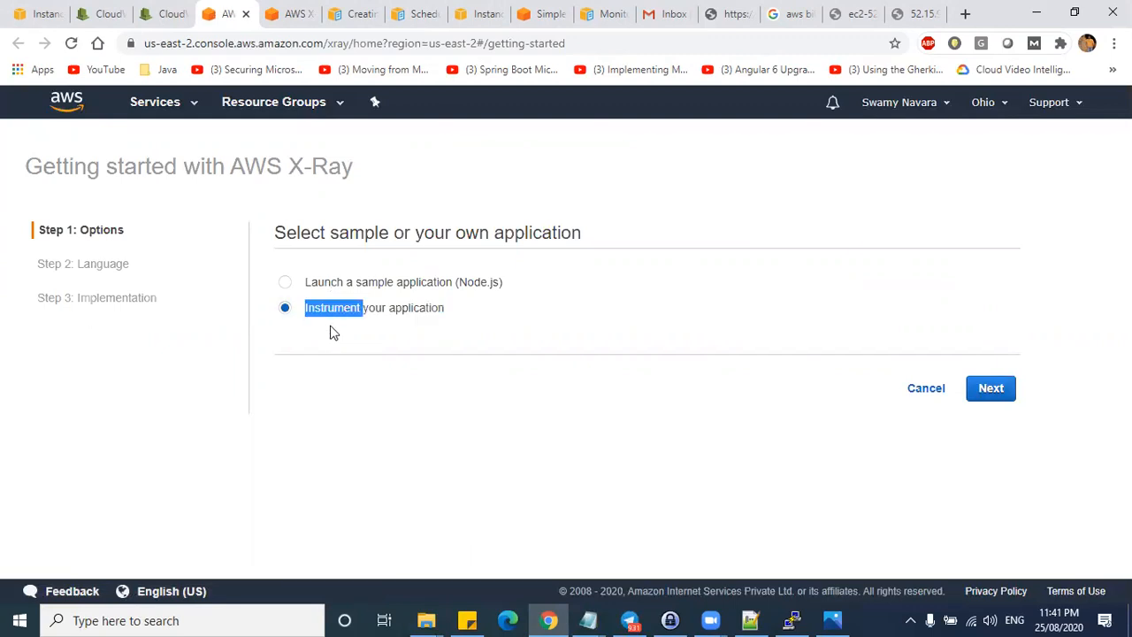
{"action": "double_click", "coordinate": [416, 309]}
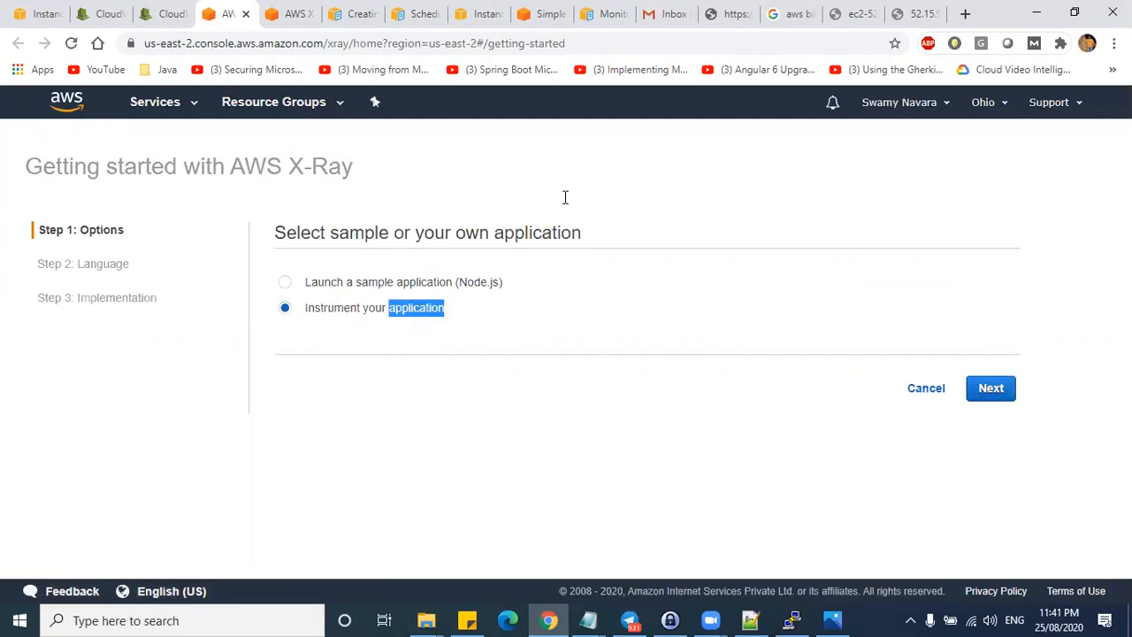
{"action": "left_click", "coordinate": [491, 339]}
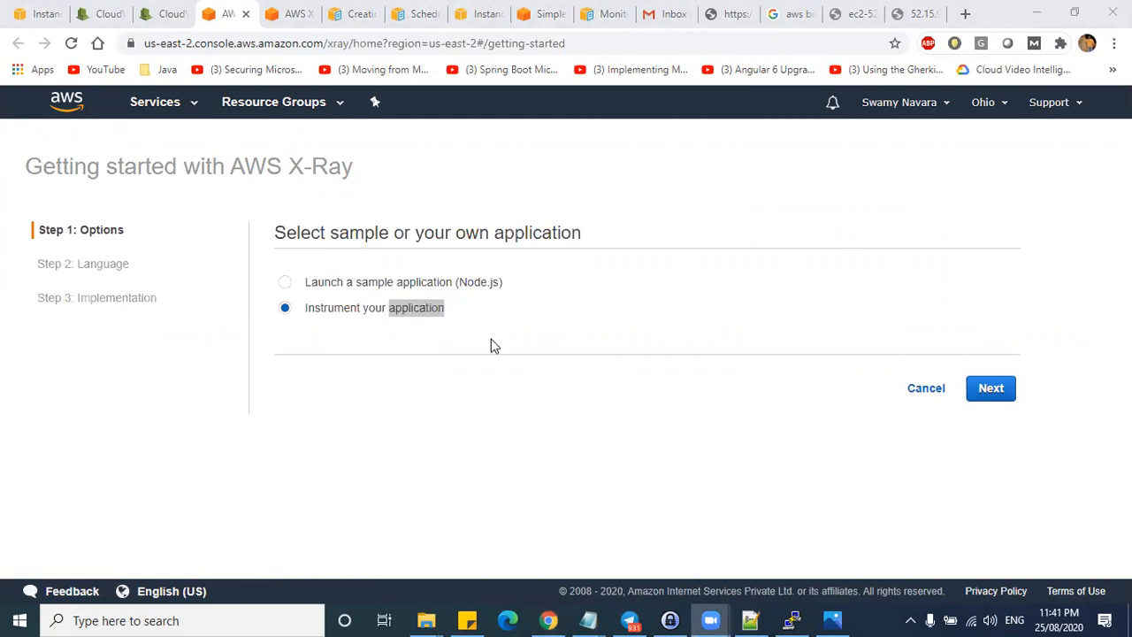
{"action": "left_click_drag", "start_coordinate": [478, 306], "coordinate": [412, 345]}
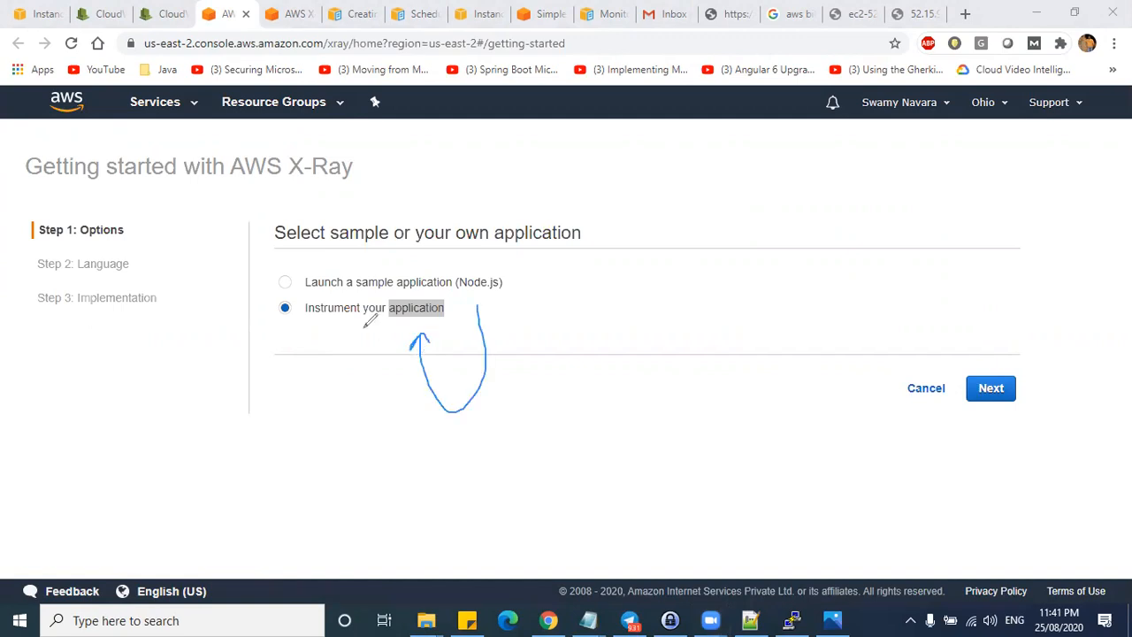
{"action": "mouse_move", "coordinate": [674, 254]}
{"action": "left_mouse_down"}
{"action": "mouse_move", "coordinate": [675, 347]}
{"action": "mouse_move", "coordinate": [823, 253]}
{"action": "mouse_move", "coordinate": [678, 258]}
{"action": "left_mouse_up"}
{"action": "mouse_move", "coordinate": [563, 402]}
{"action": "left_mouse_down"}
{"action": "mouse_move", "coordinate": [696, 316]}
{"action": "mouse_move", "coordinate": [691, 327]}
{"action": "left_mouse_up"}
{"action": "mouse_move", "coordinate": [704, 287]}
{"action": "left_mouse_down"}
{"action": "mouse_move", "coordinate": [702, 298]}
{"action": "mouse_move", "coordinate": [736, 296]}
{"action": "left_mouse_up"}
{"action": "mouse_move", "coordinate": [266, 485]}
{"action": "left_mouse_down"}
{"action": "mouse_move", "coordinate": [403, 453]}
{"action": "mouse_move", "coordinate": [583, 334]}
{"action": "mouse_move", "coordinate": [682, 301]}
{"action": "left_mouse_up"}
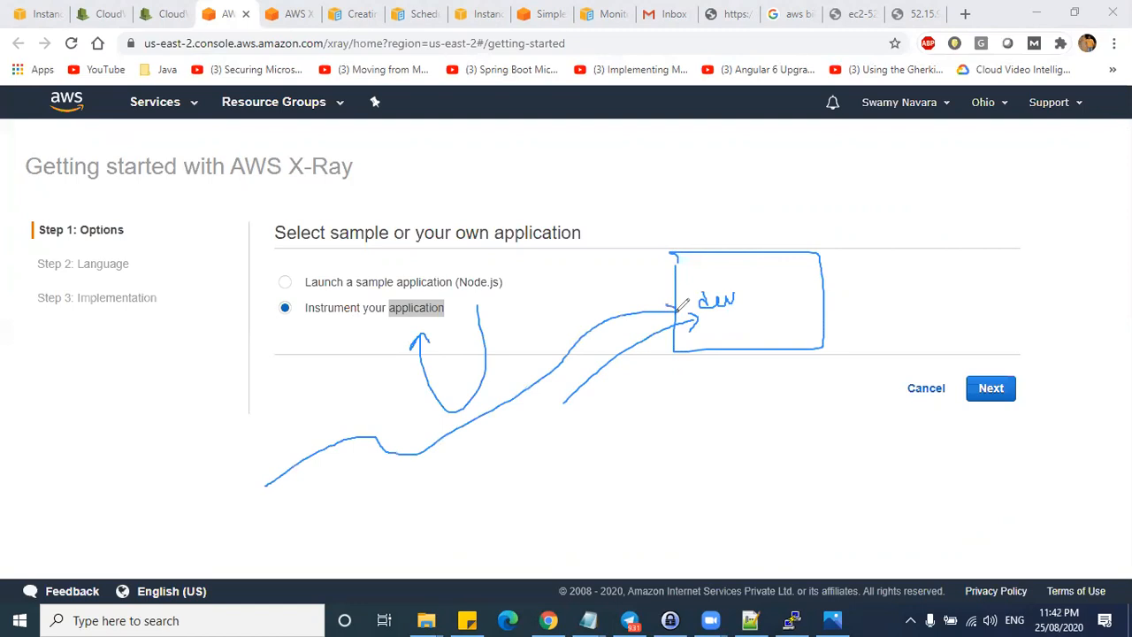
{"action": "mouse_move", "coordinate": [832, 279]}
{"action": "left_mouse_down"}
{"action": "mouse_move", "coordinate": [957, 277]}
{"action": "mouse_move", "coordinate": [946, 301]}
{"action": "left_mouse_up"}
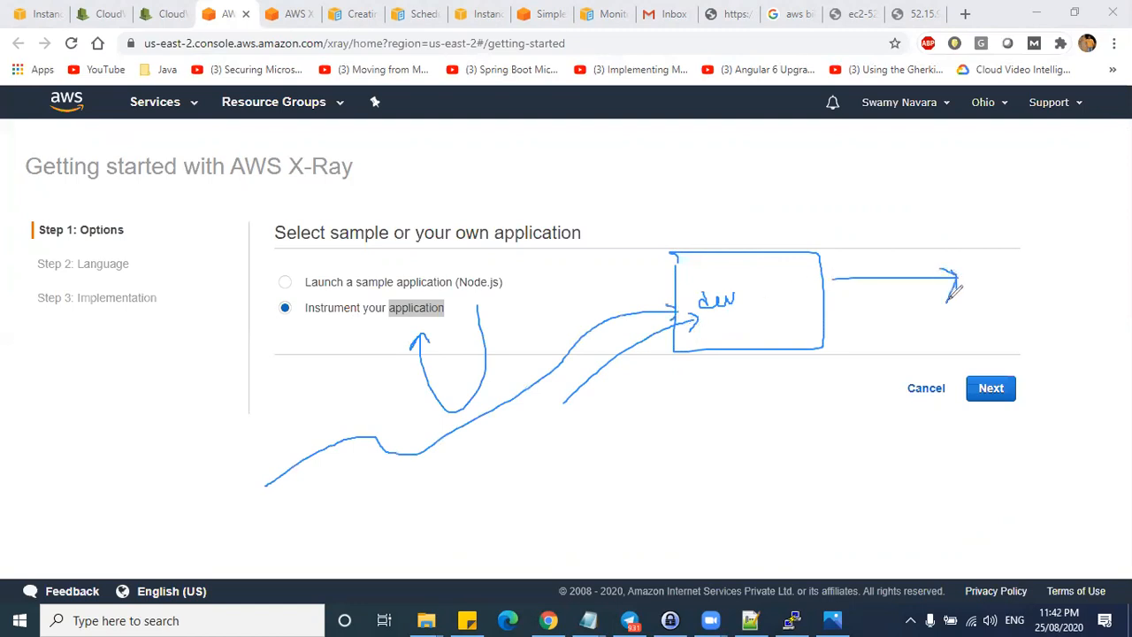
{"action": "mouse_move", "coordinate": [732, 283]}
{"action": "left_mouse_down"}
{"action": "mouse_move", "coordinate": [748, 315]}
{"action": "mouse_move", "coordinate": [736, 283]}
{"action": "left_mouse_up"}
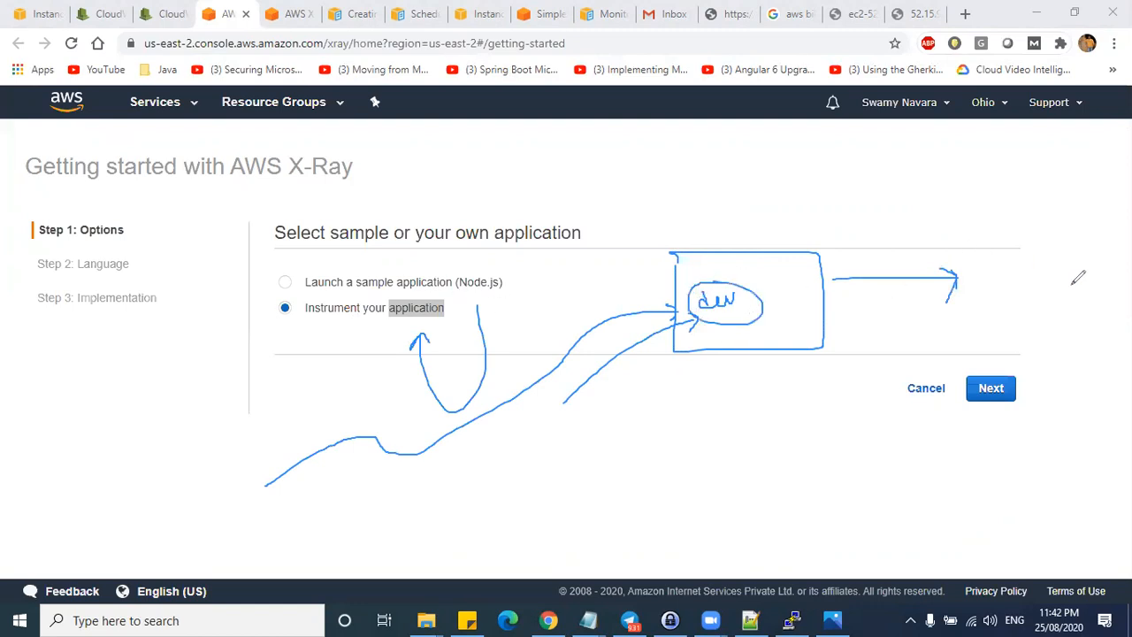
{"action": "mouse_move", "coordinate": [962, 232]}
{"action": "left_mouse_down"}
{"action": "mouse_move", "coordinate": [968, 340]}
{"action": "mouse_move", "coordinate": [1068, 223]}
{"action": "mouse_move", "coordinate": [956, 229]}
{"action": "left_mouse_up"}
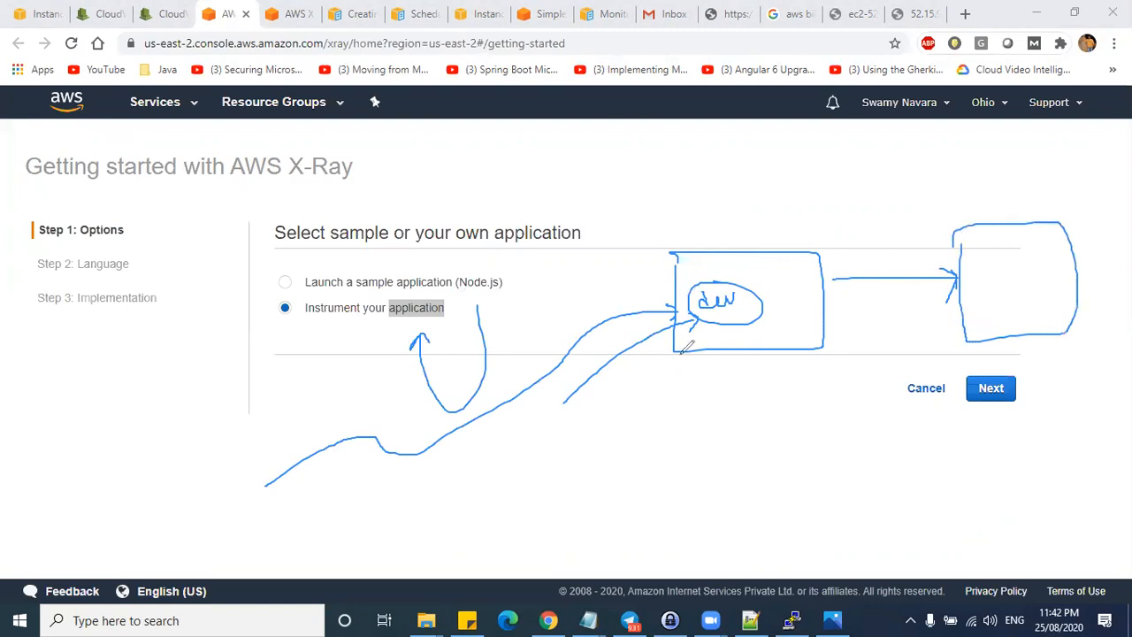
{"action": "left_click_drag", "start_coordinate": [903, 165], "coordinate": [899, 499]}
{"action": "mouse_move", "coordinate": [892, 400]}
{"action": "left_mouse_down"}
{"action": "mouse_move", "coordinate": [707, 482]}
{"action": "mouse_move", "coordinate": [728, 496]}
{"action": "left_mouse_up"}
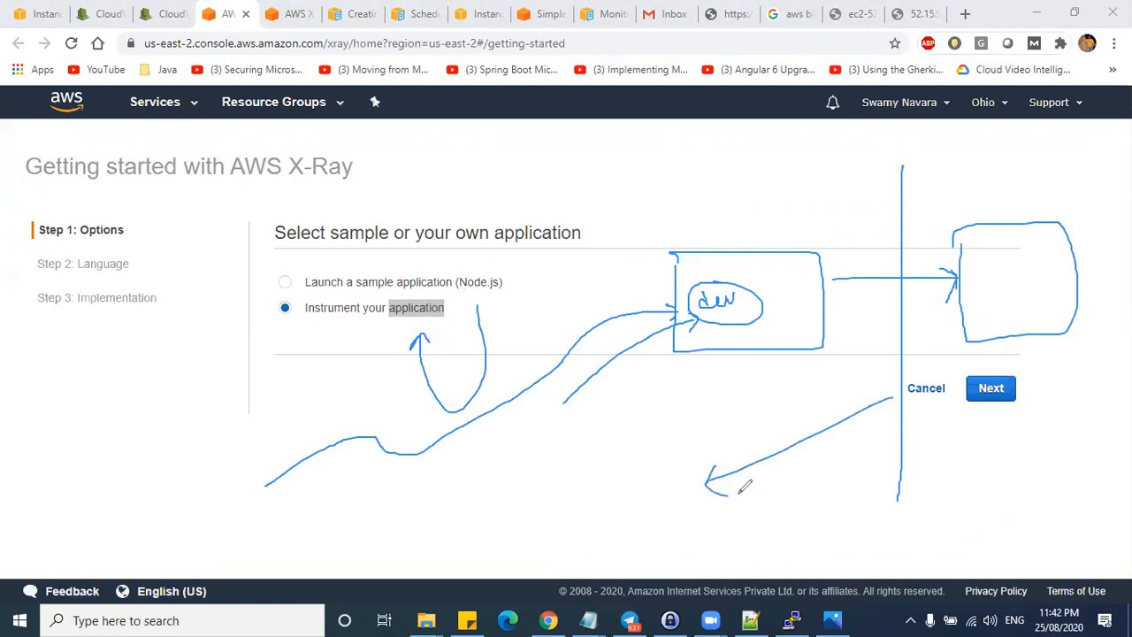
{"action": "left_click", "coordinate": [1020, 108]}
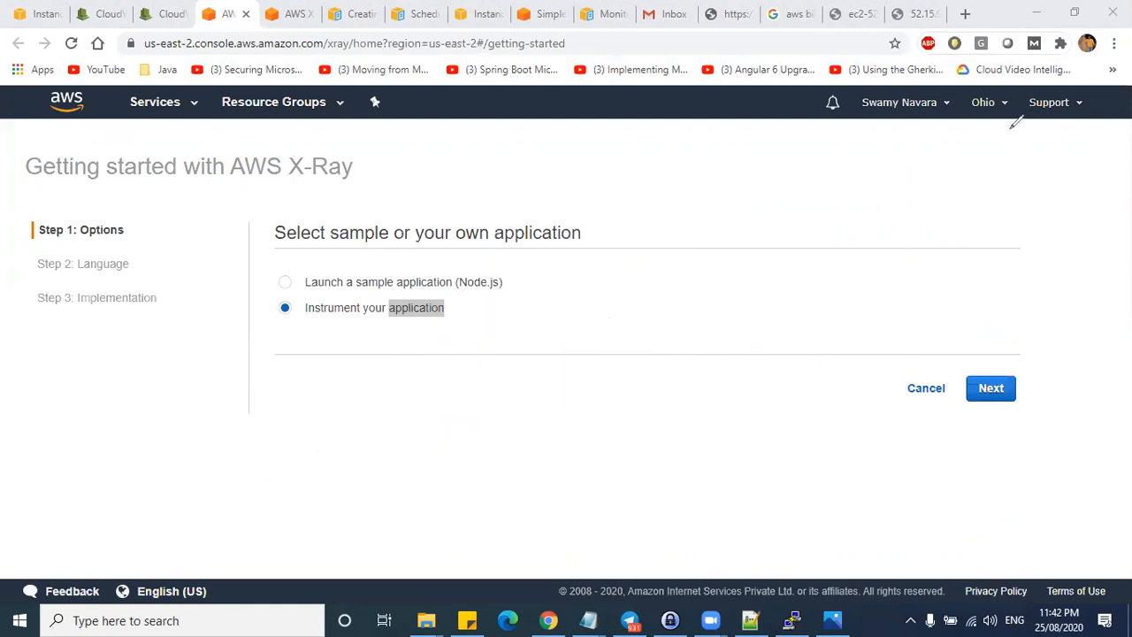
{"action": "left_click_drag", "start_coordinate": [702, 370], "coordinate": [704, 546]}
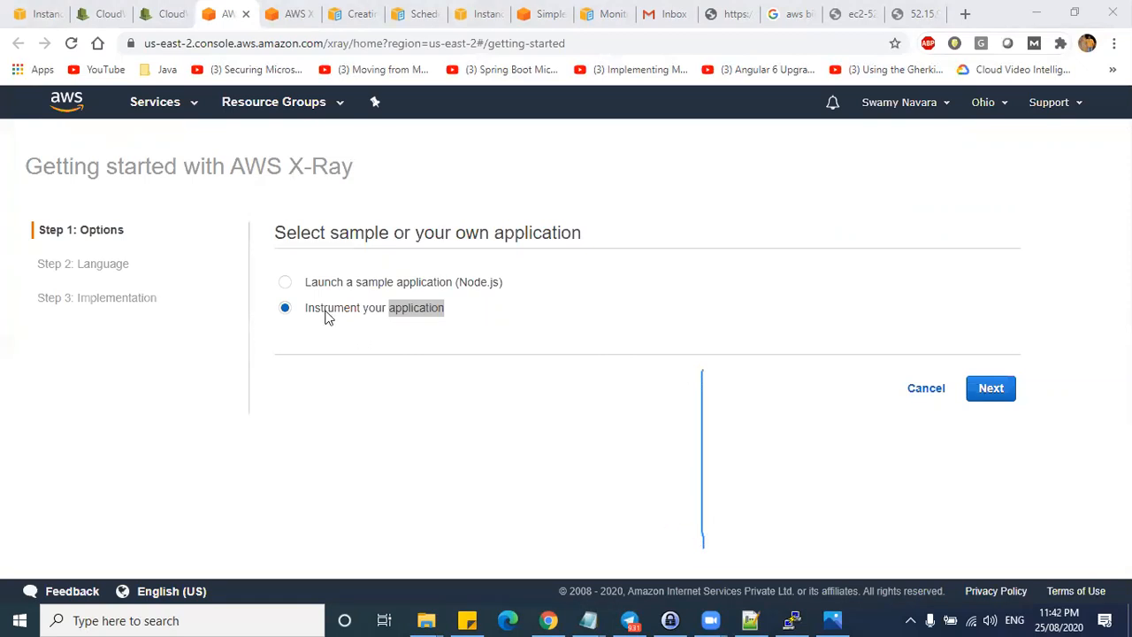
- Advance the wizard to Step 2: Language, mark the language options, and open a new tab
{"action": "left_click", "coordinate": [990, 390]}
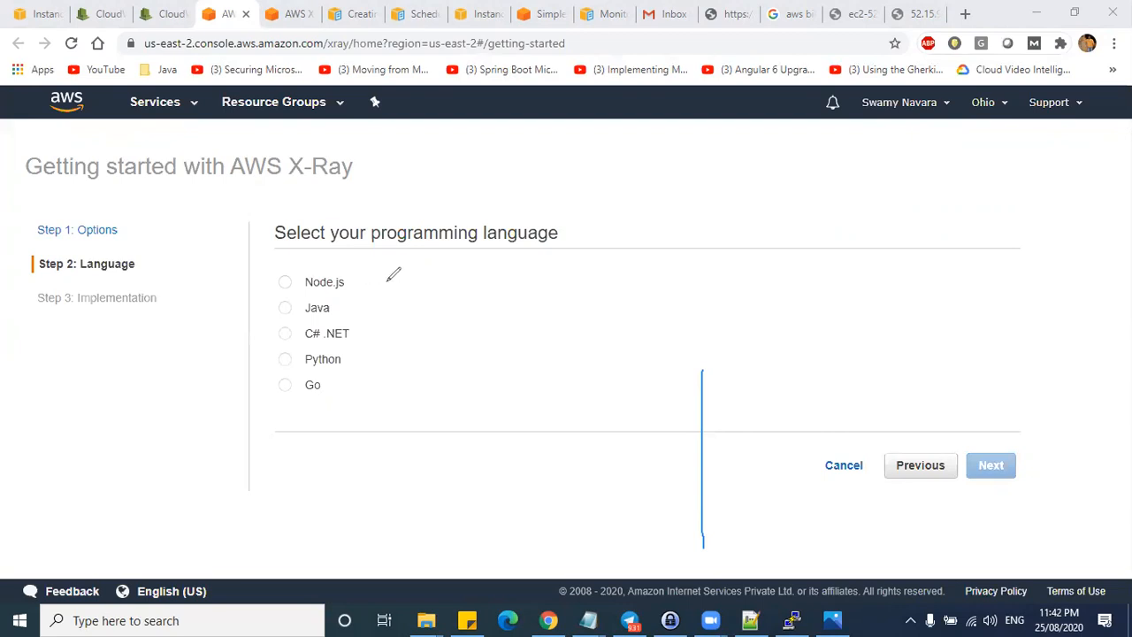
{"action": "mouse_move", "coordinate": [386, 274]}
{"action": "left_mouse_down"}
{"action": "mouse_move", "coordinate": [424, 322]}
{"action": "mouse_move", "coordinate": [375, 396]}
{"action": "left_mouse_up"}
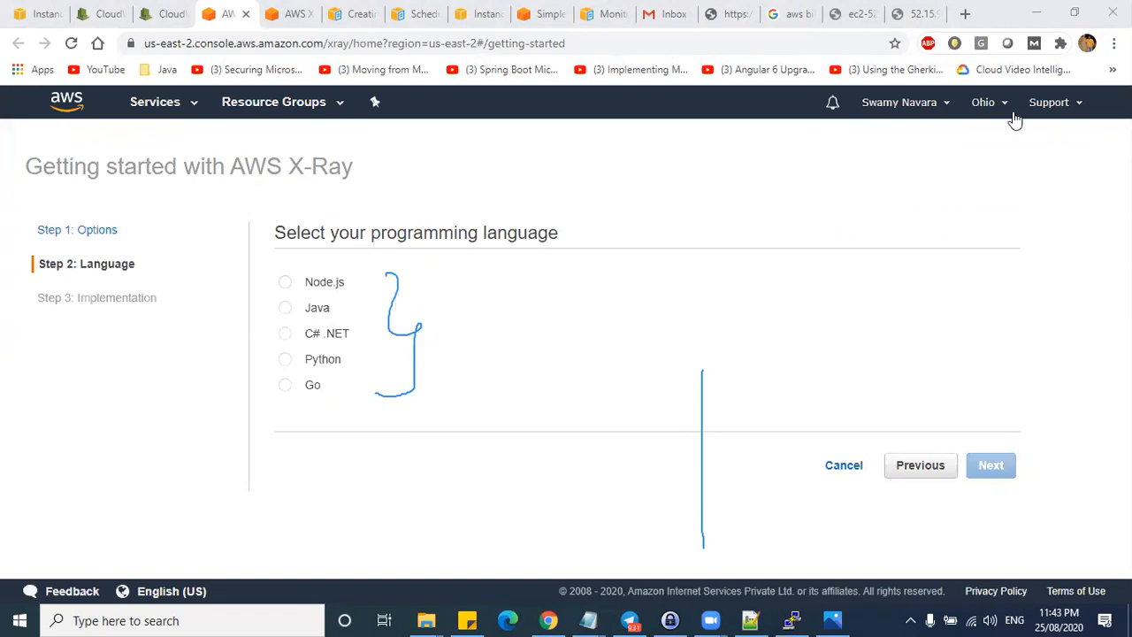
{"action": "left_click", "coordinate": [965, 13]}
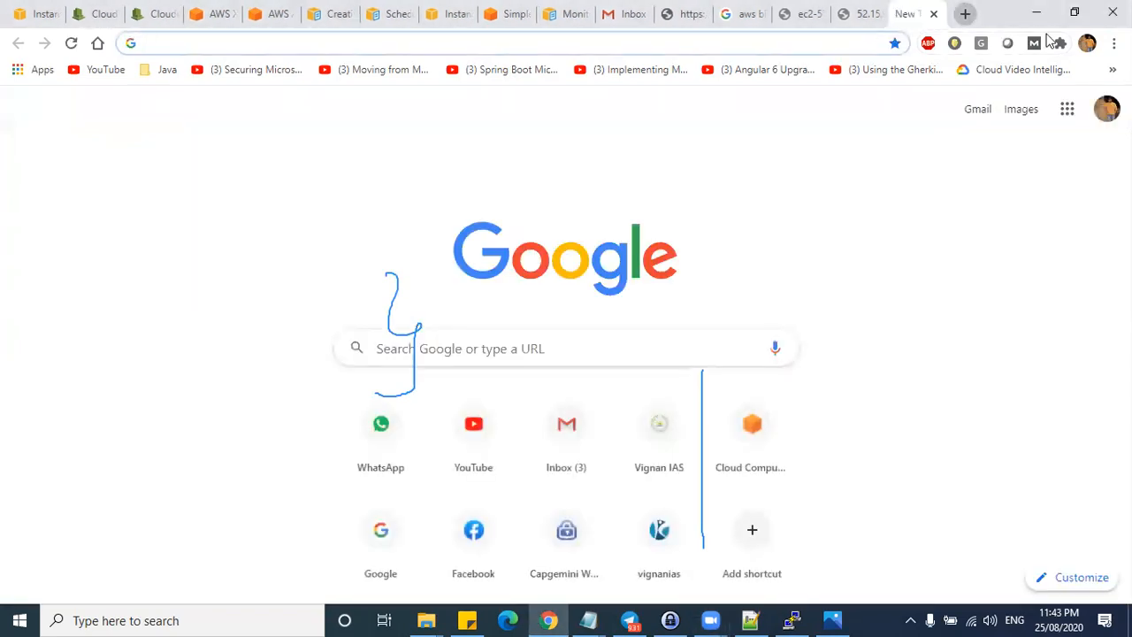
- Search for 'appbot', browse the appbot.co site, then switch back to the previous tab
{"action": "type", "text": "appbot"}
{"action": "key", "text": "Return"}
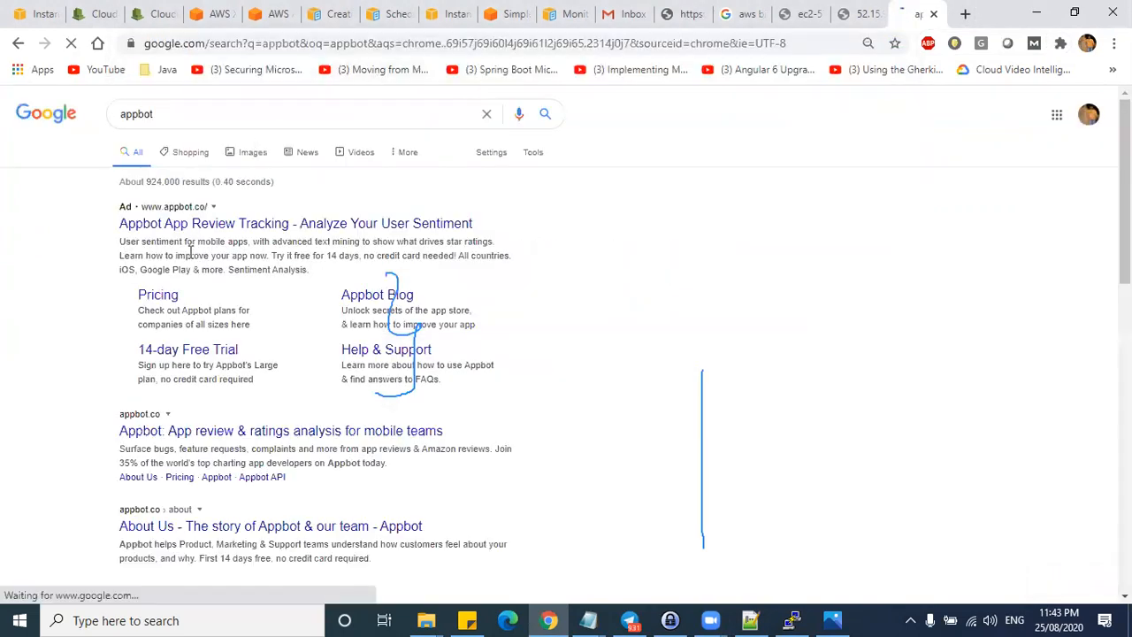
{"action": "left_click", "coordinate": [215, 438]}
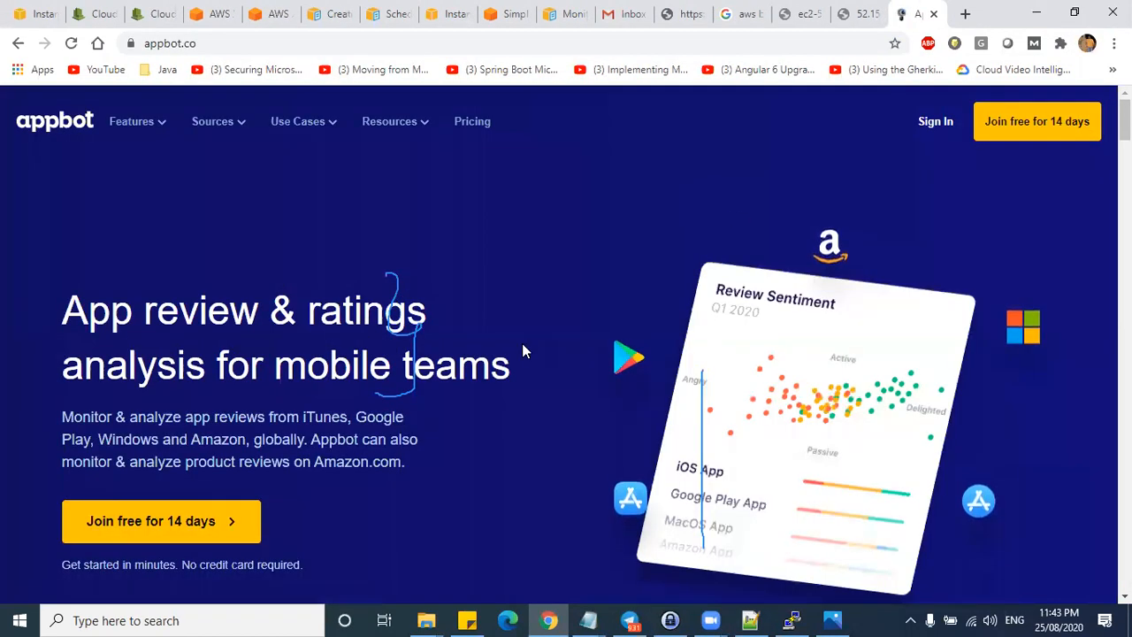
{"action": "scroll", "coordinate": [522, 348], "scroll_direction": "down", "scroll_amount": 6}
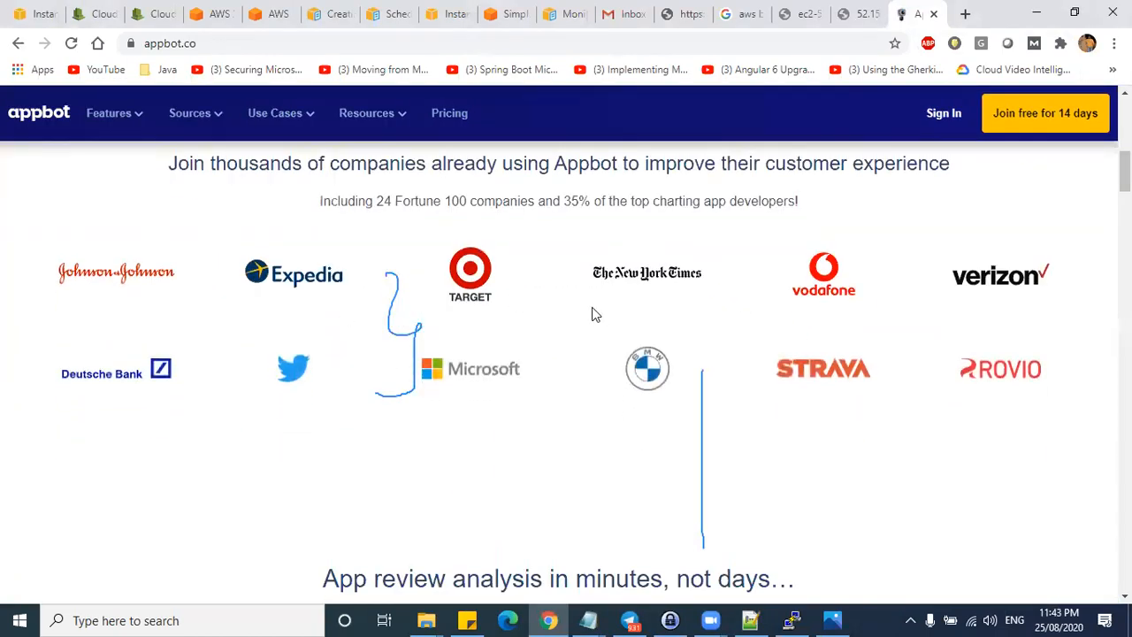
{"action": "scroll", "coordinate": [874, 102], "scroll_direction": "up", "scroll_amount": 1}
{"action": "scroll", "coordinate": [548, 273], "scroll_direction": "up", "scroll_amount": 3}
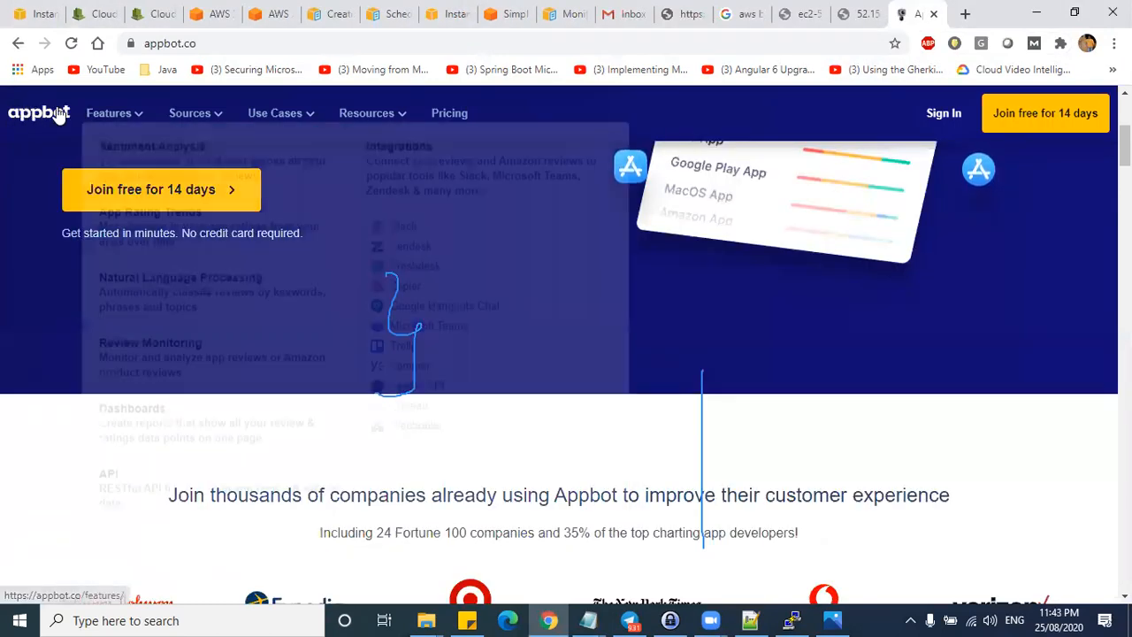
{"action": "scroll", "coordinate": [389, 403], "scroll_direction": "down", "scroll_amount": 3}
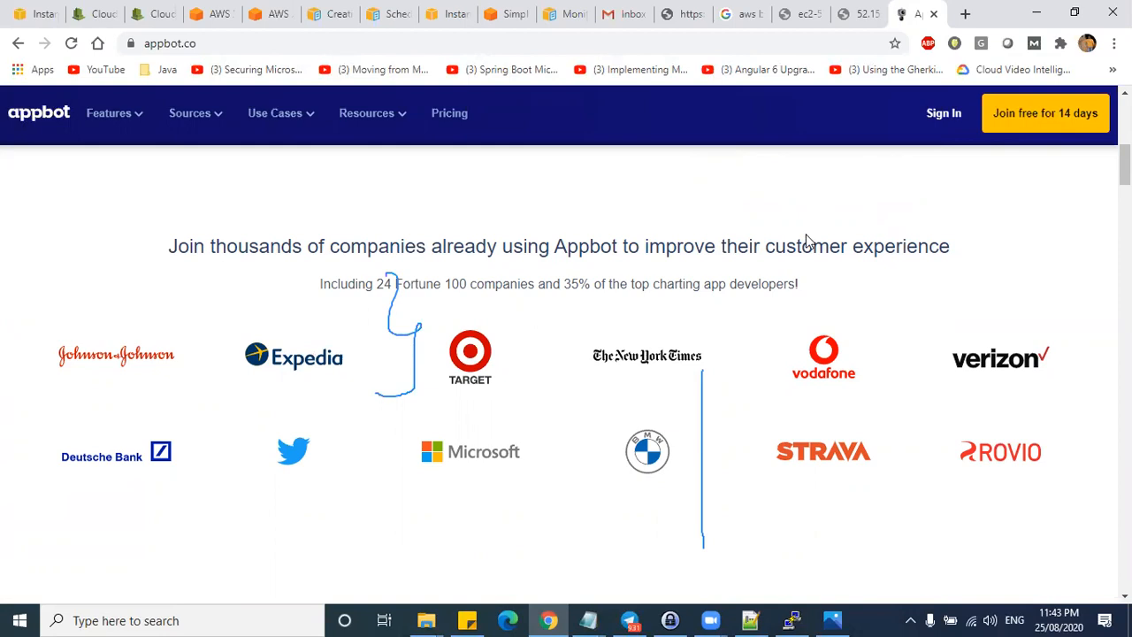
{"action": "key", "text": "ctrl+shift+Tab"}
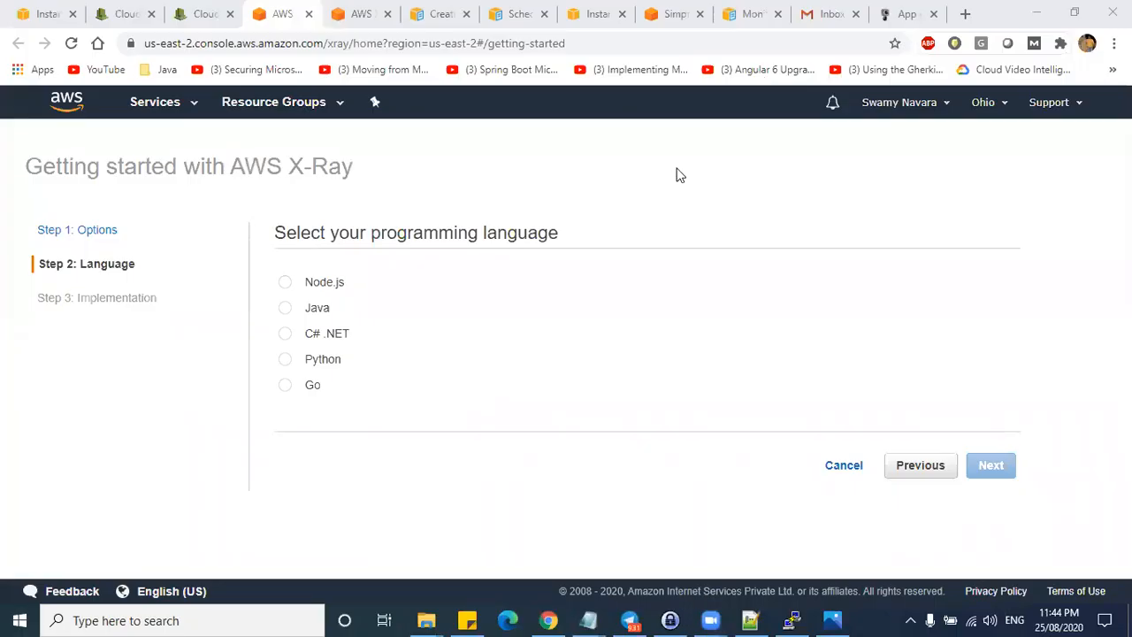
- Annotate the language options, pointing to Node.js and circling Java, then open the Services list
{"action": "left_click_drag", "start_coordinate": [479, 331], "coordinate": [523, 314]}
{"action": "mouse_move", "coordinate": [371, 273]}
{"action": "left_mouse_down"}
{"action": "mouse_move", "coordinate": [400, 382]}
{"action": "mouse_move", "coordinate": [385, 417]}
{"action": "left_mouse_up"}
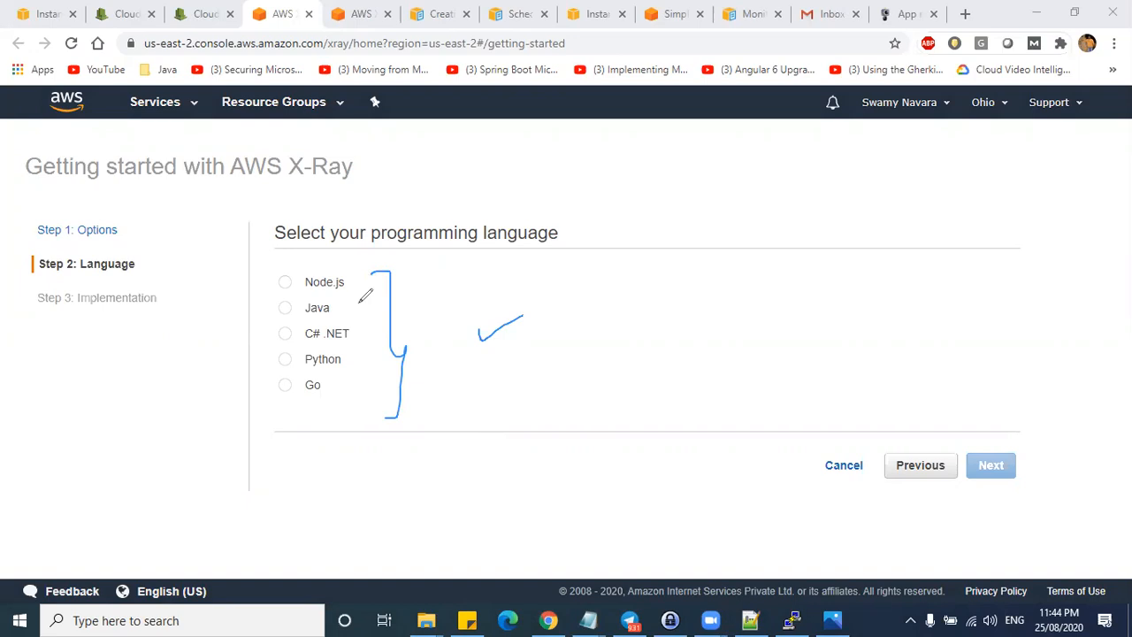
{"action": "mouse_move", "coordinate": [519, 284]}
{"action": "left_mouse_down"}
{"action": "mouse_move", "coordinate": [367, 279]}
{"action": "mouse_move", "coordinate": [373, 298]}
{"action": "left_mouse_up"}
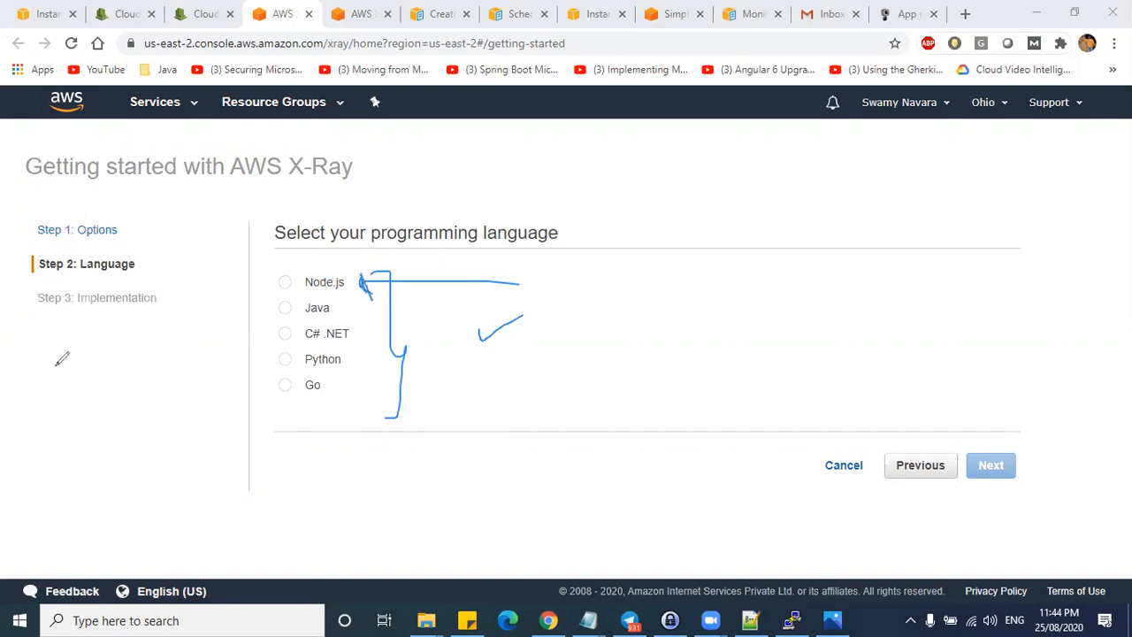
{"action": "mouse_move", "coordinate": [53, 373]}
{"action": "left_mouse_down"}
{"action": "mouse_move", "coordinate": [137, 346]}
{"action": "mouse_move", "coordinate": [50, 345]}
{"action": "left_mouse_up"}
{"action": "mouse_move", "coordinate": [86, 378]}
{"action": "left_mouse_down"}
{"action": "mouse_move", "coordinate": [155, 371]}
{"action": "mouse_move", "coordinate": [154, 382]}
{"action": "left_mouse_up"}
{"action": "mouse_move", "coordinate": [304, 292]}
{"action": "left_mouse_down"}
{"action": "mouse_move", "coordinate": [304, 317]}
{"action": "mouse_move", "coordinate": [319, 301]}
{"action": "mouse_move", "coordinate": [576, 308]}
{"action": "mouse_move", "coordinate": [591, 359]}
{"action": "mouse_move", "coordinate": [751, 324]}
{"action": "mouse_move", "coordinate": [579, 283]}
{"action": "left_mouse_up"}
{"action": "left_click_drag", "start_coordinate": [619, 321], "coordinate": [696, 319]}
{"action": "mouse_move", "coordinate": [759, 348]}
{"action": "left_mouse_down"}
{"action": "mouse_move", "coordinate": [858, 349]}
{"action": "mouse_move", "coordinate": [1024, 408]}
{"action": "mouse_move", "coordinate": [881, 313]}
{"action": "mouse_move", "coordinate": [798, 326]}
{"action": "left_mouse_up"}
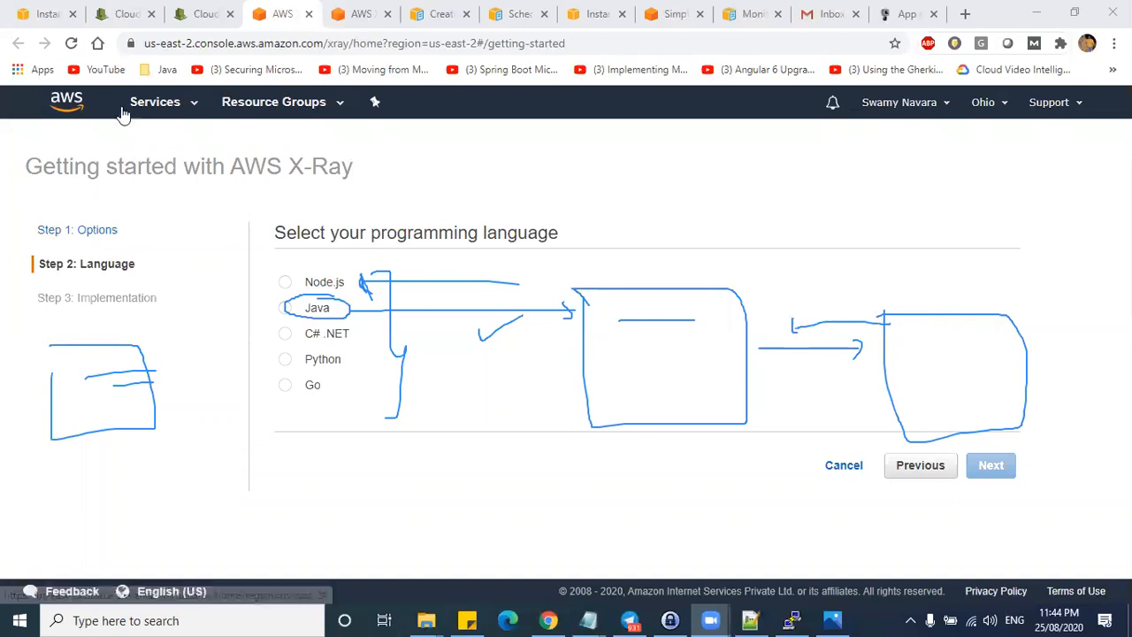
{"action": "left_click", "coordinate": [168, 103]}
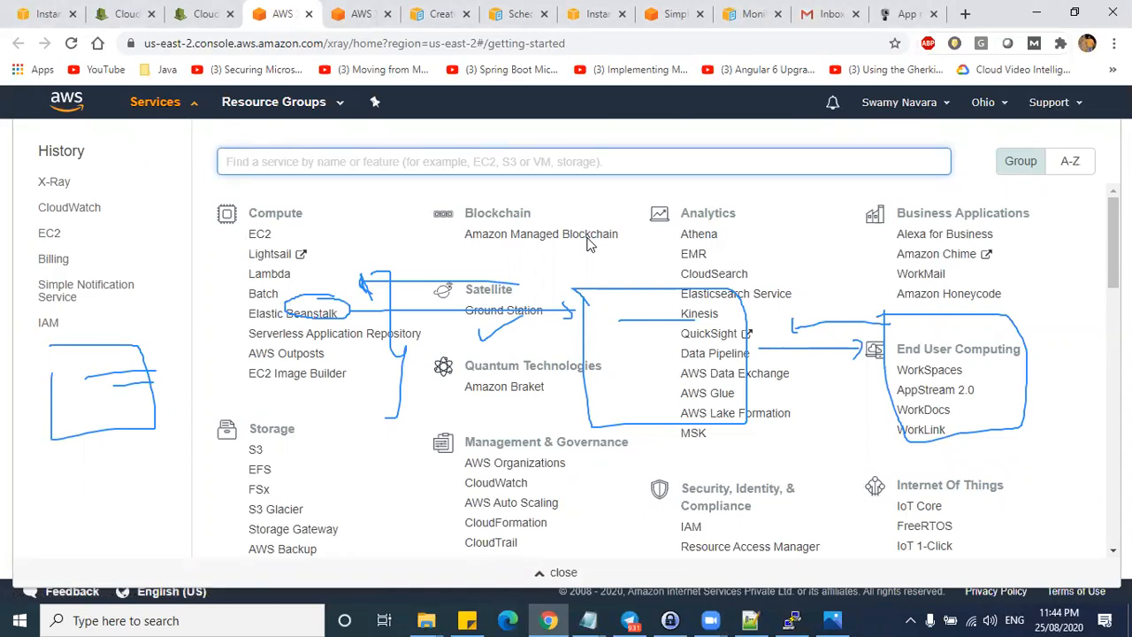
- Clear the sketches, review the CloudWatch overview alarms, then open Gmail's AWS Notification Message thread
{"action": "left_click", "coordinate": [128, 351]}
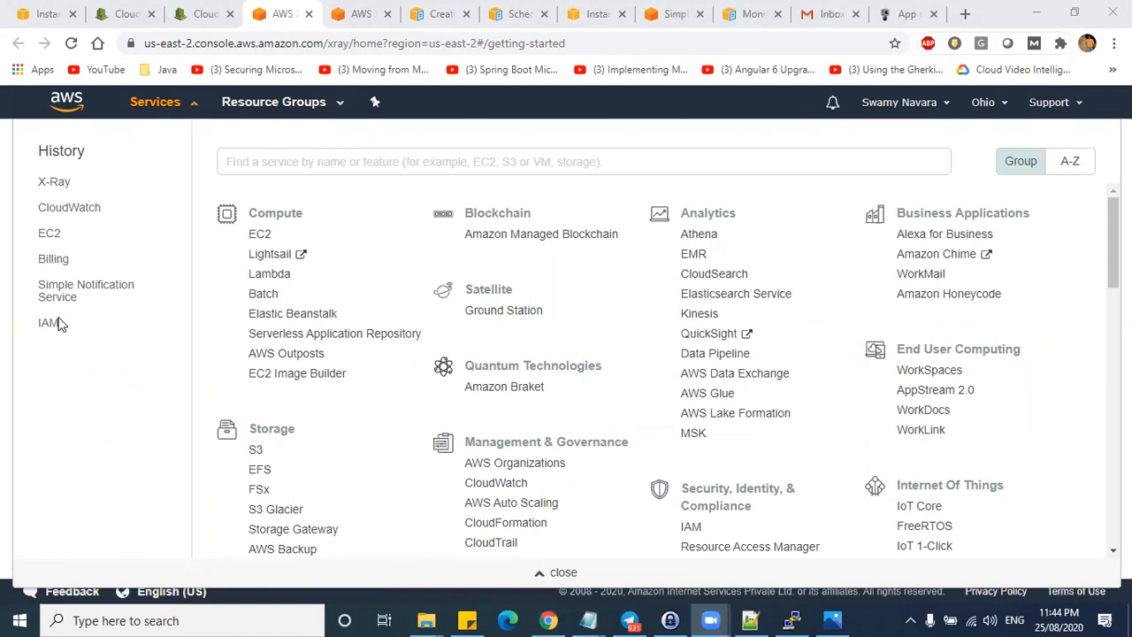
{"action": "left_click", "coordinate": [64, 211]}
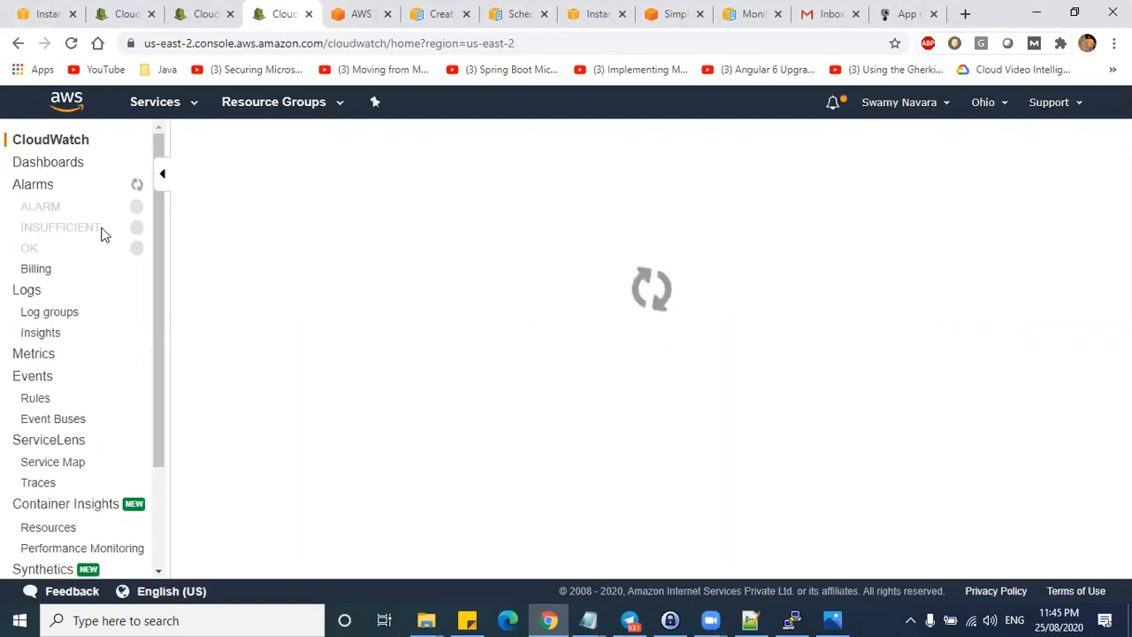
{"action": "scroll", "coordinate": [29, 332], "scroll_direction": "down", "scroll_amount": 3}
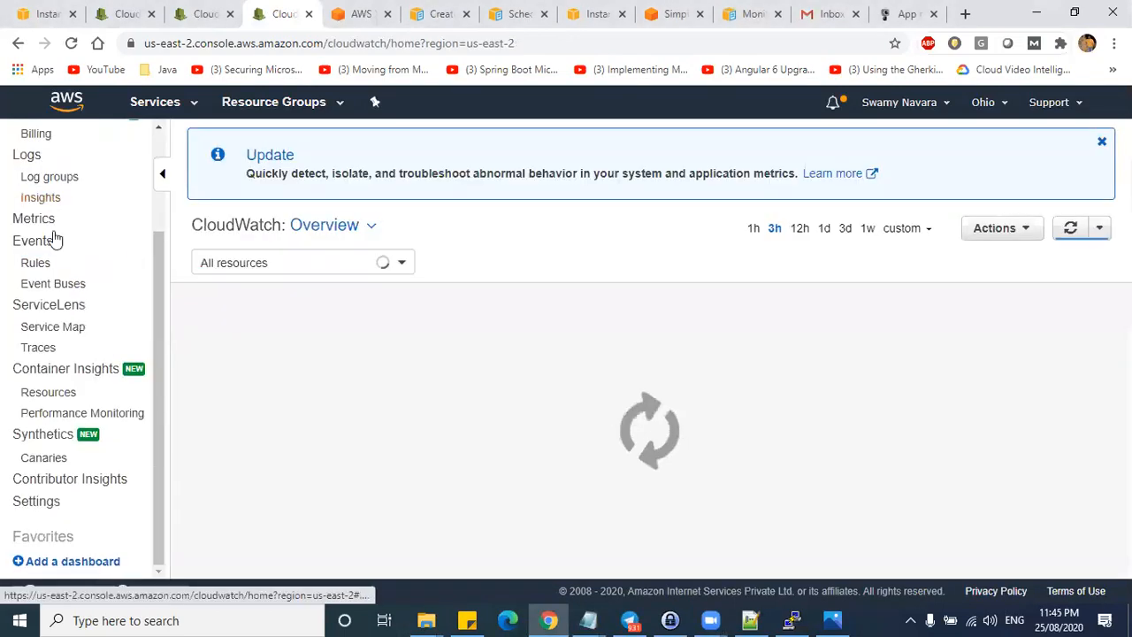
{"action": "scroll", "coordinate": [40, 385], "scroll_direction": "up", "scroll_amount": 3}
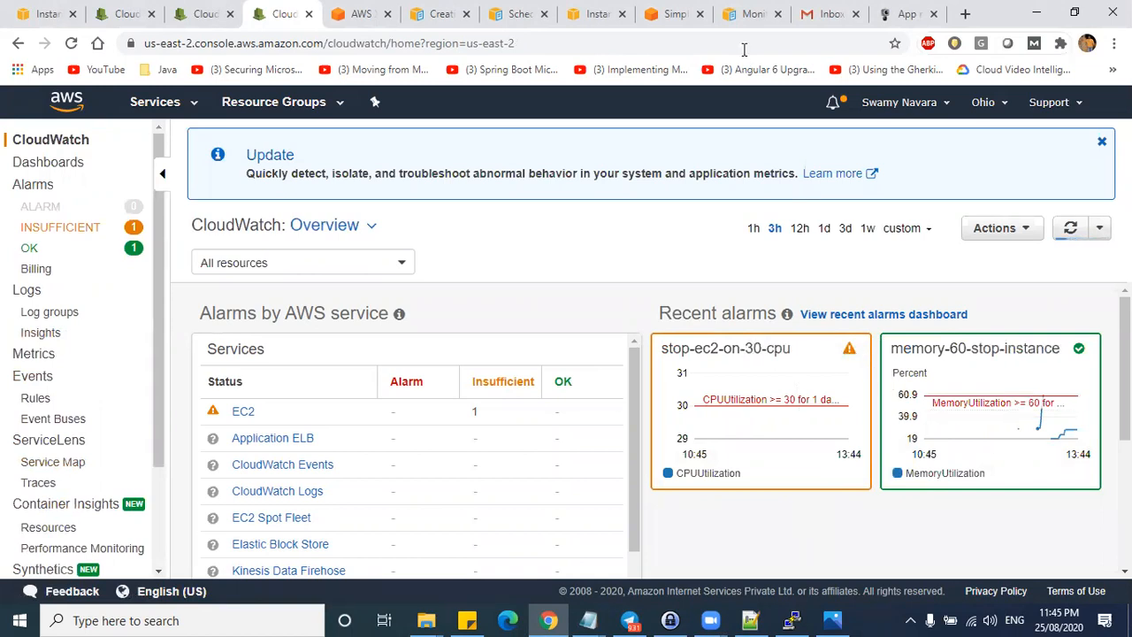
{"action": "left_click", "coordinate": [829, 13]}
{"action": "left_click", "coordinate": [583, 270]}
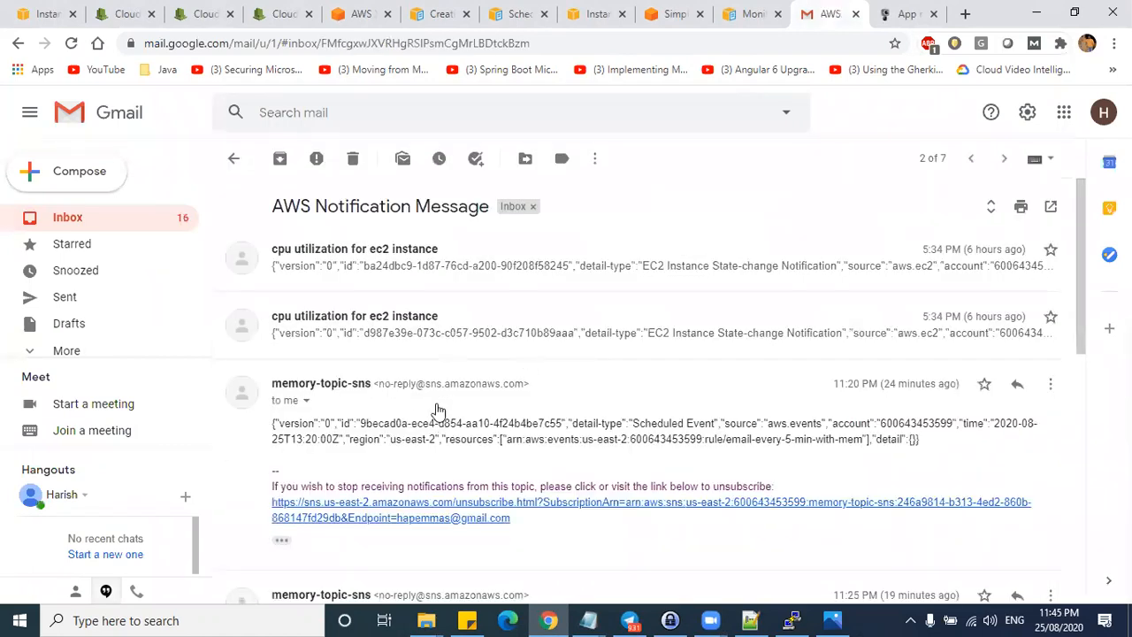
- Inspect the last message's sender details in the AWS Notification Message thread
{"action": "scroll", "coordinate": [438, 412], "scroll_direction": "down", "scroll_amount": 7}
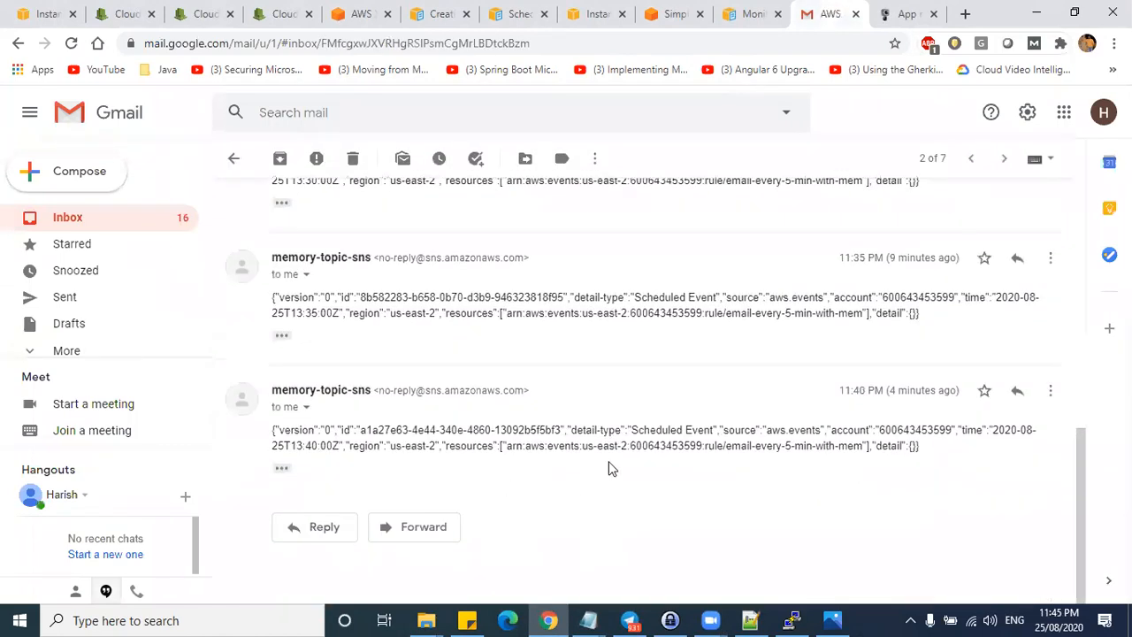
{"action": "left_click_drag", "start_coordinate": [529, 390], "coordinate": [276, 392]}
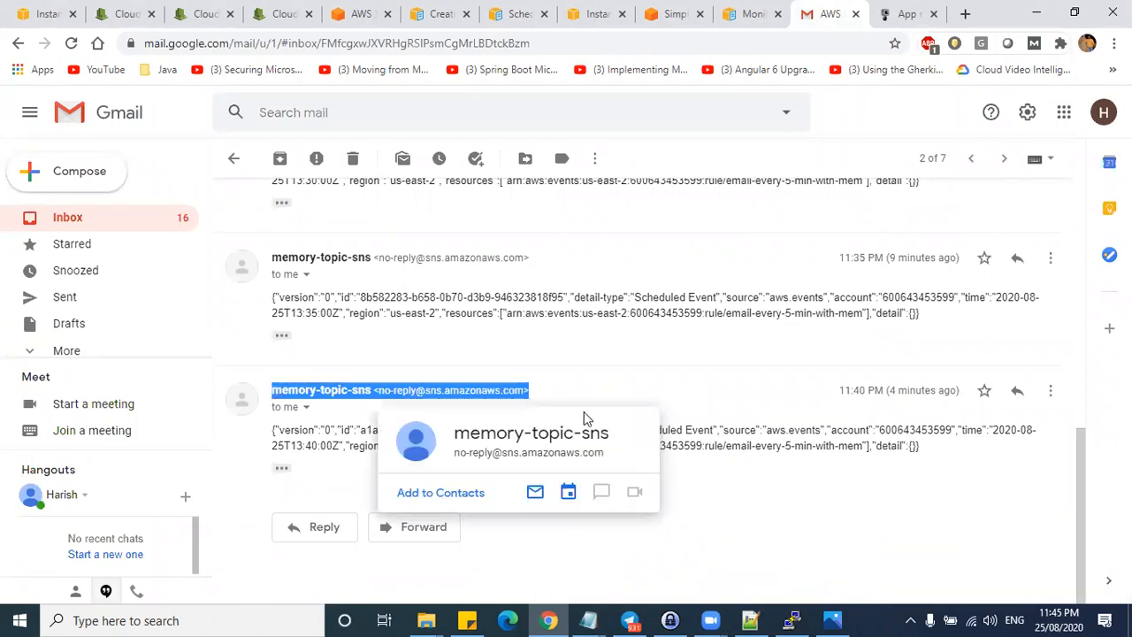
{"action": "left_click", "coordinate": [694, 354]}
- Read through the thread, move it to Trash, and bring up the 'Creating Metrics From Log Events' guide
{"action": "scroll", "coordinate": [589, 417], "scroll_direction": "up", "scroll_amount": 3}
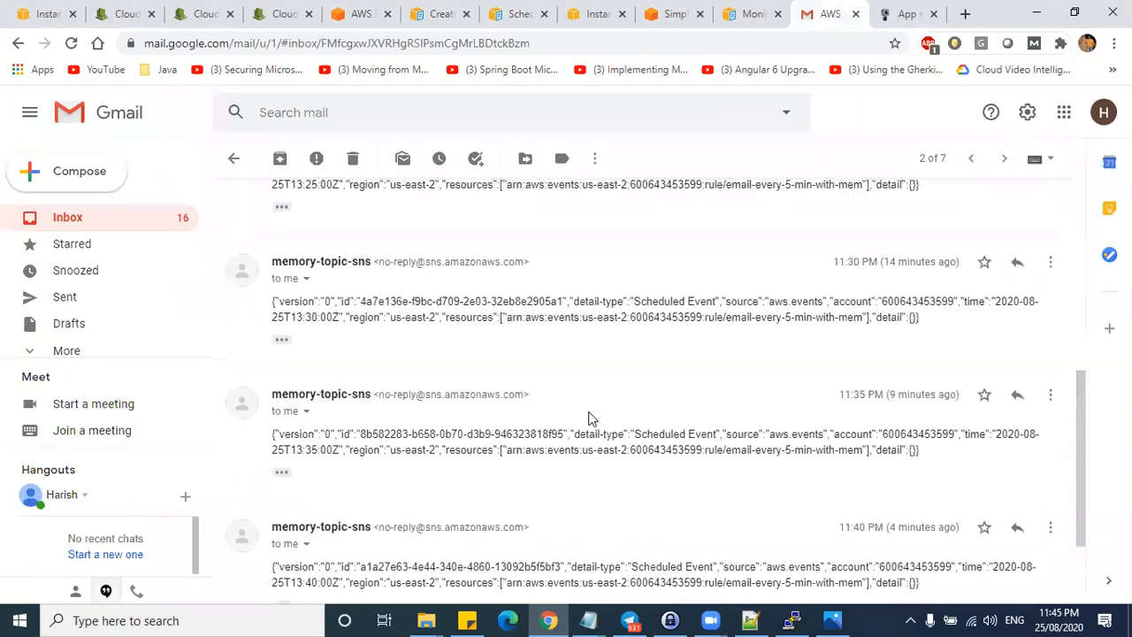
{"action": "scroll", "coordinate": [589, 416], "scroll_direction": "up", "scroll_amount": 5}
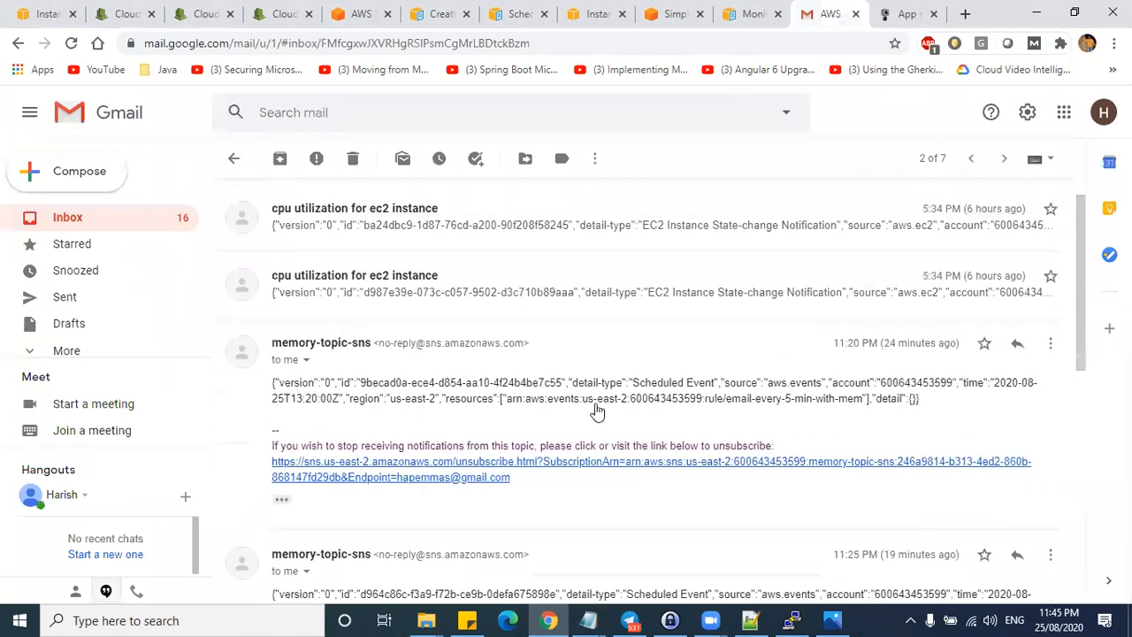
{"action": "scroll", "coordinate": [926, 397], "scroll_direction": "down", "scroll_amount": 2}
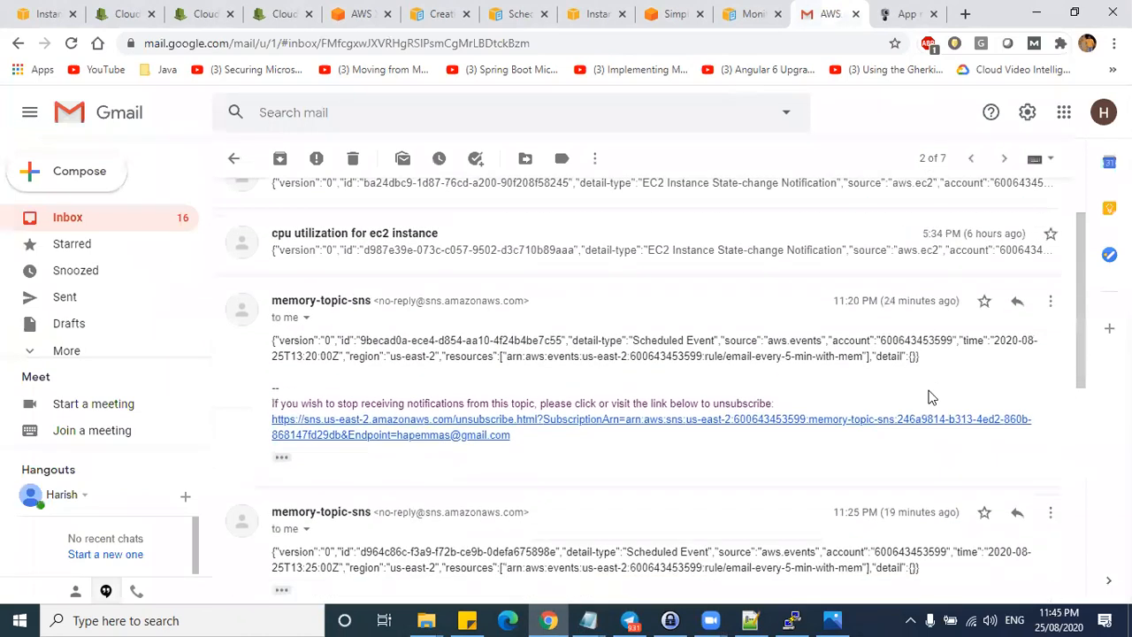
{"action": "scroll", "coordinate": [925, 463], "scroll_direction": "down", "scroll_amount": 4}
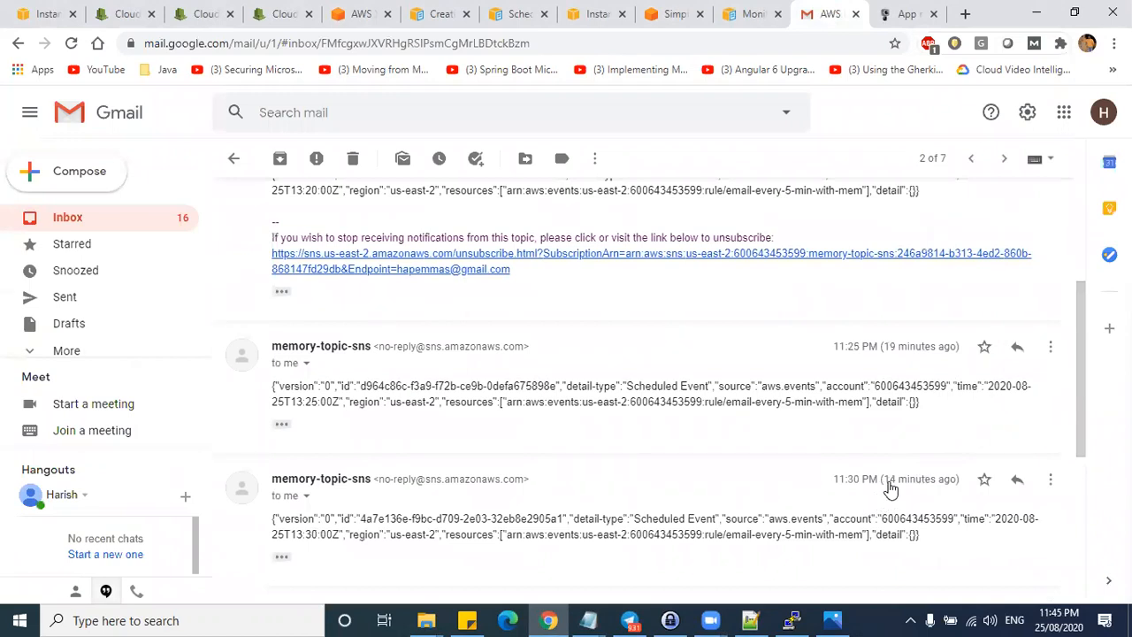
{"action": "scroll", "coordinate": [941, 470], "scroll_direction": "down", "scroll_amount": 1}
{"action": "scroll", "coordinate": [930, 465], "scroll_direction": "up", "scroll_amount": 5}
{"action": "scroll", "coordinate": [927, 424], "scroll_direction": "up", "scroll_amount": 1}
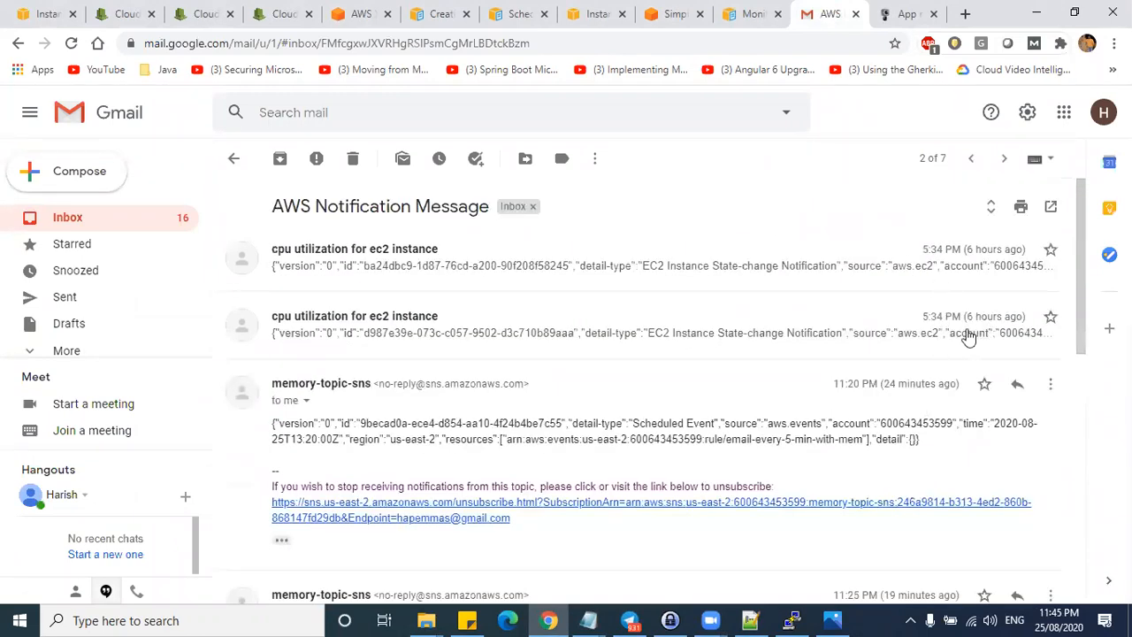
{"action": "scroll", "coordinate": [410, 463], "scroll_direction": "down", "scroll_amount": 7}
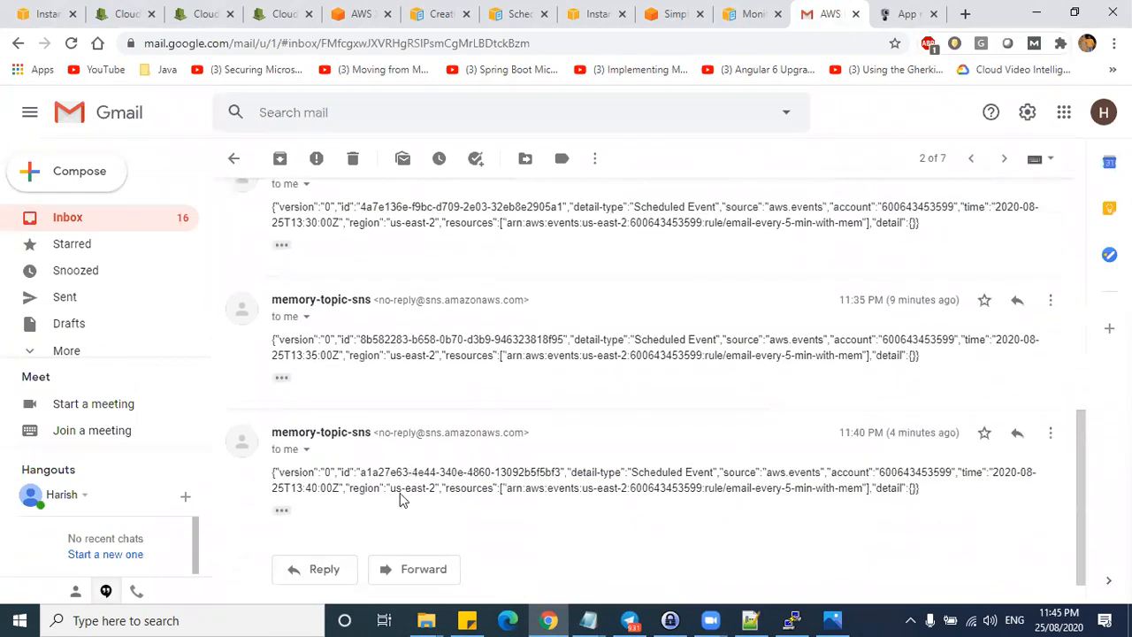
{"action": "left_click", "coordinate": [353, 158]}
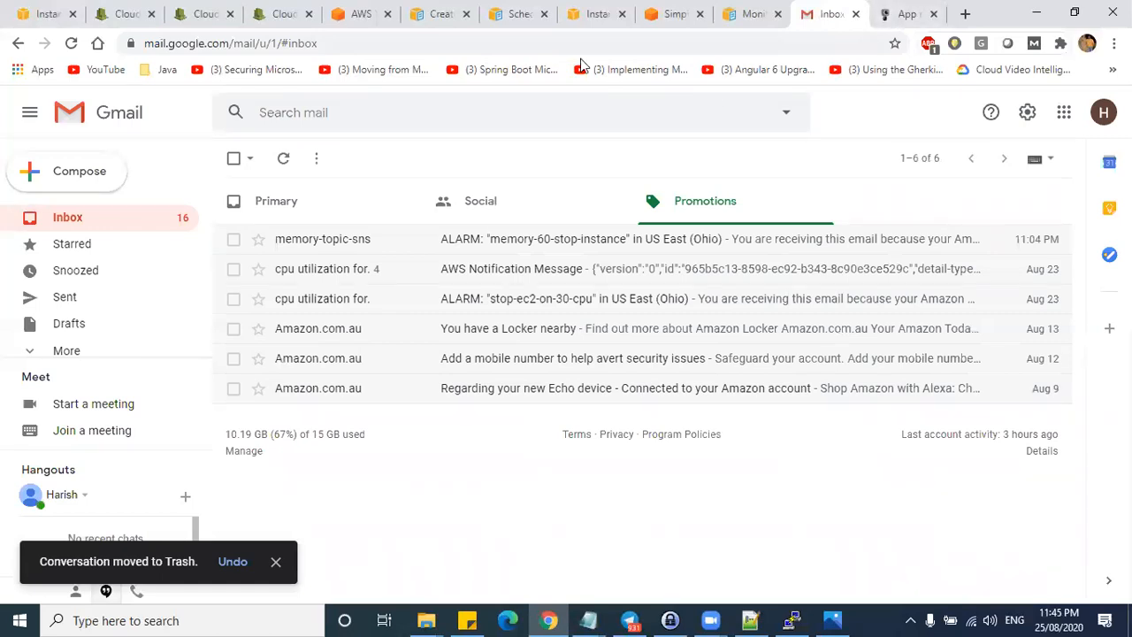
{"action": "left_click", "coordinate": [517, 14]}
- Glance at the metrics-from-logs guide, then review the CloudWatch console overview
{"action": "left_click", "coordinate": [438, 13]}
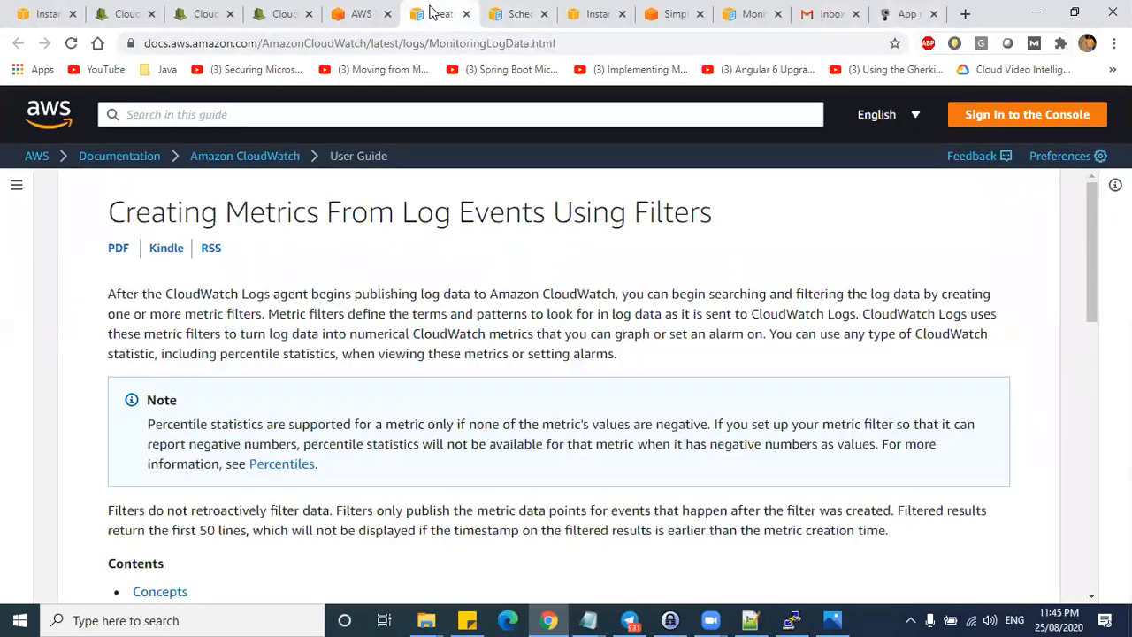
{"action": "left_click", "coordinate": [283, 15]}
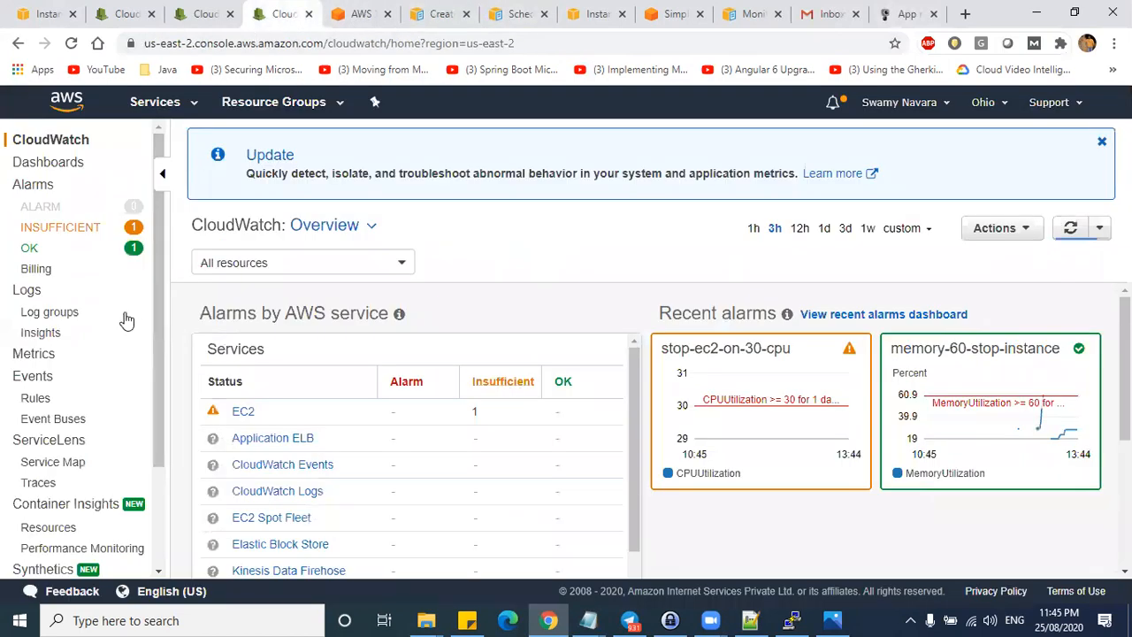
{"action": "scroll", "coordinate": [101, 326], "scroll_direction": "down", "scroll_amount": 2}
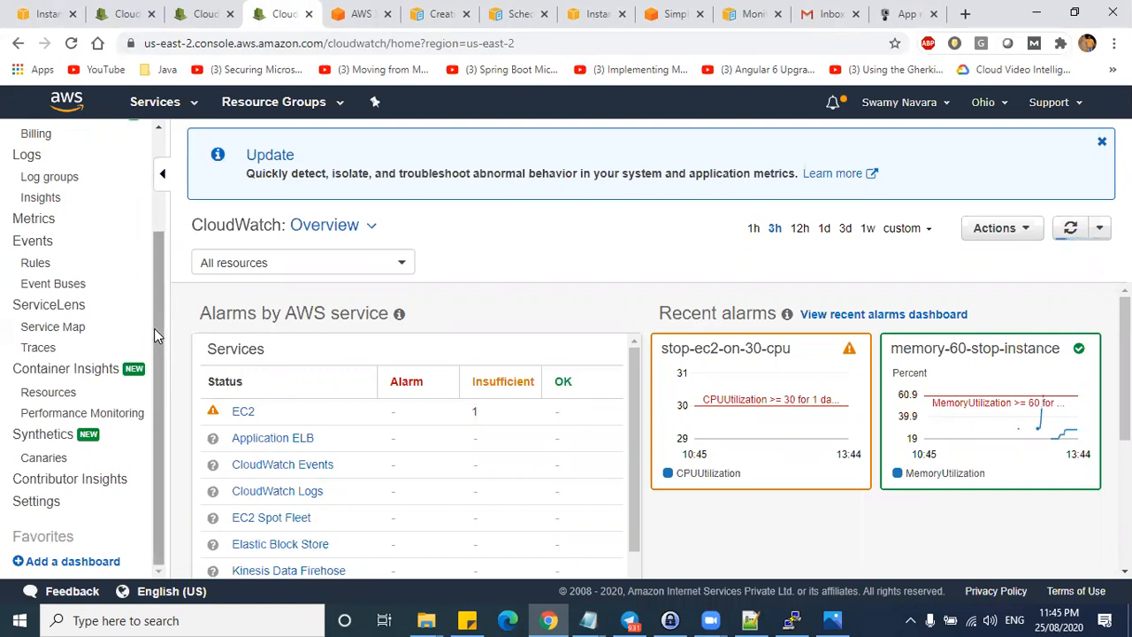
{"action": "scroll", "coordinate": [151, 215], "scroll_direction": "up", "scroll_amount": 3}
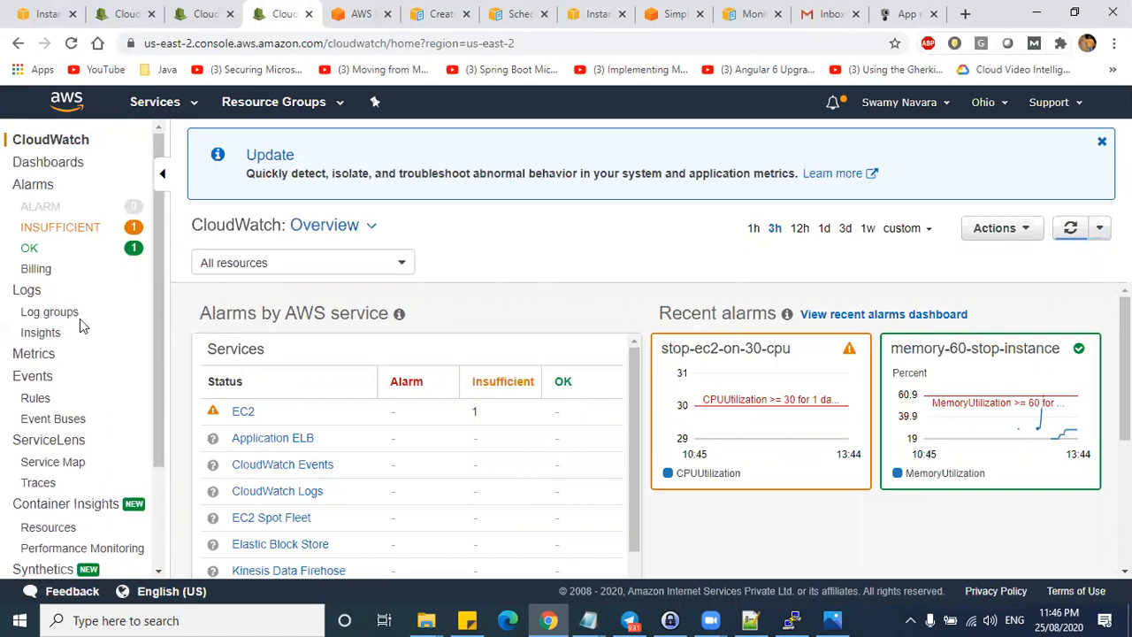
{"action": "scroll", "coordinate": [160, 277], "scroll_direction": "down", "scroll_amount": 1}
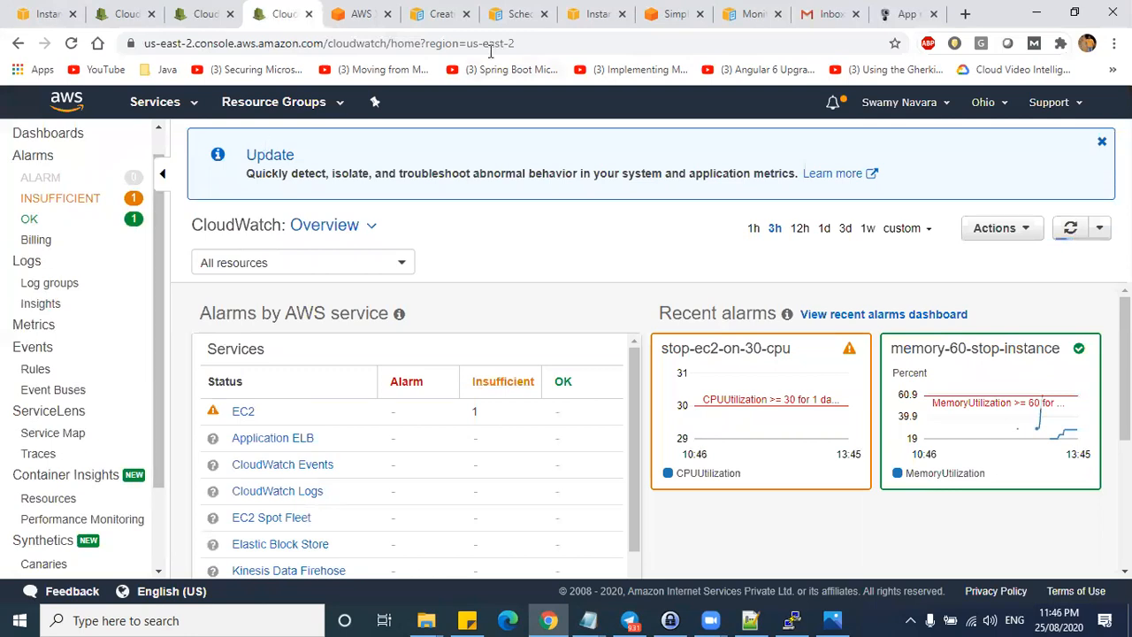
- Go to the CloudWatch Logs page via ServiceLens and bring up the full AWS services list
{"action": "left_click", "coordinate": [212, 16]}
{"action": "left_click", "coordinate": [128, 15]}
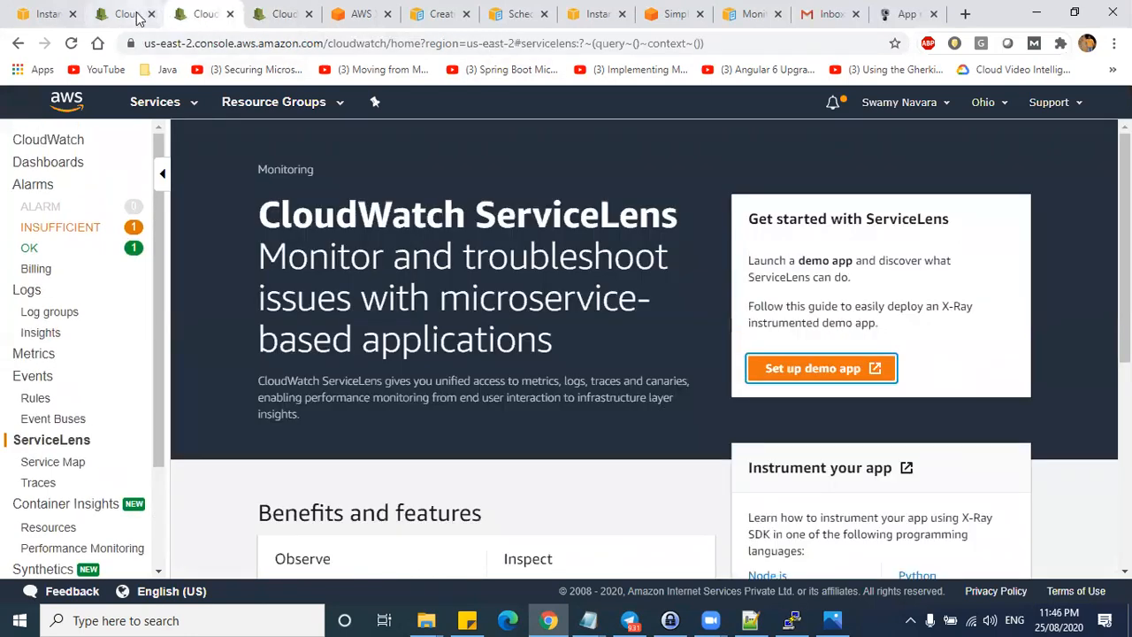
{"action": "scroll", "coordinate": [415, 287], "scroll_direction": "up", "scroll_amount": 1}
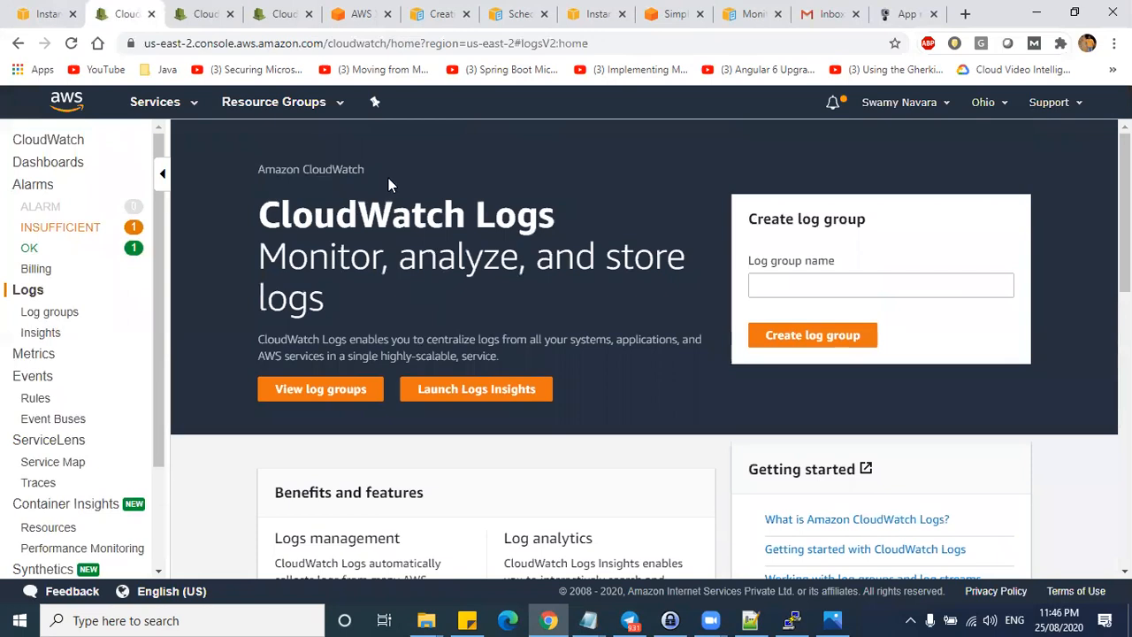
{"action": "left_click", "coordinate": [191, 104]}
{"action": "scroll", "coordinate": [708, 380], "scroll_direction": "down", "scroll_amount": 2}
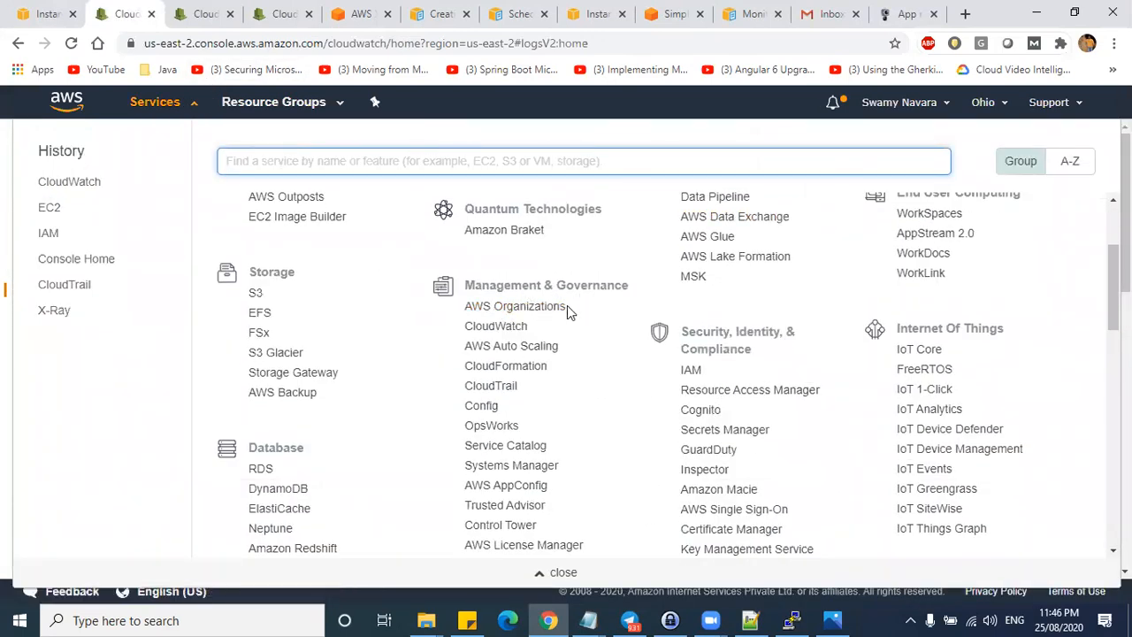
- In CloudTrail, inspect the CreateLogGroup, CreateLogStream and TestScheduleExpression recent event details
{"action": "double_click", "coordinate": [497, 385]}
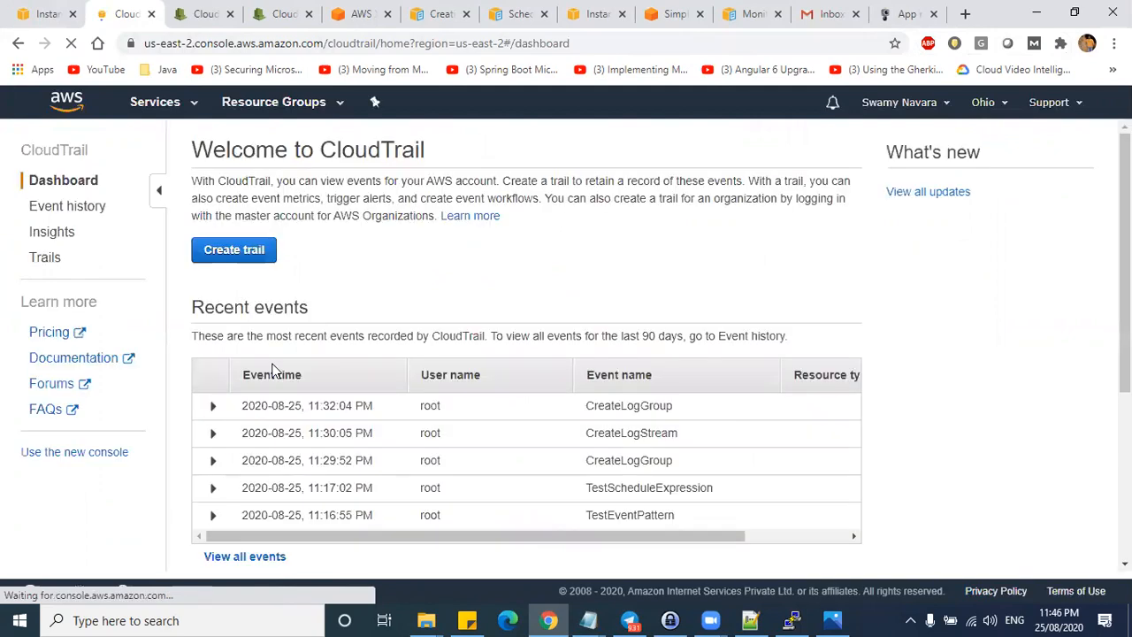
{"action": "scroll", "coordinate": [609, 458], "scroll_direction": "down", "scroll_amount": 1}
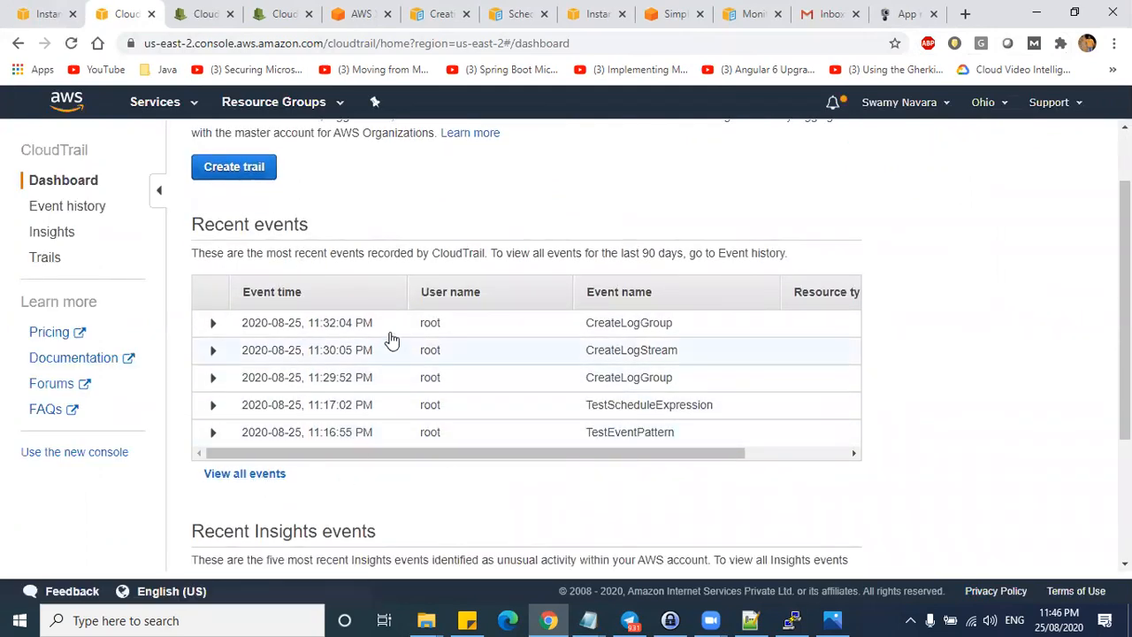
{"action": "left_click_drag", "start_coordinate": [585, 324], "coordinate": [584, 352]}
{"action": "left_click", "coordinate": [213, 324]}
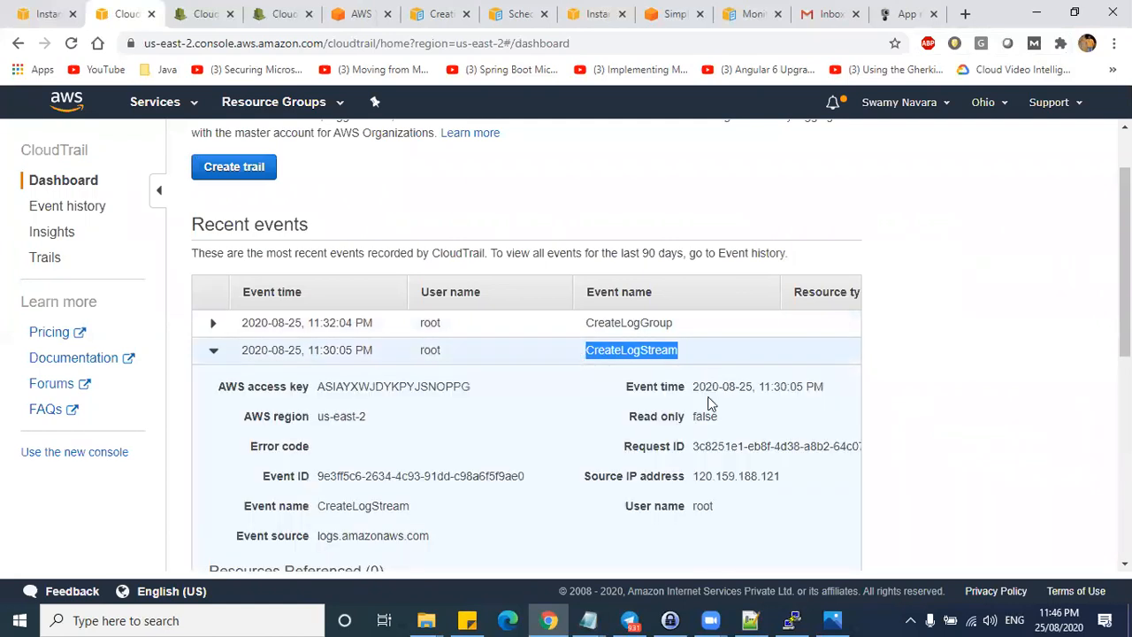
{"action": "left_click", "coordinate": [213, 351]}
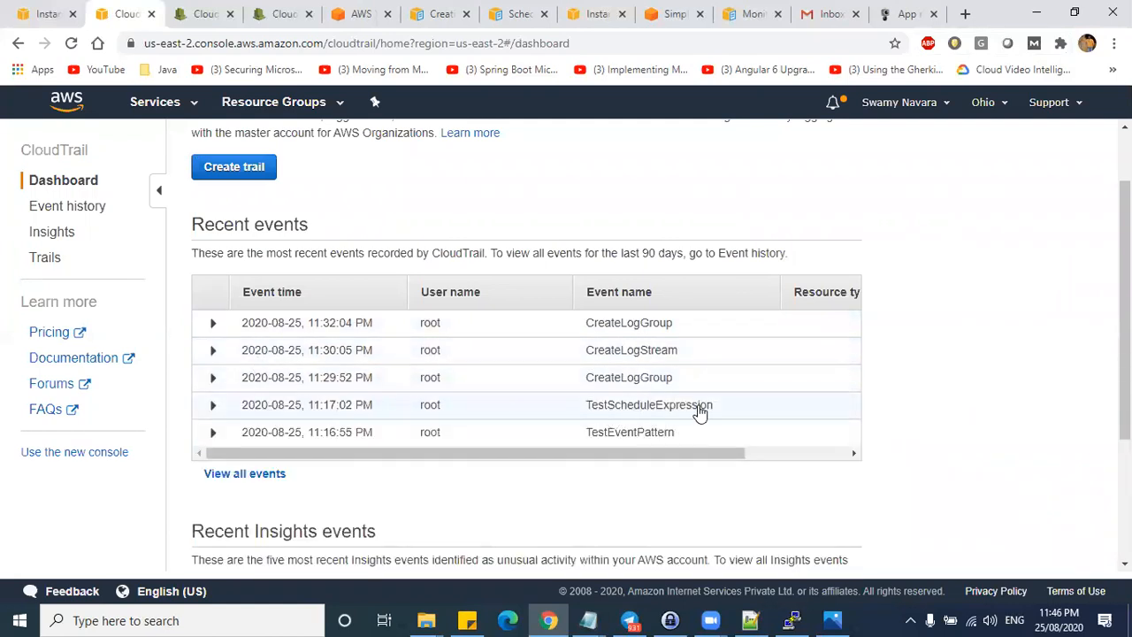
{"action": "left_click_drag", "start_coordinate": [702, 410], "coordinate": [585, 412]}
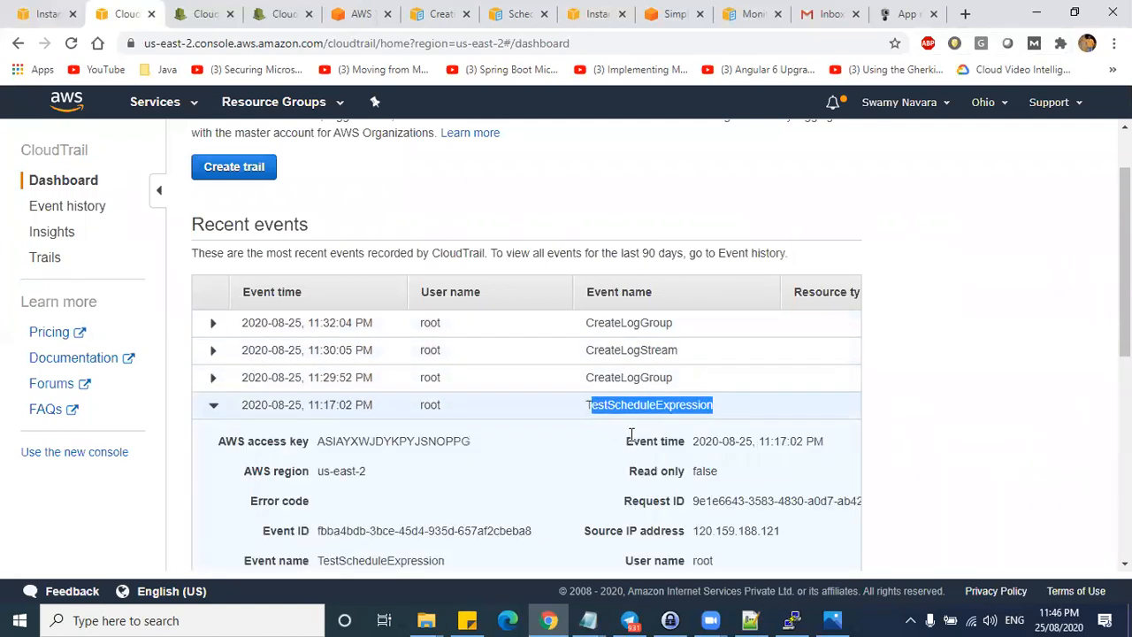
{"action": "left_click", "coordinate": [213, 406]}
{"action": "left_click_drag", "start_coordinate": [448, 328], "coordinate": [417, 355]}
{"action": "left_click", "coordinate": [213, 324]}
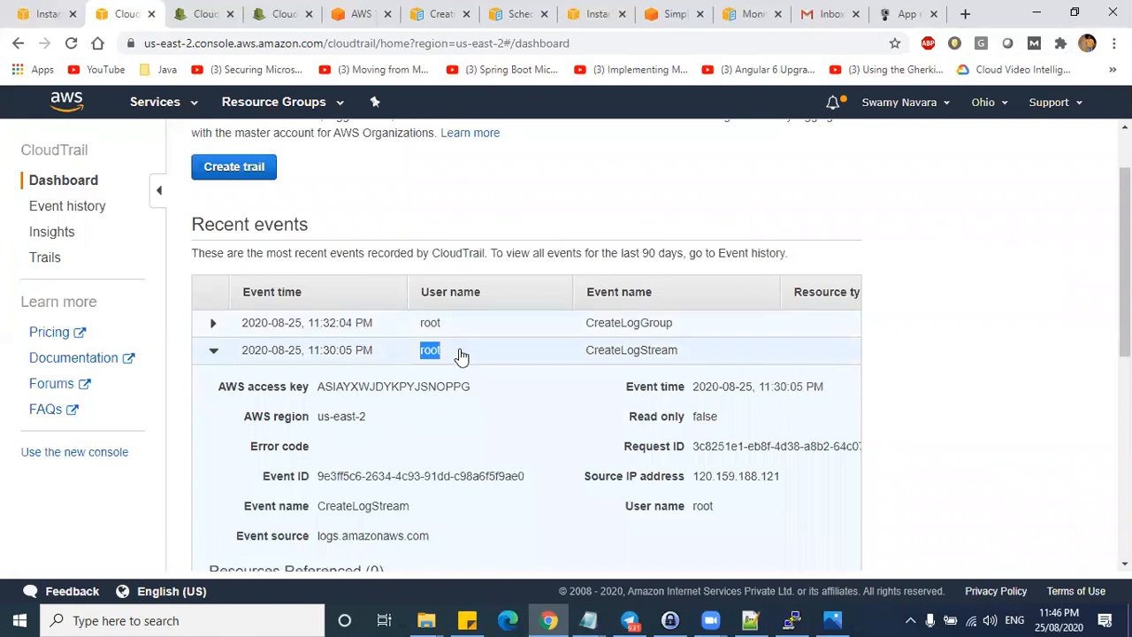
{"action": "scroll", "coordinate": [460, 377], "scroll_direction": "down", "scroll_amount": 2}
{"action": "scroll", "coordinate": [460, 364], "scroll_direction": "up", "scroll_amount": 1}
{"action": "left_click", "coordinate": [213, 272]}
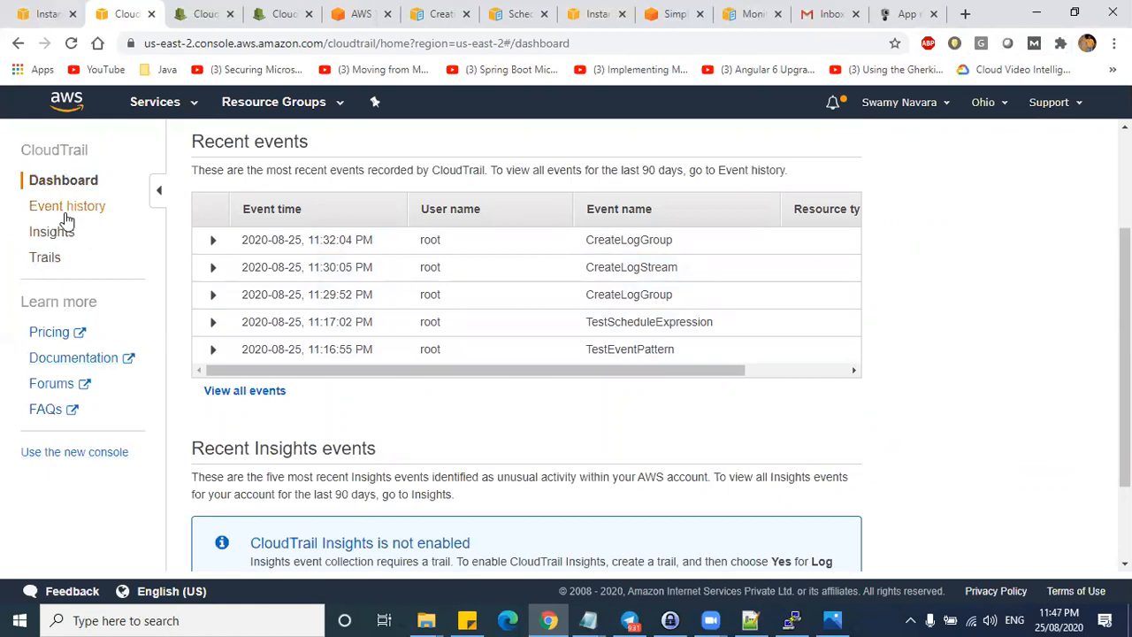
- Check the empty CloudTrail Trails list and its one-free-trail note, then return to CloudWatch
{"action": "left_click", "coordinate": [57, 261]}
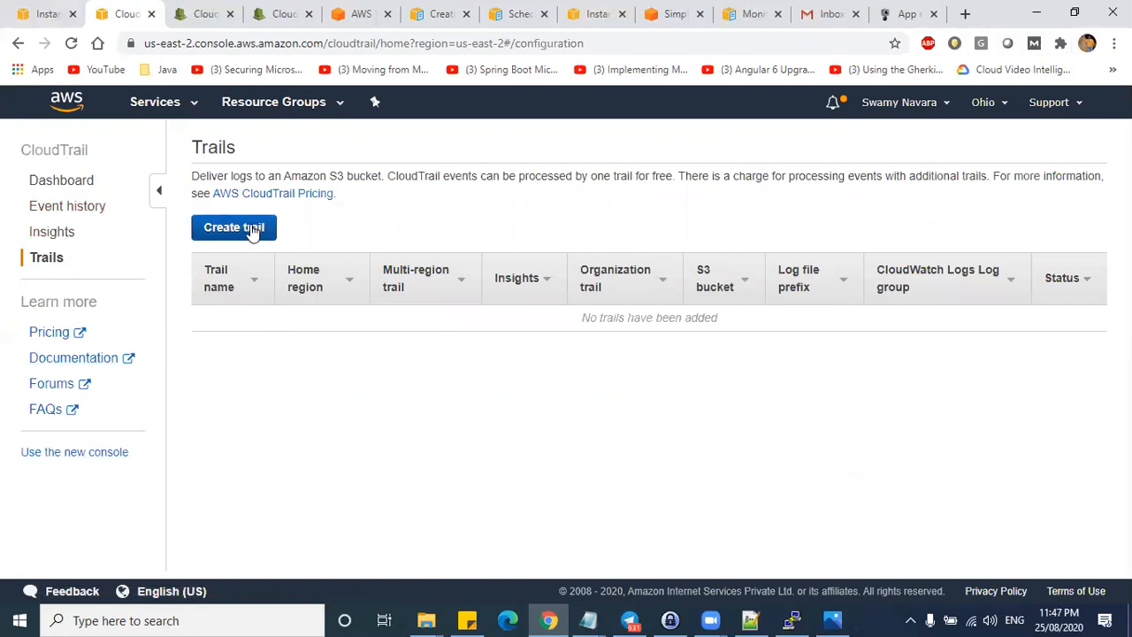
{"action": "mouse_move", "coordinate": [193, 176]}
{"action": "left_mouse_down"}
{"action": "mouse_move", "coordinate": [314, 176]}
{"action": "mouse_move", "coordinate": [200, 176]}
{"action": "left_mouse_up"}
{"action": "left_click_drag", "start_coordinate": [392, 176], "coordinate": [651, 176]}
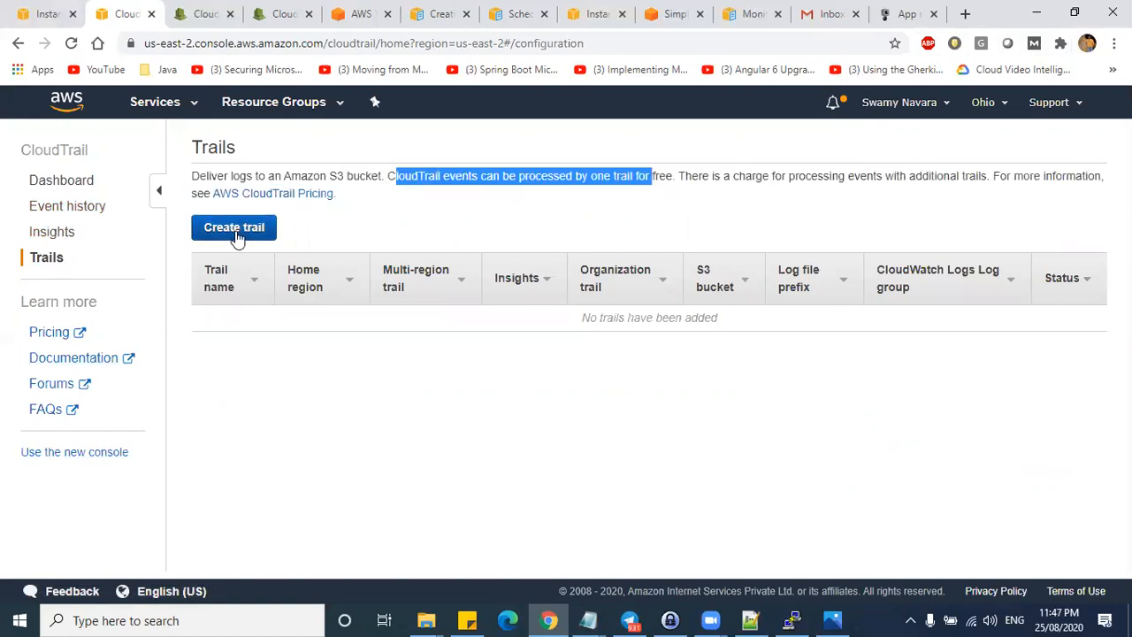
{"action": "left_click", "coordinate": [265, 14]}
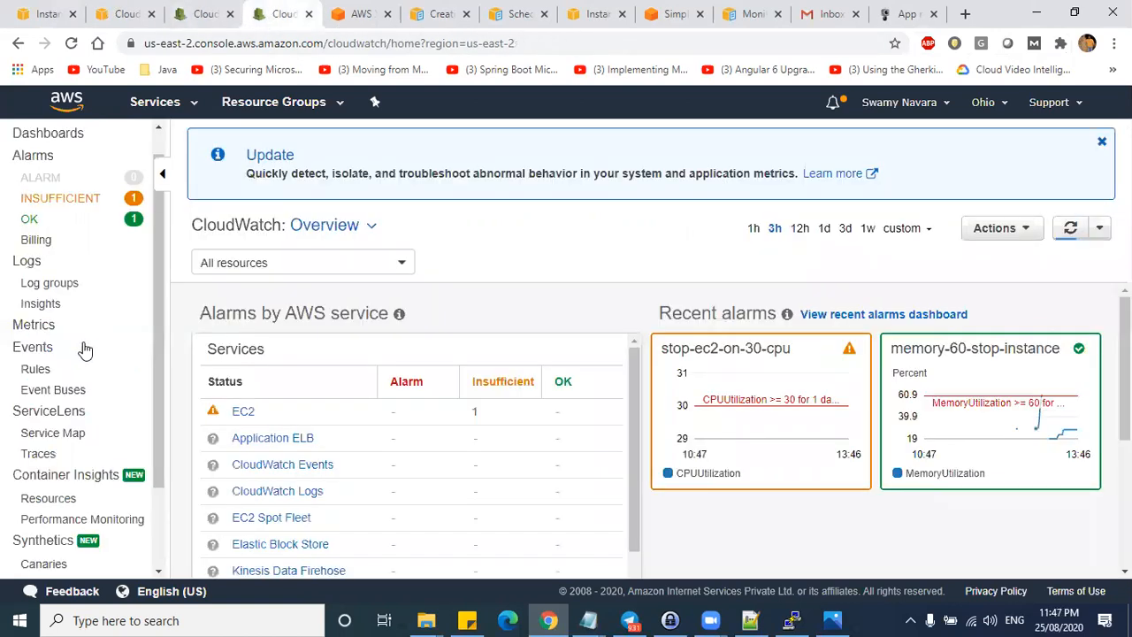
- Open the Manager dashboard from the CloudWatch Dashboards list
{"action": "scroll", "coordinate": [88, 407], "scroll_direction": "down", "scroll_amount": 2}
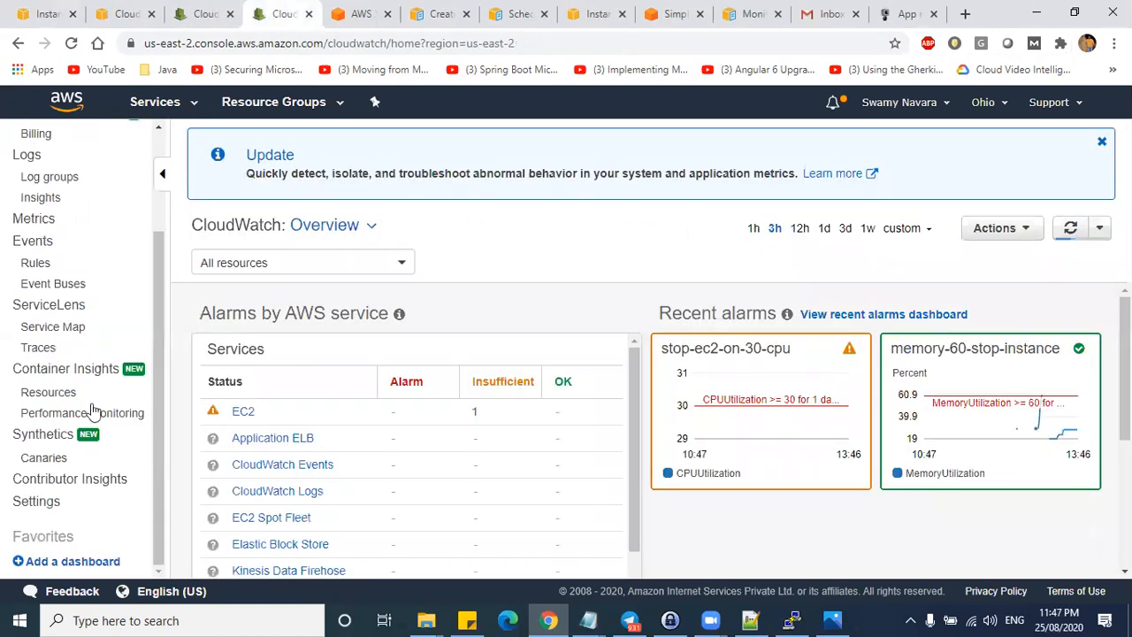
{"action": "left_click", "coordinate": [71, 566]}
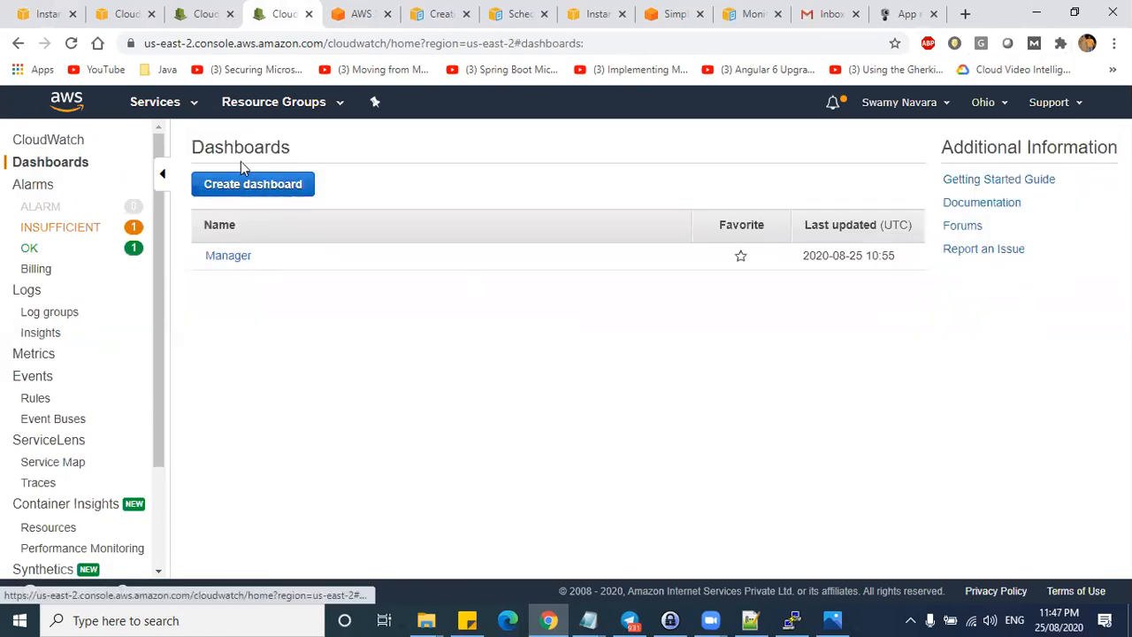
{"action": "left_click", "coordinate": [235, 257]}
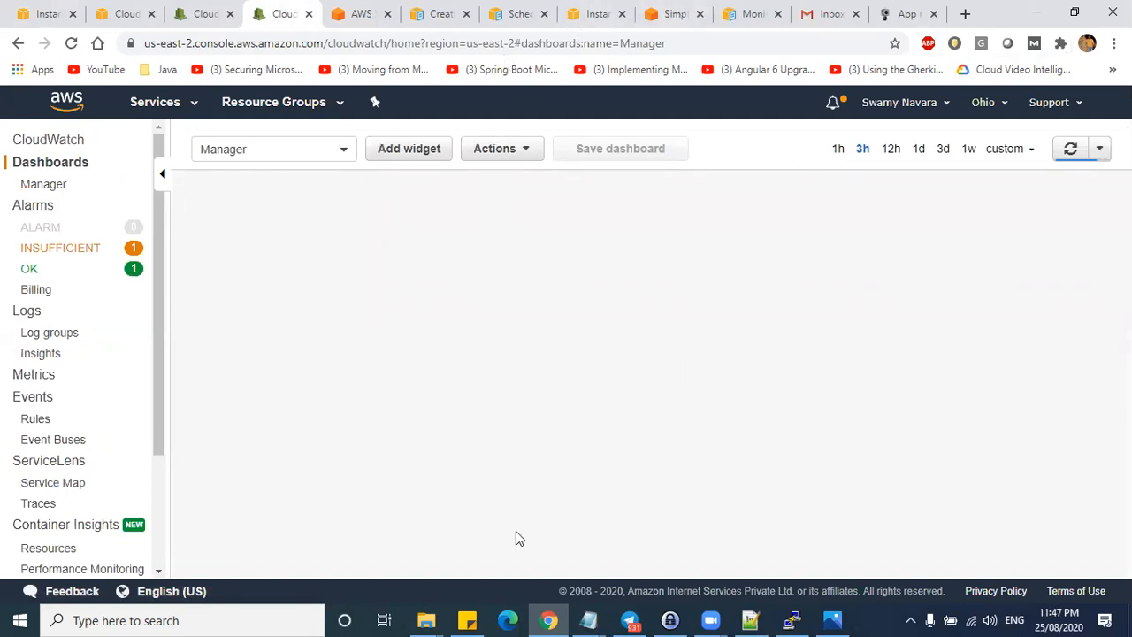
- Sketch 'EC2?' and 'NLB' notes with ticks, arrows and a box on the blank dashboard, then clear them
{"action": "left_click_drag", "start_coordinate": [228, 208], "coordinate": [226, 230]}
{"action": "left_click_drag", "start_coordinate": [239, 213], "coordinate": [285, 242]}
{"action": "left_click", "coordinate": [284, 259]}
{"action": "mouse_move", "coordinate": [392, 237]}
{"action": "left_mouse_down"}
{"action": "mouse_move", "coordinate": [417, 250]}
{"action": "mouse_move", "coordinate": [422, 209]}
{"action": "left_mouse_up"}
{"action": "mouse_move", "coordinate": [427, 207]}
{"action": "left_mouse_down"}
{"action": "mouse_move", "coordinate": [448, 237]}
{"action": "mouse_move", "coordinate": [451, 210]}
{"action": "mouse_move", "coordinate": [466, 239]}
{"action": "left_mouse_up"}
{"action": "mouse_move", "coordinate": [602, 203]}
{"action": "left_mouse_down"}
{"action": "mouse_move", "coordinate": [605, 223]}
{"action": "mouse_move", "coordinate": [626, 207]}
{"action": "left_mouse_up"}
{"action": "left_click_drag", "start_coordinate": [742, 209], "coordinate": [883, 210]}
{"action": "mouse_move", "coordinate": [815, 287]}
{"action": "left_mouse_down"}
{"action": "mouse_move", "coordinate": [885, 287]}
{"action": "mouse_move", "coordinate": [876, 279]}
{"action": "left_mouse_up"}
{"action": "mouse_move", "coordinate": [820, 360]}
{"action": "left_mouse_down"}
{"action": "mouse_move", "coordinate": [885, 345]}
{"action": "mouse_move", "coordinate": [872, 363]}
{"action": "left_mouse_up"}
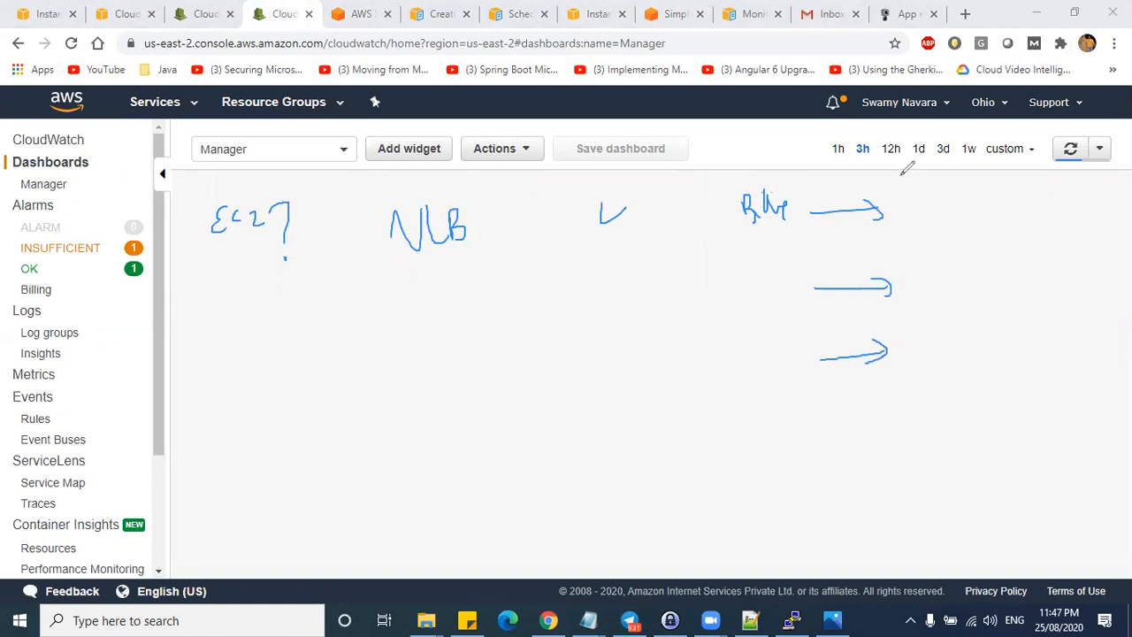
{"action": "mouse_move", "coordinate": [524, 198]}
{"action": "left_mouse_down"}
{"action": "mouse_move", "coordinate": [562, 202]}
{"action": "mouse_move", "coordinate": [579, 184]}
{"action": "left_mouse_up"}
{"action": "mouse_move", "coordinate": [209, 177]}
{"action": "left_mouse_down"}
{"action": "mouse_move", "coordinate": [953, 199]}
{"action": "mouse_move", "coordinate": [720, 506]}
{"action": "mouse_move", "coordinate": [227, 389]}
{"action": "mouse_move", "coordinate": [225, 184]}
{"action": "left_mouse_up"}
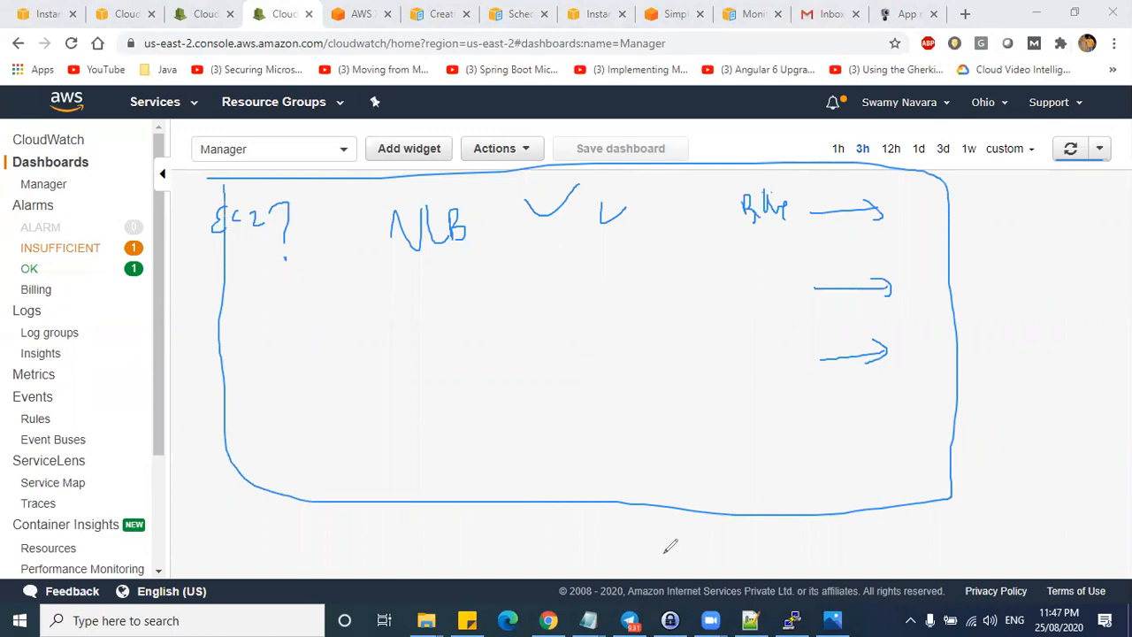
{"action": "left_click", "coordinate": [709, 607]}
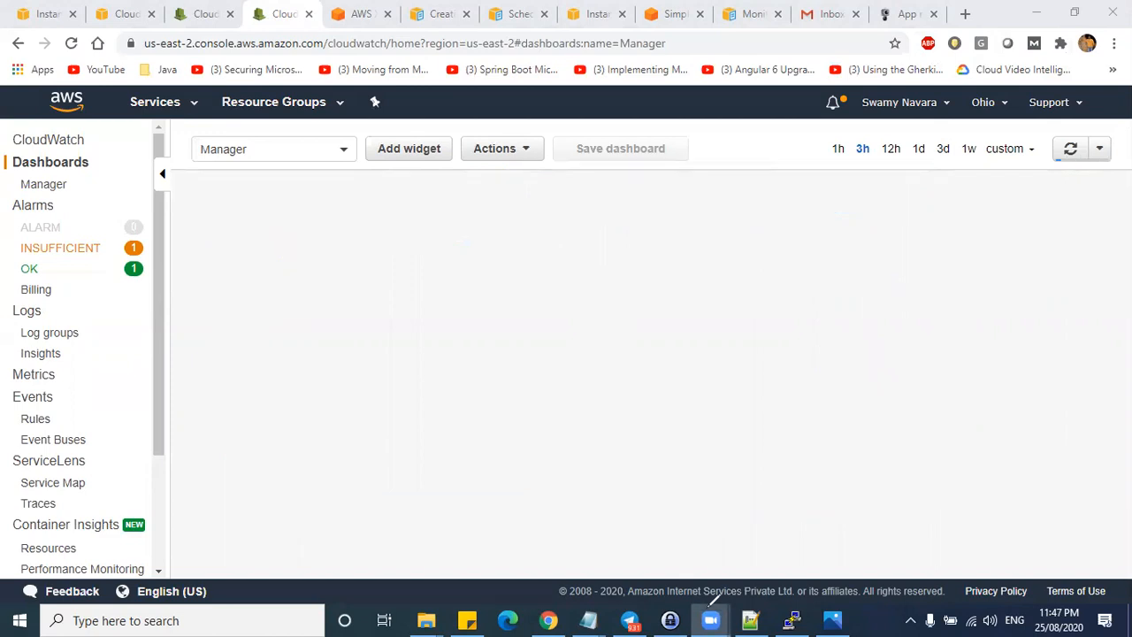